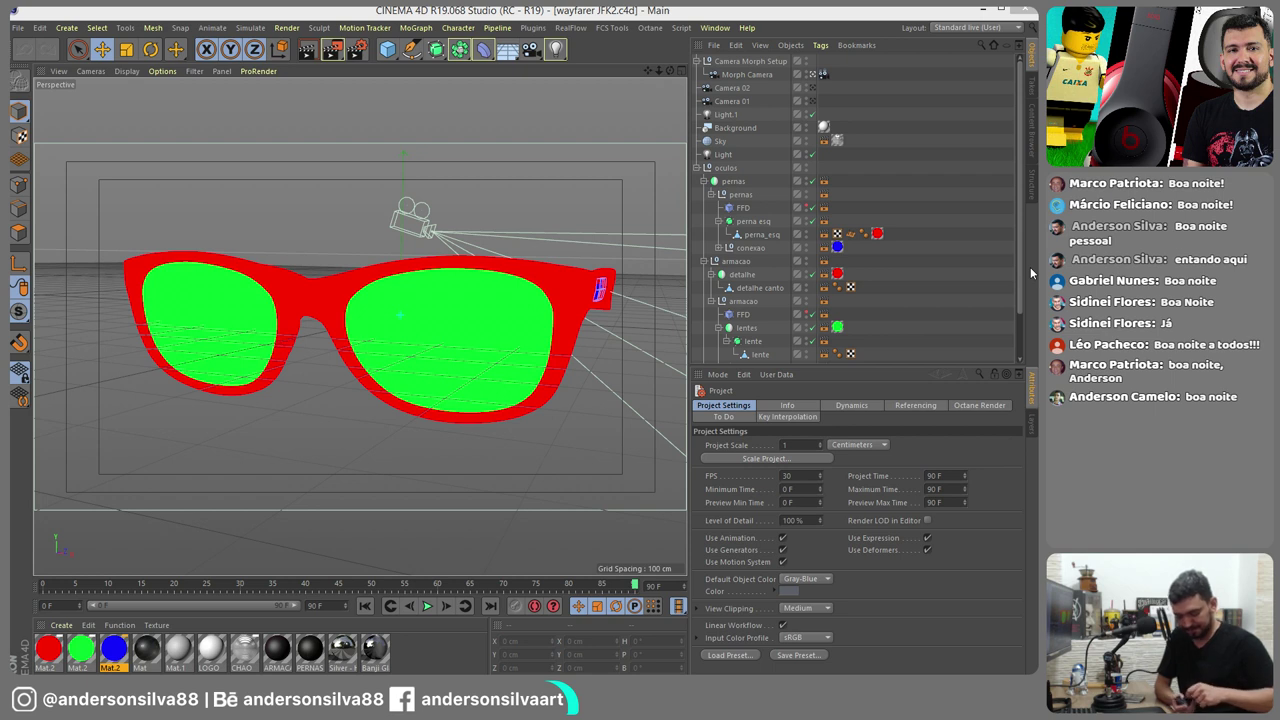
Focus the Cinema 4D window showing the wayfarer JFK2.c4d red-and-green sunglasses scene
click(1030, 267)
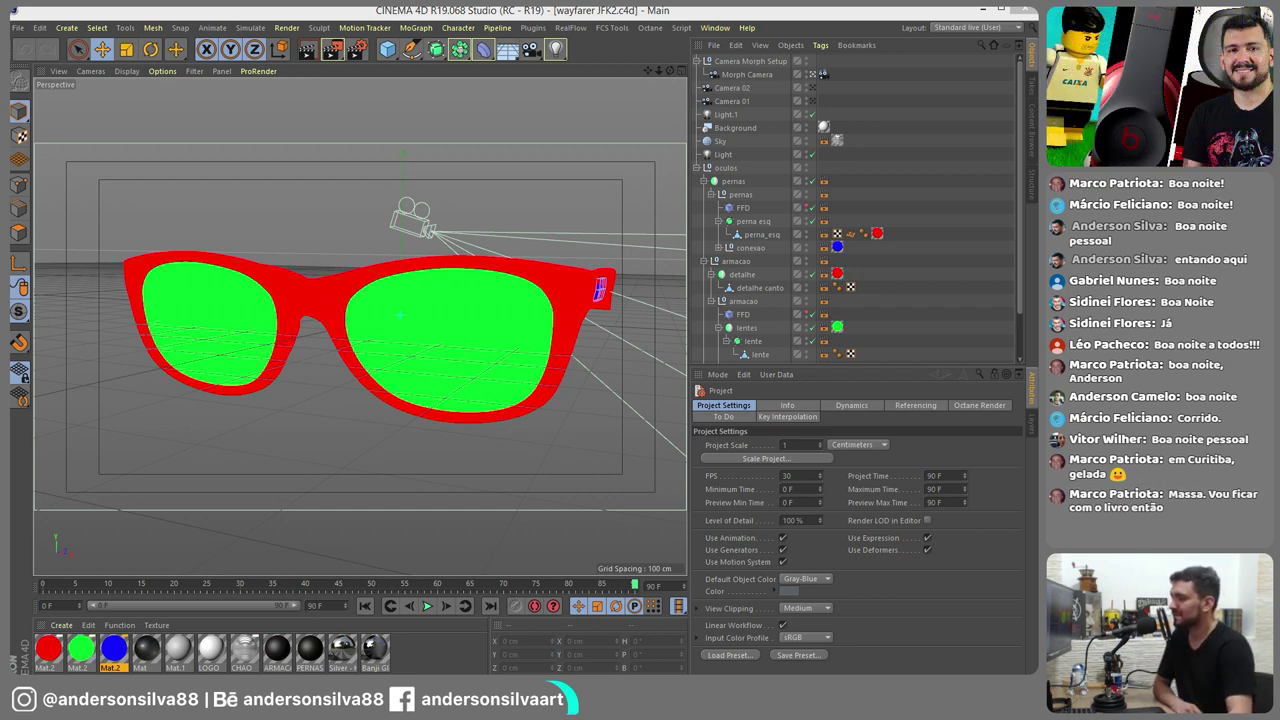
Open File Explorer at Meu computador with Win+E and drag its window to the top edge
key(super+e)
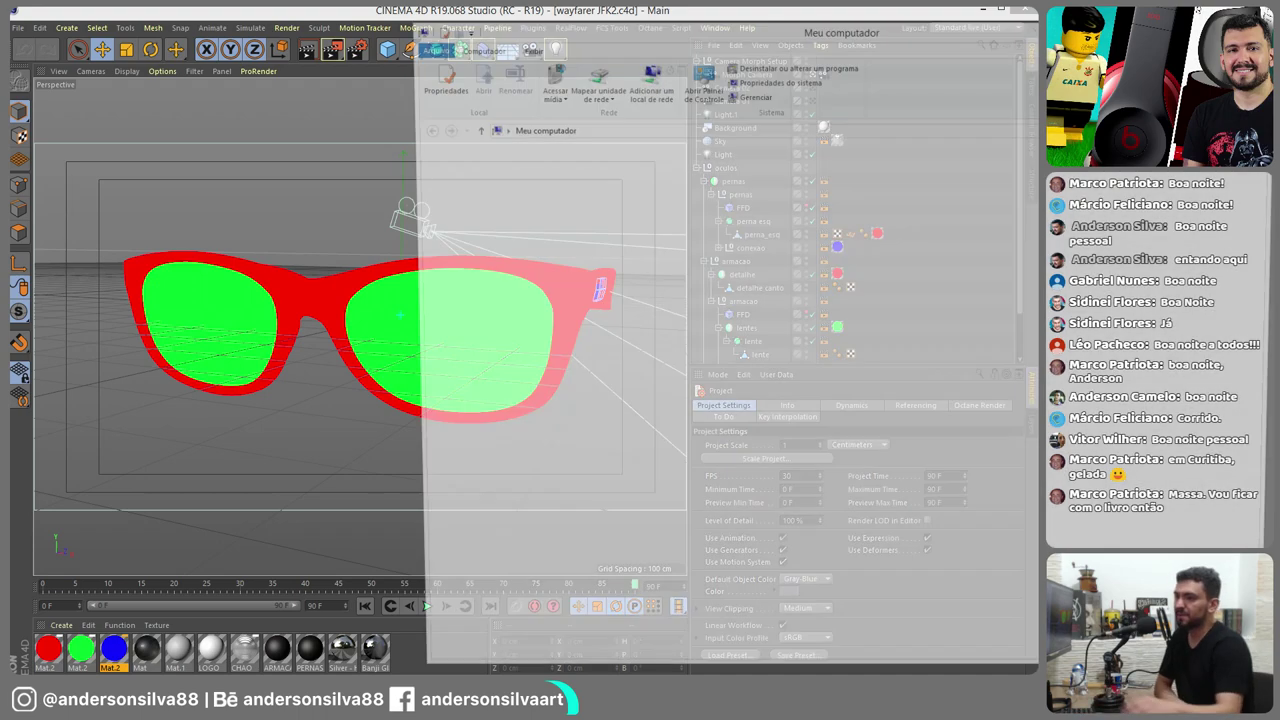
drag(824, 28, 824, 0)
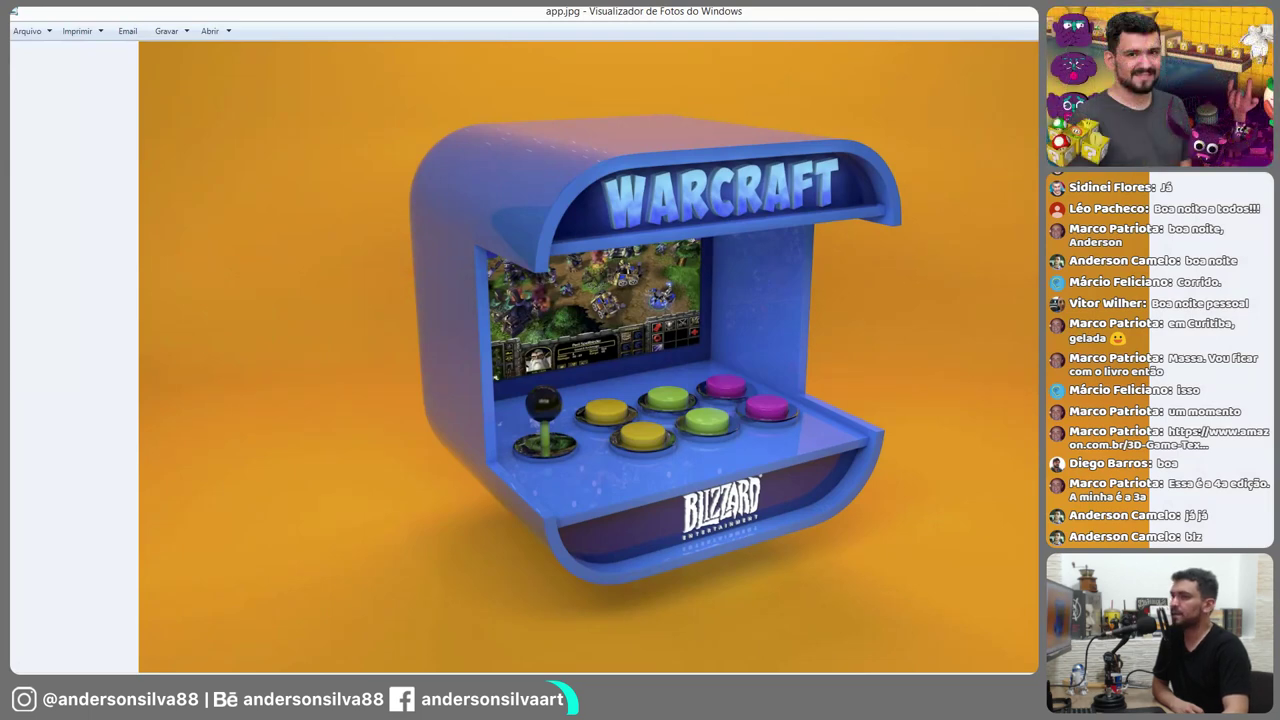
Resize and focus Photo Viewer, then advance from app.jpg to bender.jpg
mouse_move(1262, 204)
mouse_down()
mouse_move(1028, 197)
mouse_move(1038, 200)
mouse_up()
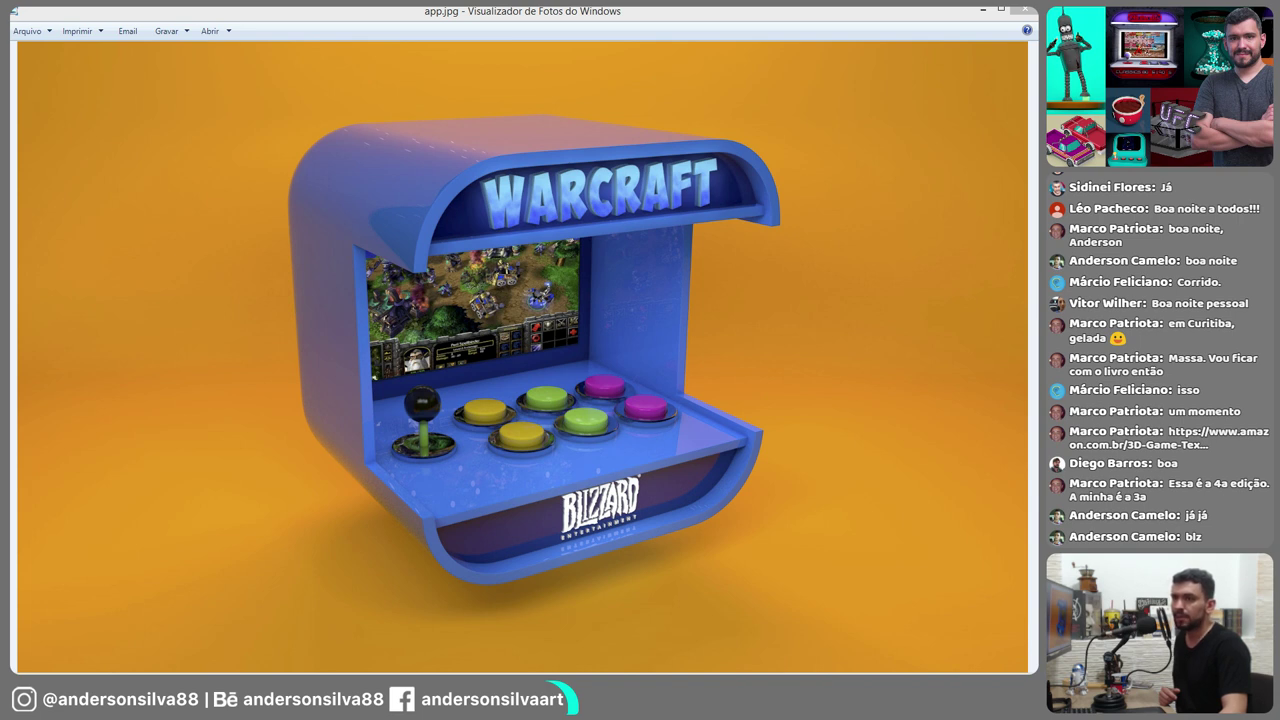
key(alt+Tab)
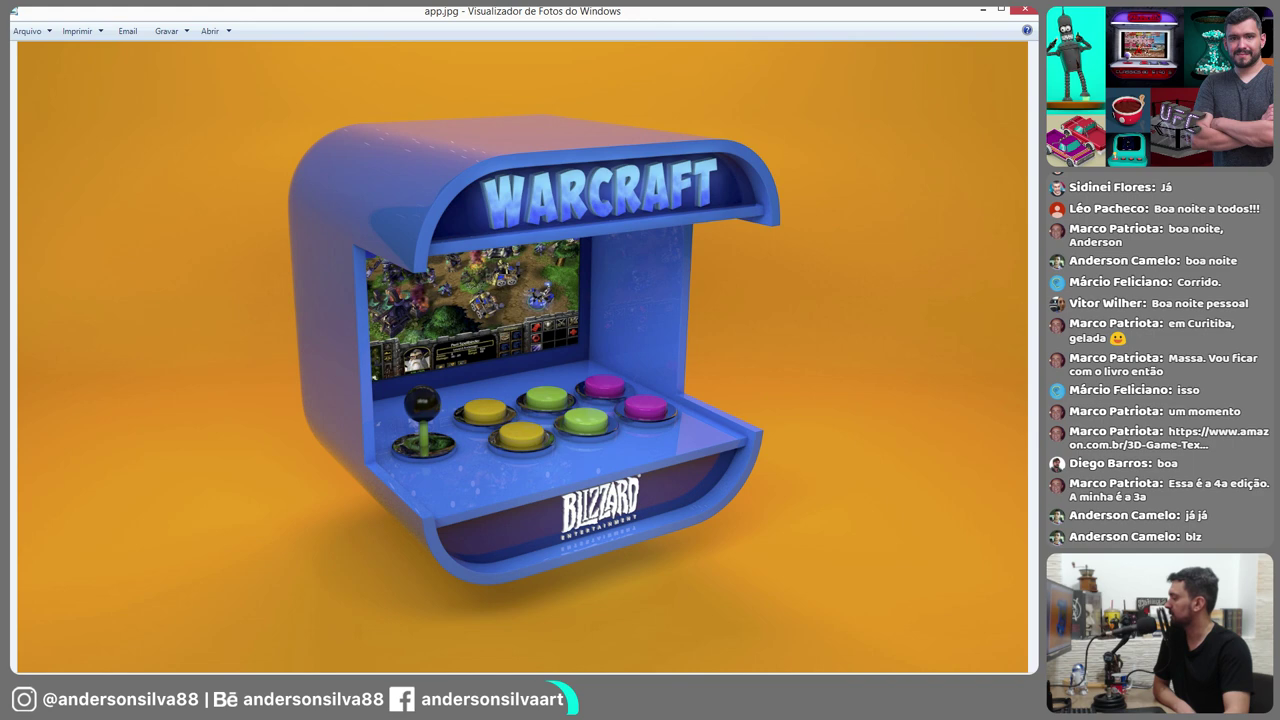
key(Right)
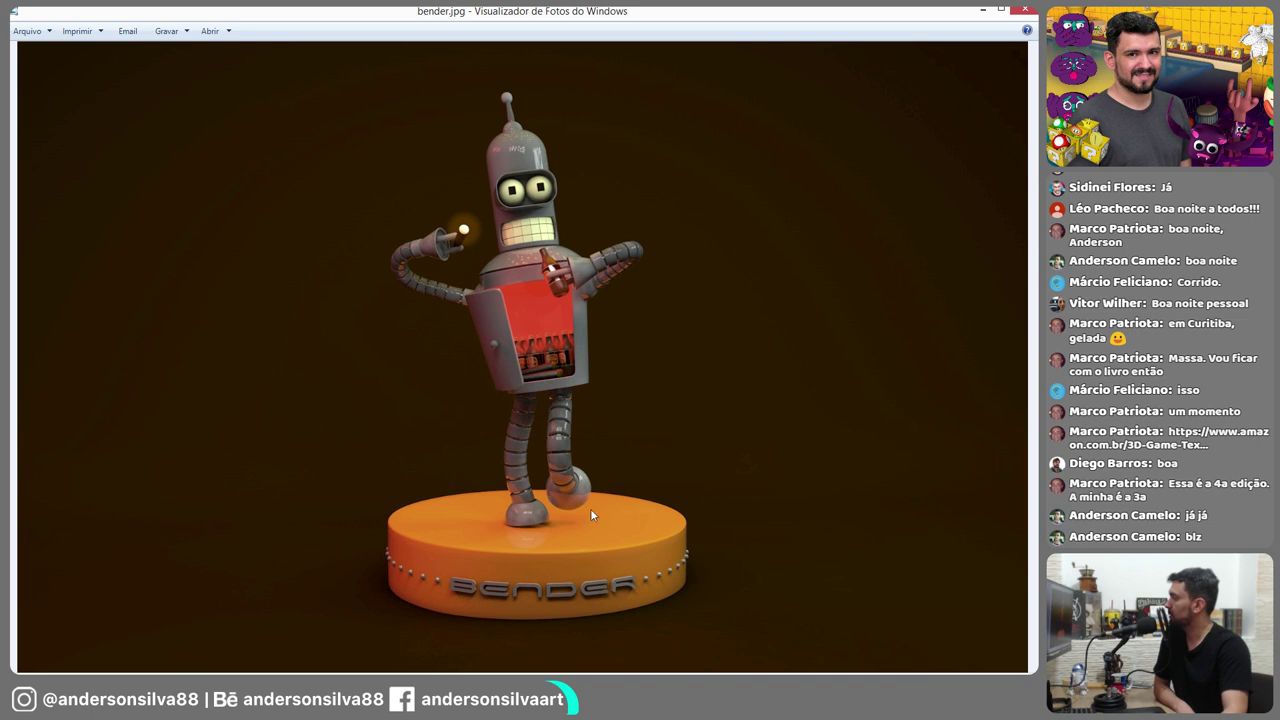
key(Right)
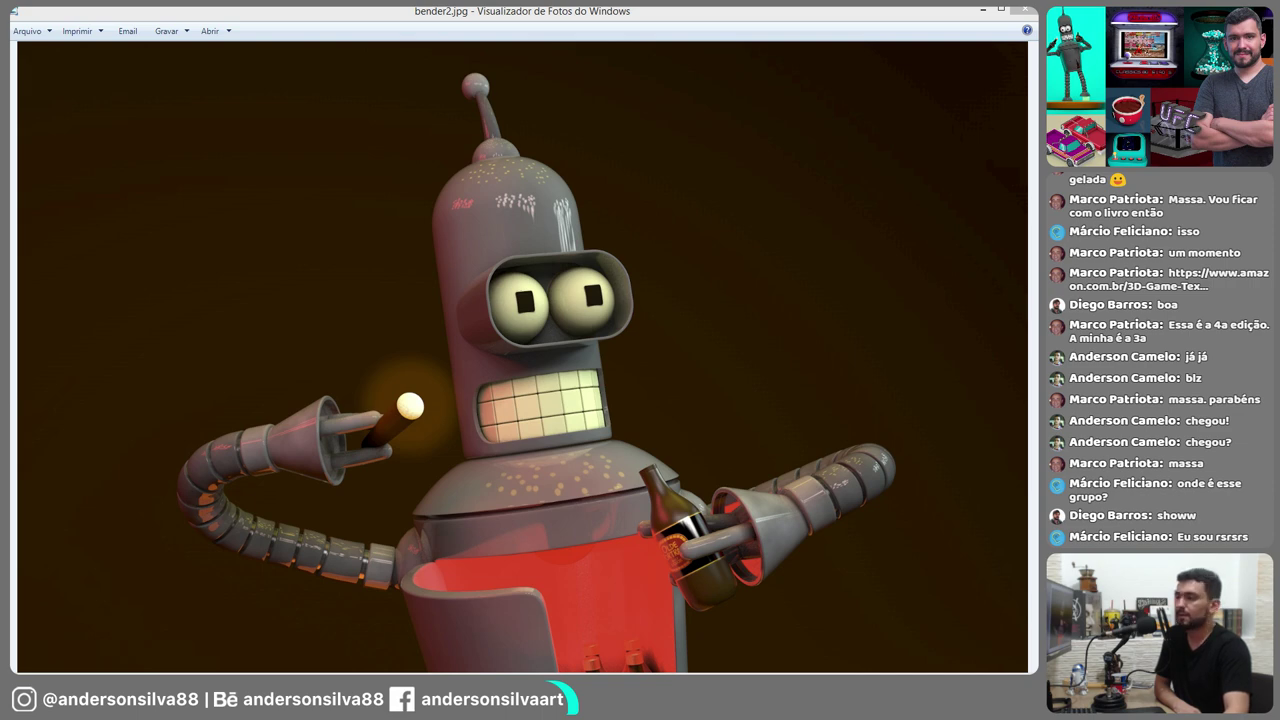
key(Right)
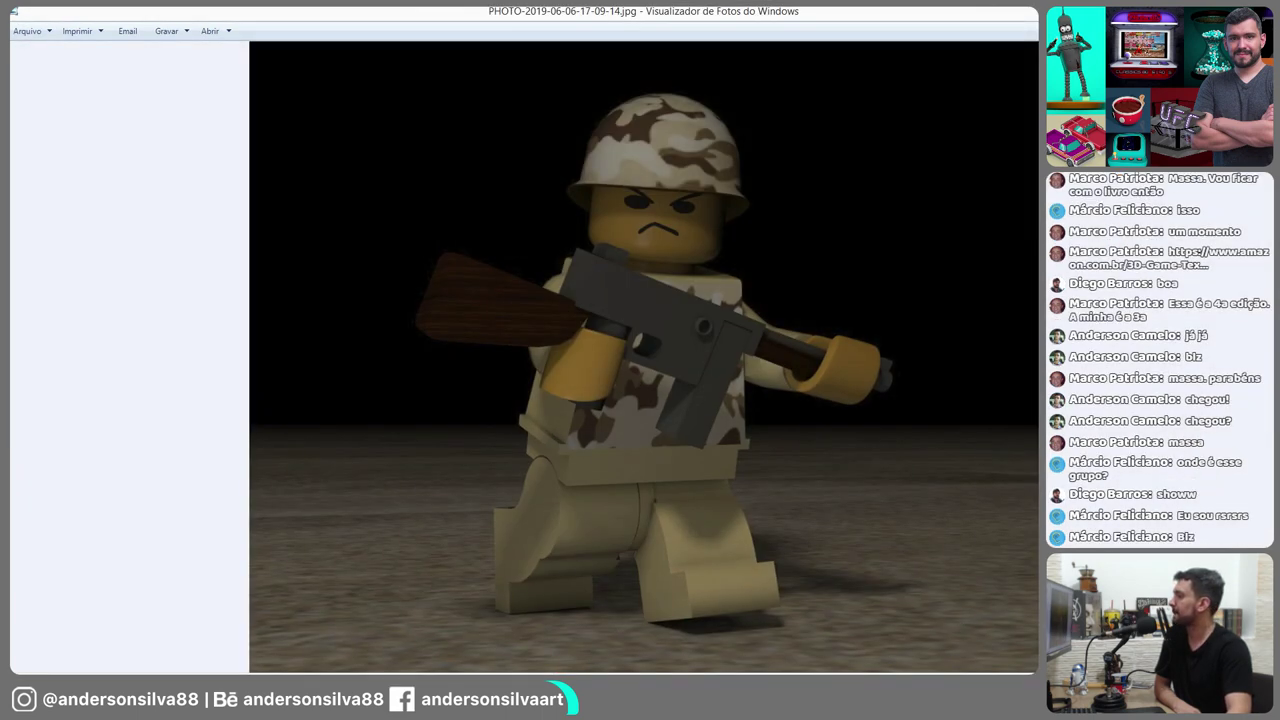
Narrow the viewer window and advance to denis.jpg, the Páscoa de Ofertas chocolate artwork
drag(1038, 328, 1032, 328)
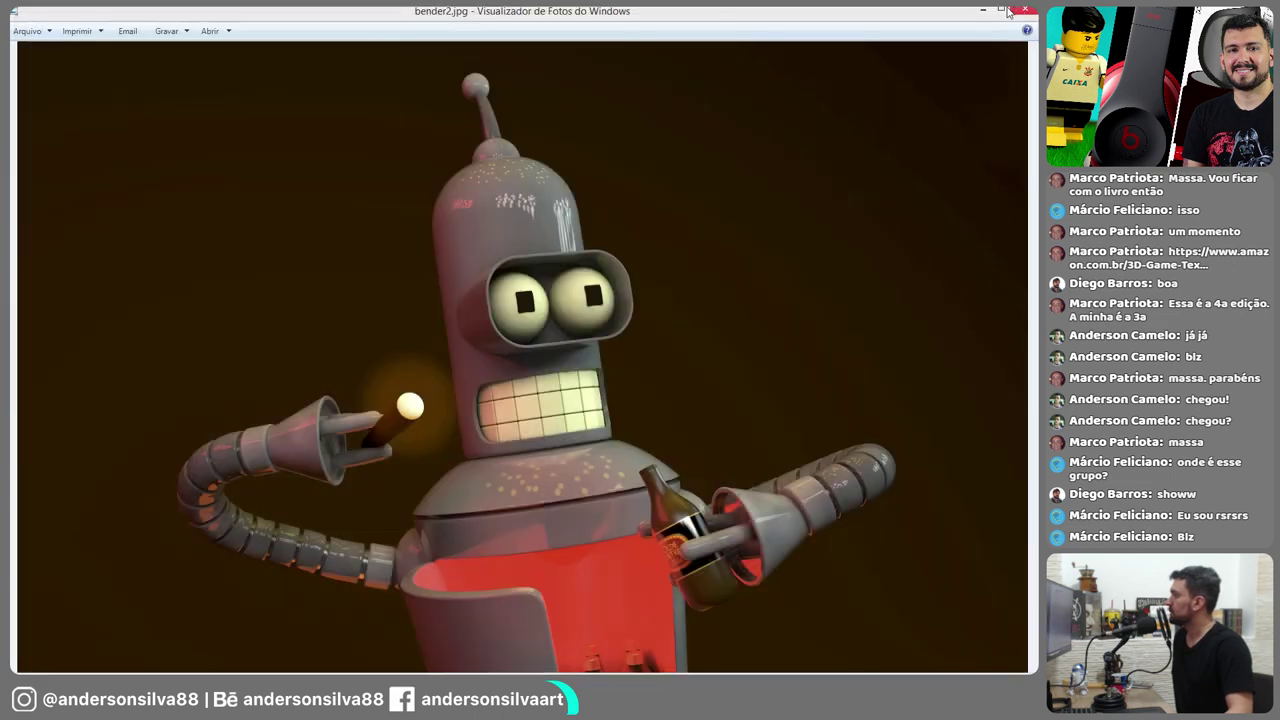
key(Right)
click(890, 184)
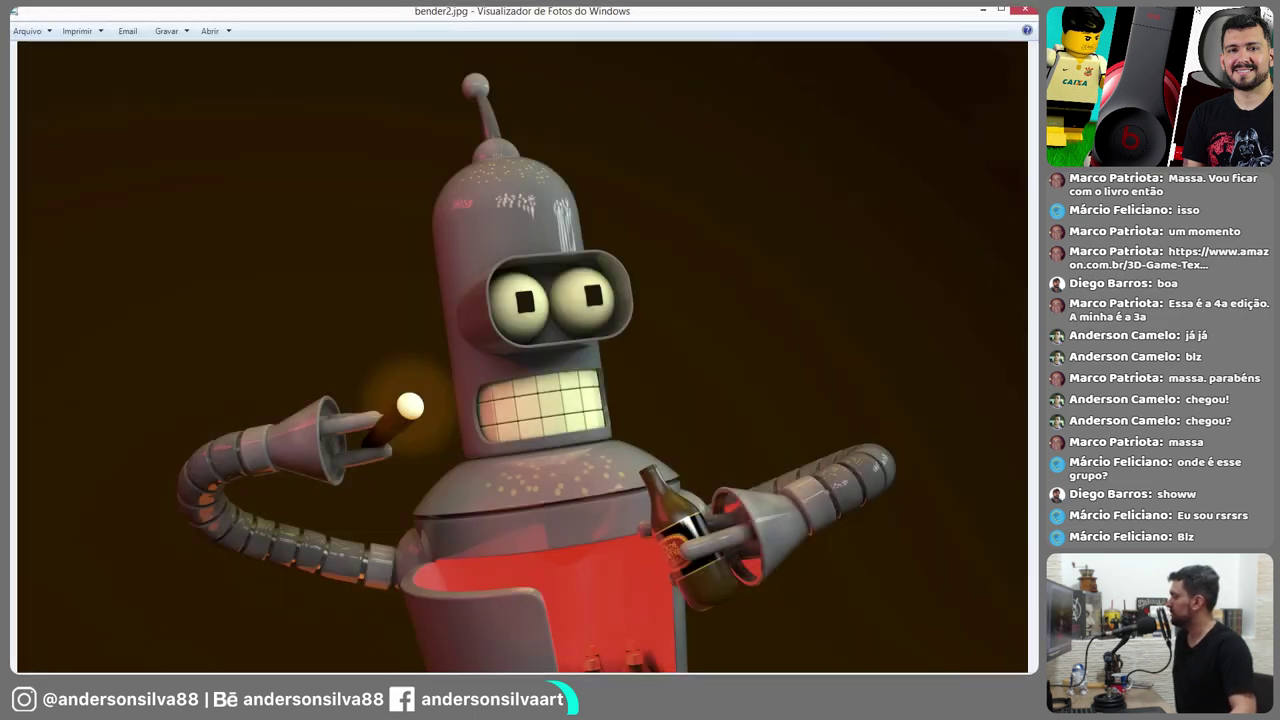
key(Right)
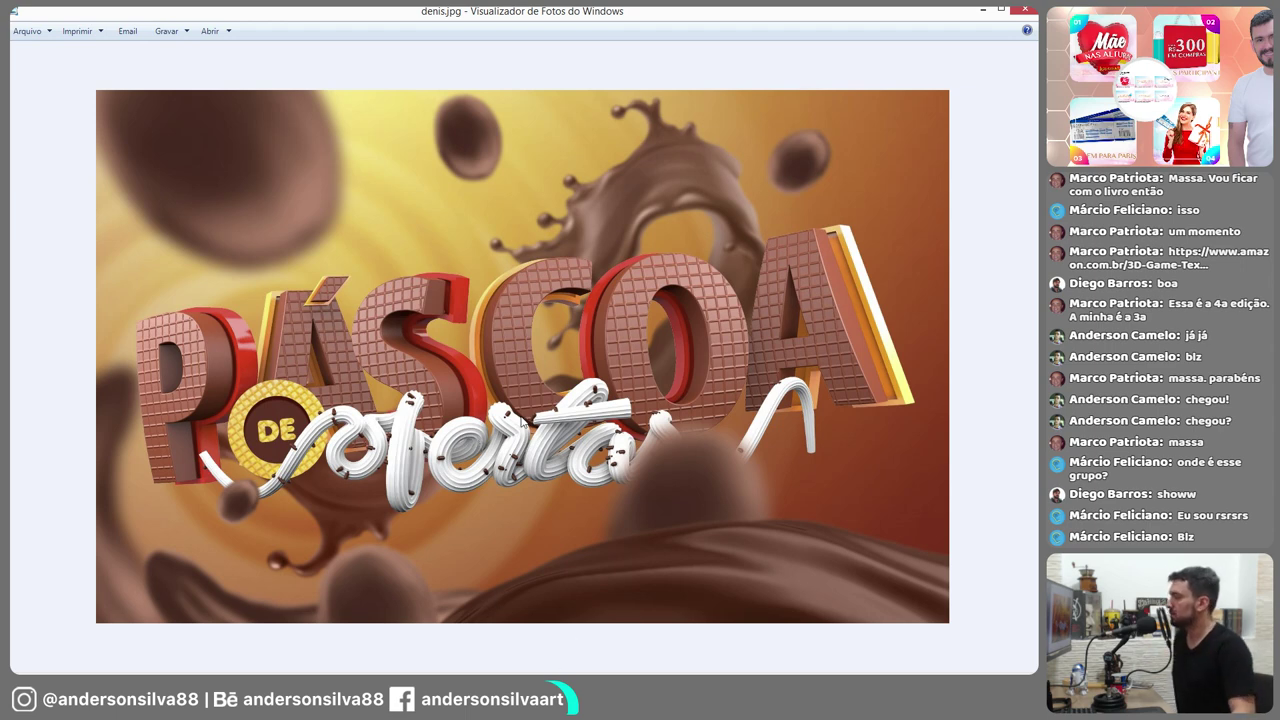
Step from the helmet render diego 02.jpg to the golden pineapple diego.jpg
key(Right)
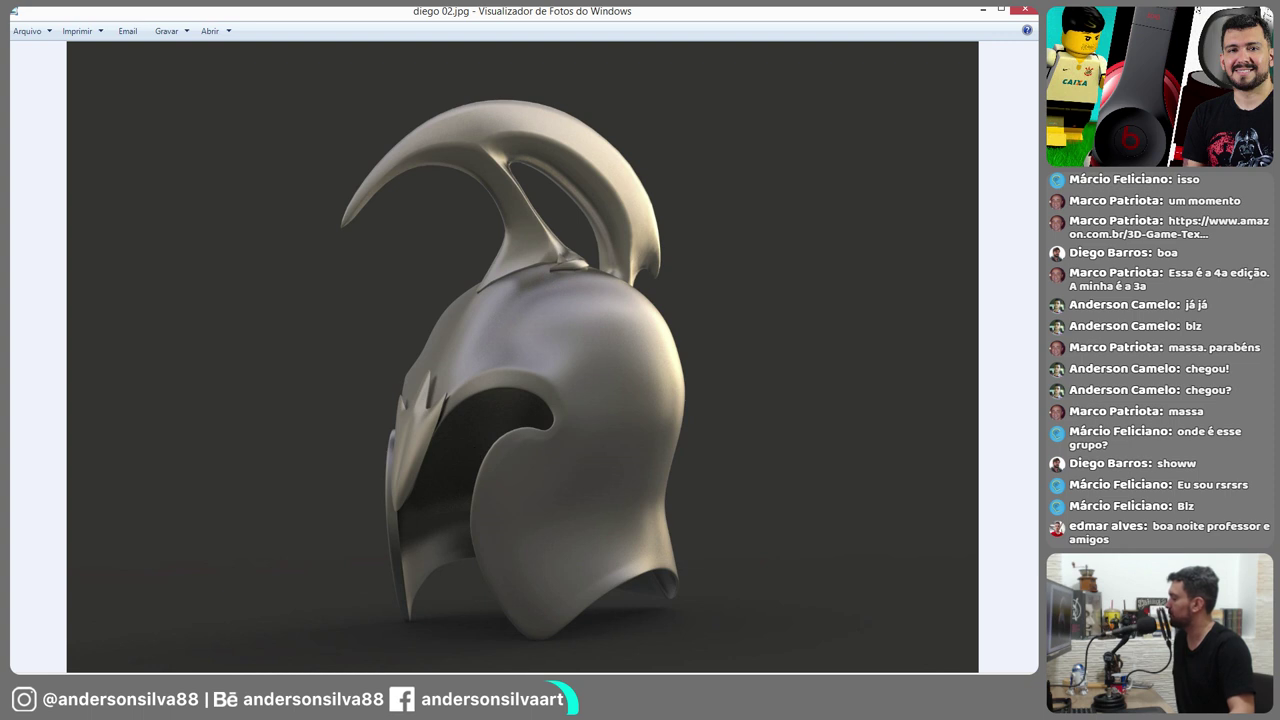
key(Left)
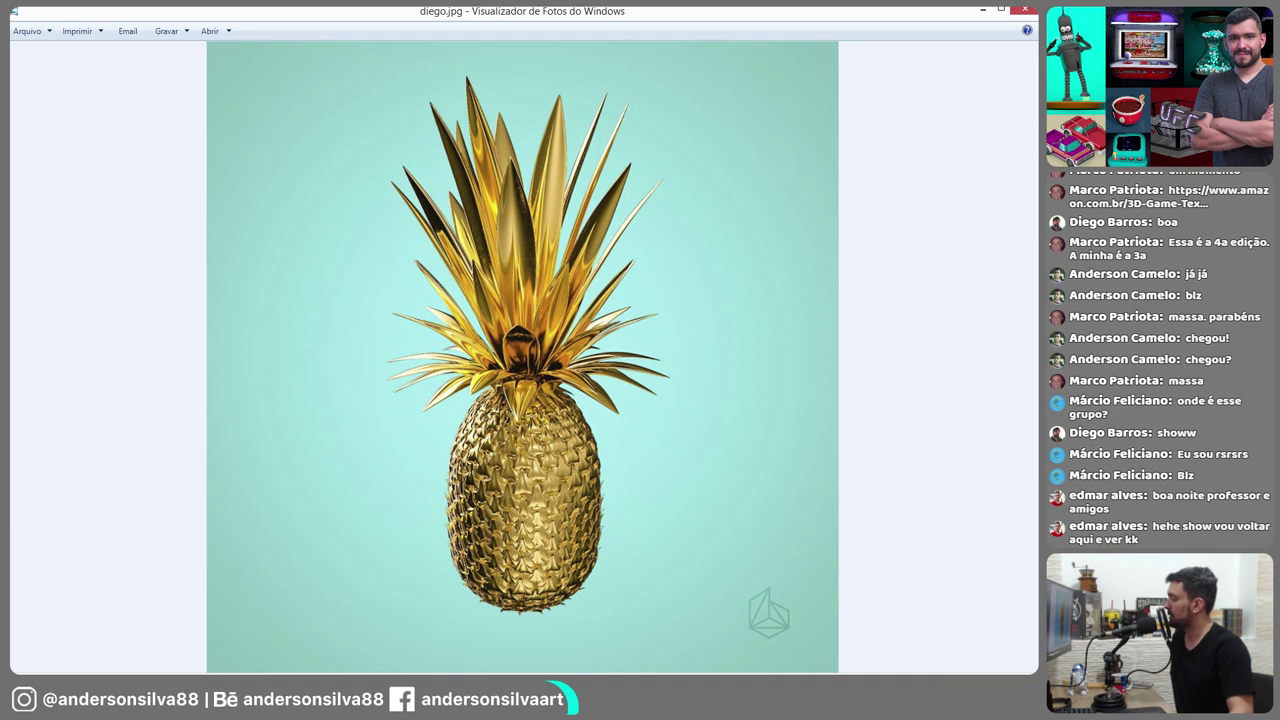
Advance through edmar.jpg and edmar2.jpg to eric.jpg, the BMO robot in forest grass
key(Right)
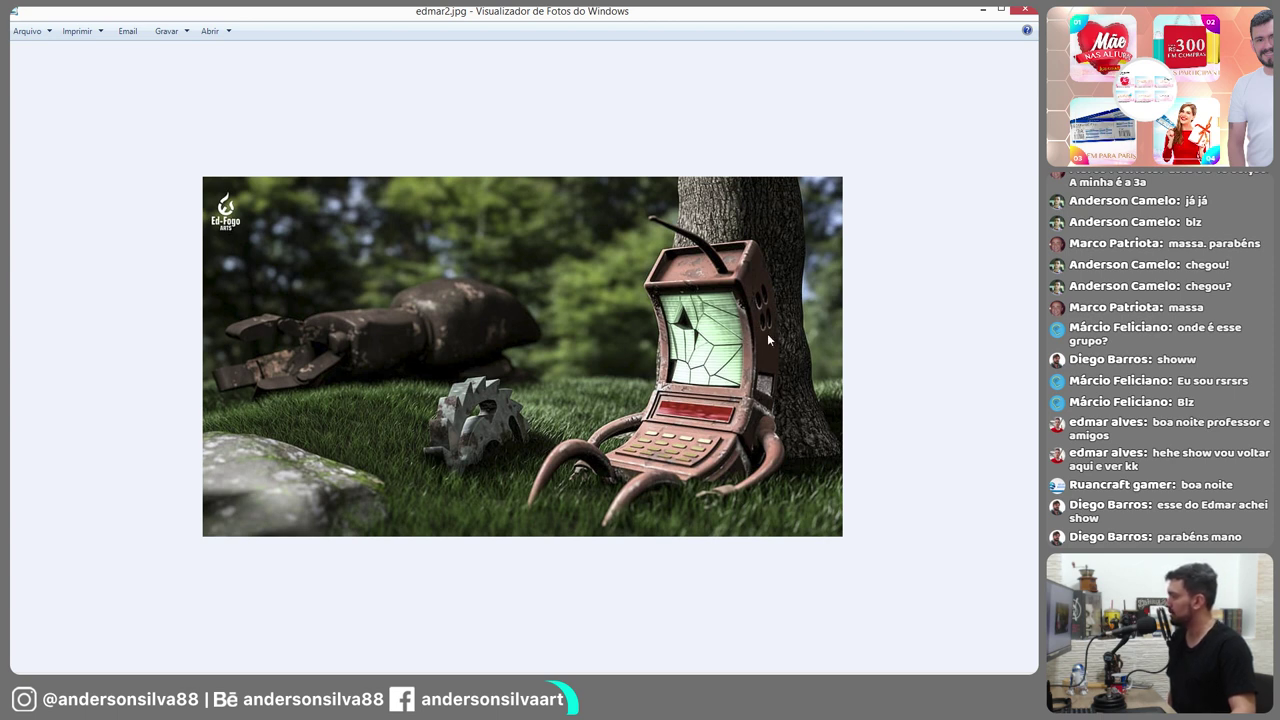
key(Right)
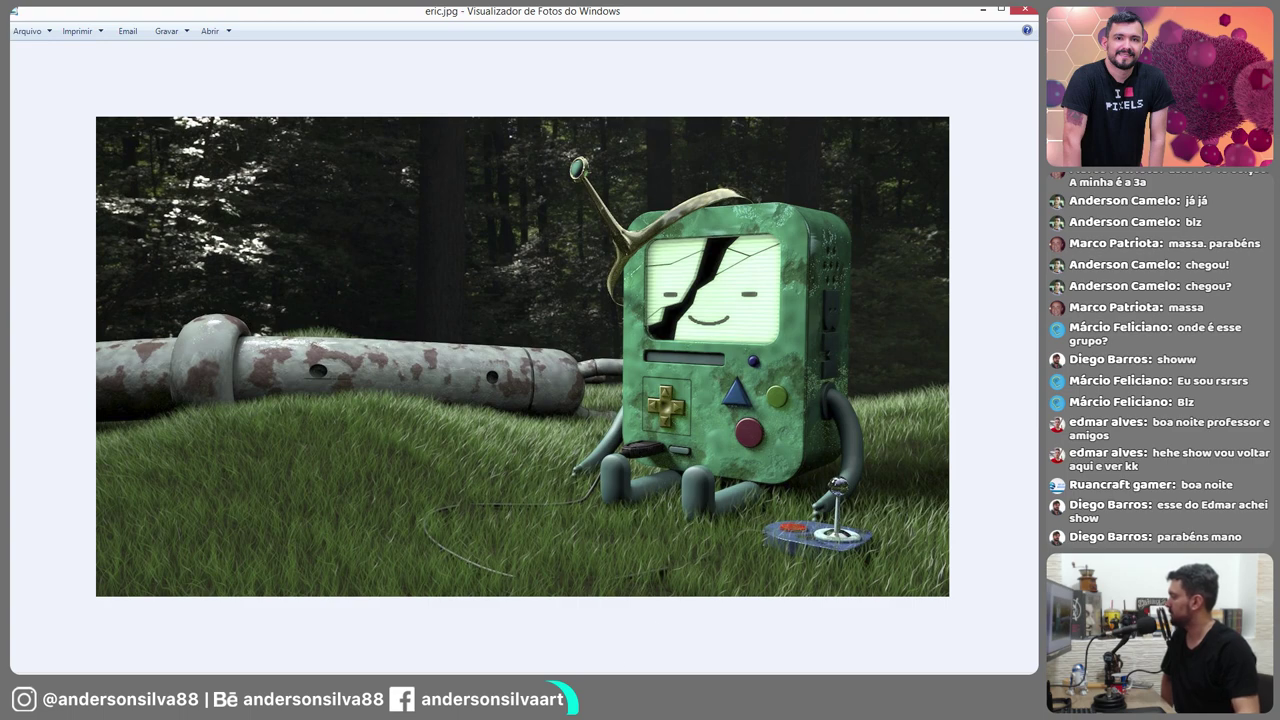
Page through the headphones, monster, shield and candy bar renders to miguel 2.jpg
key(Right)
key(Left)
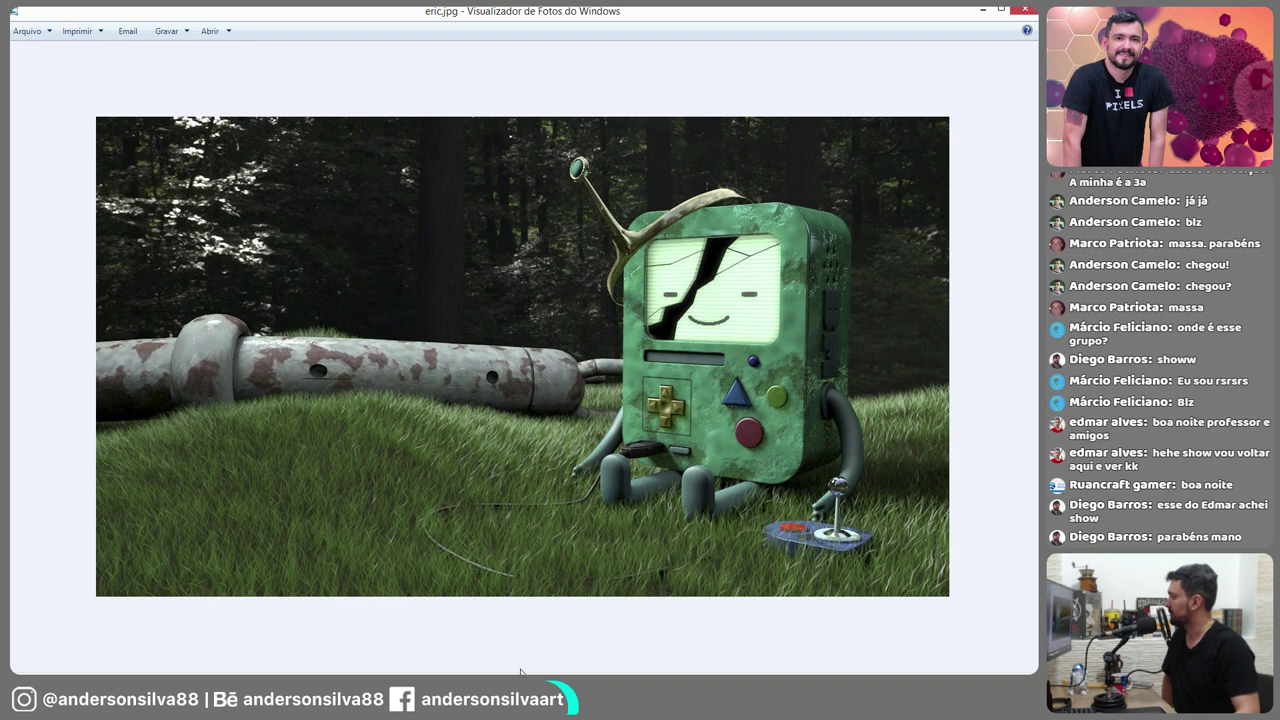
key(Right)
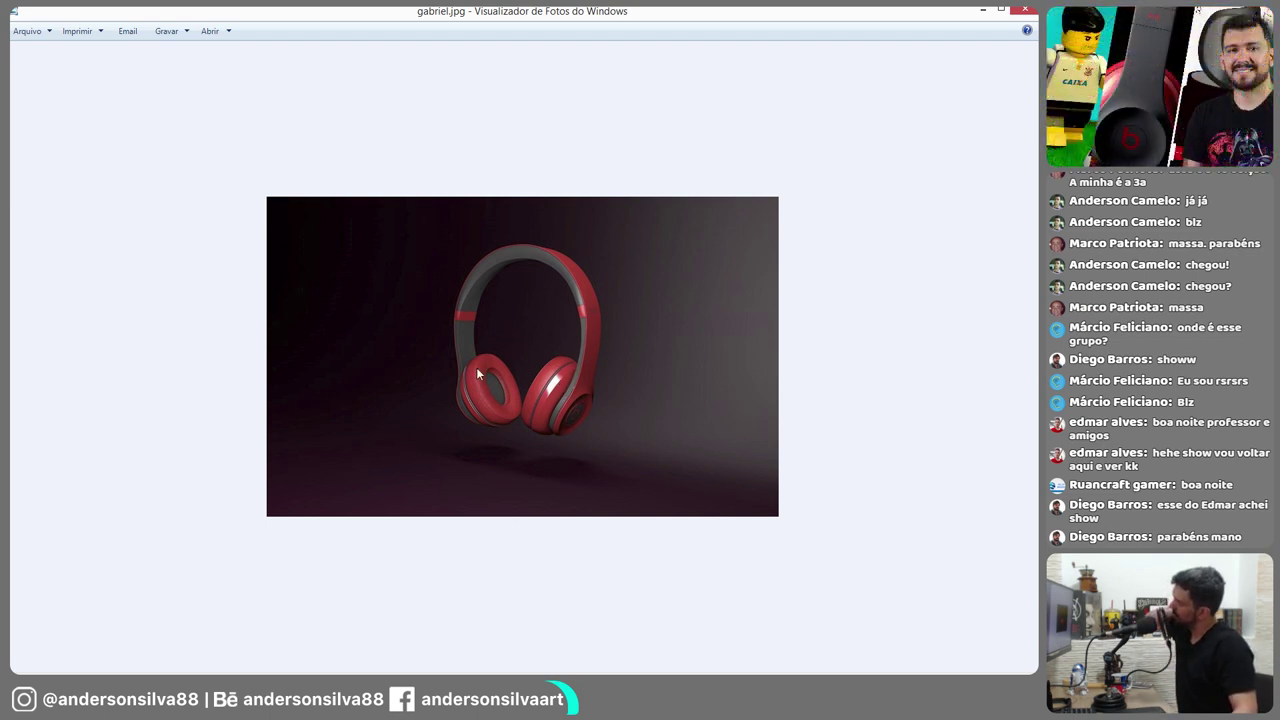
key(Right)
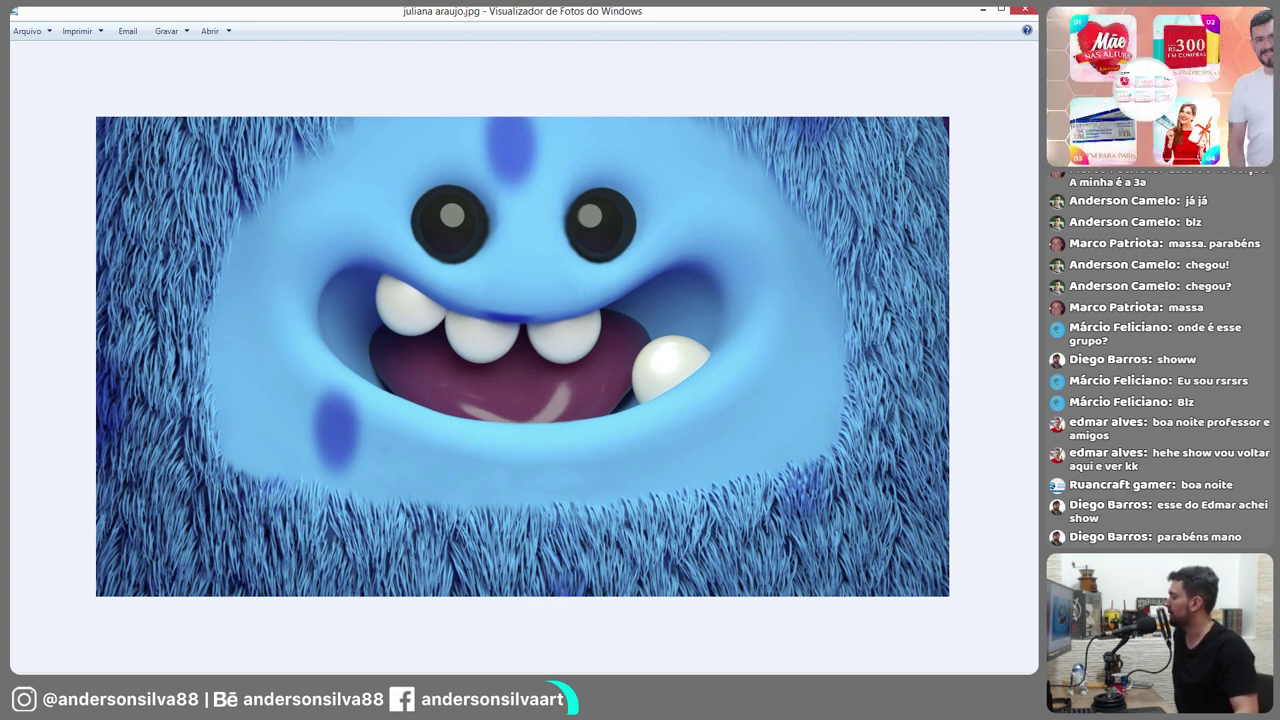
key(Right)
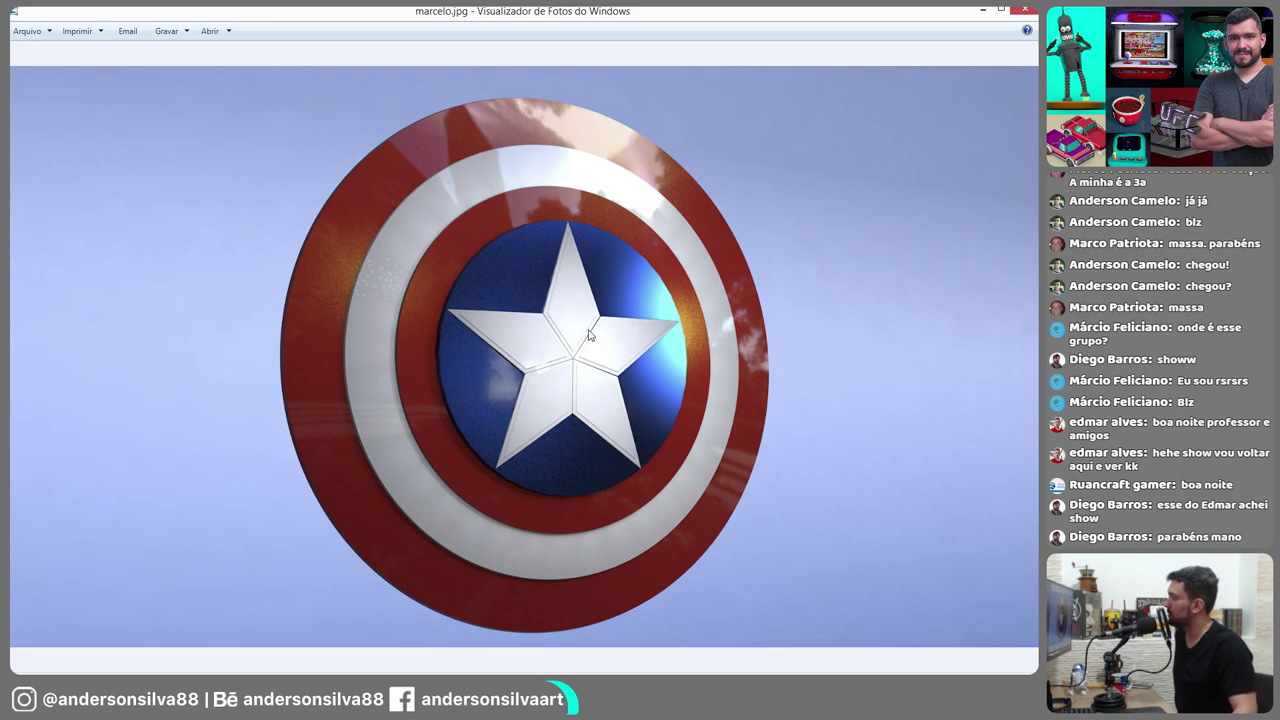
key(Right)
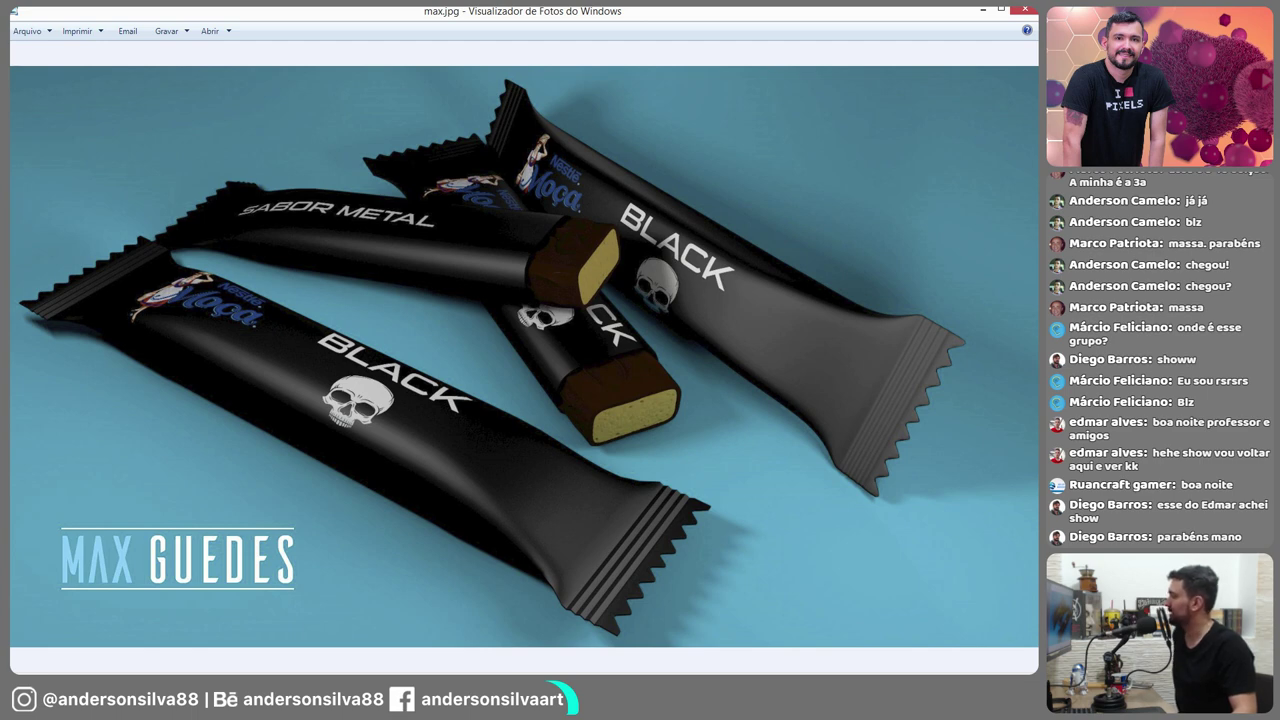
key(Right)
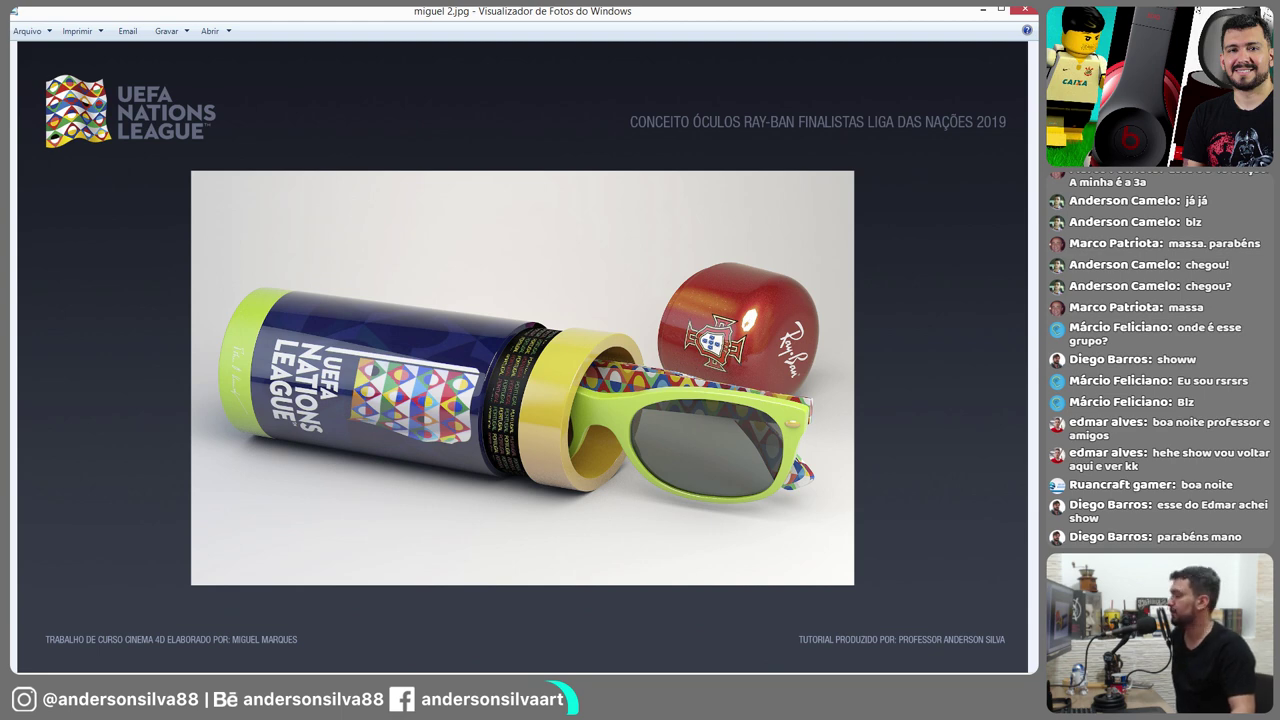
Advance through miguel 3.jpg and miguel.jpg to nando.jpg, the Android robots in a MAXON cage
key(Right)
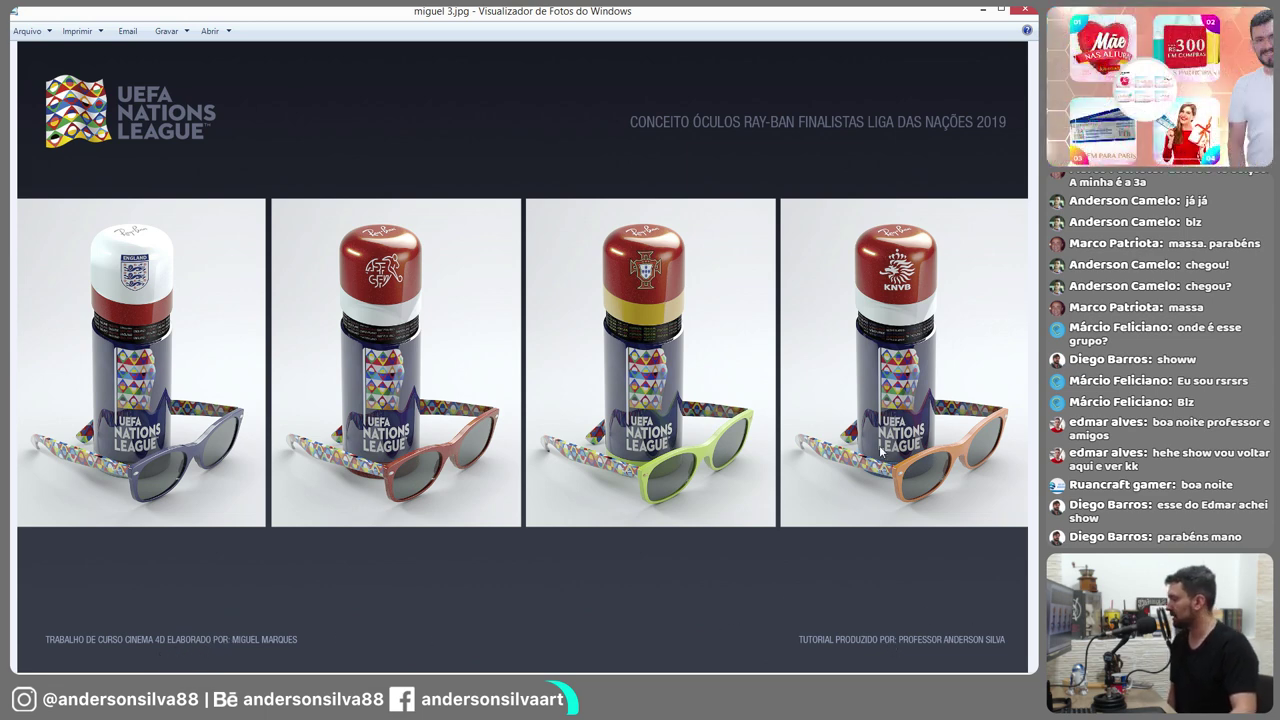
key(Right)
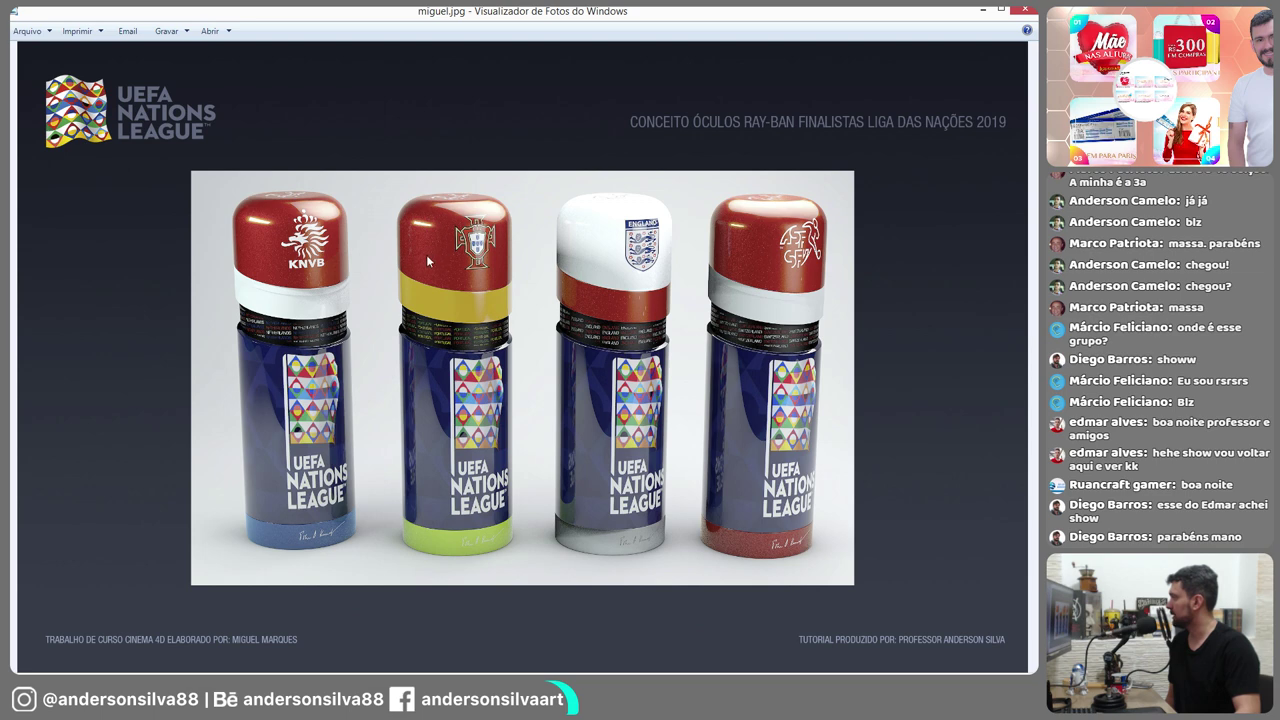
key(Right)
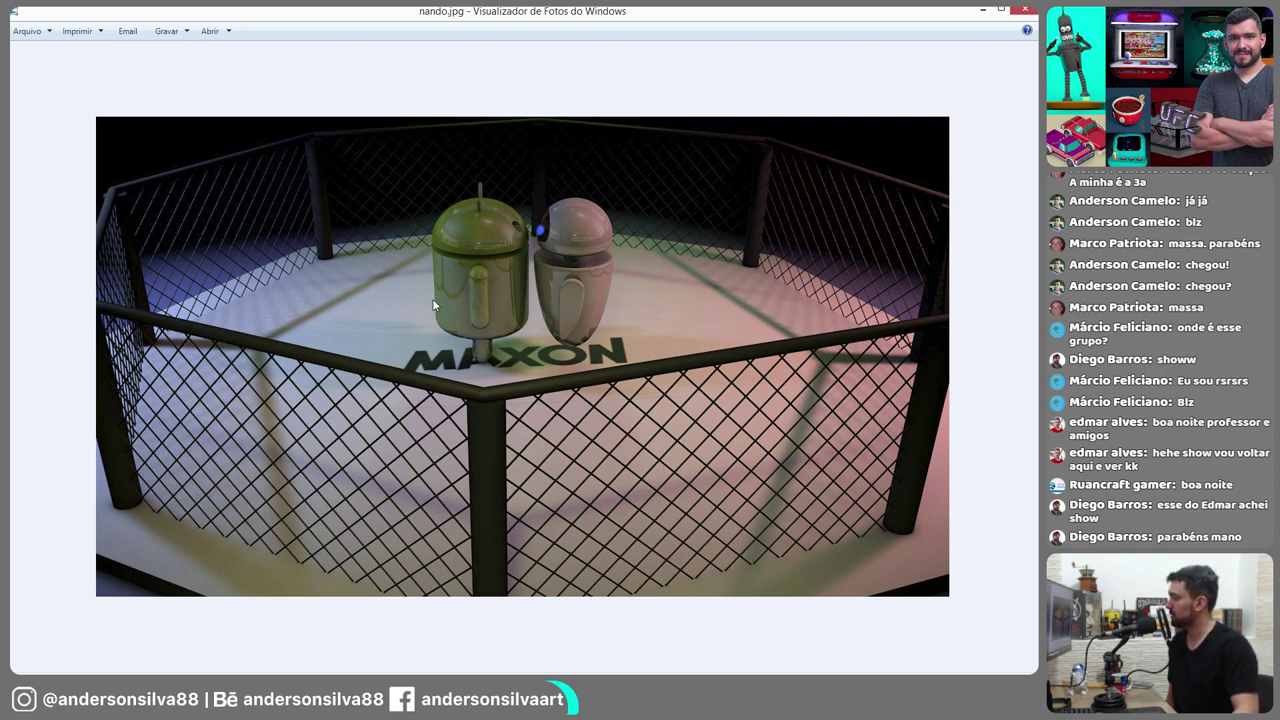
Page past the cookies-and-milk and pickup truck renders to tic tac.jpg
key(Right)
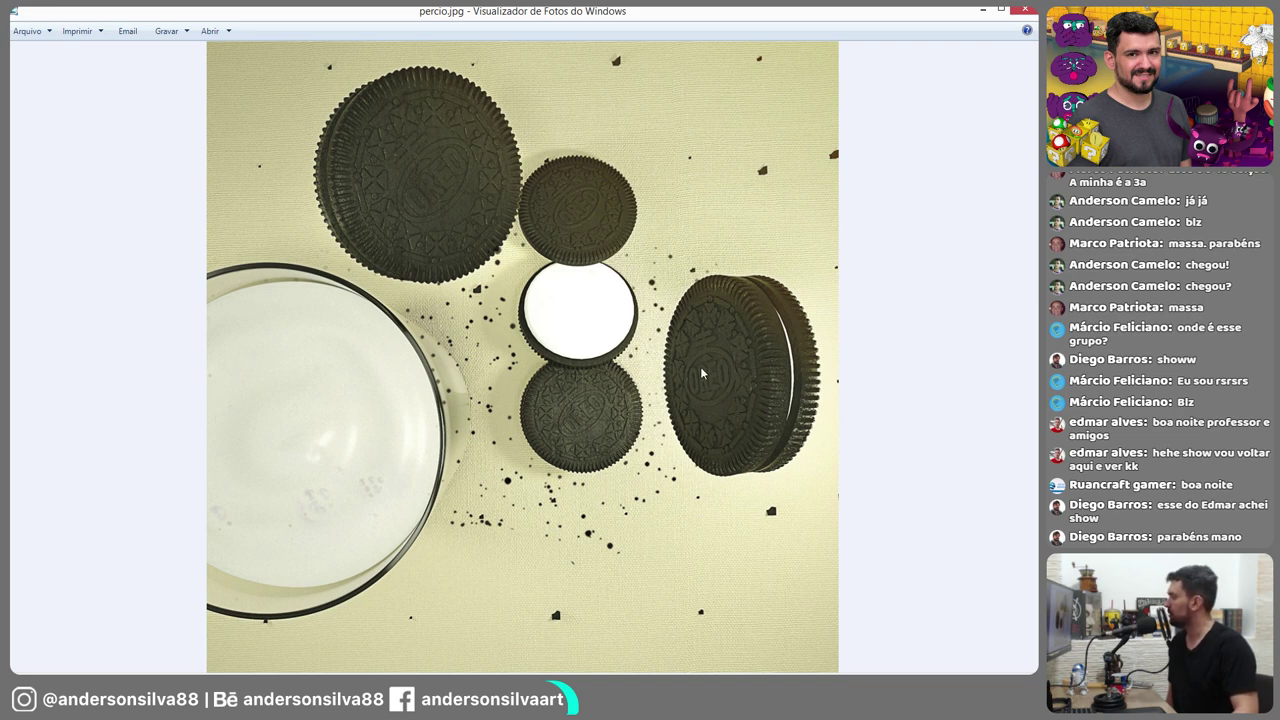
key(Right)
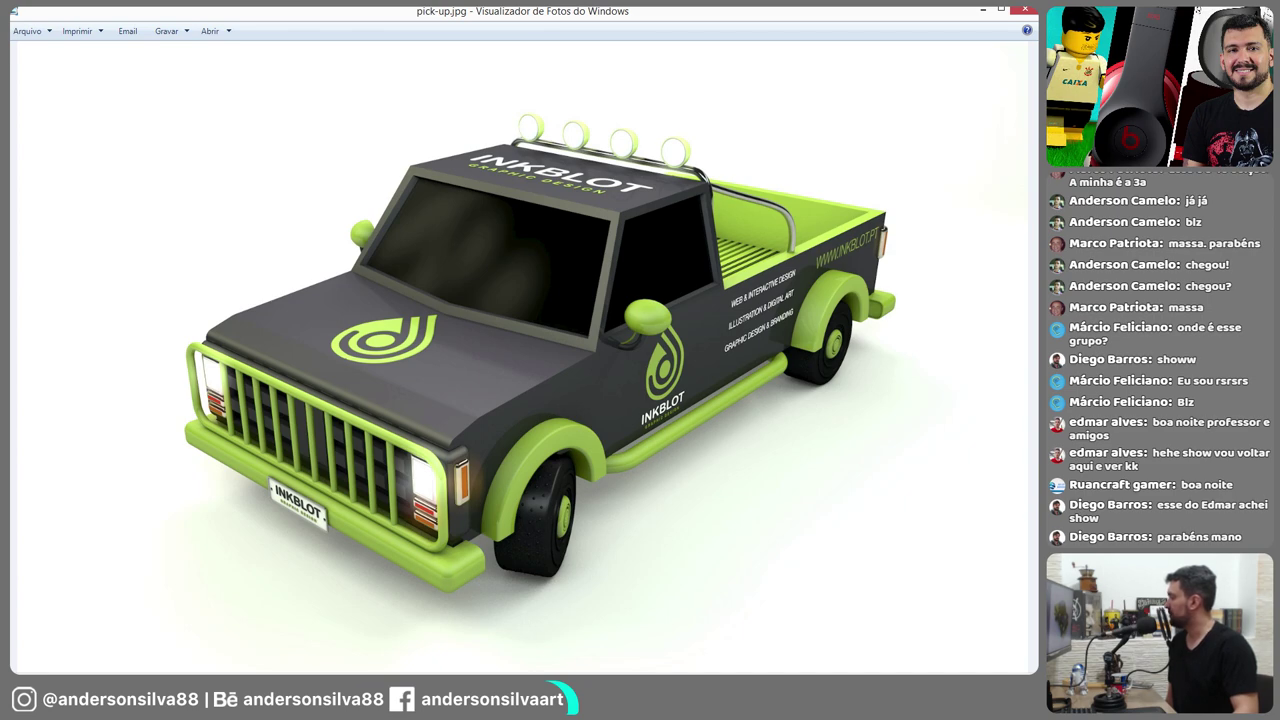
key(Right)
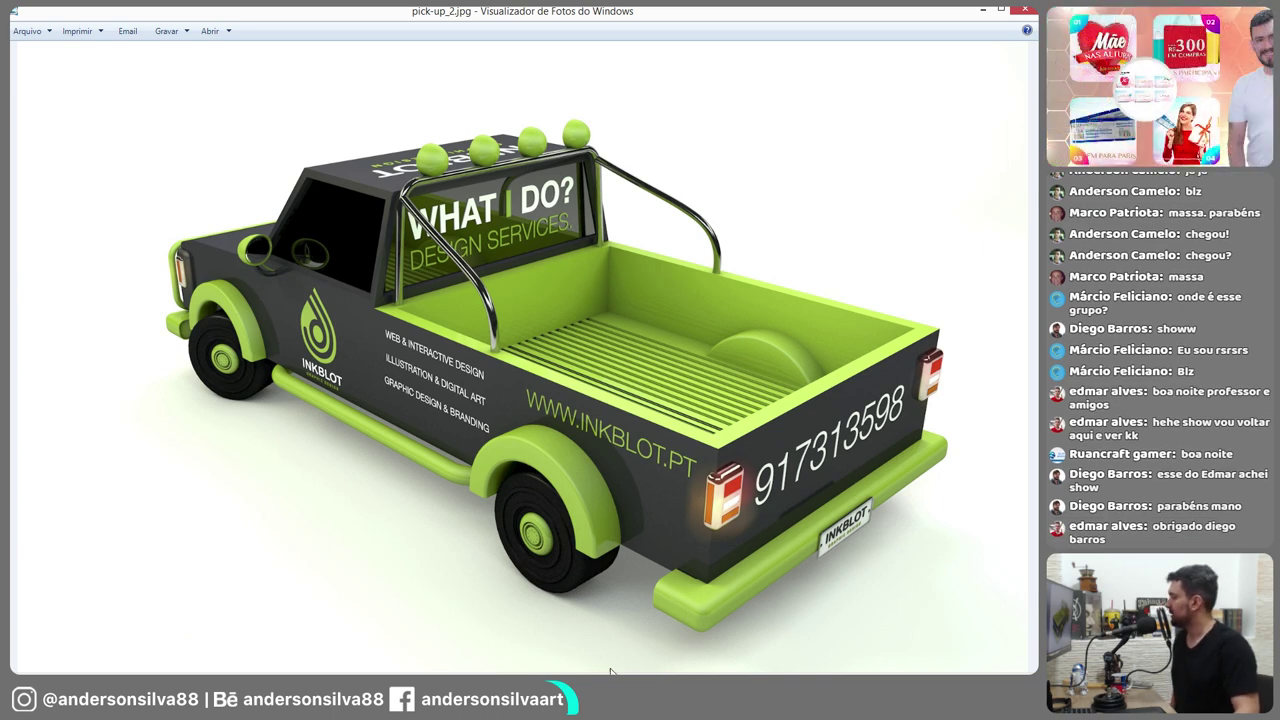
key(Right)
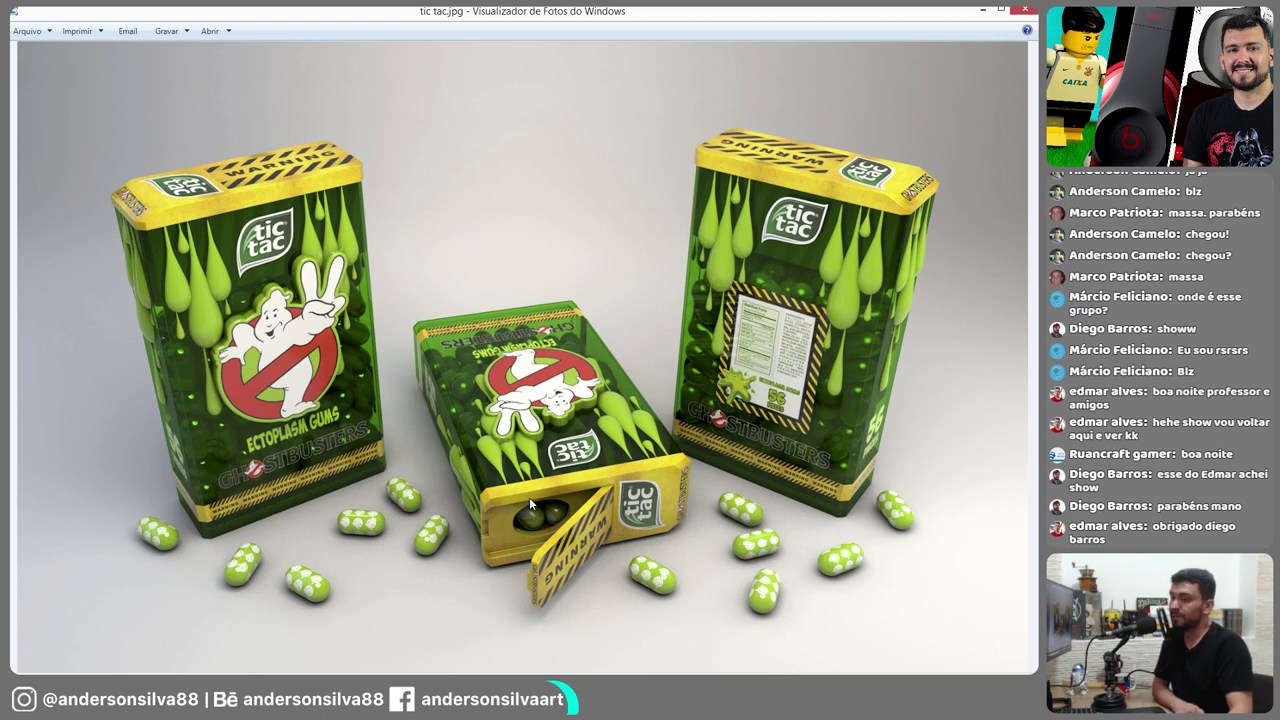
Step past the UFC octagon, round glasses and snare drum renders to the Warcraft arcade cabinet app.jpg
key(Right)
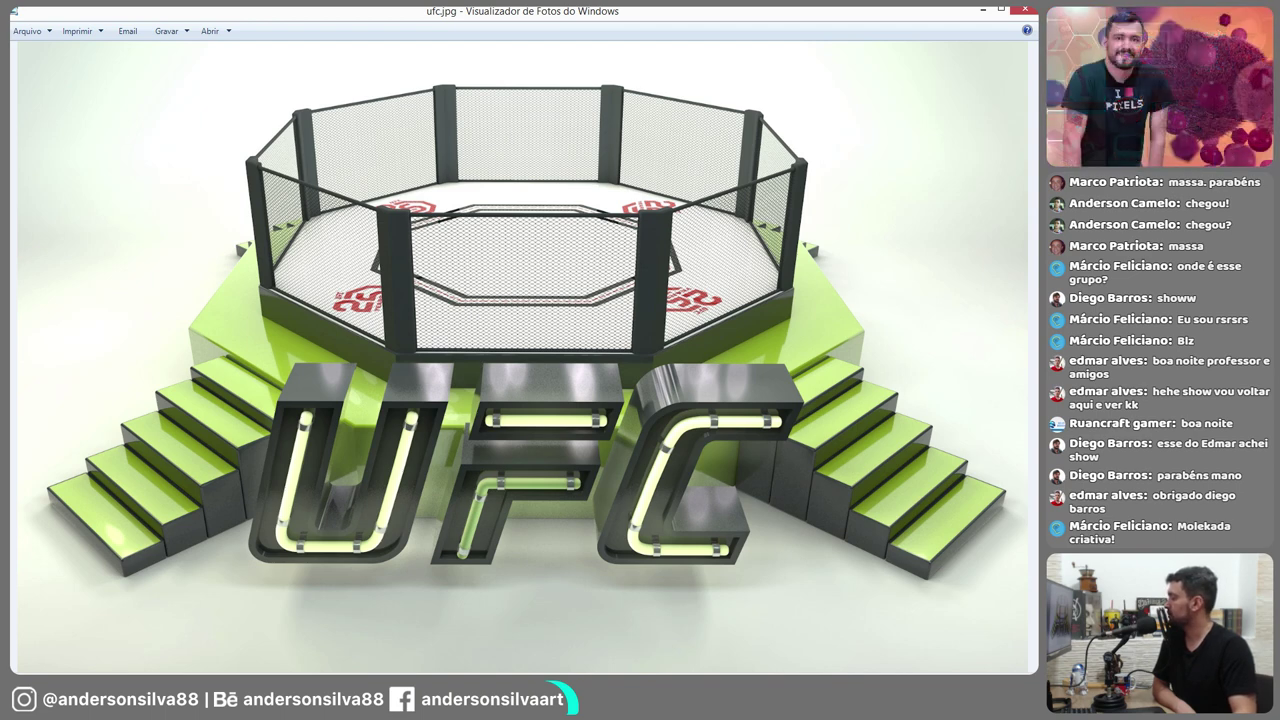
key(Right)
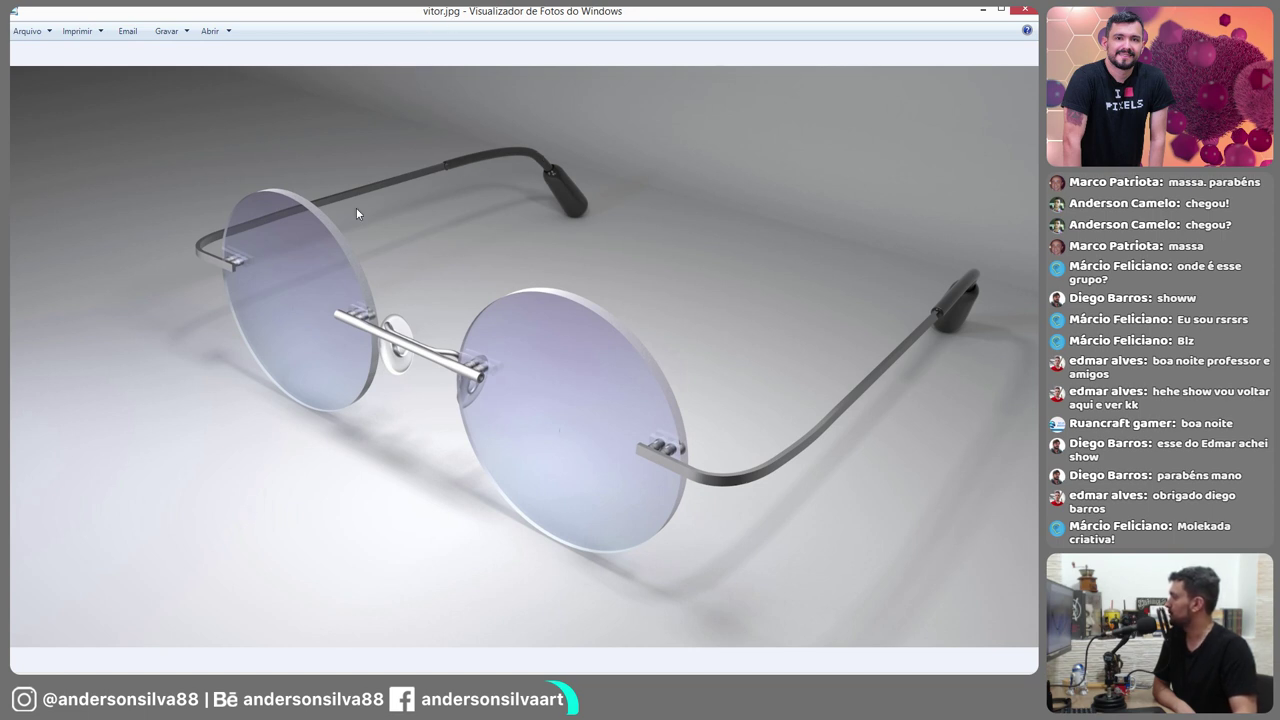
key(Right)
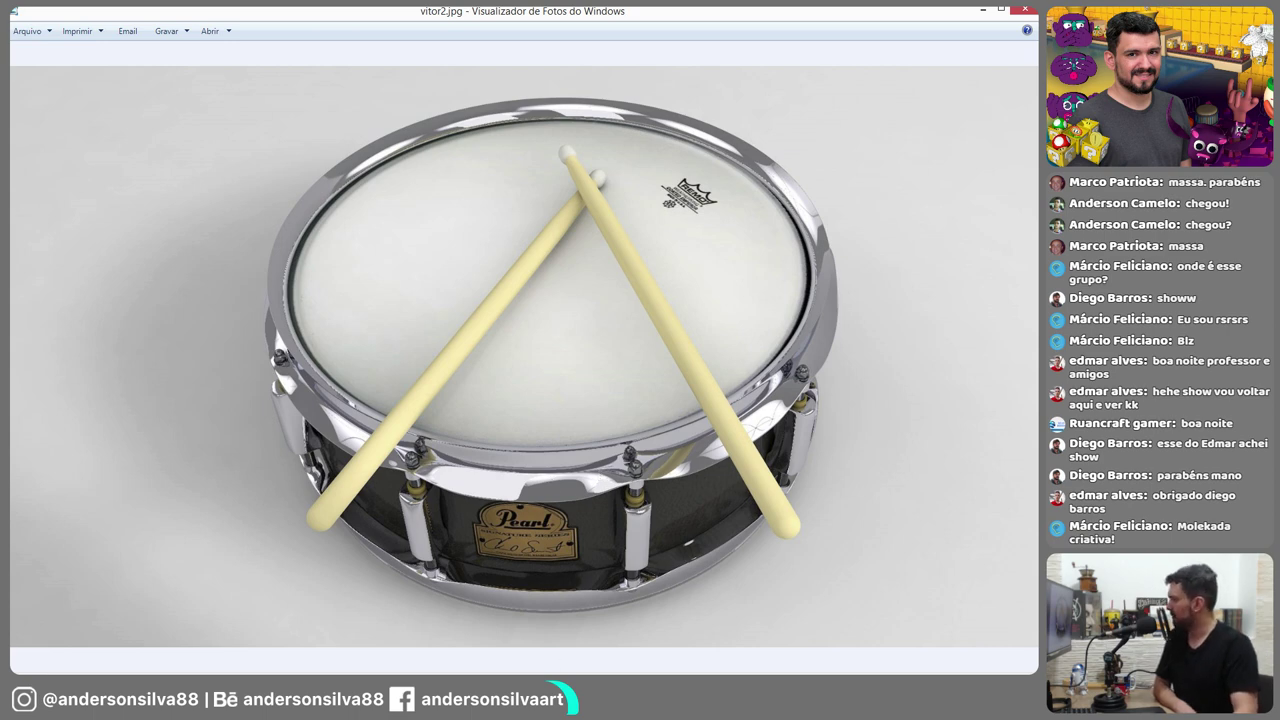
key(Right)
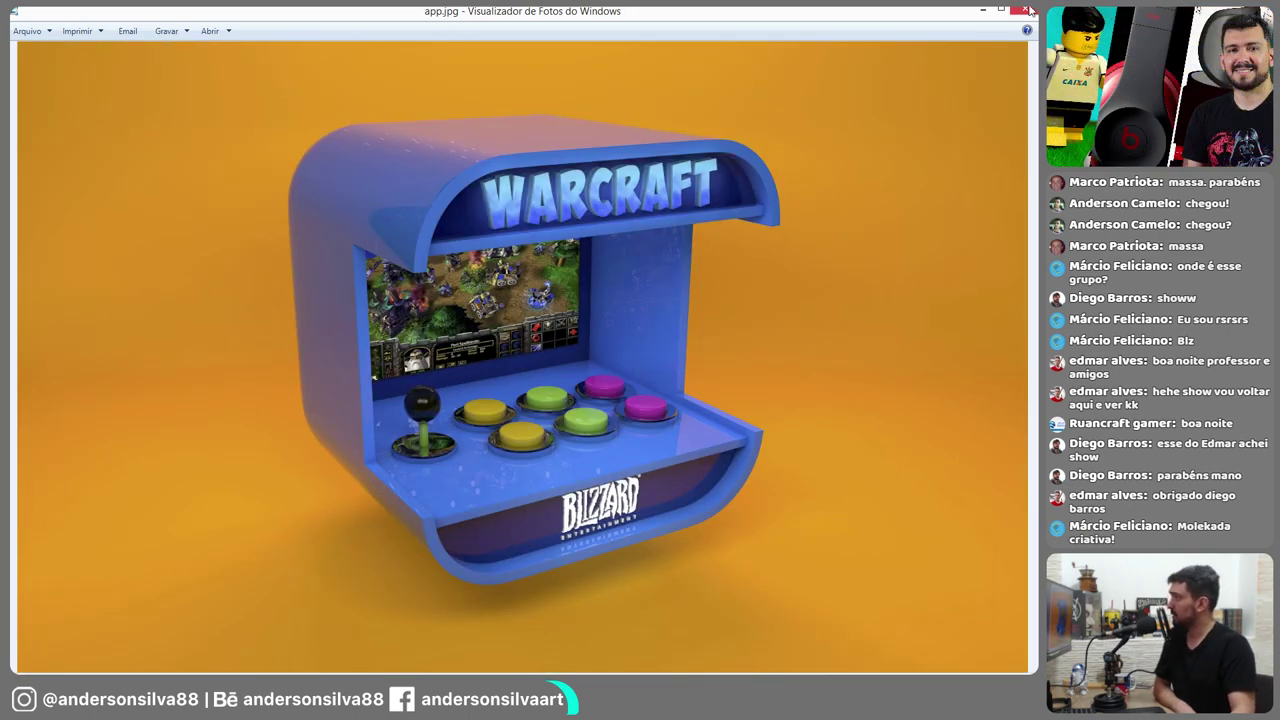
Close Photo Viewer, enlarge the project settings panel, and orbit to view the sunglasses from above
click(1026, 11)
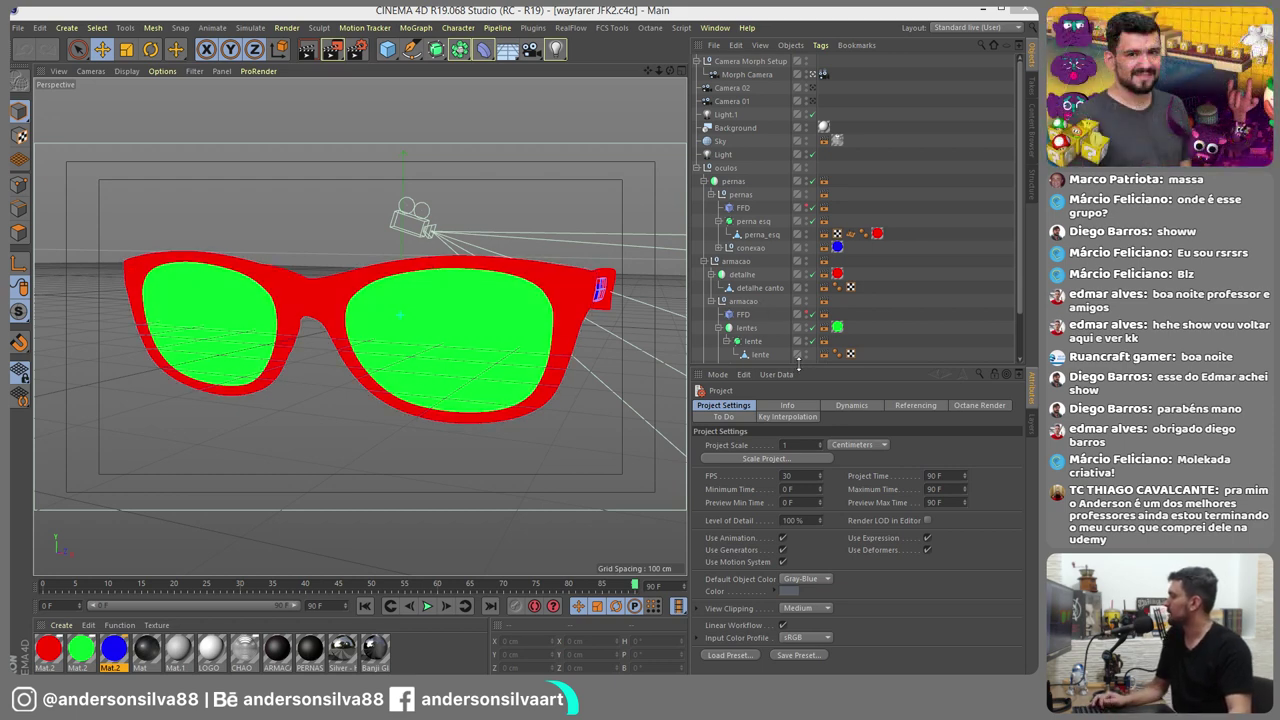
mouse_move(798, 367)
mouse_down()
mouse_move(830, 303)
mouse_move(810, 403)
mouse_up()
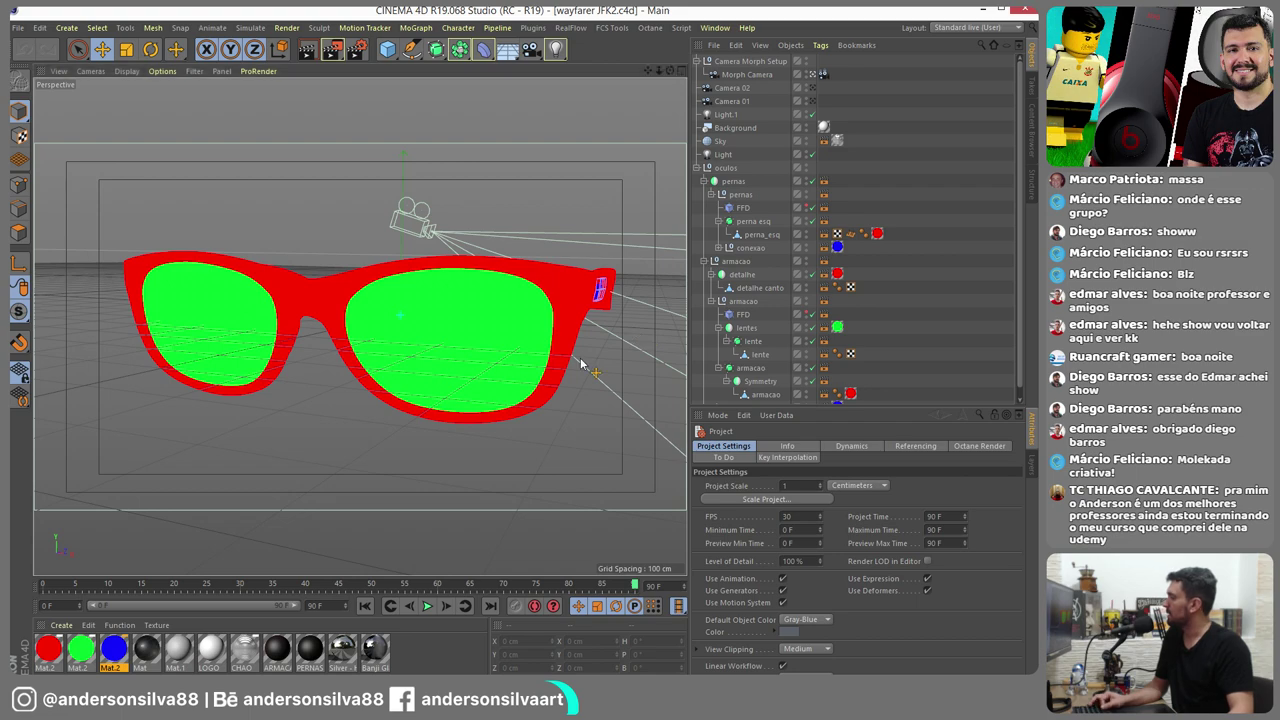
mouse_move(600, 365)
alt+mouse_down()
mouse_move(203, 368)
mouse_move(501, 372)
alt+mouse_up()
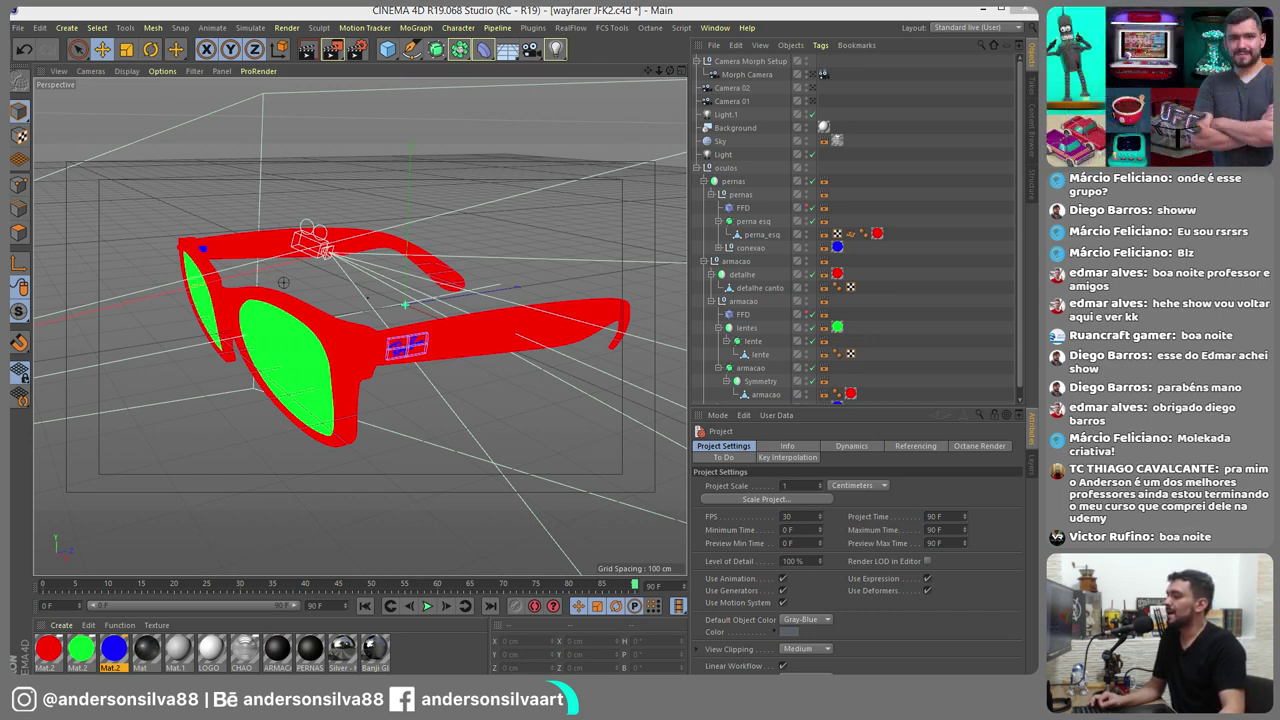
Reposition and widen Firefox, then choose the Capa Comum paperback edition priced R$ 231,23
key(alt+Tab)
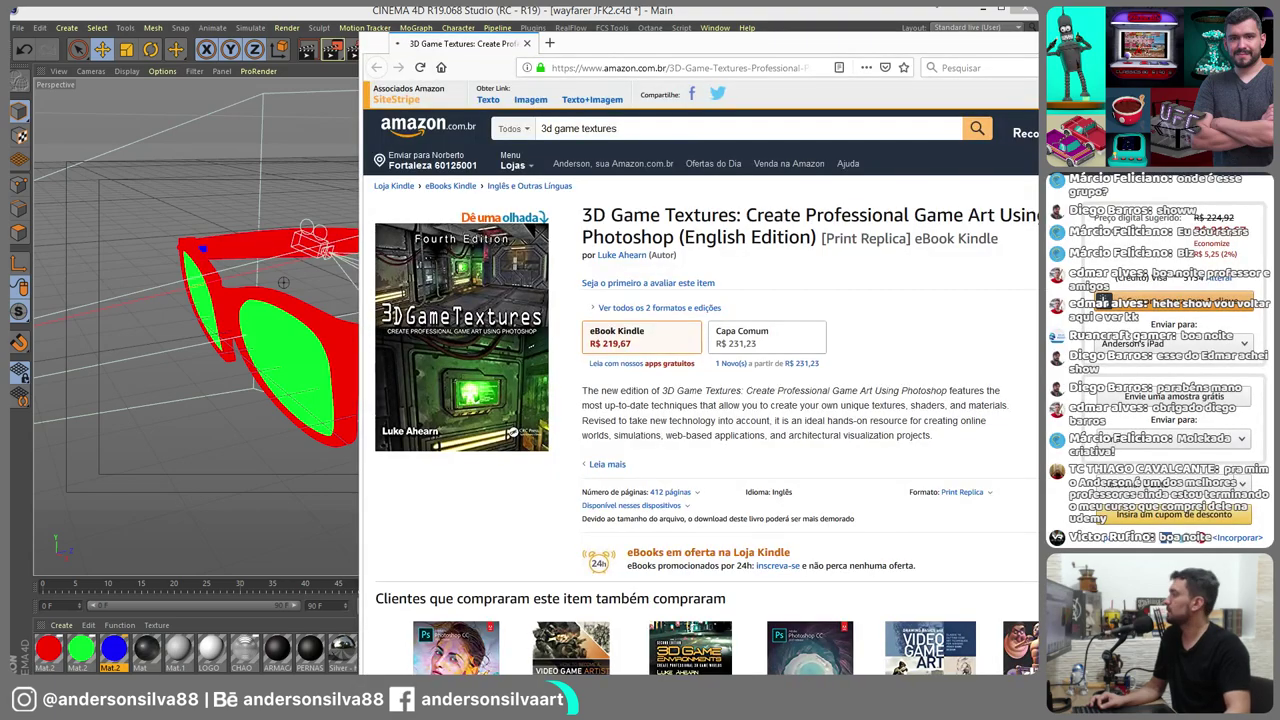
drag(920, 47, 565, 20)
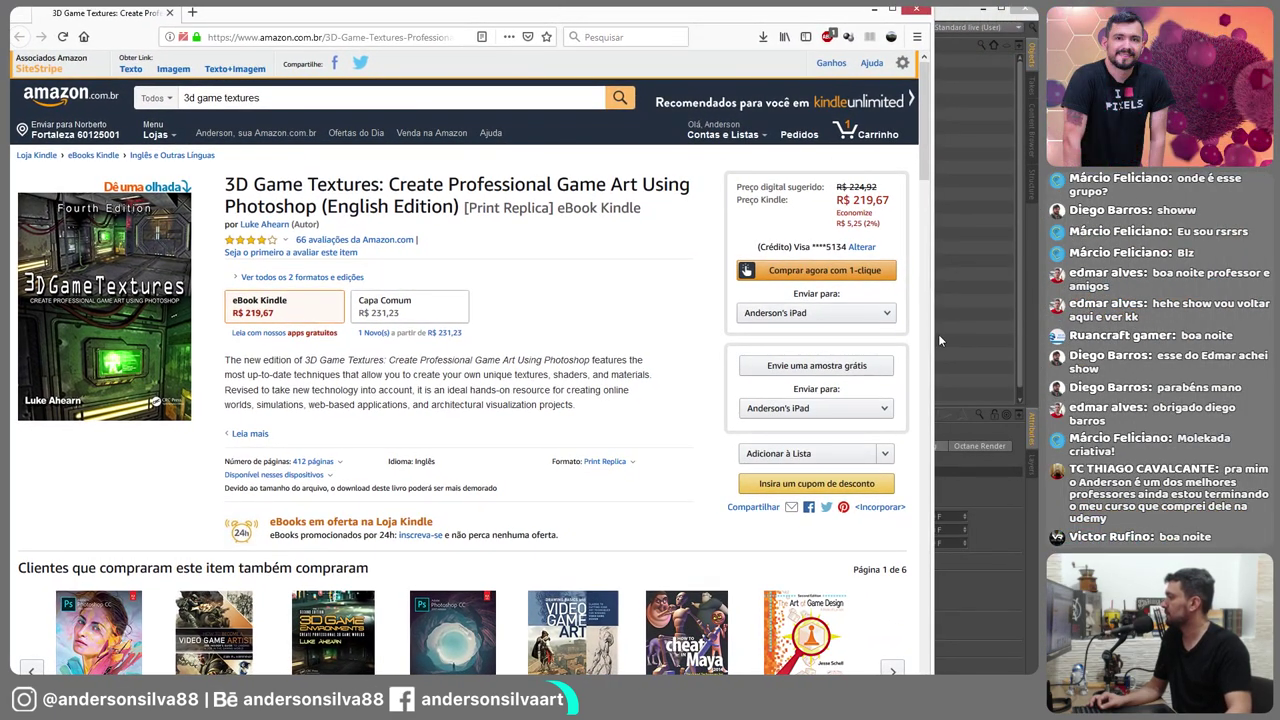
drag(934, 334, 1036, 340)
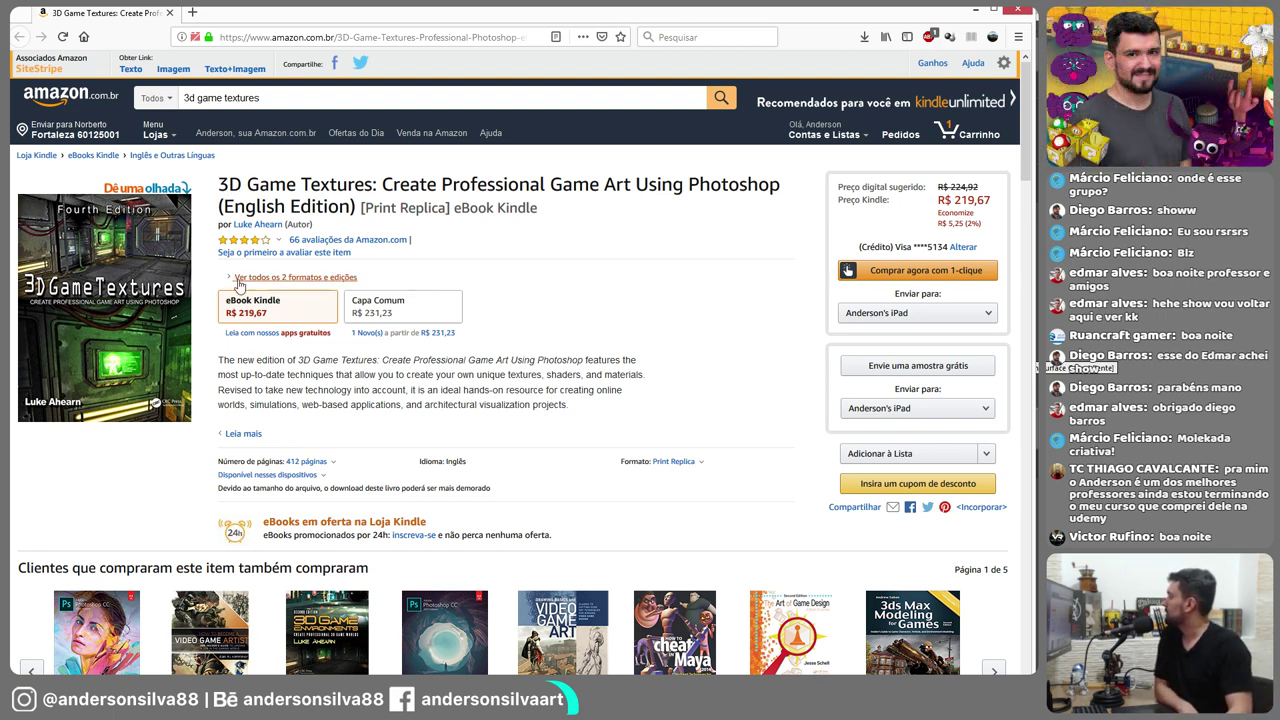
click(380, 313)
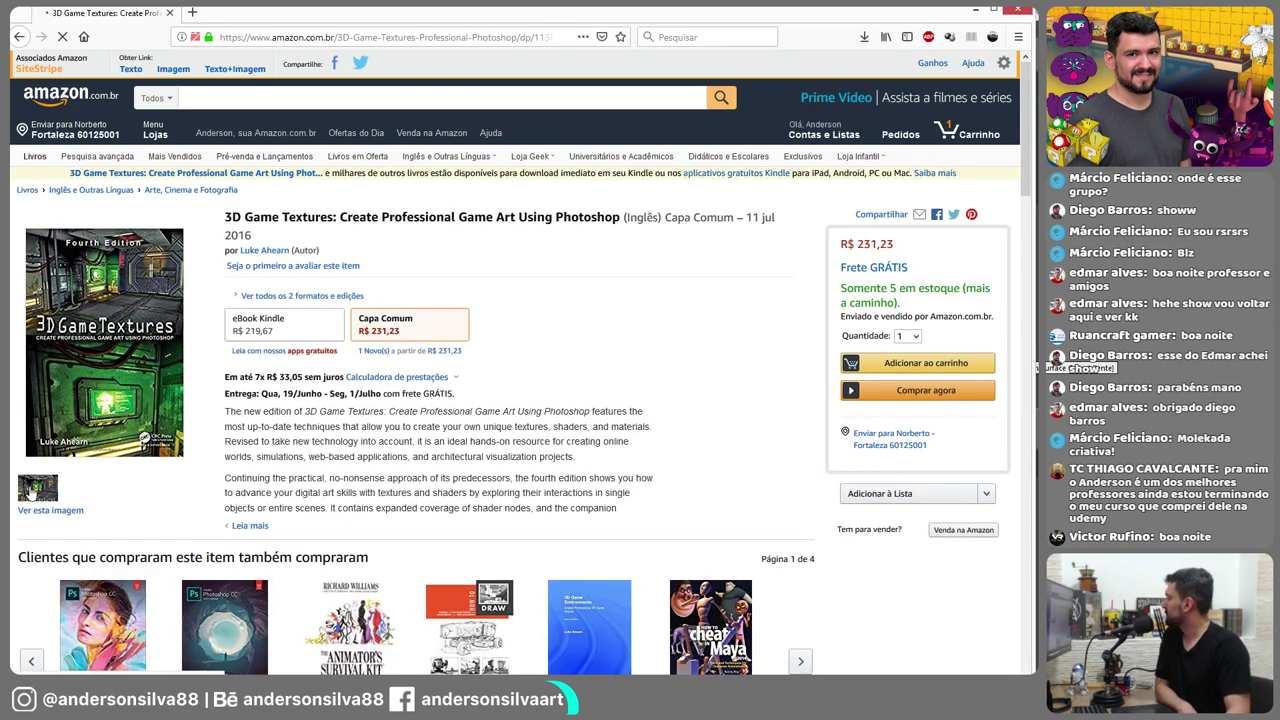
Open the Dê uma Olhada preview from the cover and scroll past the title pages to the dedication
click(110, 399)
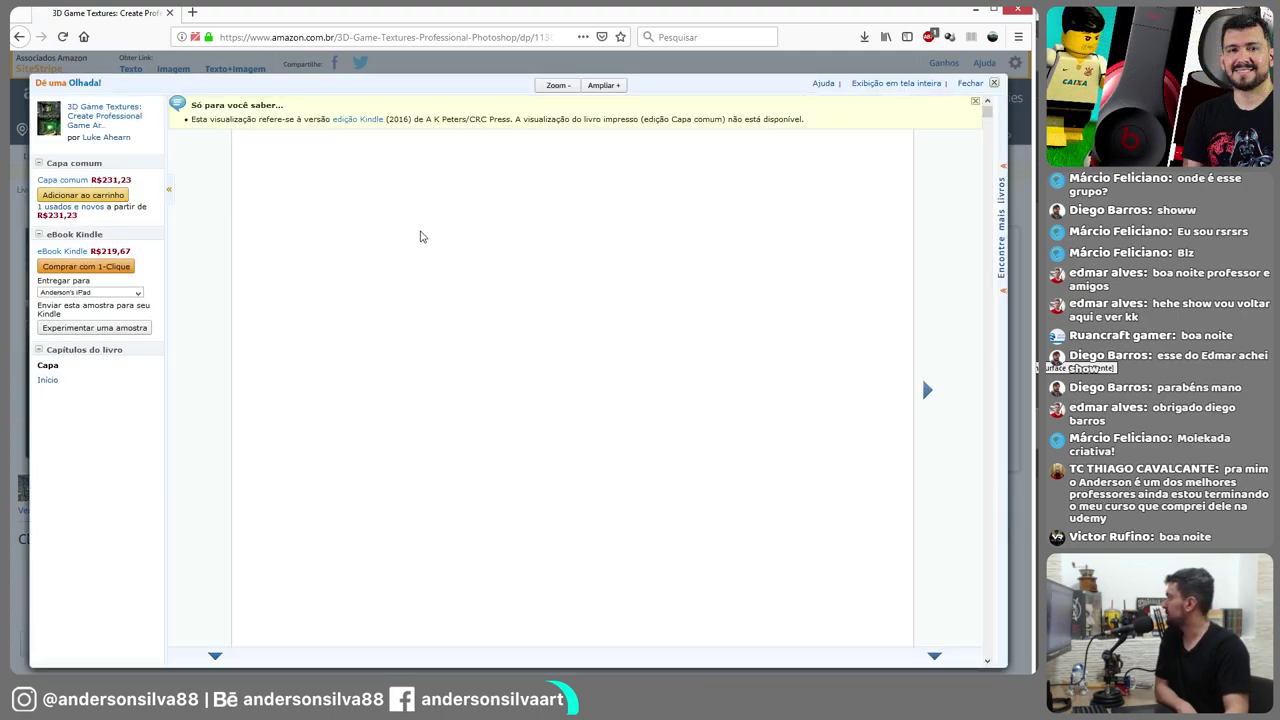
scroll(642, 316, down, 5)
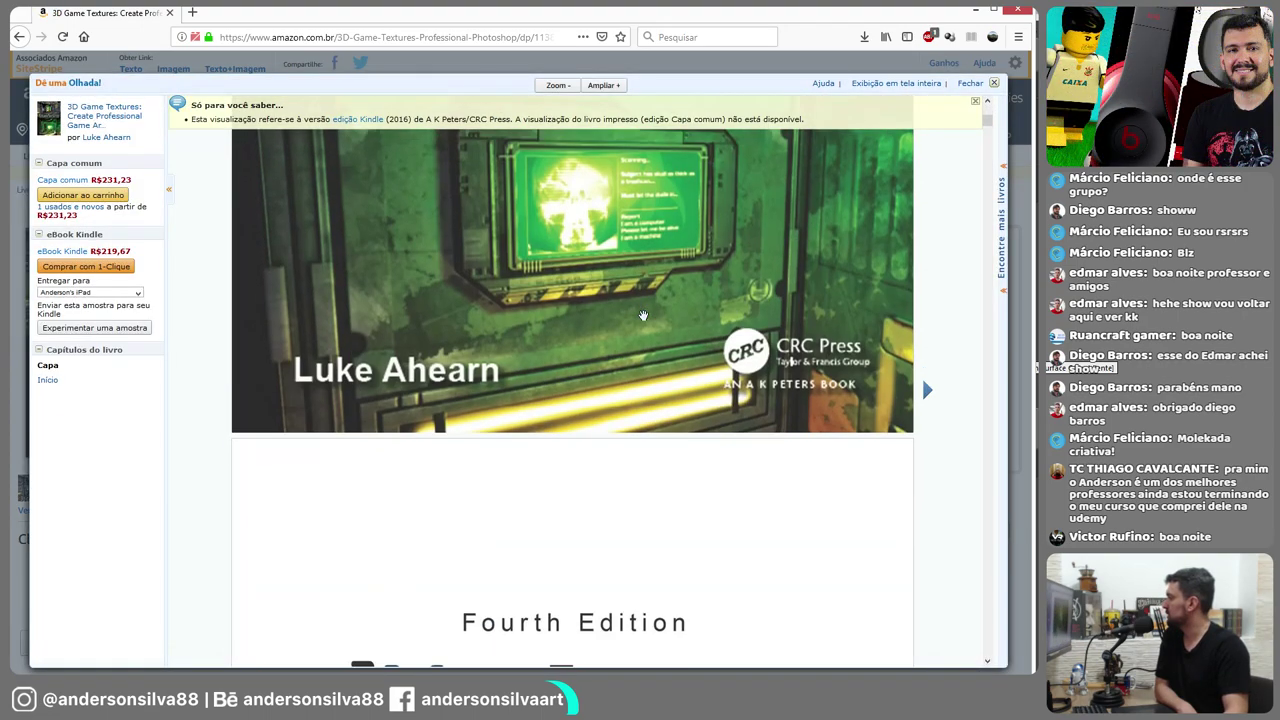
scroll(643, 316, down, 5)
scroll(643, 316, down, 5)
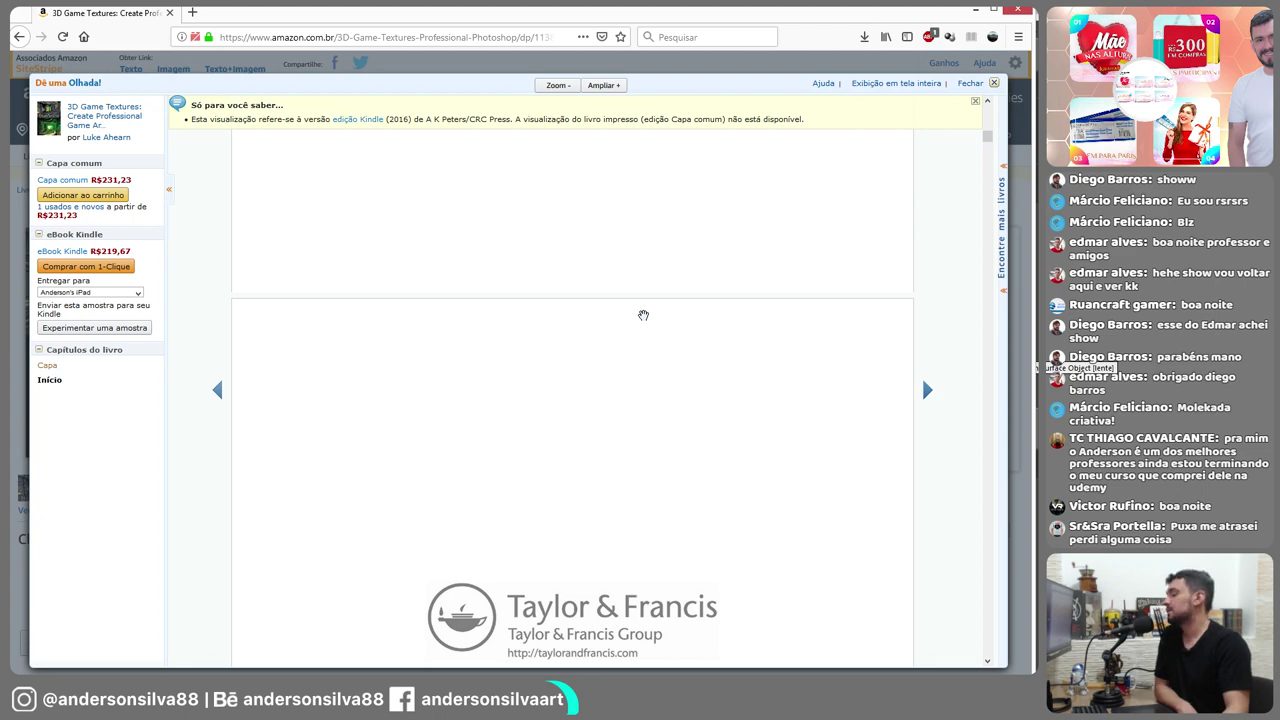
scroll(643, 315, up, 5)
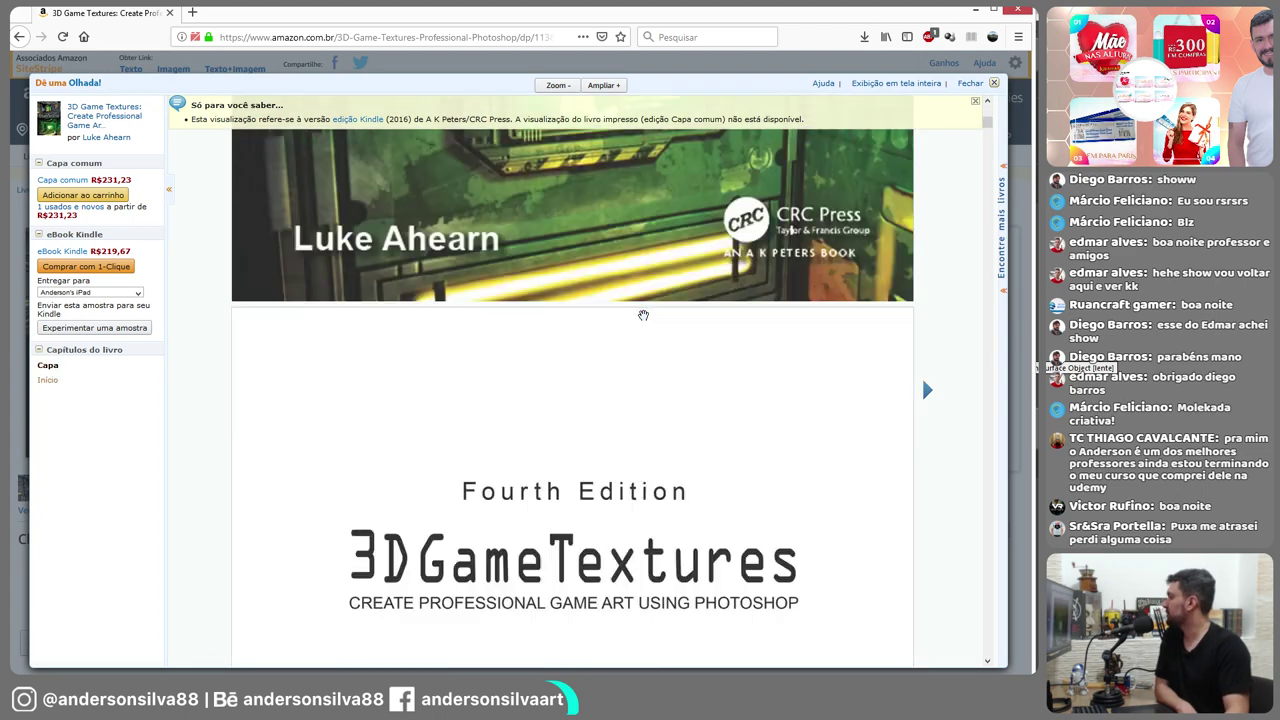
scroll(643, 315, down, 3)
scroll(643, 315, down, 3)
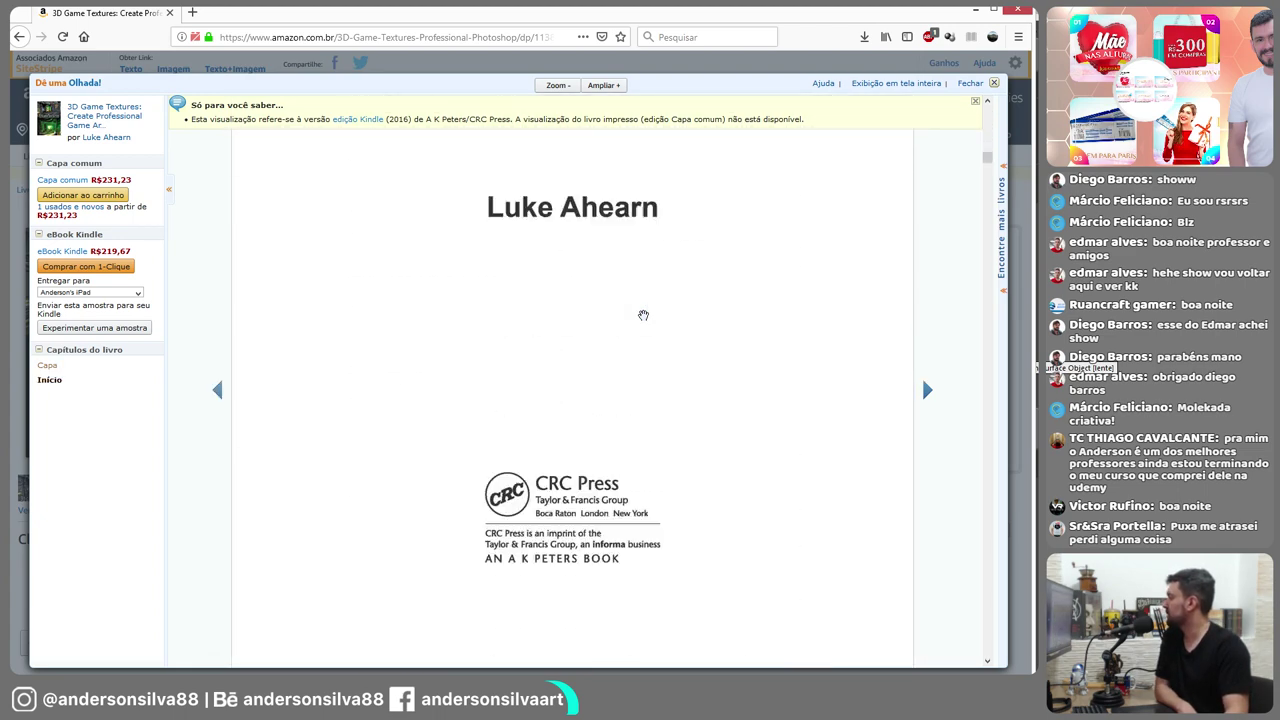
scroll(643, 315, down, 3)
scroll(643, 315, down, 3)
scroll(643, 315, down, 3)
scroll(643, 315, down, 2)
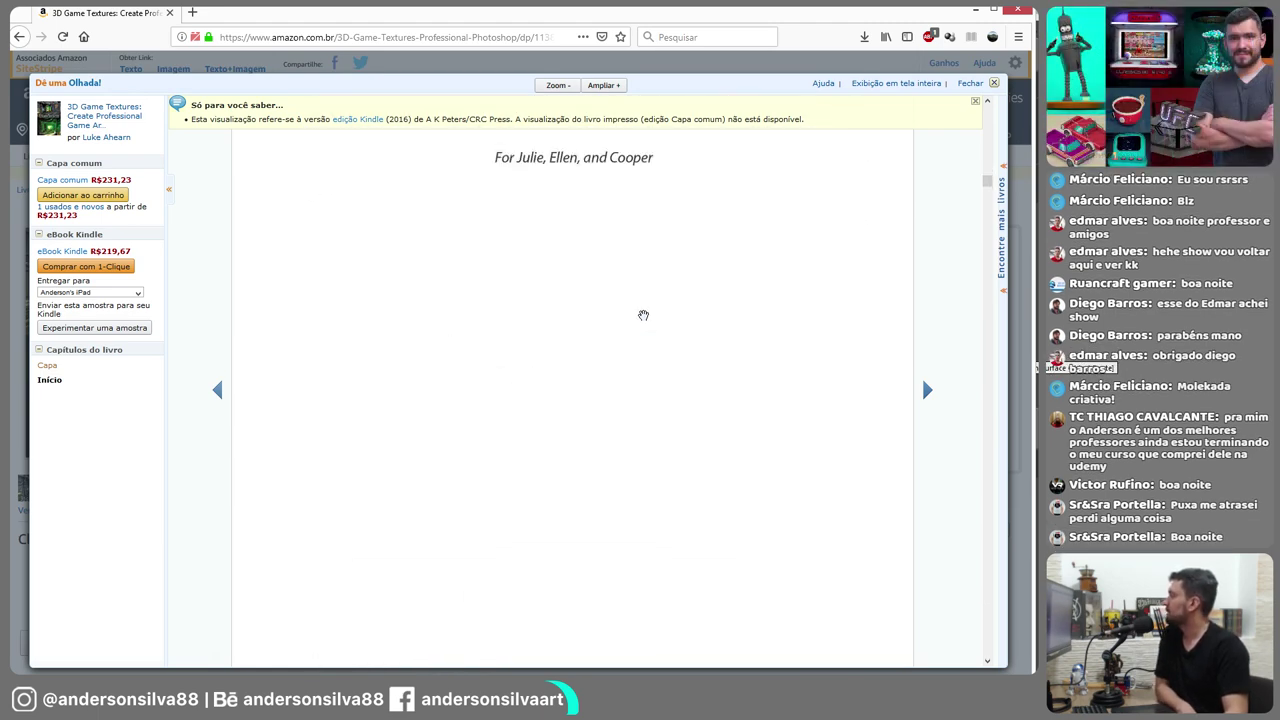
scroll(643, 315, down, 2)
scroll(643, 315, down, 2)
scroll(643, 315, down, 2)
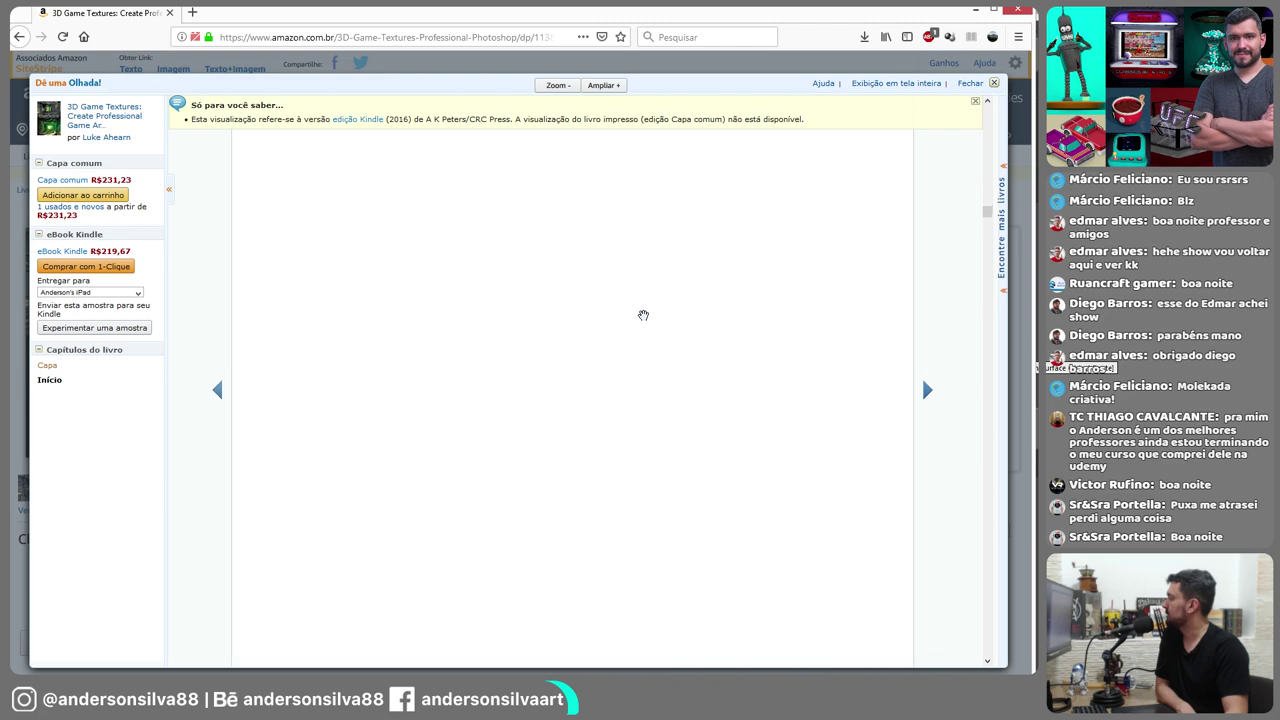
Scroll through the preview's table of contents pages
scroll(643, 315, down, 2)
scroll(643, 313, up, 2)
scroll(655, 305, down, 3)
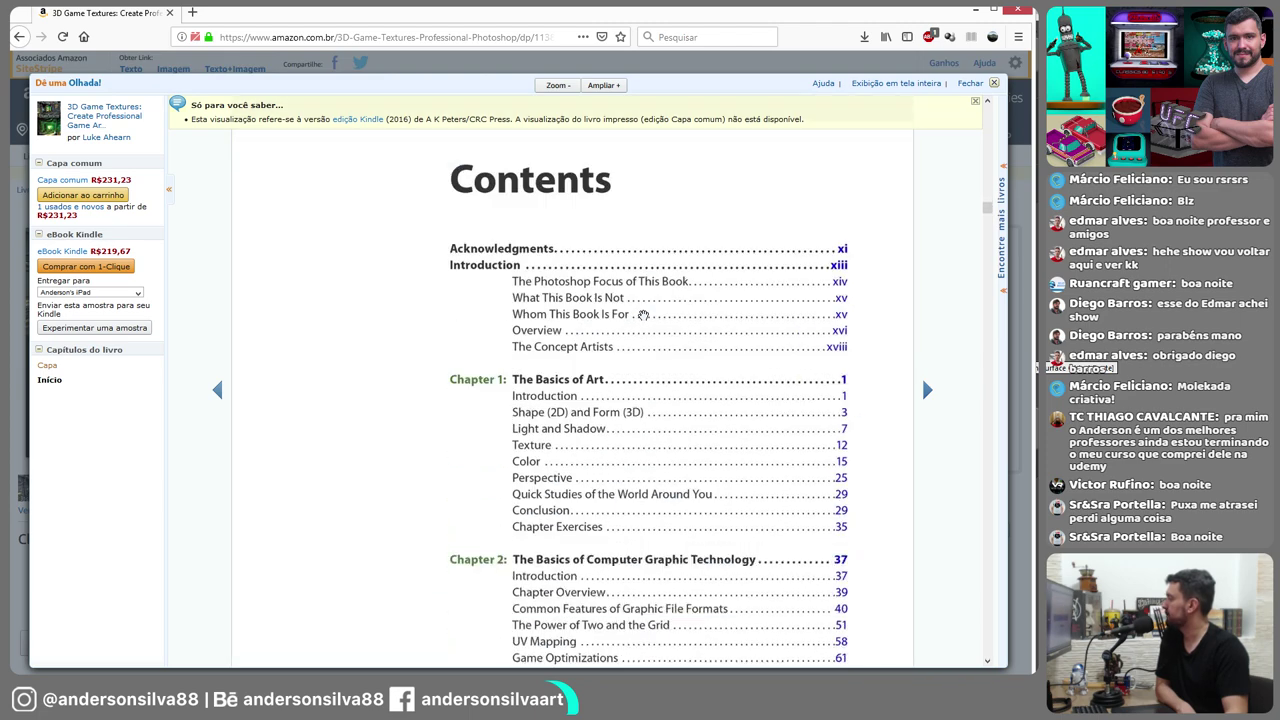
scroll(693, 238, down, 2)
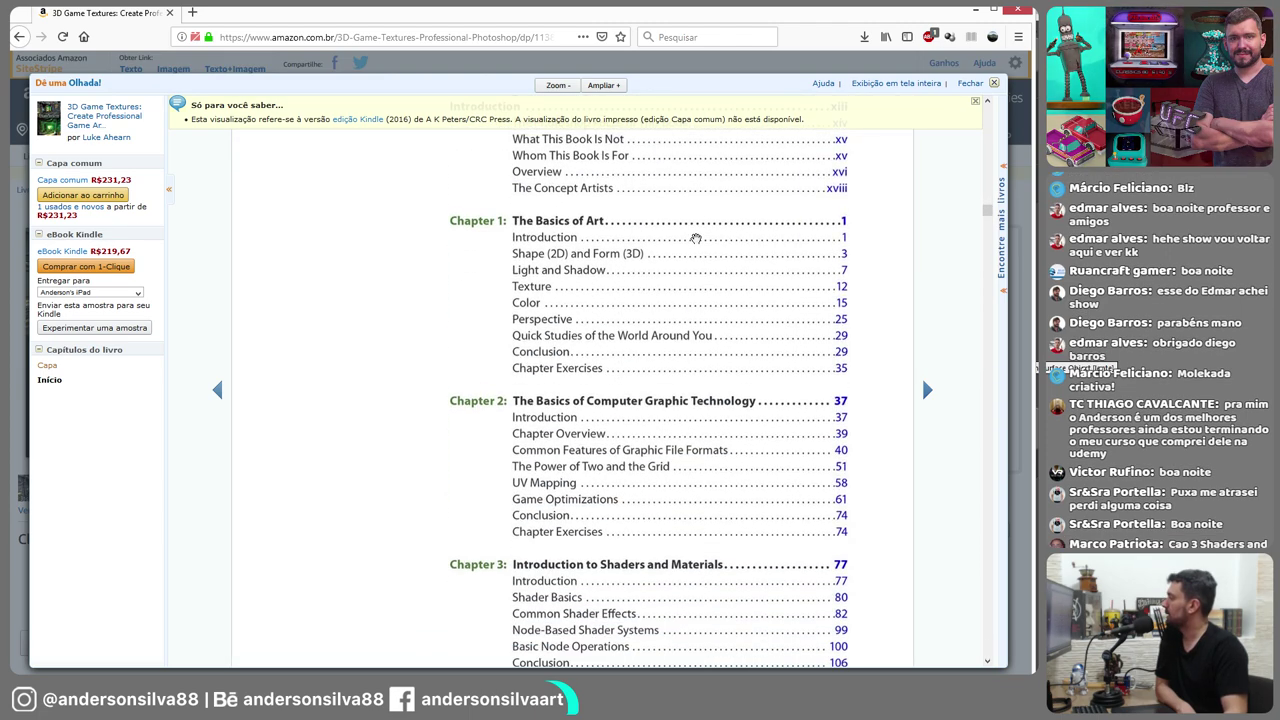
scroll(690, 241, down, 3)
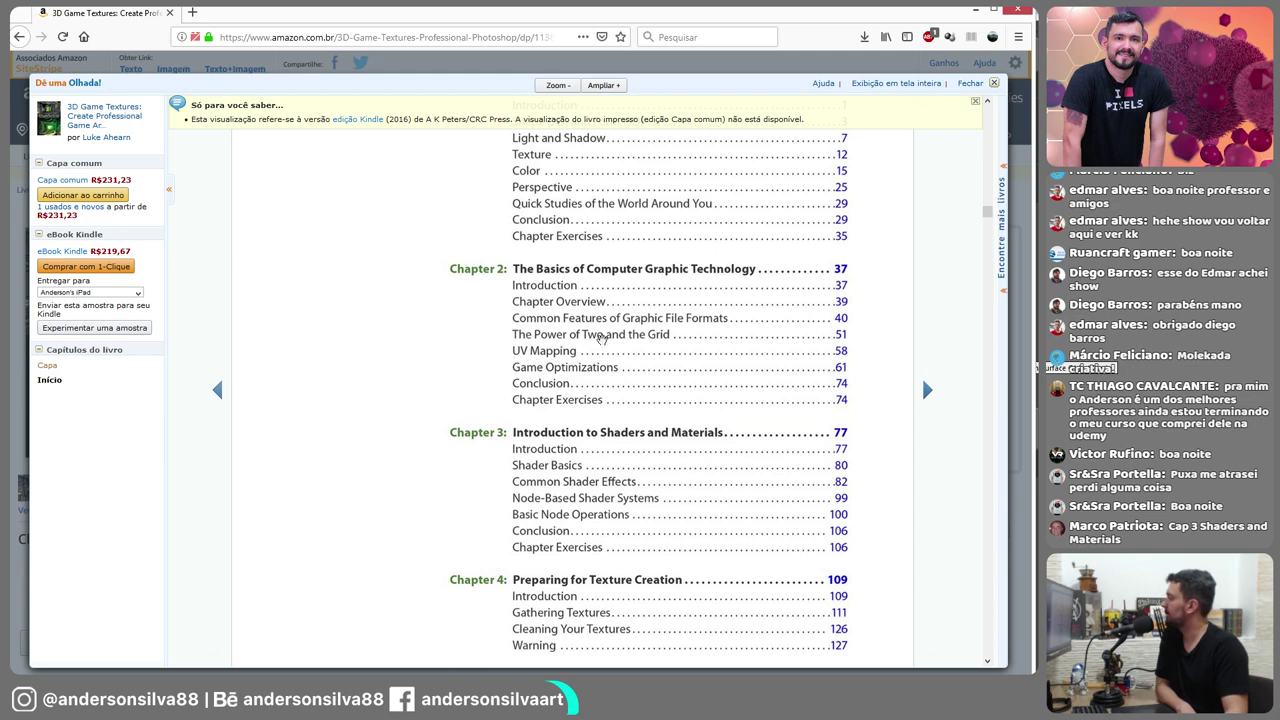
scroll(495, 355, down, 3)
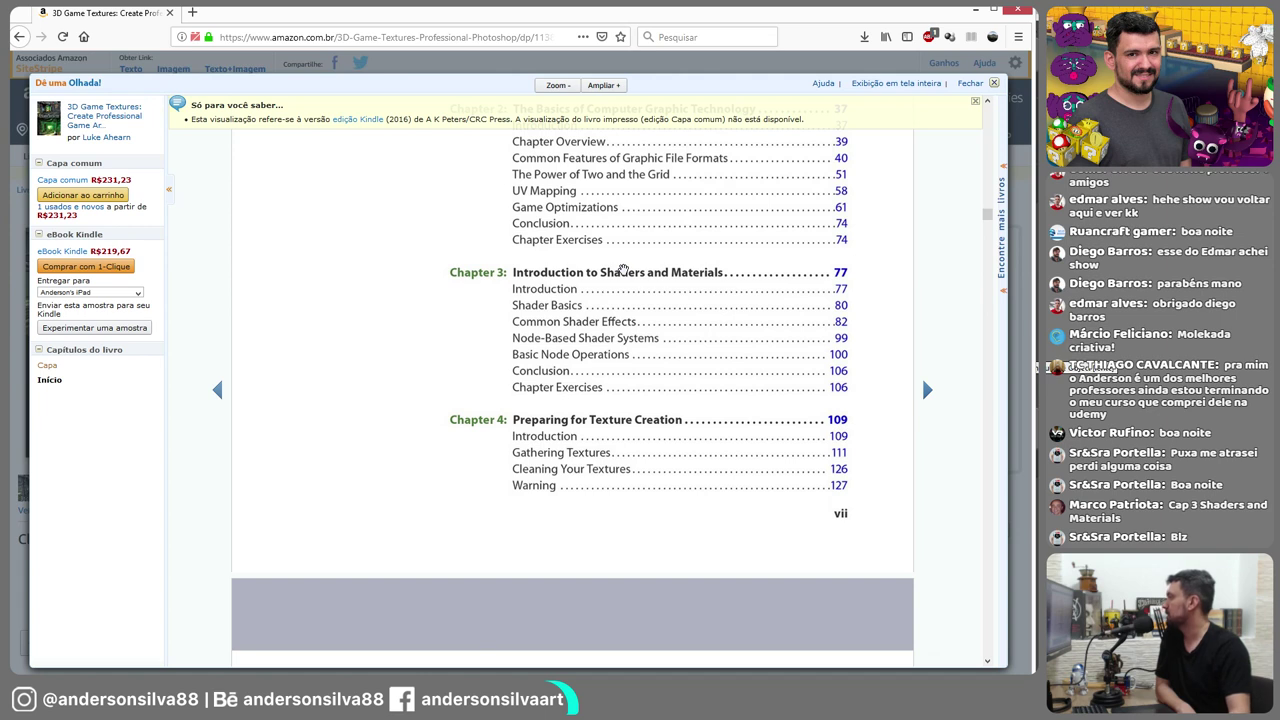
scroll(562, 338, down, 1)
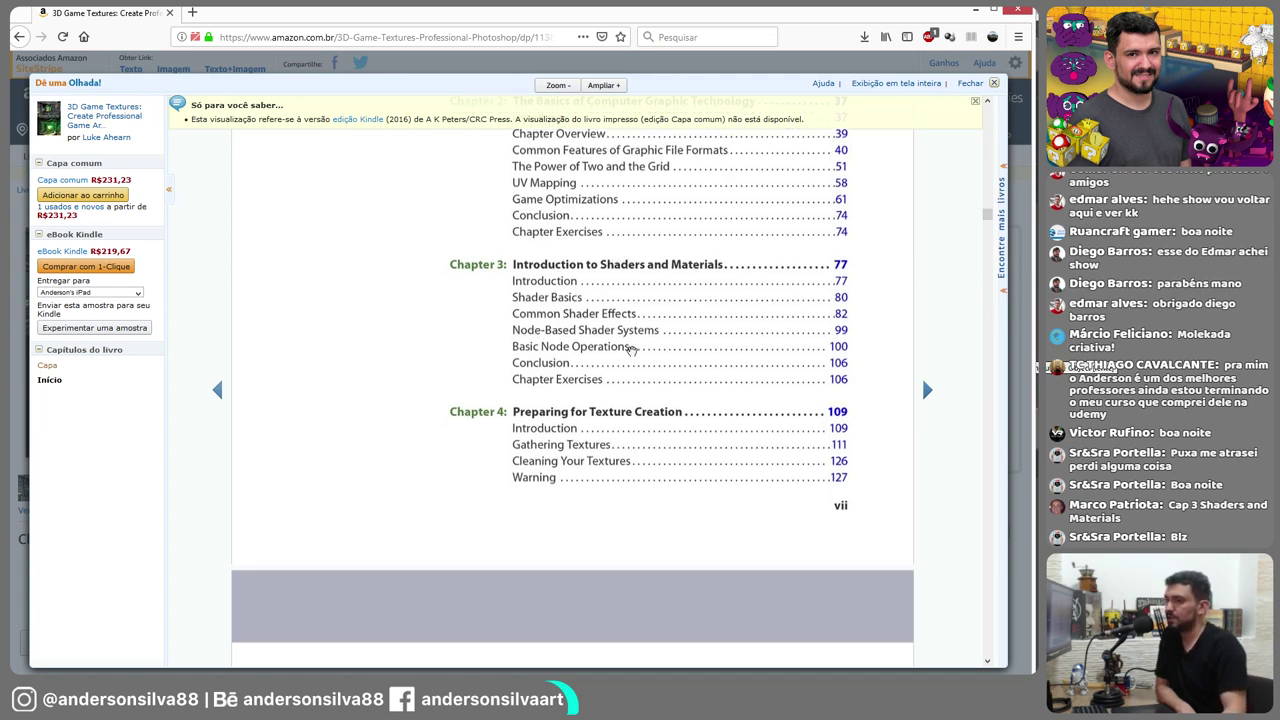
scroll(540, 340, down, 4)
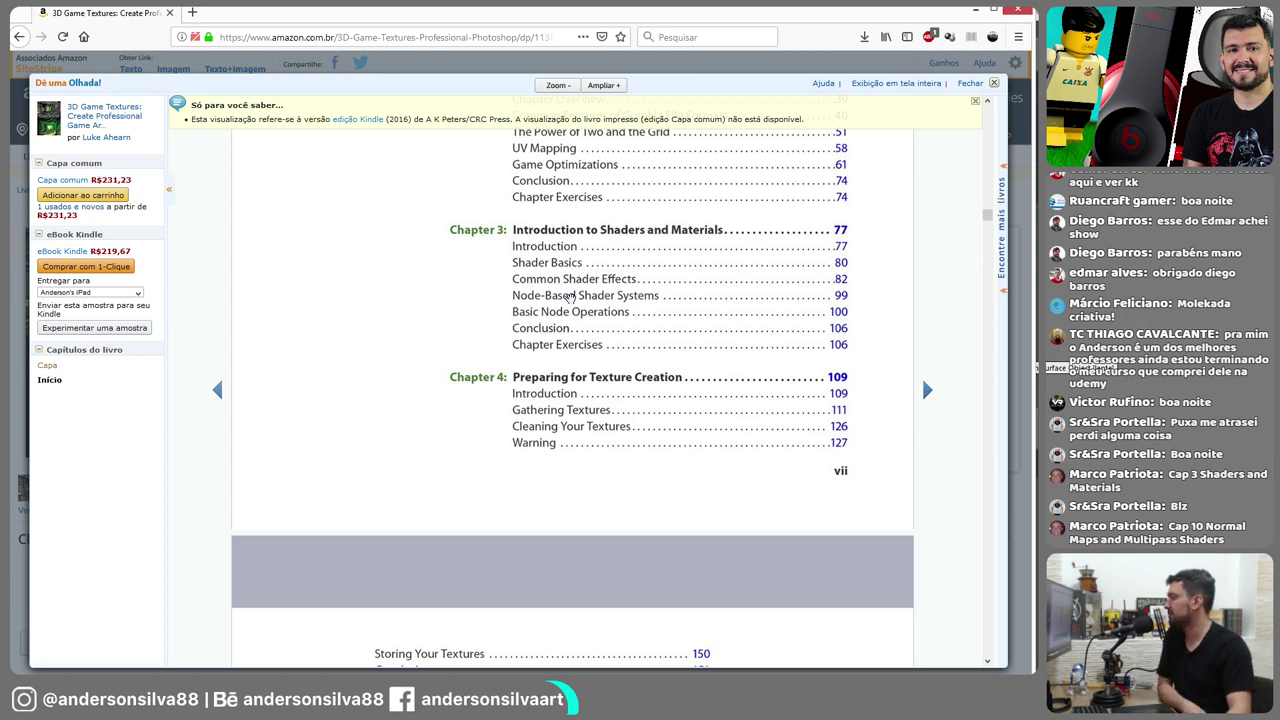
scroll(580, 403, down, 4)
scroll(593, 315, down, 2)
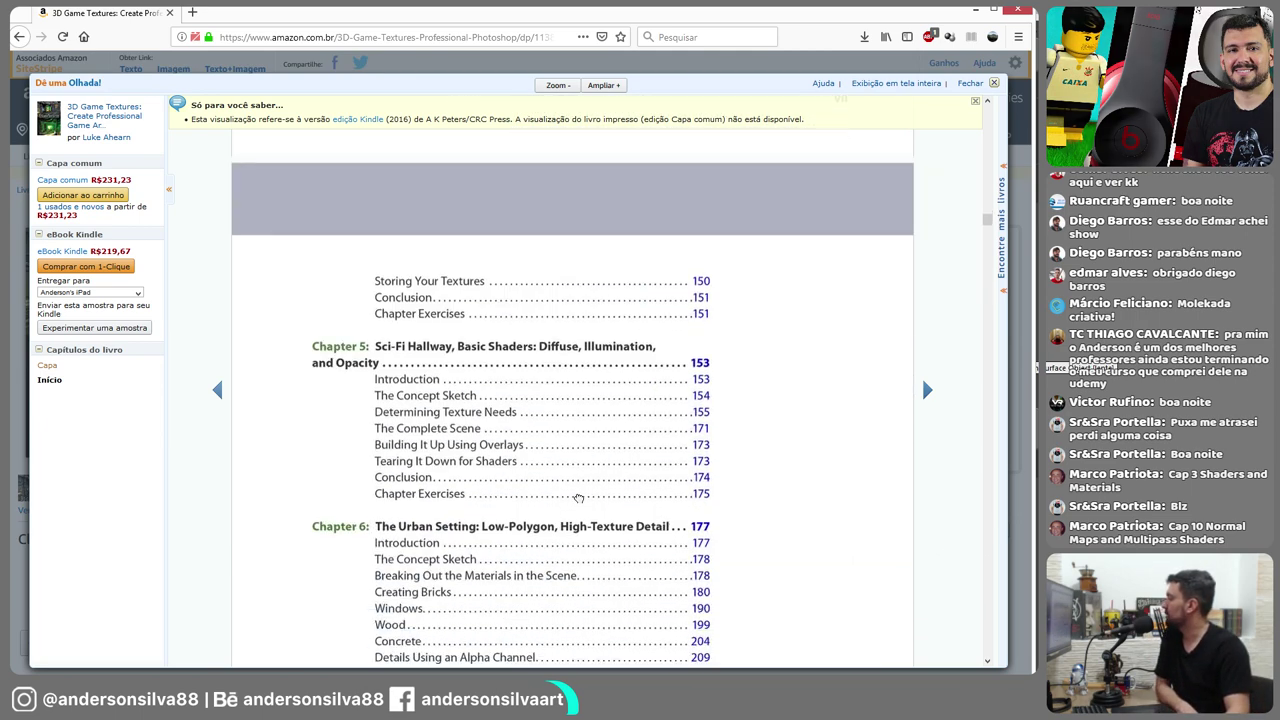
scroll(590, 340, down, 3)
scroll(587, 346, down, 3)
scroll(587, 348, down, 3)
scroll(587, 348, up, 3)
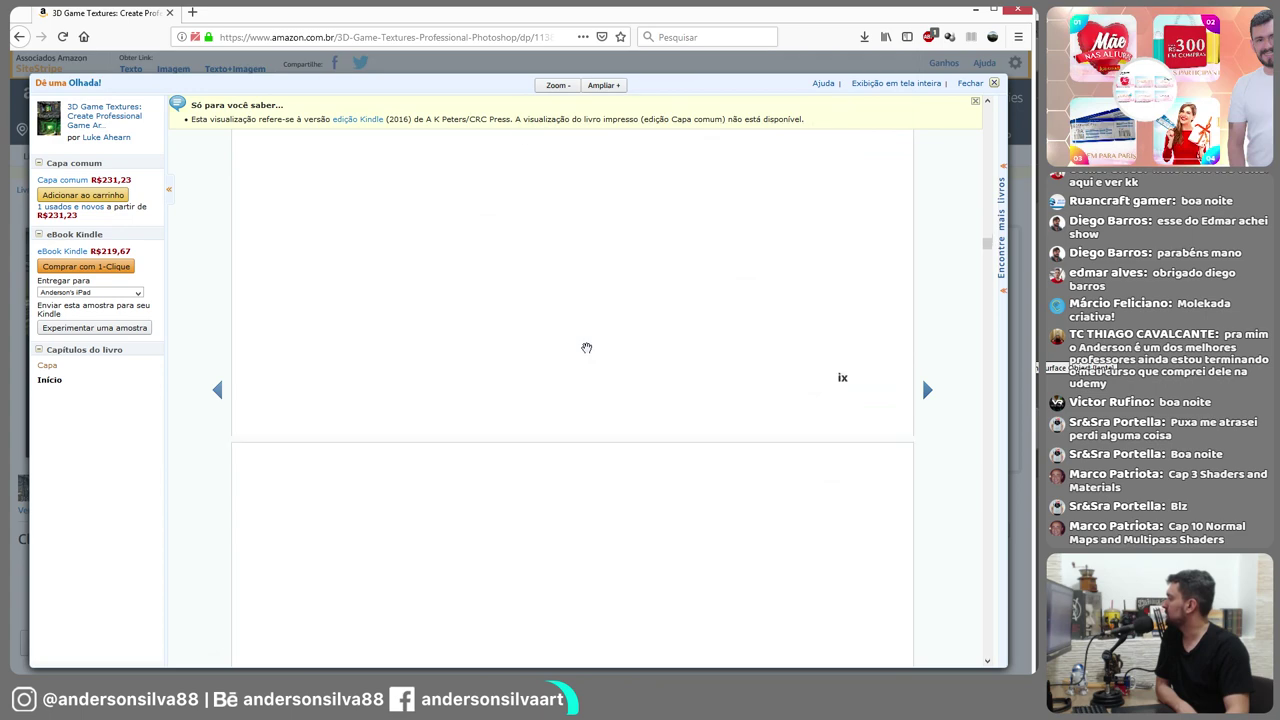
scroll(587, 346, down, 3)
scroll(587, 347, down, 3)
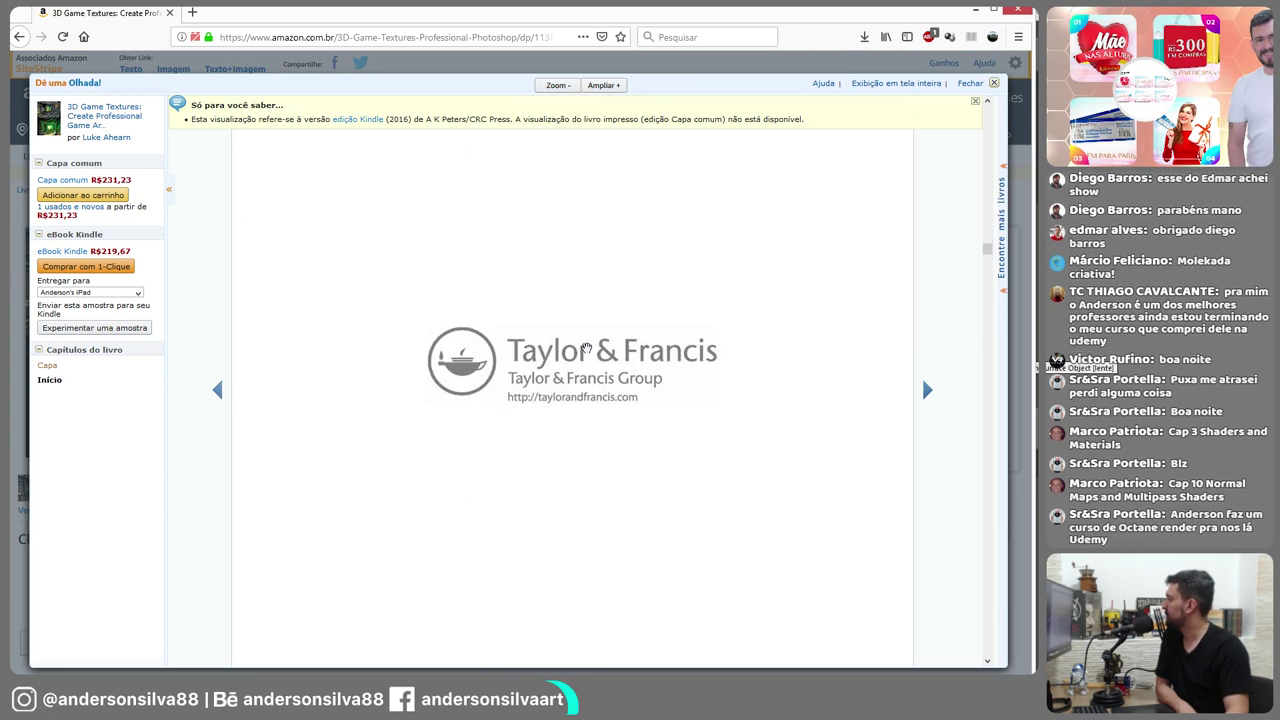
scroll(587, 347, down, 3)
scroll(587, 348, down, 3)
scroll(587, 348, up, 3)
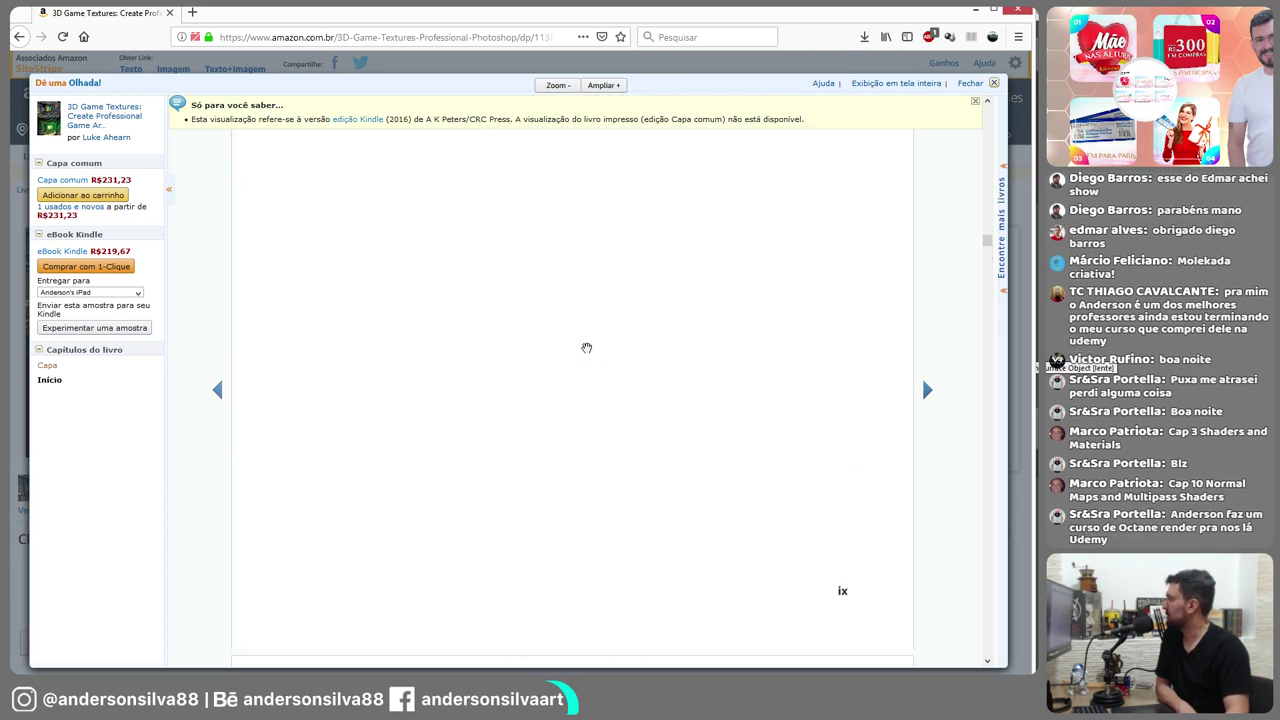
scroll(587, 347, up, 3)
scroll(585, 380, up, 2)
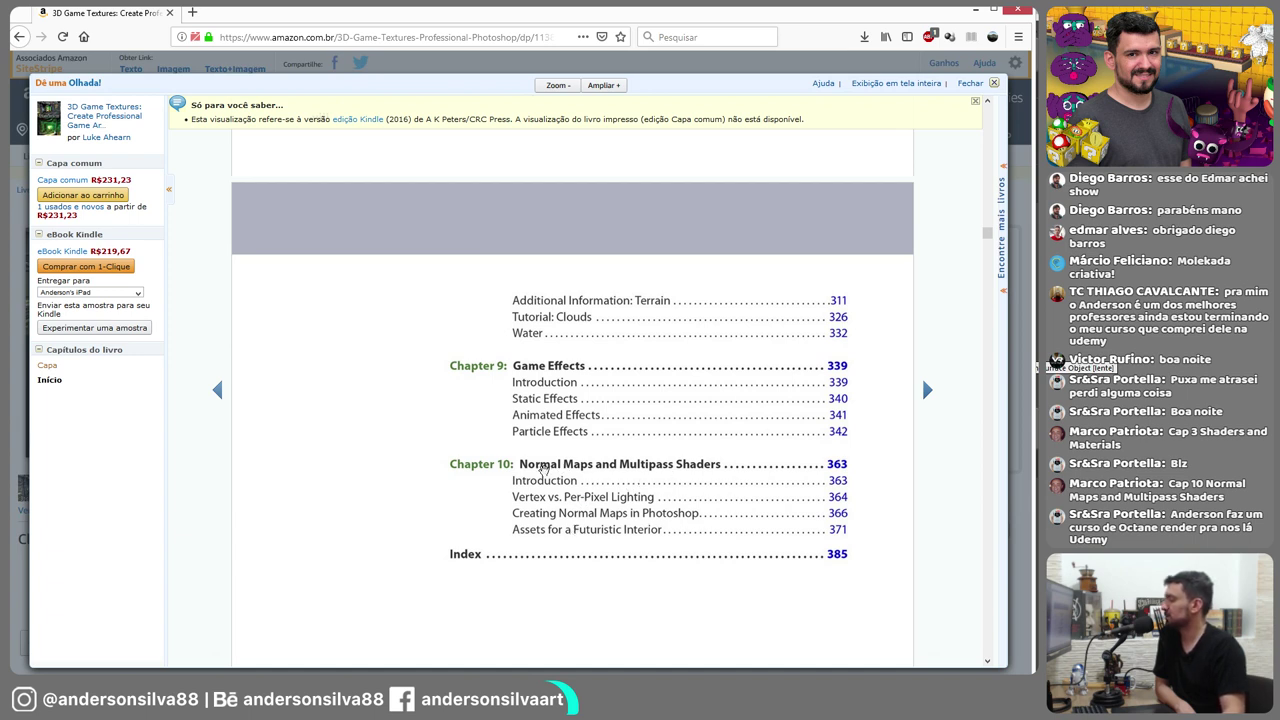
scroll(543, 470, down, 1)
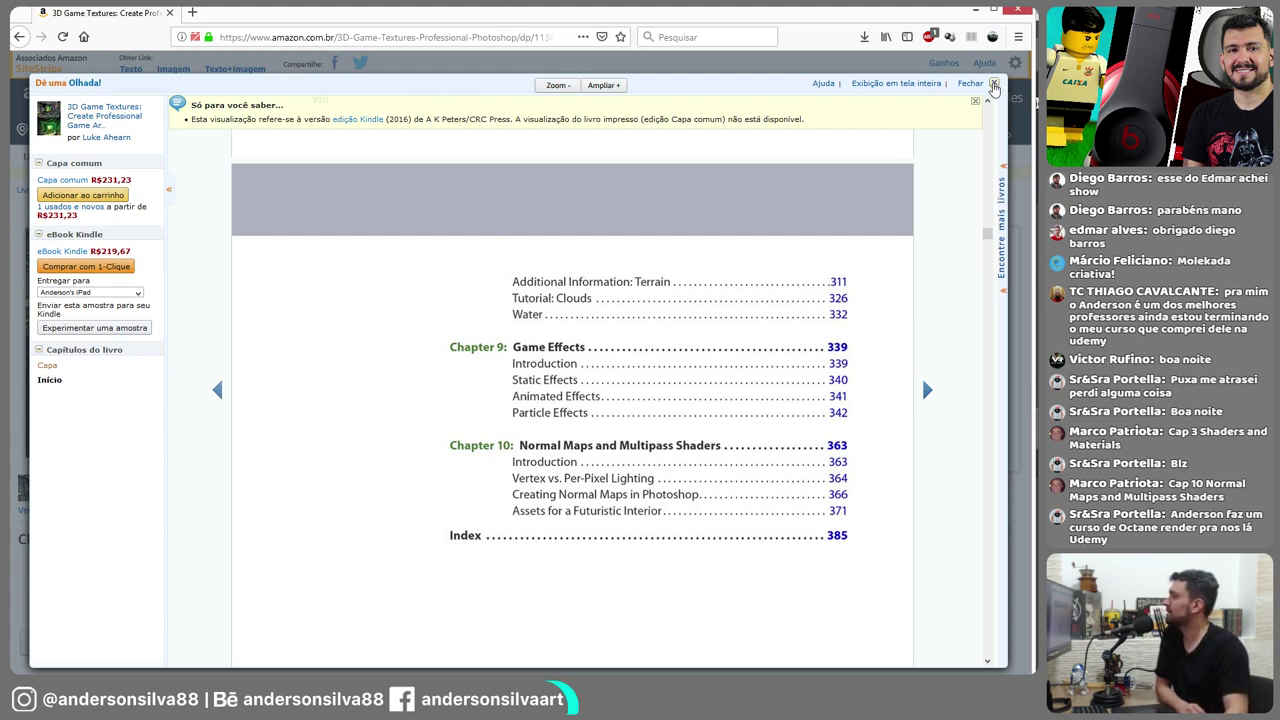
scroll(556, 370, up, 2)
scroll(556, 370, up, 5)
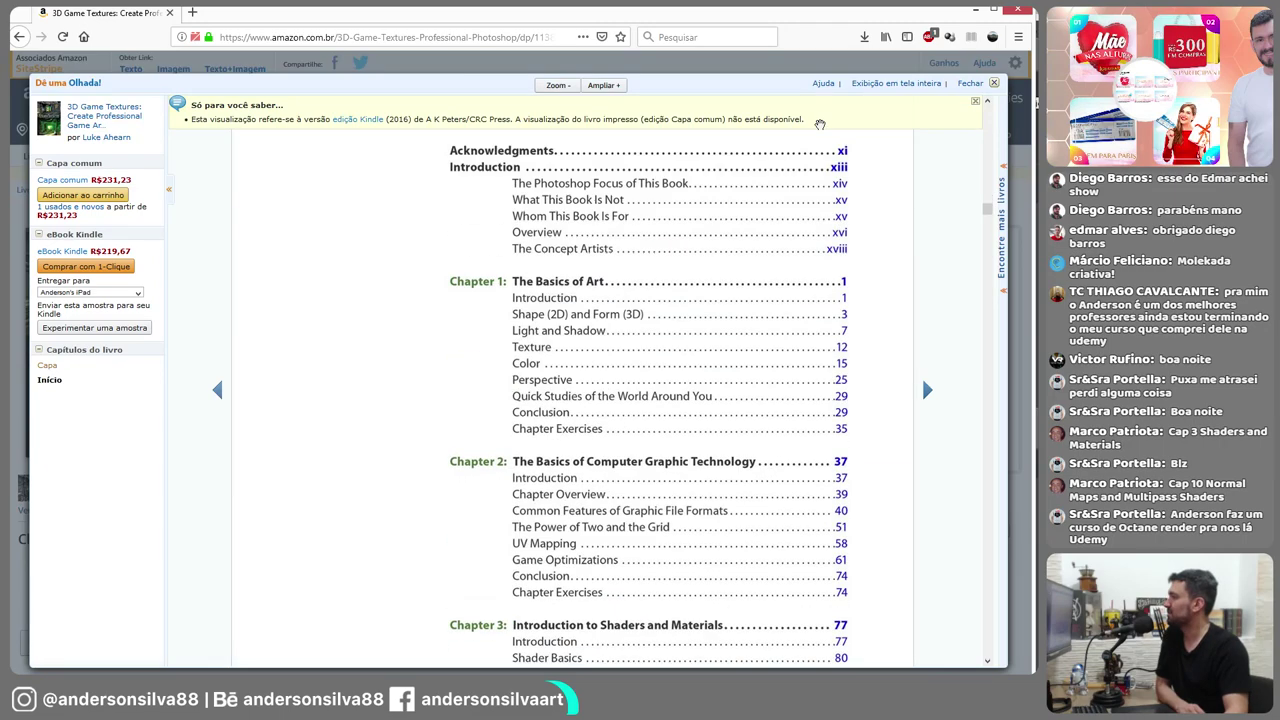
scroll(582, 300, down, 1)
Close the preview with Fechar and review the product details (412 pages, 4th edition)
click(994, 83)
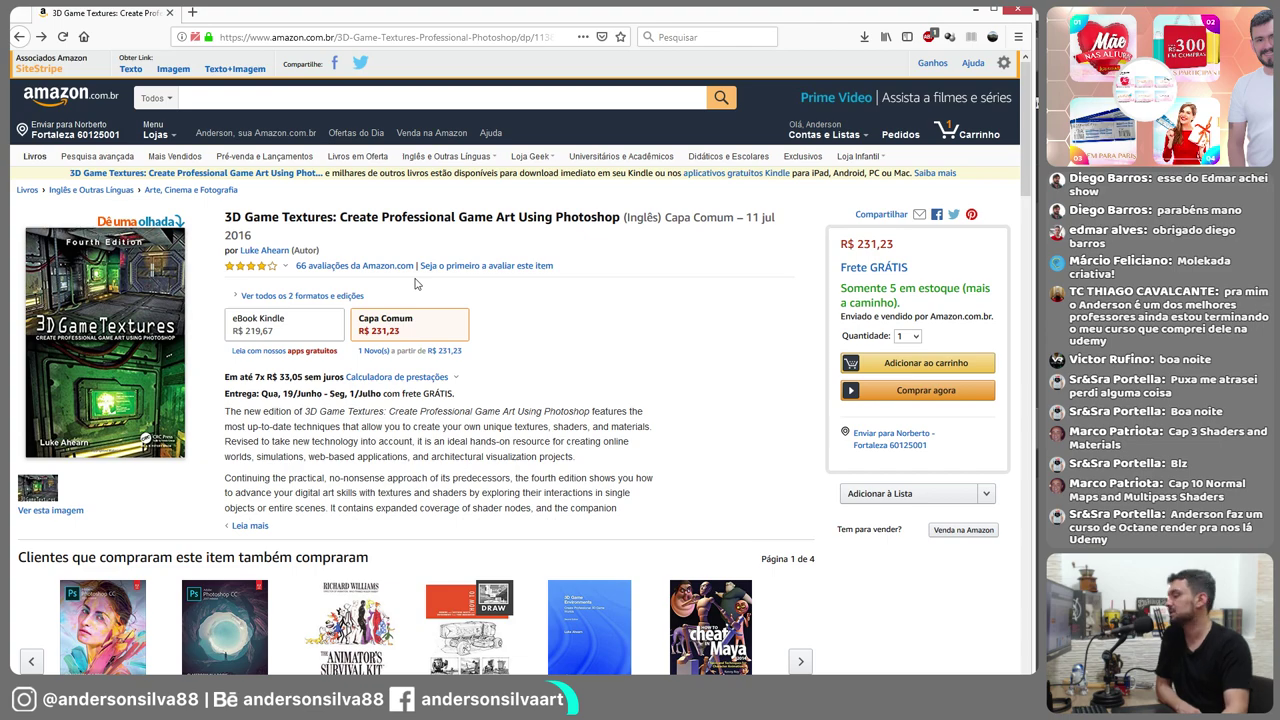
scroll(514, 366, down, 5)
scroll(514, 366, up, 2)
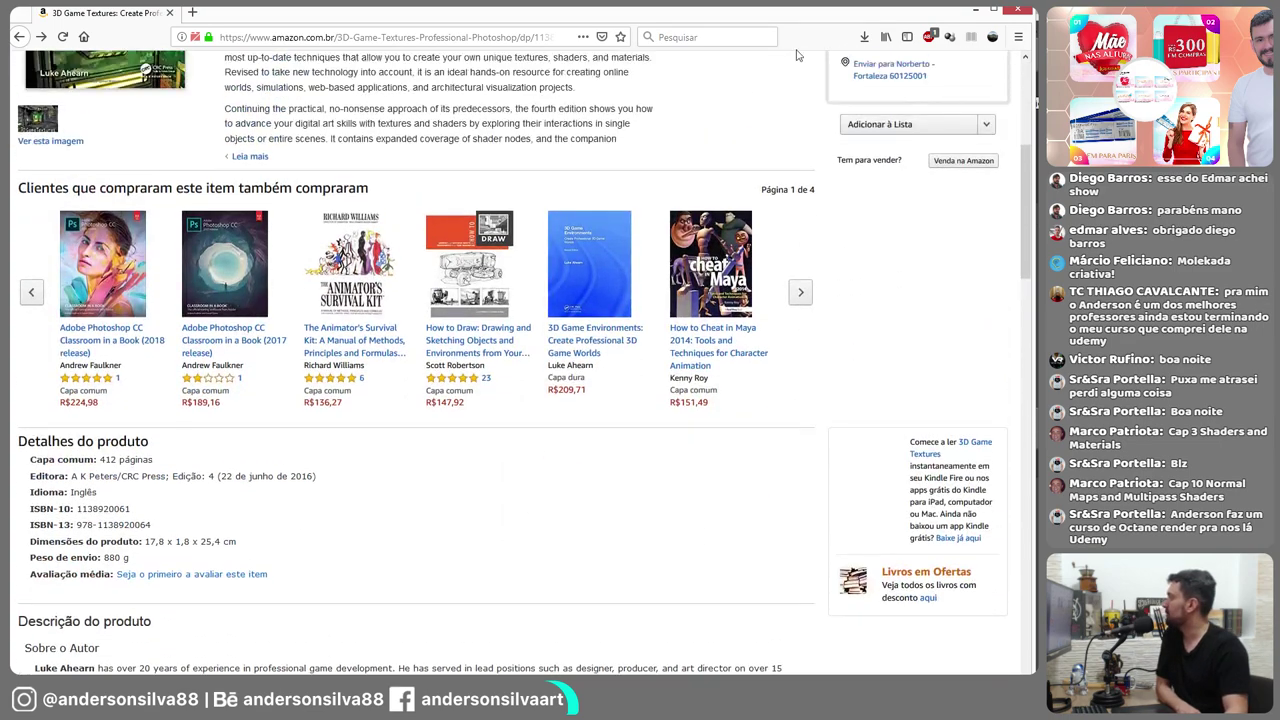
scroll(797, 55, up, 1)
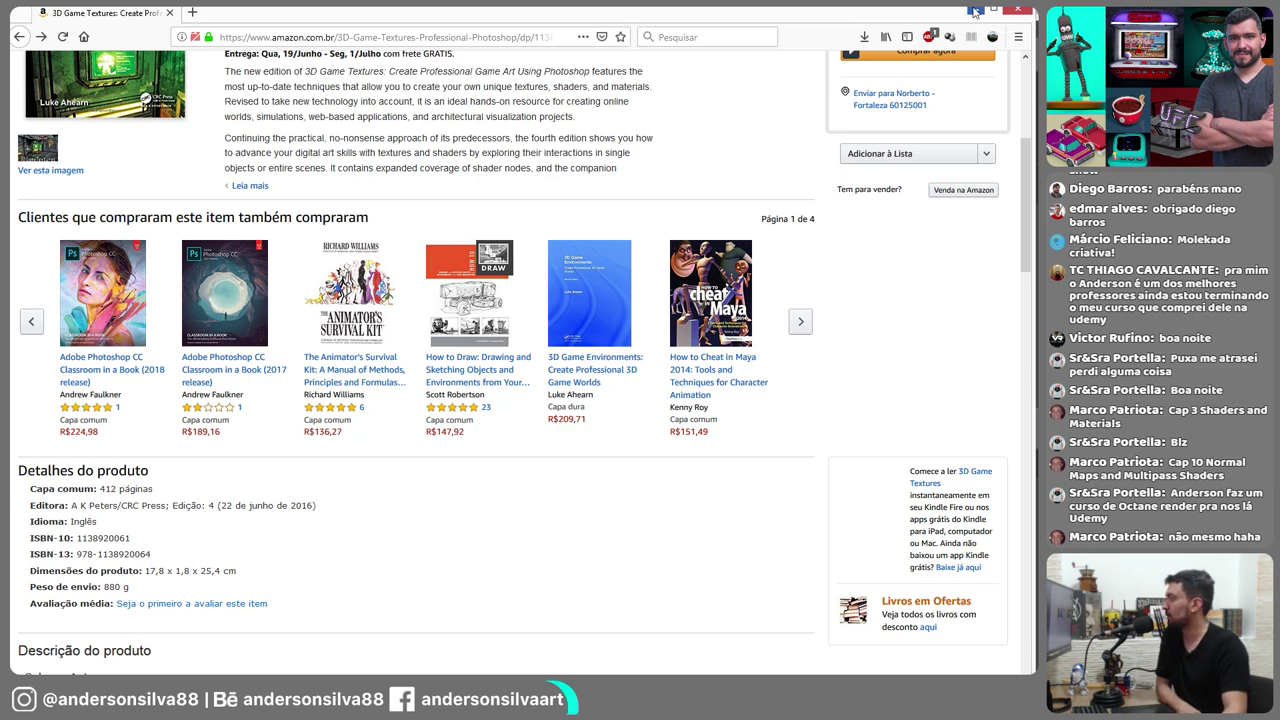
Minimize Firefox to bring the wayfarer JFK2.c4d scene back into view
click(975, 11)
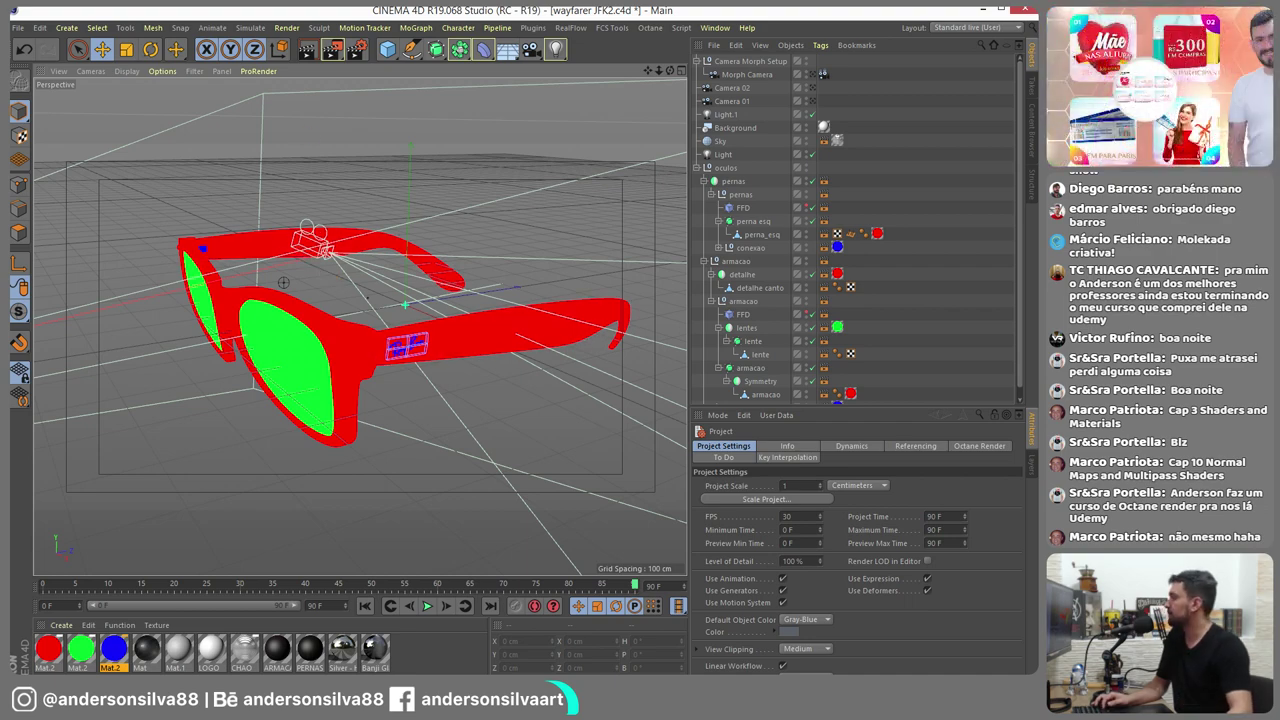
mouse_move(406, 204)
alt+mouse_down()
mouse_move(392, 146)
mouse_move(343, 200)
alt+mouse_up()
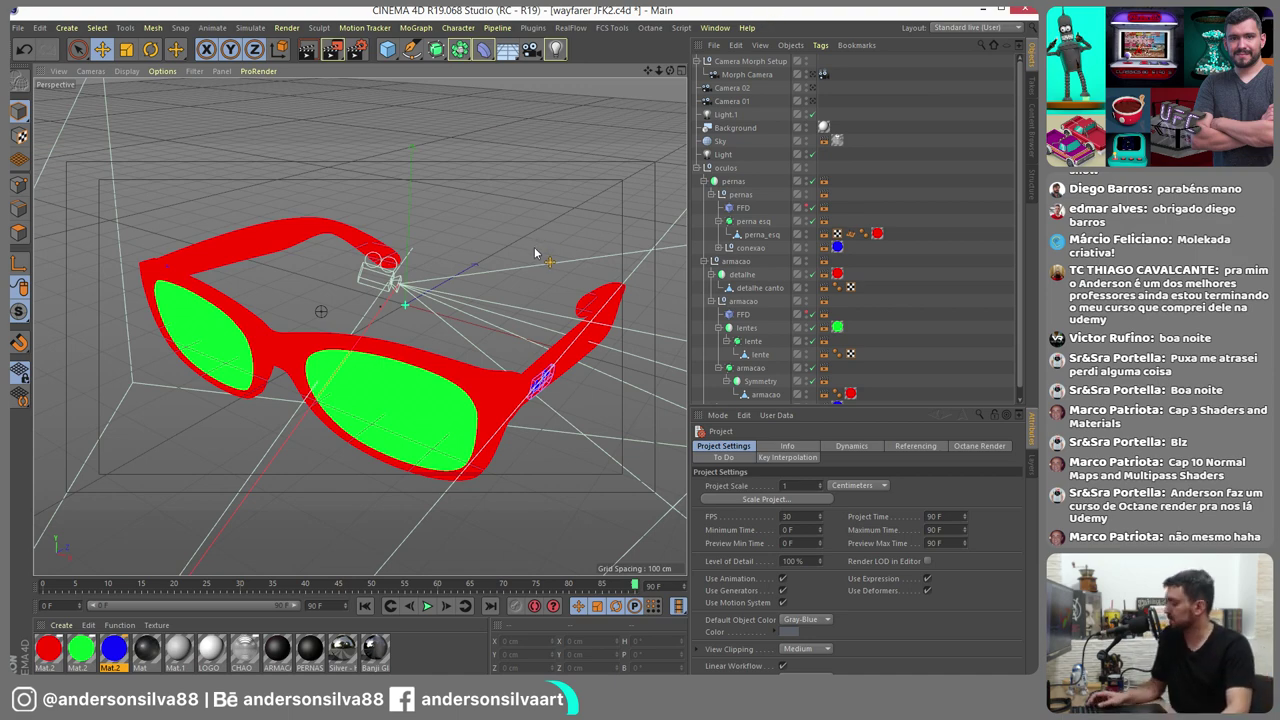
mouse_move(545, 285)
alt+mouse_down()
mouse_move(560, 284)
mouse_move(494, 269)
mouse_move(420, 290)
mouse_move(455, 282)
mouse_move(443, 332)
alt+mouse_up()
scroll(350, 304, up, 5)
scroll(455, 290, down, 5)
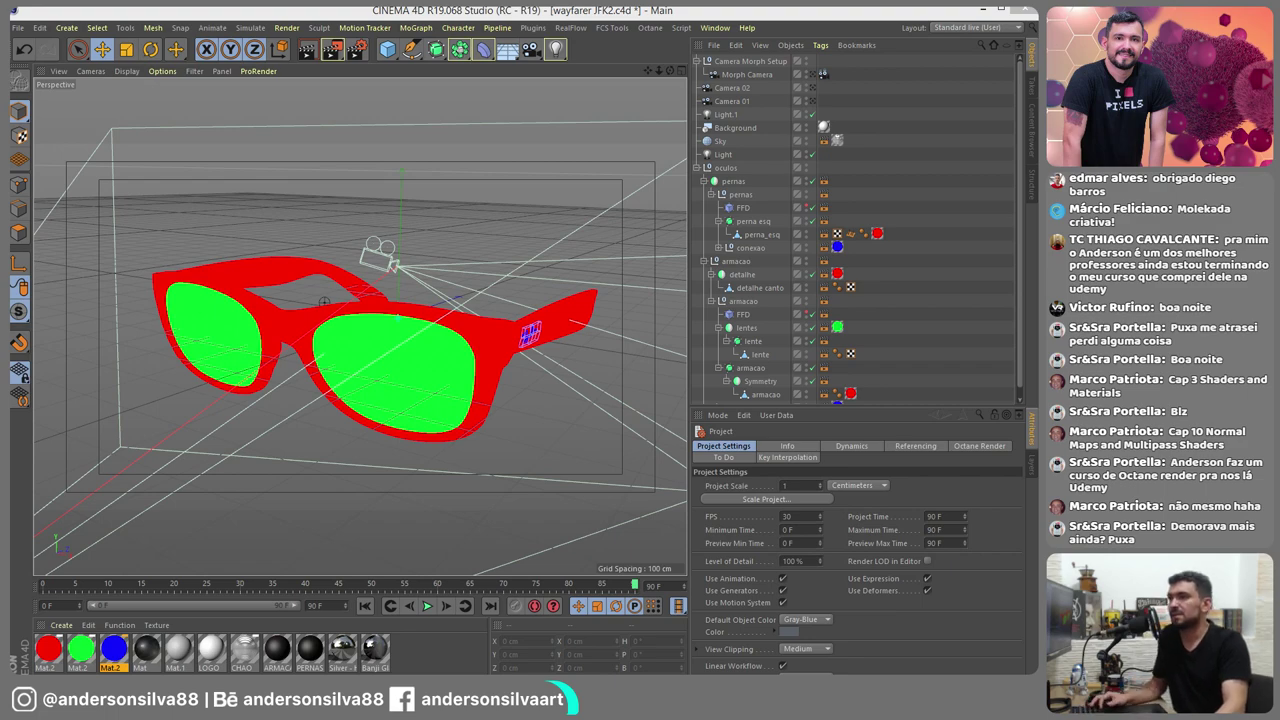
Maximize After Effects, import the color matte TGA frames as a sequence, and preview the footage
key(alt+Tab)
double_click(764, 125)
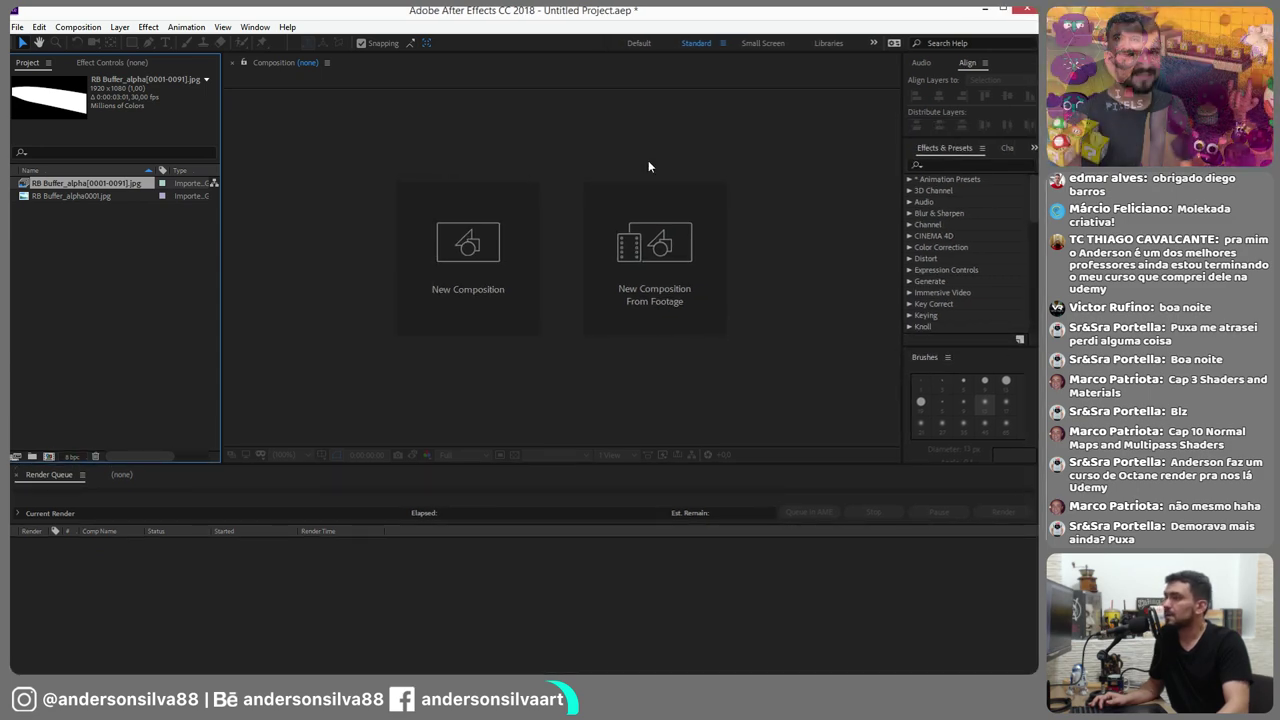
double_click(158, 282)
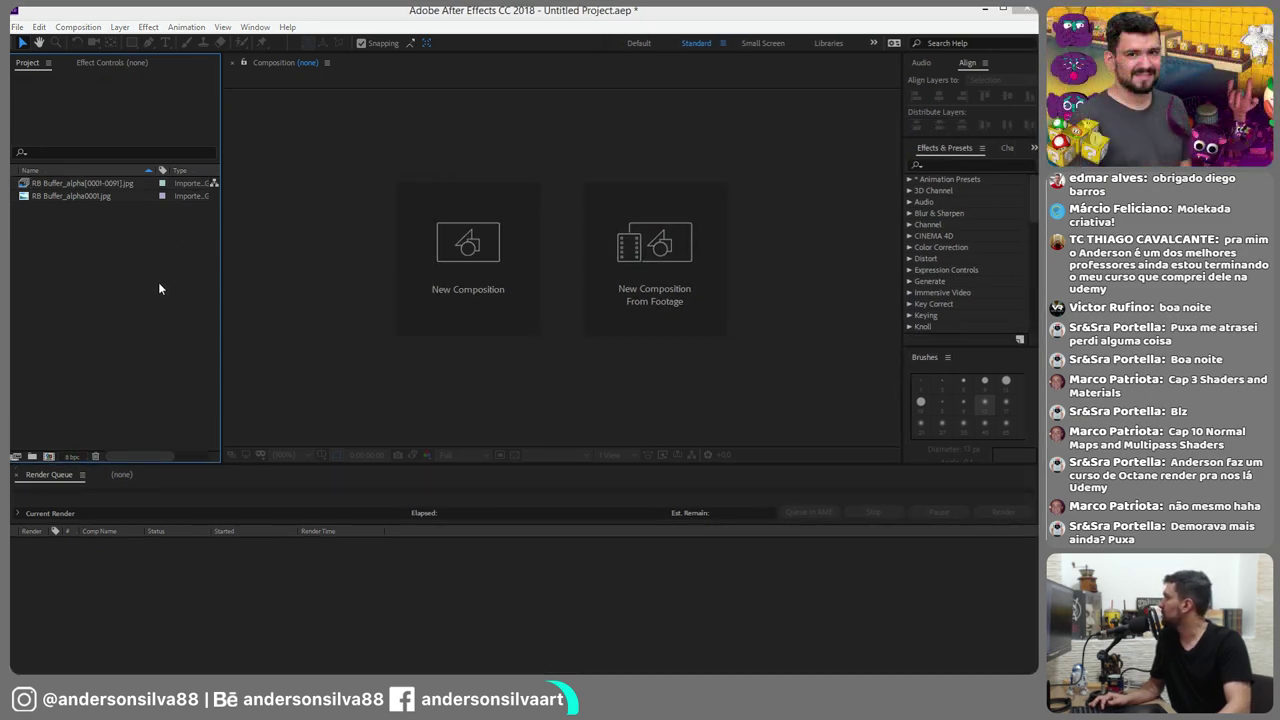
click(378, 66)
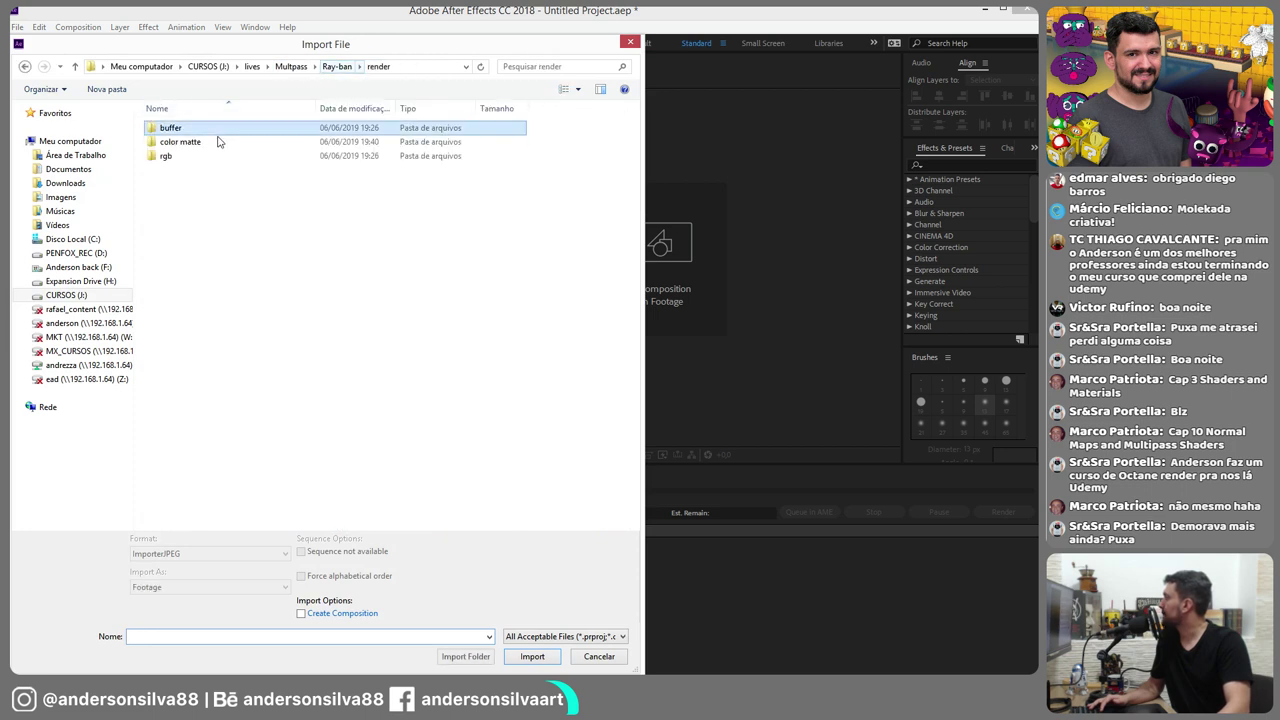
double_click(186, 142)
click(187, 141)
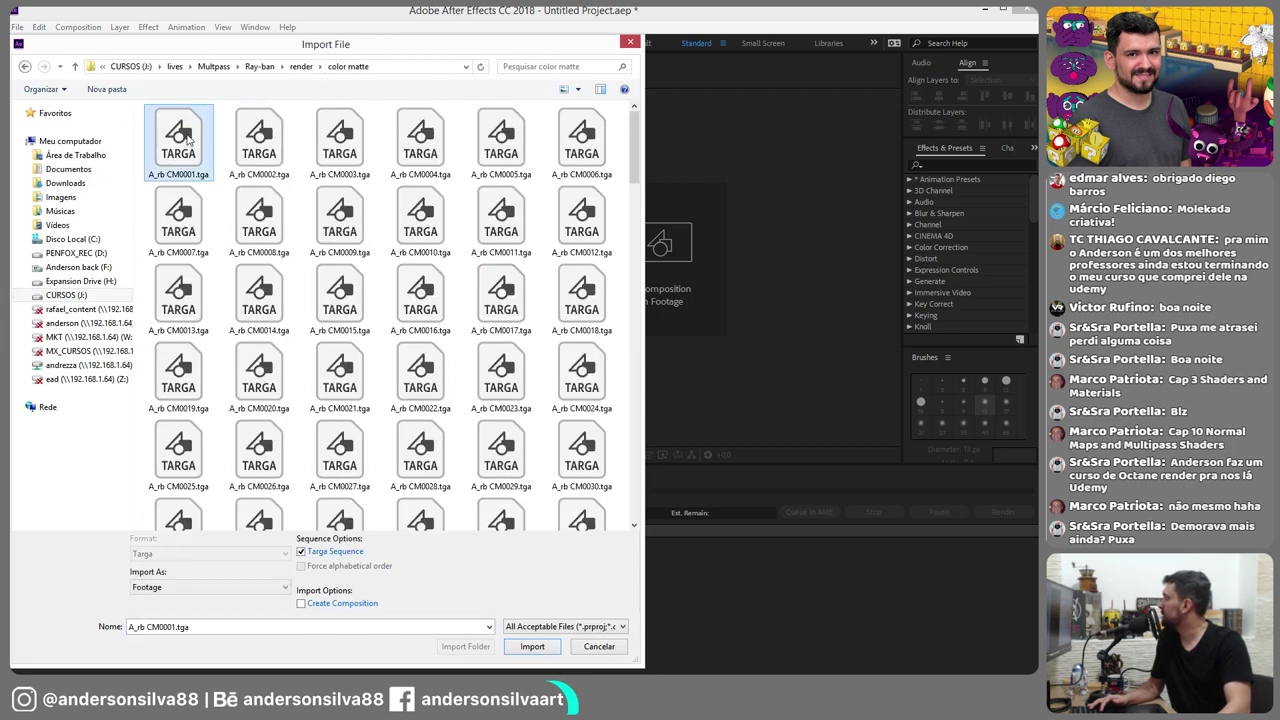
click(531, 656)
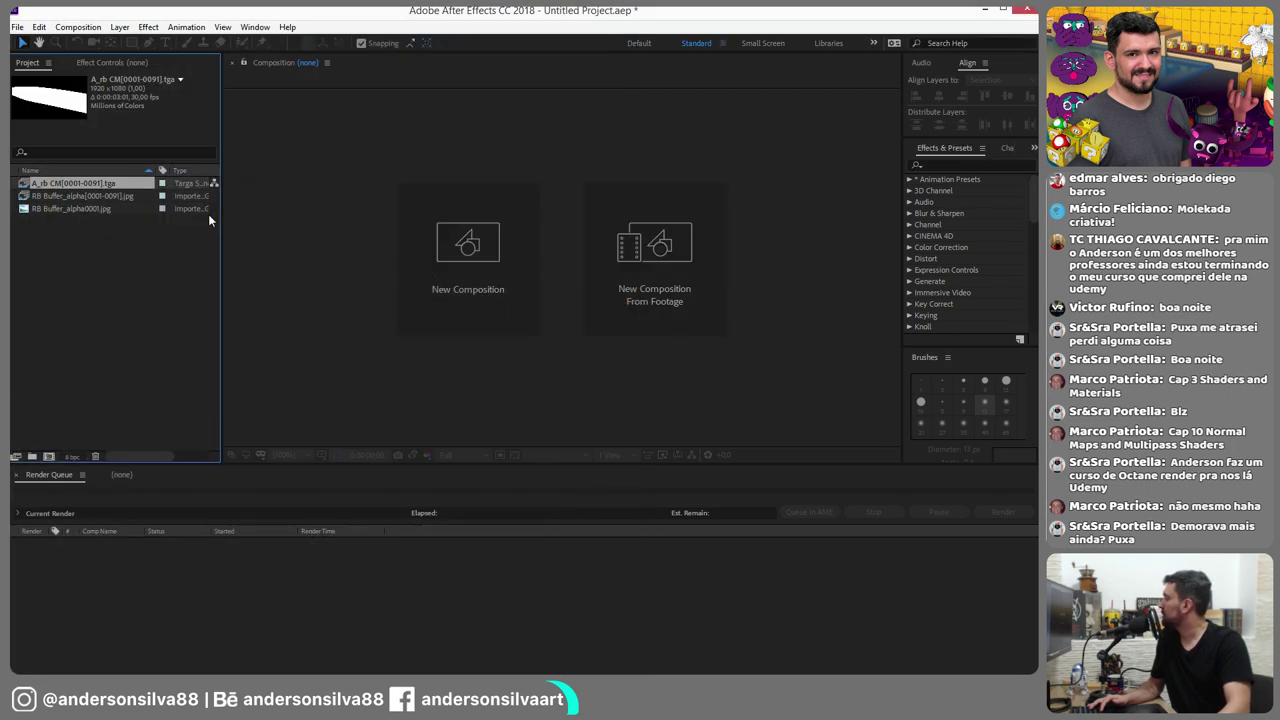
double_click(55, 184)
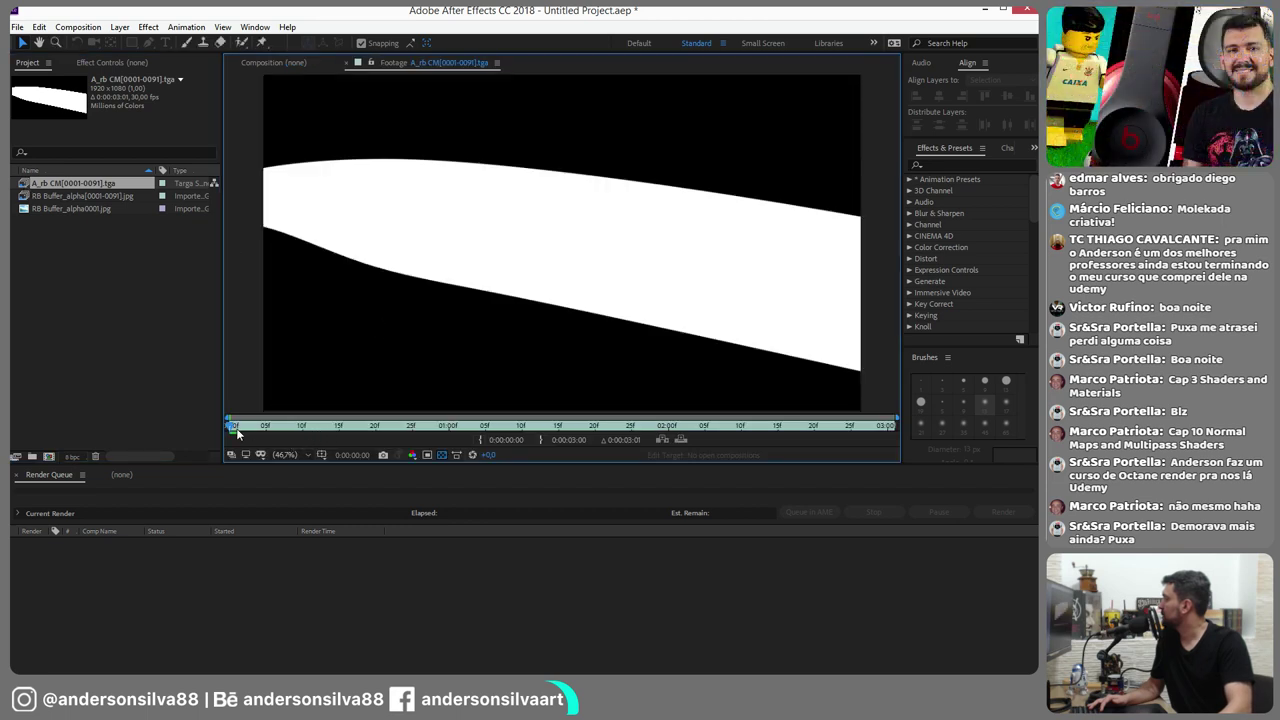
drag(237, 432, 769, 404)
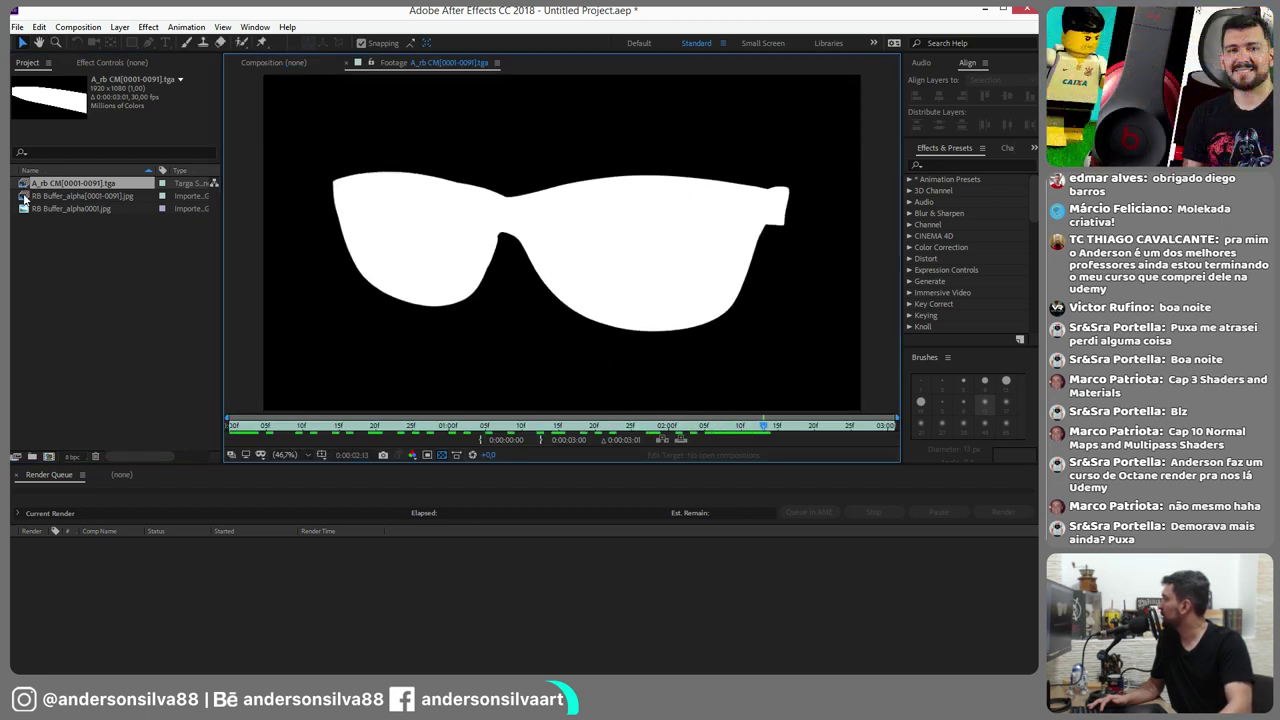
double_click(27, 196)
Import the rgb folder's TGA frames as a second sequence
double_click(105, 256)
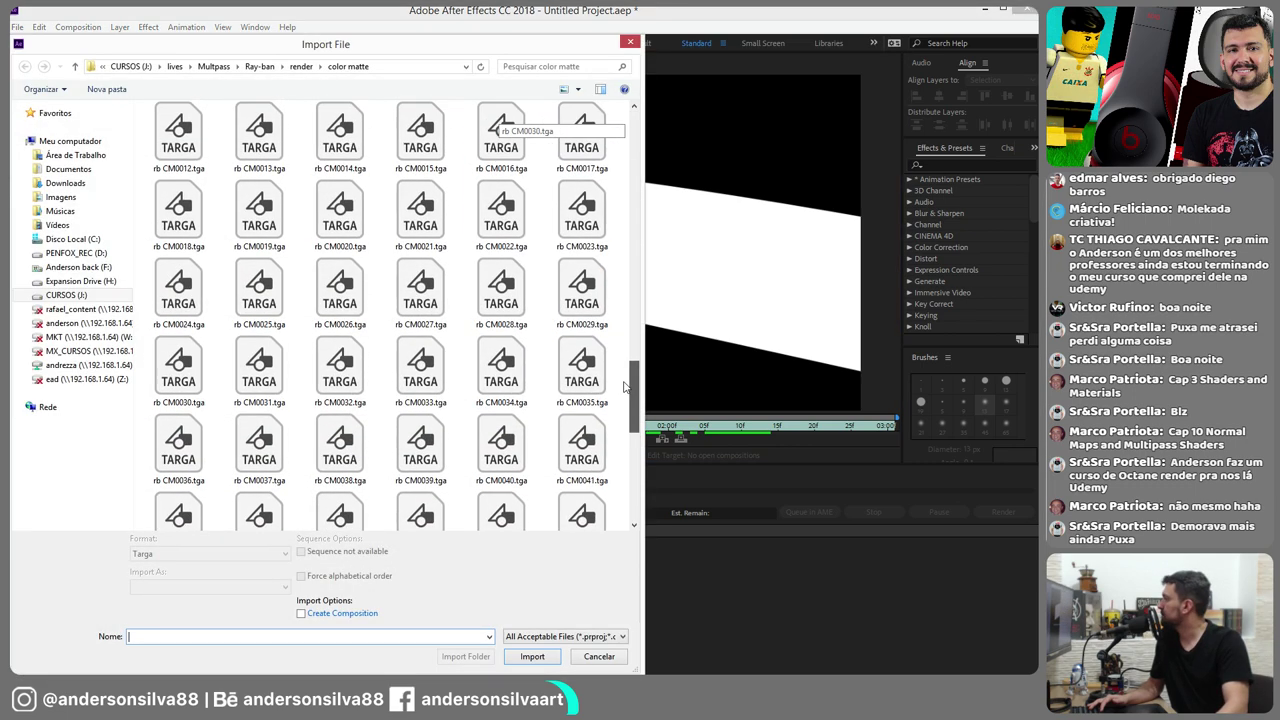
mouse_move(632, 130)
mouse_down()
mouse_move(611, 486)
mouse_move(603, 97)
mouse_up()
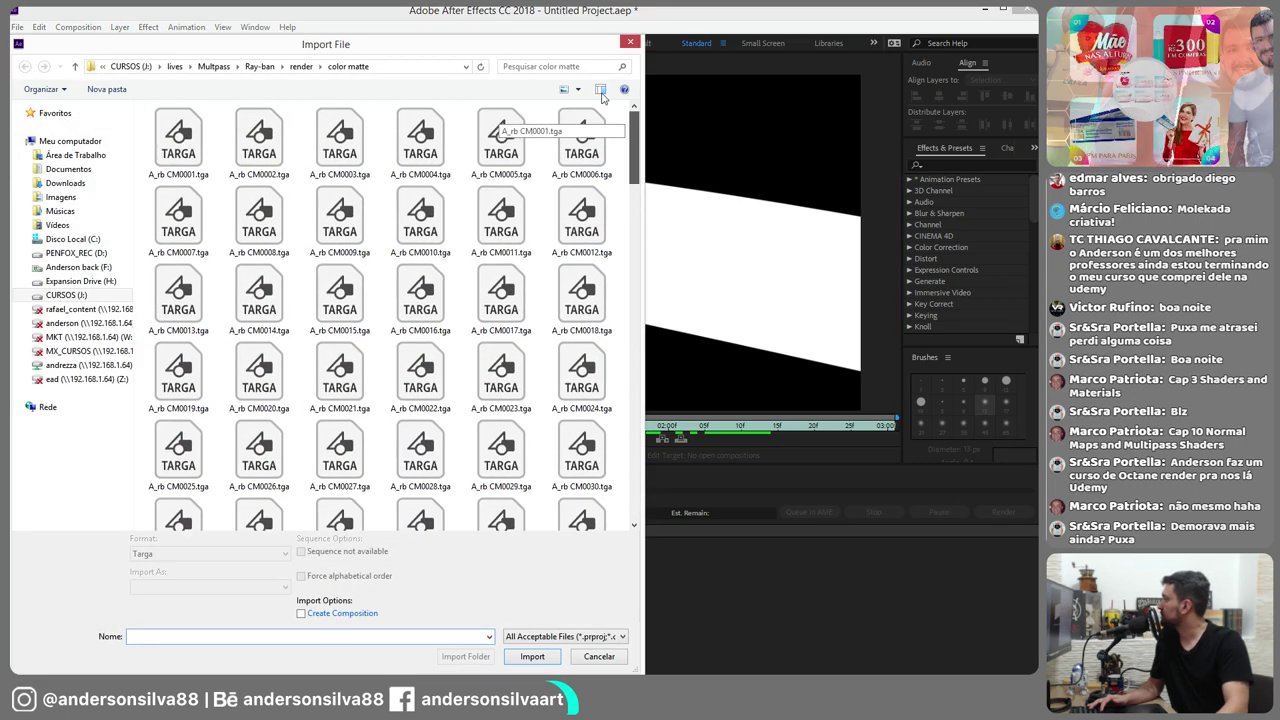
click(302, 66)
double_click(165, 156)
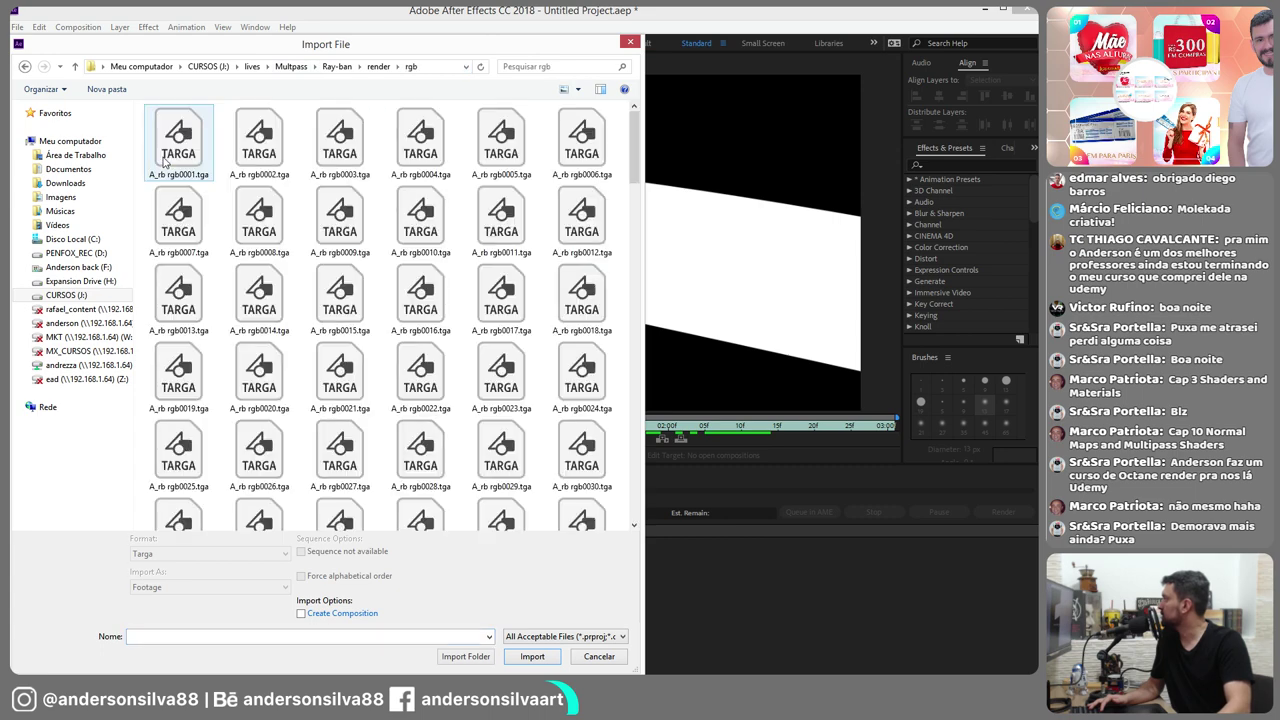
double_click(177, 140)
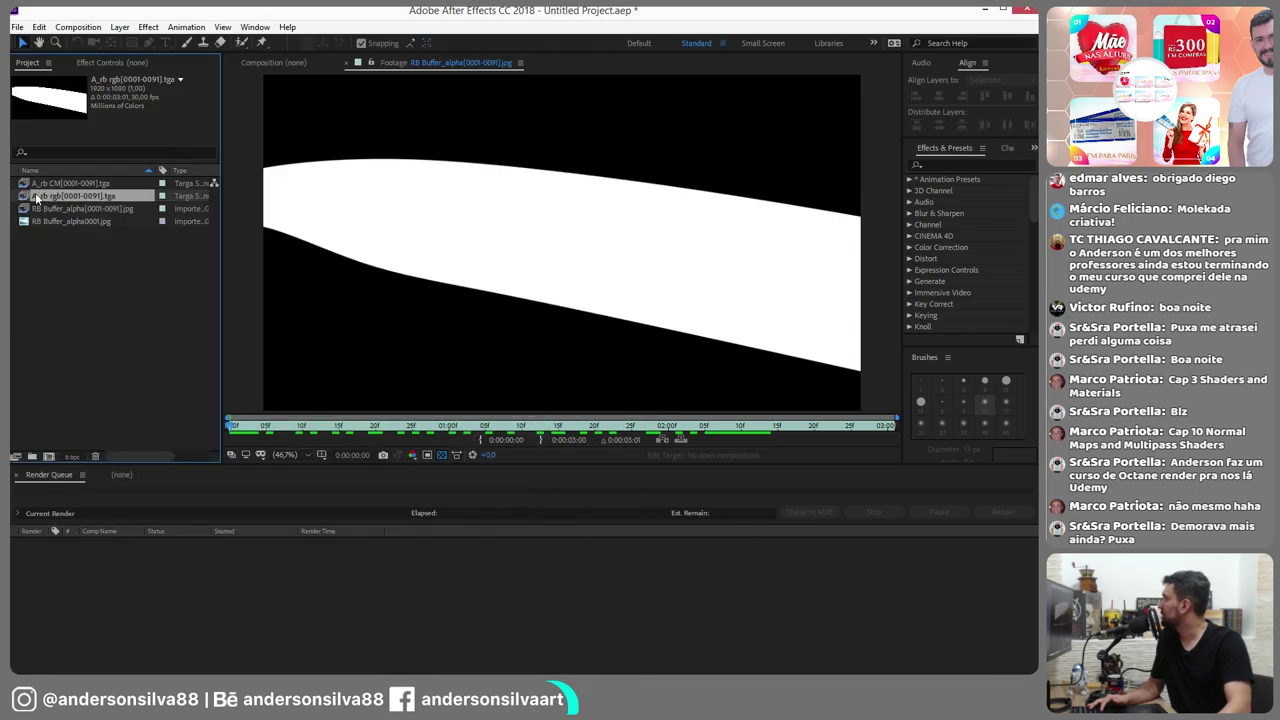
Preview each of the four footage items, then select them all
click(44, 185)
double_click(24, 185)
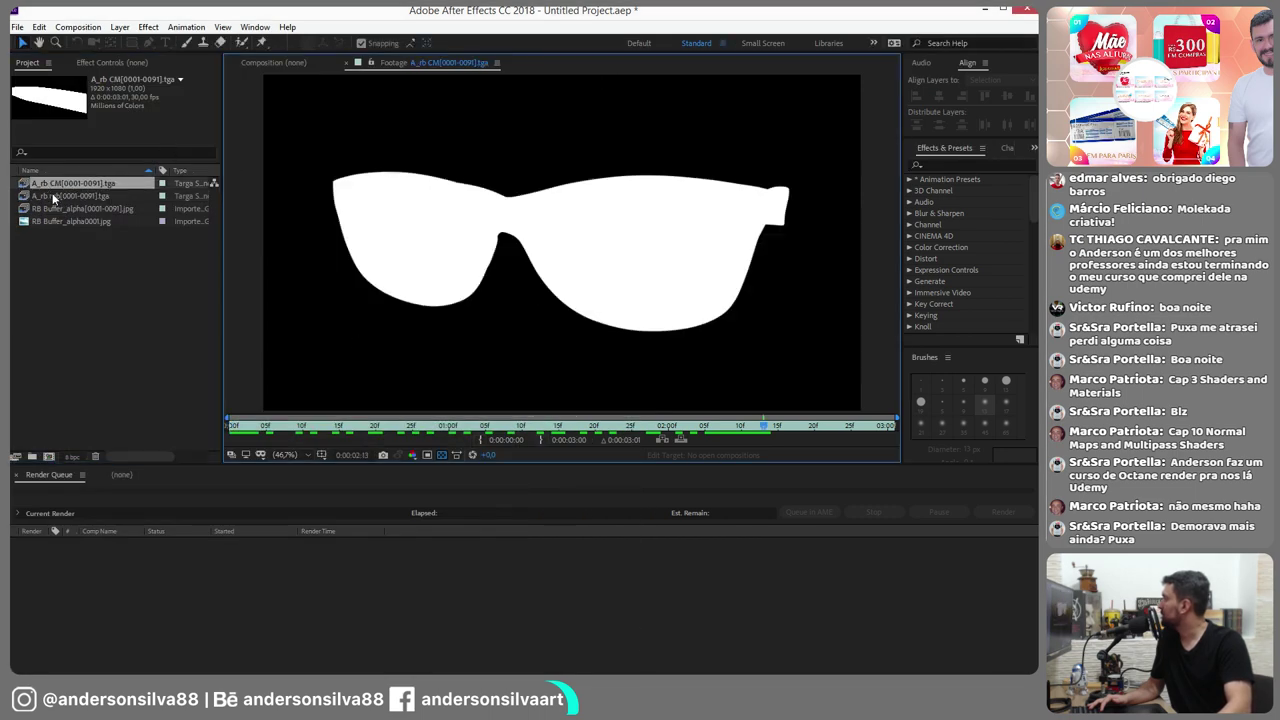
double_click(25, 196)
double_click(25, 208)
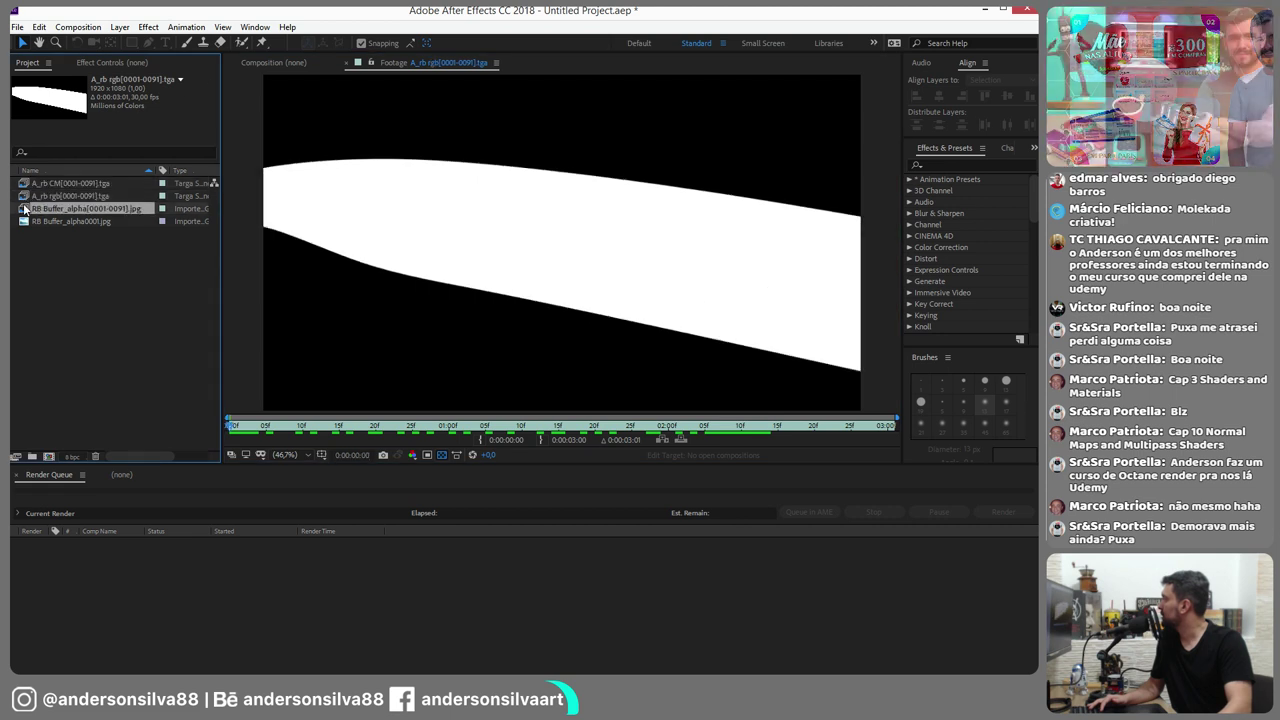
double_click(23, 221)
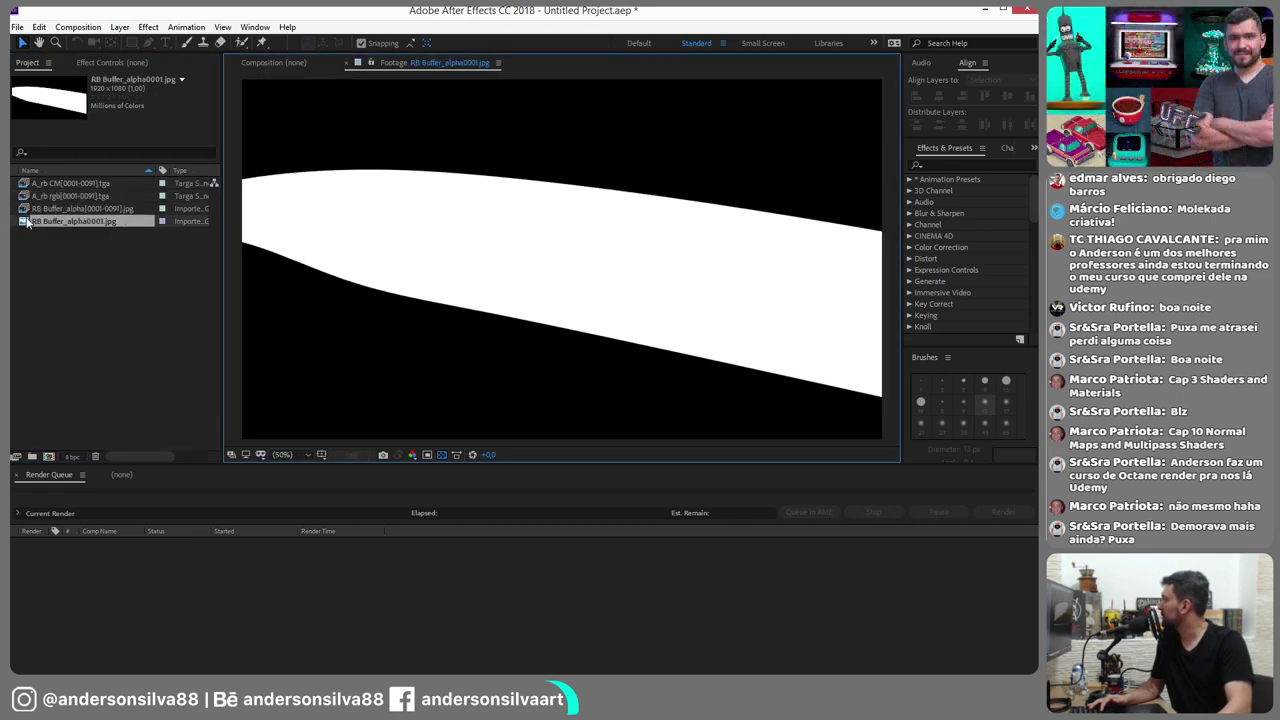
drag(116, 295, 52, 100)
Delete all four project items, then return to Cinema 4D and check its Render Settings
key(Delete)
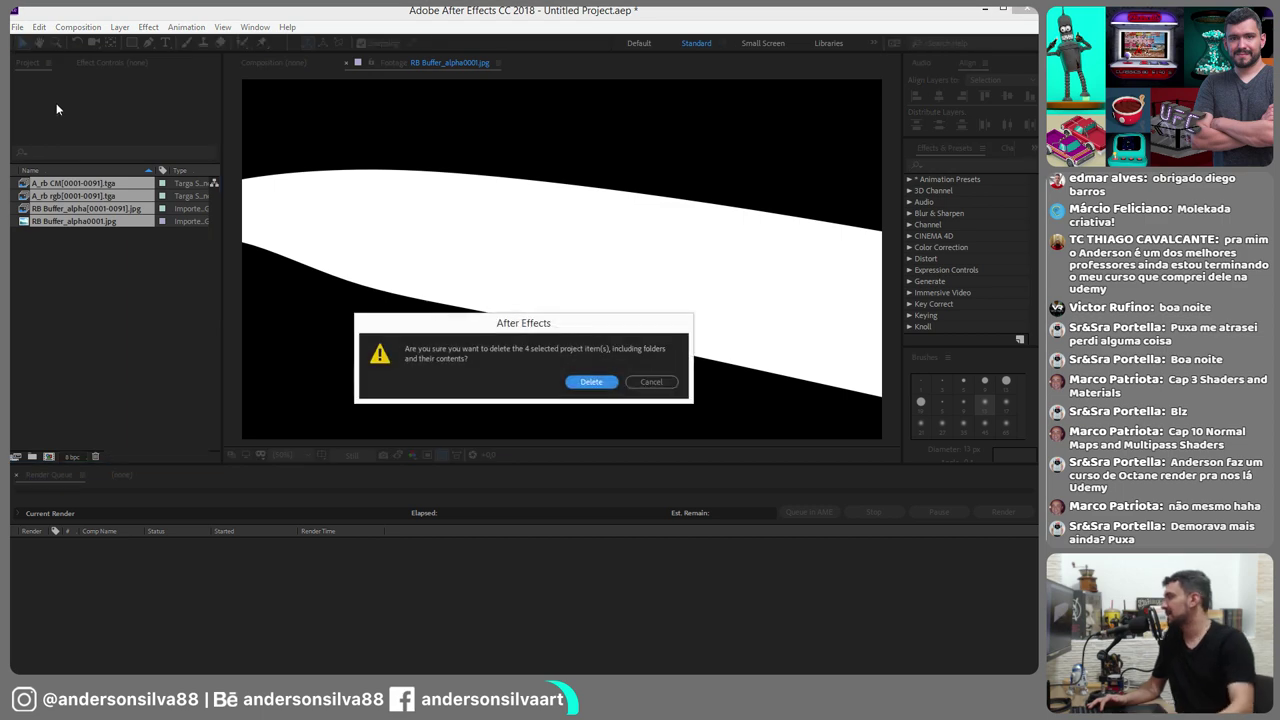
click(591, 381)
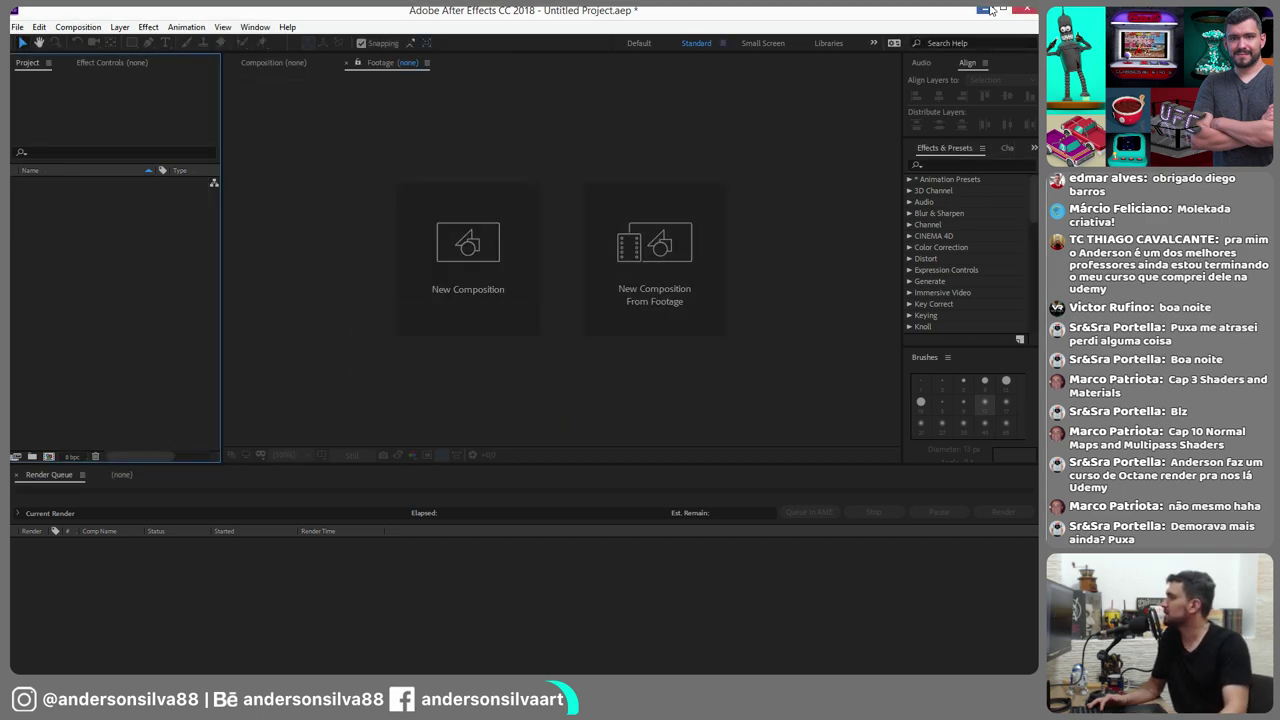
key(alt+Tab)
key(ctrl+b)
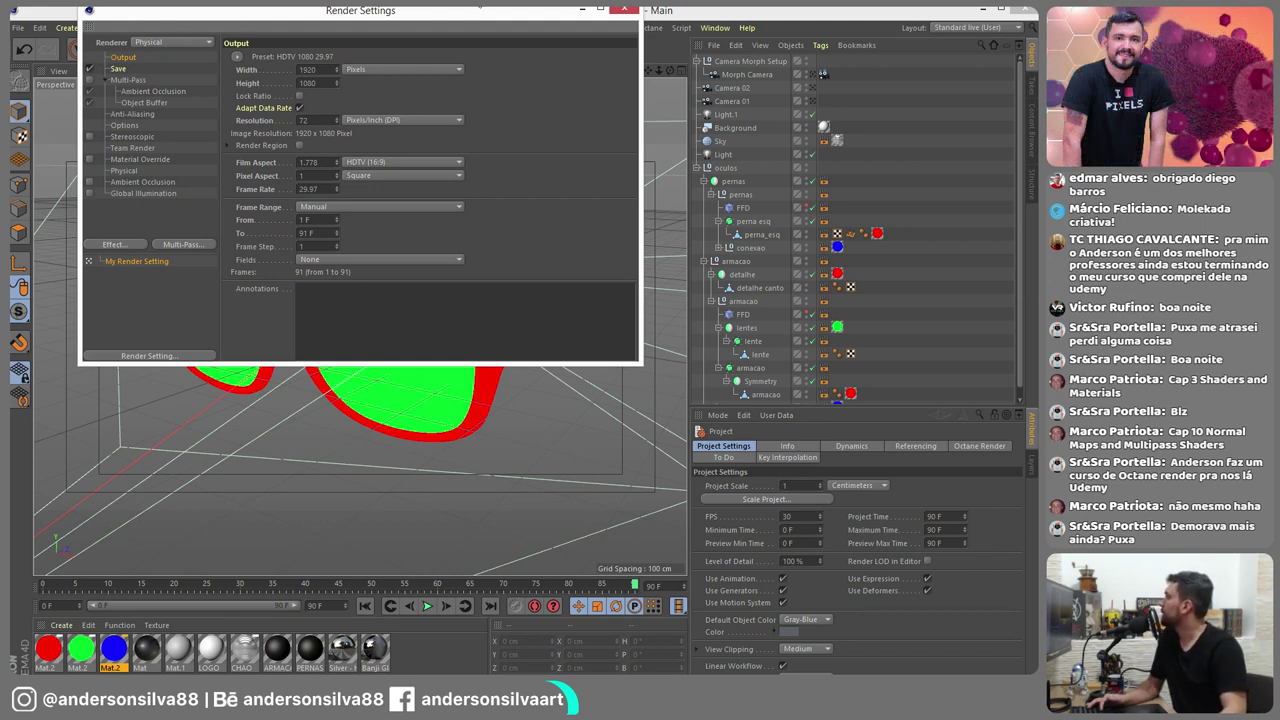
click(616, 10)
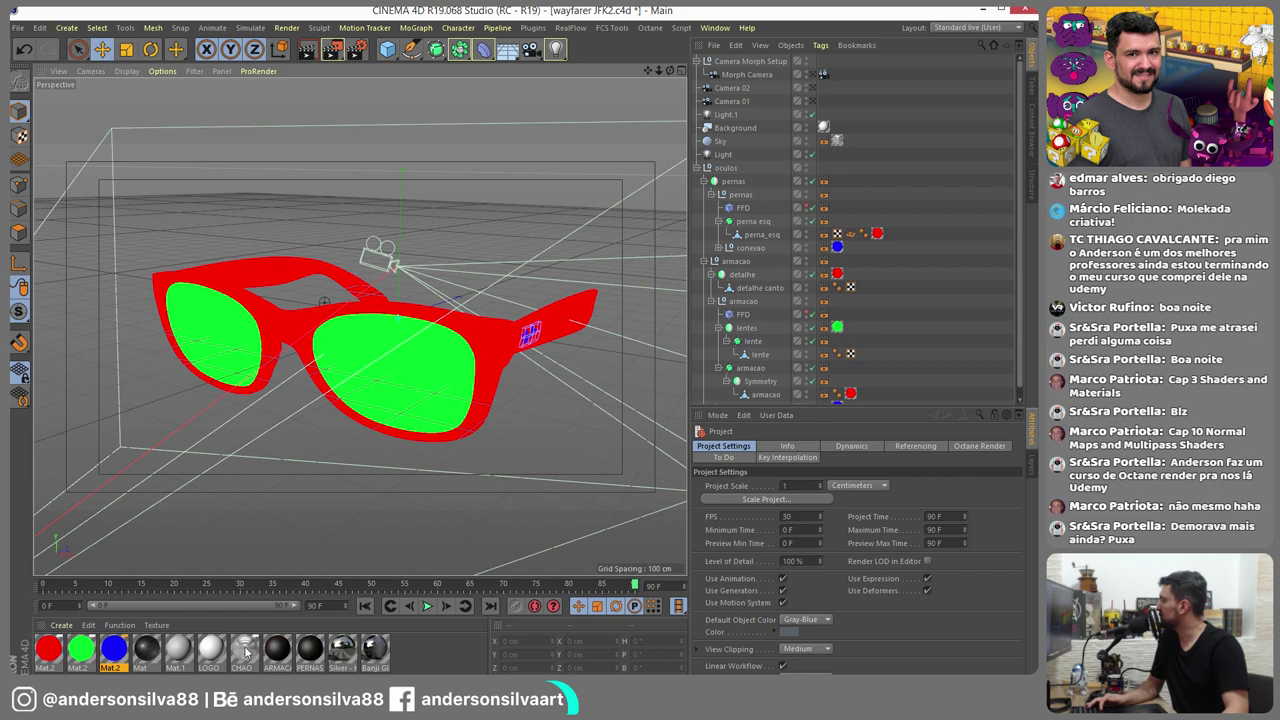
Apply the black Mat material to the frame, detail piece, temples and lenses
drag(247, 652, 815, 240)
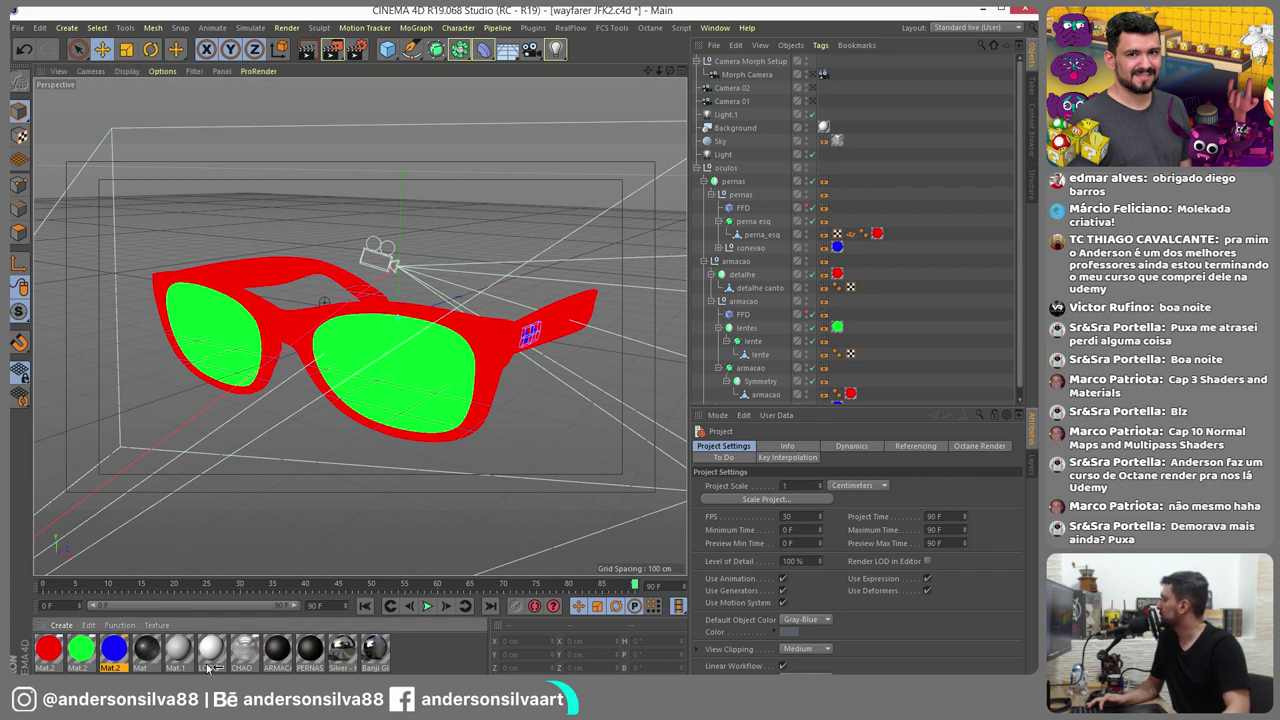
drag(157, 650, 898, 293)
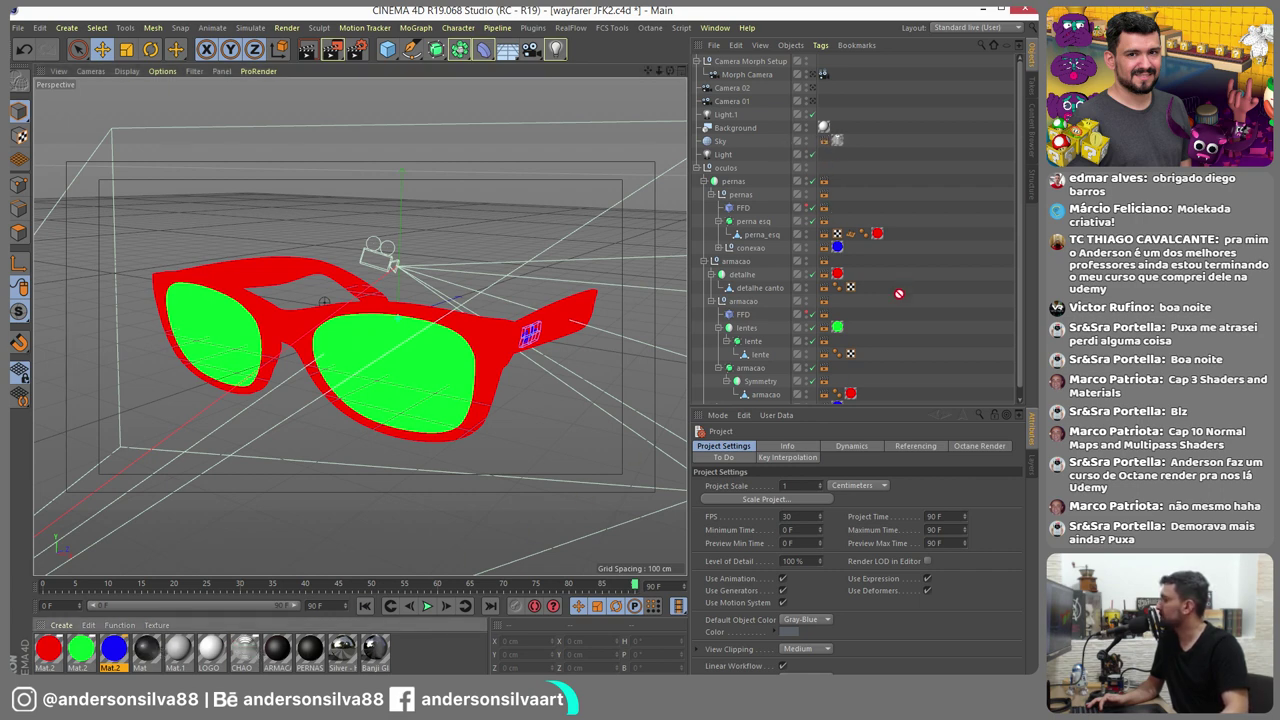
drag(862, 397, 851, 384)
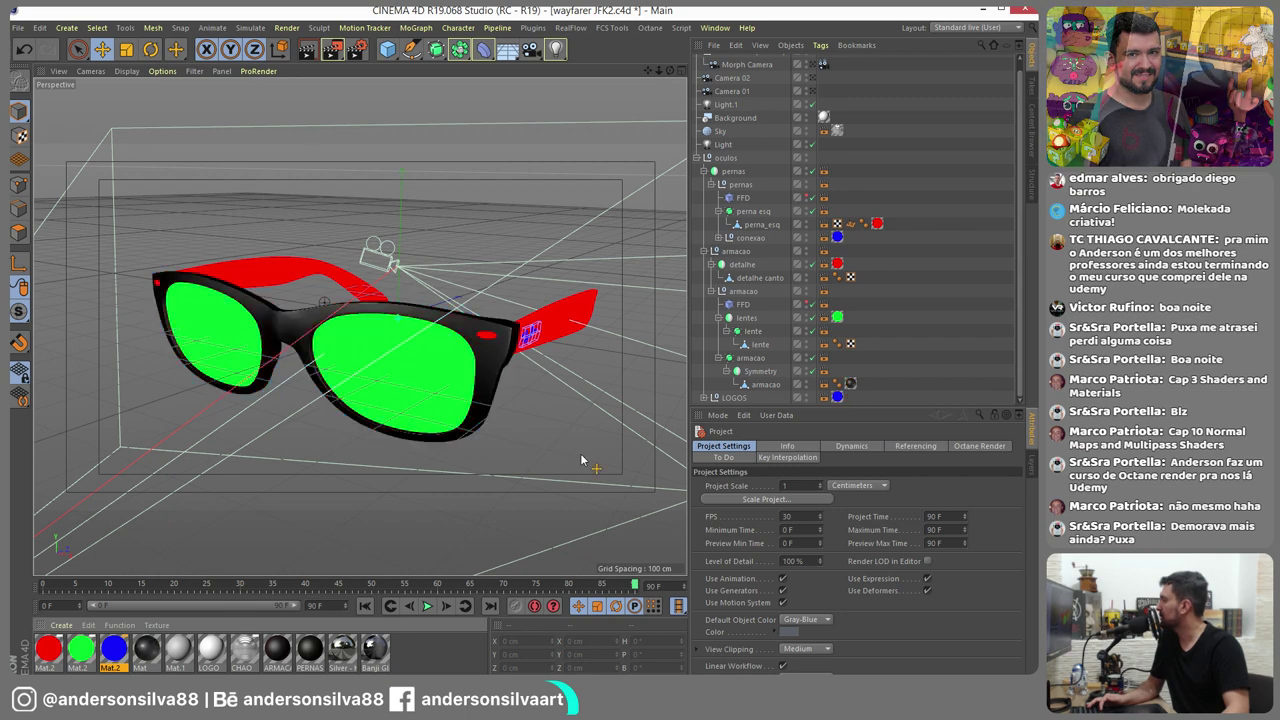
drag(848, 270, 843, 266)
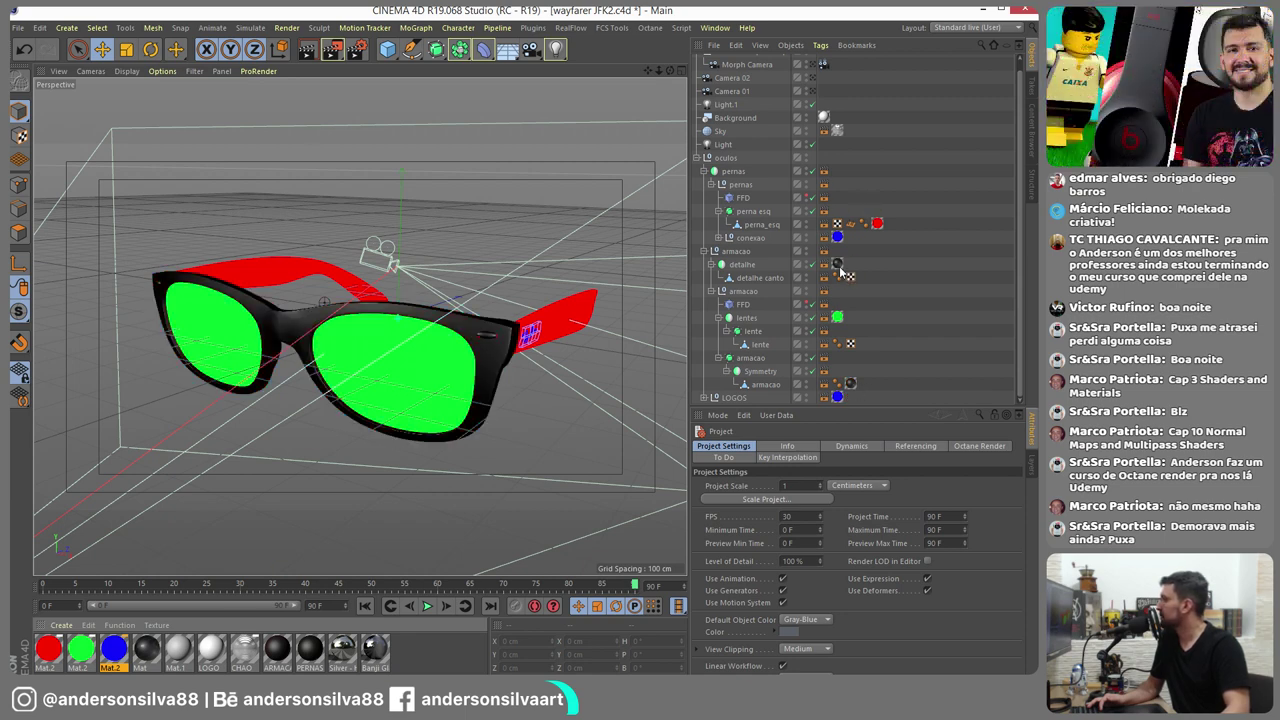
mouse_move(325, 654)
mouse_down()
mouse_move(868, 229)
mouse_move(842, 277)
mouse_up()
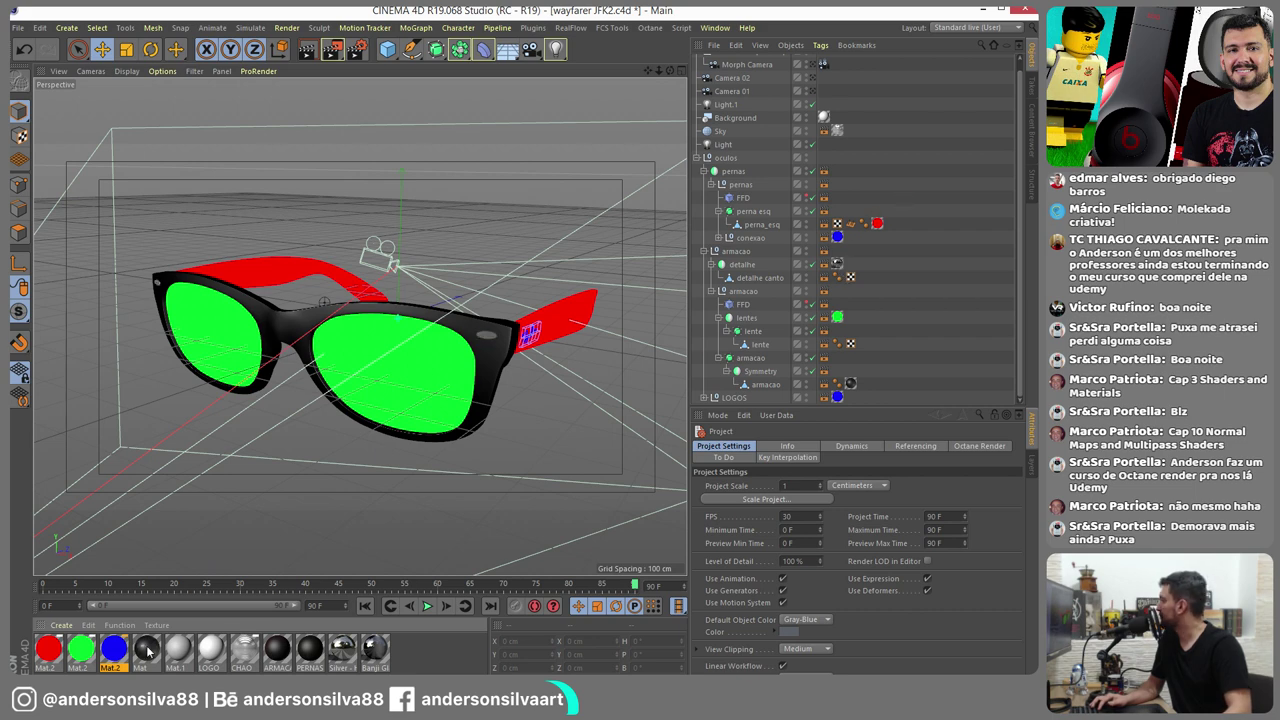
mouse_move(163, 632)
mouse_down()
mouse_move(908, 219)
mouse_move(878, 226)
mouse_up()
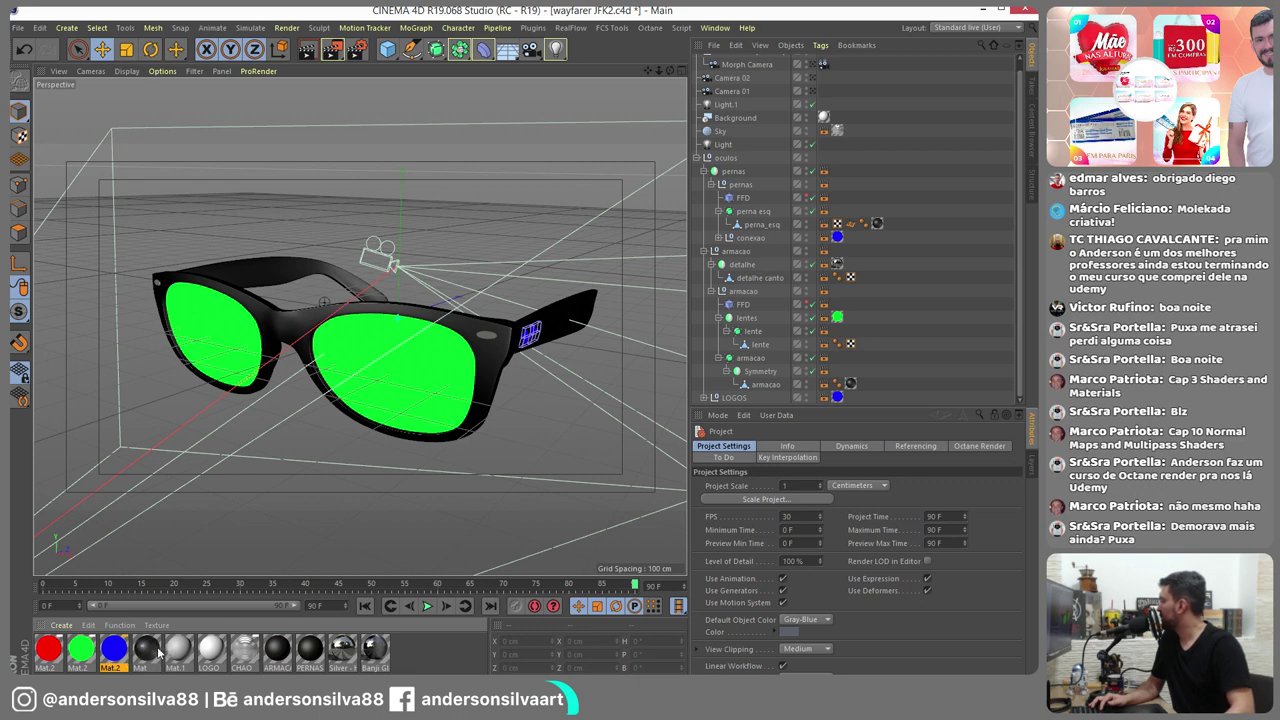
drag(160, 653, 913, 245)
drag(850, 320, 838, 318)
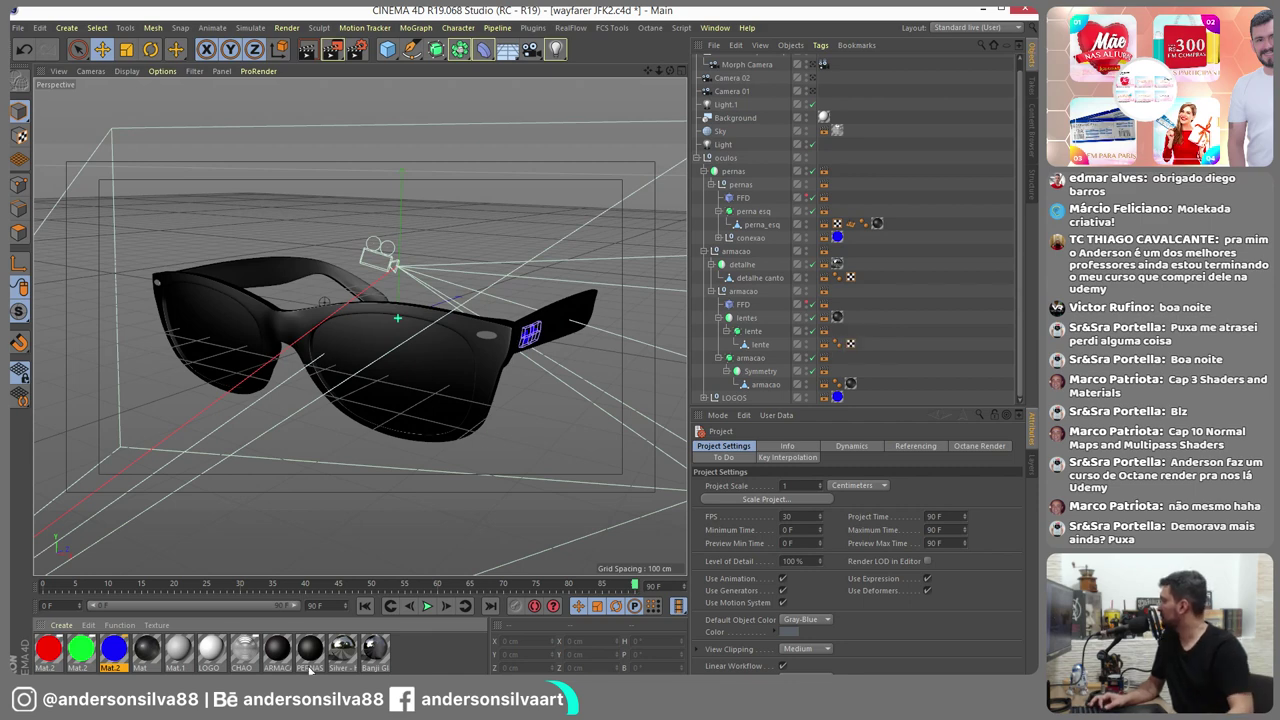
Give LOGOS the Silver material and make the conexao hinge black
drag(342, 650, 840, 401)
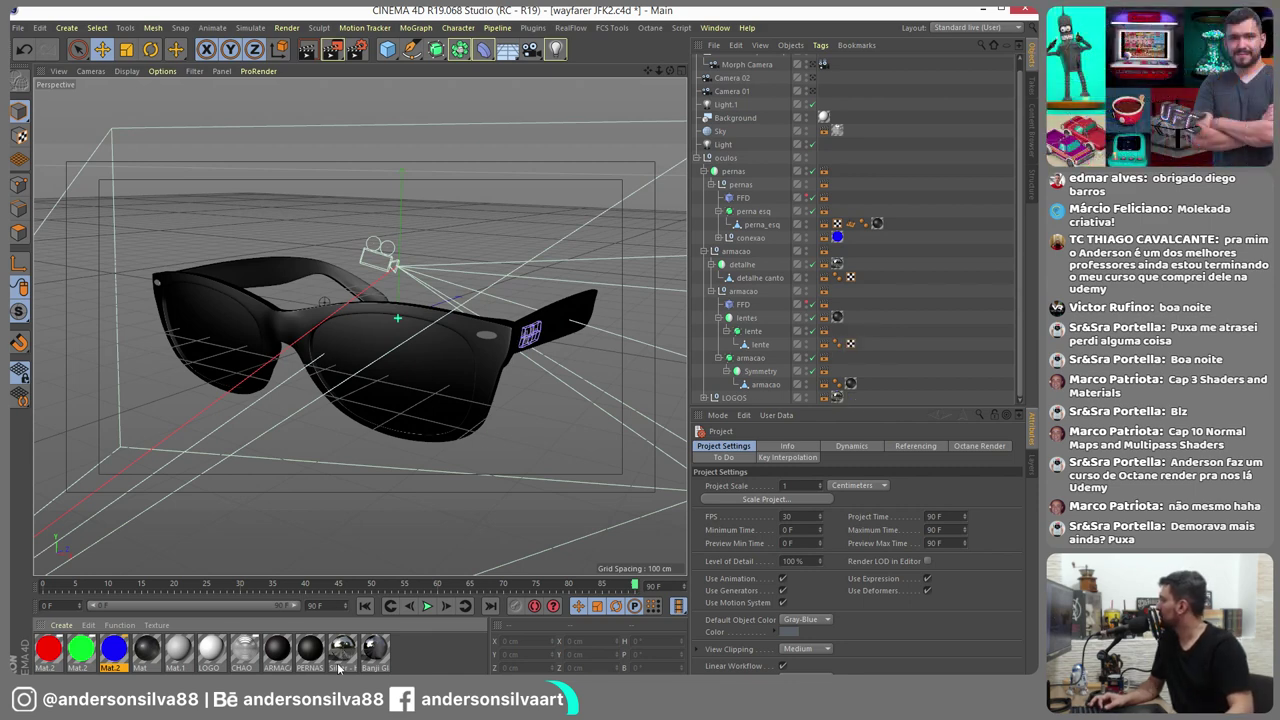
mouse_move(740, 313)
mouse_down()
mouse_move(829, 228)
mouse_move(840, 400)
mouse_up()
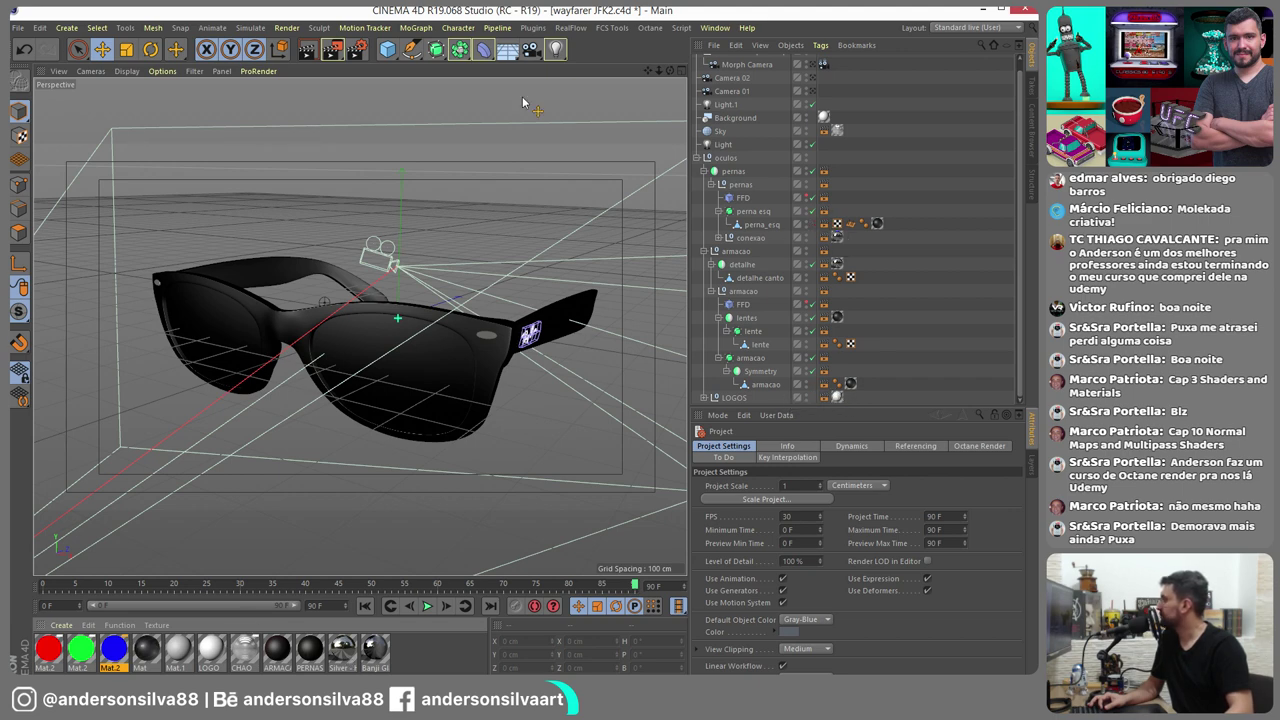
click(357, 52)
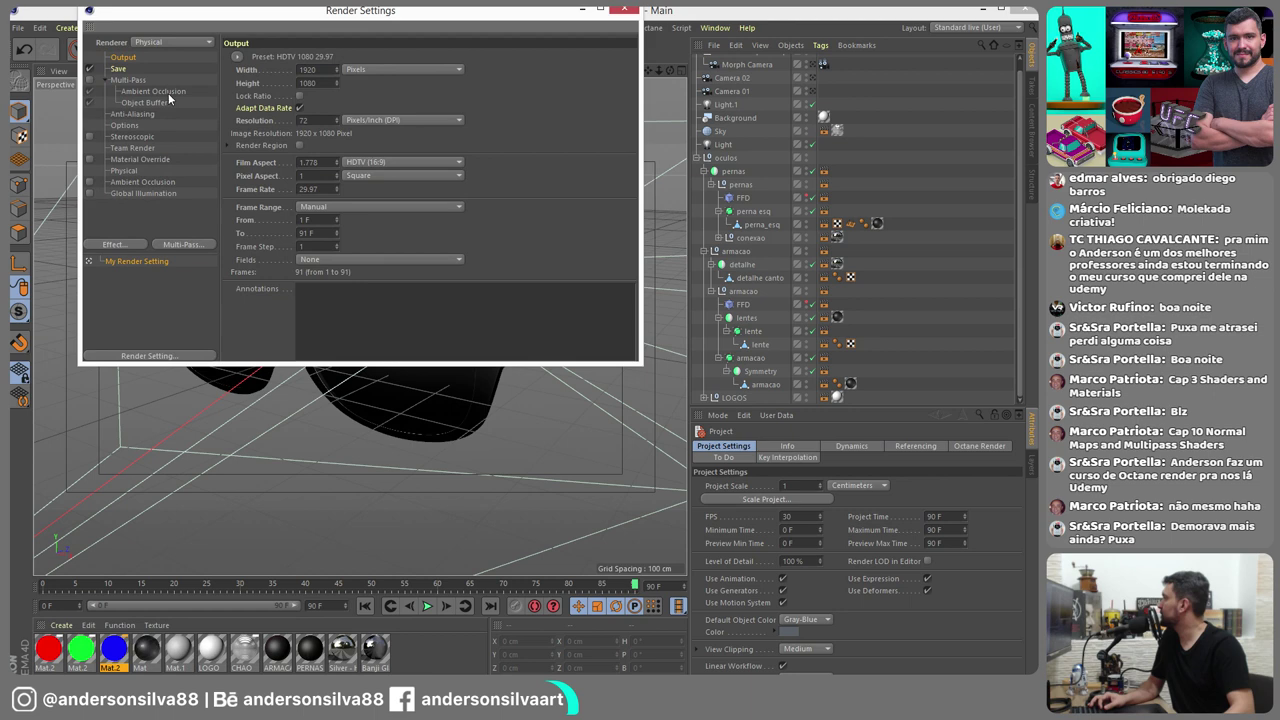
Set the Output Frame Range to Current Frame so only frame 90 renders
click(117, 70)
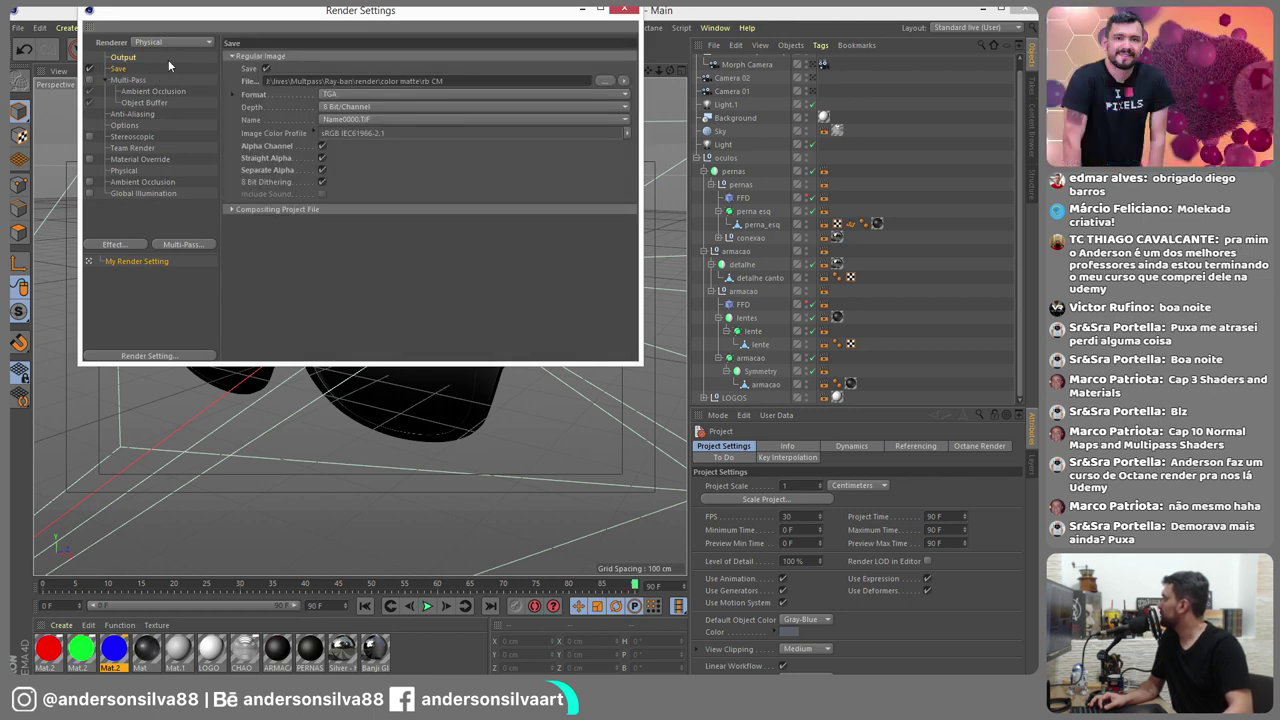
click(116, 58)
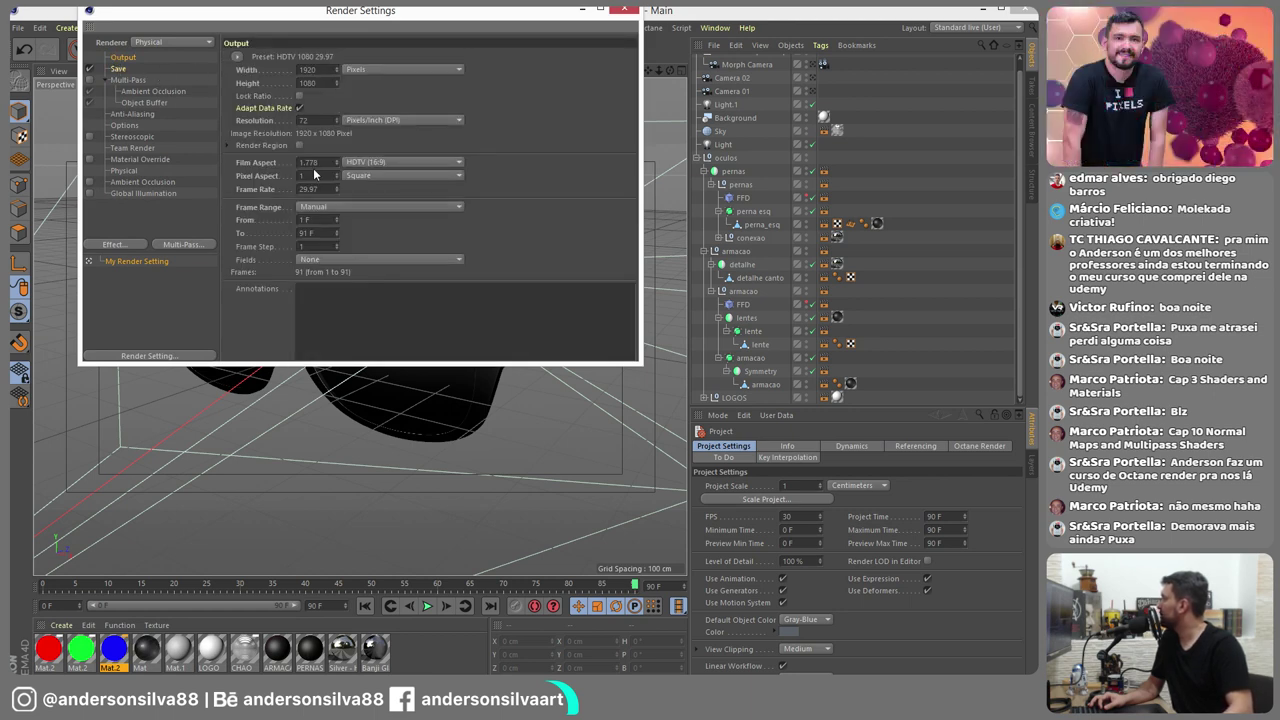
click(332, 209)
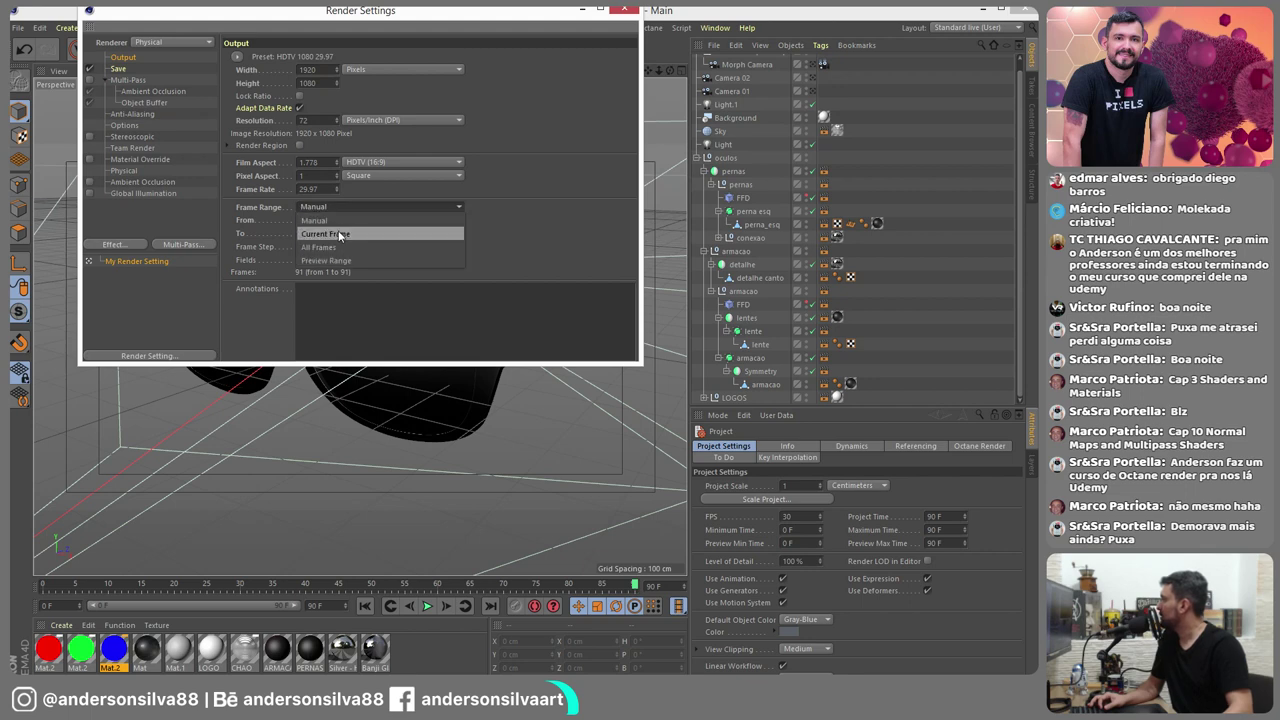
click(340, 235)
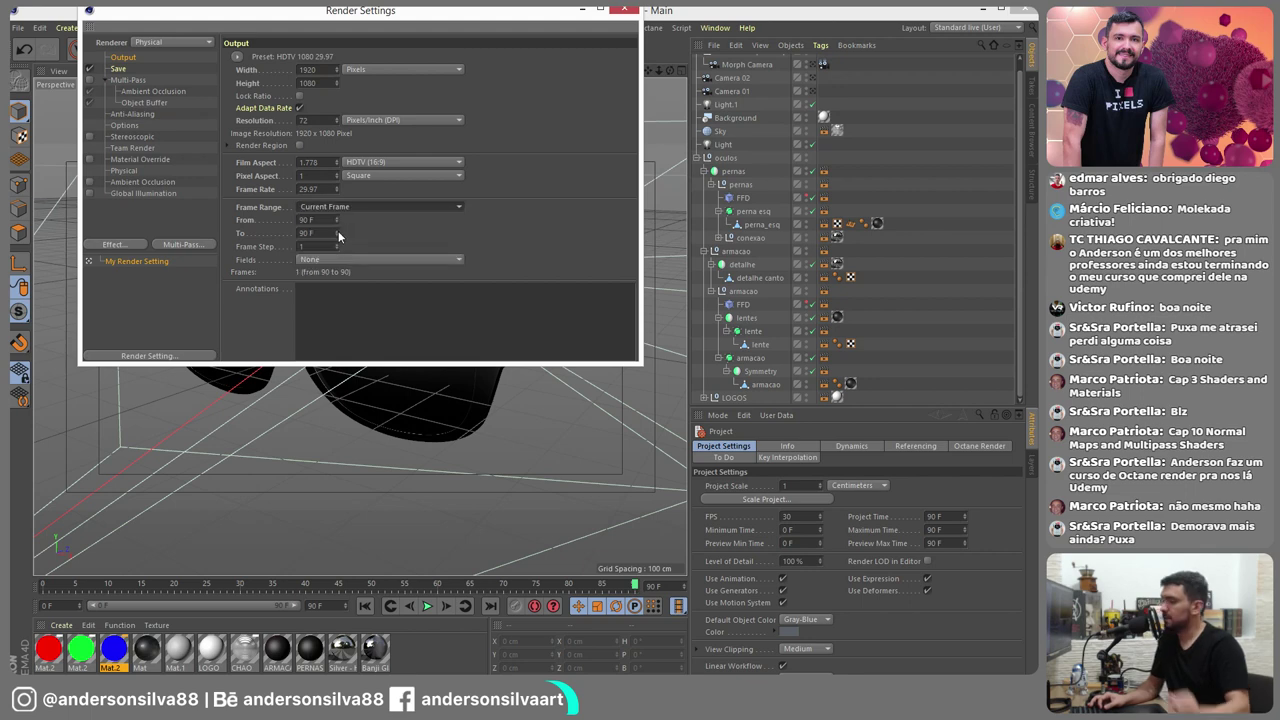
click(619, 9)
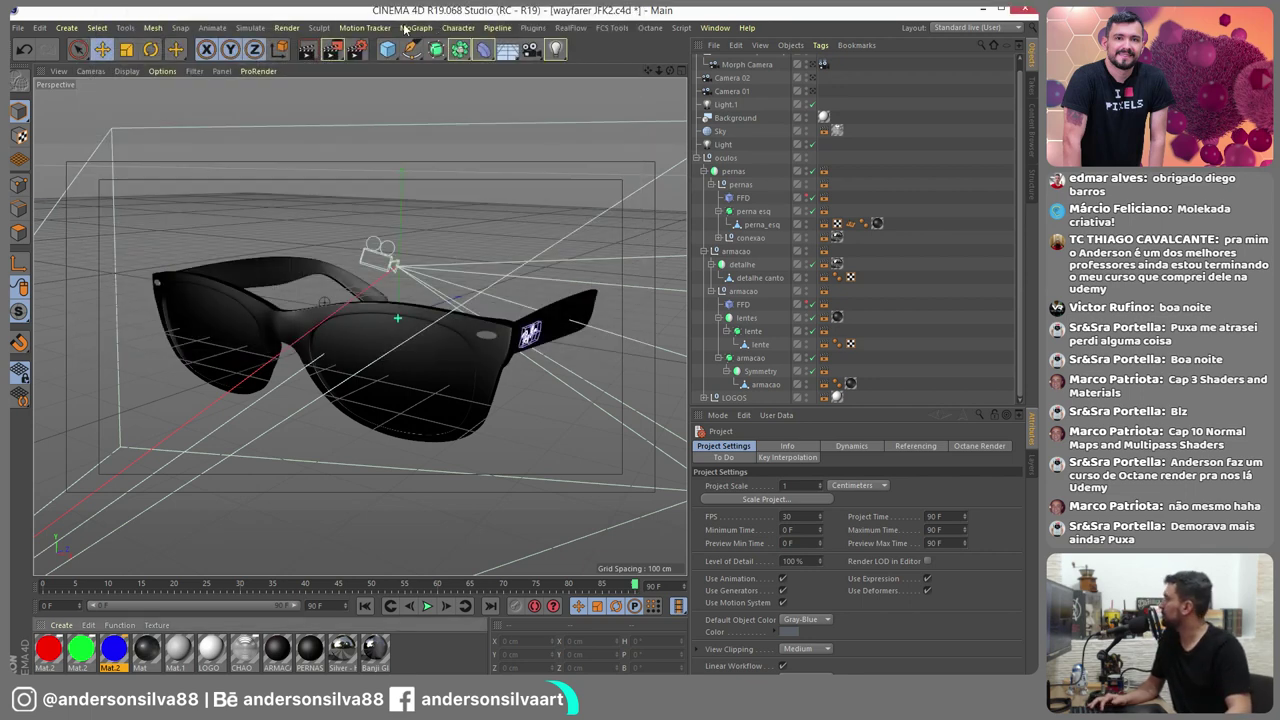
Reopen and close Render Settings twice to double-check the output settings
click(348, 50)
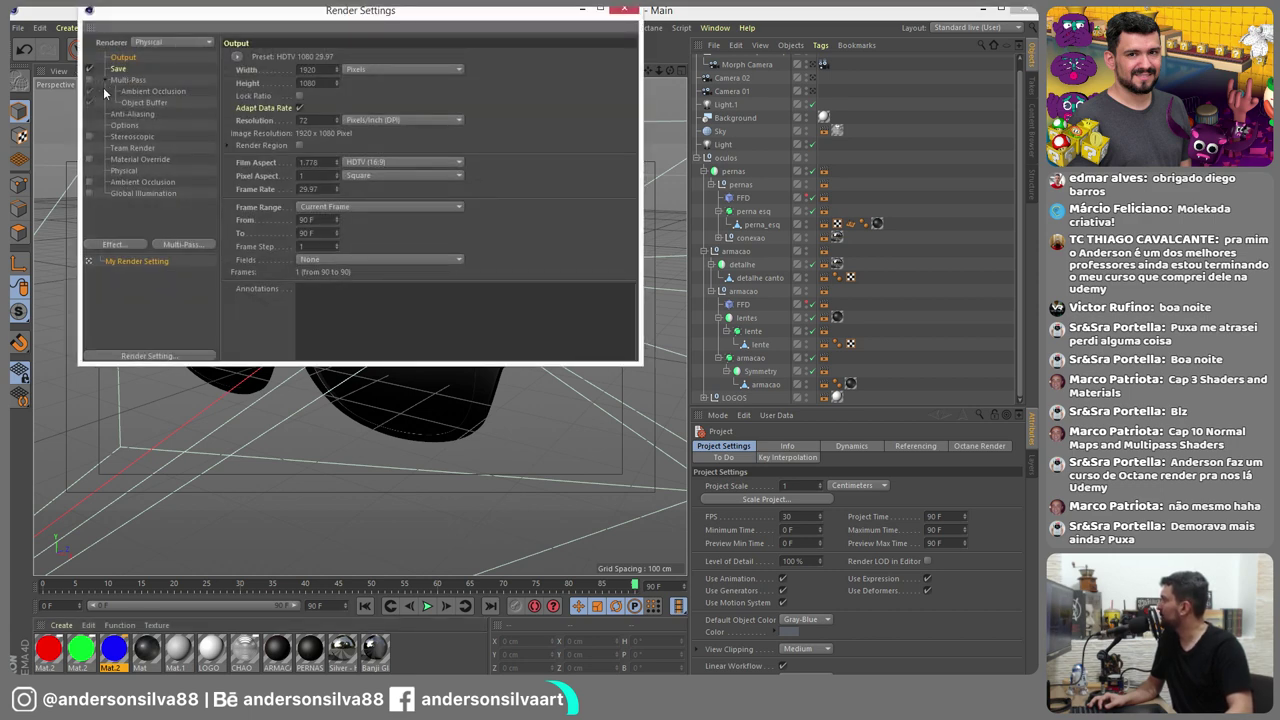
click(624, 10)
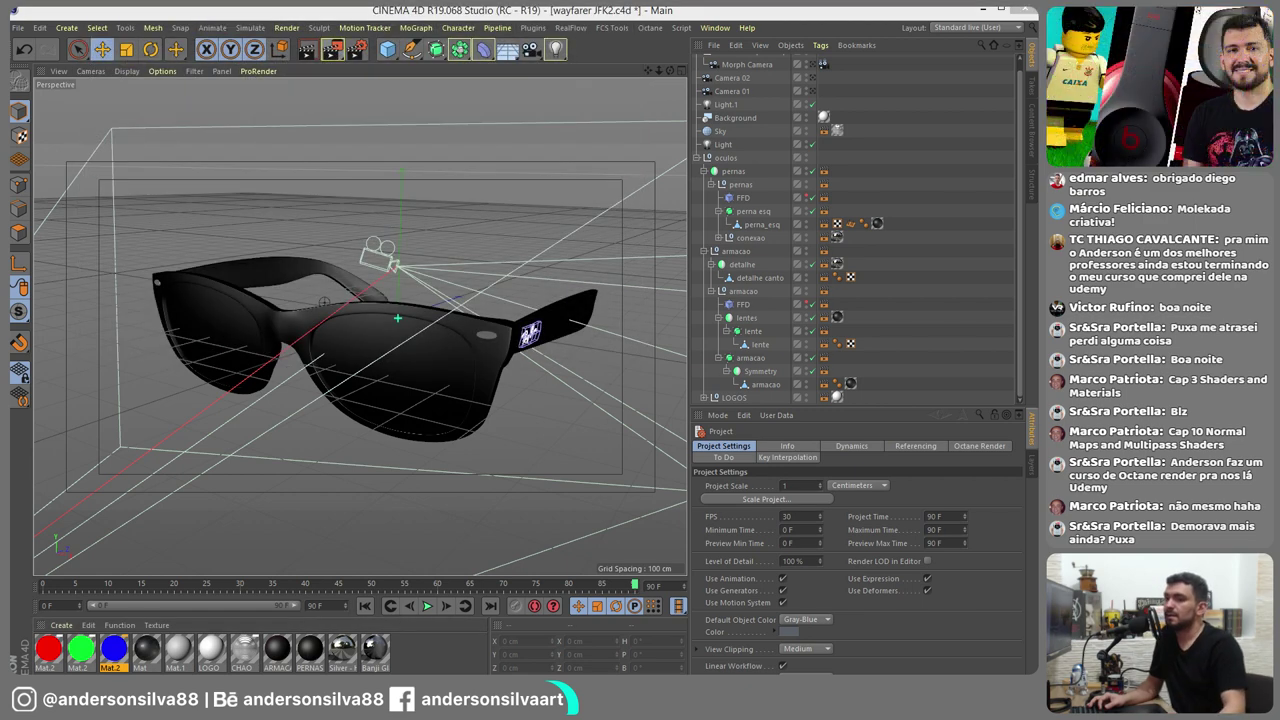
click(347, 52)
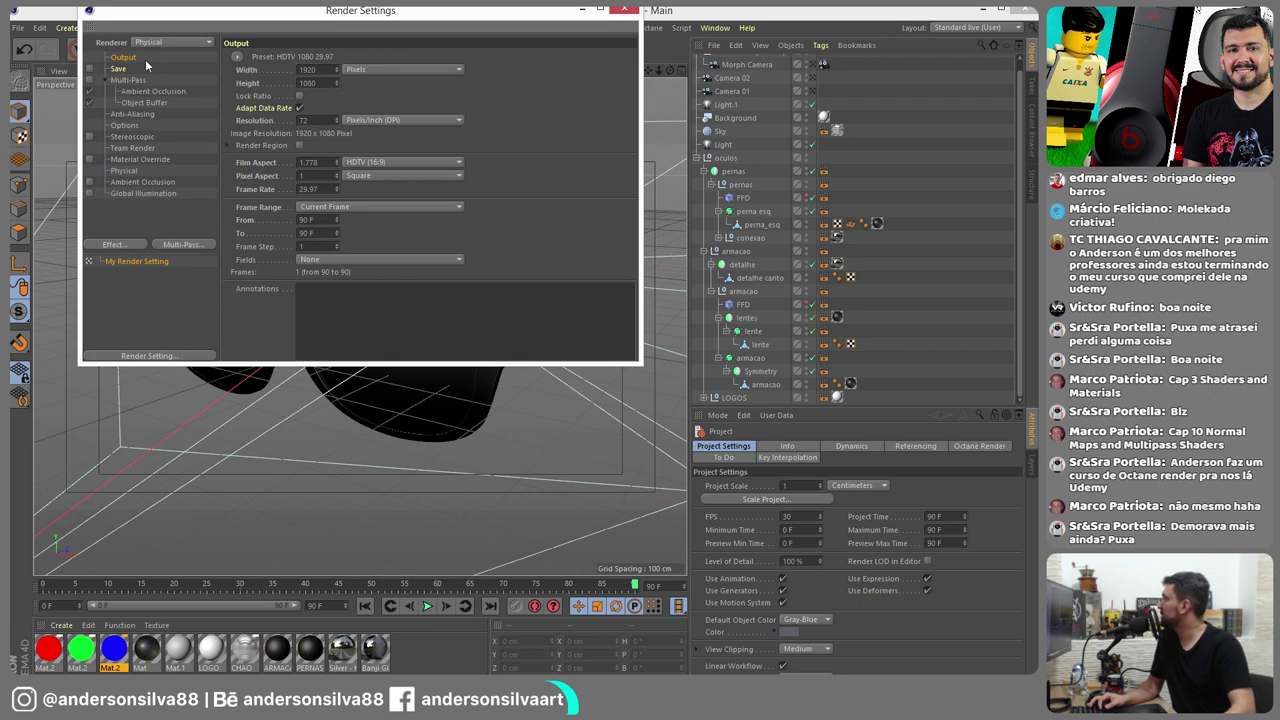
click(624, 10)
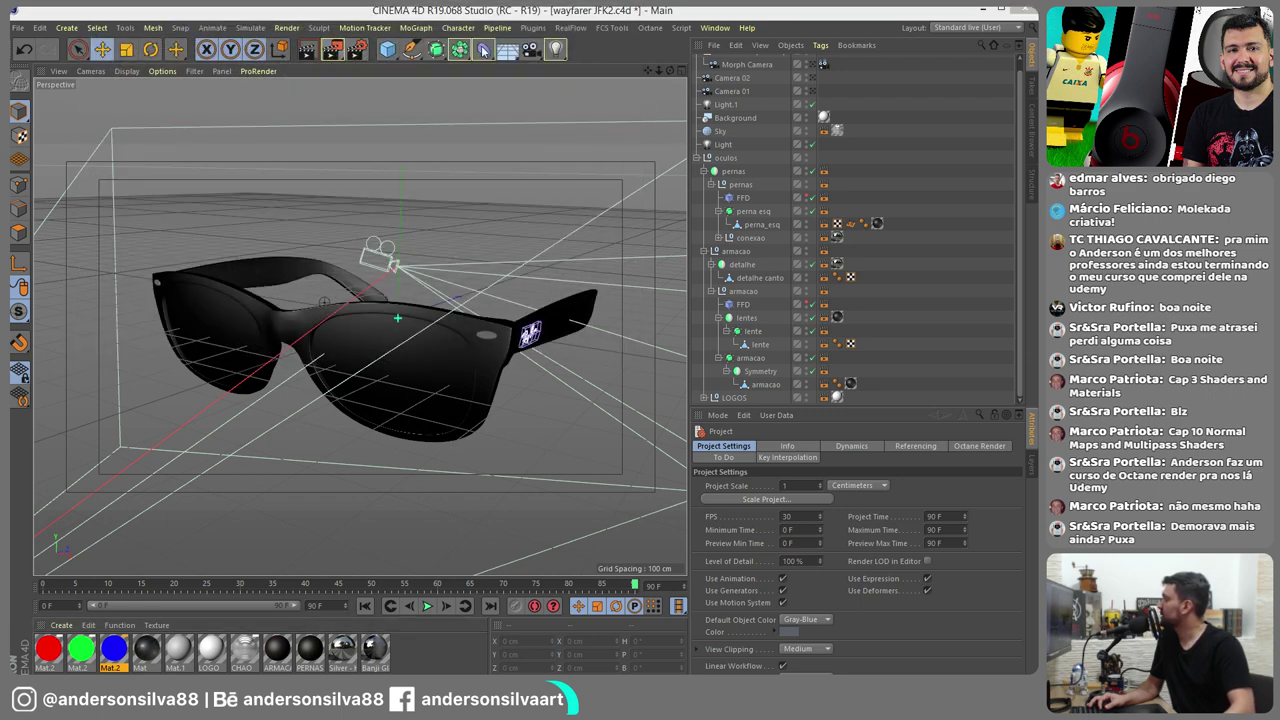
Render the black wayfarer sunglasses on white to the Picture Viewer
click(332, 49)
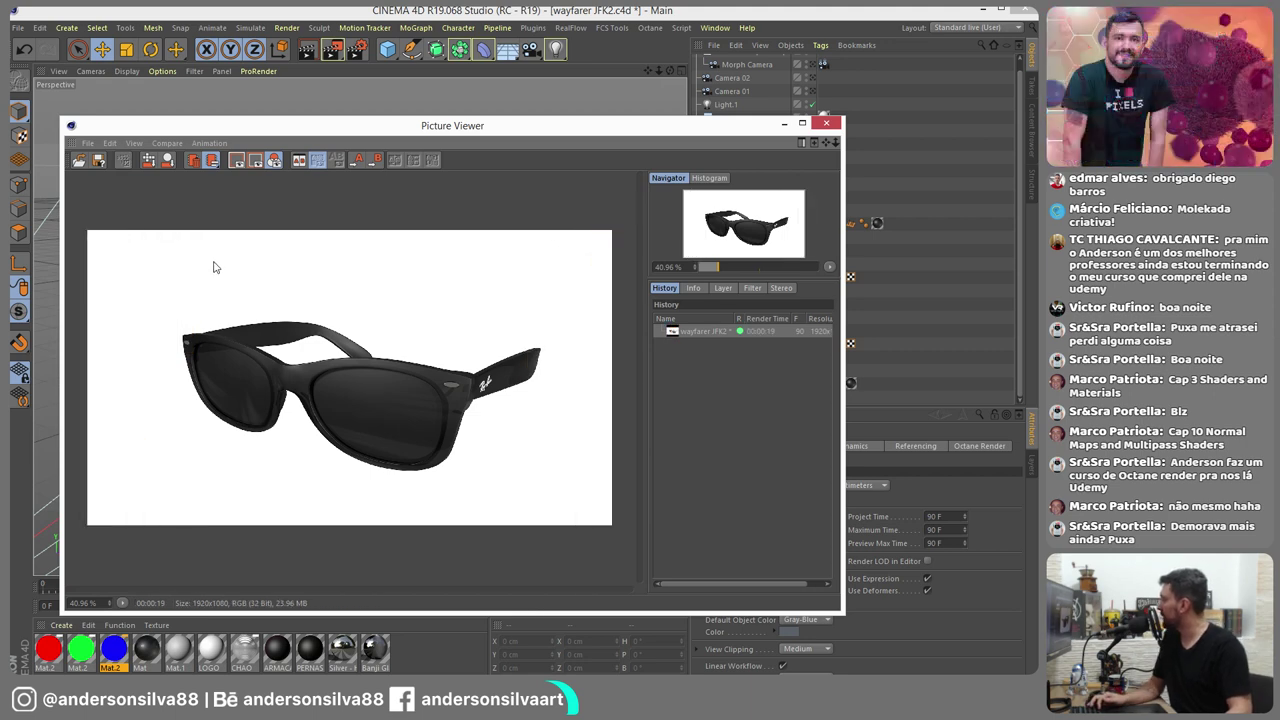
Start saving the sunglasses render with JPG as the image format
click(88, 144)
click(116, 178)
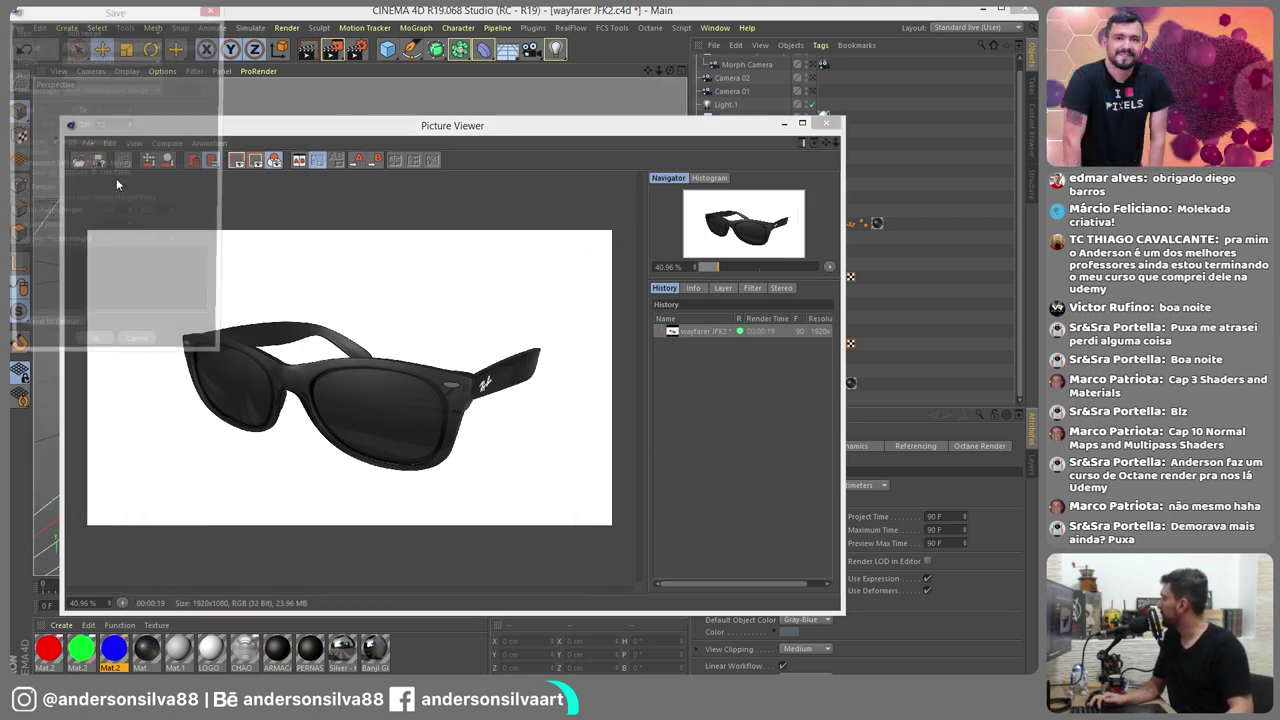
drag(113, 12, 634, 162)
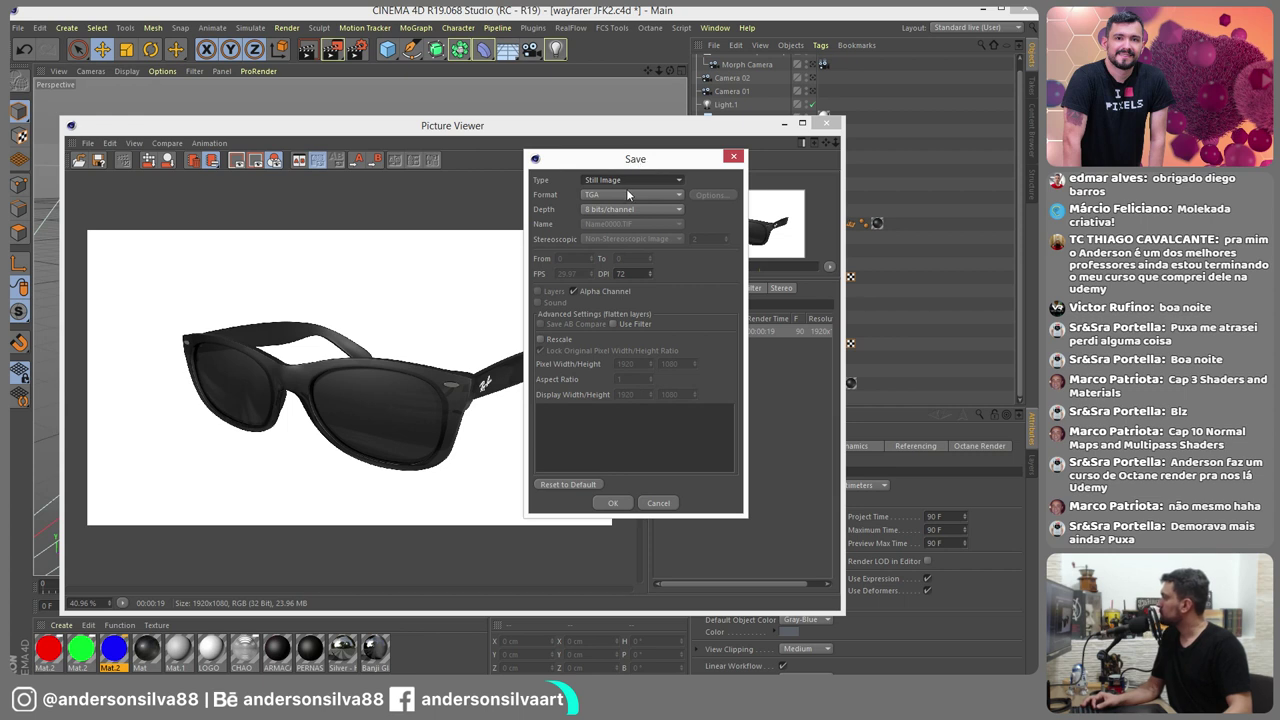
click(627, 194)
click(608, 296)
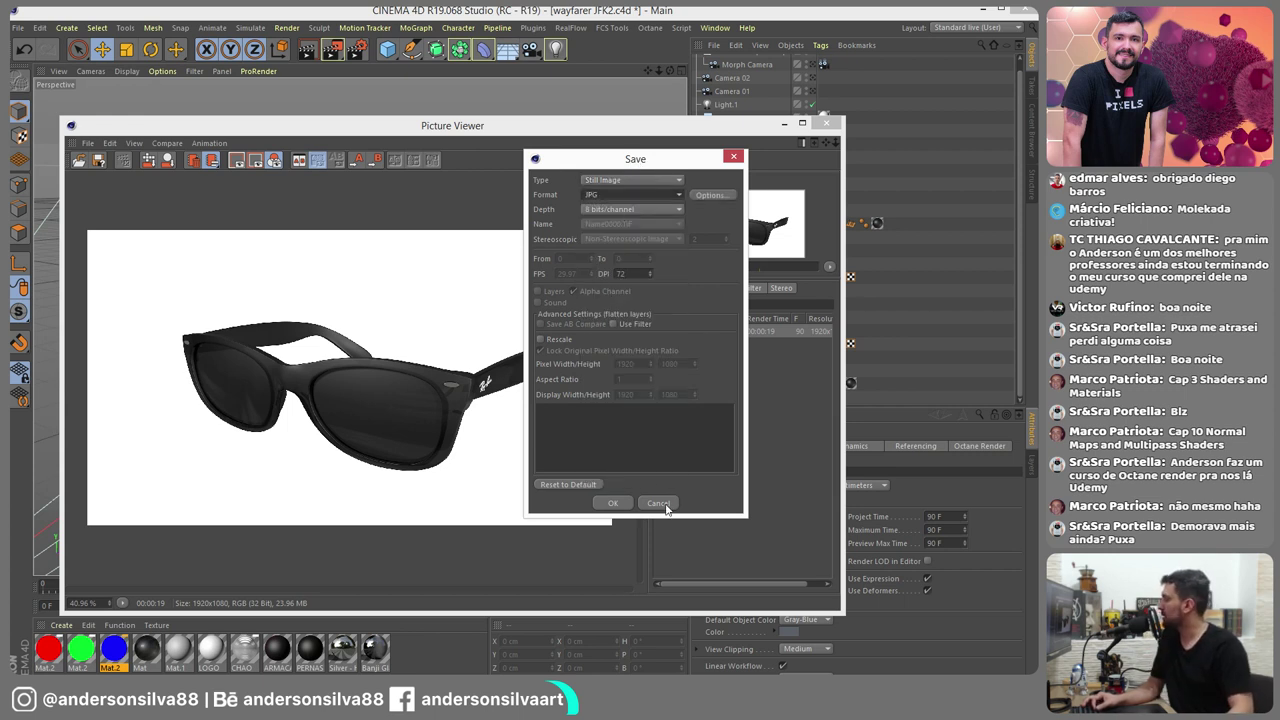
click(613, 503)
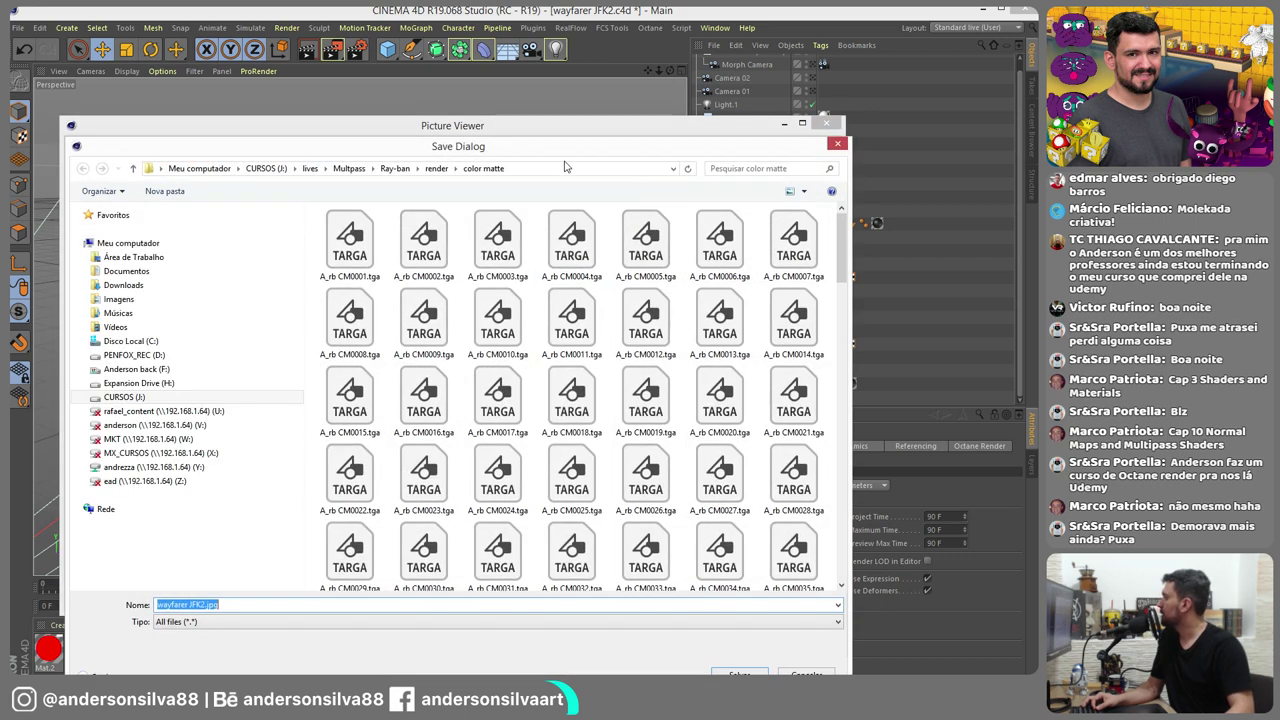
Save it as 'wayfarer JFK2 rgb.jpg' in the Ray-ban folder and close the Picture Viewer
click(395, 168)
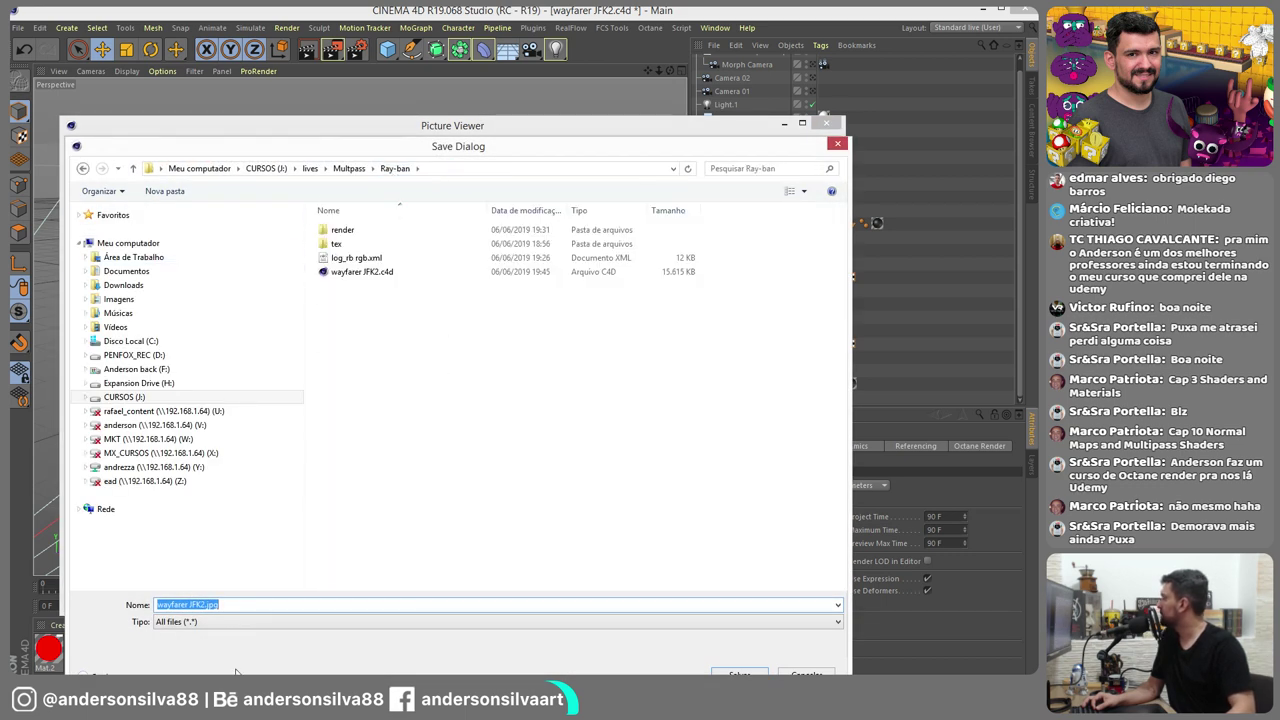
click(204, 605)
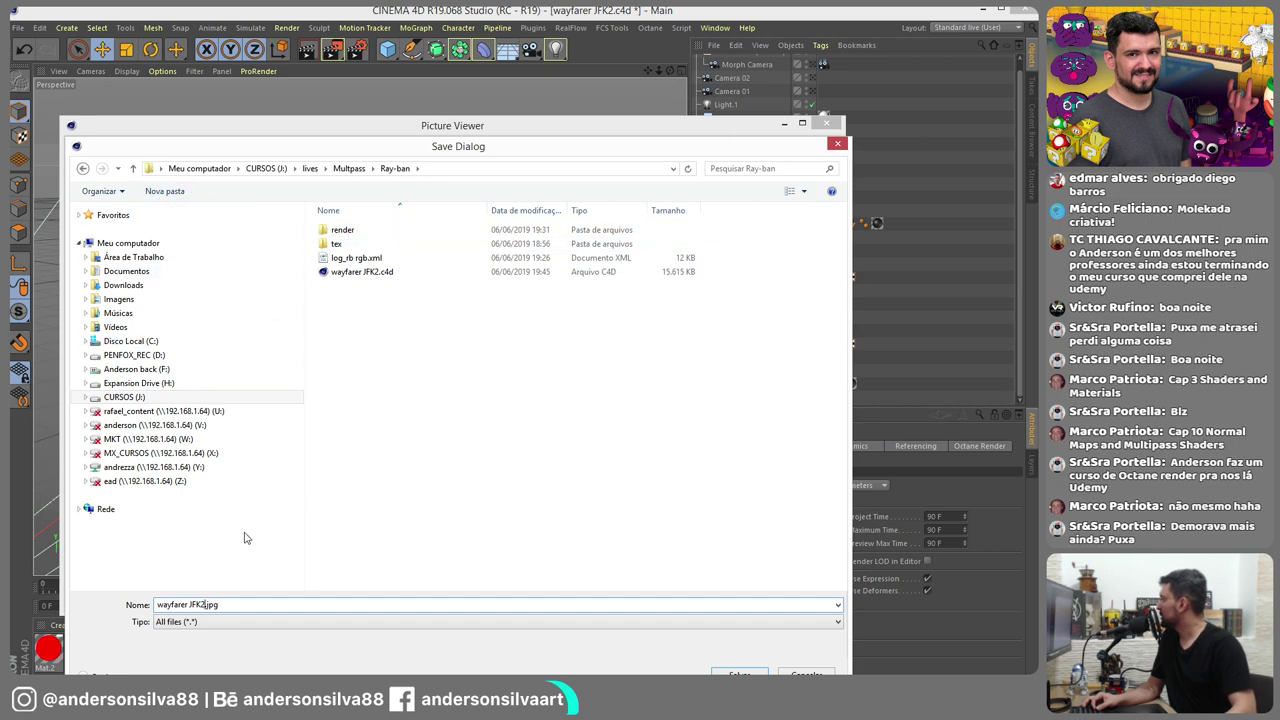
text(r)
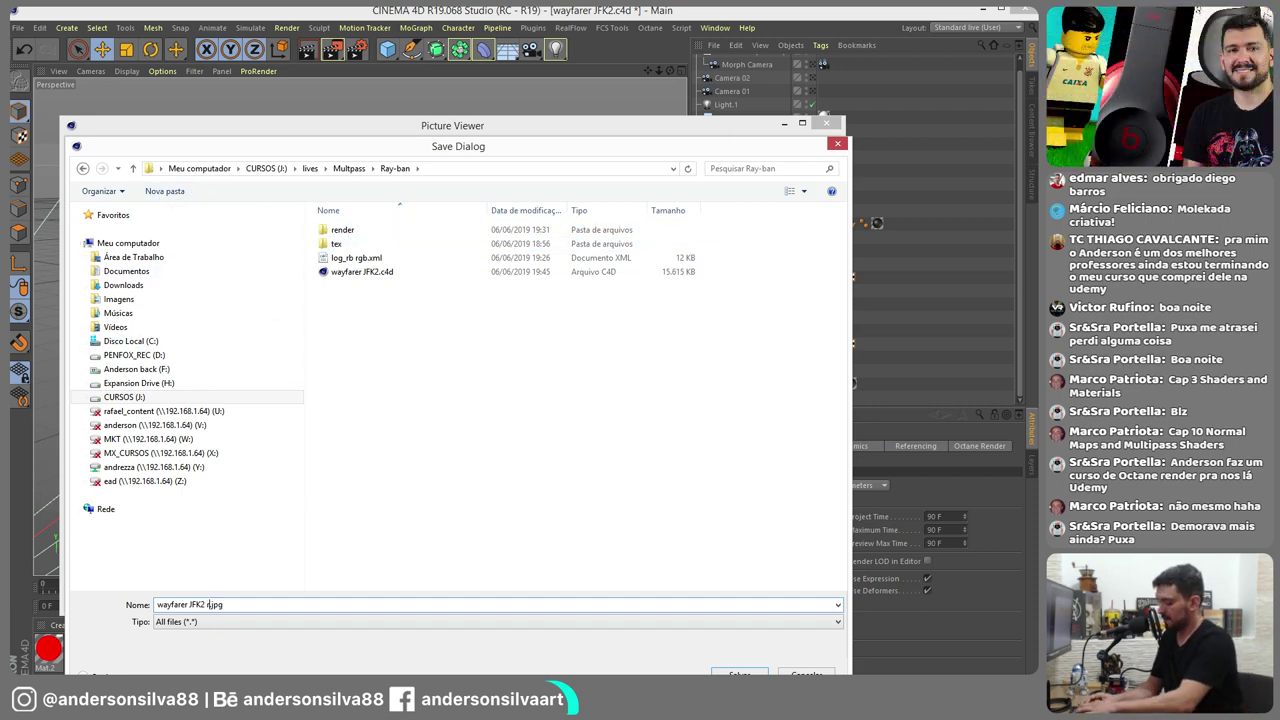
text(gb)
key(Return)
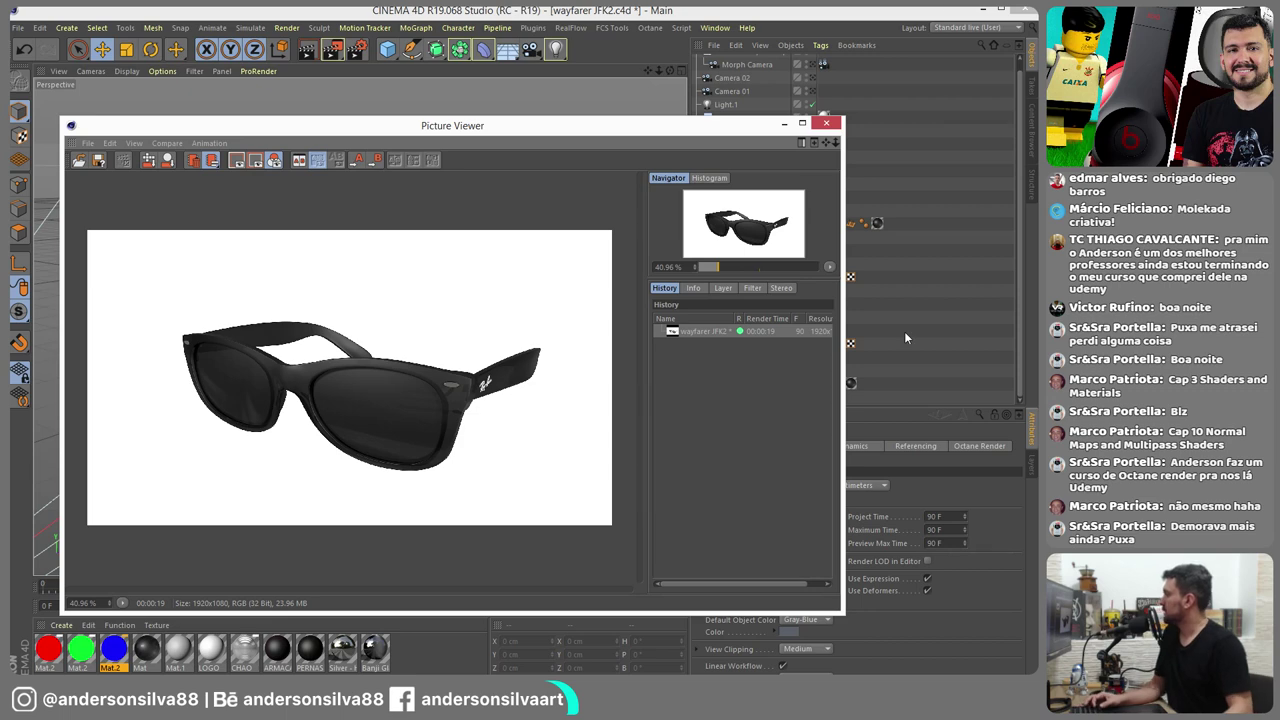
click(827, 124)
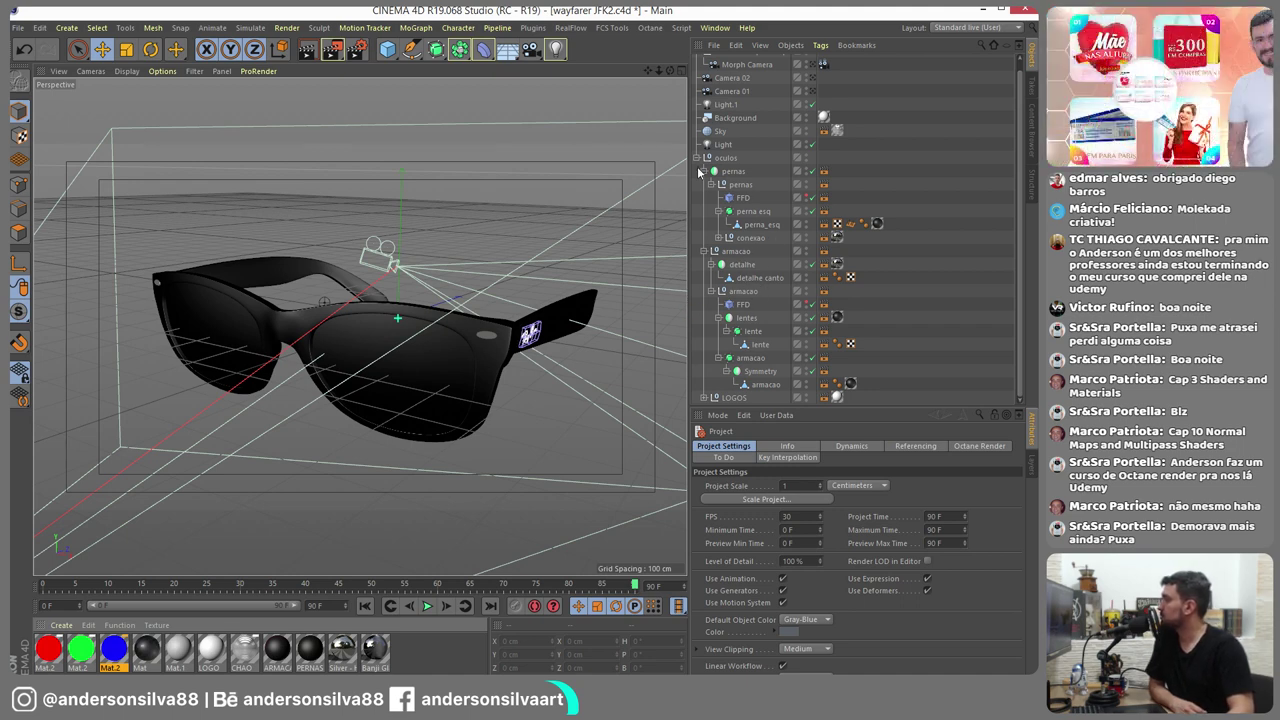
Enable Object Buffer 1 on the 18 Compositing tags, pernas through LOGOS, then open Render Settings
right_click(743, 164)
mouse_move(776, 166)
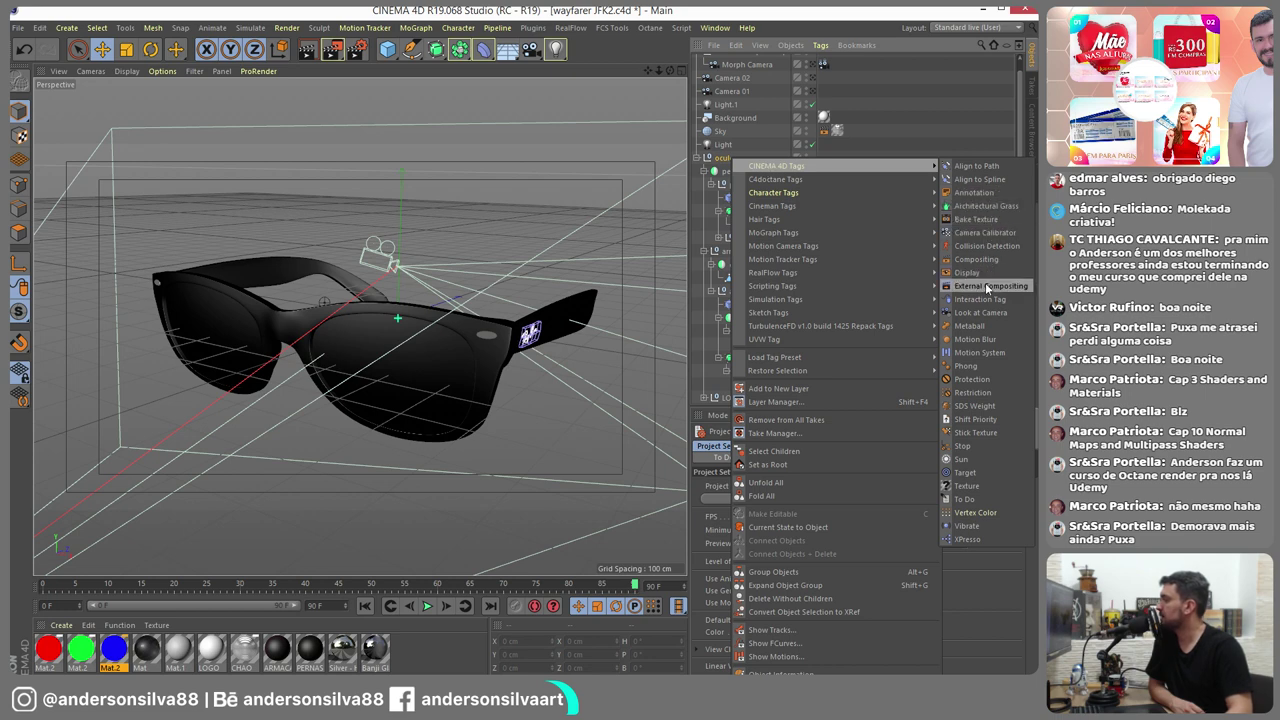
click(982, 116)
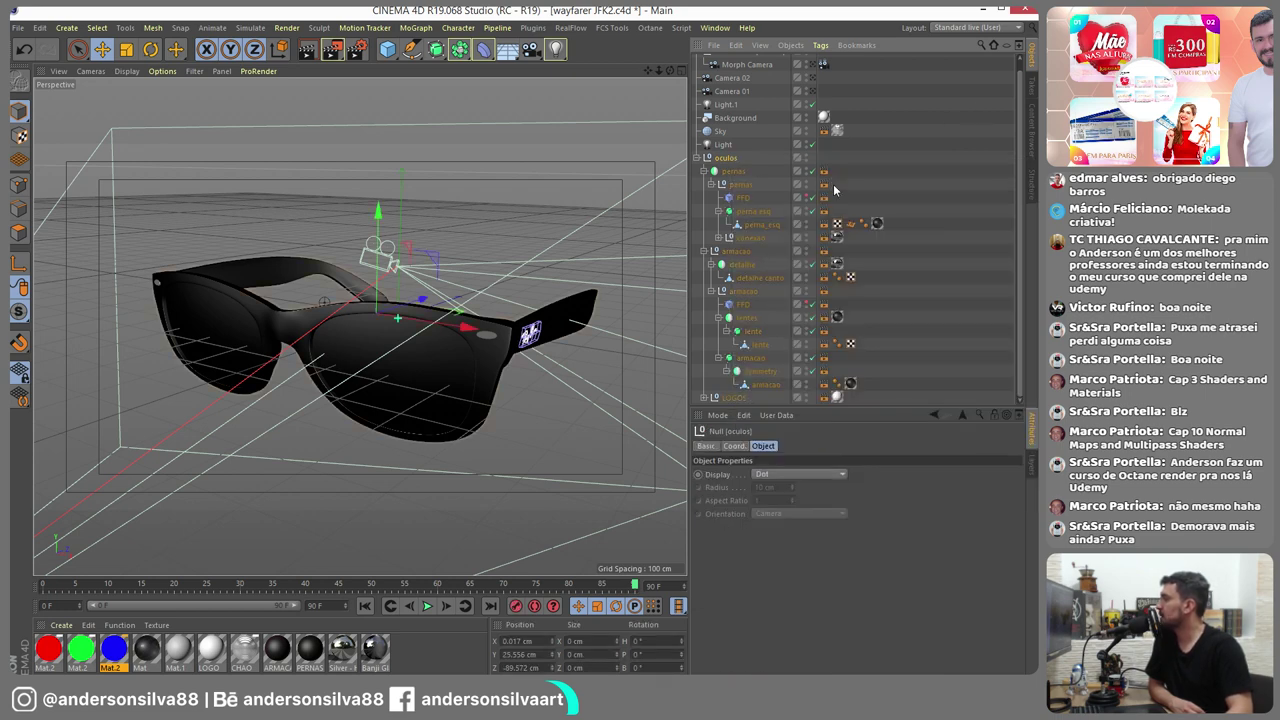
click(823, 171)
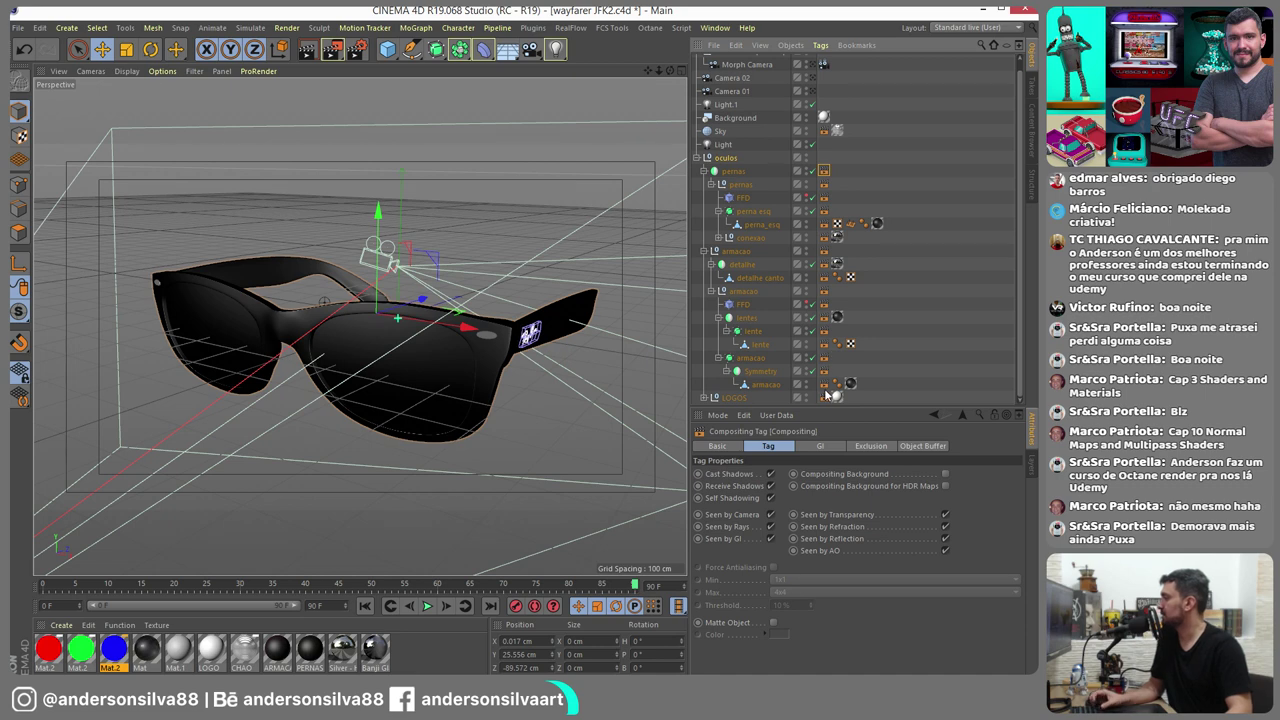
shift+click(824, 398)
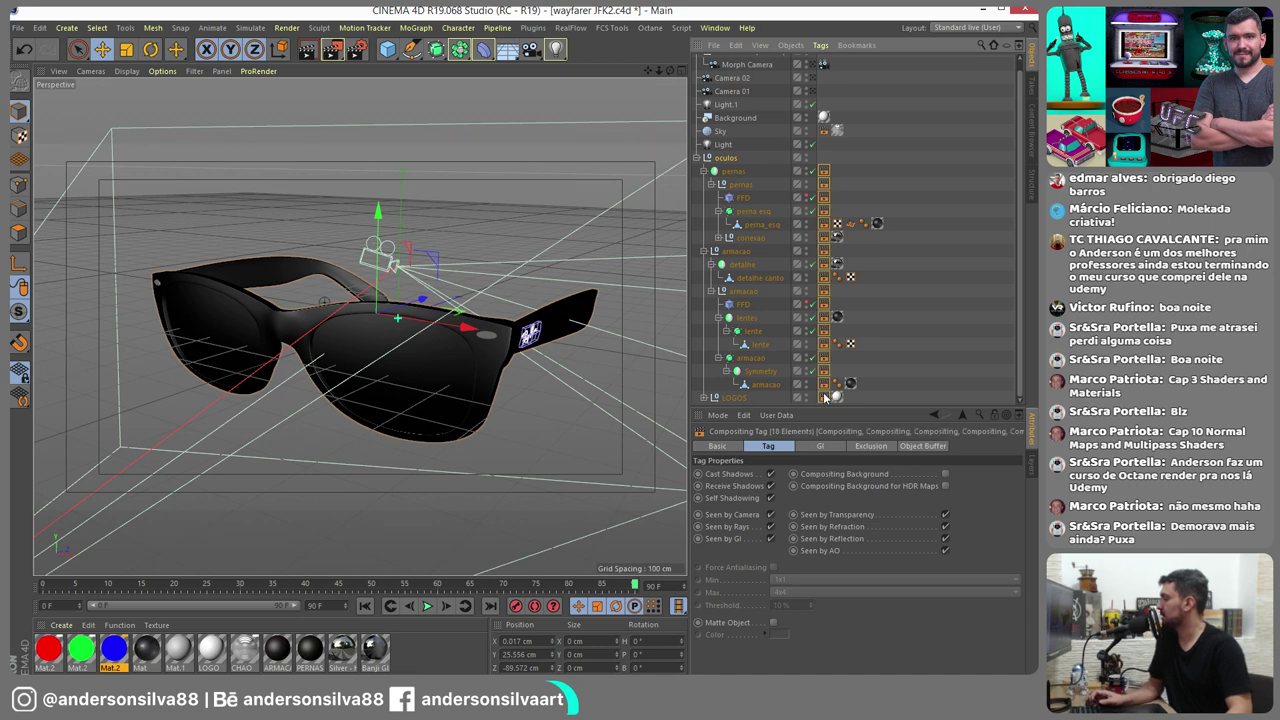
click(927, 447)
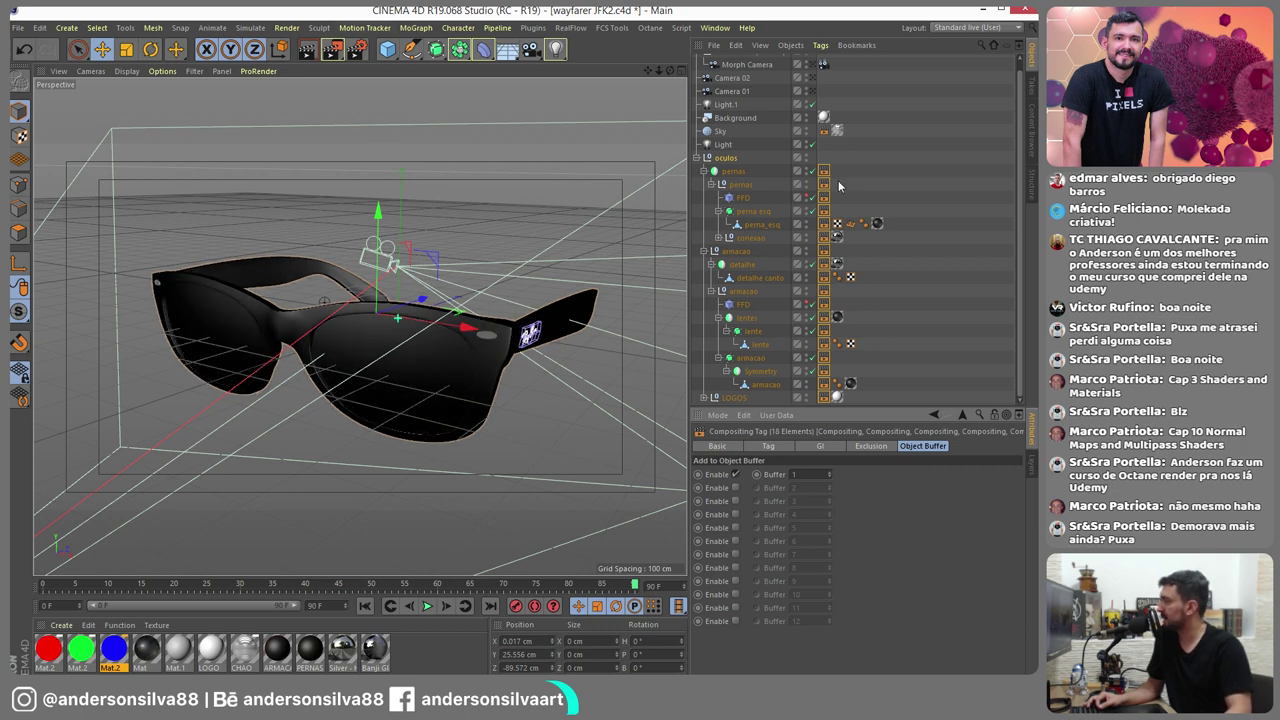
click(357, 50)
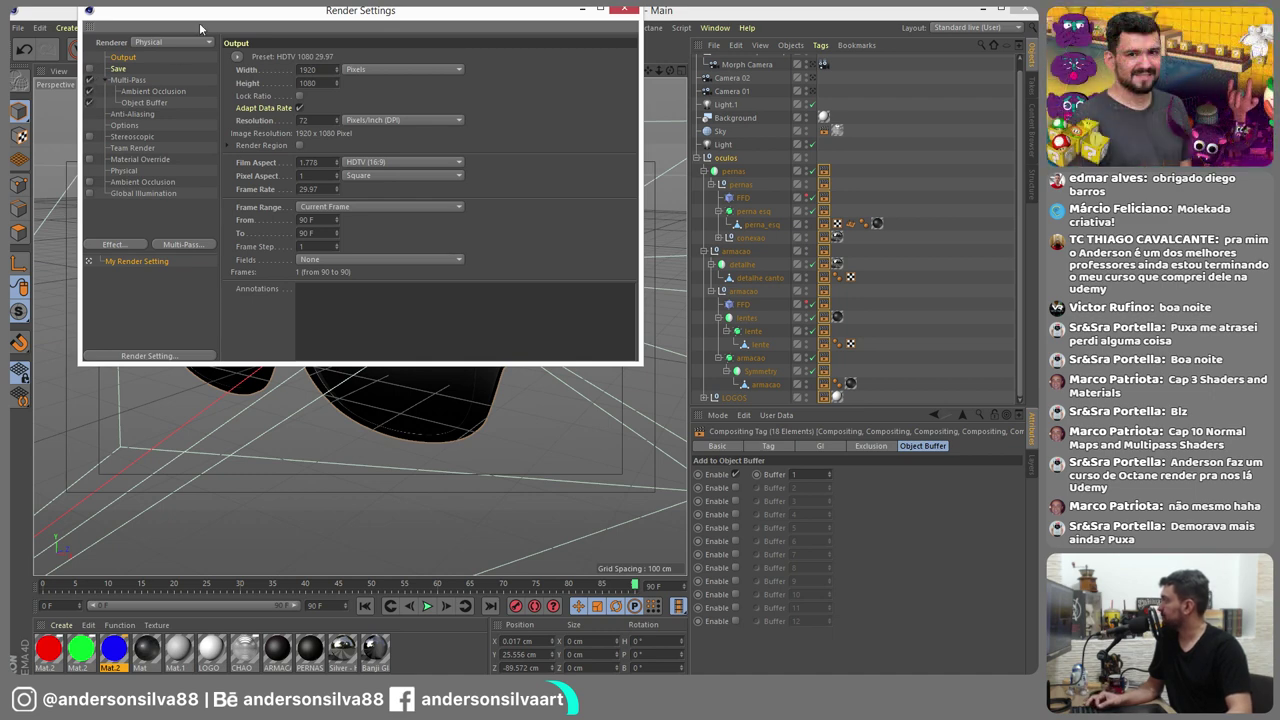
Review the Object Buffer (Group ID 1) and Ambient Occlusion multi-passes in Render Settings
drag(212, 18, 329, 70)
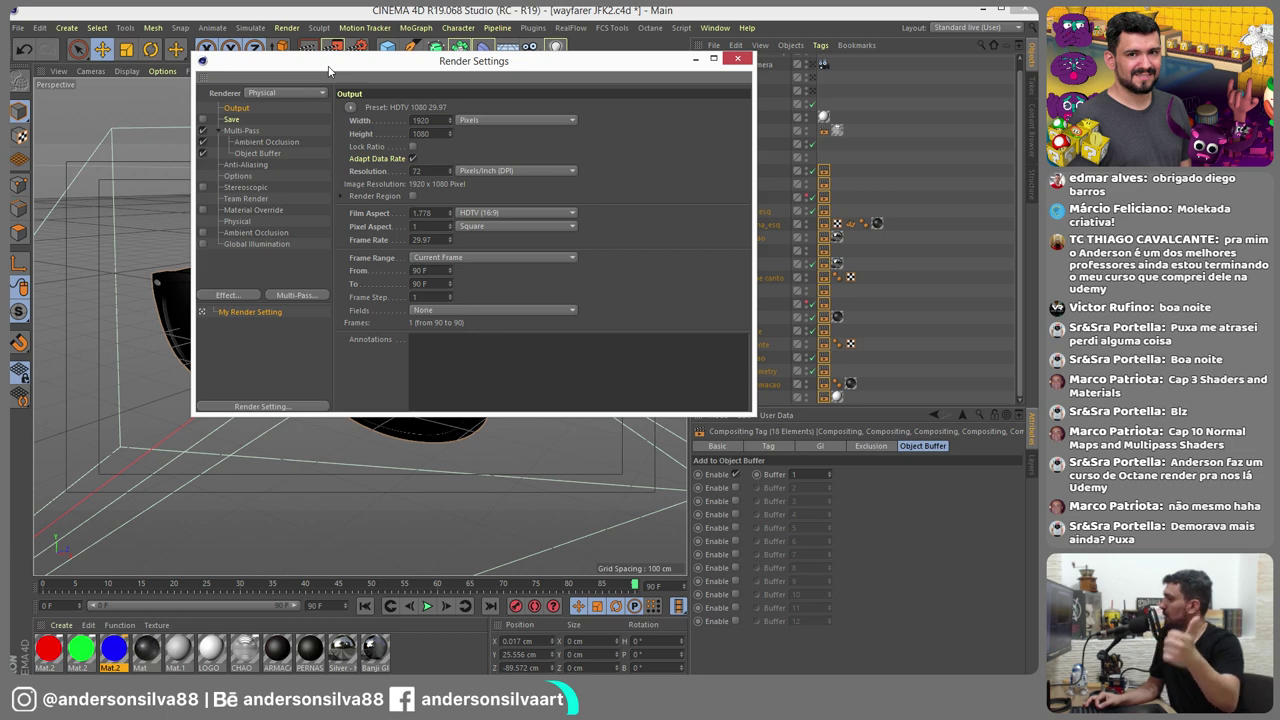
click(258, 153)
click(294, 297)
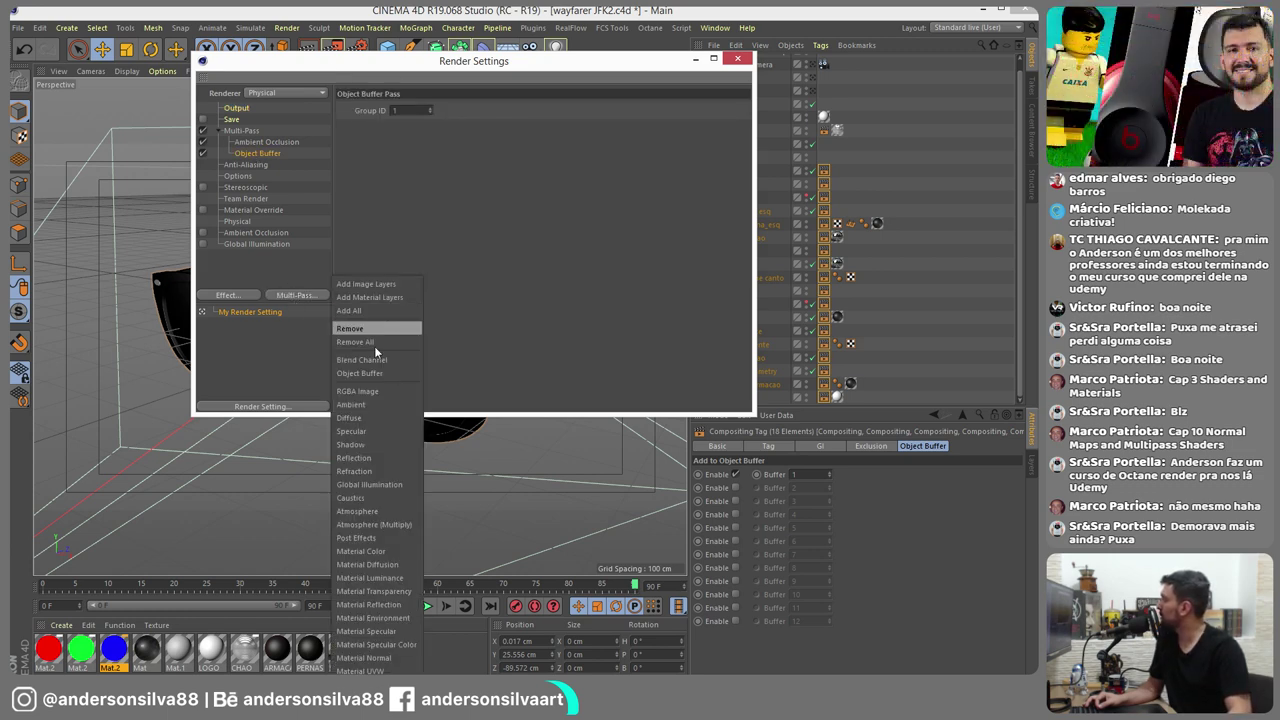
click(377, 108)
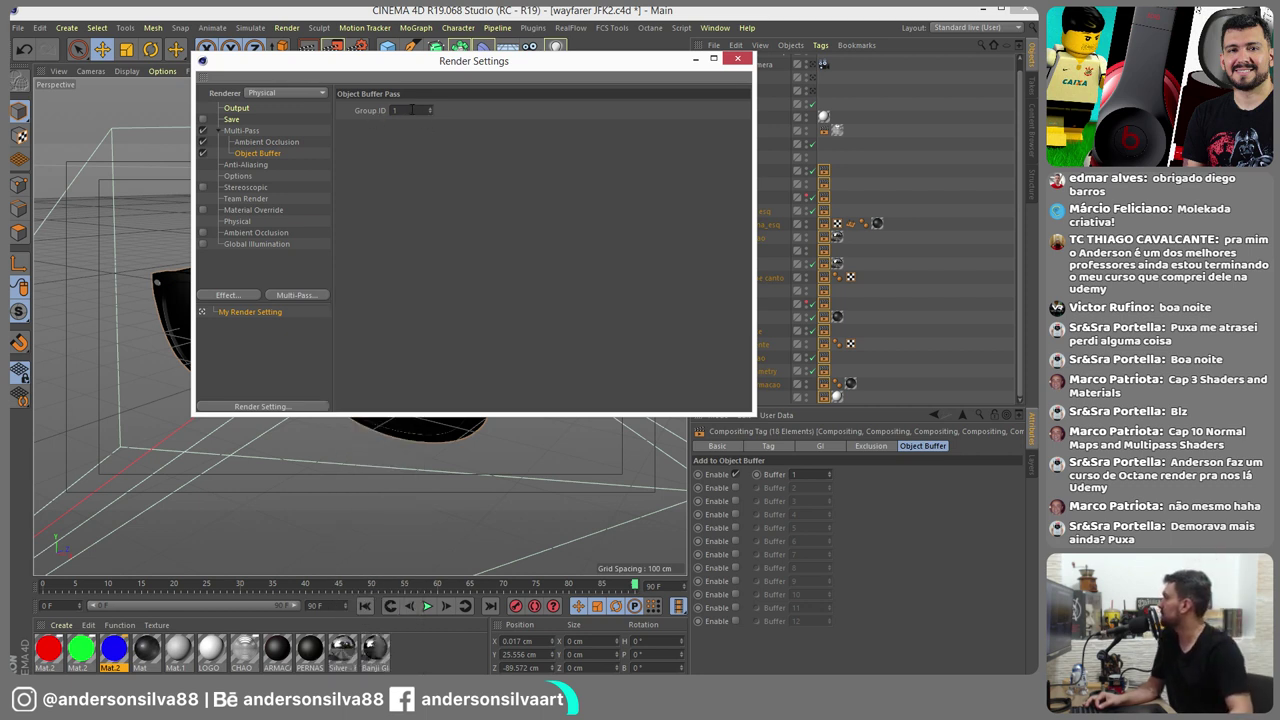
click(258, 143)
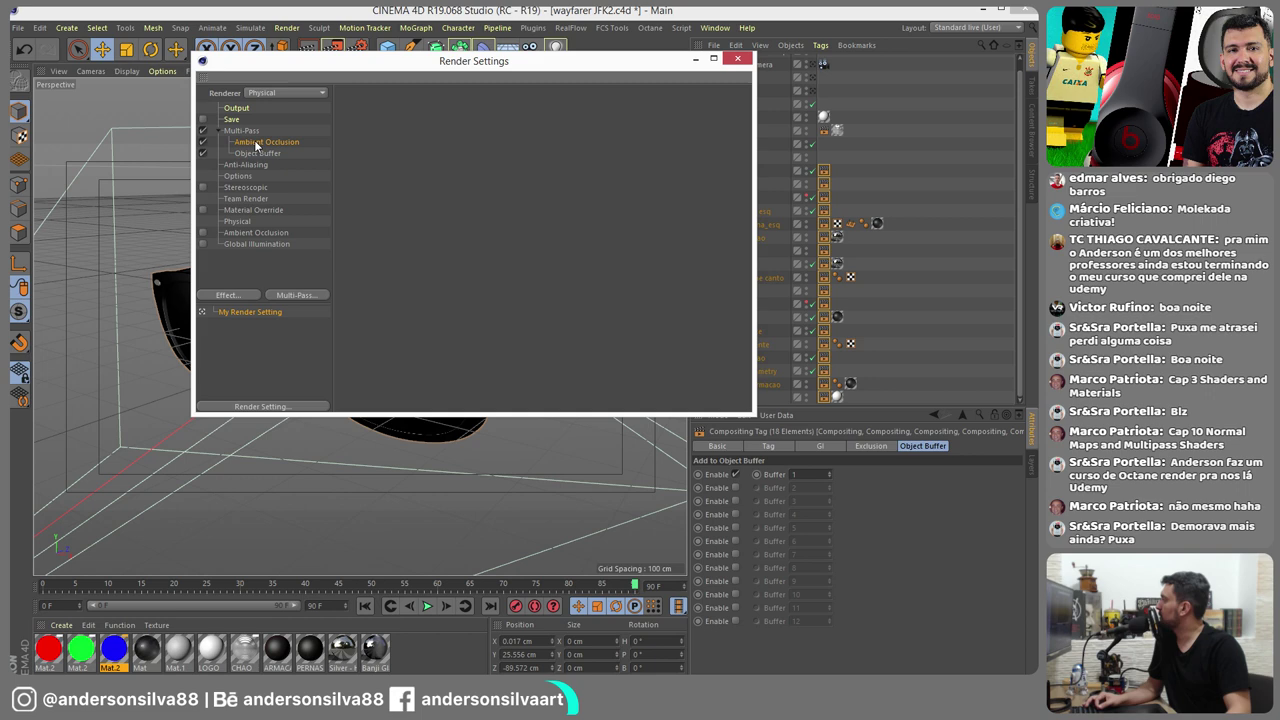
click(292, 296)
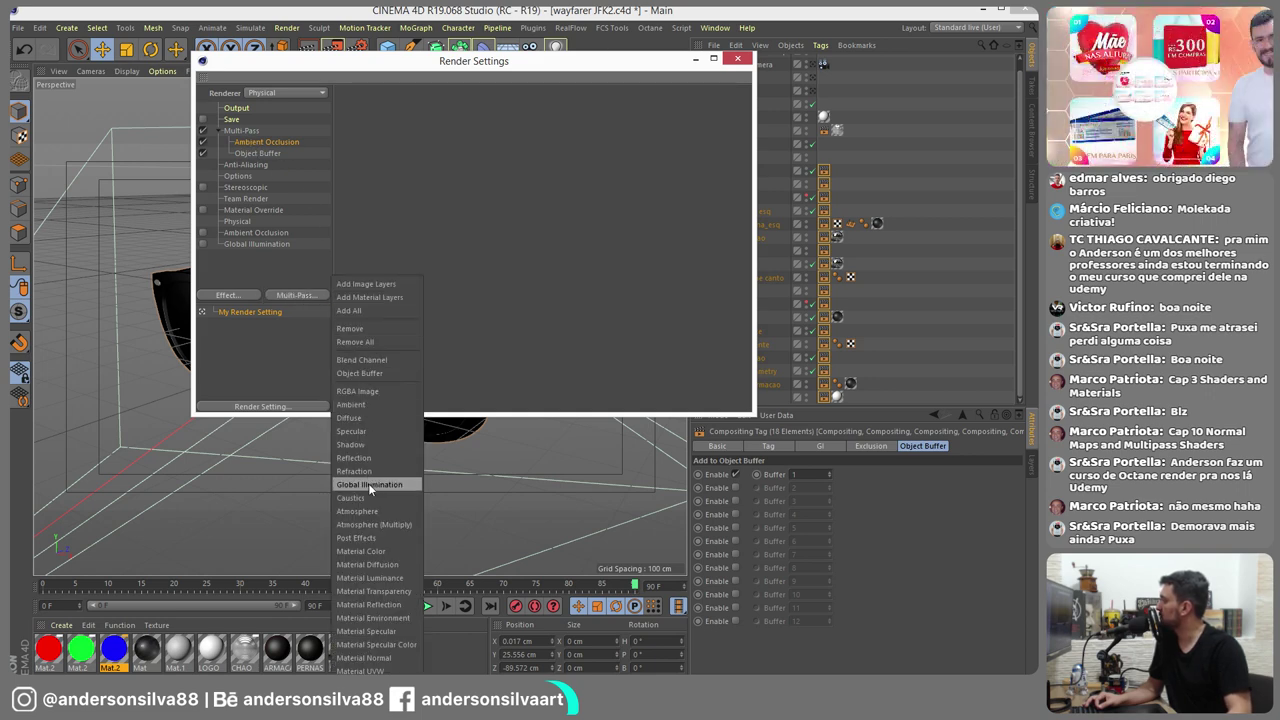
click(410, 197)
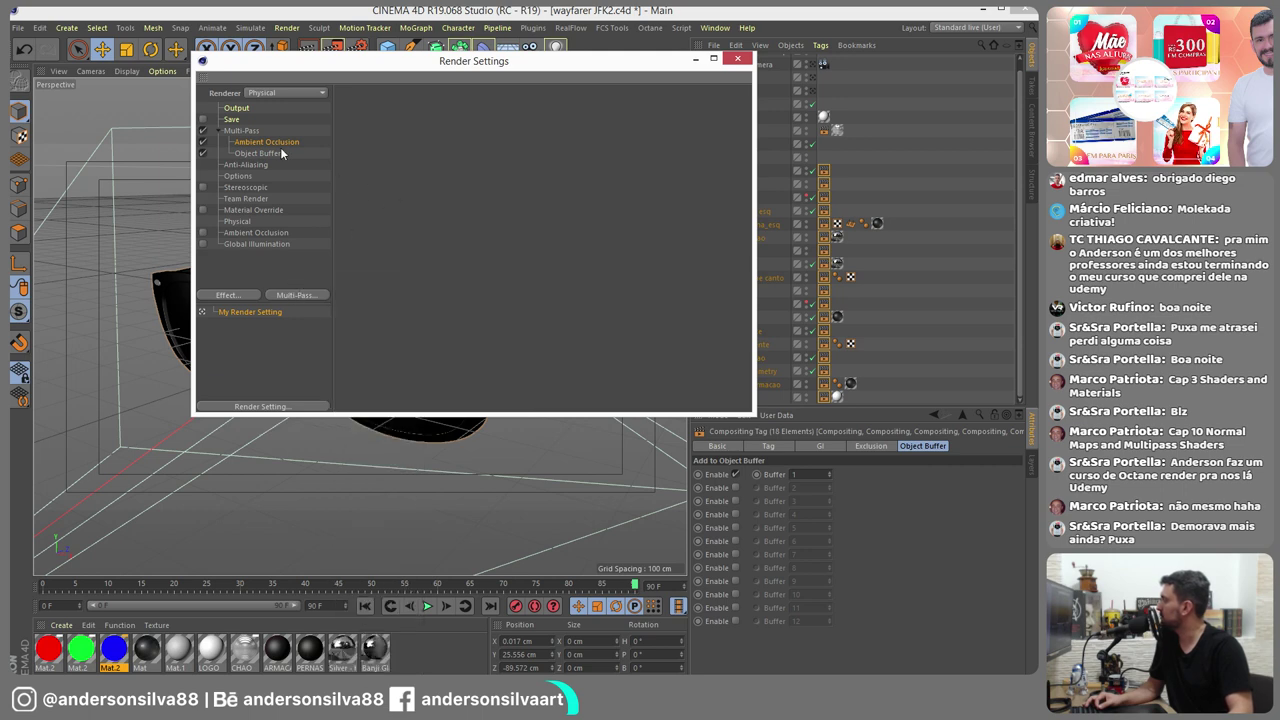
Turn off Save for render output and start a new render to the Picture Viewer
click(229, 120)
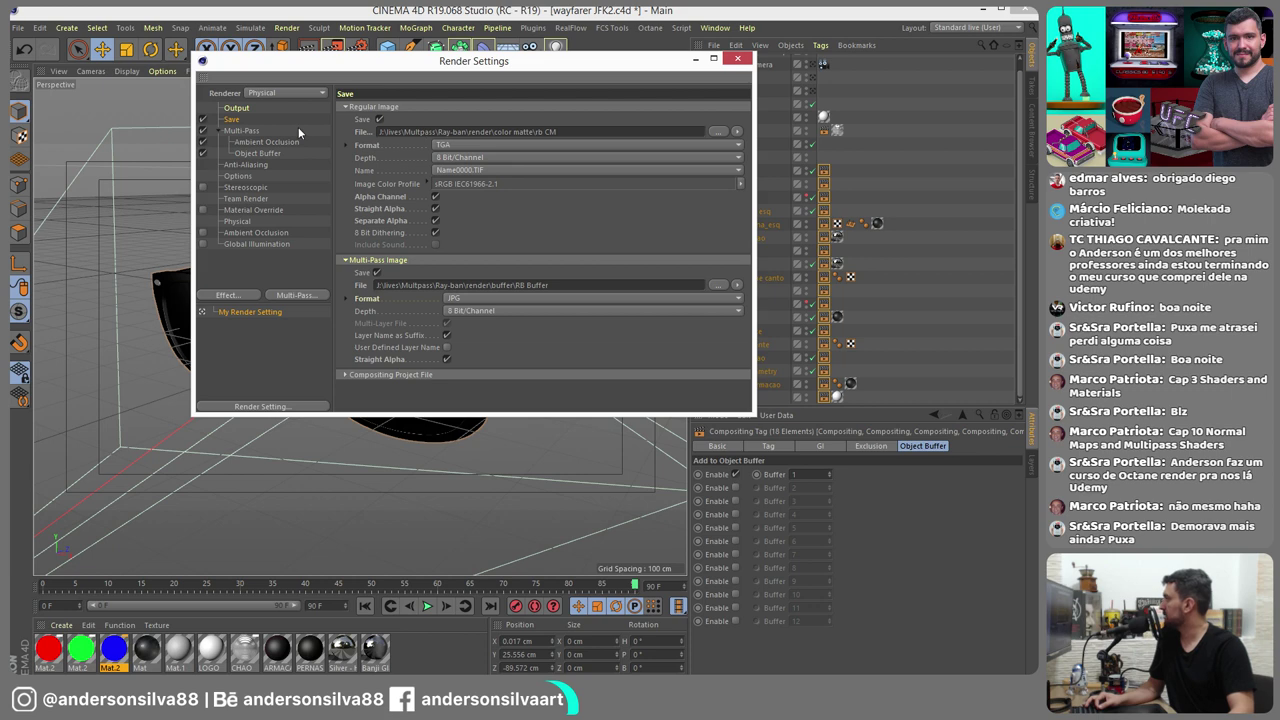
click(202, 120)
click(744, 59)
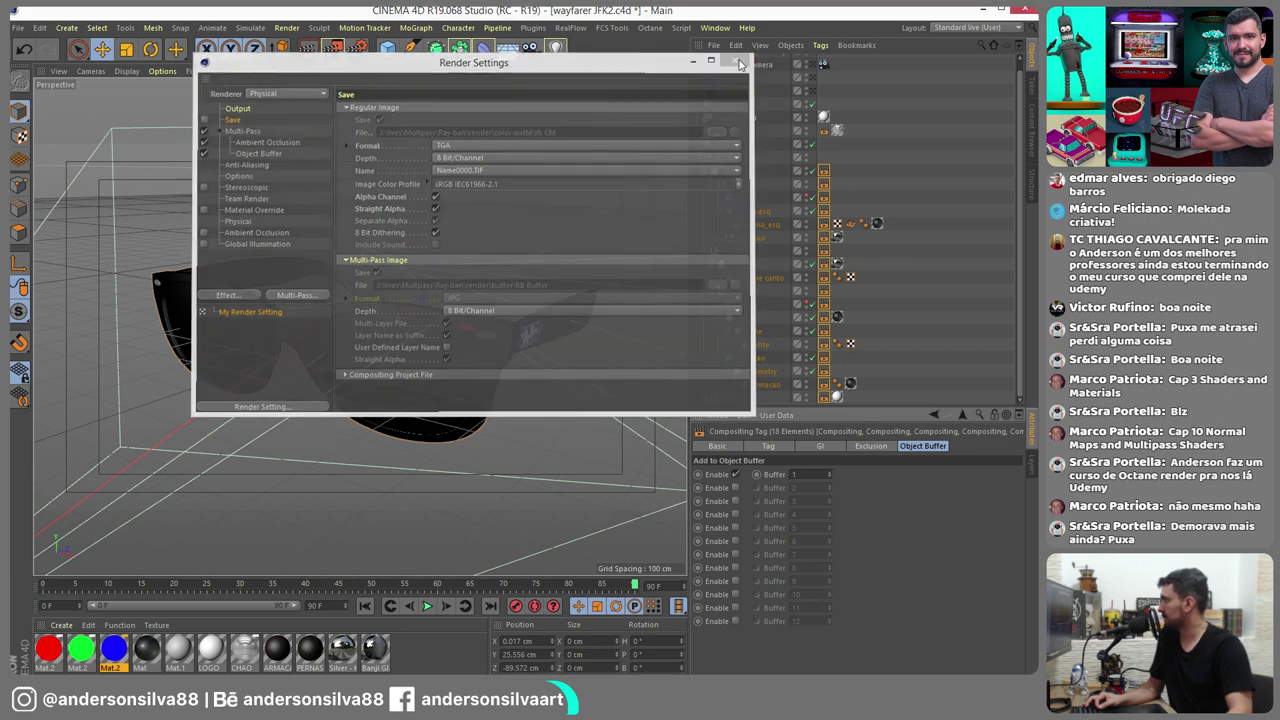
click(334, 54)
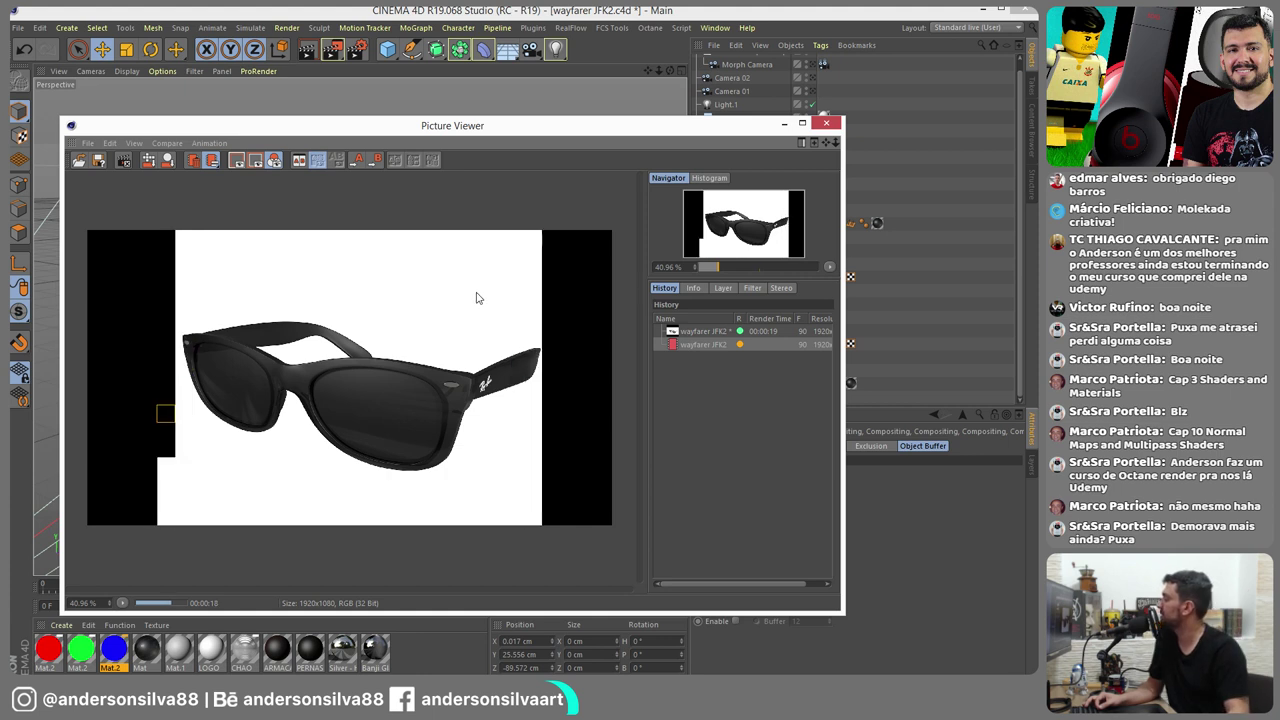
Show the render's Multi-Pass layers, selecting Ambient Occlusion, Background and Alpha
click(721, 289)
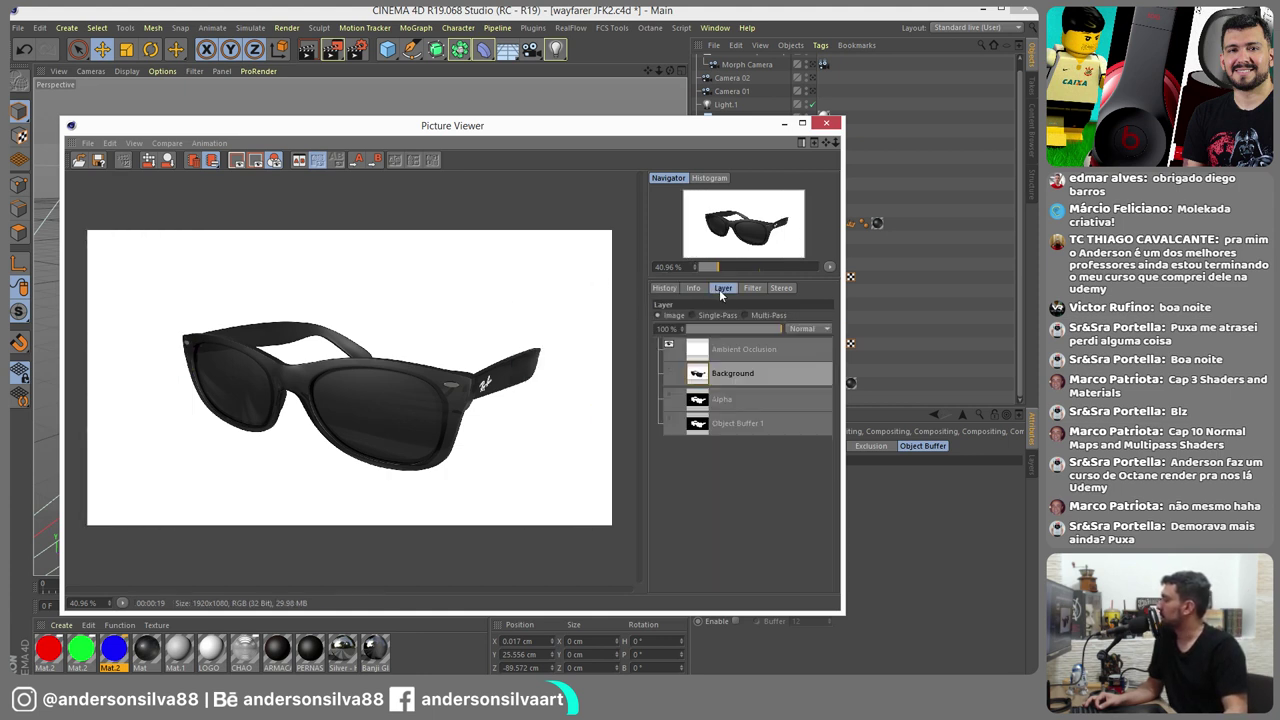
click(777, 314)
click(738, 348)
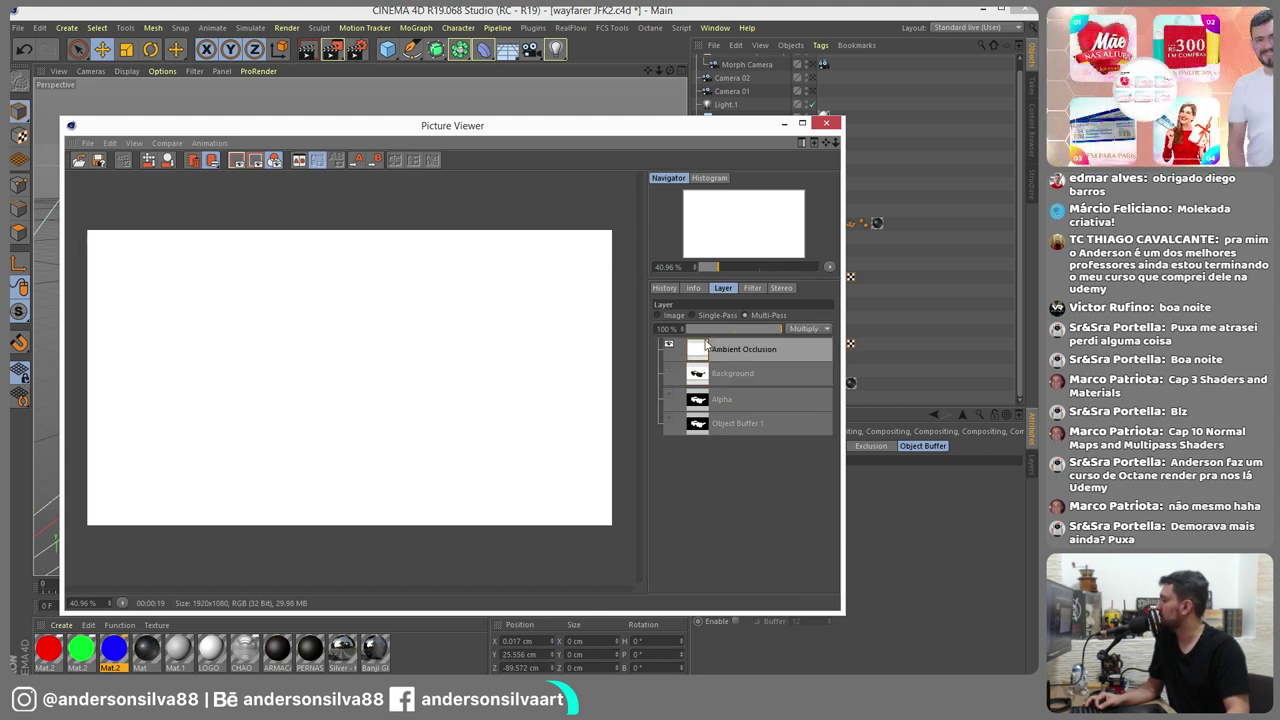
click(727, 373)
click(663, 346)
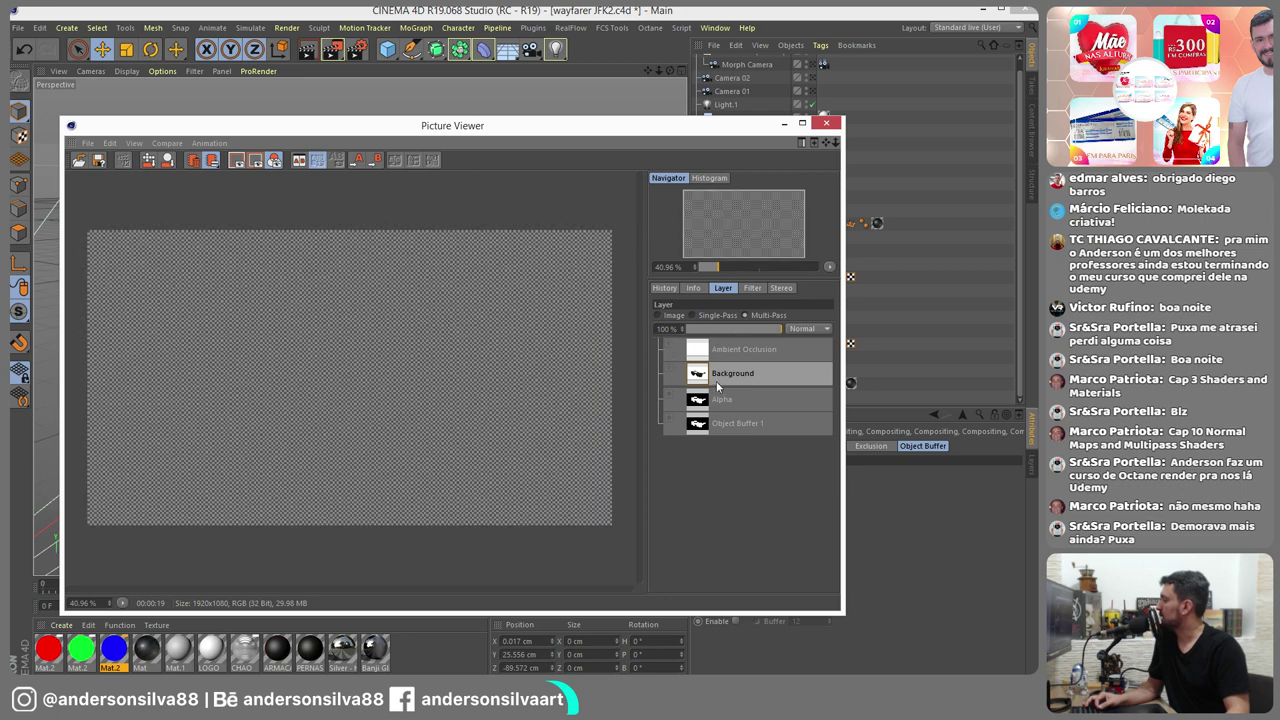
click(718, 398)
View Ambient Occlusion, Background, Alpha and the Object Buffer 1 matte singly, then close the viewer
click(713, 317)
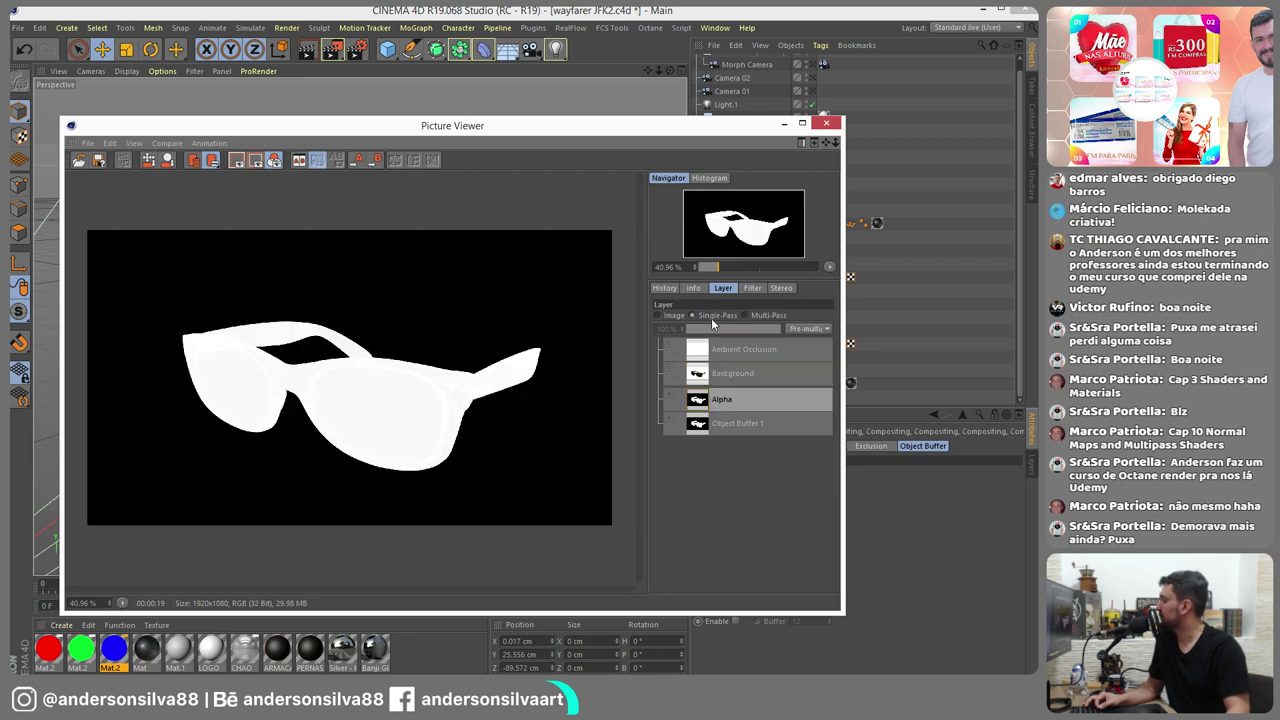
click(714, 352)
click(718, 376)
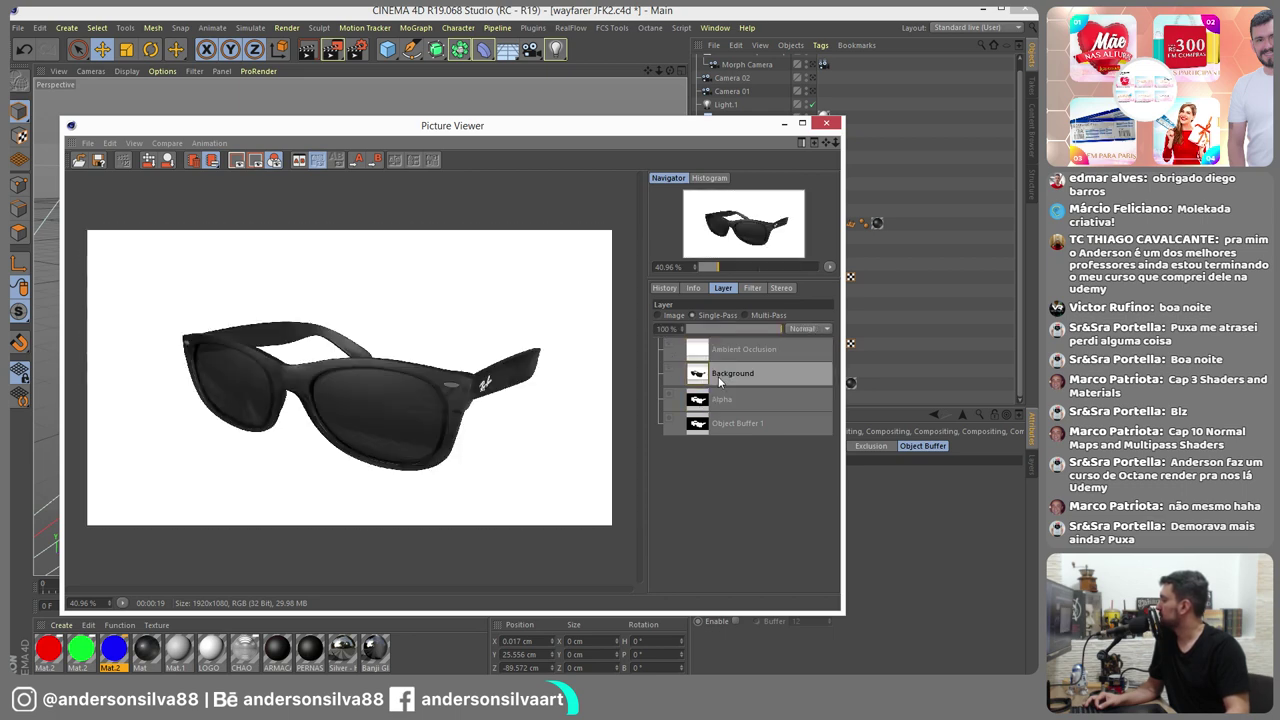
click(726, 398)
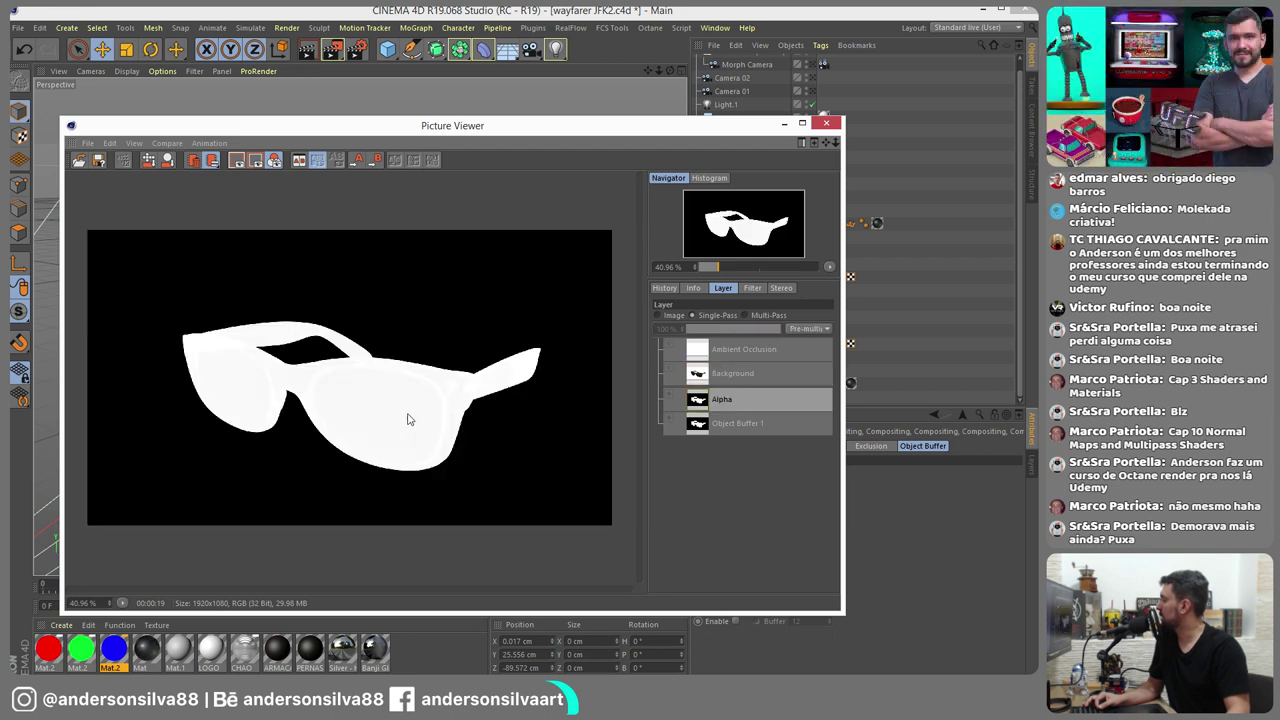
click(735, 424)
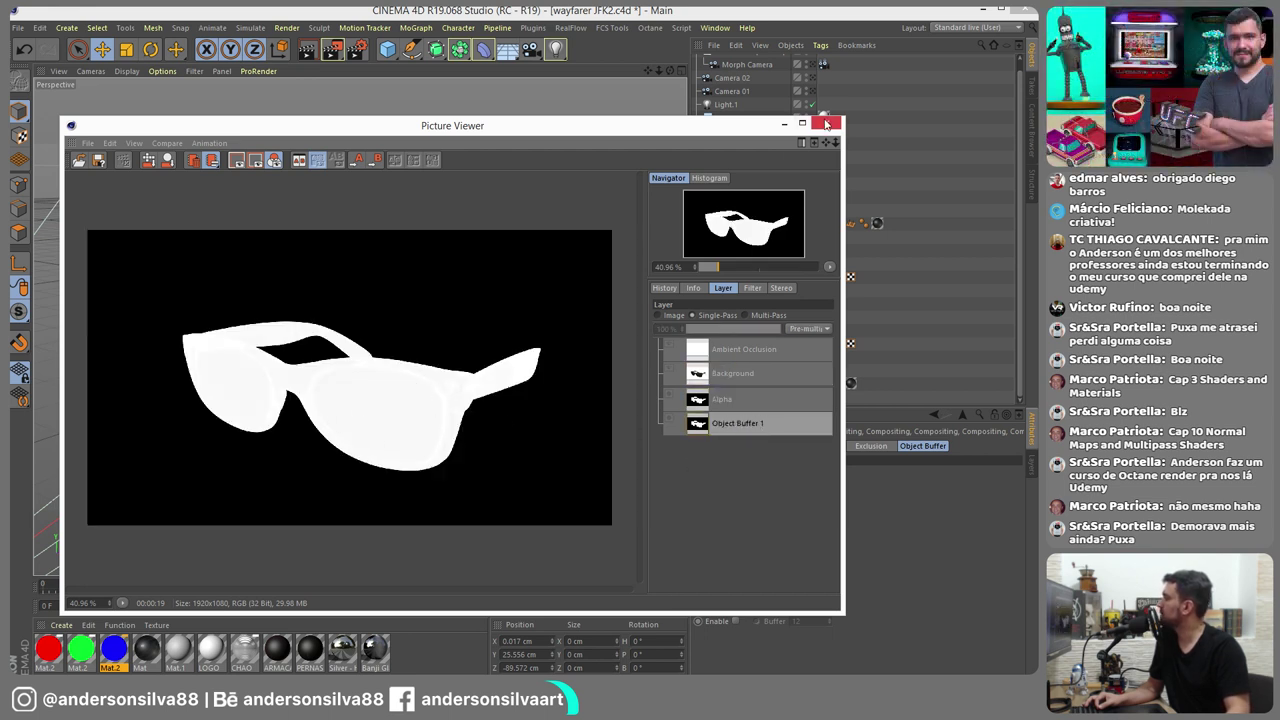
click(826, 123)
Enable Ambient Occlusion in Render Settings and render the sunglasses to the Picture Viewer
click(357, 49)
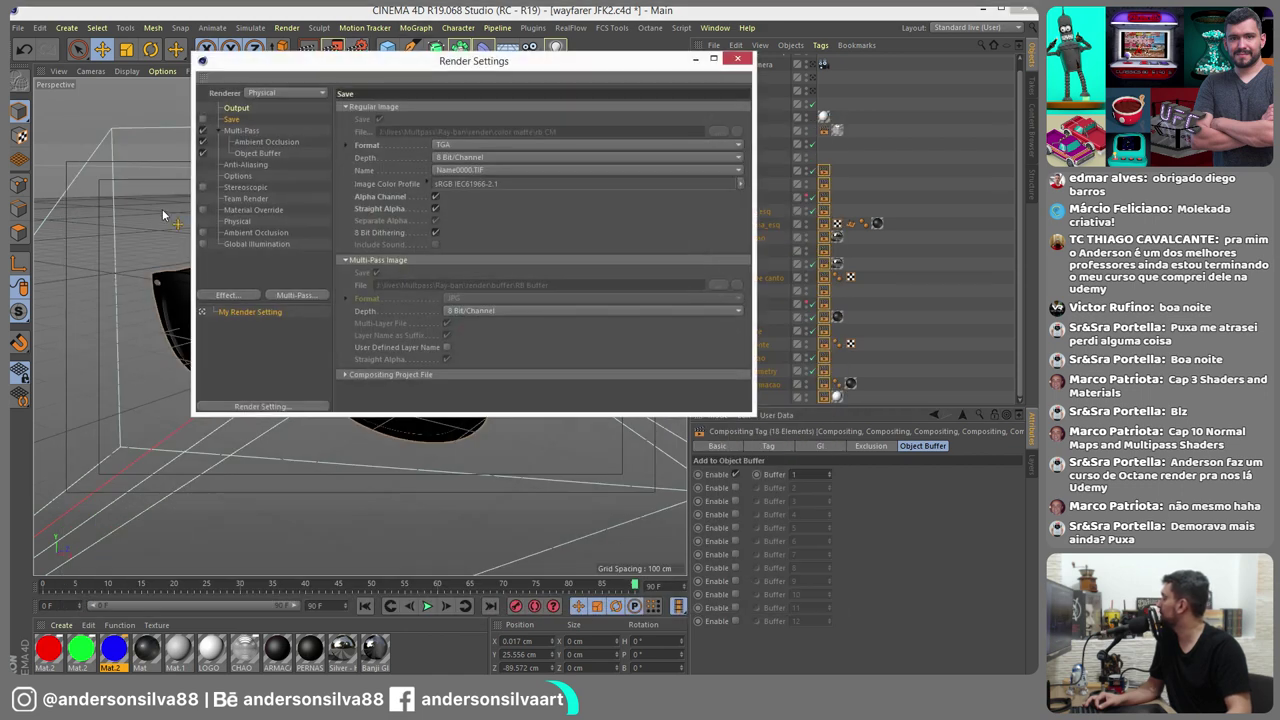
click(203, 233)
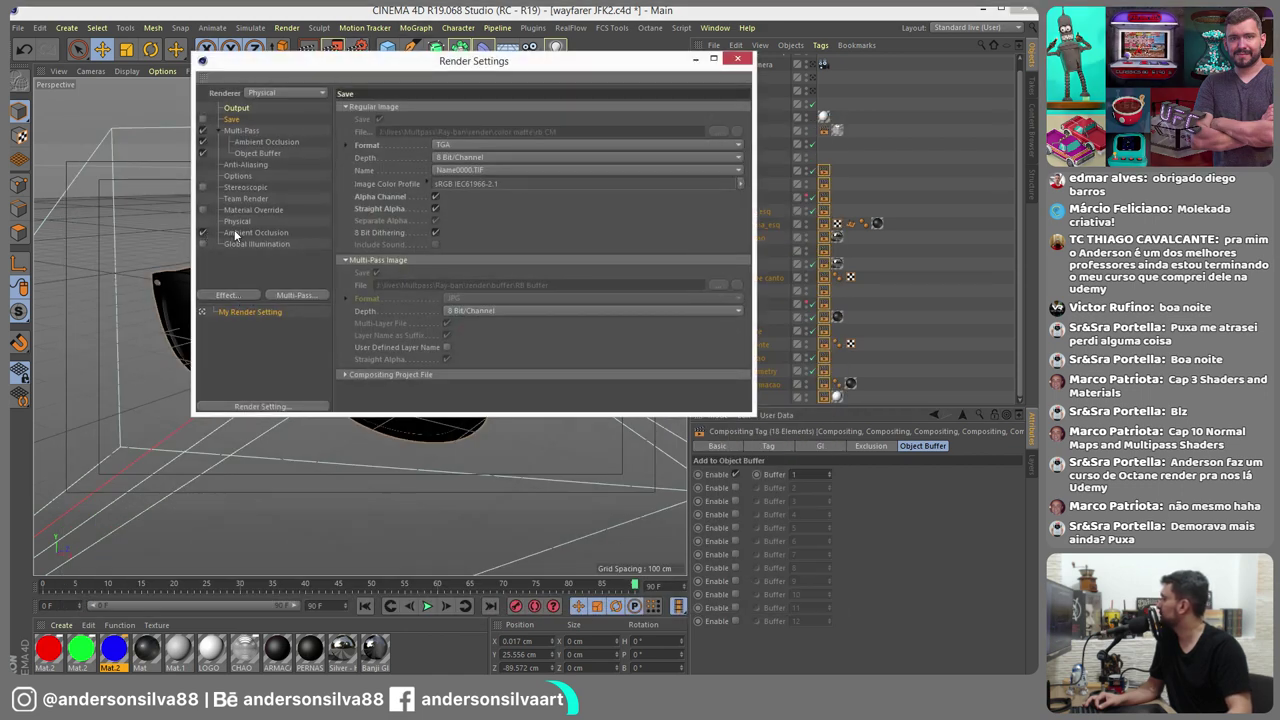
click(228, 295)
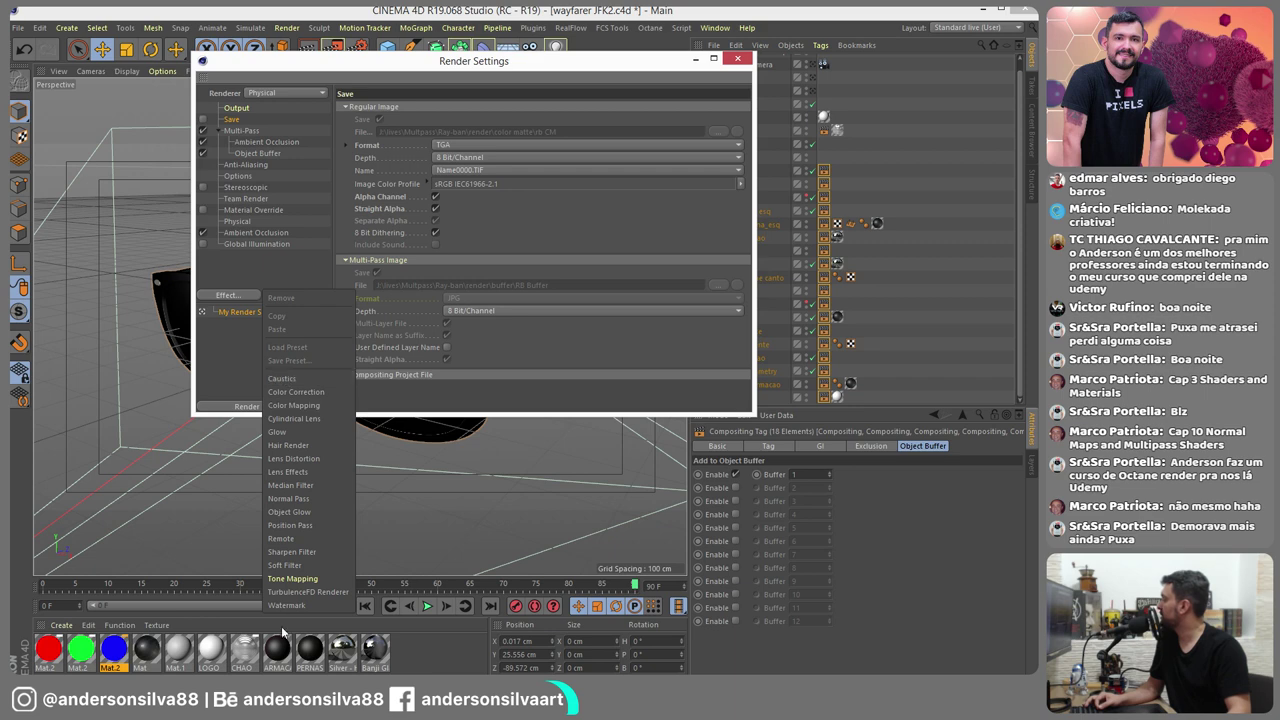
click(335, 48)
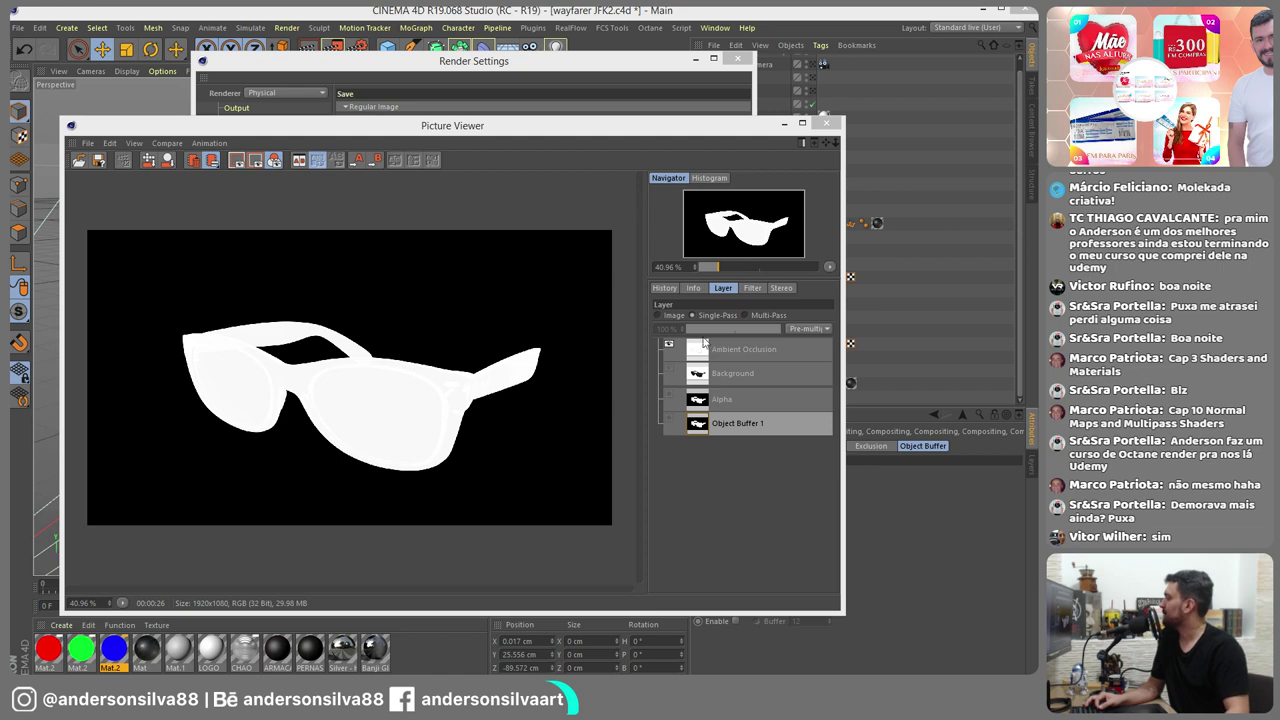
Check the Ambient Occlusion pass and the full composite image without saving, then close the viewer
click(730, 352)
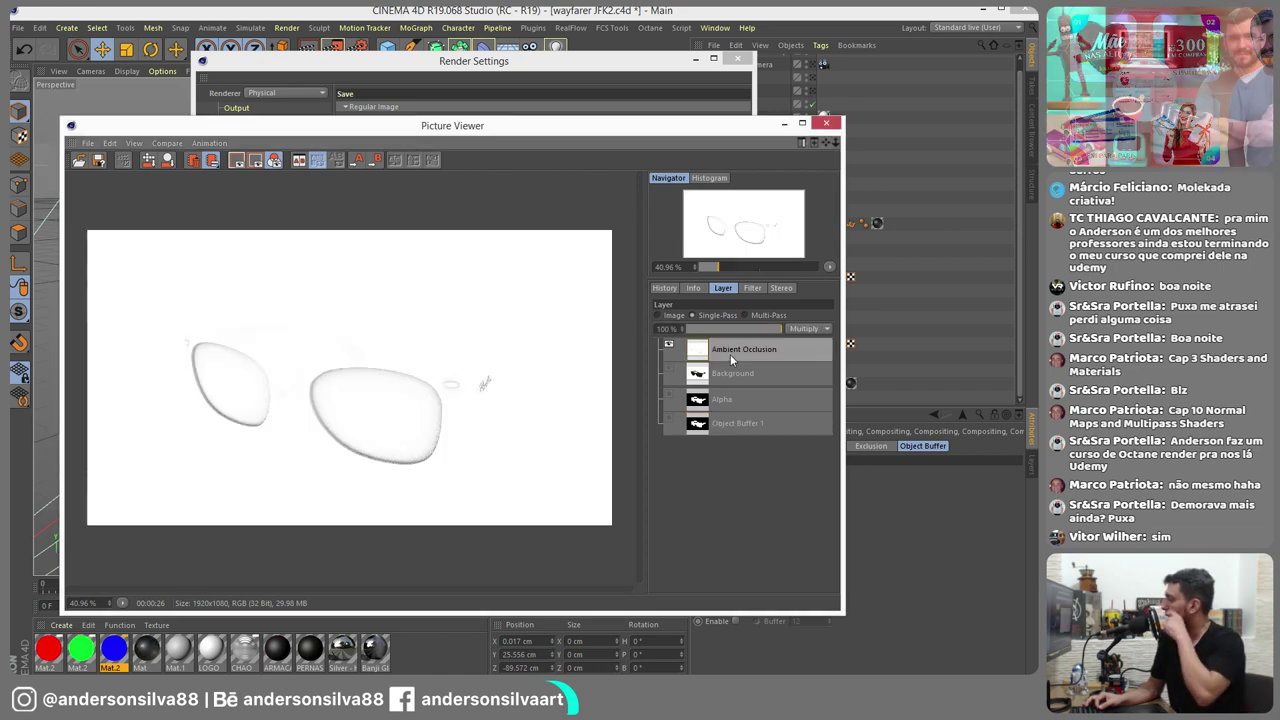
click(88, 144)
click(78, 157)
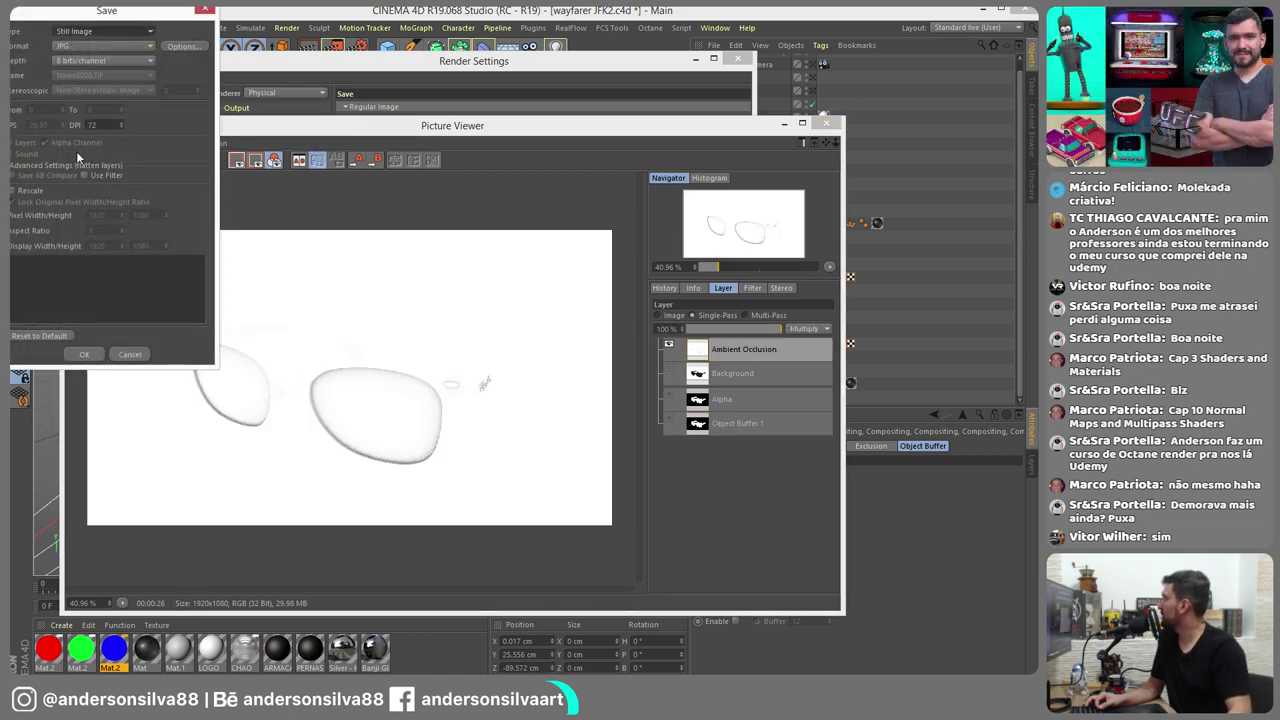
click(128, 356)
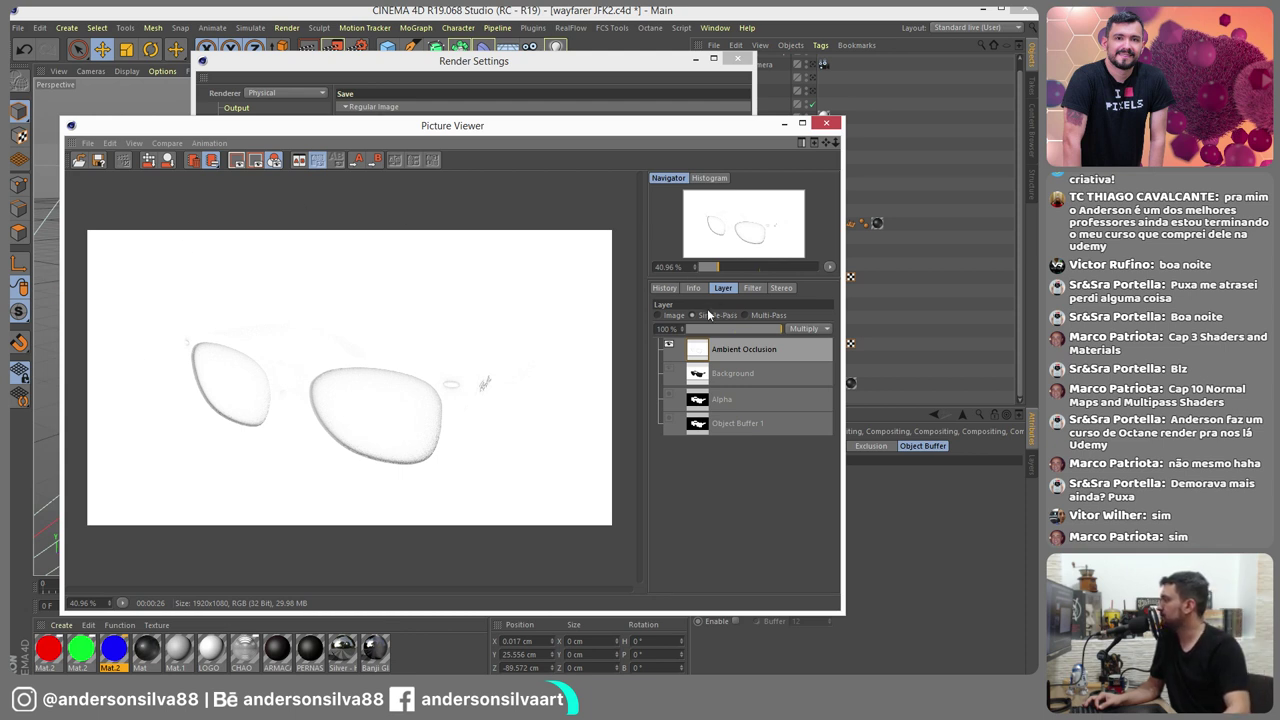
click(675, 316)
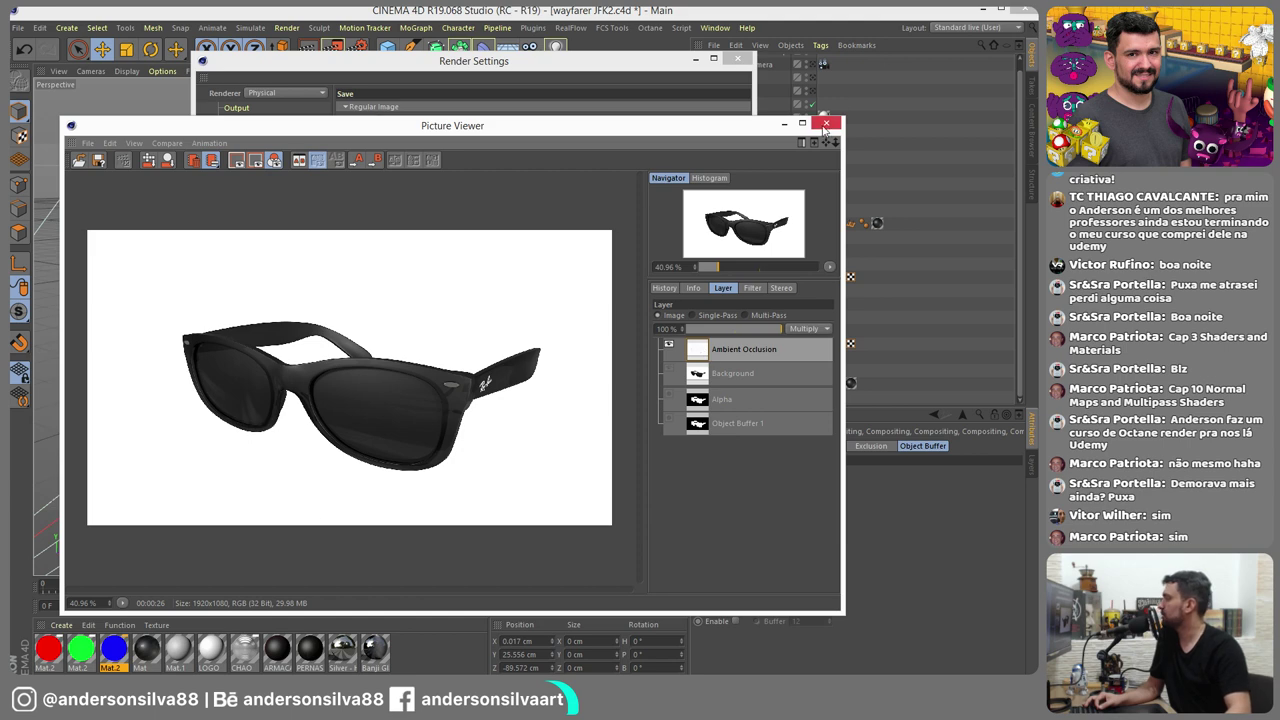
click(824, 124)
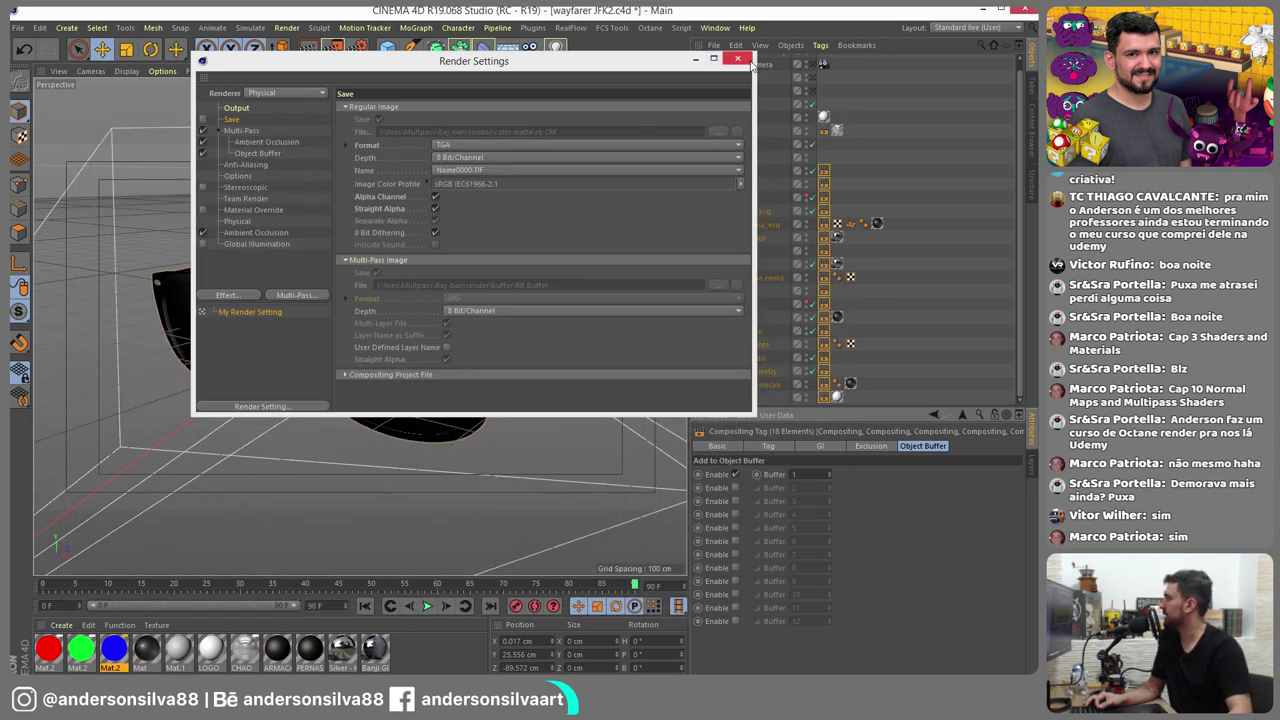
Apply red Mat to the lenses, green to the frame and arms, and blue Mat.2 to LOGOS
click(738, 59)
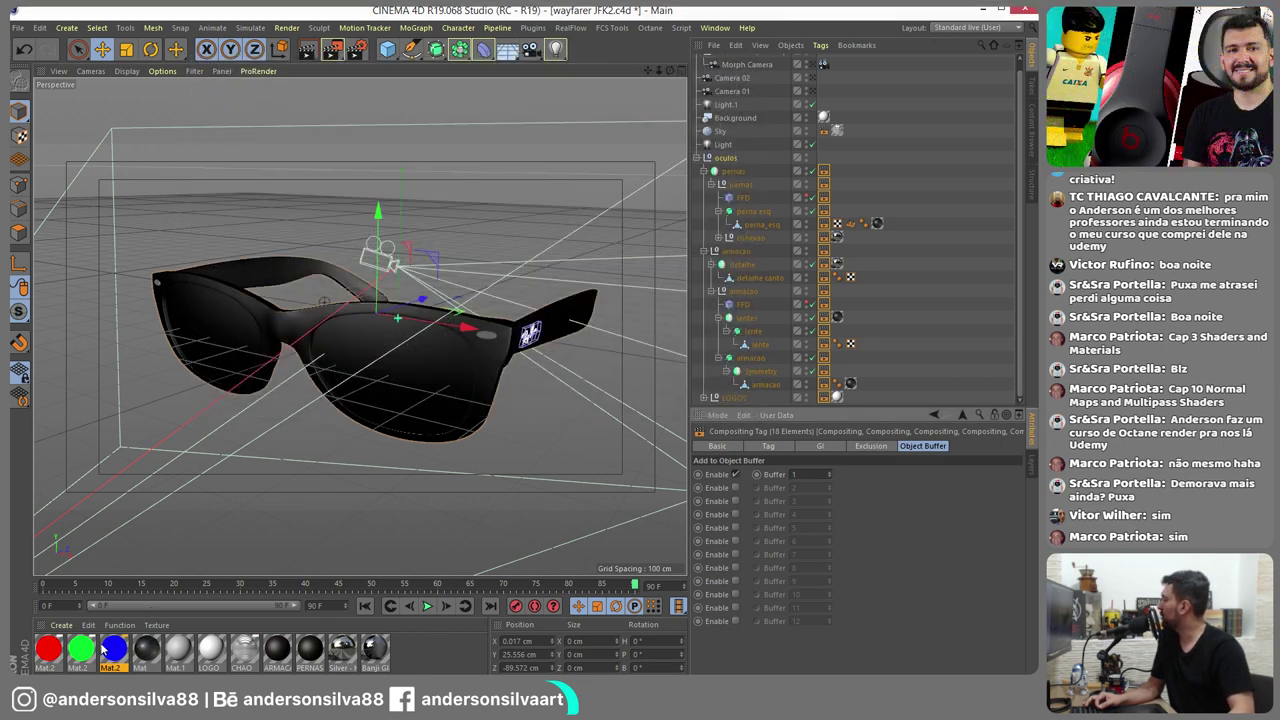
drag(48, 650, 838, 317)
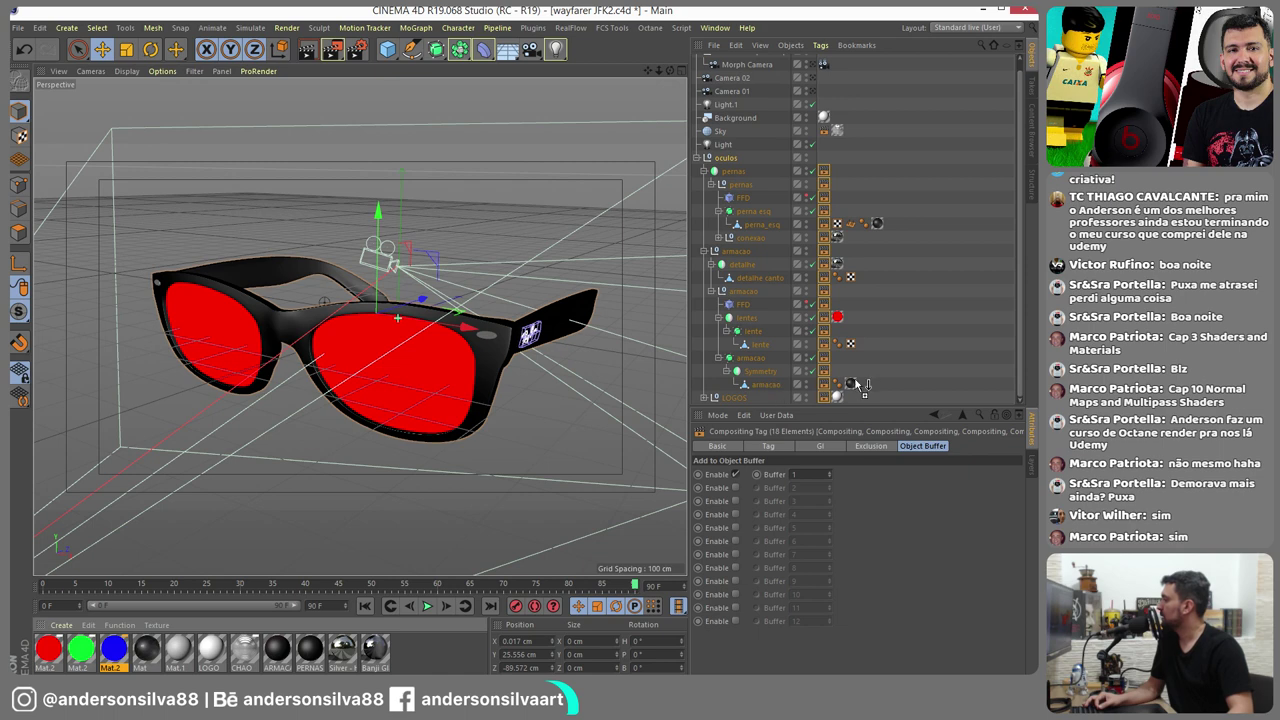
drag(856, 384, 853, 388)
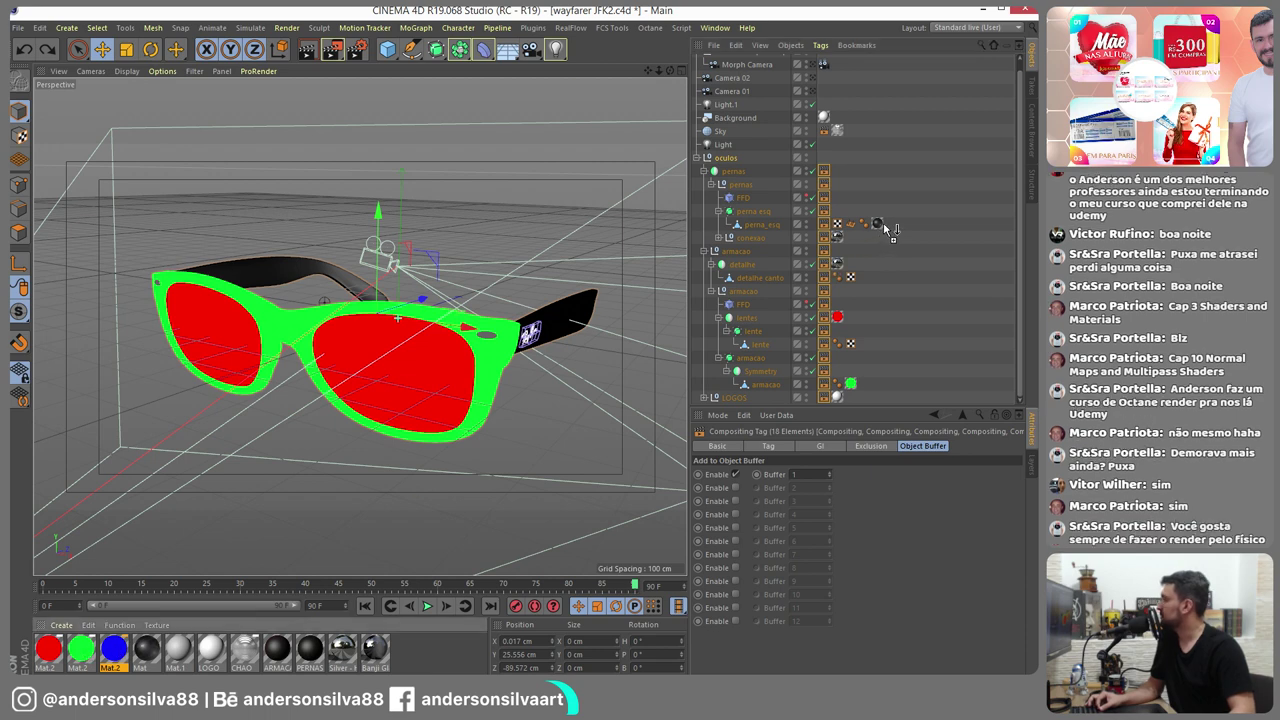
drag(880, 230, 878, 228)
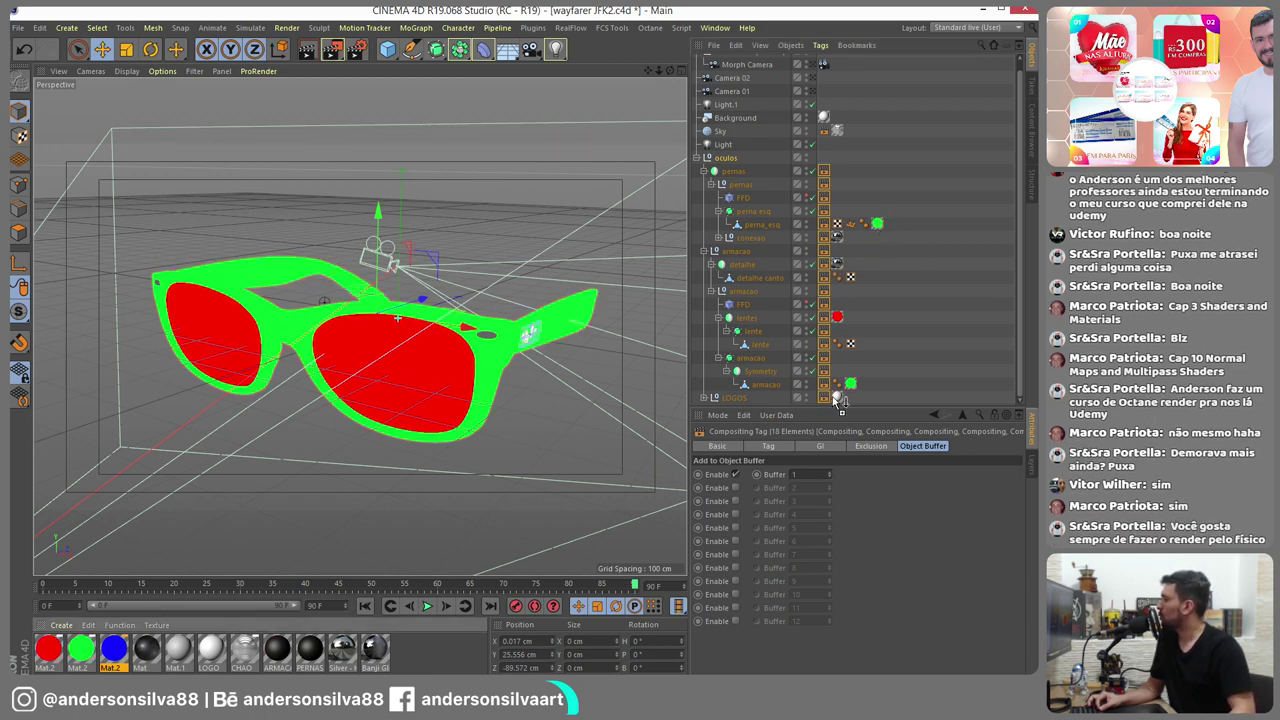
drag(842, 400, 838, 398)
Make the hinge connector and detail piece blue with Mat.2
alt+drag(567, 300, 590, 285)
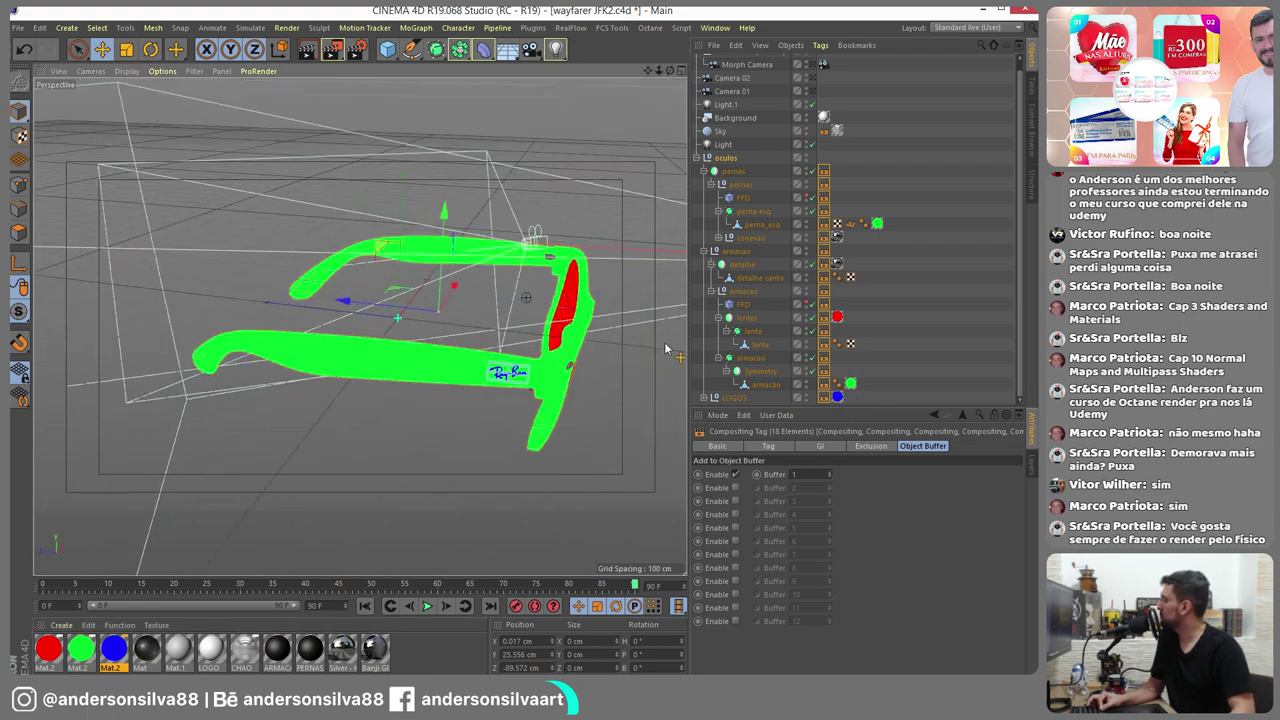
scroll(590, 285, up, 5)
scroll(586, 300, up, 3)
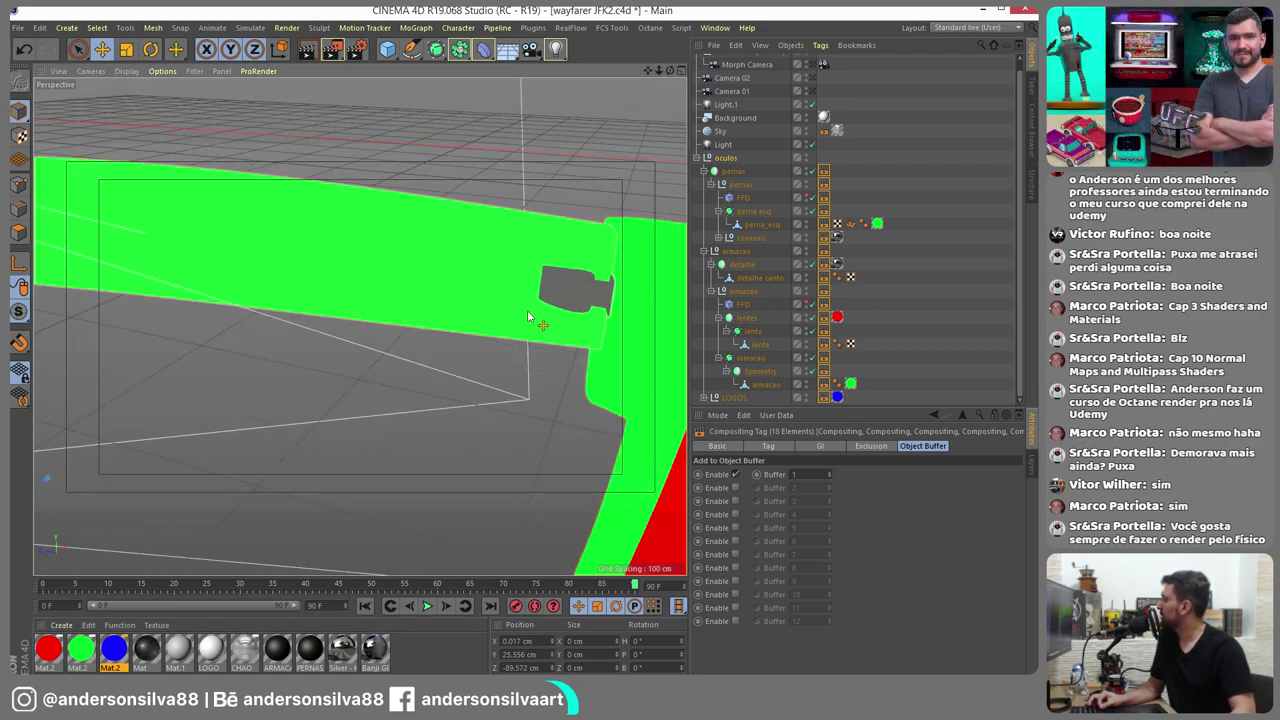
drag(115, 643, 632, 395)
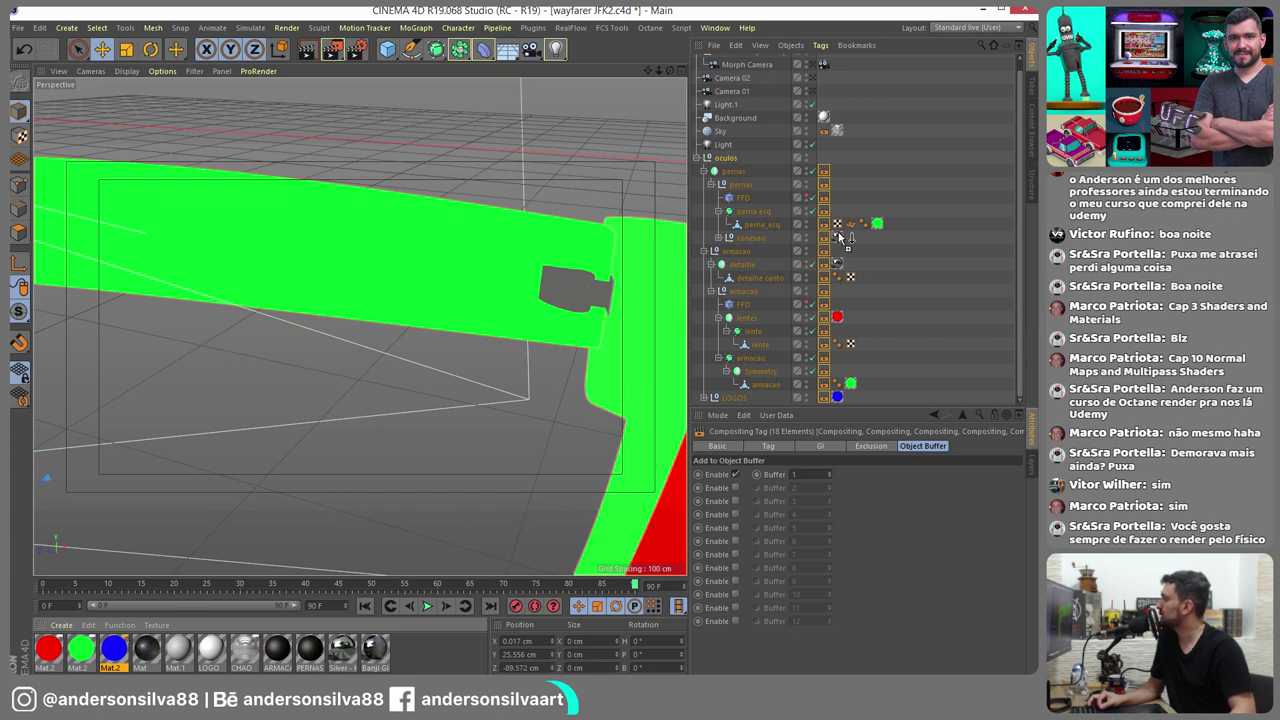
drag(840, 236, 837, 238)
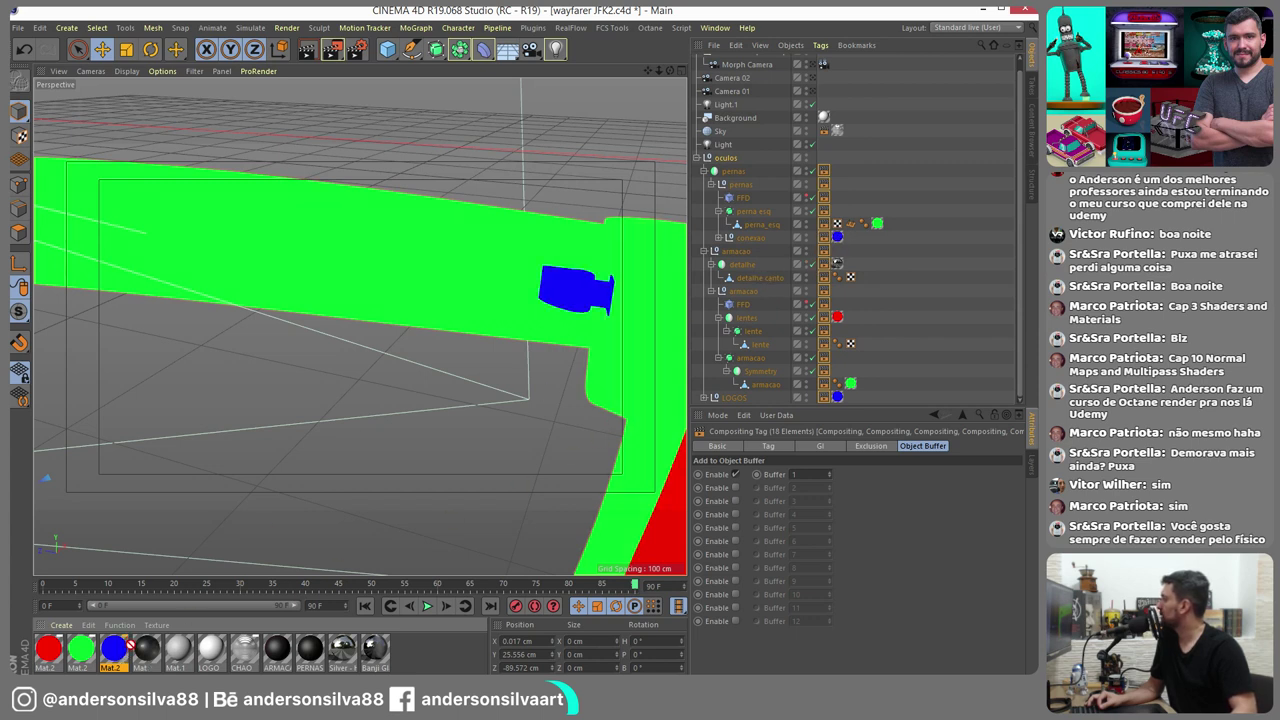
drag(128, 647, 838, 264)
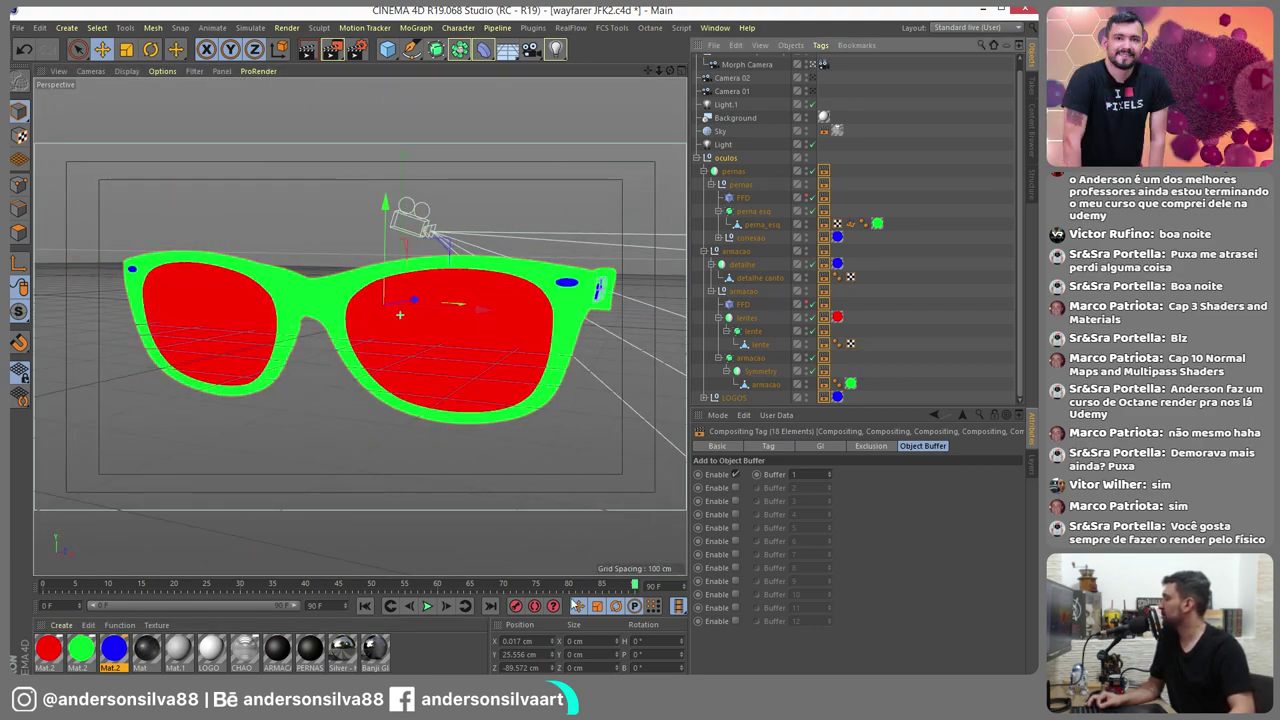
Play the camera animation from the start, then stop it
click(390, 606)
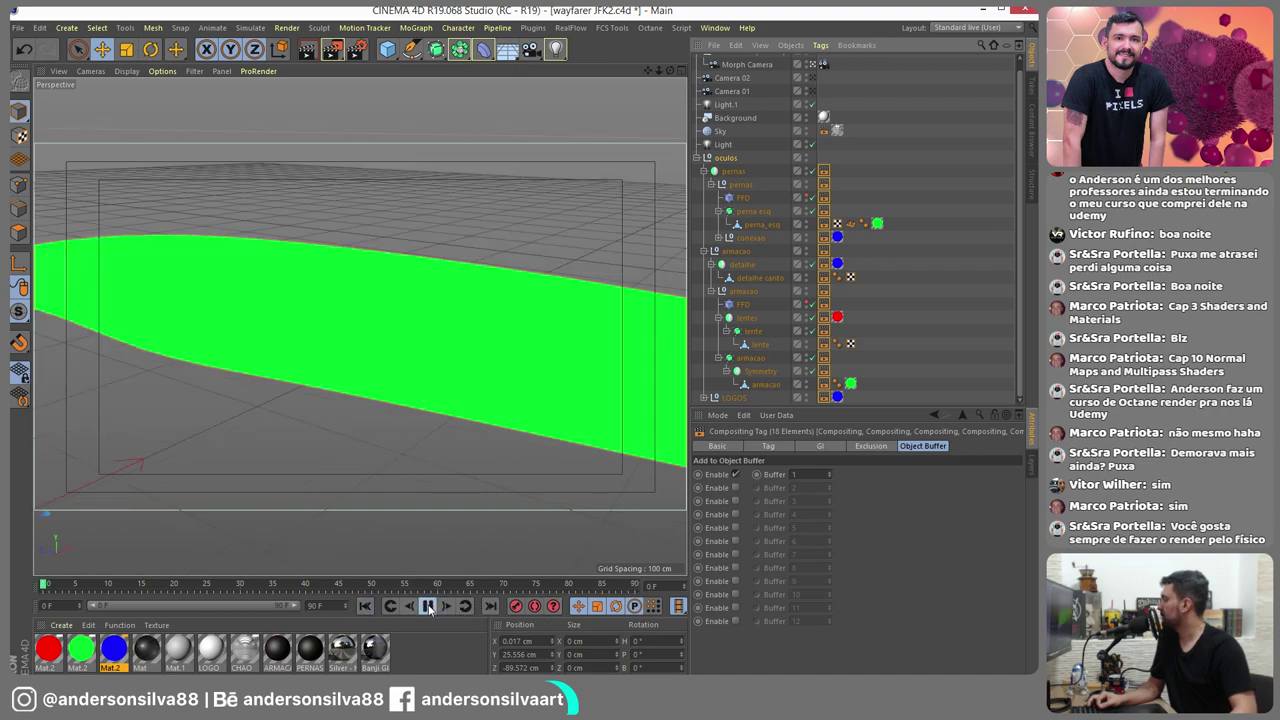
click(427, 606)
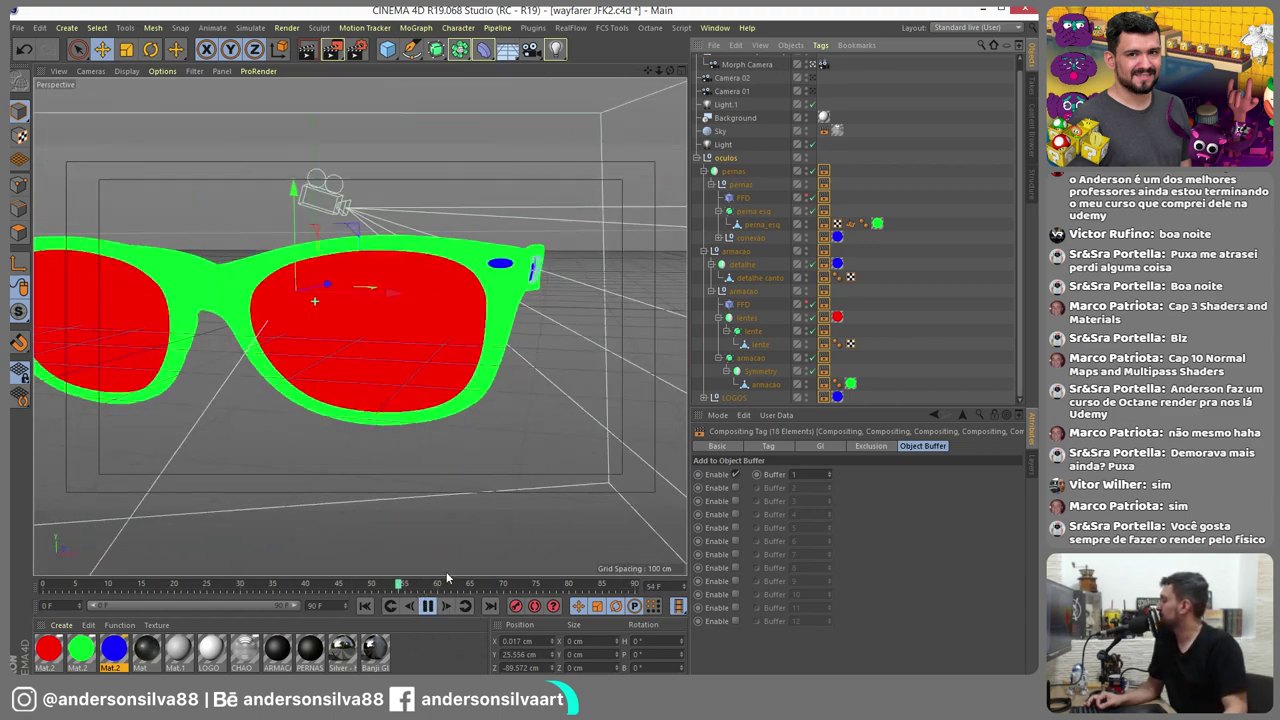
key(F8)
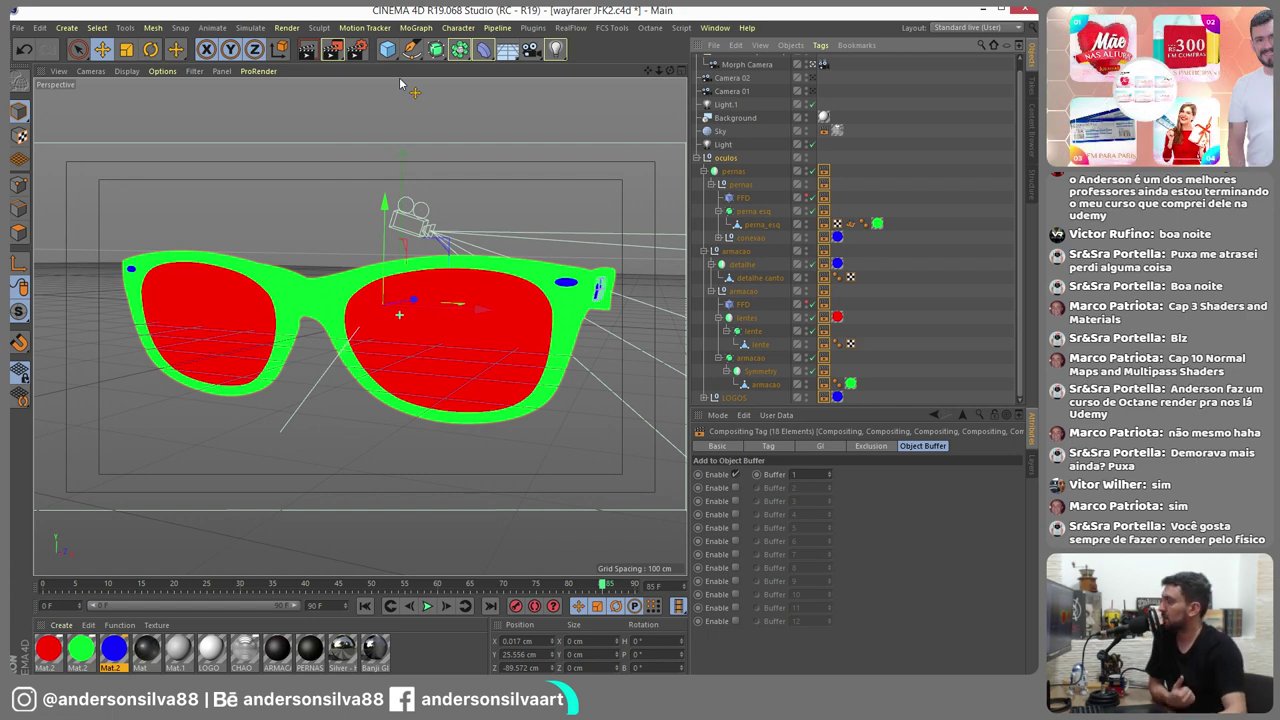
Review the Object Buffer and Ambient Occlusion multi-passes, then render the colour matte
click(358, 50)
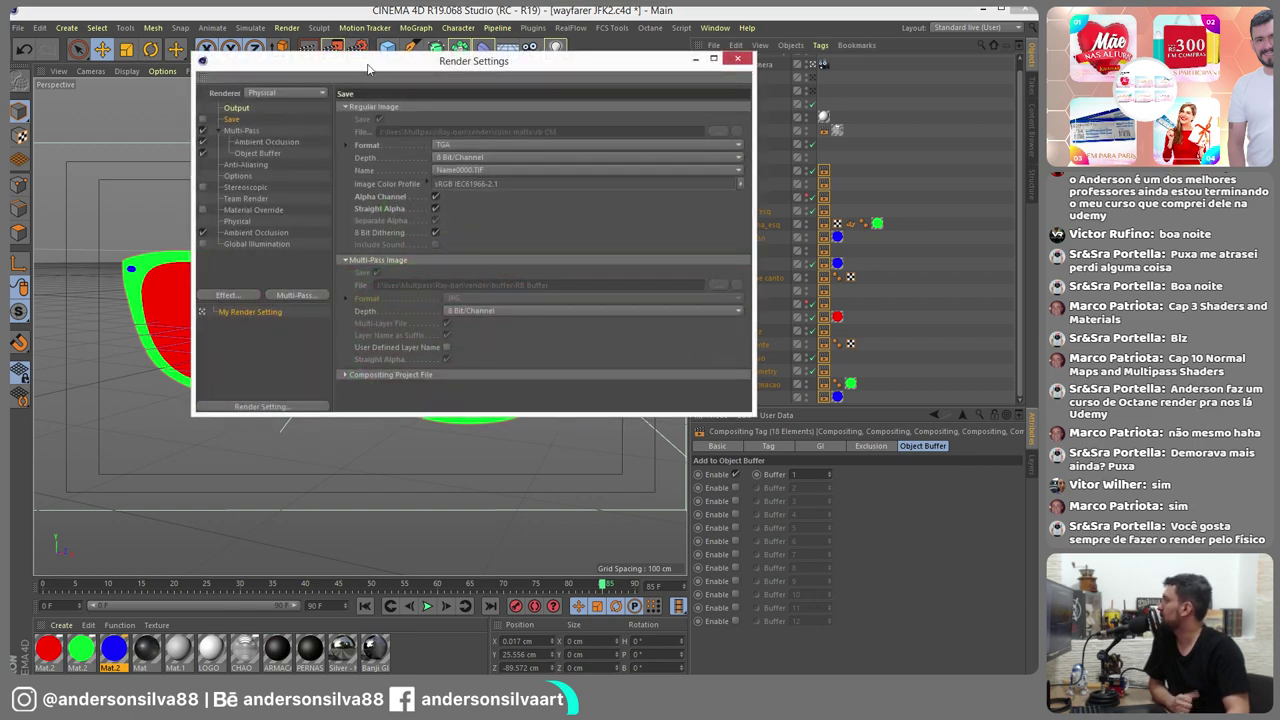
click(240, 132)
click(275, 153)
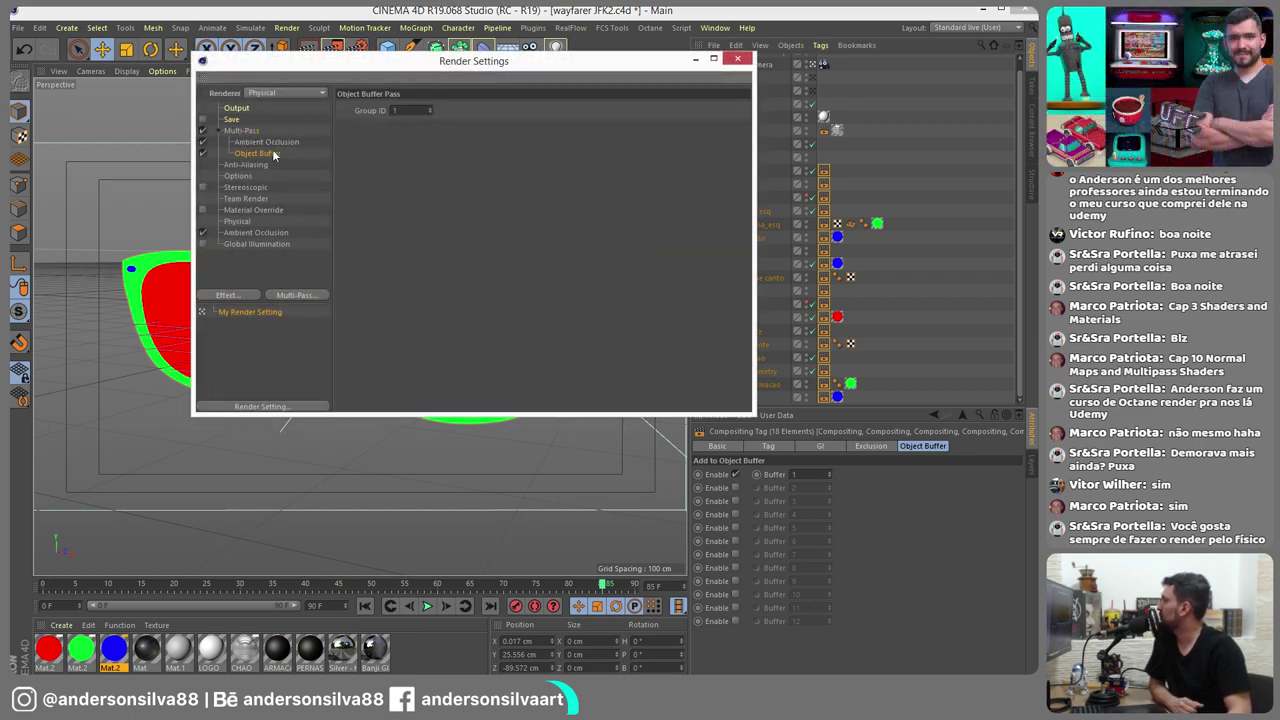
click(272, 142)
click(739, 61)
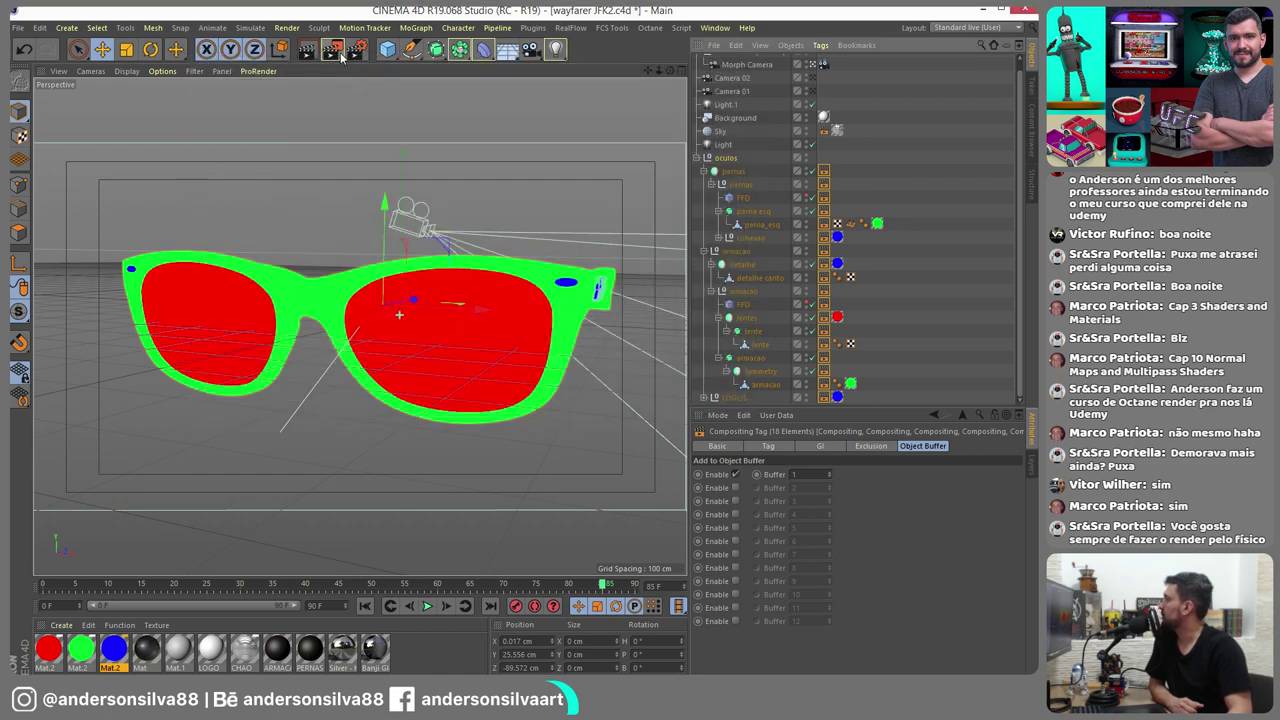
click(340, 55)
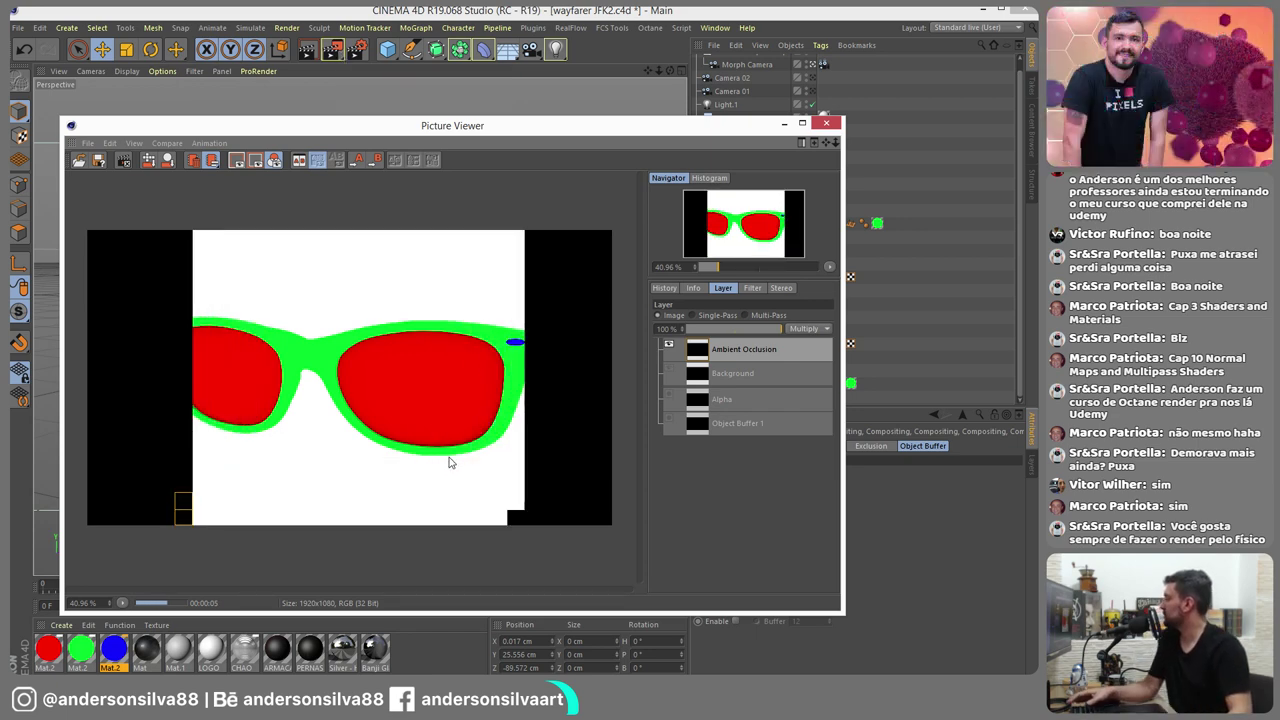
Stop the running render and re-render the red, green and blue colour matte to completion
key(shift+r)
click(880, 420)
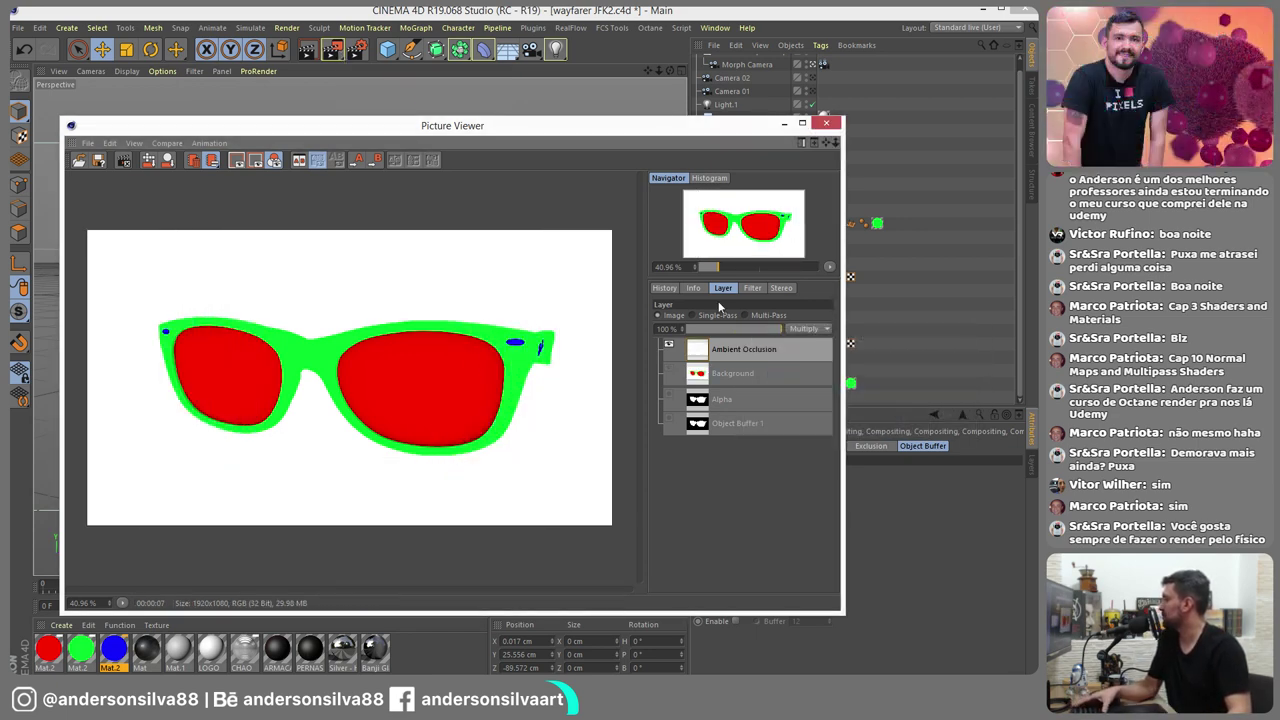
click(355, 48)
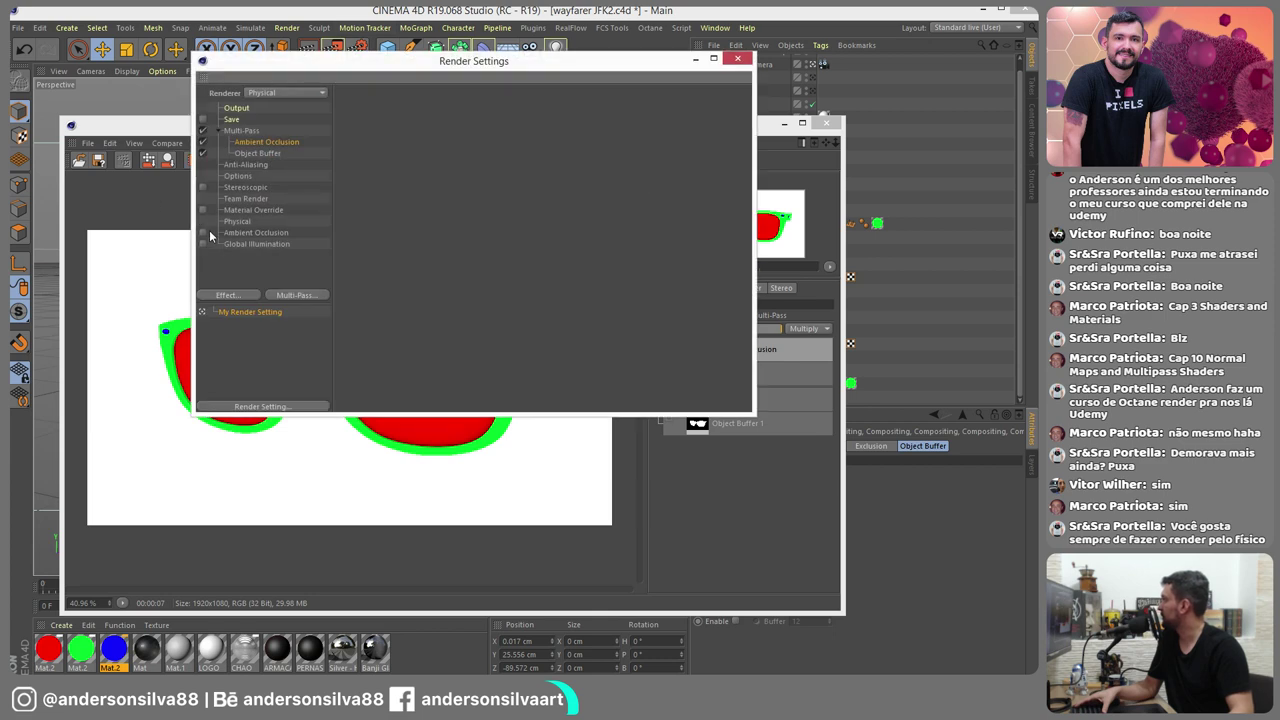
click(737, 59)
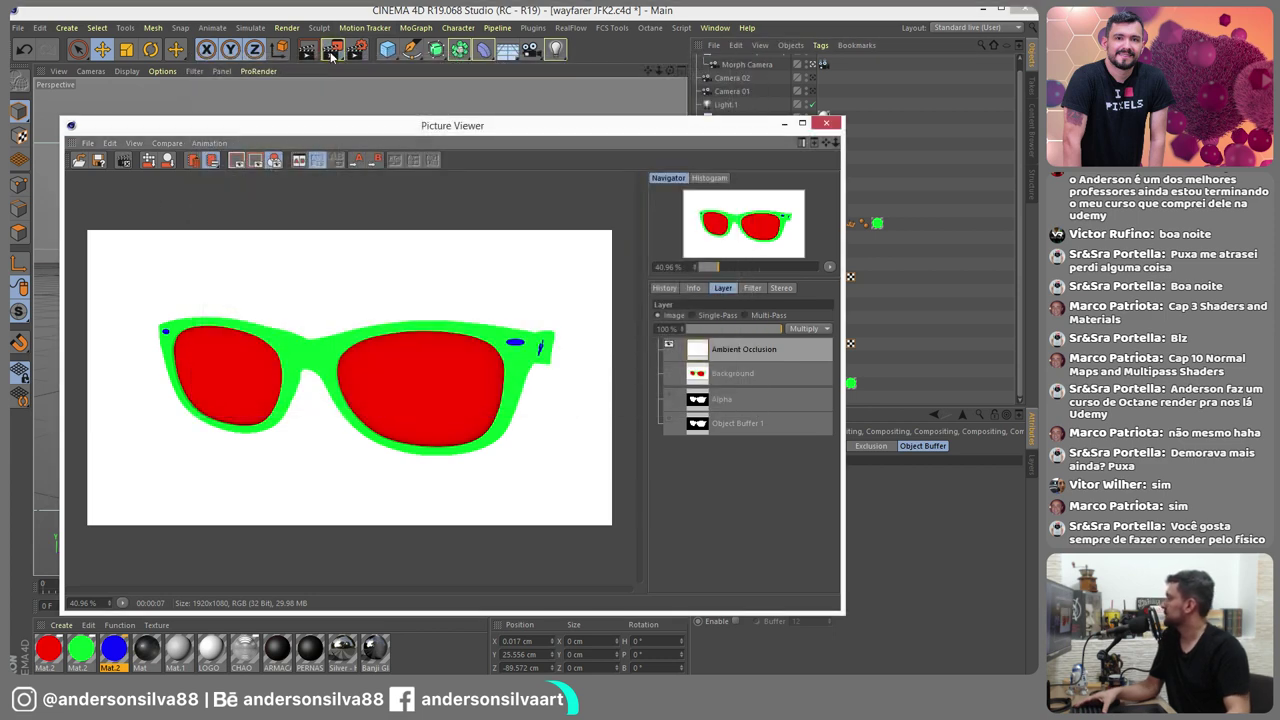
click(331, 57)
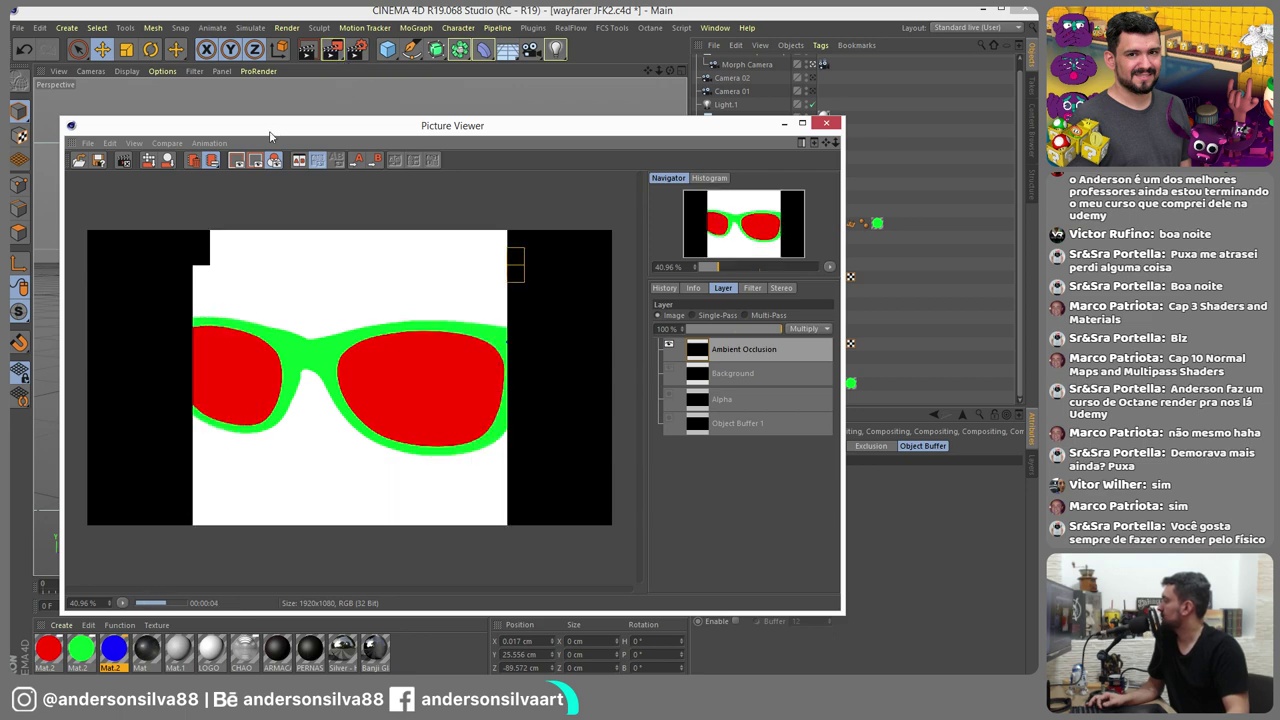
click(88, 143)
Save the colour matte as JPG 'wayfarer JFK2 color matte.jpg' in the Ray-ban folder, then hide the viewer
click(110, 176)
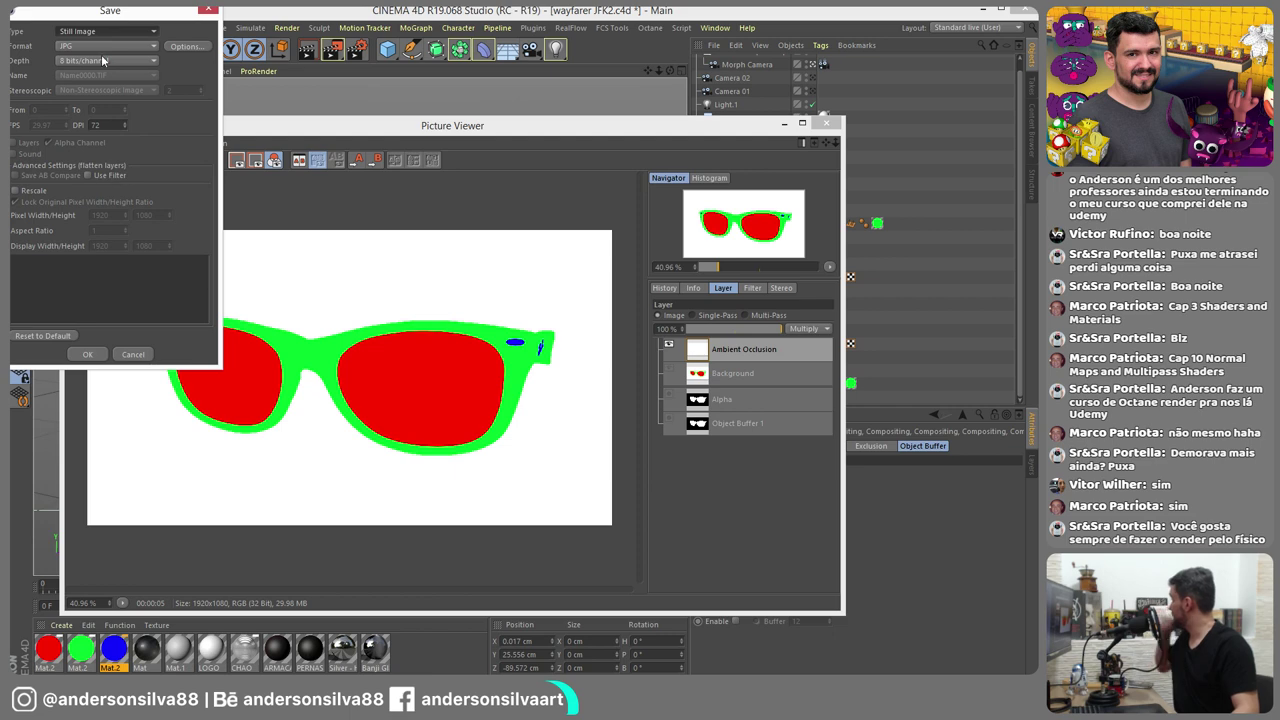
click(87, 355)
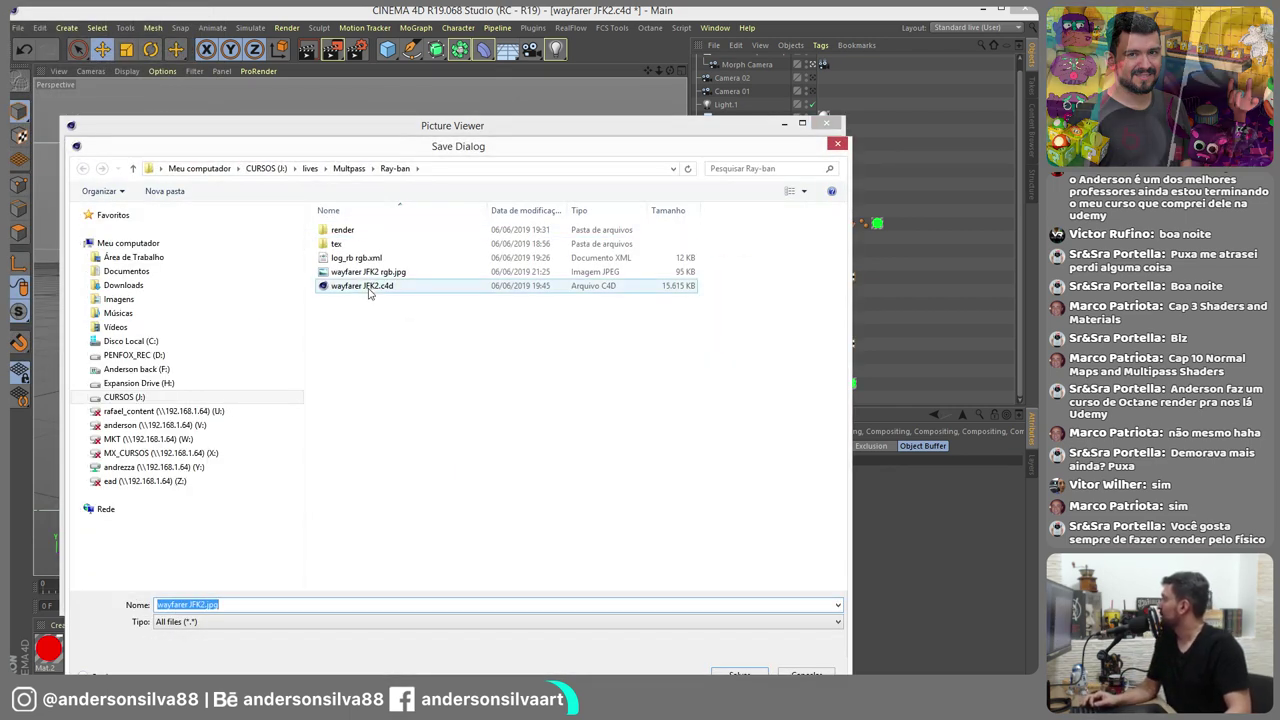
click(381, 275)
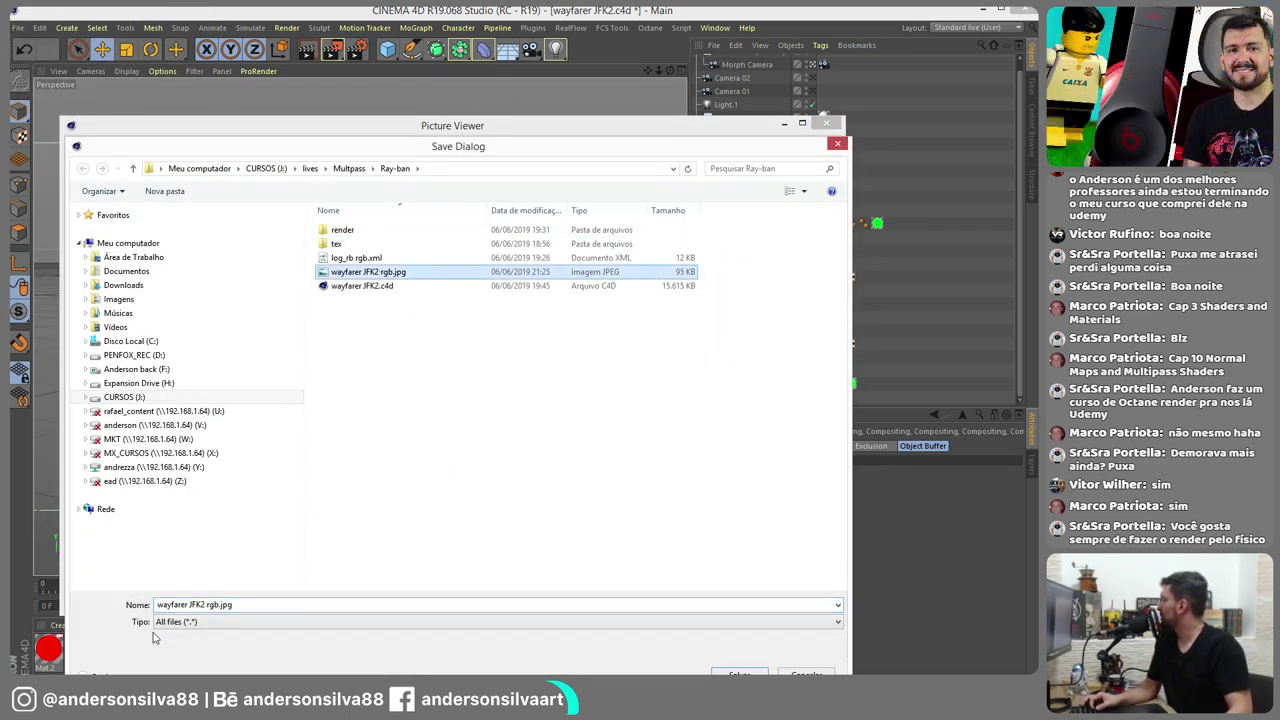
click(224, 605)
double_click(213, 605)
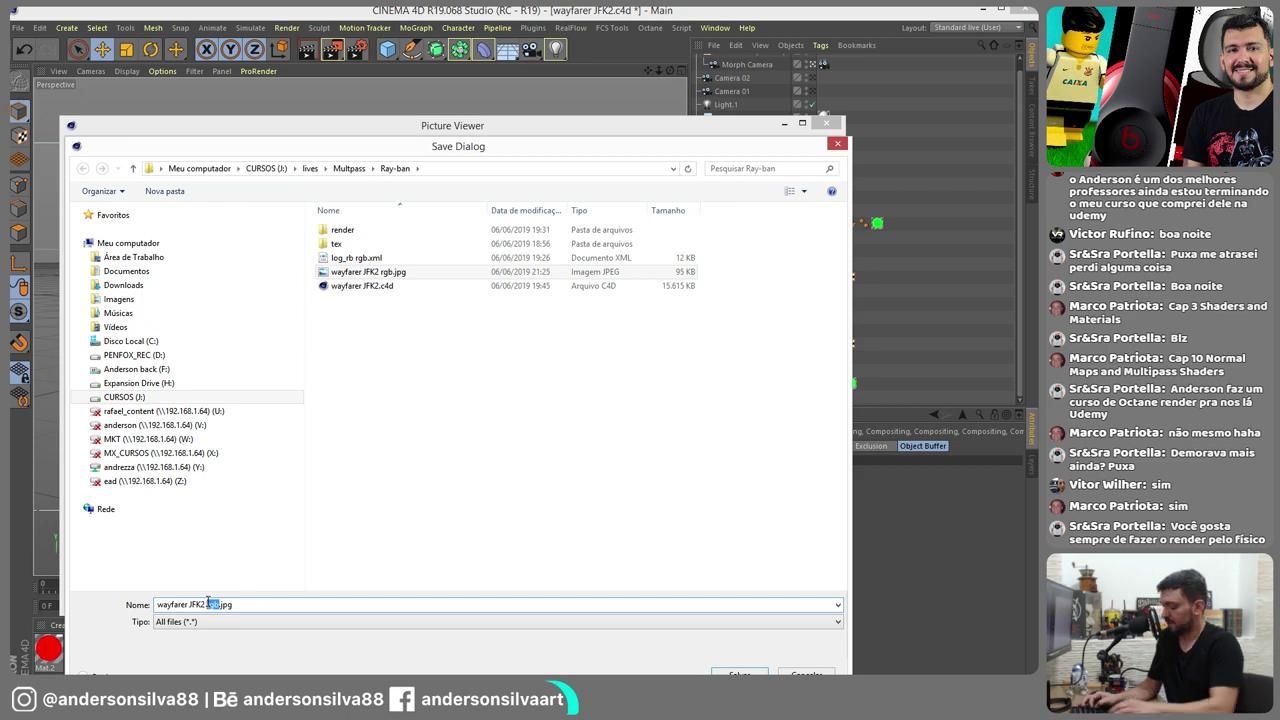
text(color matt)
key(Return)
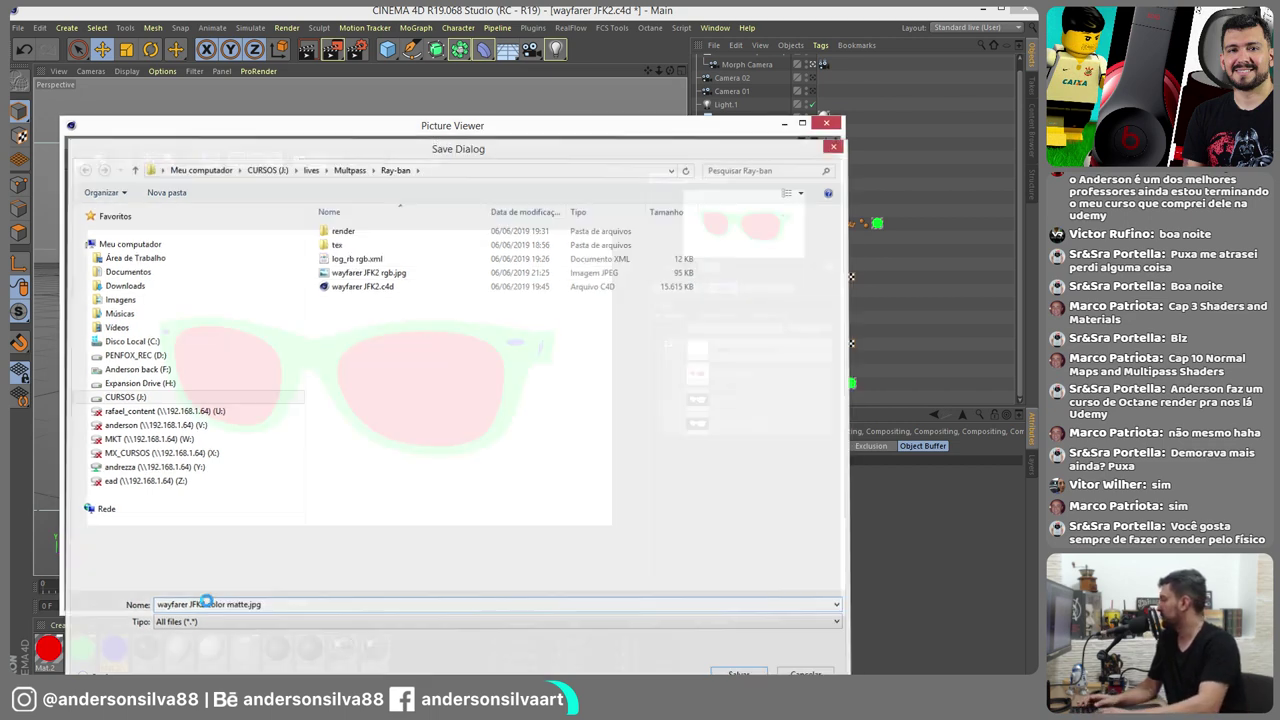
click(790, 123)
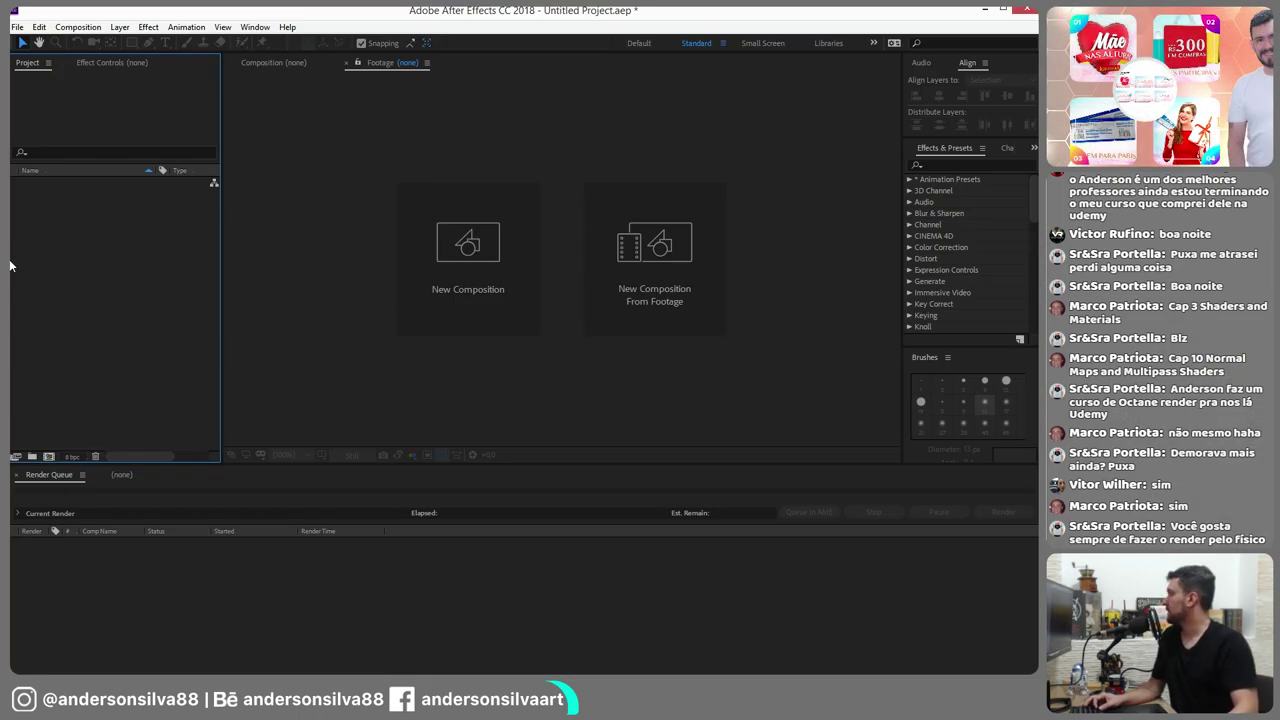
Import wayfarer JFK2 rgb.jpg and wayfarer JFK2 color matte.jpg from the Ray-ban folder, then drag both onto New Composition
double_click(72, 253)
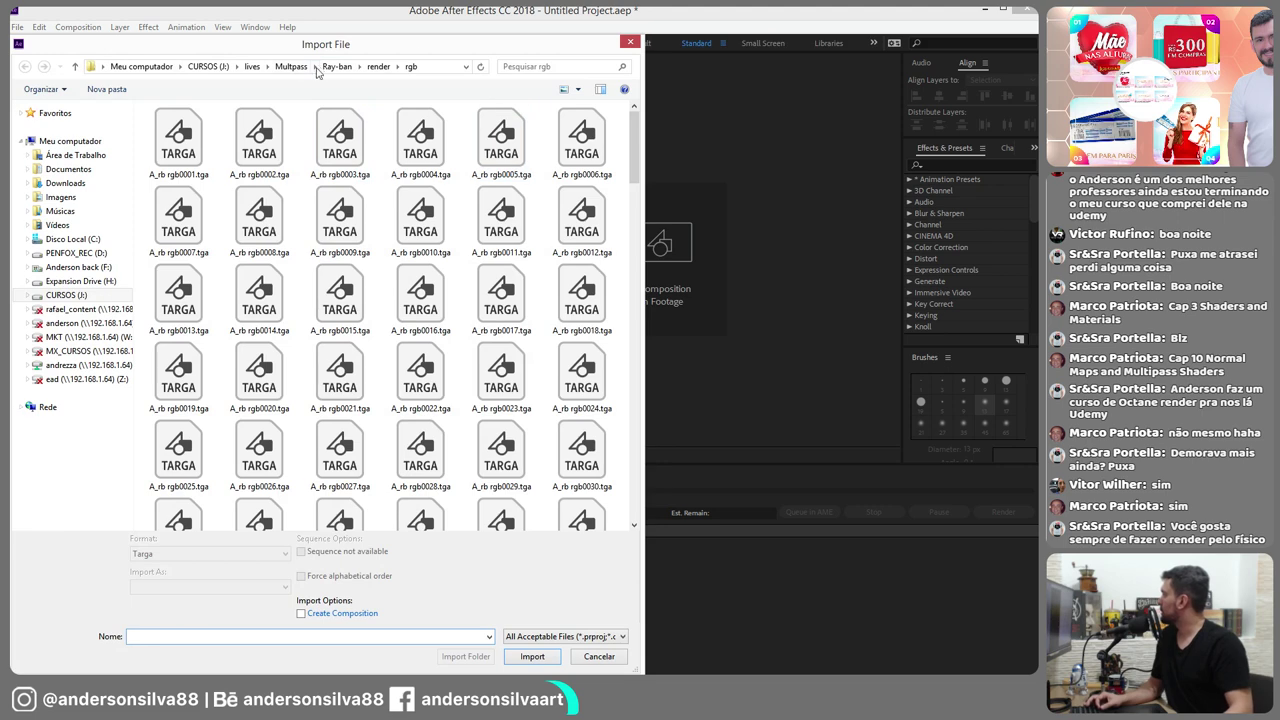
click(338, 66)
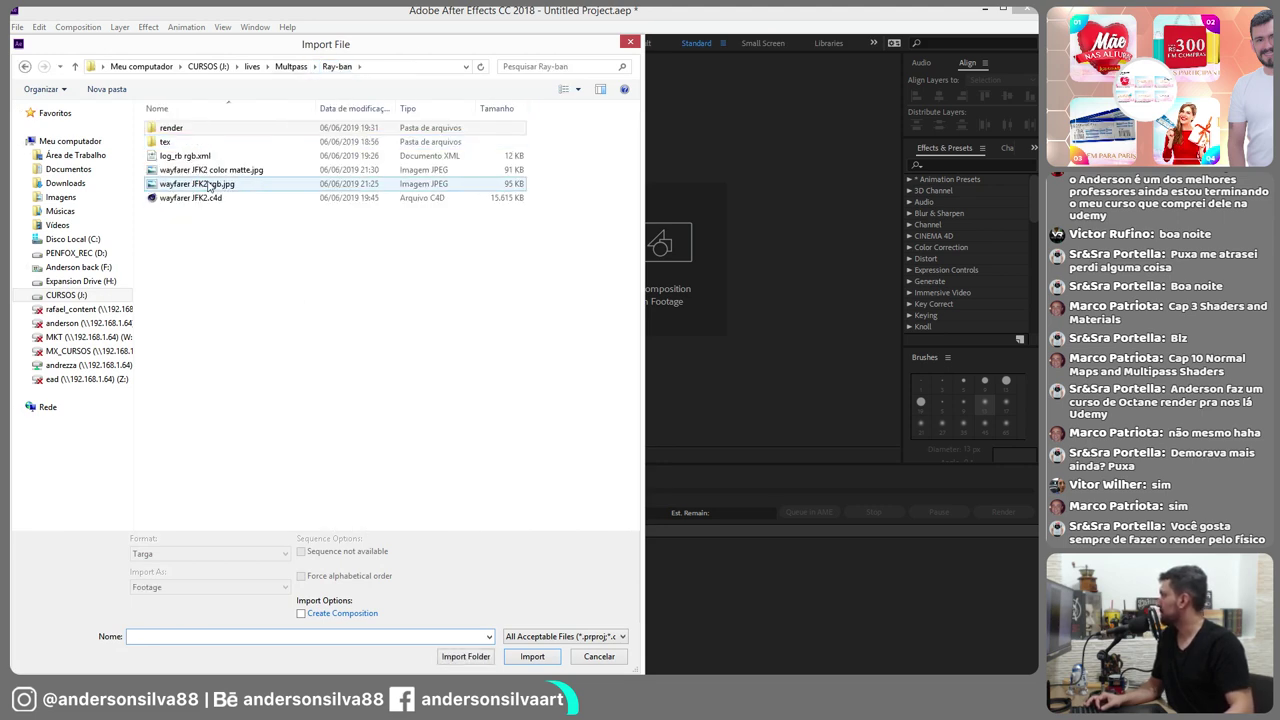
double_click(214, 186)
double_click(69, 217)
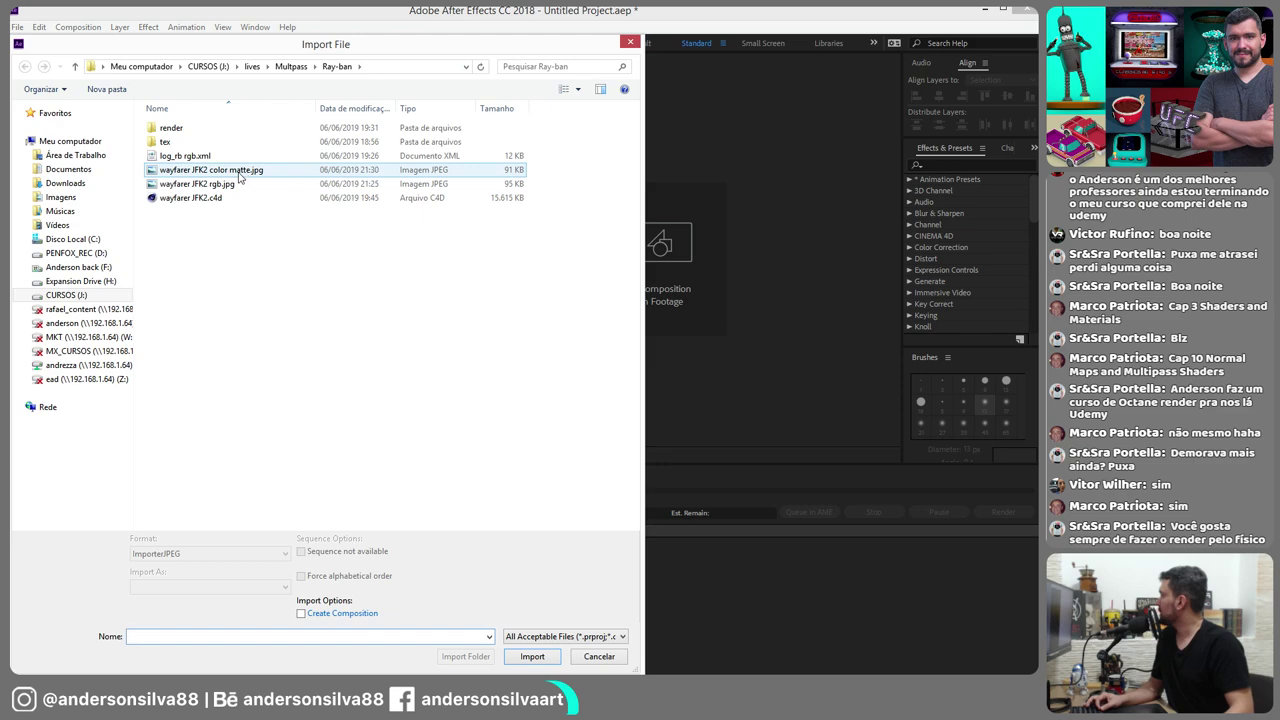
double_click(238, 171)
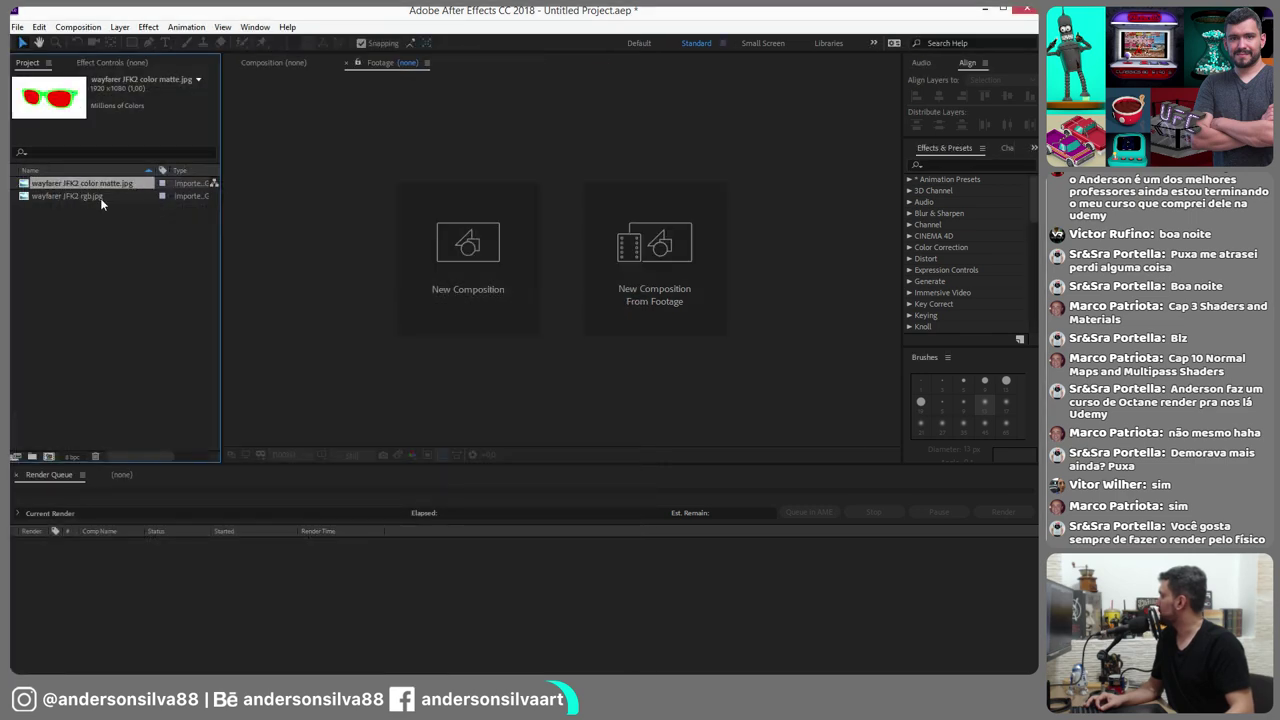
shift+click(78, 195)
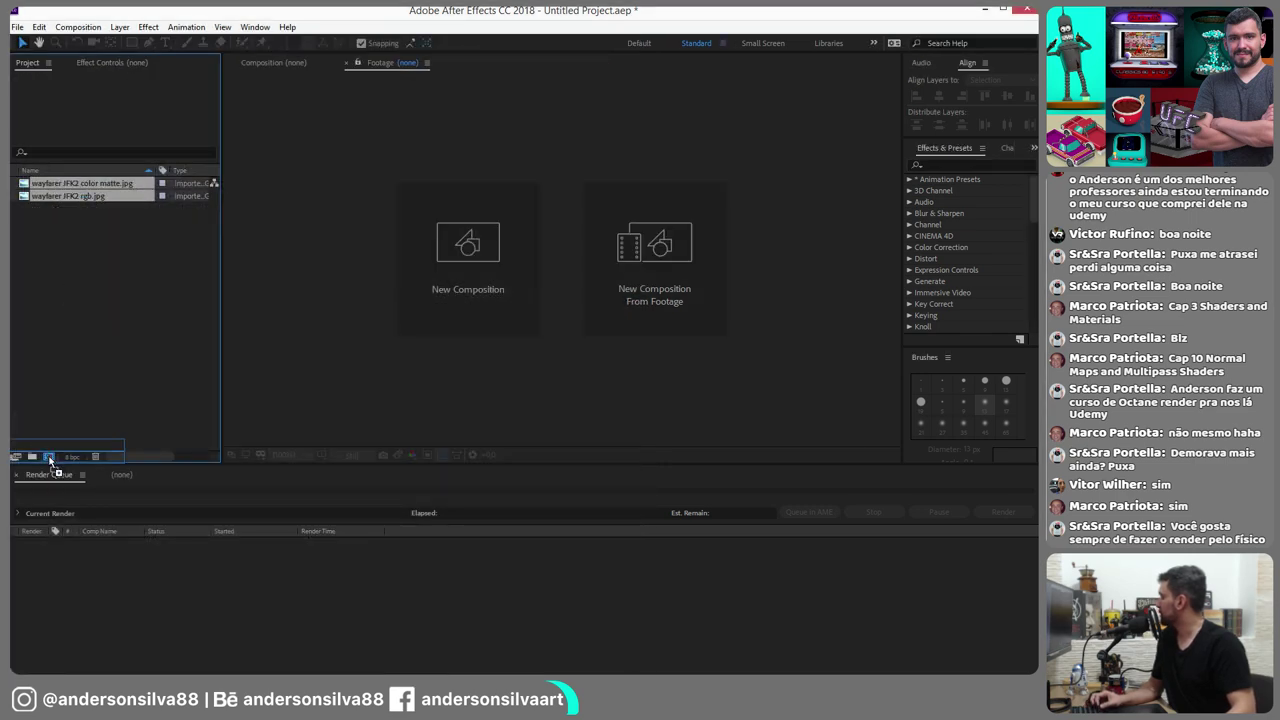
drag(78, 195, 51, 454)
Create the composition, set time to 0;00;00;23, and hide the colour-matte layer to reveal the RGB render
key(Return)
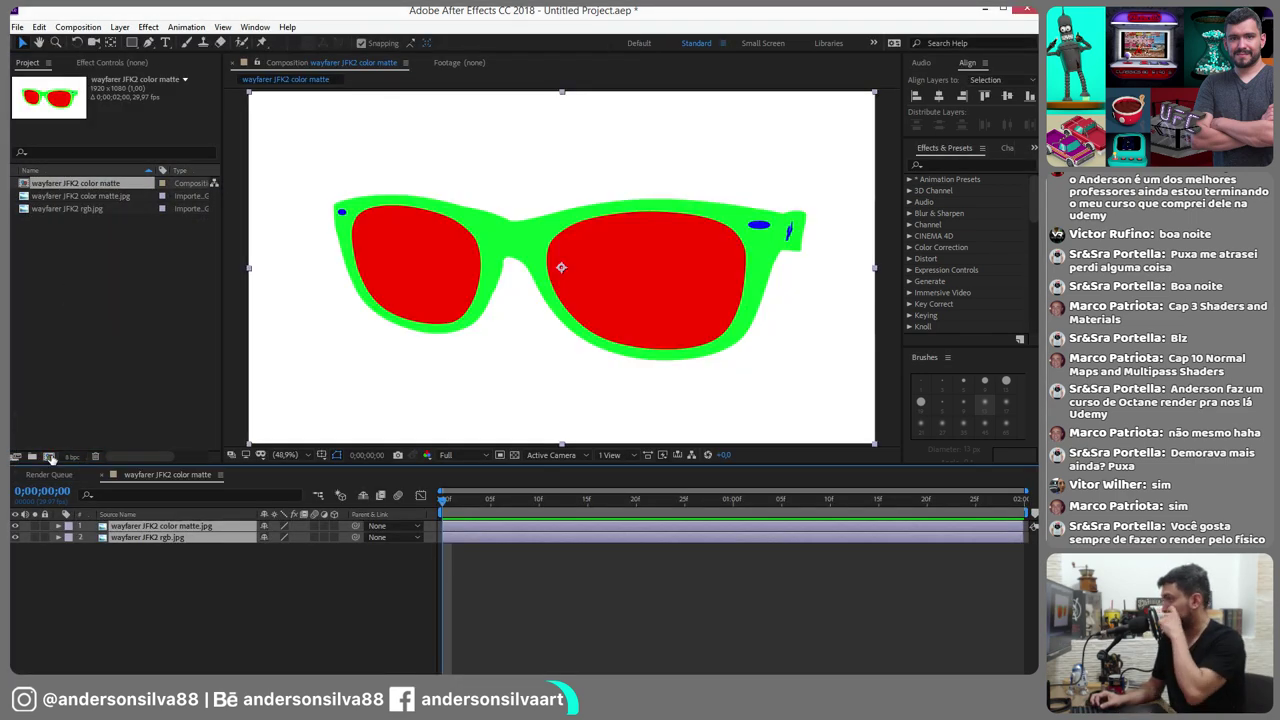
drag(608, 500, 666, 500)
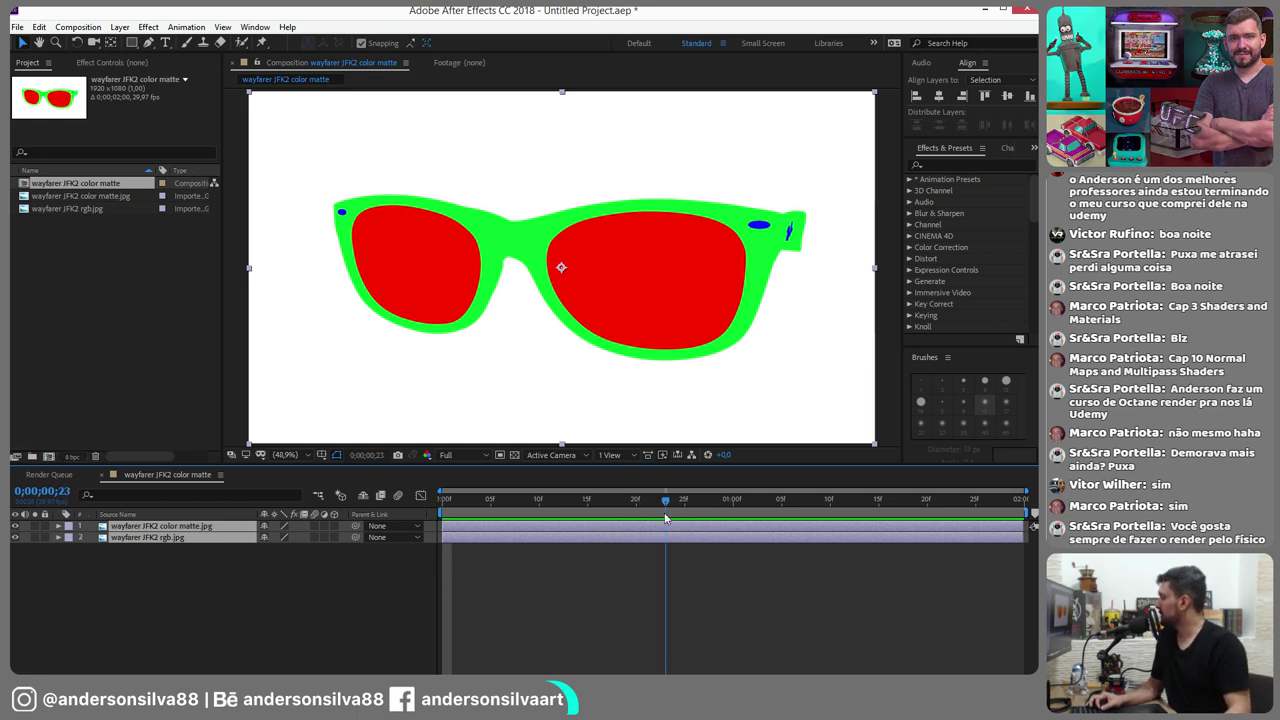
click(570, 563)
click(15, 526)
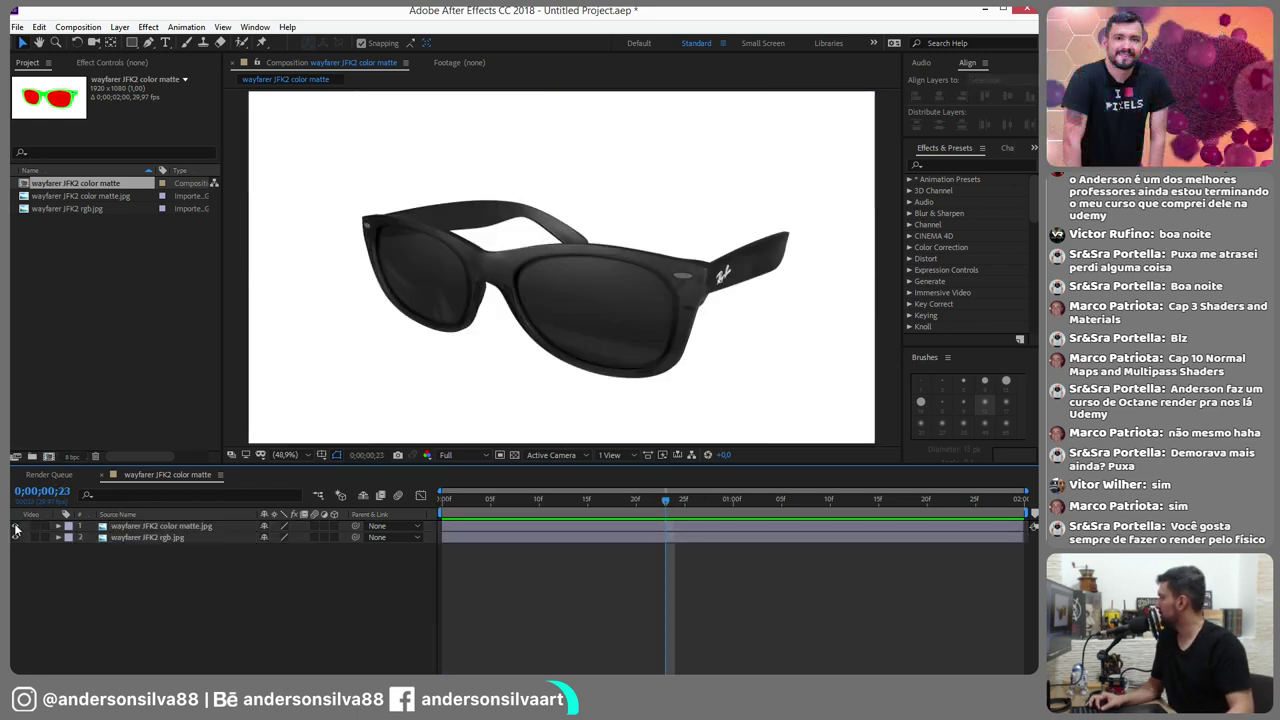
click(15, 526)
click(15, 526)
click(15, 526)
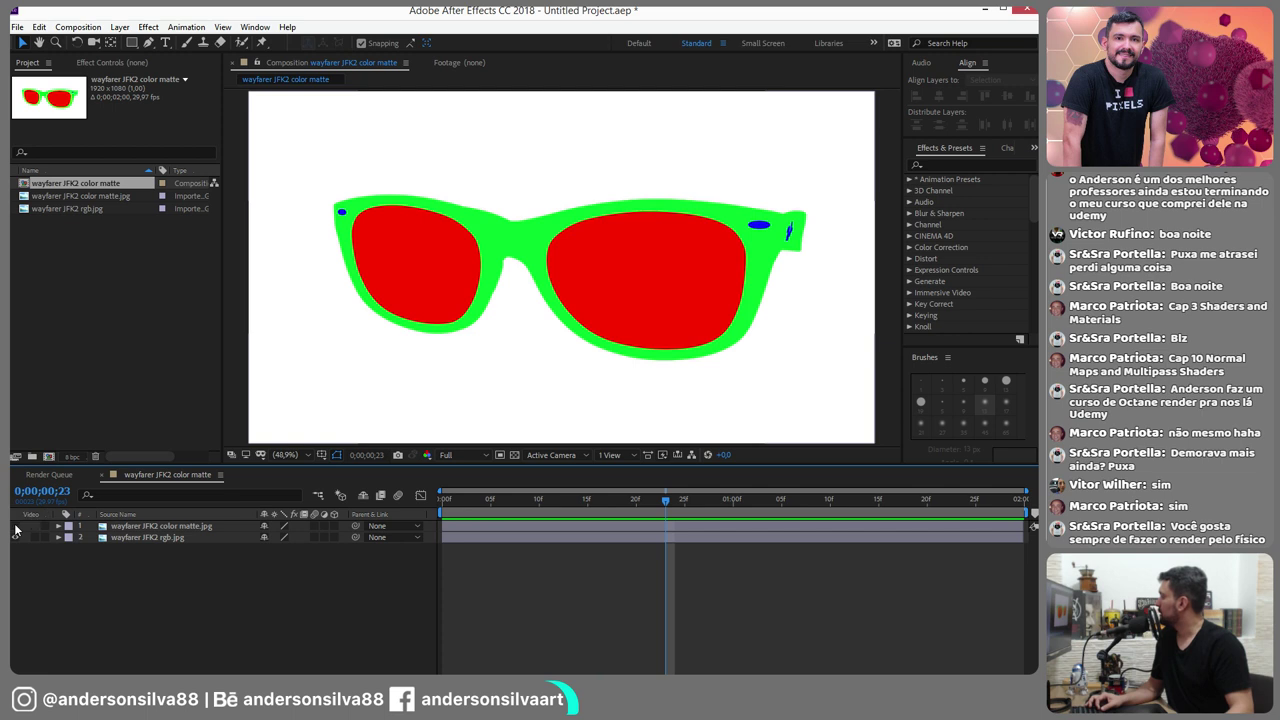
click(15, 526)
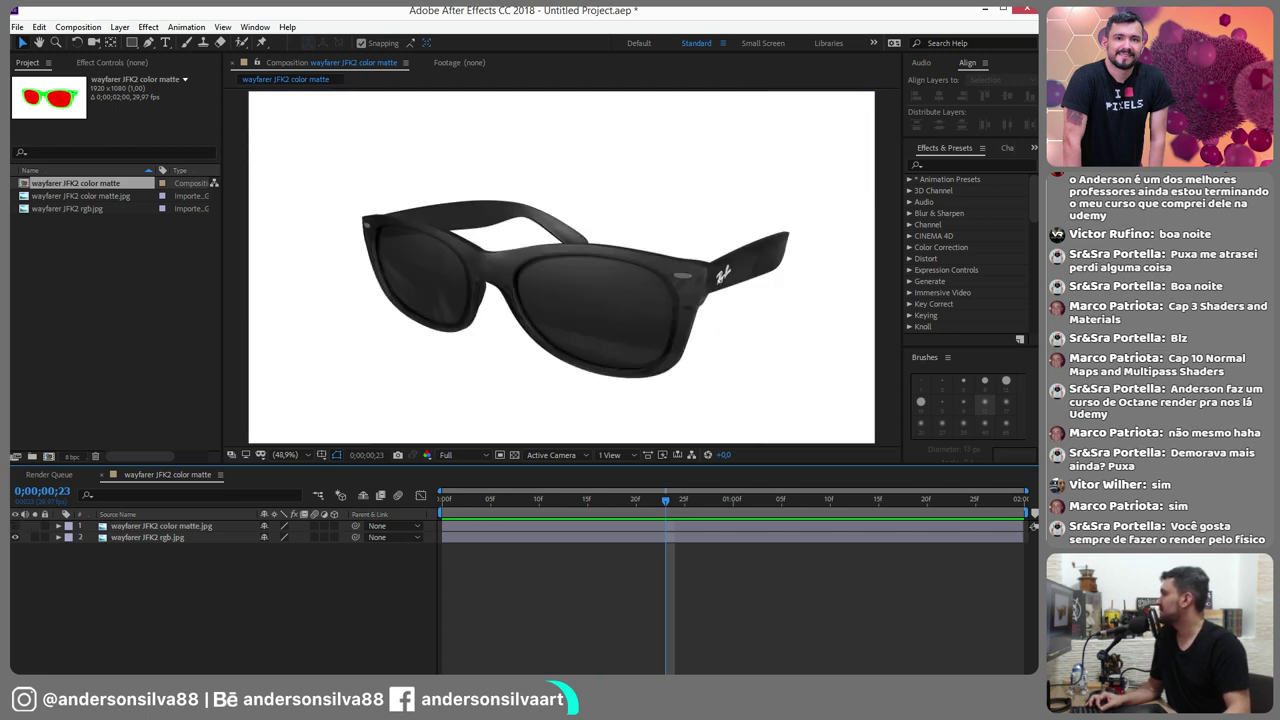
Cancel closing After Effects and switch back to Cinema 4D
click(1025, 10)
click(605, 385)
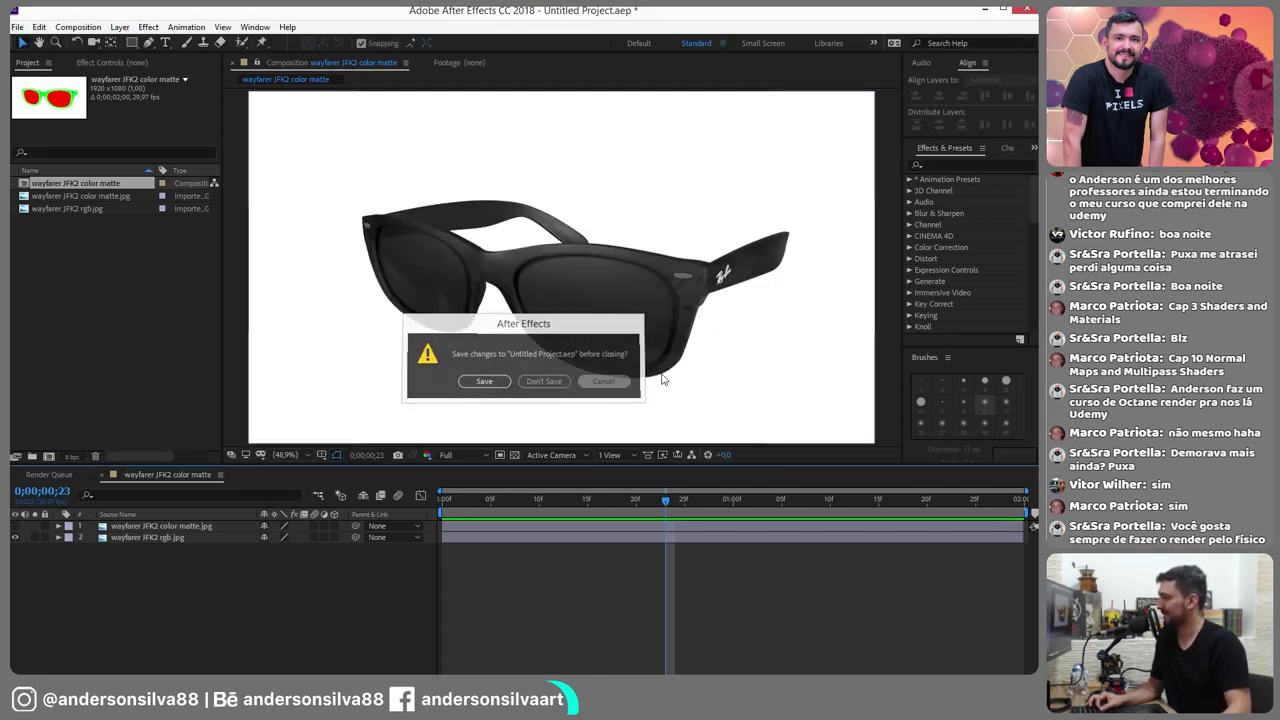
key(alt+Tab)
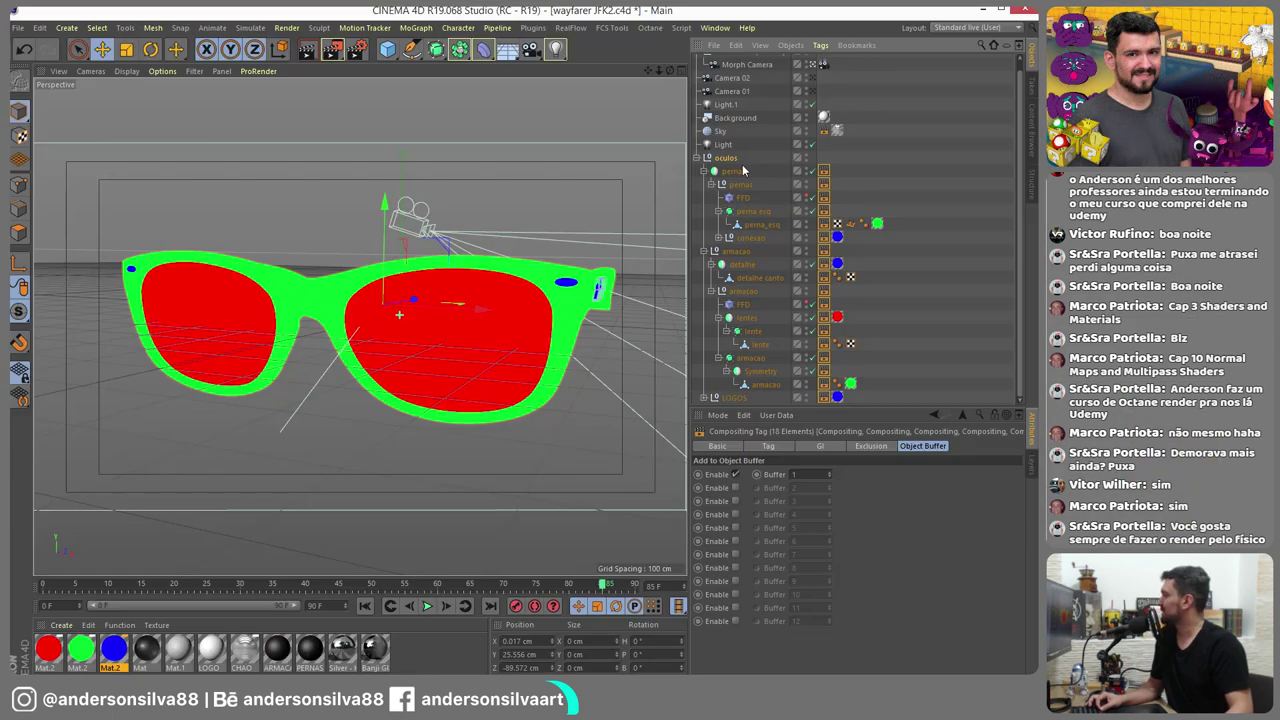
Reapply the dark materials to lentes, armacao and perna_esq, and render to the Picture Viewer
click(113, 655)
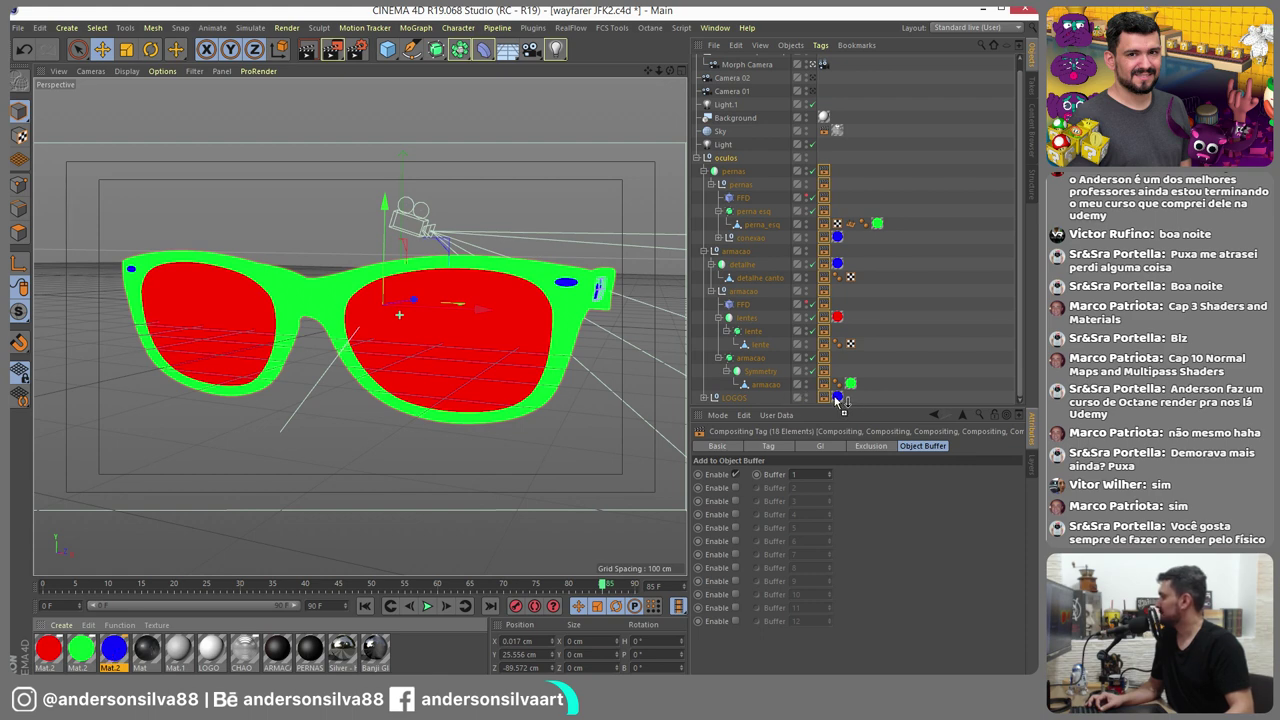
drag(170, 665, 818, 418)
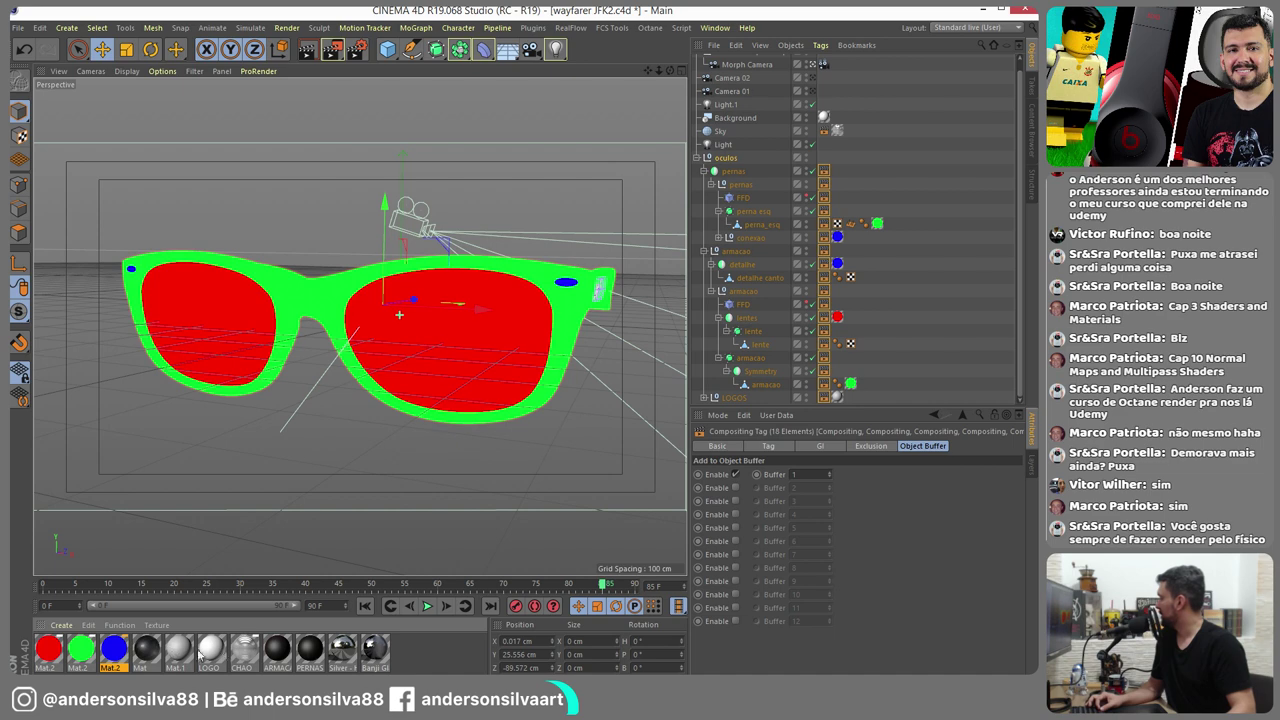
drag(845, 322, 840, 318)
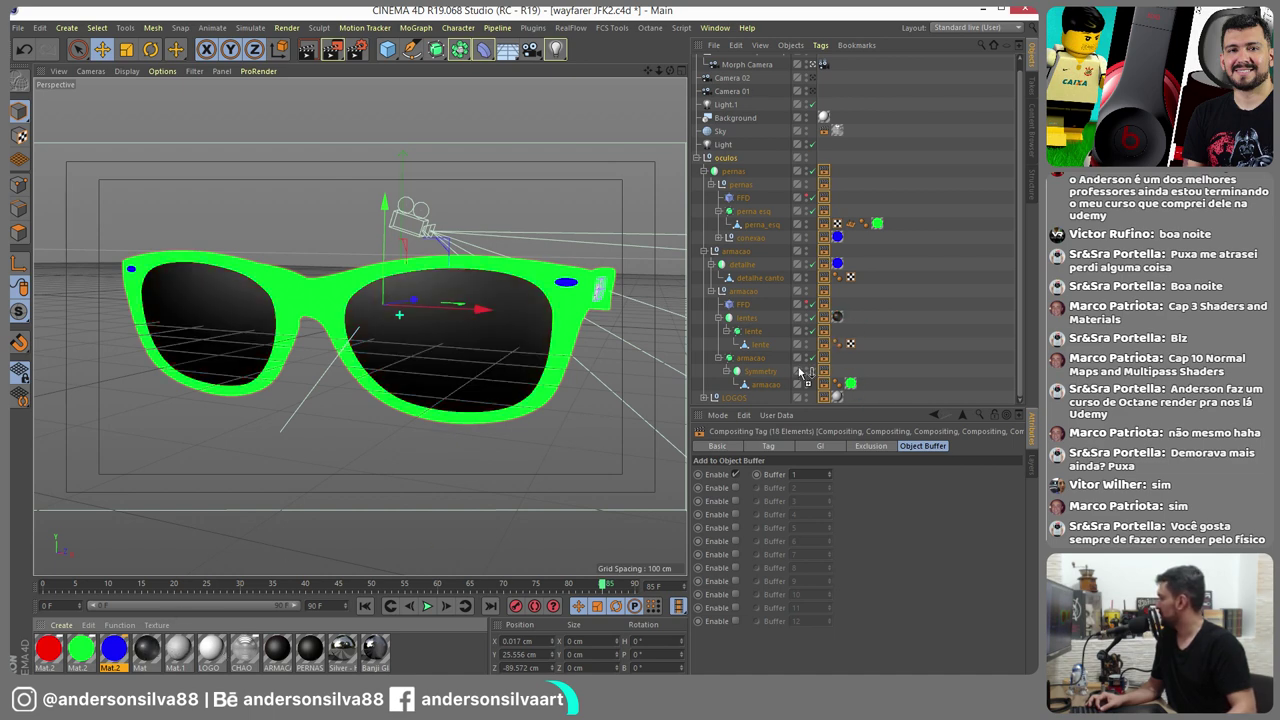
mouse_move(309, 651)
mouse_down()
mouse_move(846, 273)
mouse_move(838, 266)
mouse_up()
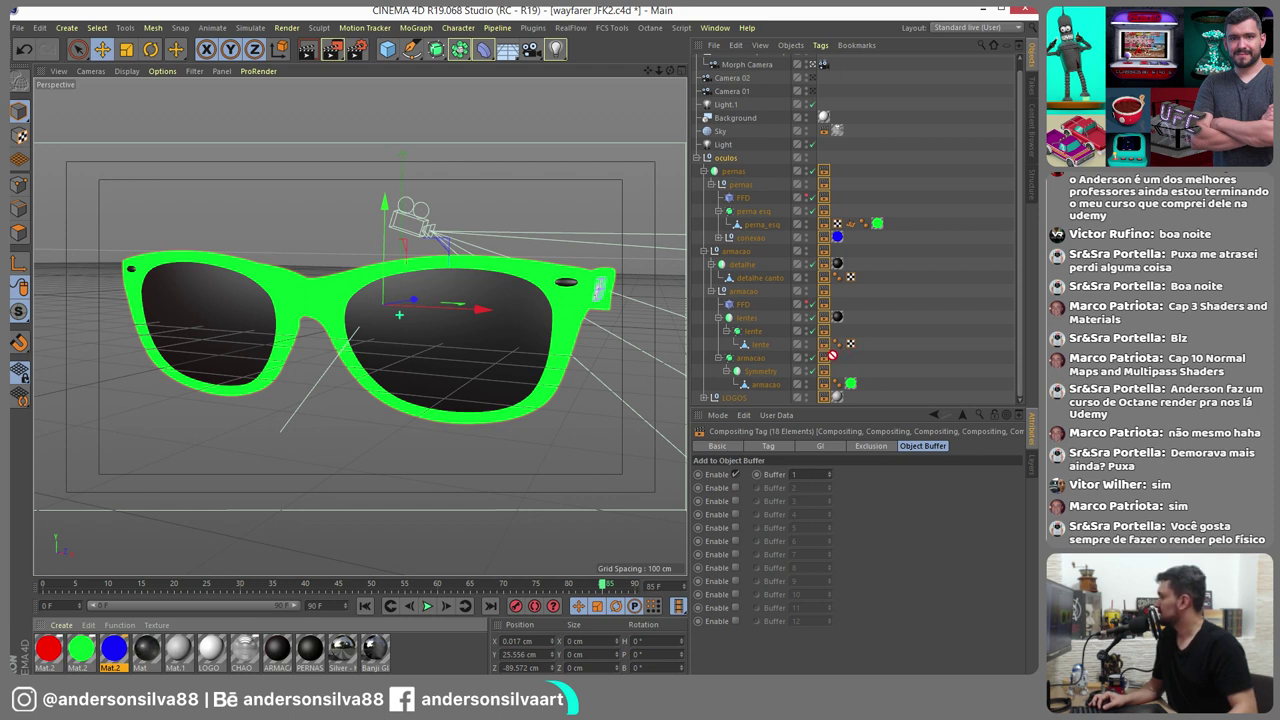
drag(840, 318, 843, 314)
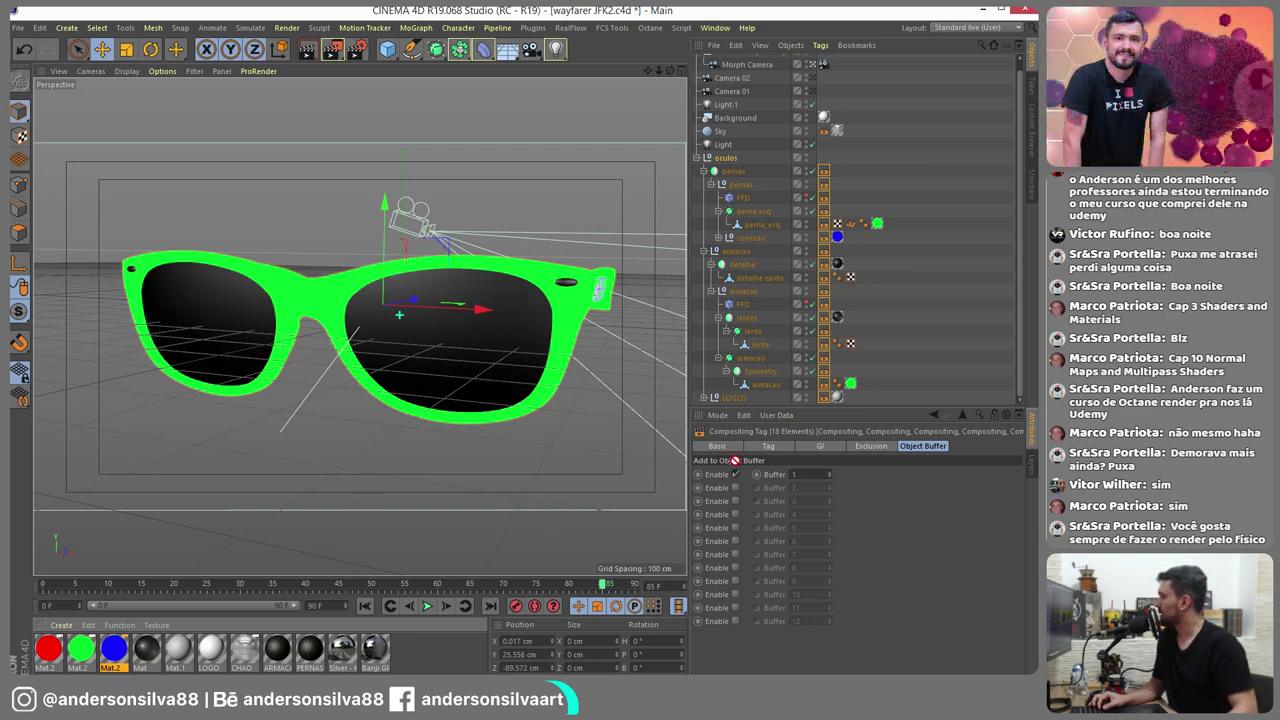
drag(855, 386, 851, 386)
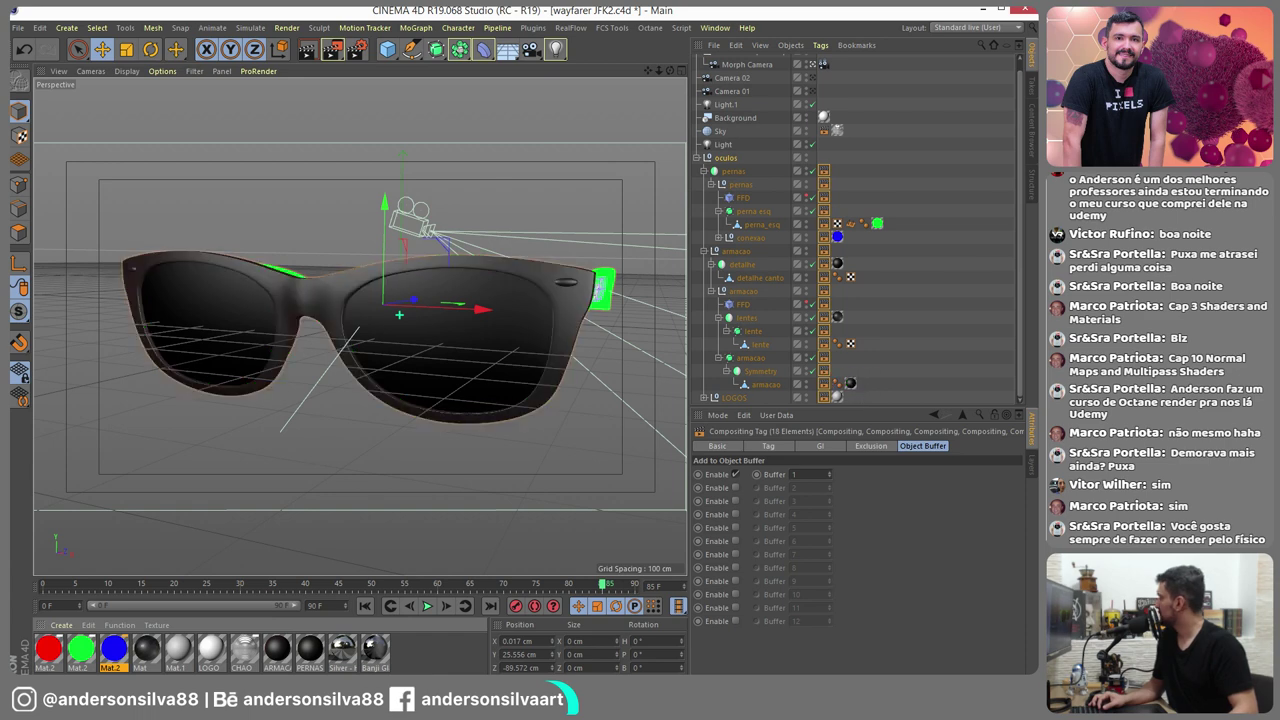
drag(878, 222, 878, 225)
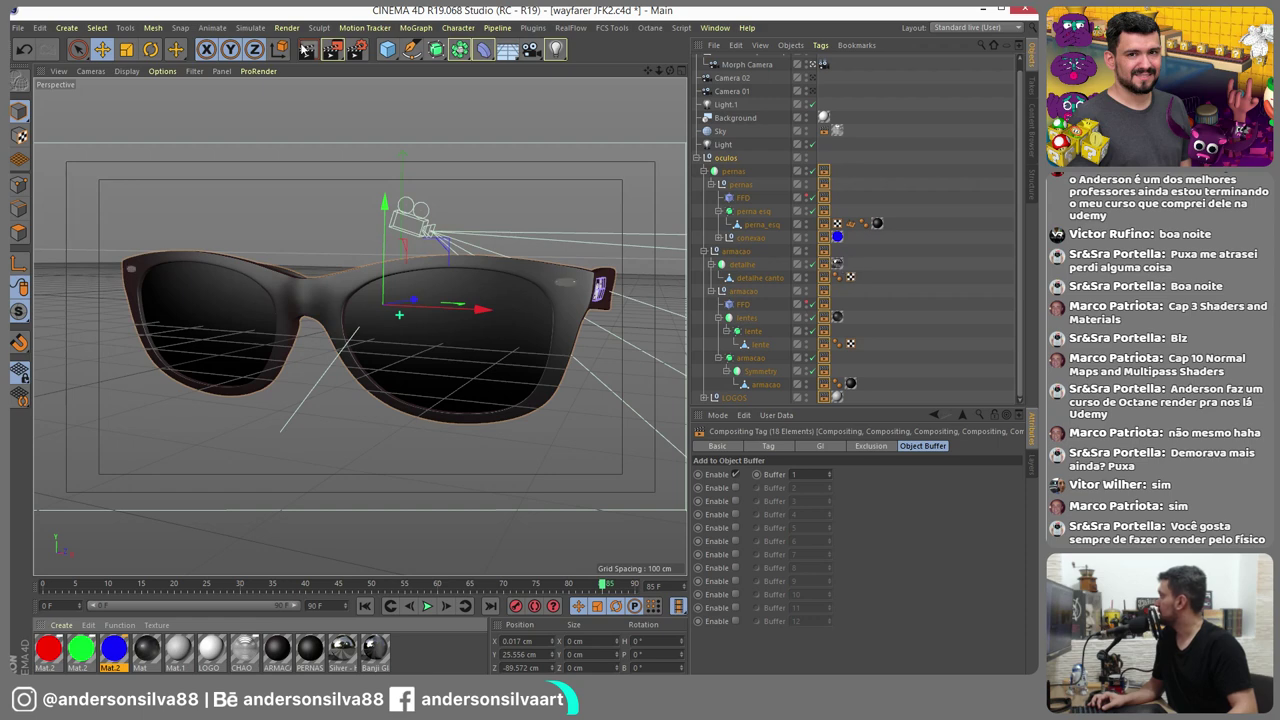
click(334, 50)
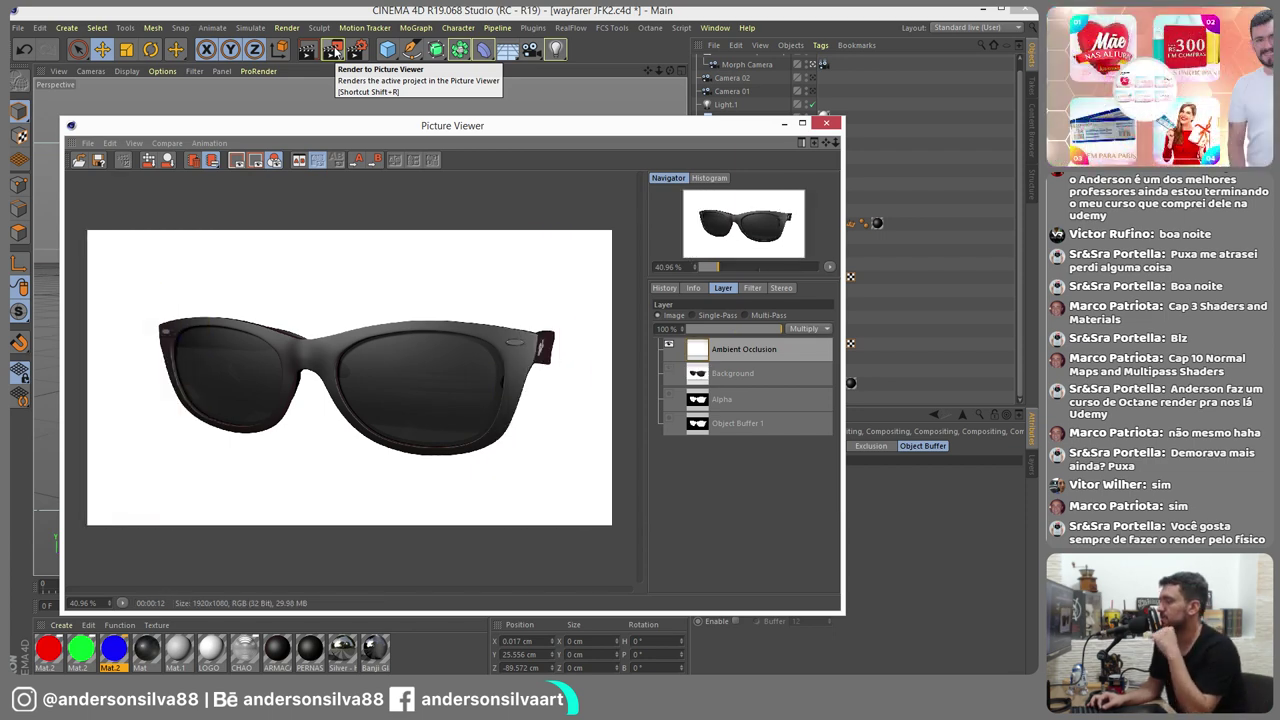
Save the render as JPG over wayfarer JFK2 rgb.jpg, then close the viewer and minimize Cinema 4D
click(88, 145)
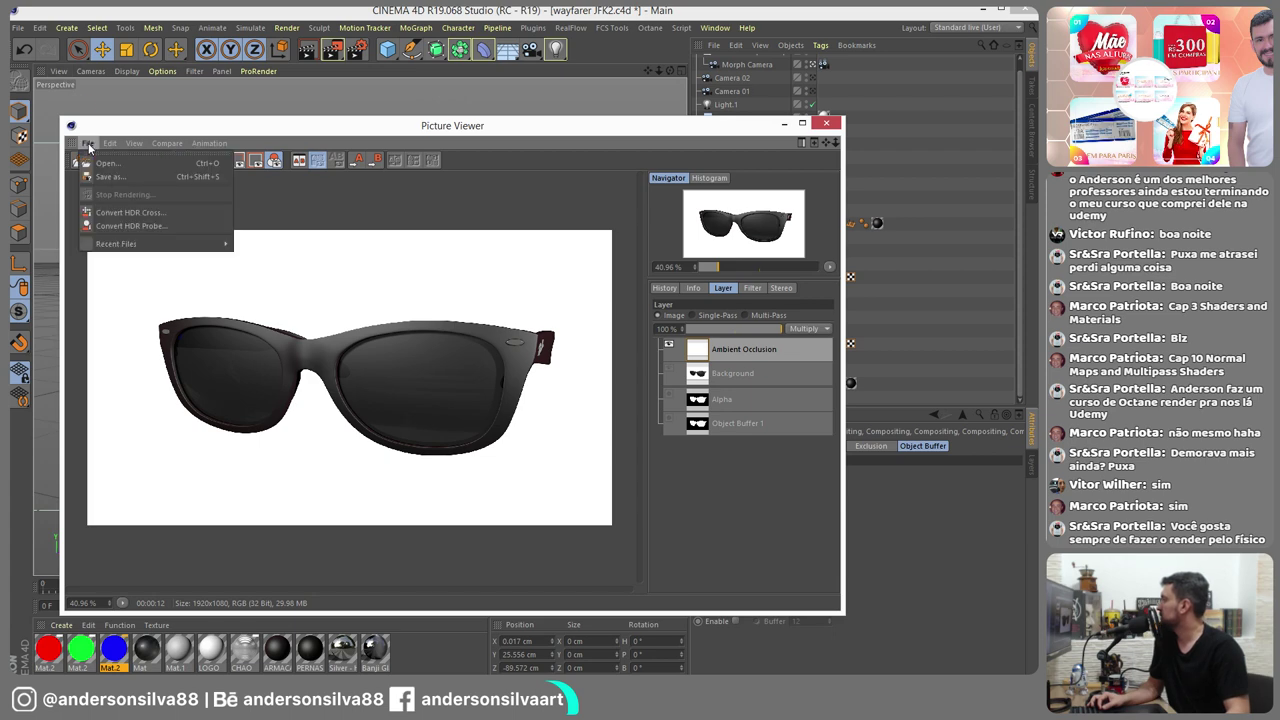
click(124, 182)
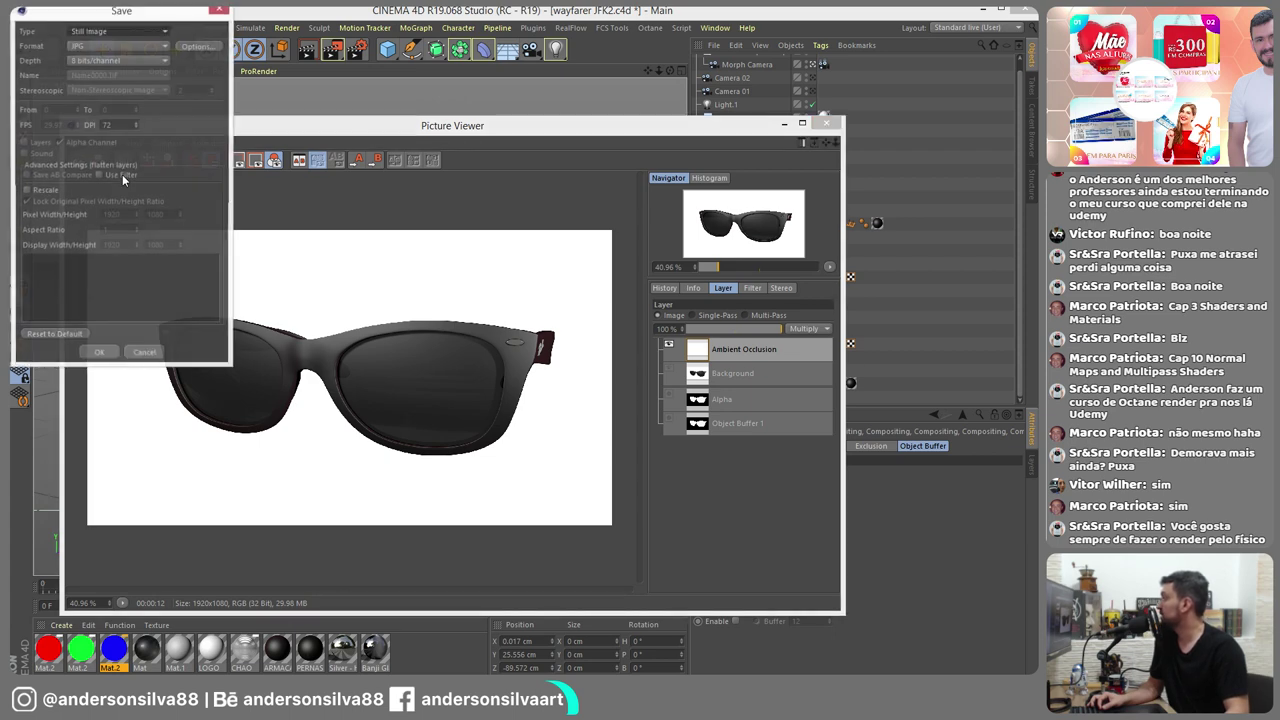
click(97, 355)
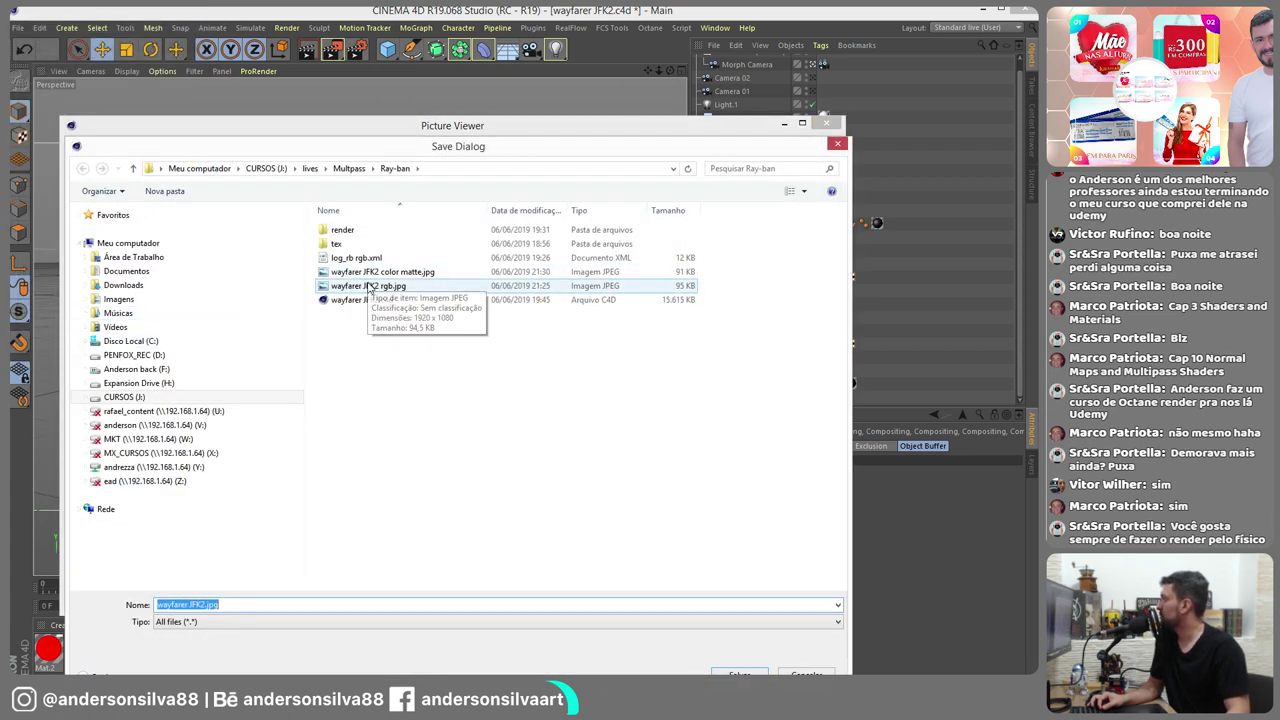
click(369, 287)
click(740, 674)
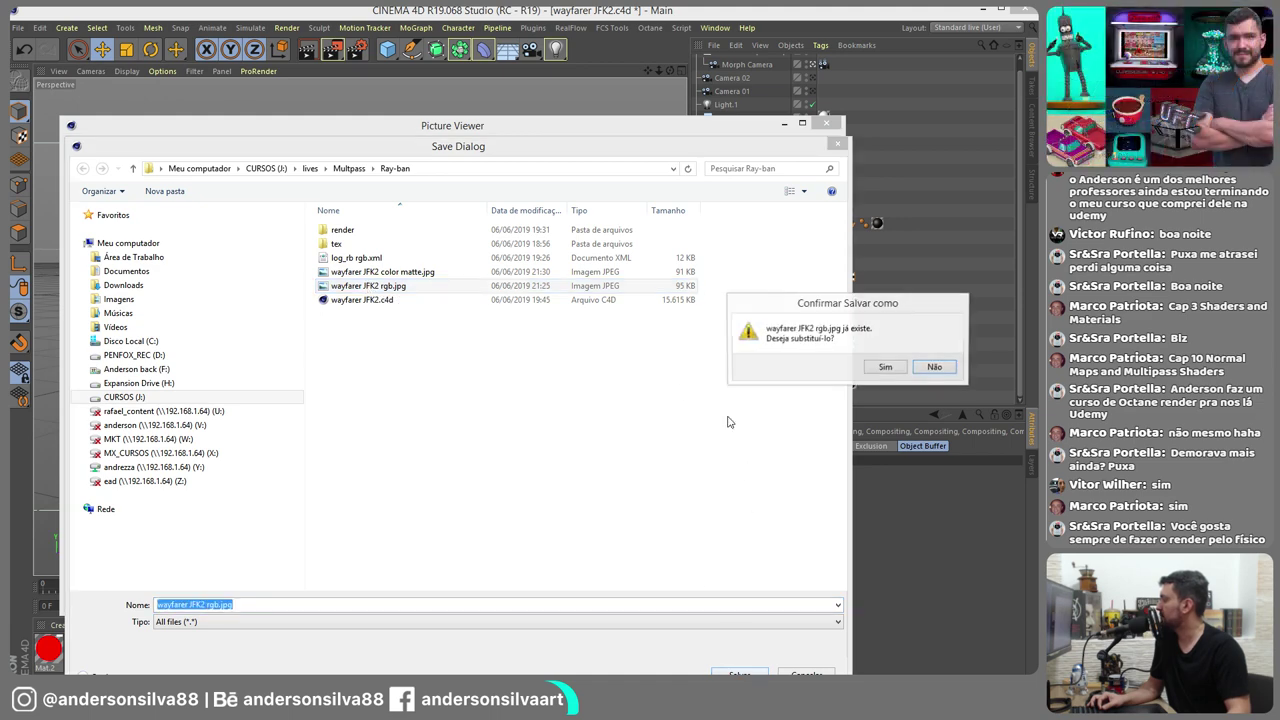
click(884, 367)
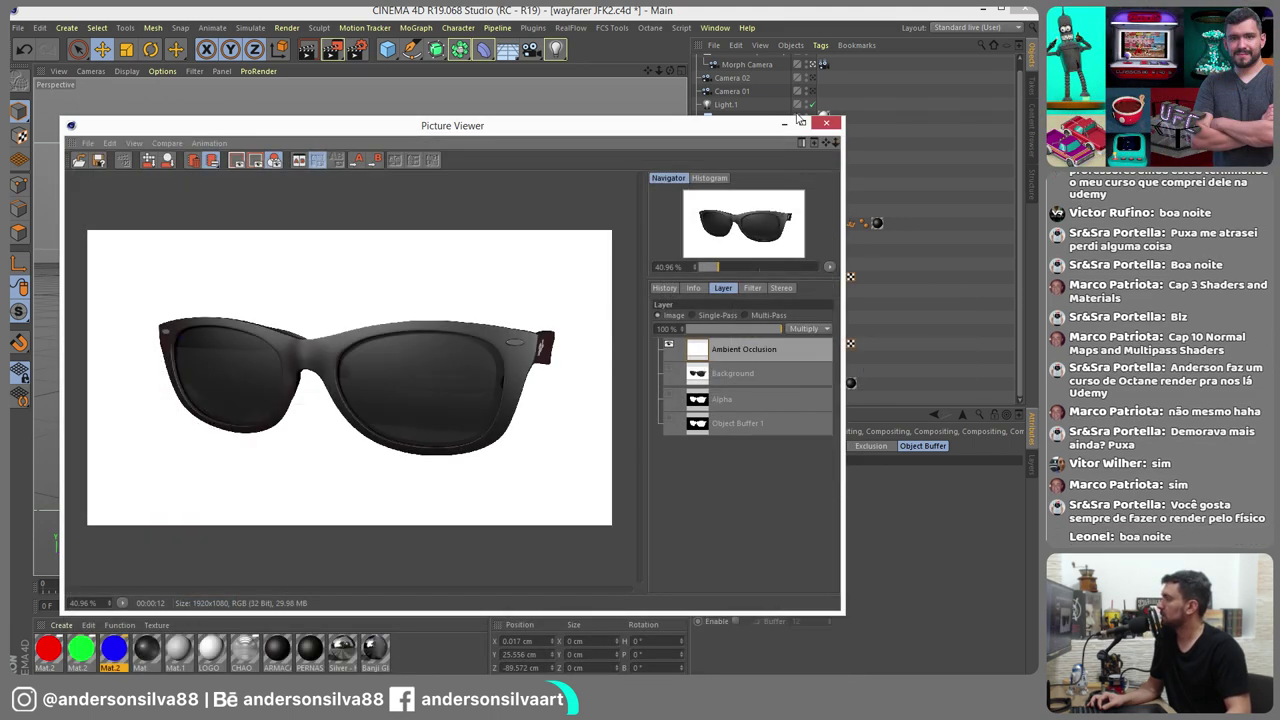
click(826, 123)
click(983, 11)
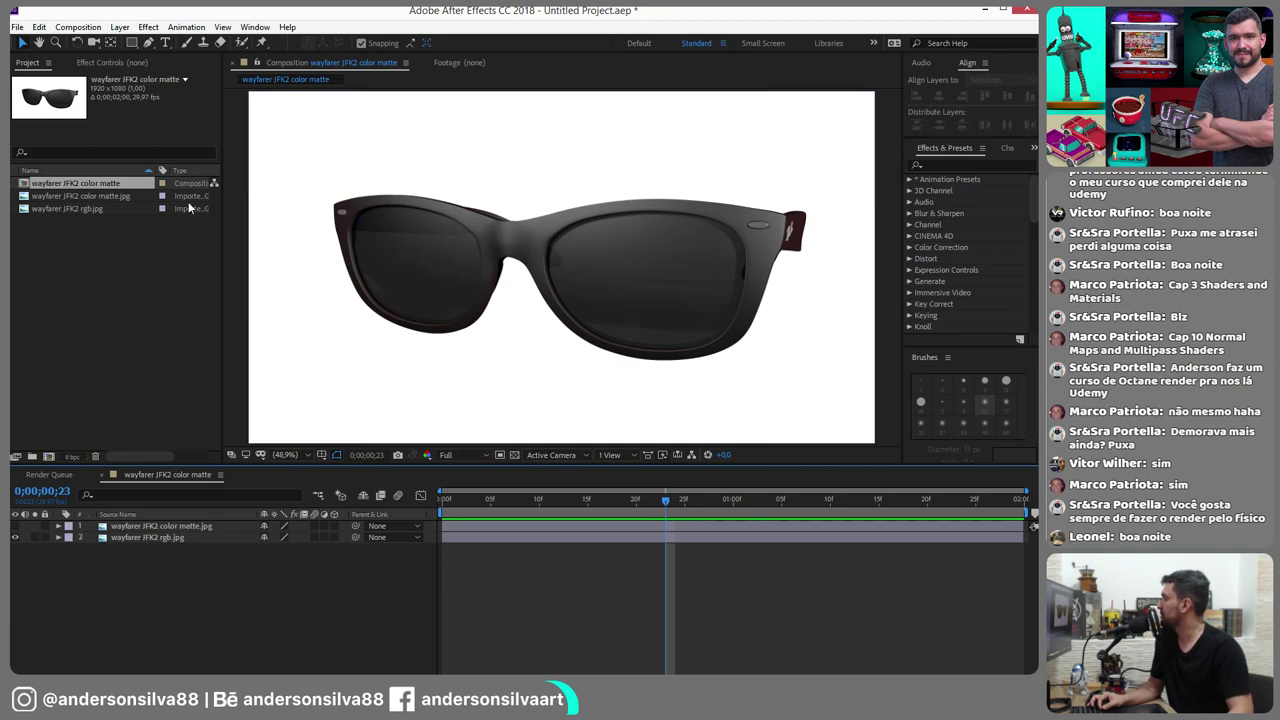
Search effects for 'set' and apply Set Matte to the visible colour-matte layer
click(14, 527)
click(14, 527)
click(14, 527)
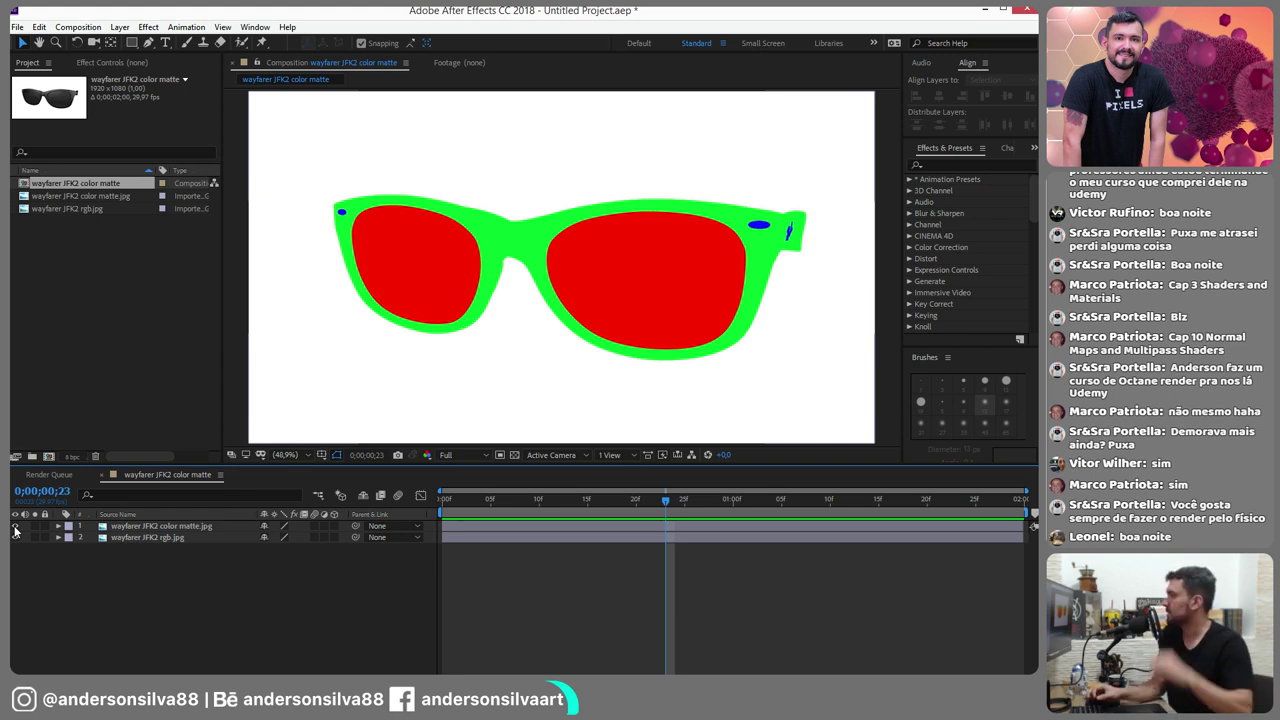
click(946, 164)
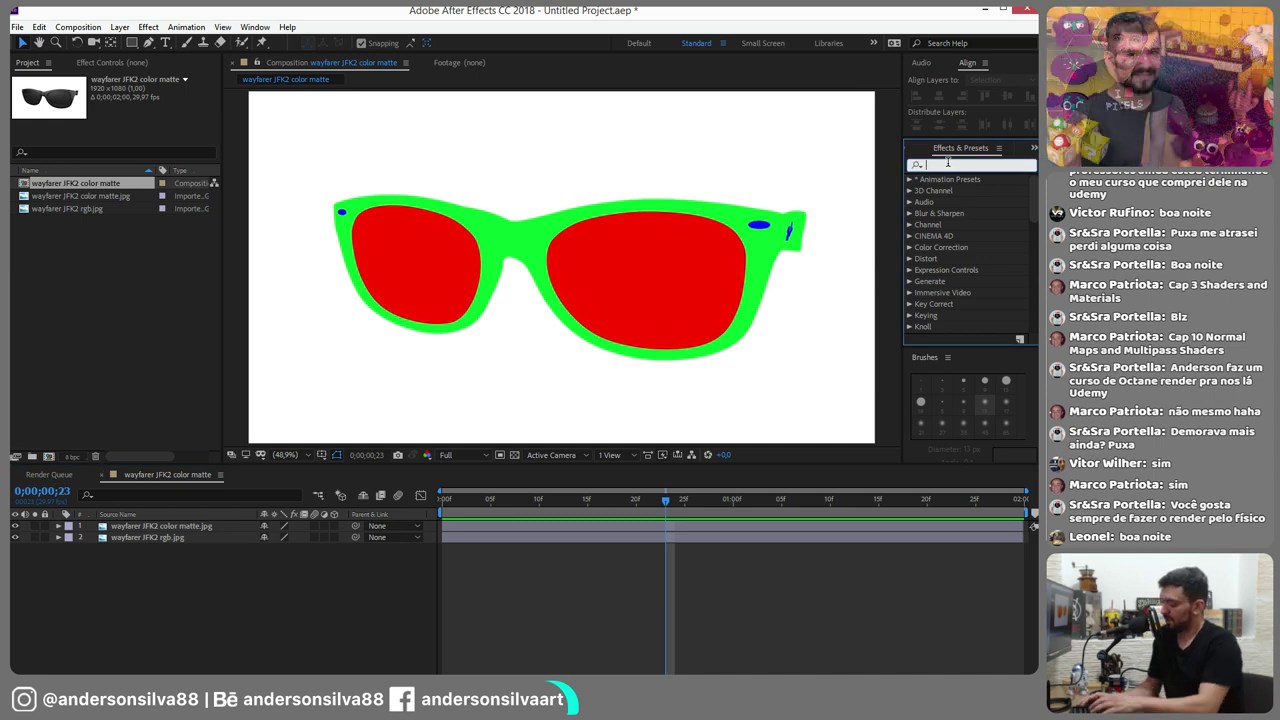
text(set)
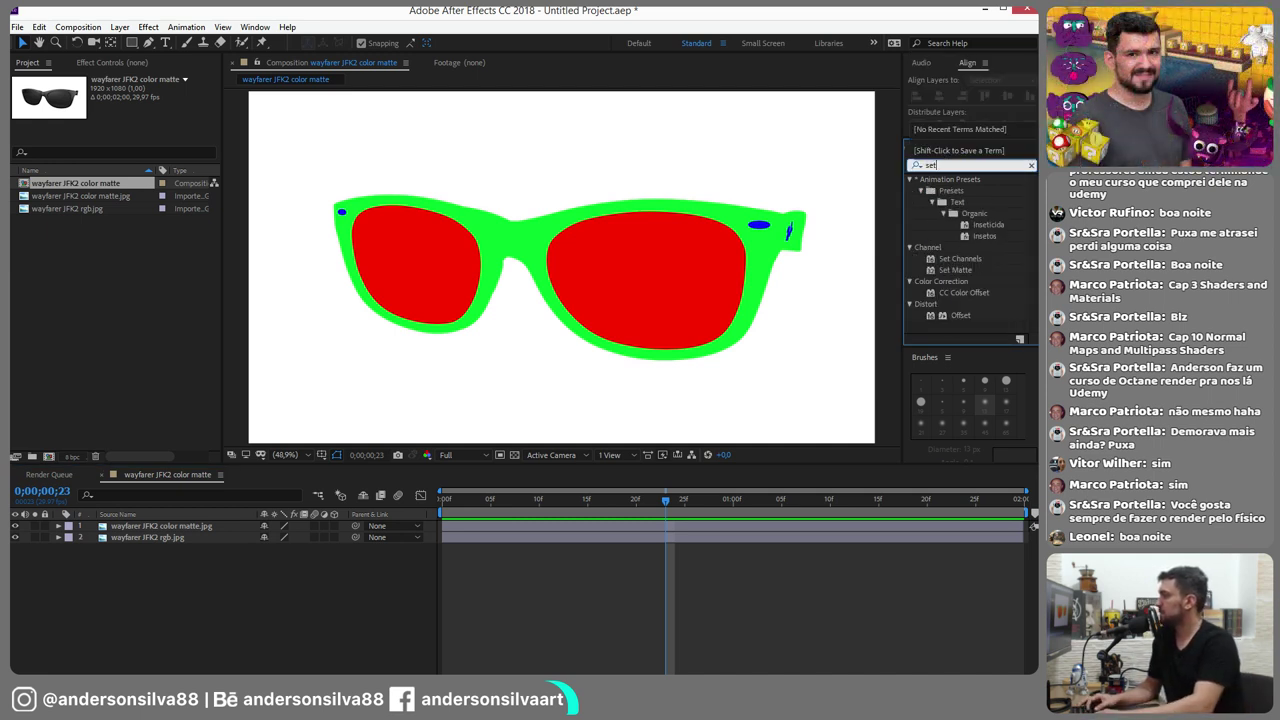
drag(959, 270, 579, 527)
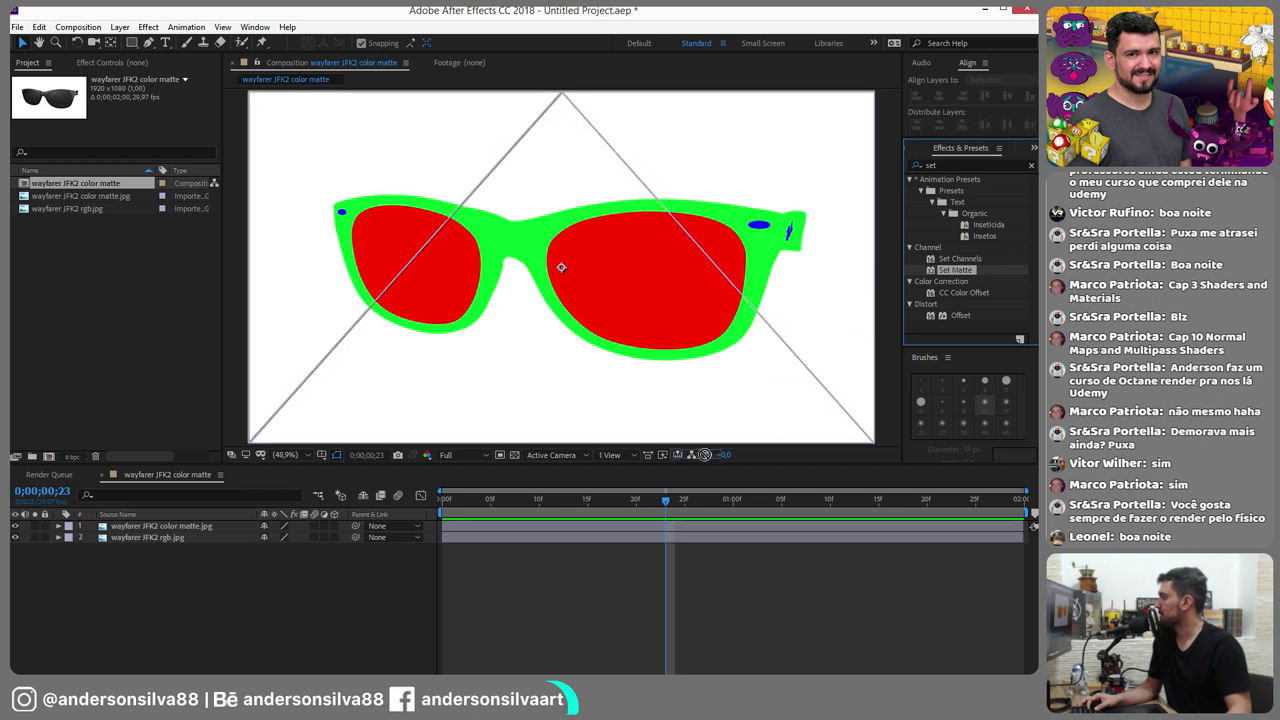
Try Set Matte with the Blue, then Red channel, taking the matte from masks
click(579, 528)
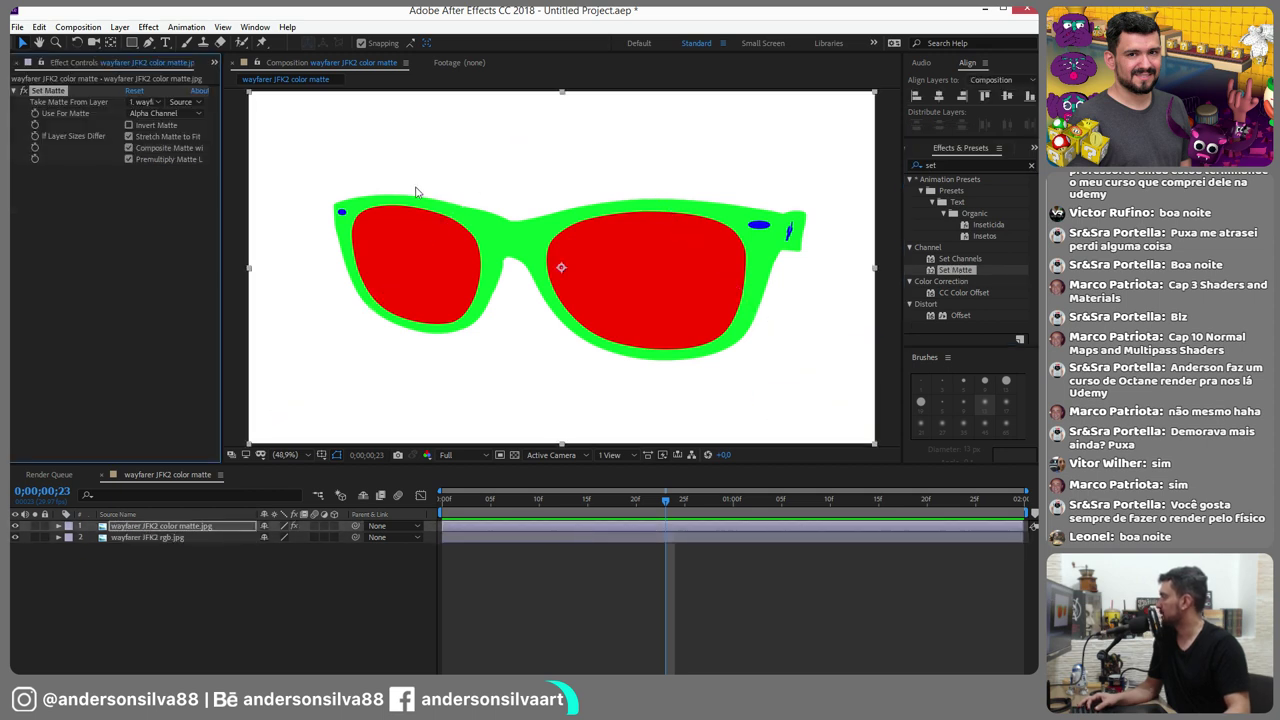
click(168, 114)
click(172, 157)
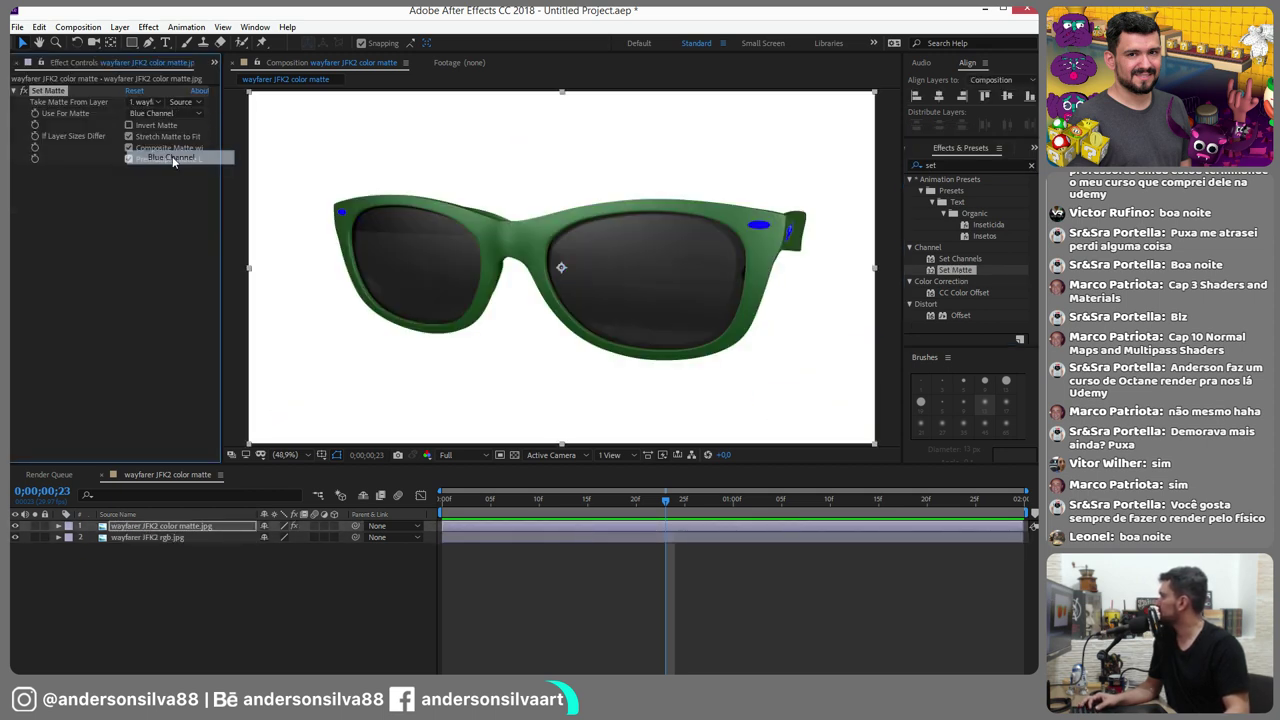
click(165, 113)
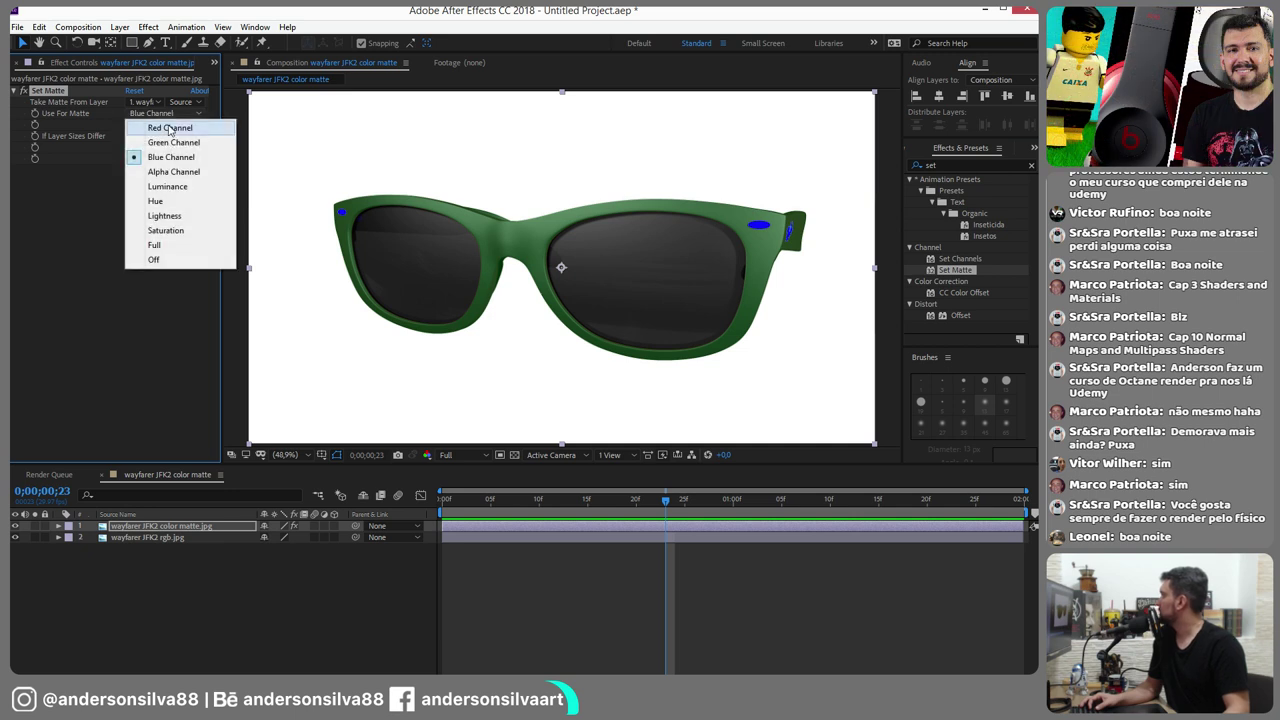
click(170, 128)
click(184, 102)
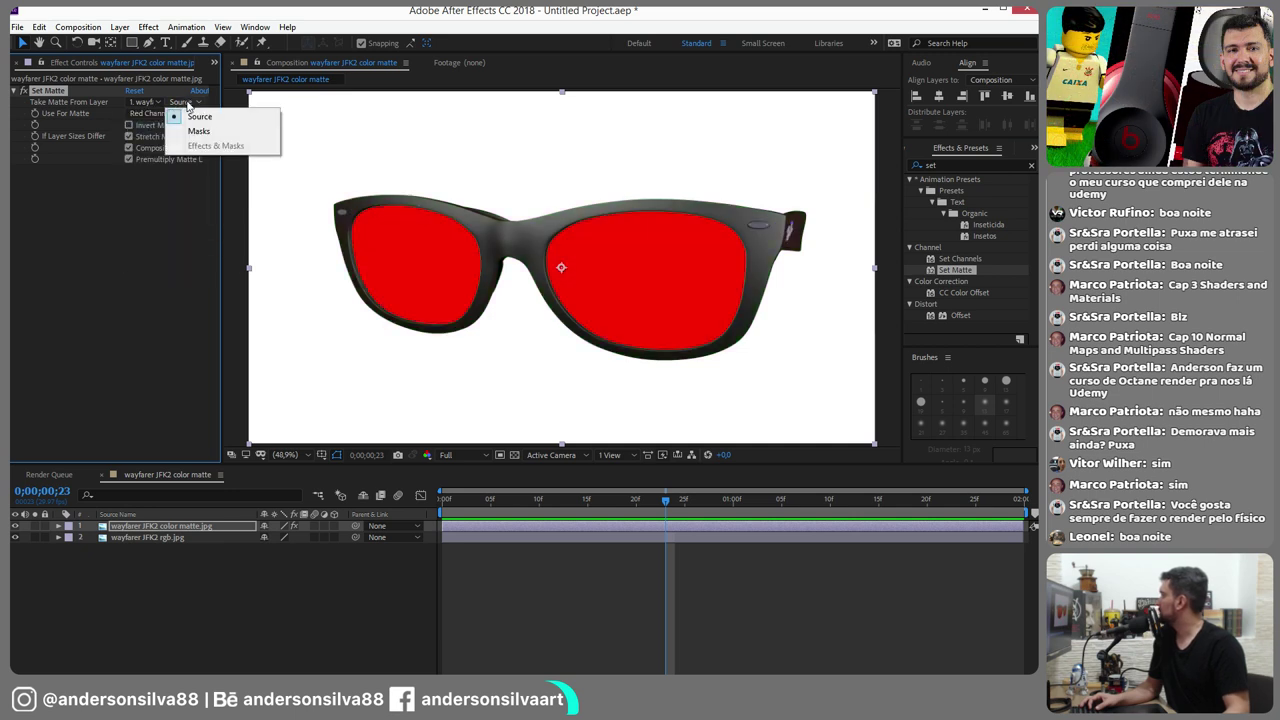
click(200, 131)
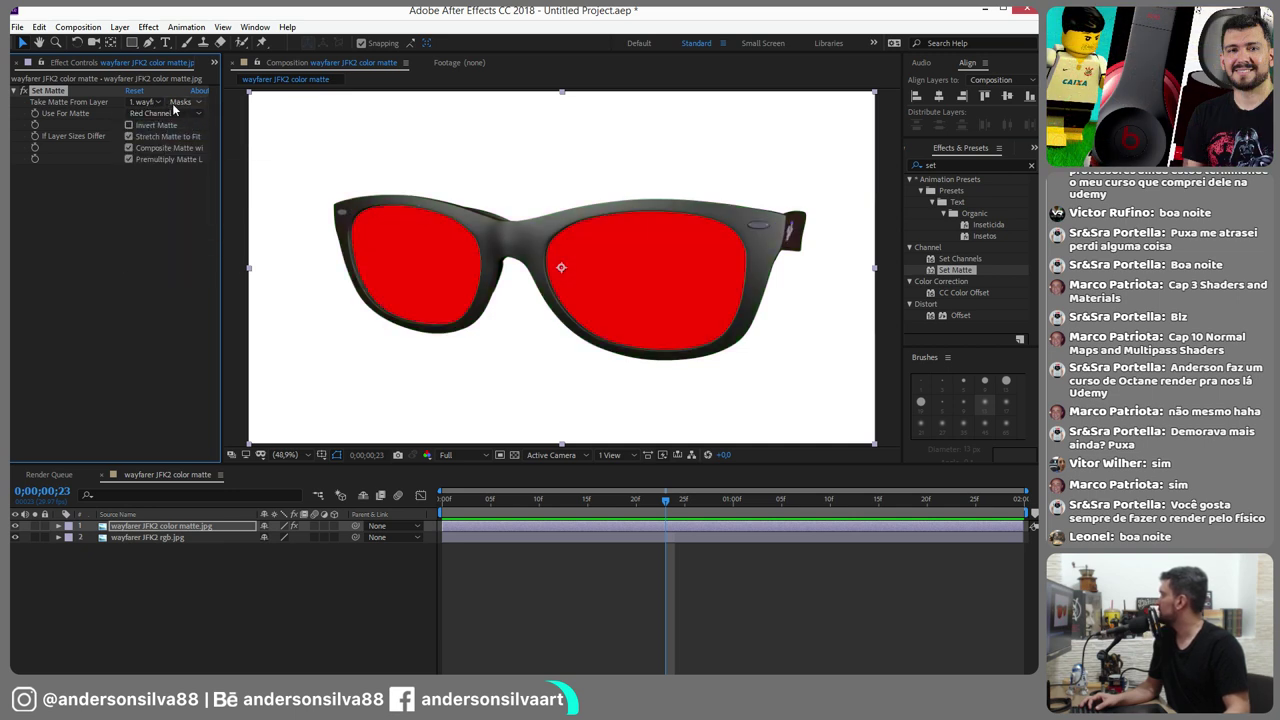
Hide the beauty layer, invert the matte, show the transparency grid, and select Set Matte
click(14, 537)
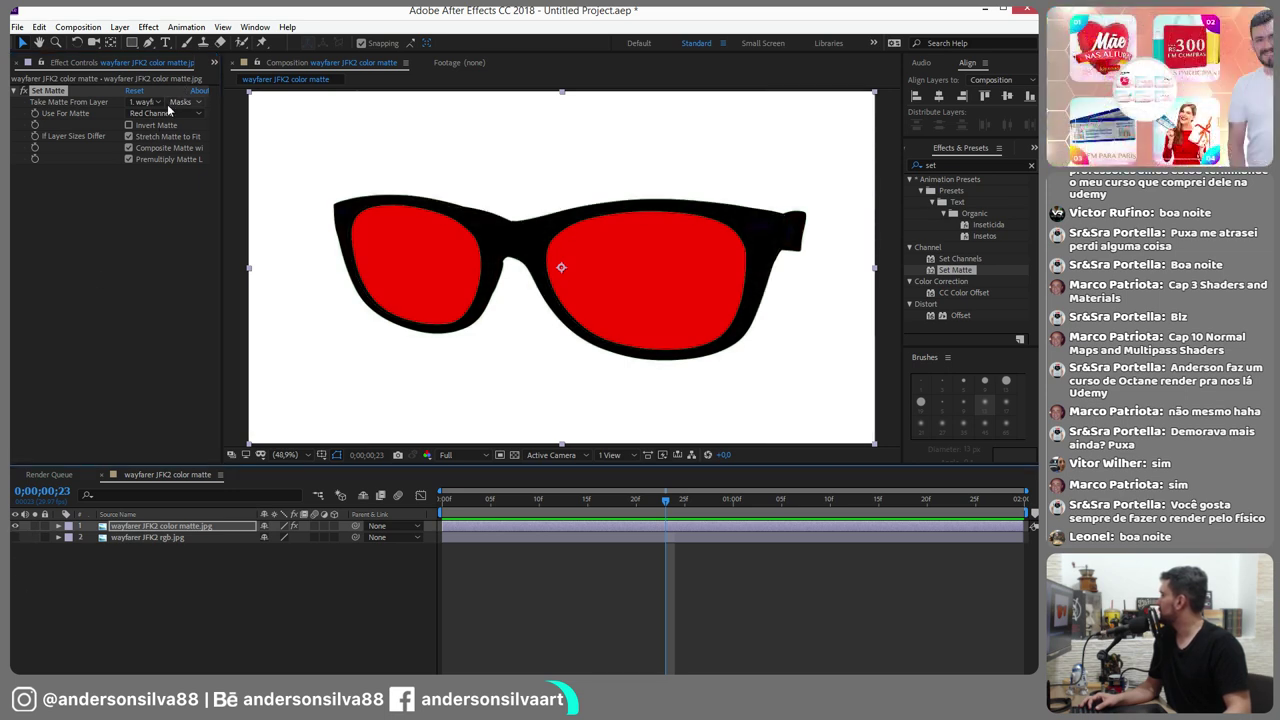
click(128, 125)
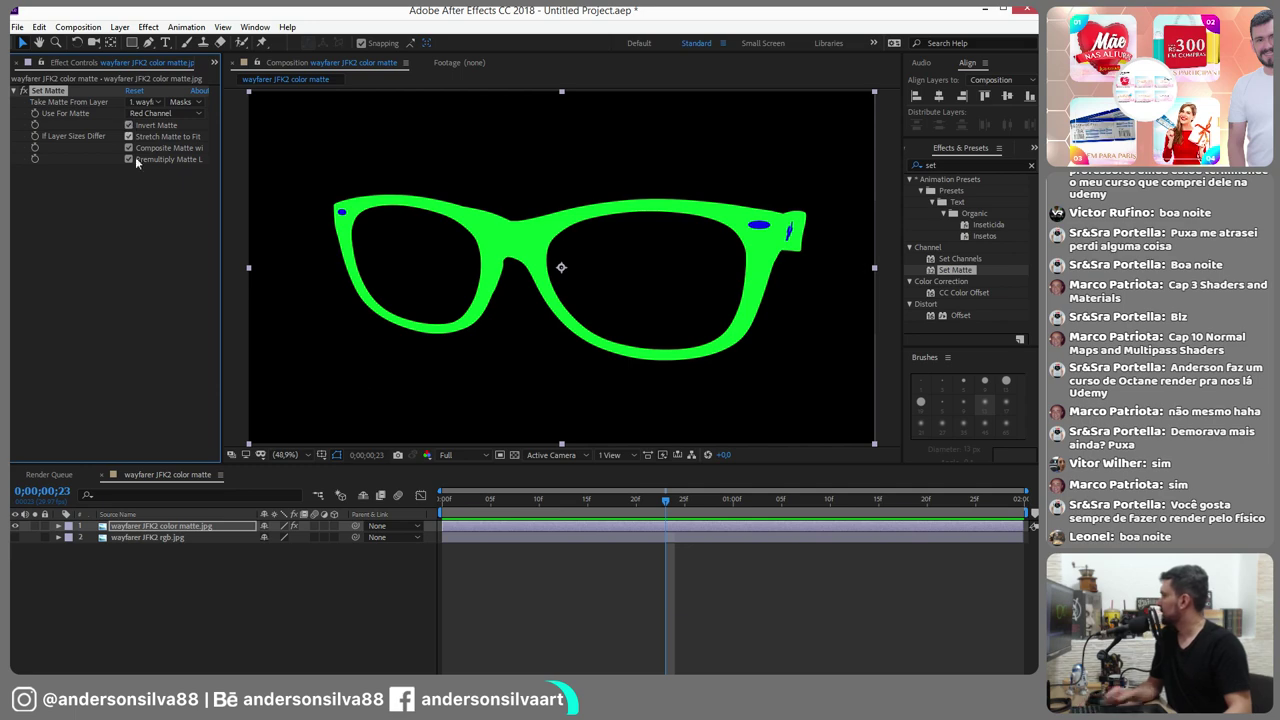
click(514, 455)
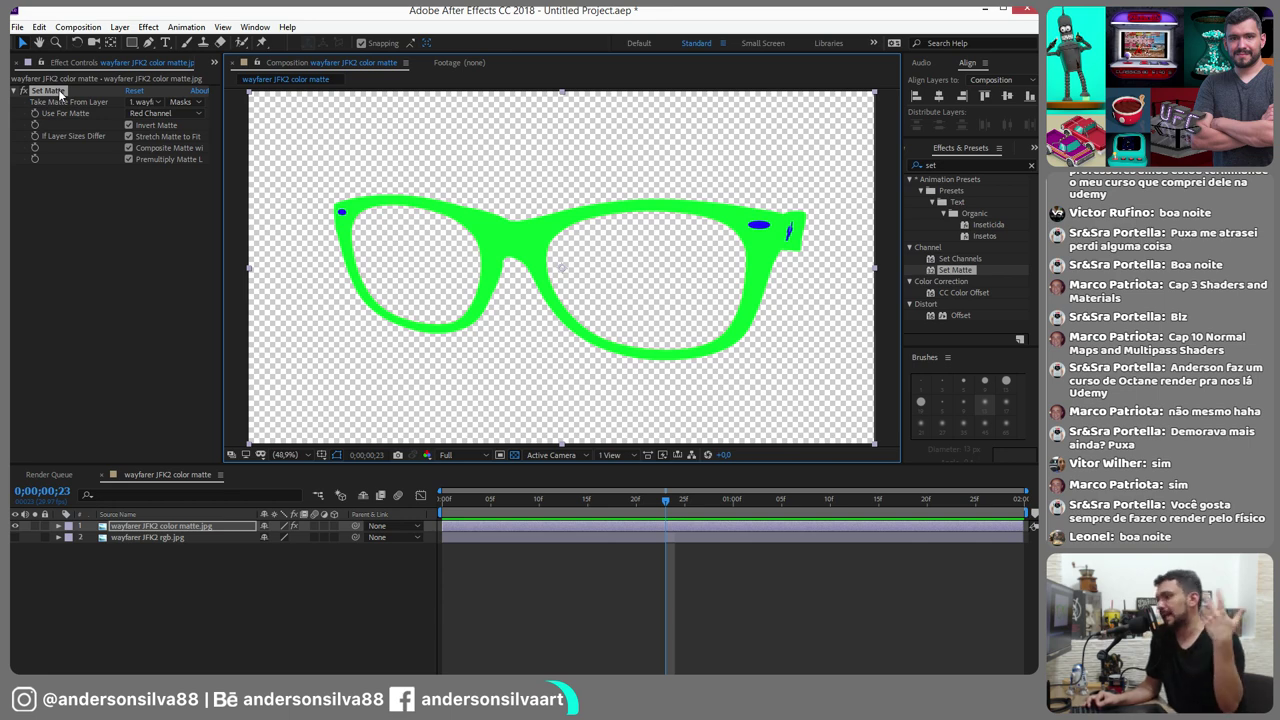
click(58, 90)
Delete the Set Matte effect and deselect the timeline layers
key(Delete)
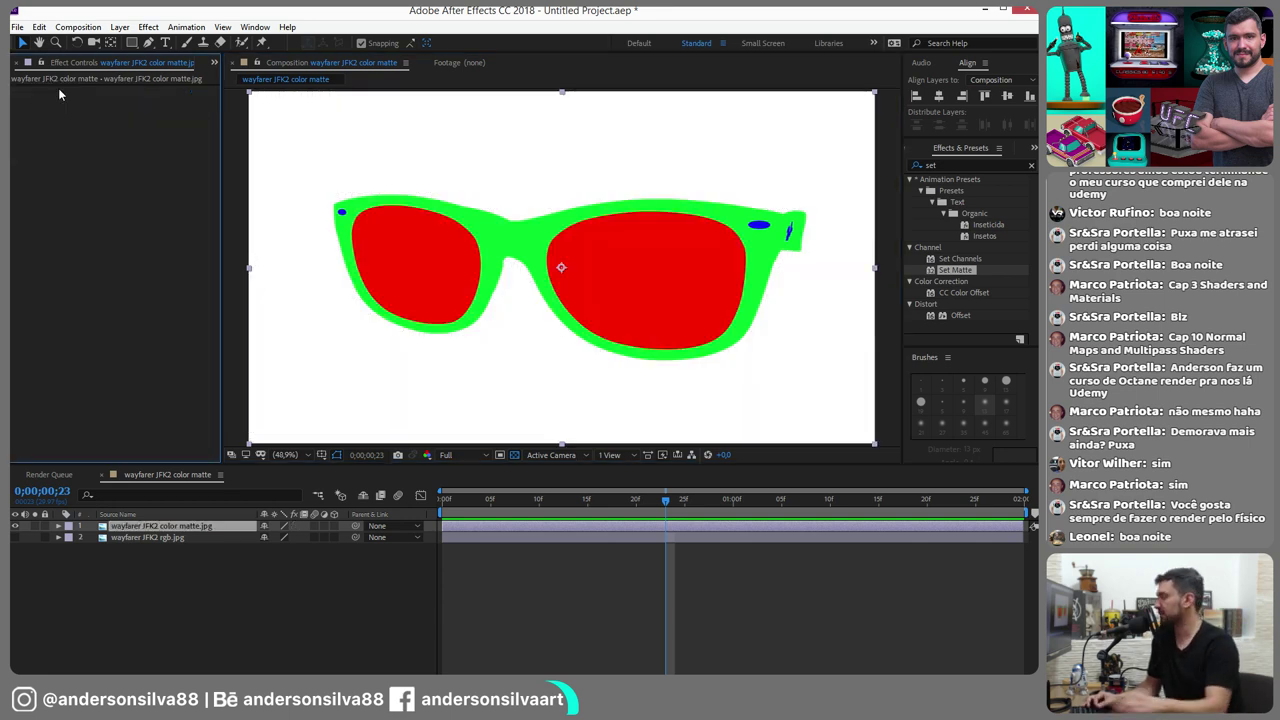
shift+click(16, 540)
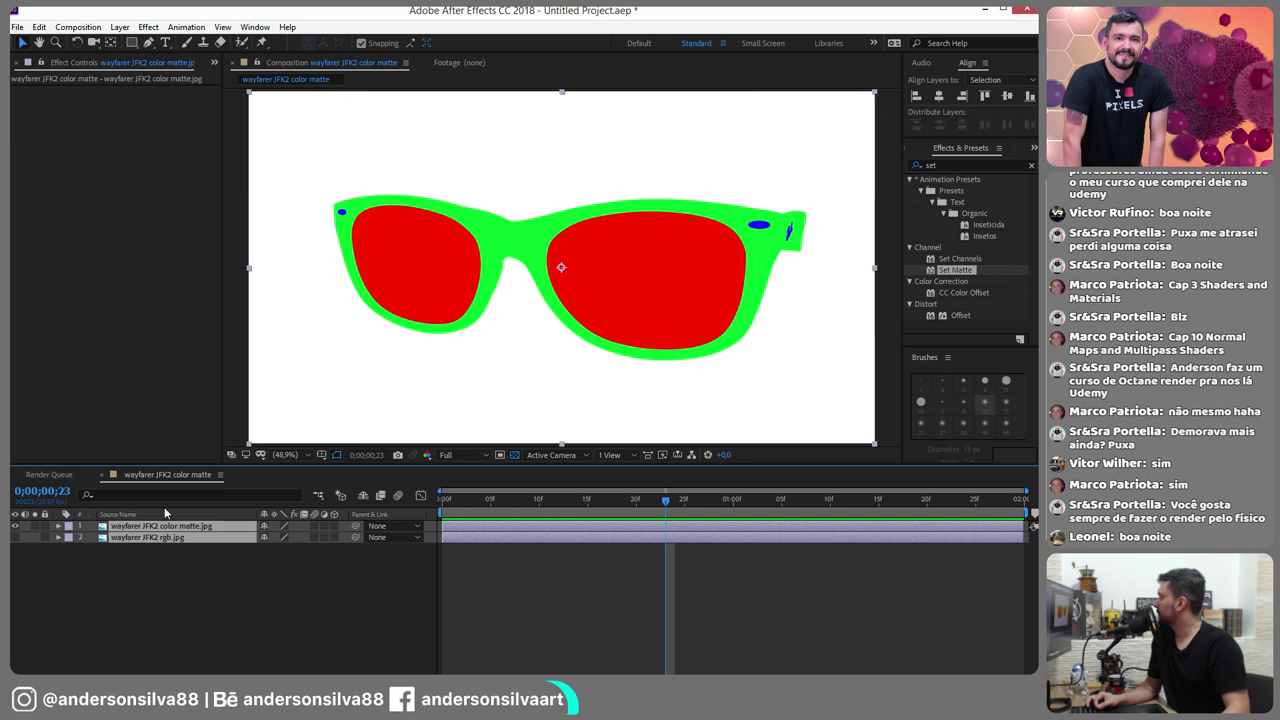
click(38, 542)
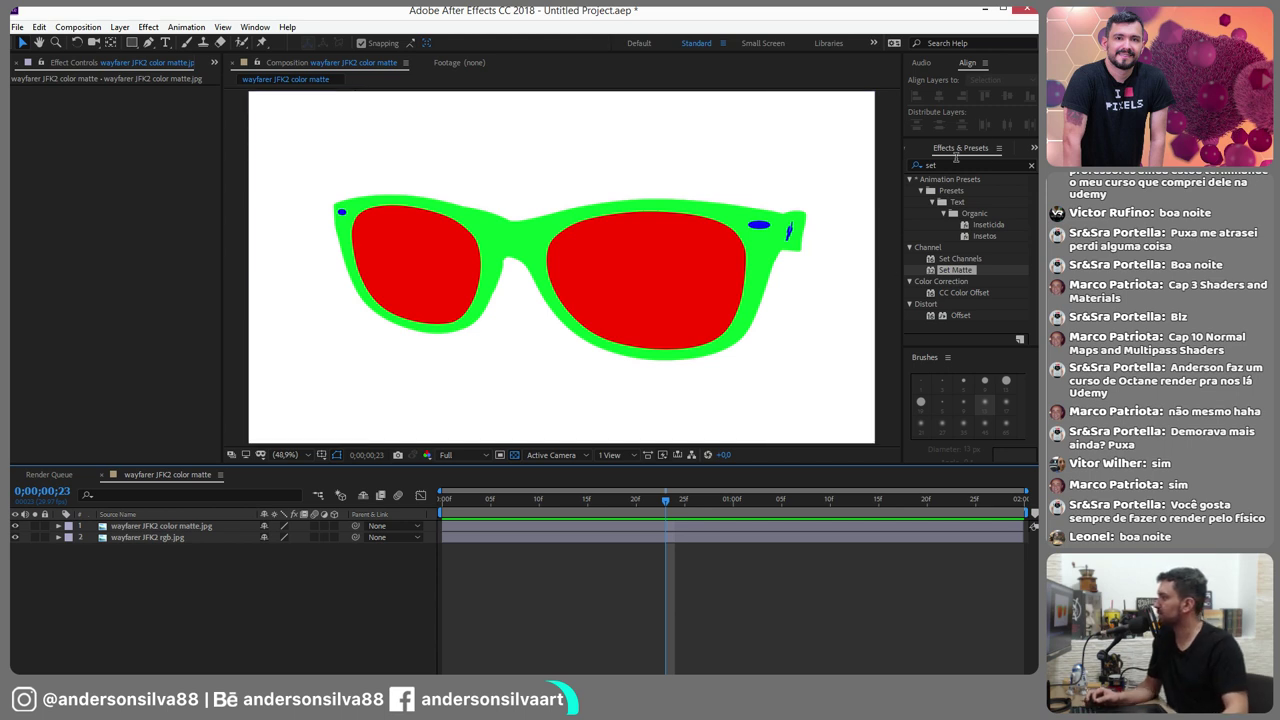
Clear the effects search and apply Keylight (1.2) from Keying to the colour-matte layer
double_click(955, 163)
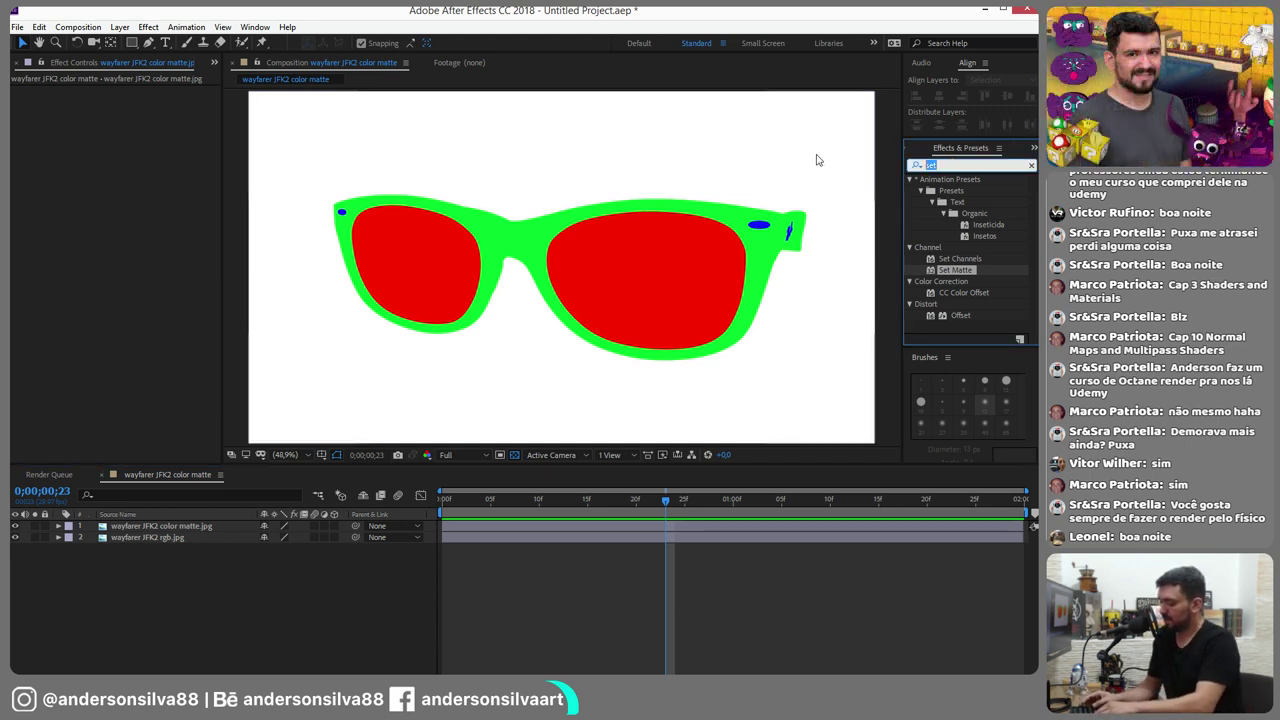
text(pri)
key(BackSpace)
key(BackSpace)
key(BackSpace)
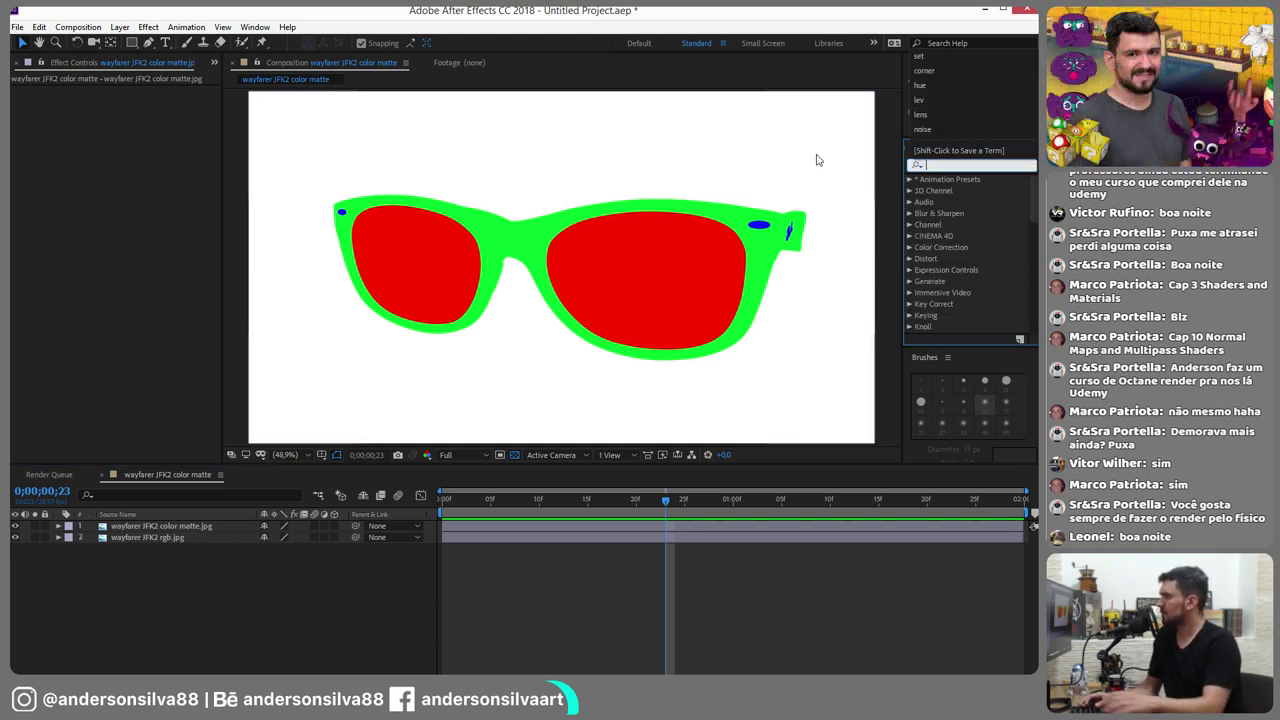
click(908, 315)
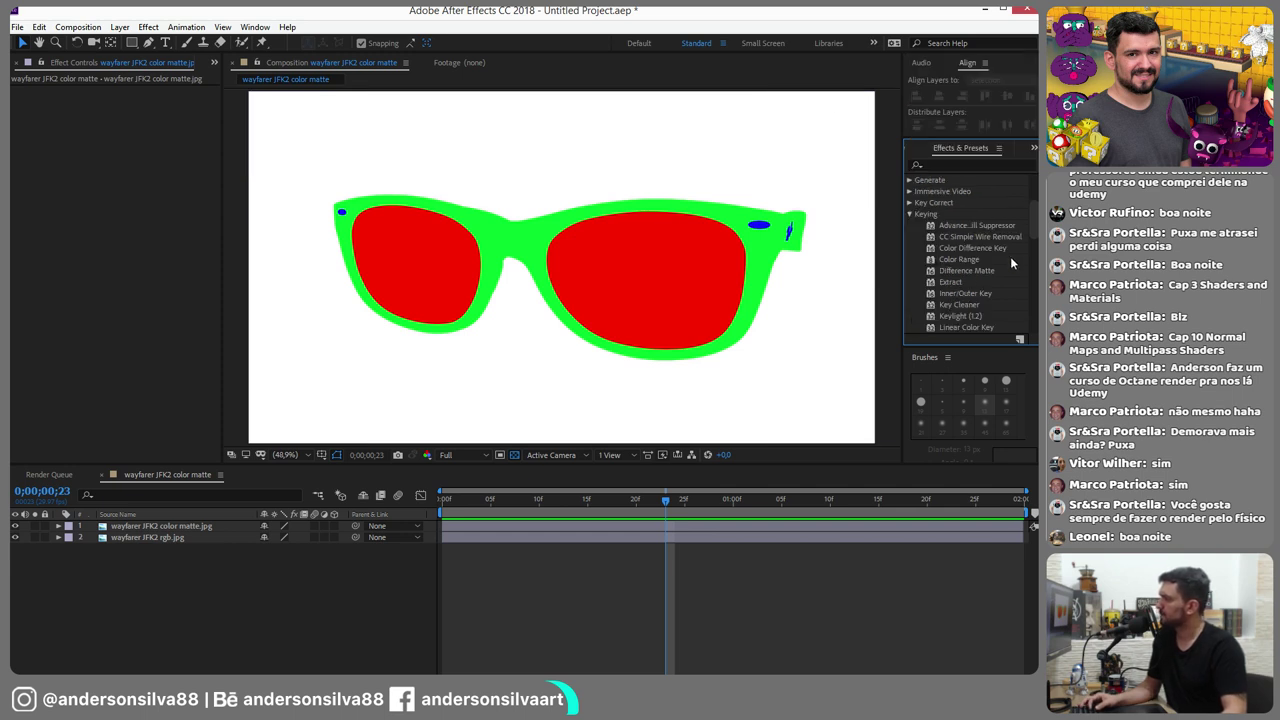
click(968, 318)
drag(968, 316, 538, 526)
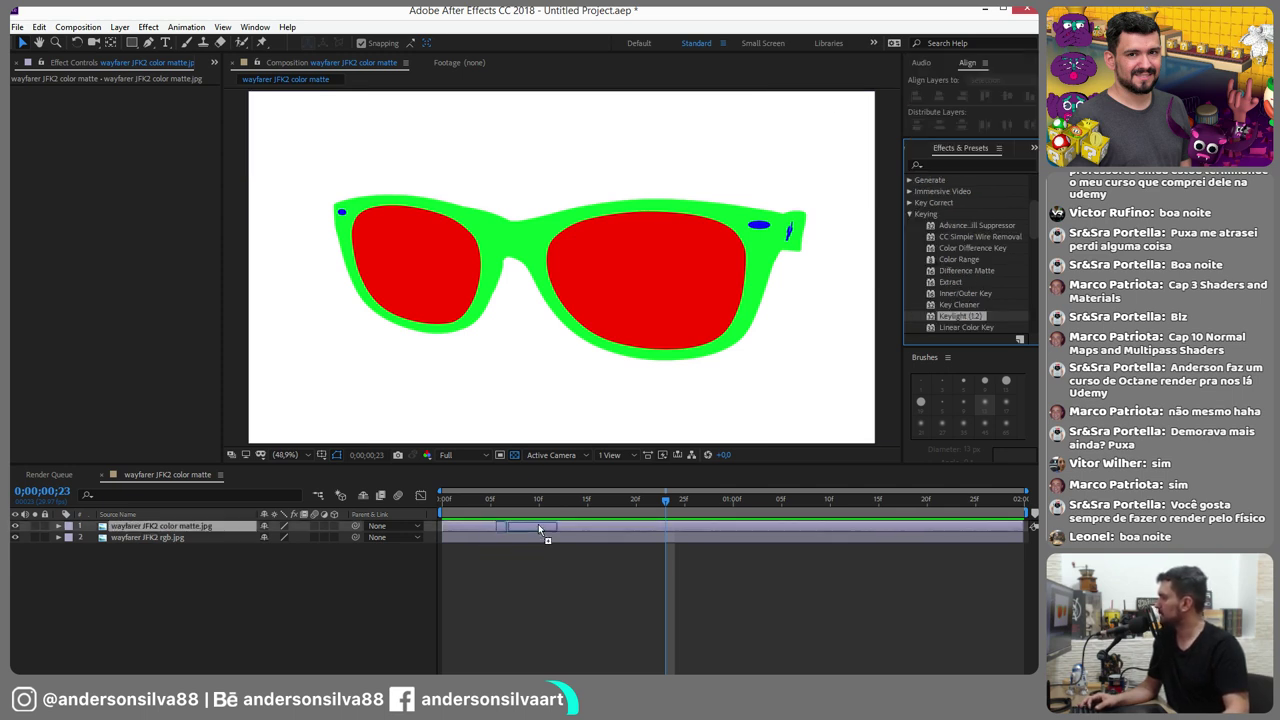
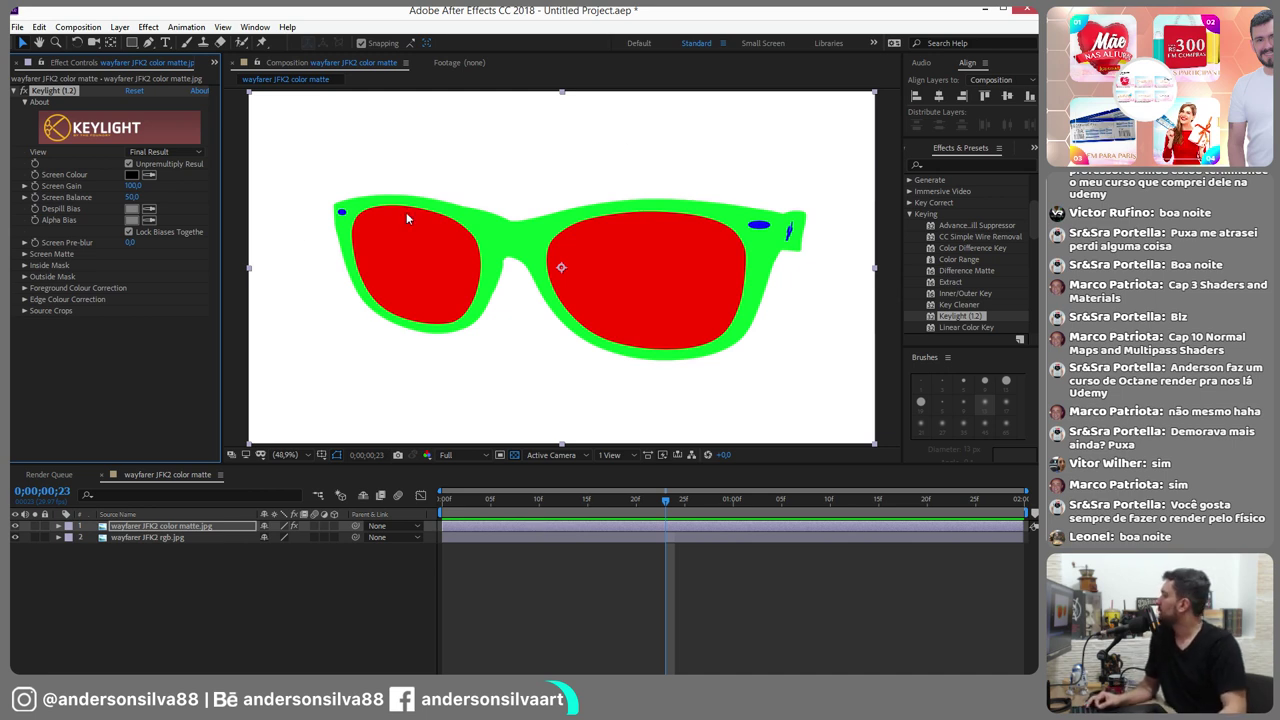
Key out the blue spots with Keylight's Screen Colour on the glasses colour matte layer
click(165, 530)
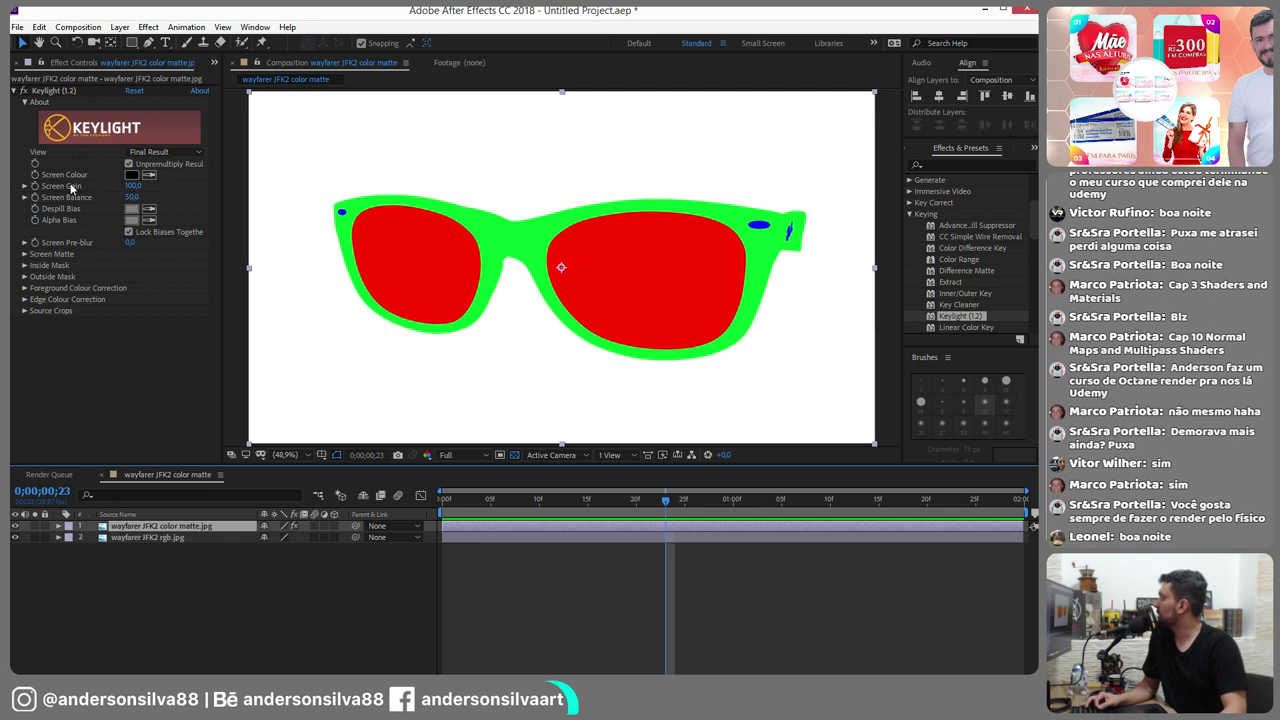
click(148, 174)
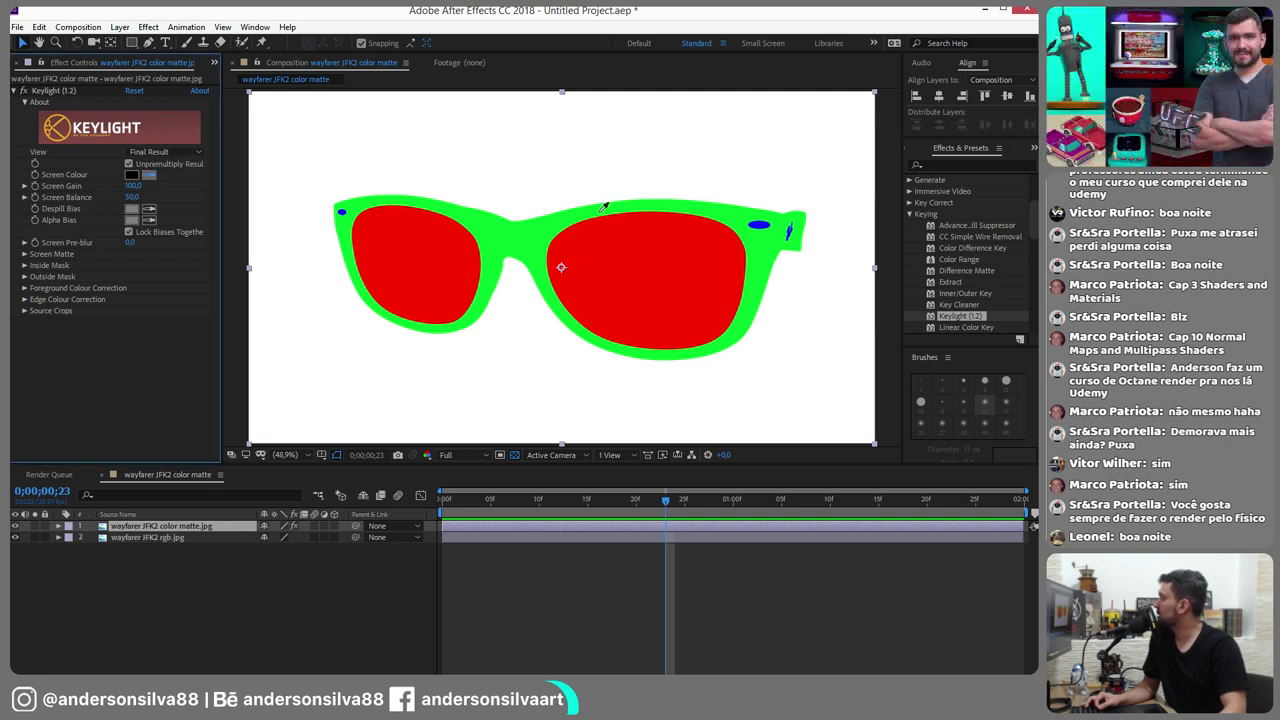
click(759, 224)
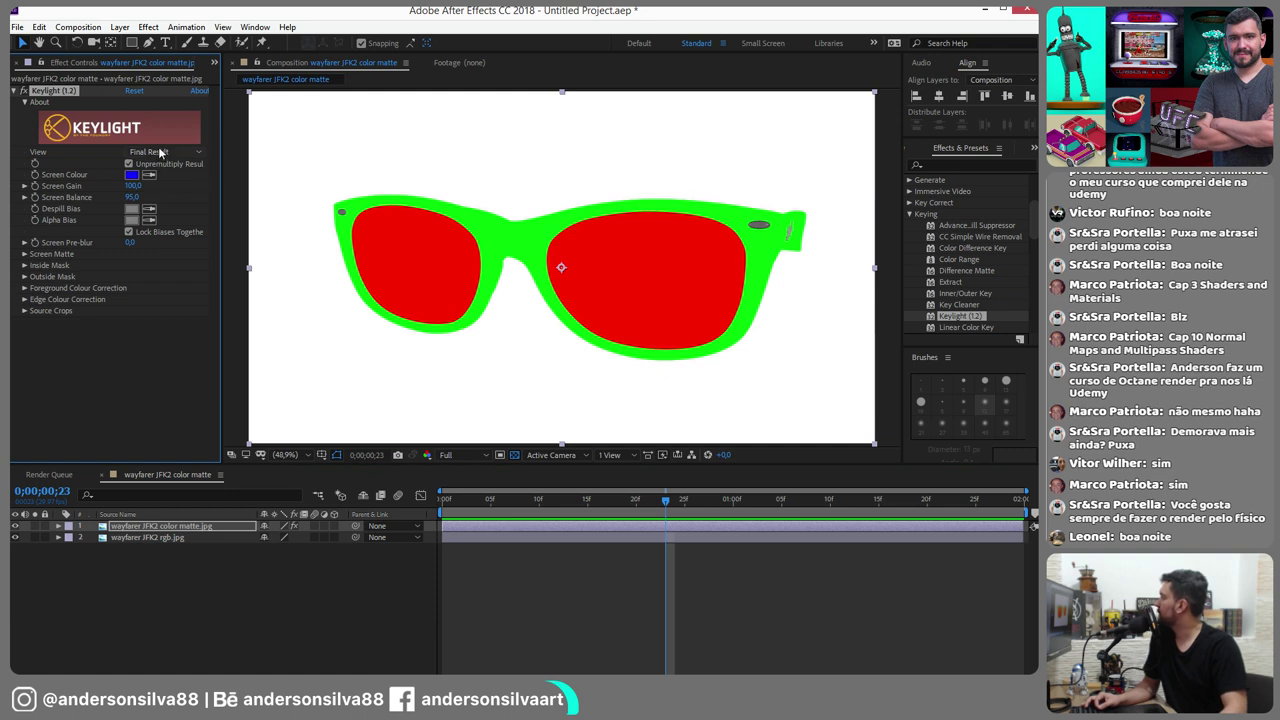
click(15, 537)
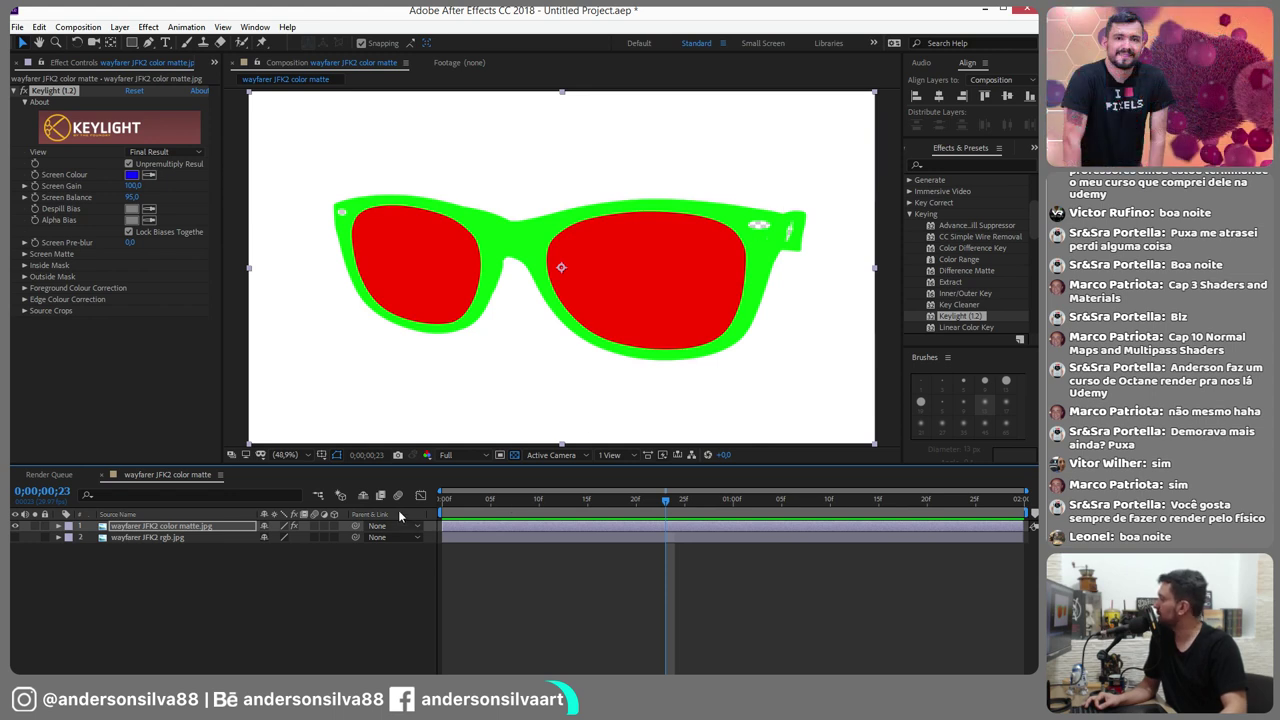
Switch Keylight to Screen Matte view and raise Clip Black for a clean white matte
click(152, 152)
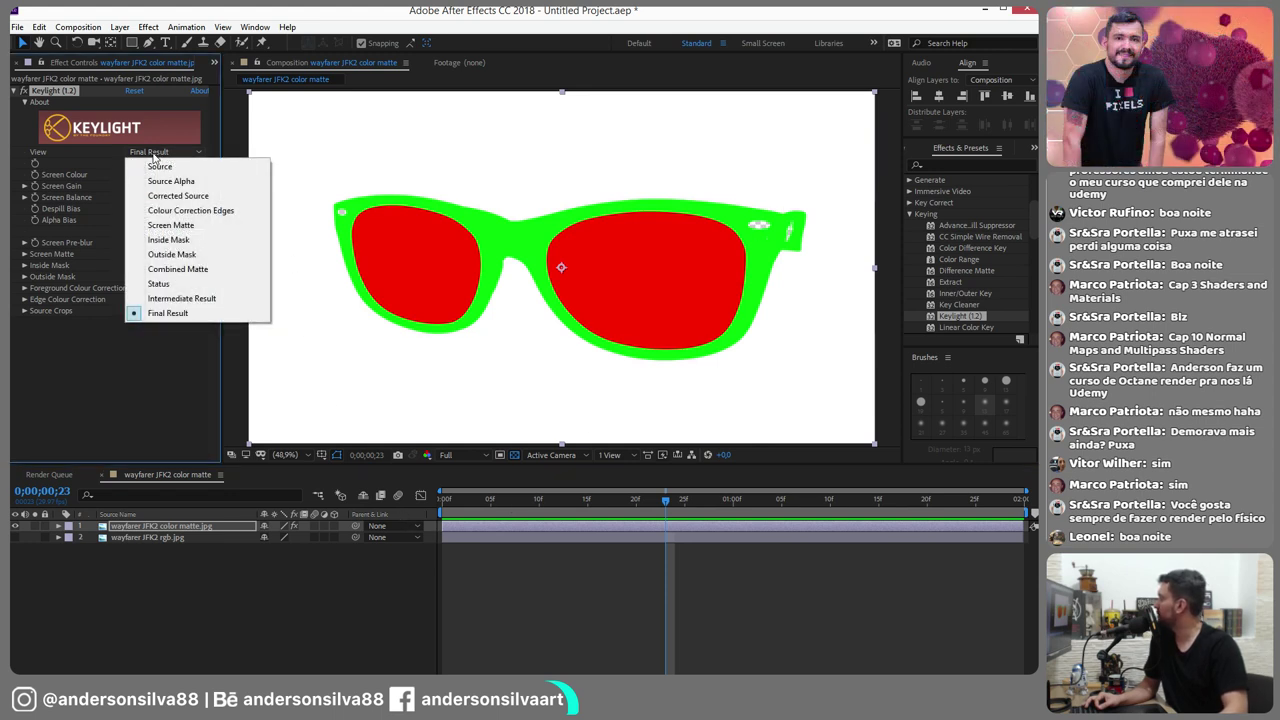
click(177, 224)
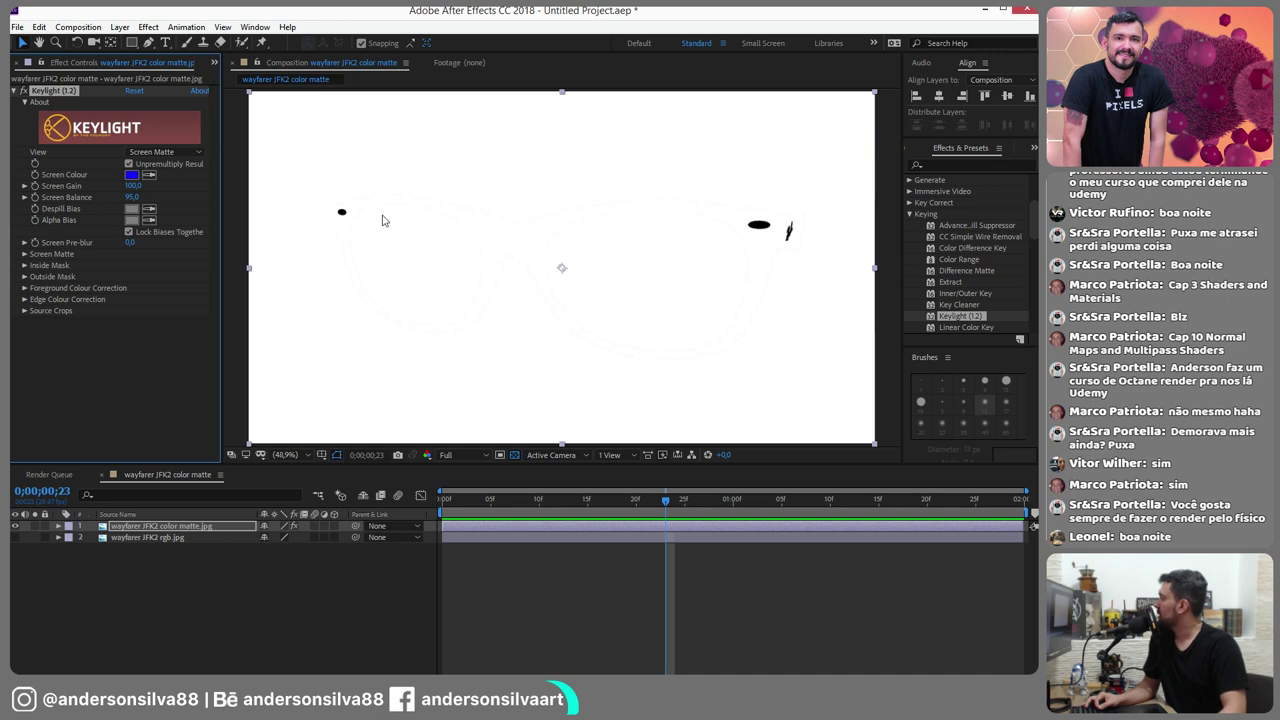
click(24, 254)
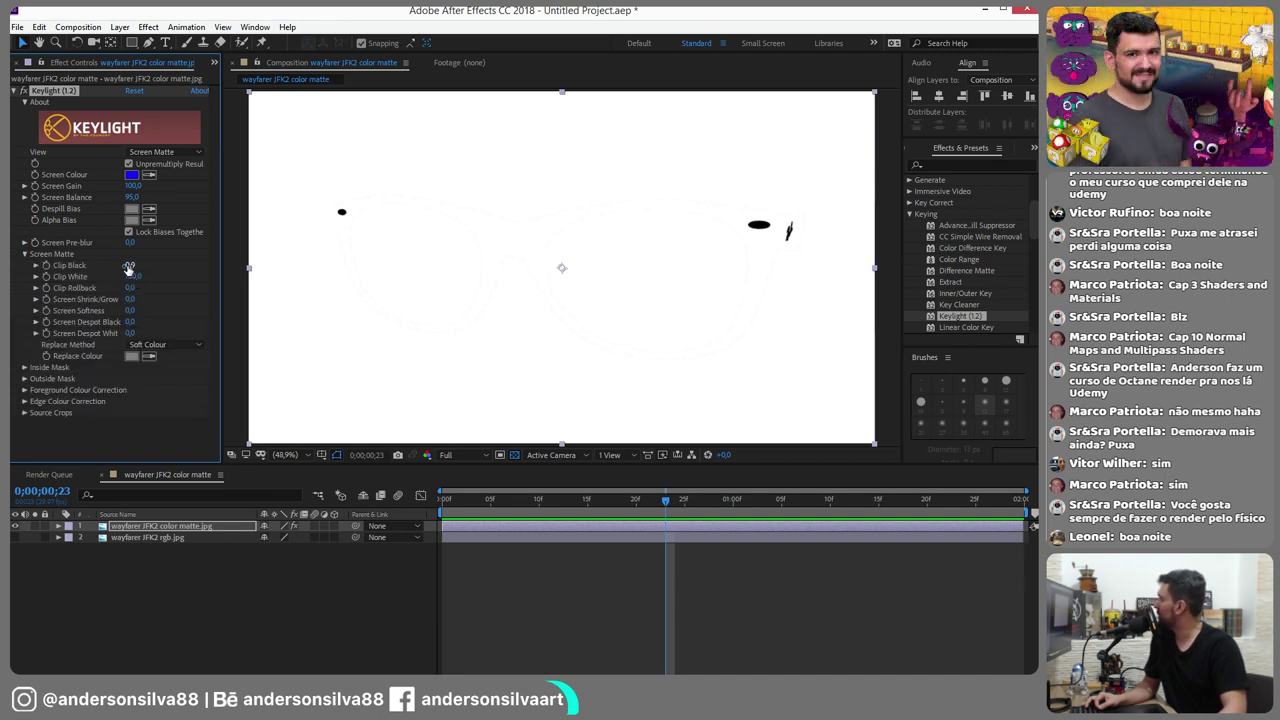
mouse_move(128, 268)
mouse_down()
mouse_move(117, 262)
mouse_move(235, 276)
mouse_up()
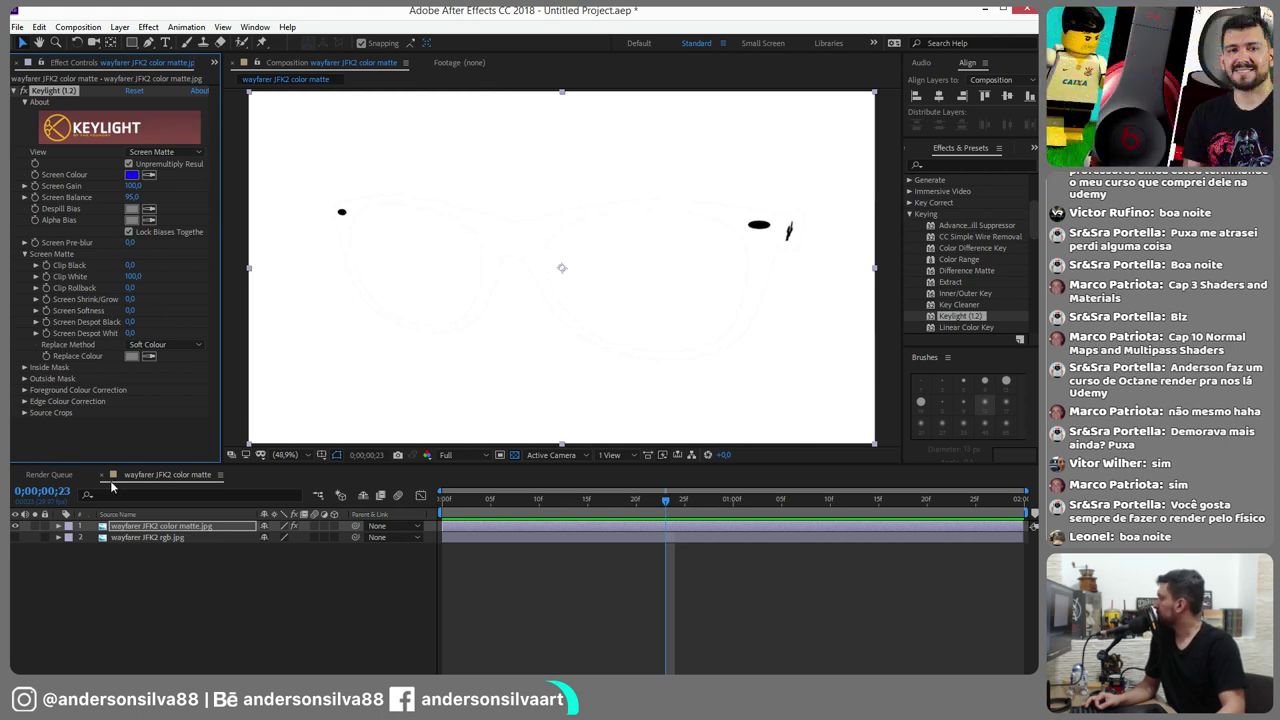
click(15, 537)
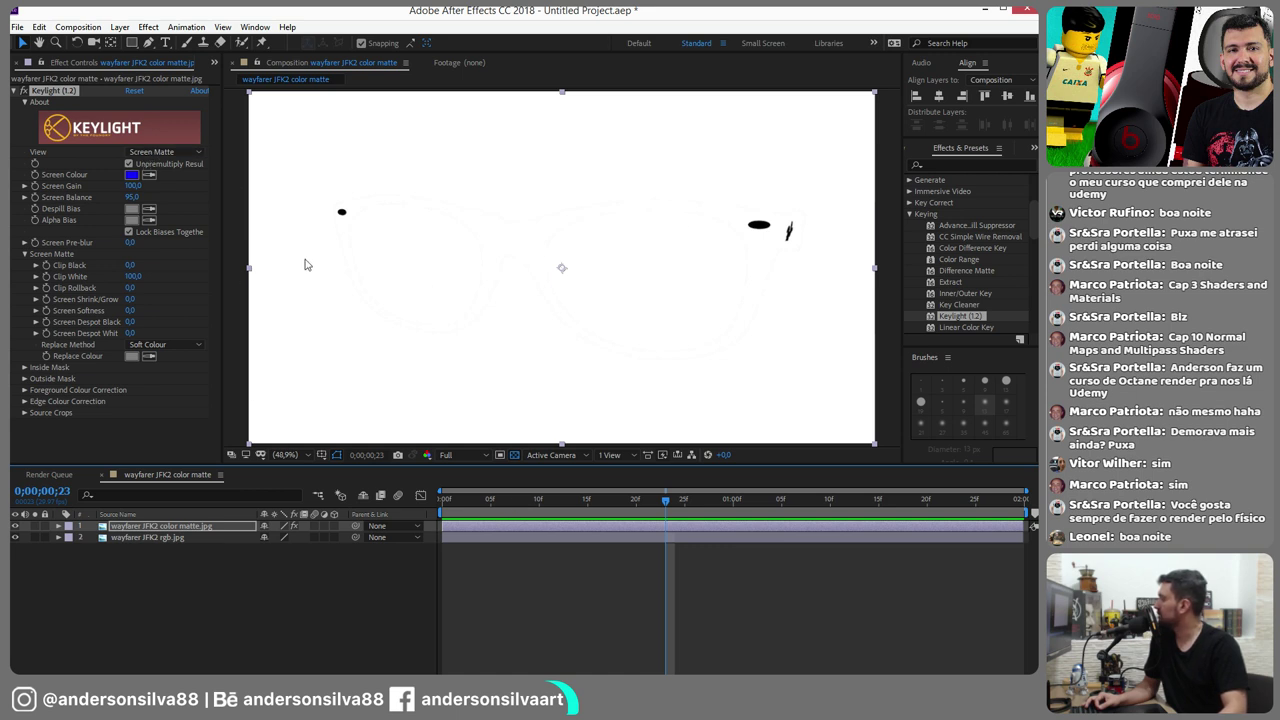
Preview the Outside Mask view, return to Screen Matte, and select the glasses render layer
click(165, 151)
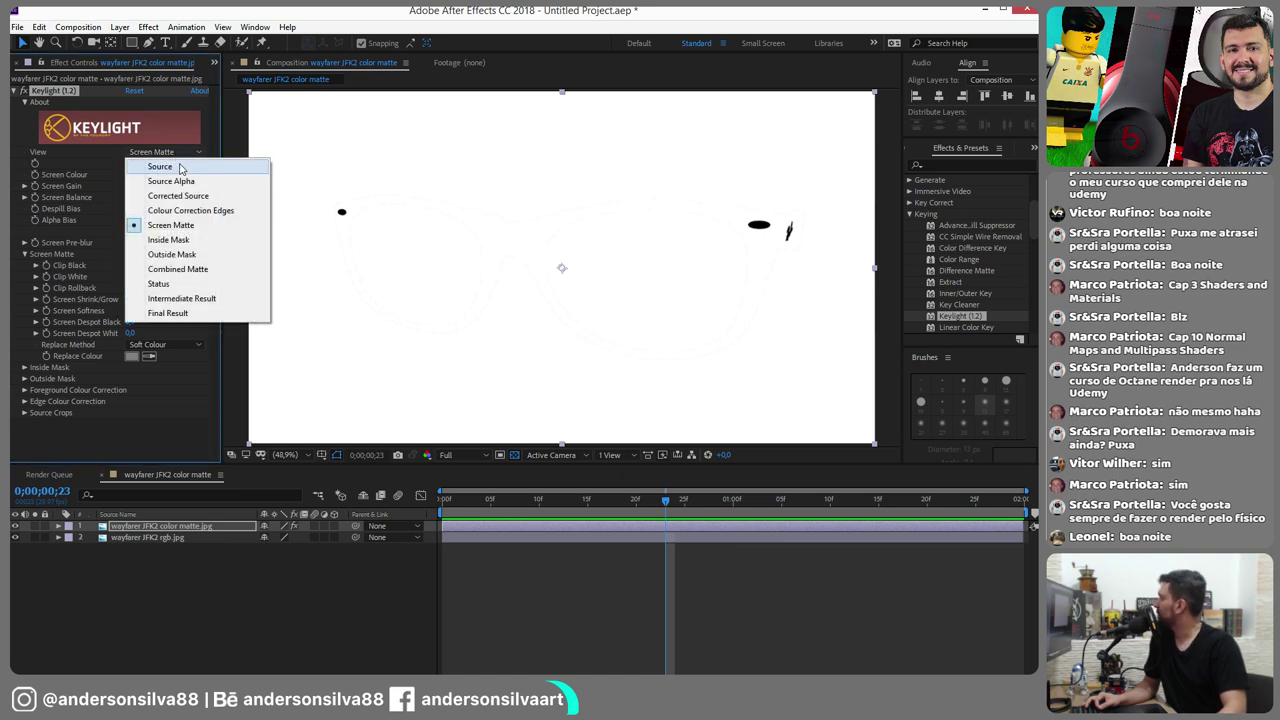
click(189, 254)
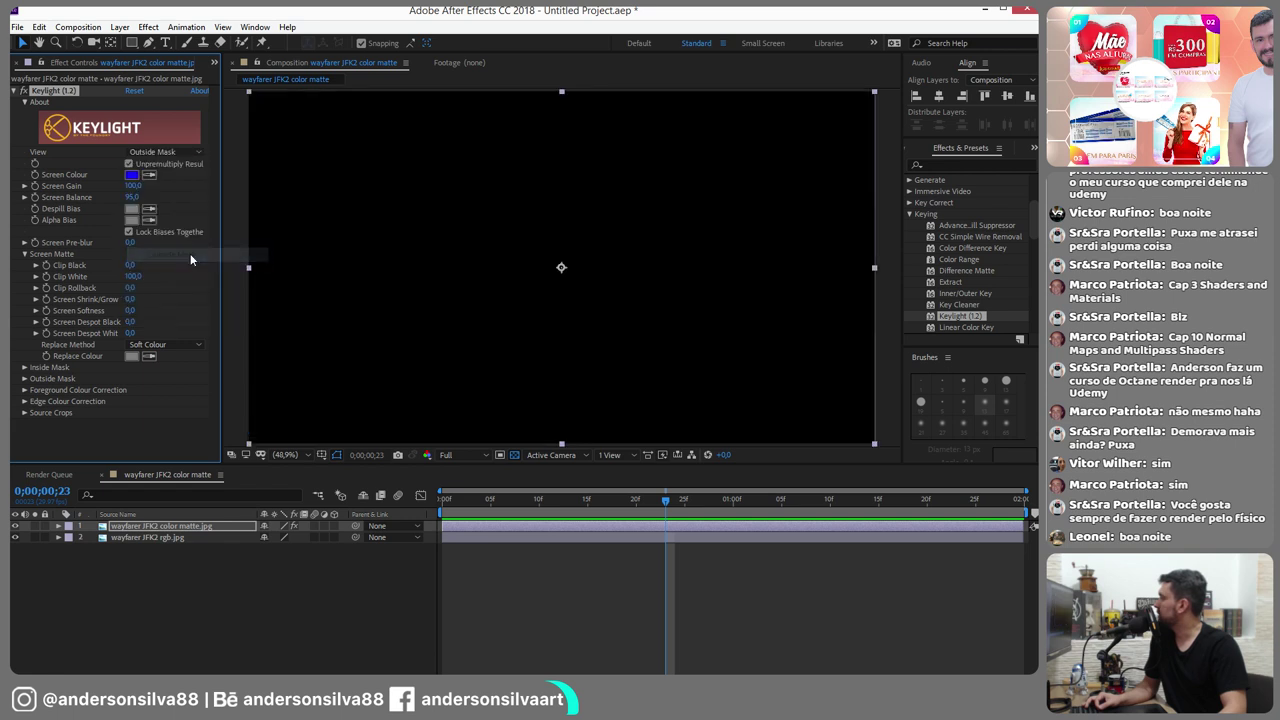
click(165, 151)
click(177, 220)
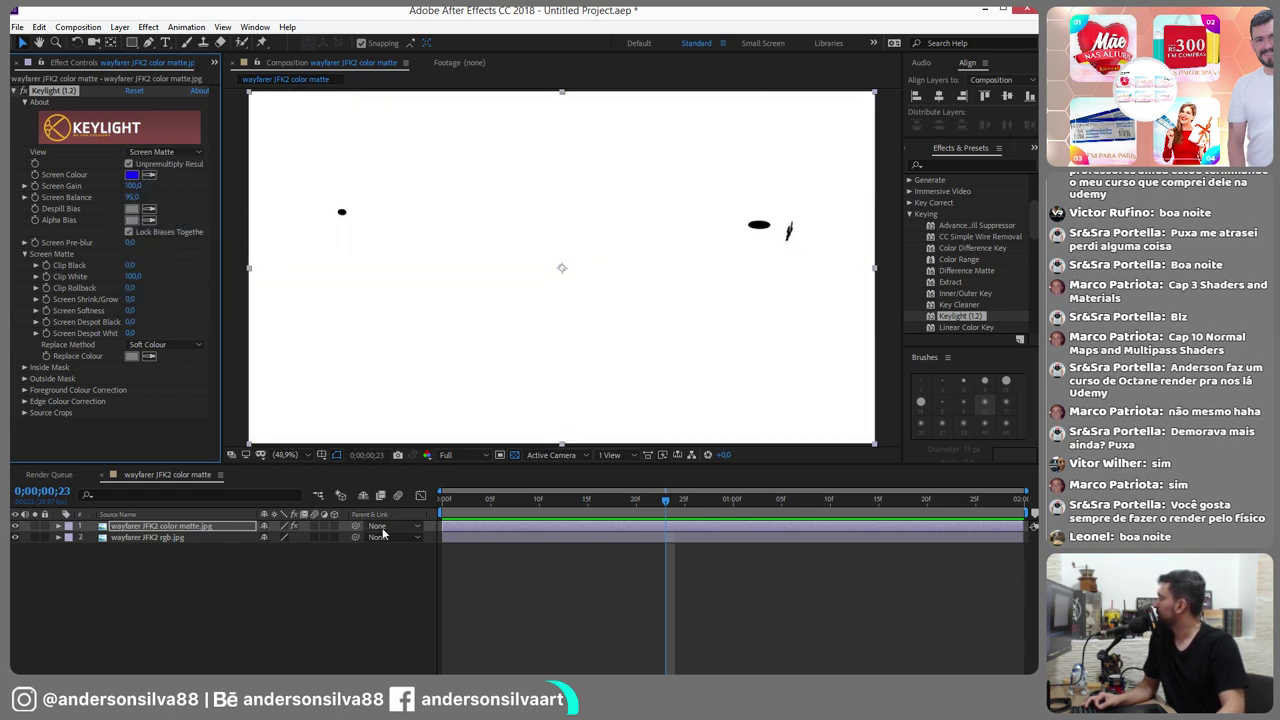
click(178, 538)
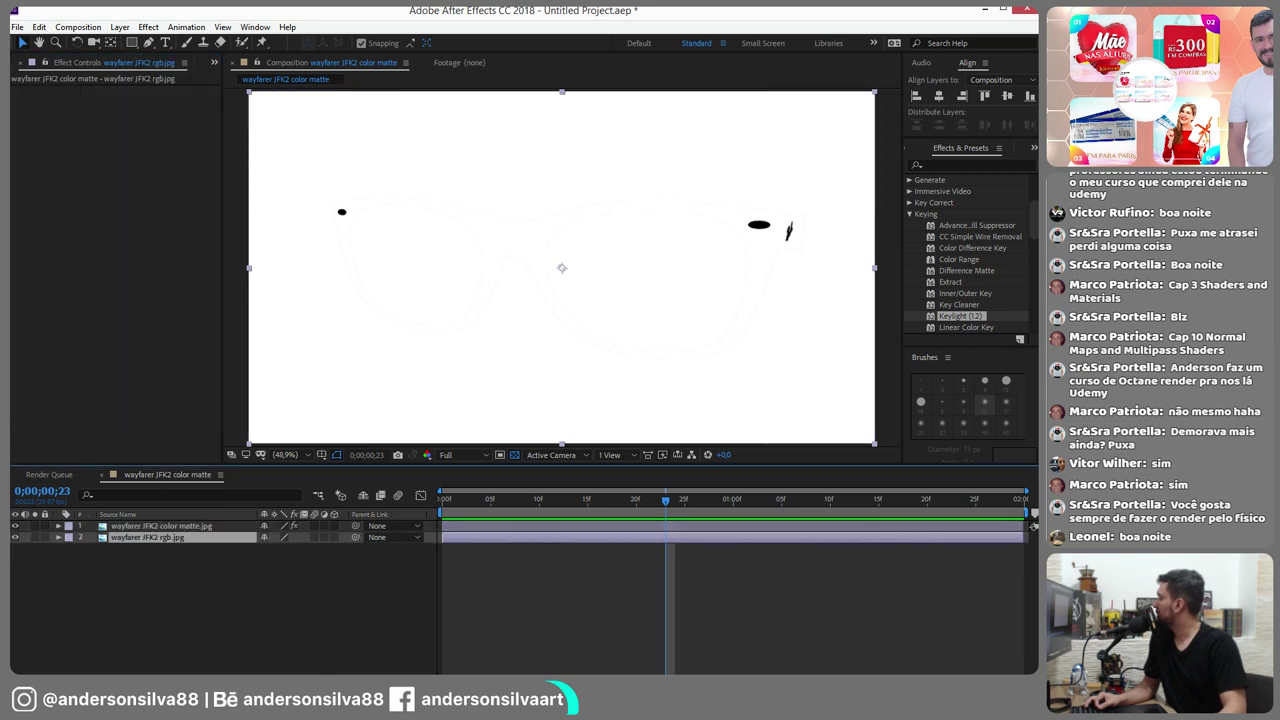
Set the rgb render's track matte to Luma Matte using 'wayfarer JFK2 color matte.jpg'
key(F4)
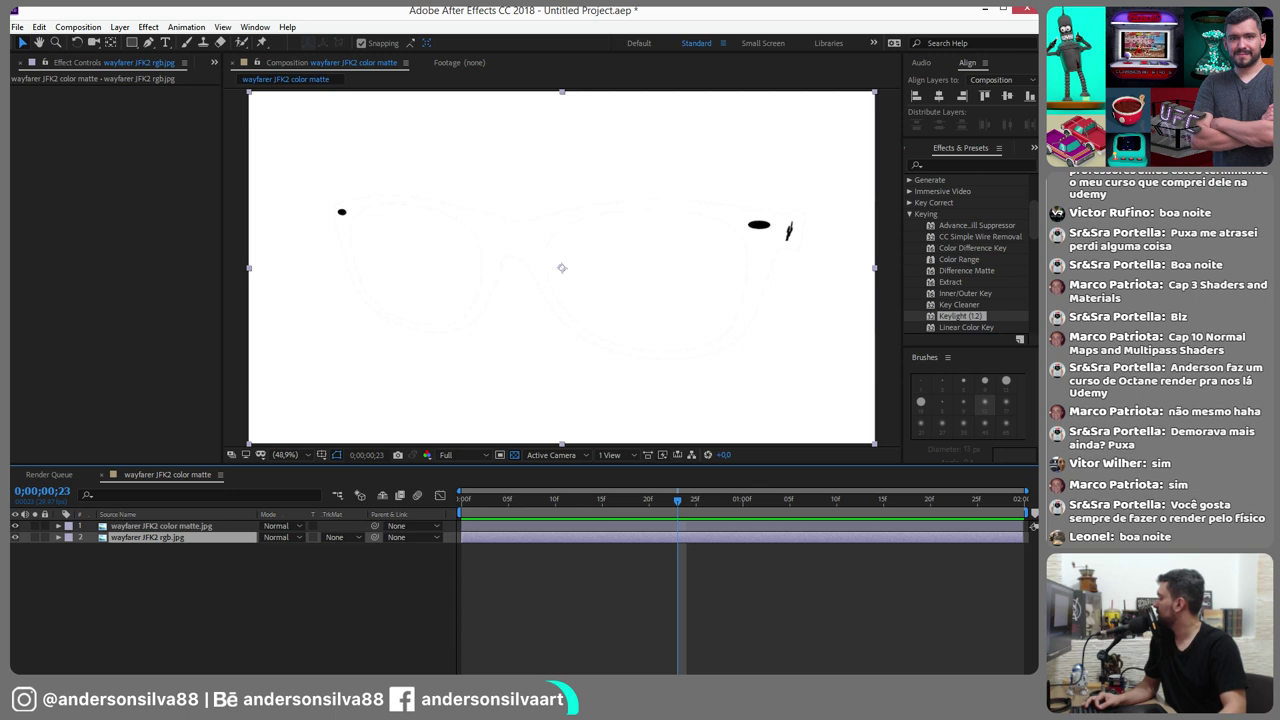
click(345, 537)
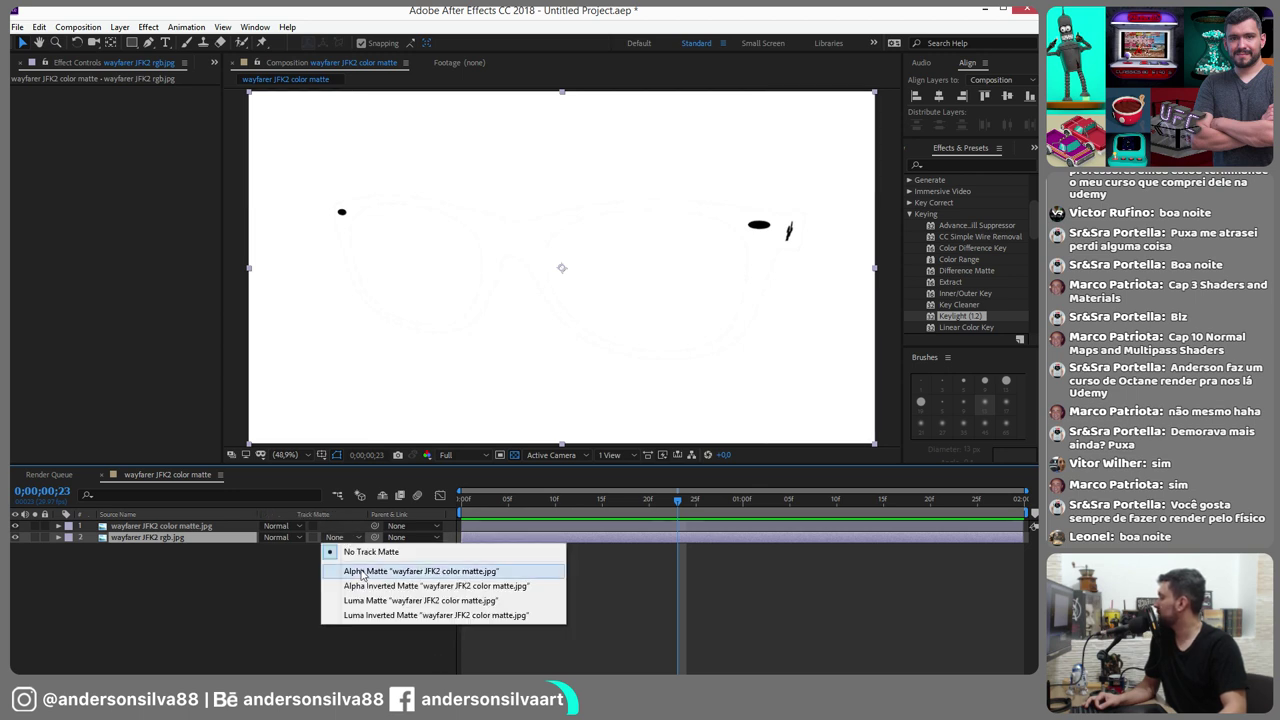
click(369, 571)
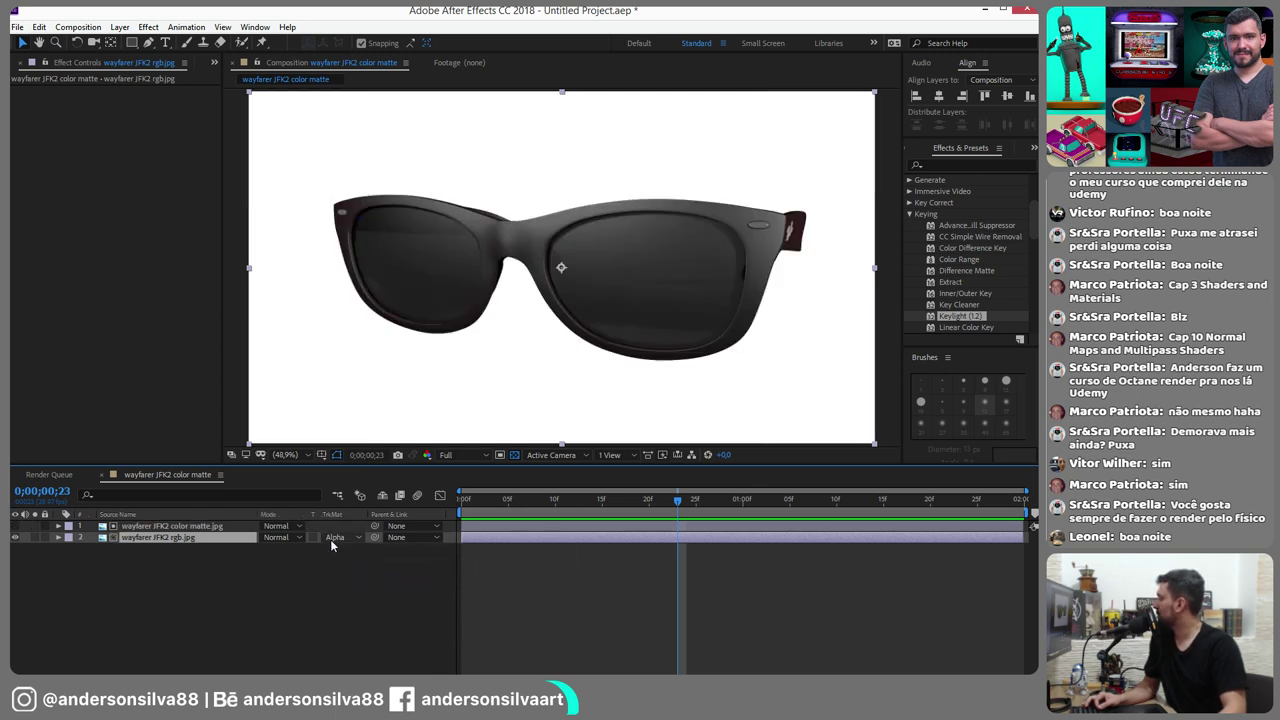
click(334, 537)
click(361, 598)
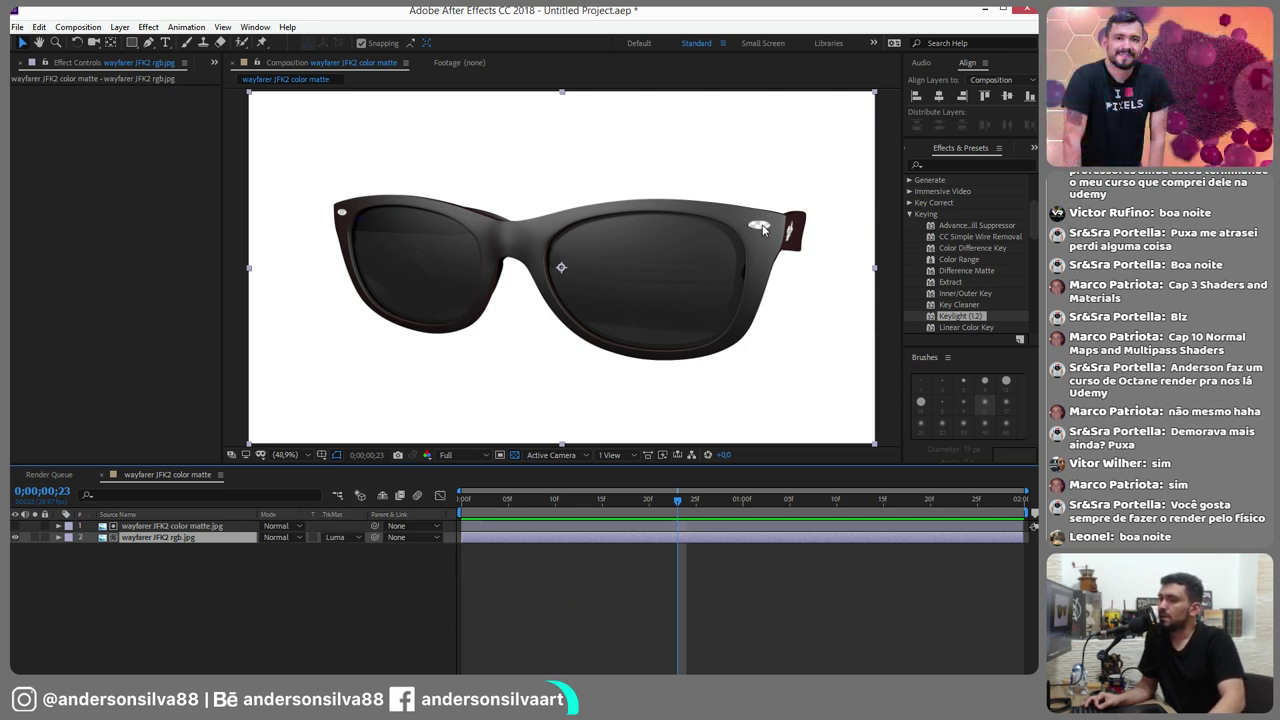
drag(960, 316, 156, 528)
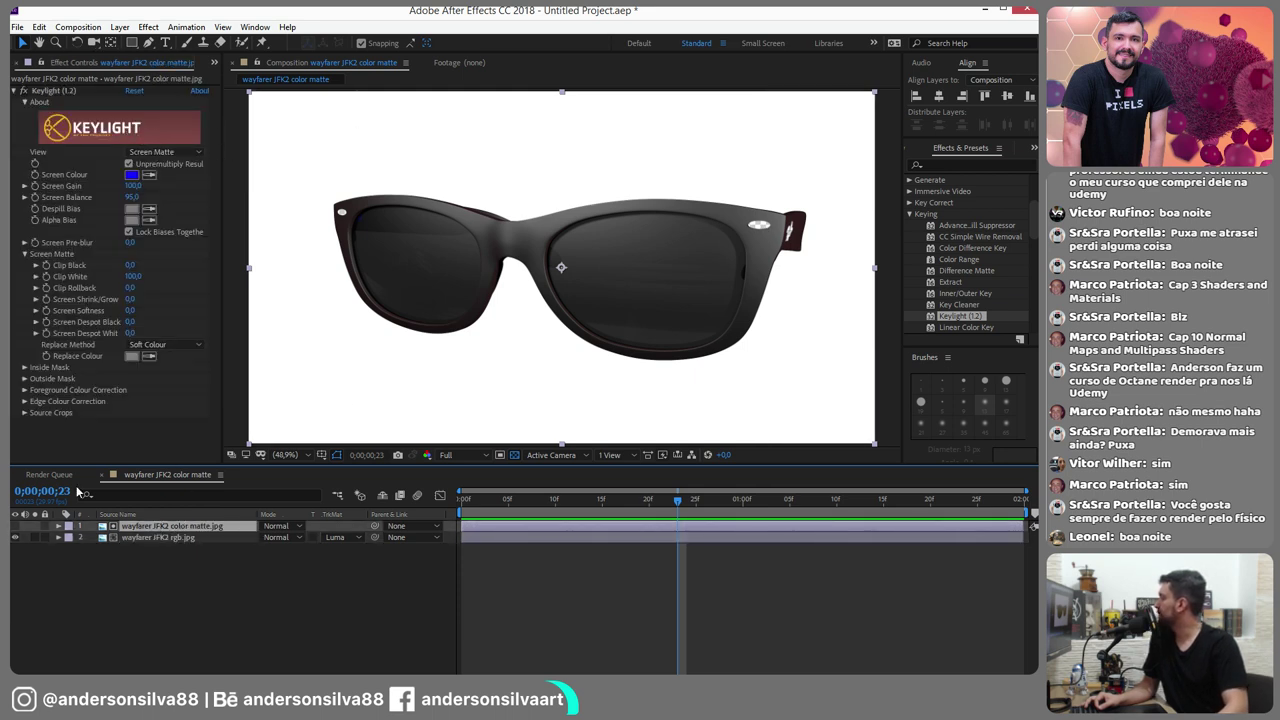
Remove the render layer's track matte, show only the keyed colour matte, and search effects for 'ive'
click(345, 538)
click(352, 550)
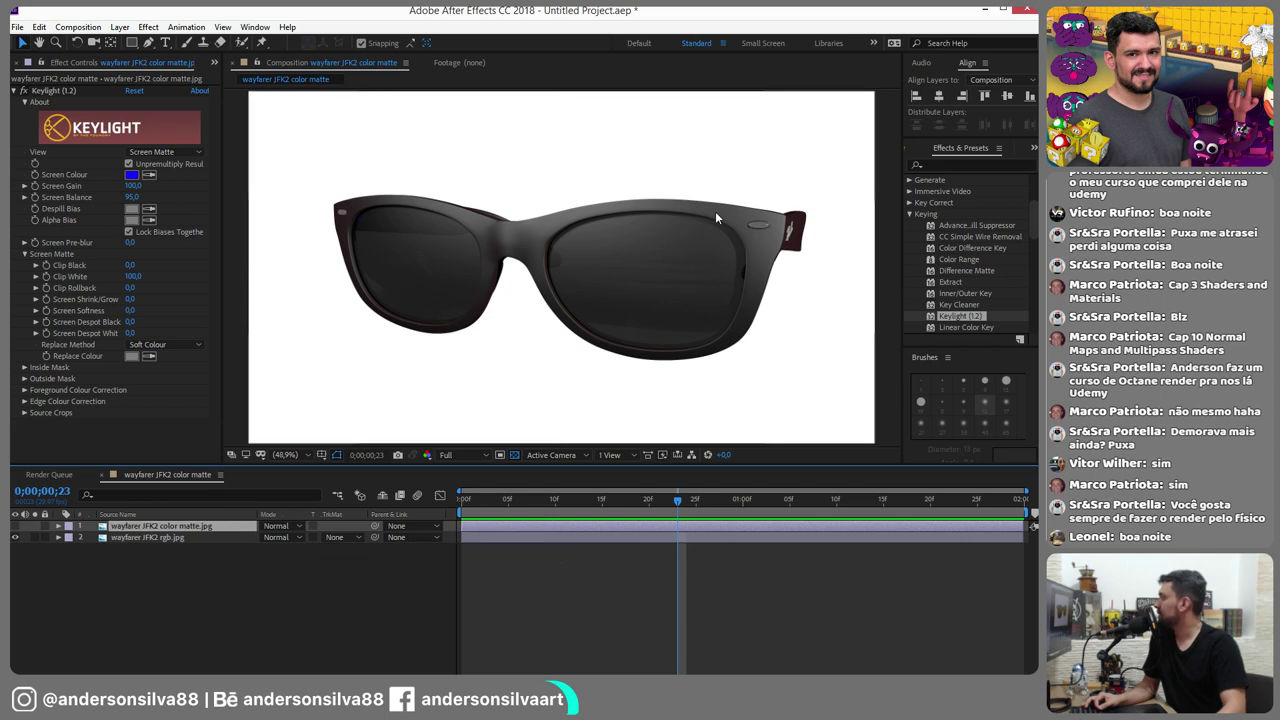
click(15, 537)
click(15, 526)
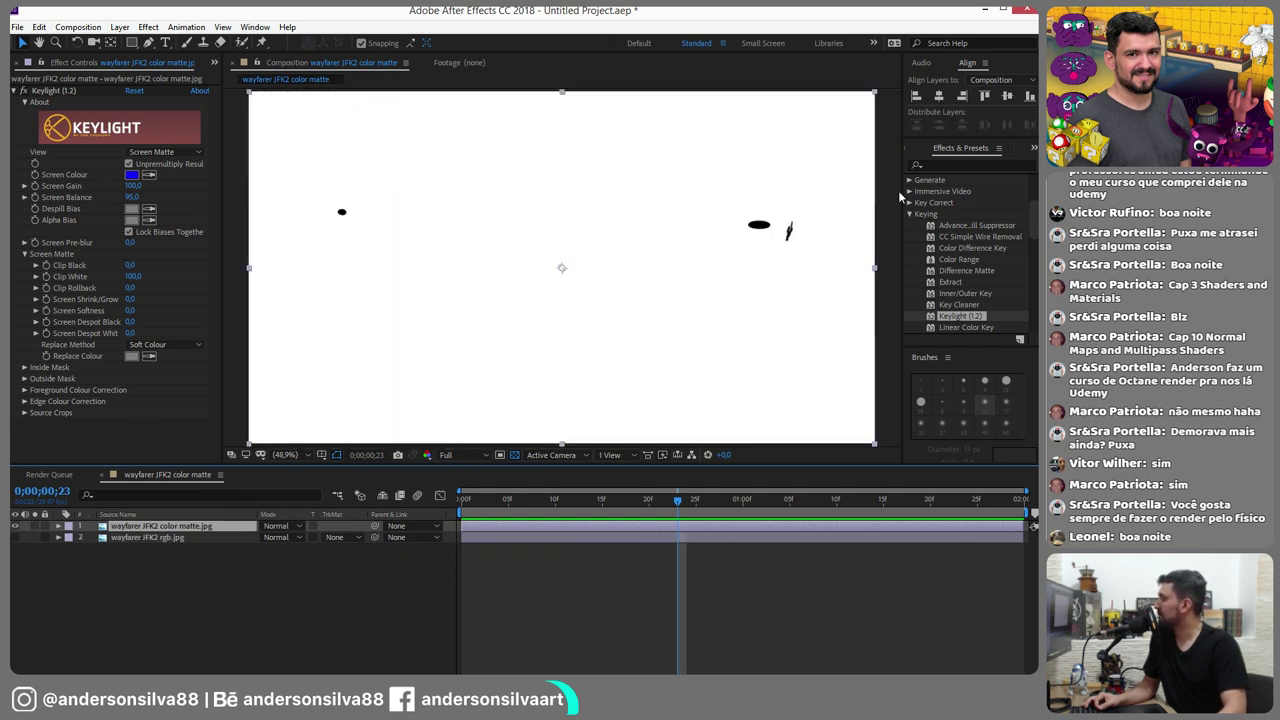
click(946, 164)
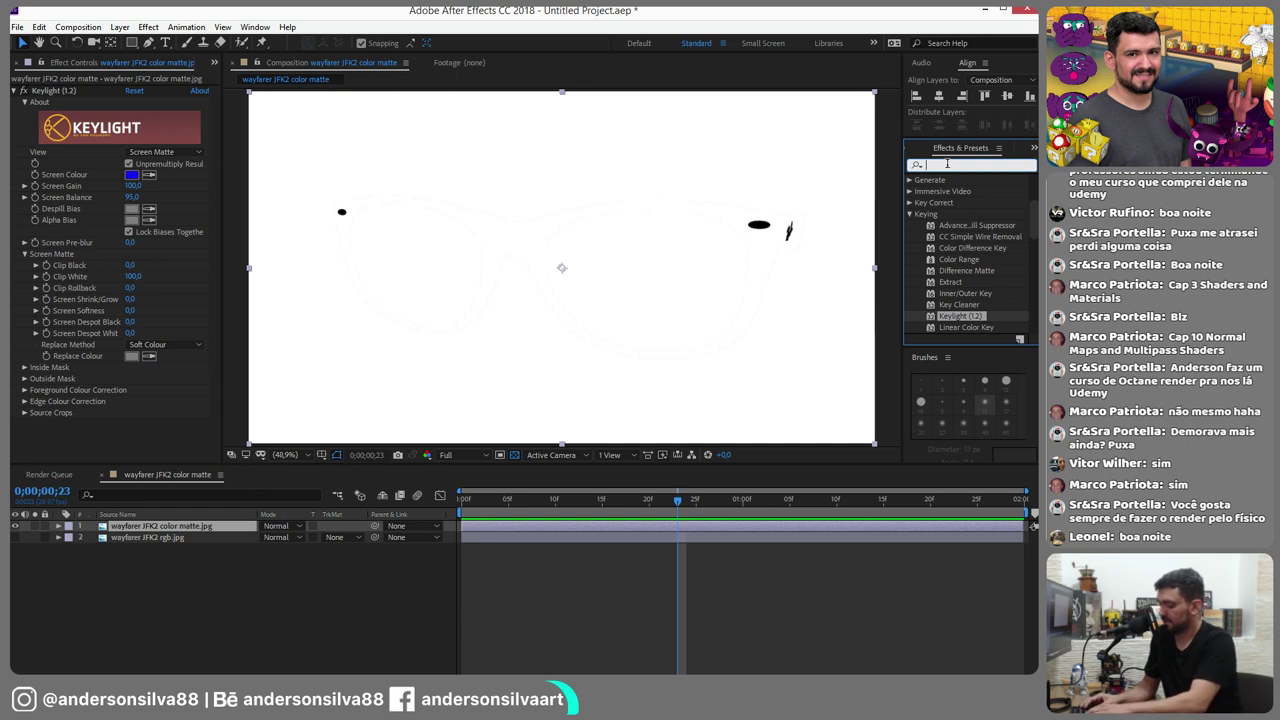
text(iv)
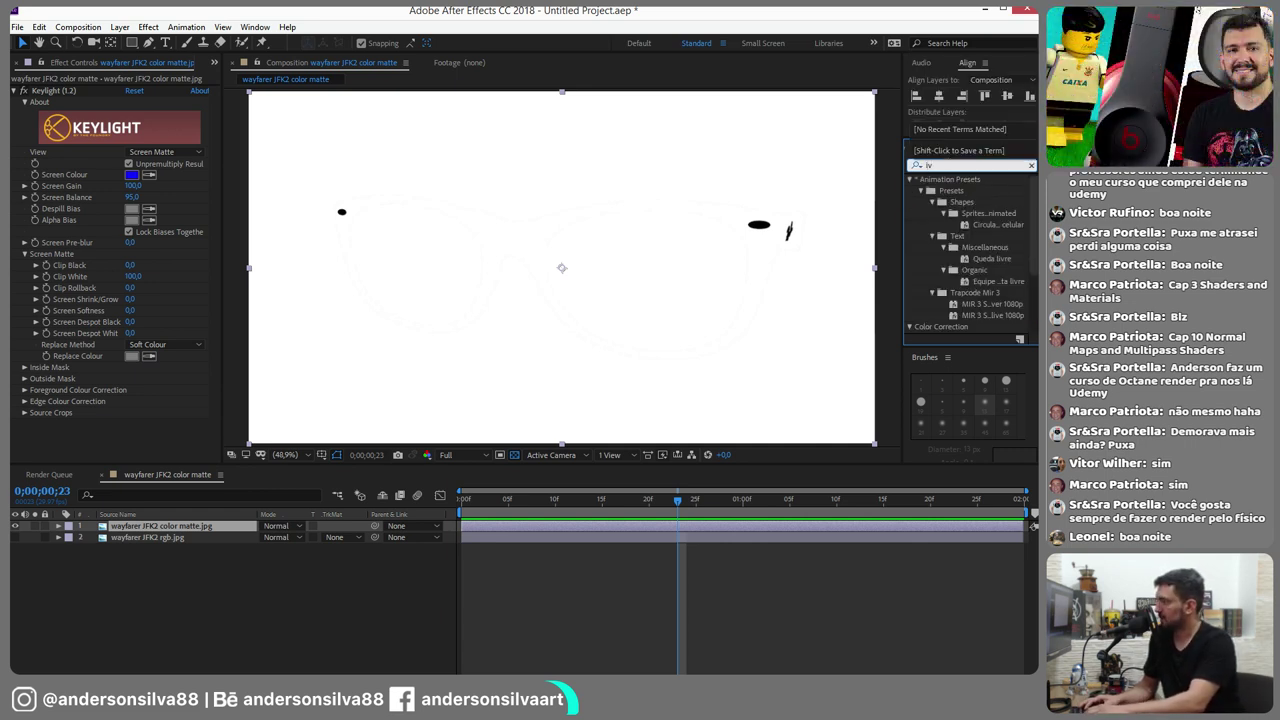
text(e)
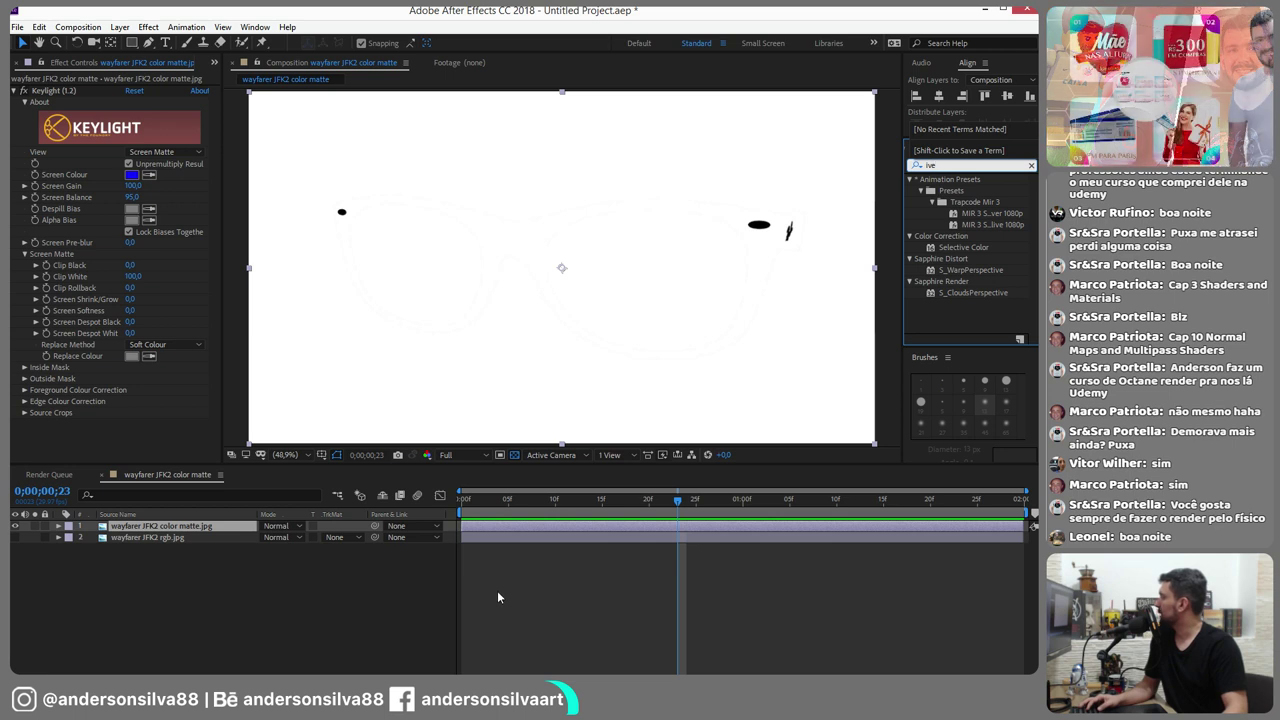
click(68, 382)
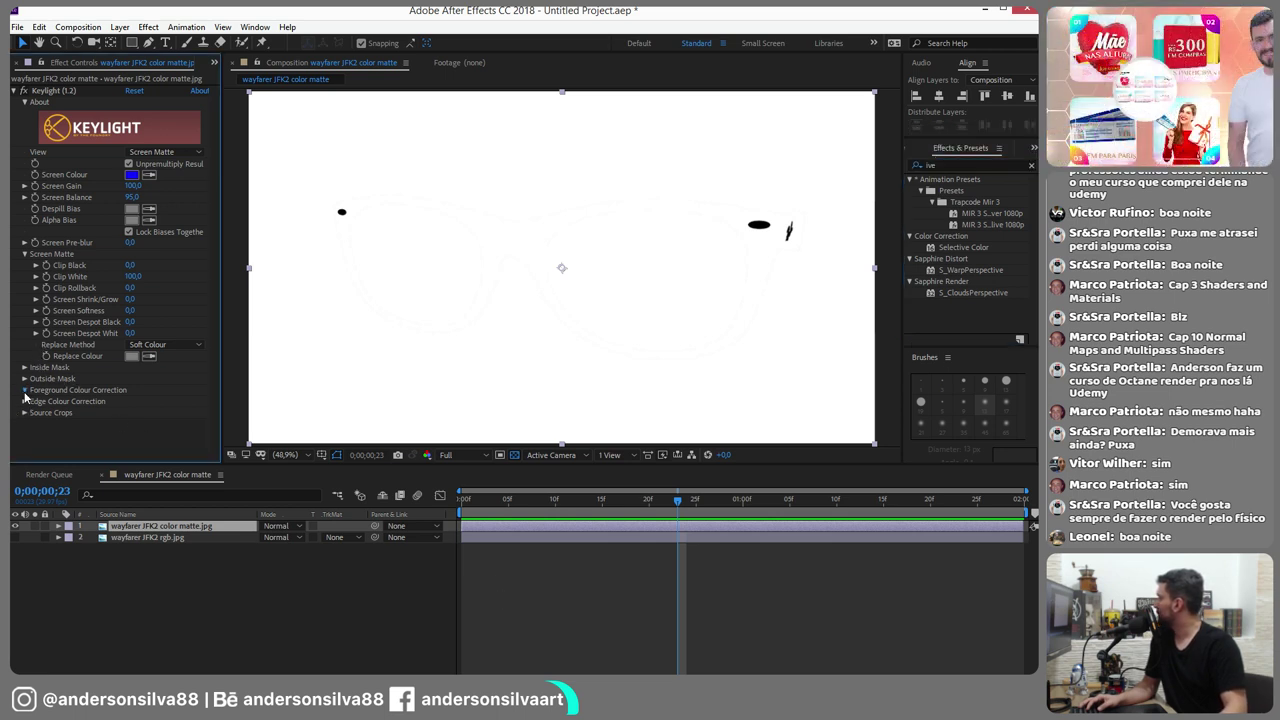
Turn off Keylight's foreground colour correction on the colour matte
click(25, 389)
click(128, 400)
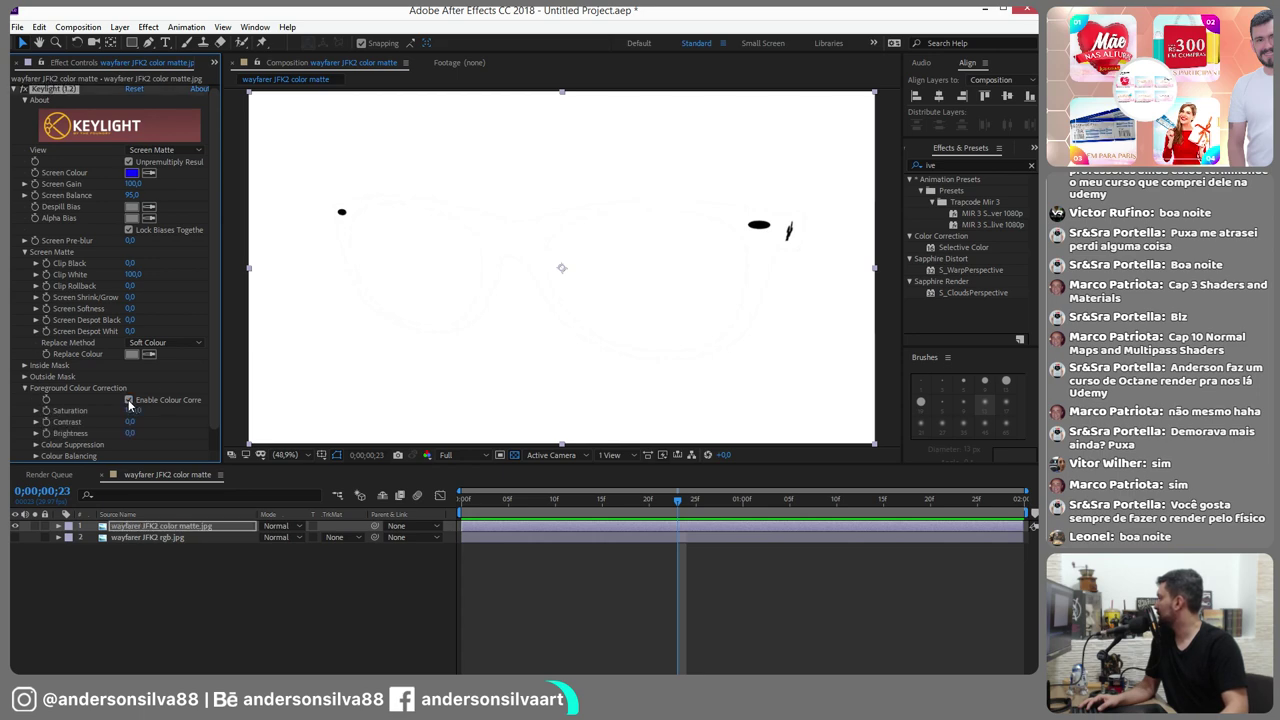
click(128, 400)
Compare Keylight's Source Alpha and Source views, return to Final Result, and search effects for 'key'
click(25, 388)
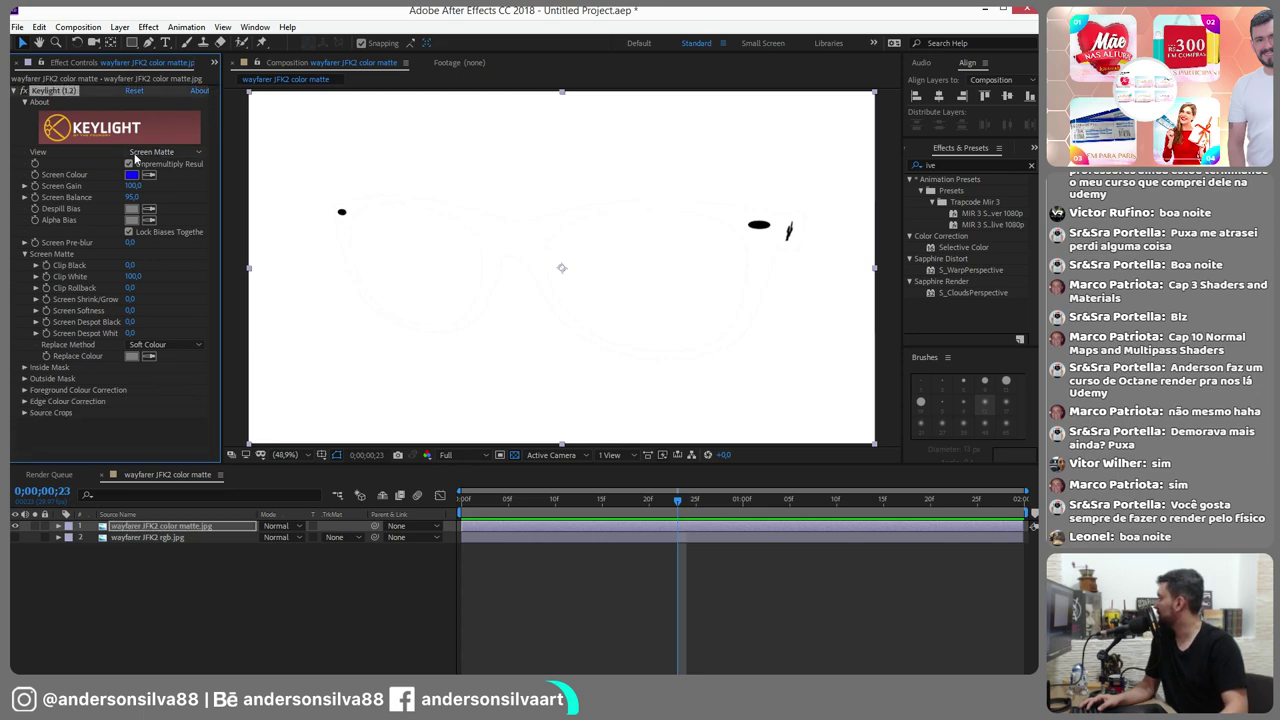
click(164, 152)
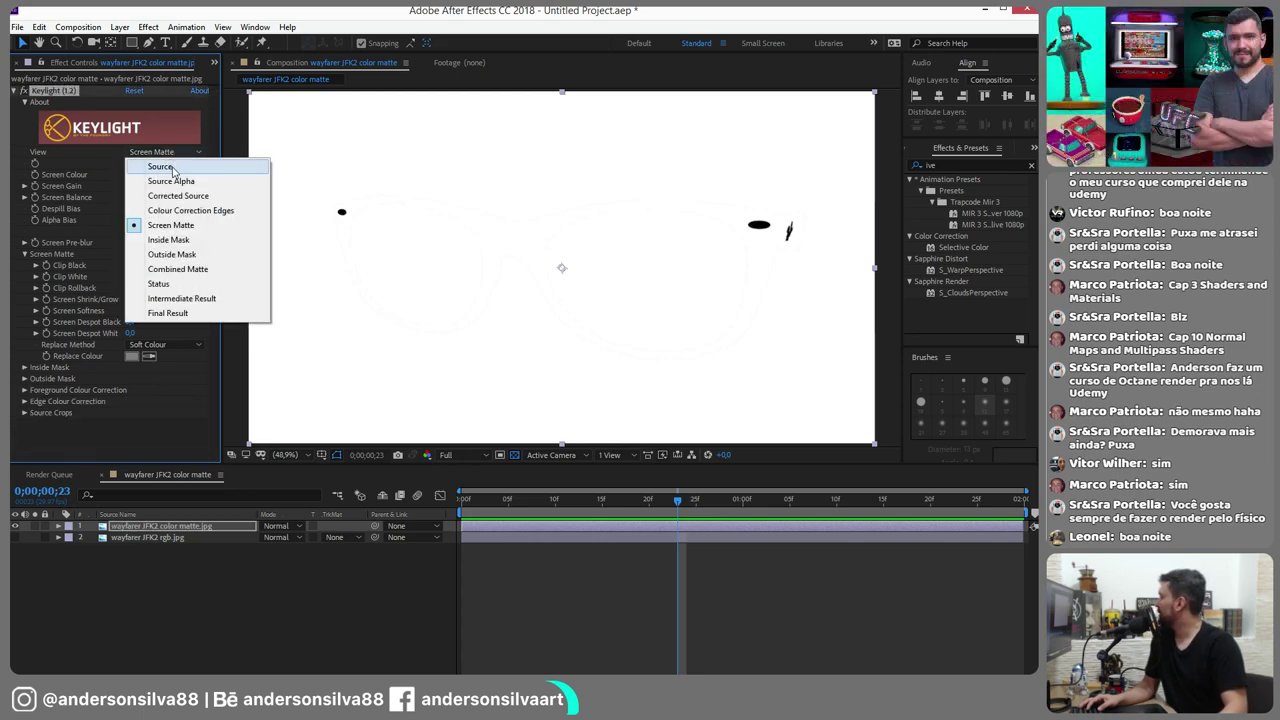
click(171, 181)
click(155, 152)
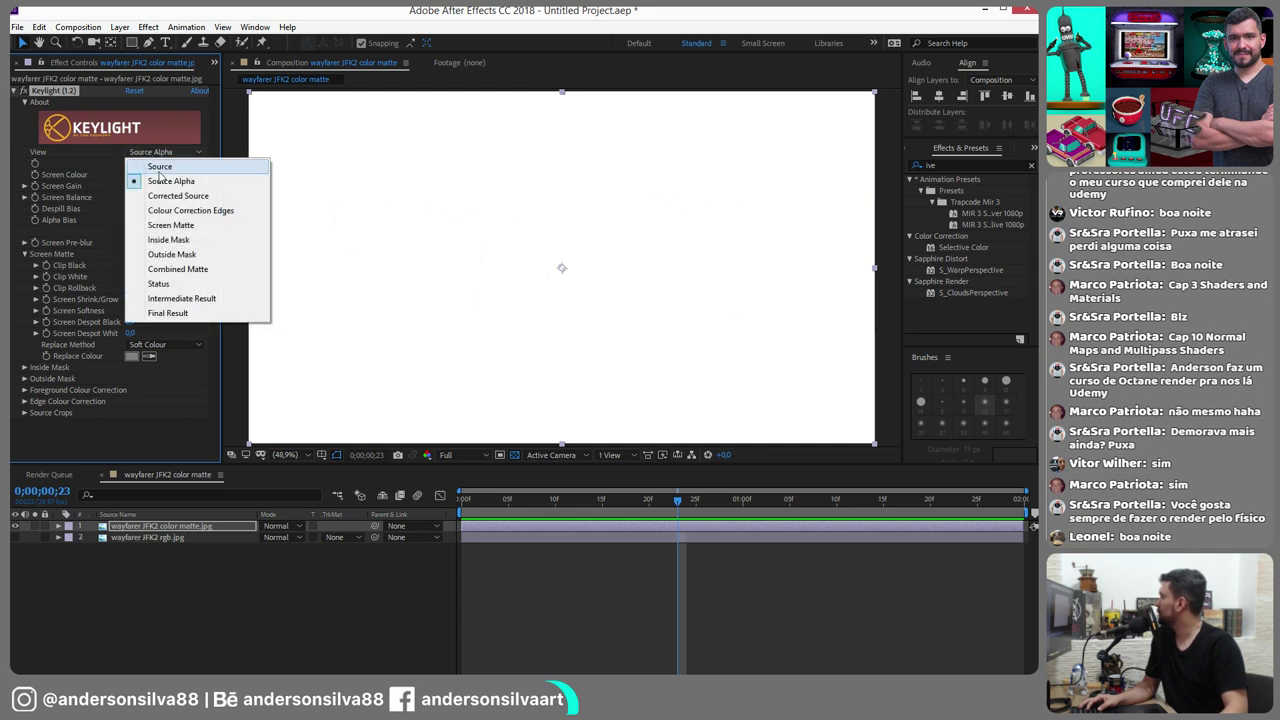
click(159, 167)
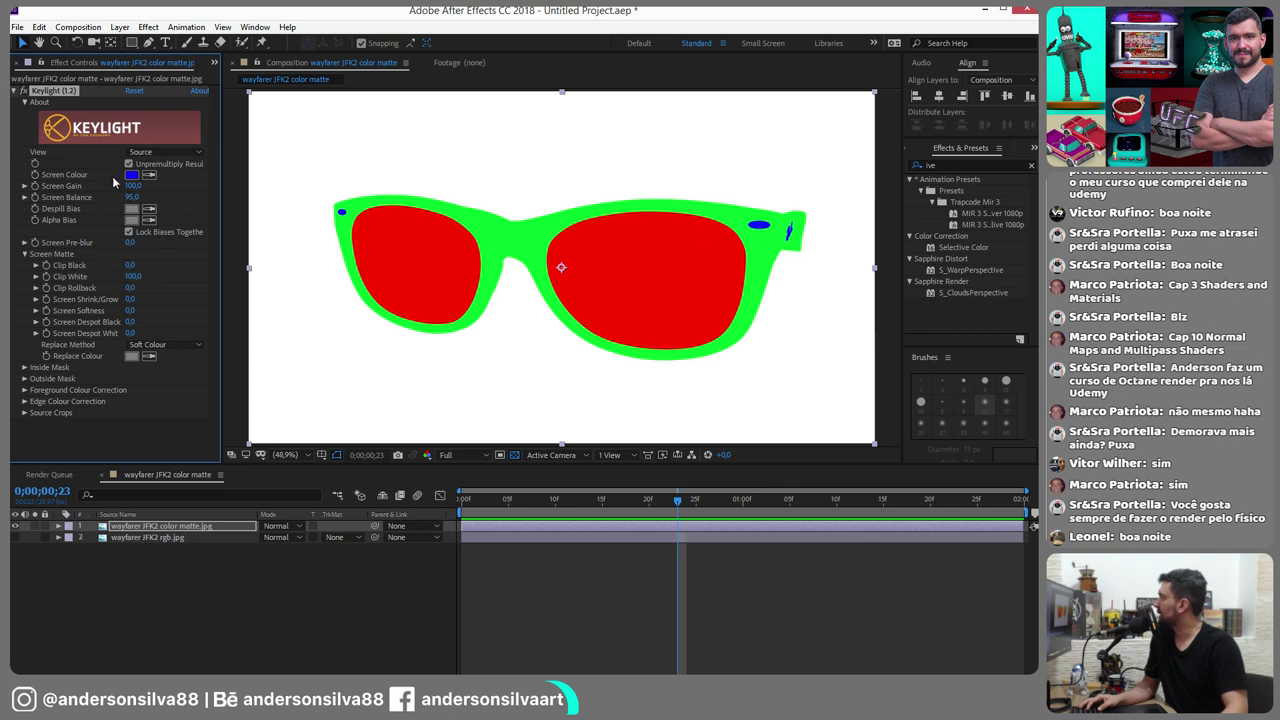
click(164, 152)
click(180, 314)
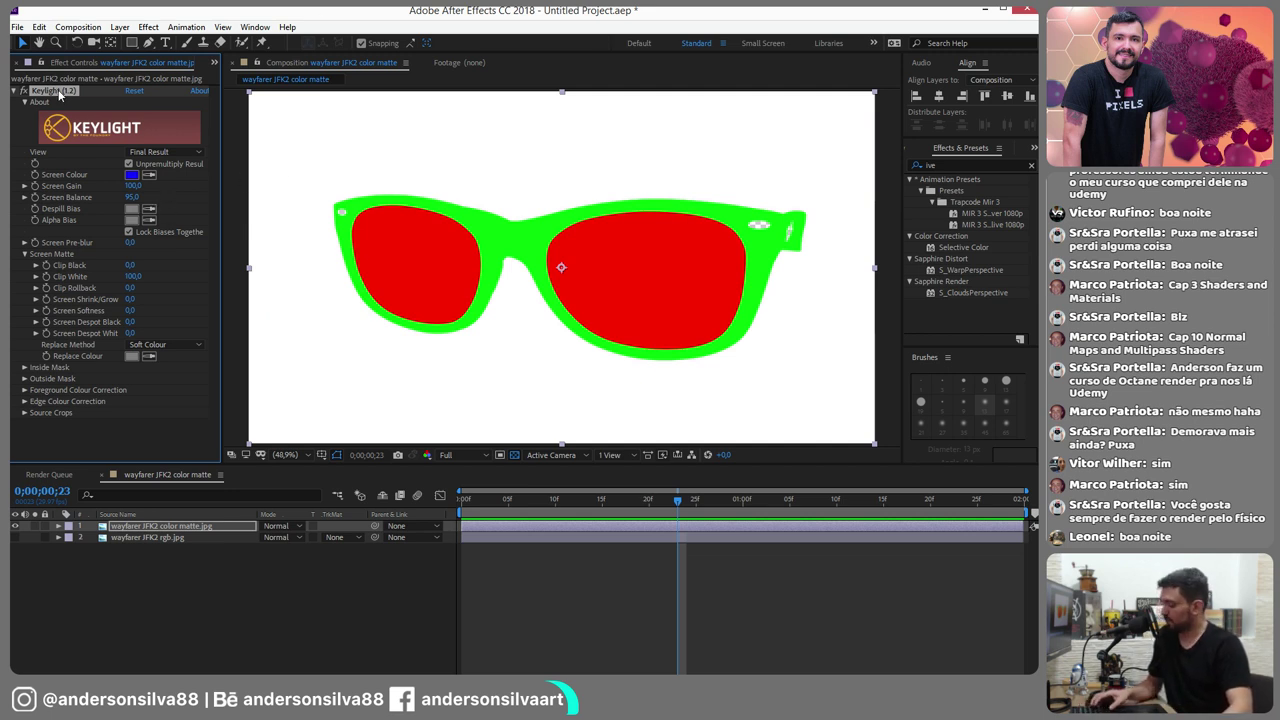
click(25, 254)
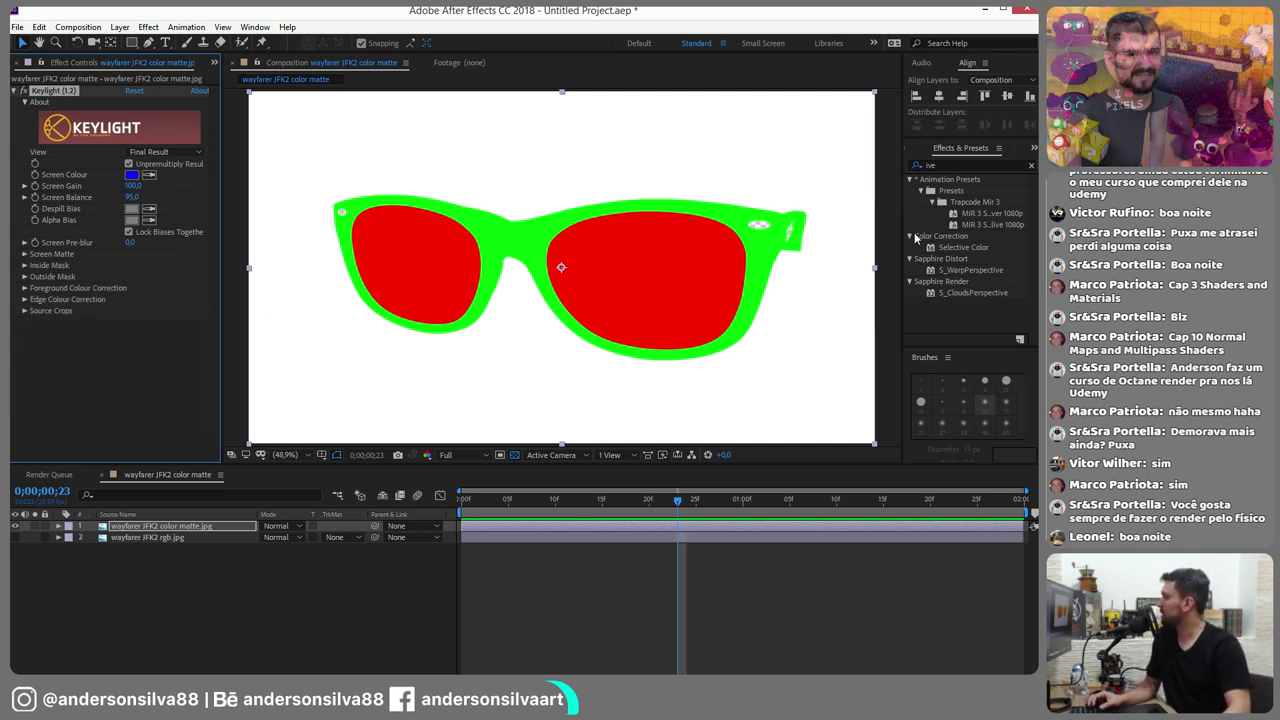
click(960, 165)
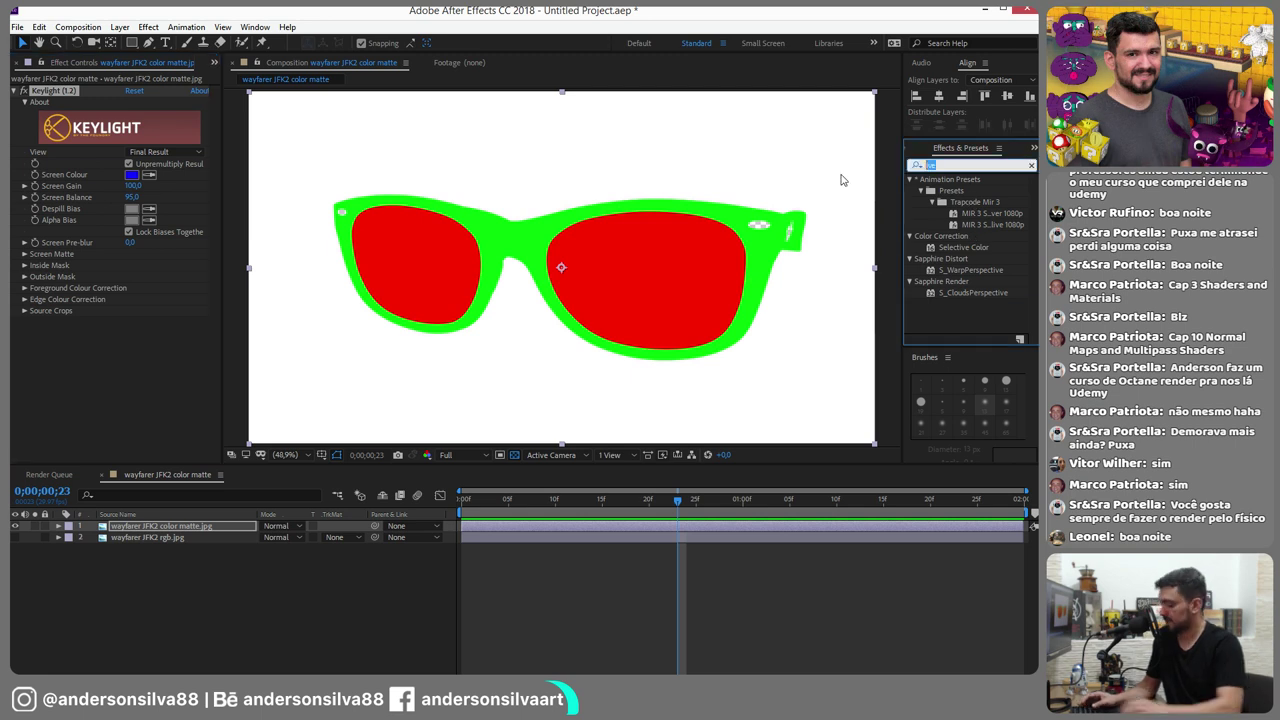
text(key)
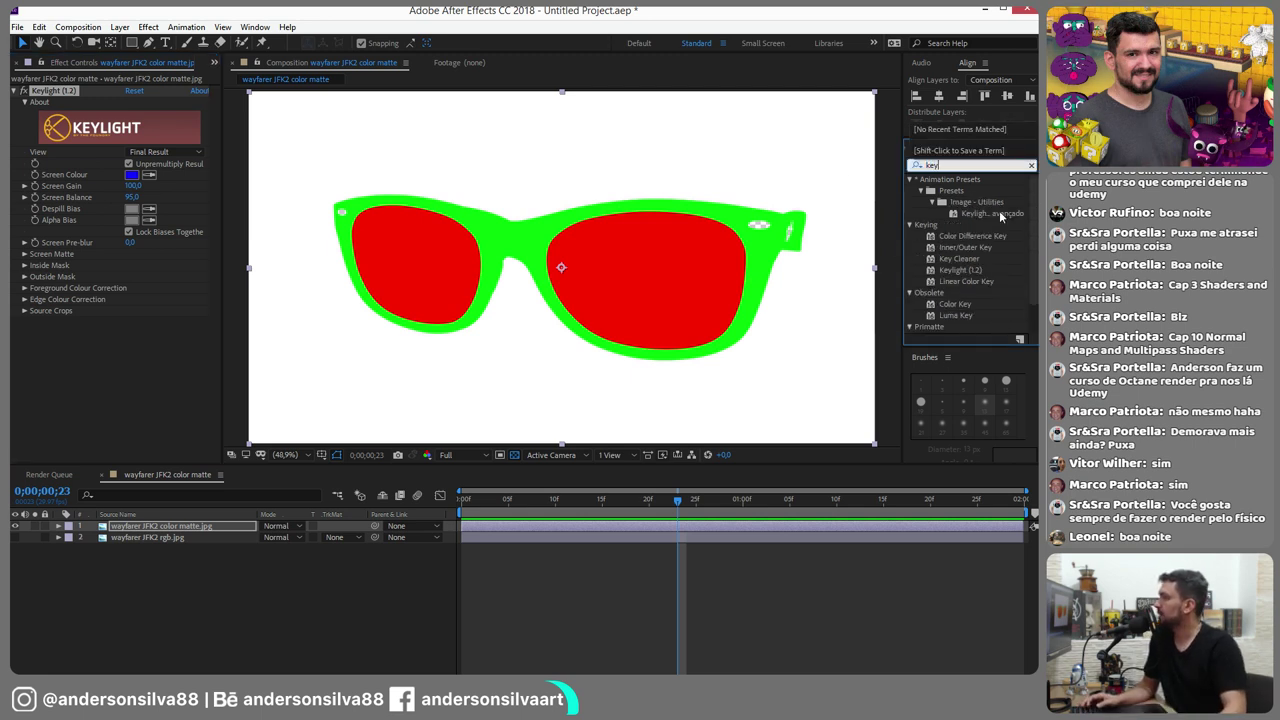
Add a second Keylight keying the red lenses with raised screen gain, and give the photo an Alpha Matte
drag(963, 268, 580, 522)
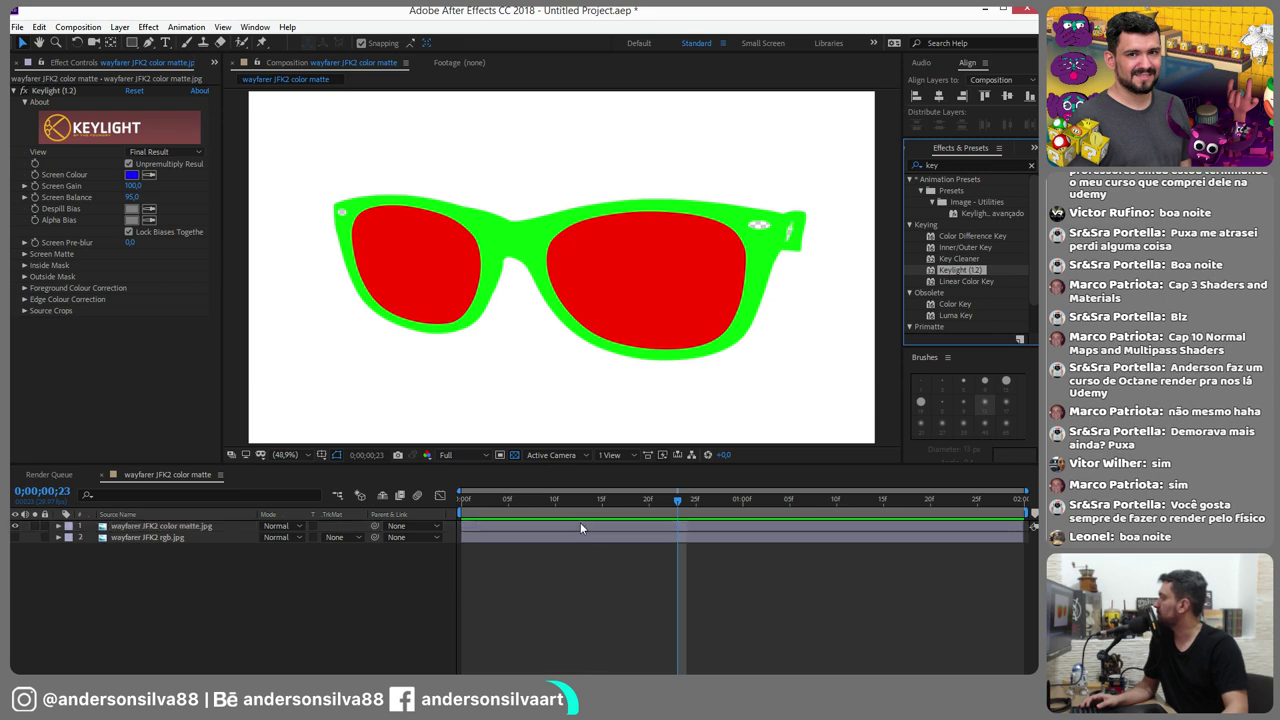
click(467, 244)
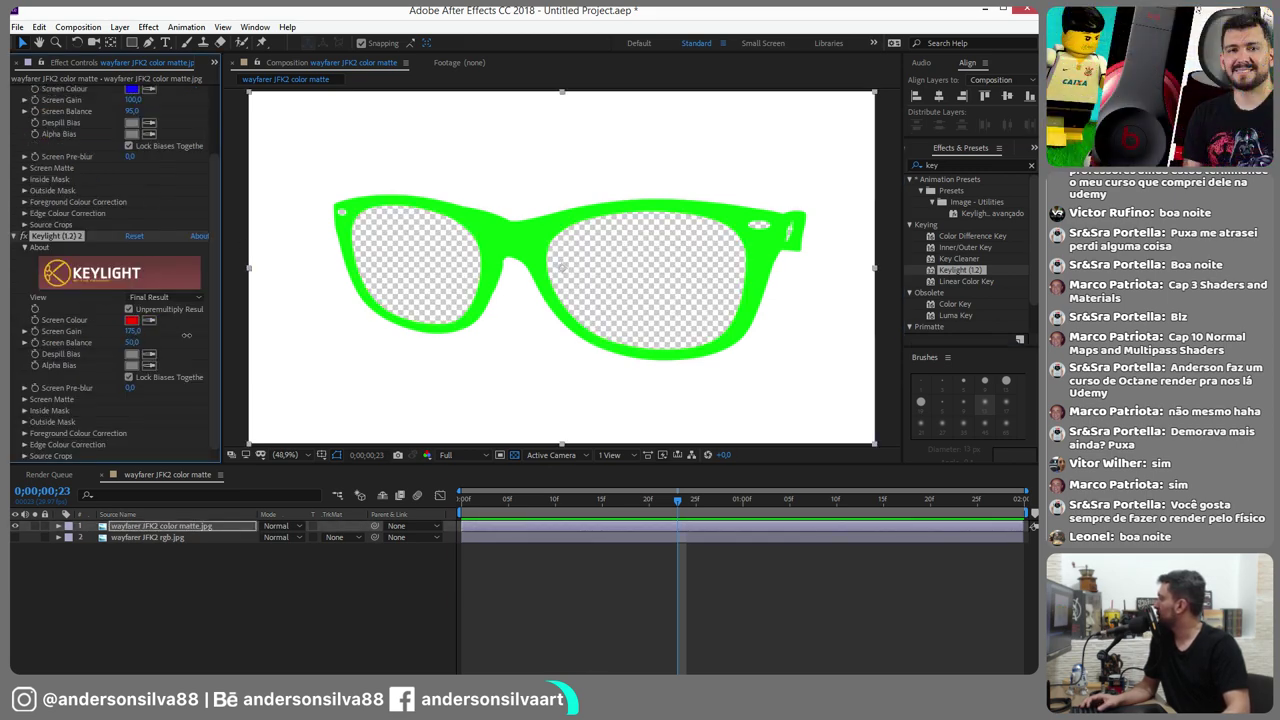
mouse_move(130, 338)
mouse_down()
mouse_move(186, 349)
mouse_move(140, 349)
mouse_up()
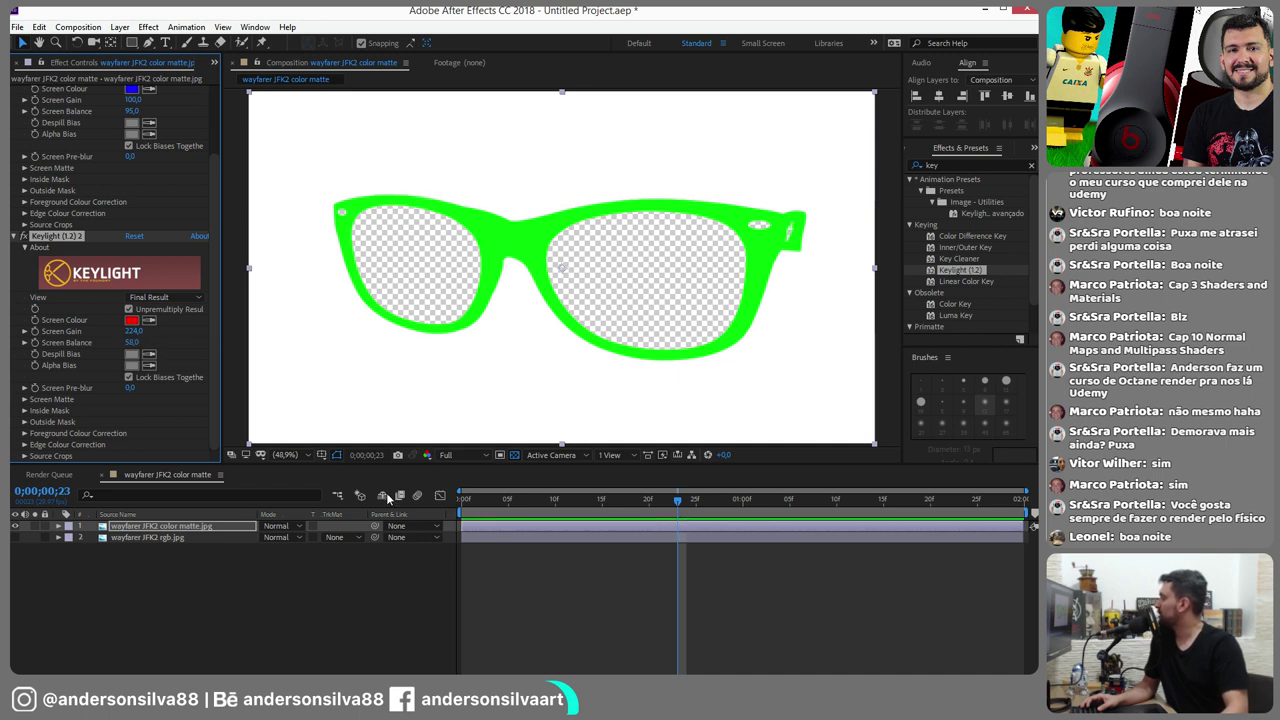
click(336, 541)
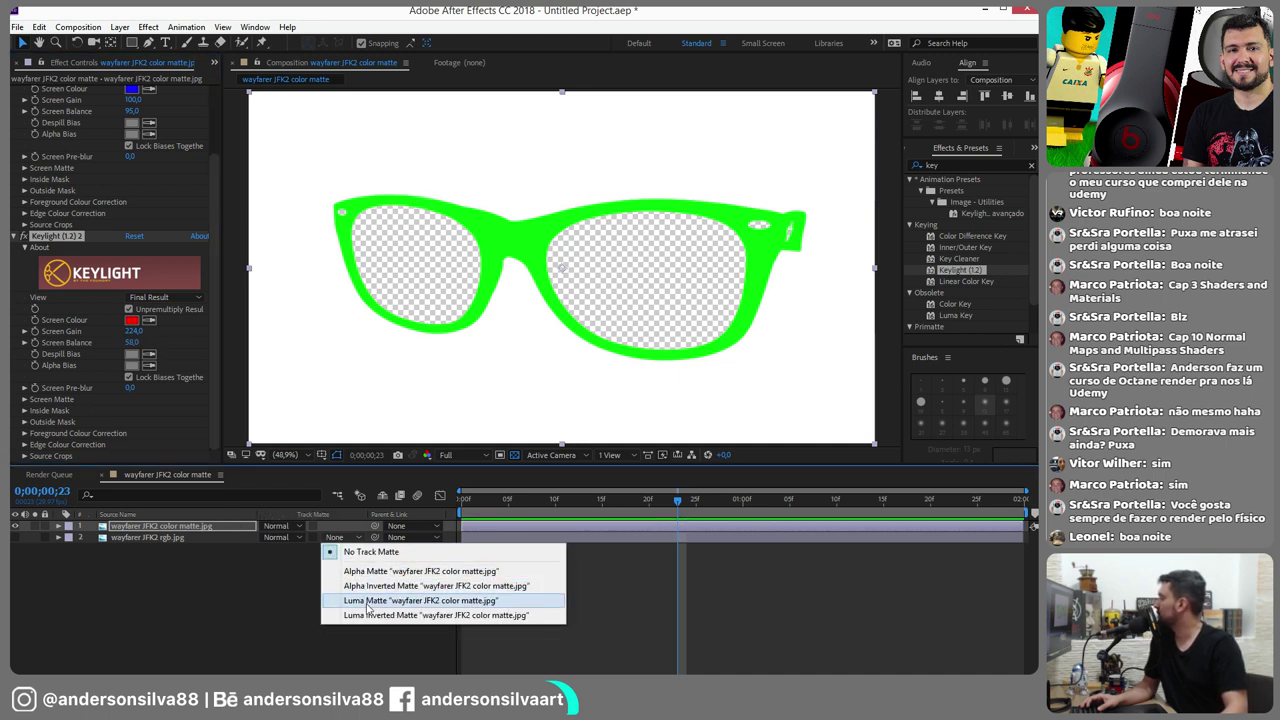
click(370, 604)
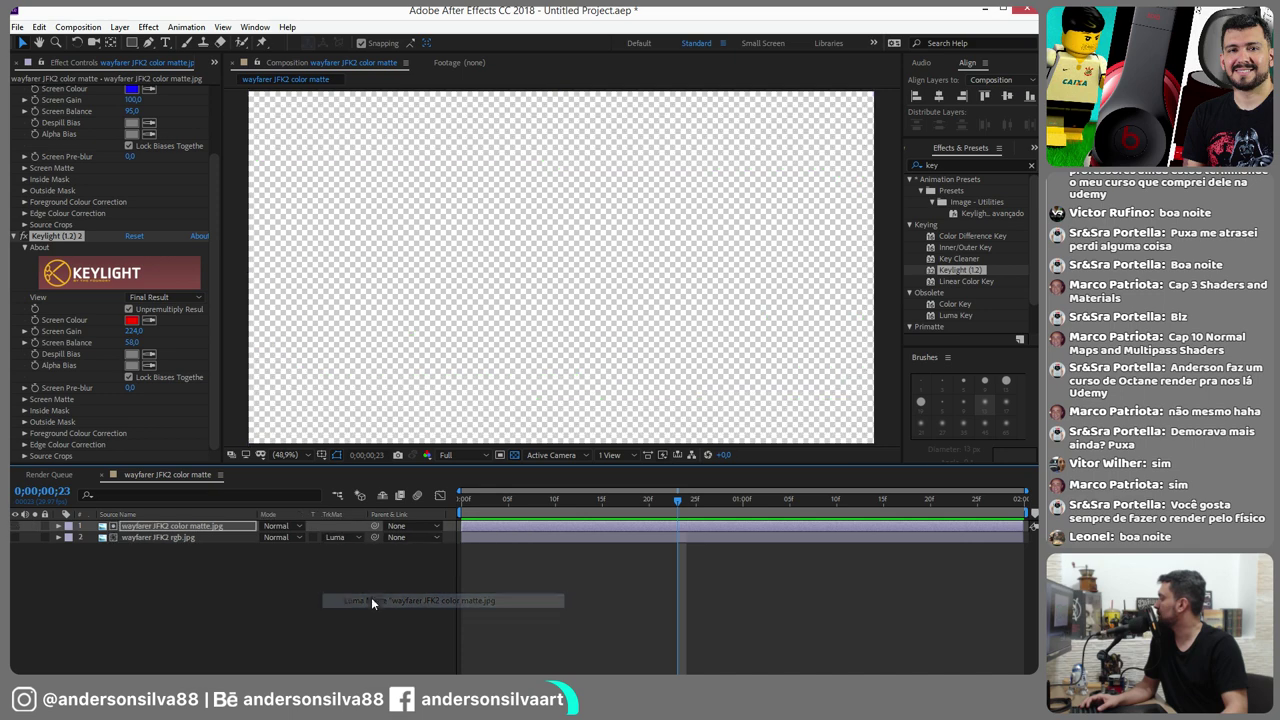
click(15, 538)
click(15, 526)
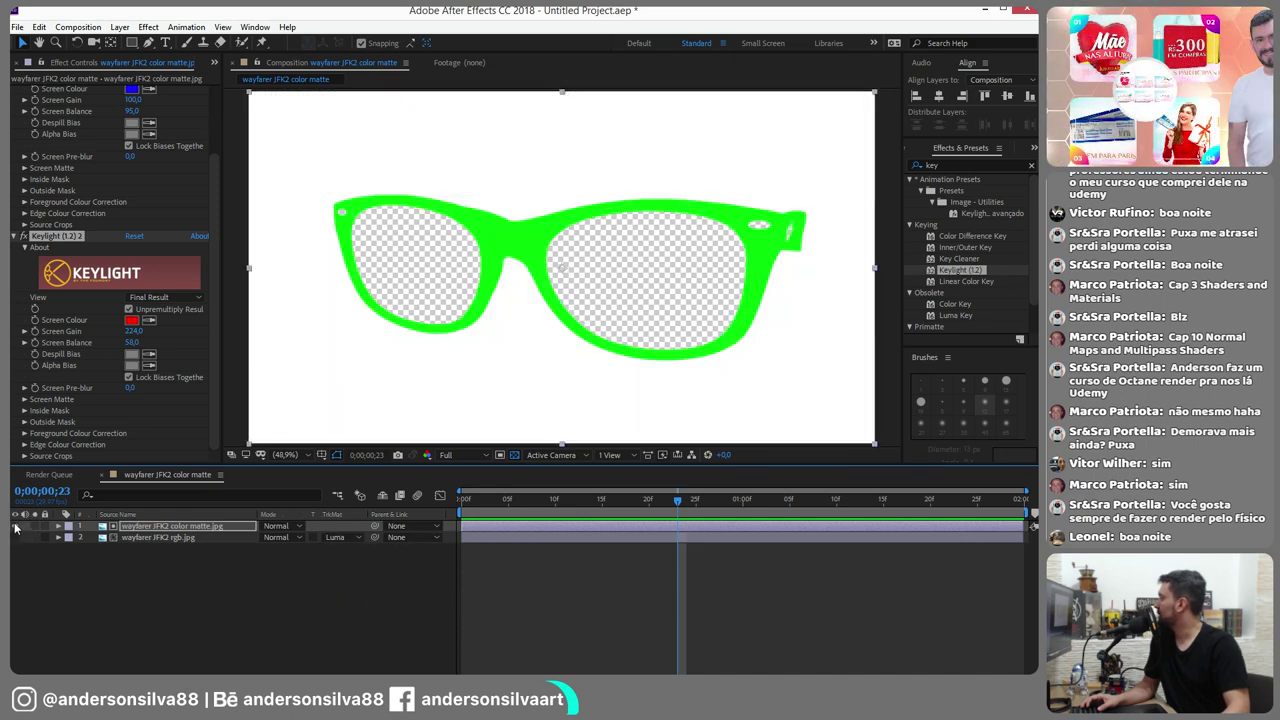
click(15, 526)
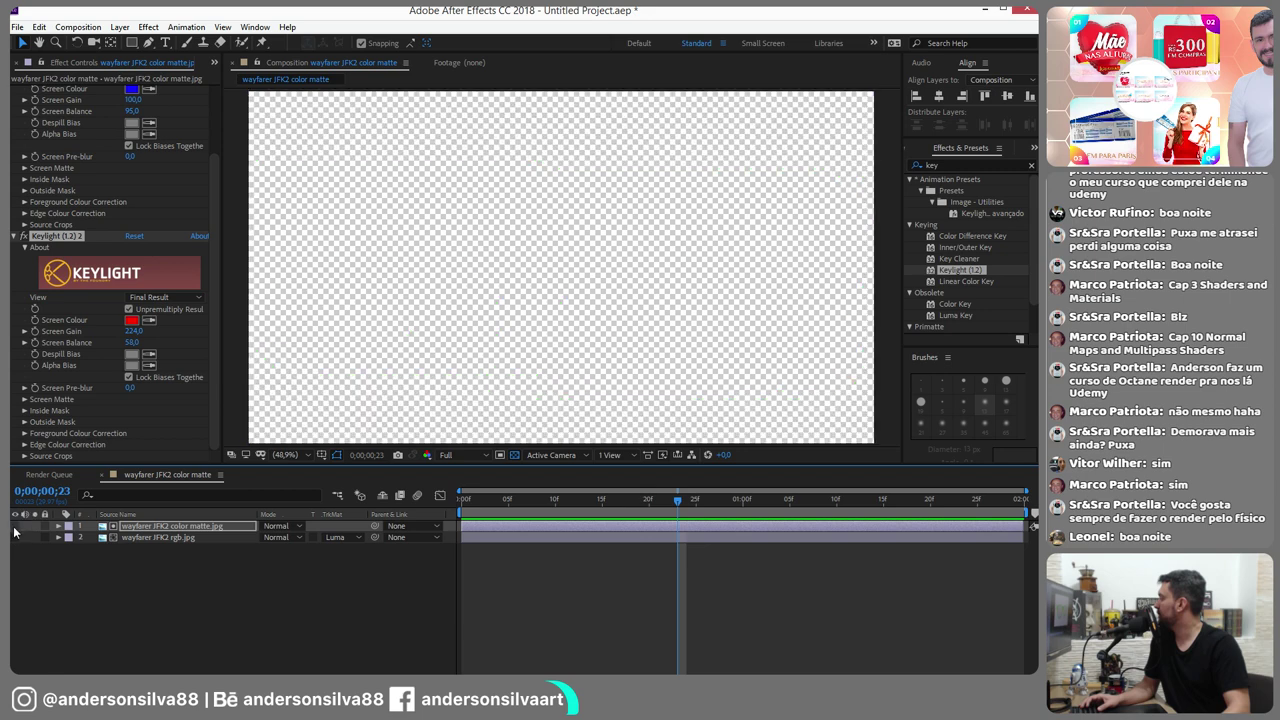
click(338, 538)
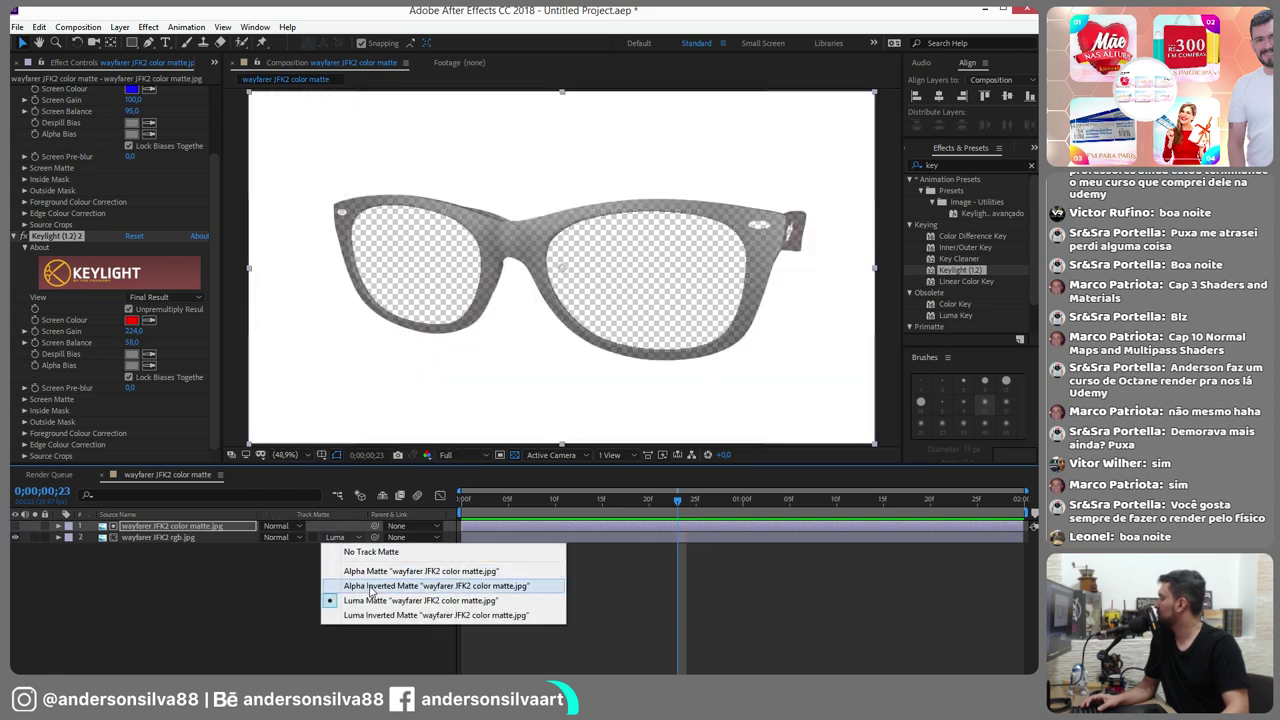
click(371, 571)
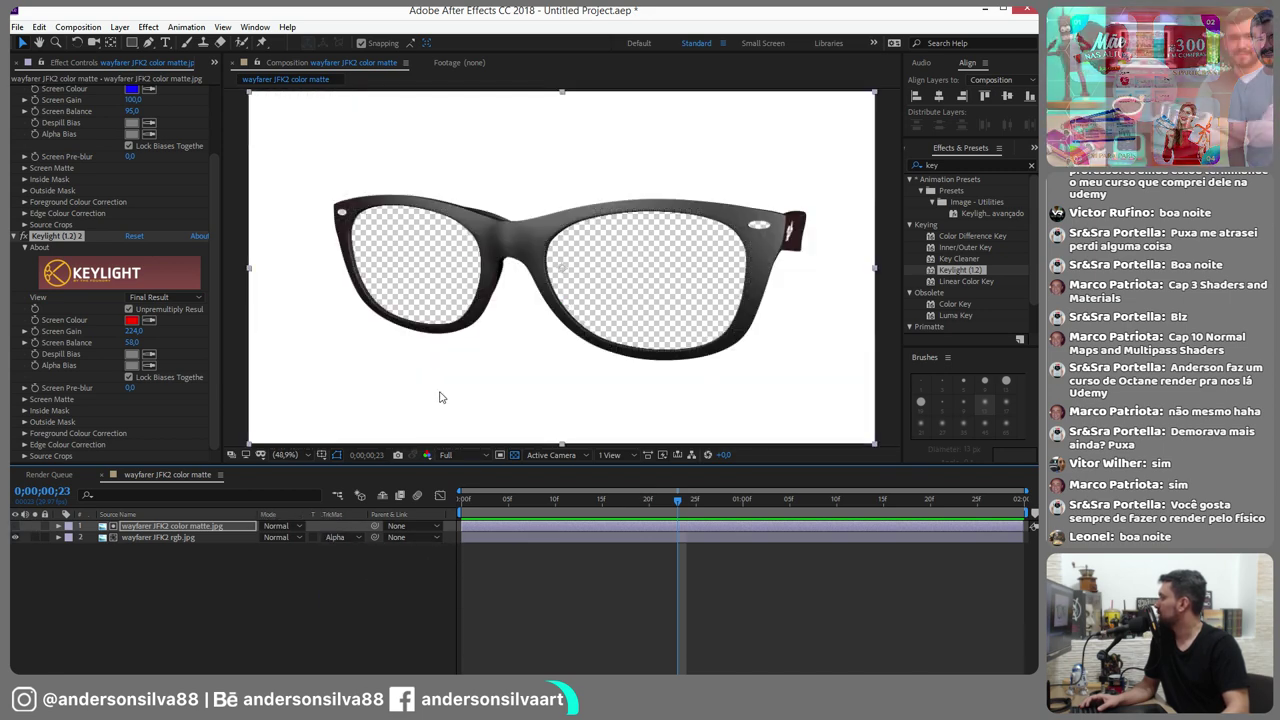
click(42, 237)
click(41, 236)
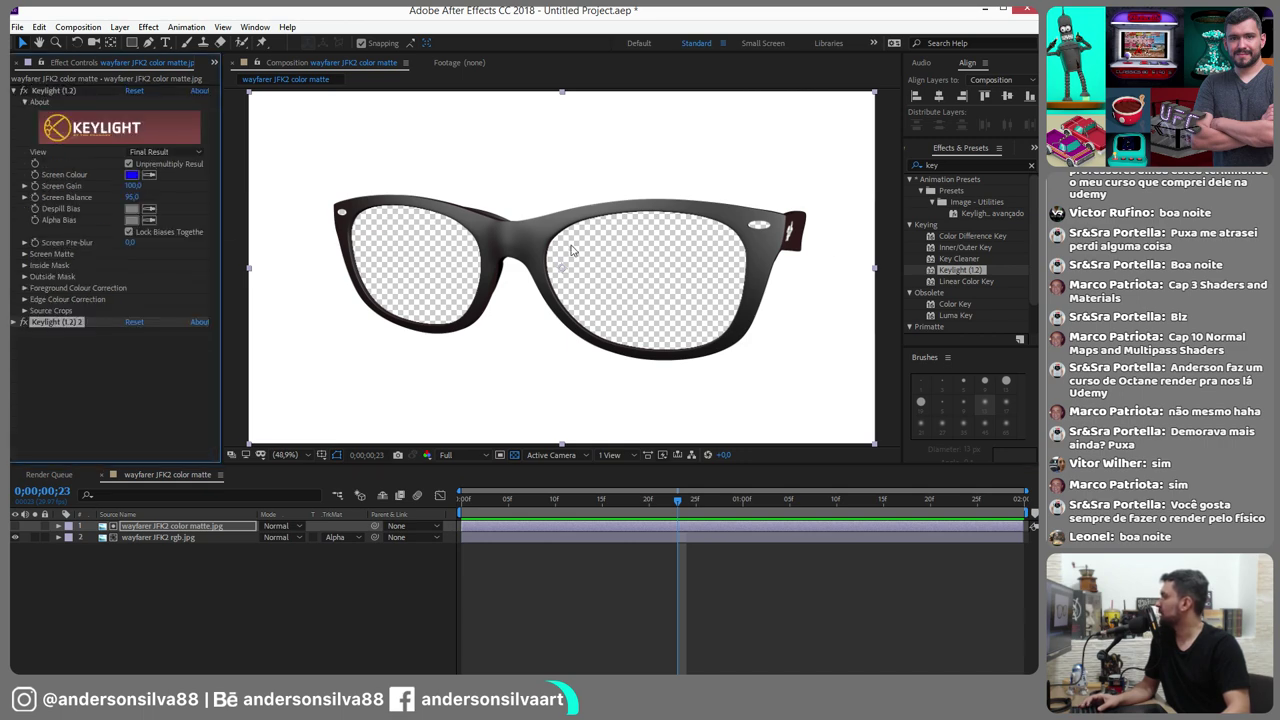
Add a third Keylight keying the white background, trying Alpha Inverted before keeping Alpha Matte
drag(950, 271, 122, 363)
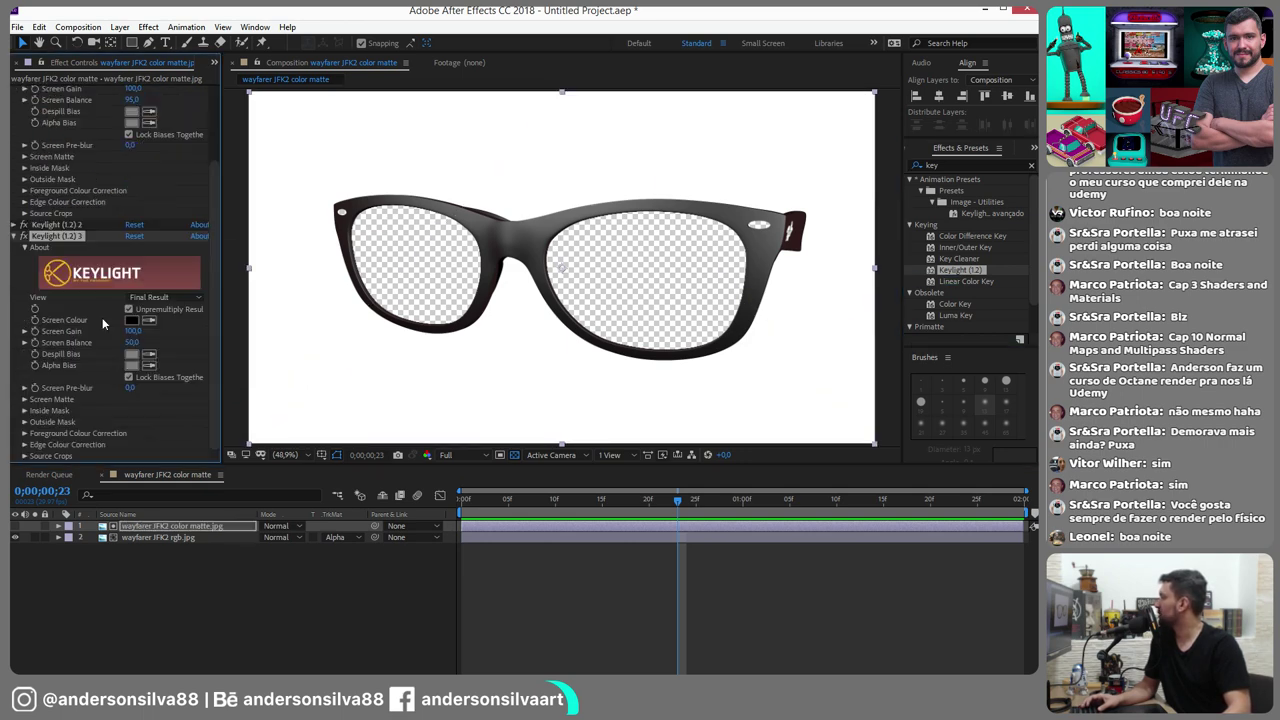
click(320, 323)
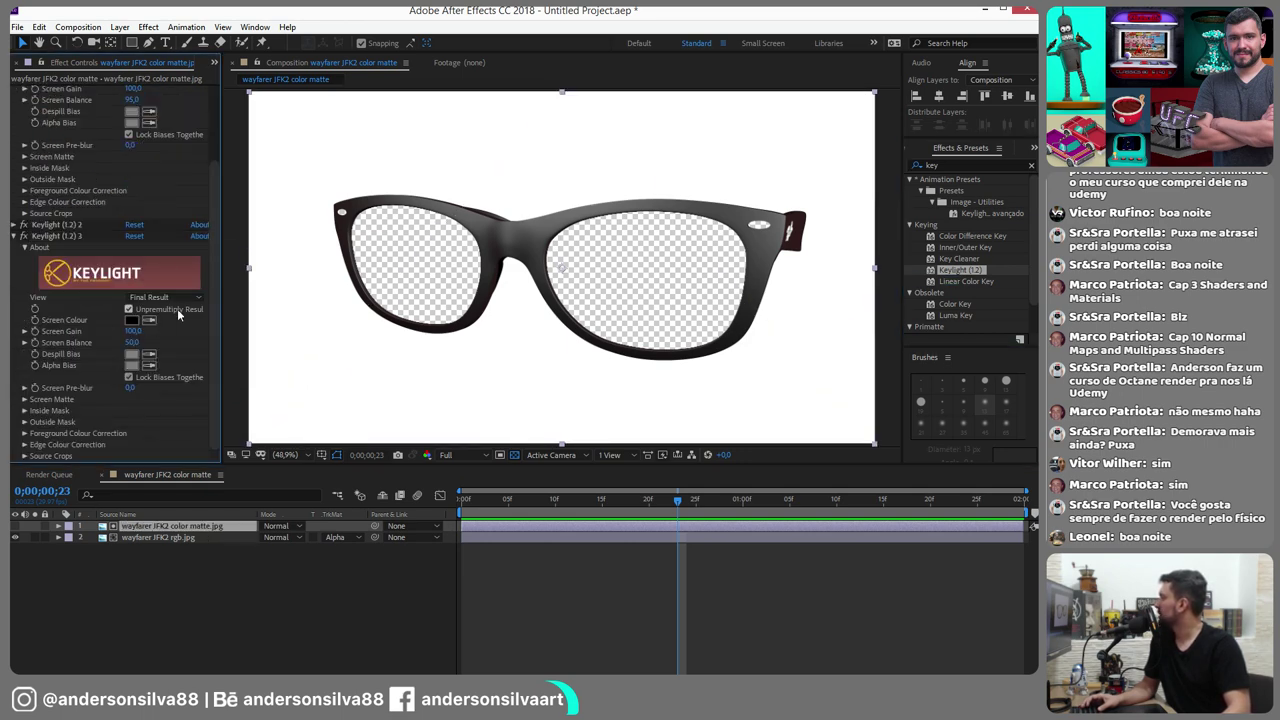
click(278, 304)
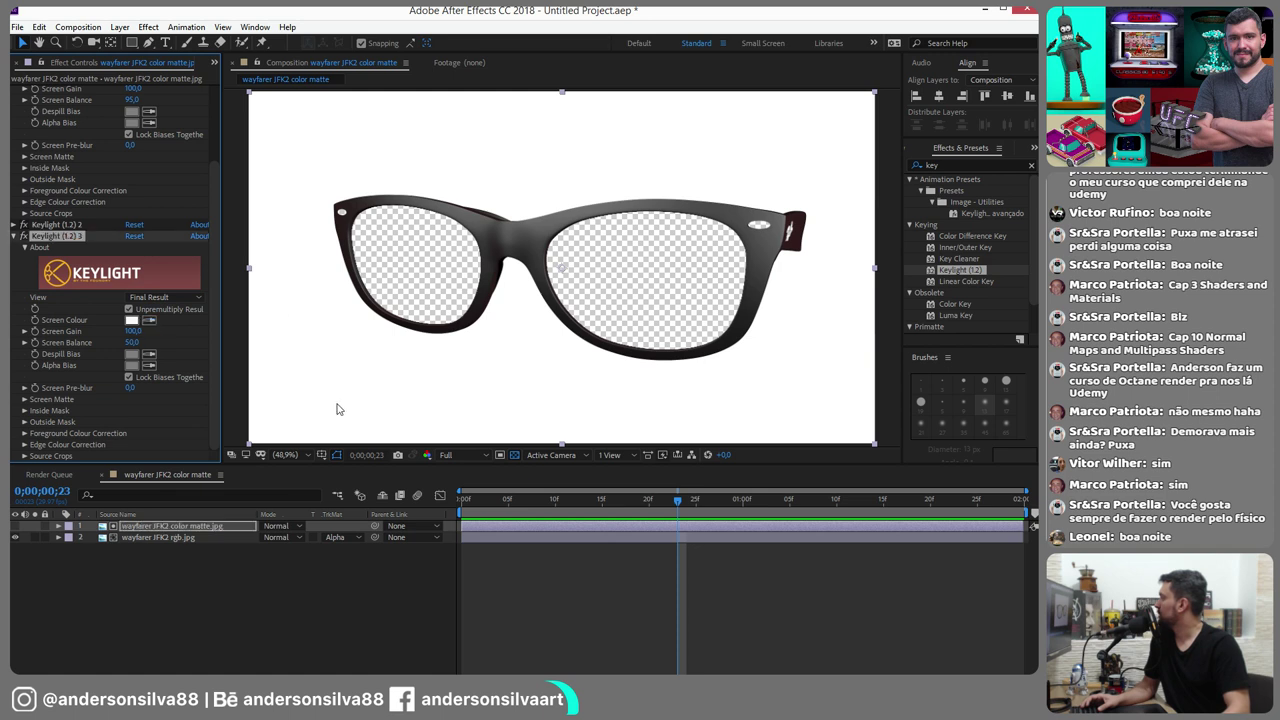
click(15, 526)
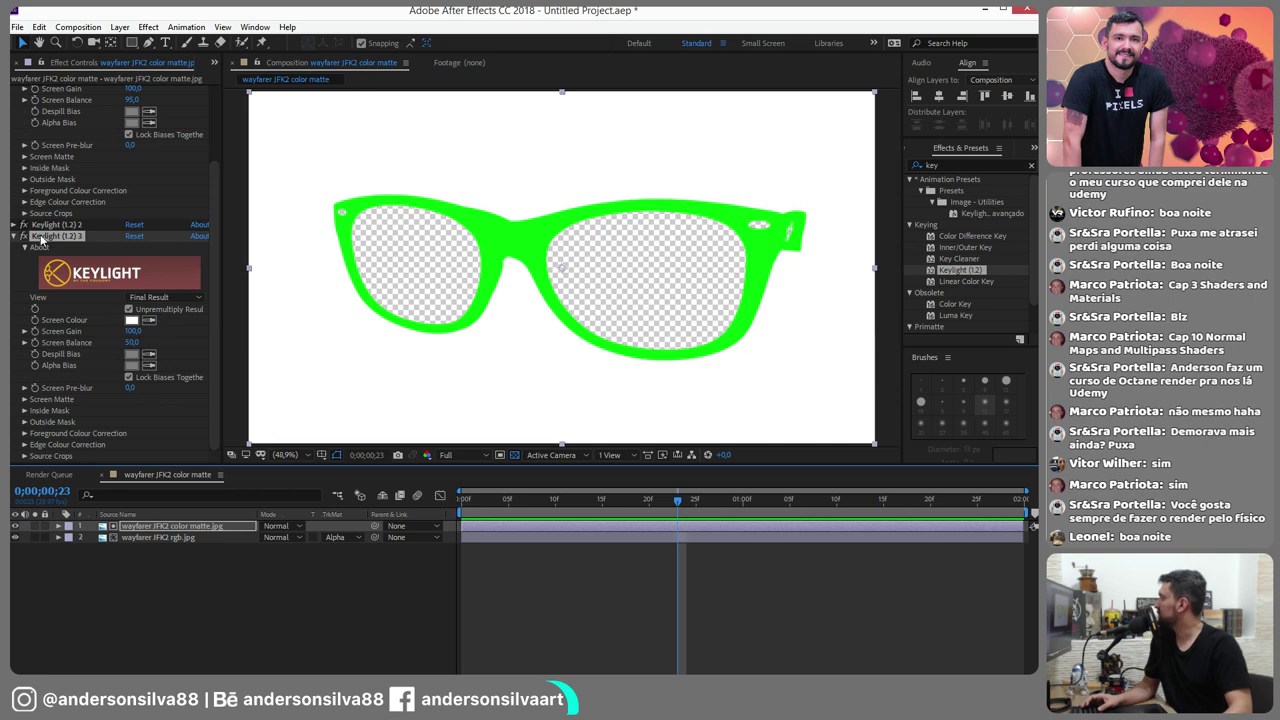
click(14, 526)
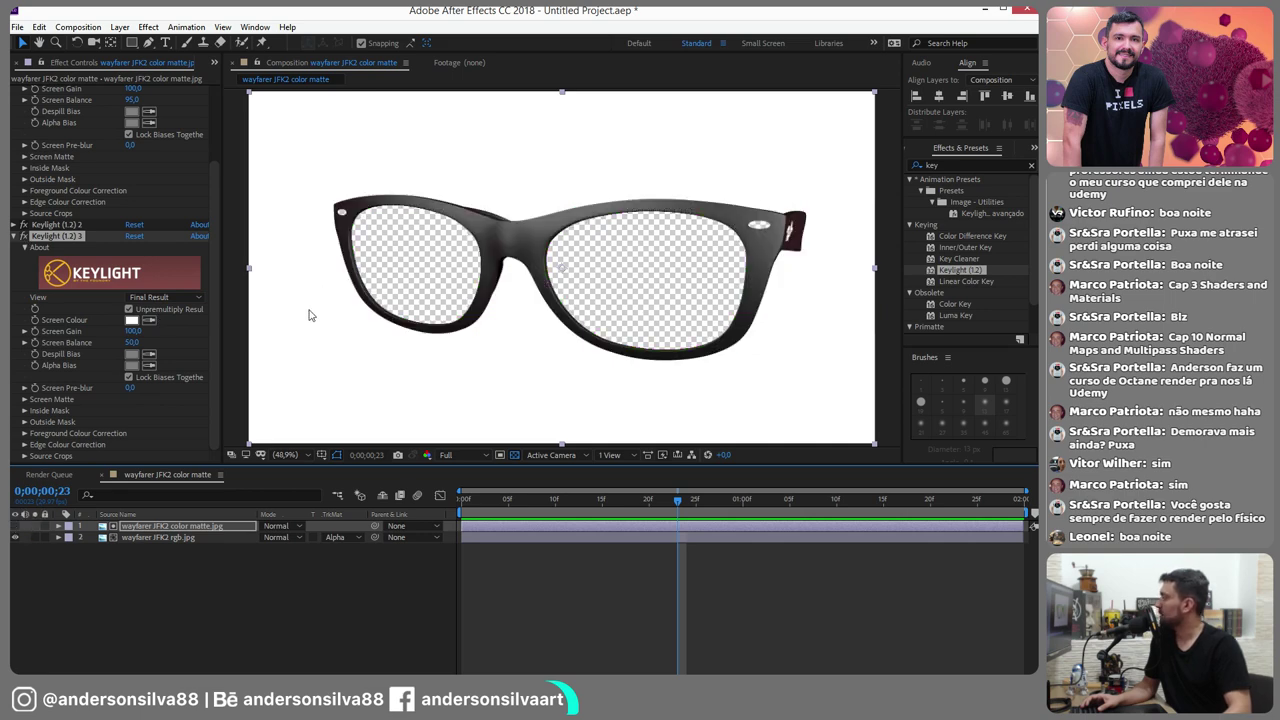
click(337, 537)
click(357, 587)
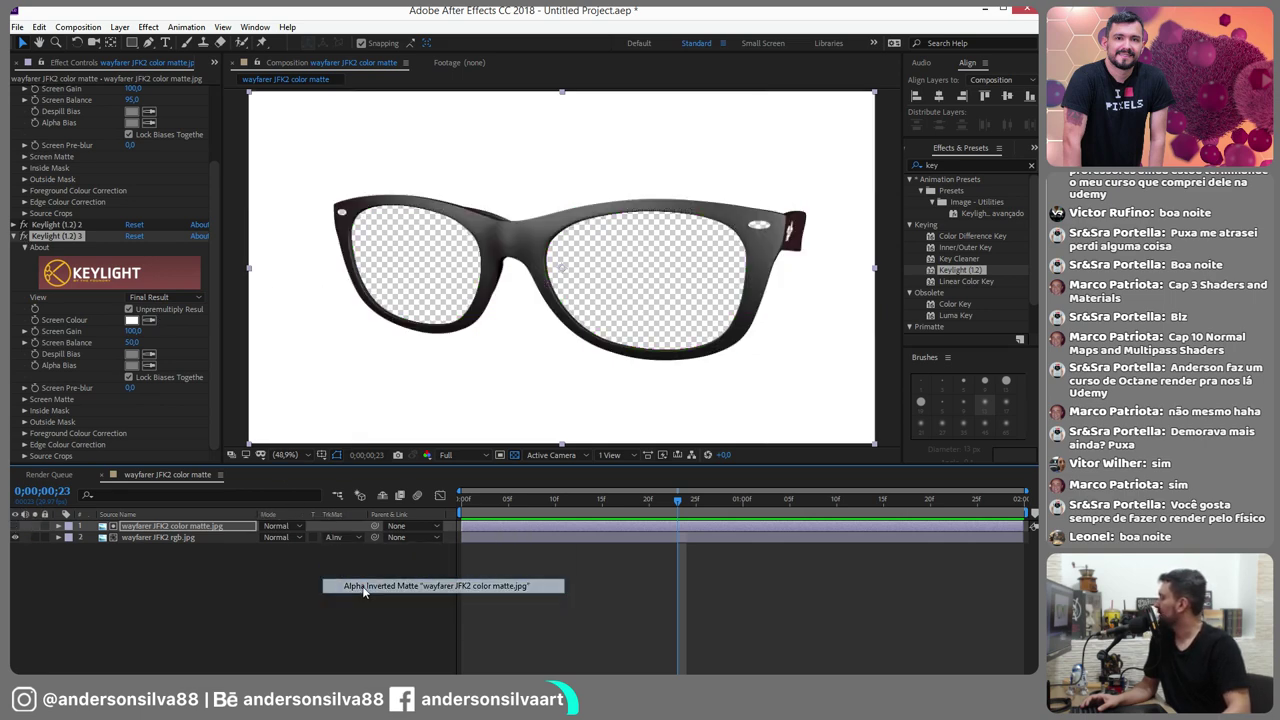
click(328, 537)
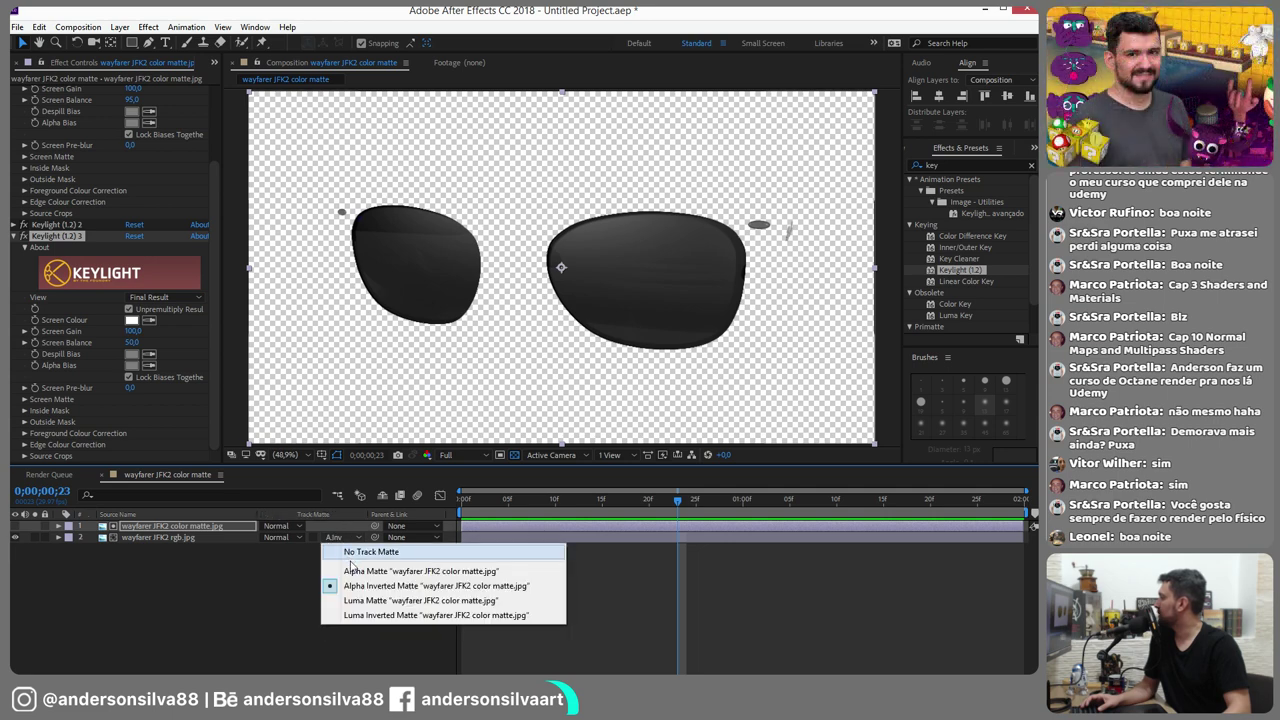
click(357, 569)
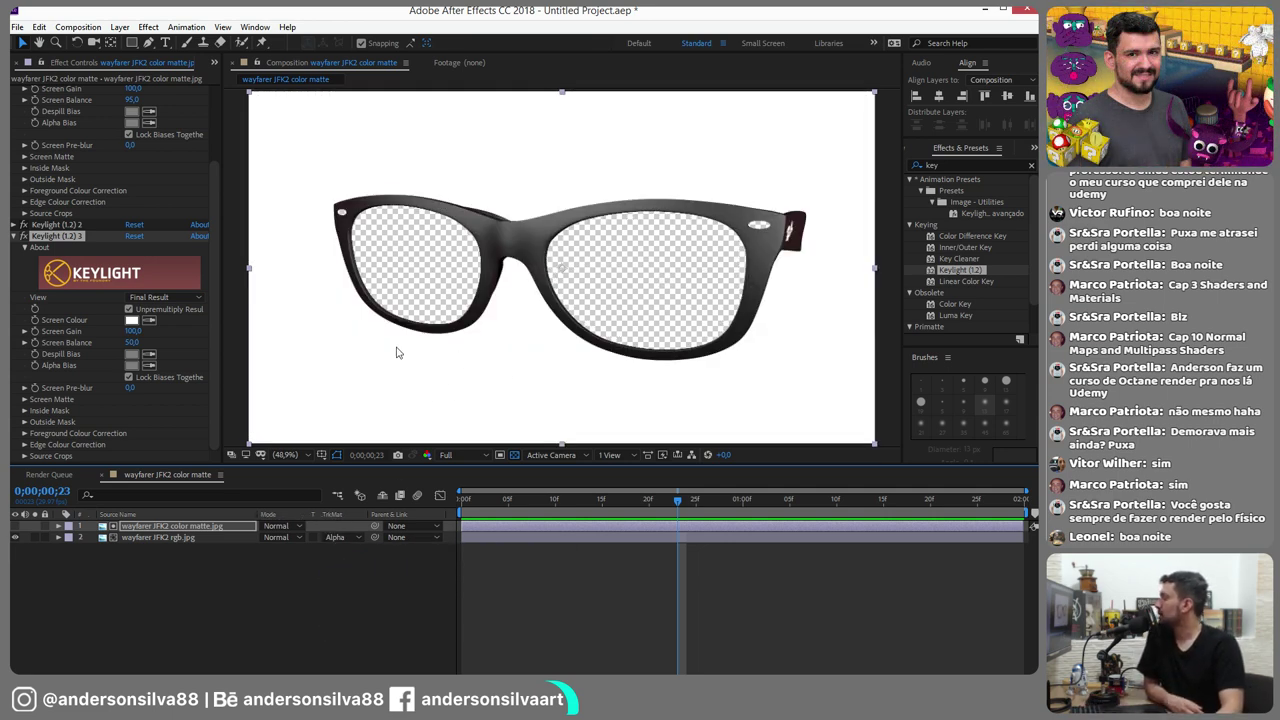
click(14, 525)
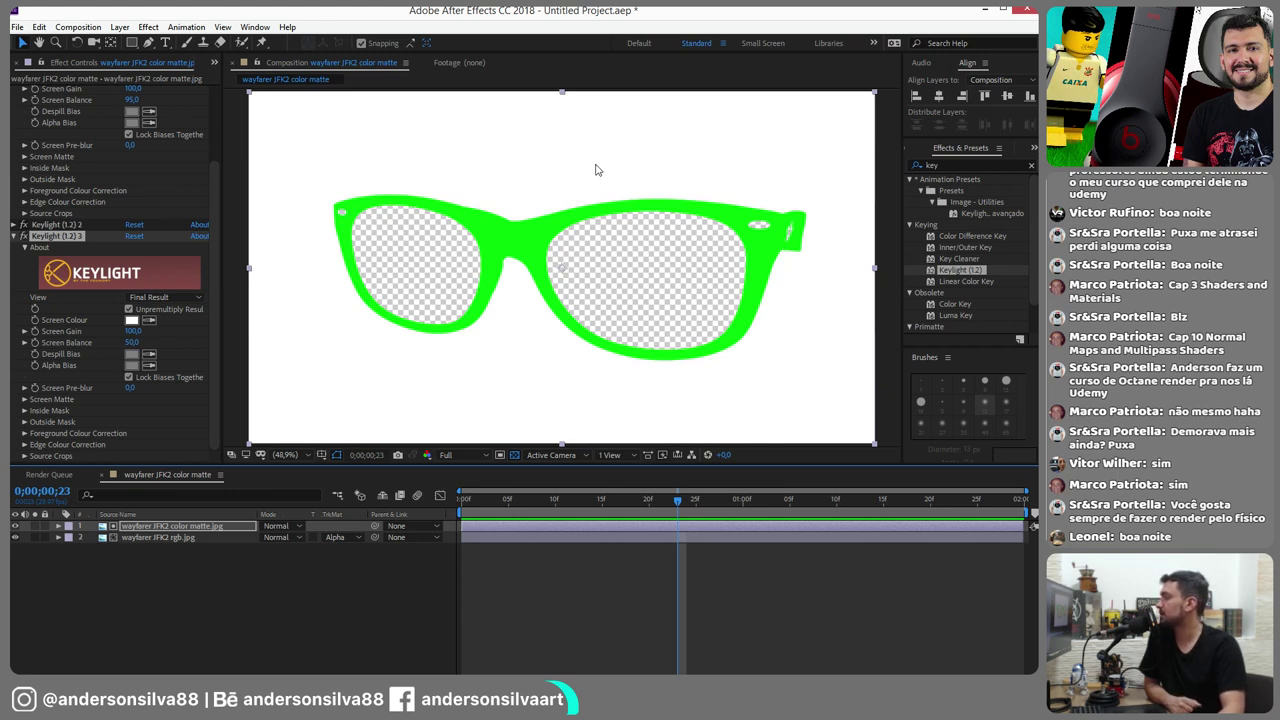
Select both the rgb photo and colour matte layers and look for the Pre-compose command
click(166, 536)
ctrl+click(171, 528)
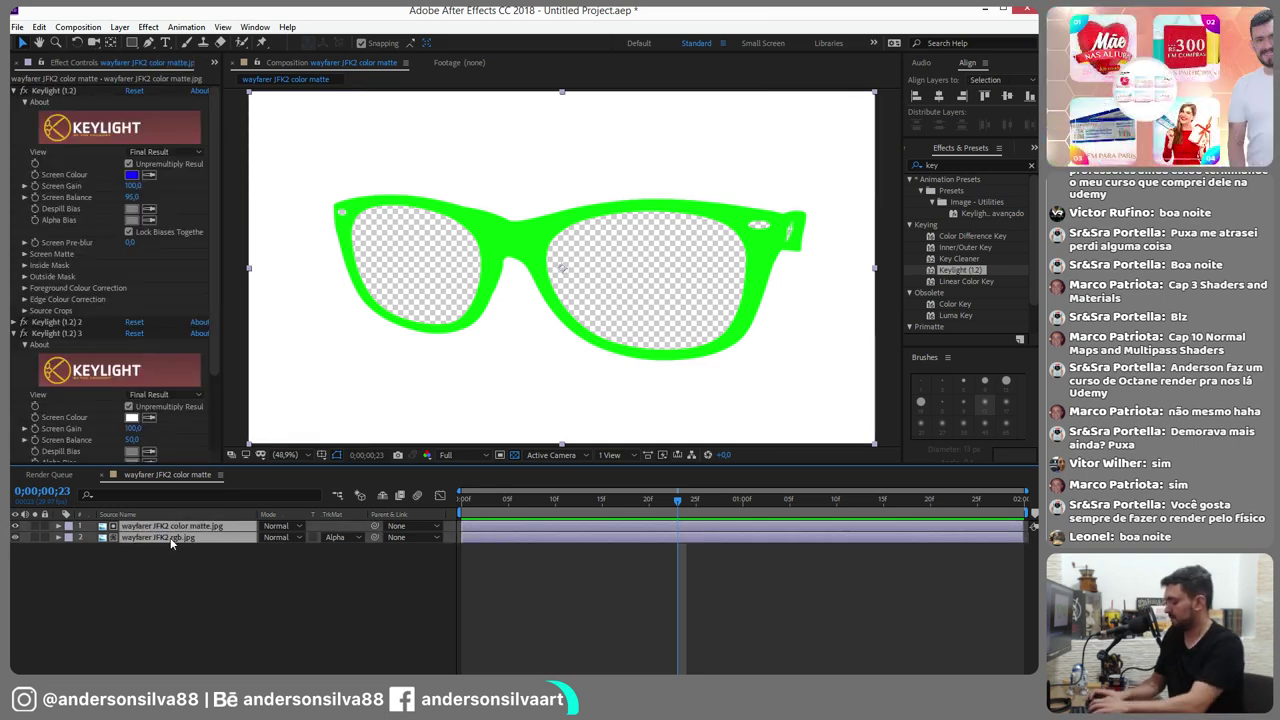
key(ctrl+alt+shift+c)
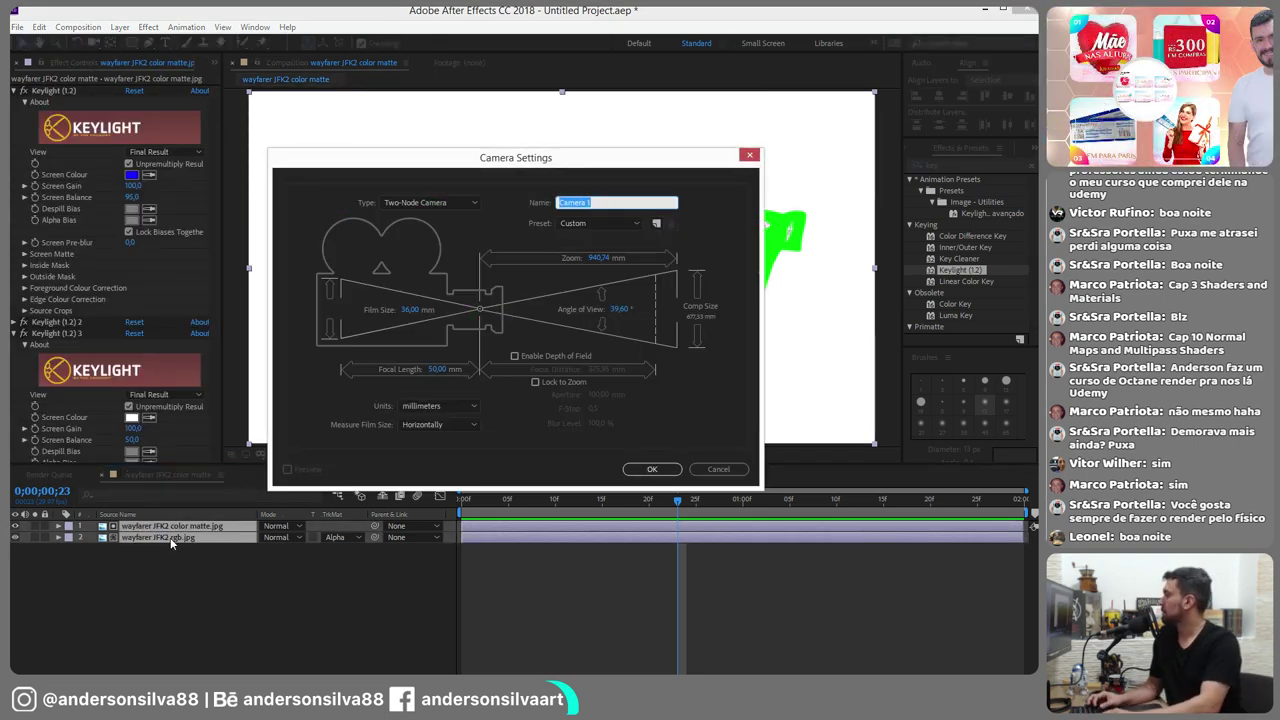
key(Escape)
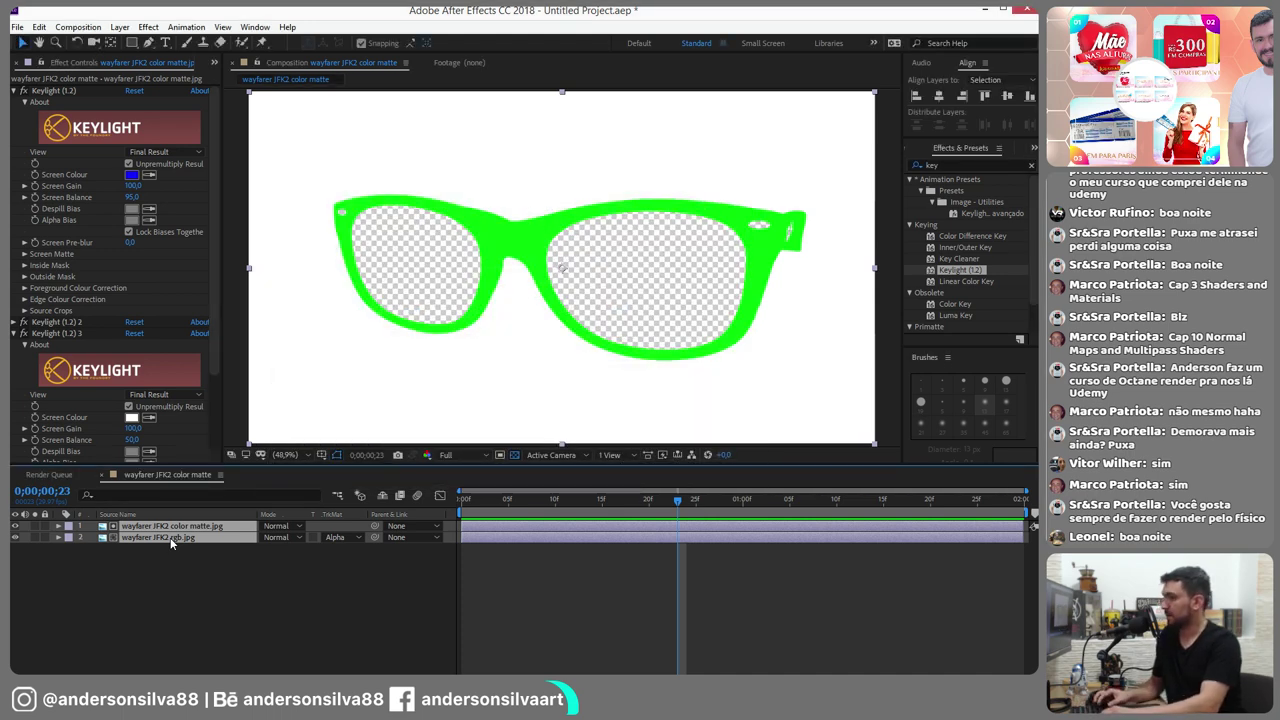
click(78, 27)
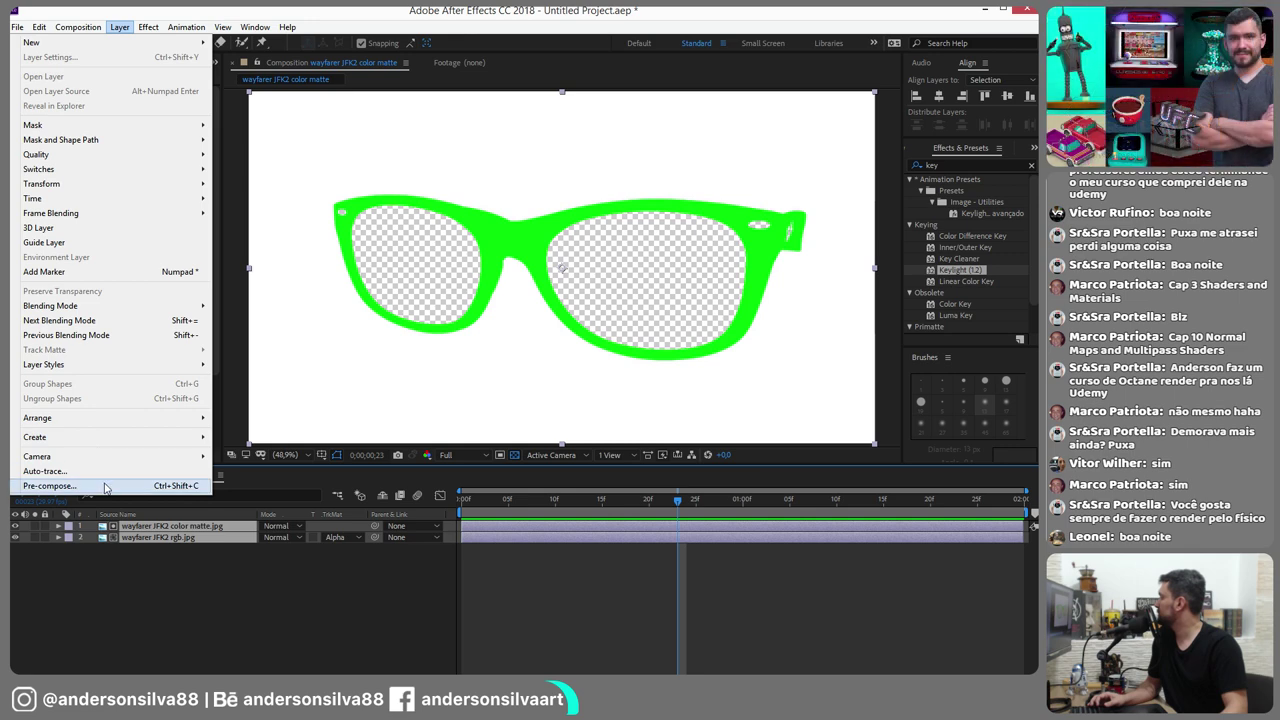
Pre-compose the two selected layers into Pre-comp 1
click(104, 485)
key(Return)
key(Caps_Lock)
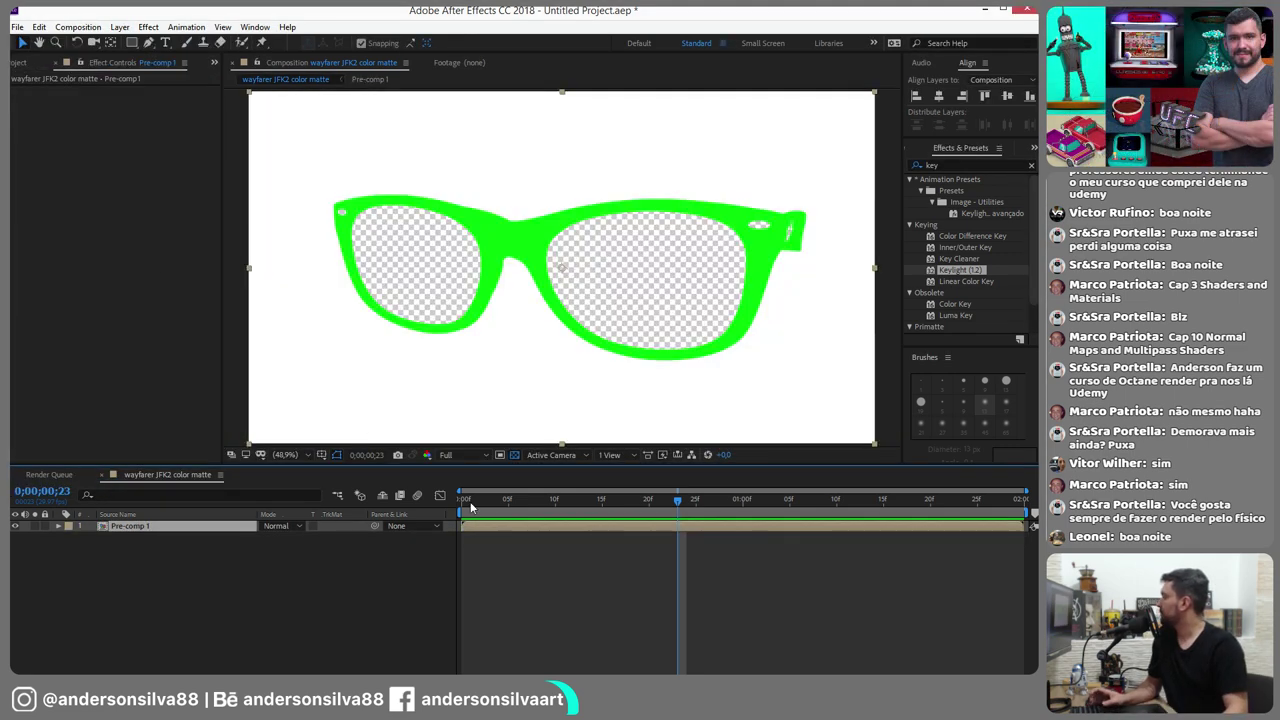
Add the colour matte and rgb images from the project above Pre-comp 1, selecting the colour matte
click(30, 64)
click(80, 208)
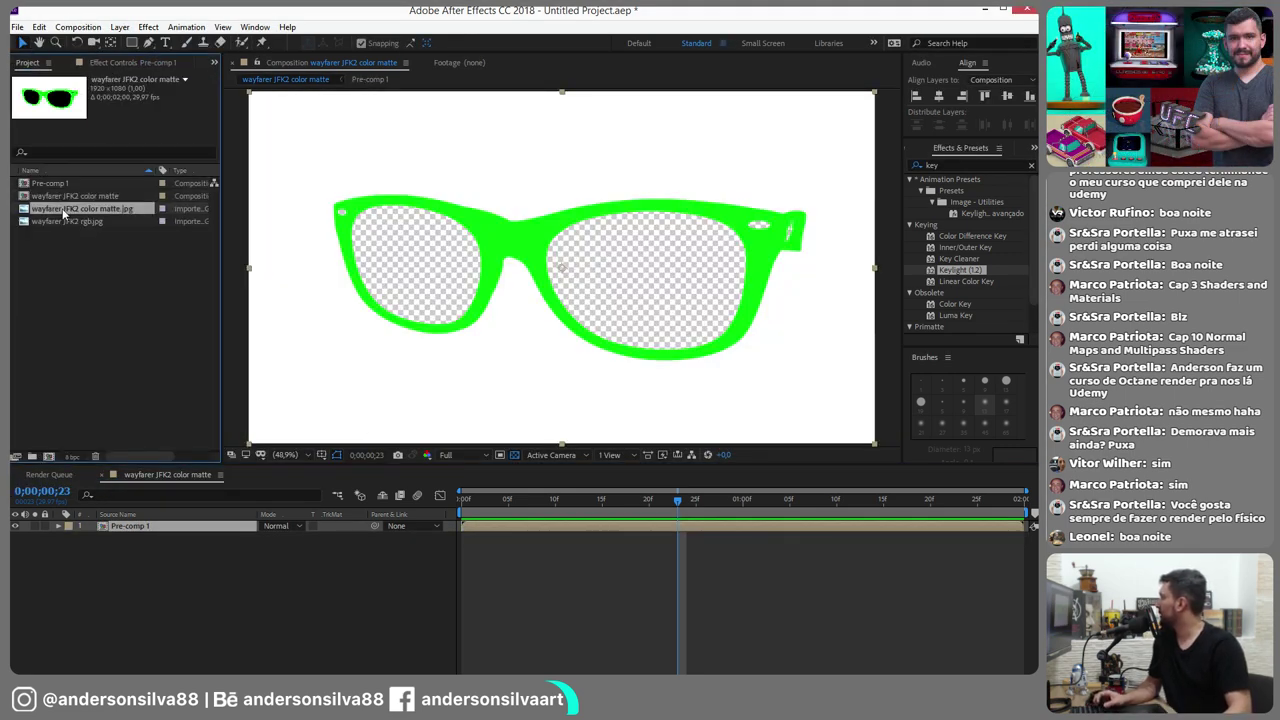
shift+click(69, 220)
drag(69, 220, 170, 535)
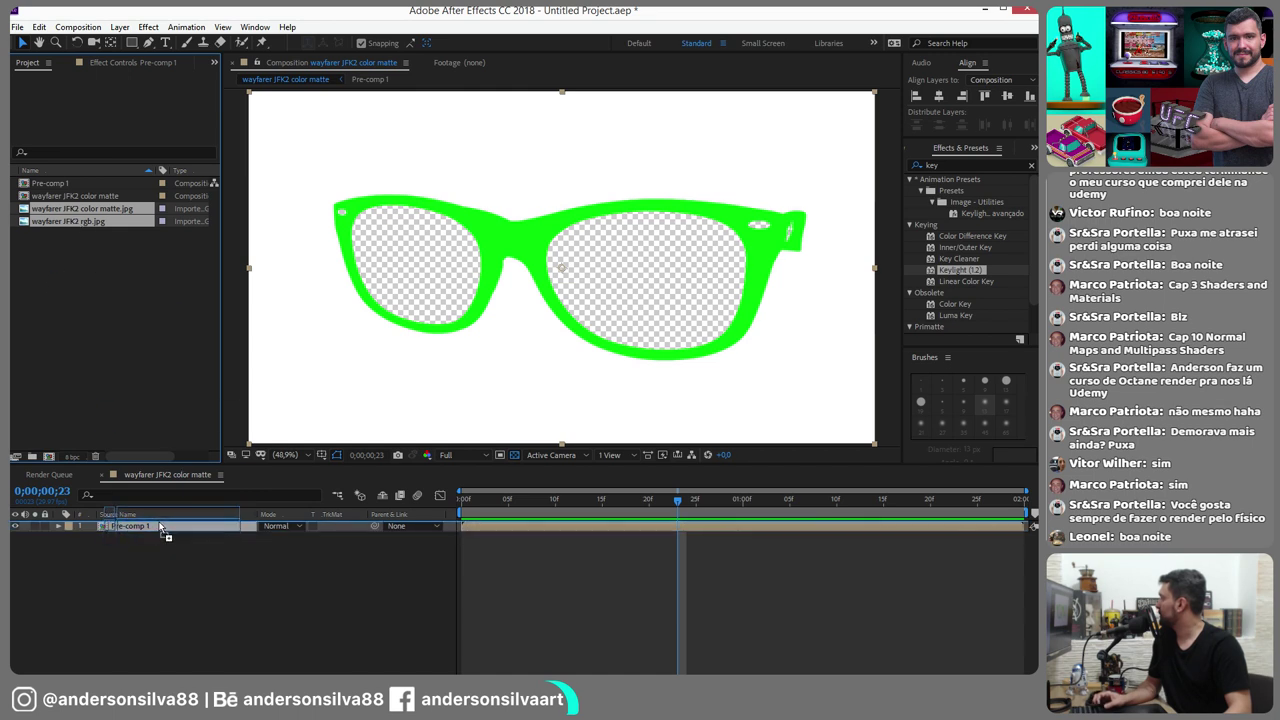
click(300, 588)
click(470, 525)
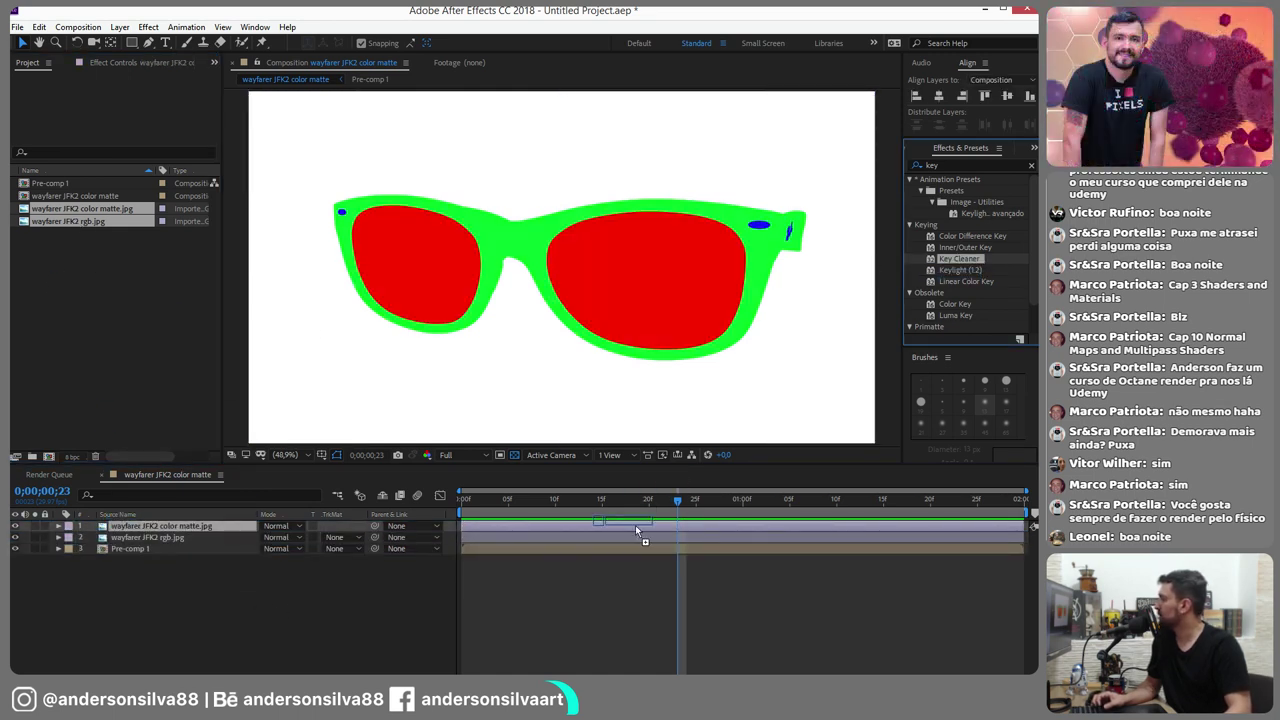
Apply Keylight to the colour matte and key out the blue dots
drag(958, 258, 635, 525)
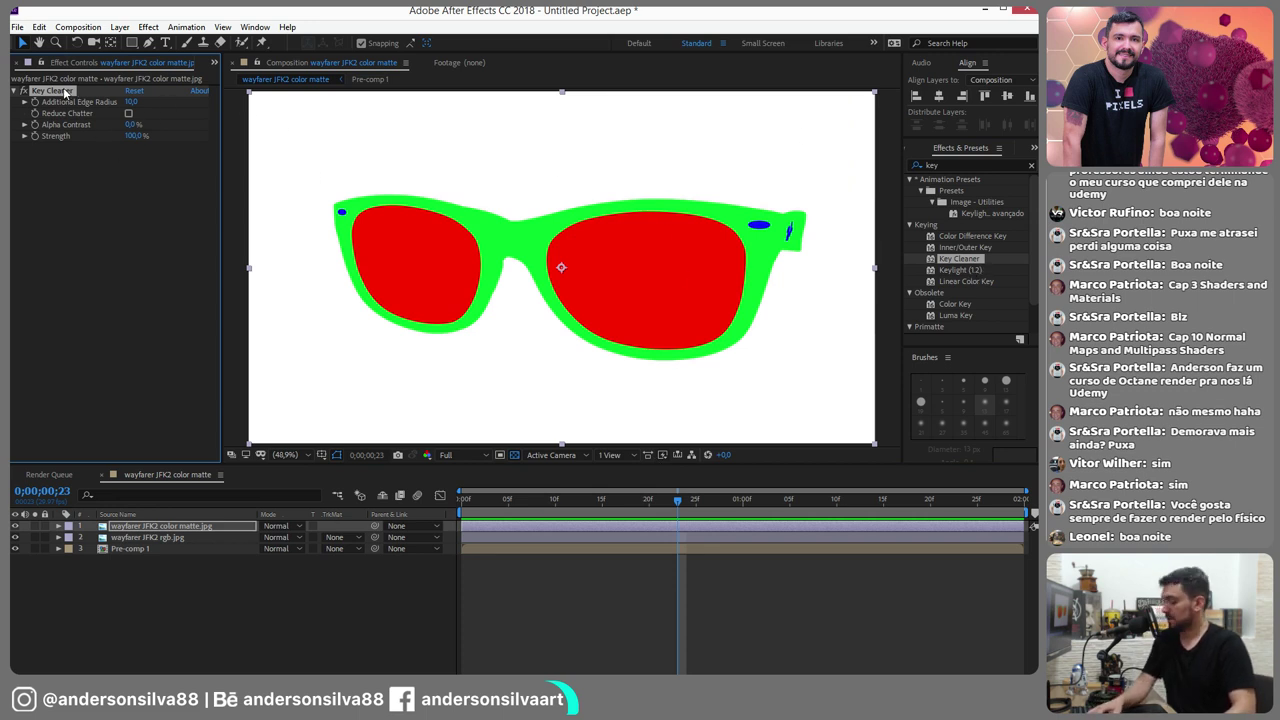
key(ctrl+z)
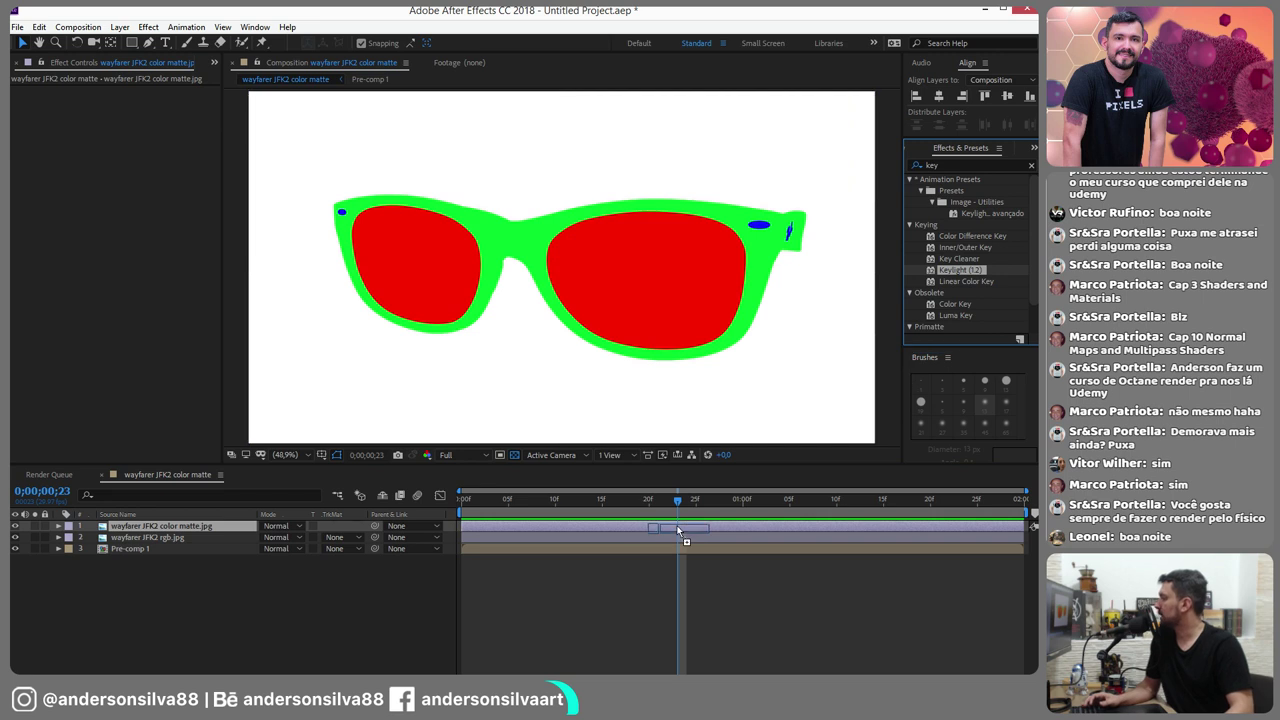
drag(958, 270, 686, 527)
click(149, 175)
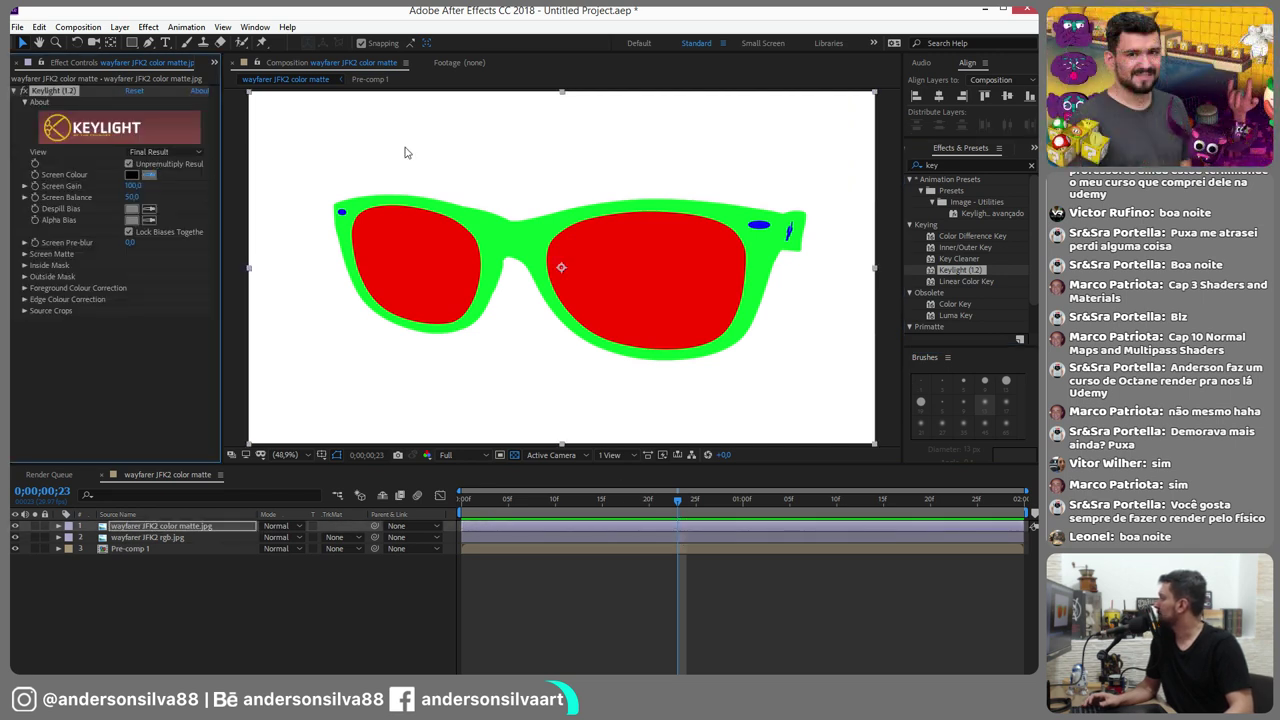
click(16, 552)
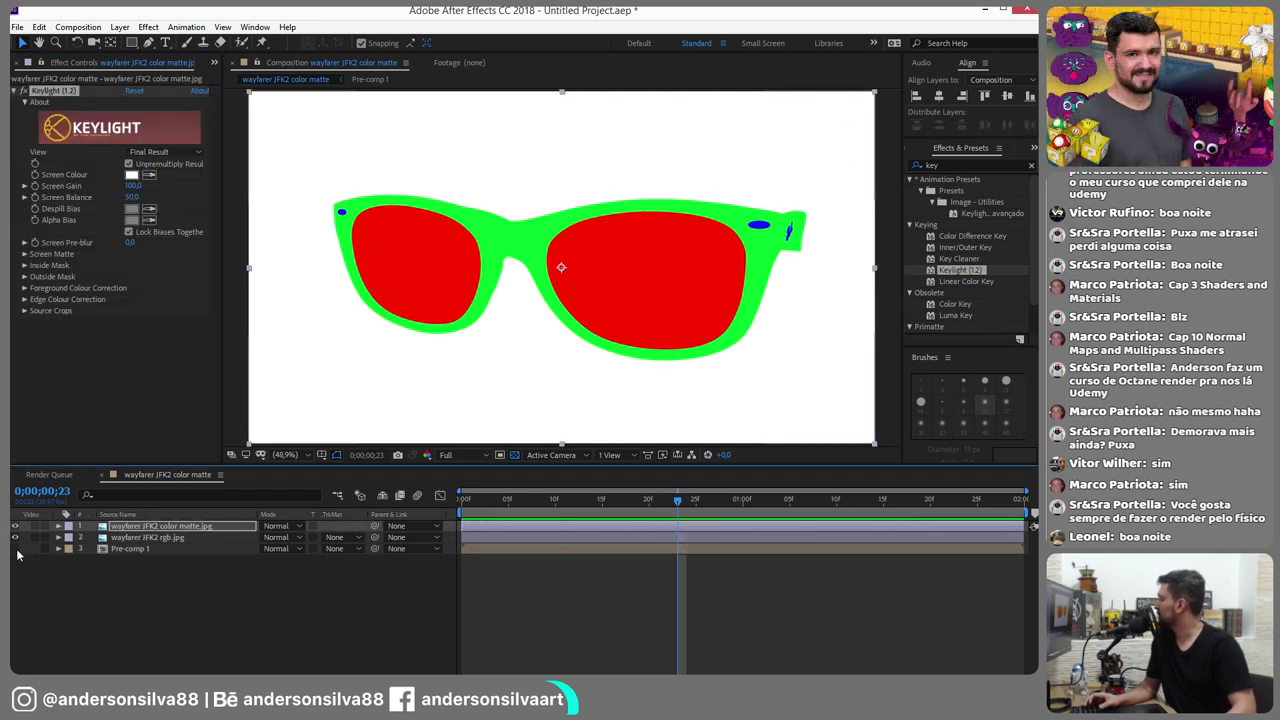
click(516, 463)
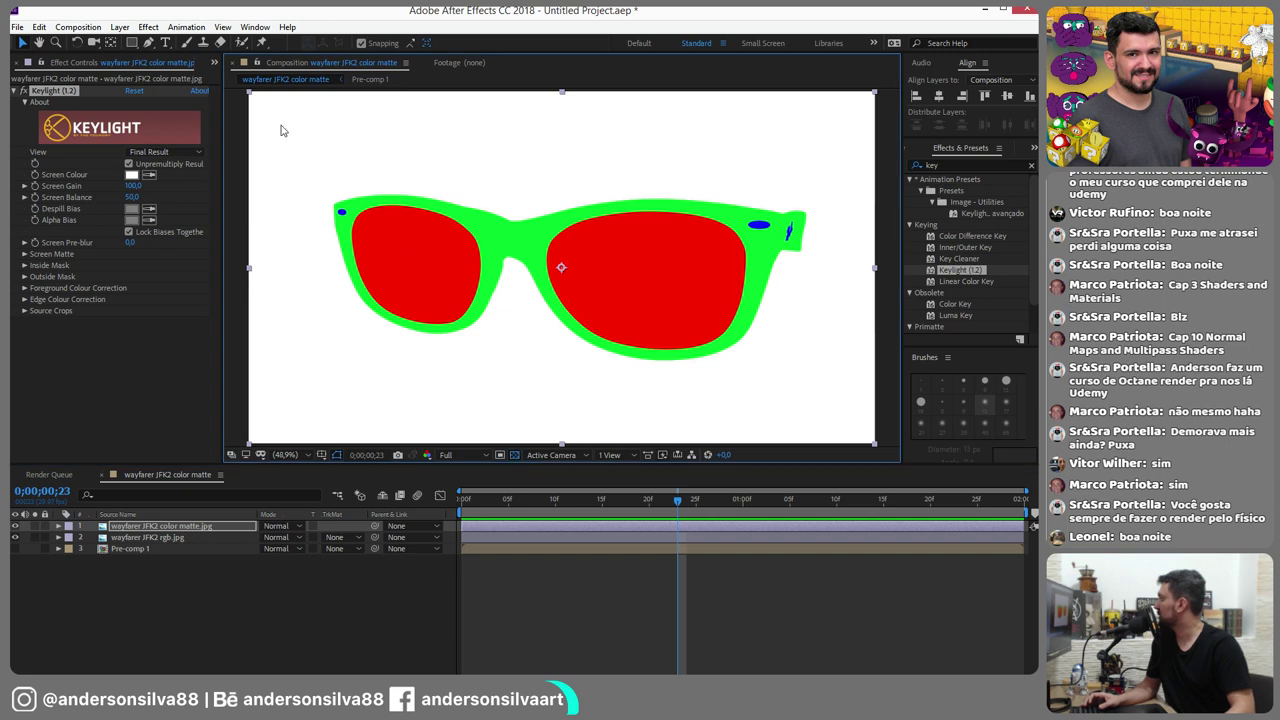
click(151, 176)
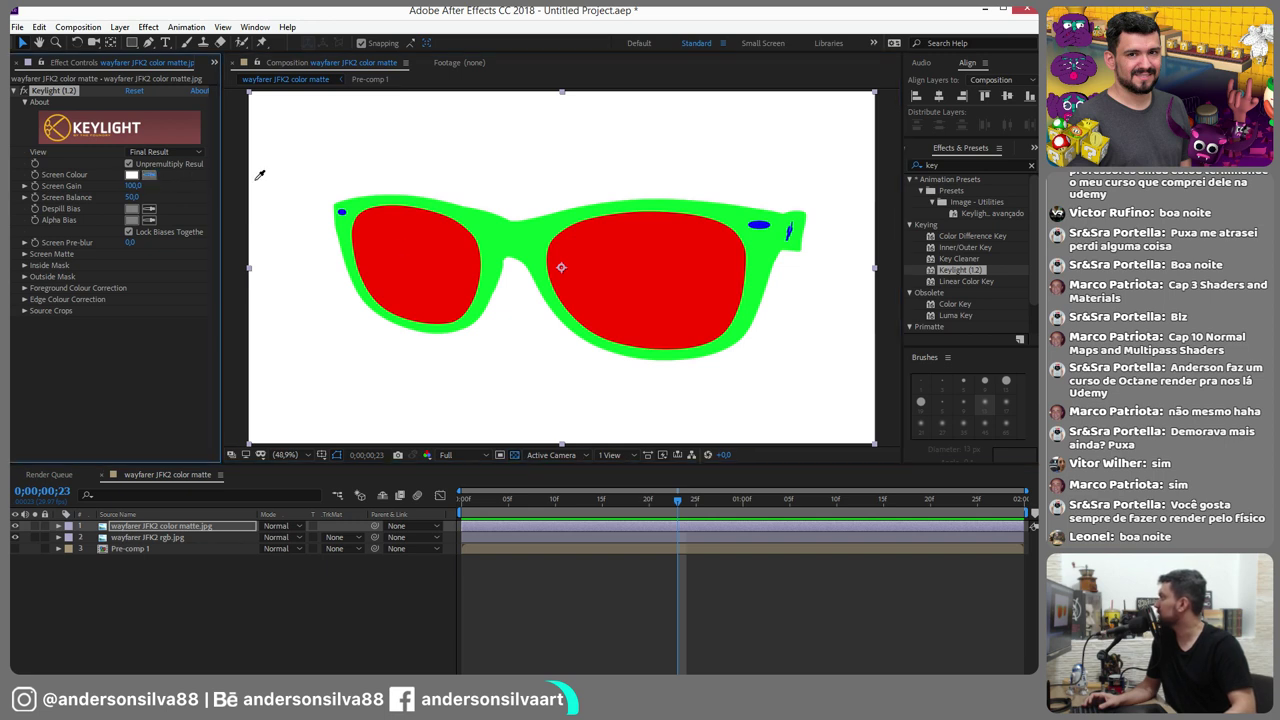
click(342, 210)
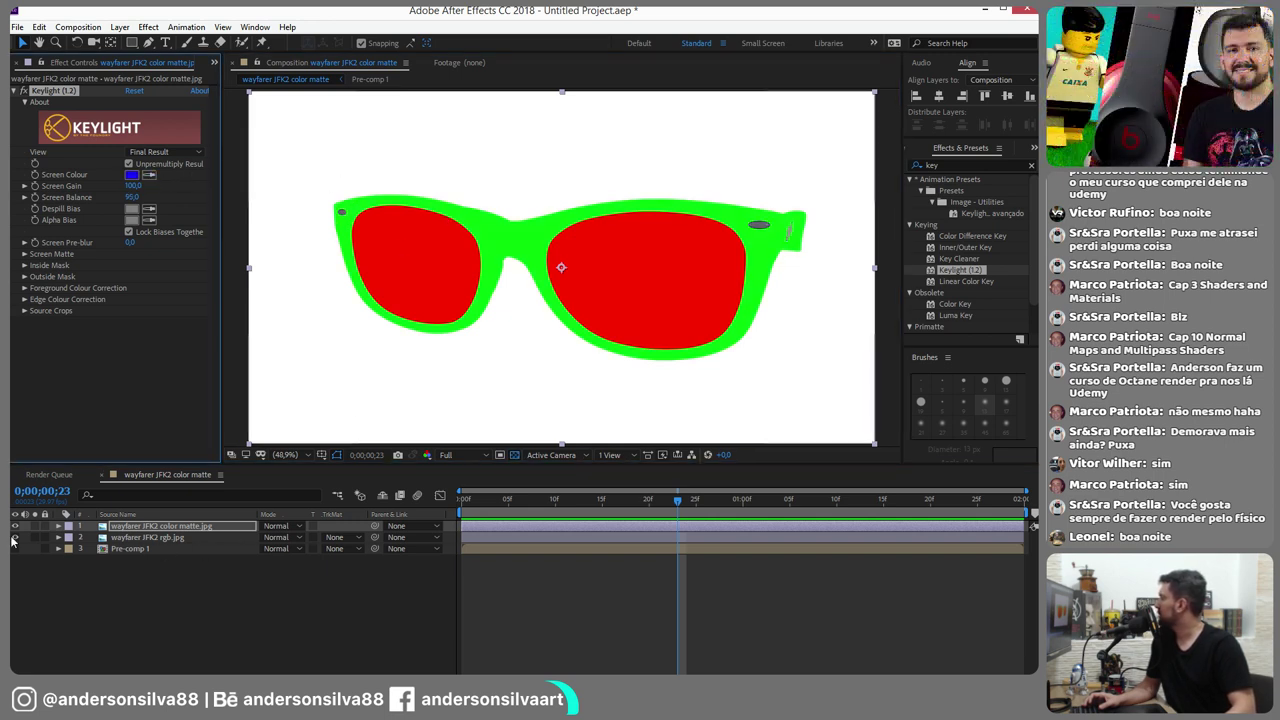
Hide the rgb layer and add a second Keylight keying out the green frame
key(F2)
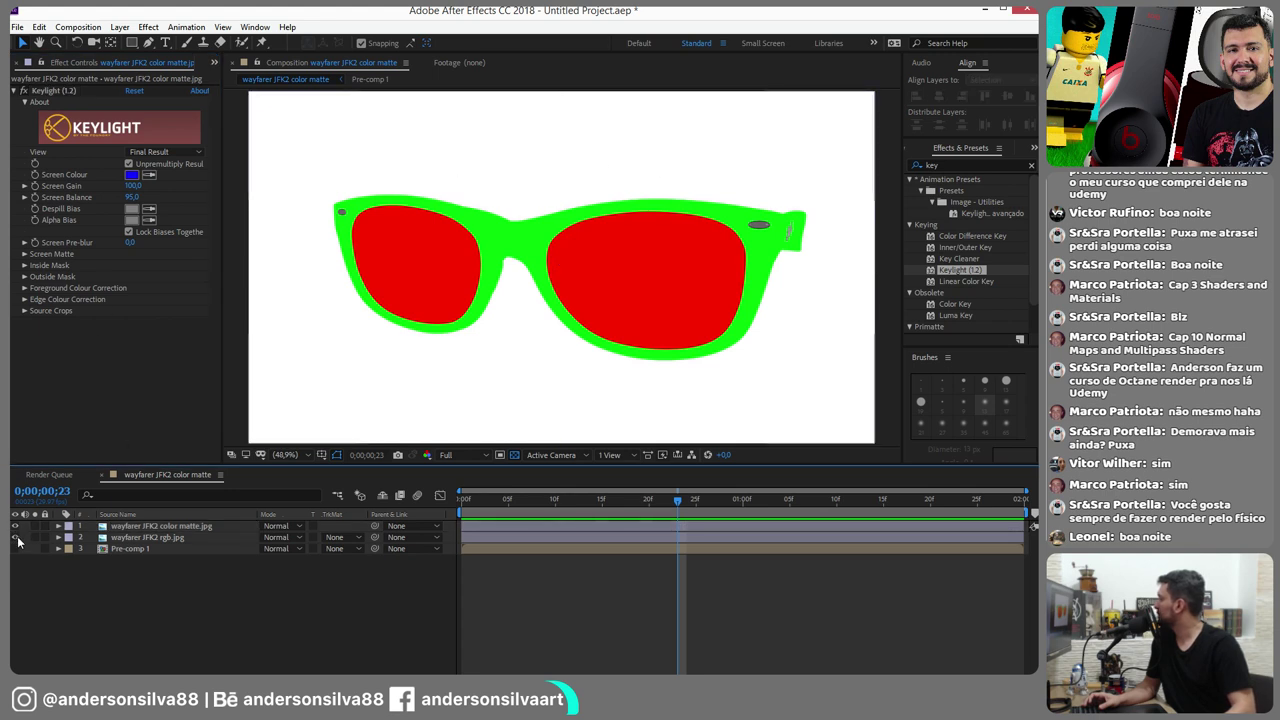
click(14, 537)
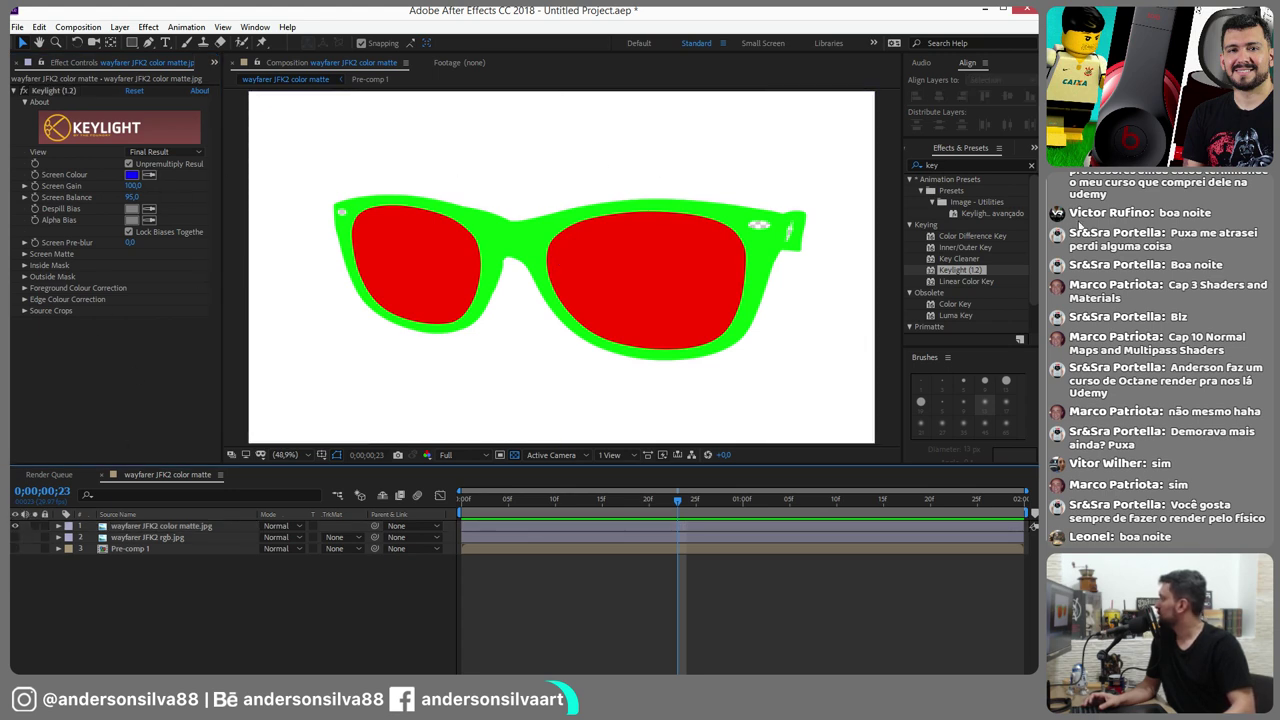
drag(992, 268, 70, 380)
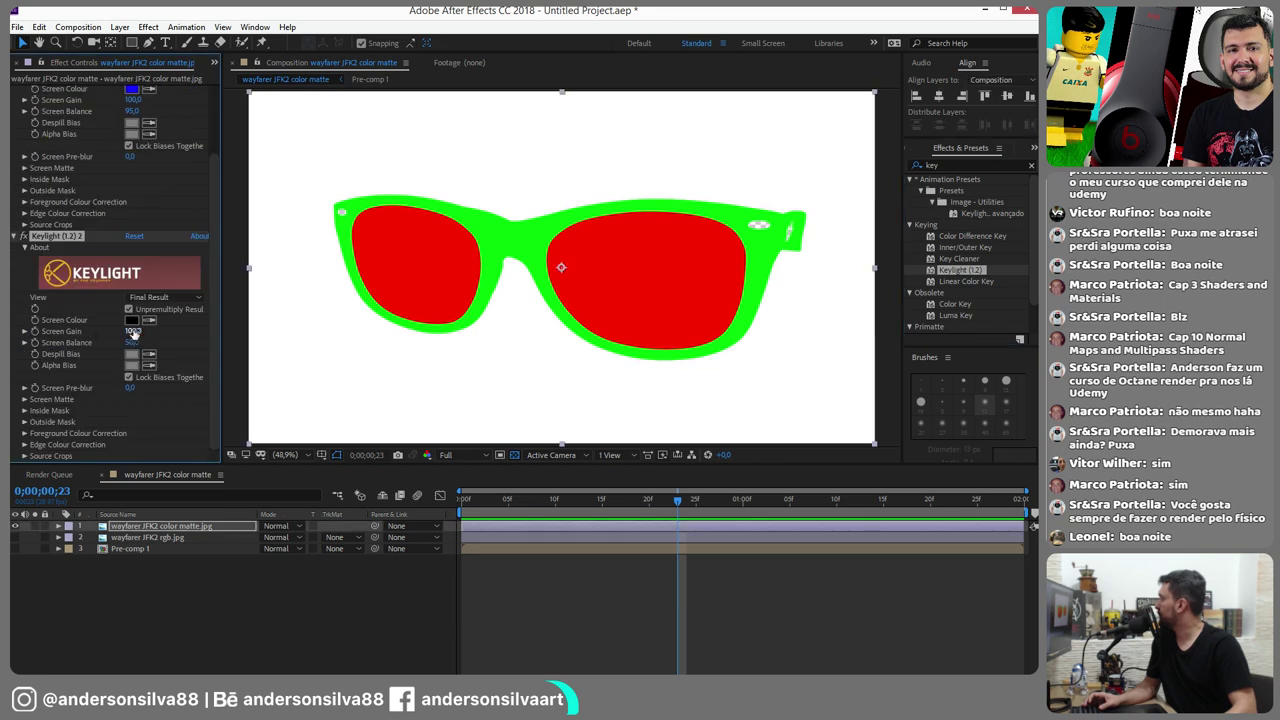
click(152, 321)
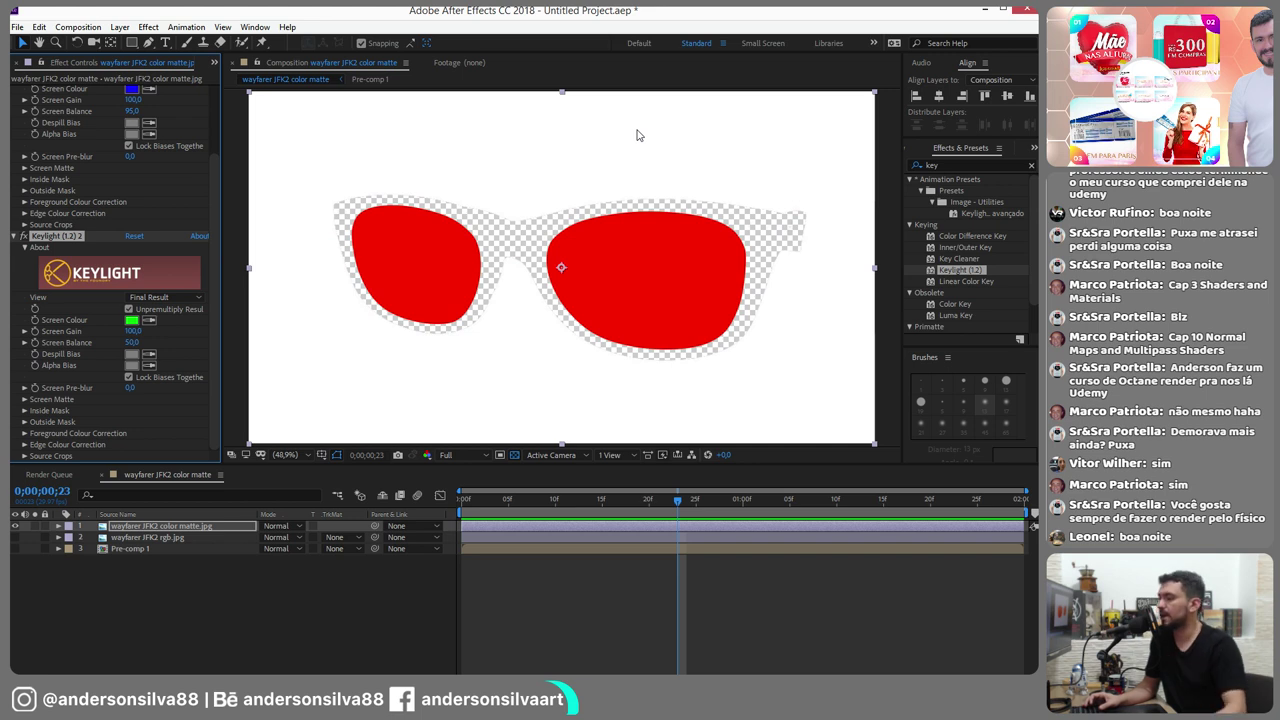
Show the rgb glasses layer and set its track matte to Alpha Matte
click(14, 537)
click(340, 537)
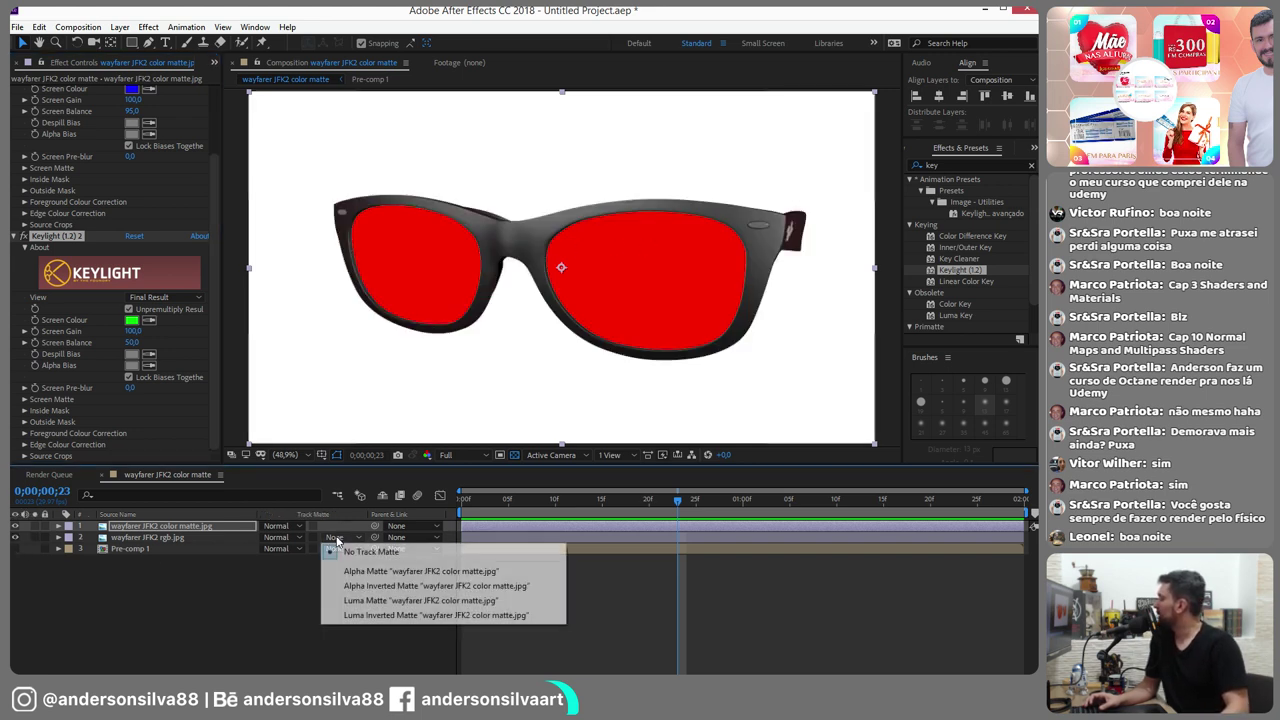
click(400, 600)
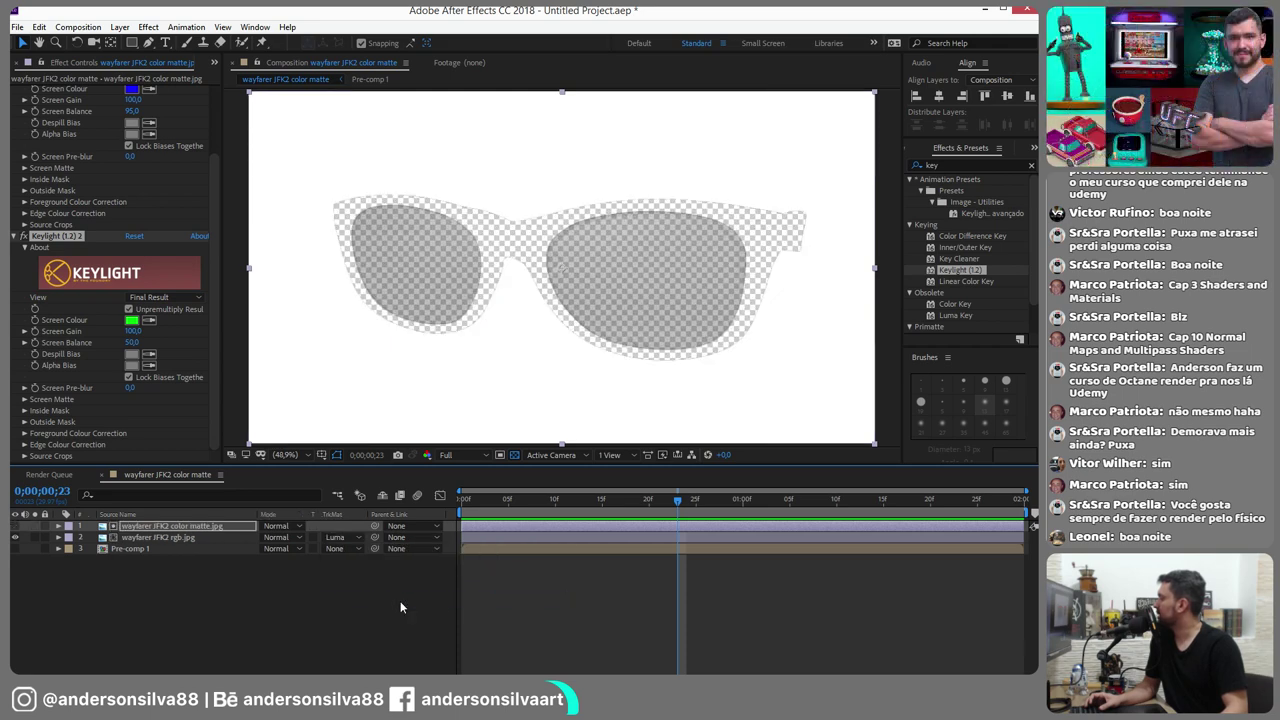
click(356, 540)
click(365, 570)
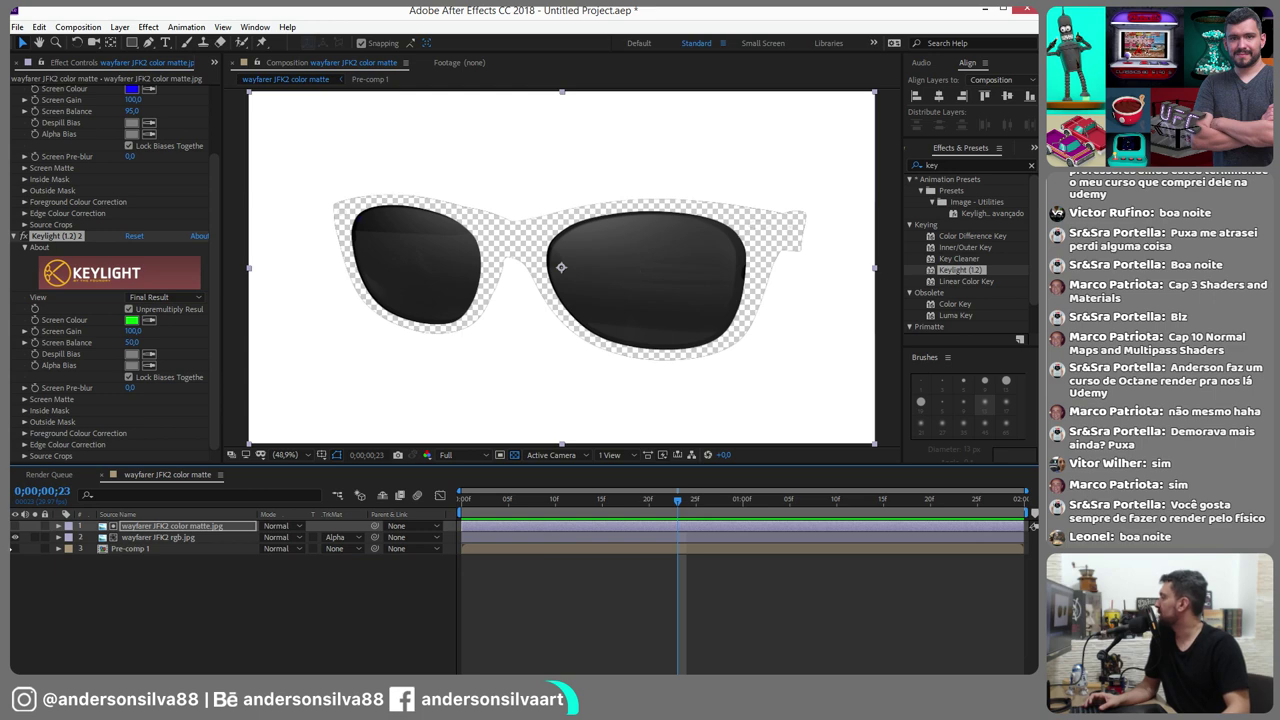
Enable Pre-comp 1, hide the colour matte layer inside it, and return to the main comp
click(15, 549)
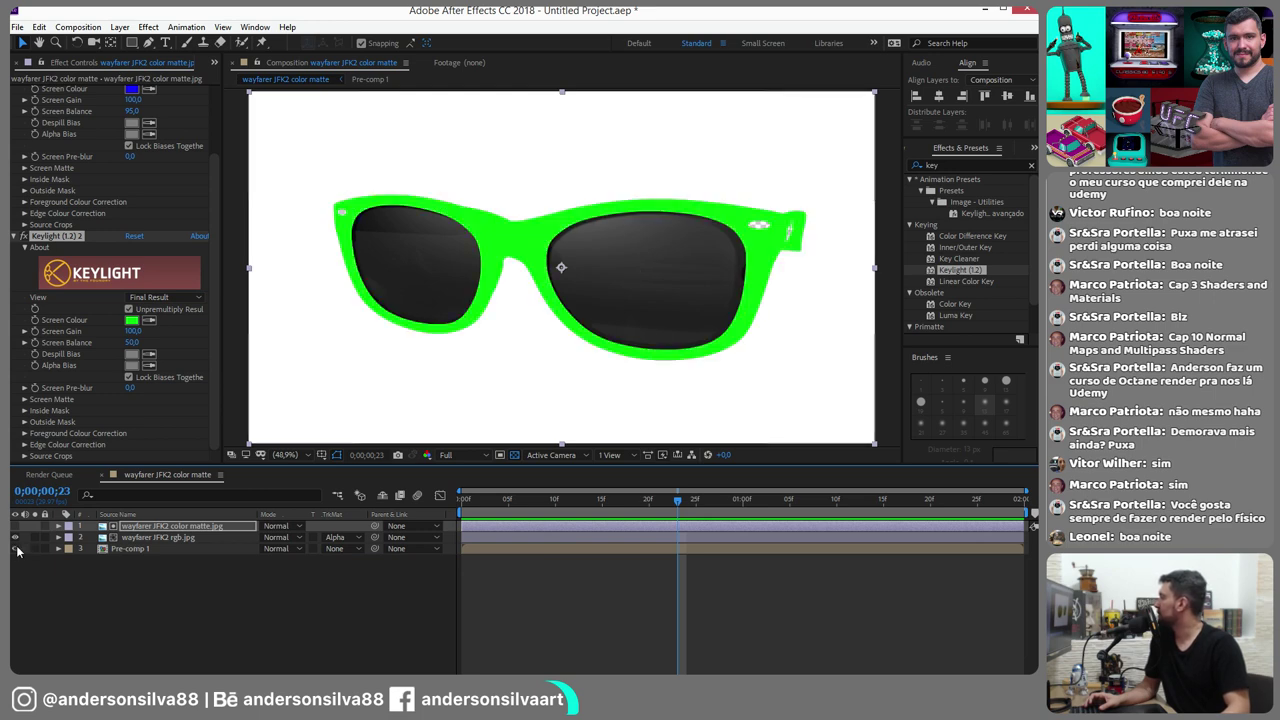
double_click(103, 548)
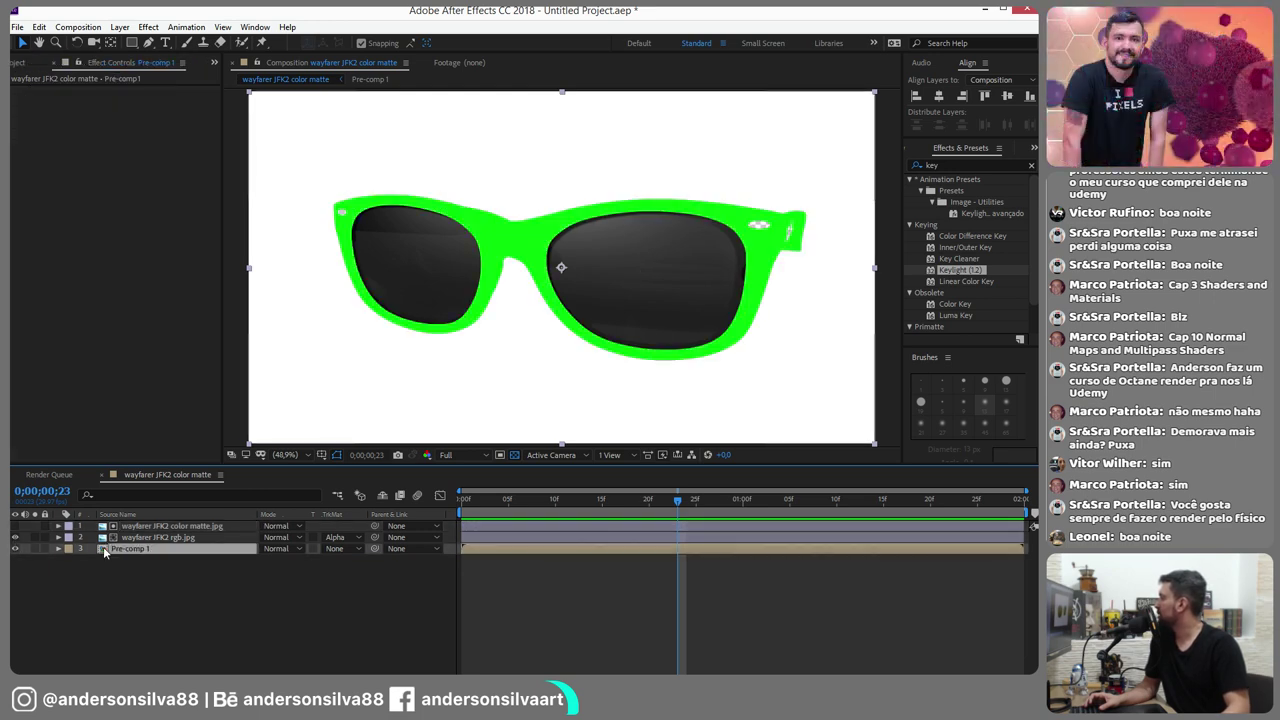
click(330, 538)
click(345, 569)
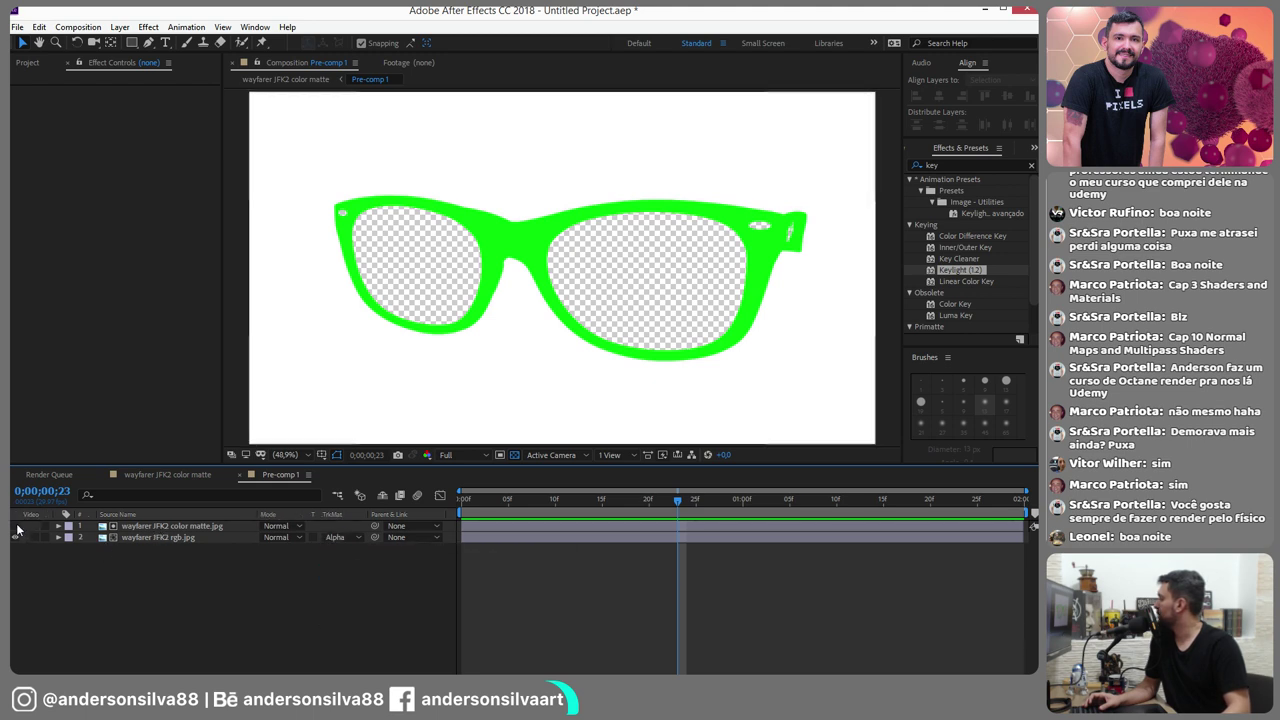
click(15, 525)
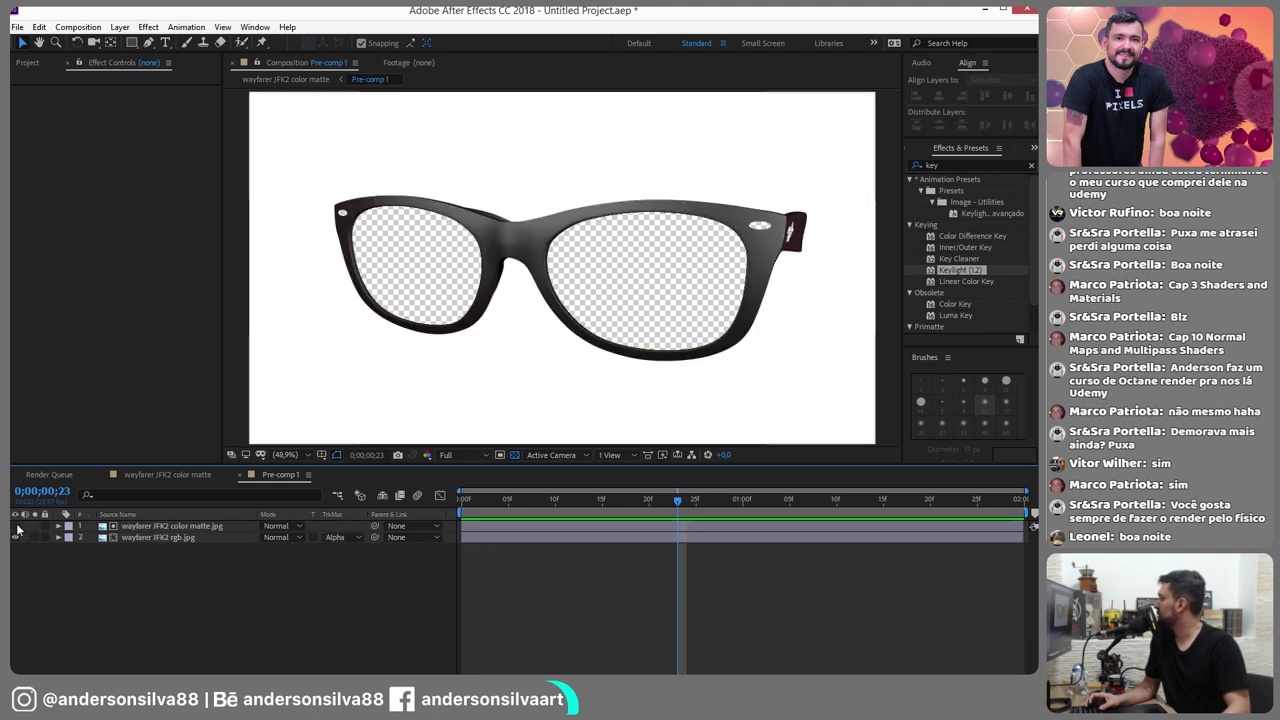
click(180, 473)
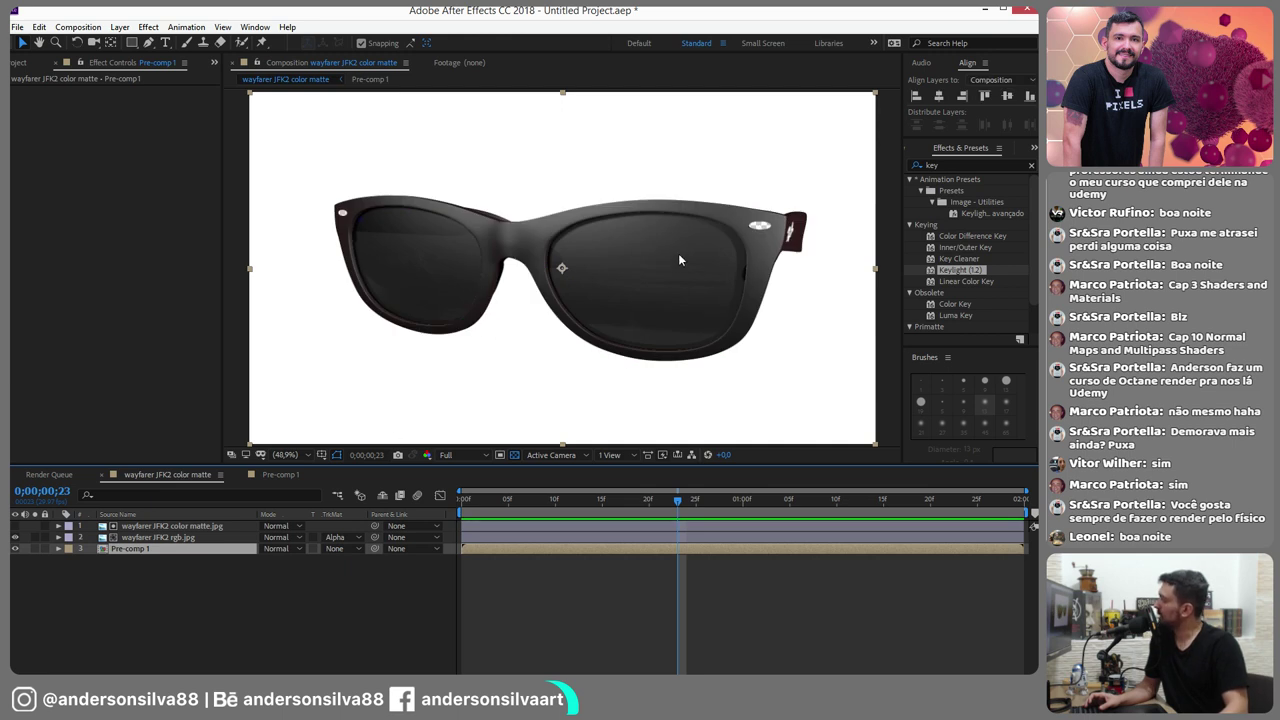
key(ctrl+5)
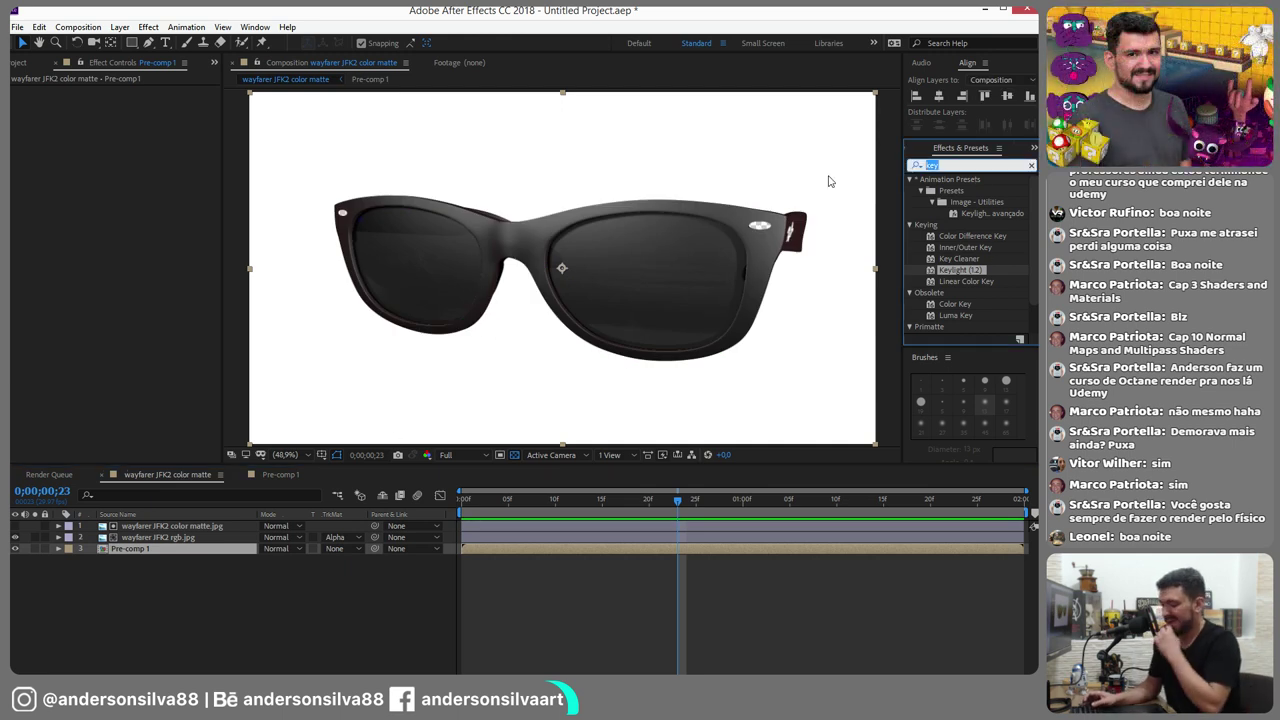
Apply Hue/Saturation to Pre-comp 1, briefly soloing layers to check their contents
text(hue)
click(963, 248)
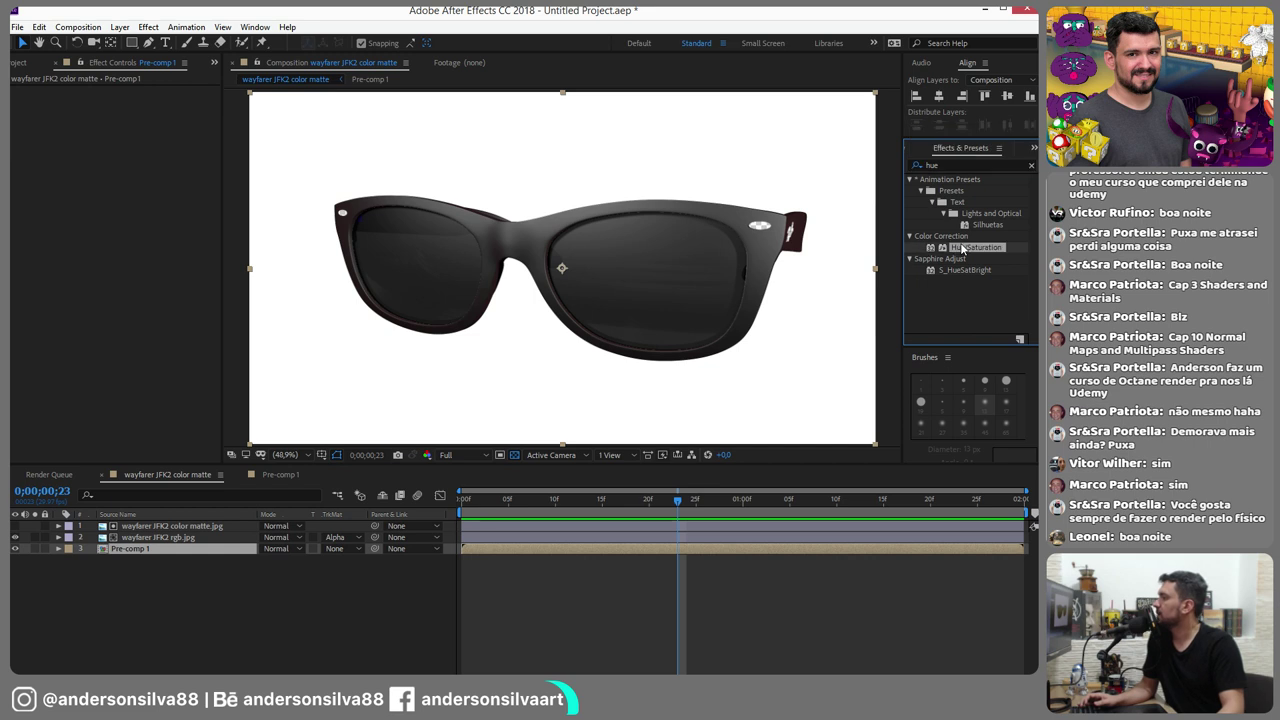
drag(963, 248, 663, 548)
click(35, 548)
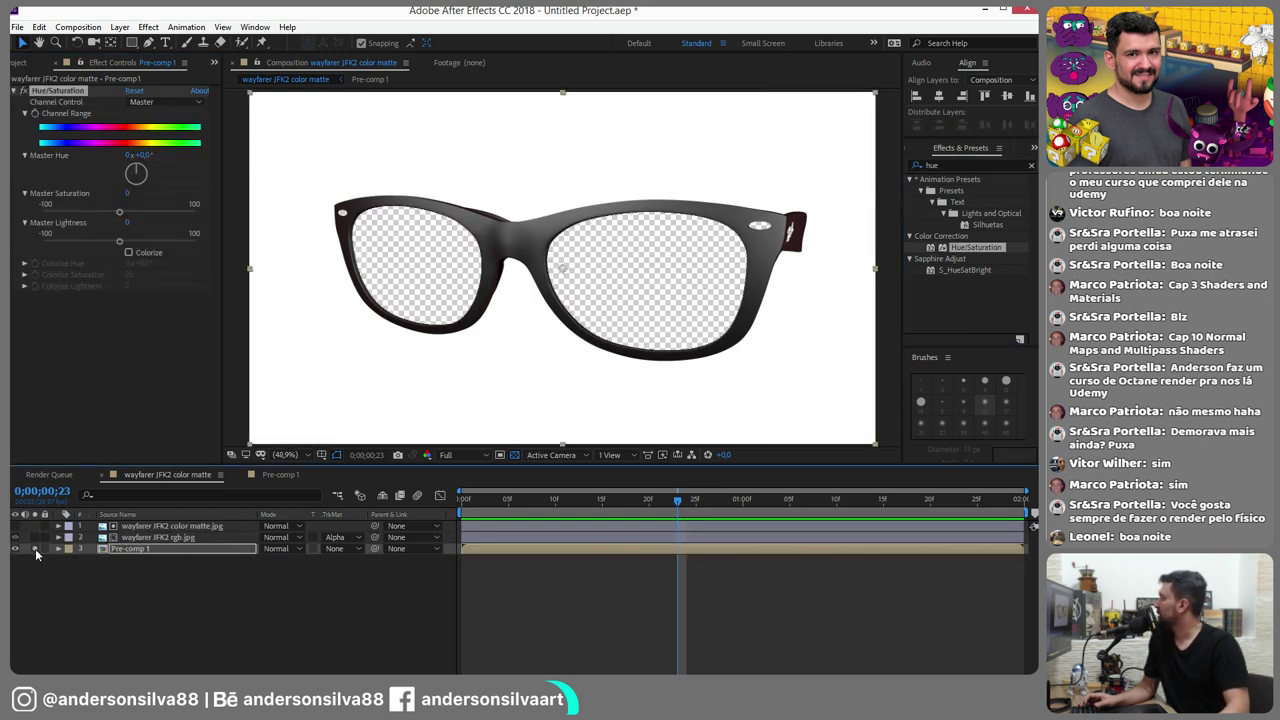
click(35, 549)
click(34, 537)
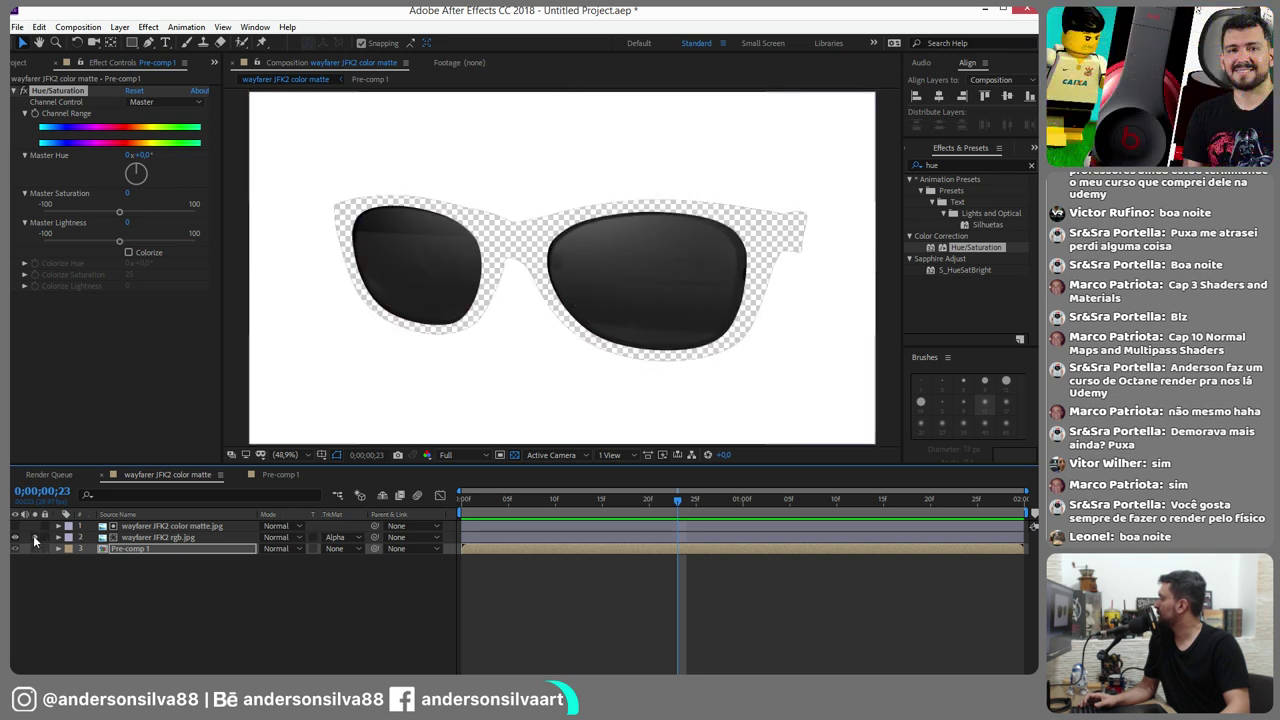
click(34, 537)
click(76, 548)
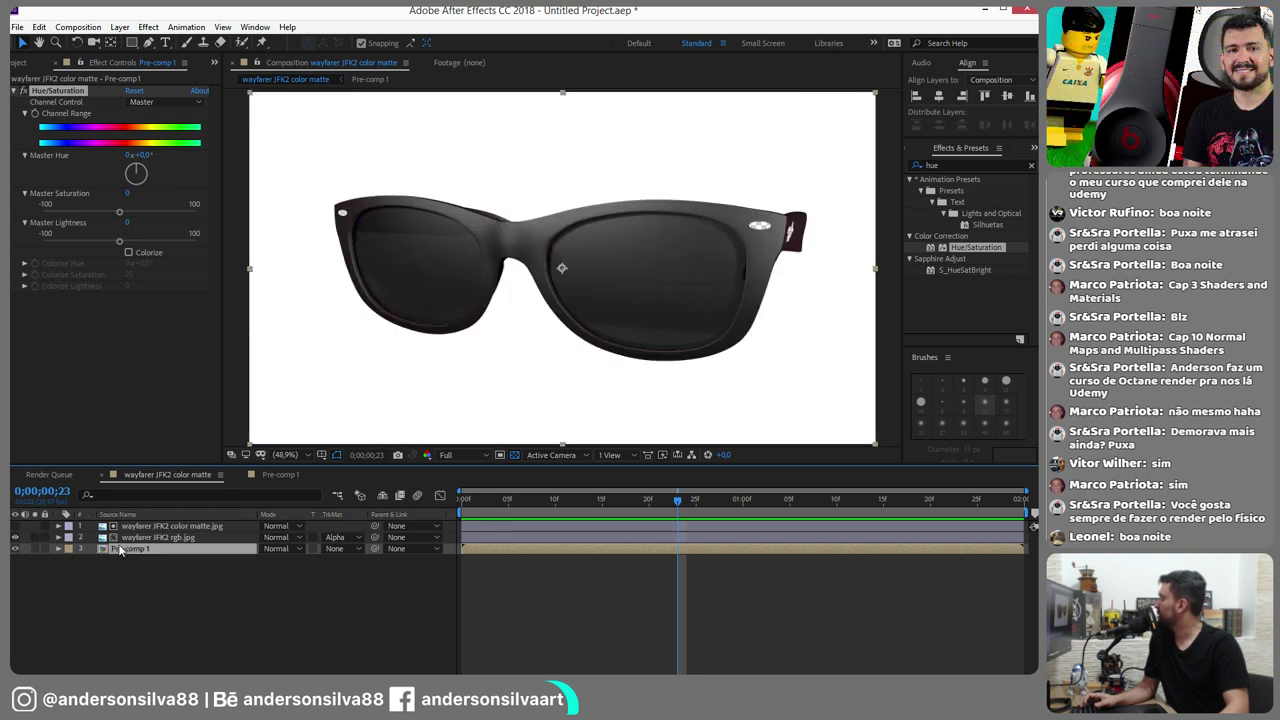
Enable Colorize and set Colorize Hue to about +23° for an orange-brown frame
click(129, 253)
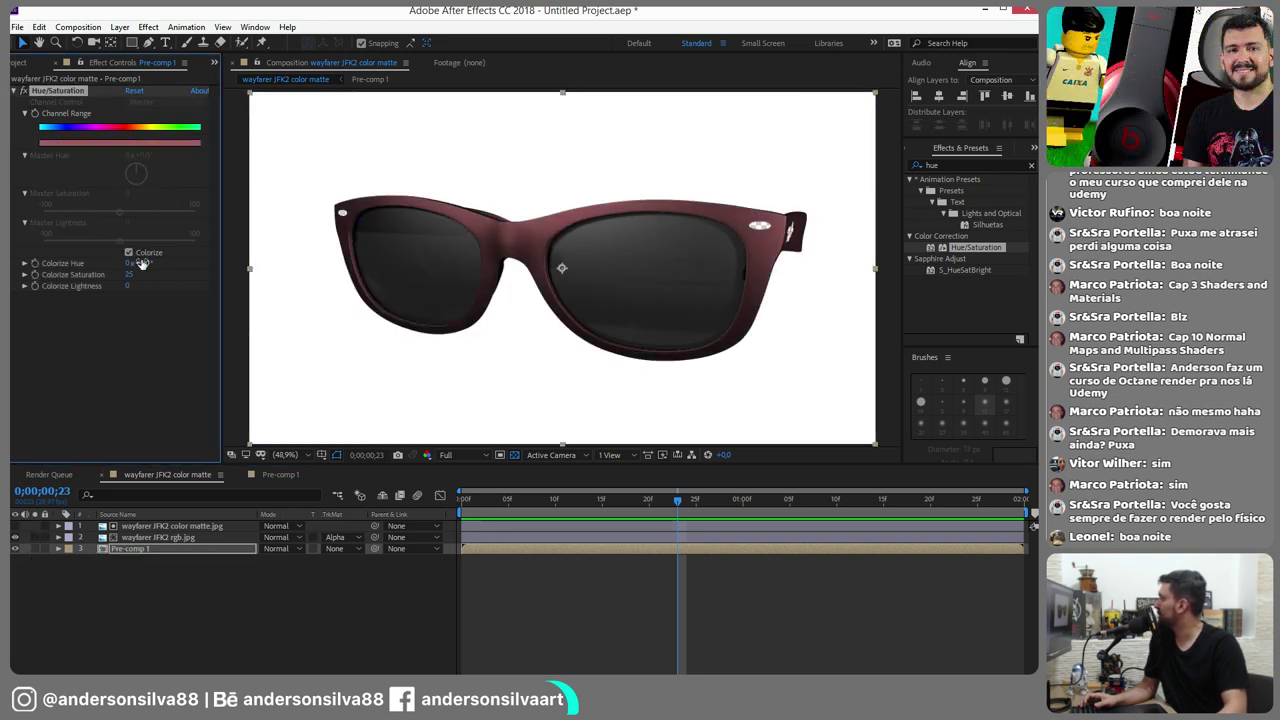
drag(143, 262, 169, 273)
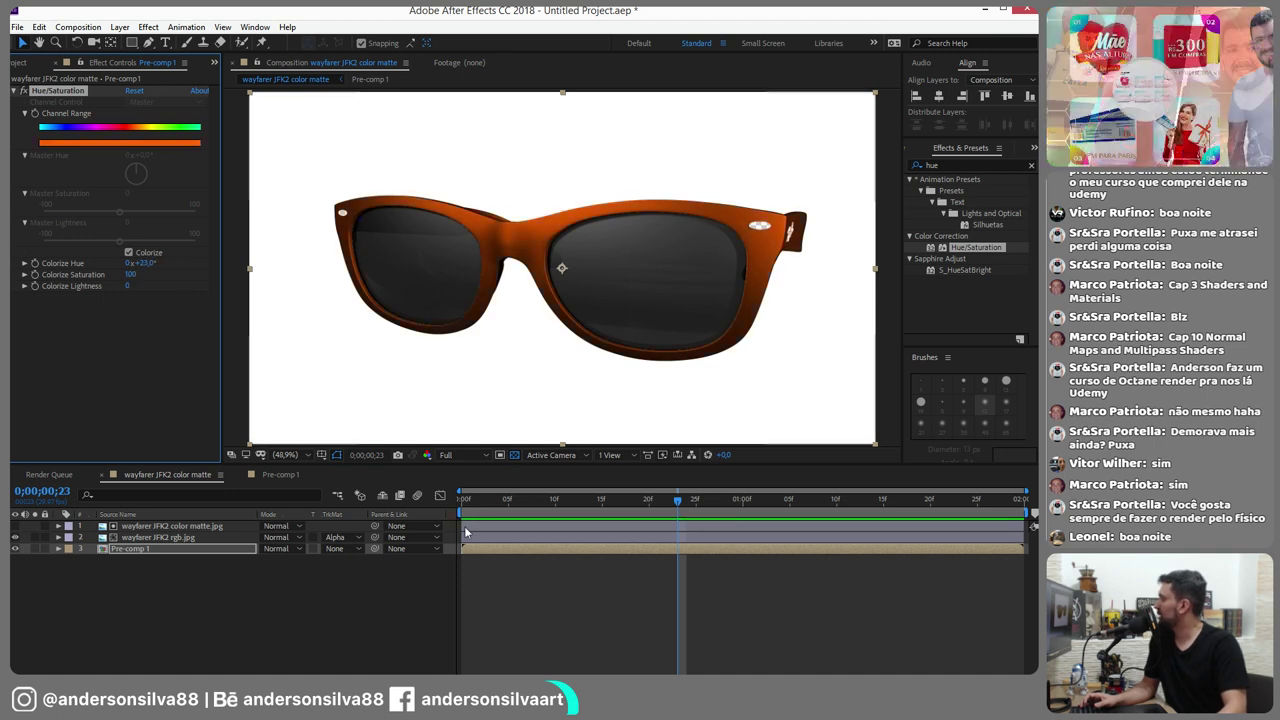
click(483, 537)
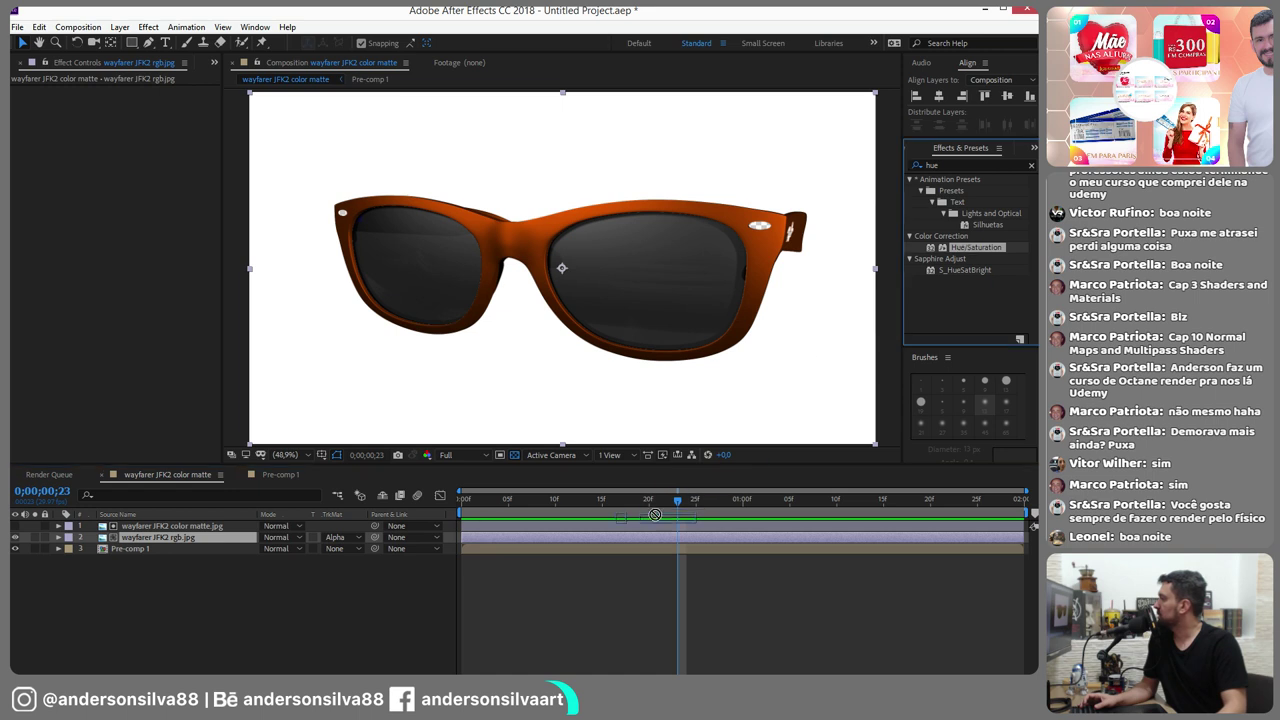
Apply Hue/Saturation to the rgb layer with Colorize on and hue about +87° for green lenses
drag(965, 248, 604, 537)
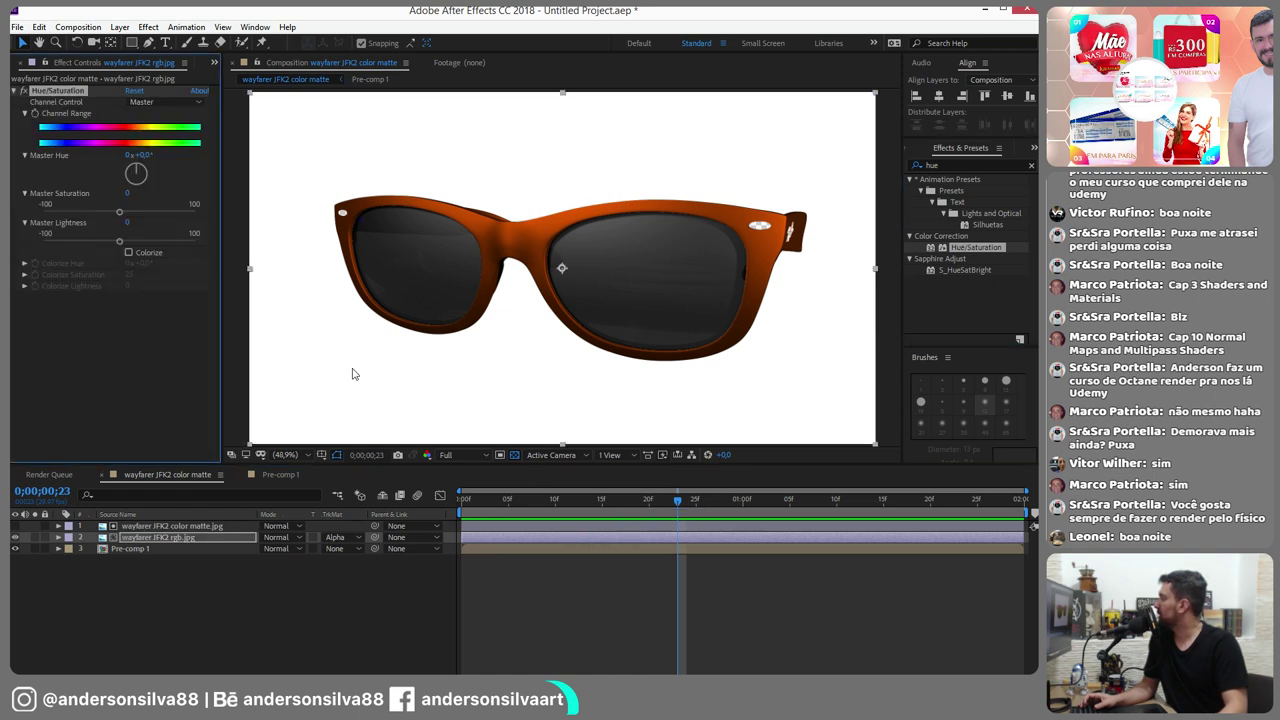
click(128, 254)
mouse_move(143, 266)
mouse_down()
mouse_move(190, 266)
mouse_move(171, 279)
mouse_up()
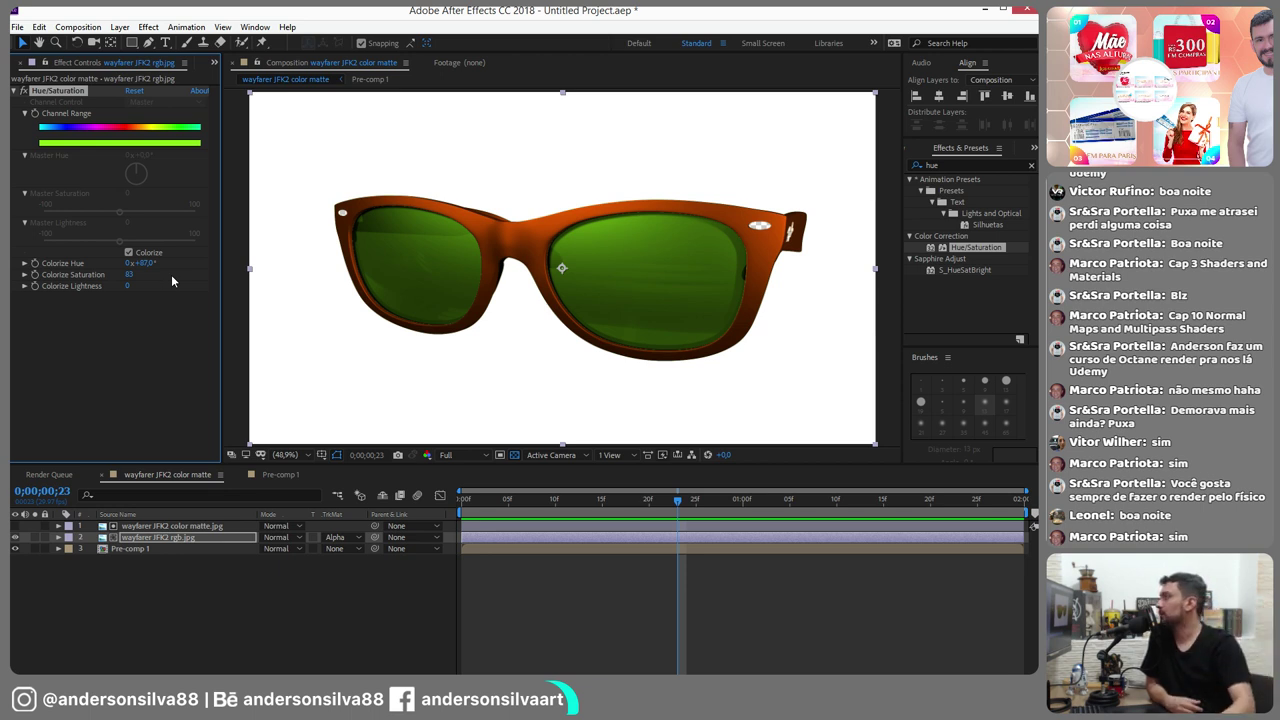
View the colour matte and rgb jpgs in the Footage viewer, then minimize After Effects
click(214, 63)
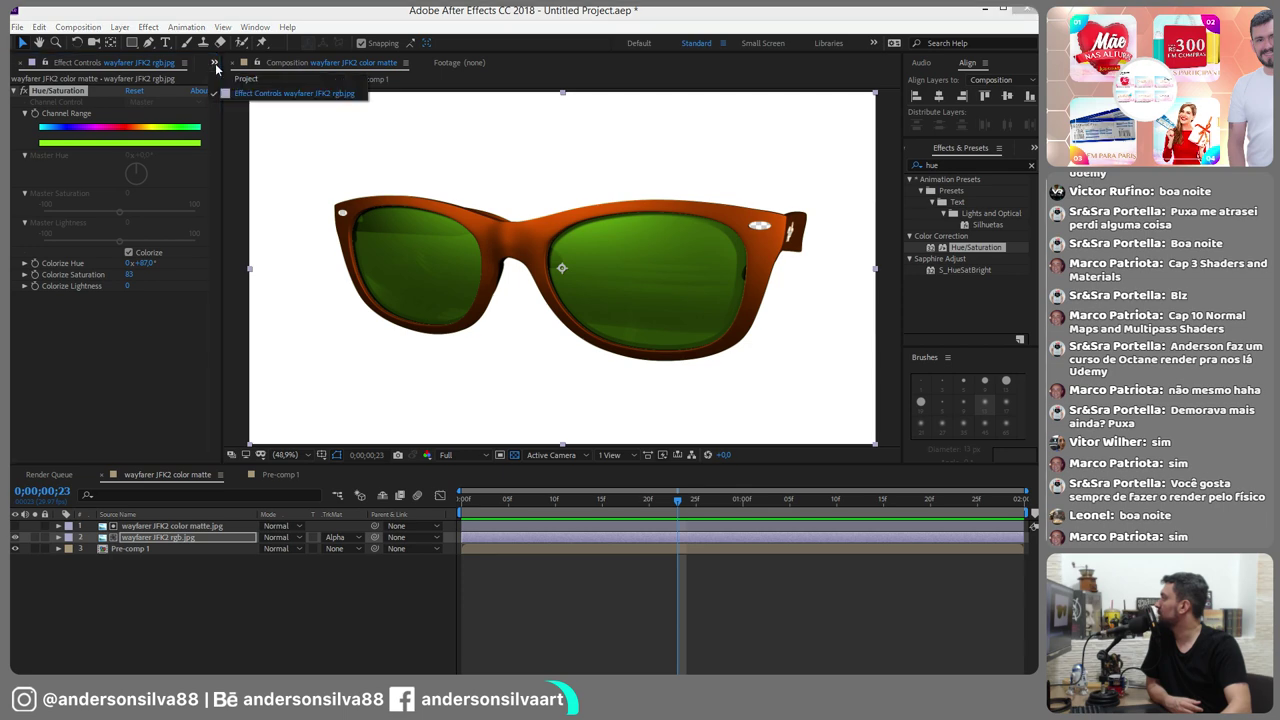
click(246, 79)
click(35, 209)
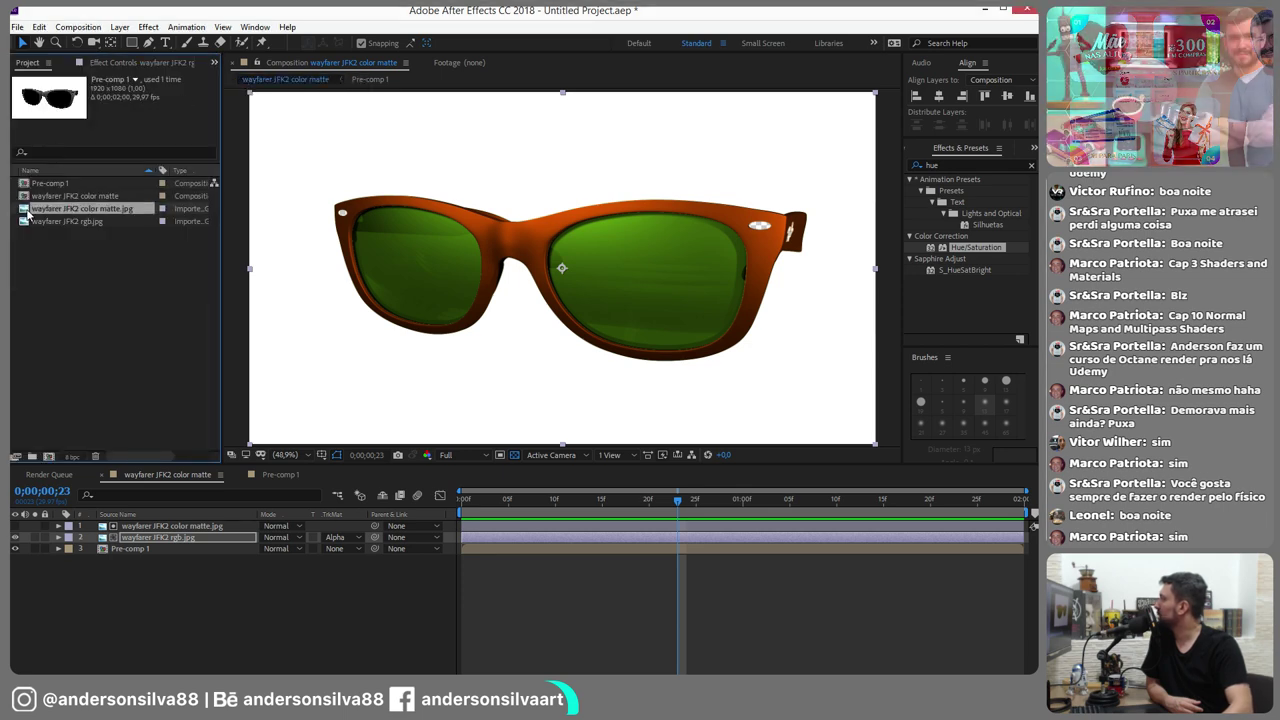
double_click(26, 210)
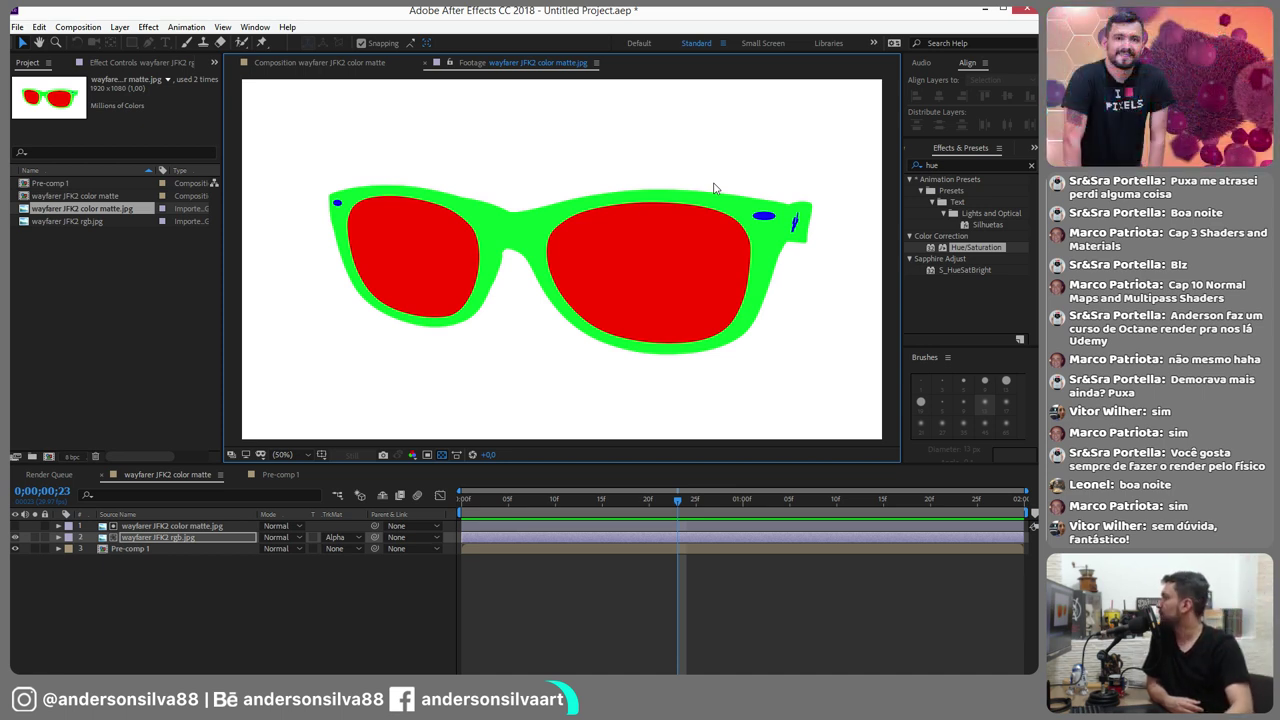
double_click(72, 221)
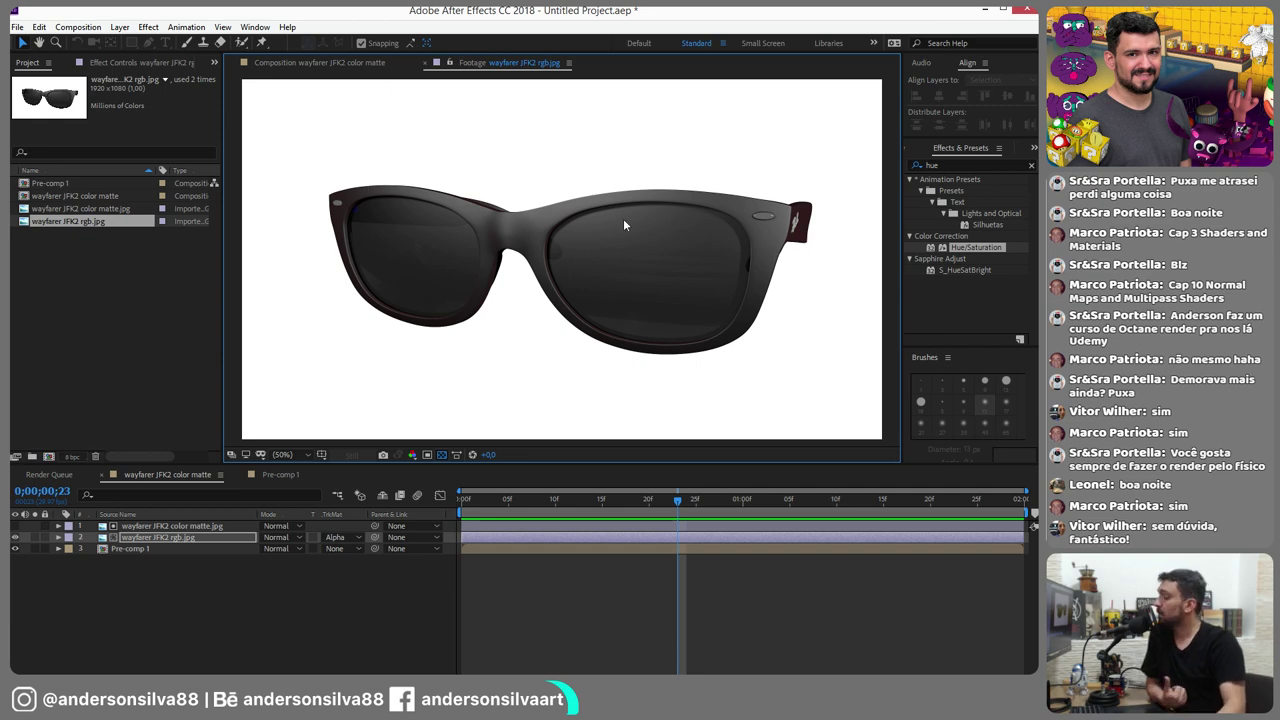
click(988, 10)
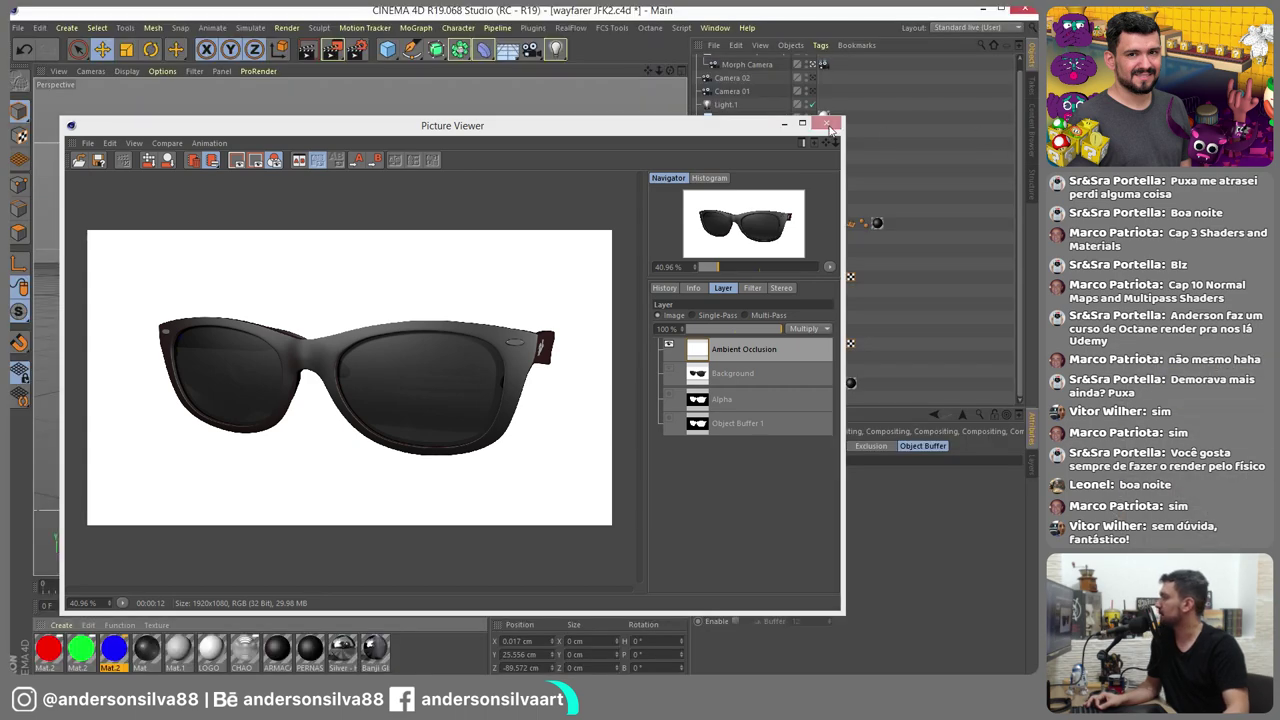
Turn on the Luminance channel of the blue Mat.2 material, then bring up Render Settings
click(826, 123)
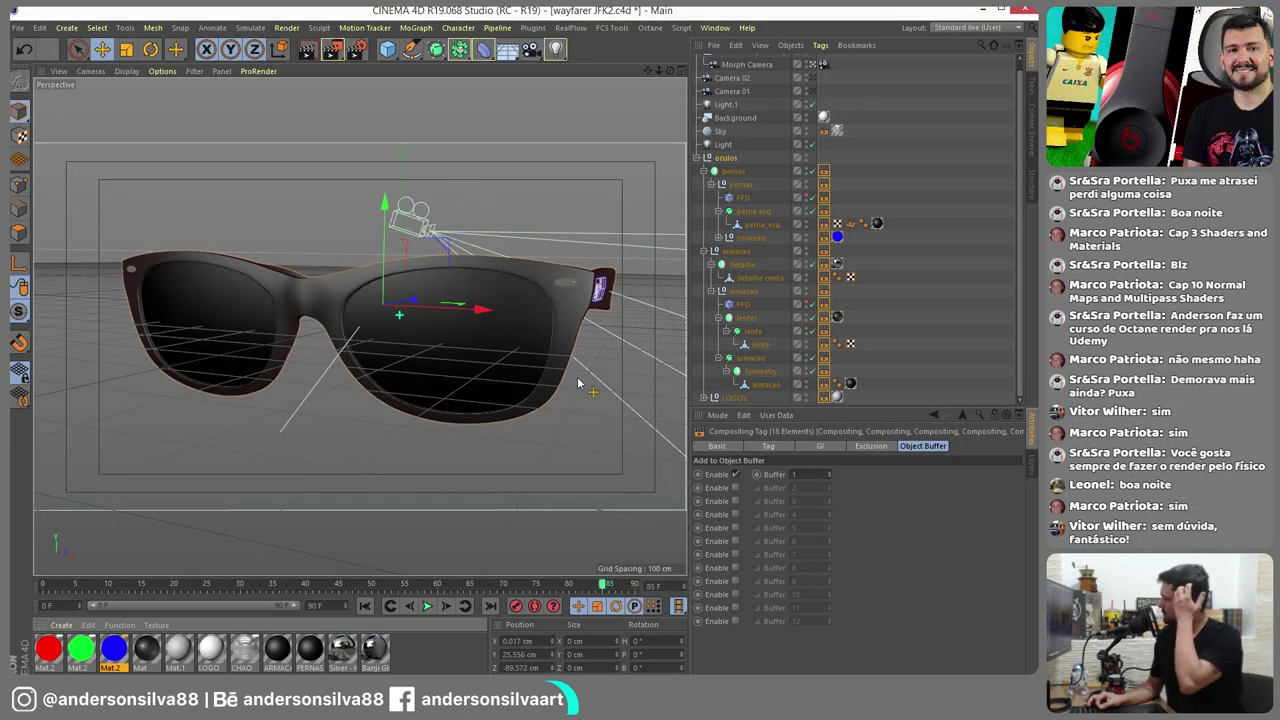
click(700, 158)
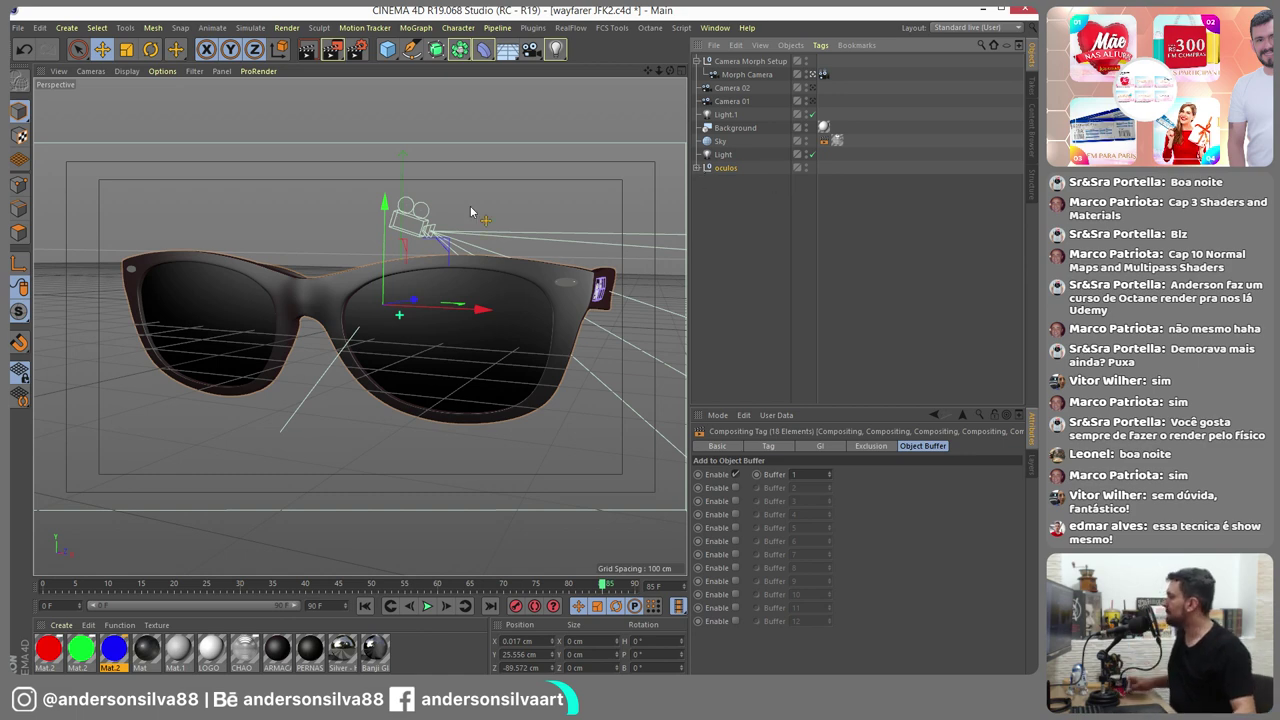
click(116, 651)
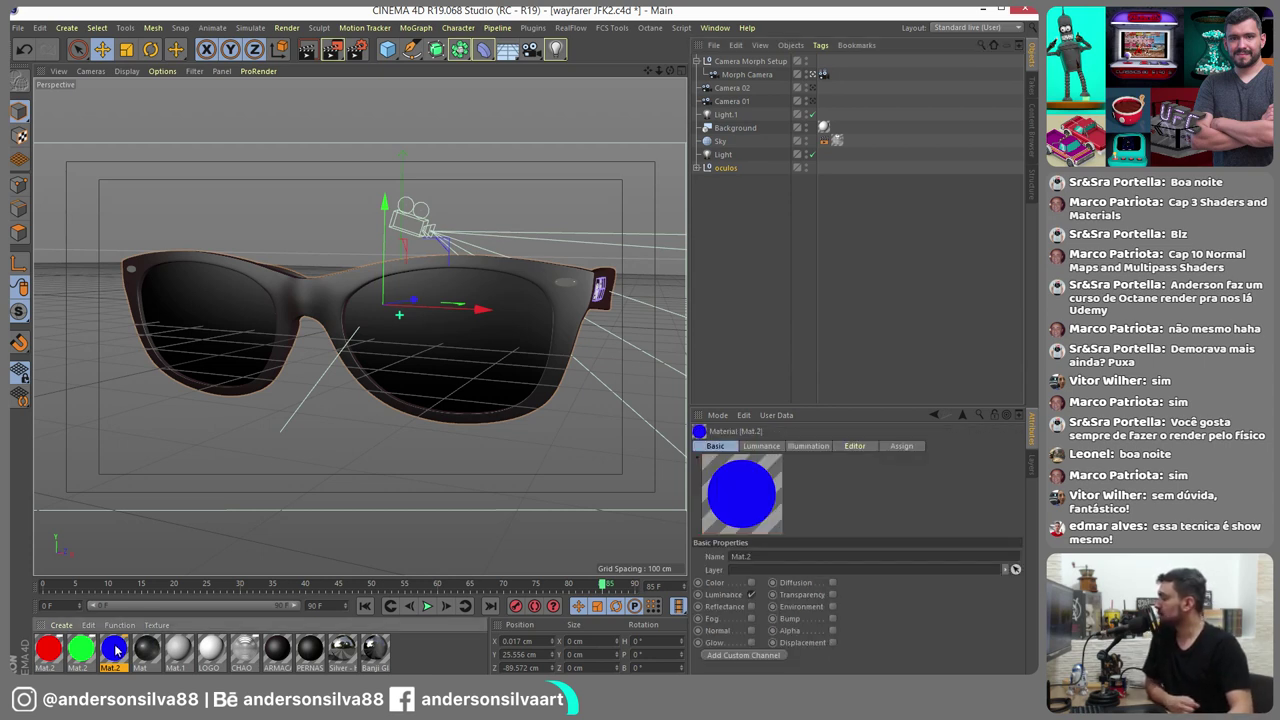
drag(116, 651, 578, 436)
double_click(116, 651)
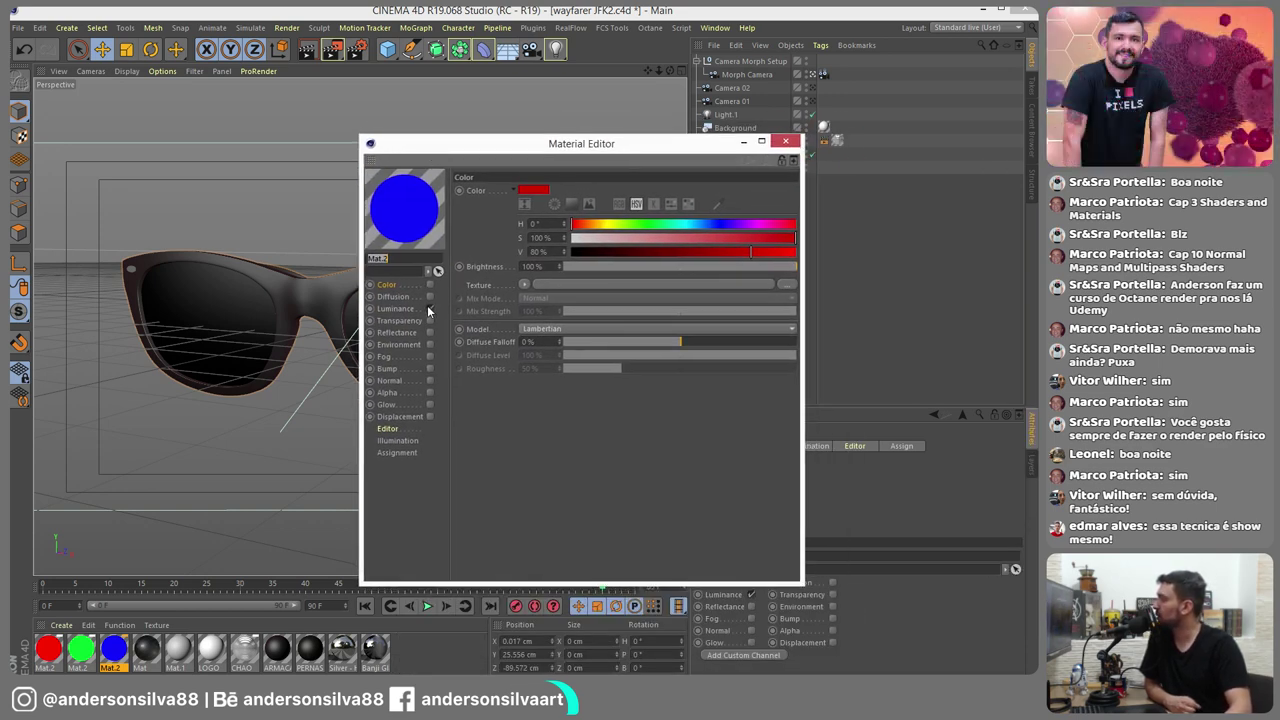
click(429, 309)
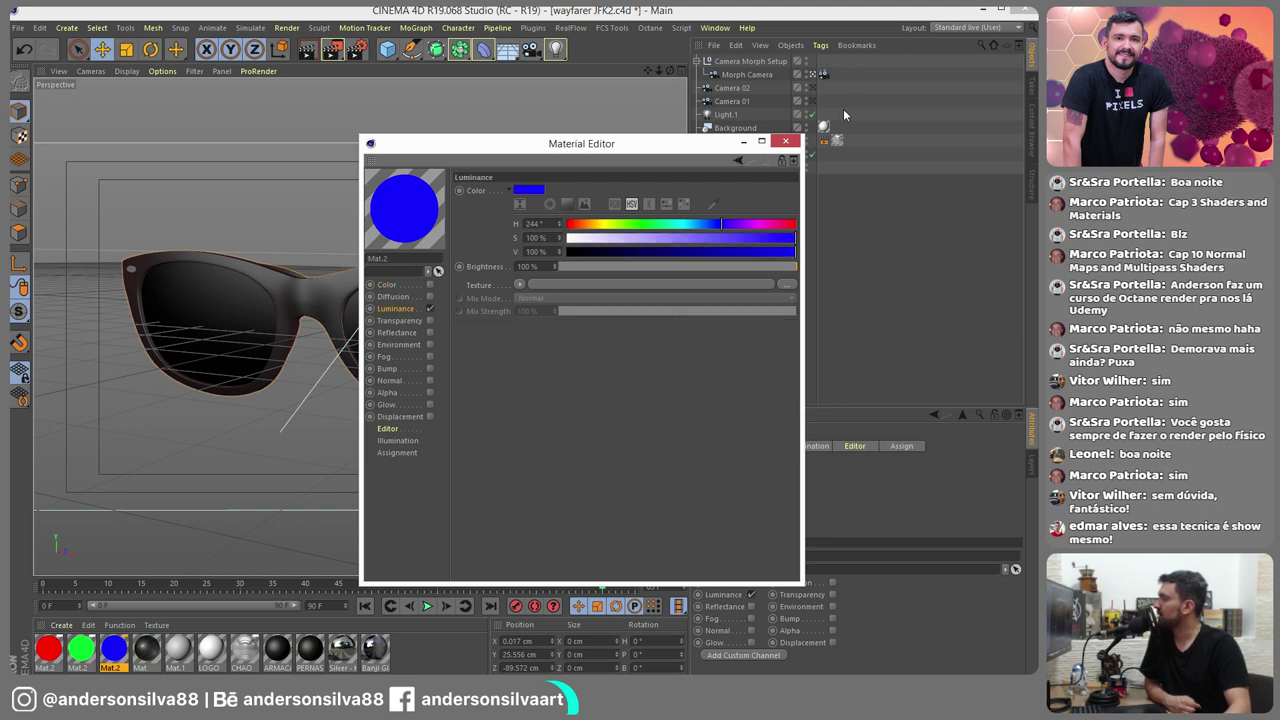
click(786, 141)
click(357, 48)
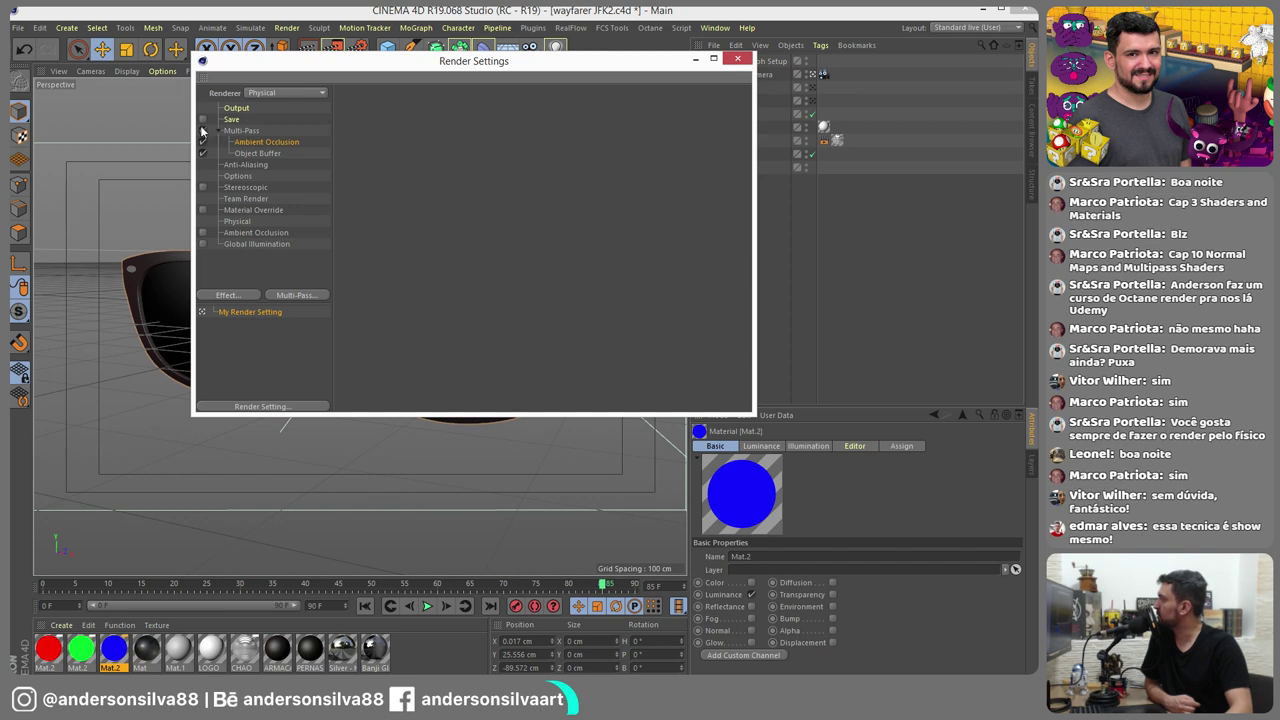
Change the Renderer from Physical to Standard, close Render Settings, and deselect the sunglasses
click(263, 93)
click(271, 106)
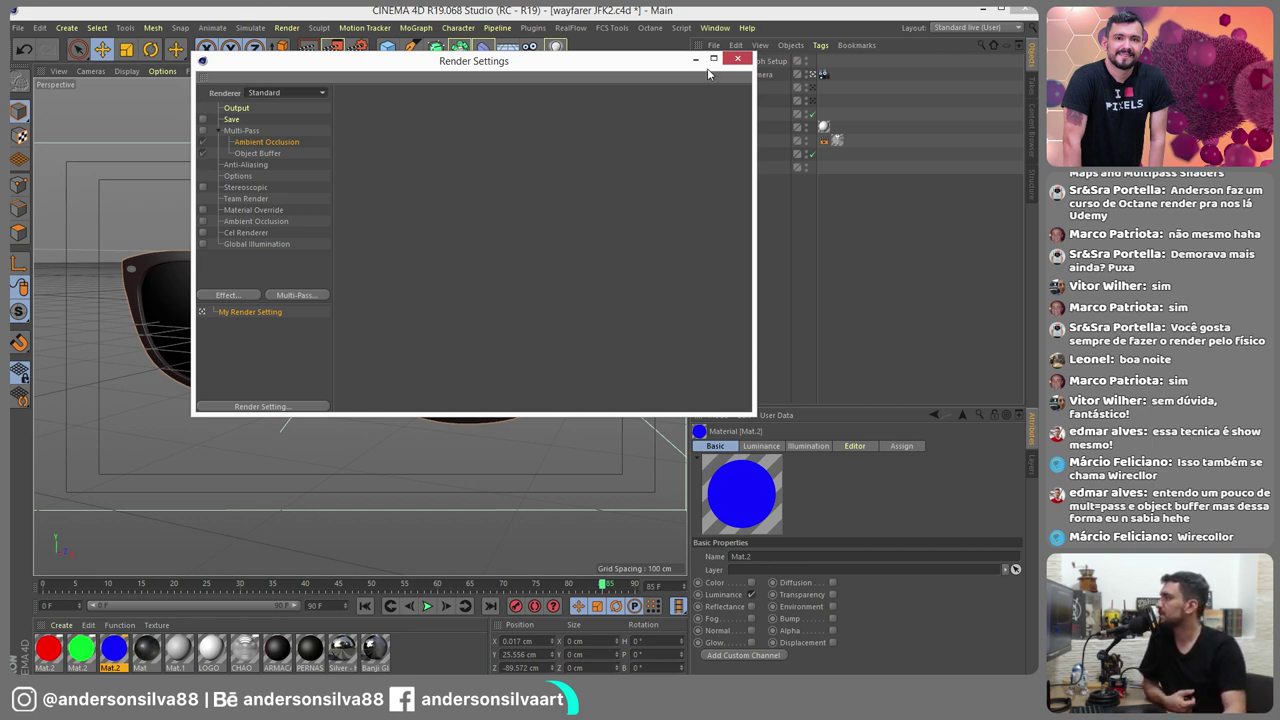
click(738, 60)
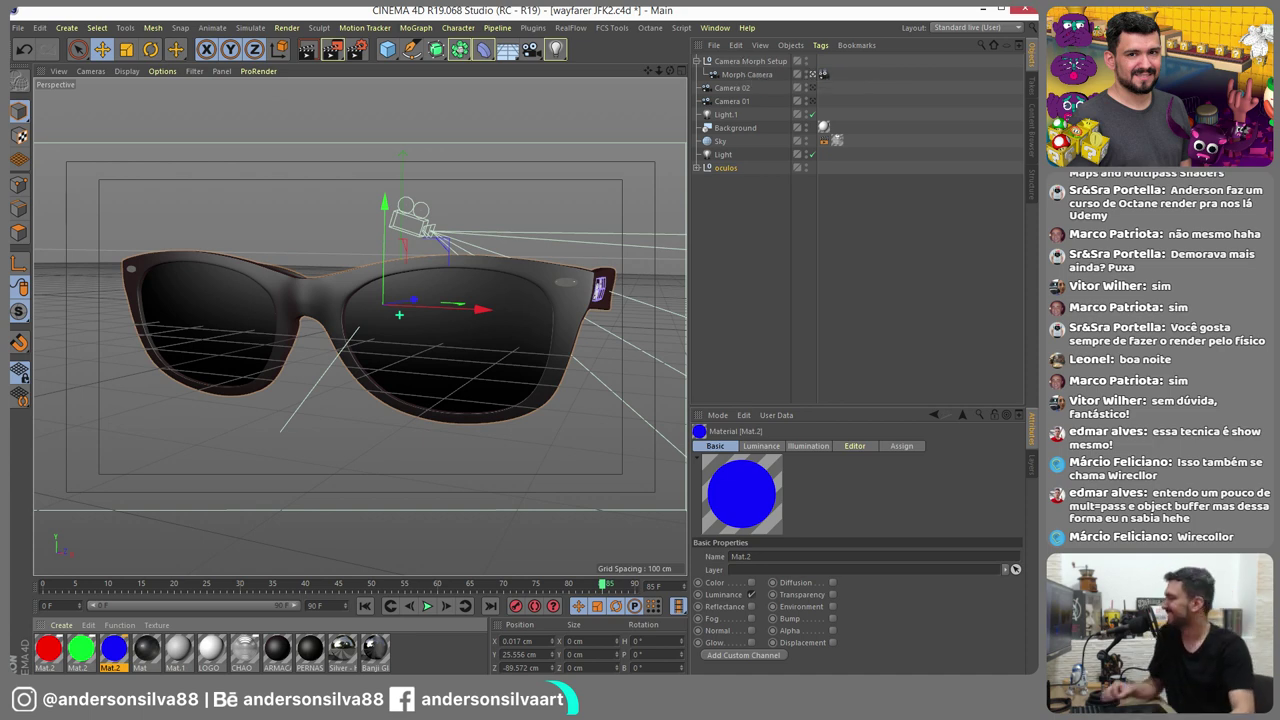
click(559, 191)
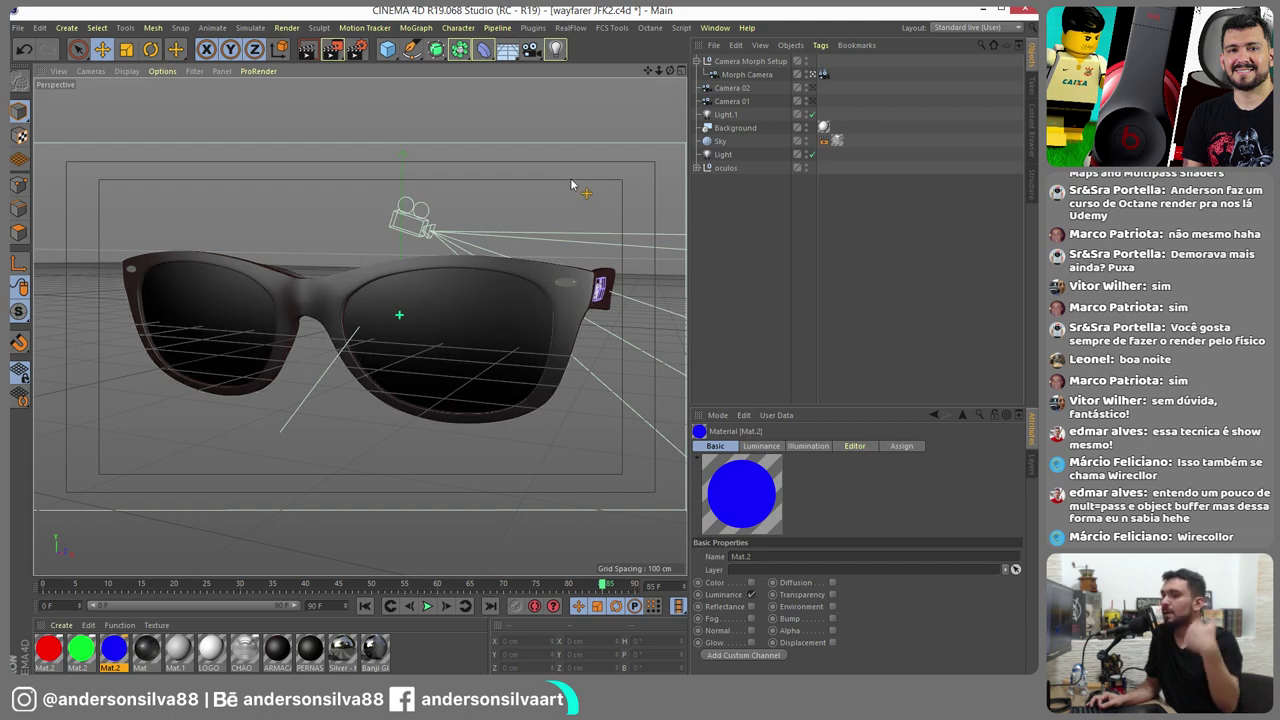
Start a new empty scene and add a cube placed left of the origin
key(ctrl+b)
key(ctrl+n)
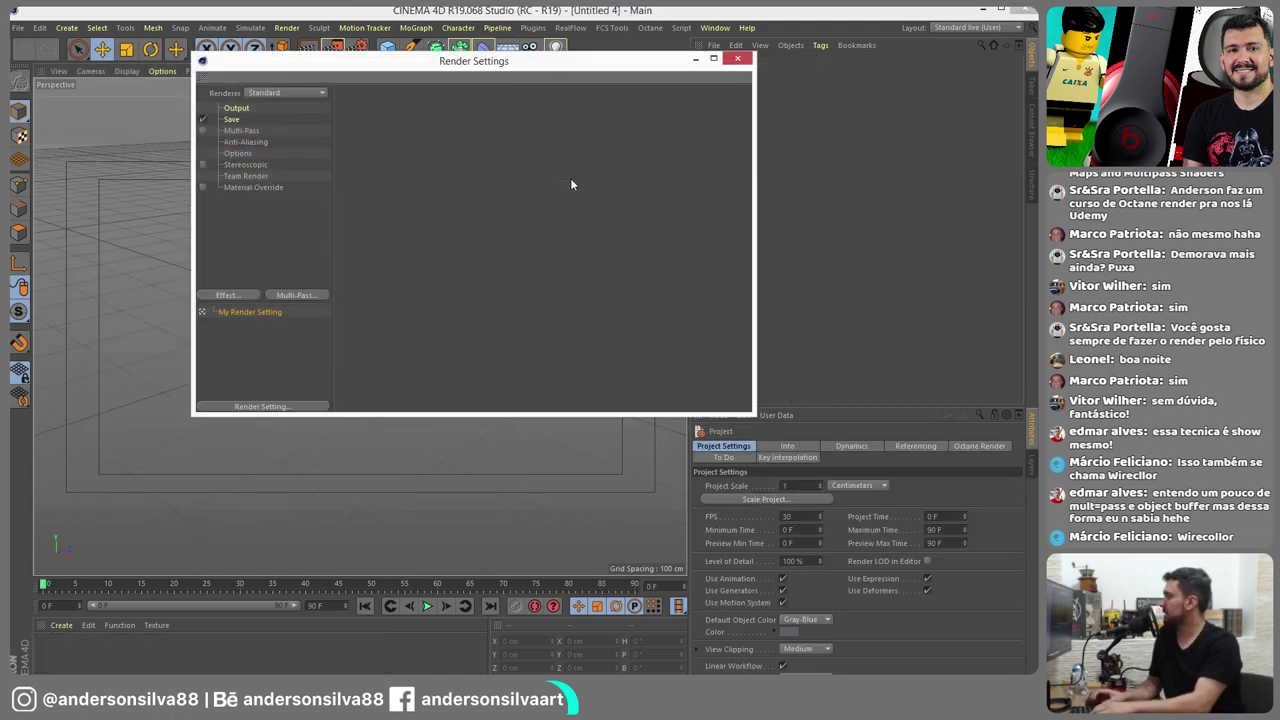
click(737, 58)
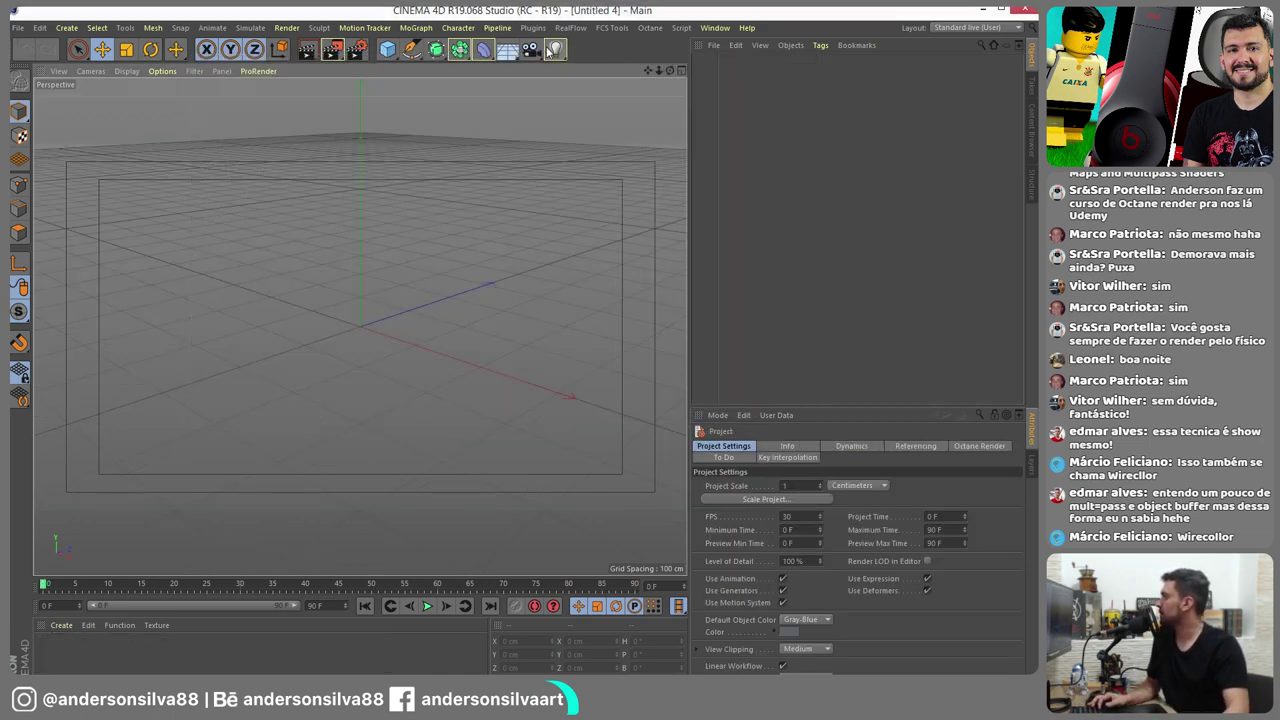
click(396, 52)
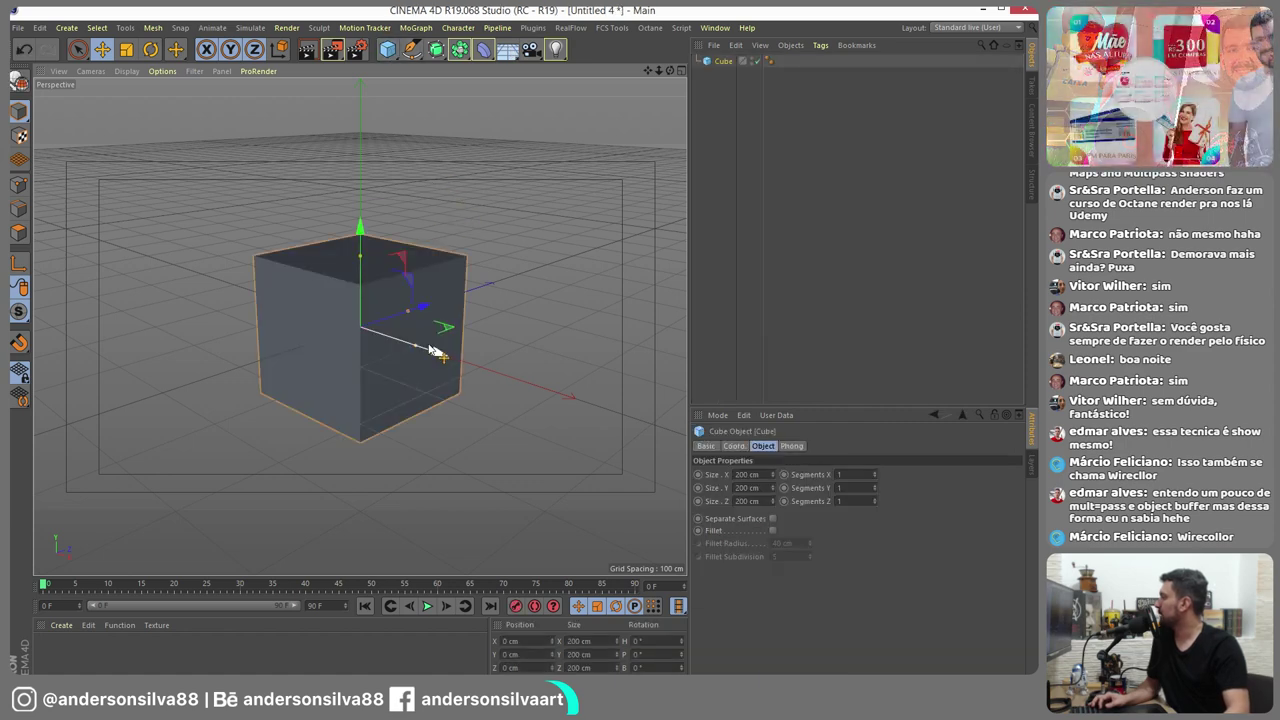
drag(434, 351, 379, 135)
Add a sphere beside the cube and a floor beneath them
drag(387, 49, 586, 91)
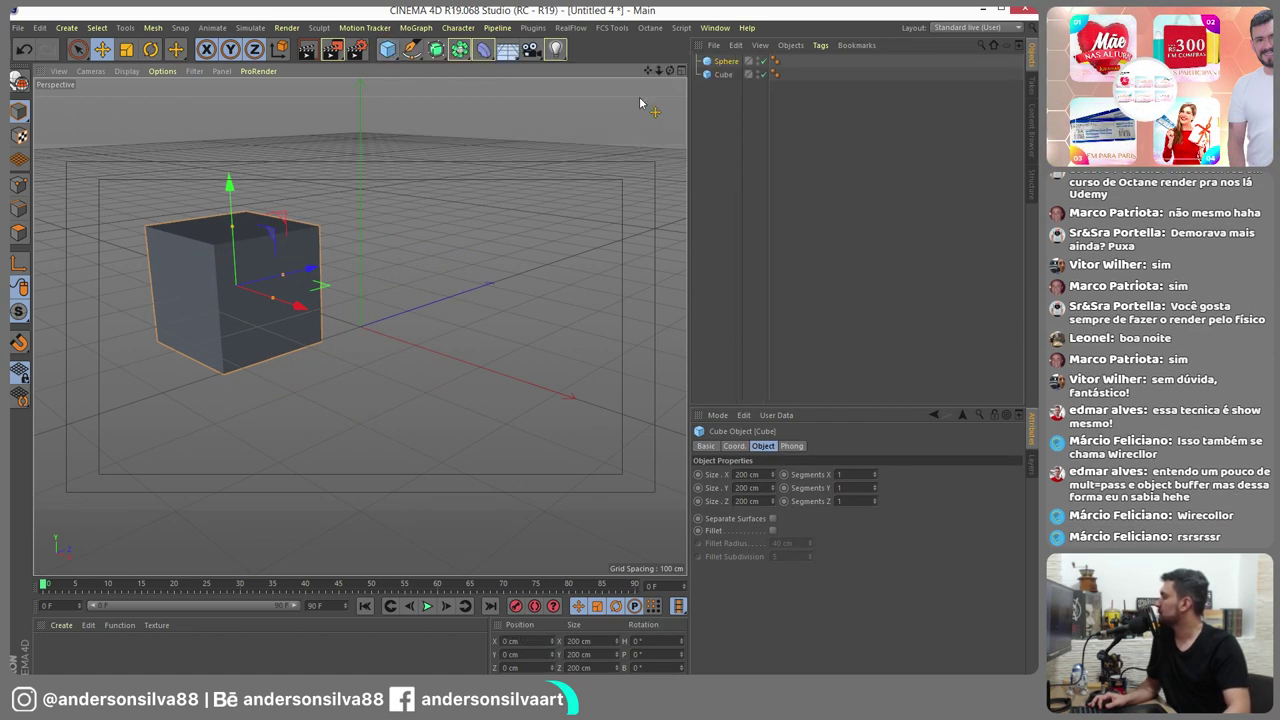
drag(412, 360, 478, 383)
alt+drag(391, 320, 447, 297)
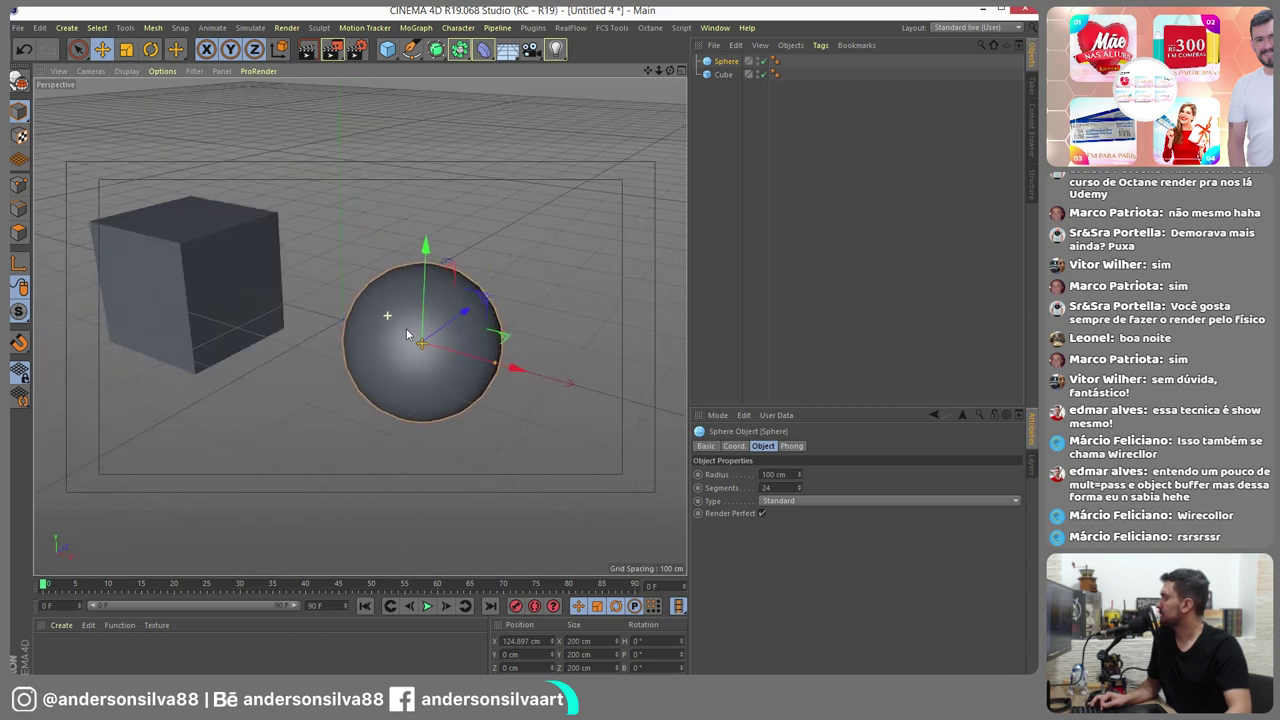
drag(592, 350, 500, 343)
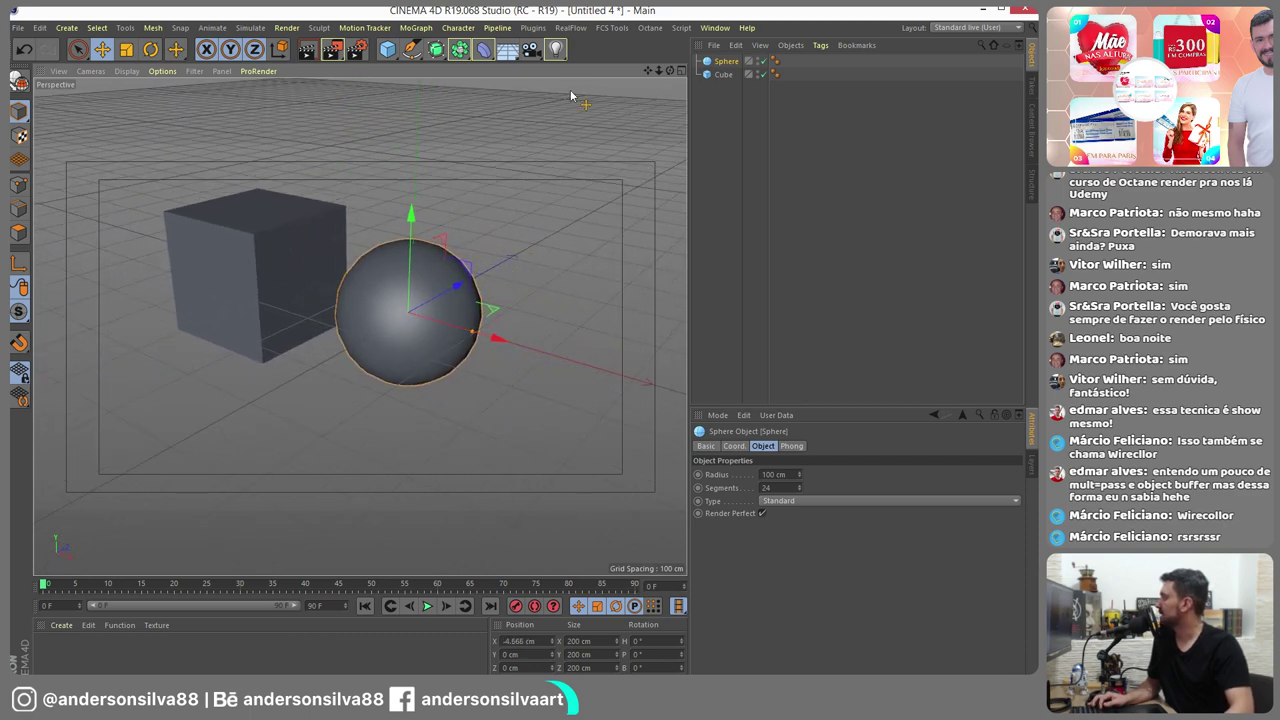
click(507, 50)
drag(414, 214, 391, 258)
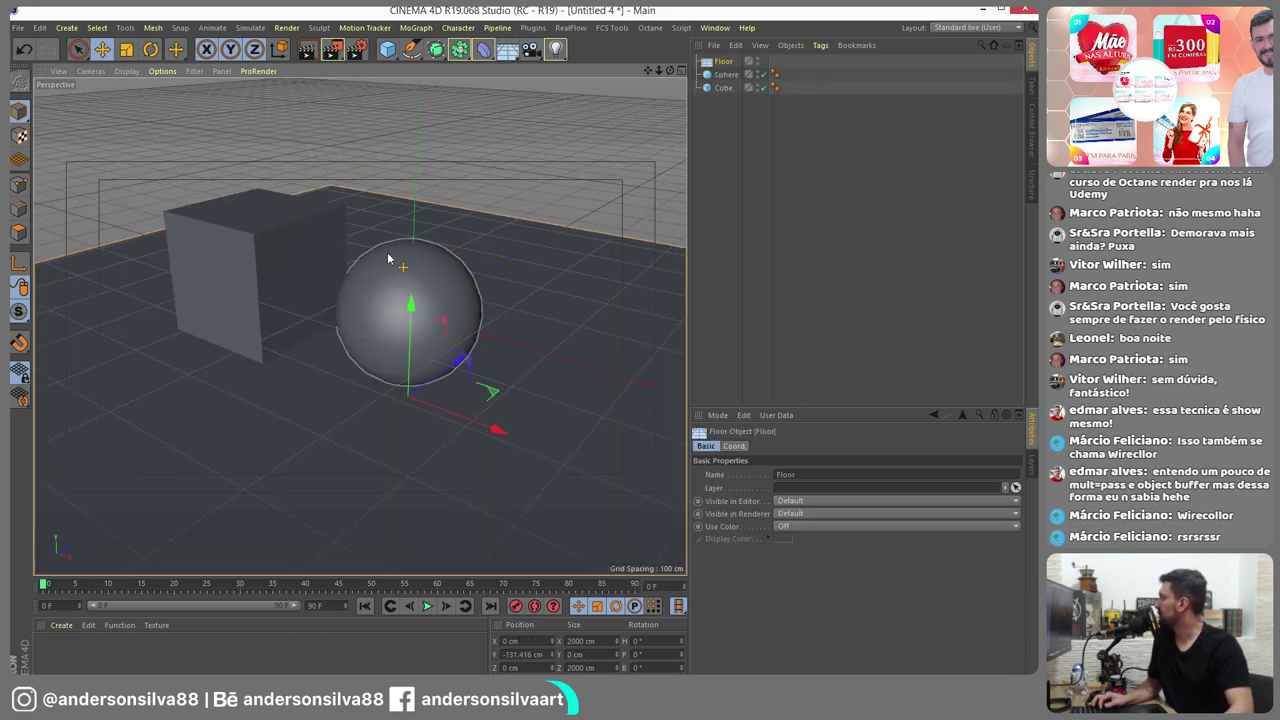
Enable SSAO viewport shading, raise the floor to the sphere's base, and create a new material
click(160, 71)
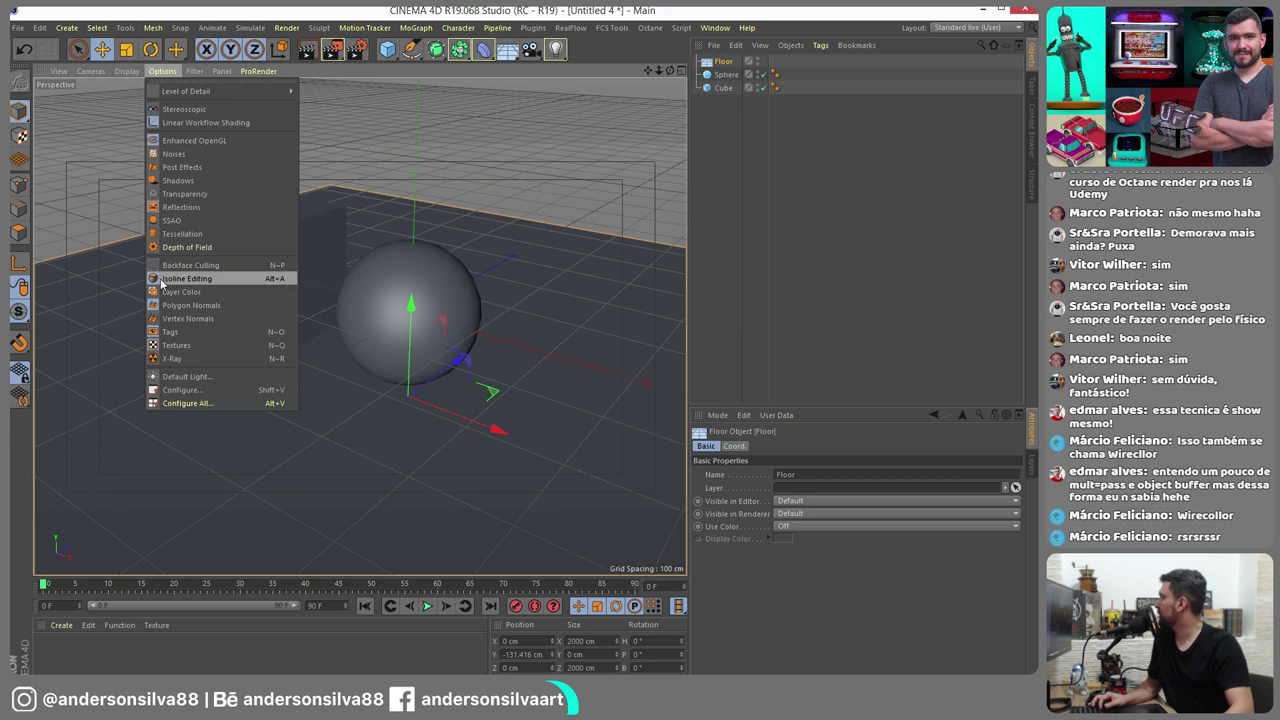
click(175, 220)
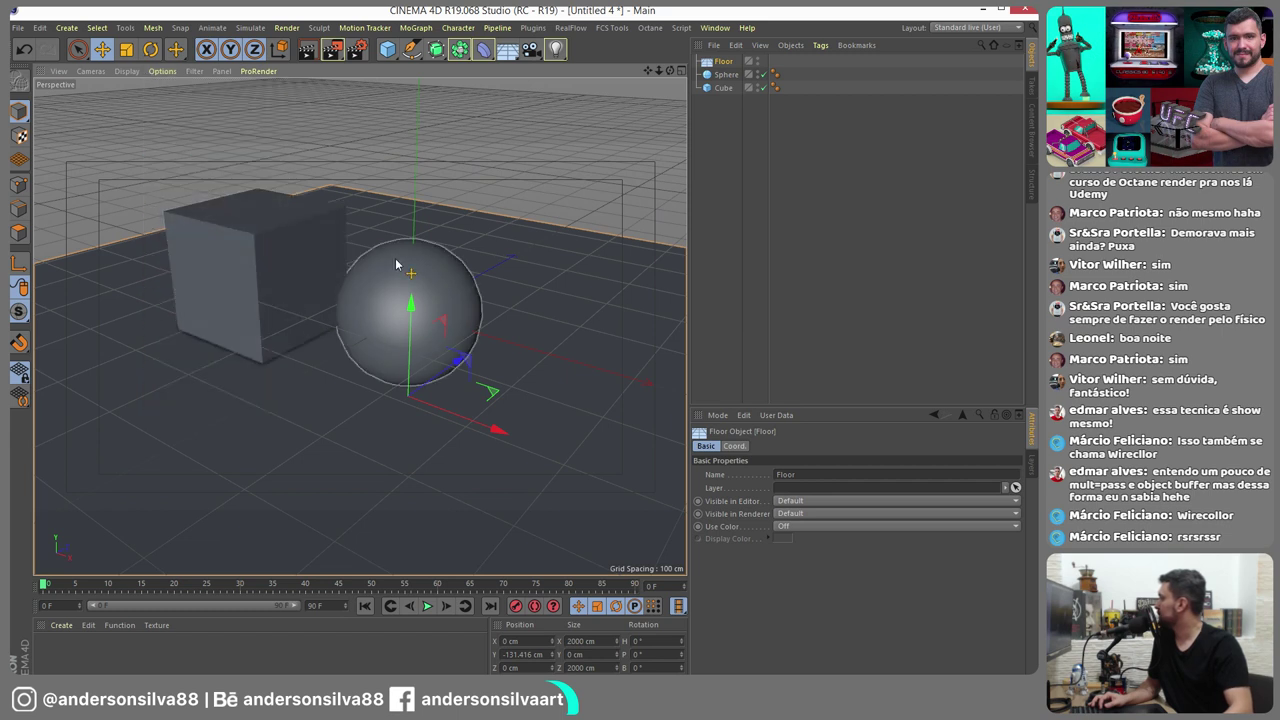
mouse_move(413, 312)
mouse_down()
mouse_move(410, 290)
mouse_move(300, 330)
mouse_up()
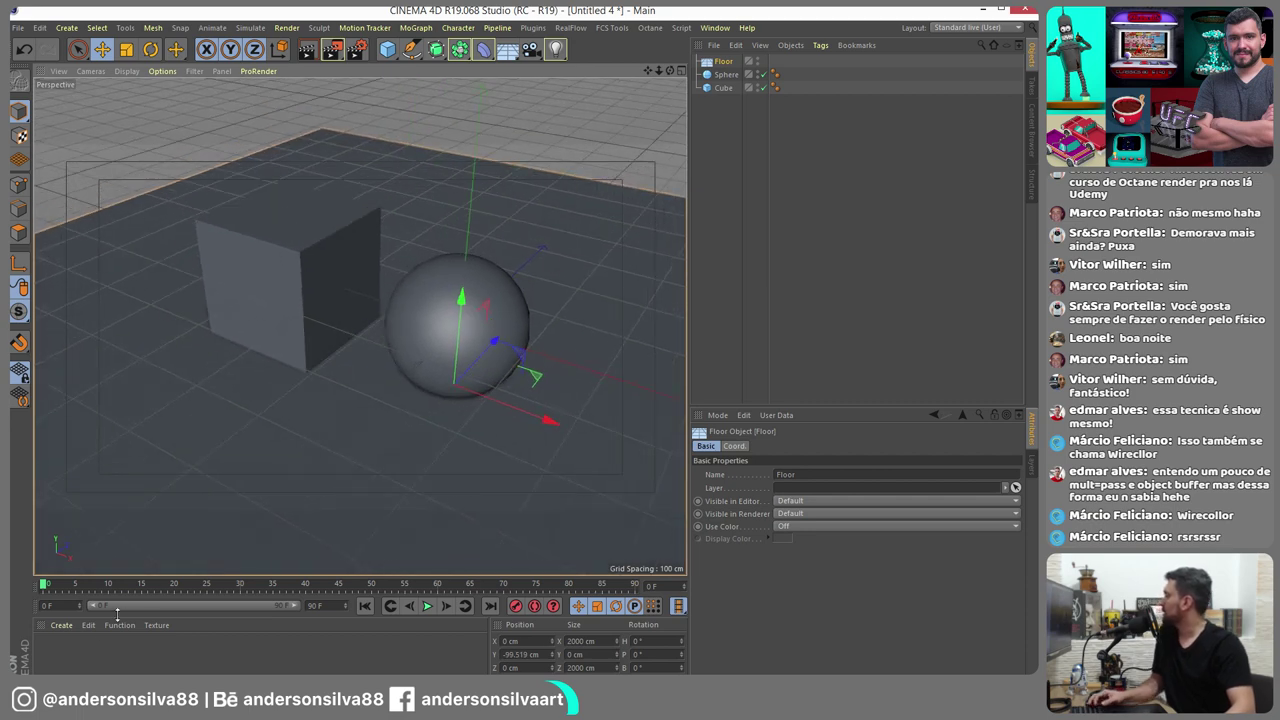
click(63, 626)
click(95, 511)
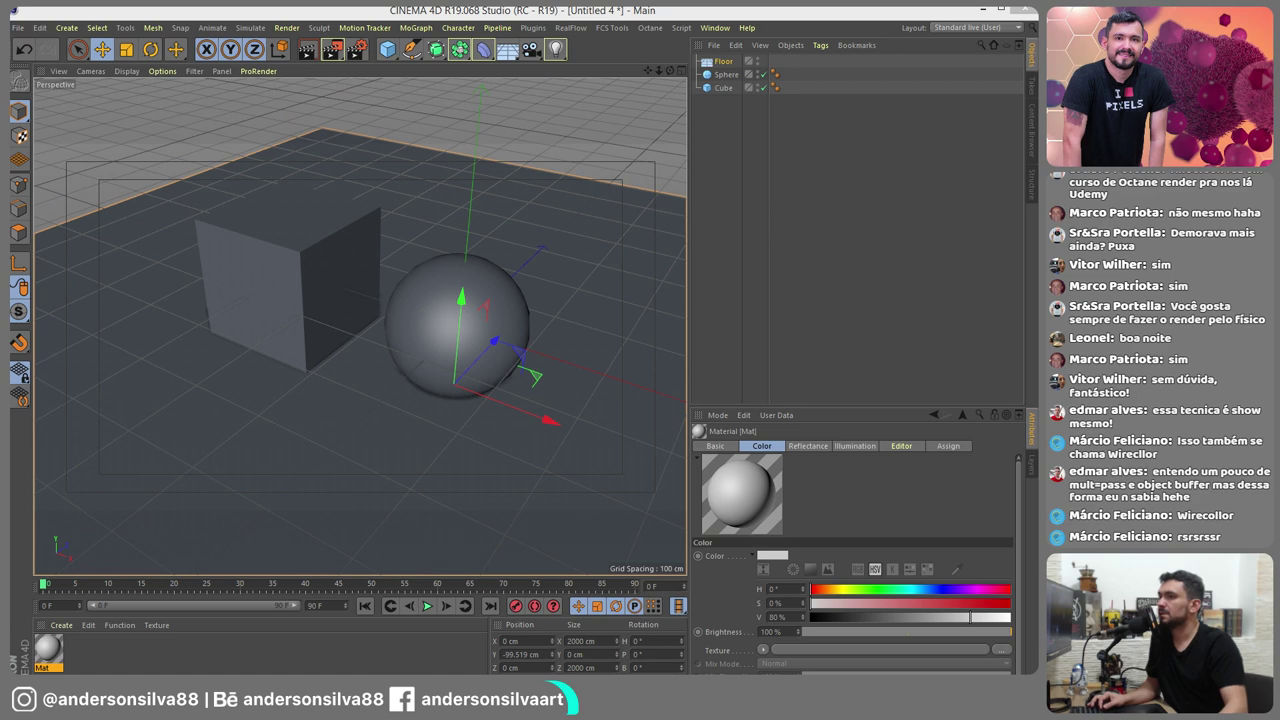
Make Mat a saturated orange in luminance and colour, and apply it to the cube
double_click(48, 648)
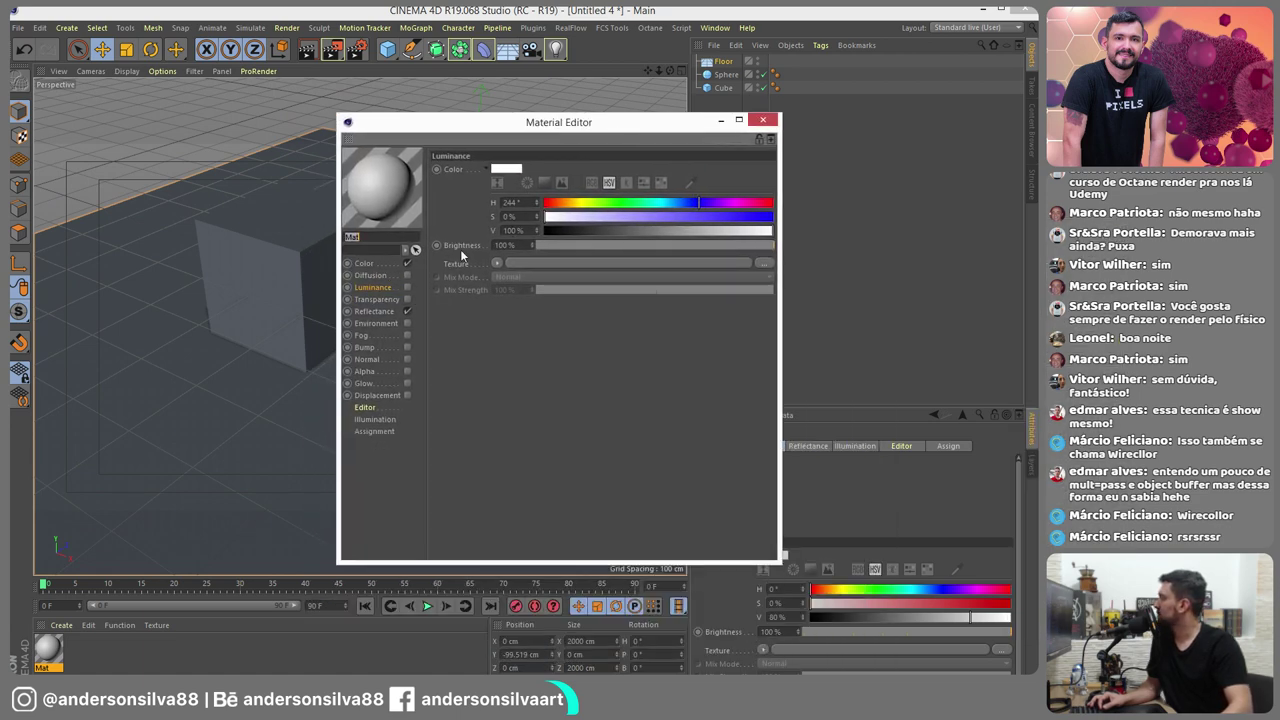
click(566, 206)
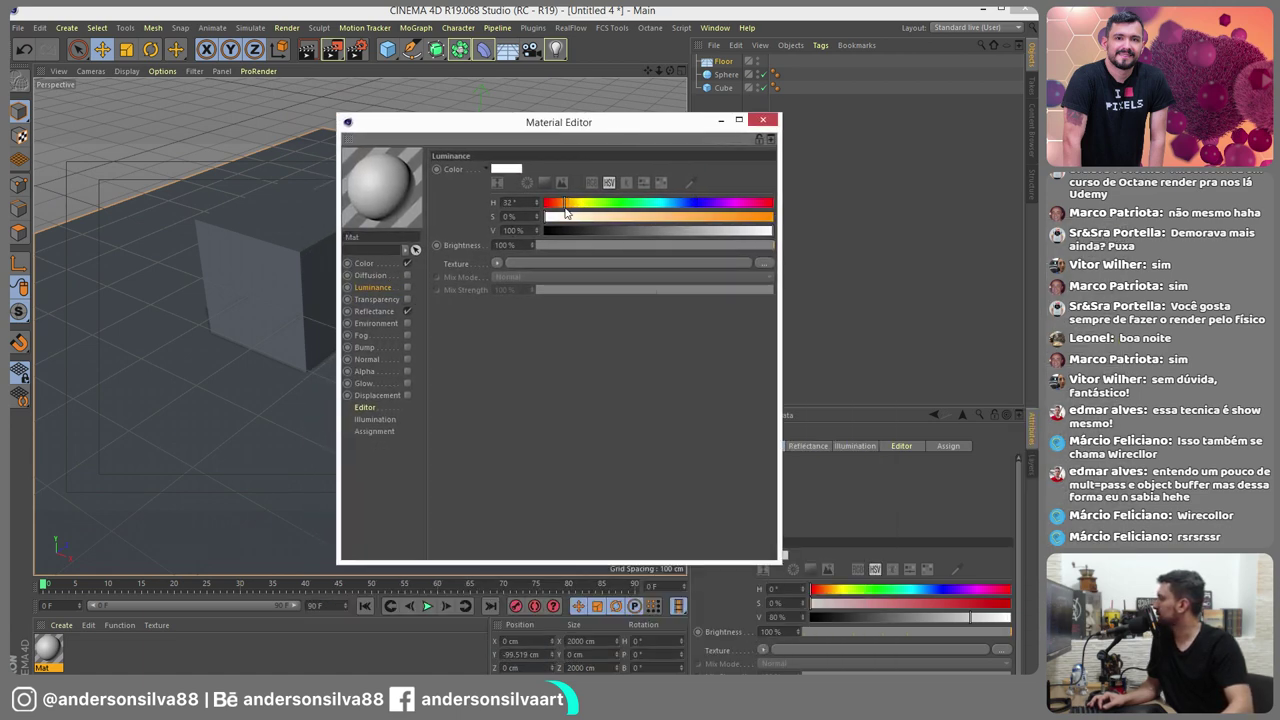
drag(695, 218, 734, 217)
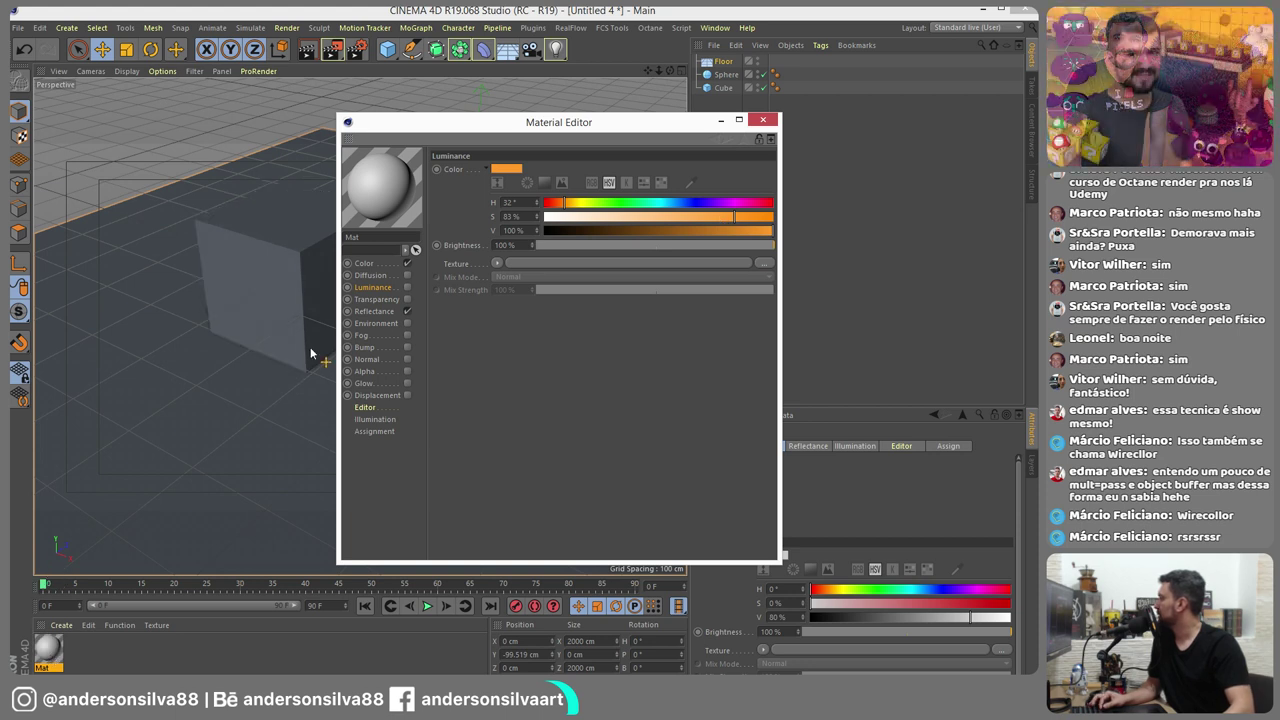
click(364, 263)
click(568, 204)
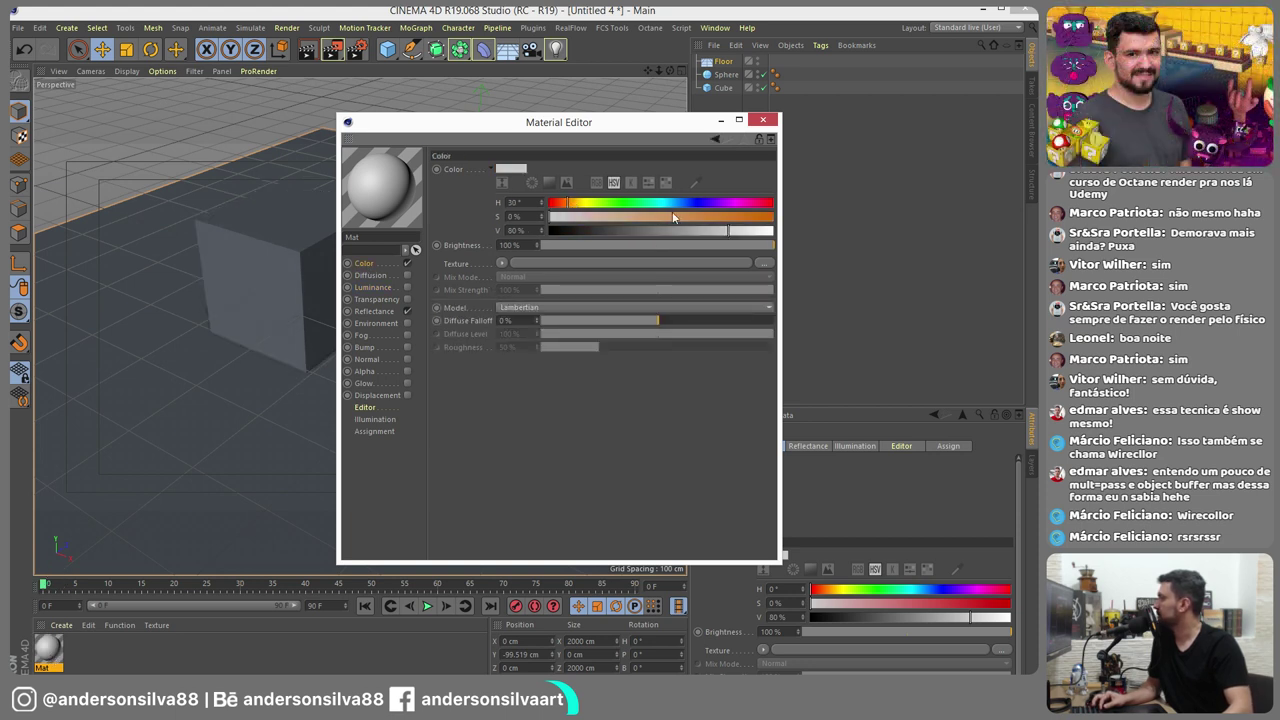
click(722, 216)
drag(52, 652, 237, 330)
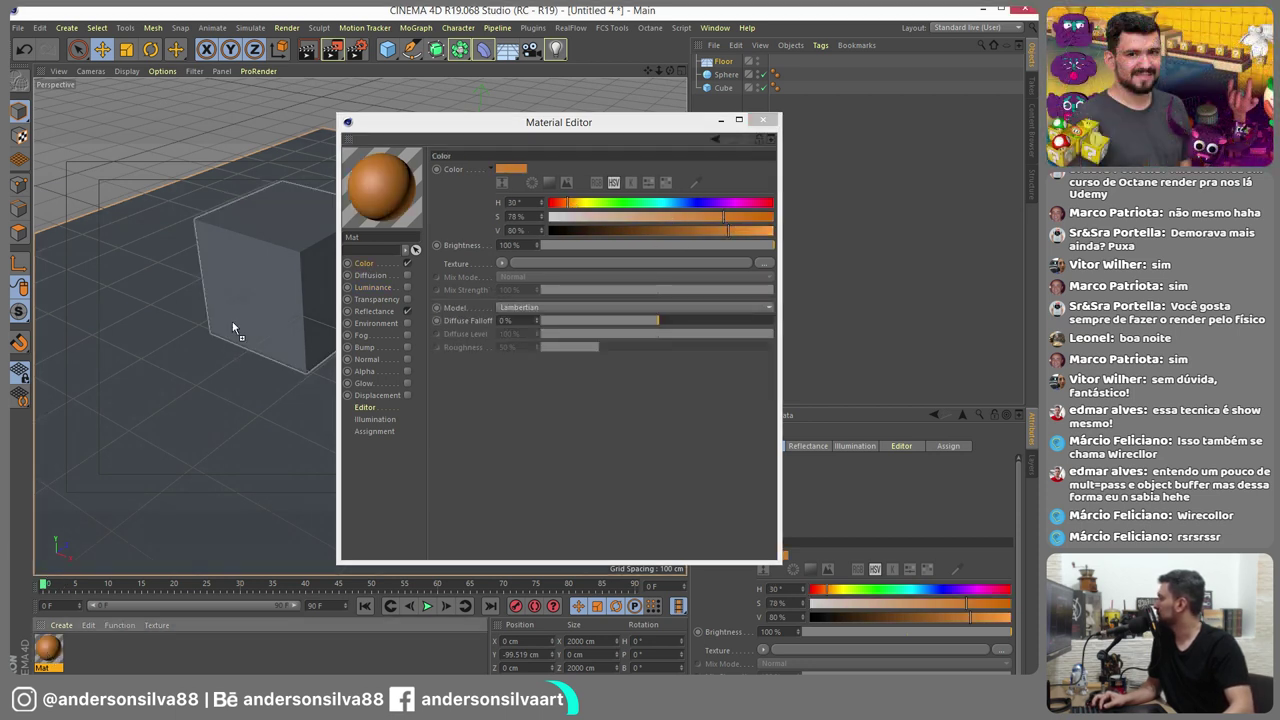
drag(488, 127, 788, 97)
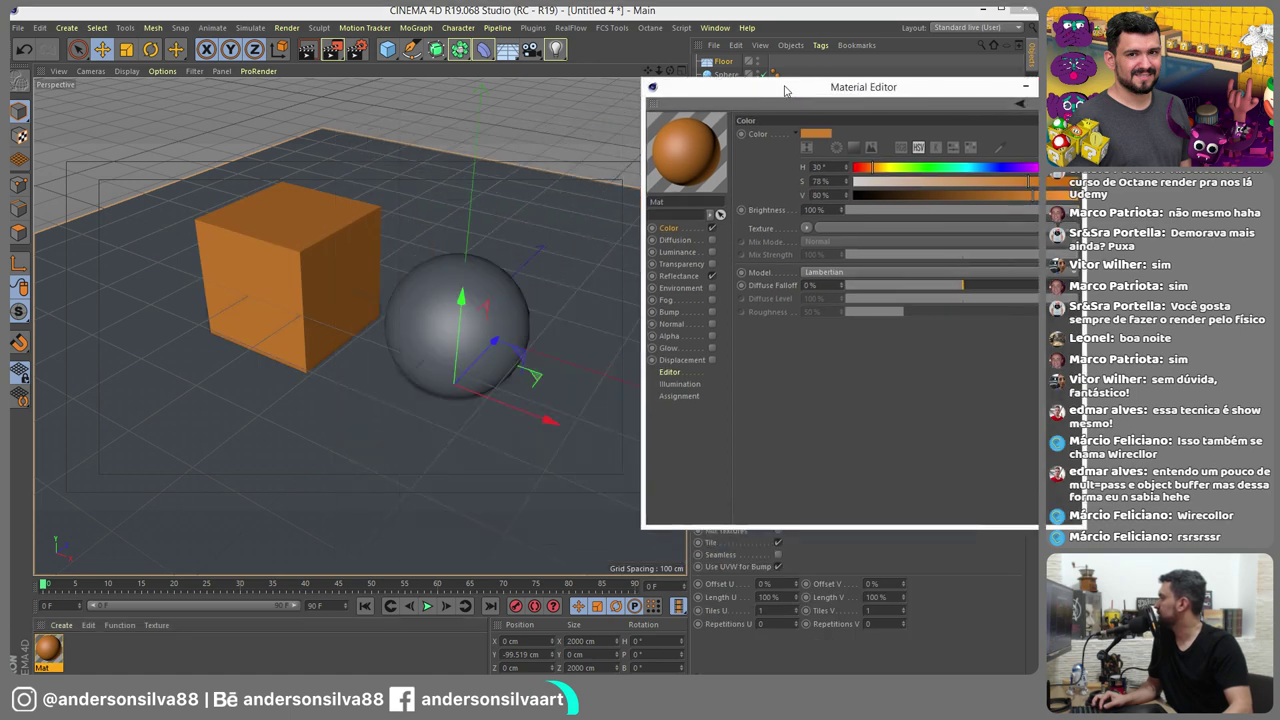
Create Mat.1 with a green hue and apply it to the sphere
double_click(80, 650)
drag(887, 174, 908, 174)
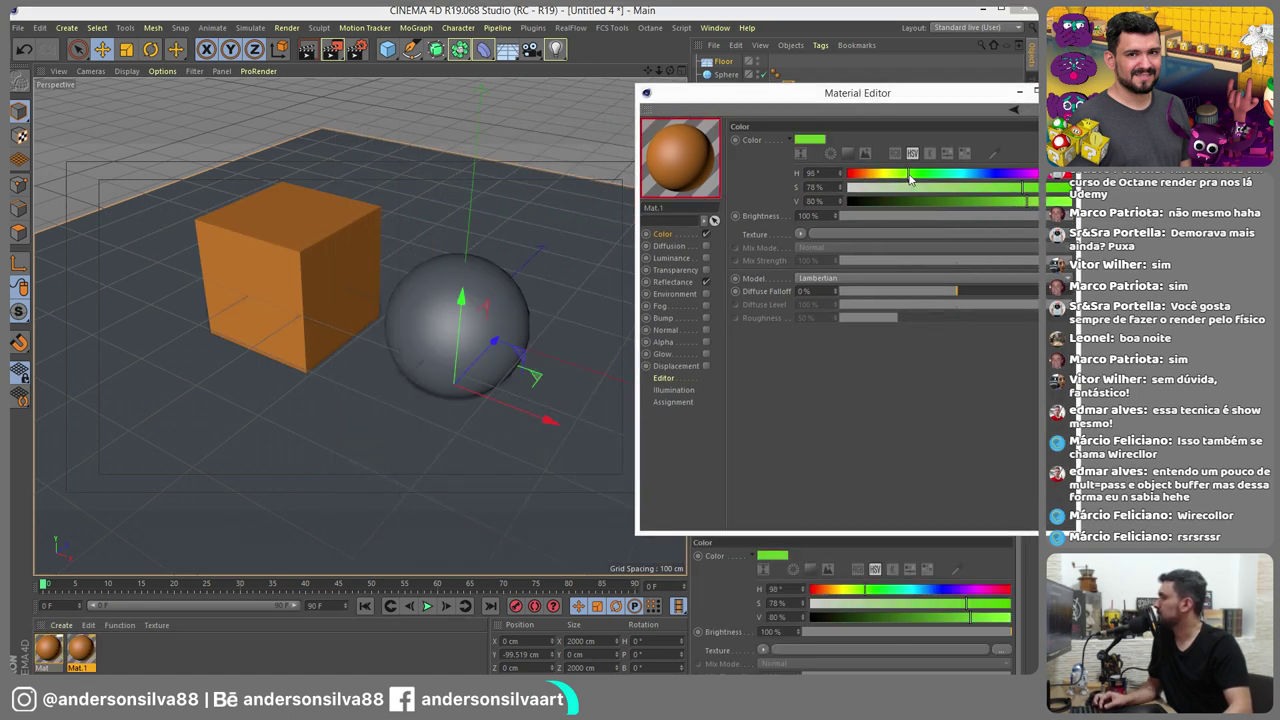
drag(424, 376, 425, 376)
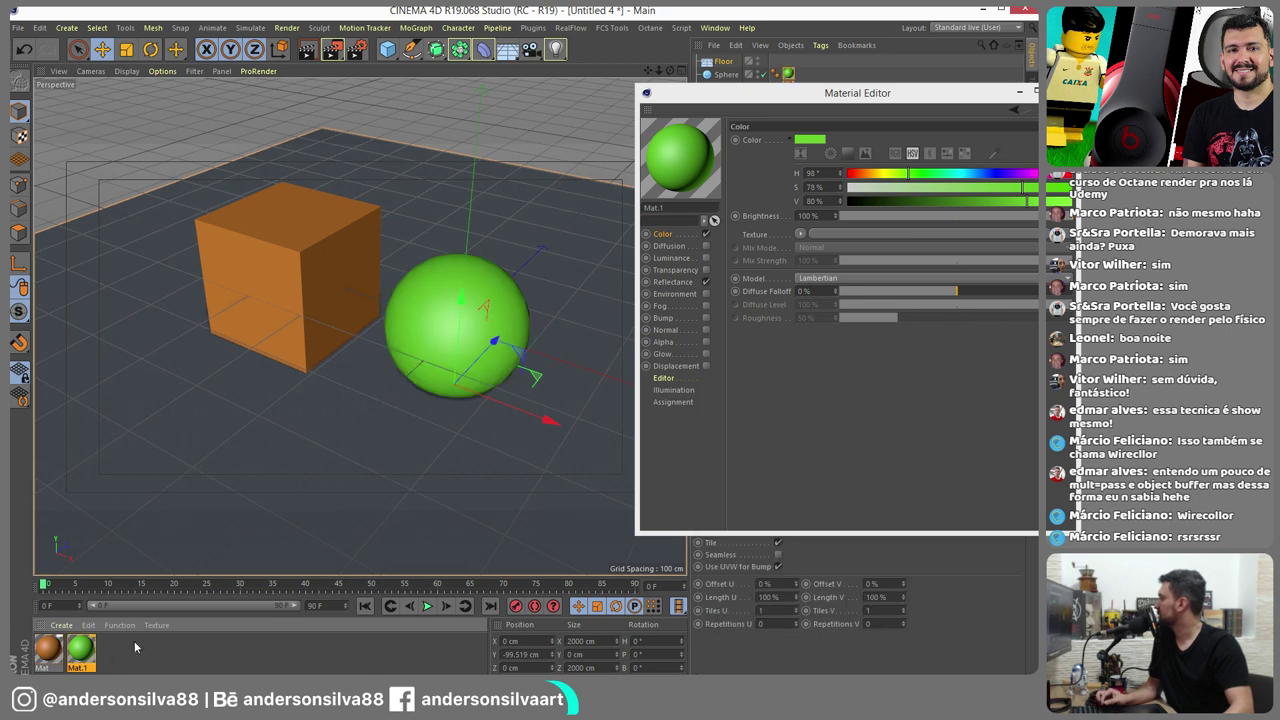
Create a nearly white Mat.2 with a Checkerboard texture and apply it to the floor
double_click(134, 647)
mouse_move(879, 201)
mouse_down()
mouse_move(1035, 201)
mouse_move(852, 187)
mouse_up()
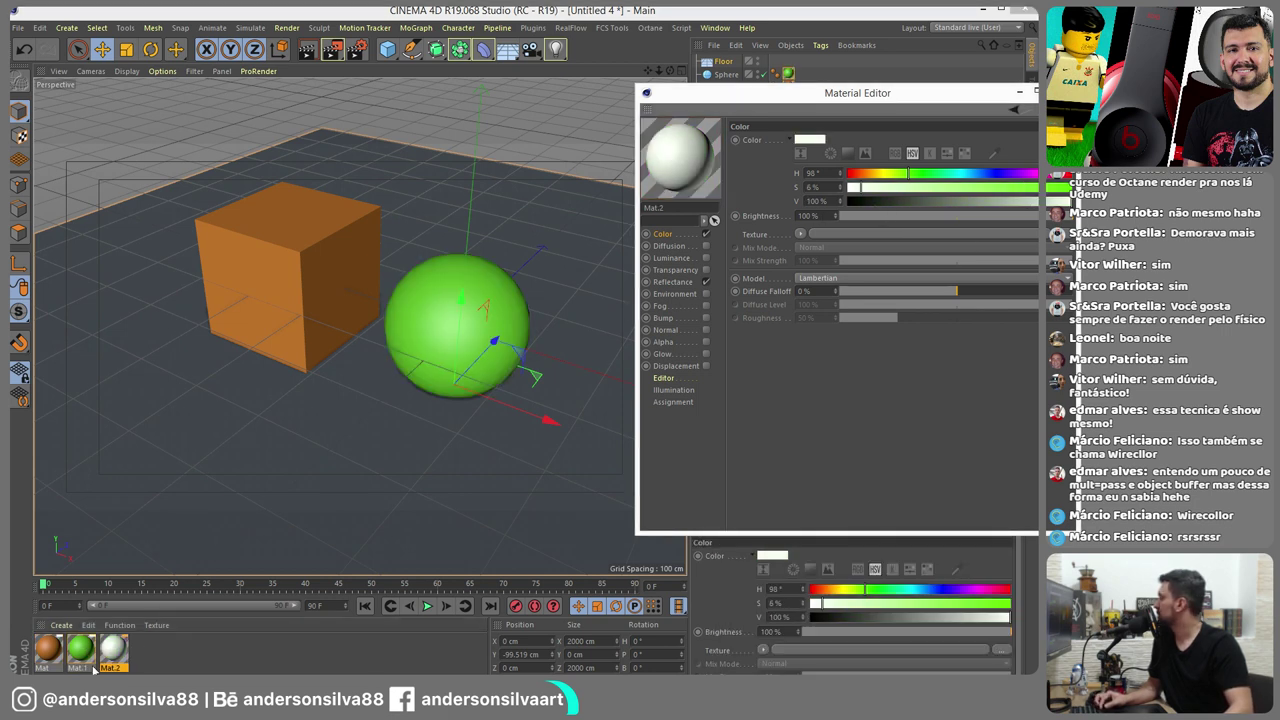
click(118, 657)
click(798, 243)
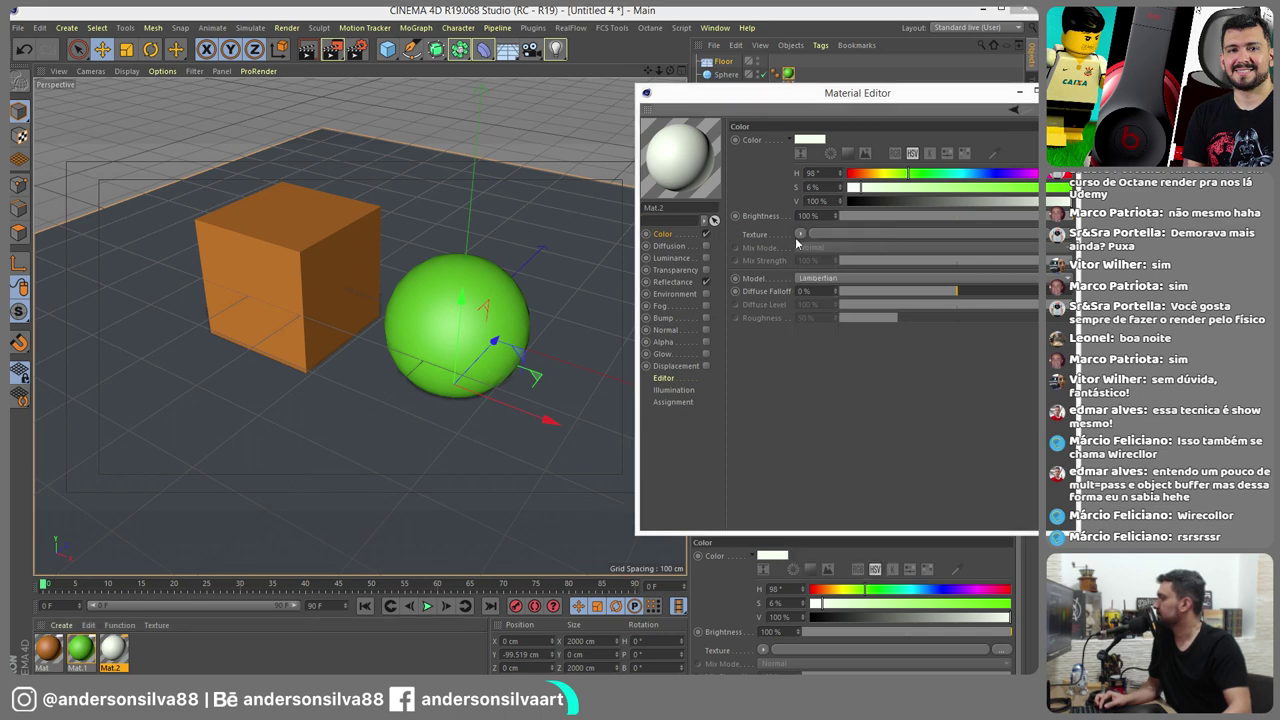
click(800, 233)
mouse_move(815, 532)
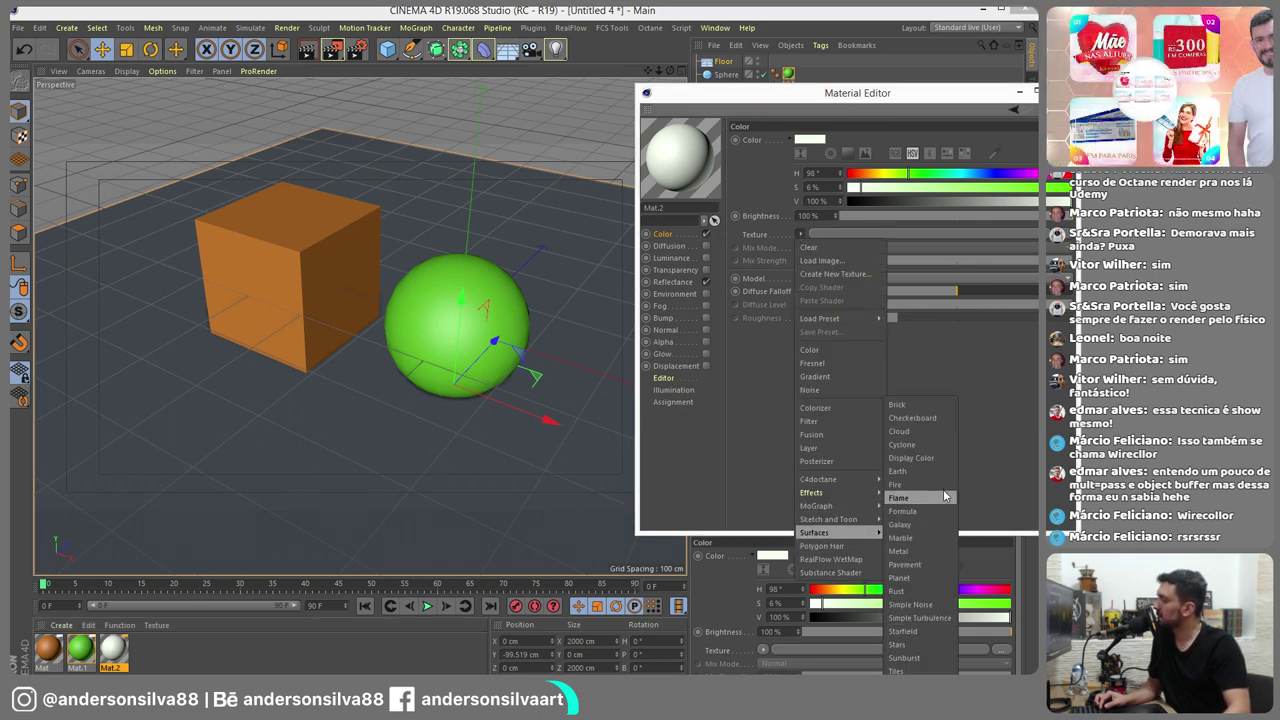
click(912, 418)
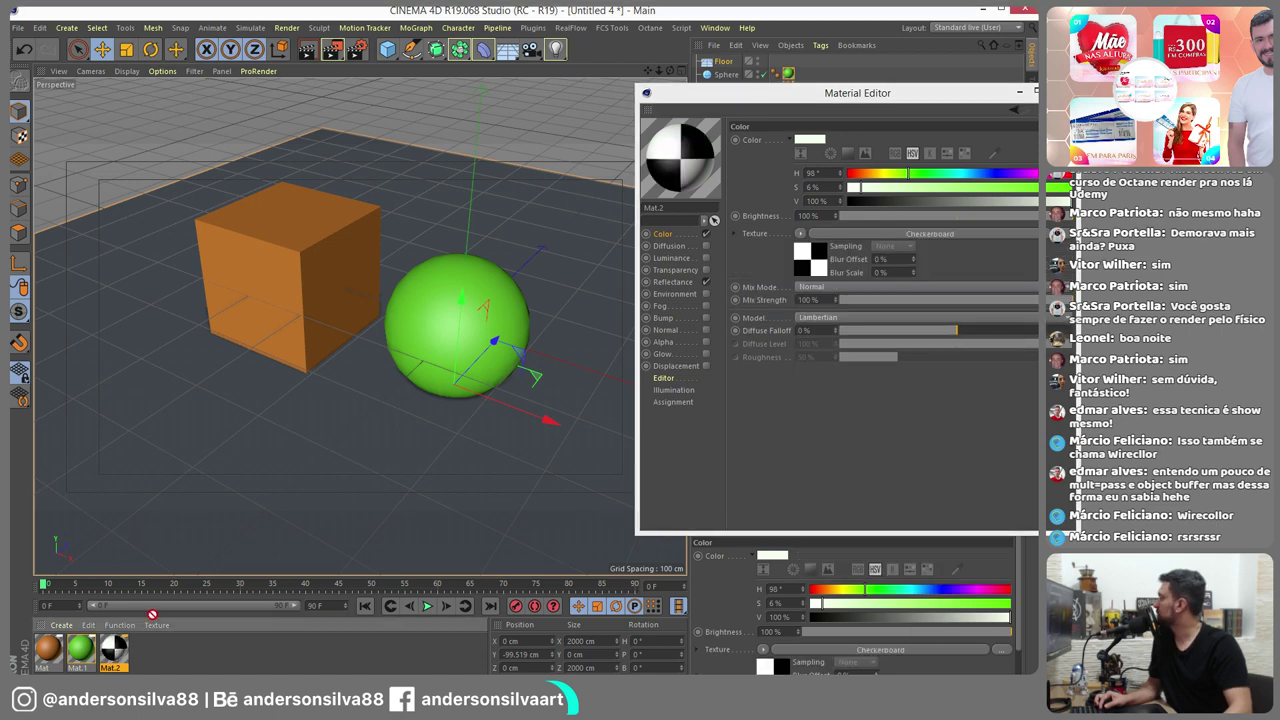
drag(114, 650, 250, 460)
Set the Checkerboard U and V frequencies to 5, then change both to 3
click(845, 234)
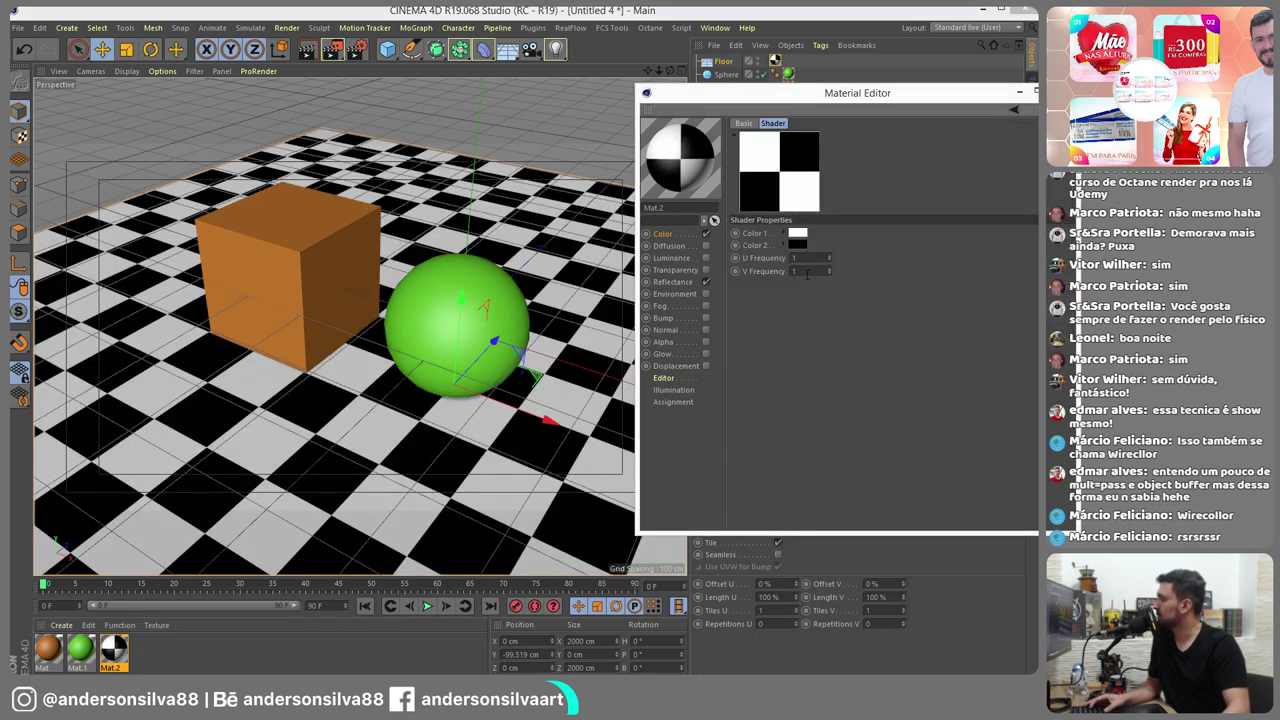
text(5)
key(Tab)
text(5)
key(Return)
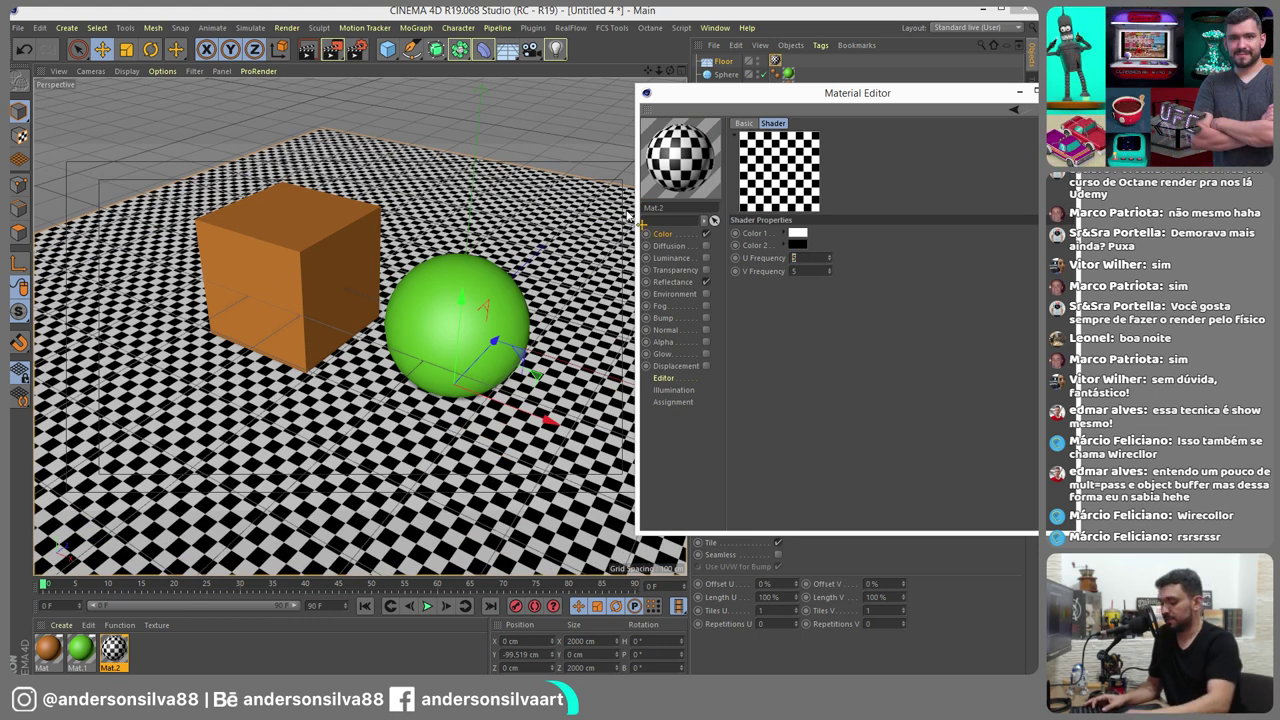
text(3)
key(Tab)
text(3)
key(Return)
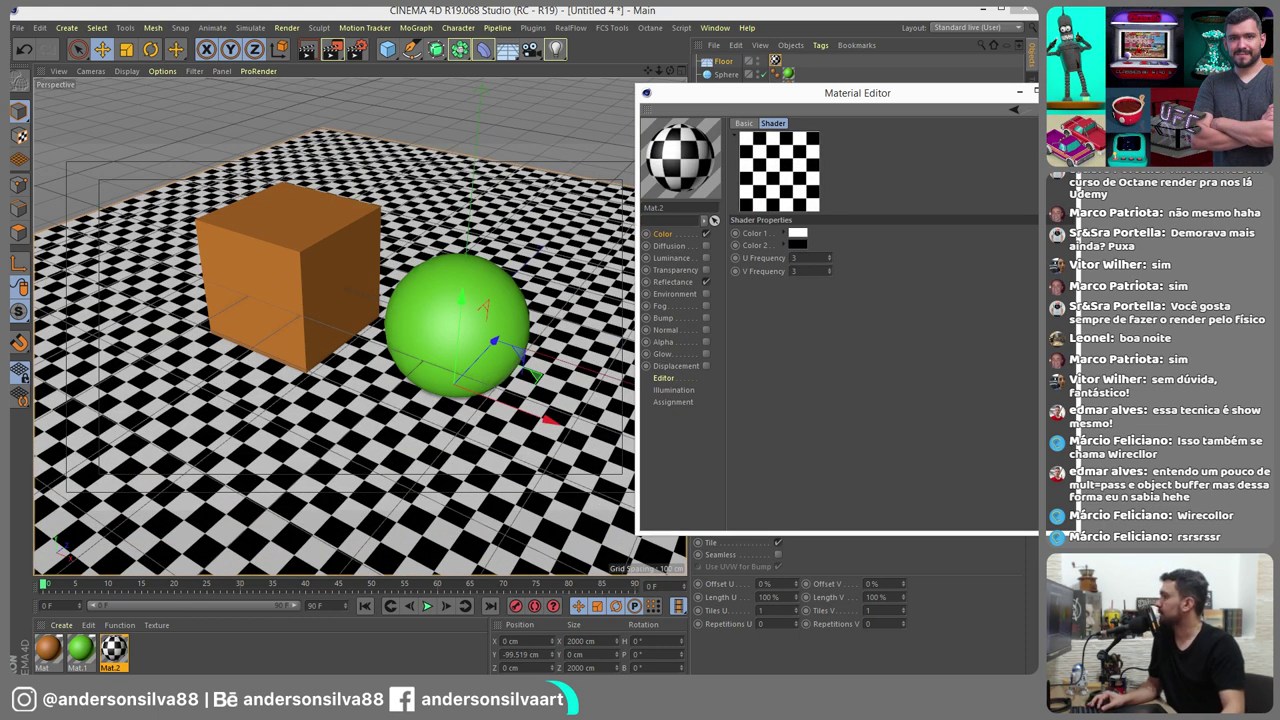
Close the Material Editor, orbit the view slightly, and select the cube
click(1035, 92)
mouse_move(470, 318)
alt+mouse_down()
mouse_move(484, 320)
mouse_move(451, 333)
alt+mouse_up()
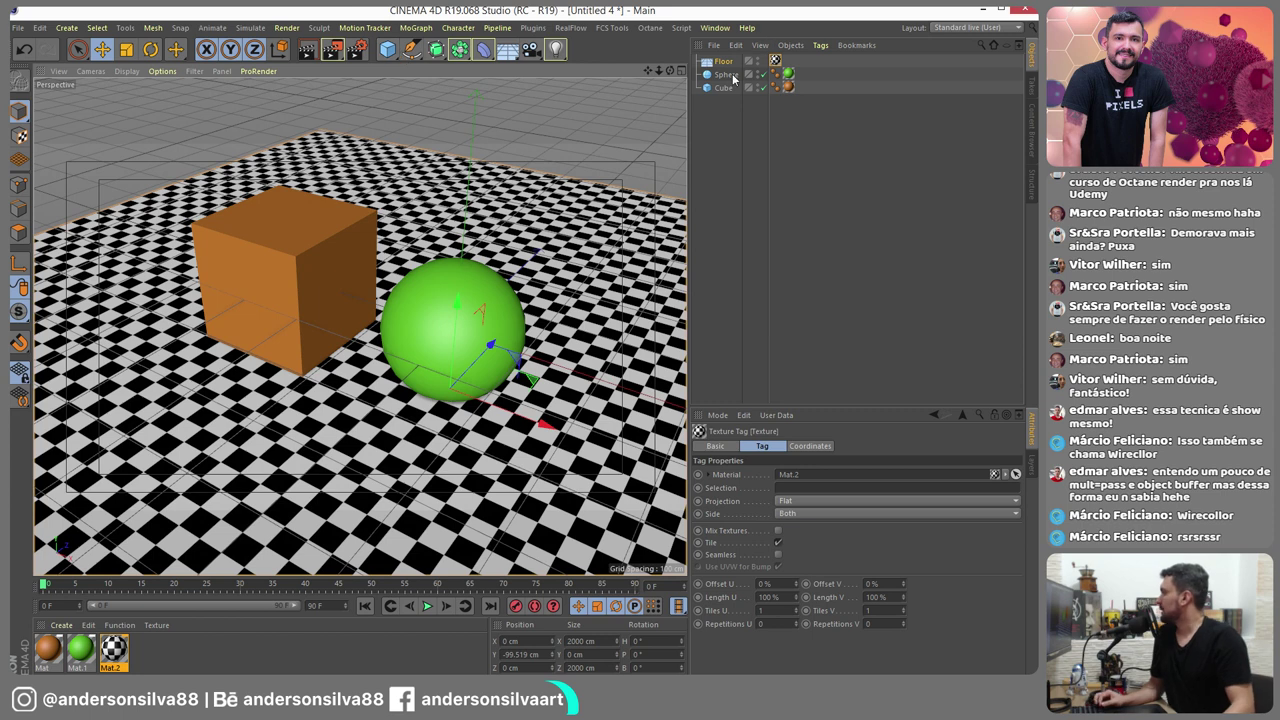
click(722, 88)
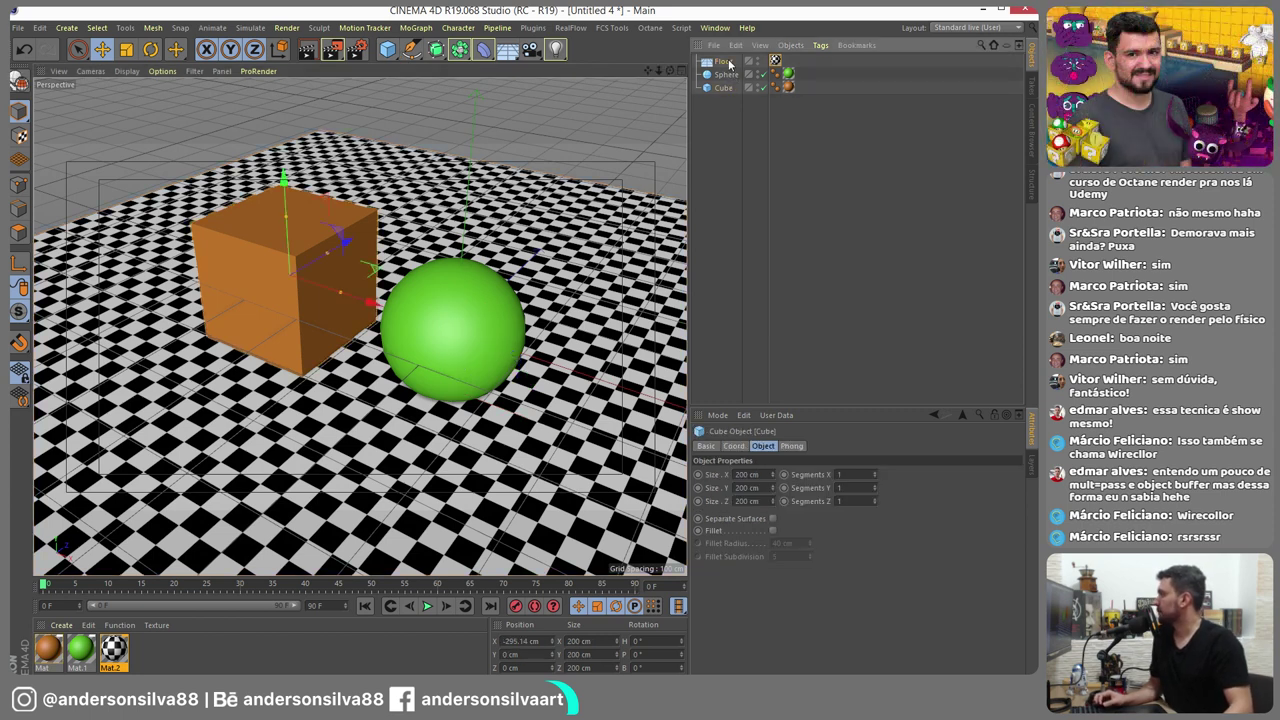
Add Compositing tags to the floor, sphere and cube
right_click(730, 63)
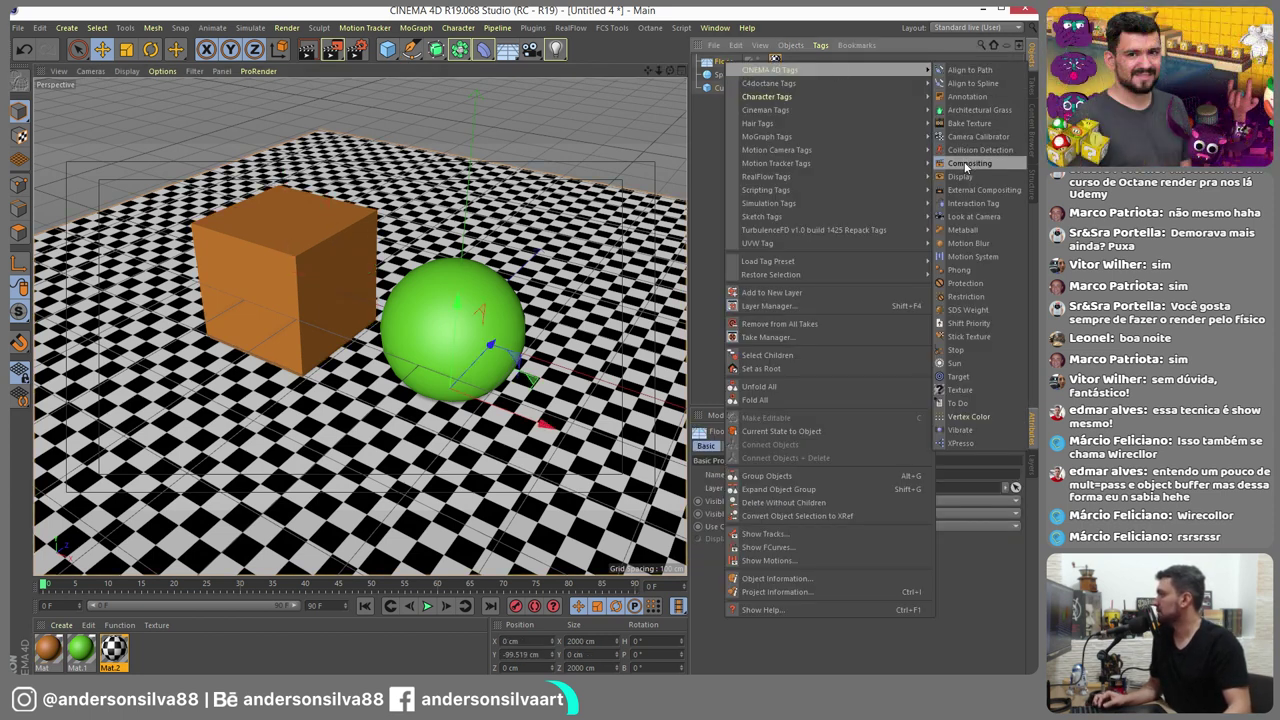
click(969, 163)
click(726, 76)
ctrl+click(728, 88)
right_click(728, 88)
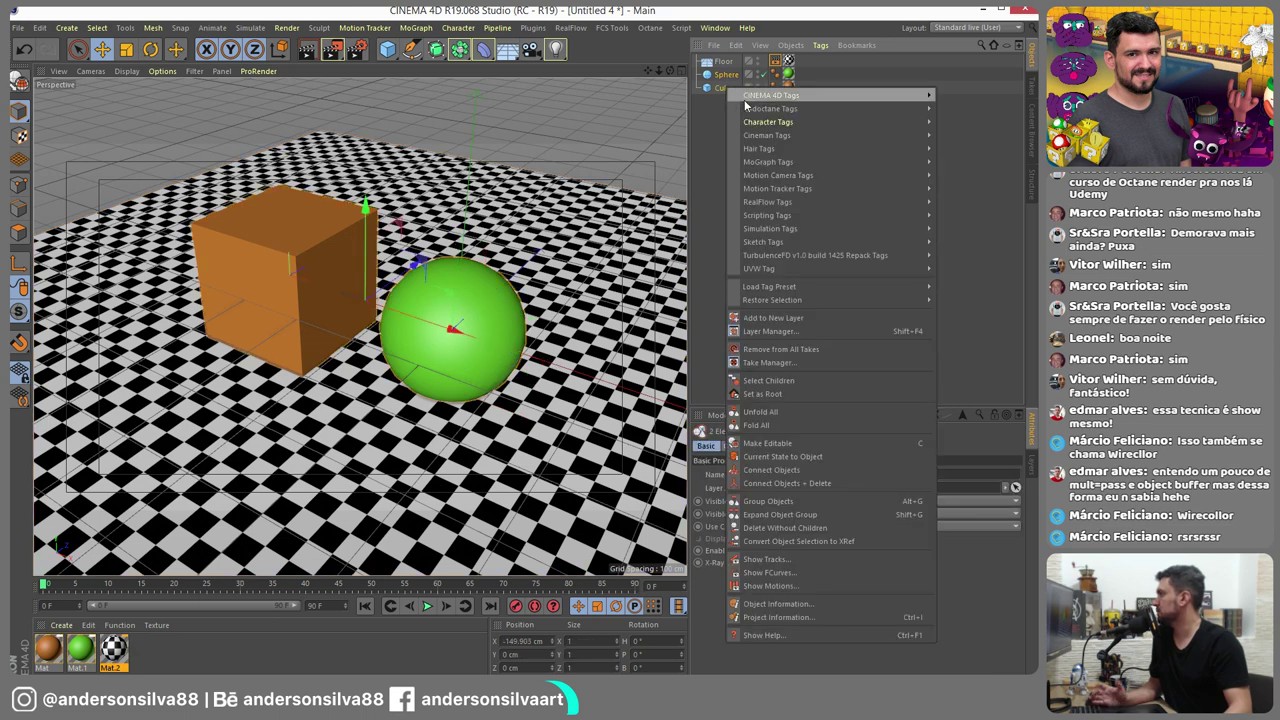
click(970, 188)
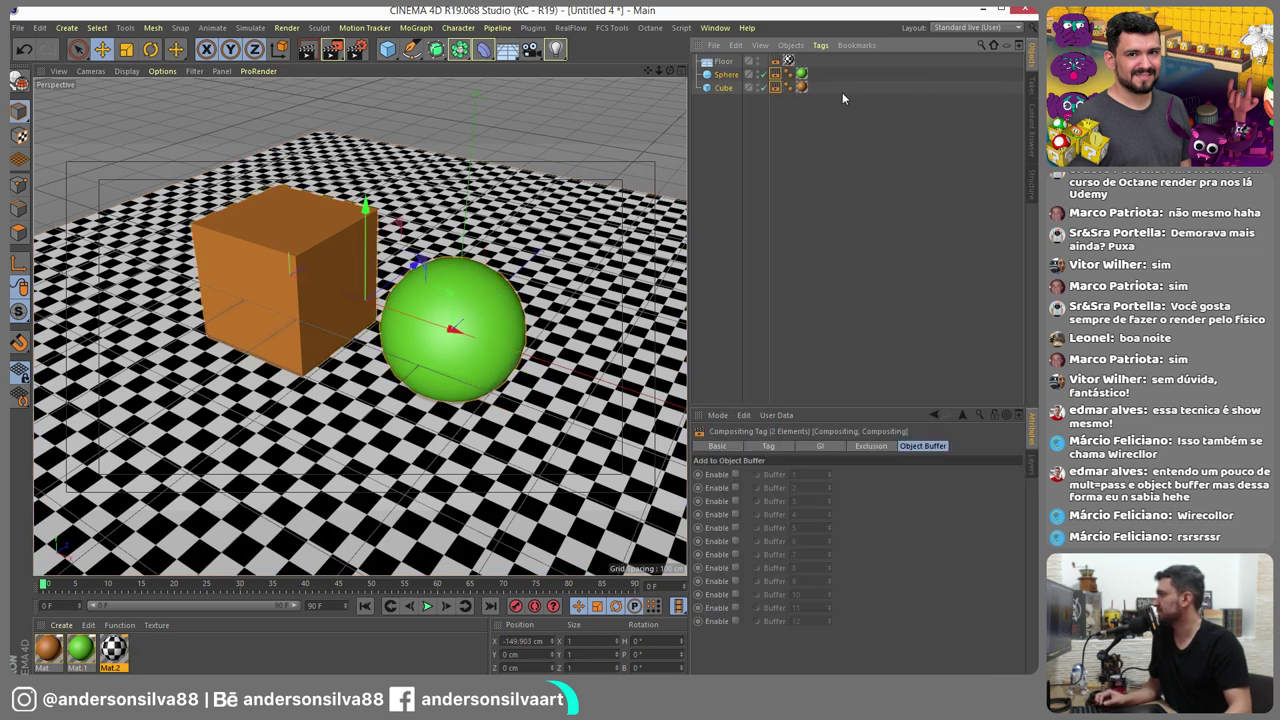
Assign the floor, sphere and cube tags to Object Buffers 1, 2 and 3, then open Render Settings
click(776, 61)
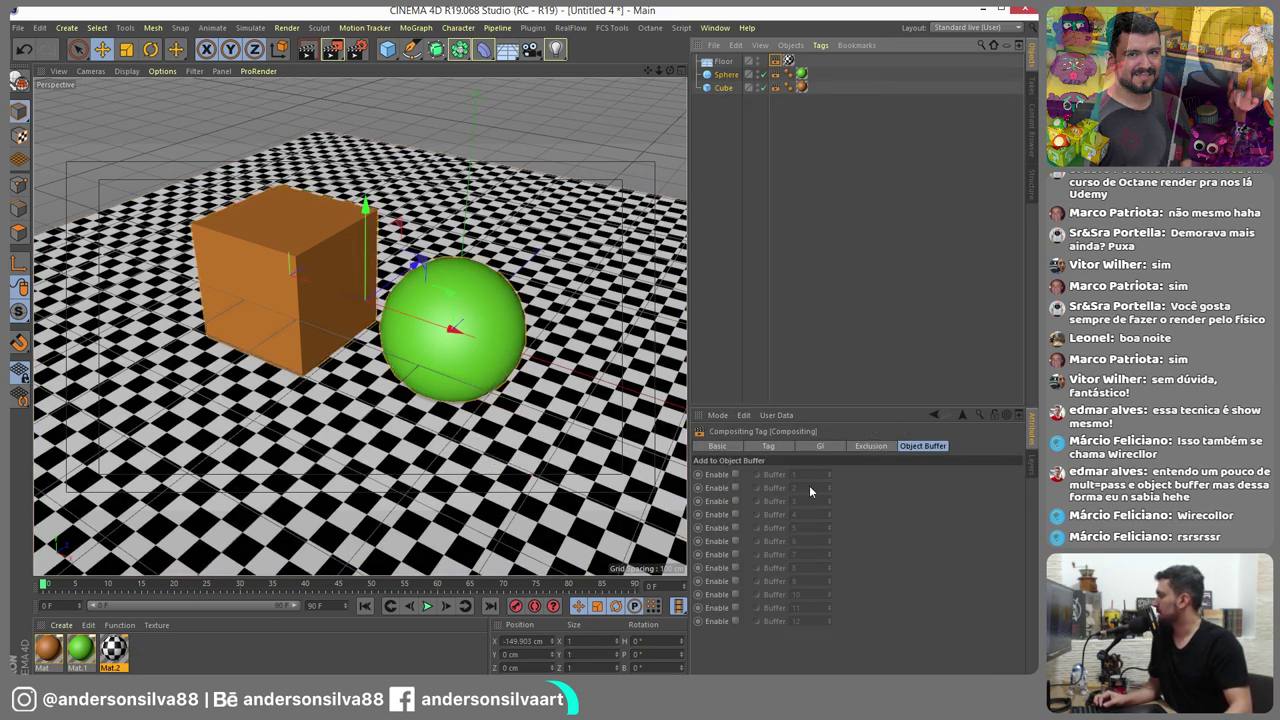
click(934, 447)
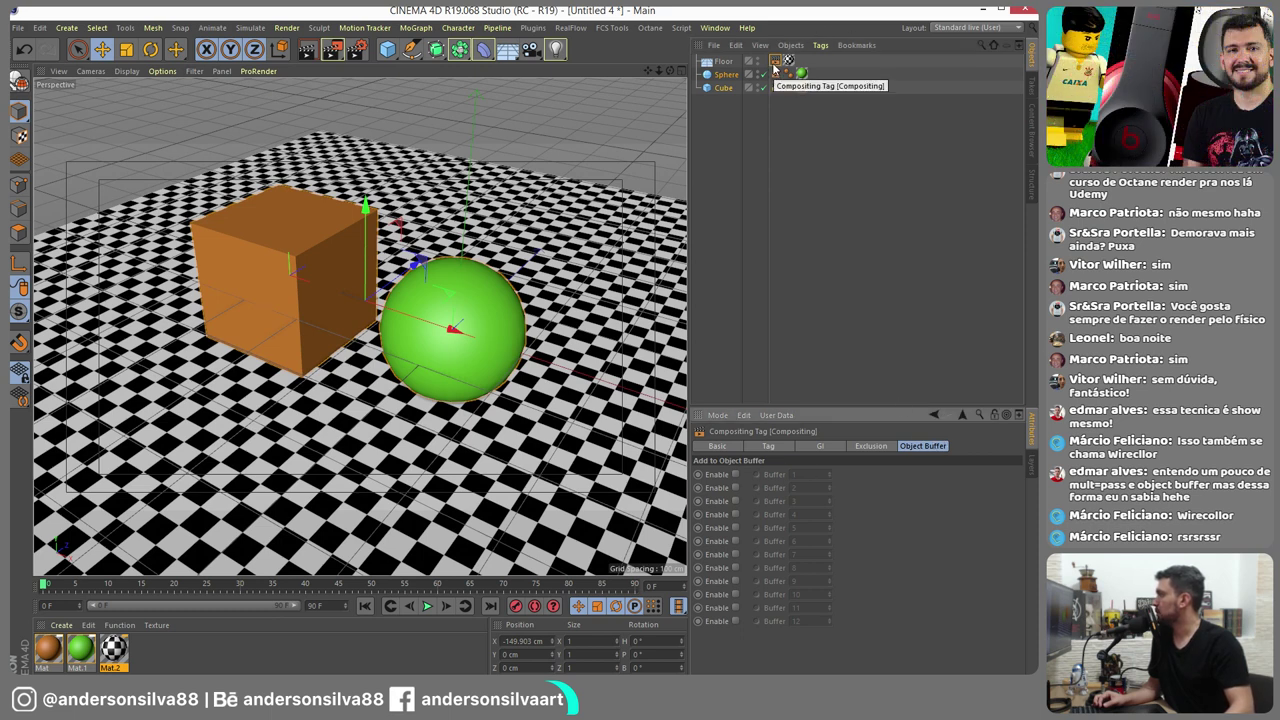
click(736, 474)
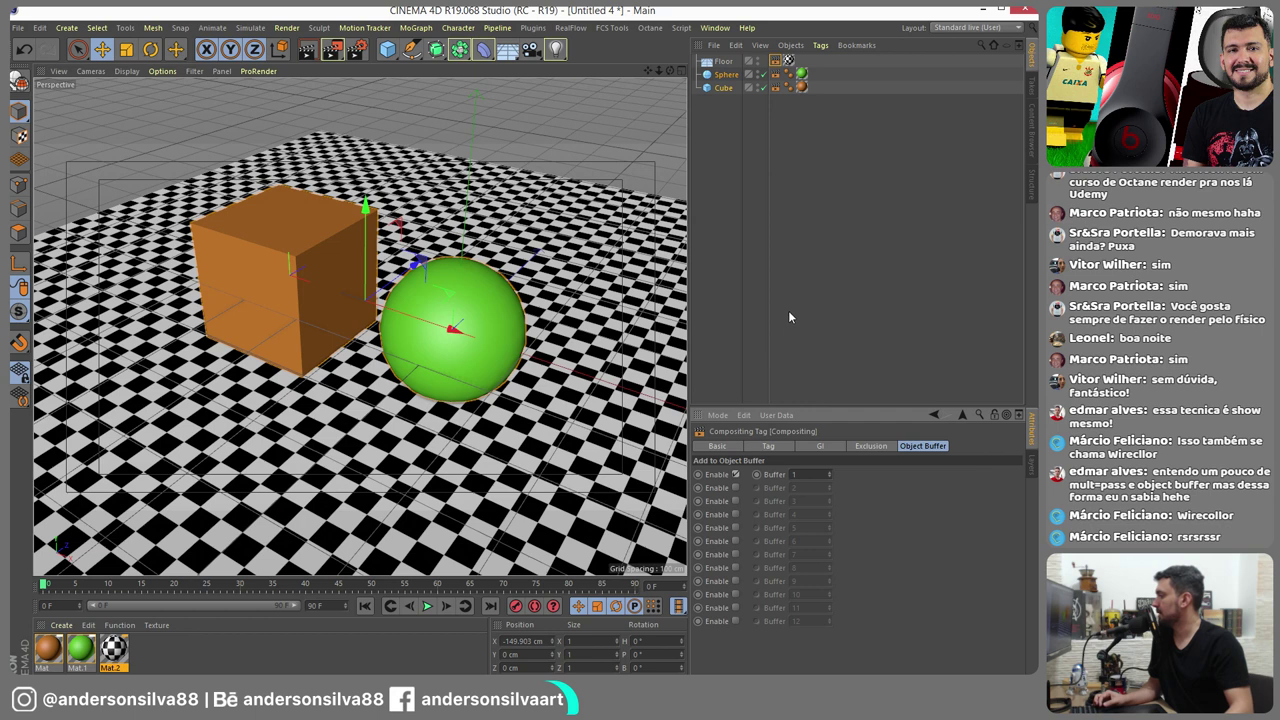
click(775, 76)
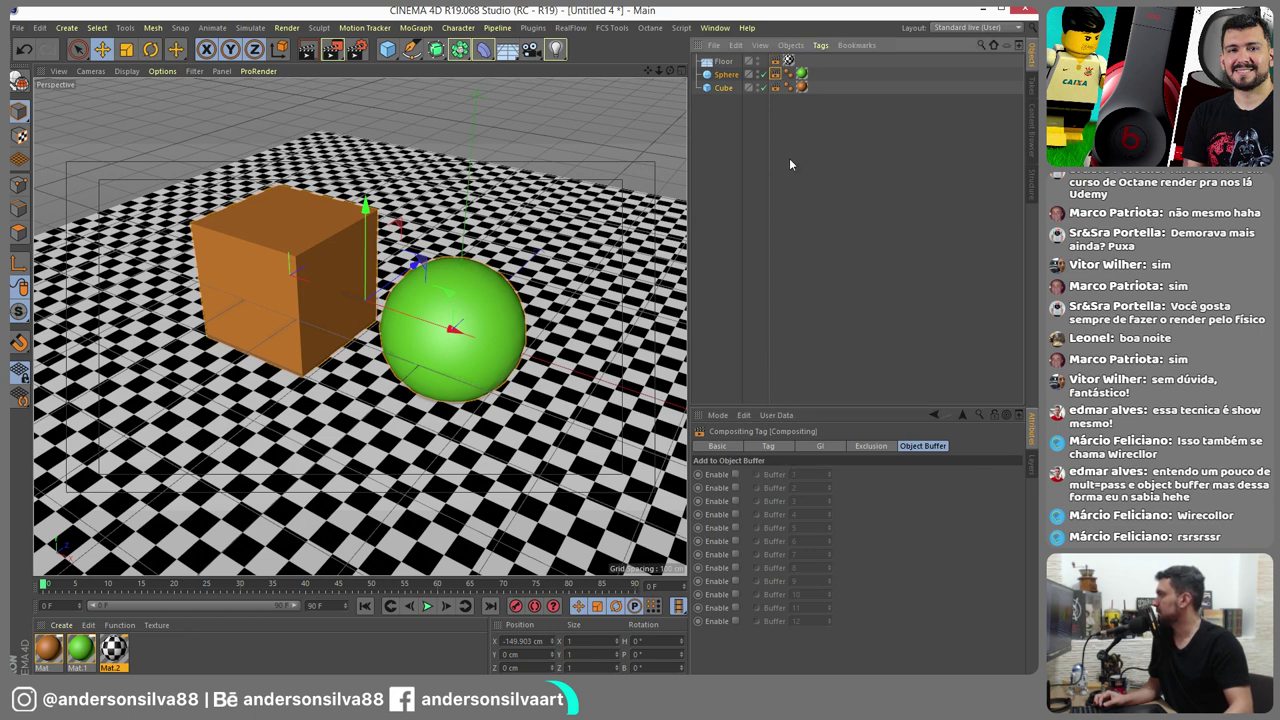
click(736, 487)
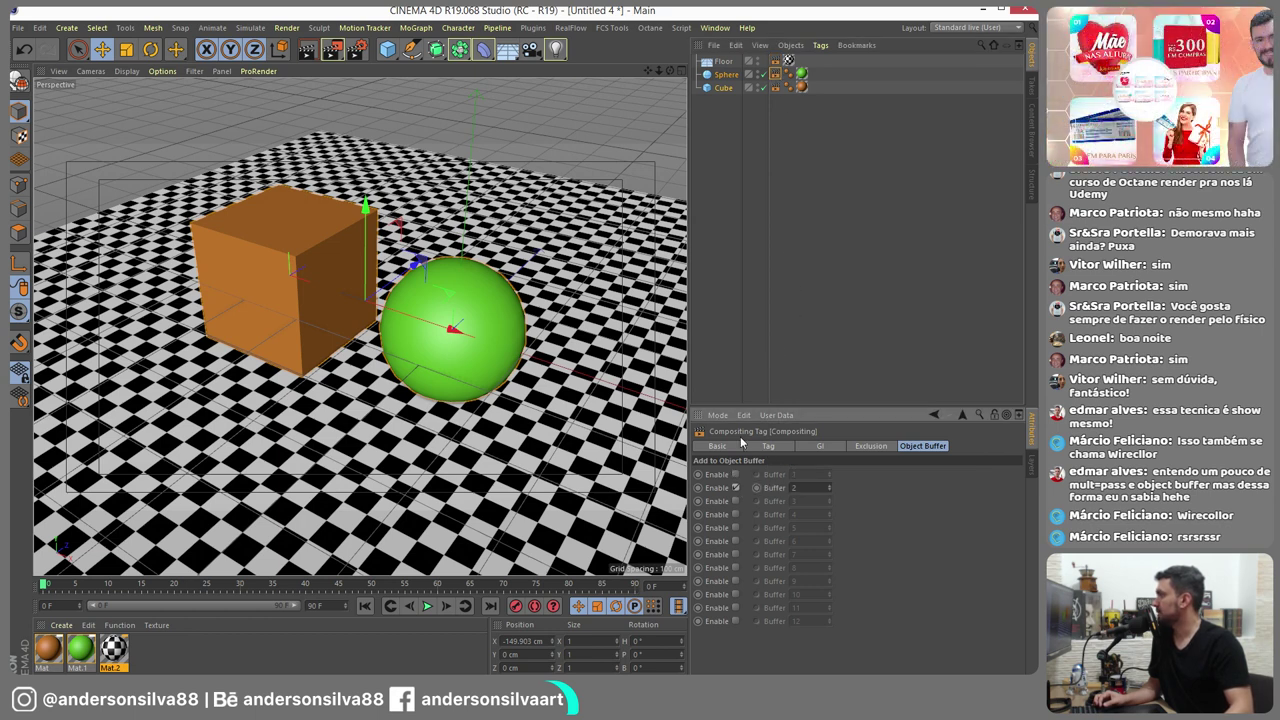
click(775, 88)
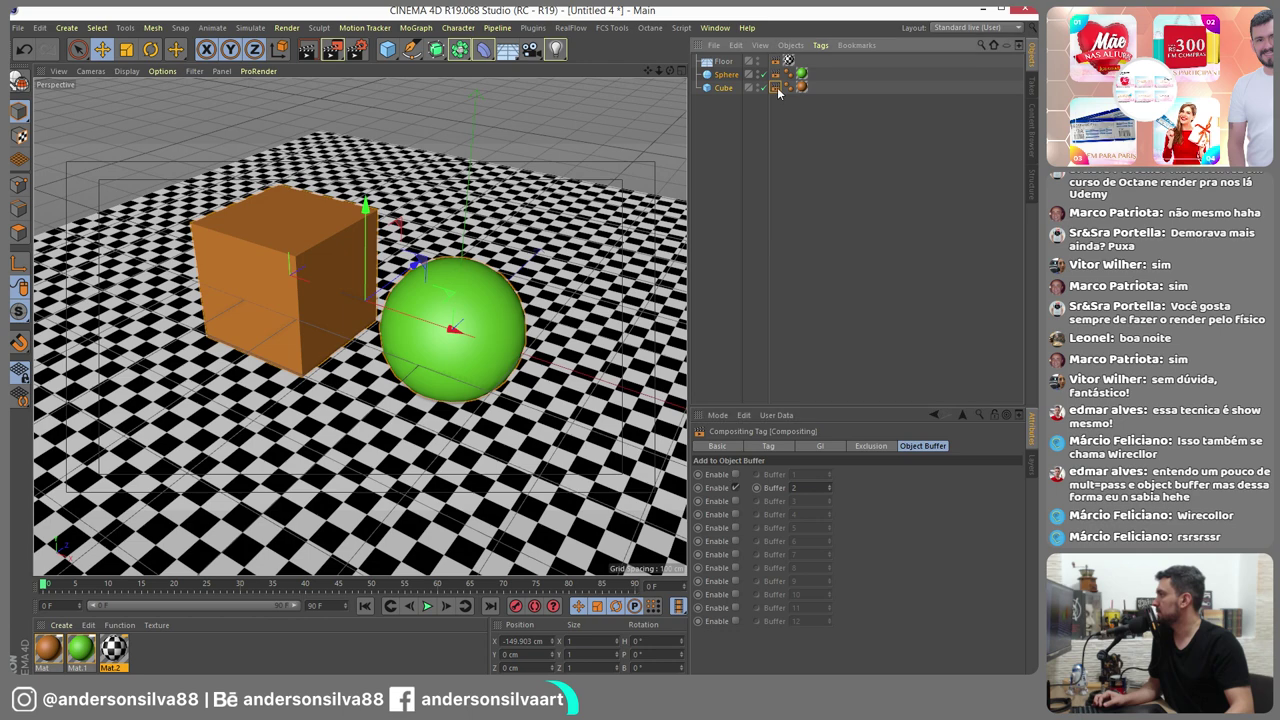
click(735, 501)
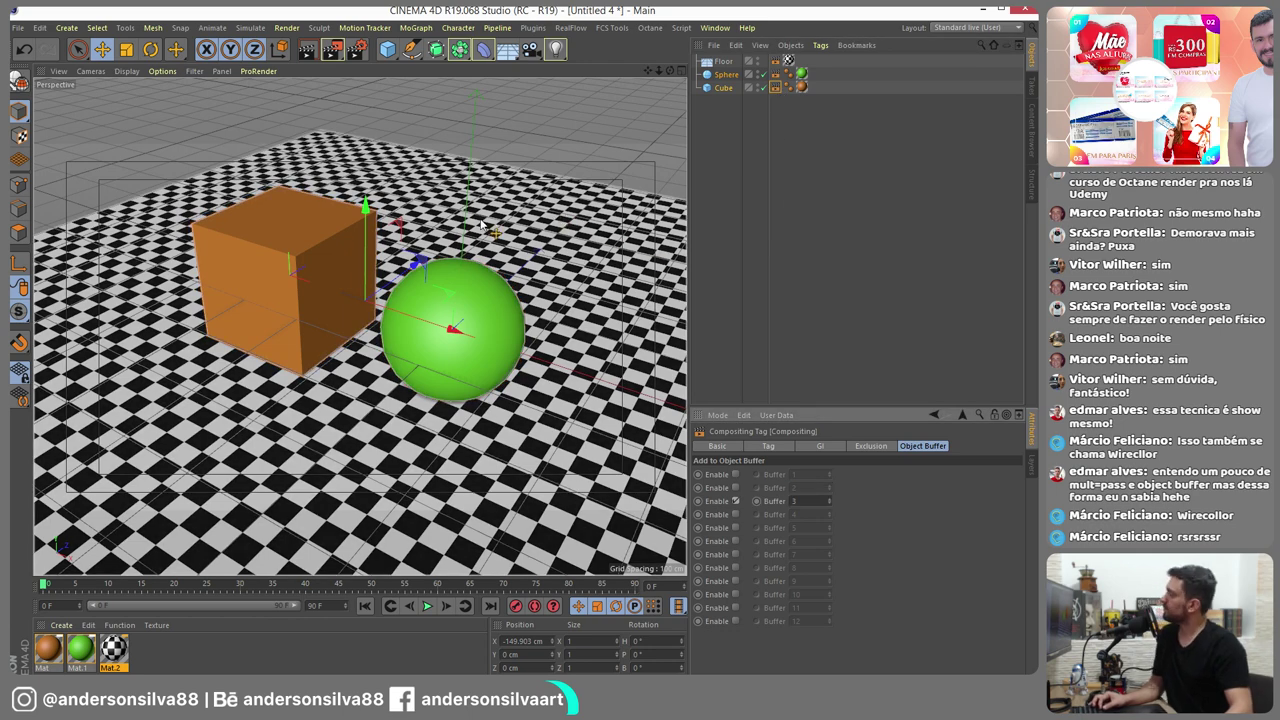
click(359, 51)
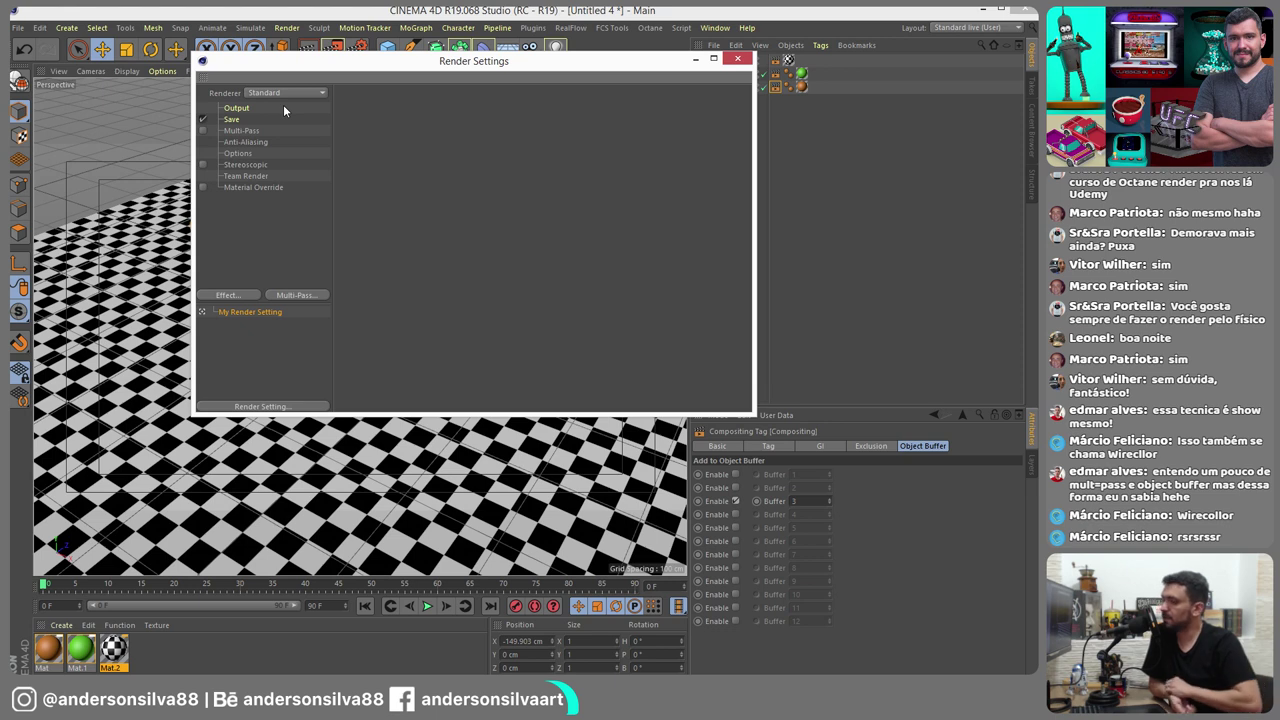
Add three Object Buffer multi-passes
click(304, 296)
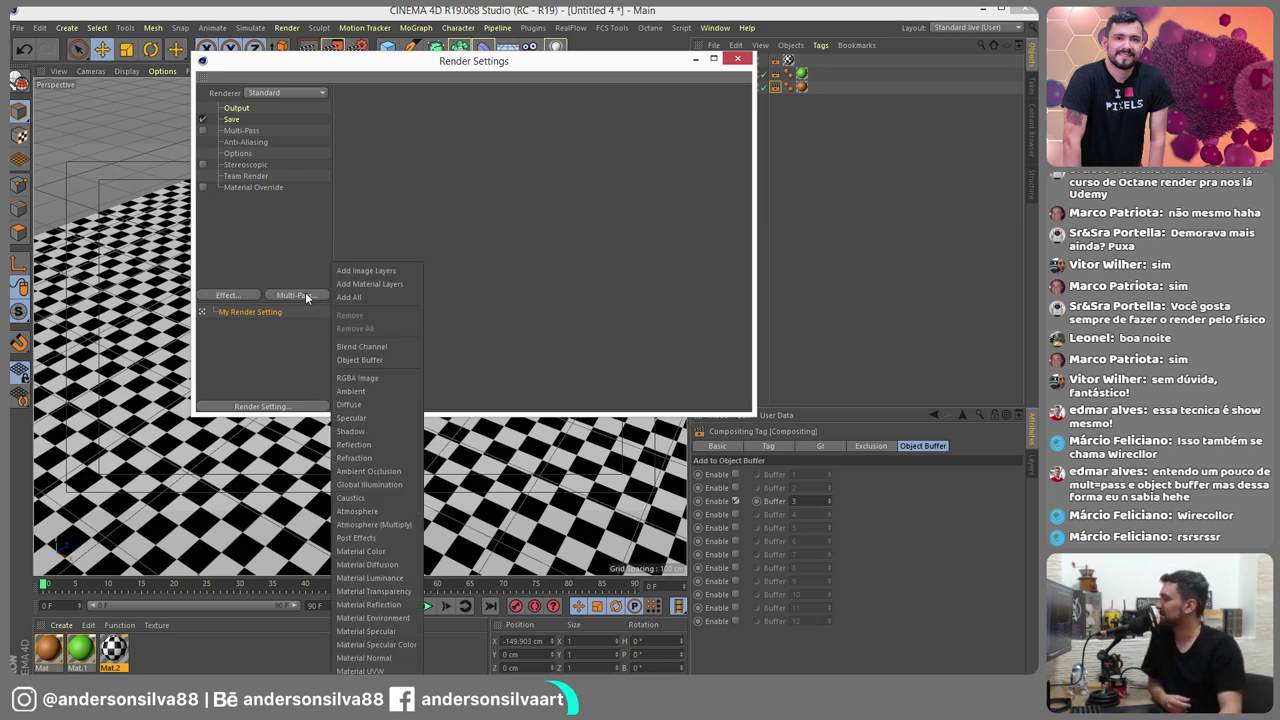
click(362, 359)
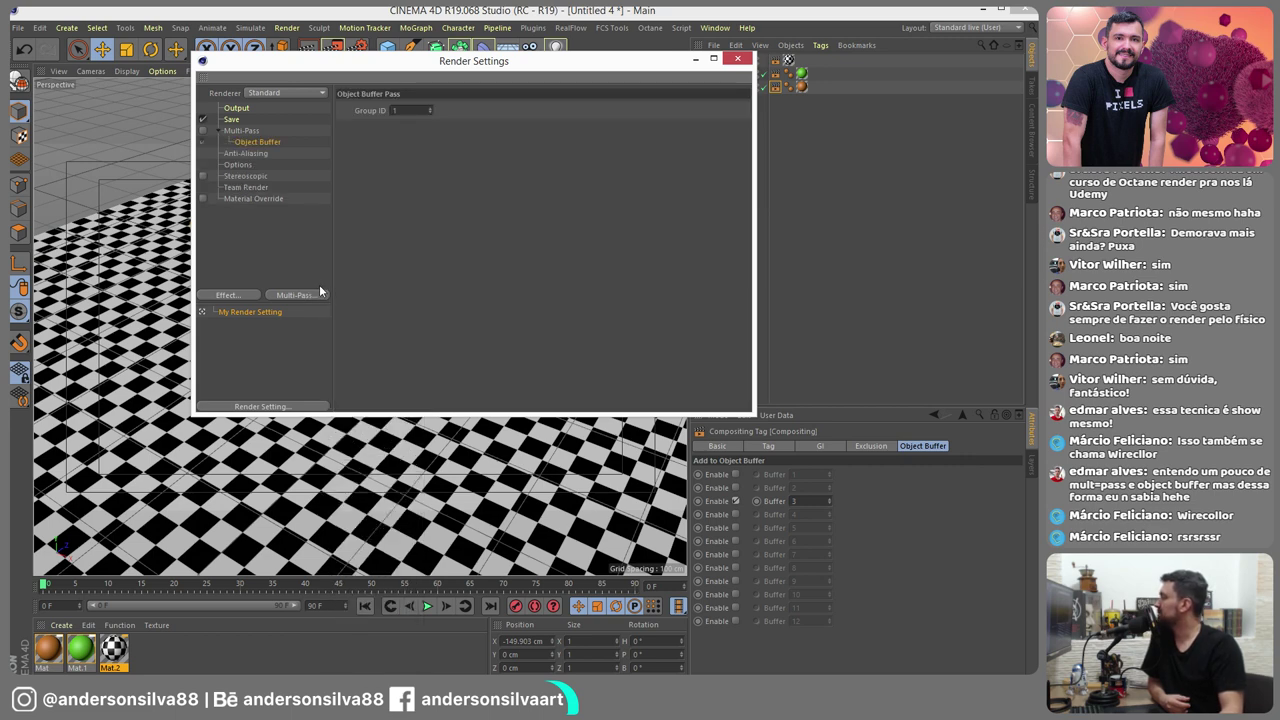
click(310, 296)
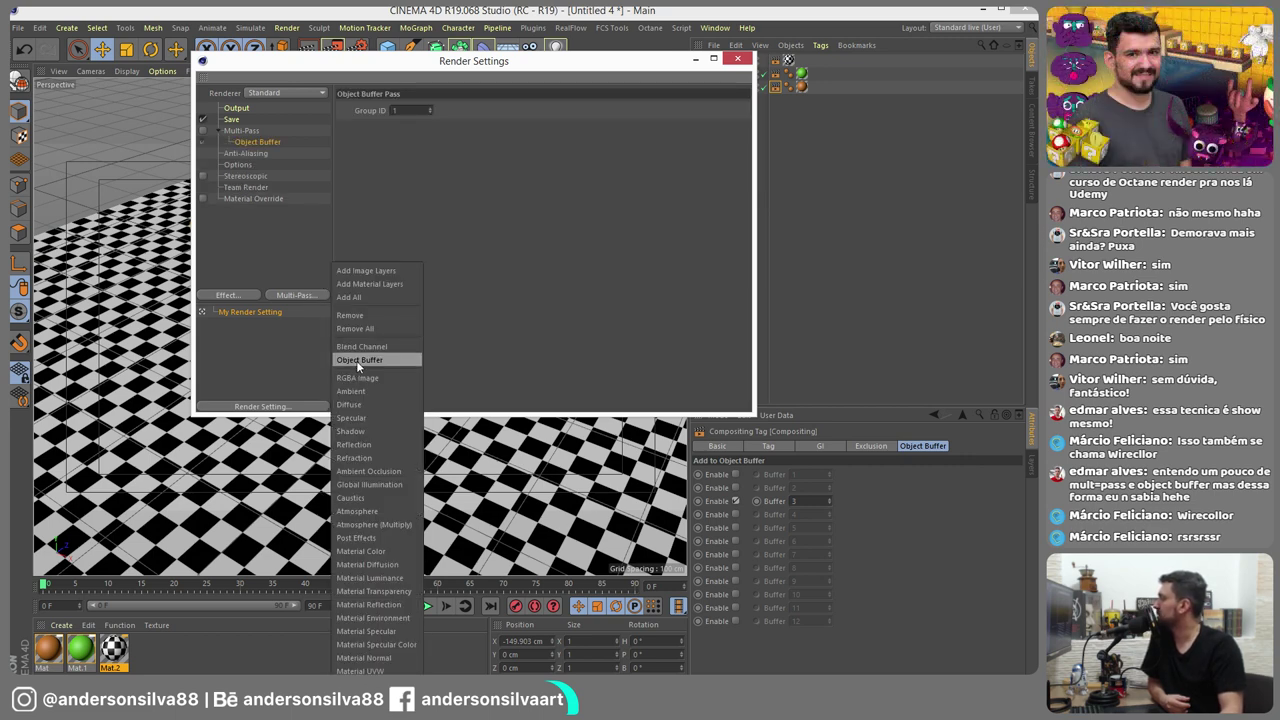
click(357, 360)
click(306, 296)
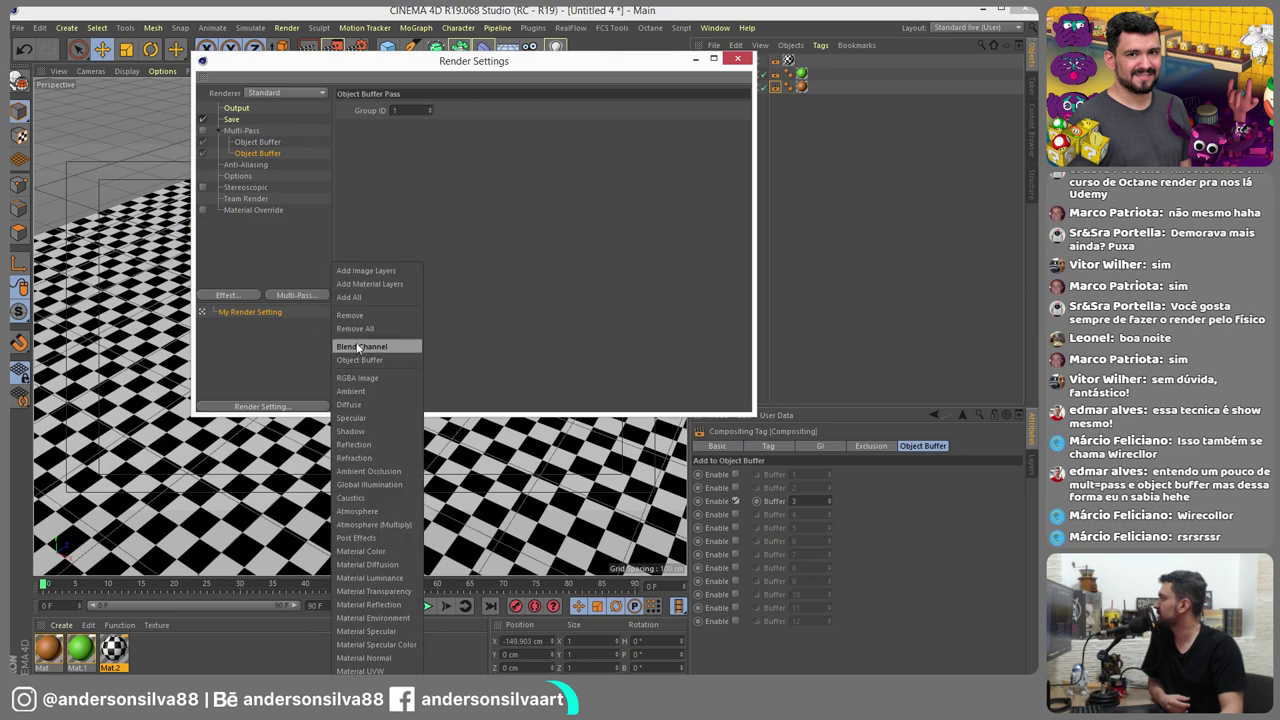
click(360, 357)
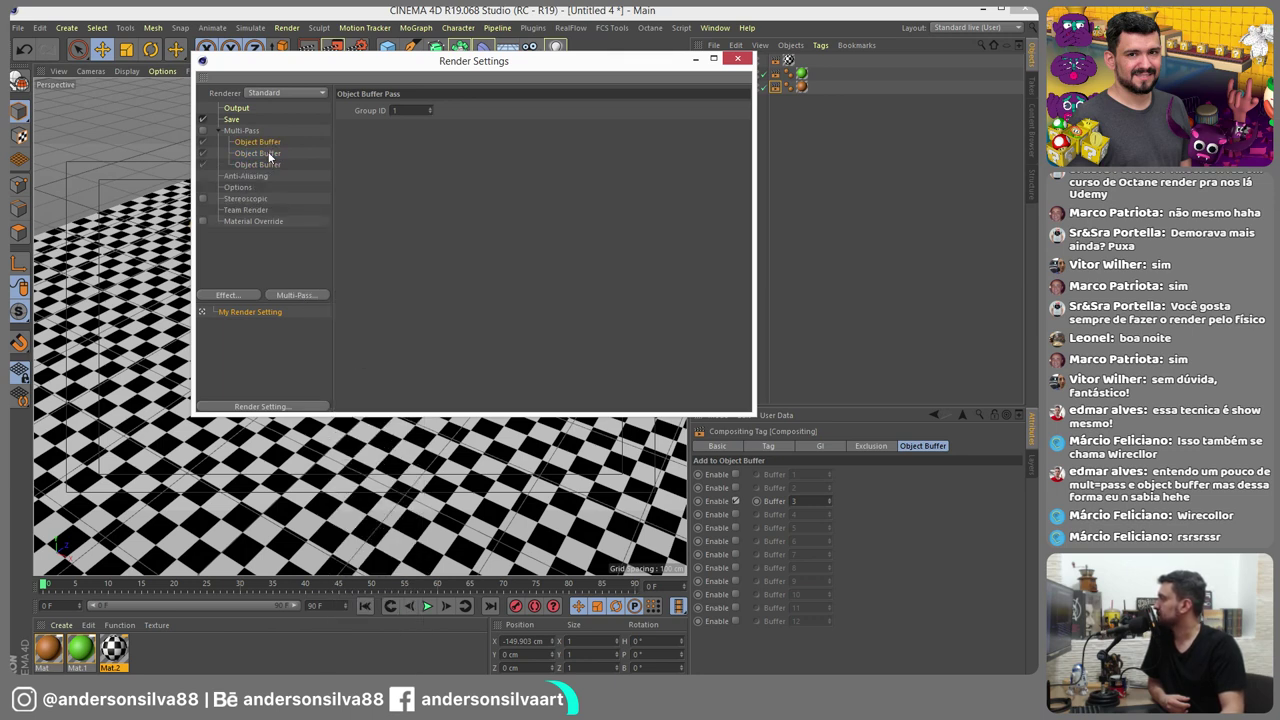
Set the passes' Group IDs to 1, 2 and 3, enable Multi-Pass, and close Render Settings
text(2)
key(Return)
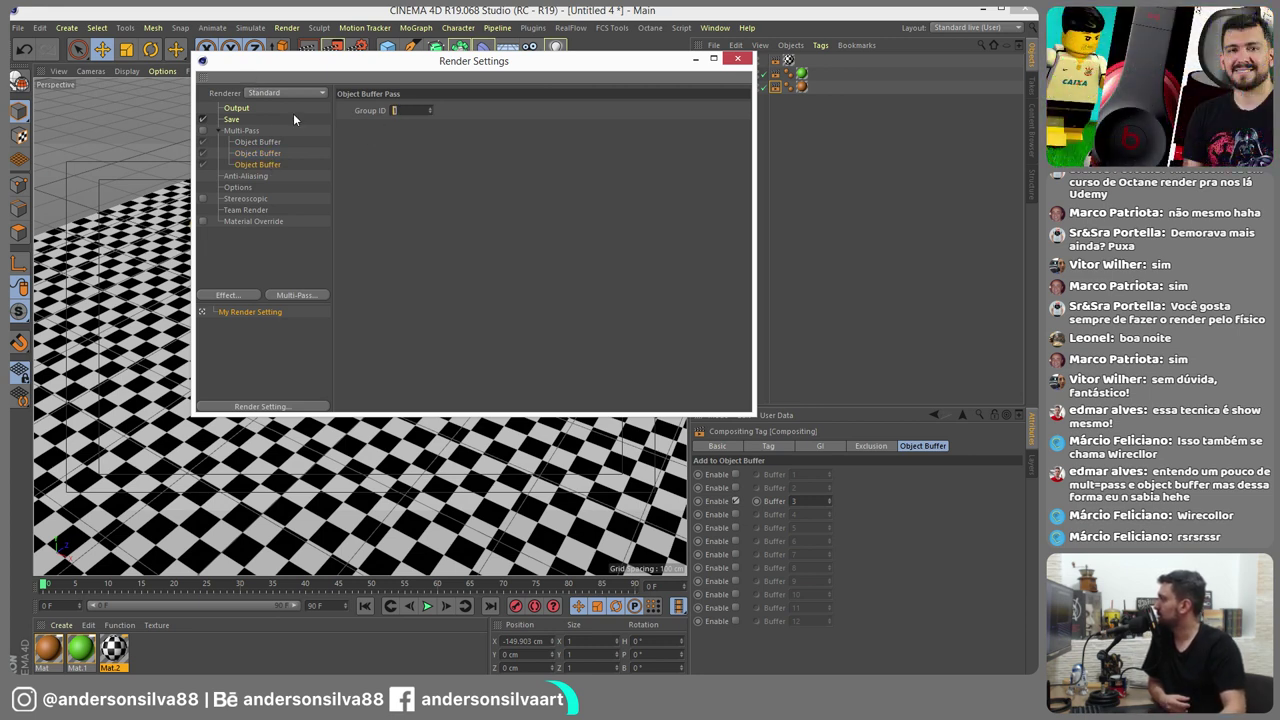
text(3)
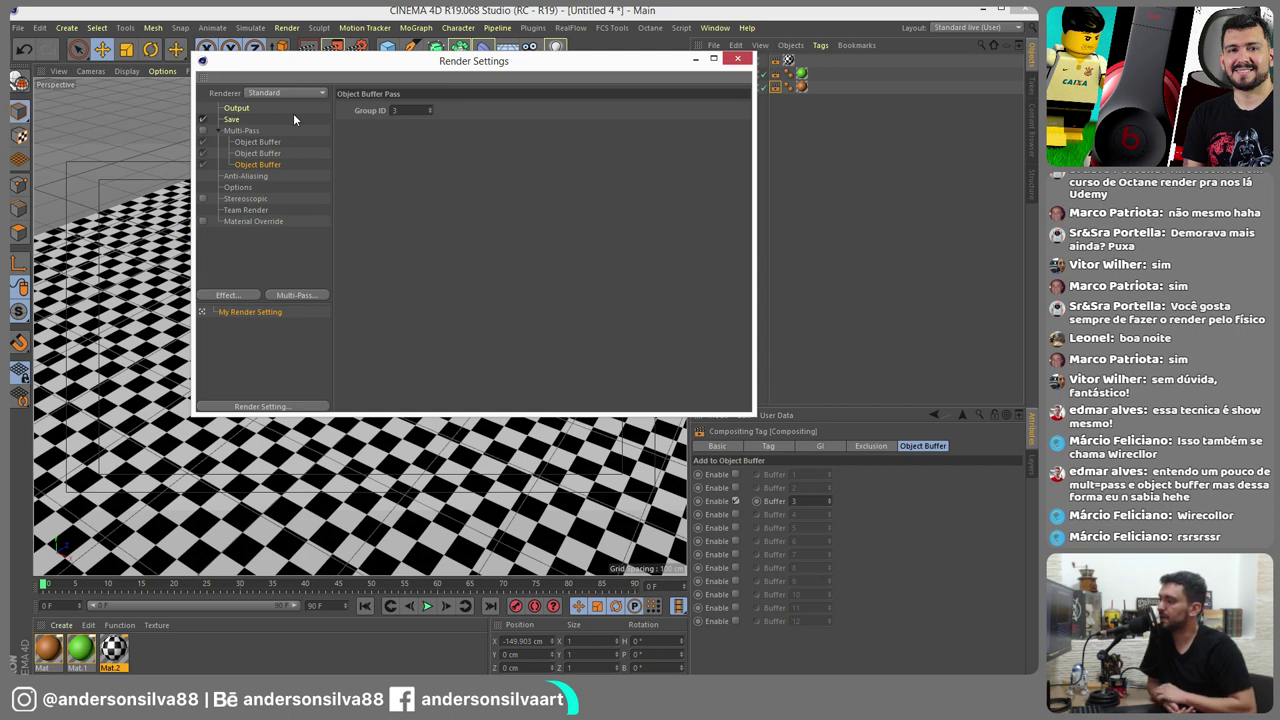
click(250, 142)
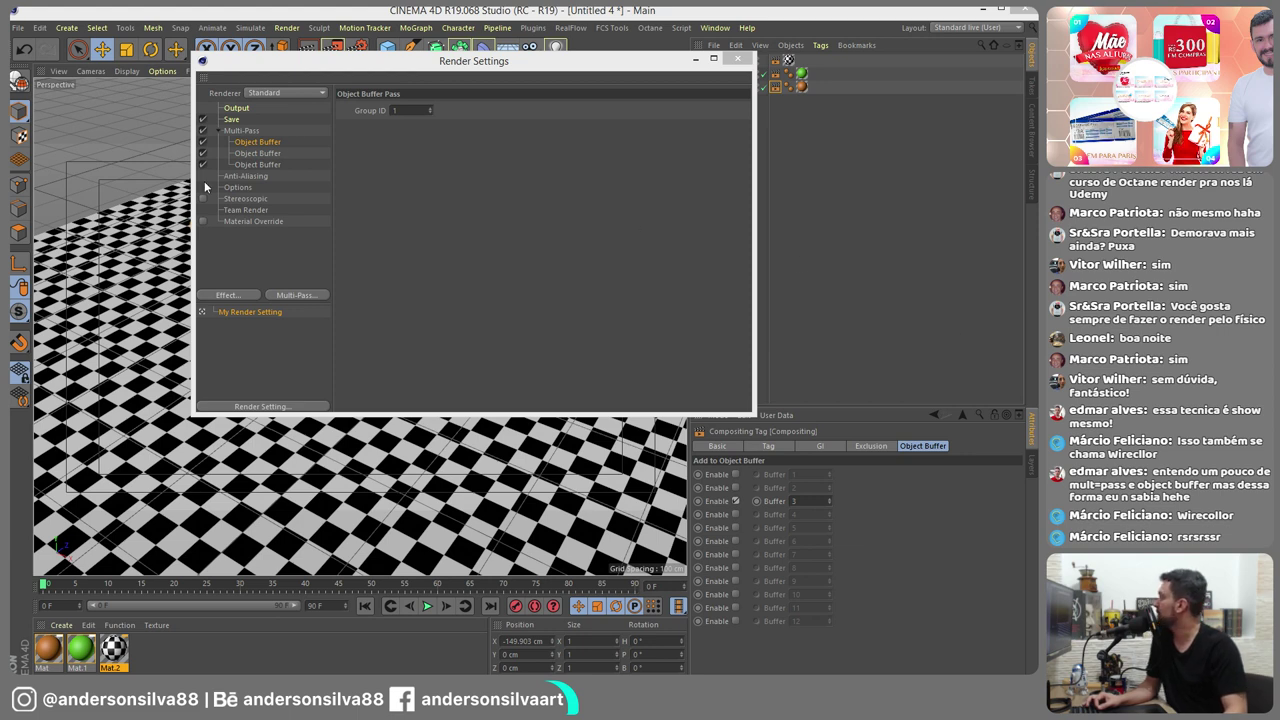
click(270, 146)
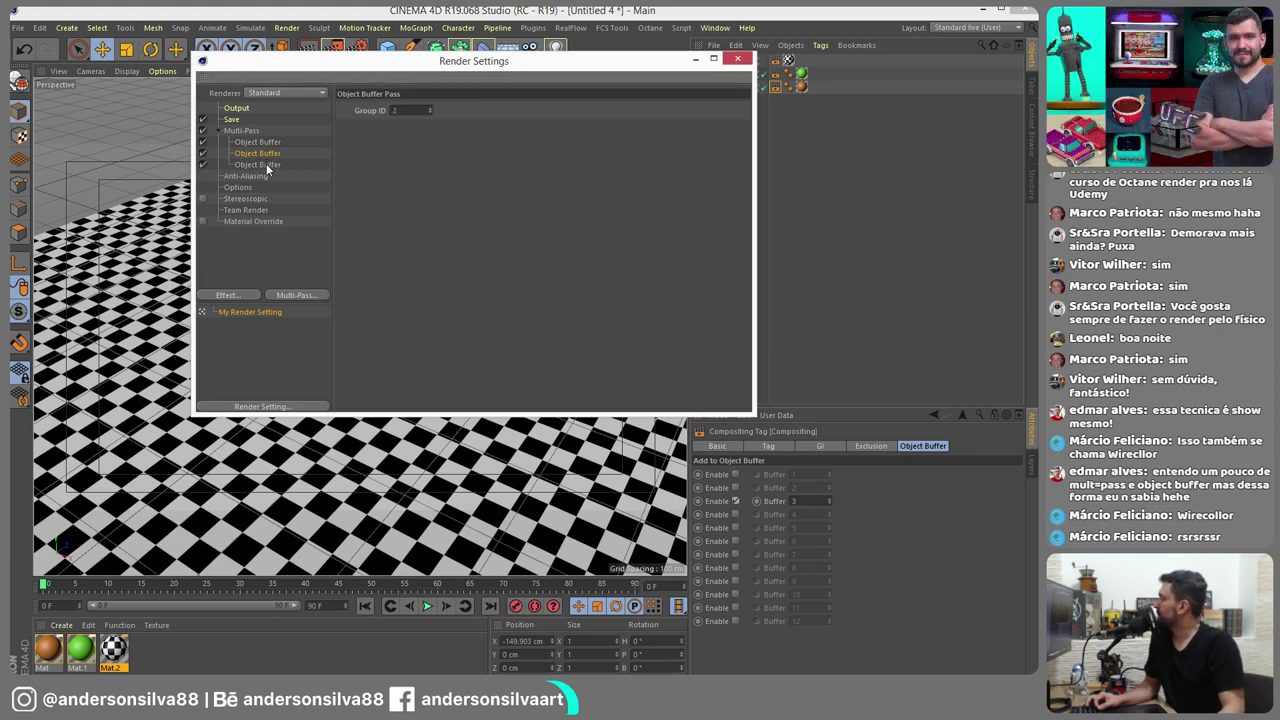
click(737, 60)
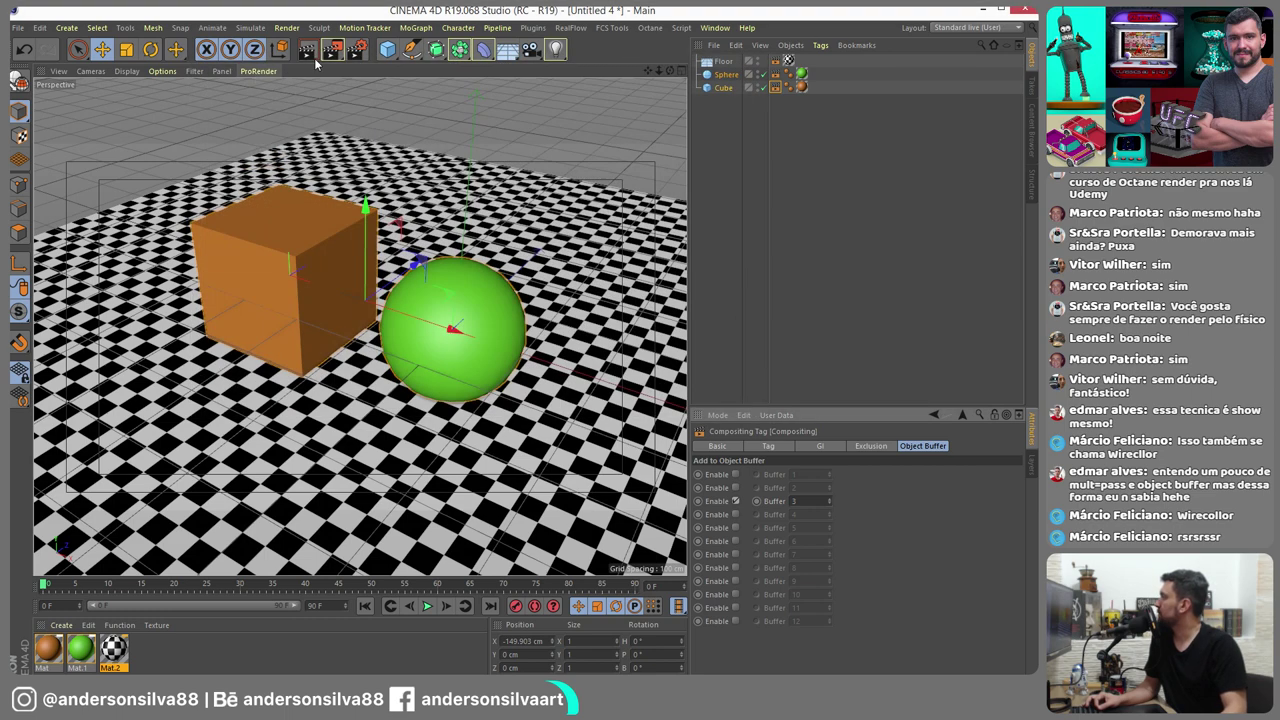
Render to the Picture Viewer, inspect the Object Buffer 1, 2 and 3 masks, then return to Background
click(330, 54)
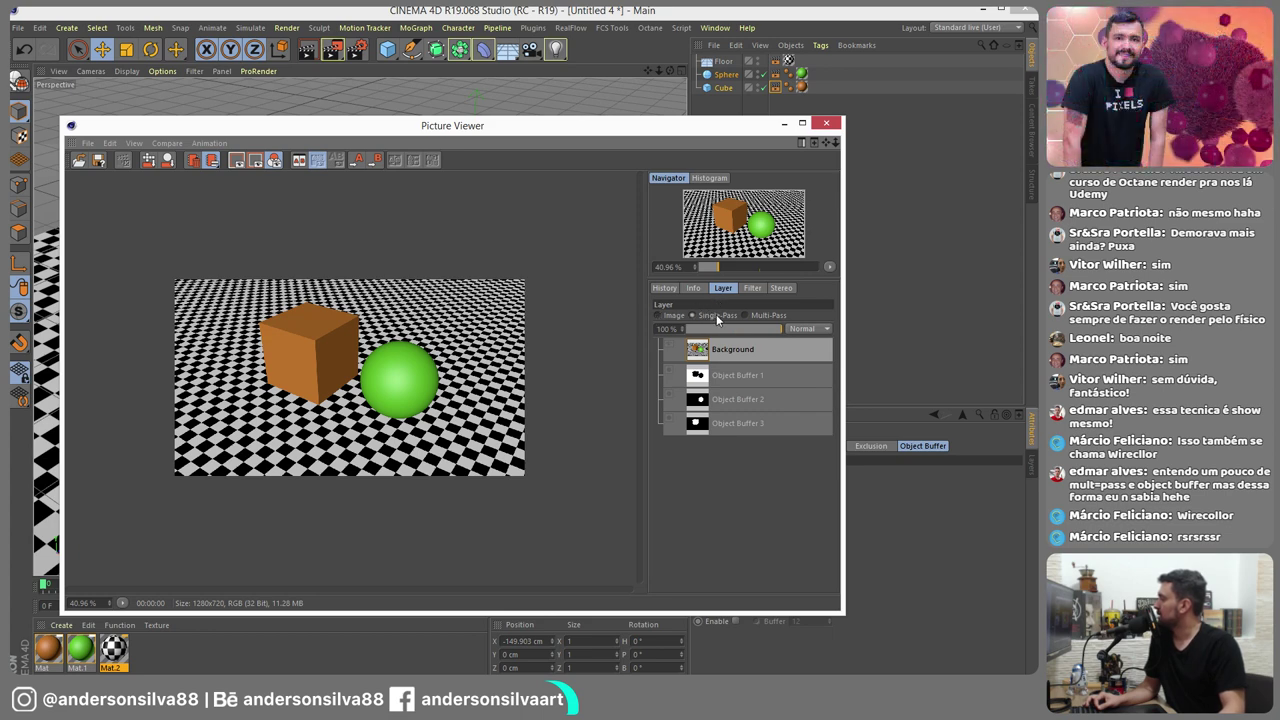
click(724, 375)
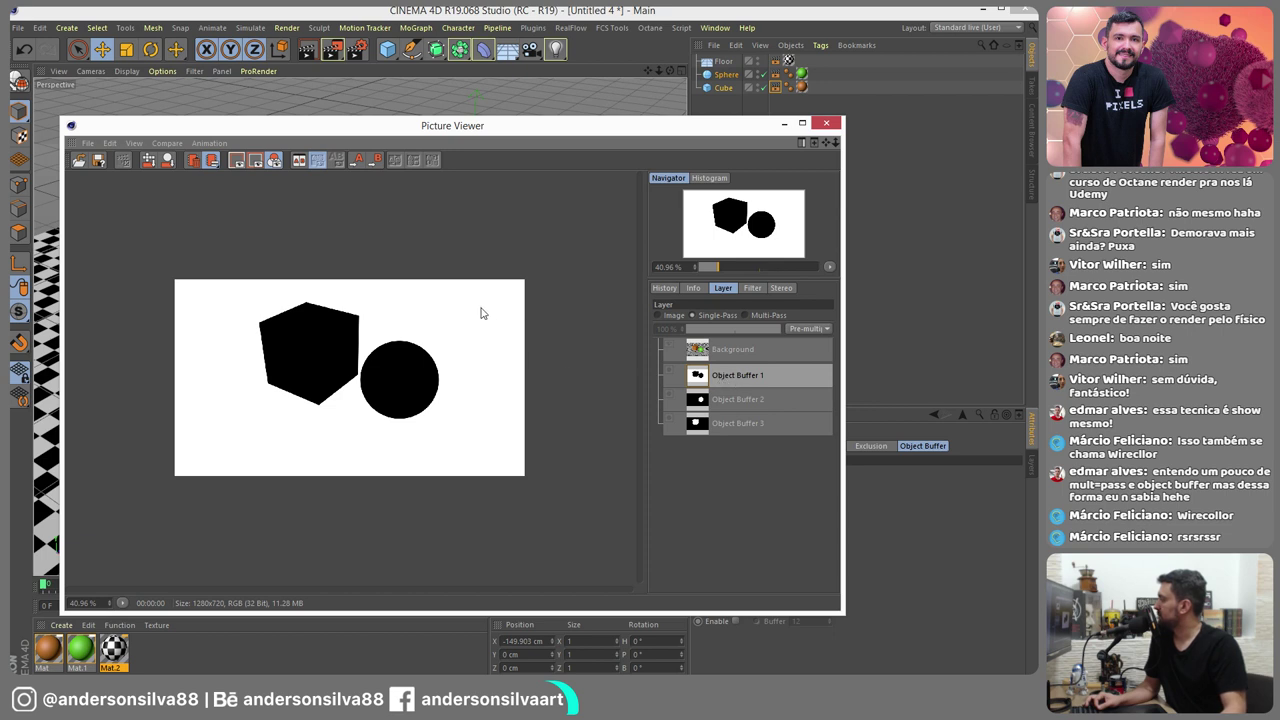
click(740, 401)
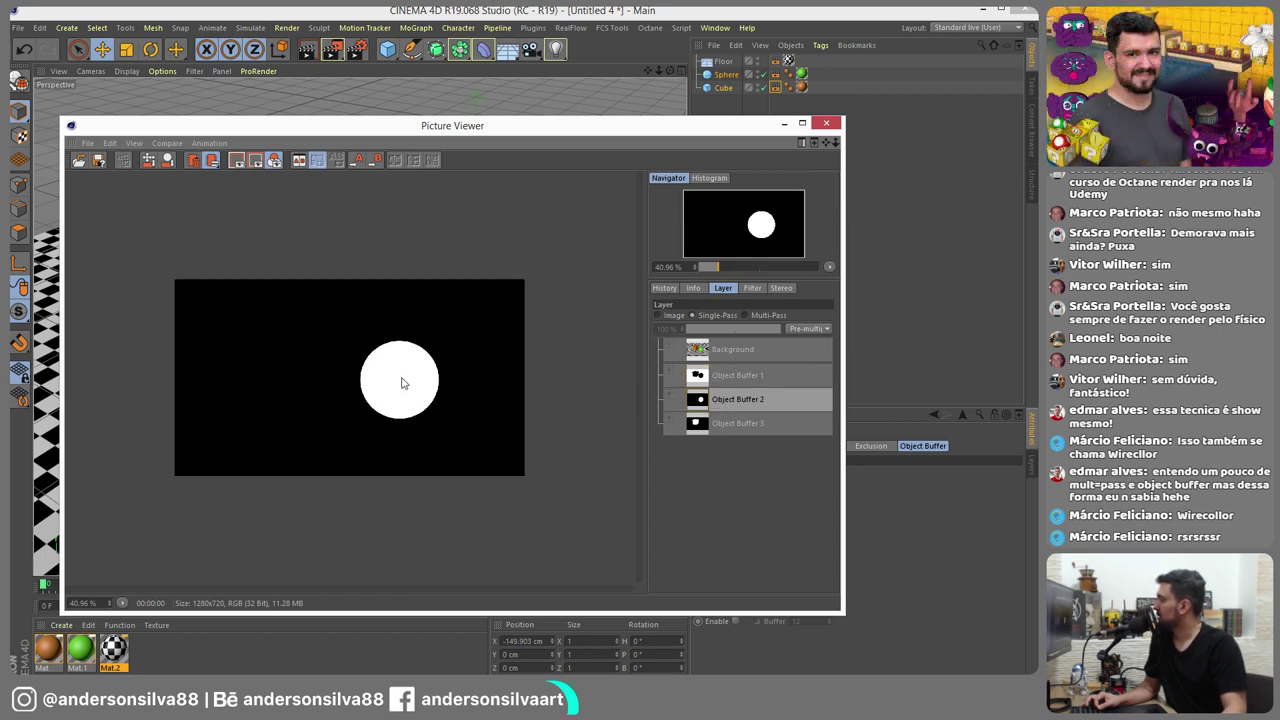
click(734, 424)
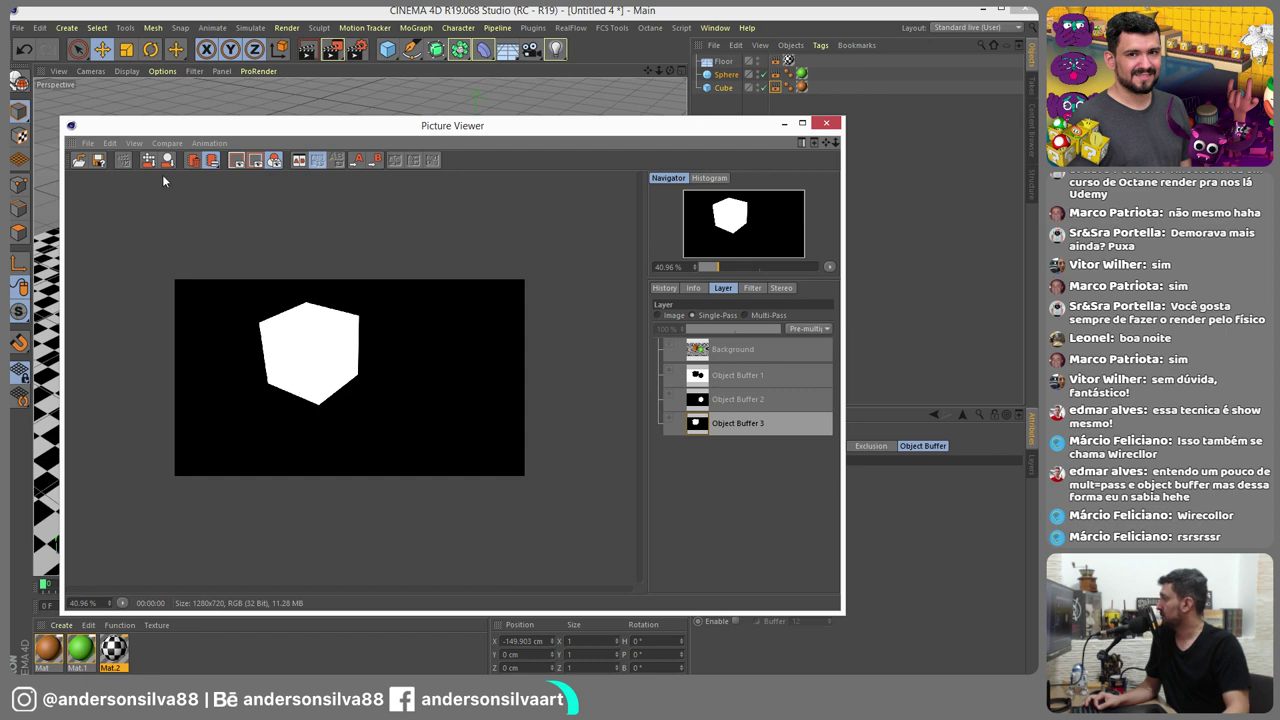
click(734, 350)
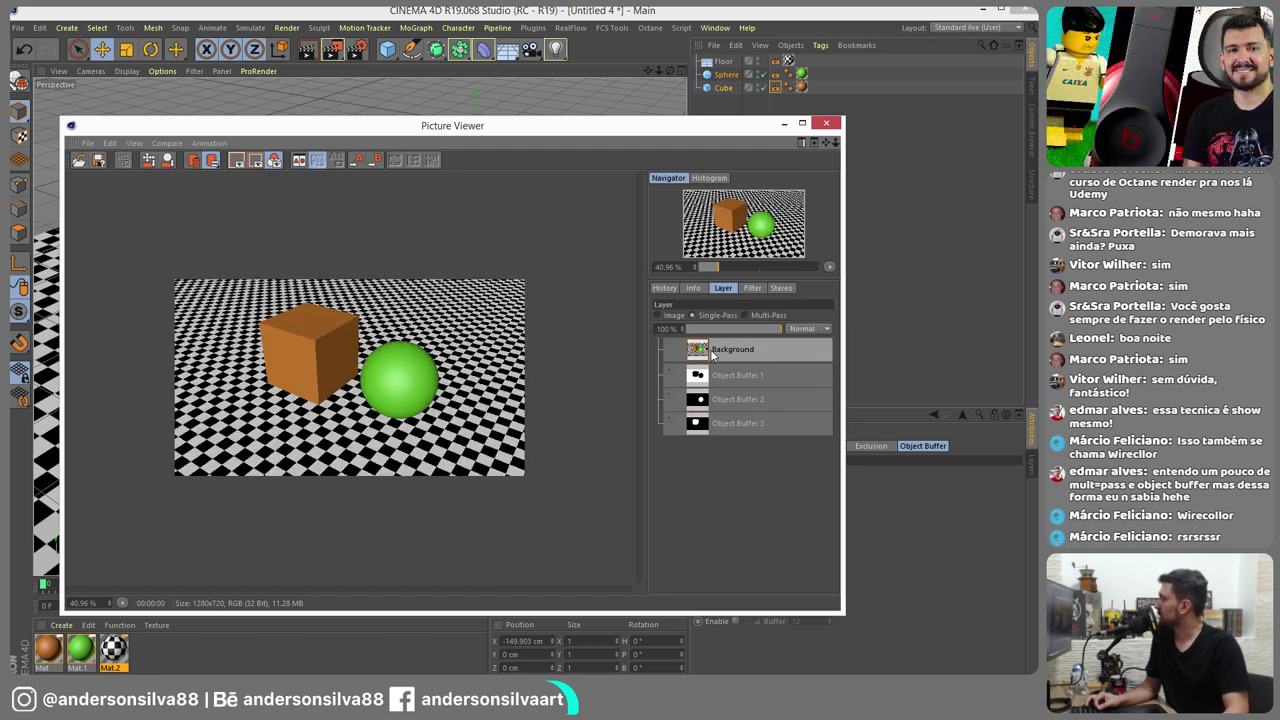
click(86, 143)
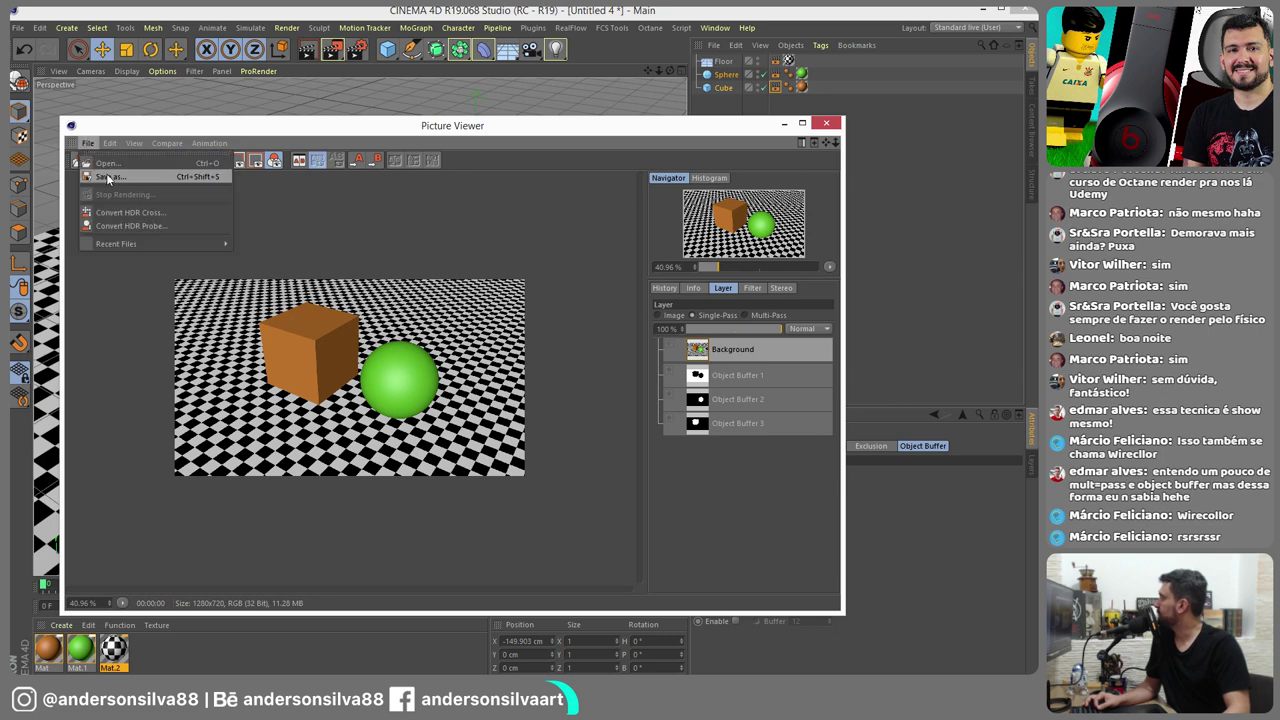
Save the rendered image as a JPG named 'buffer cor'
click(108, 178)
click(84, 354)
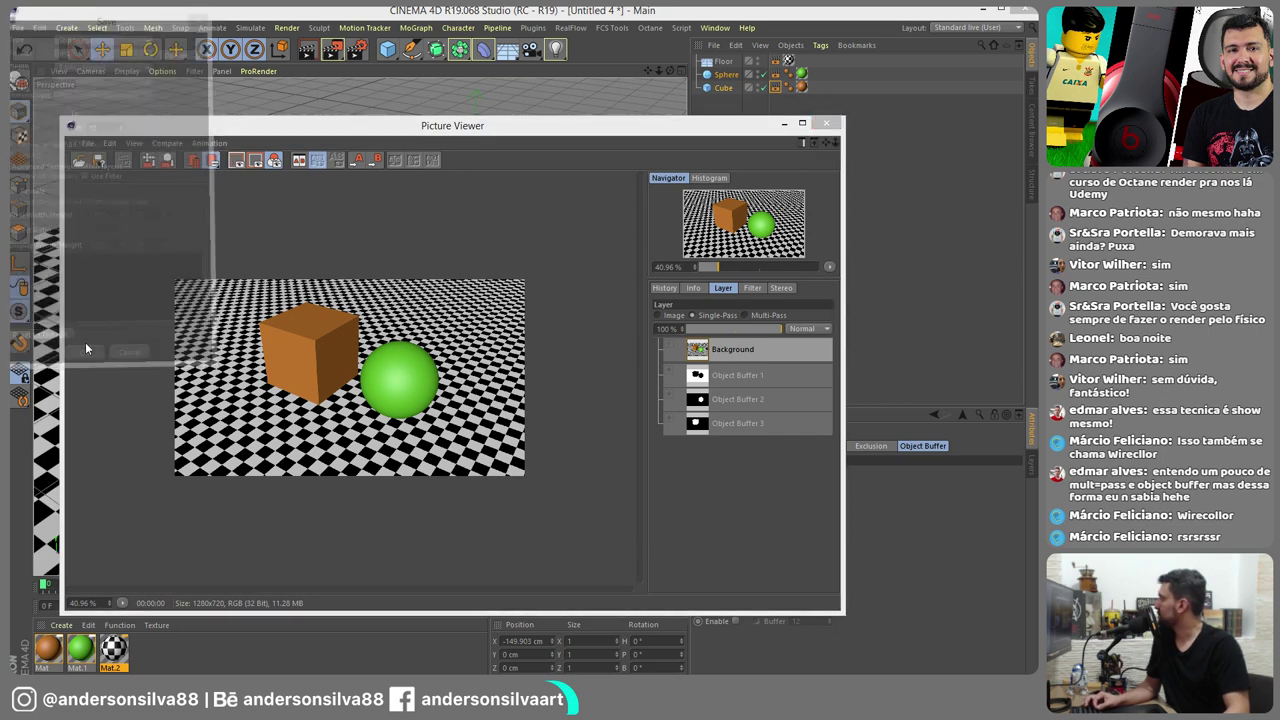
drag(191, 604, 57, 572)
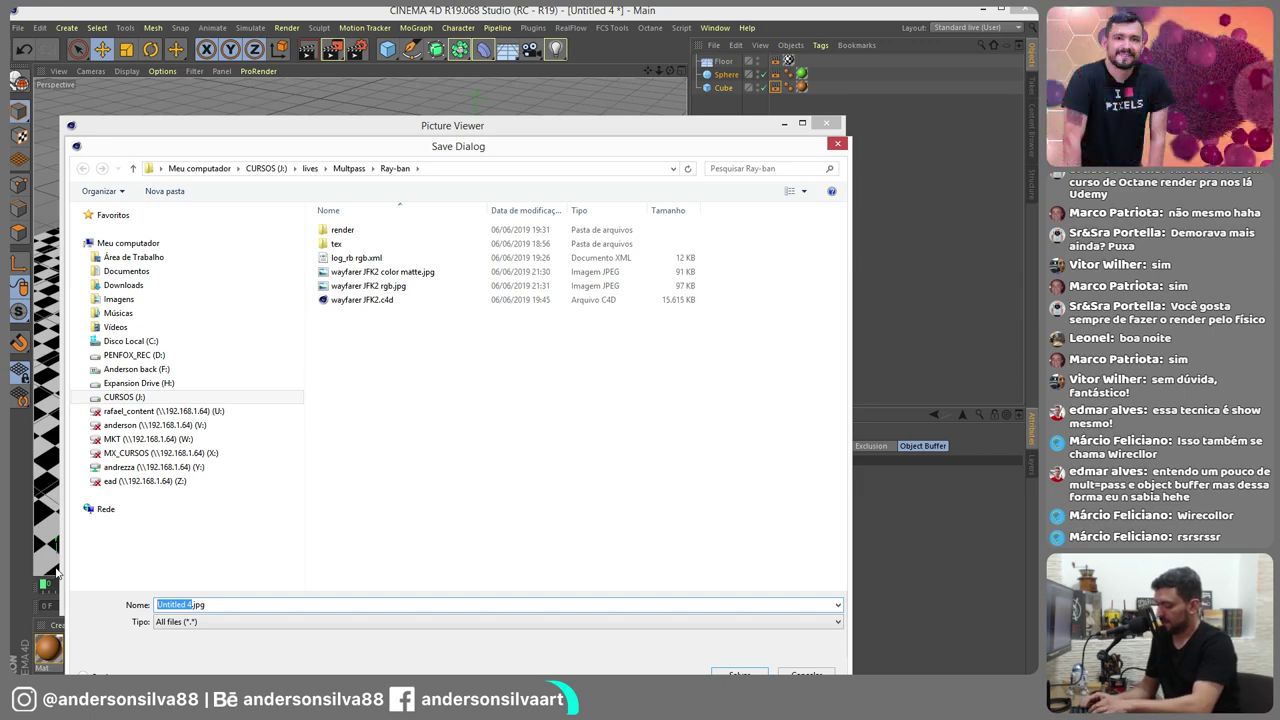
text(buffer cor)
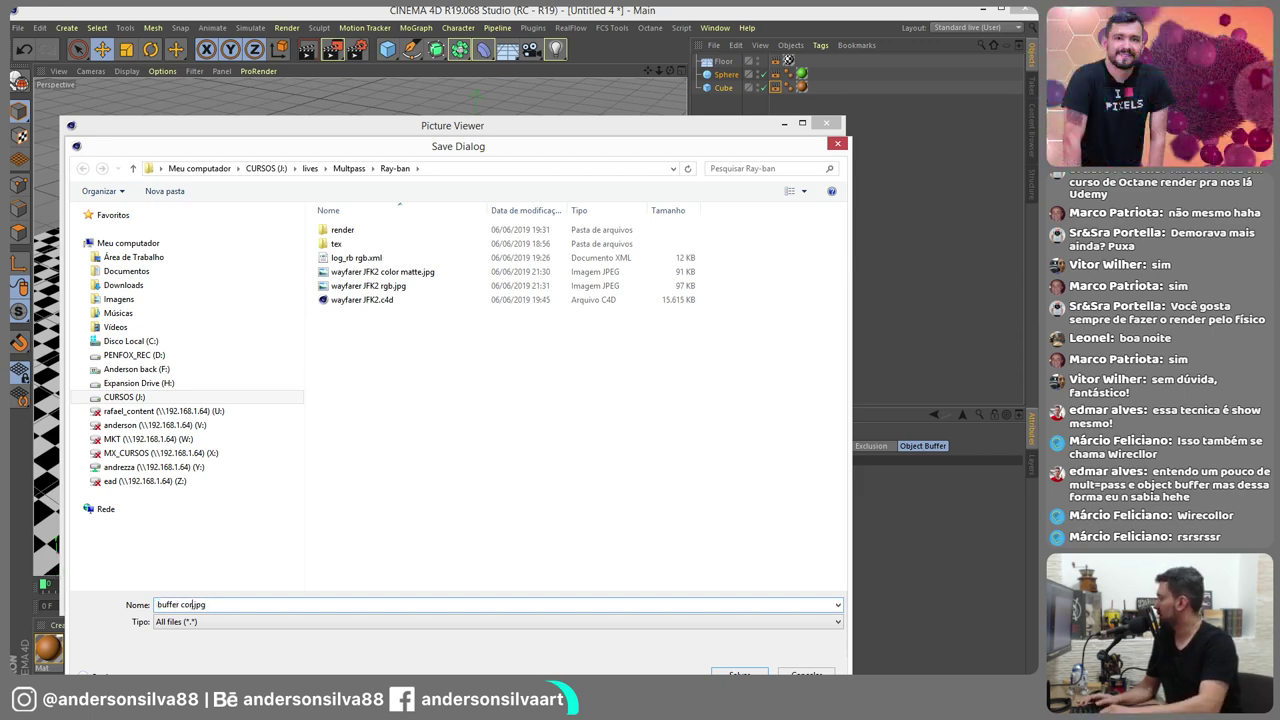
key(Return)
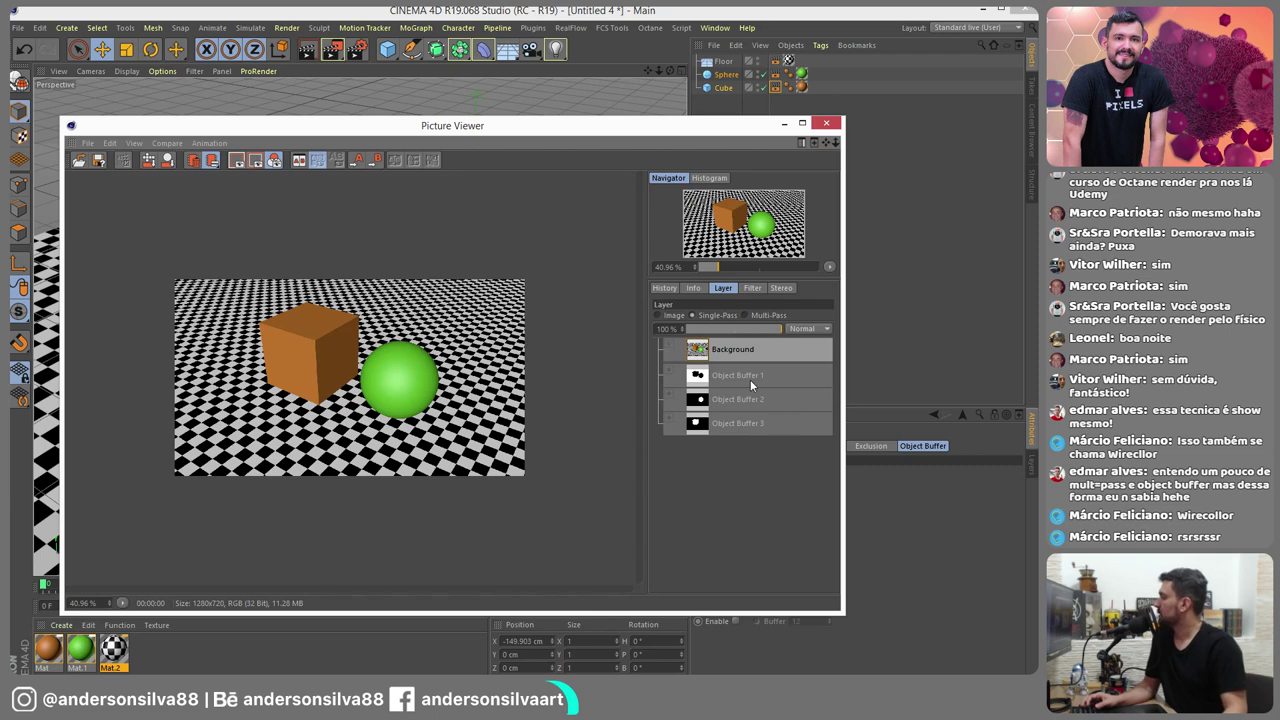
Save the Object Buffer 1 mask as the JPG 'buffer 01', viewing files as large thumbnails
click(747, 376)
click(88, 143)
click(108, 174)
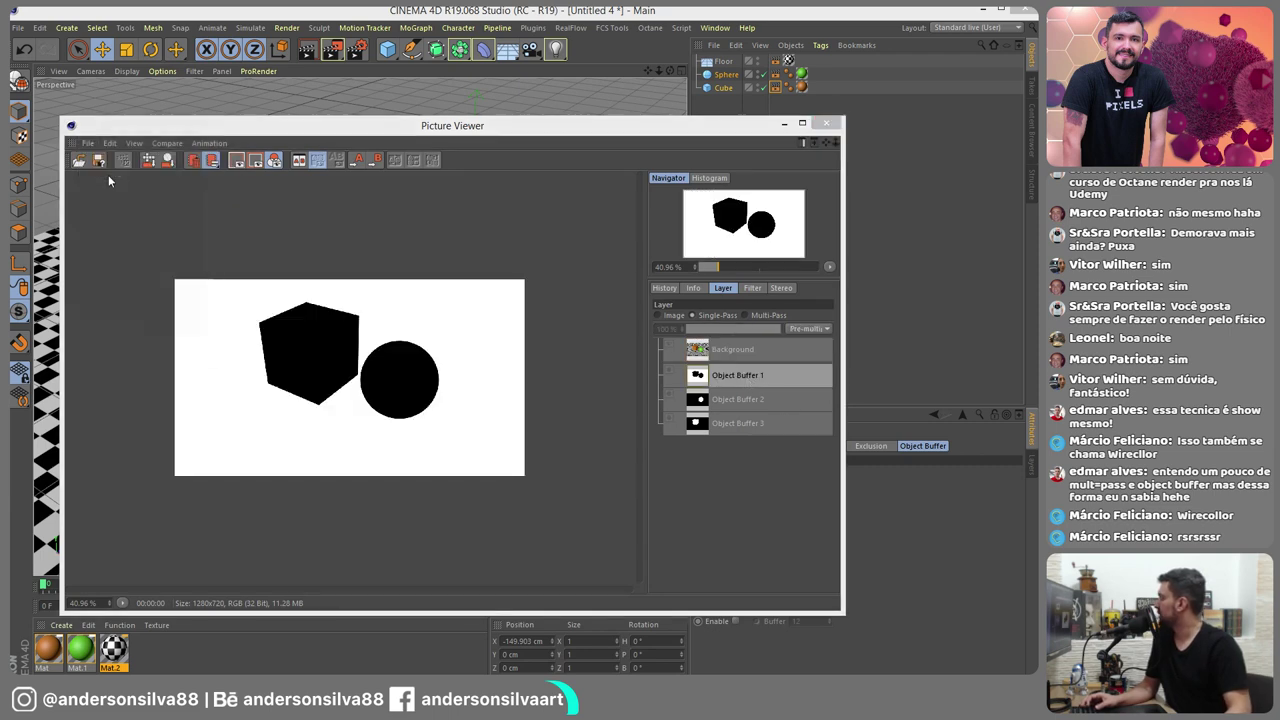
click(86, 355)
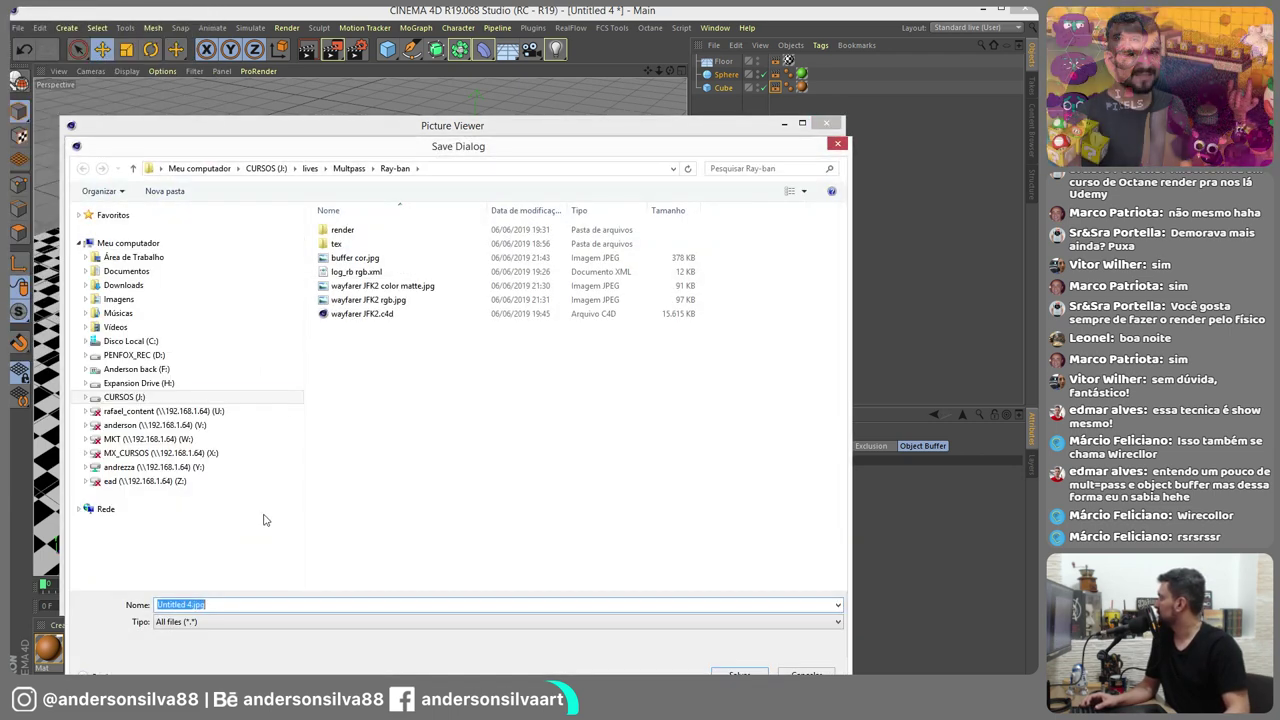
click(802, 189)
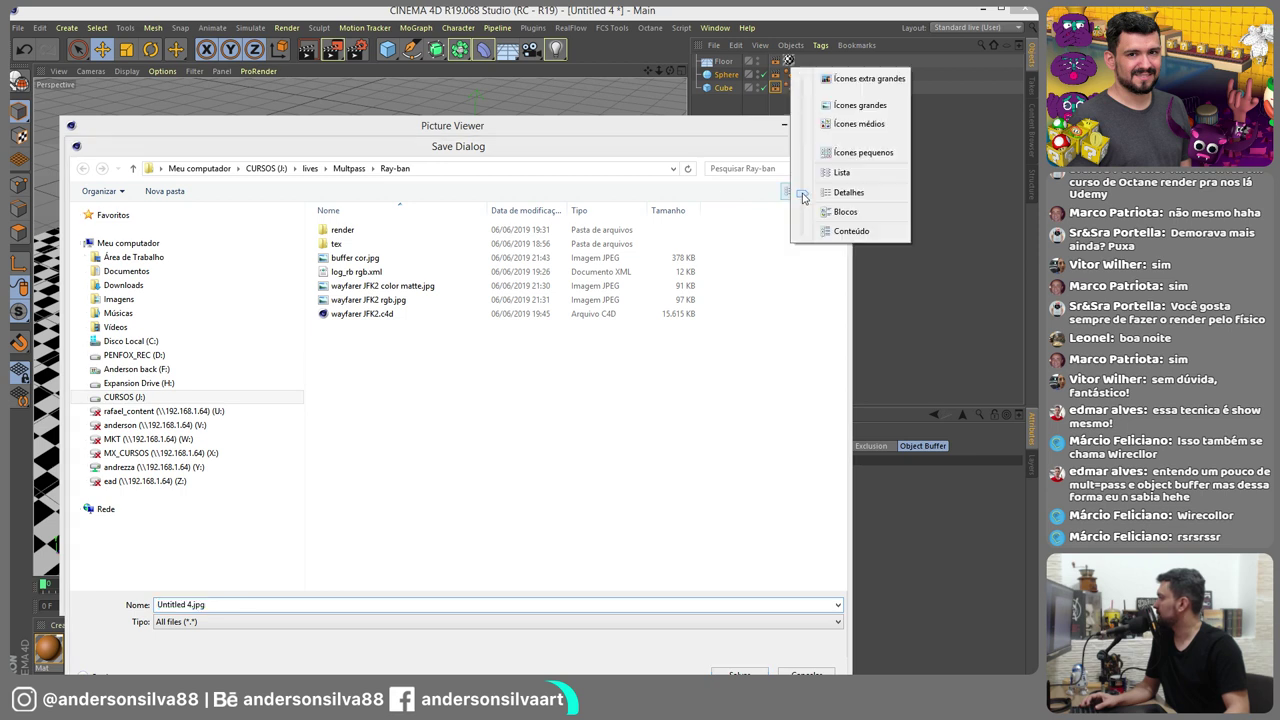
click(866, 120)
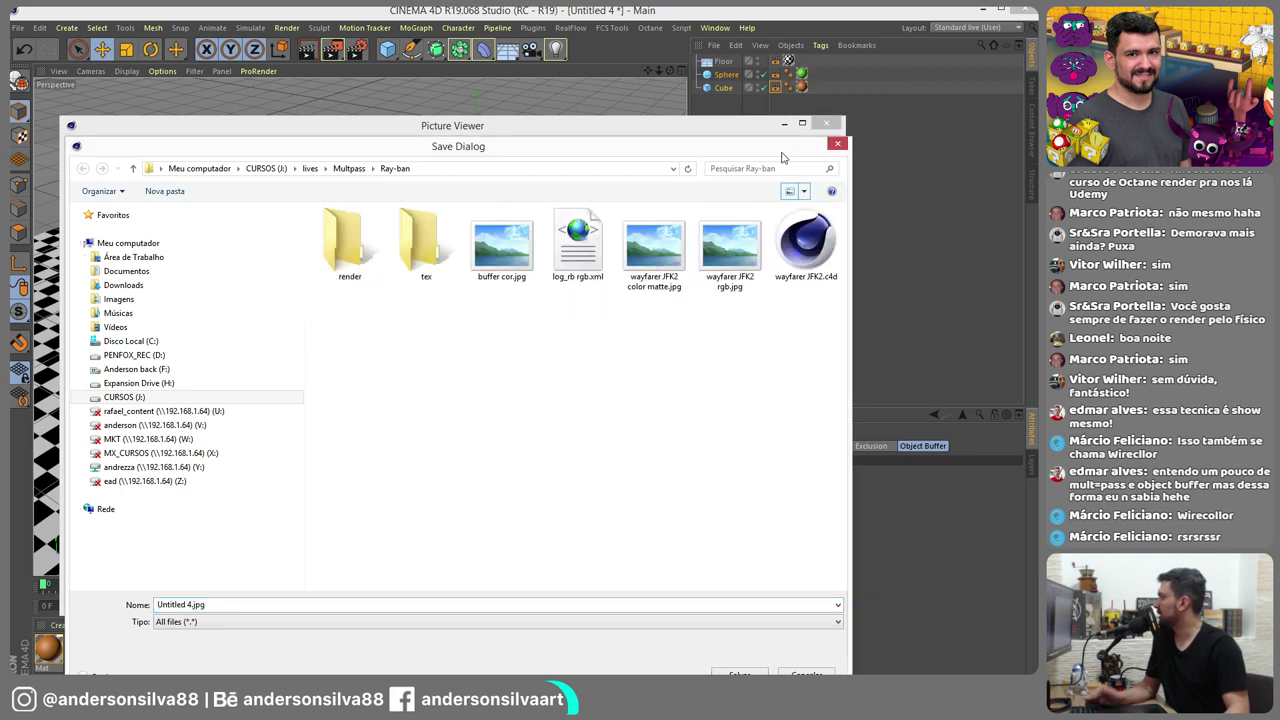
double_click(190, 607)
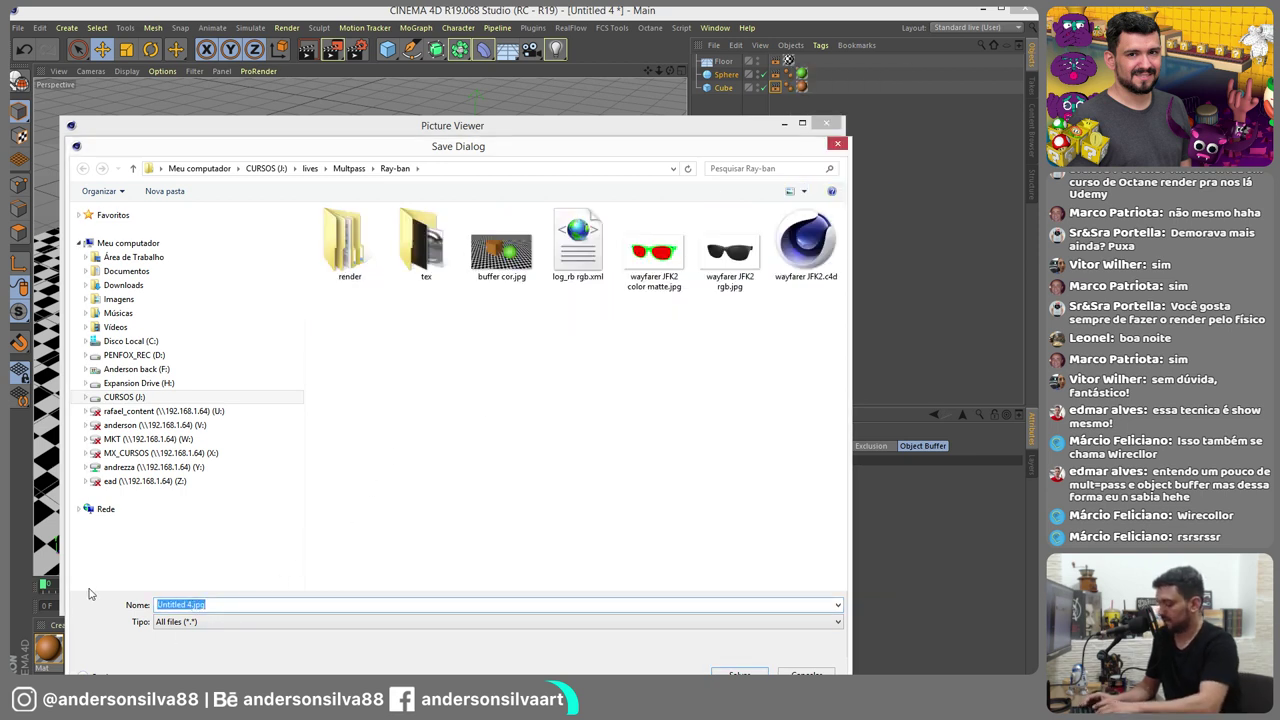
text(buffer )
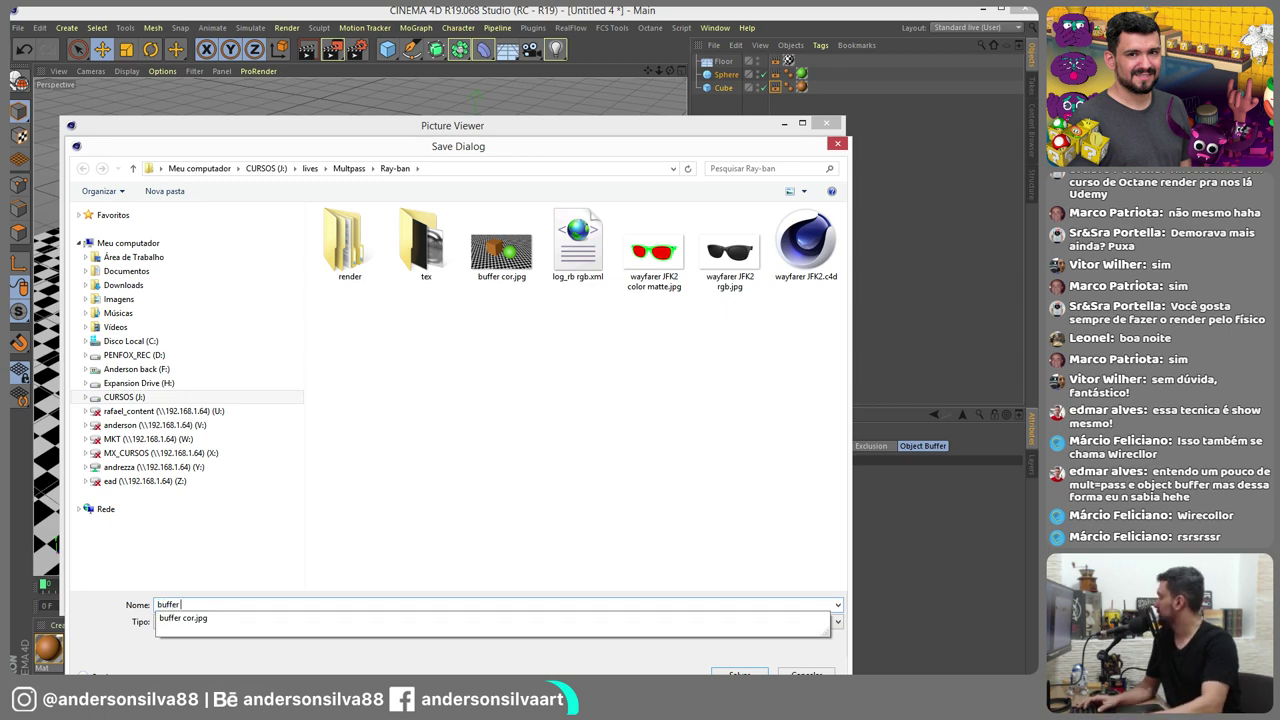
text(01)
key(Return)
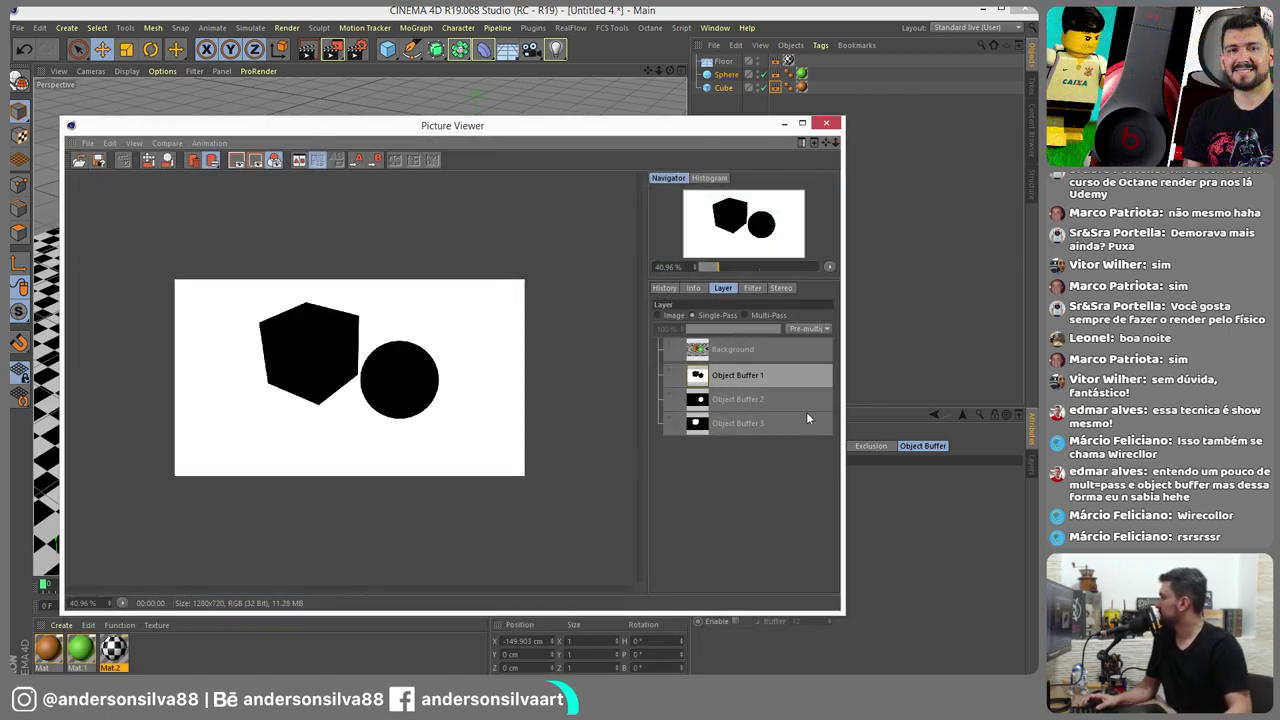
Begin saving the Object Buffer 2 mask as JPG, then dismiss the save window
click(781, 407)
click(88, 143)
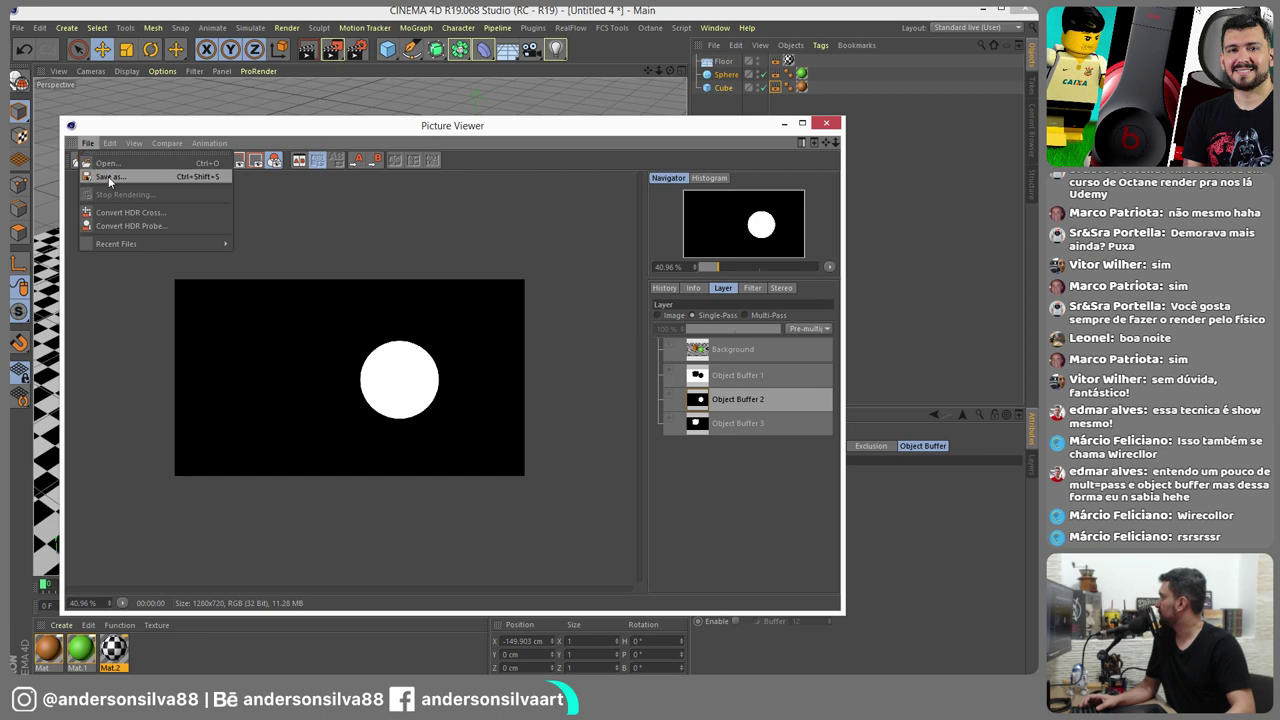
click(115, 172)
click(84, 354)
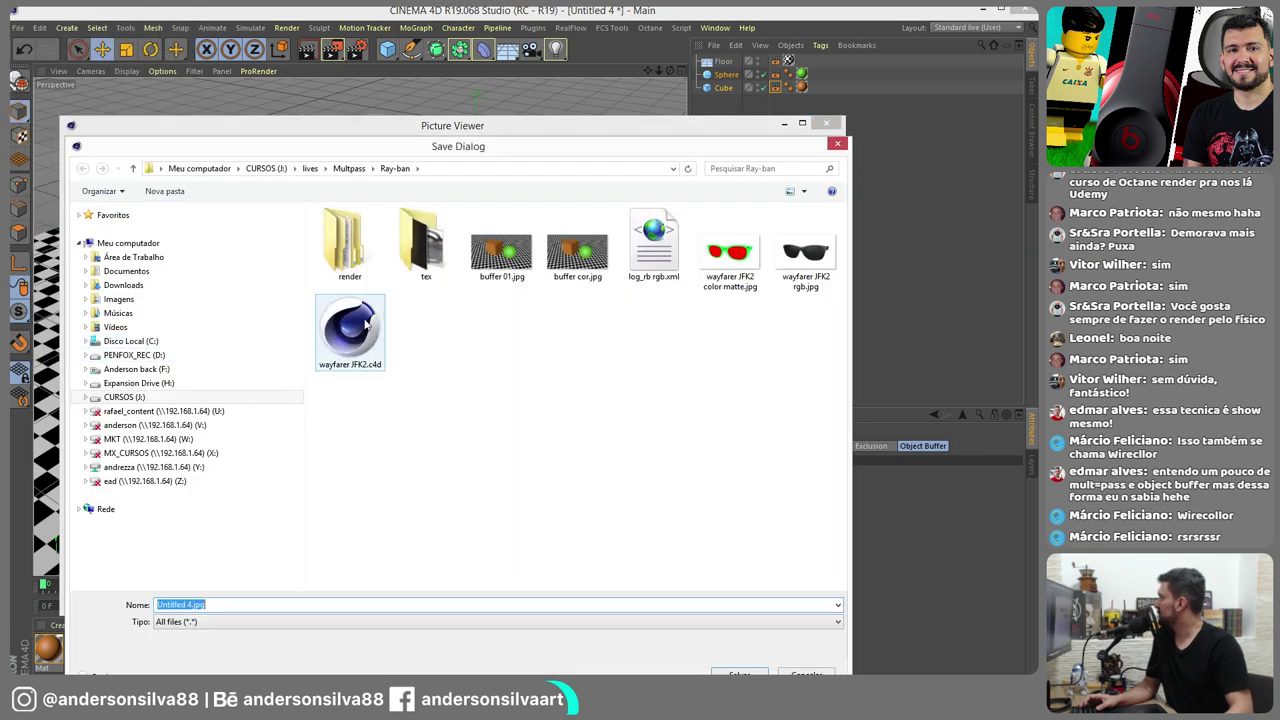
key(Return)
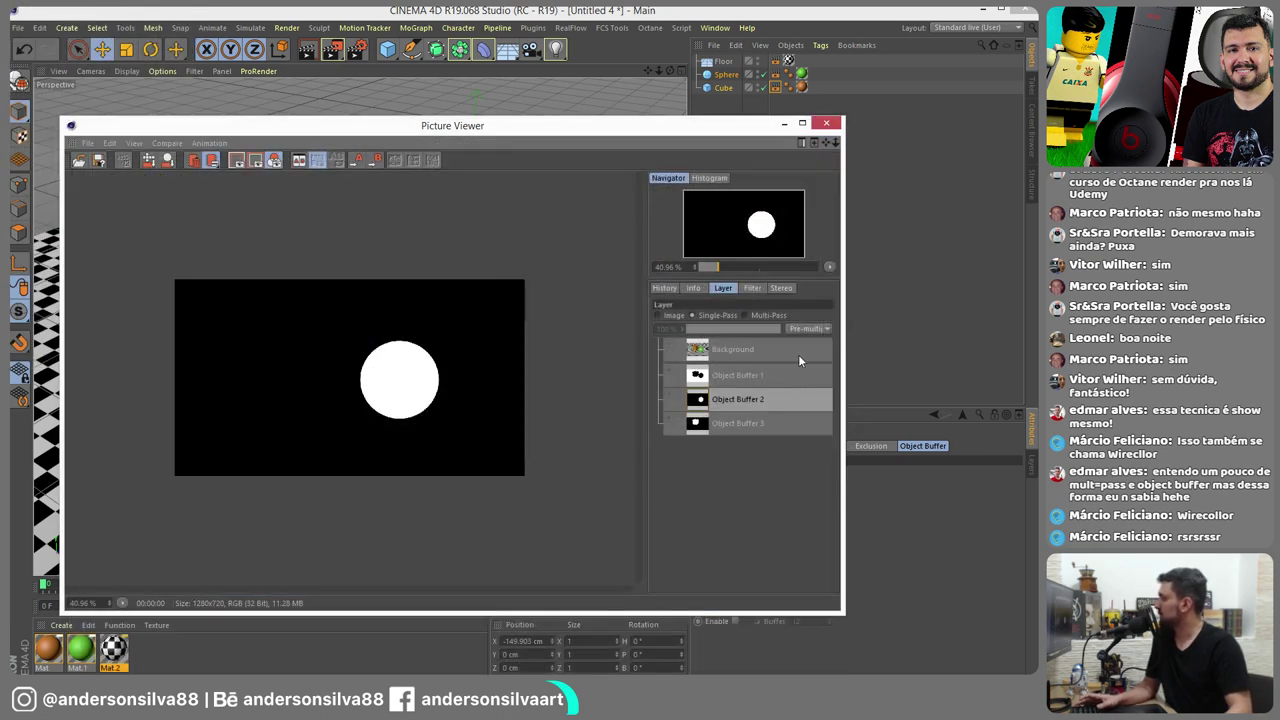
Compare the full multi-pass render with the Background and Object Buffer 1 layers
click(770, 314)
click(735, 376)
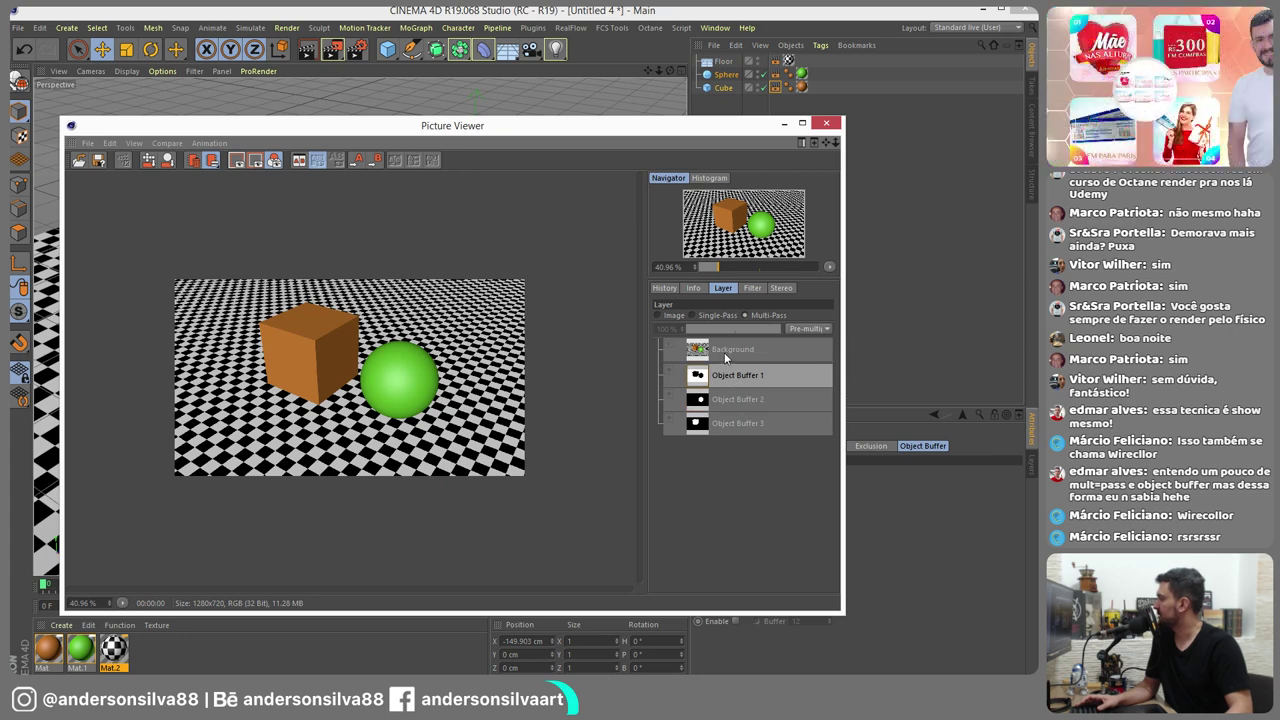
click(728, 352)
click(726, 376)
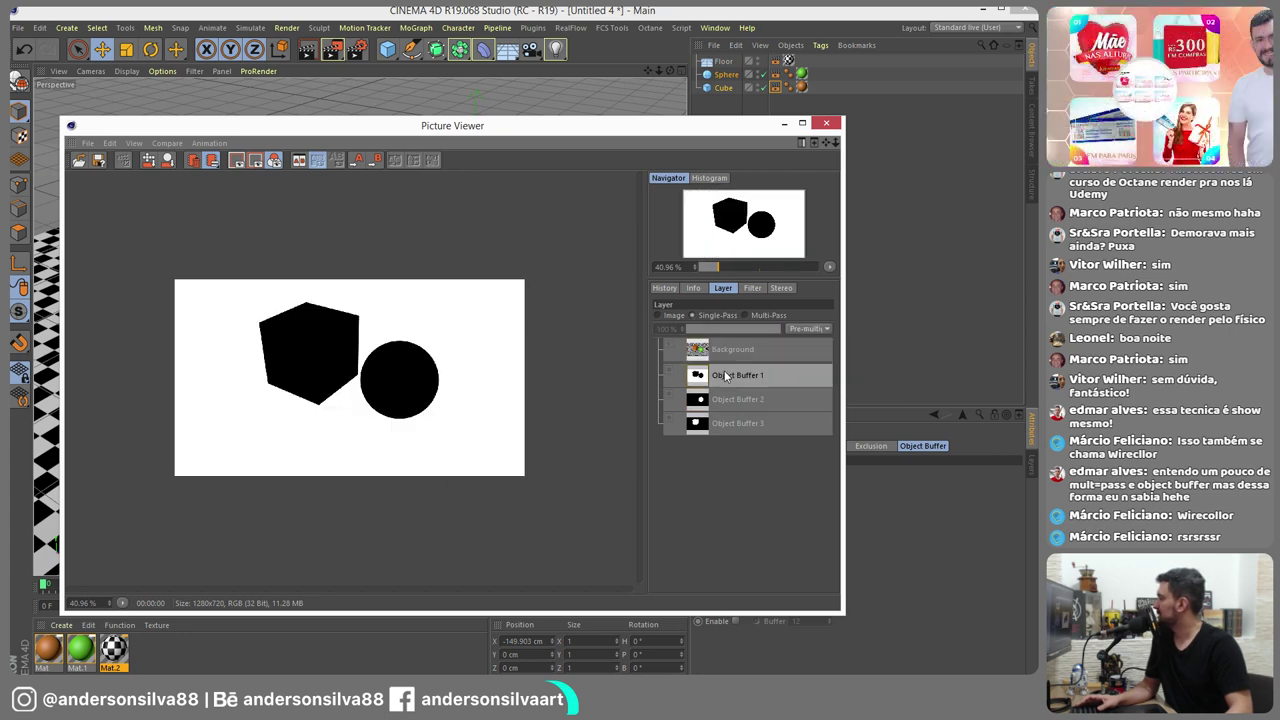
click(758, 327)
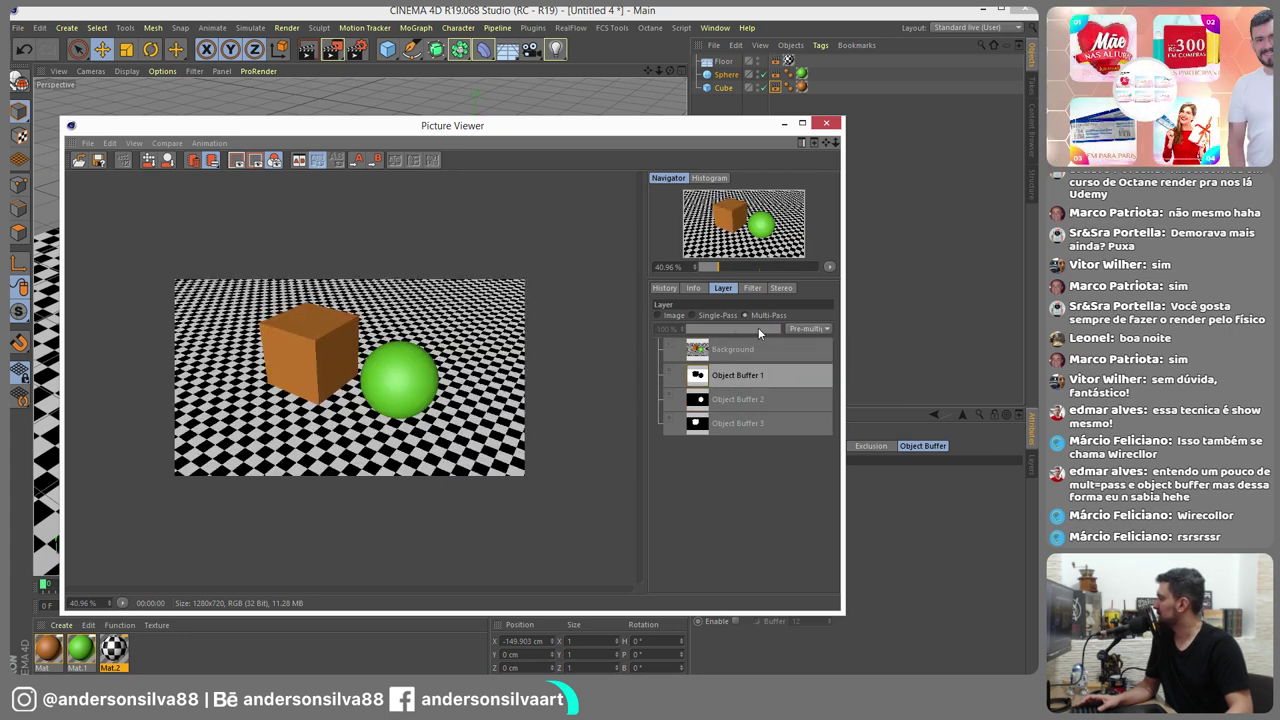
click(725, 378)
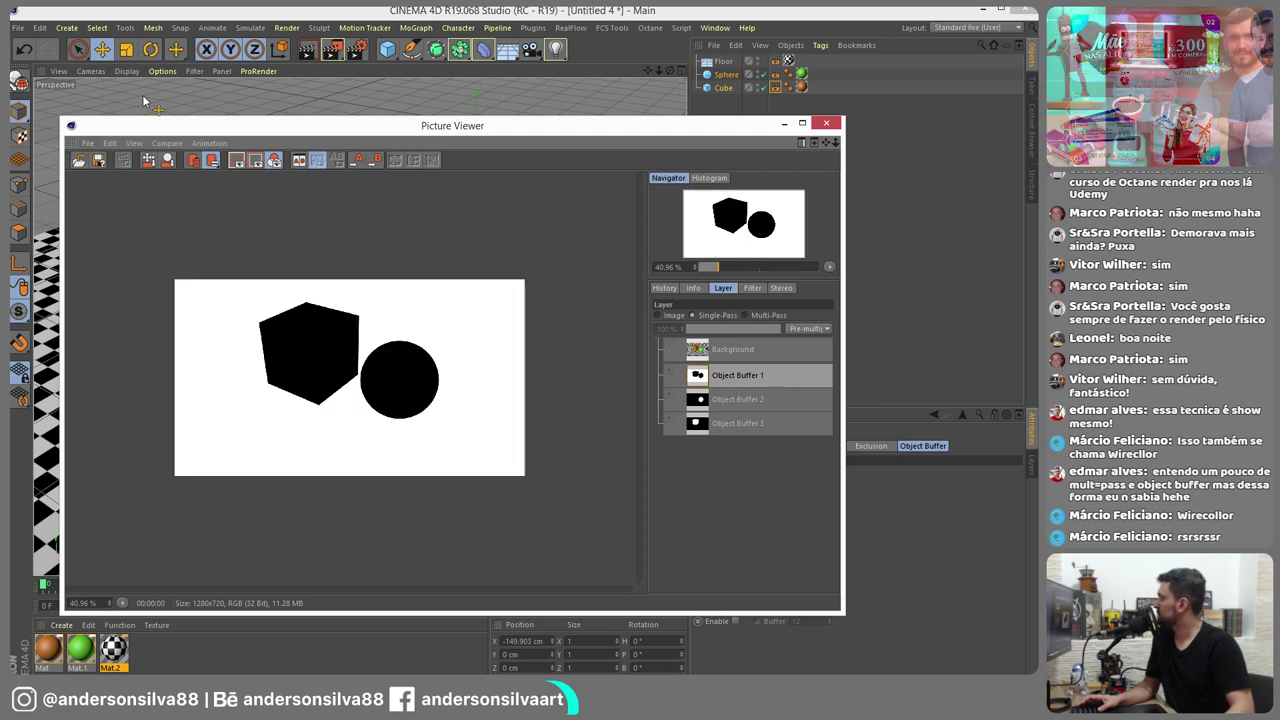
click(88, 145)
click(397, 247)
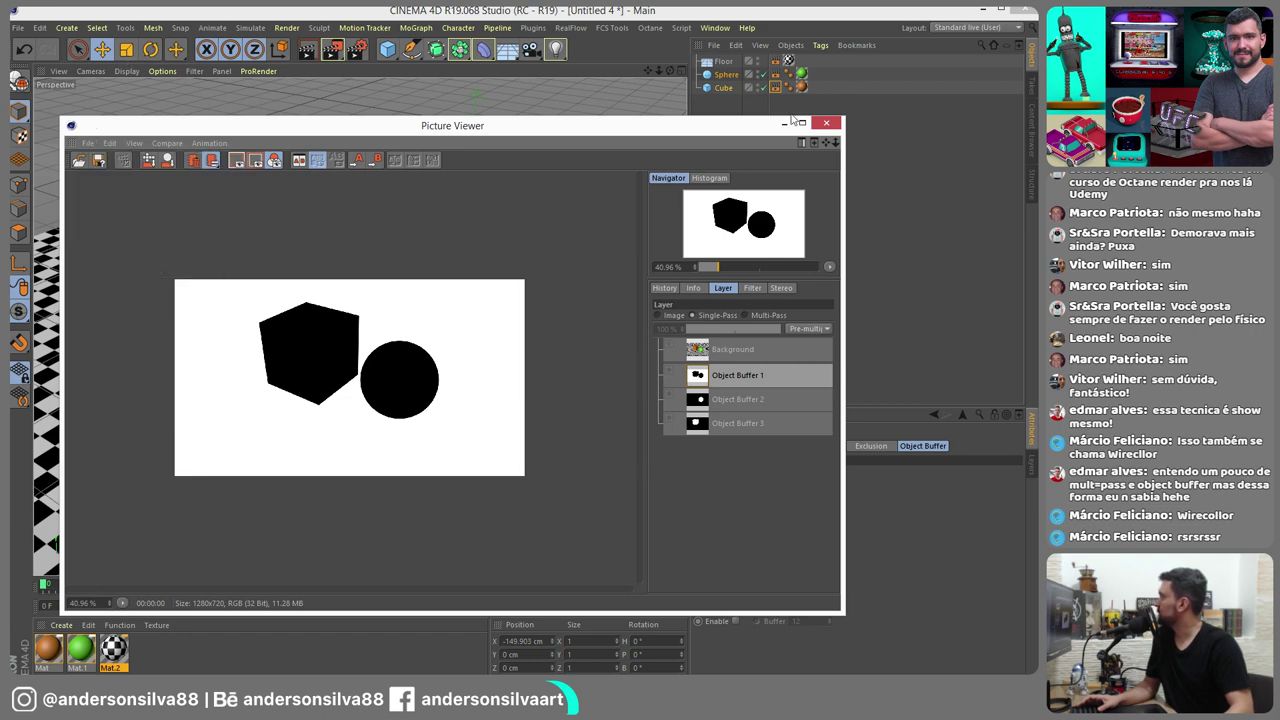
Save the Object Buffer 1 mask over buffer 01.jpg, confirming the replacement
click(100, 160)
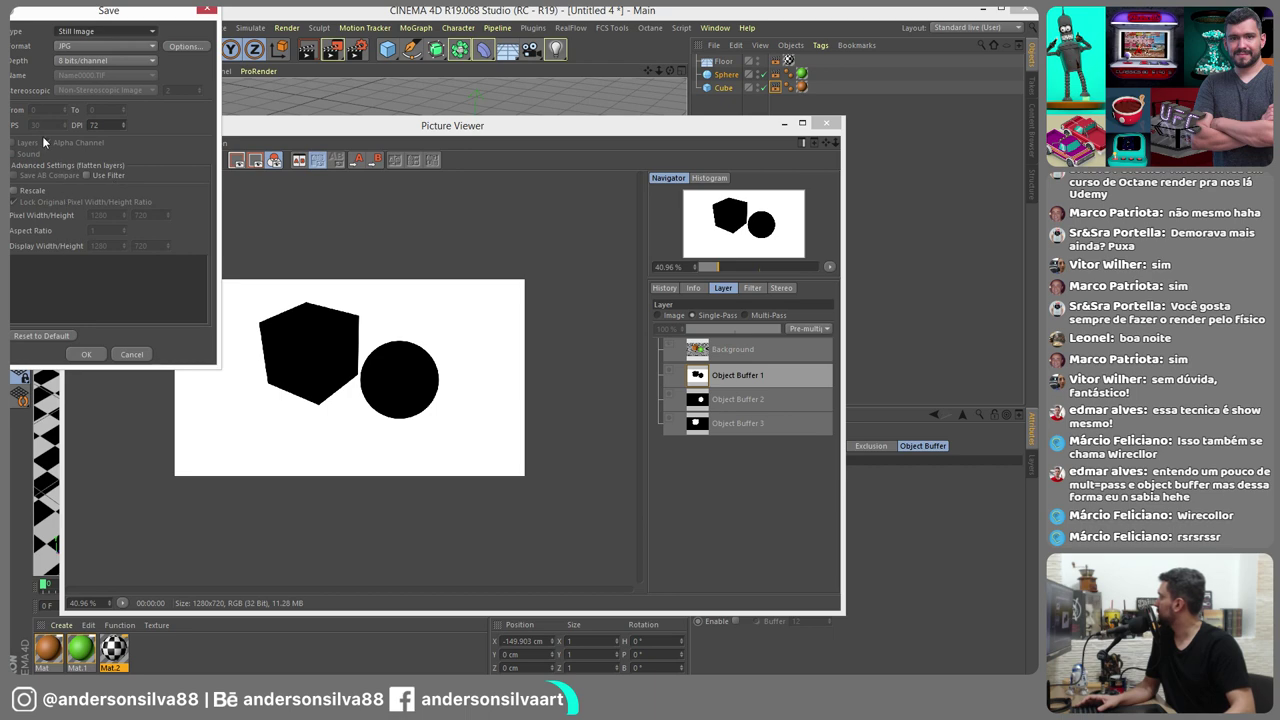
click(86, 354)
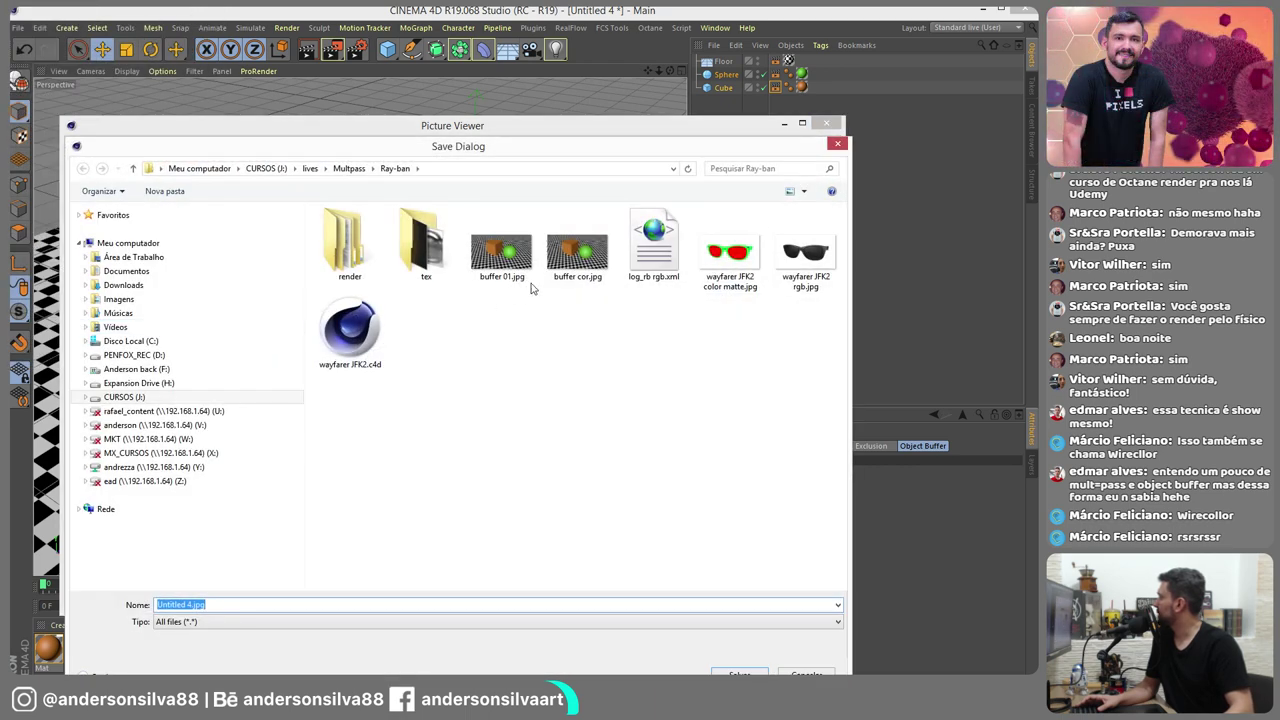
click(500, 268)
click(730, 663)
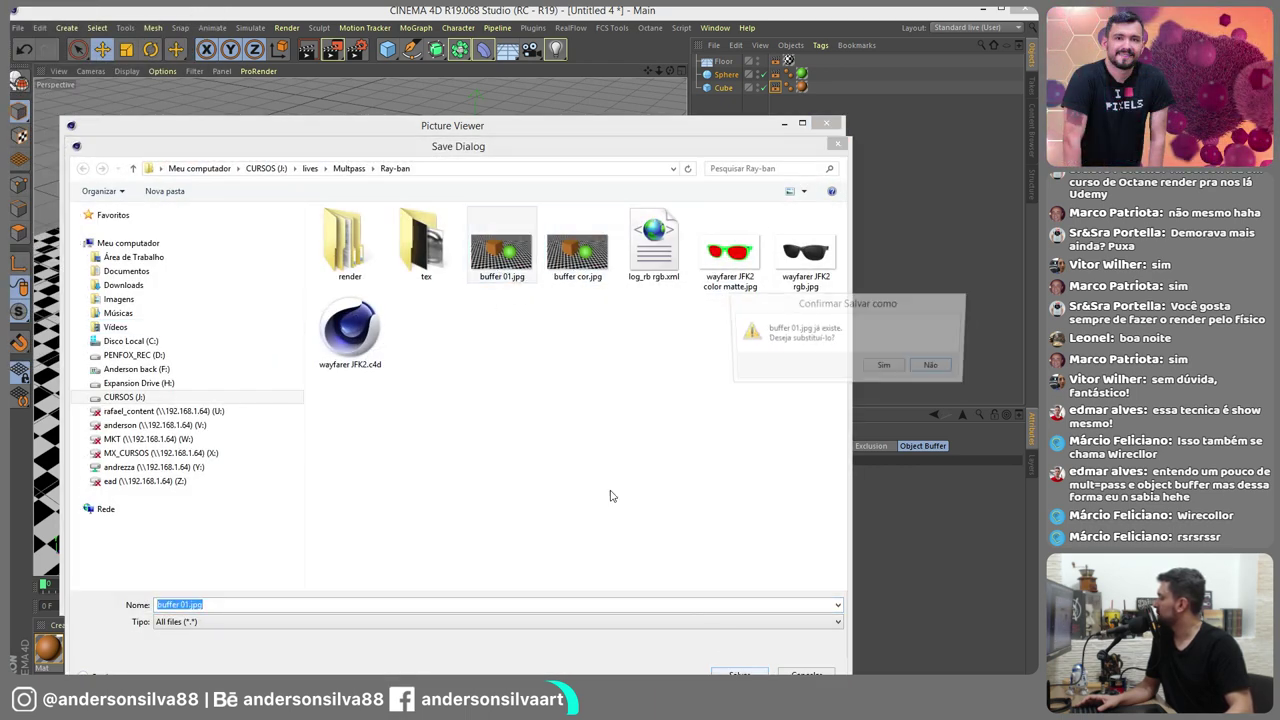
click(900, 375)
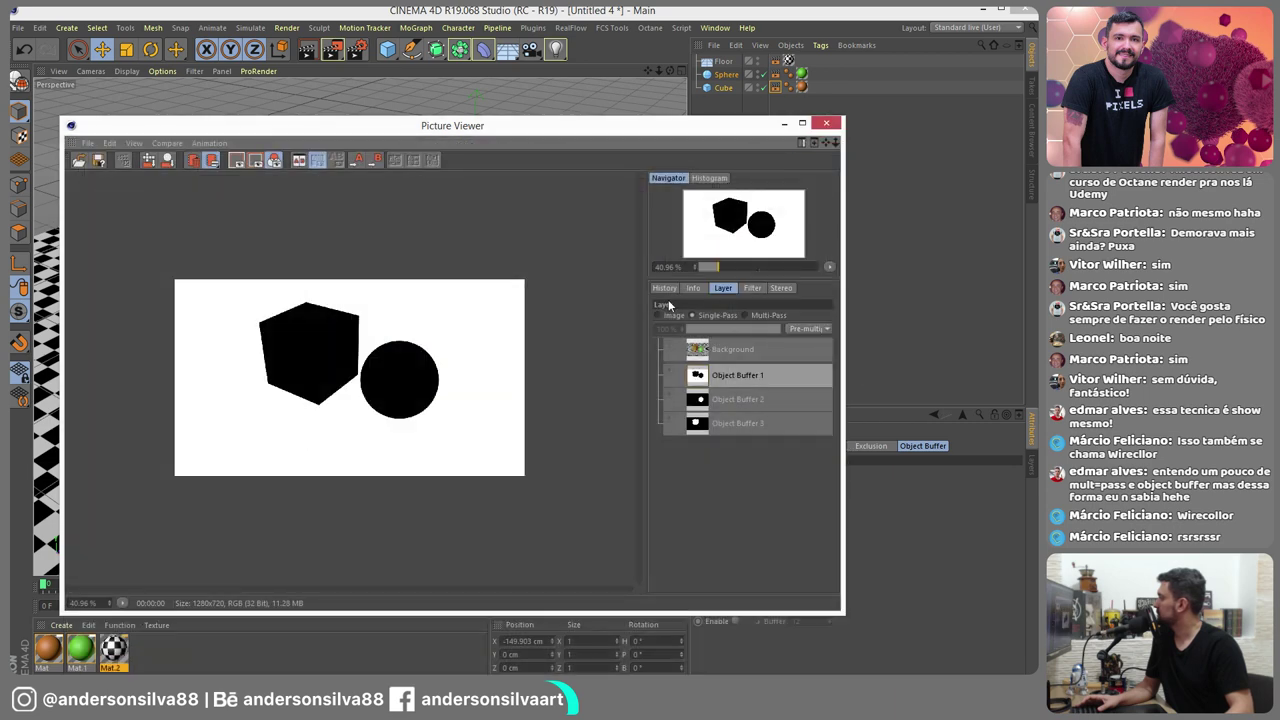
Save the Object Buffer 2 sphere mask as the JPG 'buffer2'
click(736, 399)
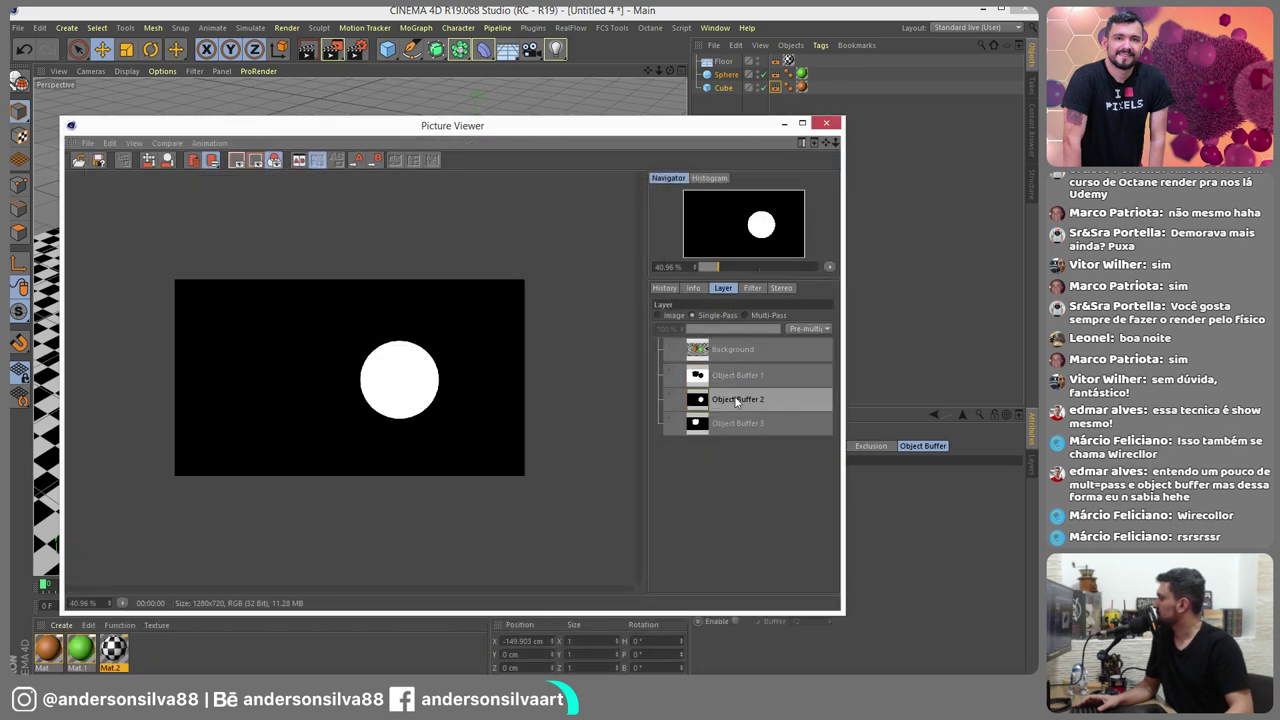
click(87, 143)
click(108, 178)
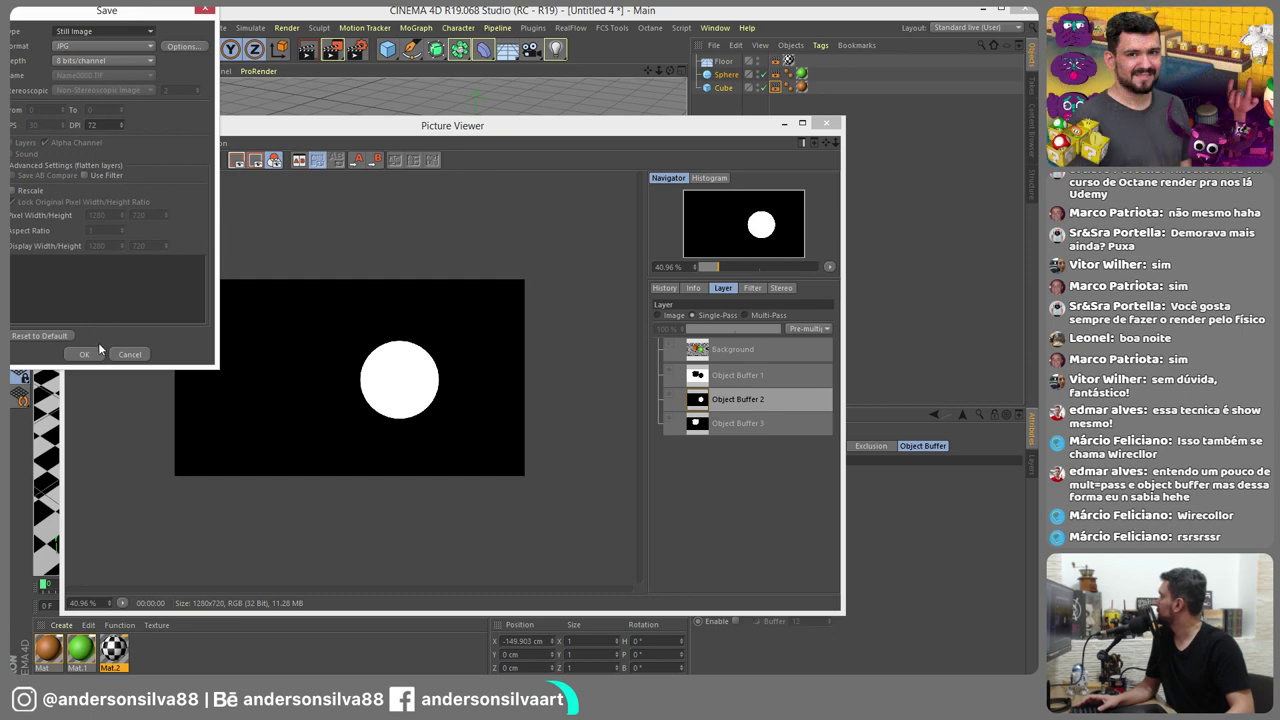
click(100, 355)
text(buffer2)
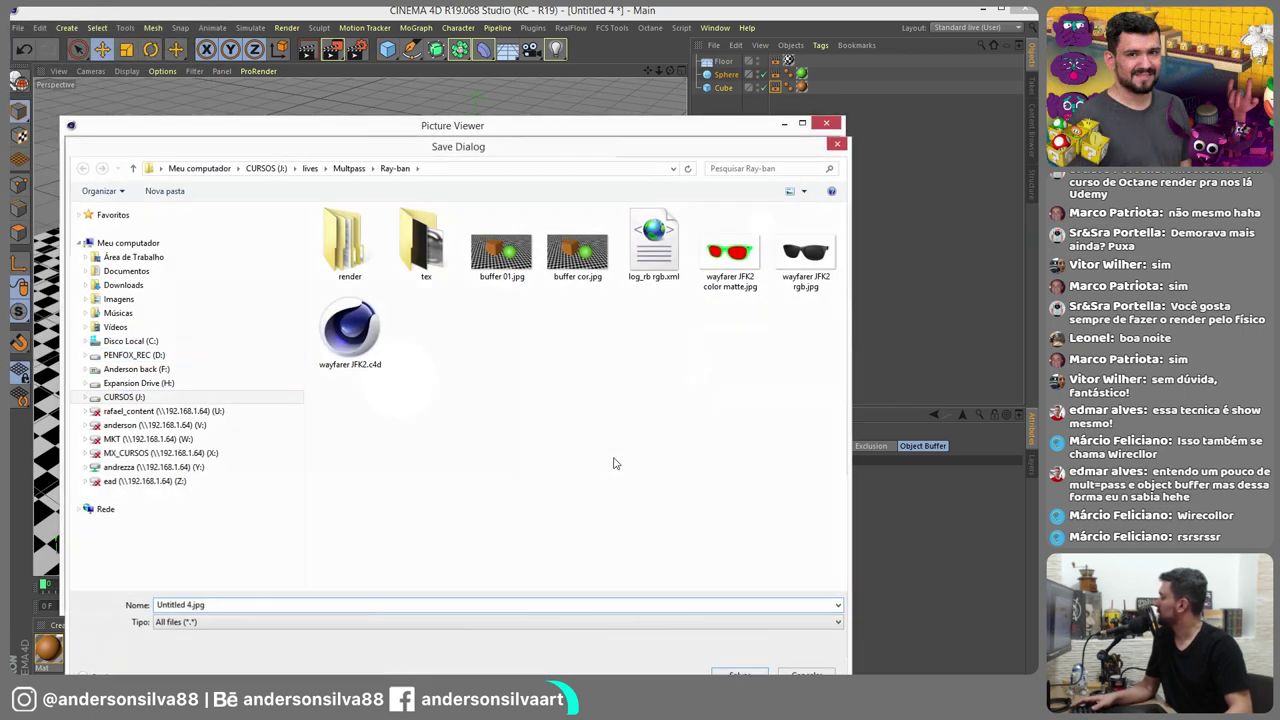
key(Return)
Preview the Background and Object Buffer 1 layers, then the full multi-pass colour render
click(723, 352)
click(718, 380)
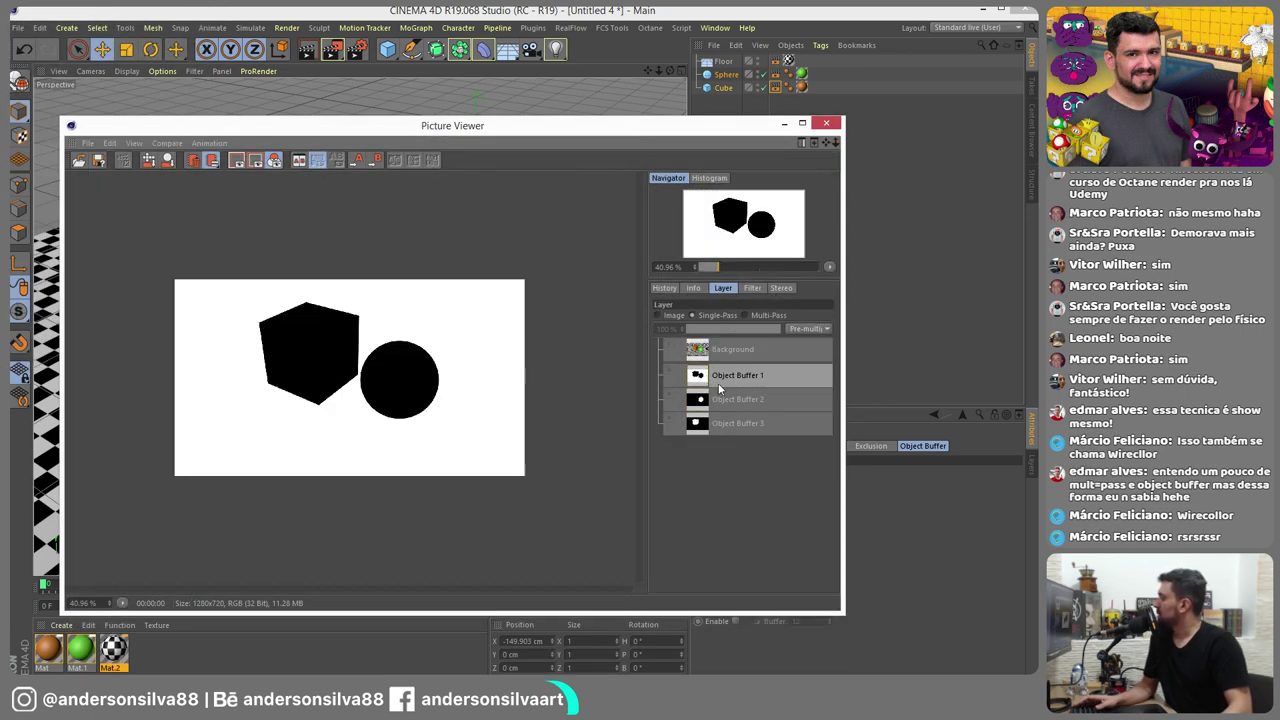
click(757, 315)
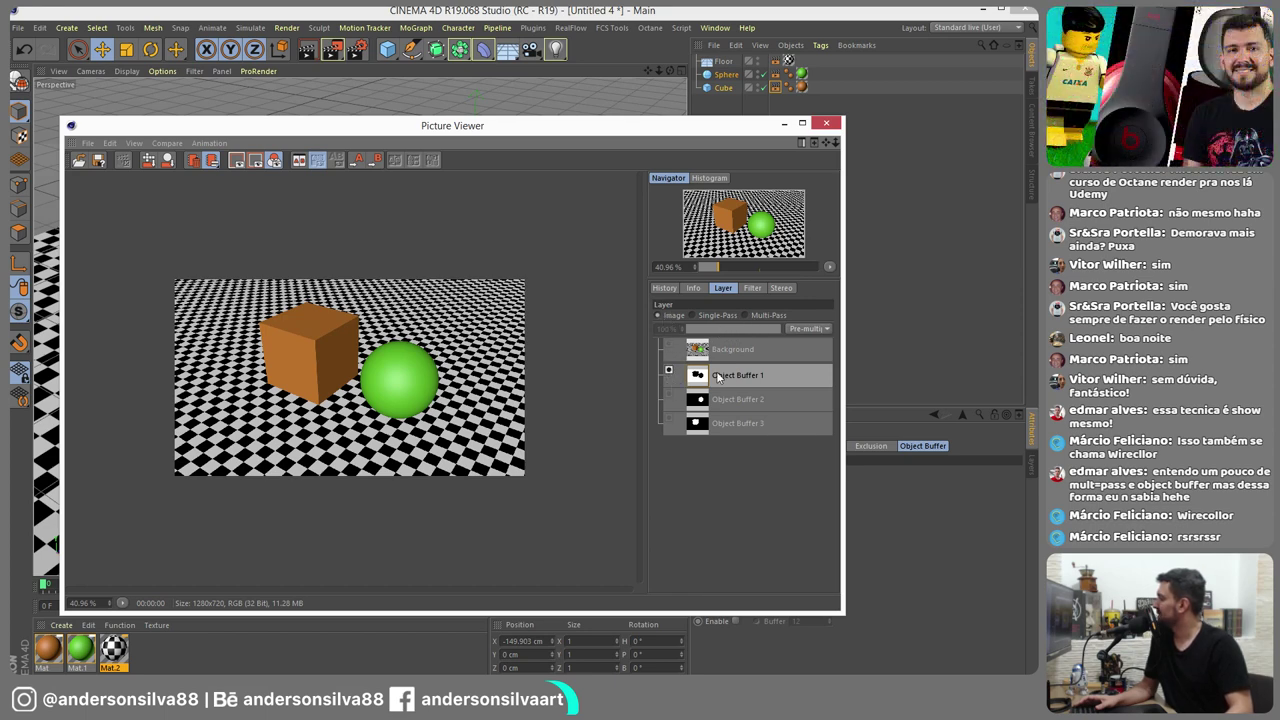
Switch to Single-Pass and save the Object Buffer 1 mask over buffer 01.jpg
click(712, 319)
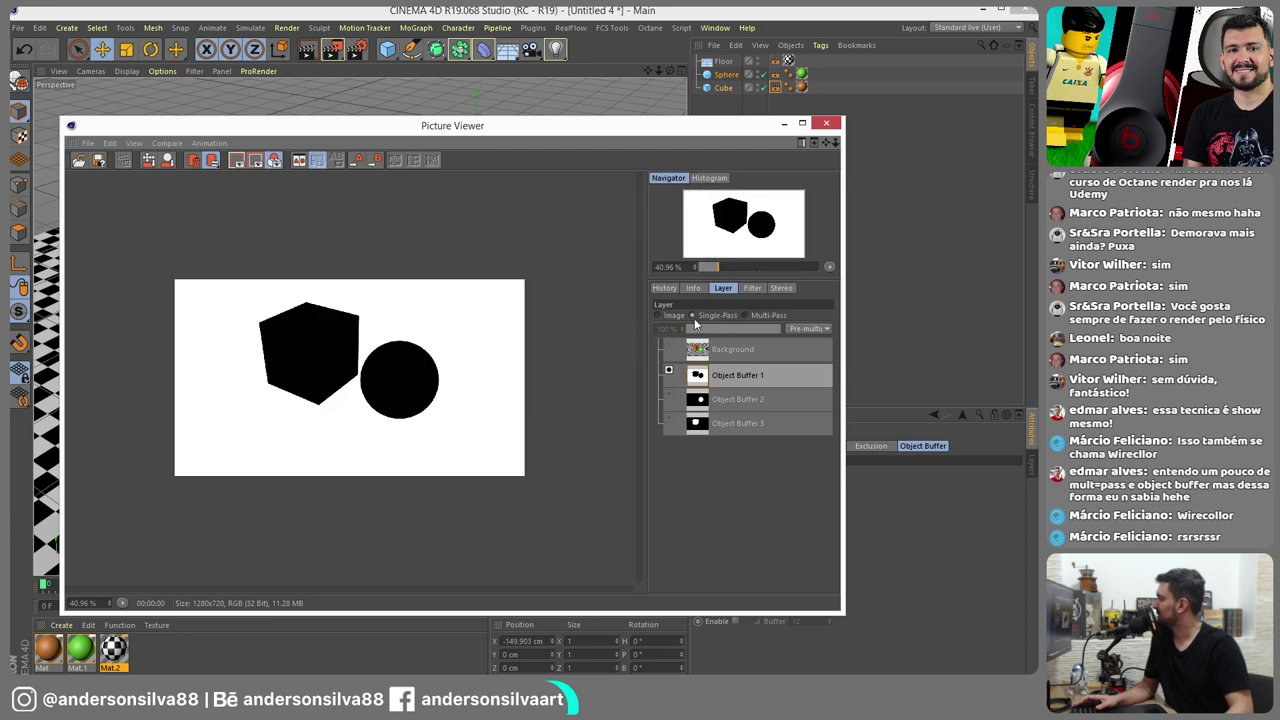
click(87, 144)
click(106, 176)
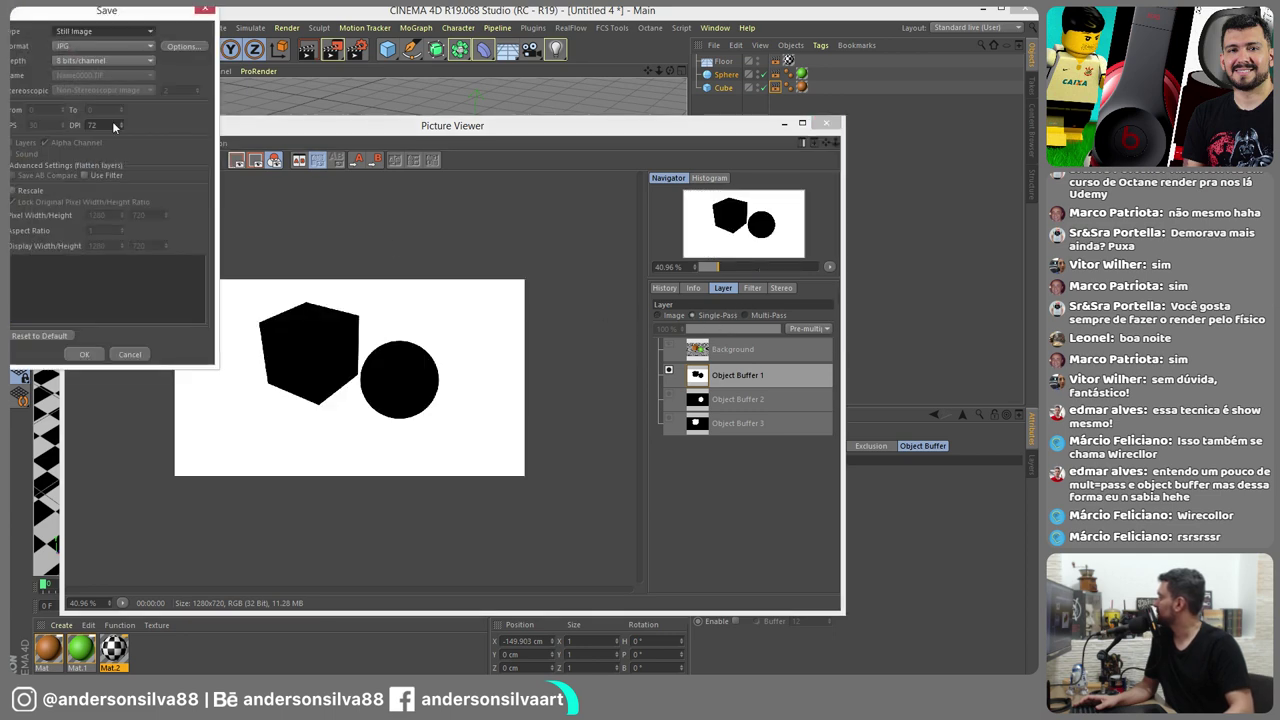
click(83, 354)
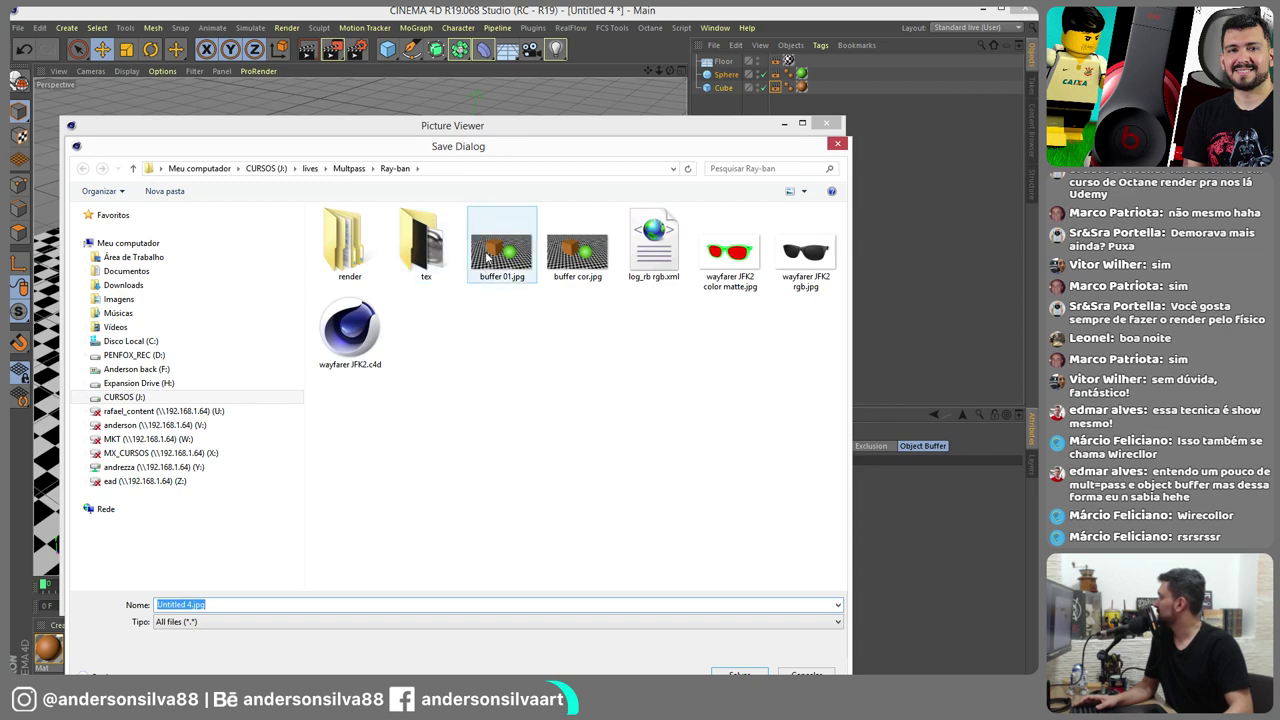
double_click(487, 256)
click(886, 366)
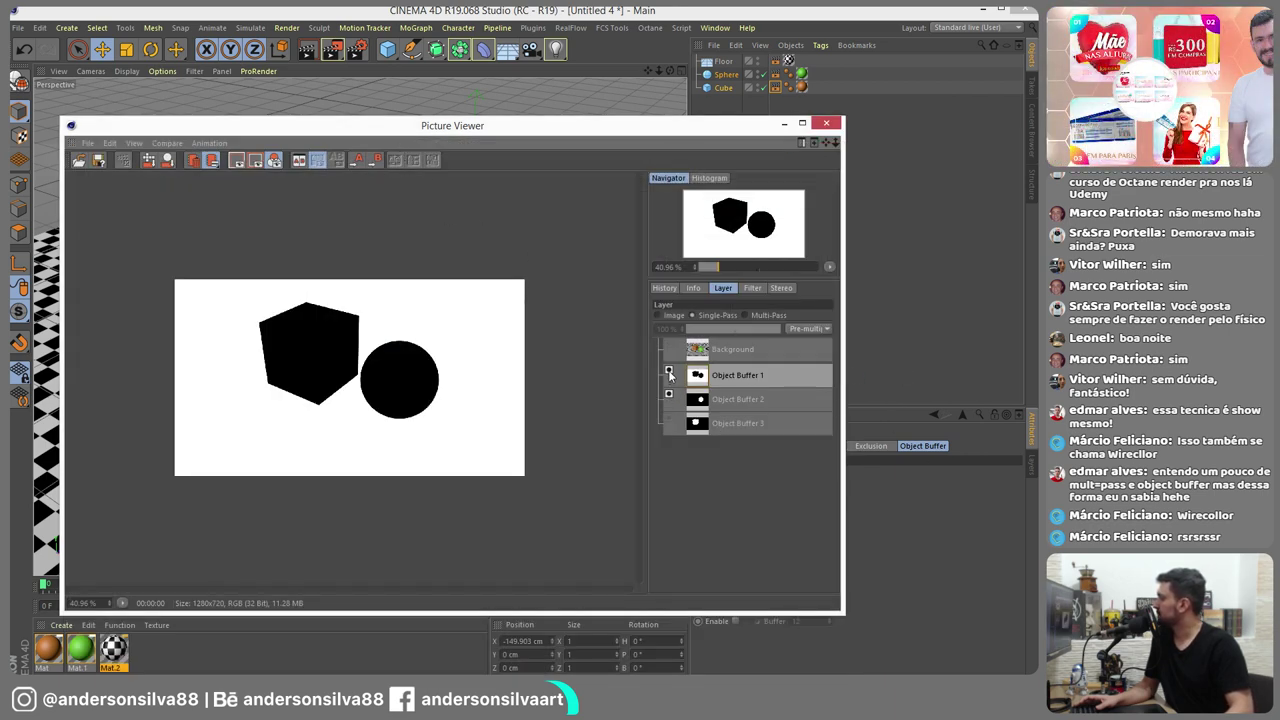
Save the Object Buffer 2 sphere mask as a JPG
click(719, 398)
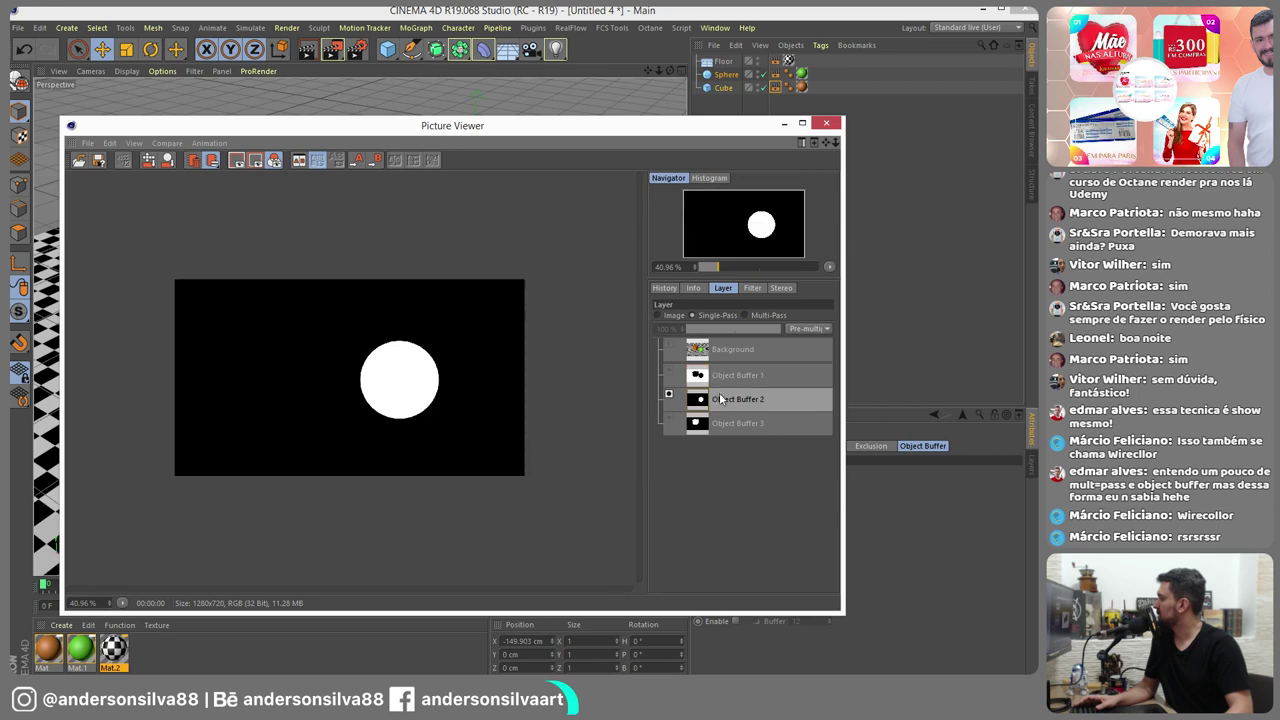
click(86, 143)
click(114, 175)
click(90, 354)
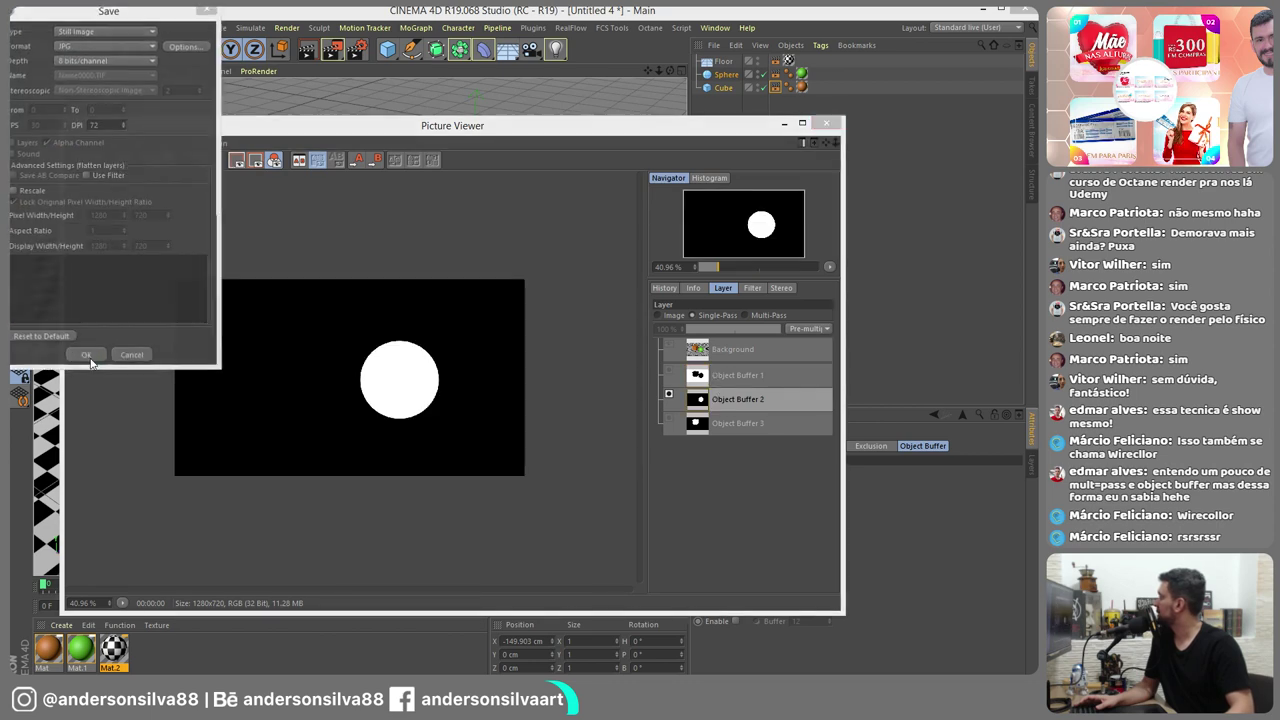
key(Return)
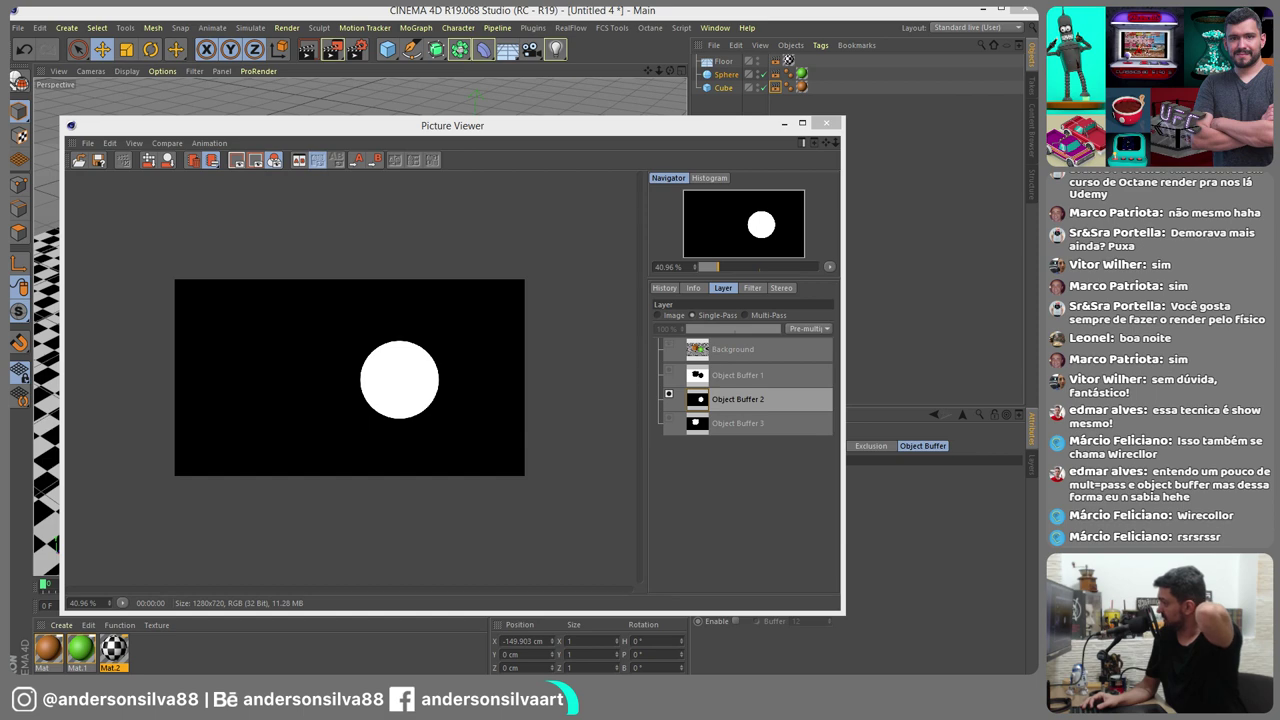
Switch the Picture Viewer to the full multi-pass render and begin saving it as an image
click(748, 316)
click(722, 352)
click(736, 378)
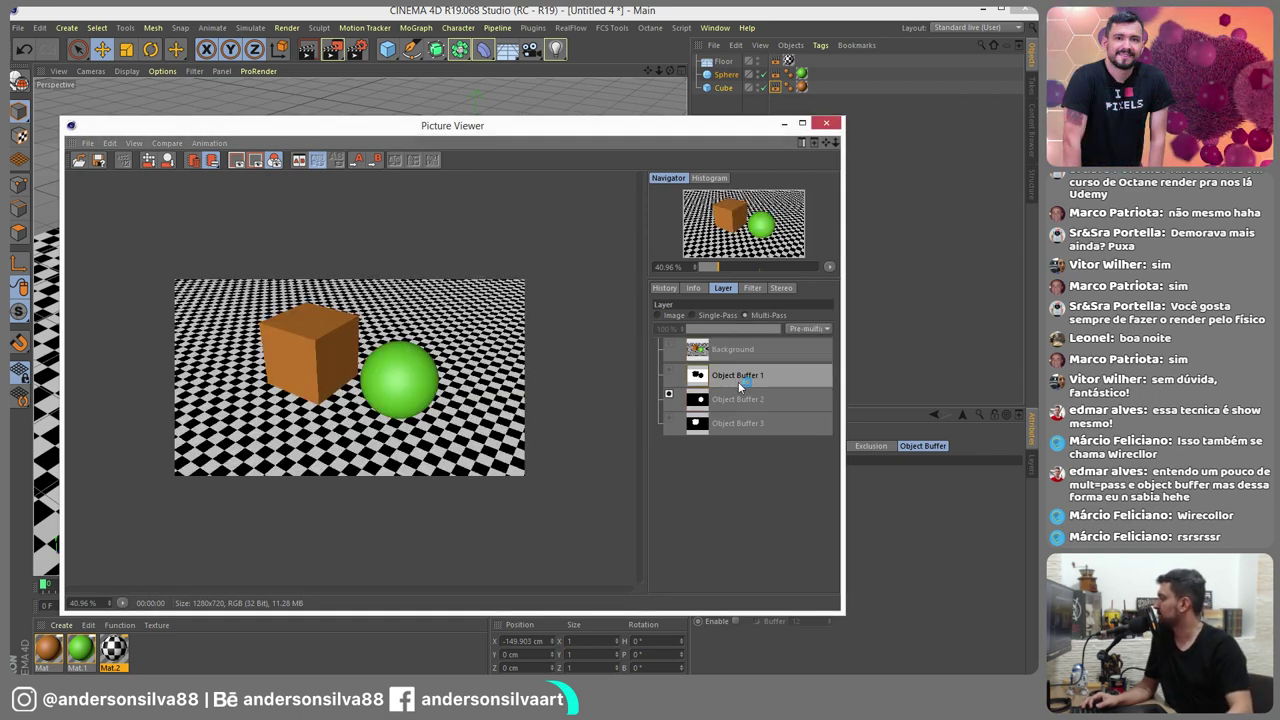
click(88, 143)
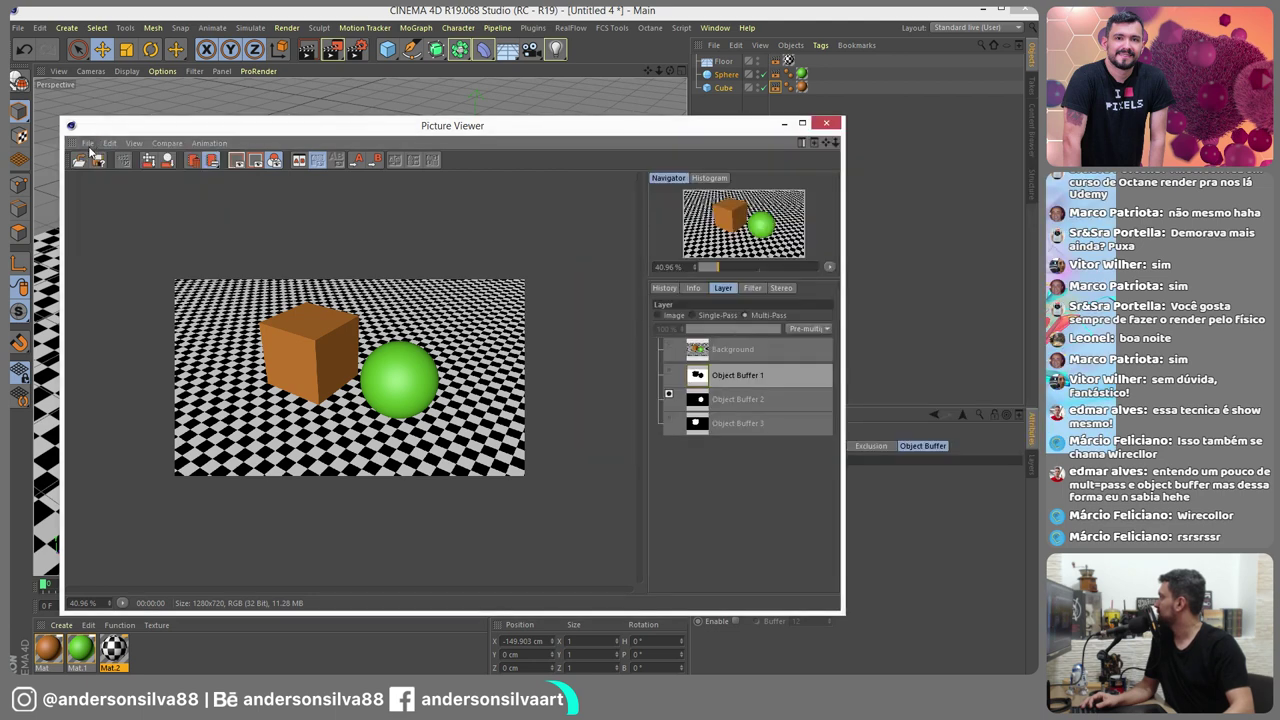
click(88, 146)
click(110, 176)
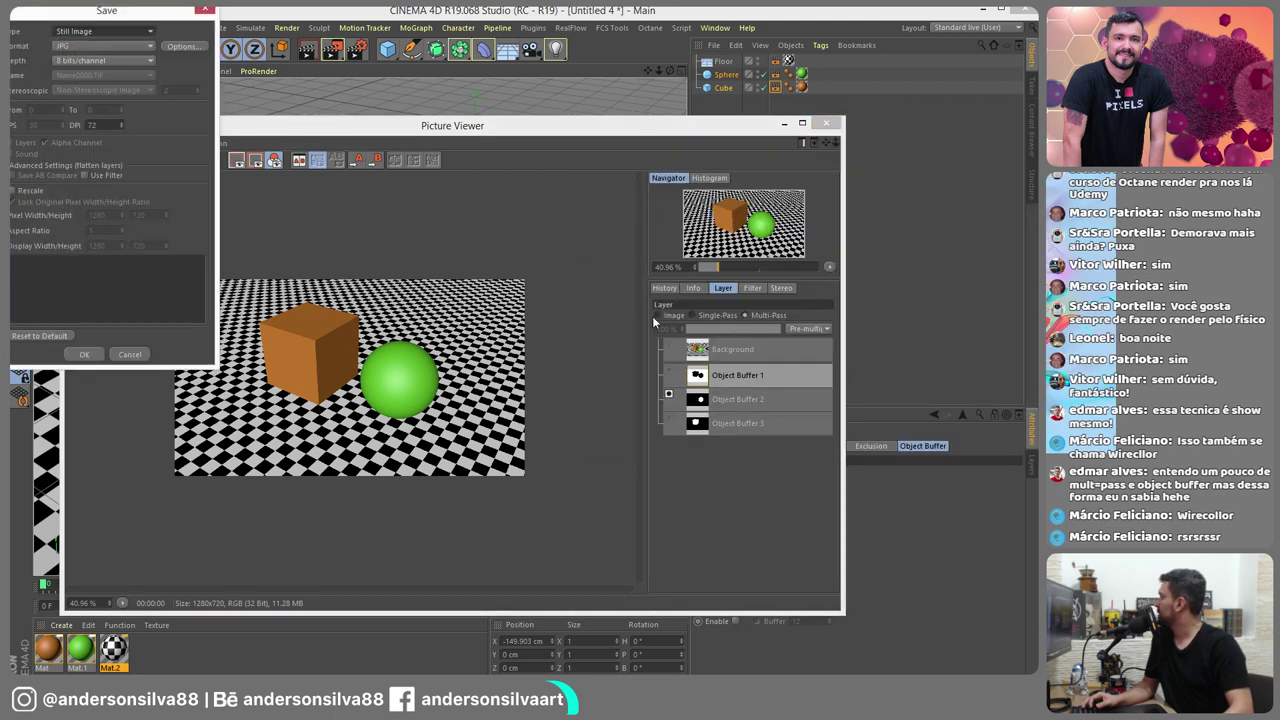
click(676, 375)
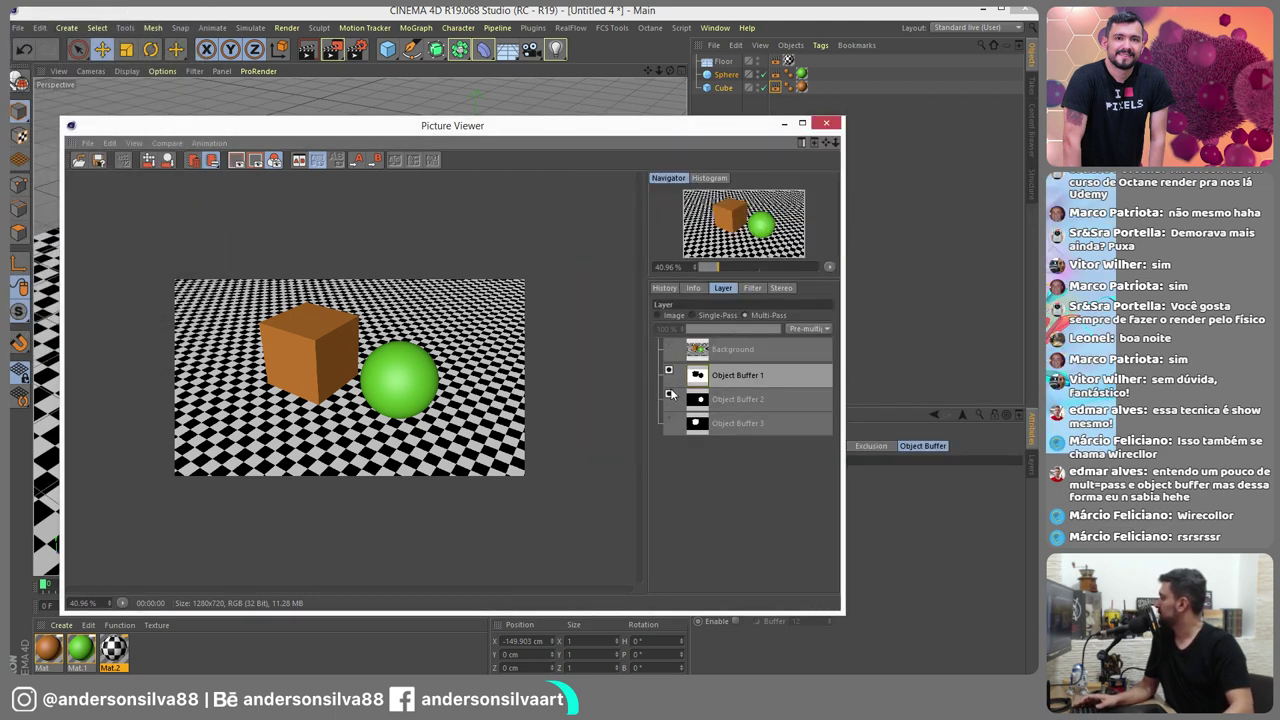
Save the render as JPG over buffer 01.jpg, confirming the replacement
click(88, 143)
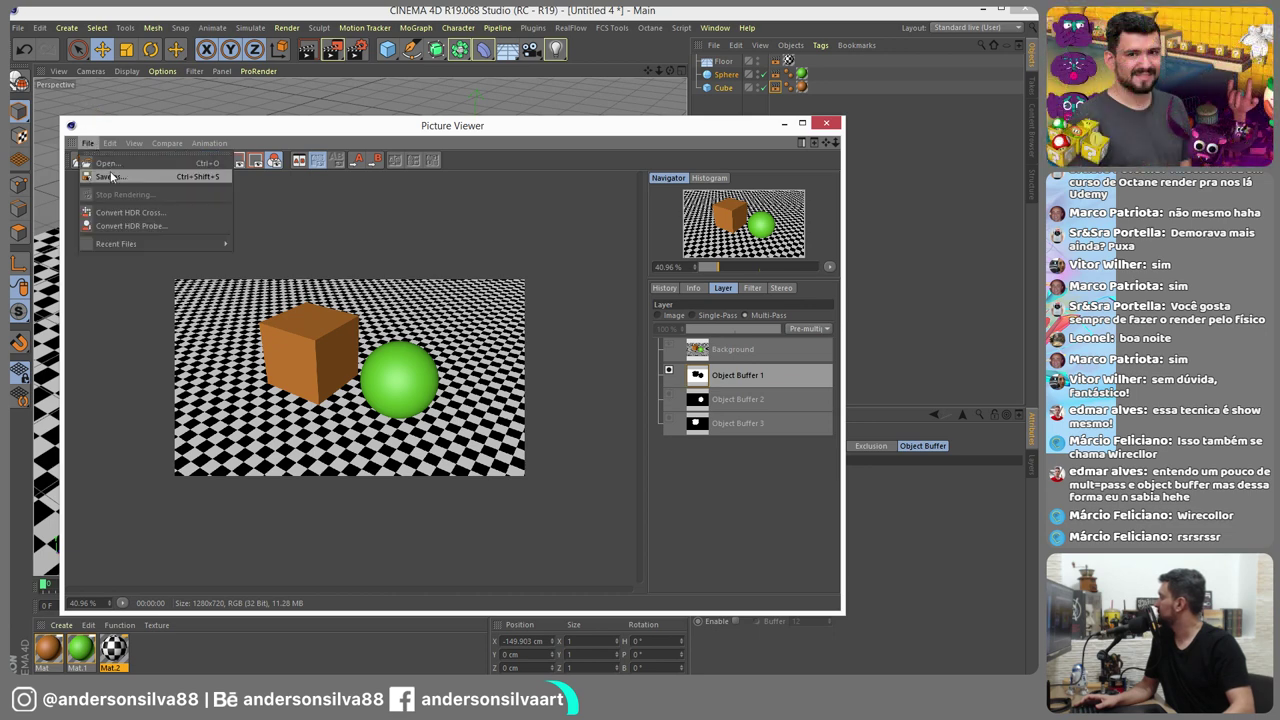
click(110, 176)
click(87, 353)
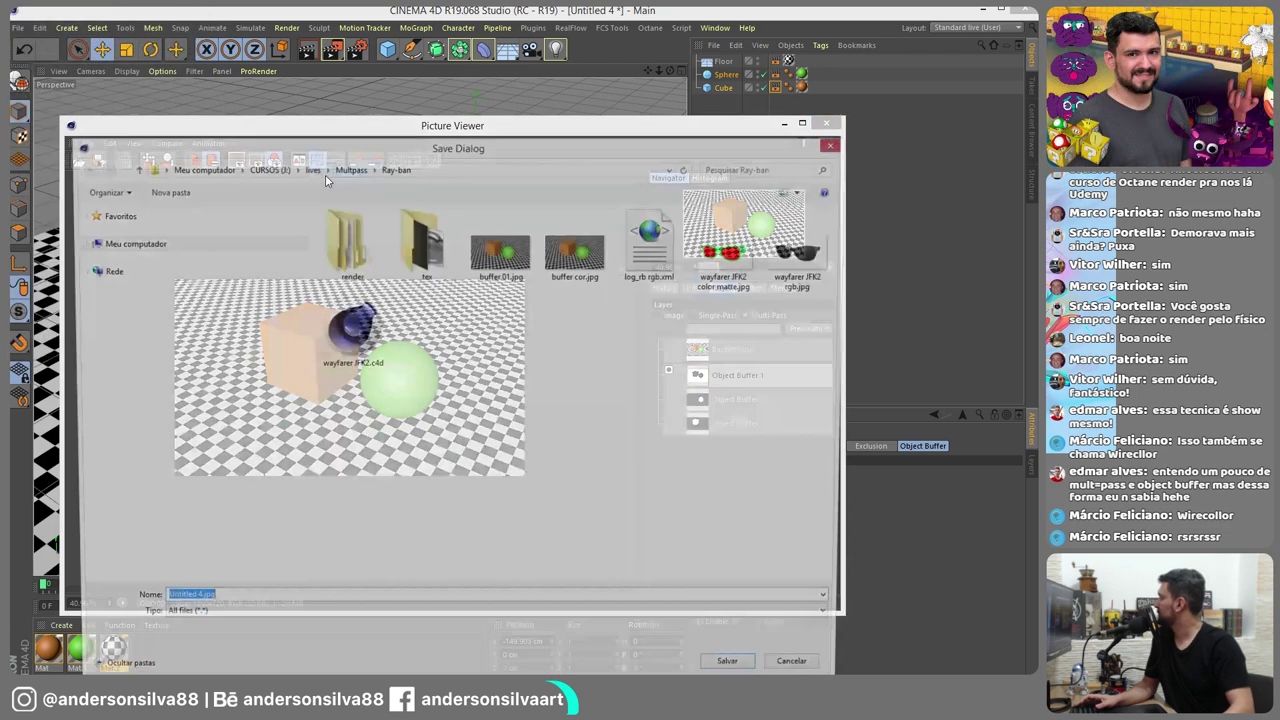
double_click(515, 251)
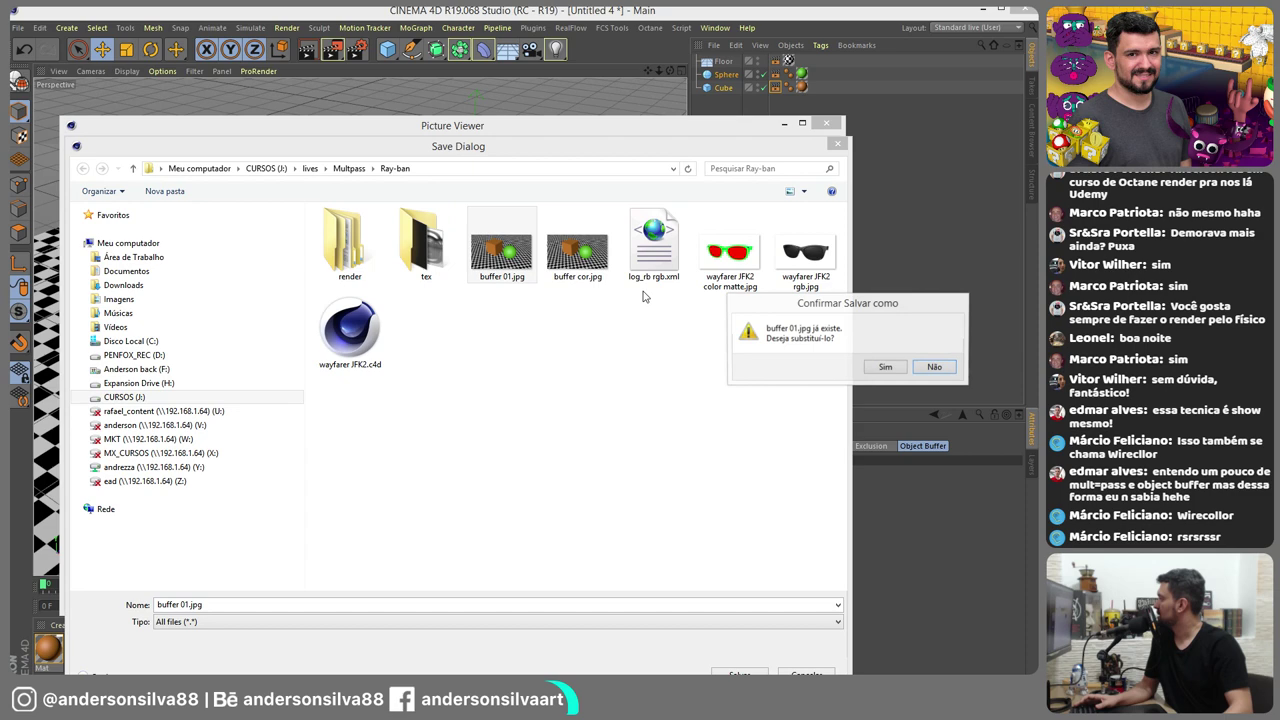
click(885, 369)
Select the Object Buffer 2 layer and accept the JPG save settings again
click(686, 400)
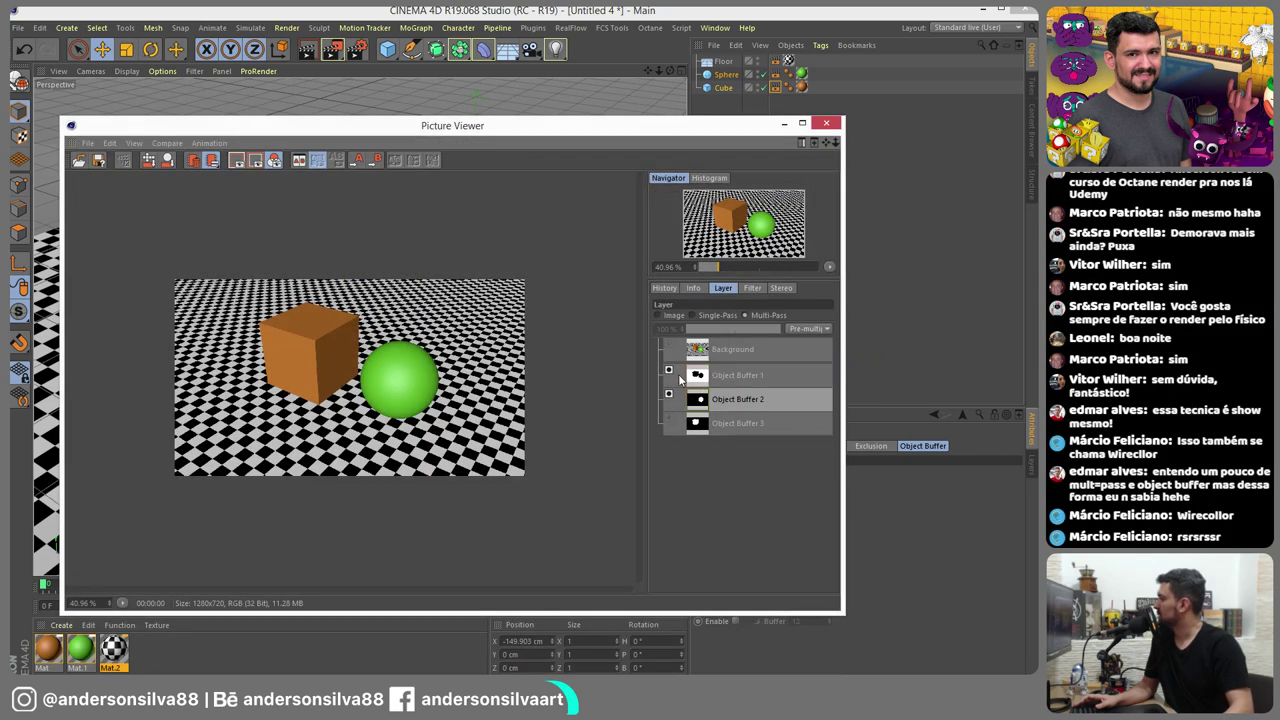
click(88, 143)
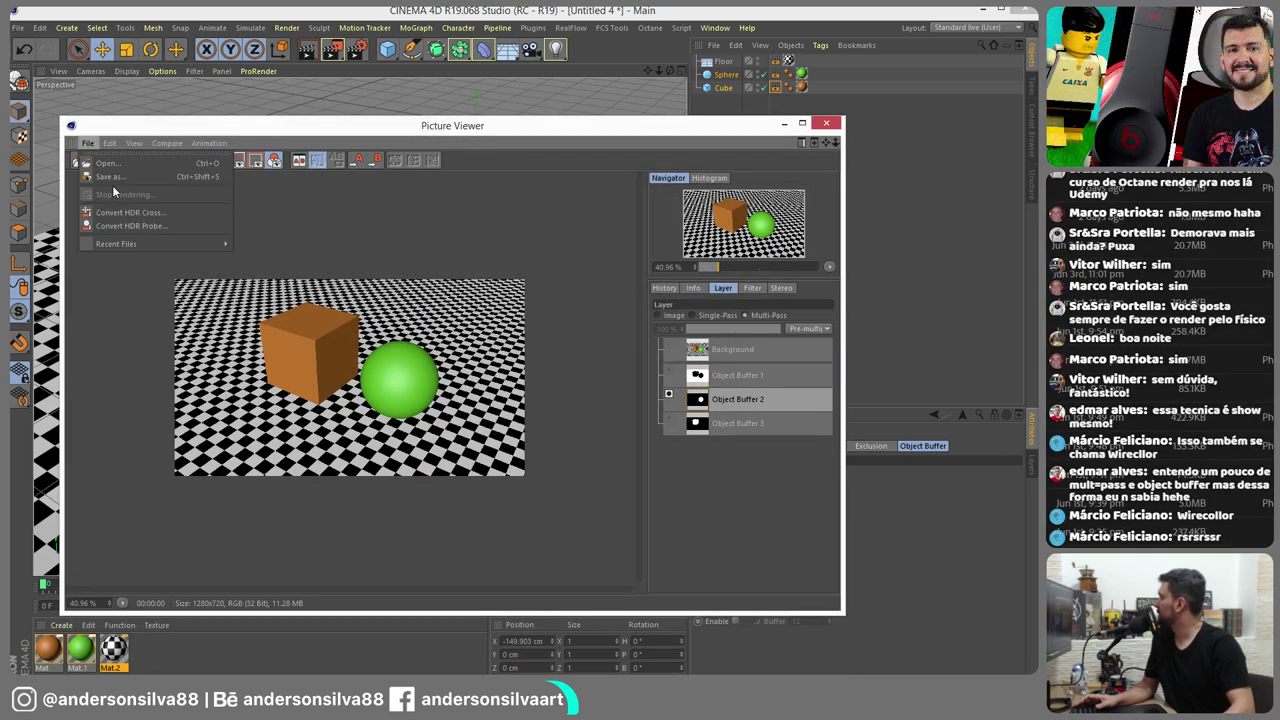
click(112, 179)
click(89, 355)
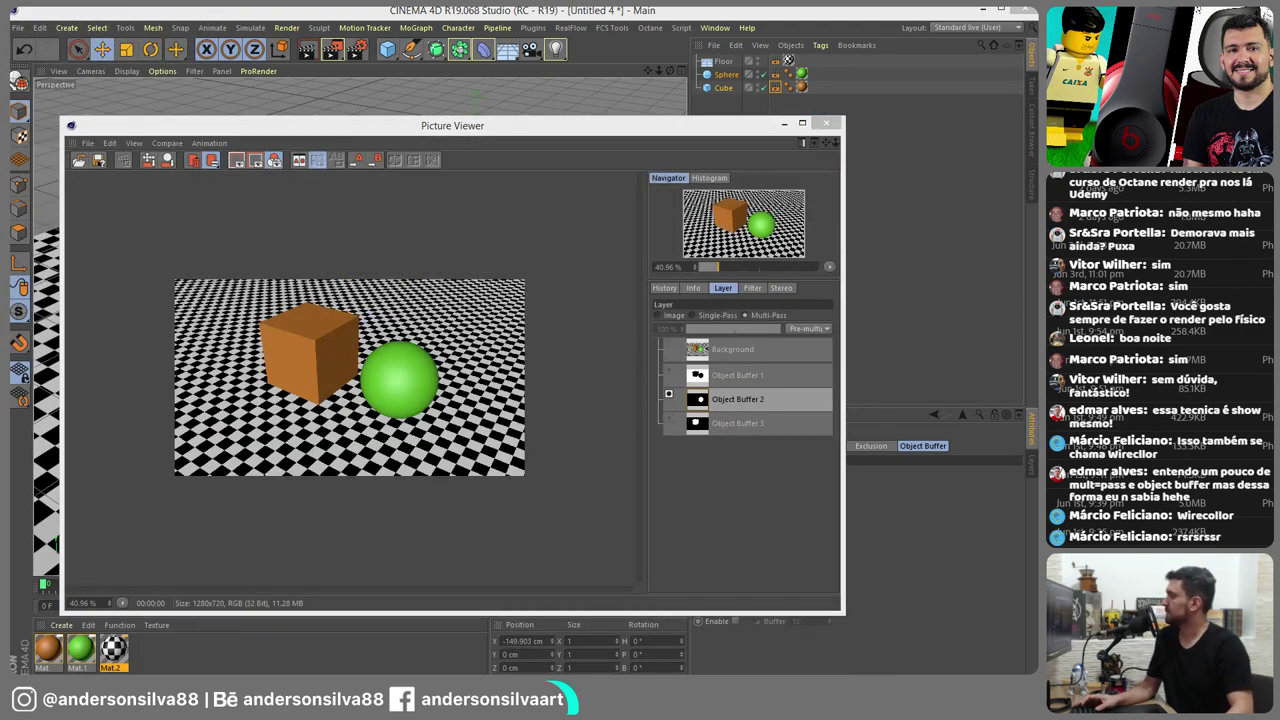
Open buffer cor.jpg in Photoshop, accepting the colour profile prompt, then return to Cinema 4D
click(826, 124)
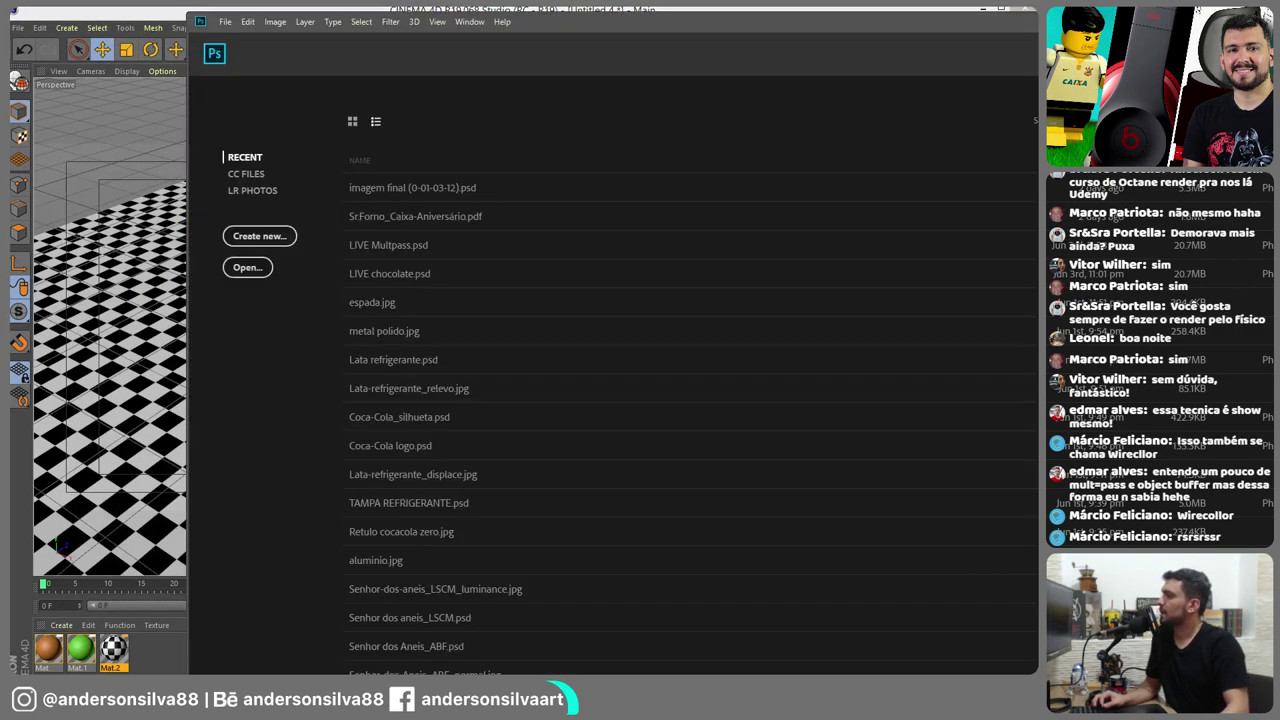
click(225, 21)
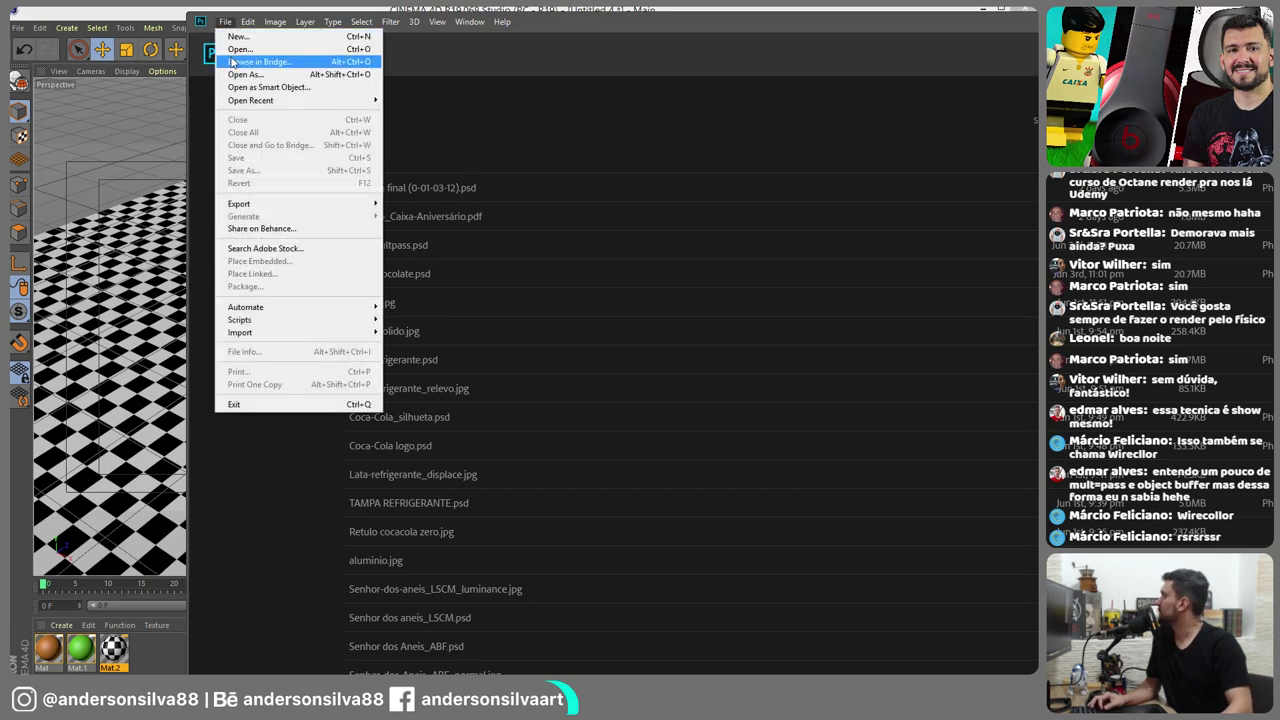
click(240, 48)
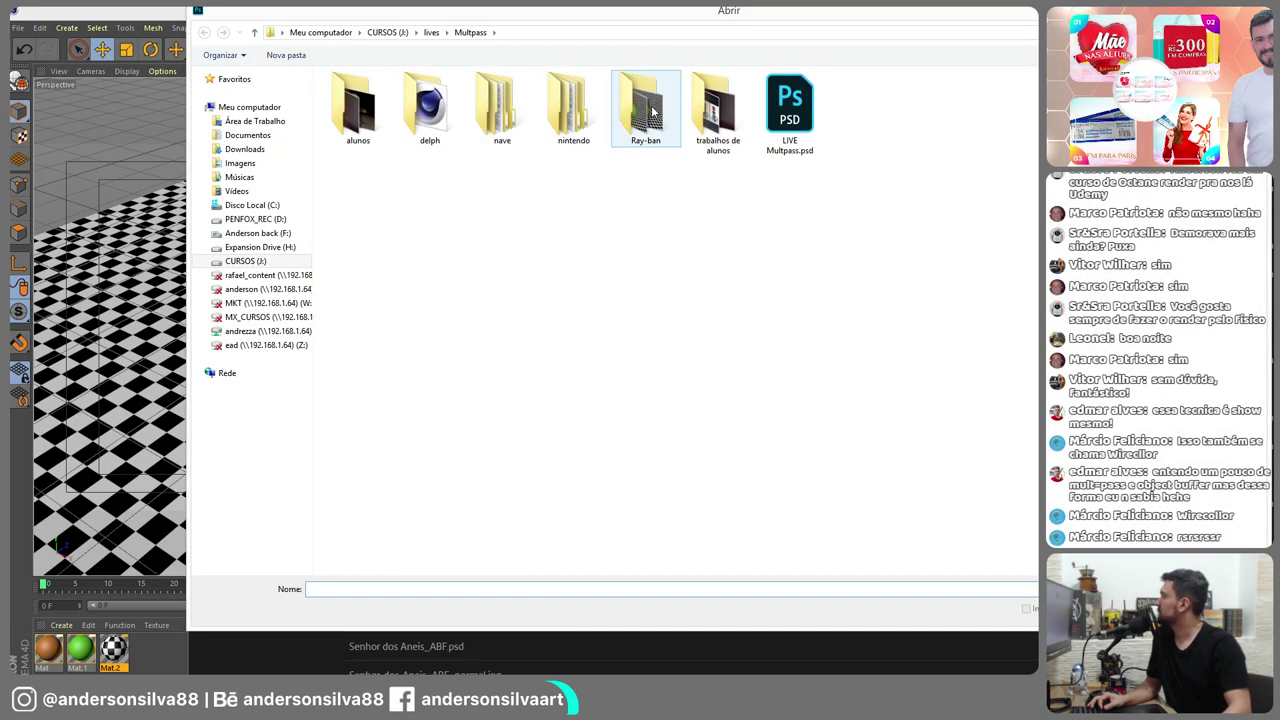
double_click(573, 115)
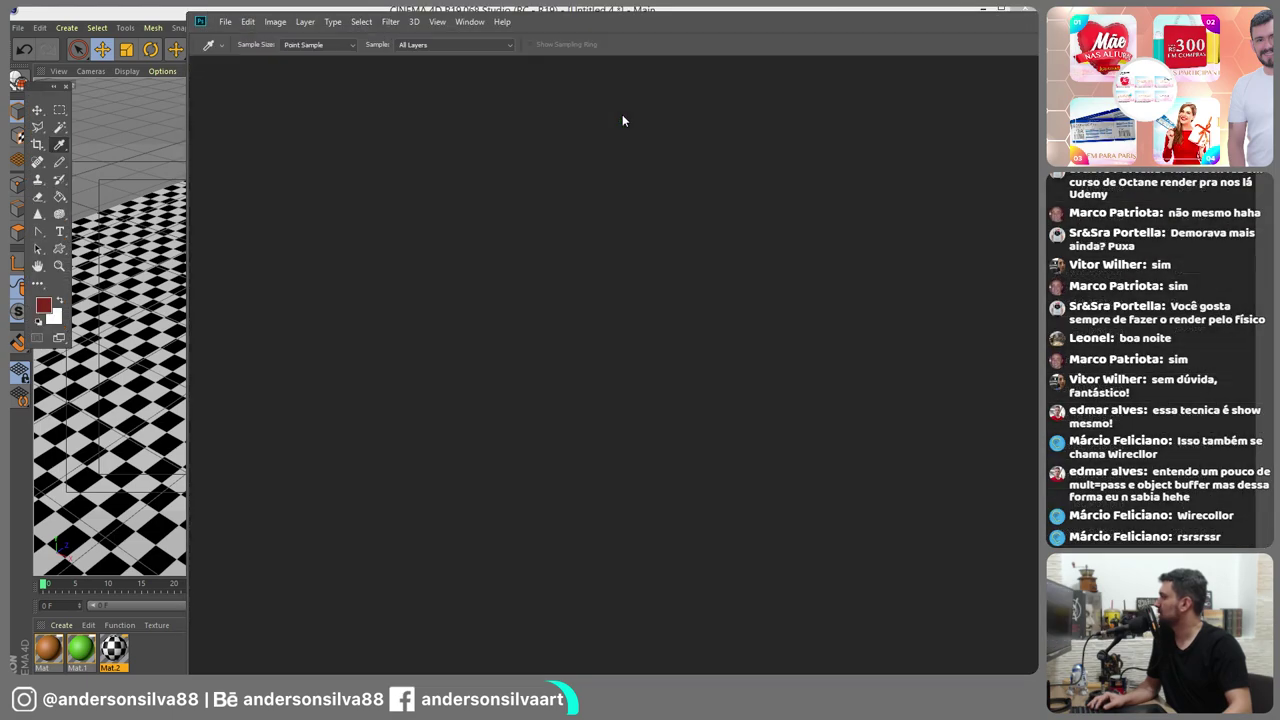
key(Return)
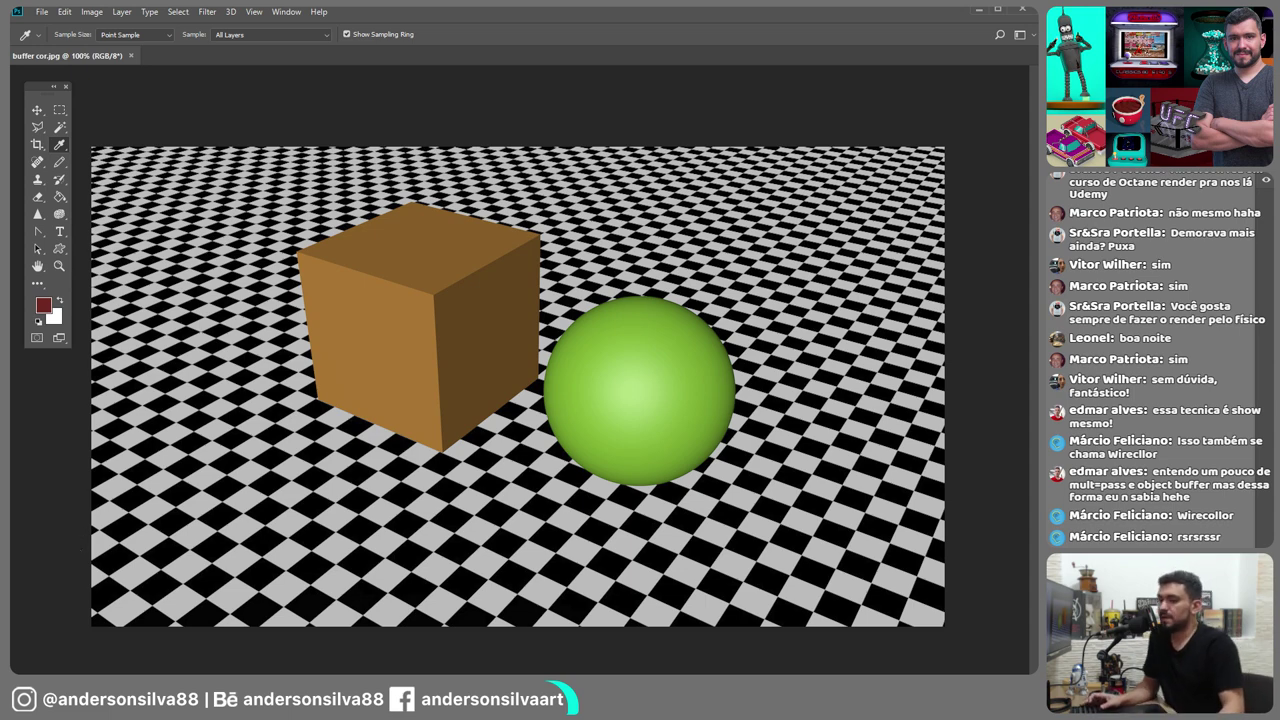
key(alt+Tab)
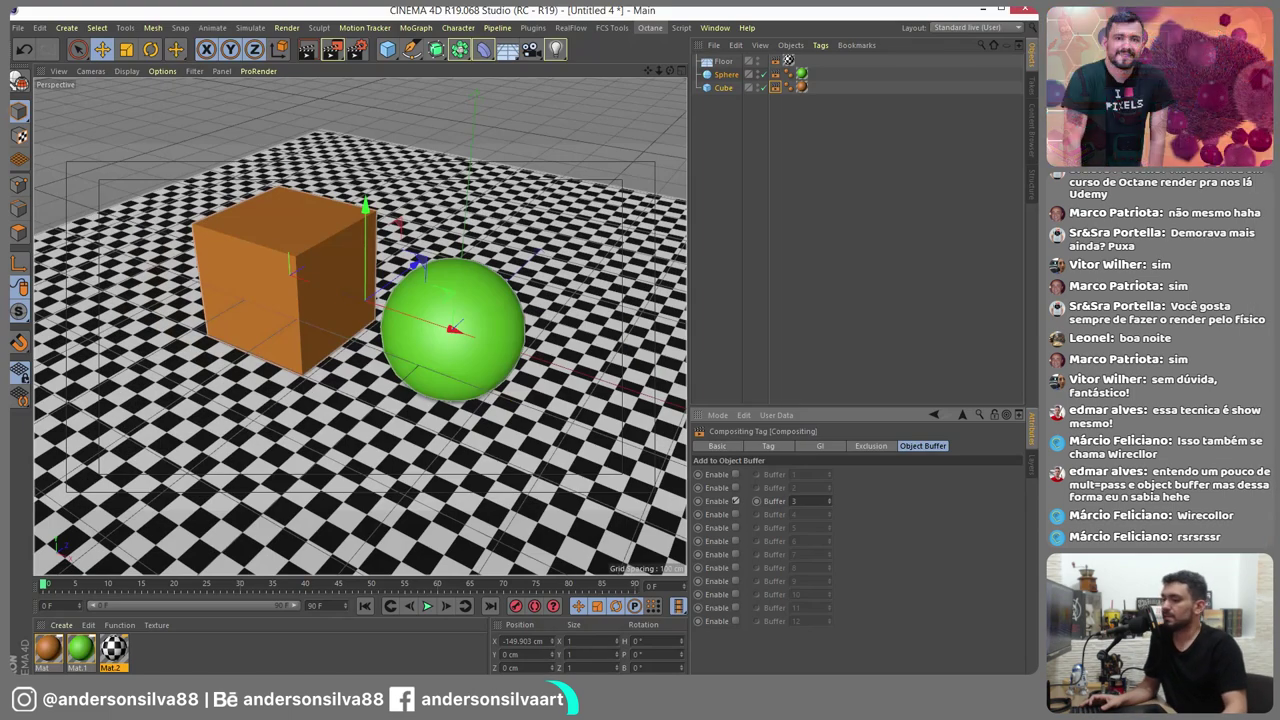
Reopen the Picture Viewer in Single-Pass mode on Object Buffer 1, with Edit as a floating palette
key(alt+Tab)
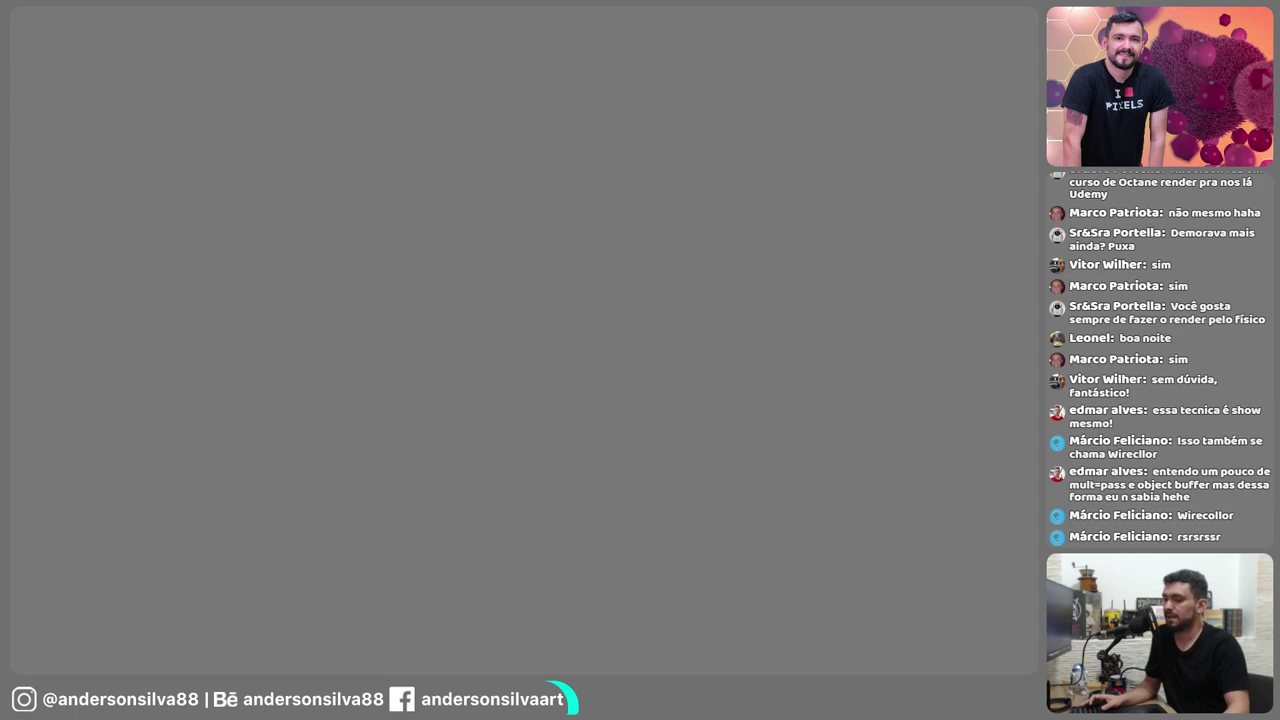
key(alt+Tab)
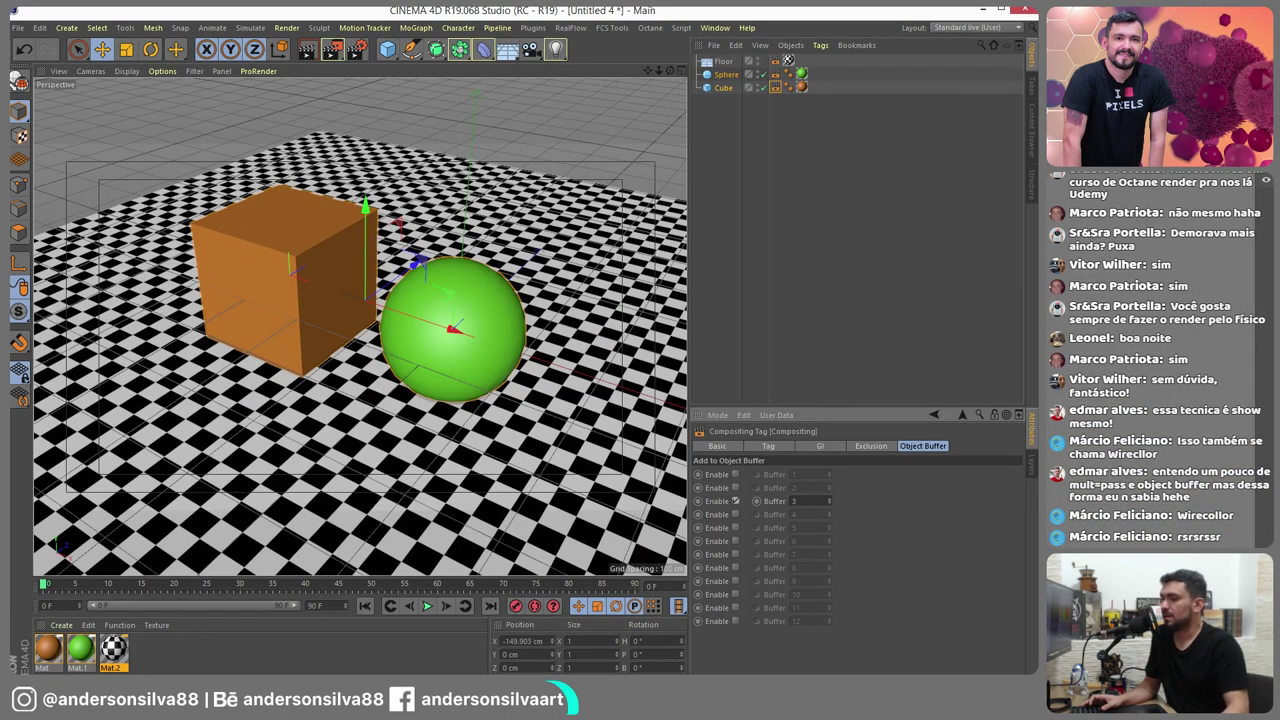
click(722, 28)
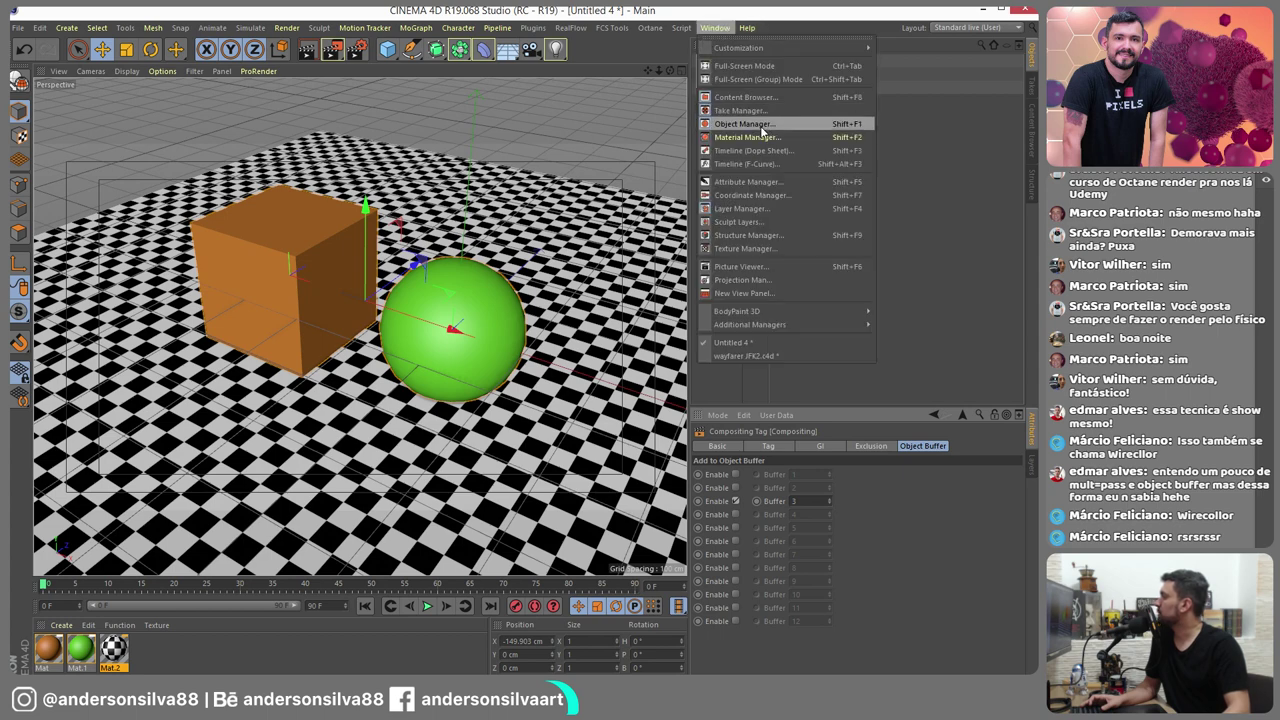
click(764, 268)
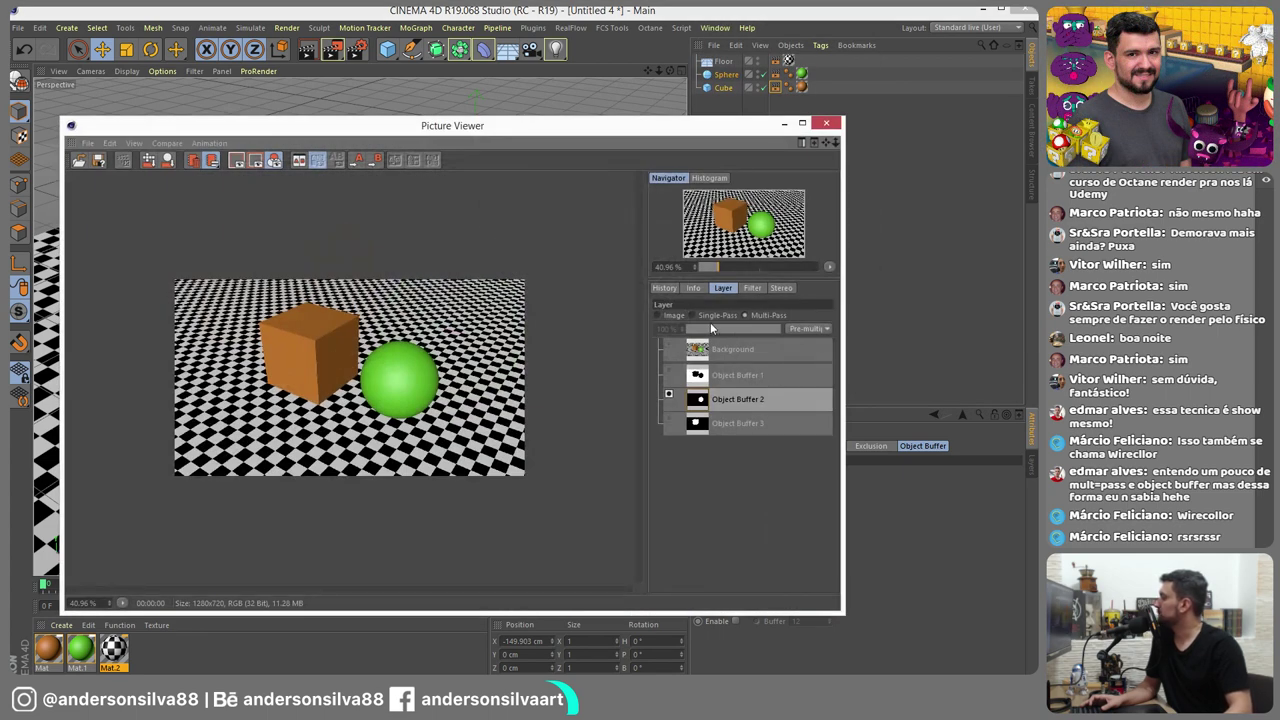
click(704, 315)
click(680, 375)
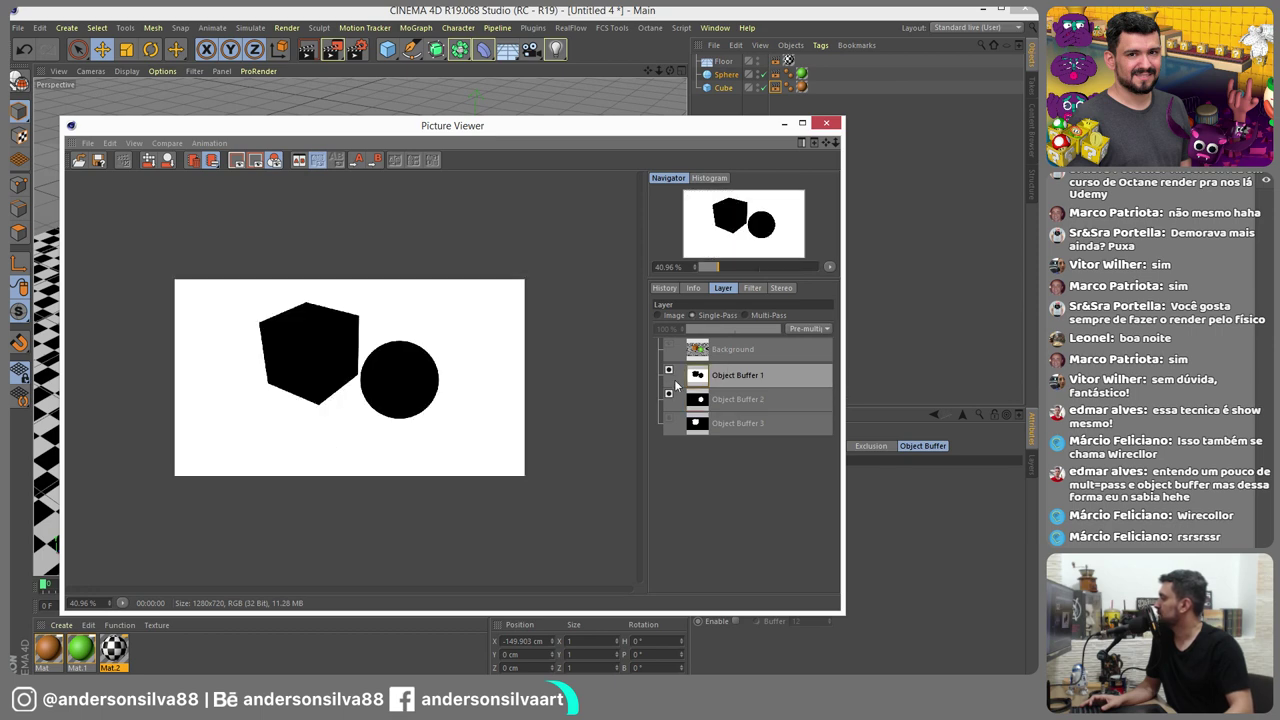
click(111, 145)
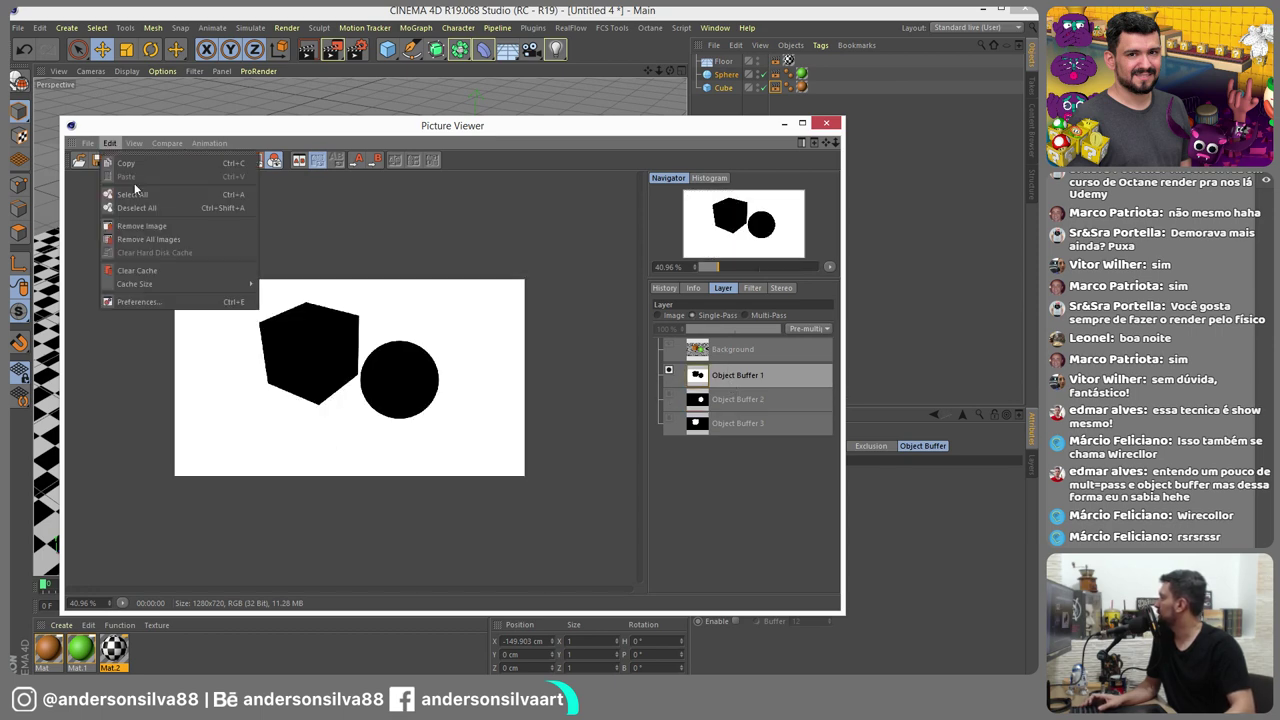
click(120, 152)
Paste the Object Buffer 1 cube-and-sphere mask into buffer cor.jpg as a new layer
click(125, 166)
key(alt+Tab)
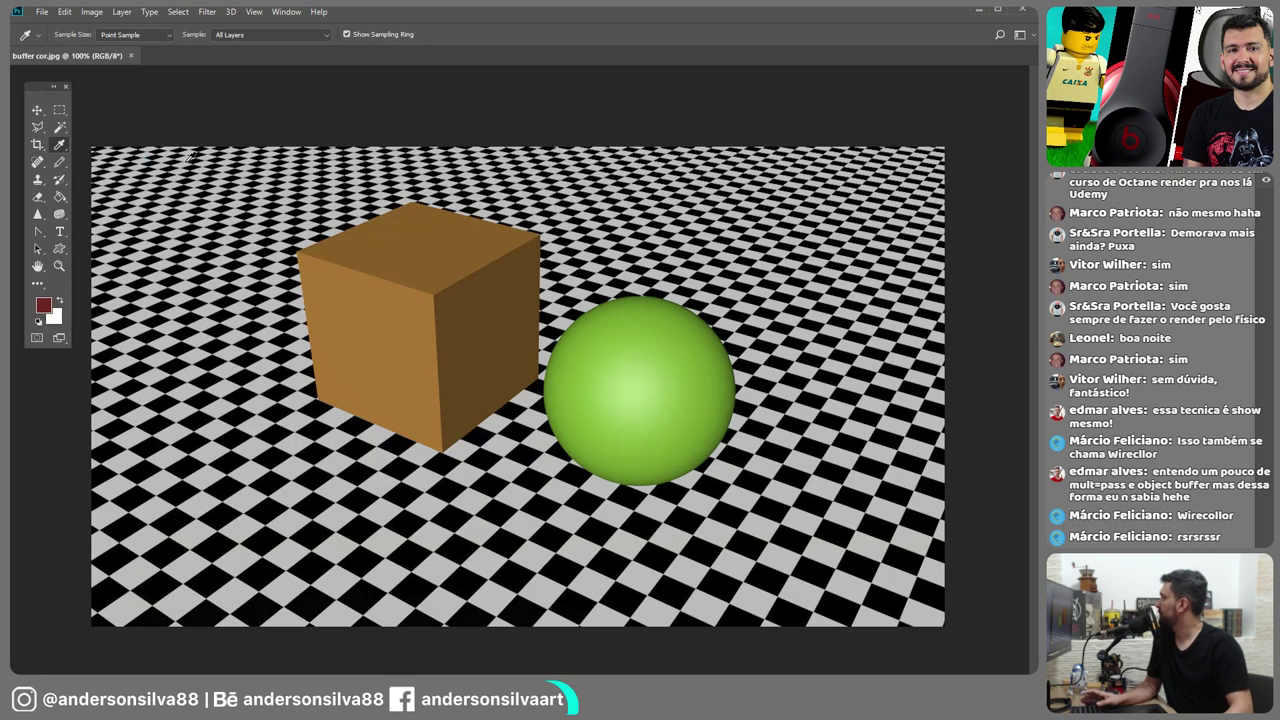
key(ctrl+v)
key(alt+Tab)
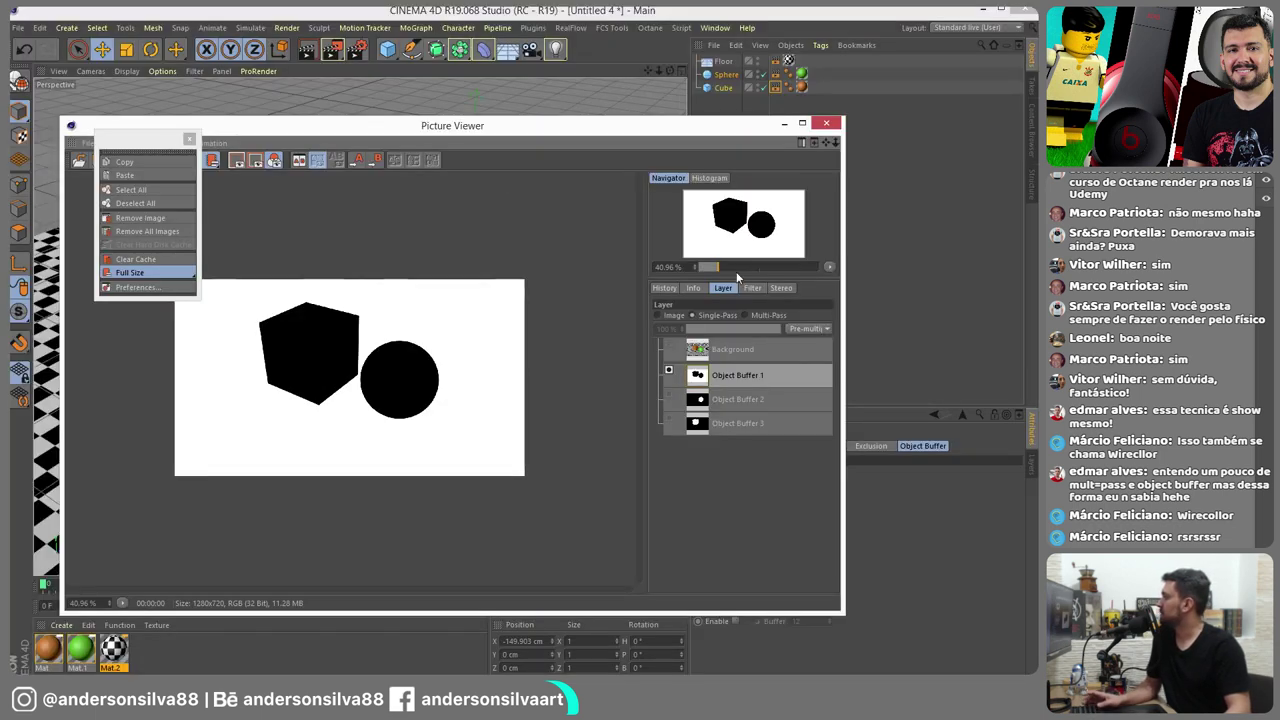
Paste the Object Buffer 2 sphere and Object Buffer 3 cube masks as further layers
click(728, 398)
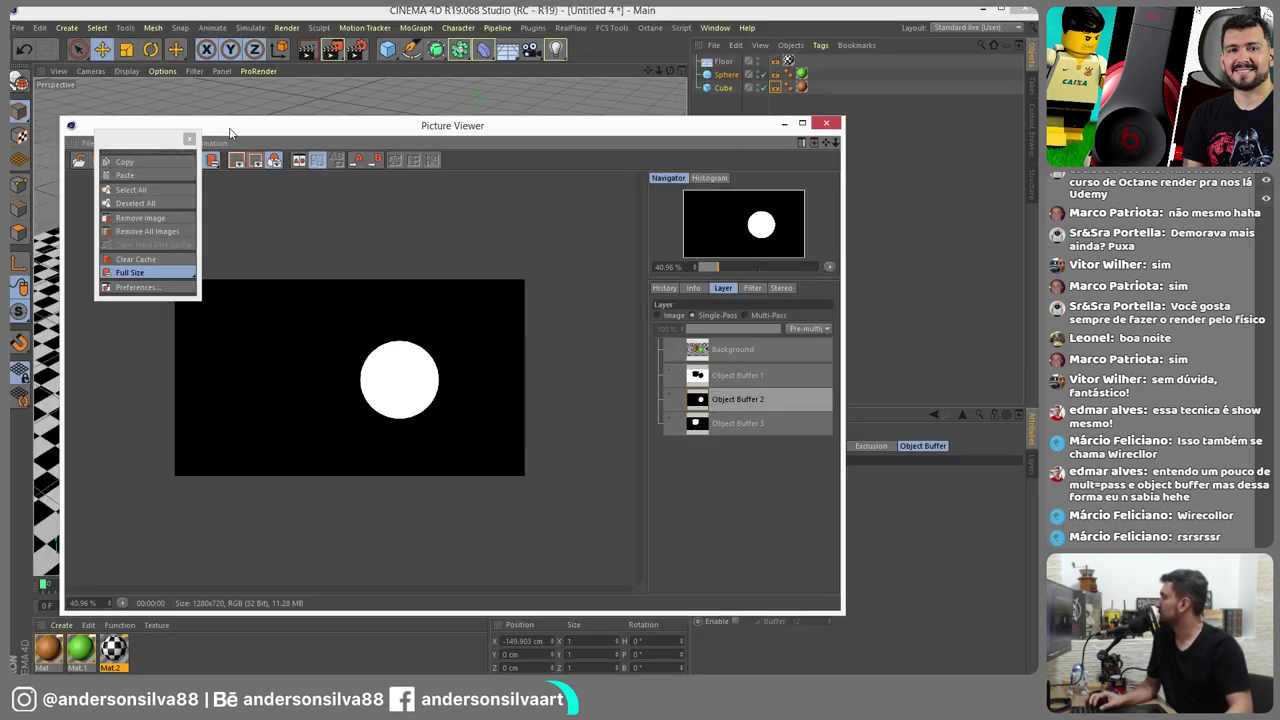
click(125, 161)
key(alt+Tab)
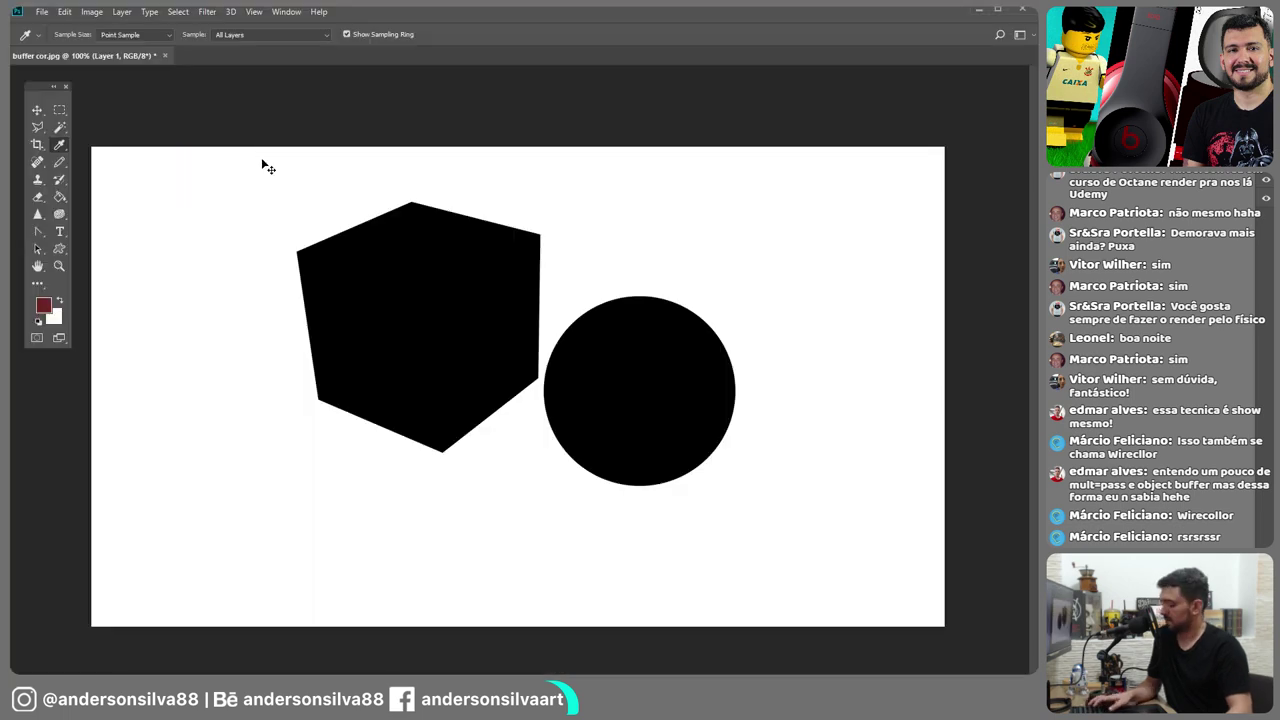
key(ctrl+v)
key(alt+Tab)
click(737, 423)
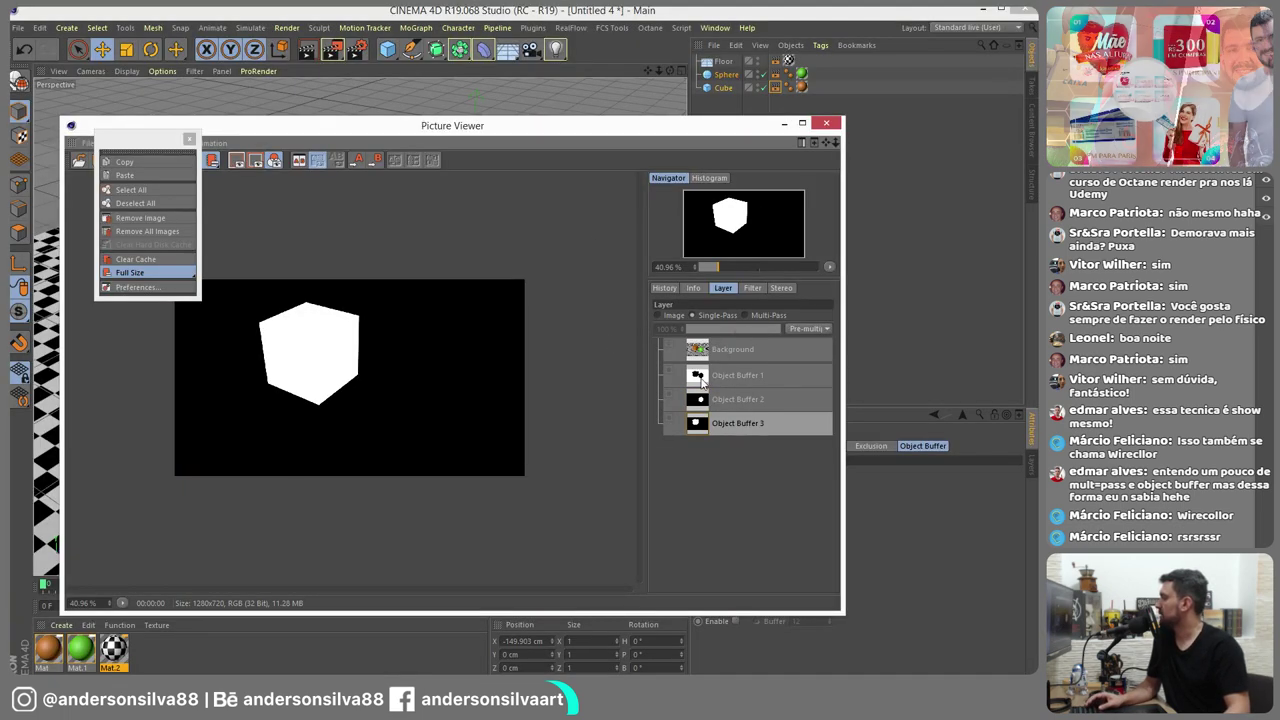
click(125, 161)
key(alt+Tab)
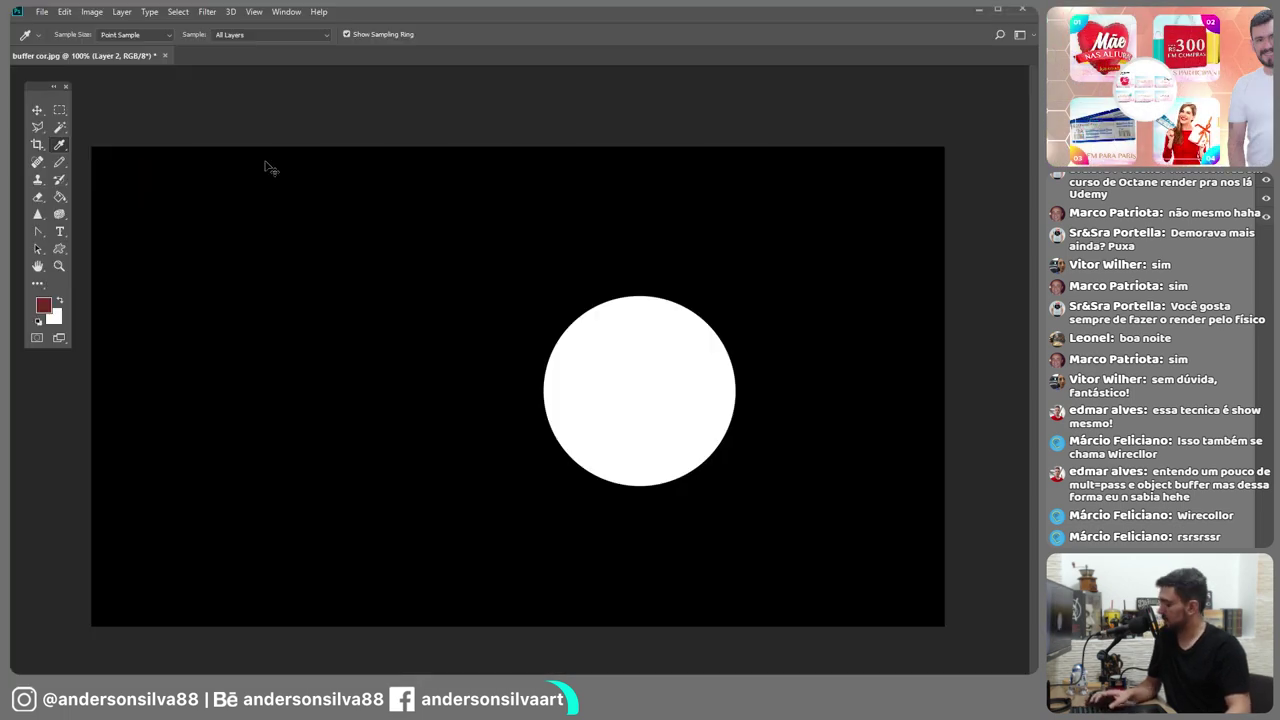
key(ctrl+v)
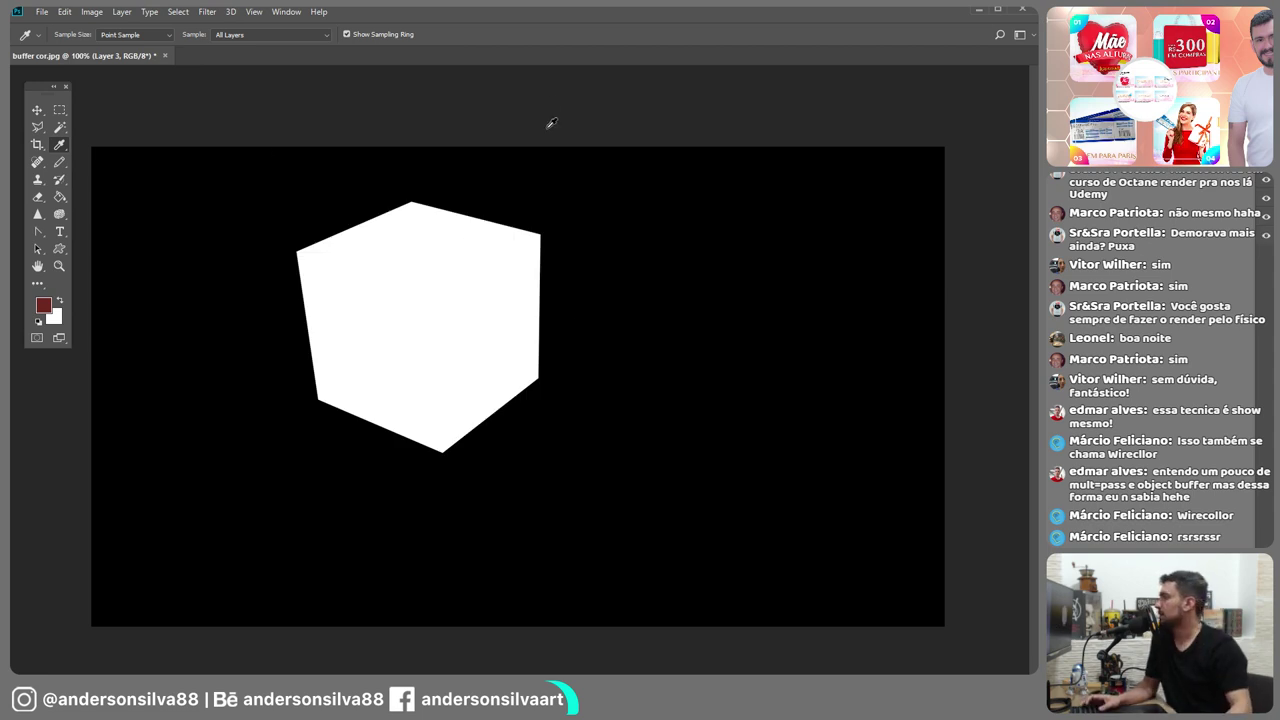
Save the layered Photoshop document as buffer cor.psd, then return to After Effects
key(ctrl+shift+s)
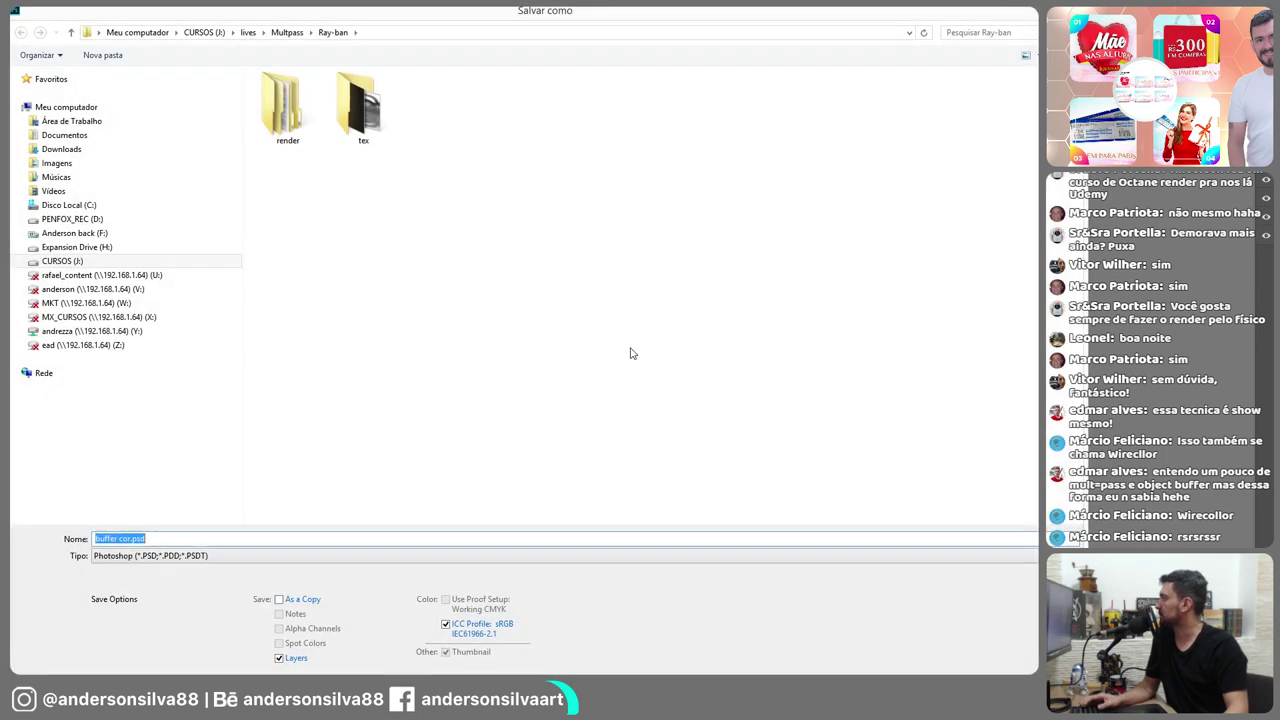
click(130, 539)
key(Return)
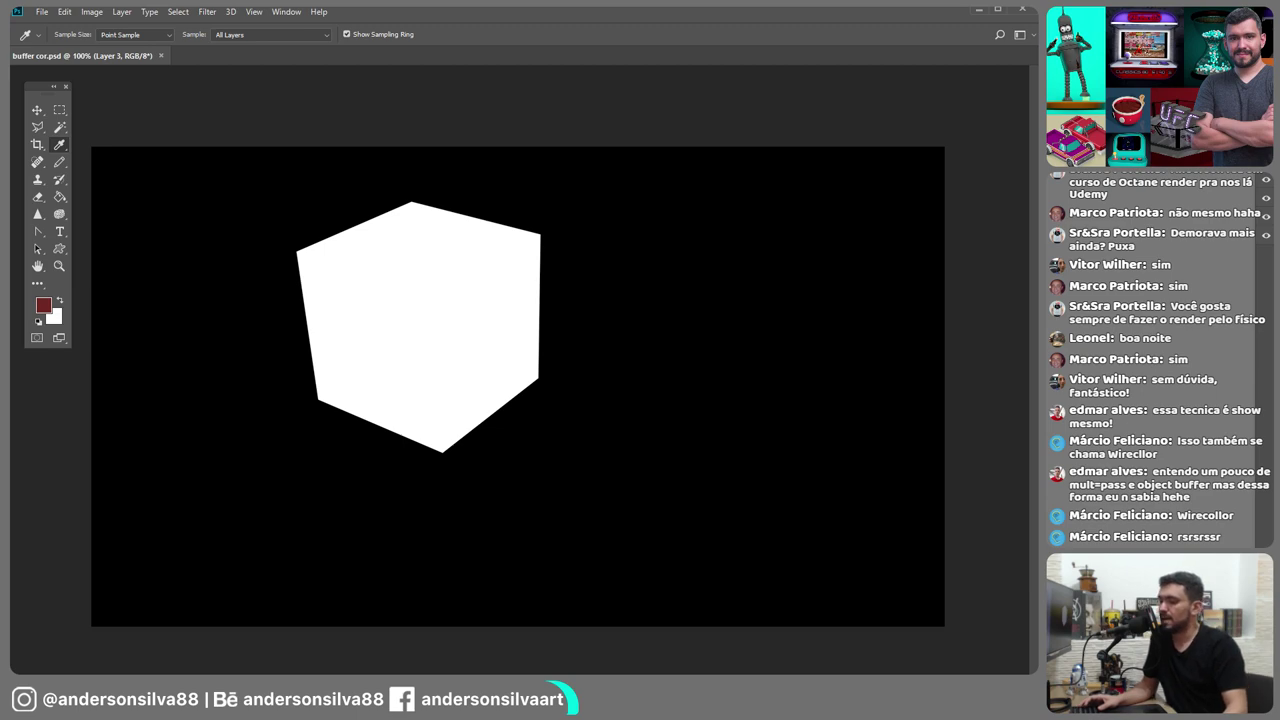
key(alt+Tab)
Import buffer cor.psd as Composition - Retain Layer Sizes and open the buffer cor comp
click(137, 282)
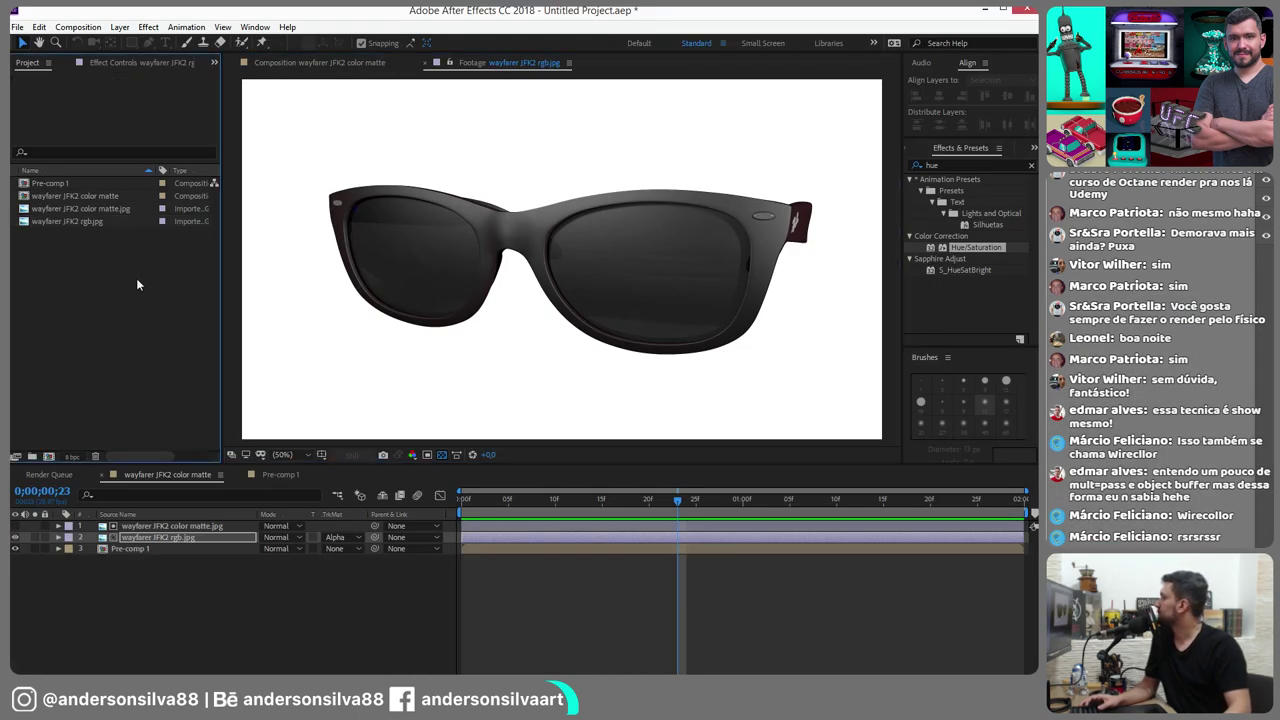
double_click(137, 285)
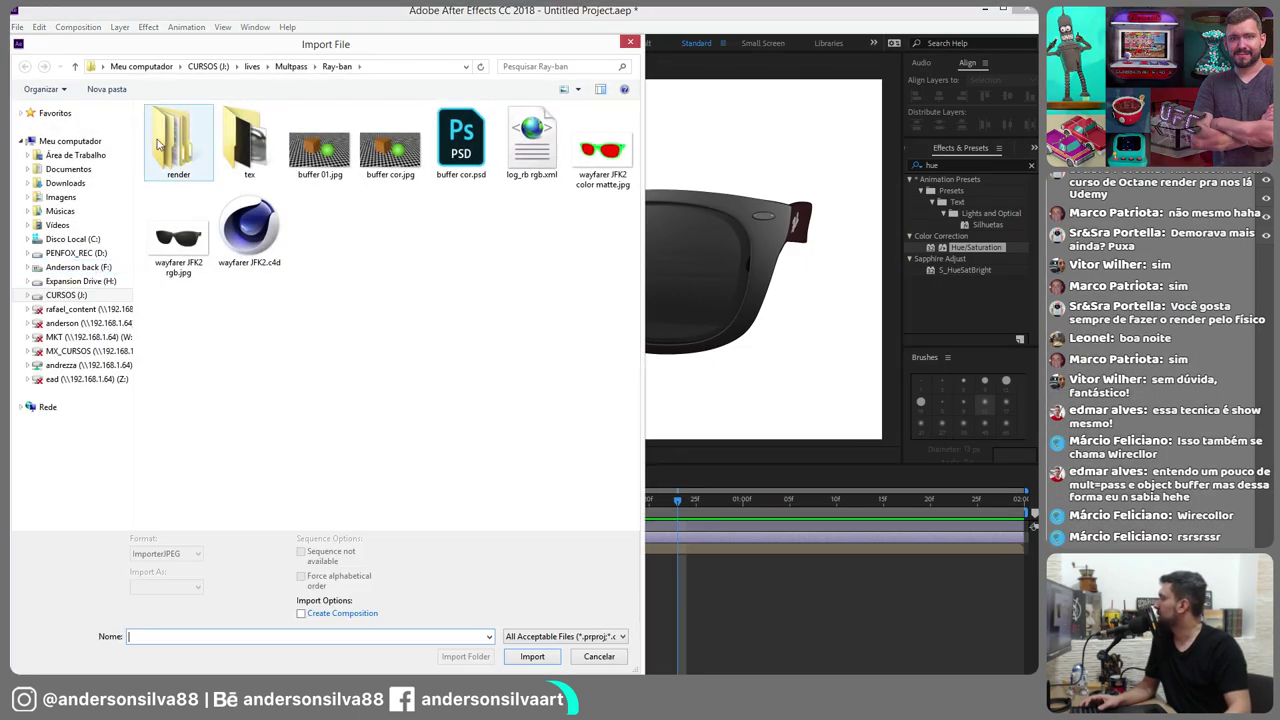
double_click(457, 150)
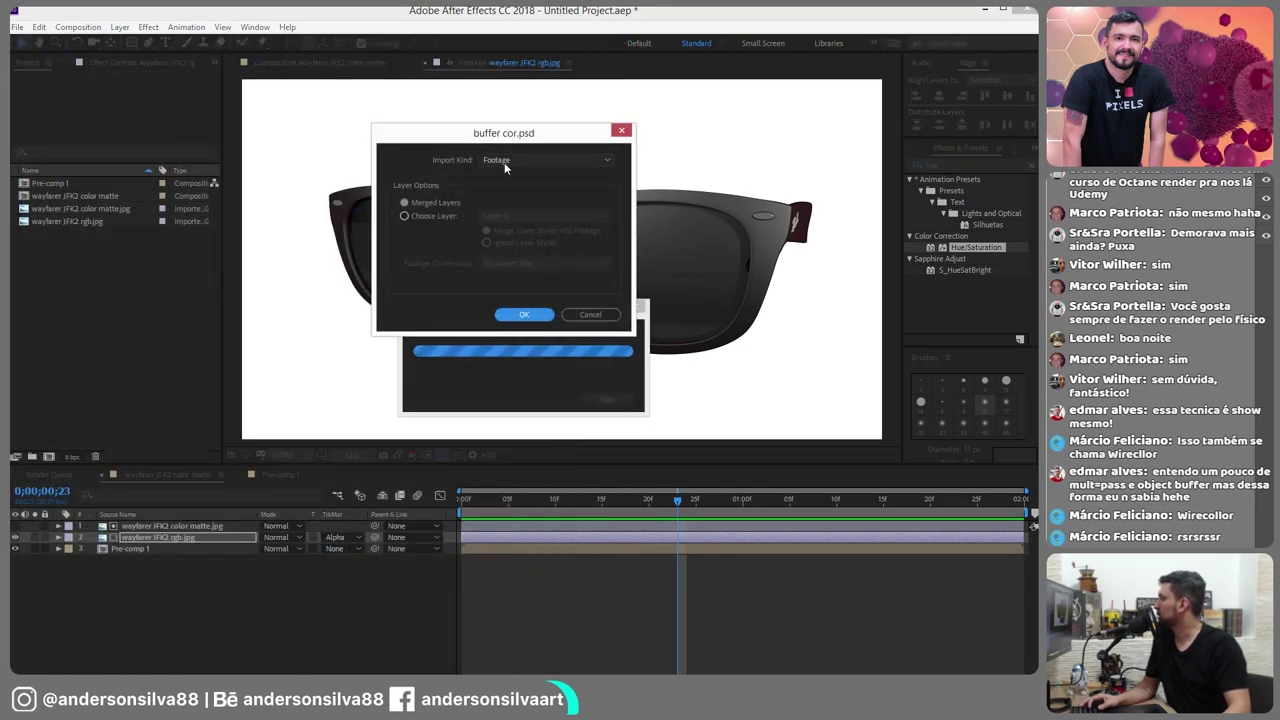
click(505, 161)
click(524, 203)
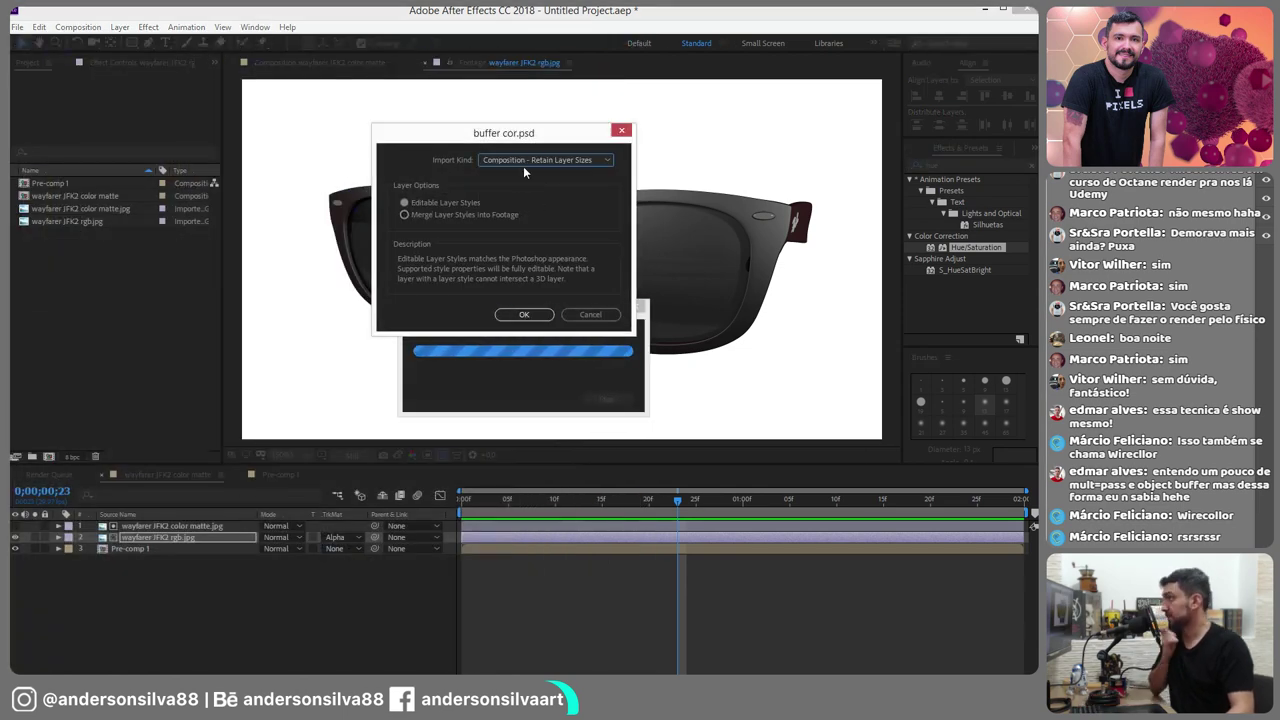
click(524, 314)
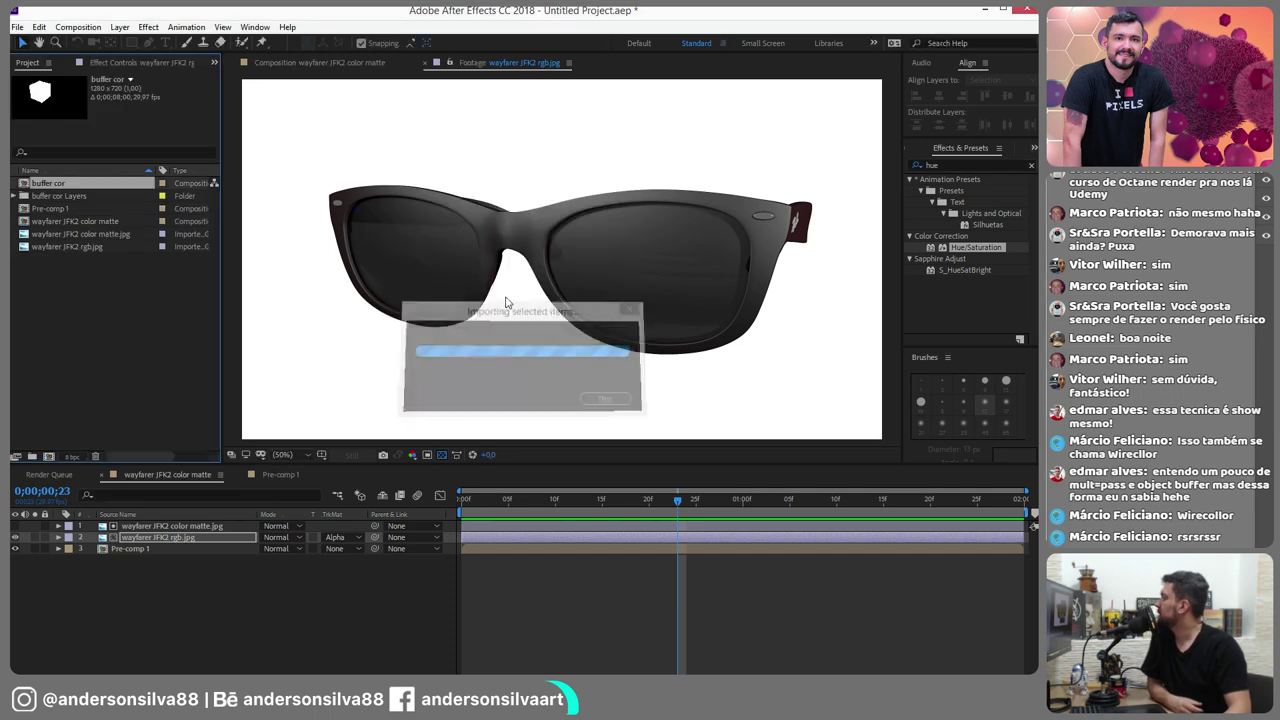
double_click(24, 184)
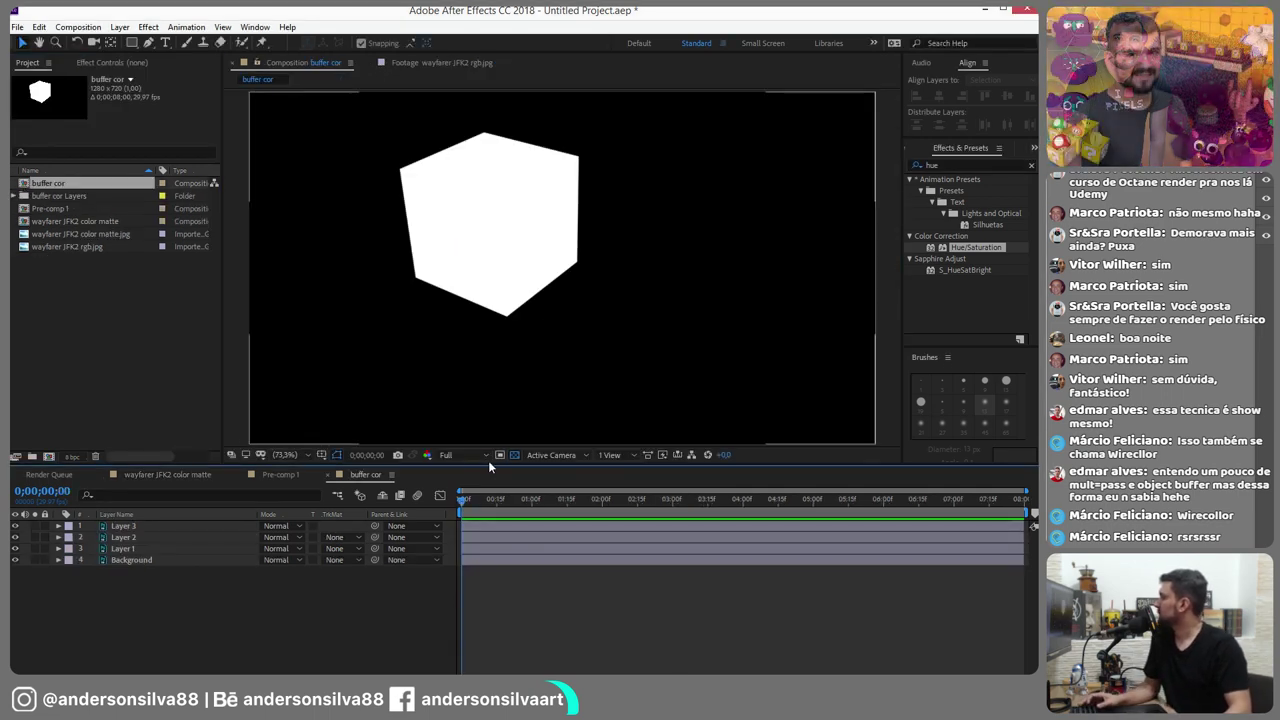
Delete Layer 2 and Layer 3, keeping Layer 1 and the Background render visible
click(15, 525)
click(128, 549)
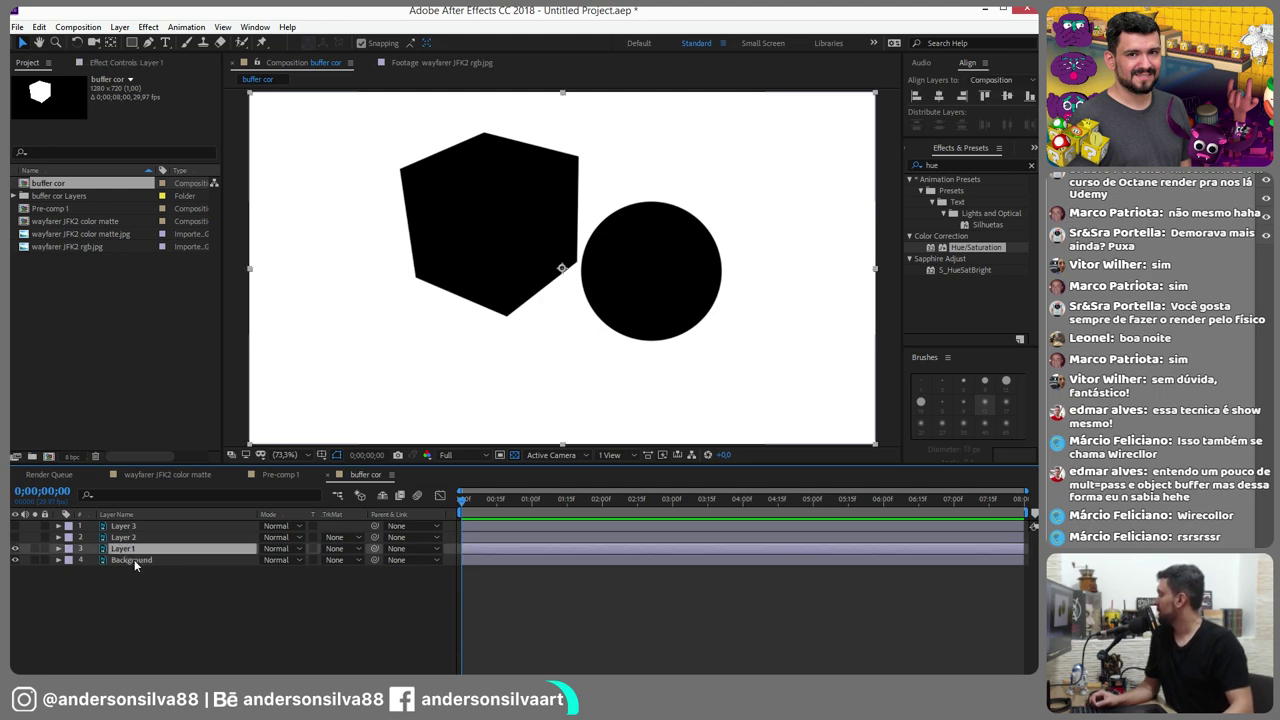
click(15, 559)
click(15, 548)
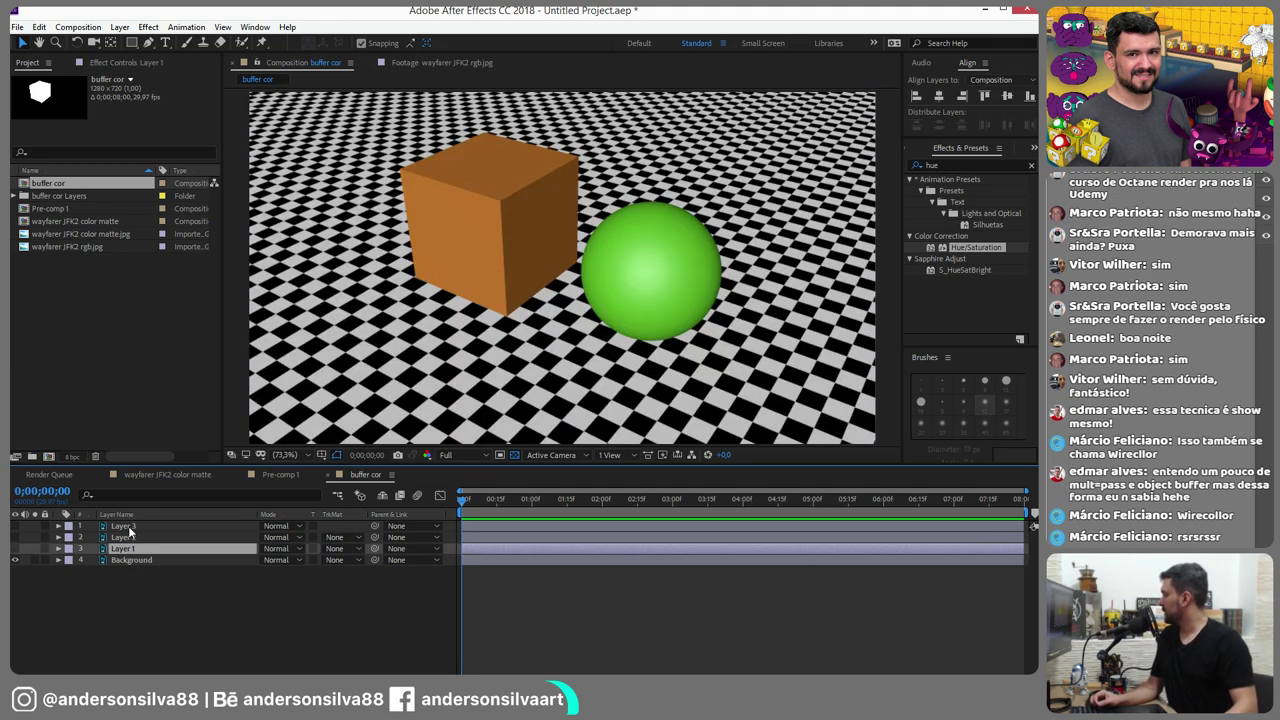
click(128, 530)
key(Delete)
click(125, 526)
key(Delete)
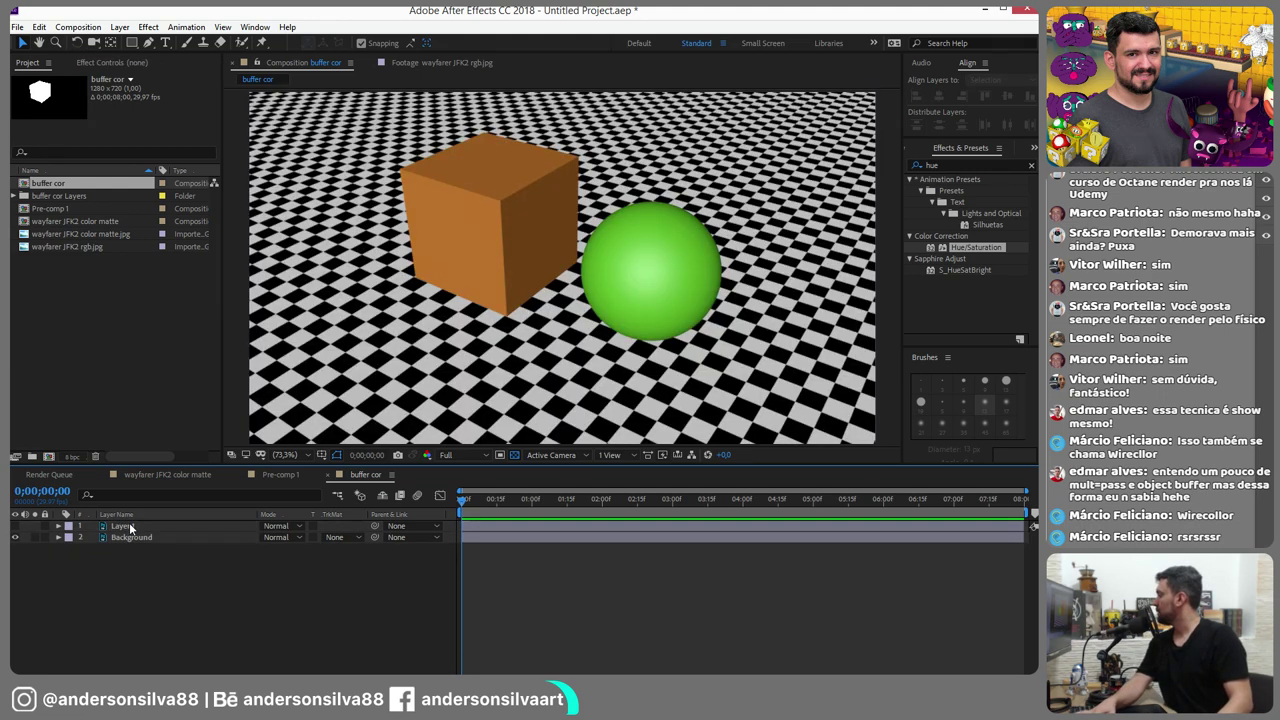
click(15, 526)
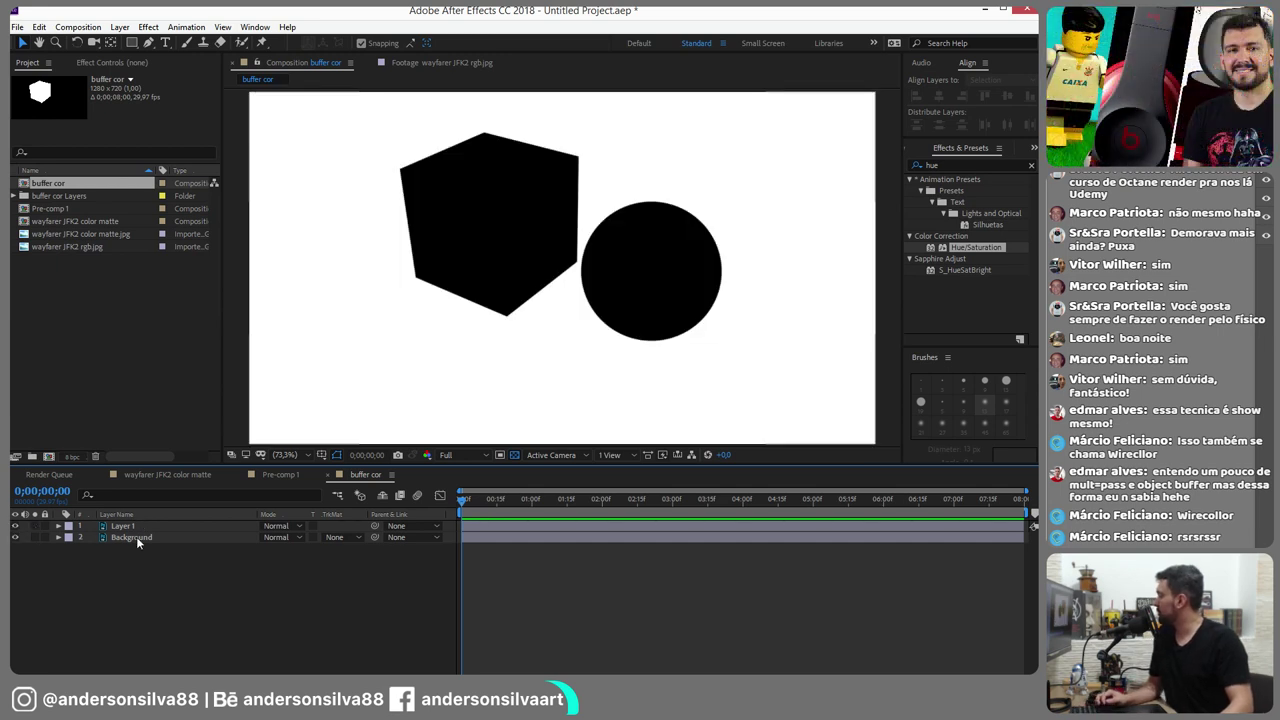
click(125, 526)
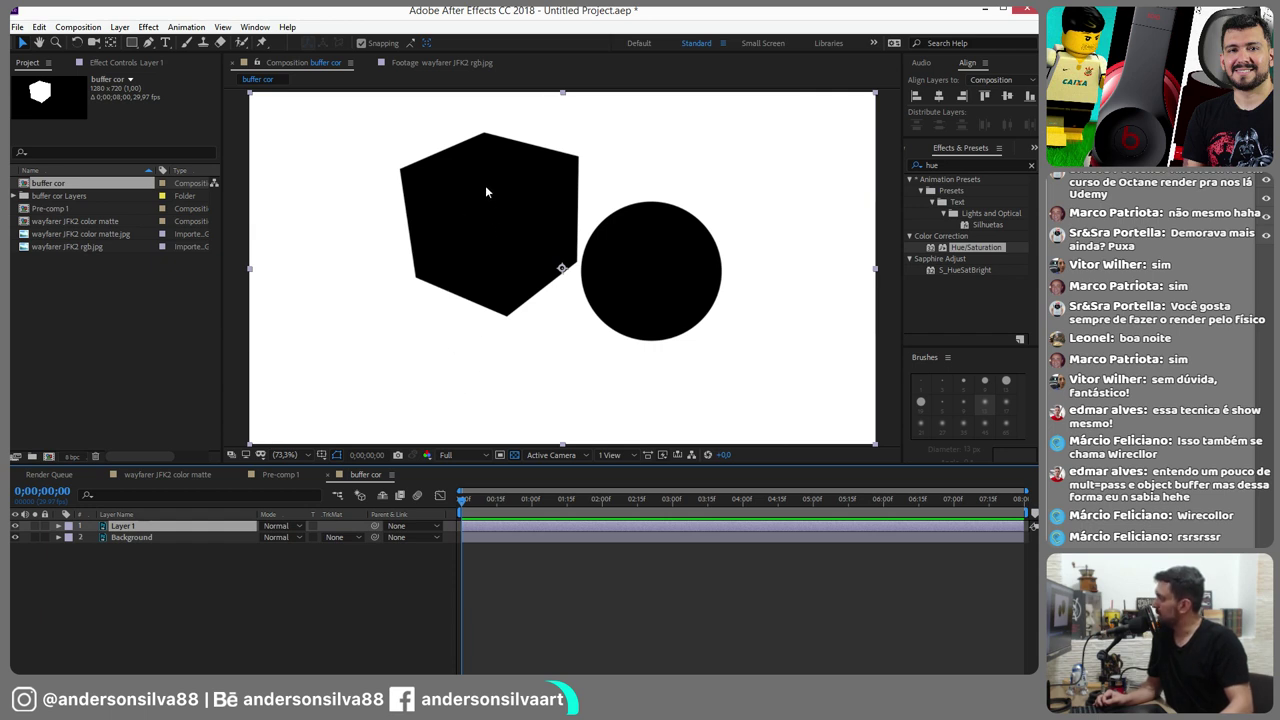
Set Background's track matte to Luma Matte 'Layer 1' and add another render copy on top
click(346, 537)
click(364, 573)
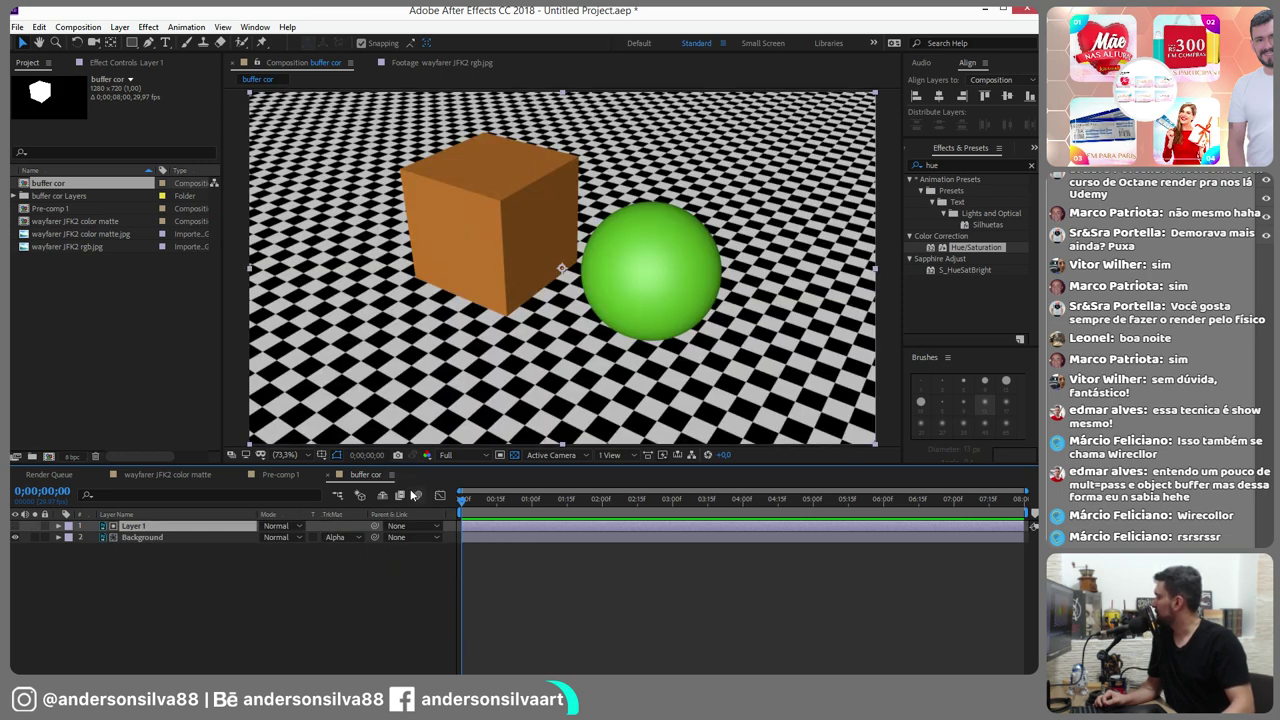
click(335, 537)
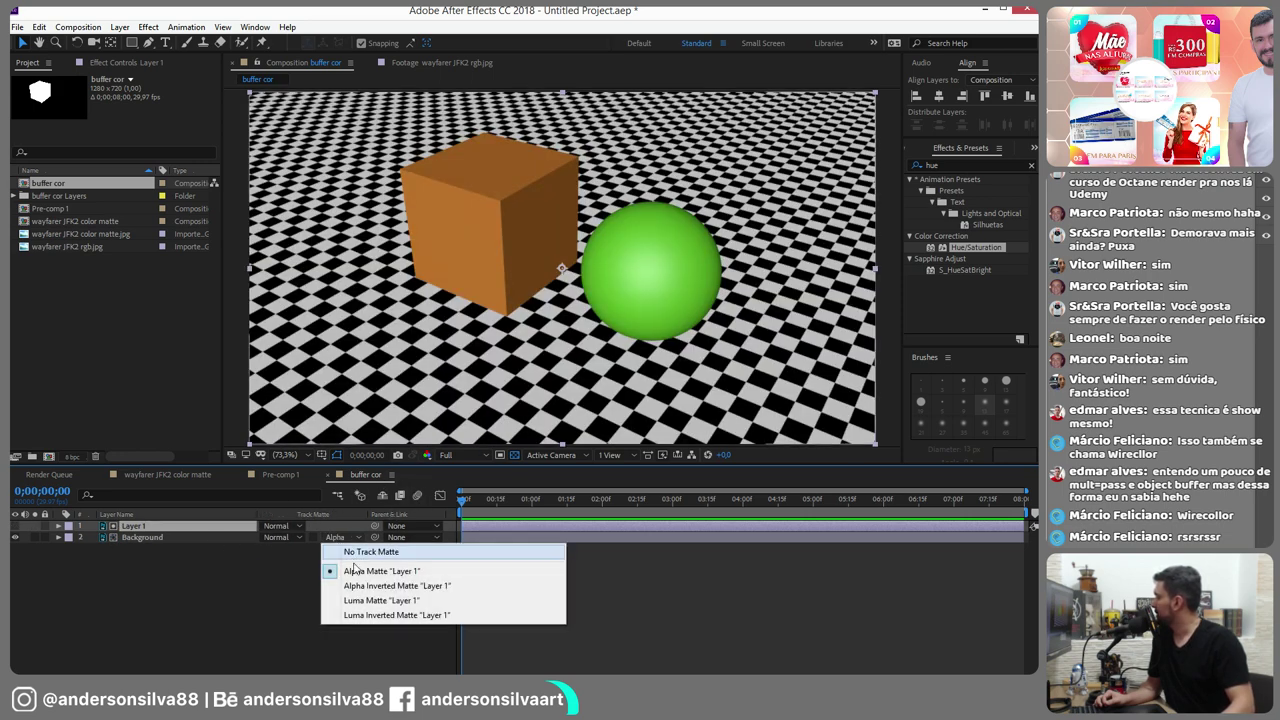
click(378, 601)
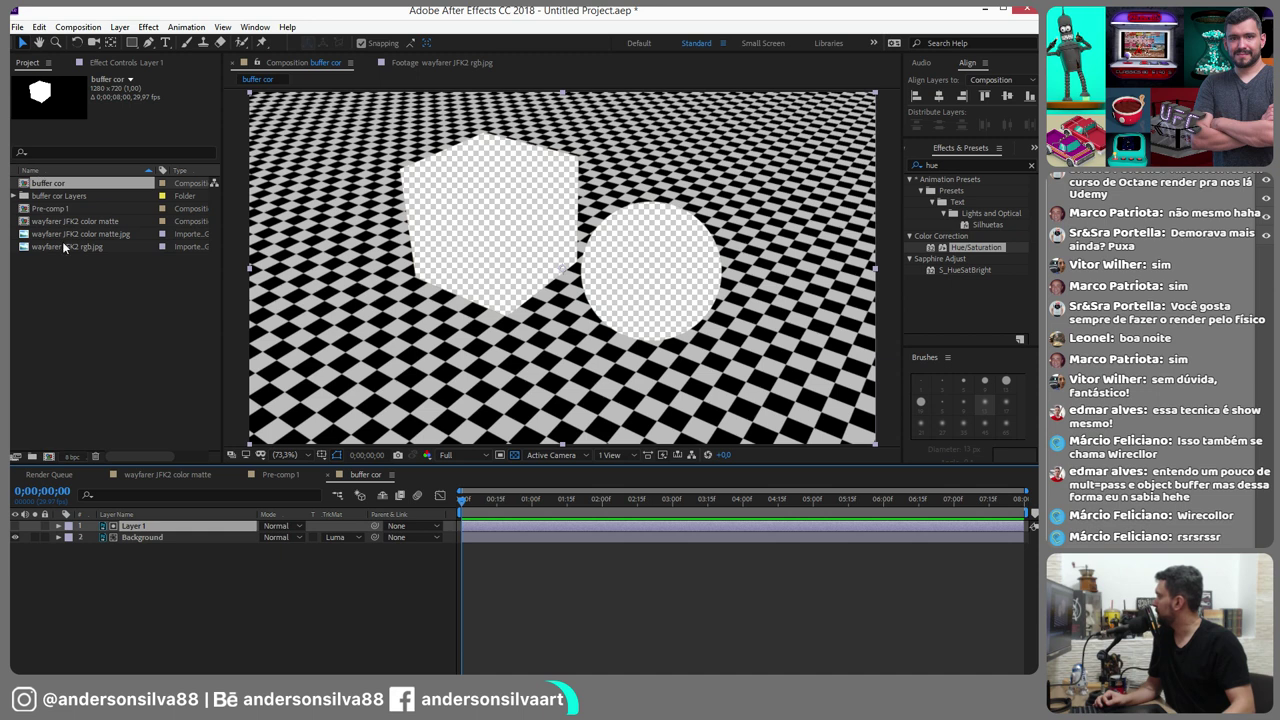
click(13, 196)
drag(81, 207, 150, 522)
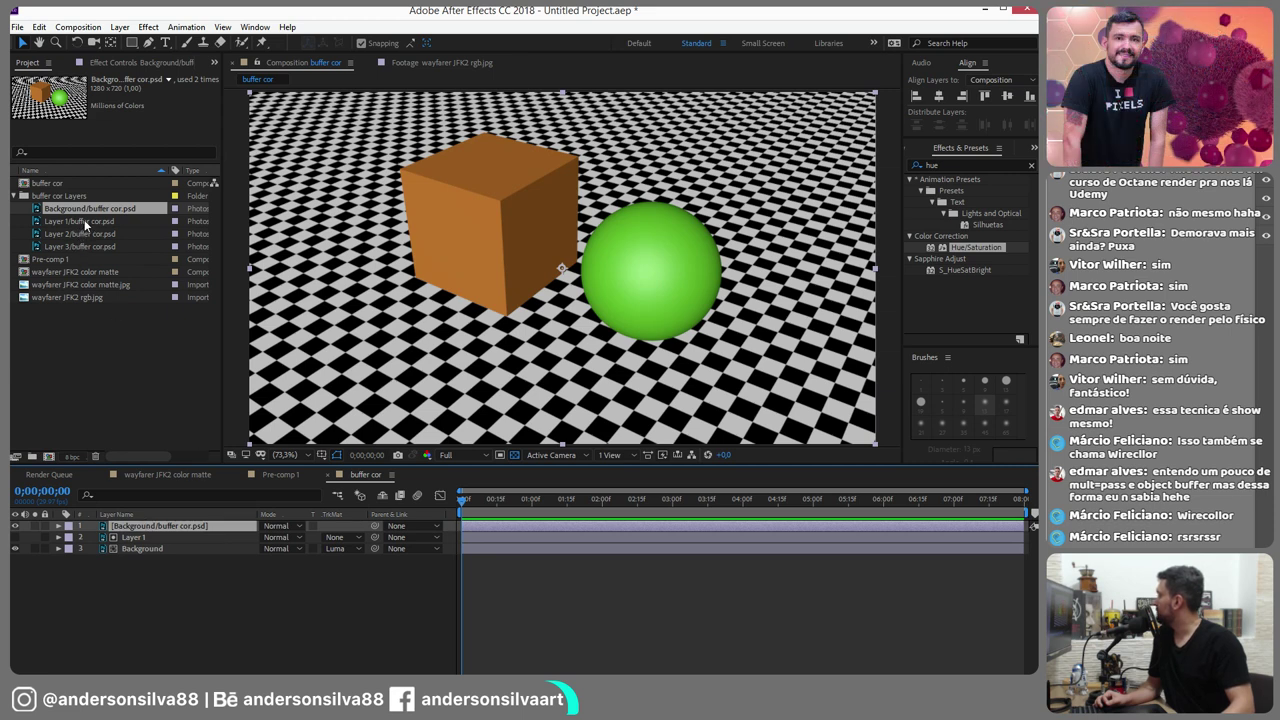
Add sphere buffer Layer 2 above the render copy and set that copy to Luma Matte
drag(80, 233, 150, 524)
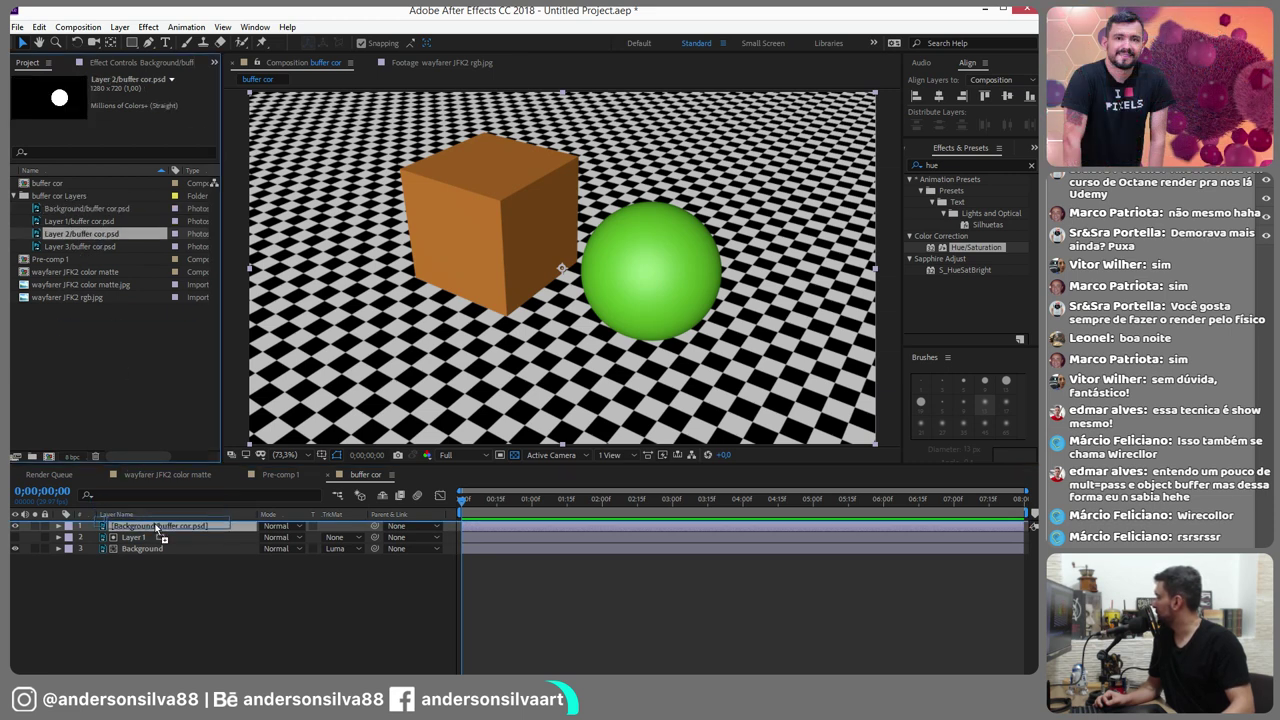
click(335, 537)
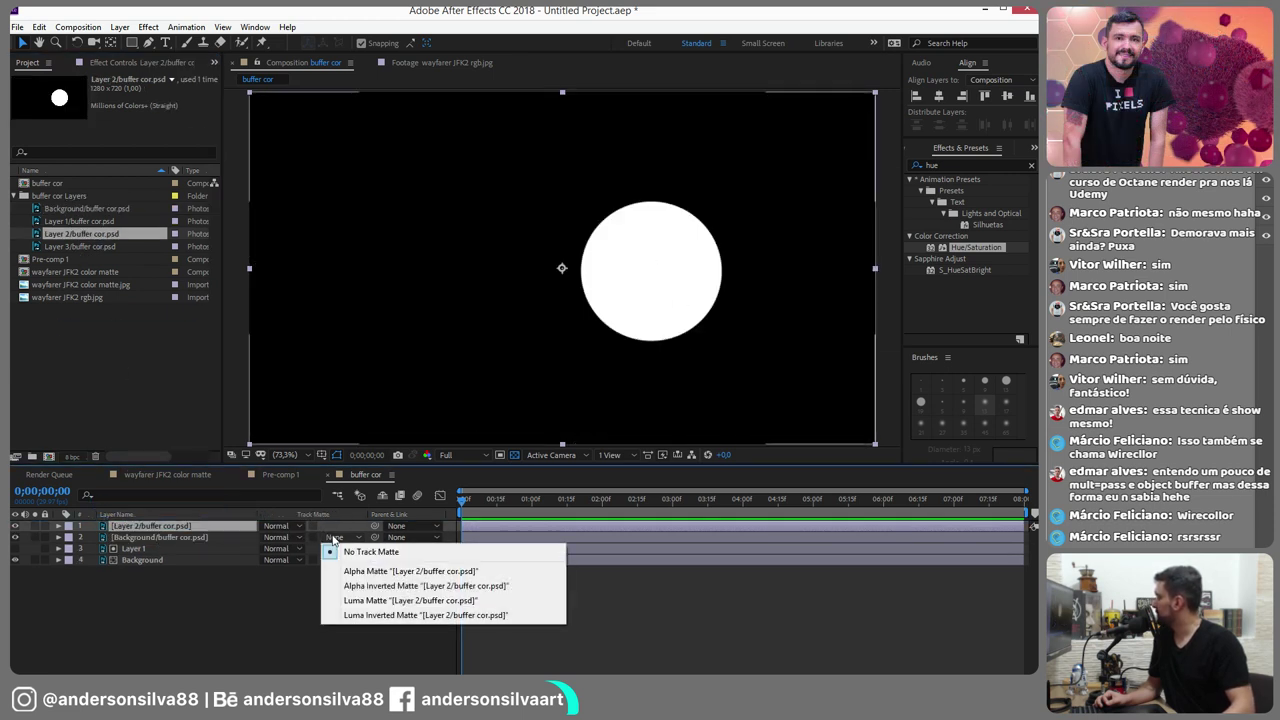
click(368, 601)
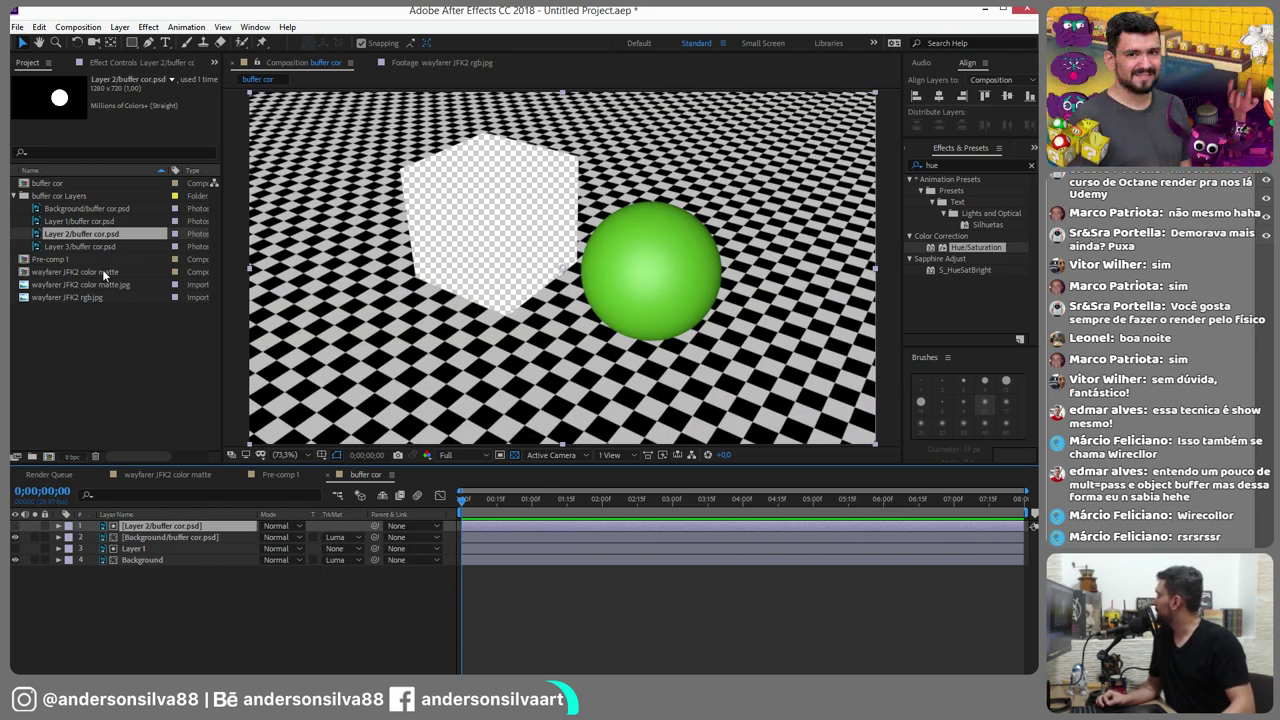
Add another render copy under cube buffer Layer 3, set to Luma Matte
drag(85, 208, 163, 527)
drag(88, 246, 147, 527)
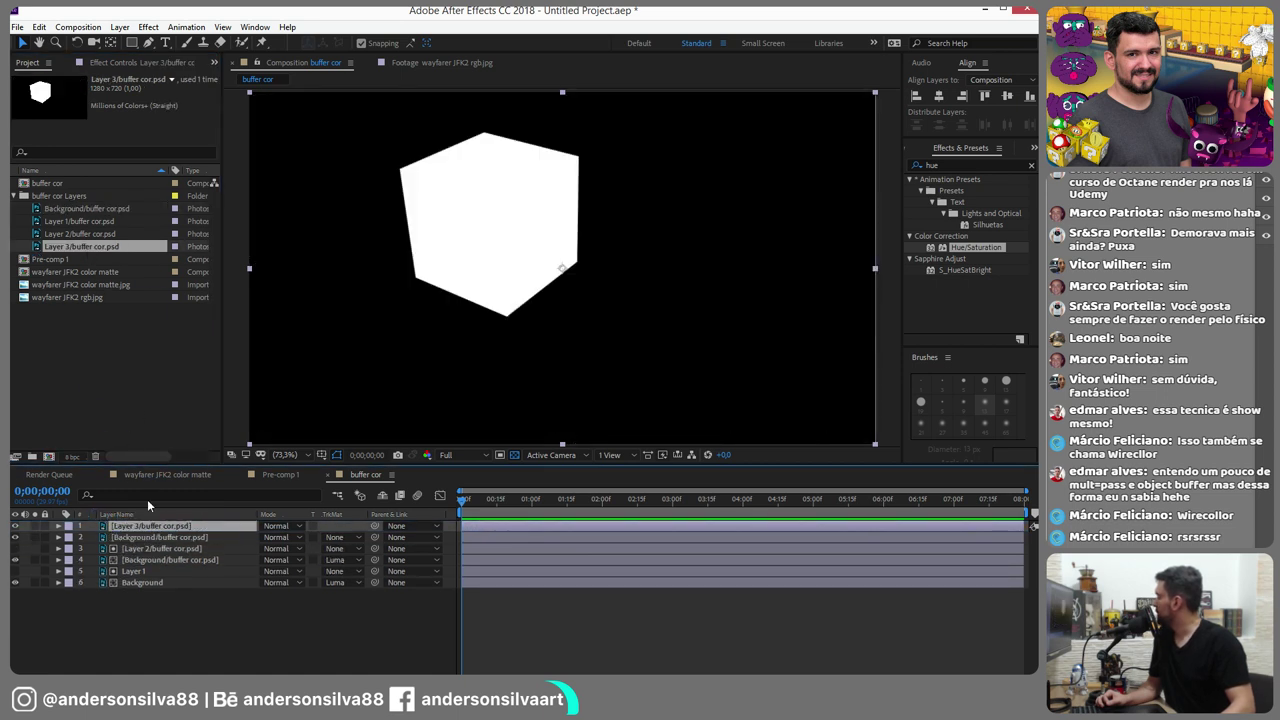
click(340, 538)
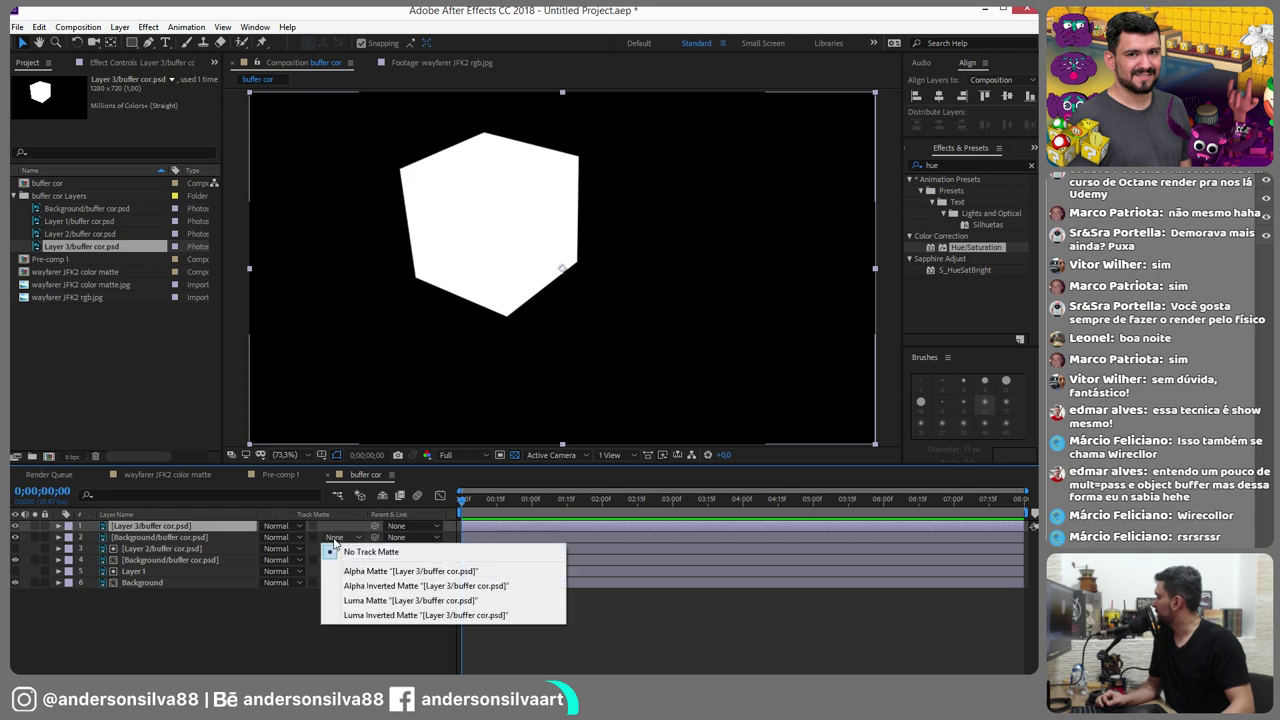
click(360, 600)
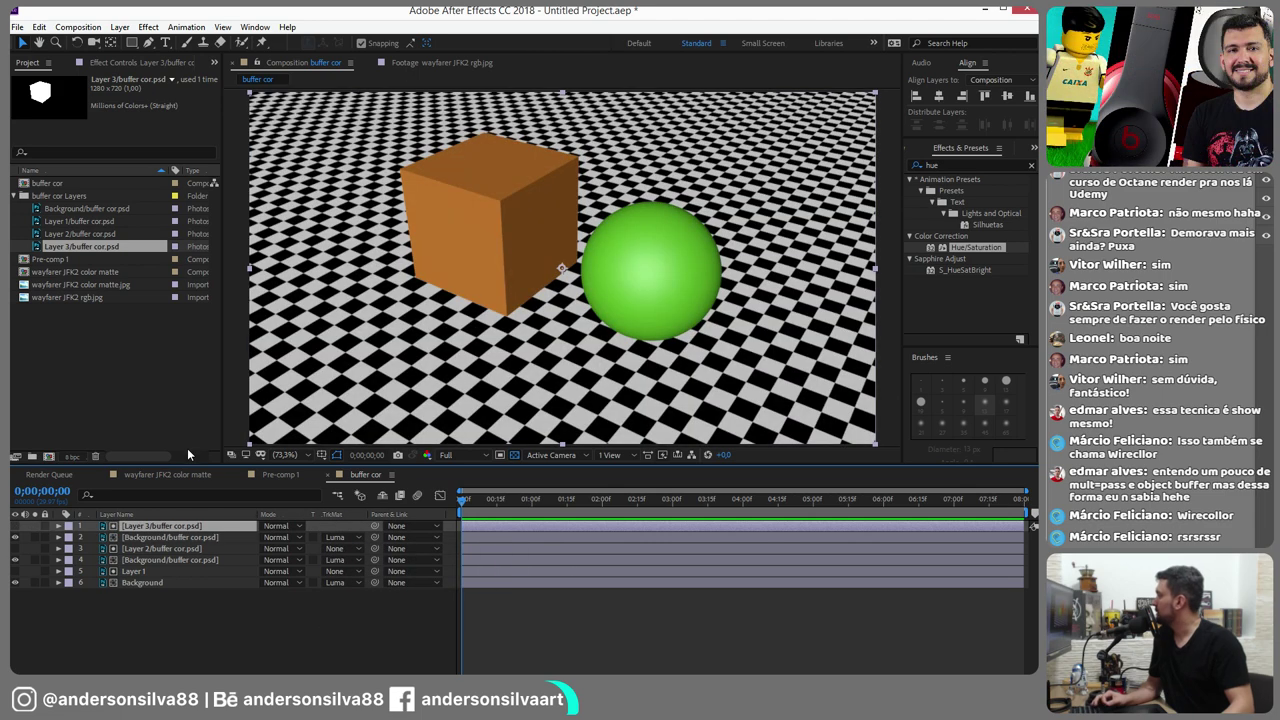
Toggle the cube, sphere and checkerboard layers' visibility to verify the mattes
click(15, 537)
click(15, 537)
click(15, 562)
click(15, 562)
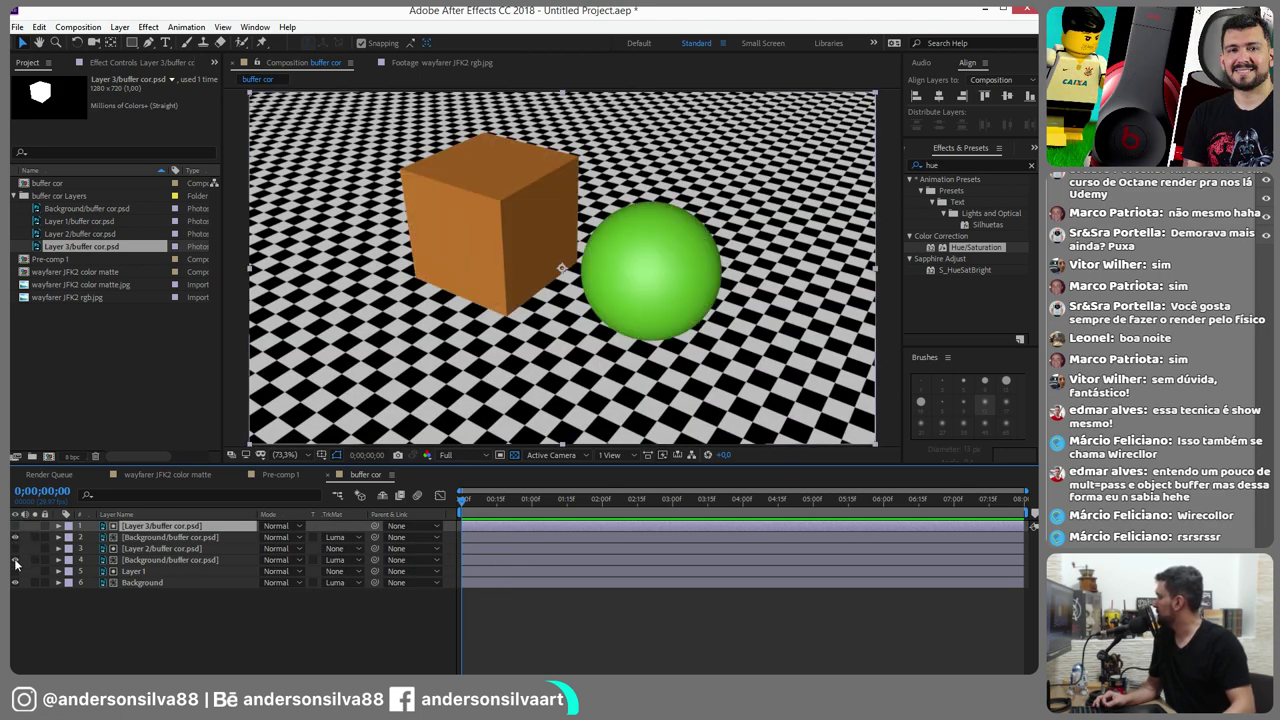
click(15, 584)
click(15, 584)
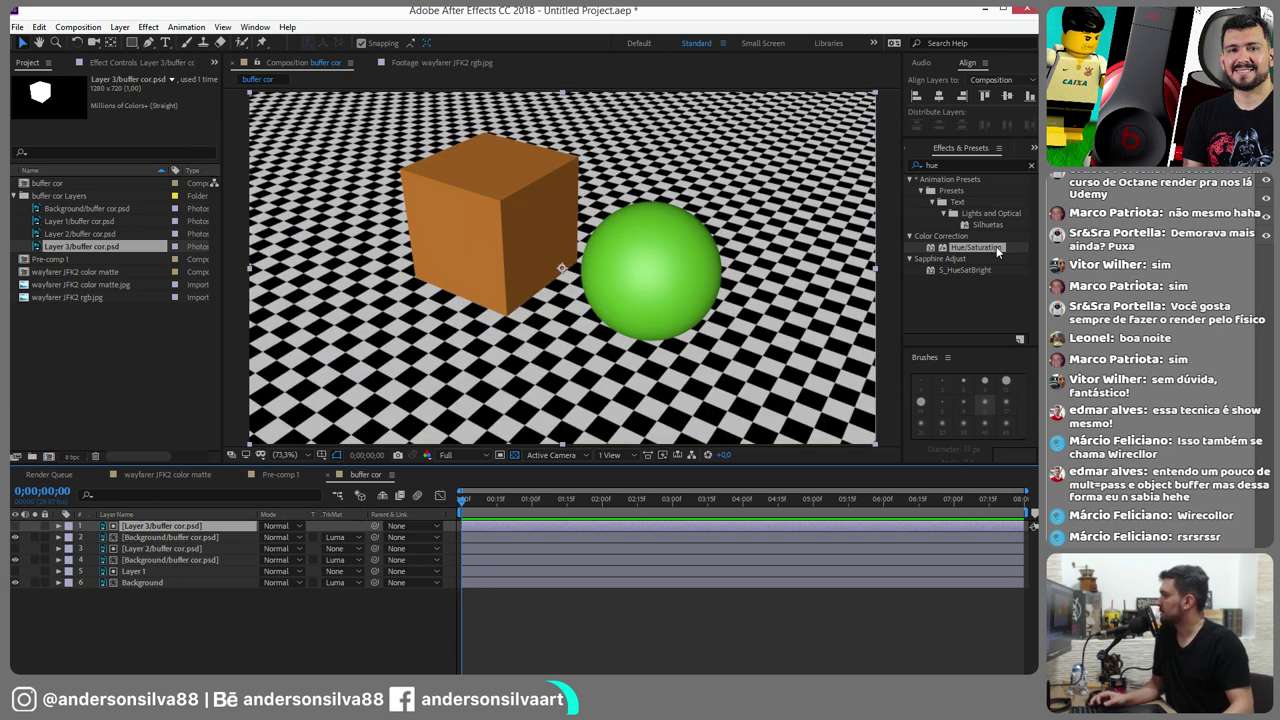
mouse_move(975, 247)
mouse_down()
mouse_move(985, 258)
mouse_move(808, 178)
mouse_up()
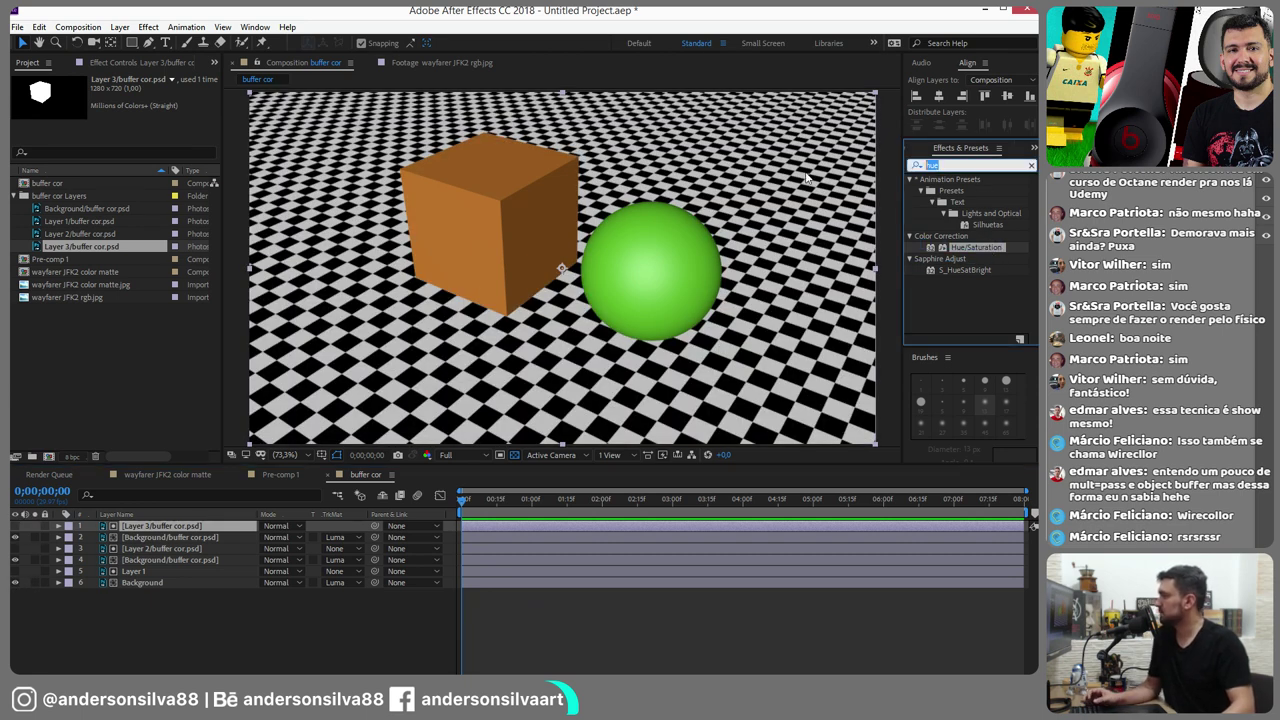
text(blur)
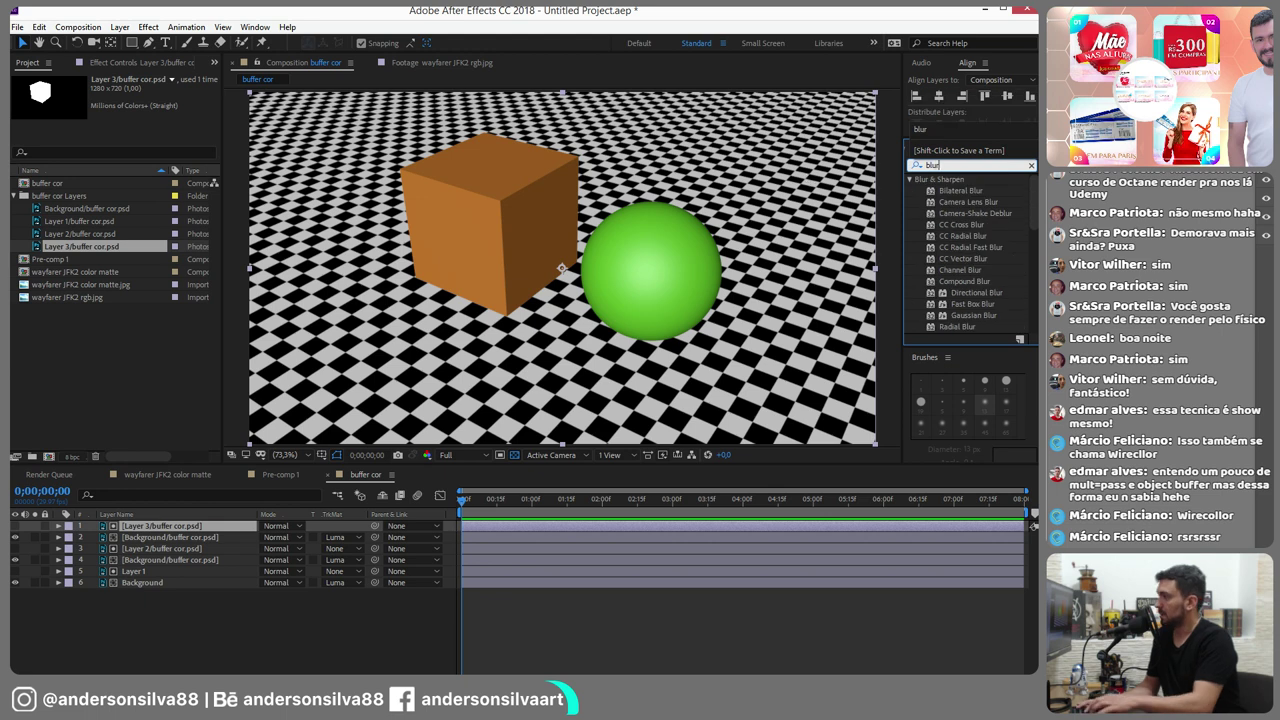
drag(975, 203, 155, 593)
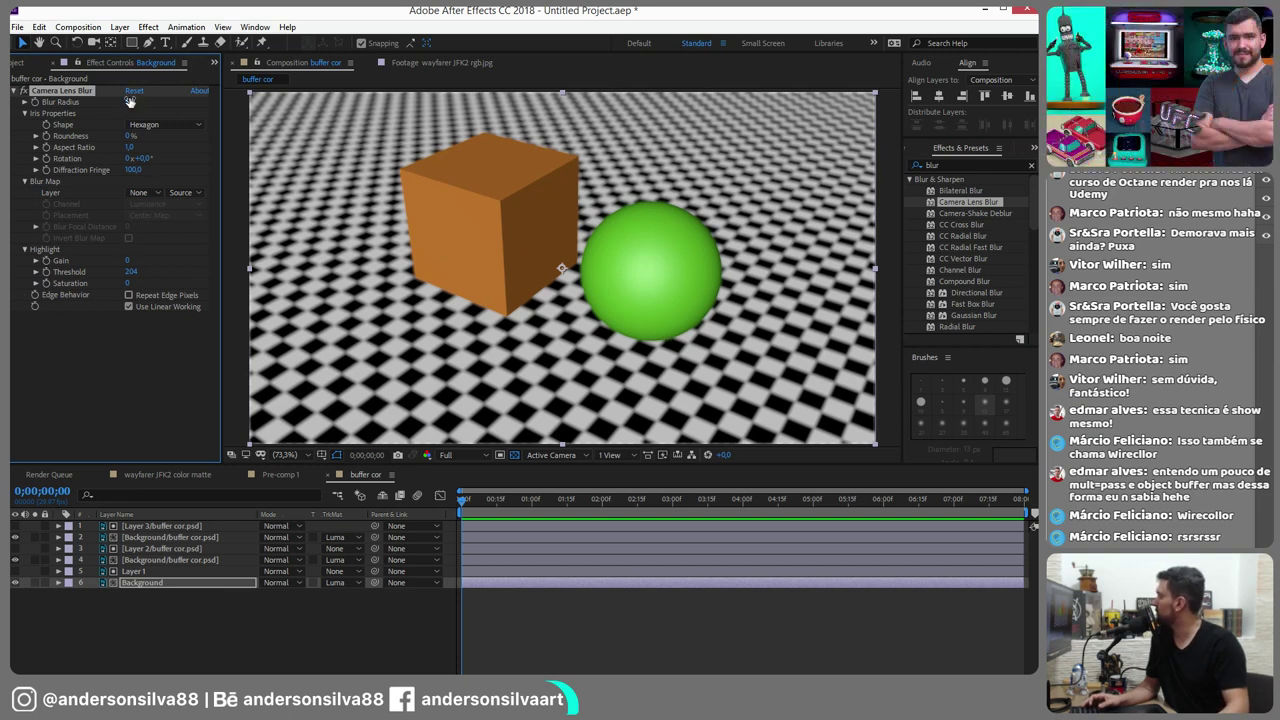
drag(130, 102, 108, 109)
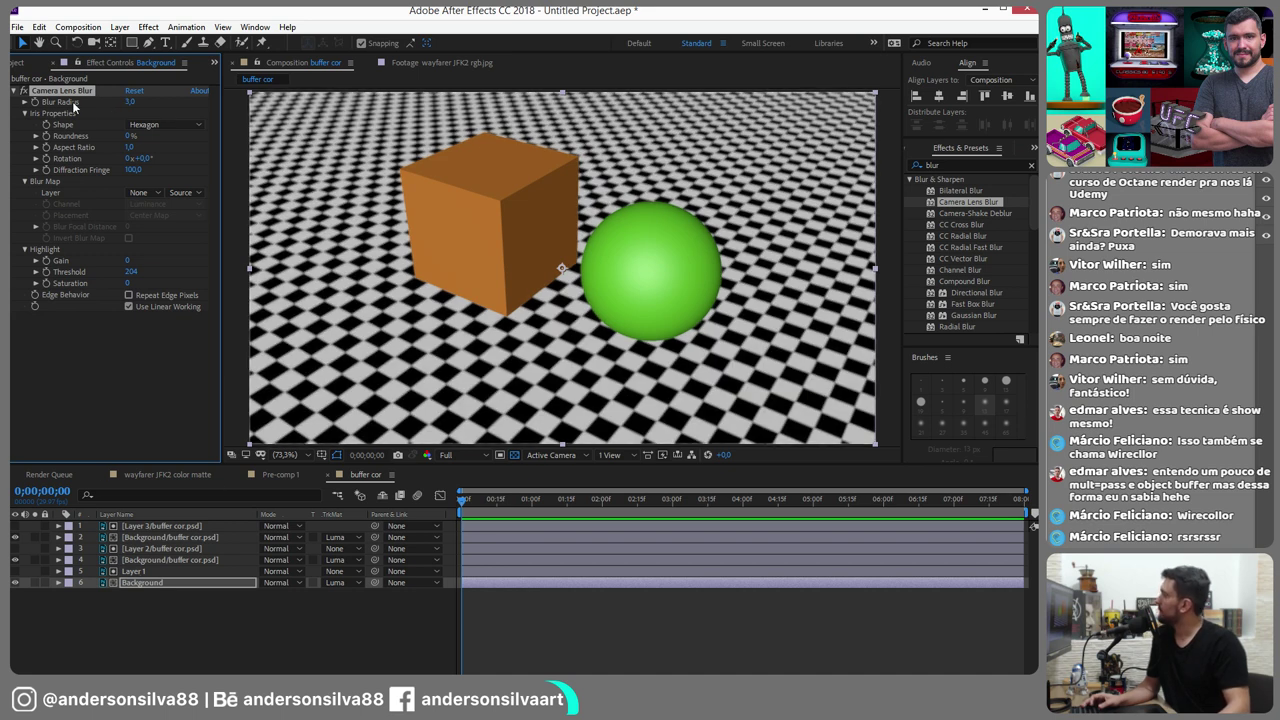
key(Delete)
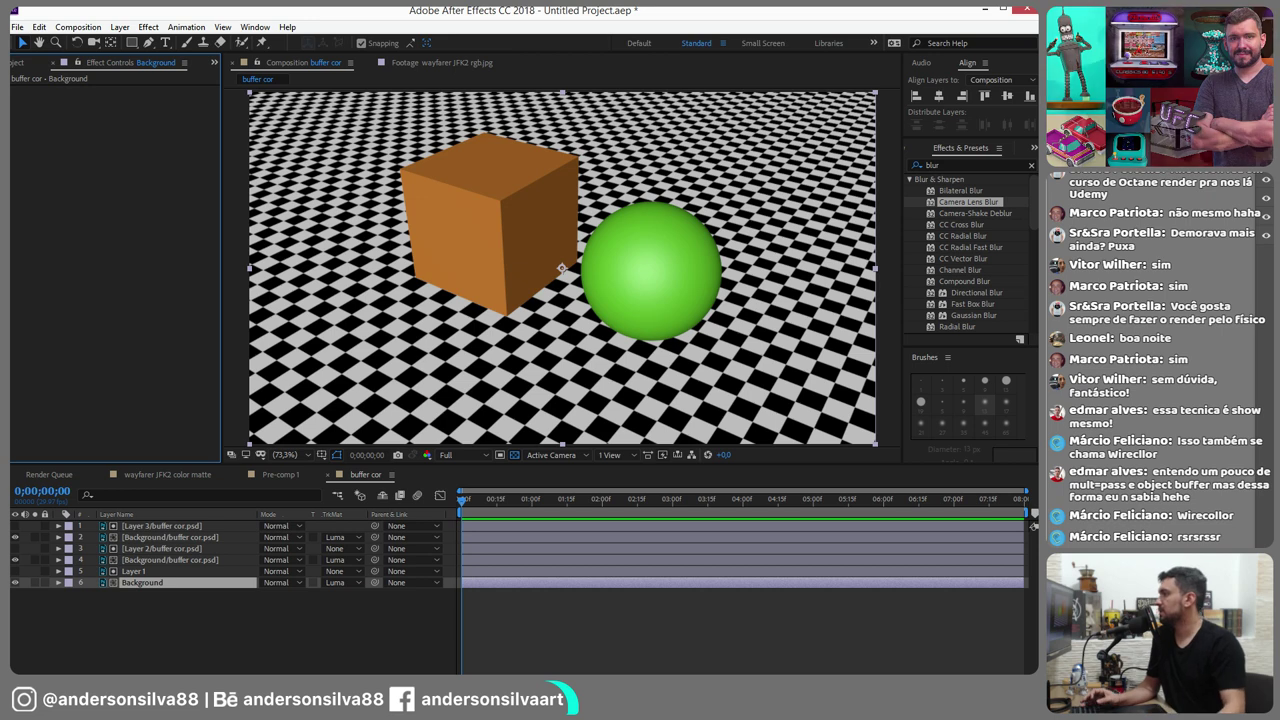
click(940, 164)
Apply Hue/Saturation to the sphere's render copy: saturation 53, Colorize on, hue shifted to purple
text(hue)
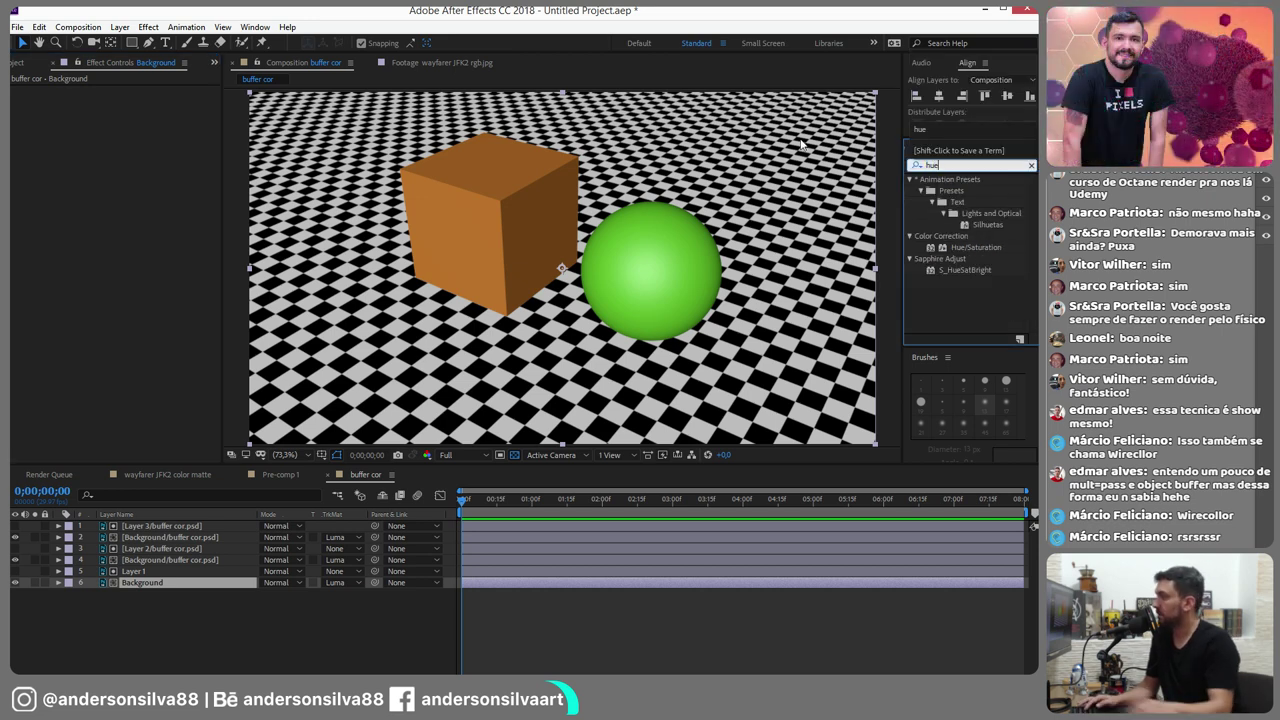
drag(973, 248, 160, 562)
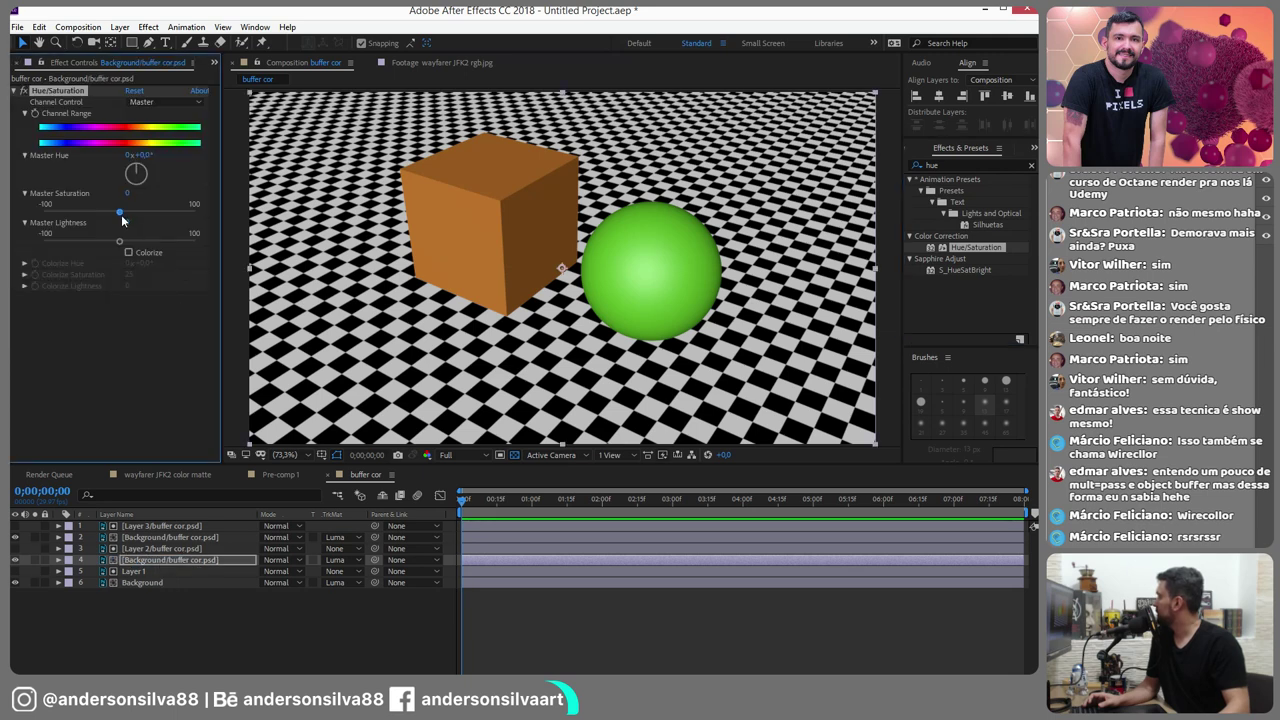
drag(120, 212, 159, 212)
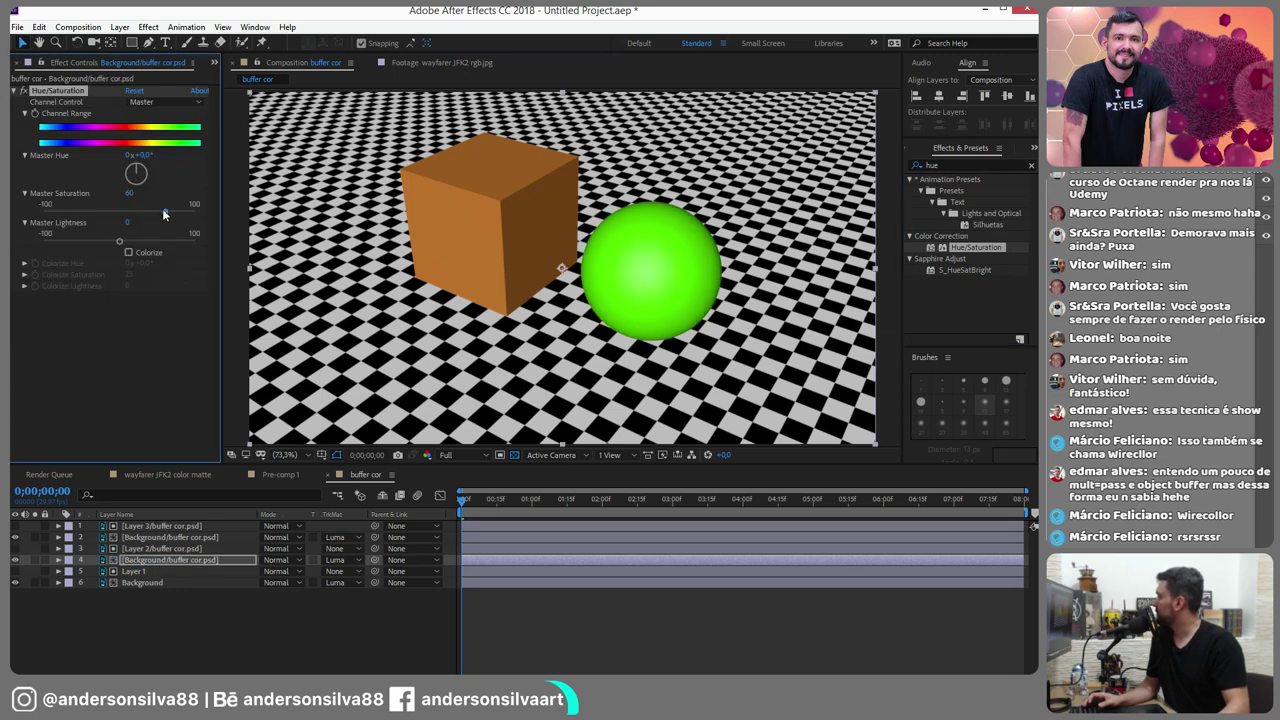
click(129, 253)
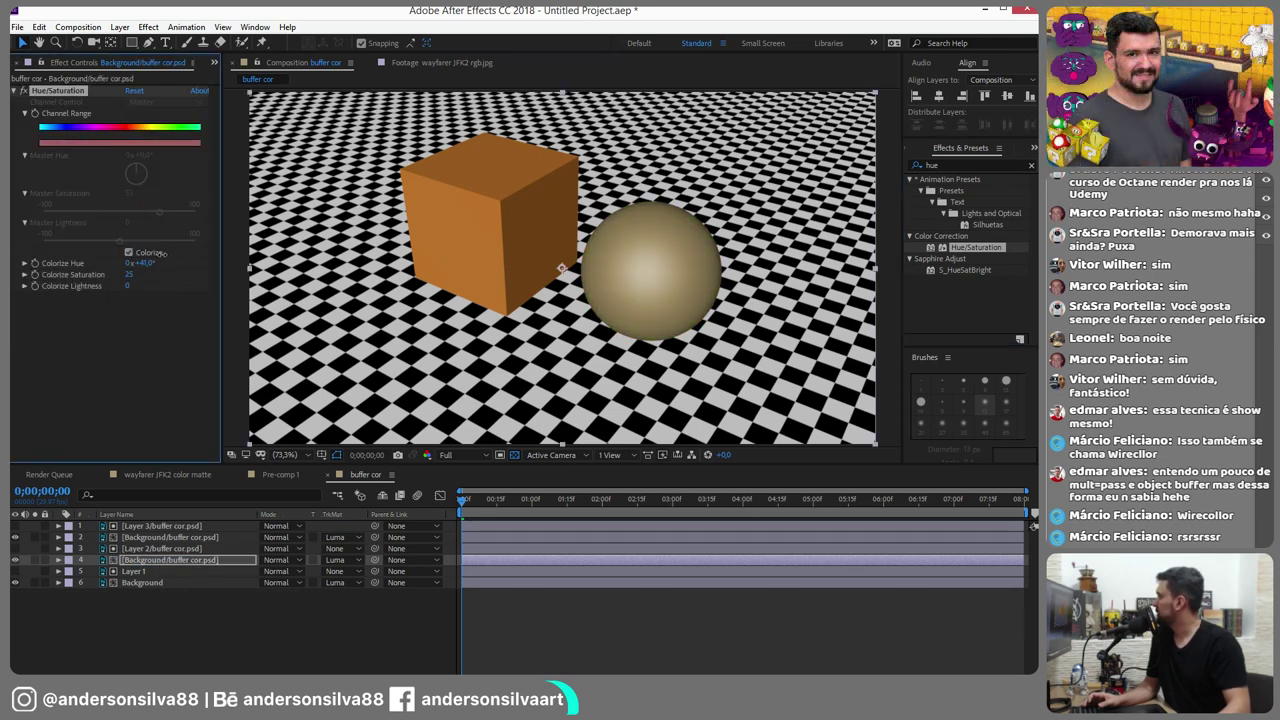
mouse_move(169, 260)
mouse_down()
mouse_move(145, 274)
mouse_move(78, 256)
mouse_up()
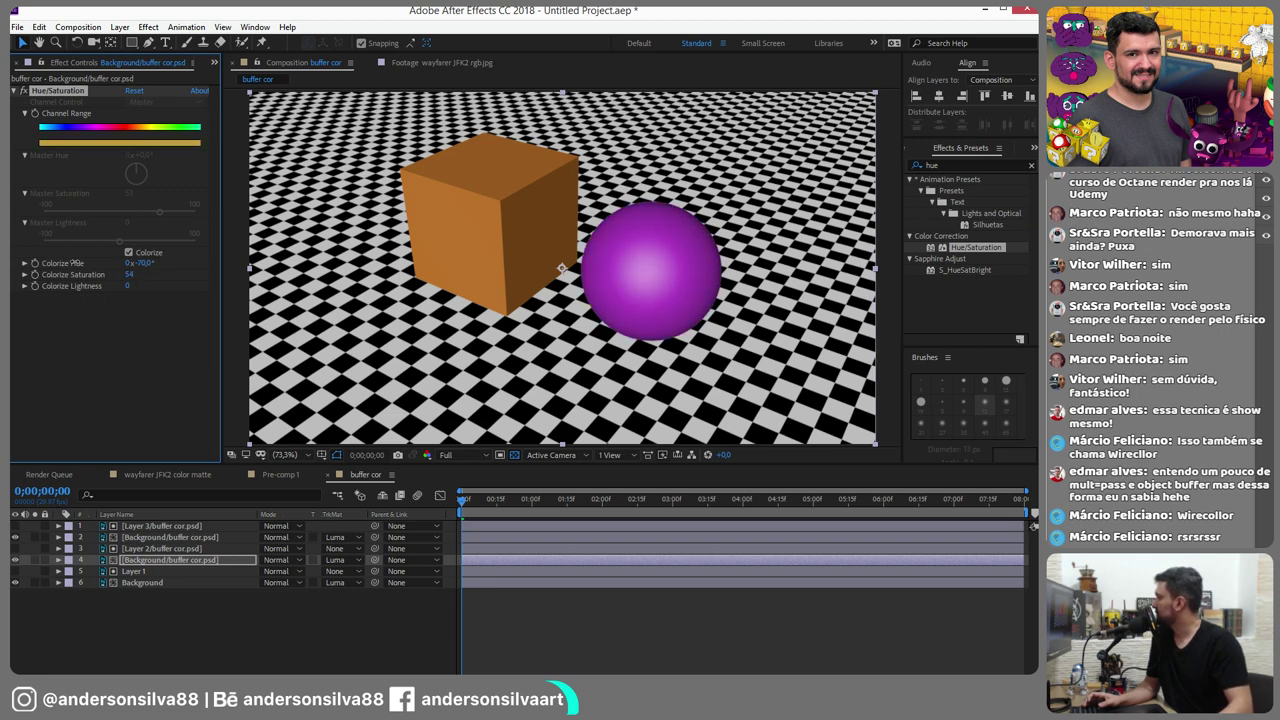
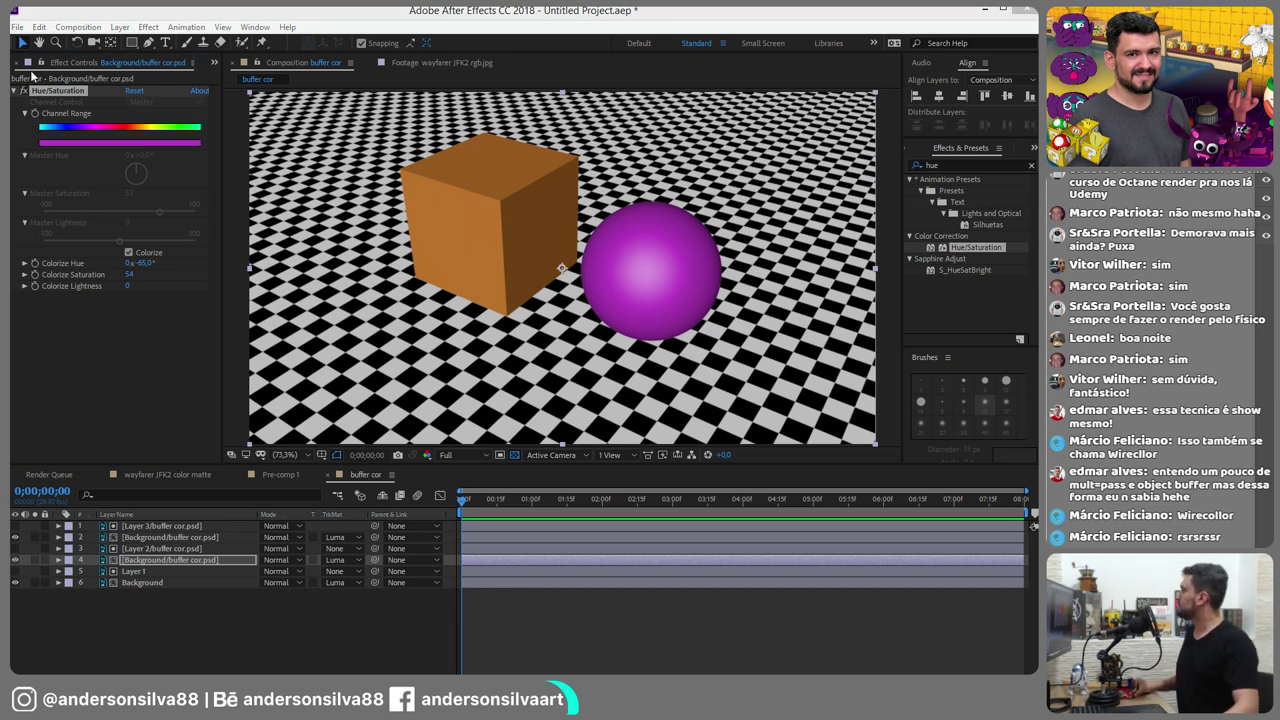
Select all six buffer cor layers in After Effects, then bring up buffer cor.psd in Photoshop
drag(200, 600, 215, 528)
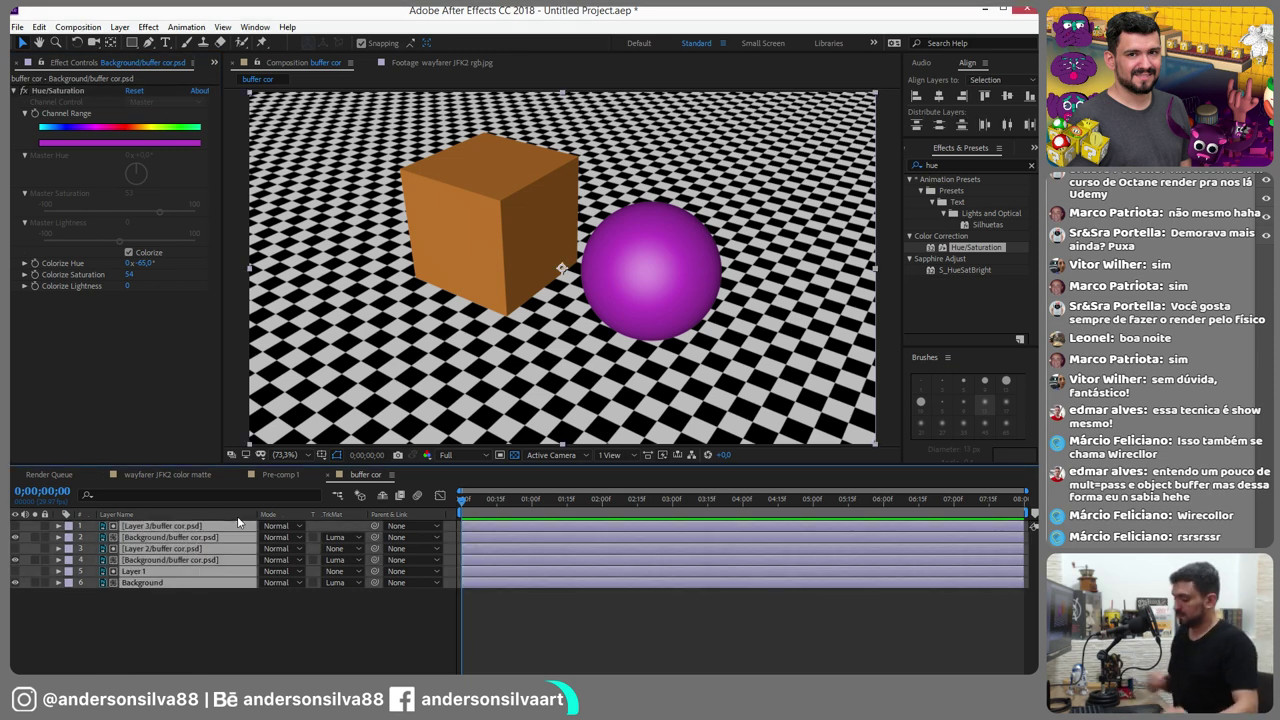
click(214, 62)
click(240, 80)
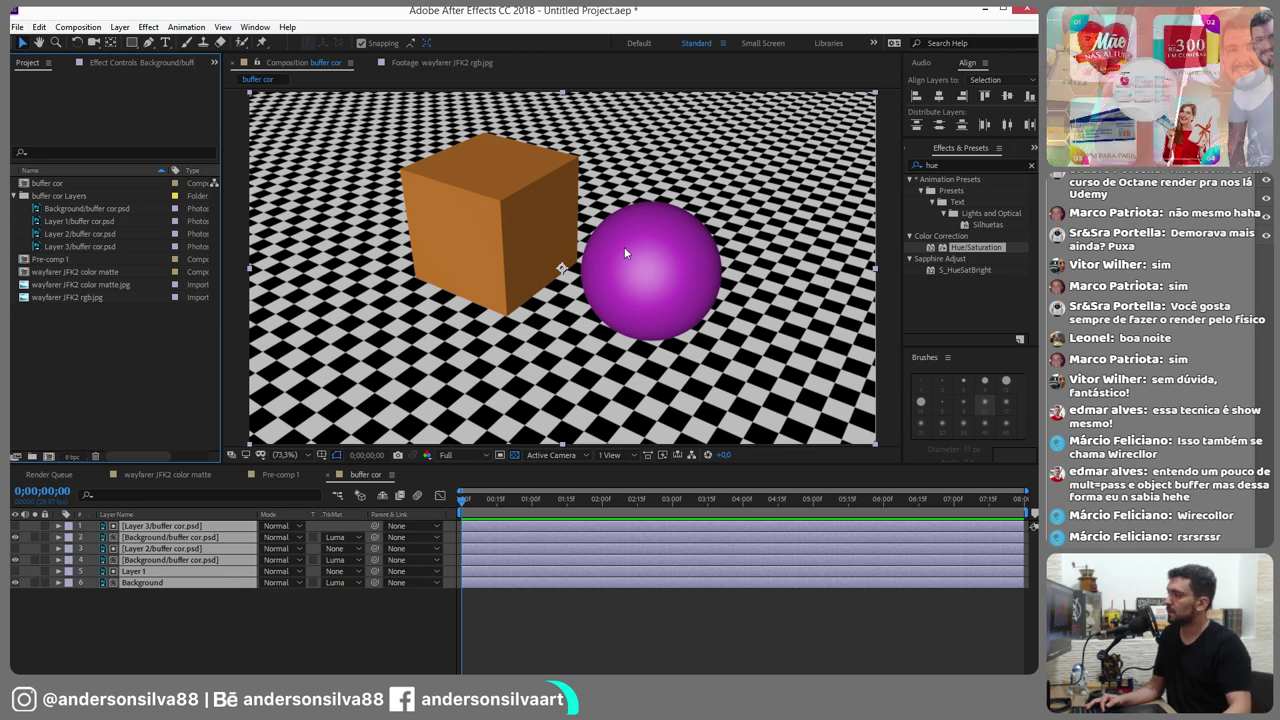
key(alt+Tab)
drag(380, 199, 478, 130)
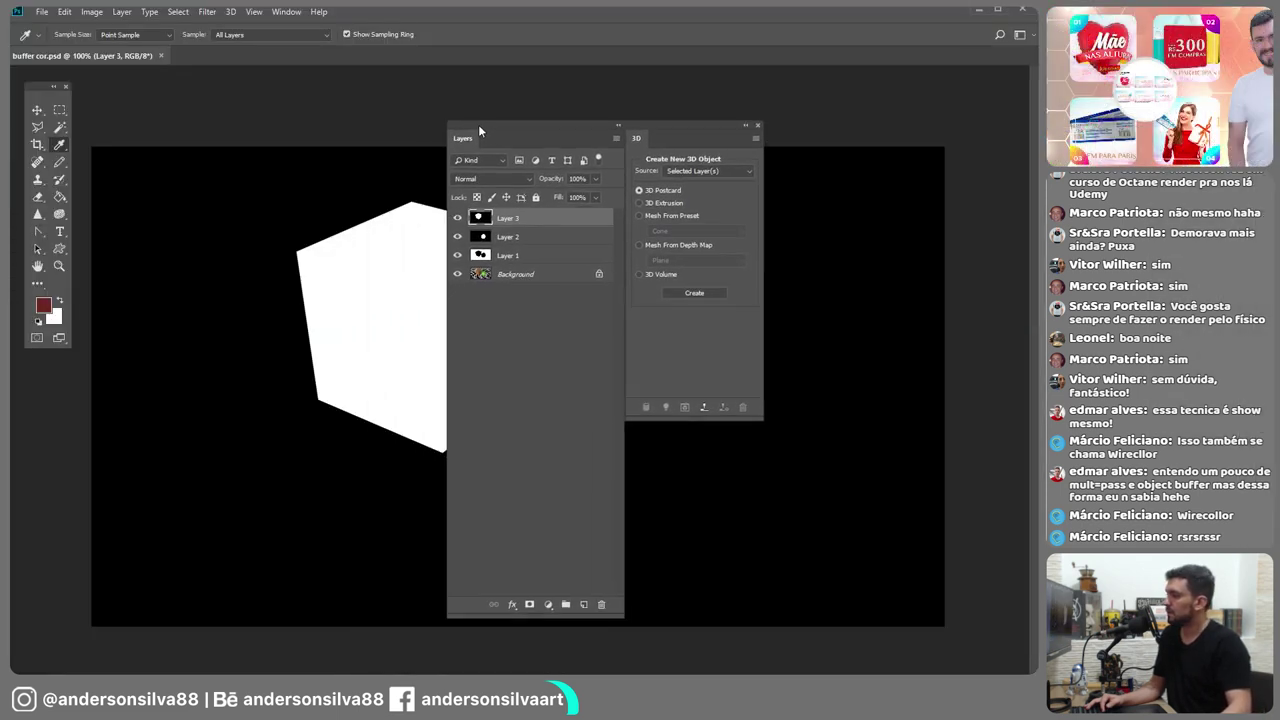
Minimize Photoshop and After Effects to reveal Cinema 4D's Picture Viewer
click(981, 14)
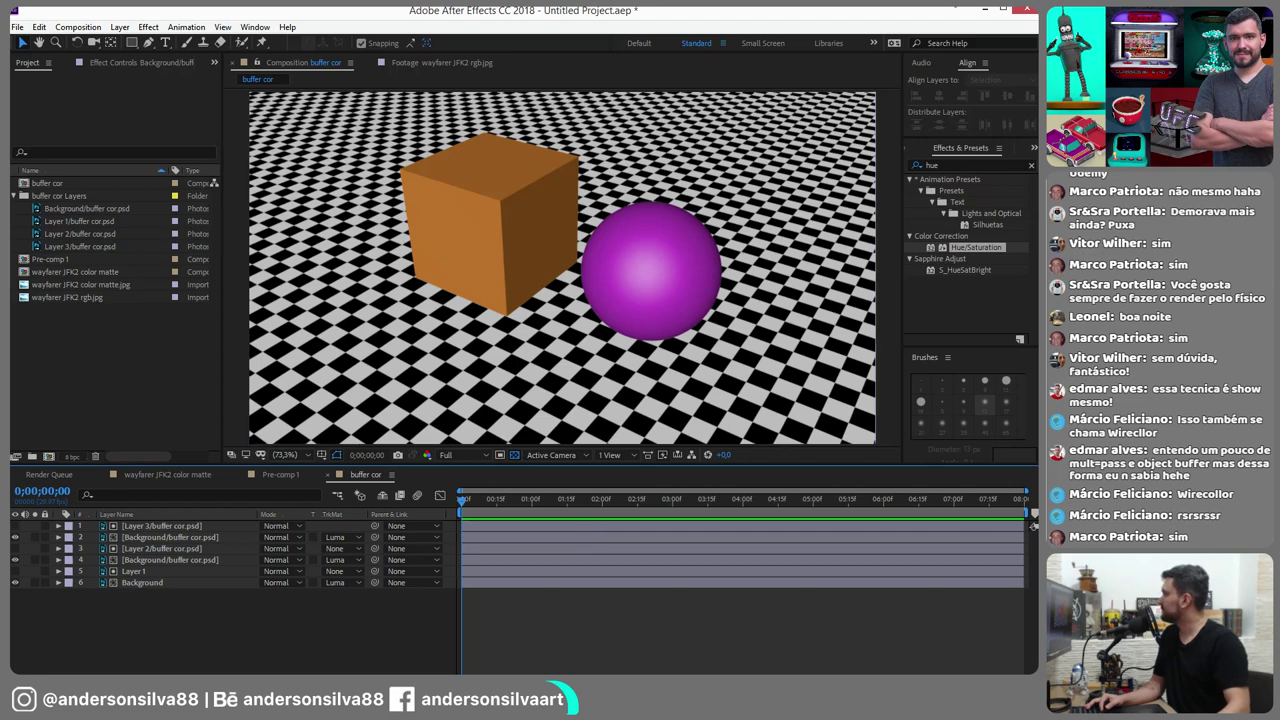
click(993, 14)
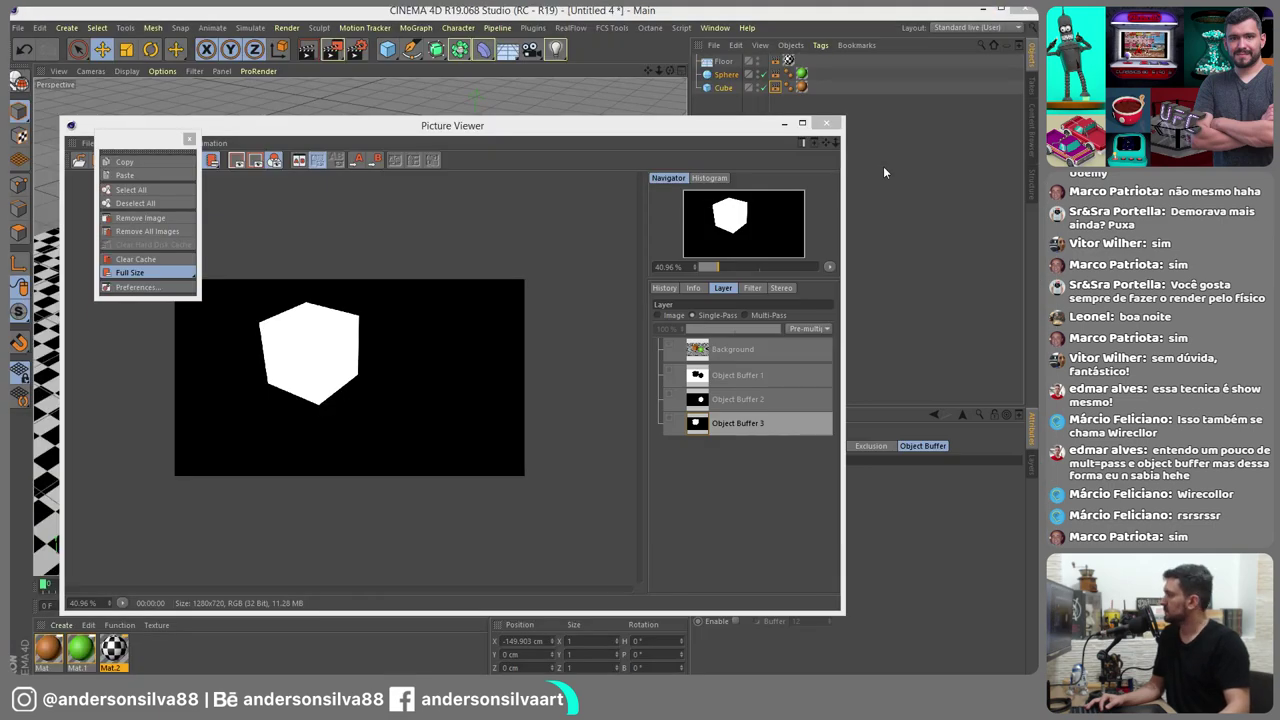
Close the Picture Viewer and close the Untitled 4 scene without saving
click(825, 123)
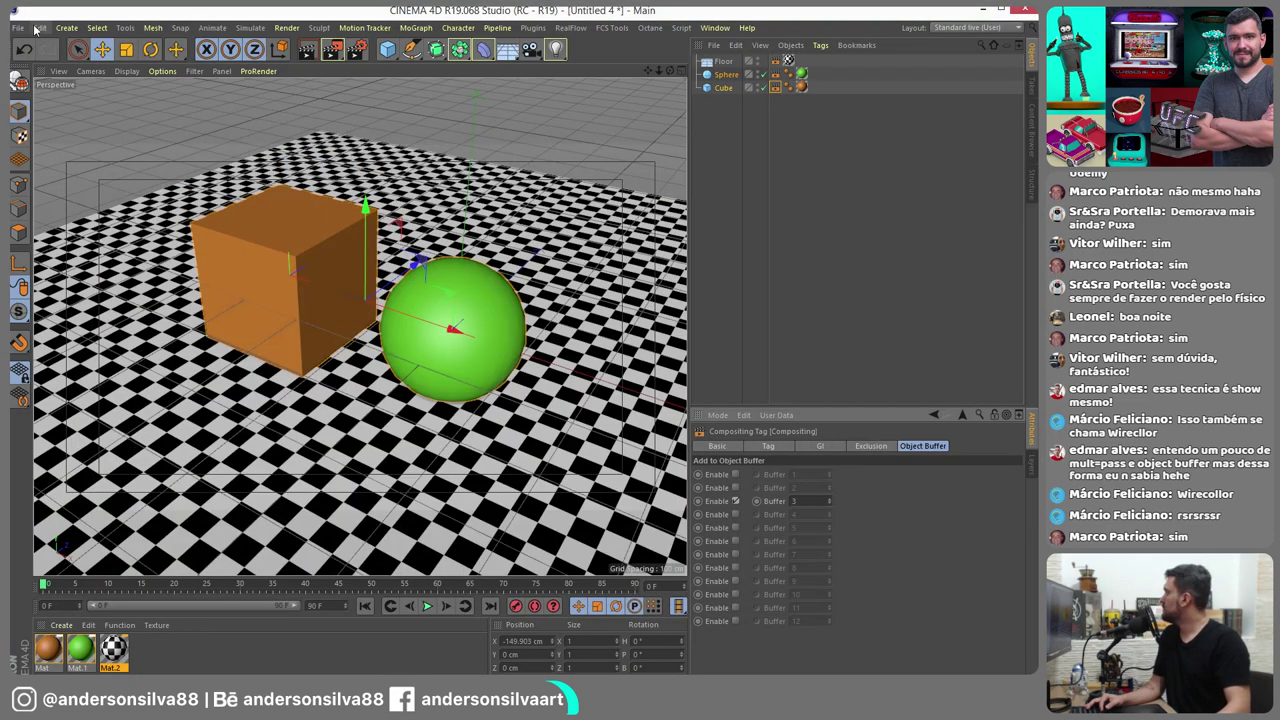
click(18, 28)
click(52, 115)
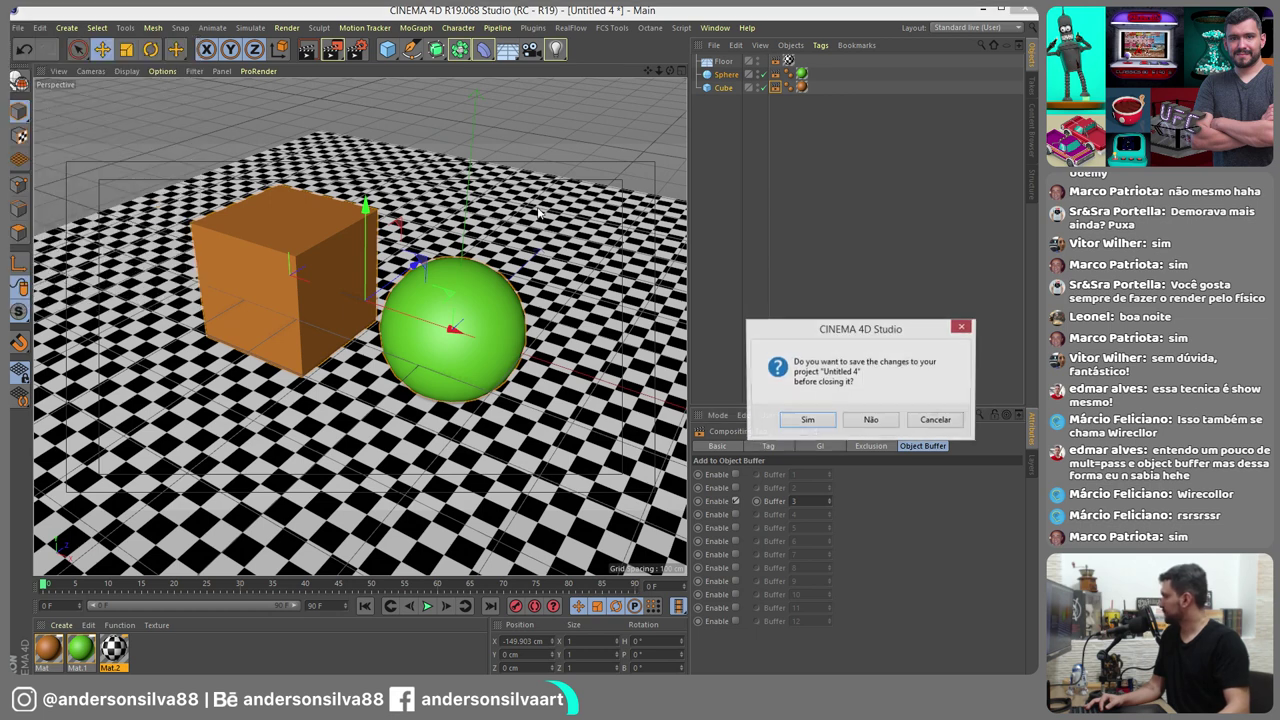
click(870, 419)
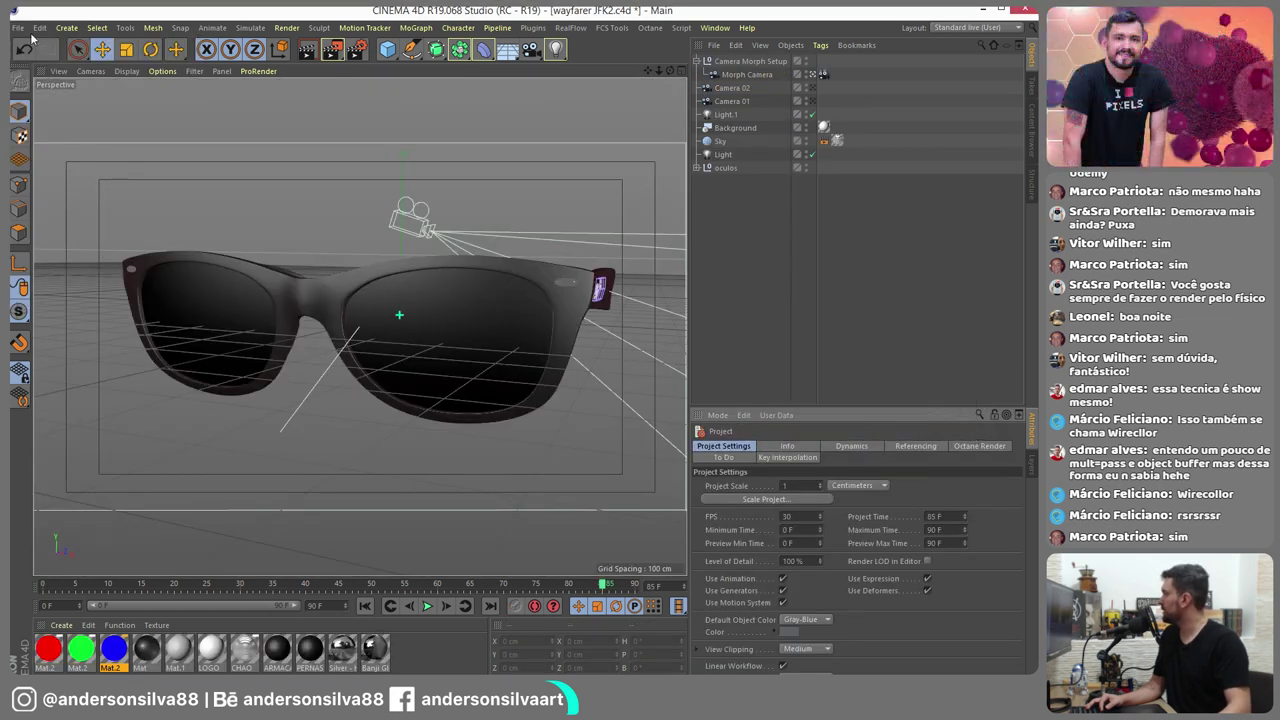
Close the wayfarer JFK2 scene without saving, leaving an empty Untitled 5
click(18, 28)
click(50, 113)
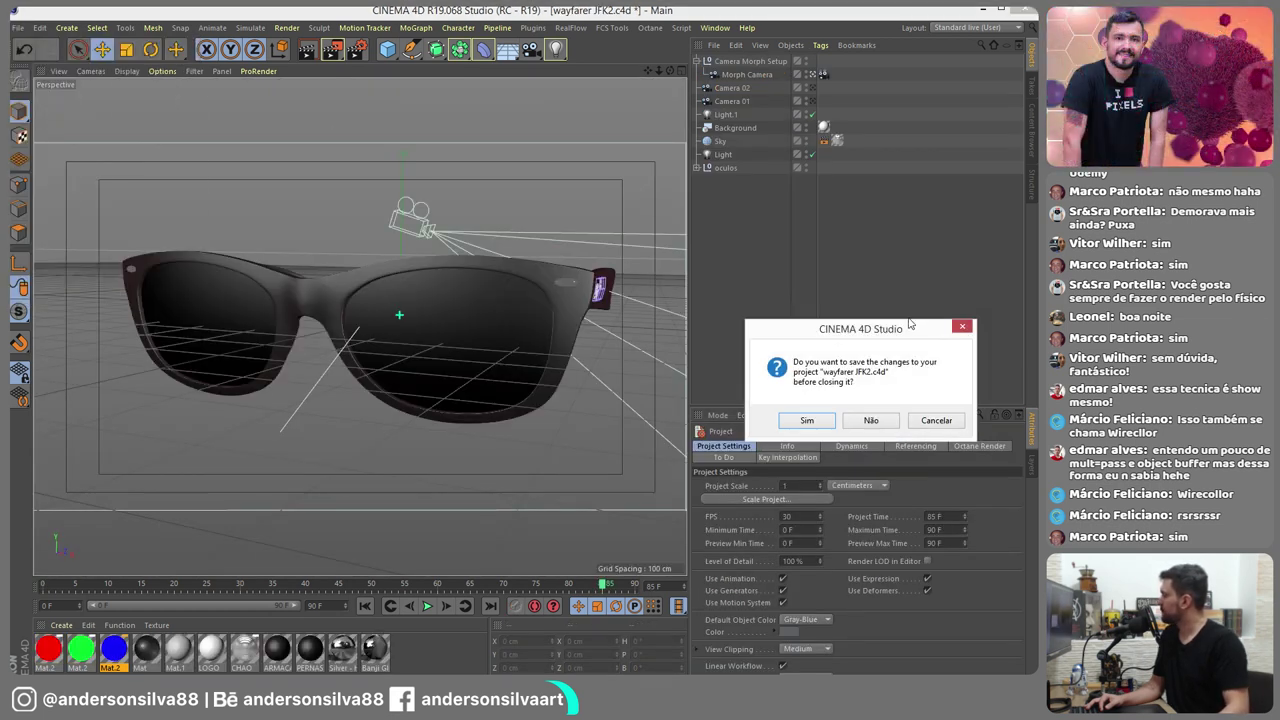
click(872, 420)
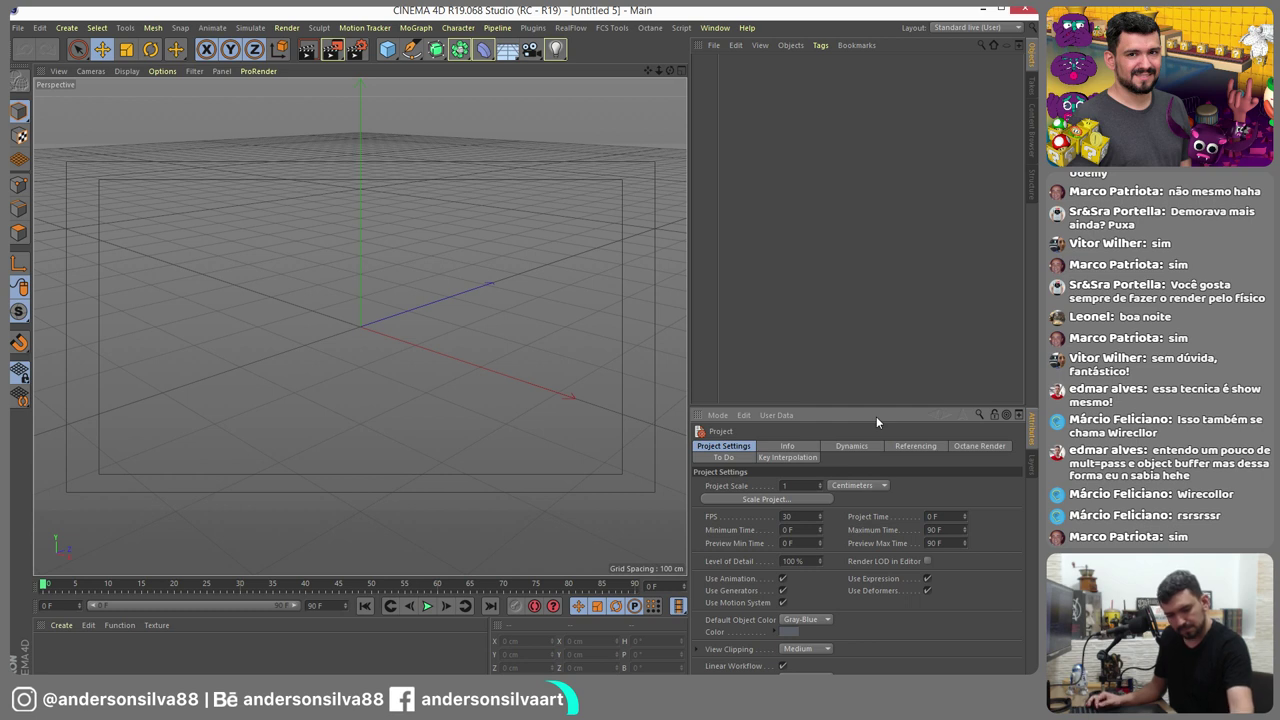
click(273, 169)
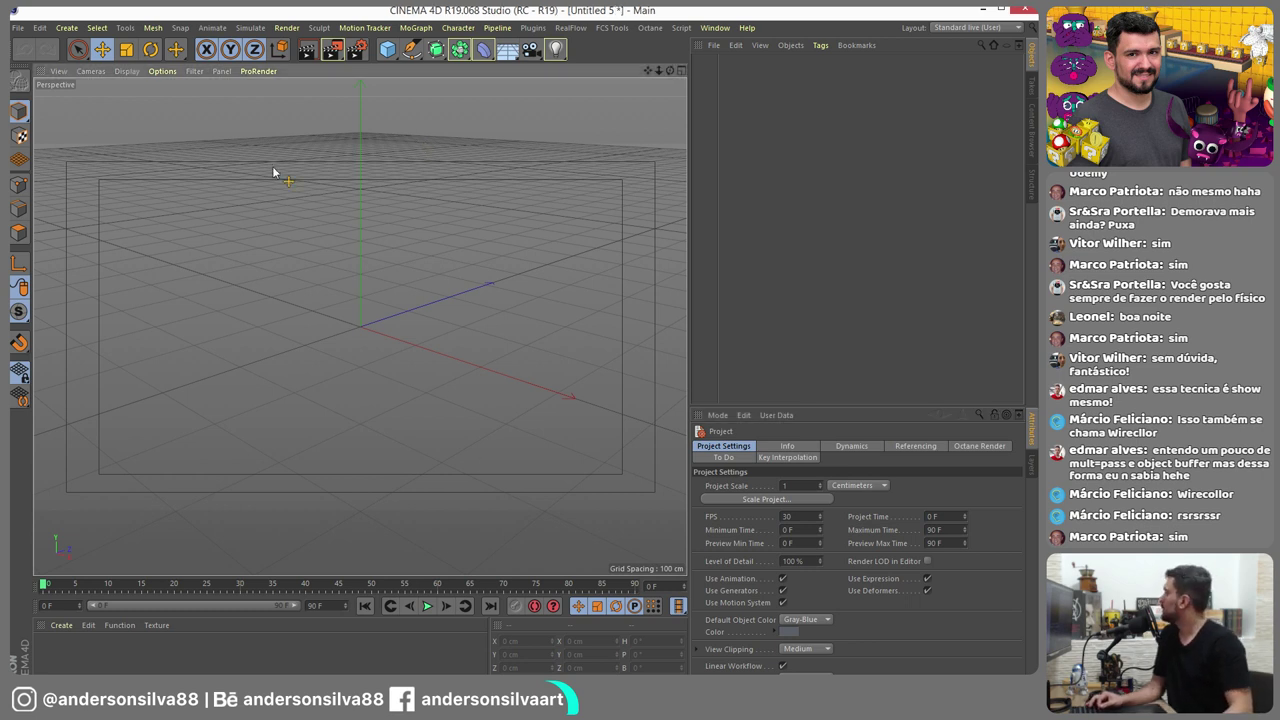
click(17, 28)
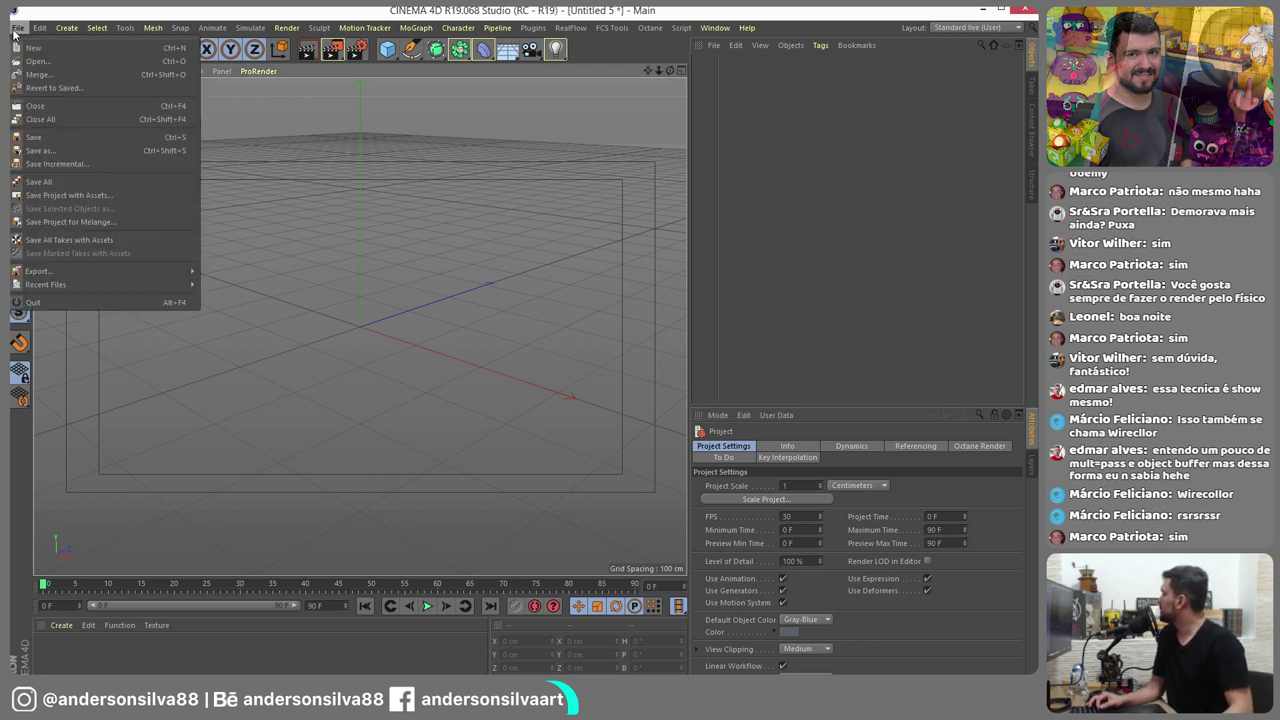
click(52, 64)
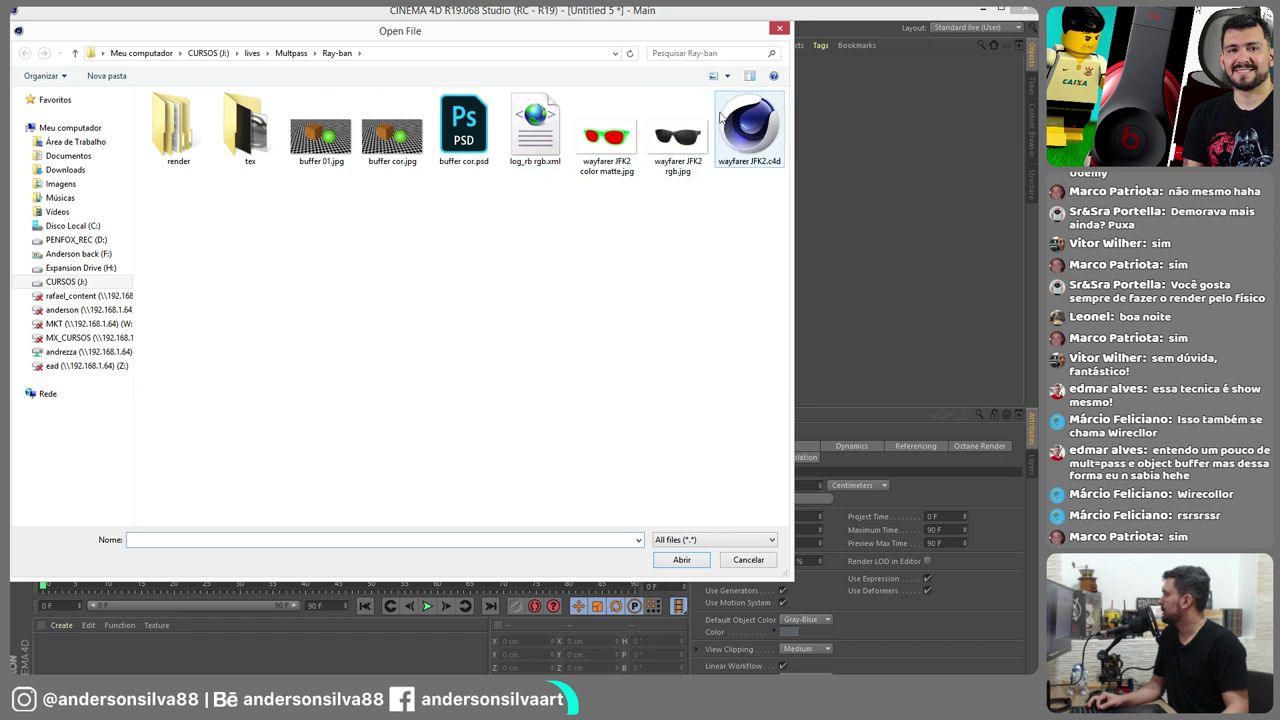
click(289, 53)
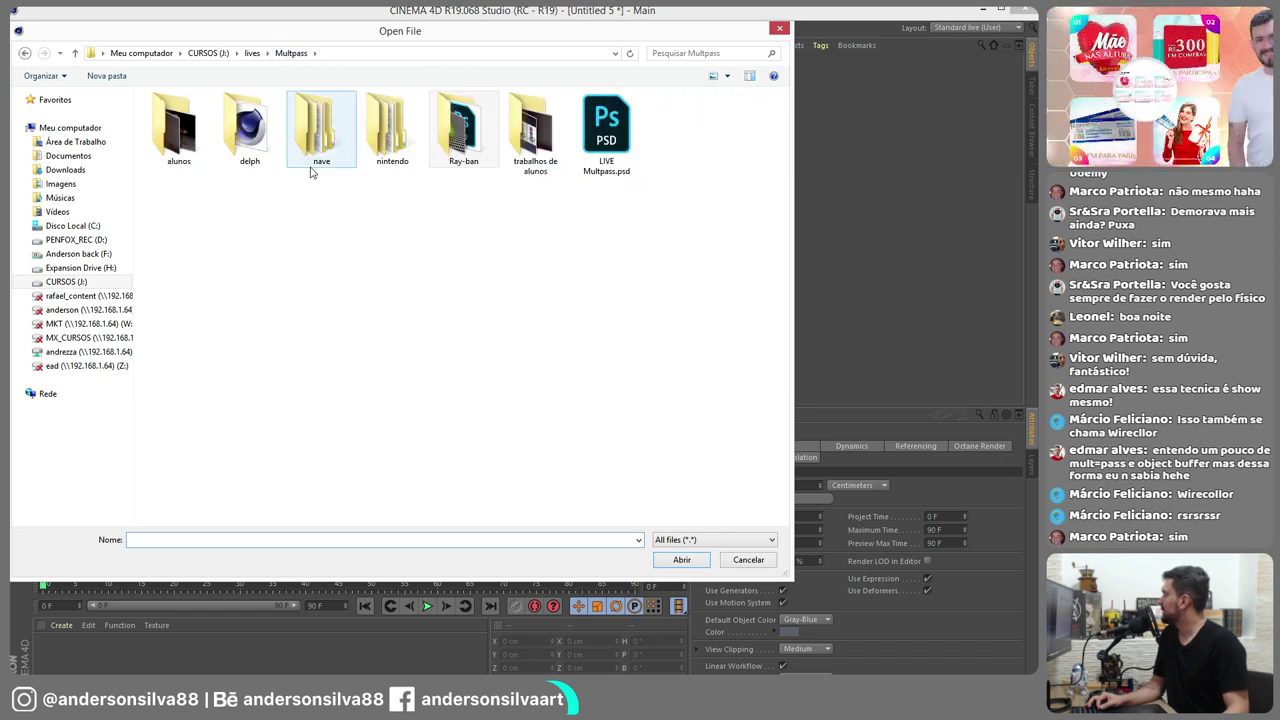
mouse_move(250, 128)
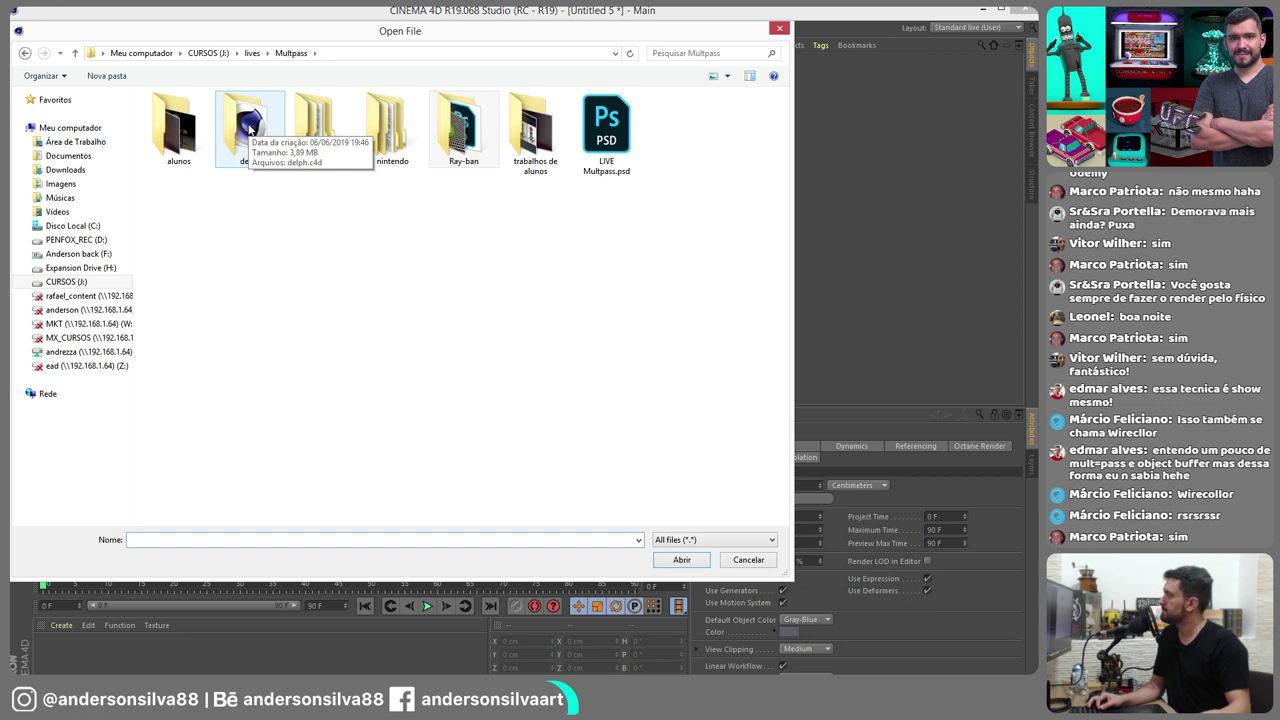
click(750, 560)
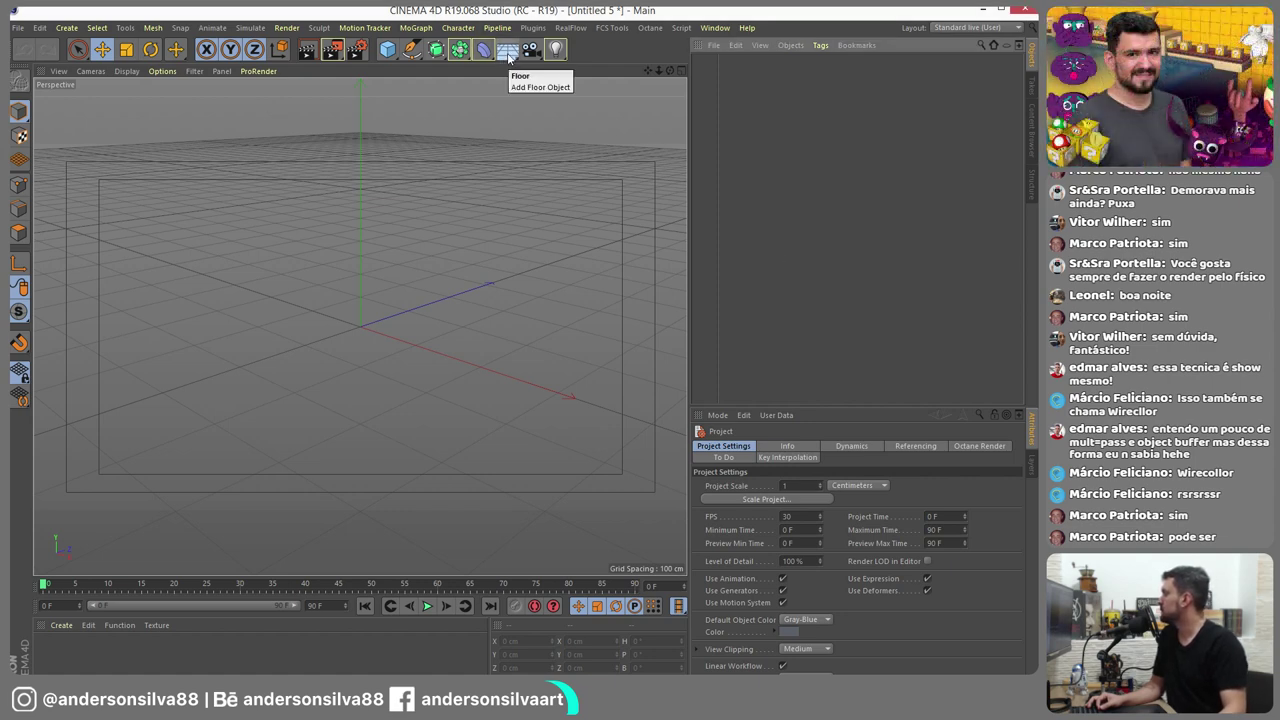
Add a floor and a raised cube, plus a sphere at X 266, Y 88.8
click(507, 50)
click(387, 50)
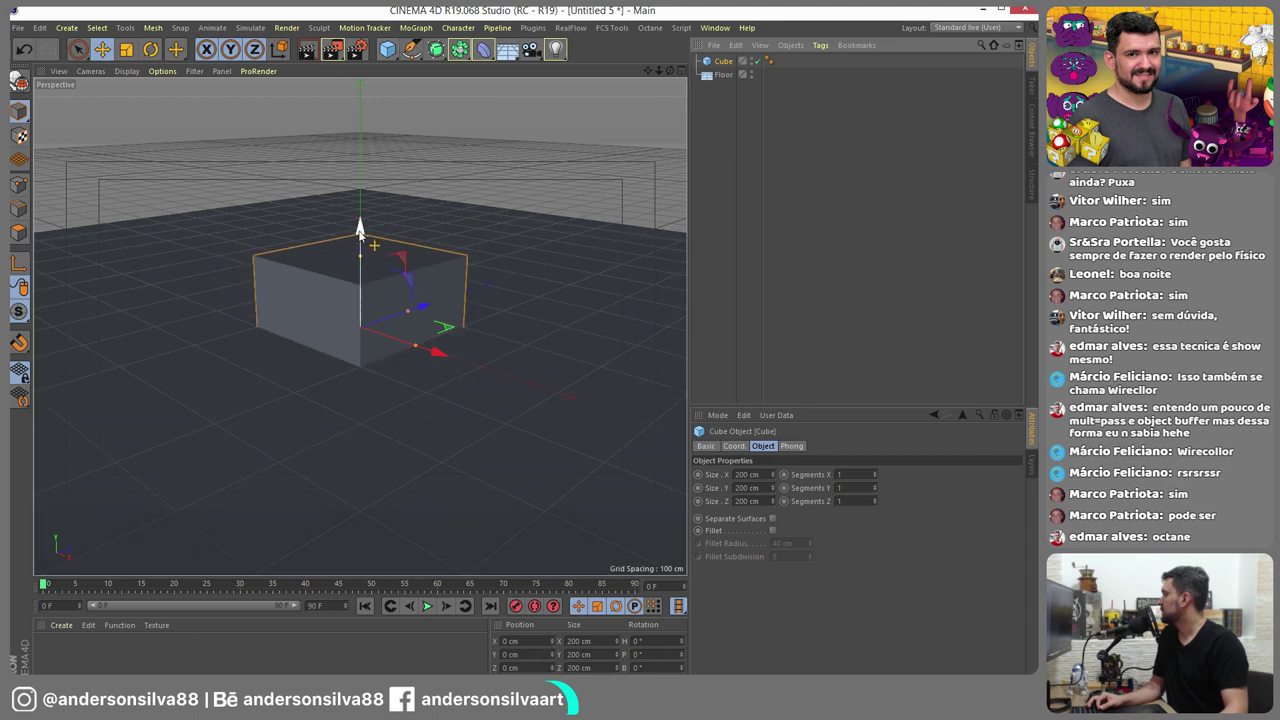
drag(360, 225, 360, 151)
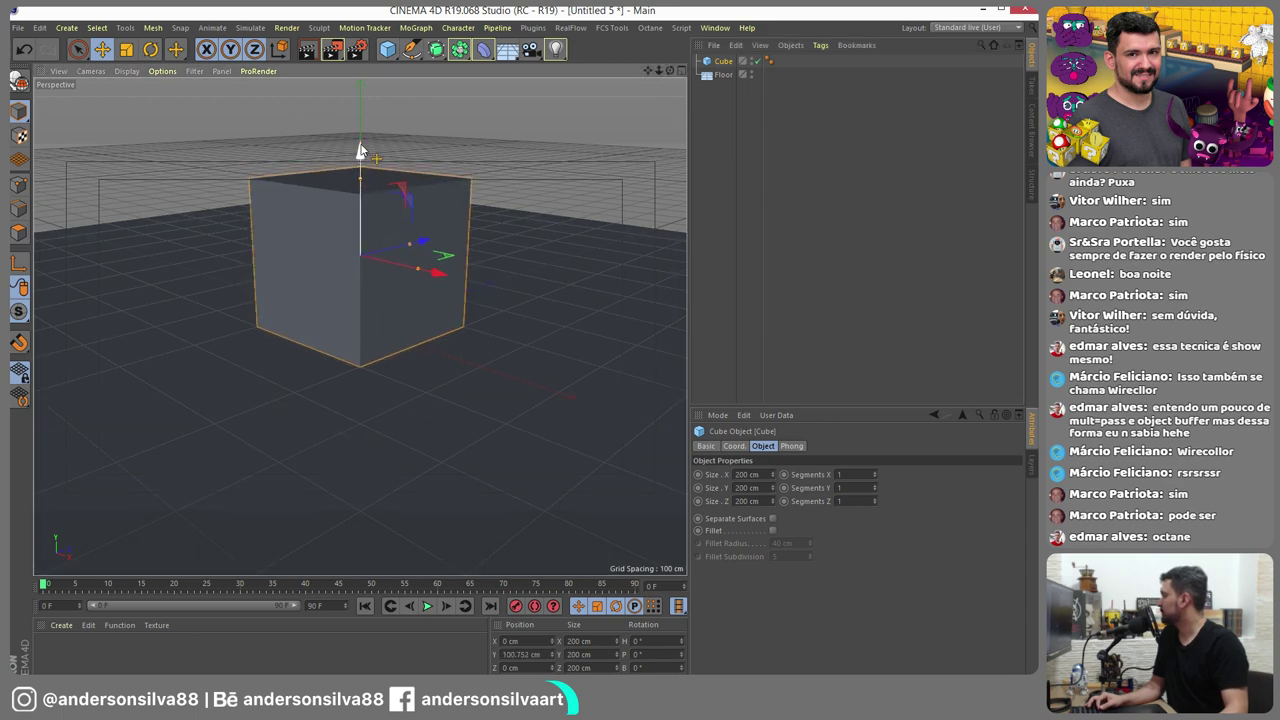
click(393, 54)
click(665, 94)
drag(412, 357, 631, 417)
mouse_move(537, 287)
mouse_down()
mouse_move(560, 190)
mouse_move(563, 211)
mouse_move(357, 329)
mouse_up()
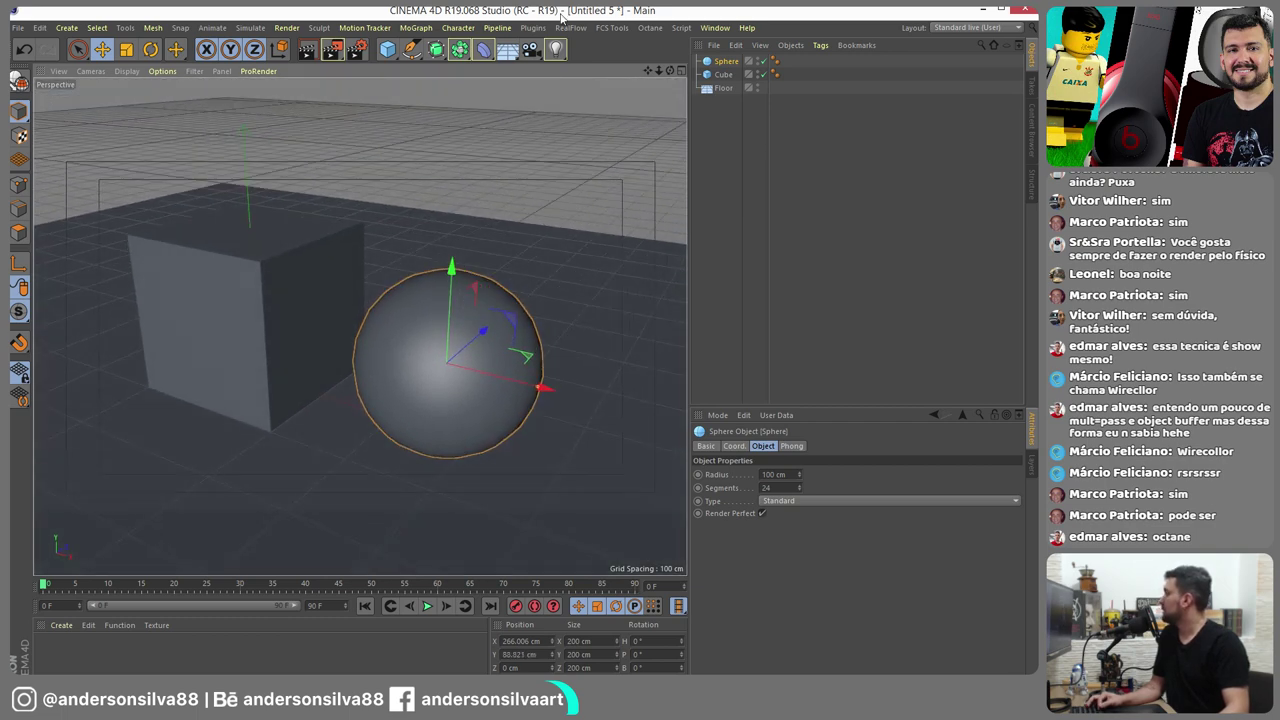
Open the Octane Live Viewer from the Octane menu
click(650, 28)
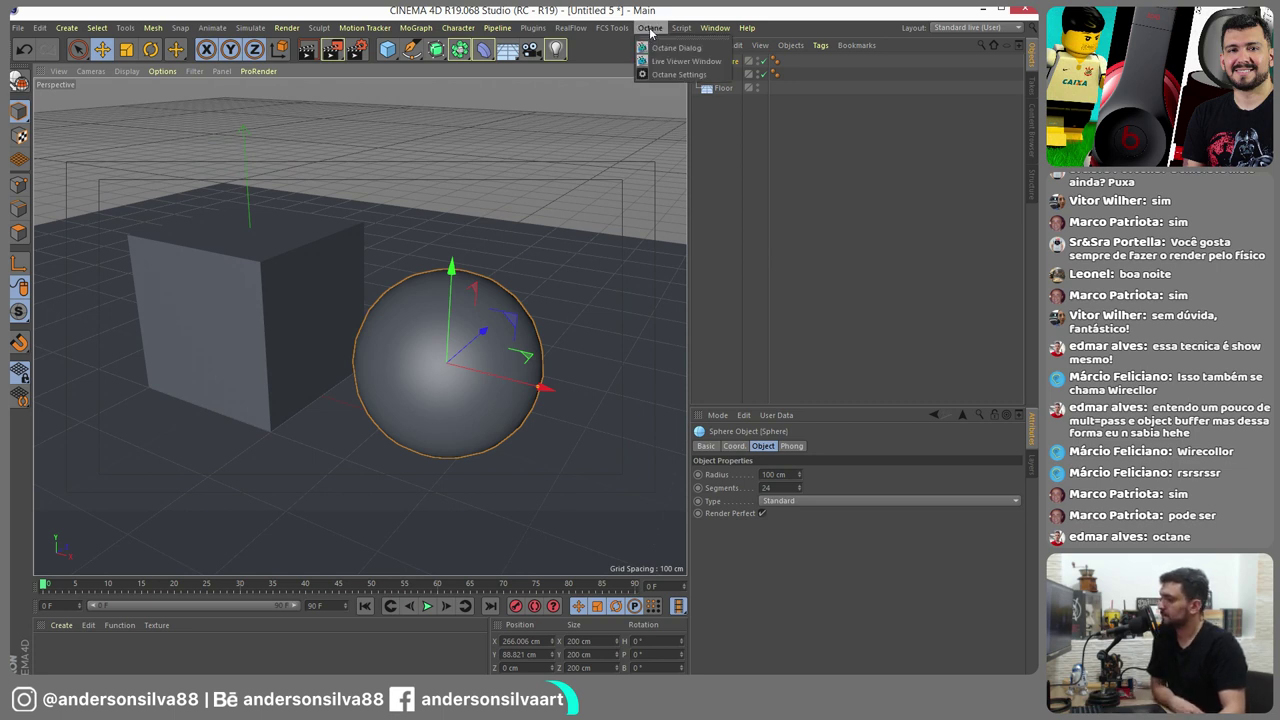
click(690, 62)
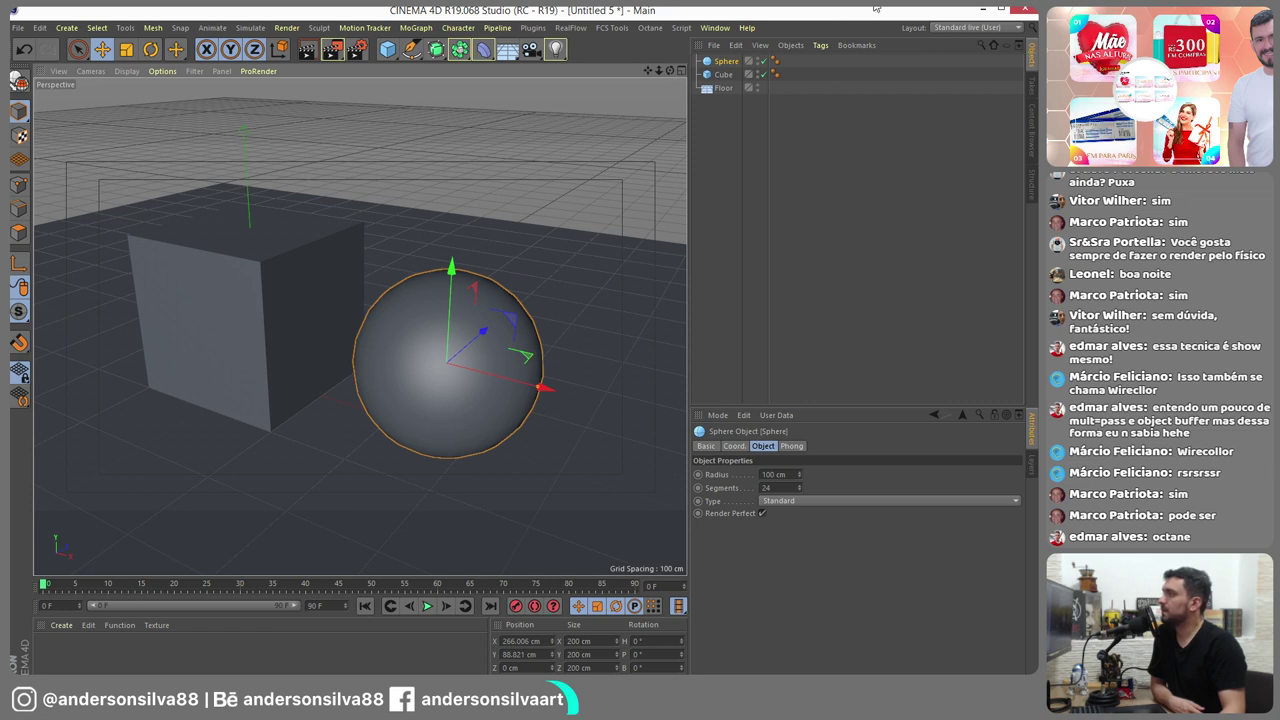
click(650, 27)
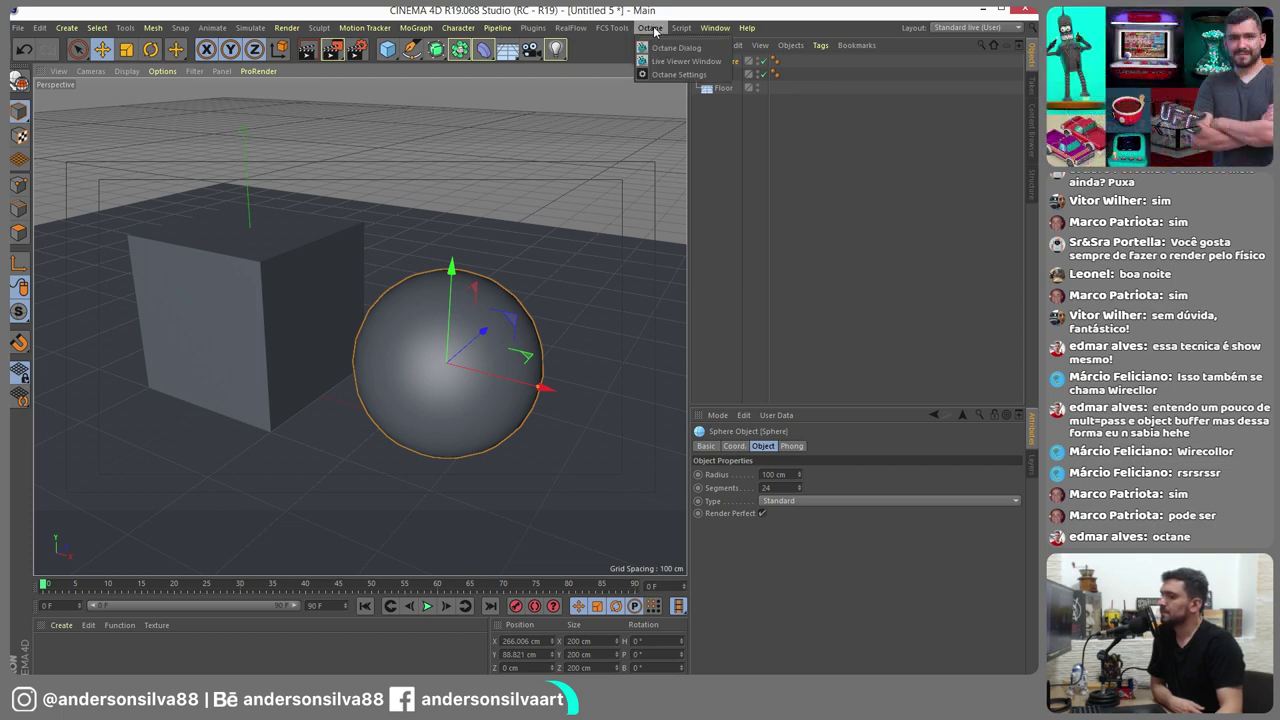
Render the cube and sphere live in the Octane Live Viewer
click(747, 137)
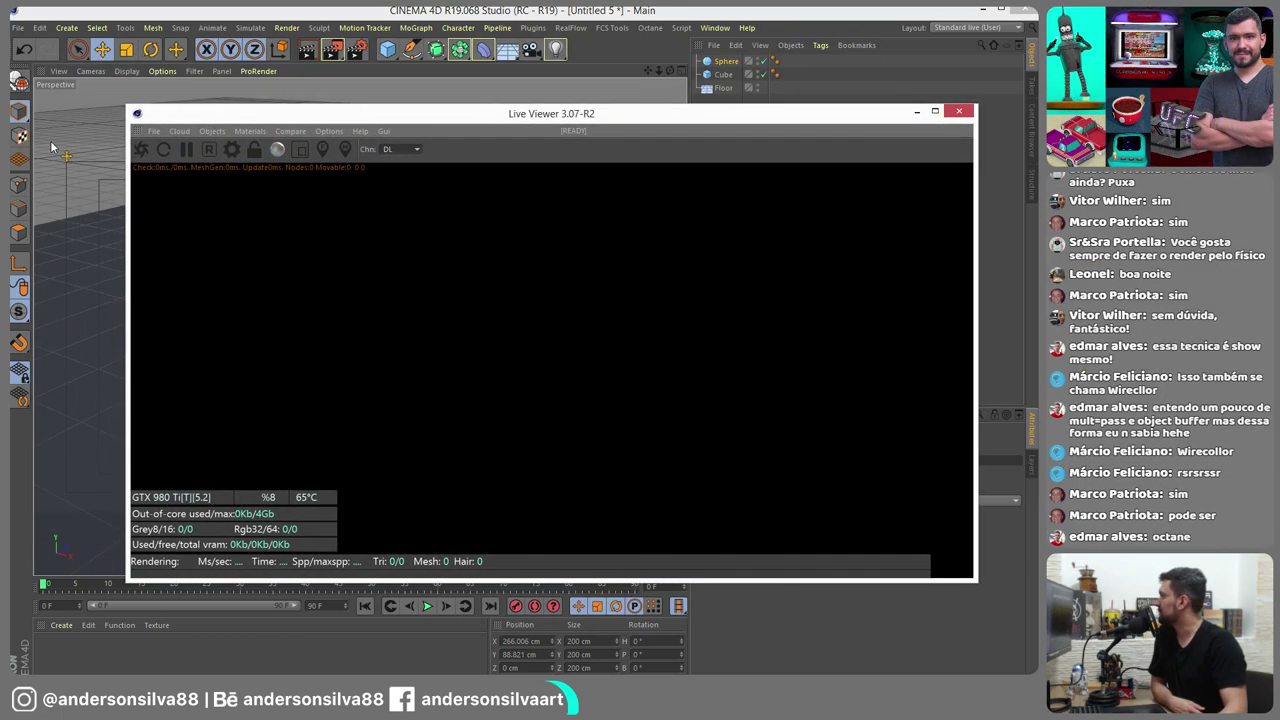
click(140, 148)
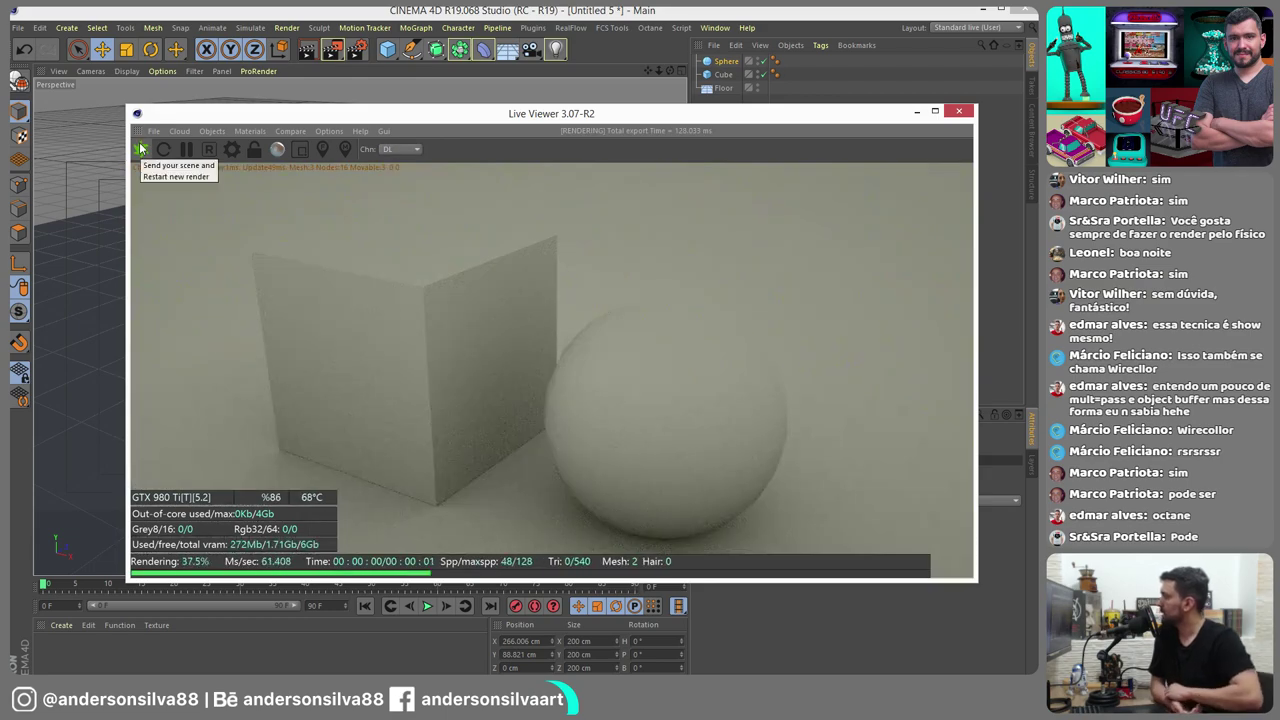
click(140, 148)
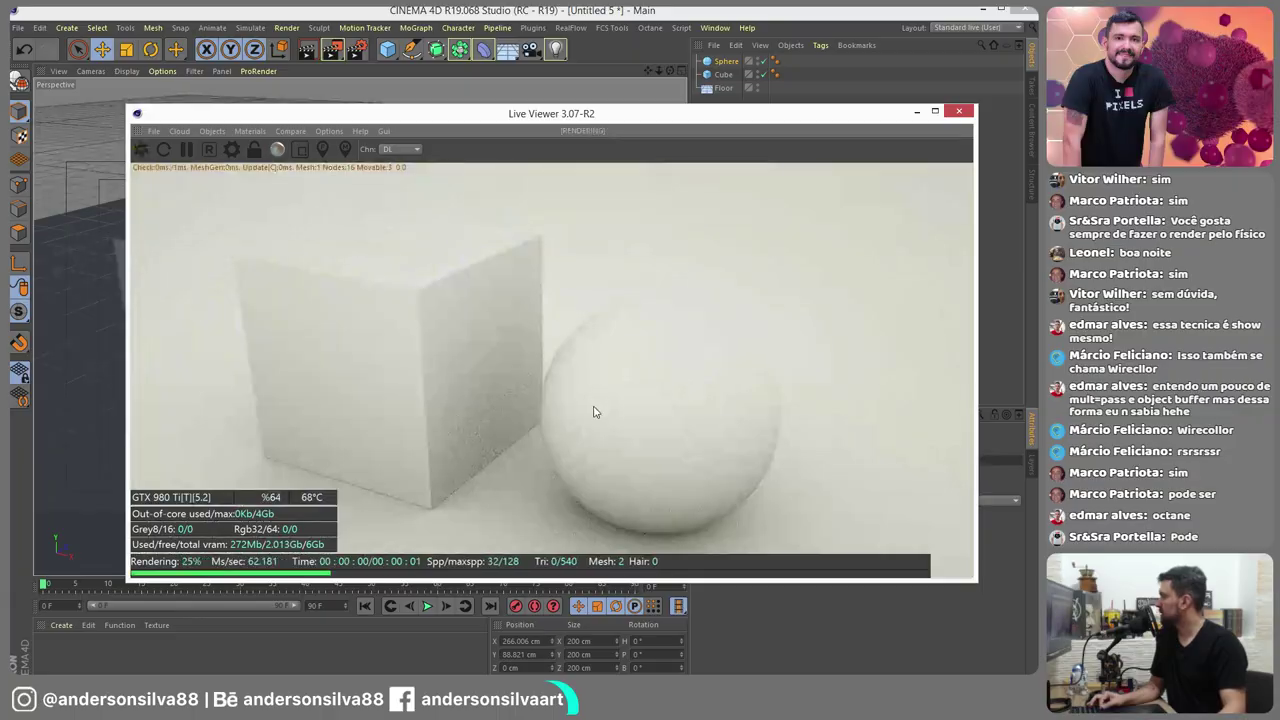
mouse_move(595, 405)
alt+mouse_down()
mouse_move(612, 373)
mouse_move(565, 405)
alt+mouse_up()
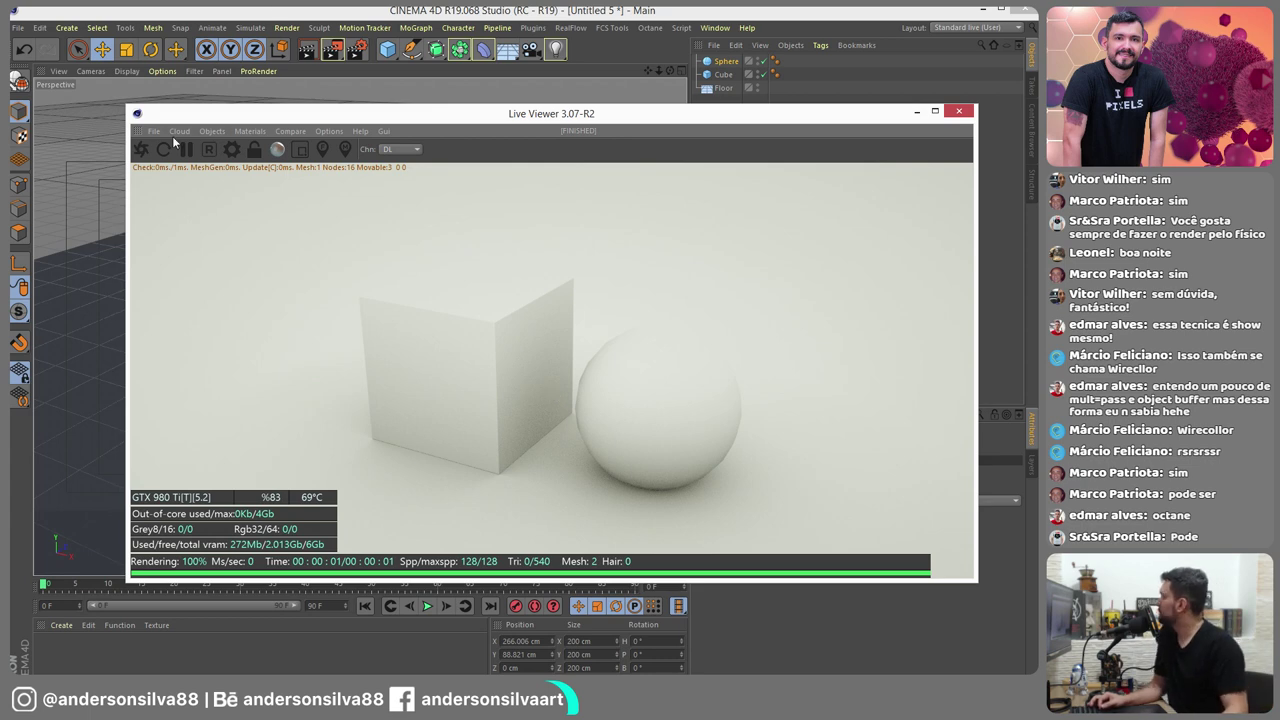
click(141, 150)
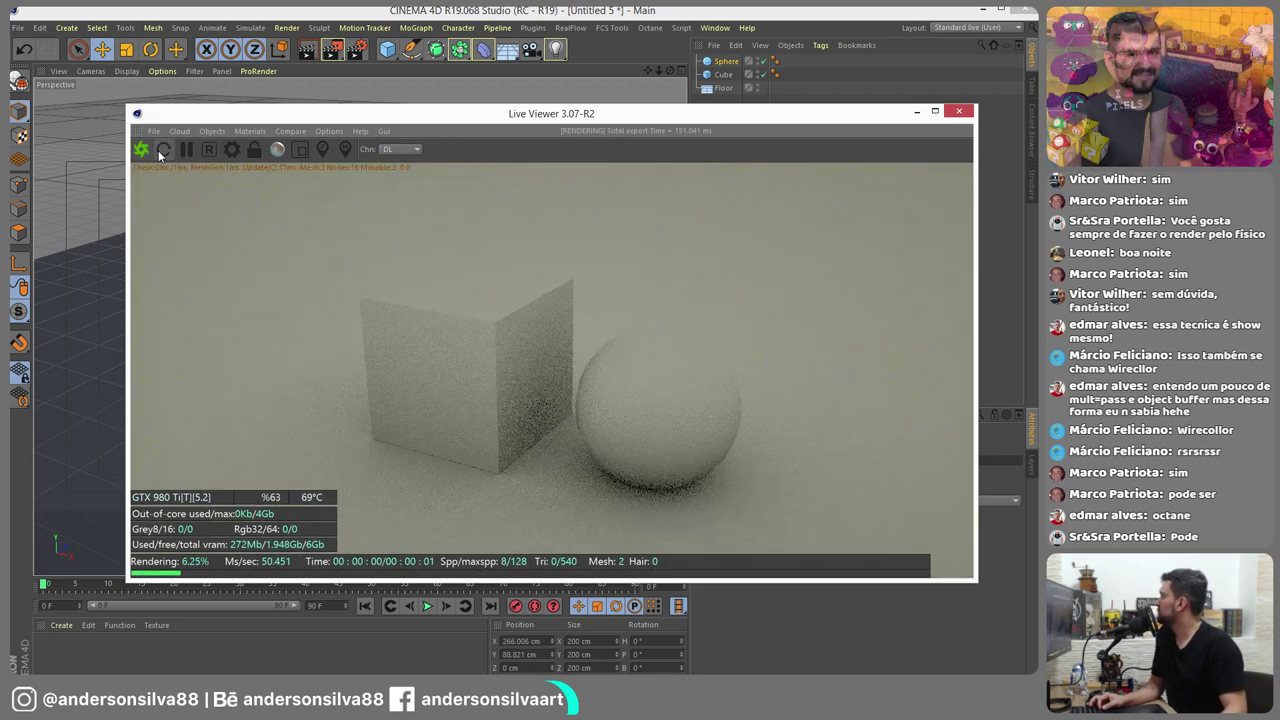
Create an Octane Diffuse material and duplicate it into a second one
click(256, 135)
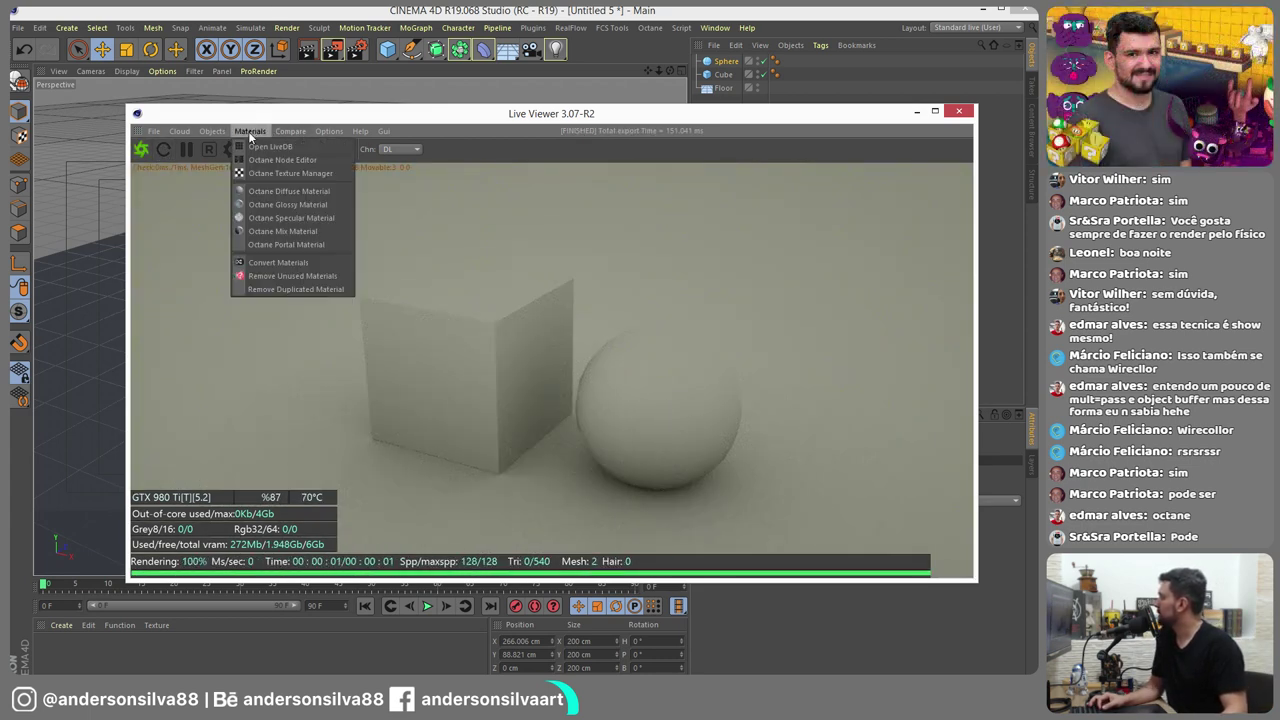
click(281, 189)
click(57, 652)
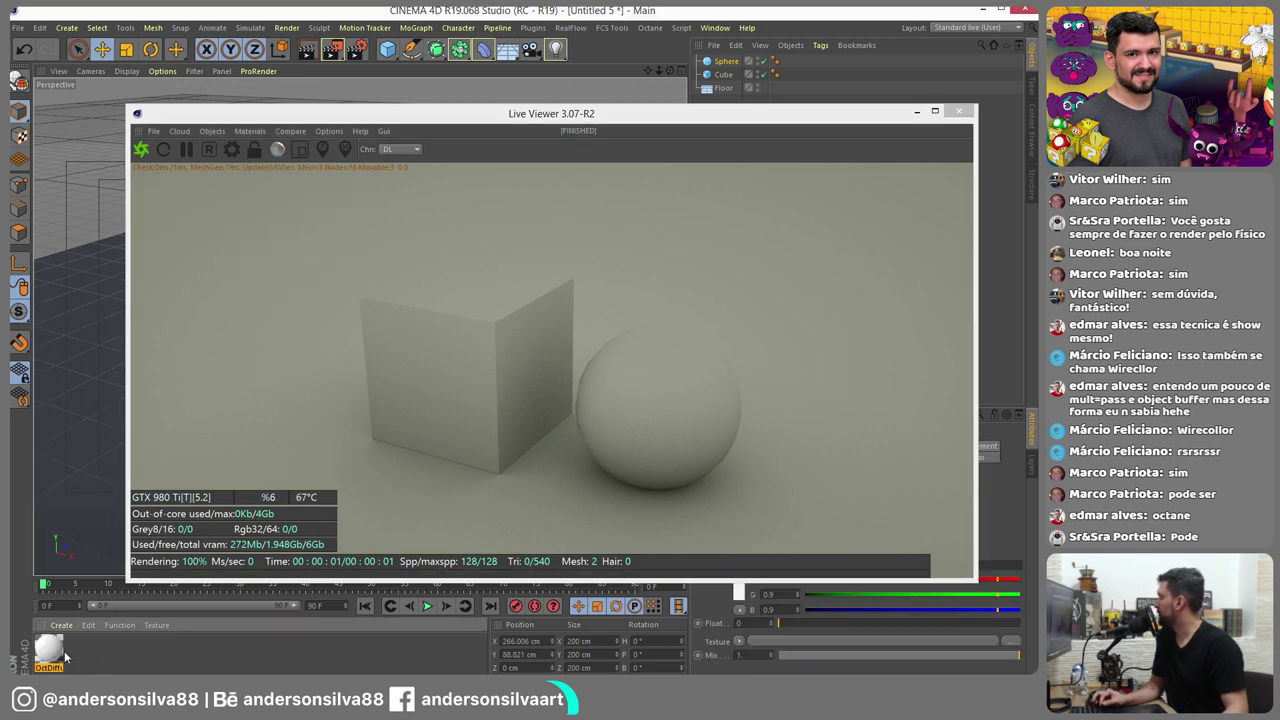
key(ctrl+c)
key(ctrl+v)
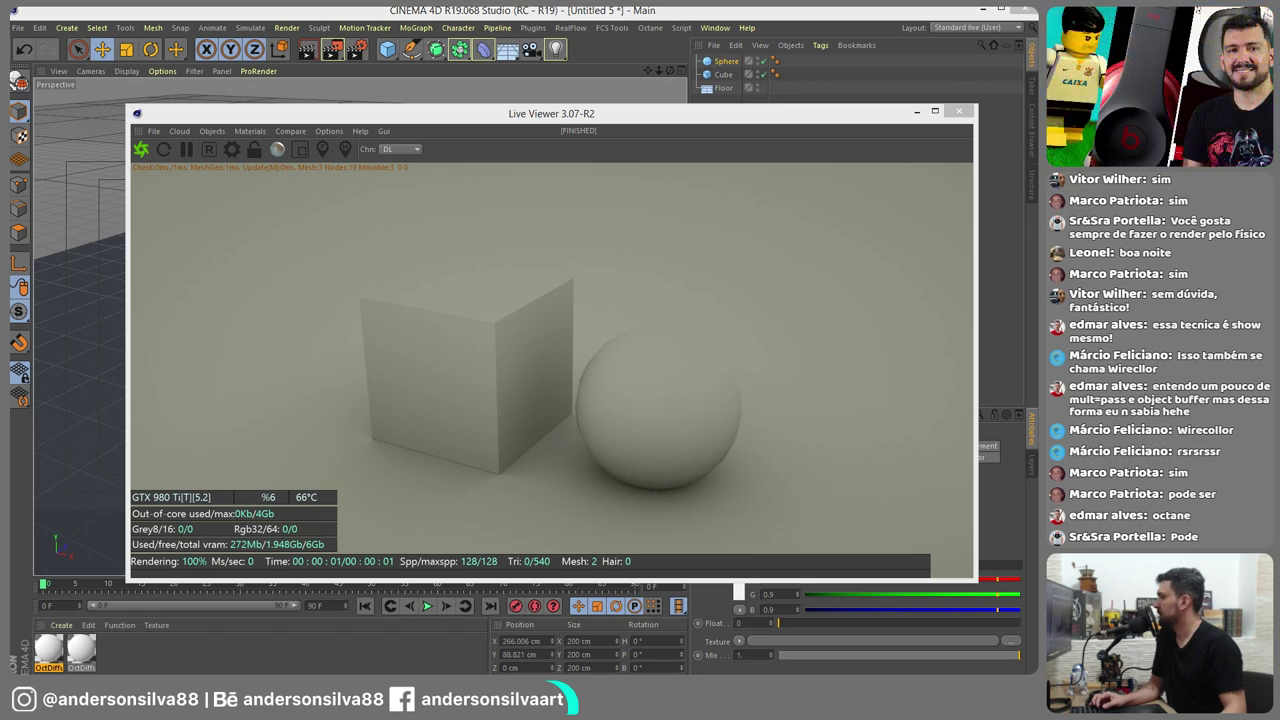
Set the first OctDiffuse material's diffuse colour to green
double_click(81, 652)
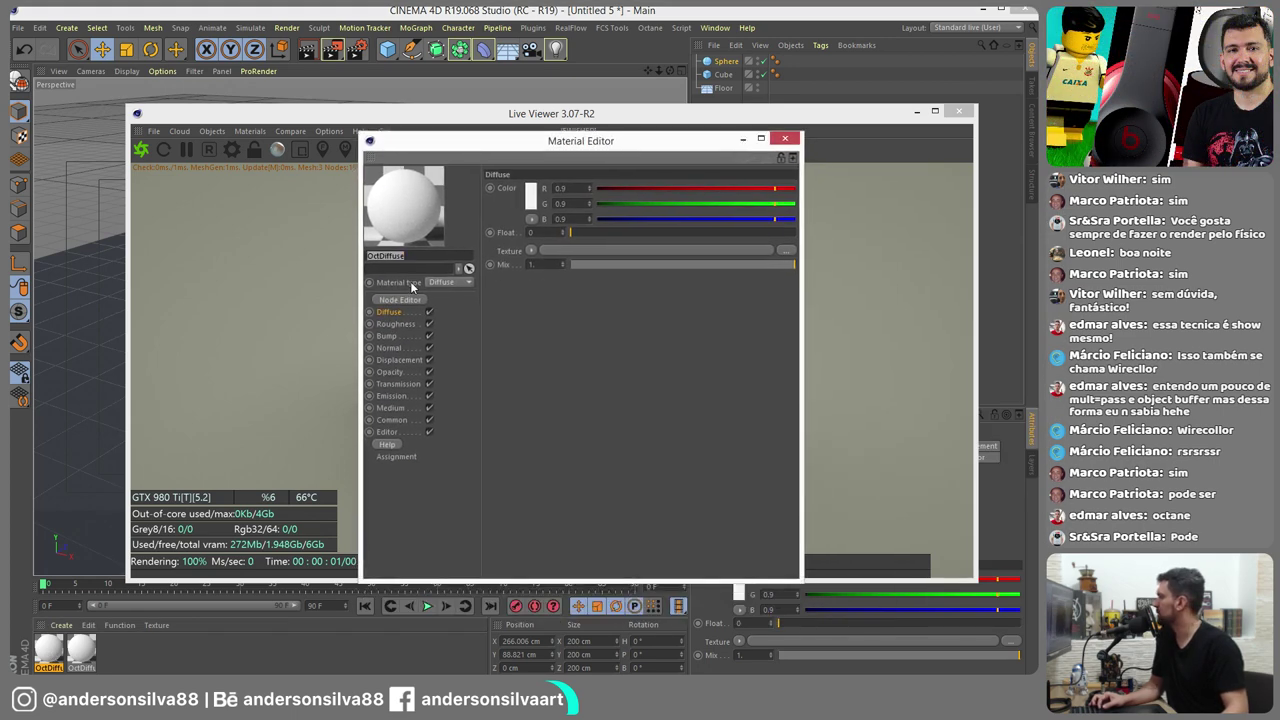
click(730, 218)
click(757, 203)
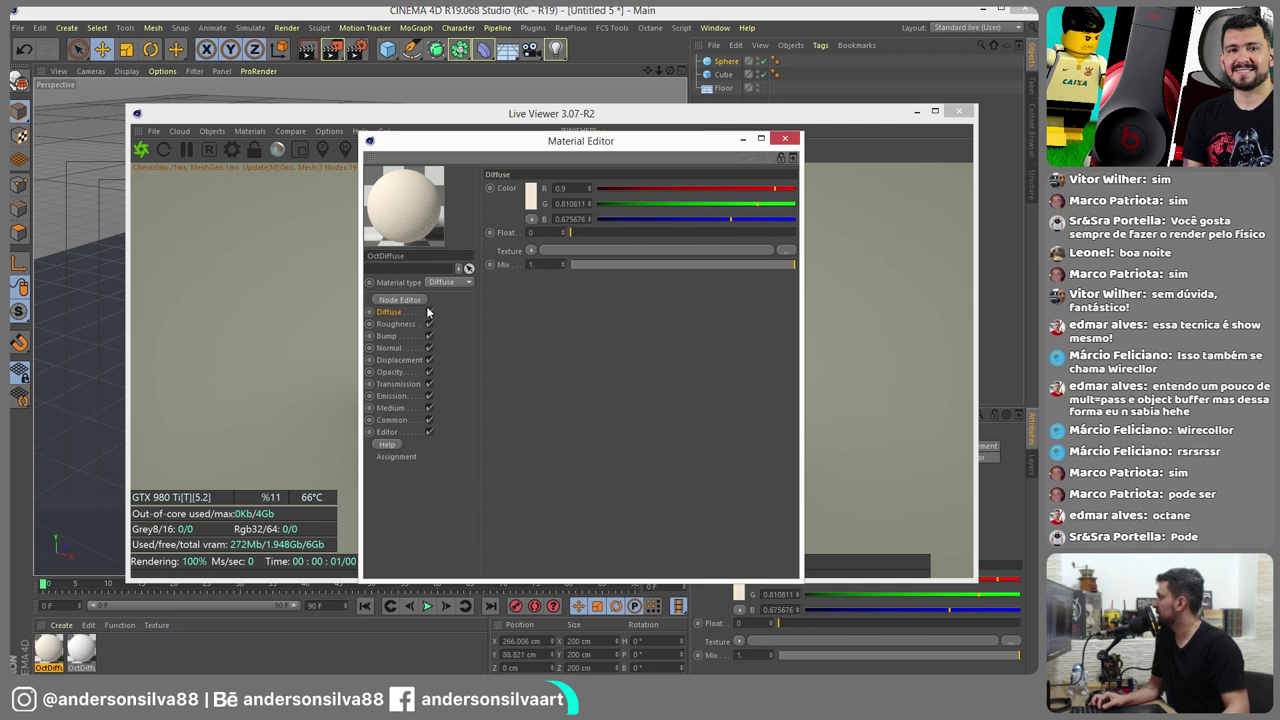
click(531, 203)
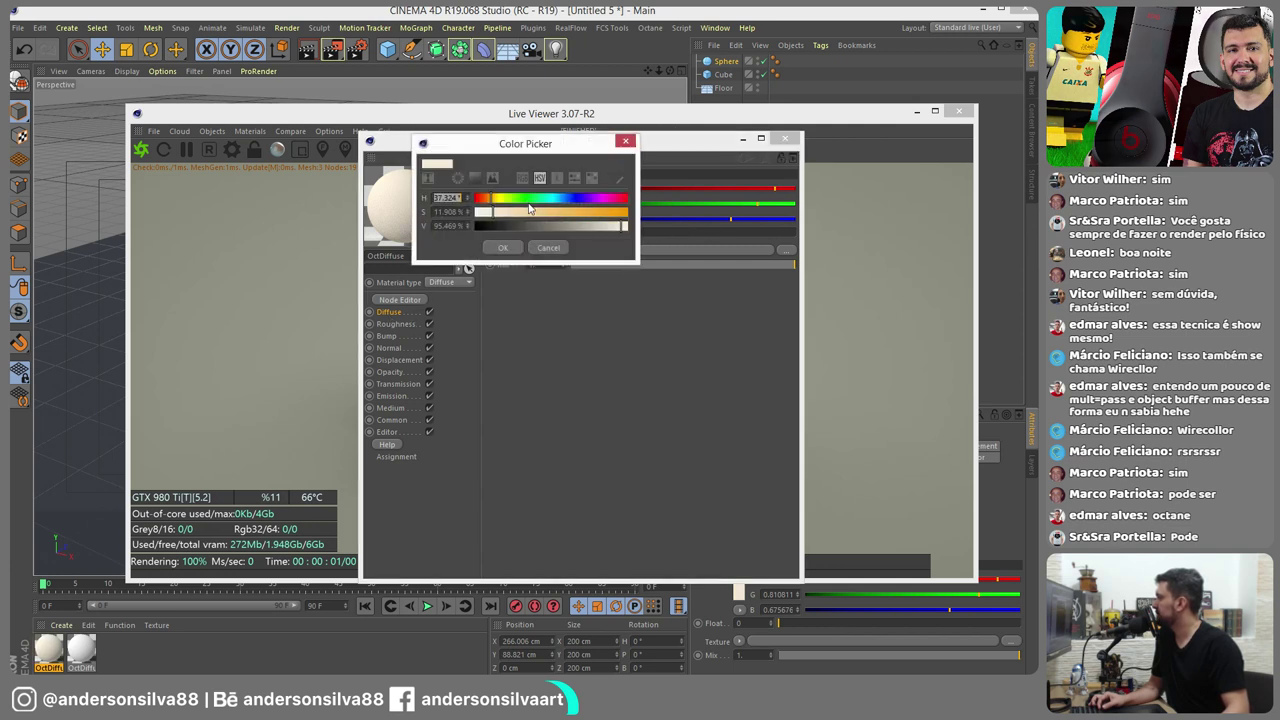
click(535, 197)
click(626, 228)
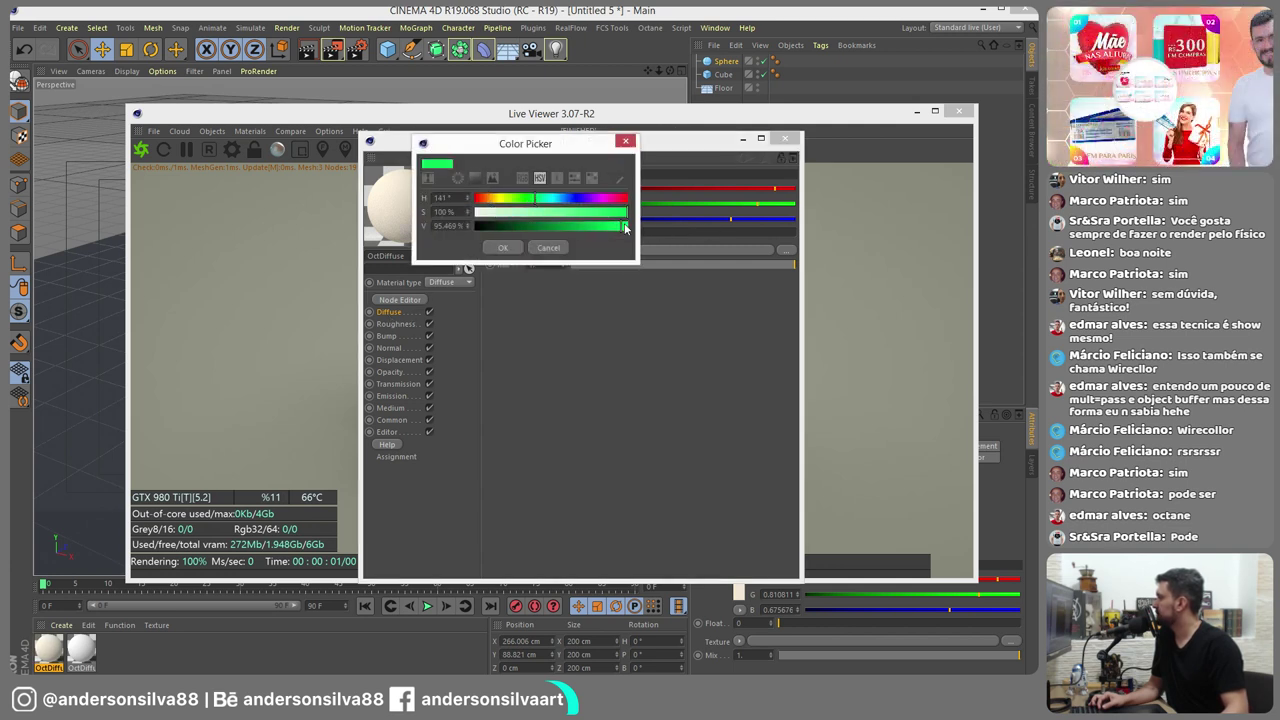
click(503, 250)
Make OctDiffuse.1 orange with hue 31° and saturation 67%
double_click(81, 650)
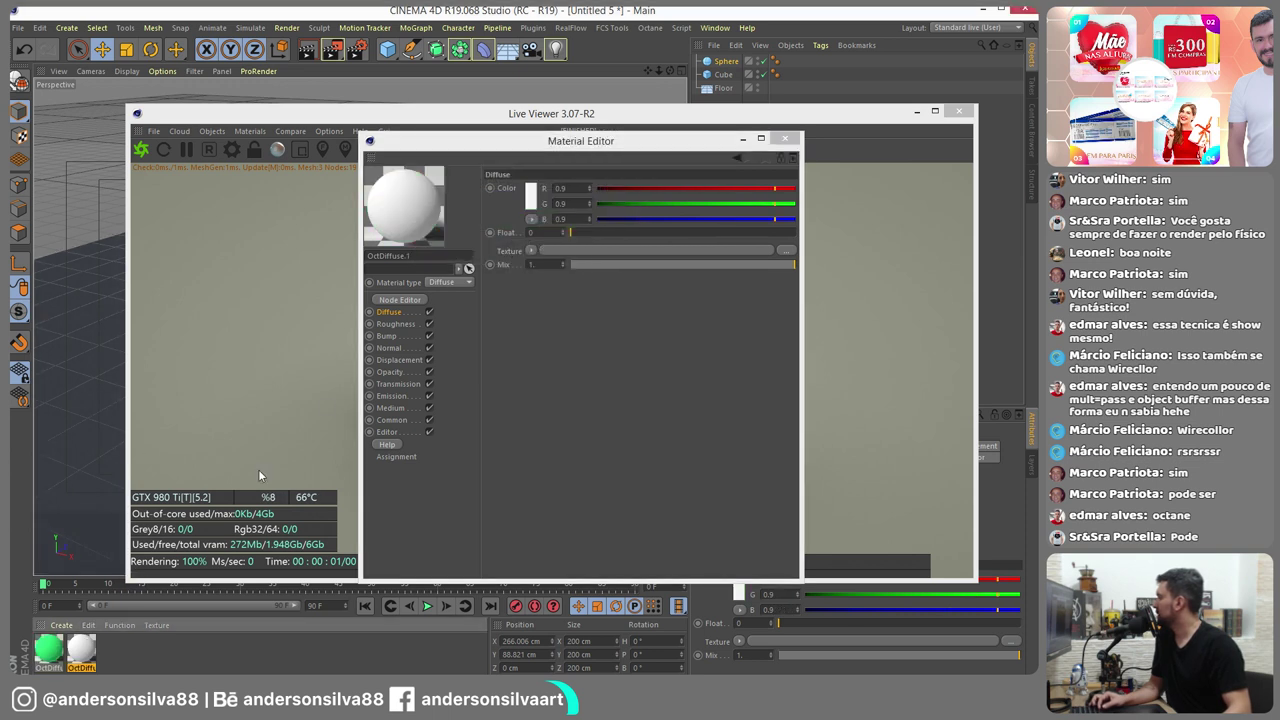
click(530, 195)
click(493, 191)
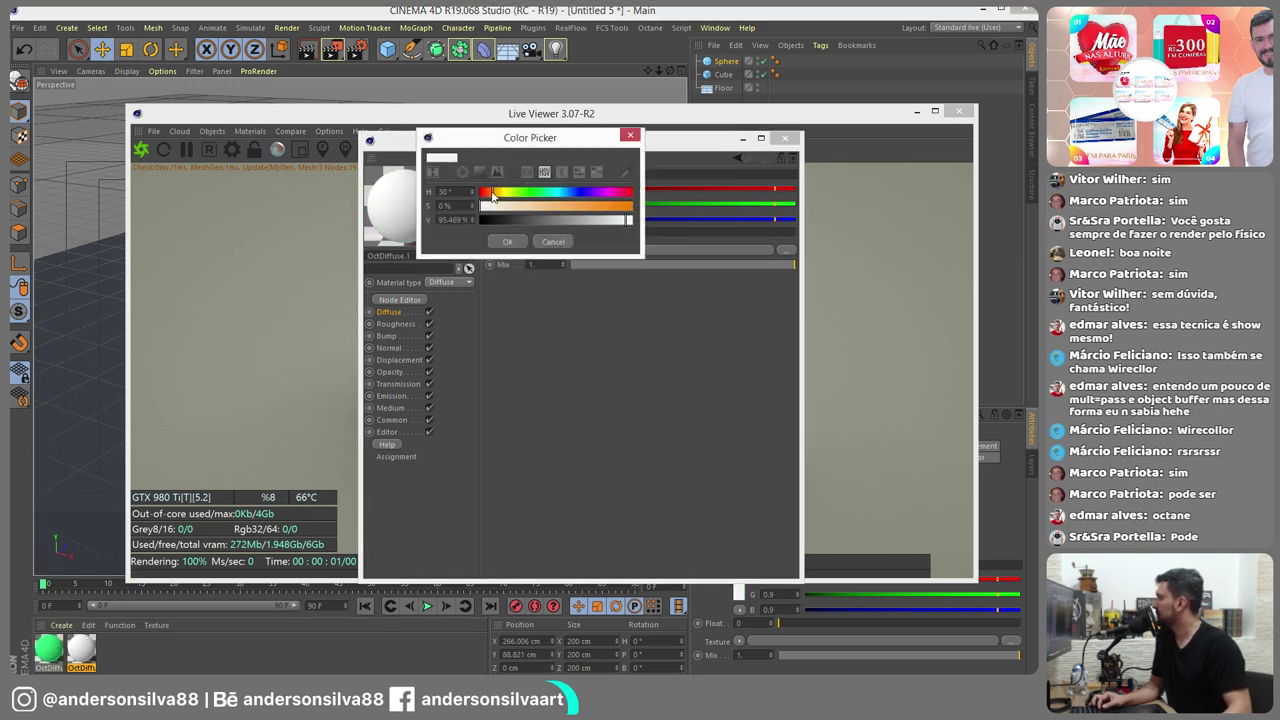
click(577, 208)
click(510, 242)
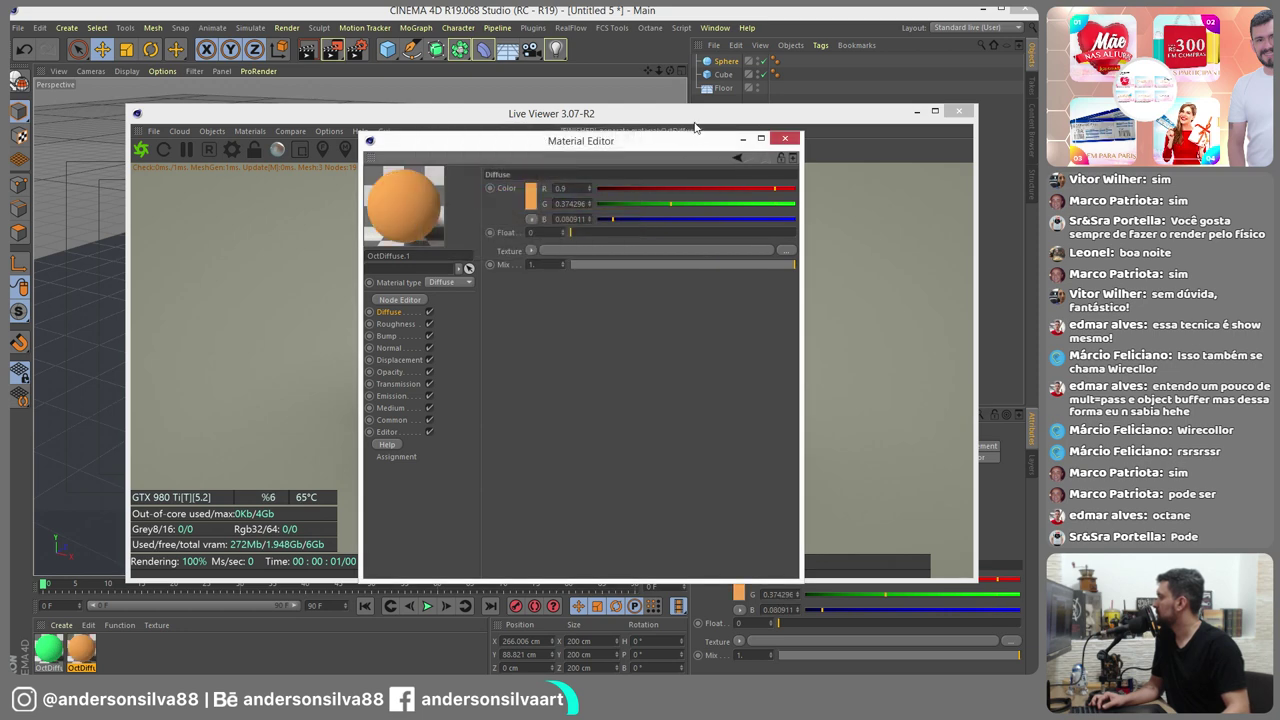
click(785, 140)
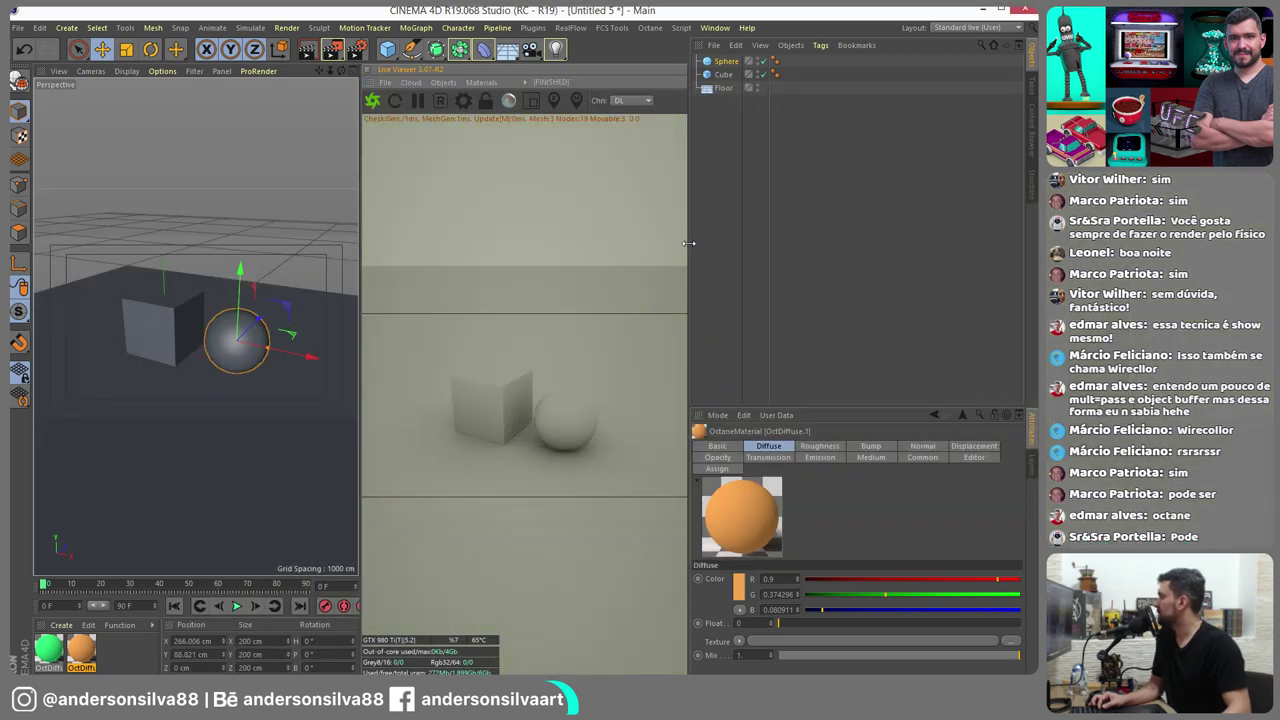
Apply the green material to the Cube and the orange one to the Sphere
drag(690, 242, 922, 221)
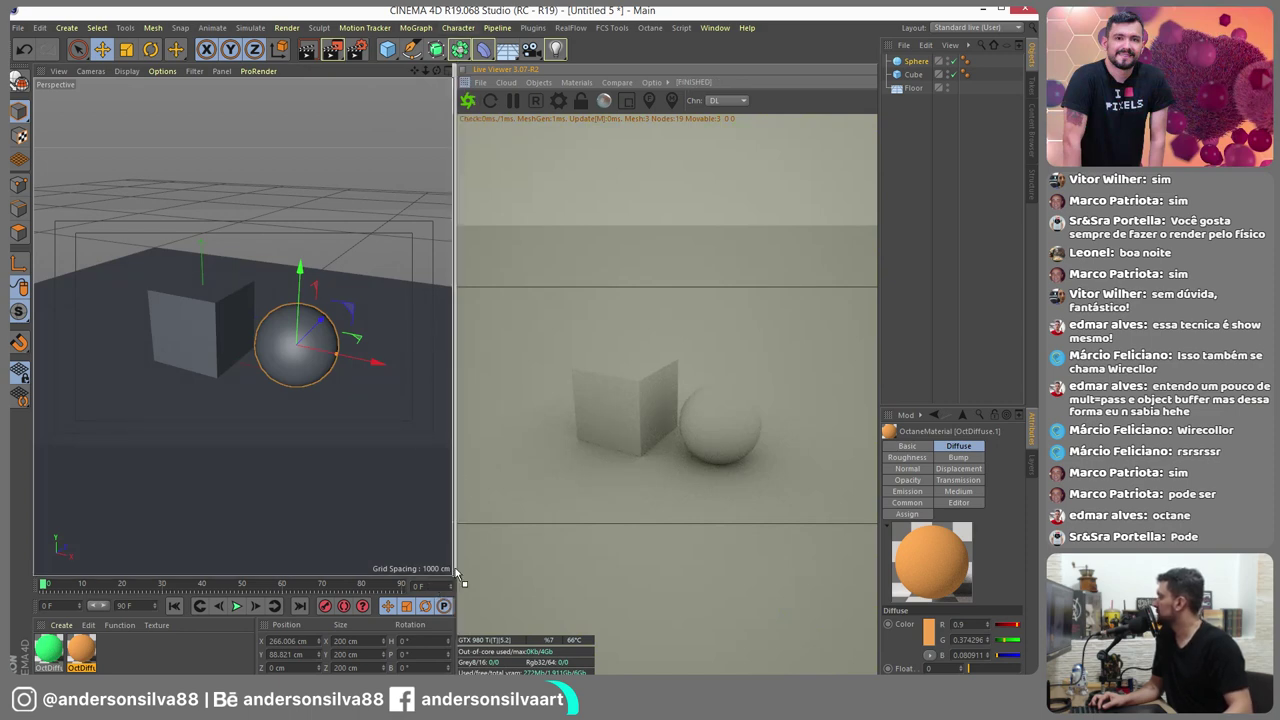
drag(452, 570, 470, 576)
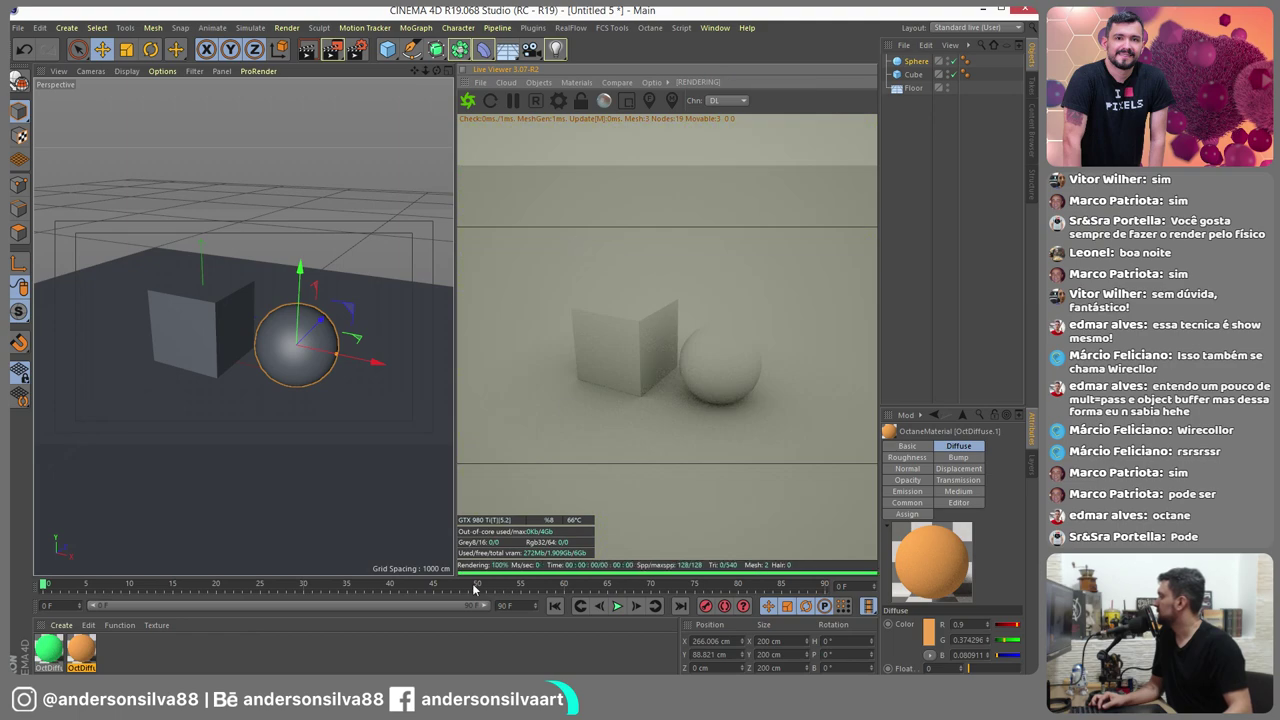
alt+drag(241, 386, 262, 391)
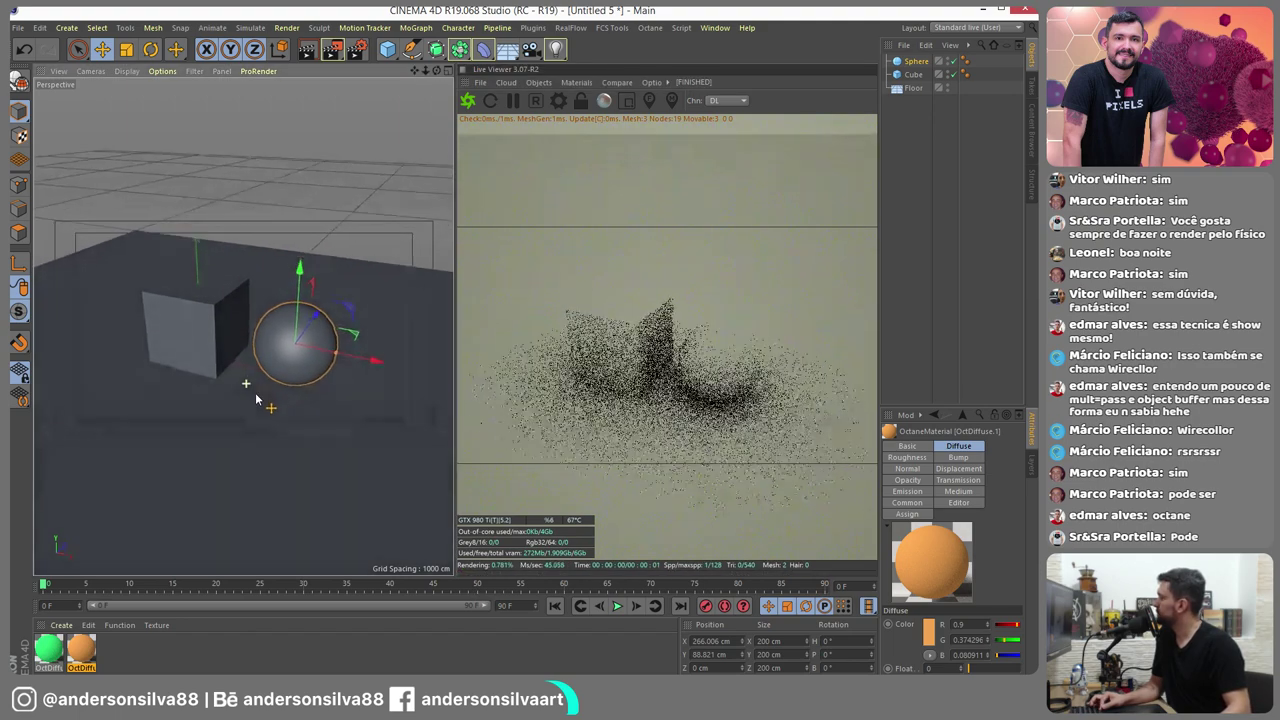
drag(45, 657, 194, 316)
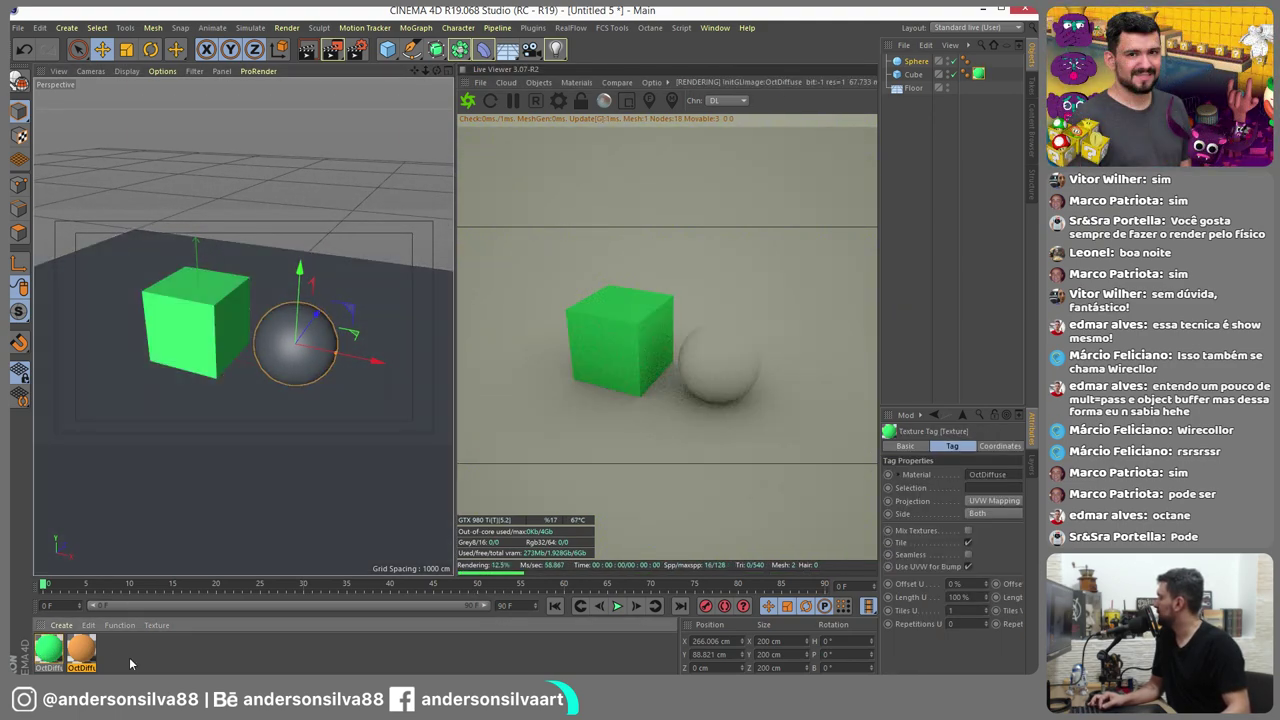
drag(337, 340, 316, 343)
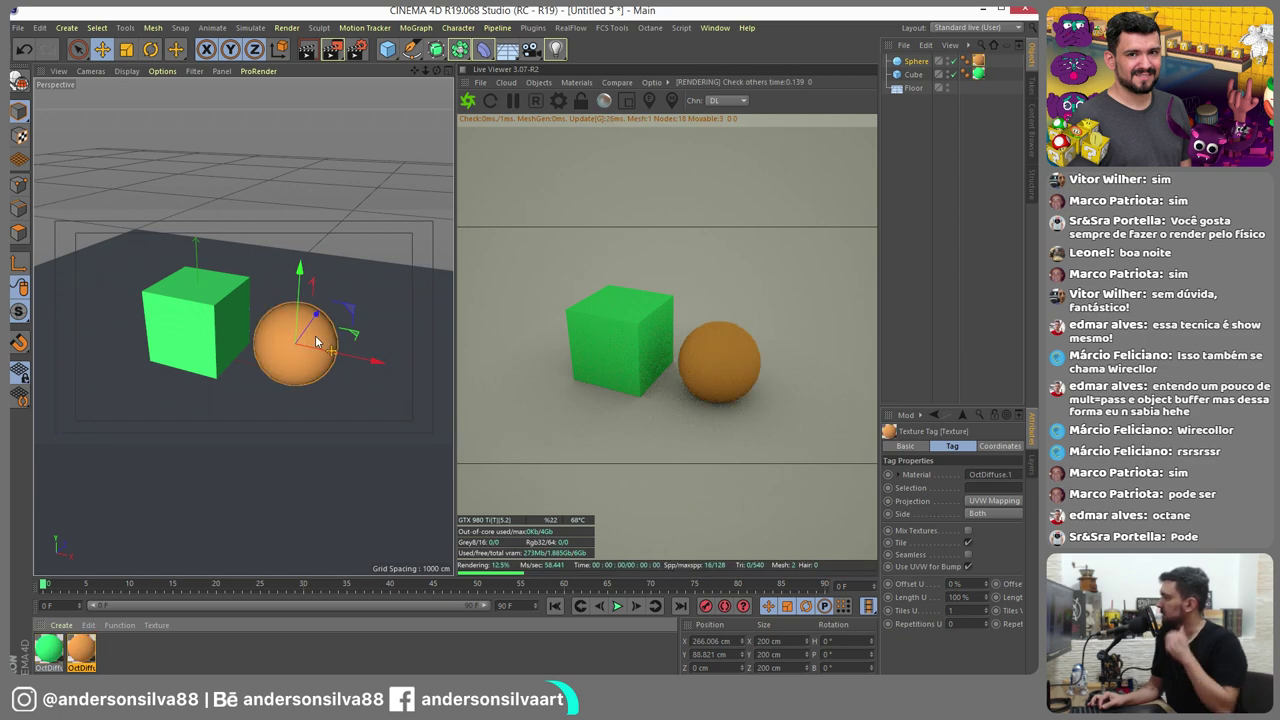
Duplicate the orange material as OctDiffuse.2 and set it white with zero saturation
scroll(316, 343, up, 3)
scroll(290, 343, up, 2)
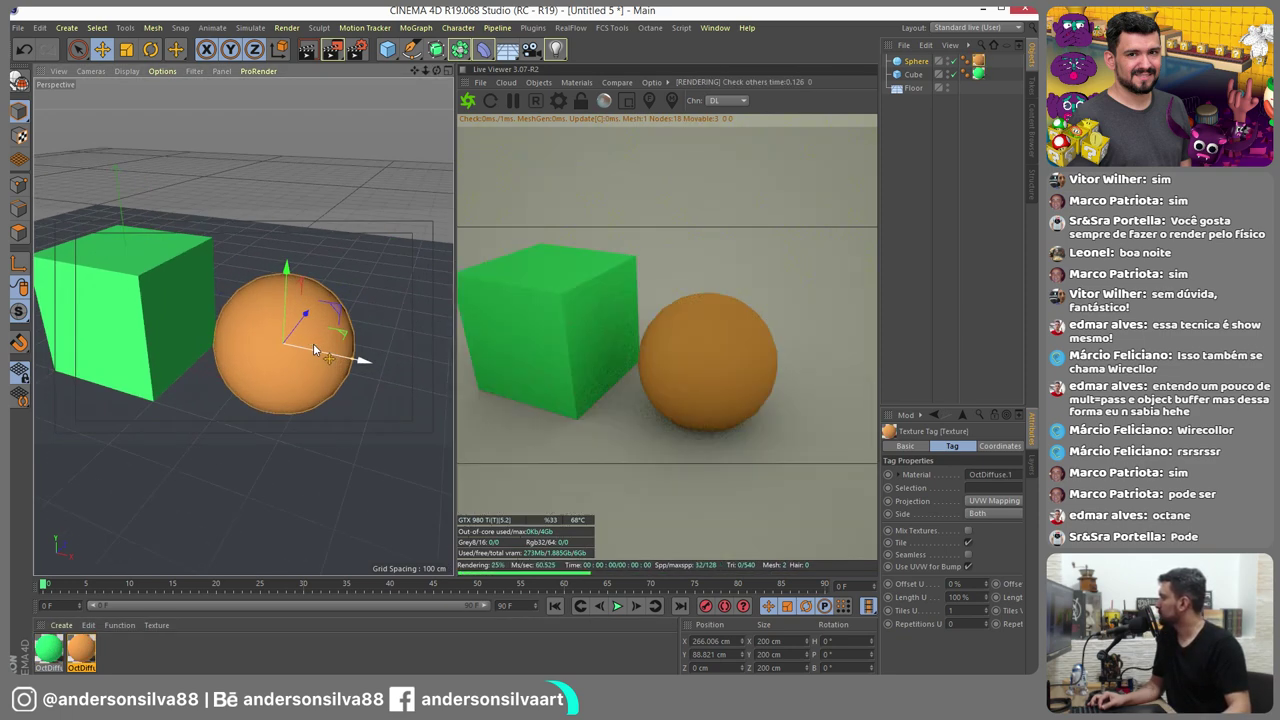
scroll(290, 343, down, 1)
ctrl+drag(88, 650, 116, 651)
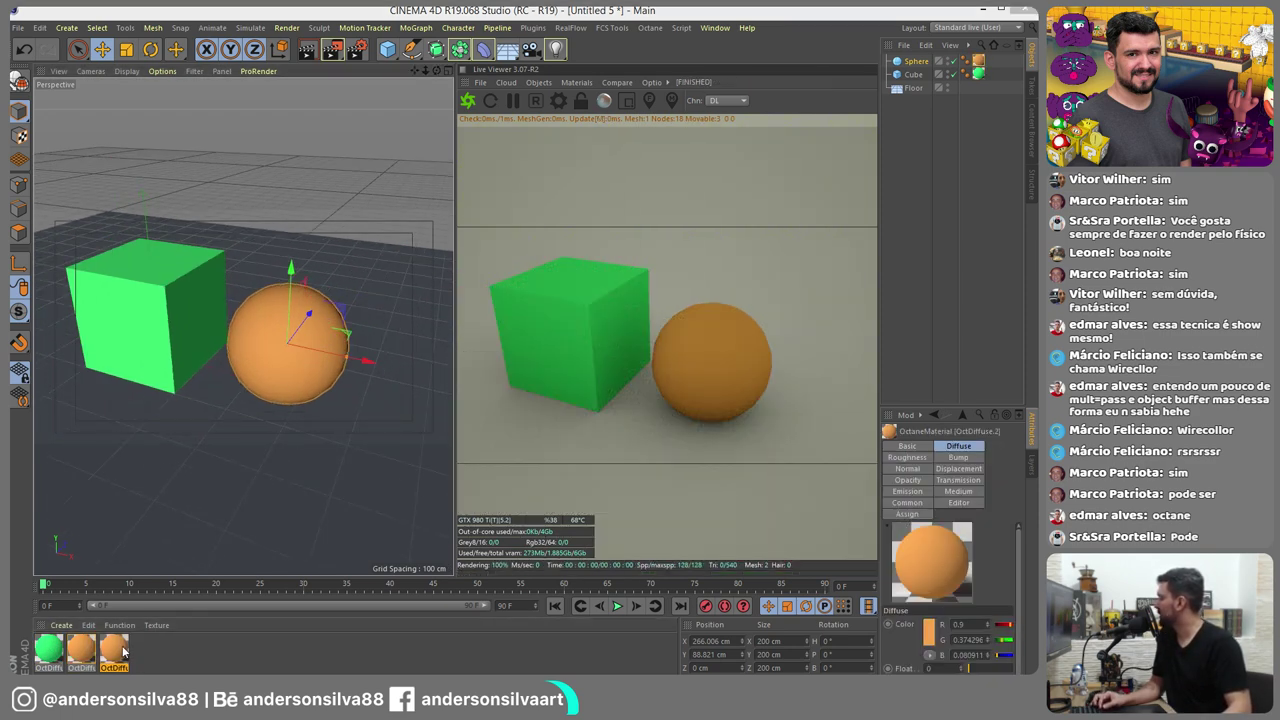
double_click(114, 651)
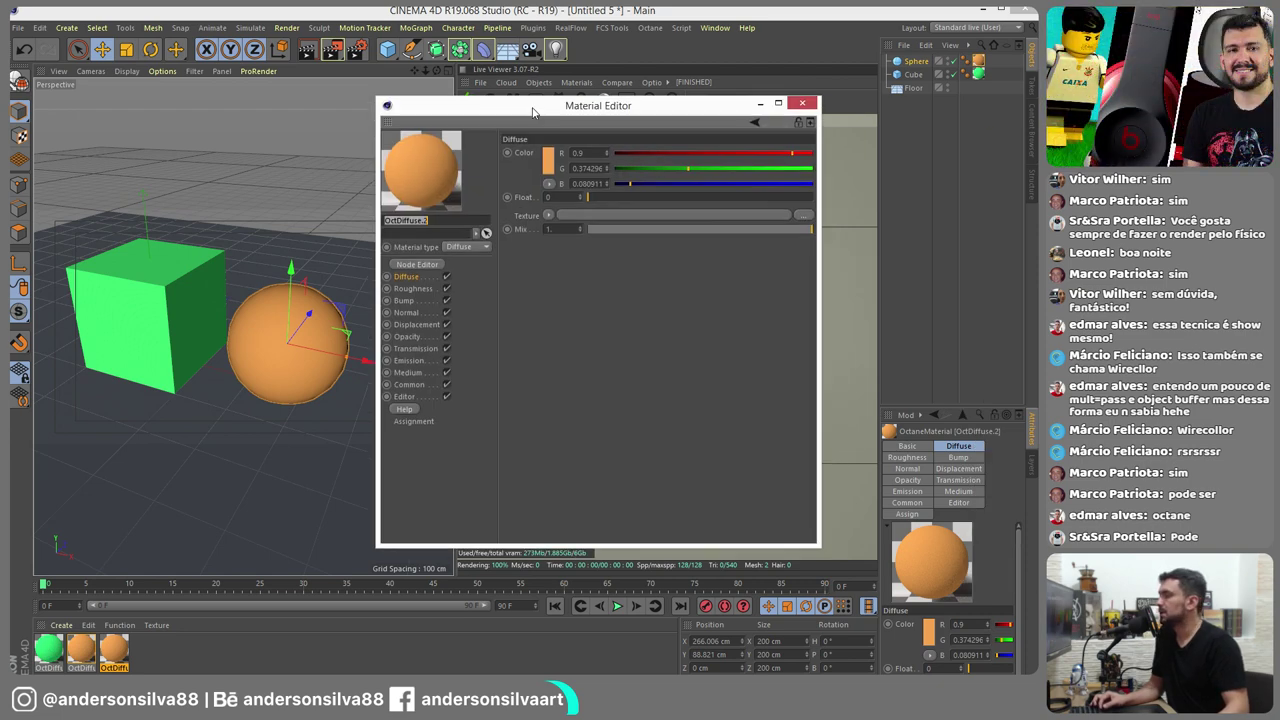
click(559, 177)
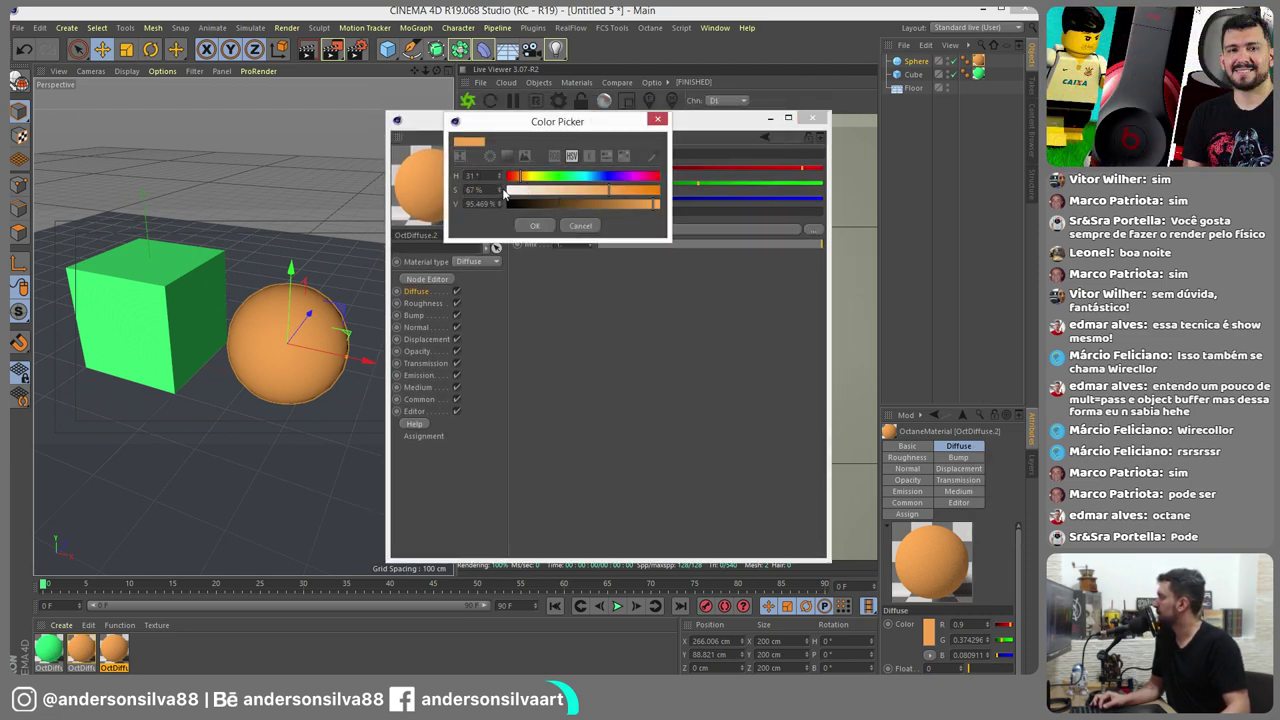
click(506, 191)
click(537, 224)
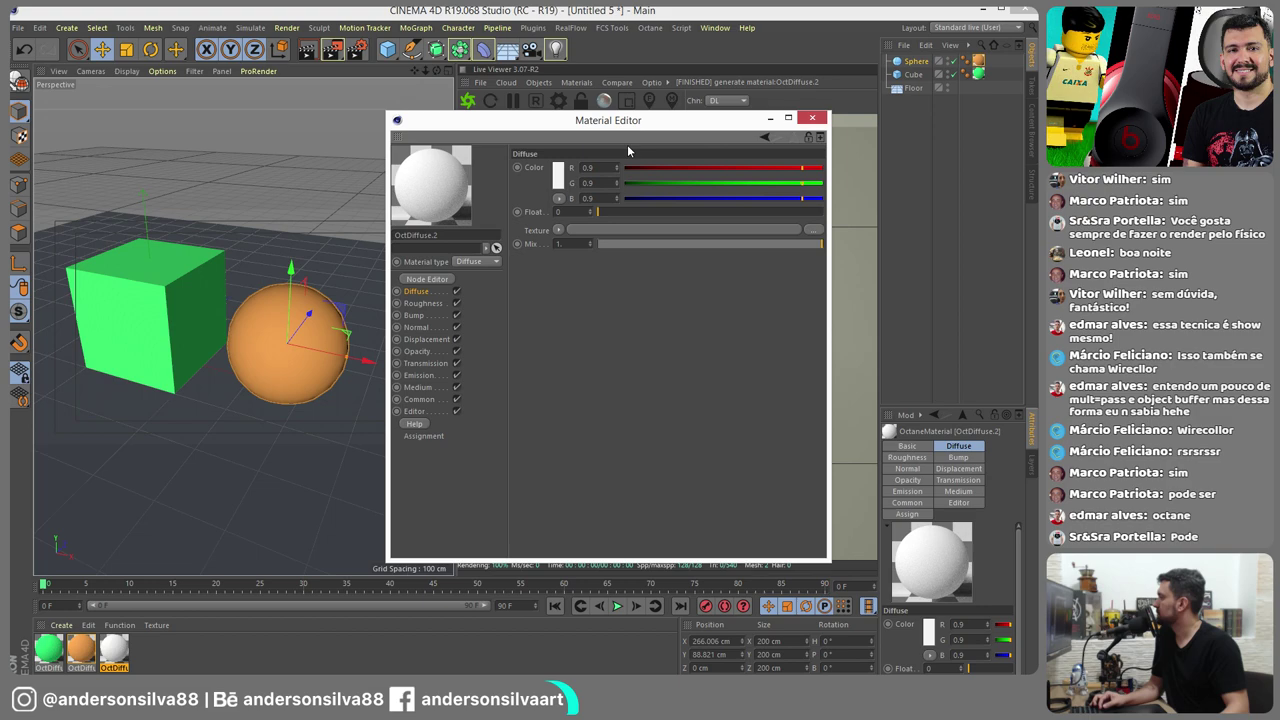
Assign the white OctDiffuse.2 material to the Floor
click(811, 117)
drag(114, 650, 190, 515)
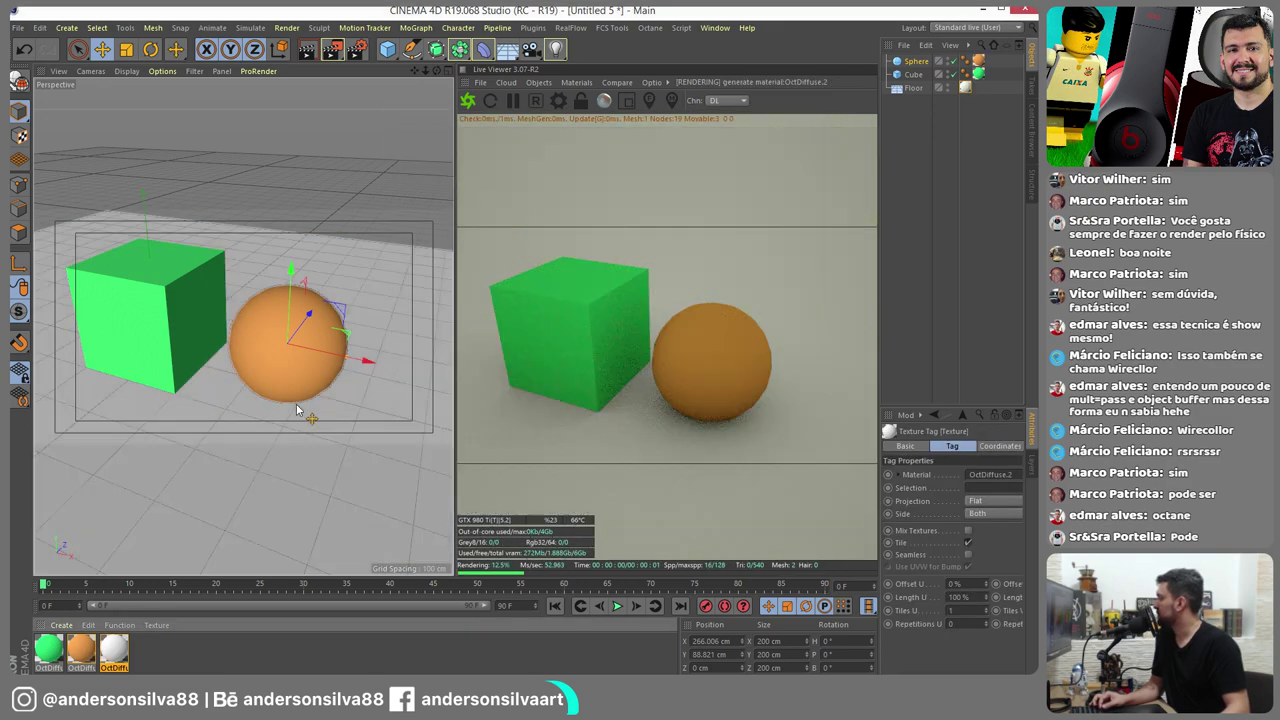
alt+drag(343, 417, 321, 412)
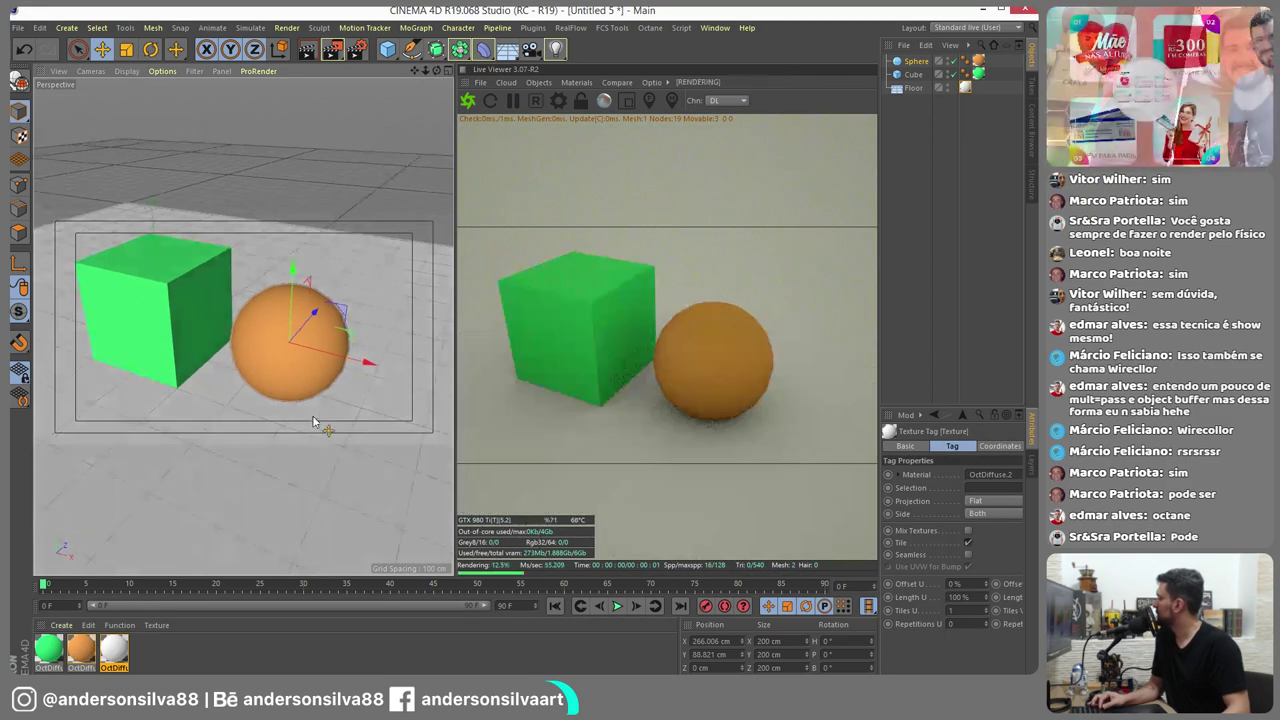
Change OctDiffuse.2's diffuse colour to yellow so the floor renders yellow
click(114, 648)
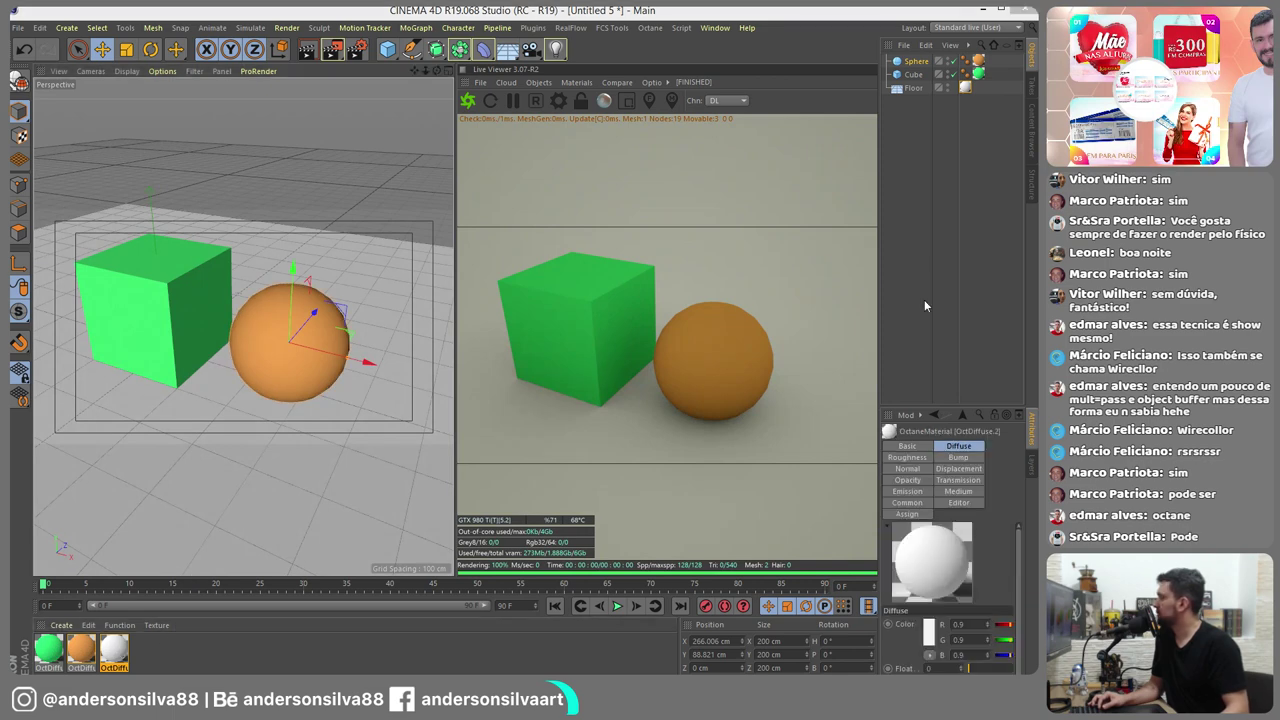
double_click(114, 650)
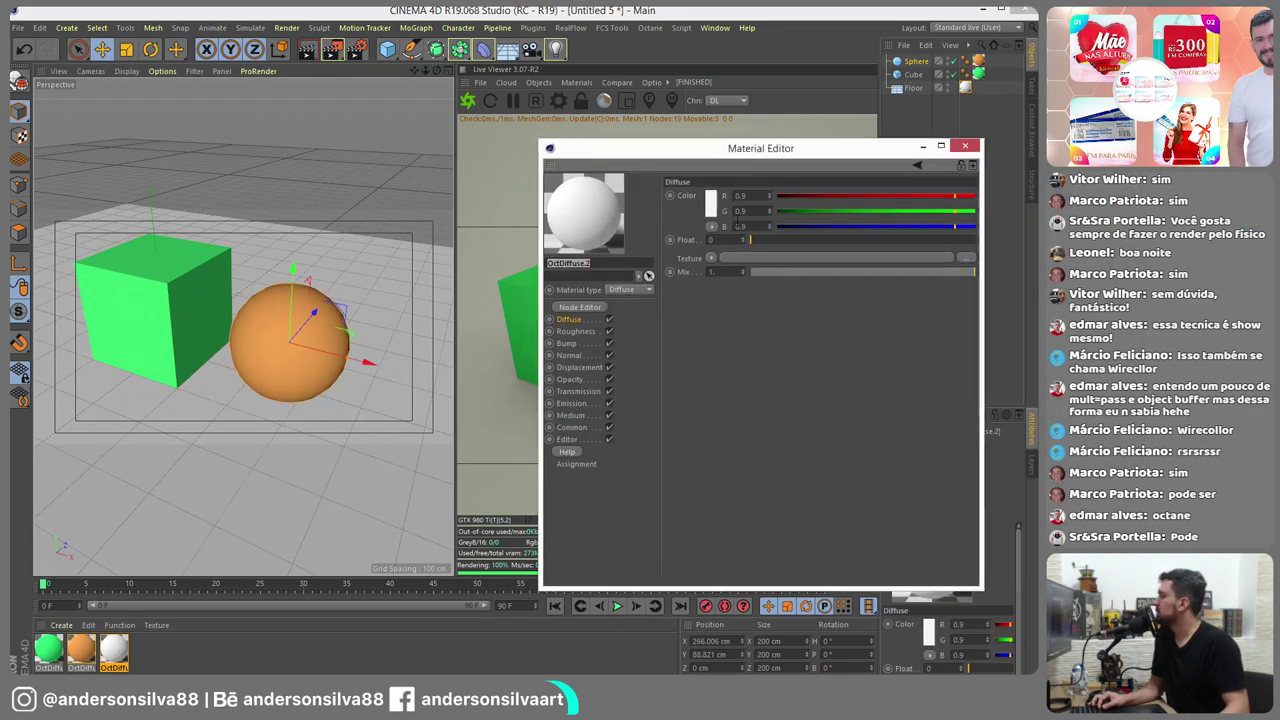
click(712, 203)
click(694, 208)
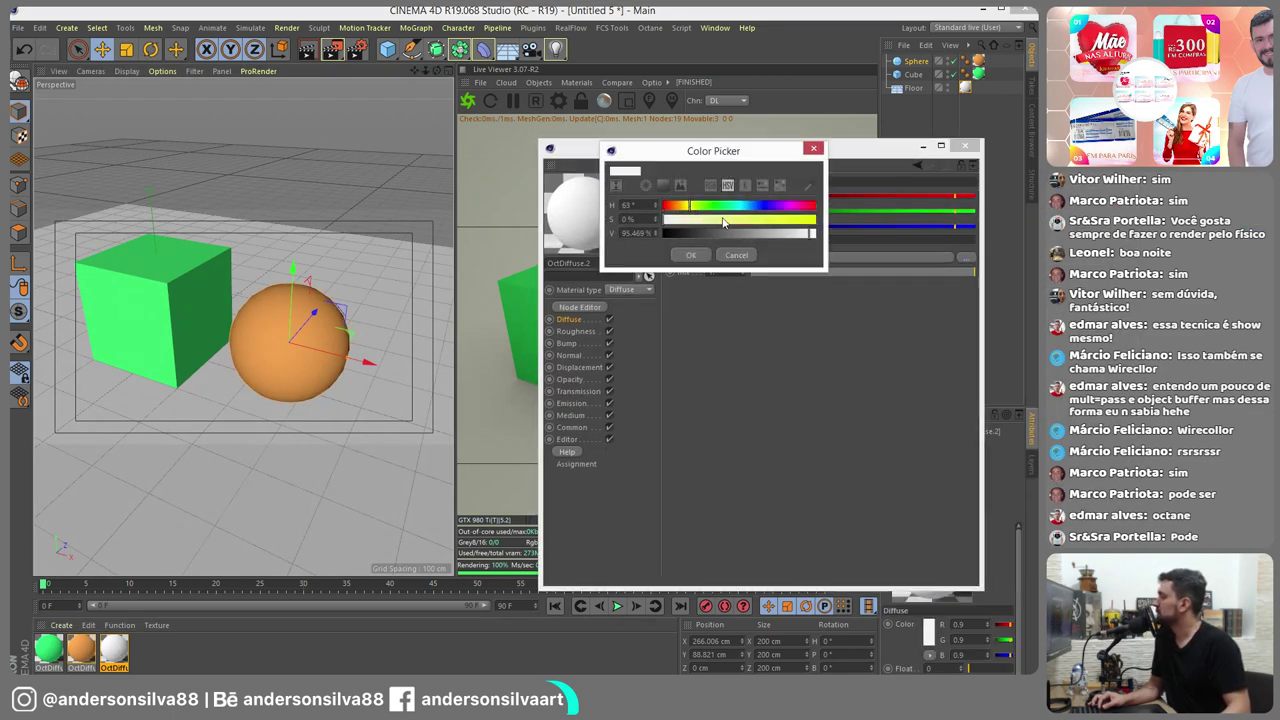
click(690, 255)
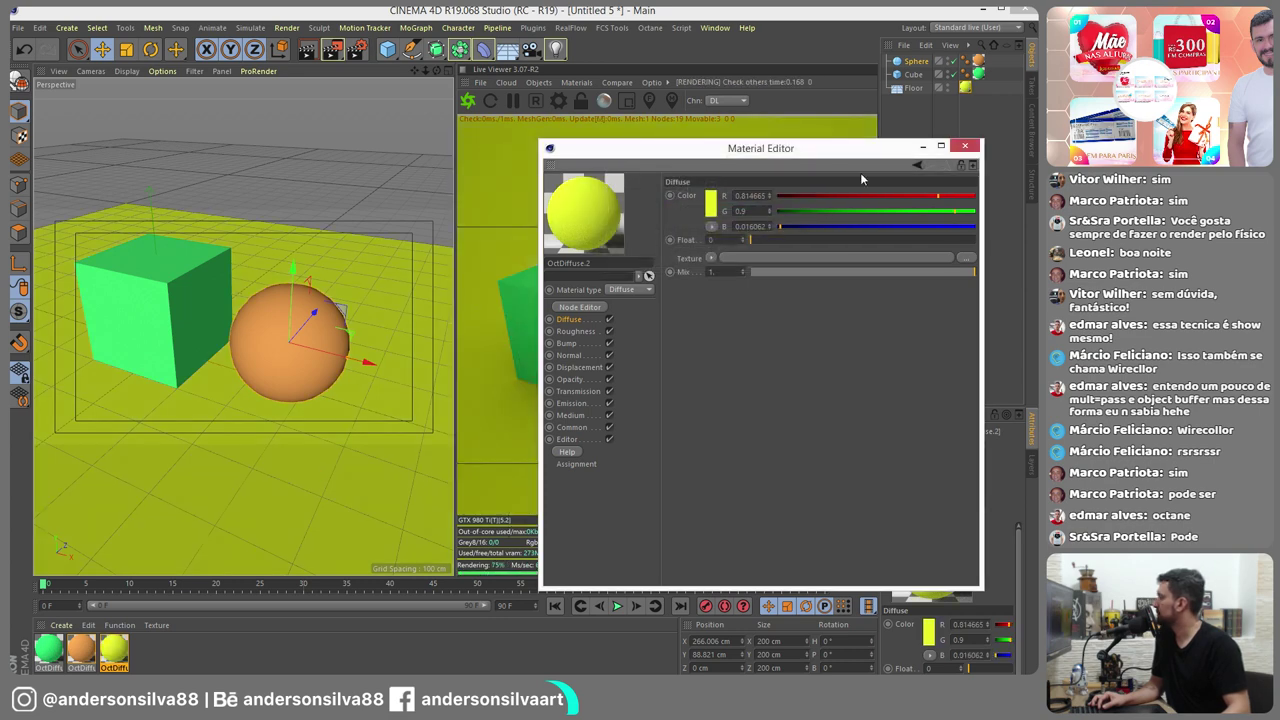
click(504, 226)
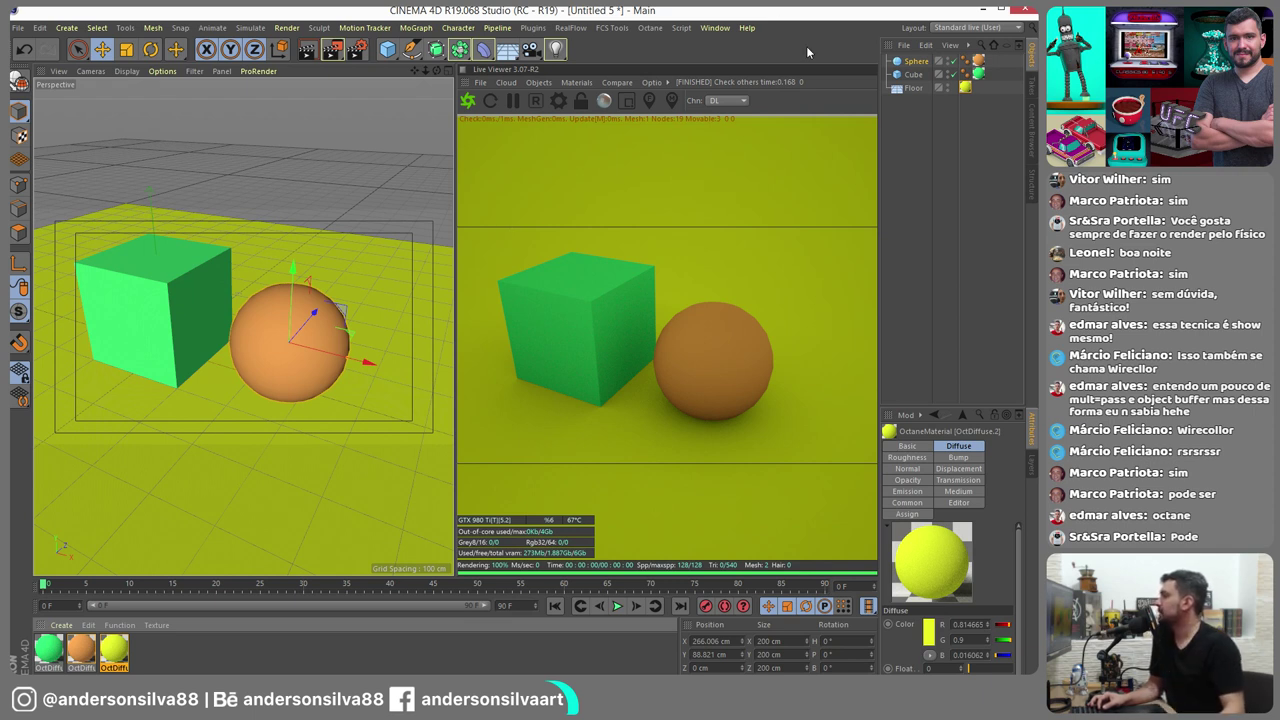
drag(877, 175, 806, 163)
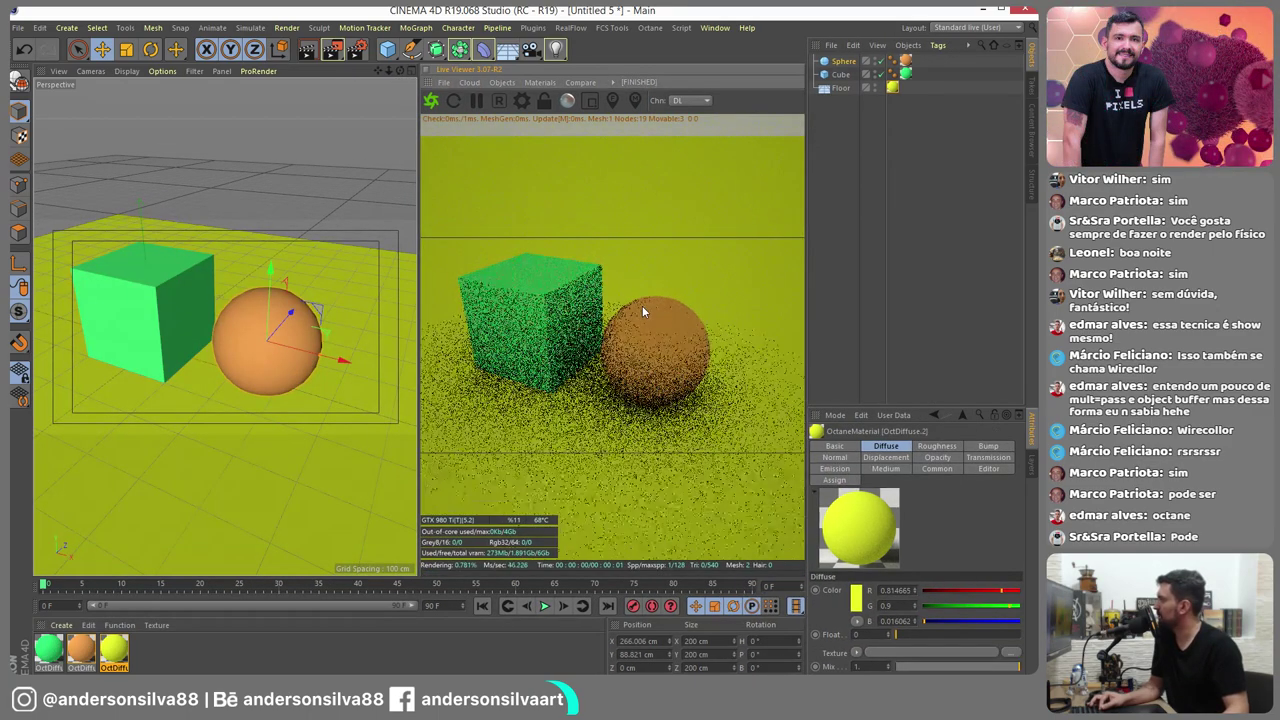
middle_drag(297, 232, 311, 237)
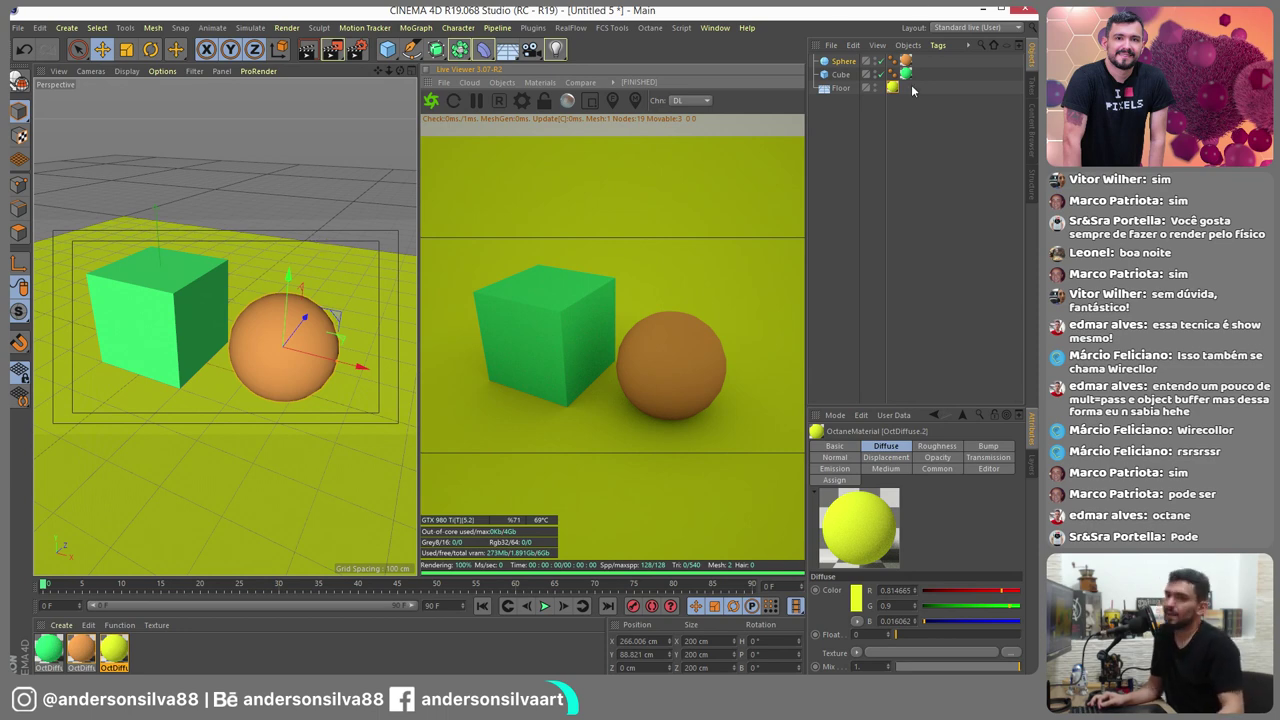
Switch the render settings' renderer to Octane Renderer
click(358, 56)
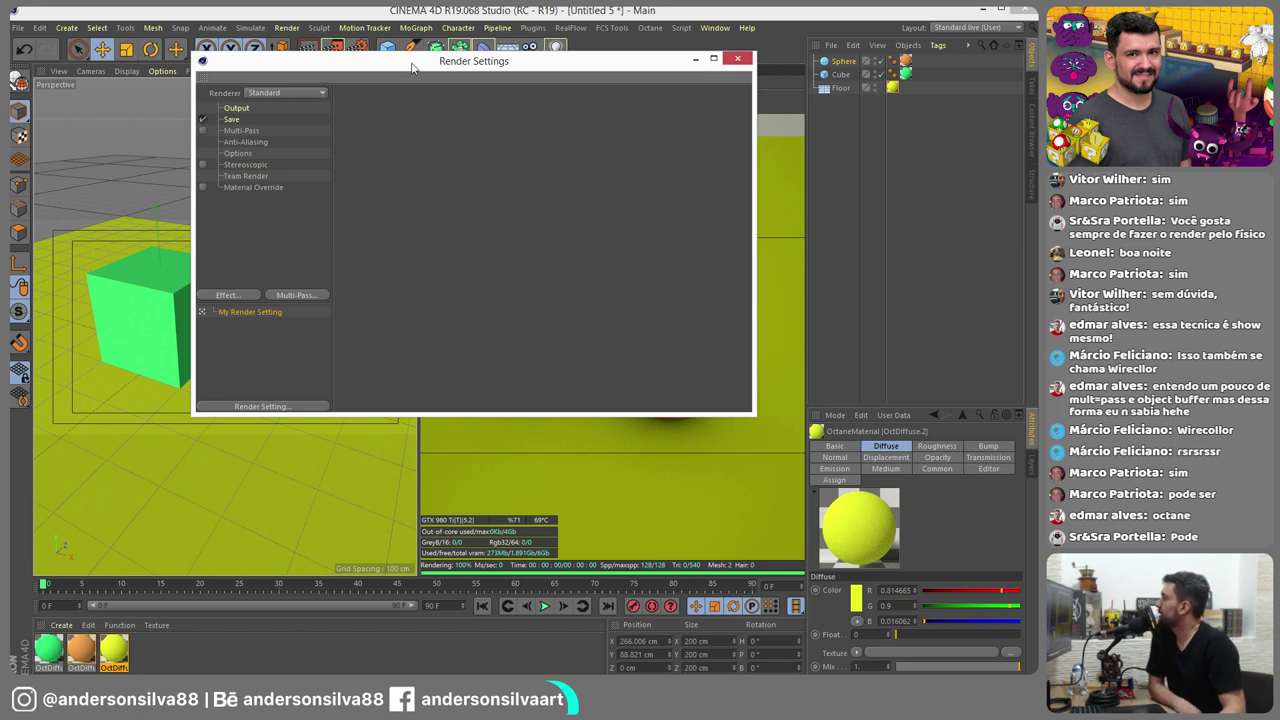
mouse_move(453, 67)
mouse_down()
mouse_move(474, 170)
mouse_move(457, 172)
mouse_up()
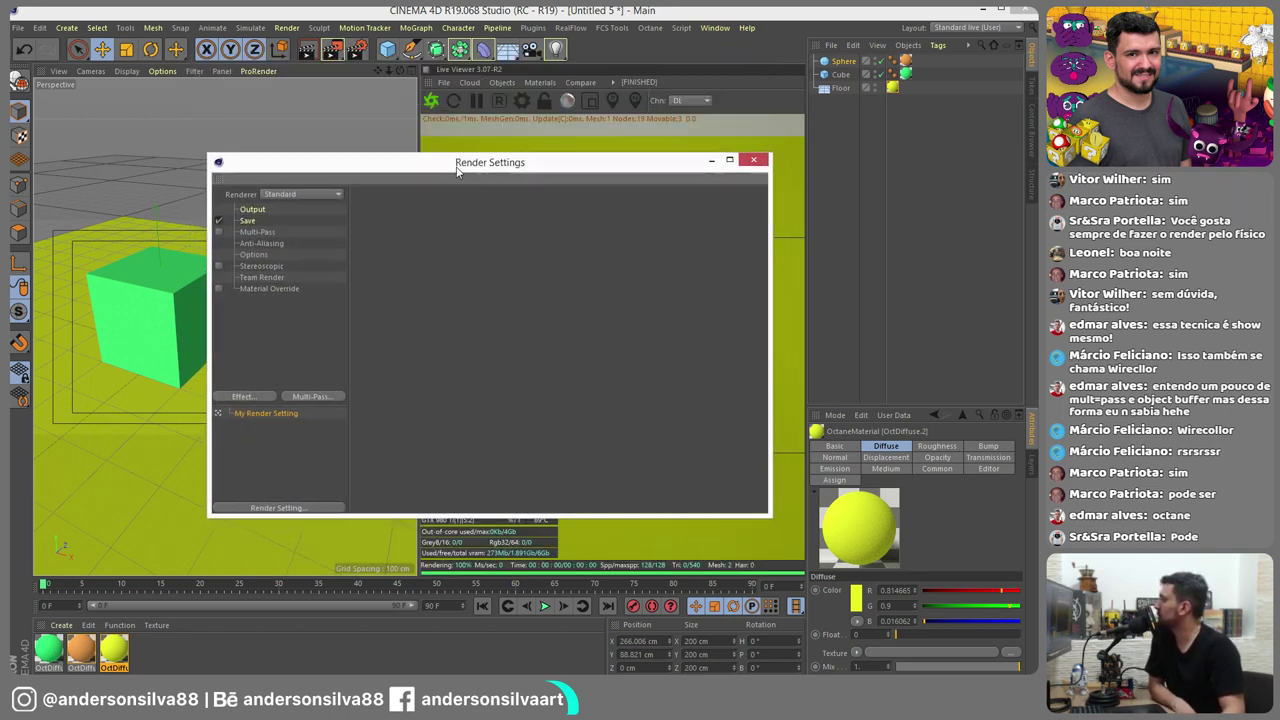
click(290, 197)
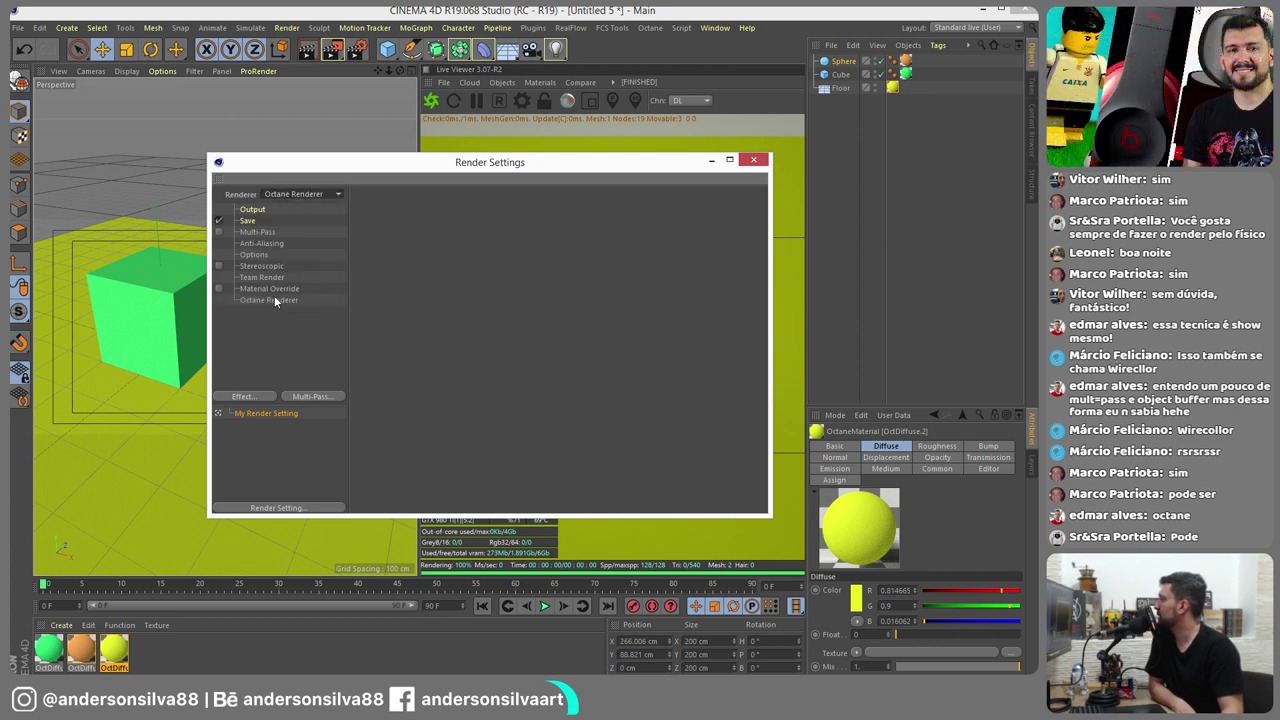
click(274, 300)
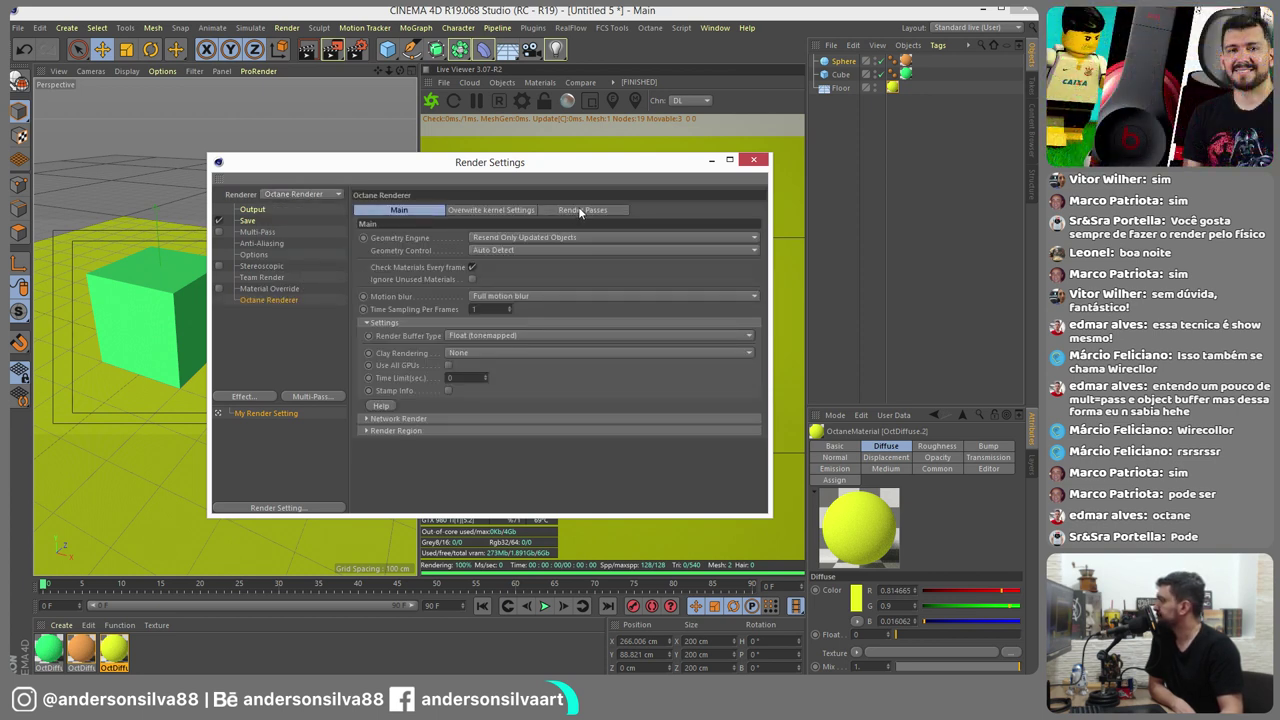
Review the Octane render passes, render layer and kernel settings
click(580, 211)
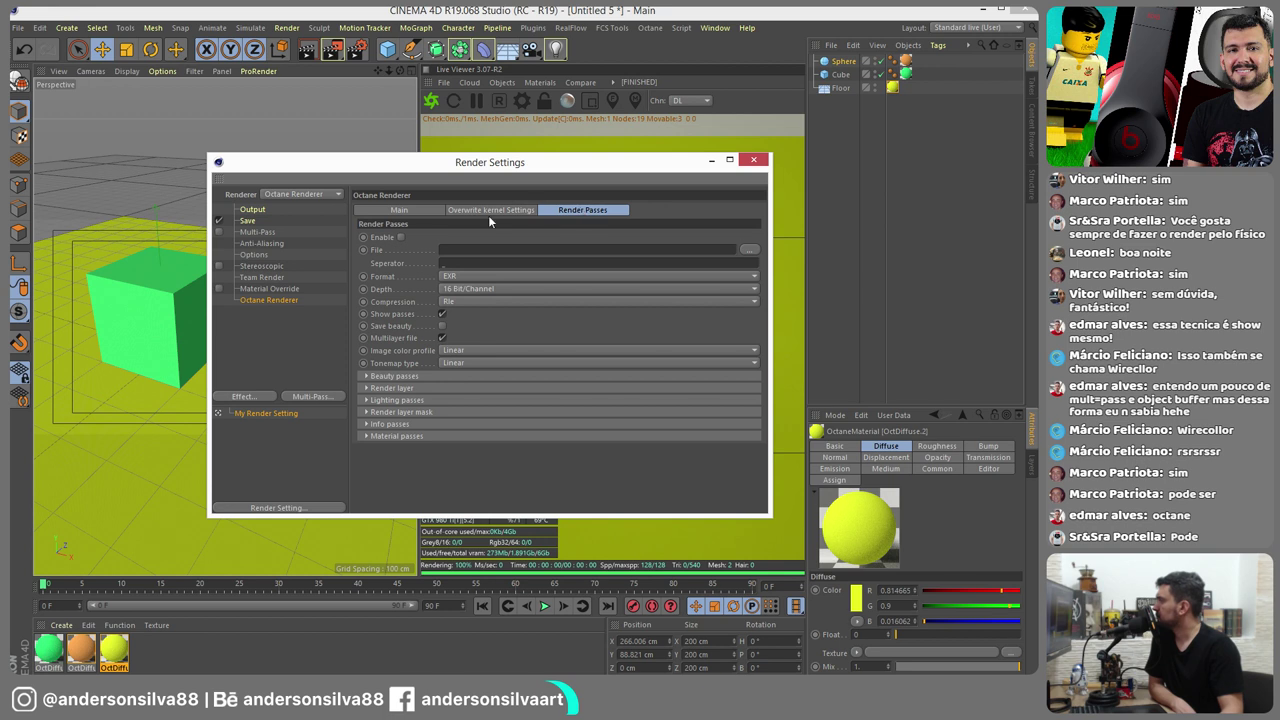
click(366, 388)
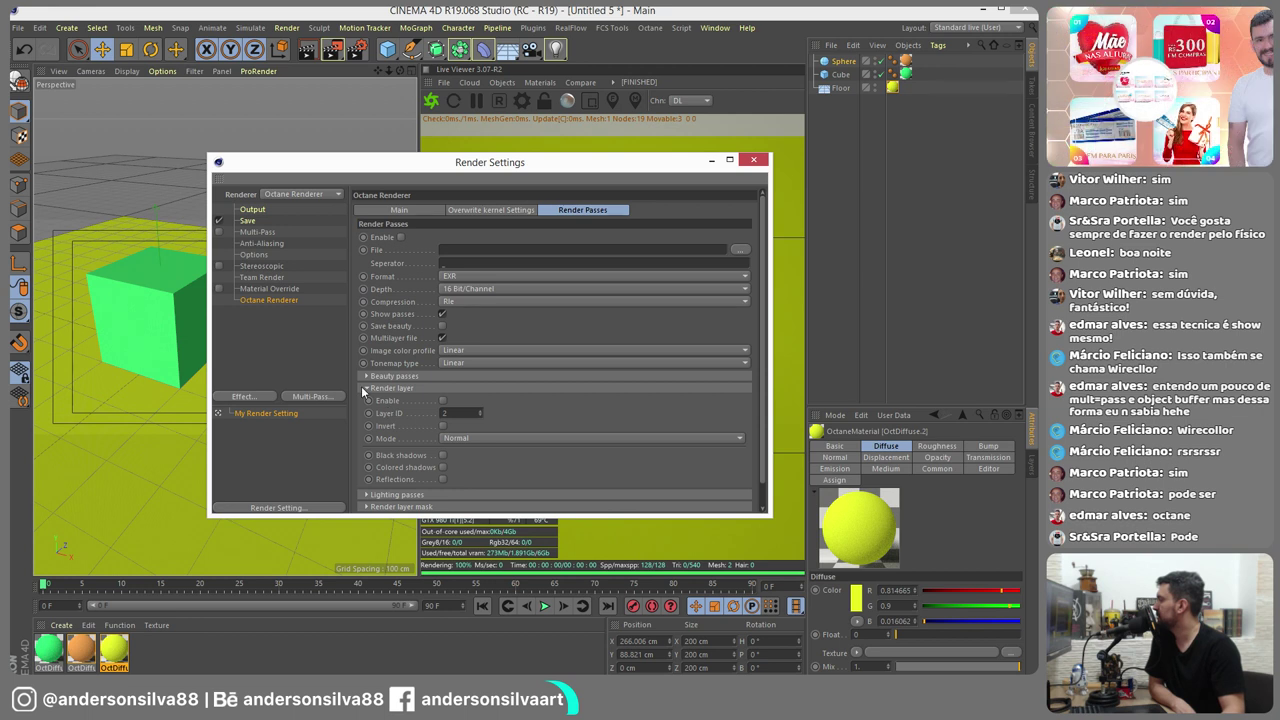
click(366, 388)
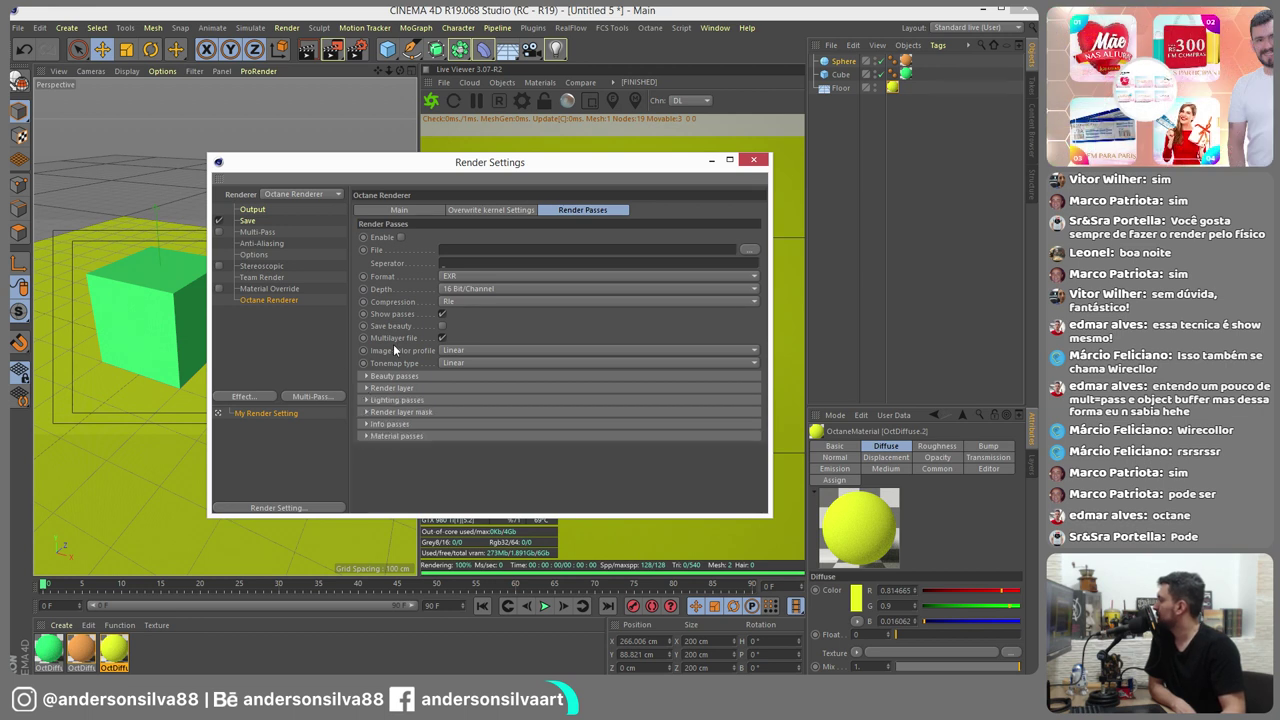
click(491, 210)
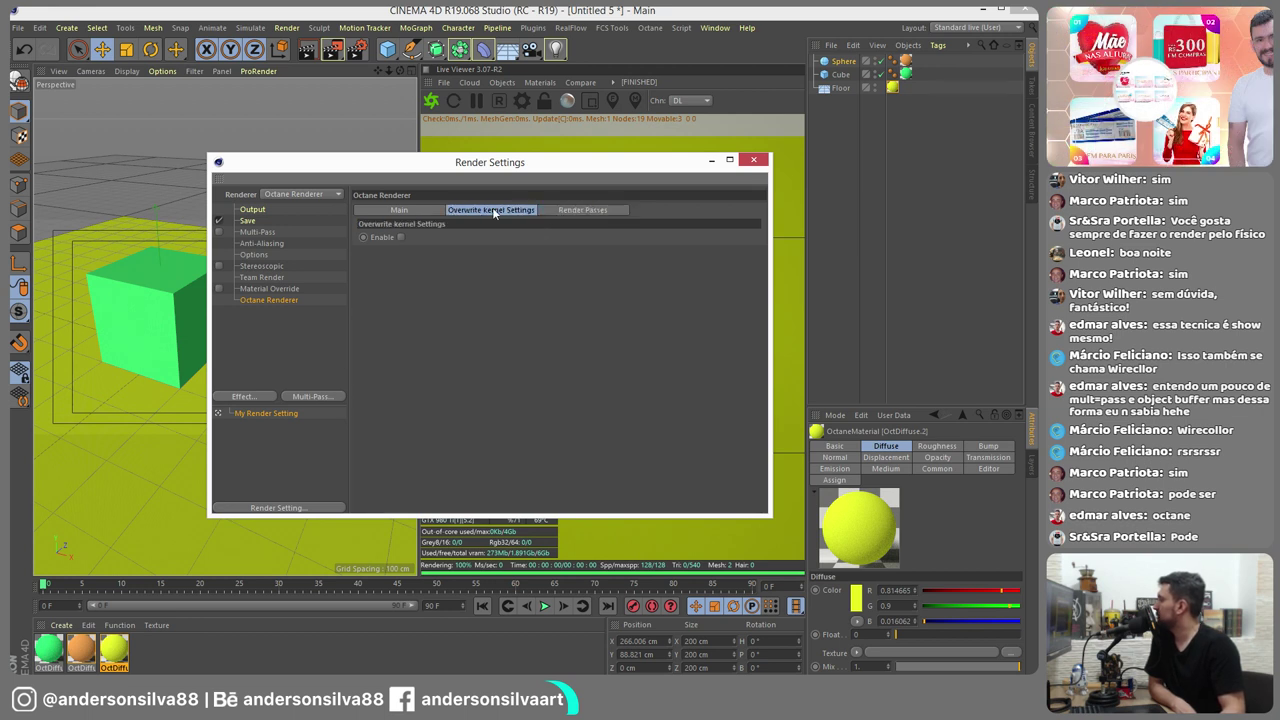
click(400, 210)
click(580, 211)
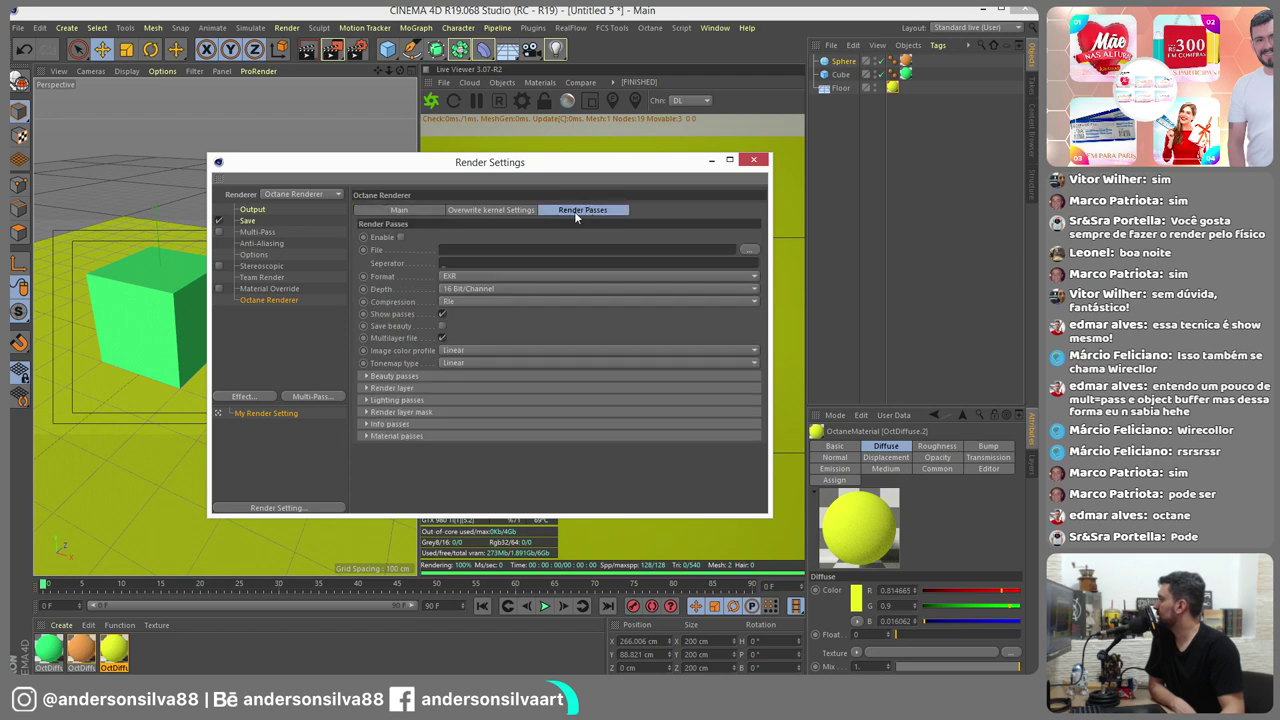
Inspect the Info passes options, close Render Settings and select the Sphere
click(366, 425)
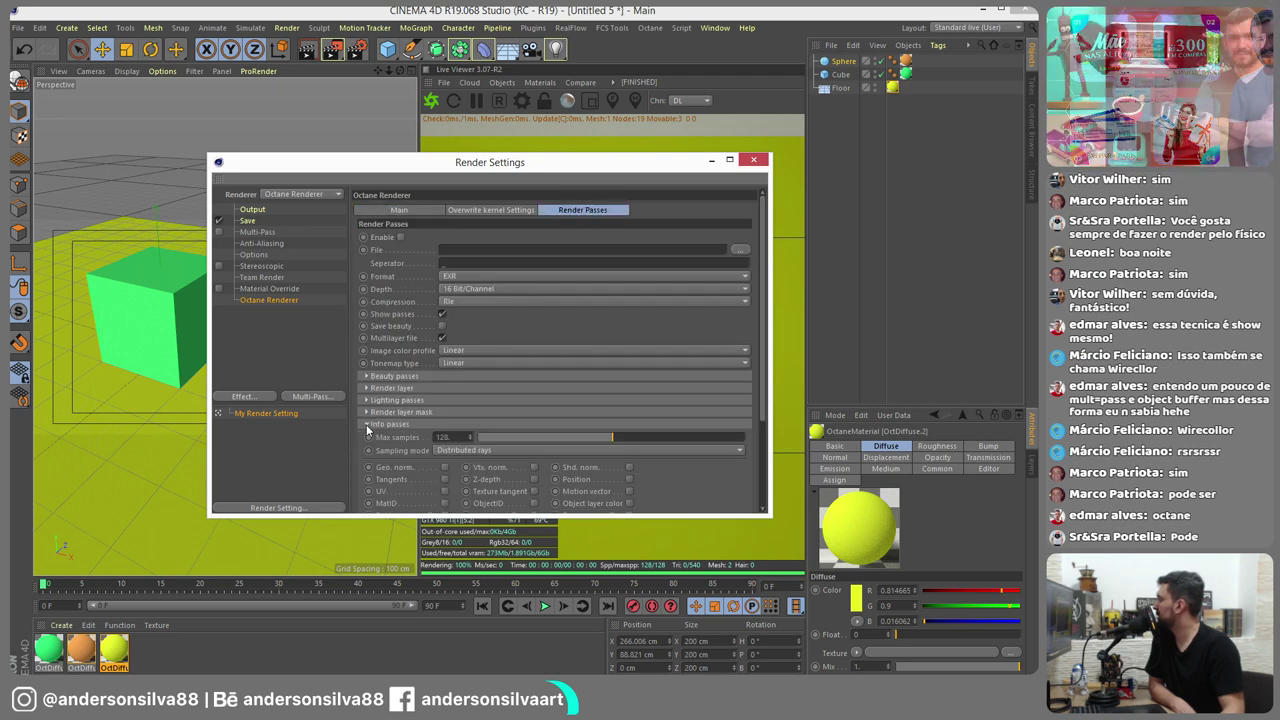
scroll(437, 427, down, 3)
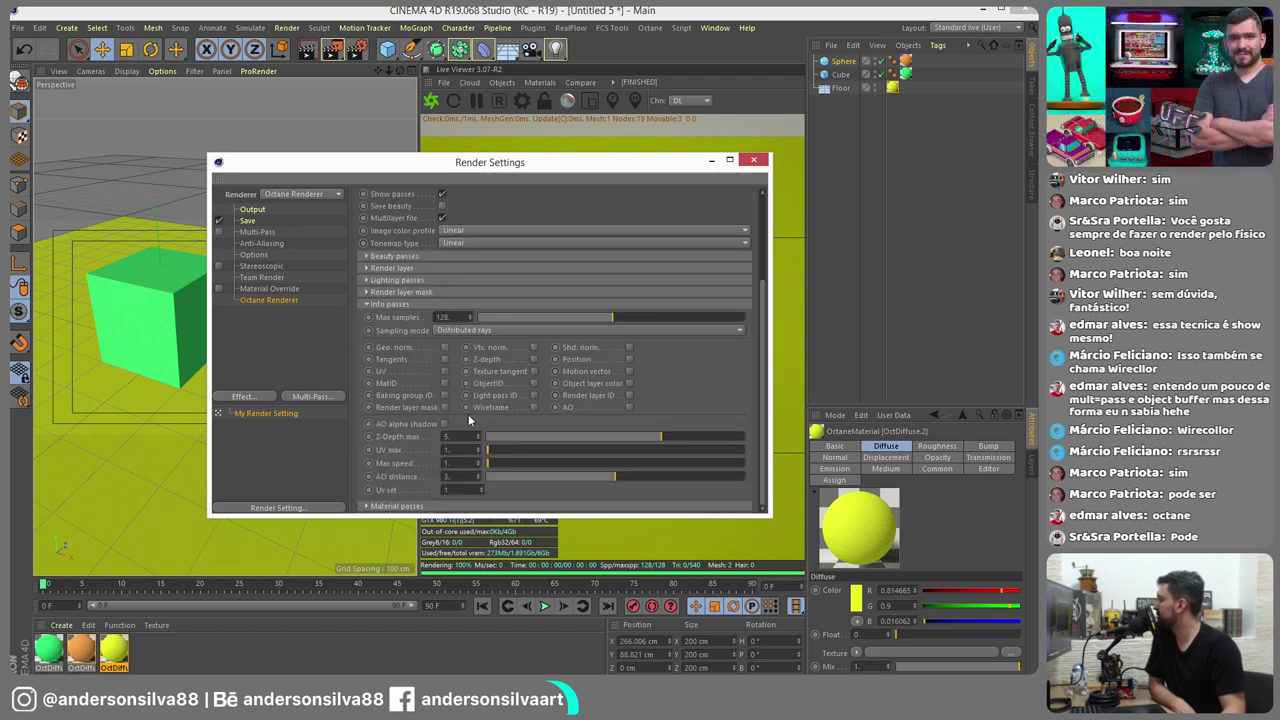
click(533, 383)
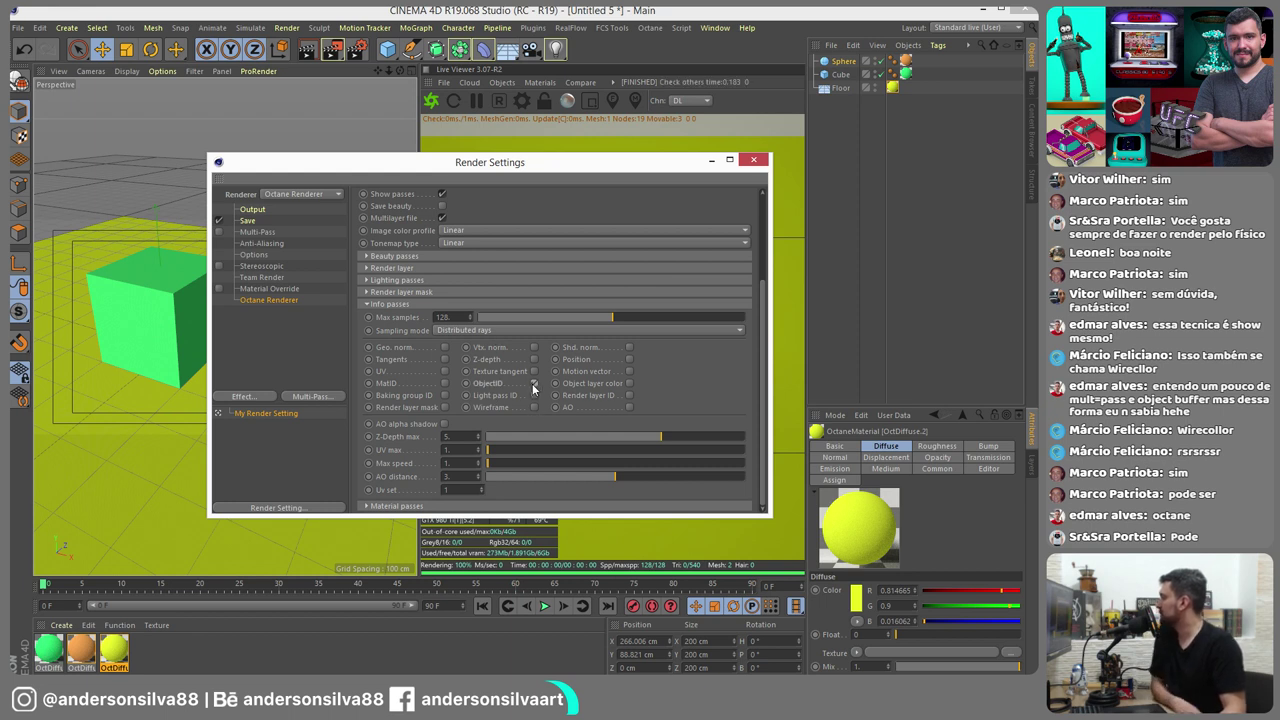
click(367, 306)
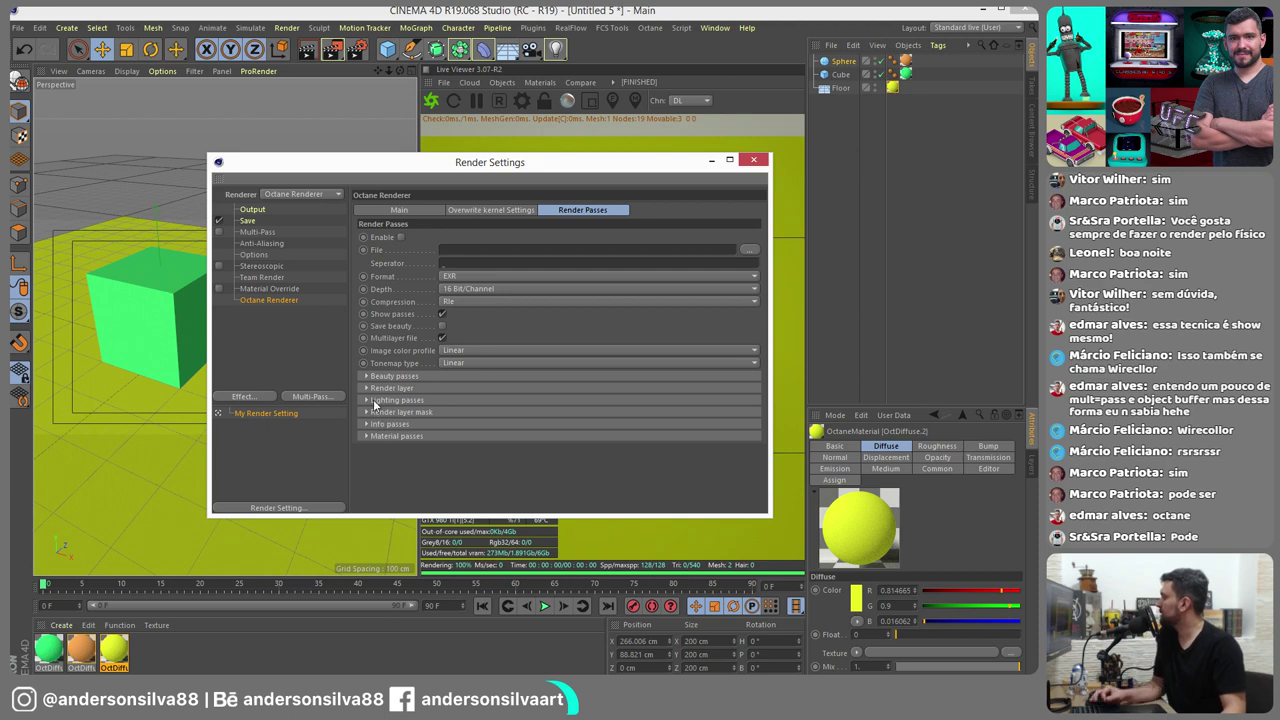
click(753, 160)
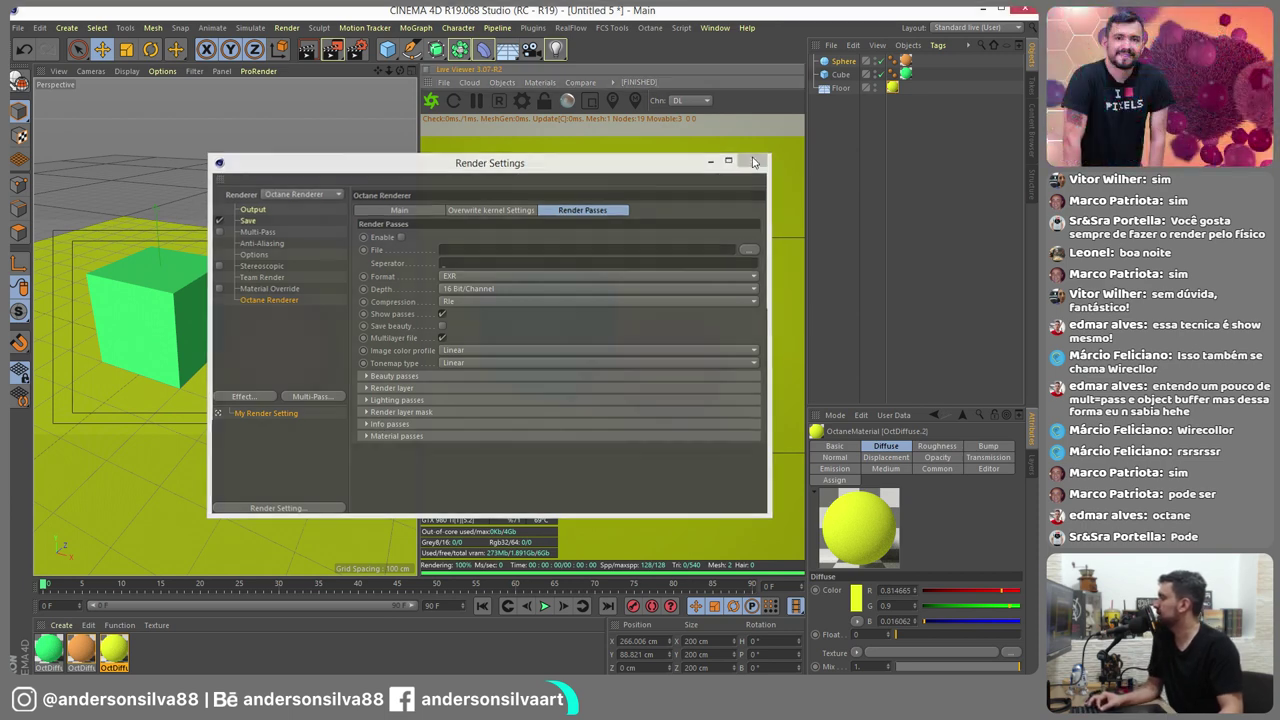
click(843, 61)
Delete the Floor object from the scene
ctrl+click(841, 75)
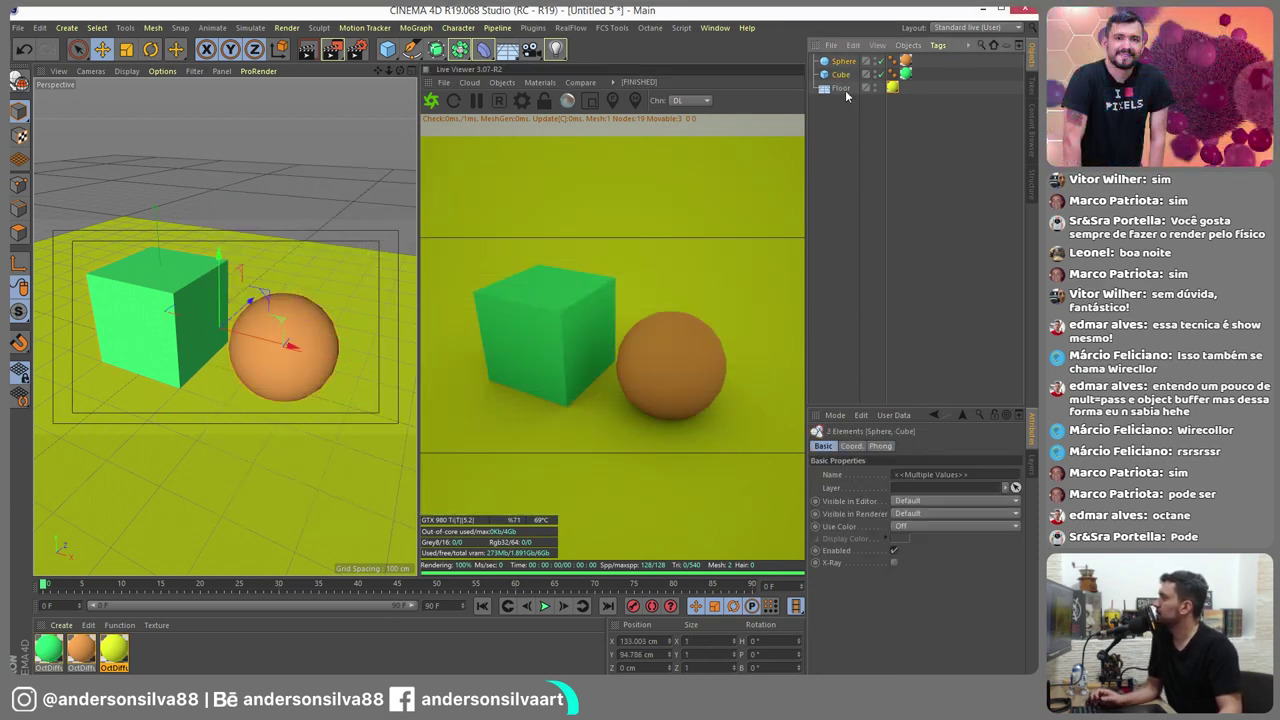
click(840, 88)
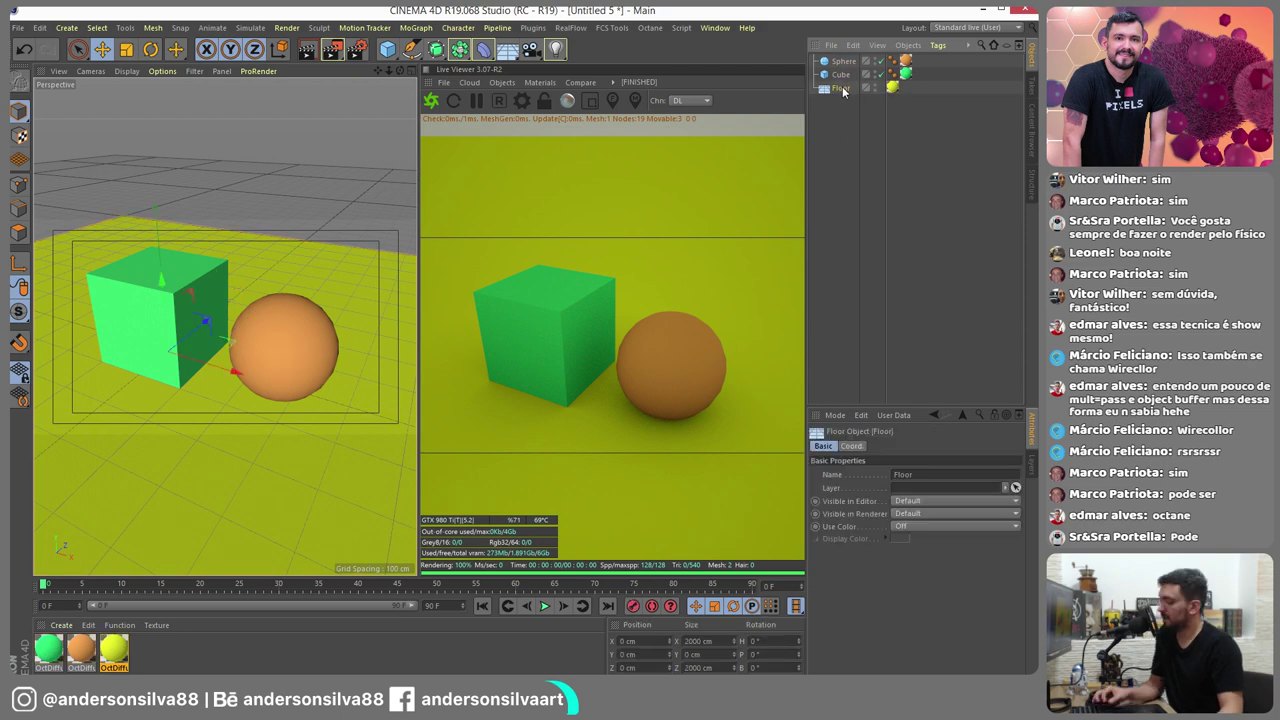
key(Delete)
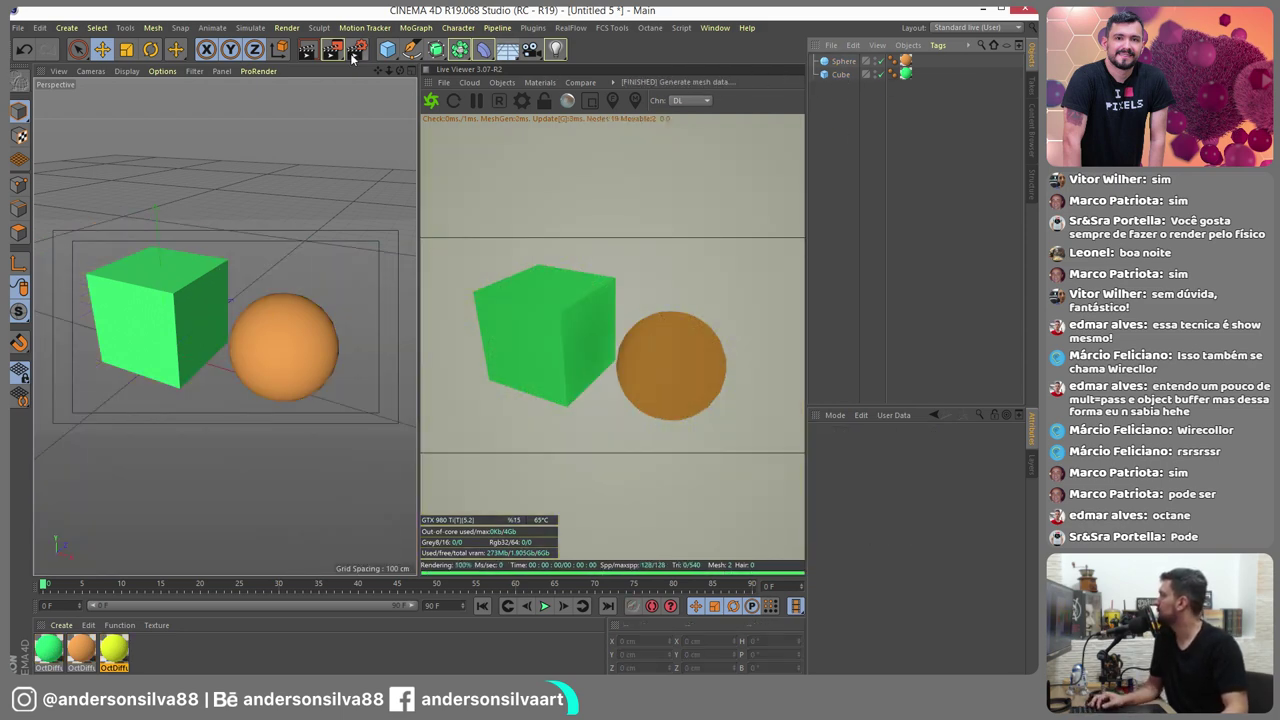
Add a Plane scaled to about 1358 cm and give it the yellow material
drag(390, 50, 525, 86)
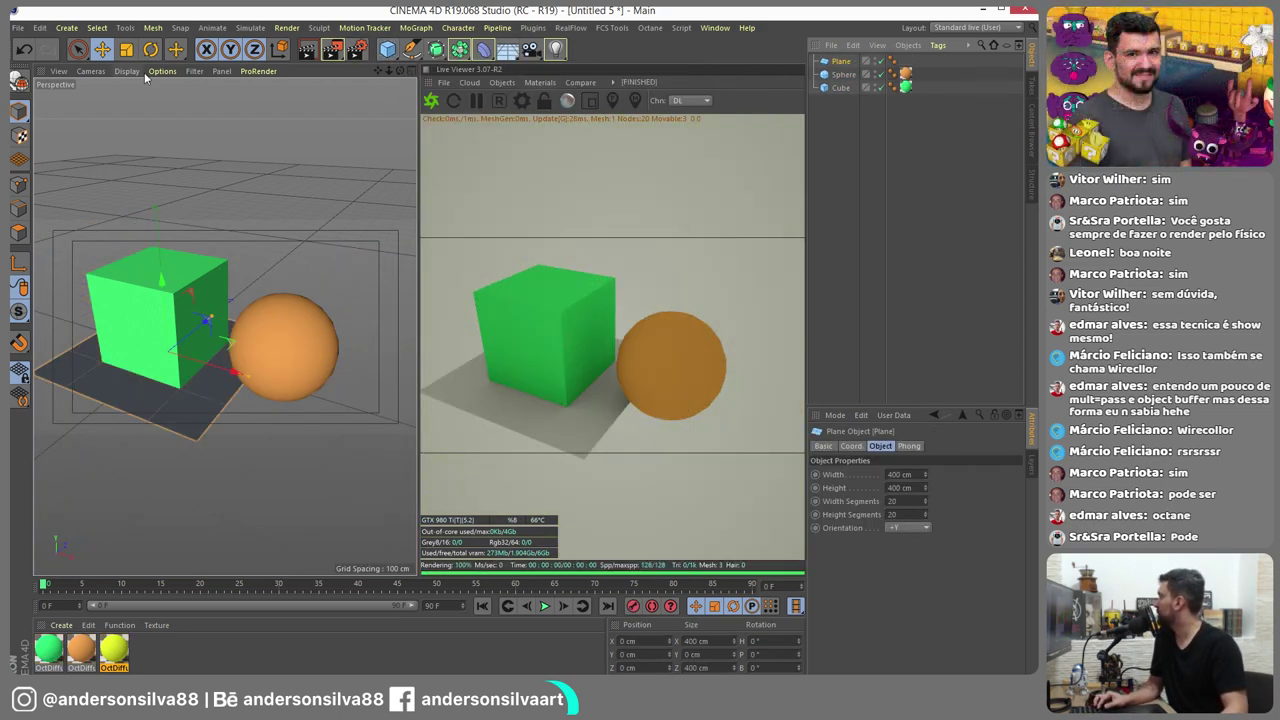
click(126, 49)
drag(200, 250, 320, 250)
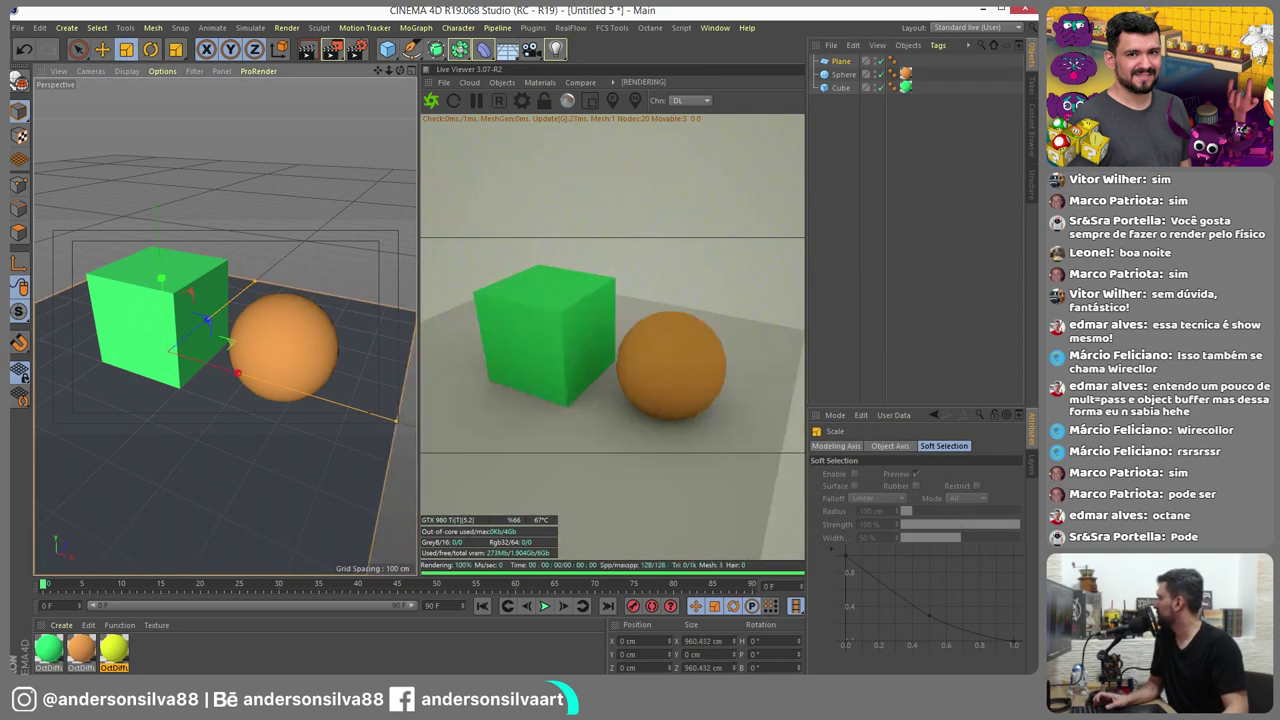
drag(162, 163, 443, 214)
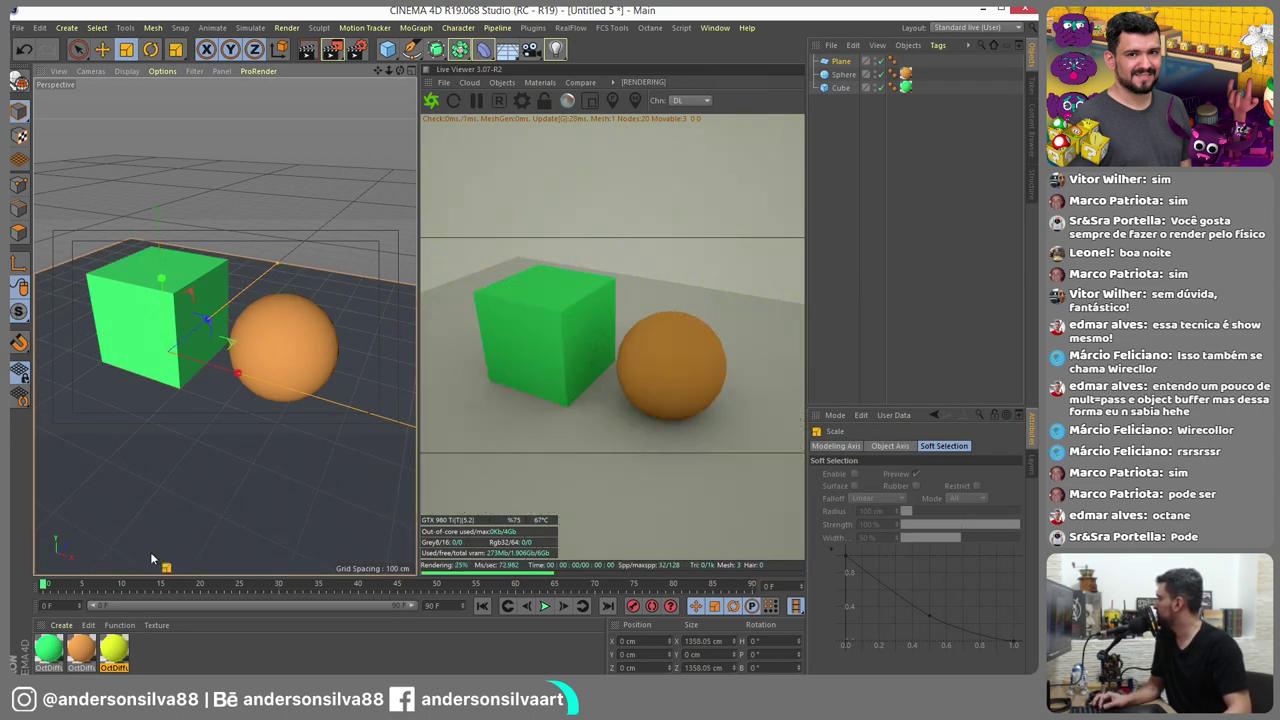
drag(114, 651, 226, 464)
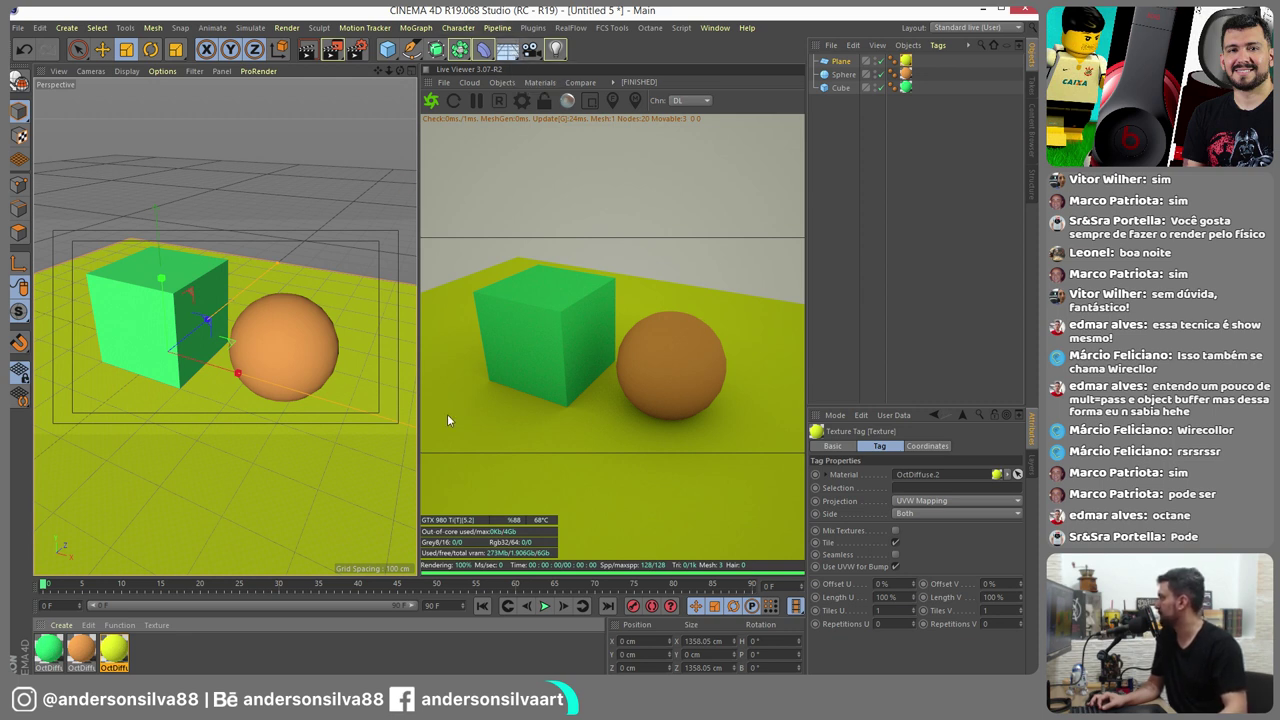
shift+click(842, 88)
Add Octane Object tags to the plane, sphere and cube, and show the Object layer settings
right_click(842, 88)
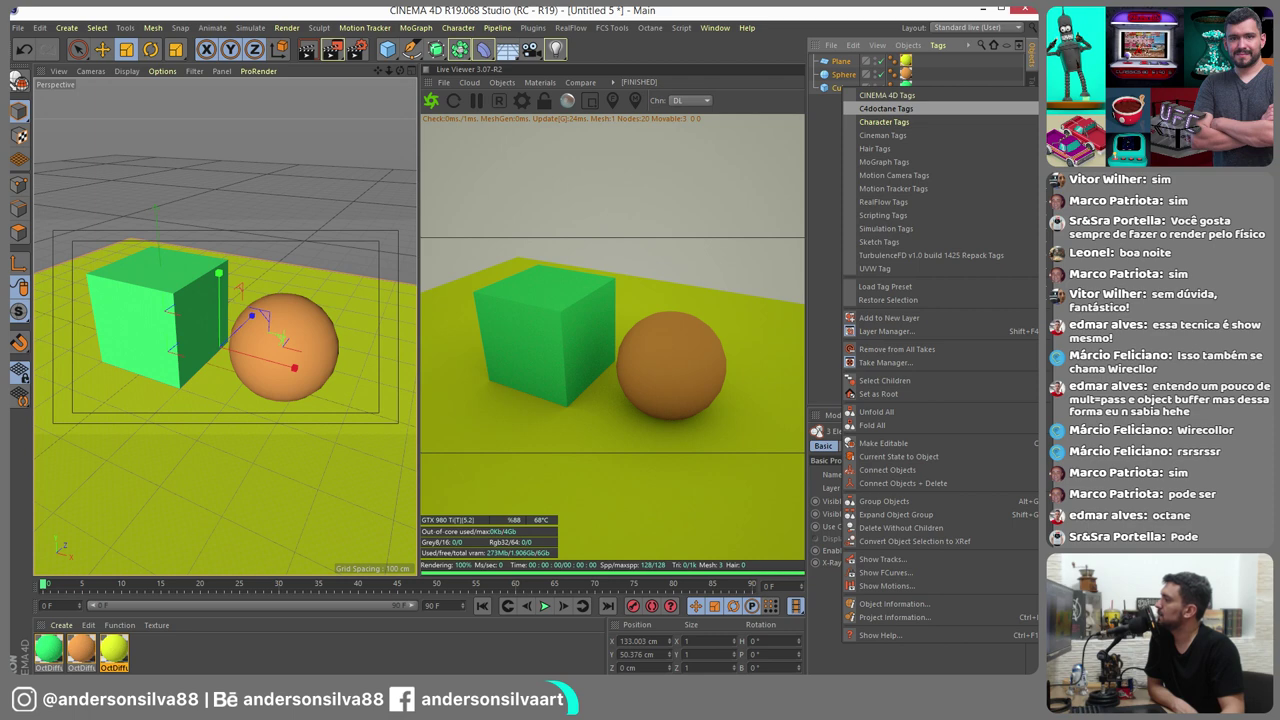
click(1080, 108)
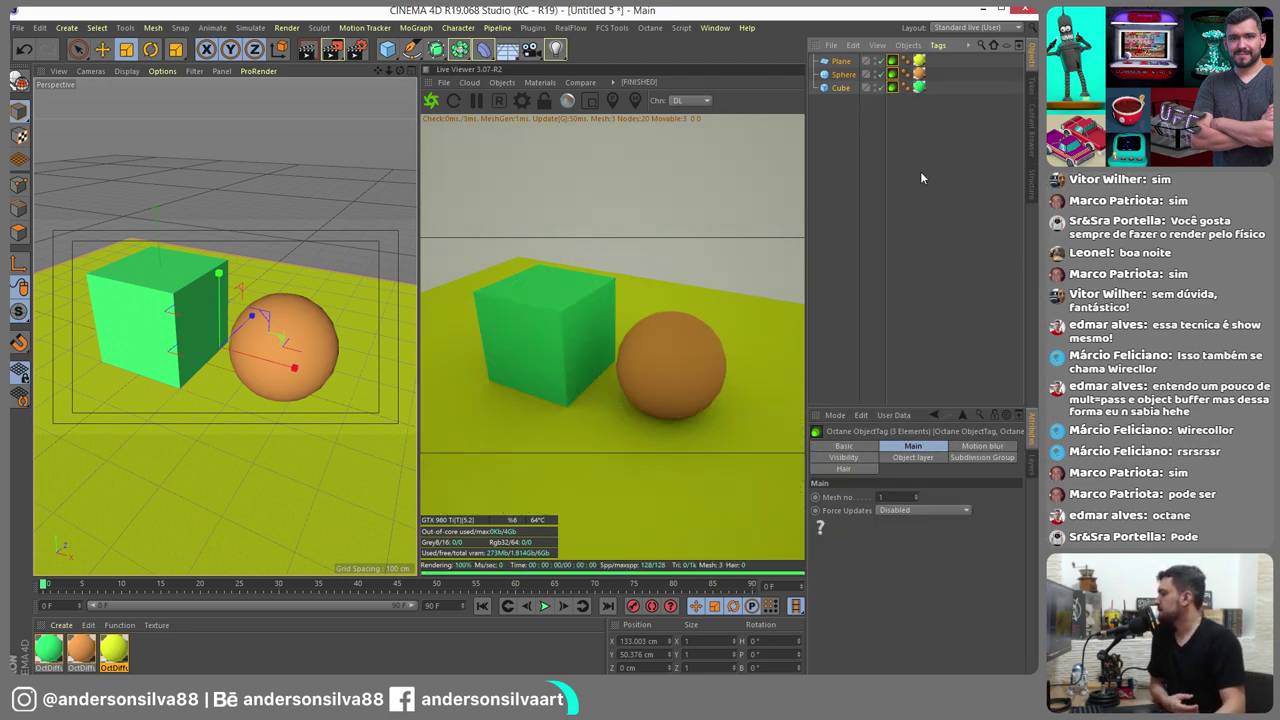
click(905, 457)
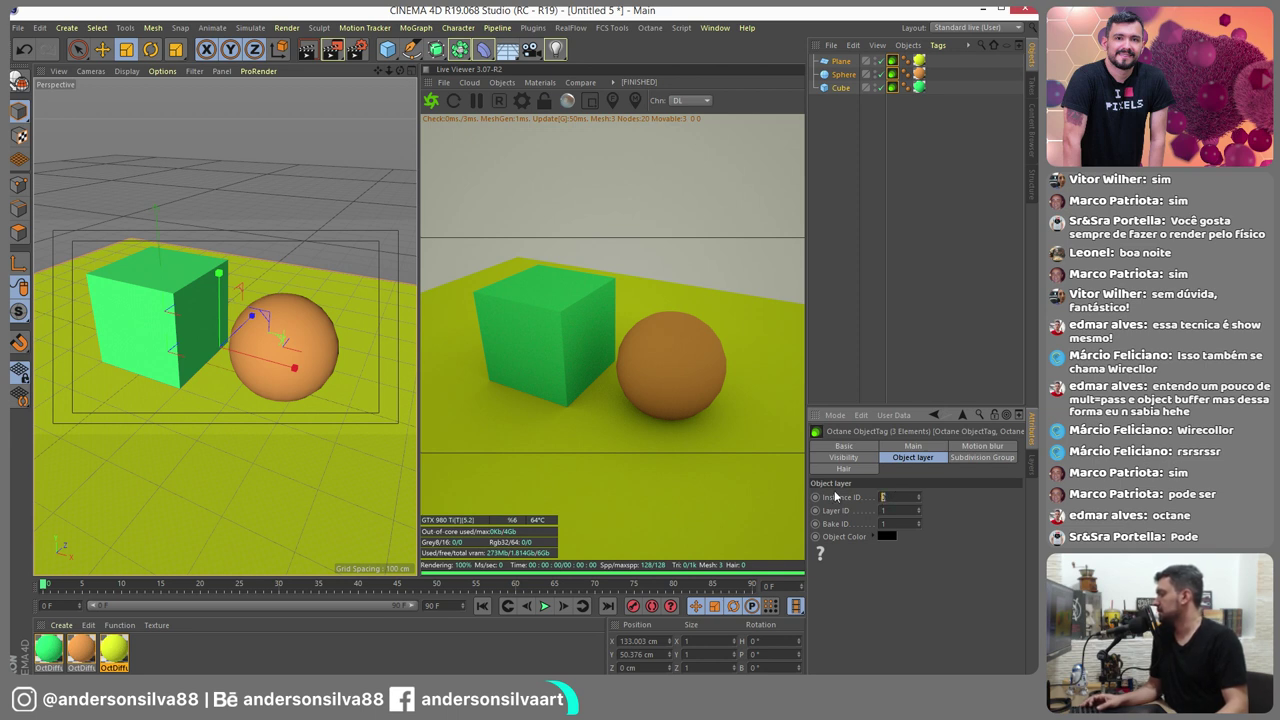
Set the plane tag's instance, layer and bake IDs to 2
click(892, 74)
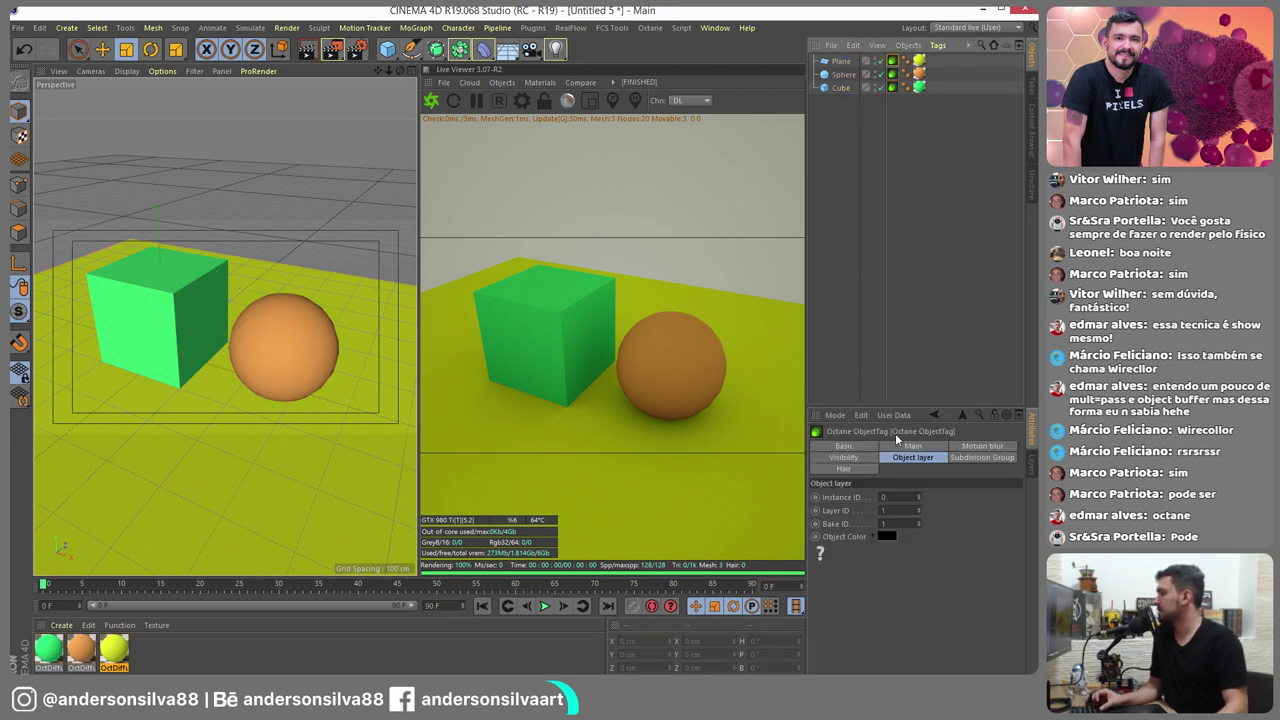
click(900, 495)
text(2)
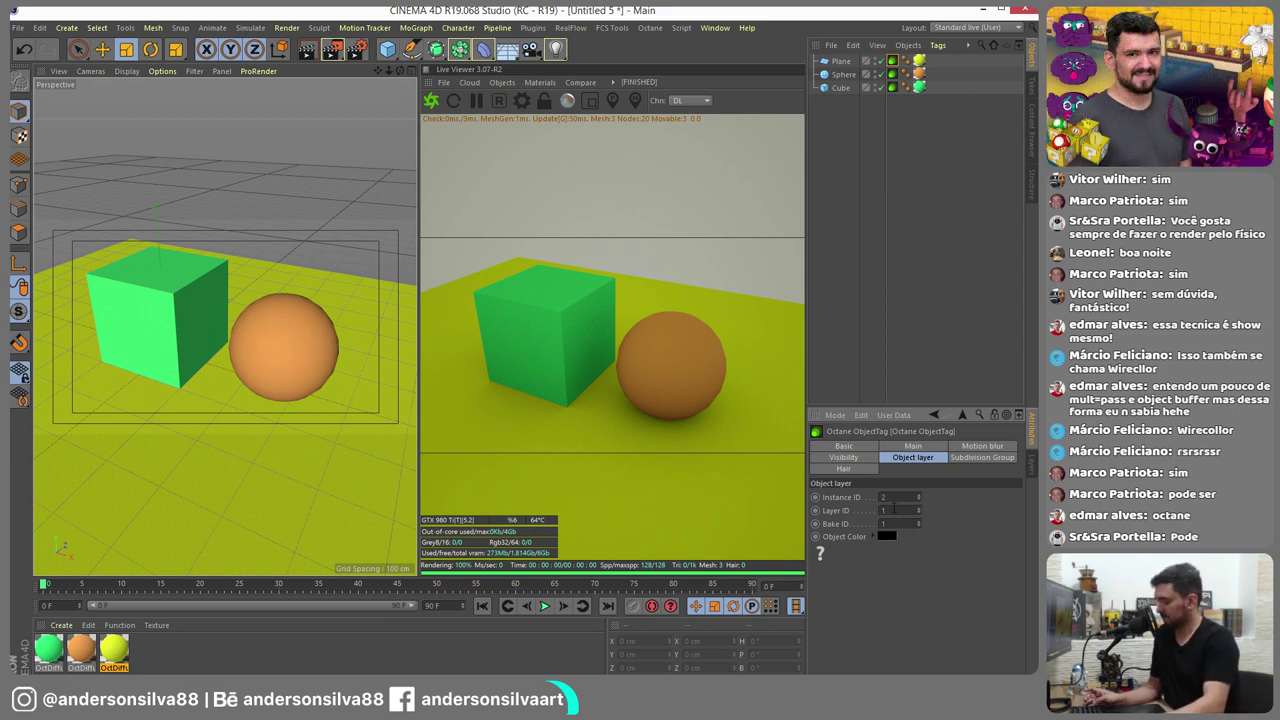
key(Tab)
text(2)
key(Tab)
text(2)
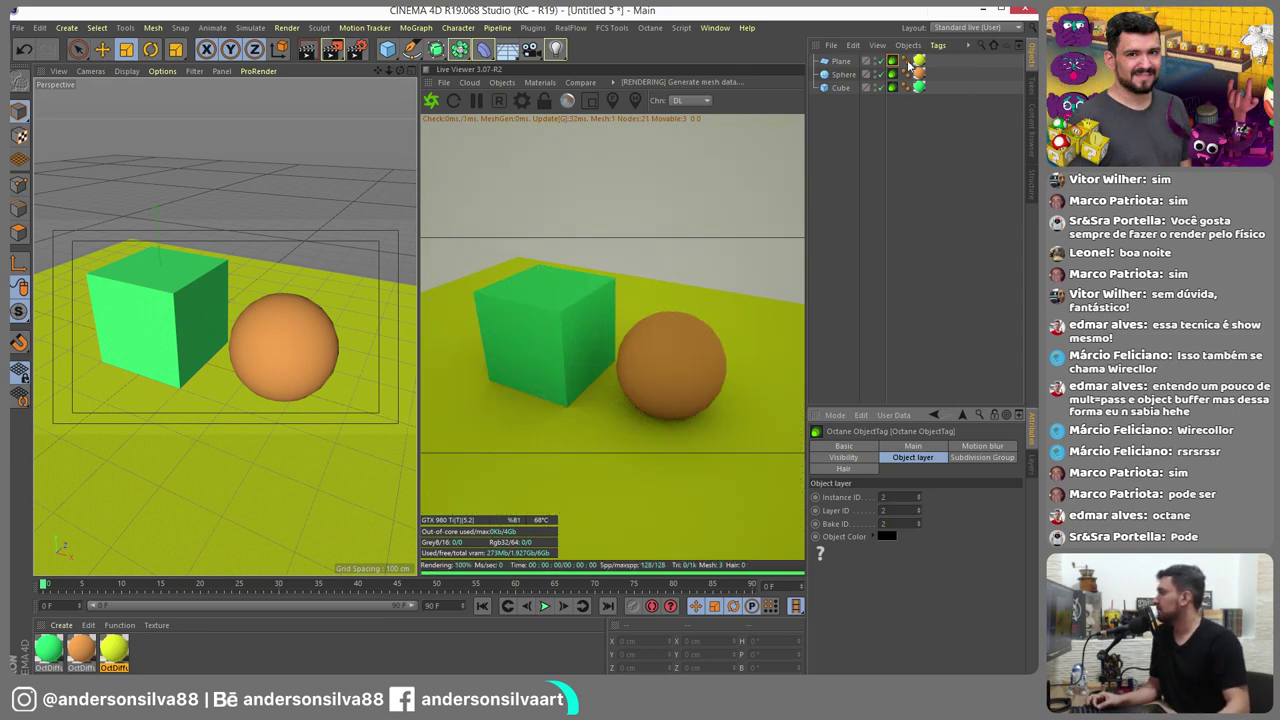
Set the sphere tag's instance, layer and bake IDs to 3
click(907, 62)
click(885, 497)
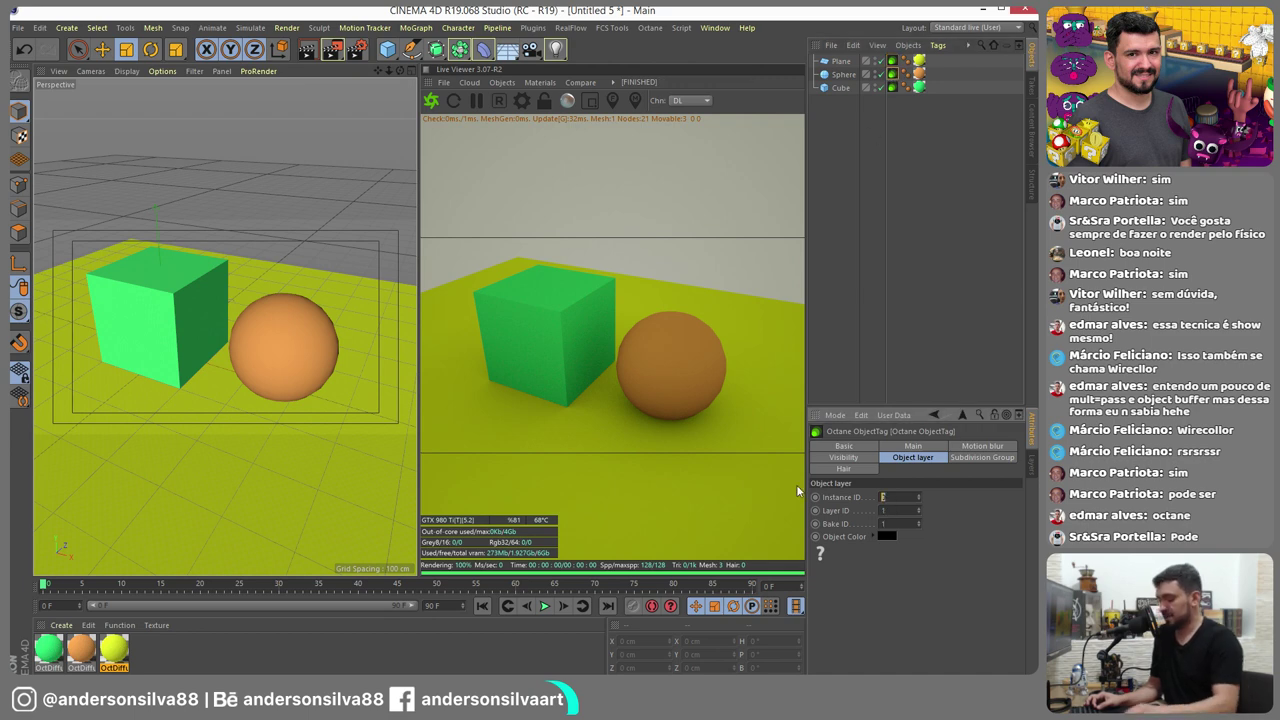
text(3)
key(Tab)
text(3)
key(Tab)
text(3)
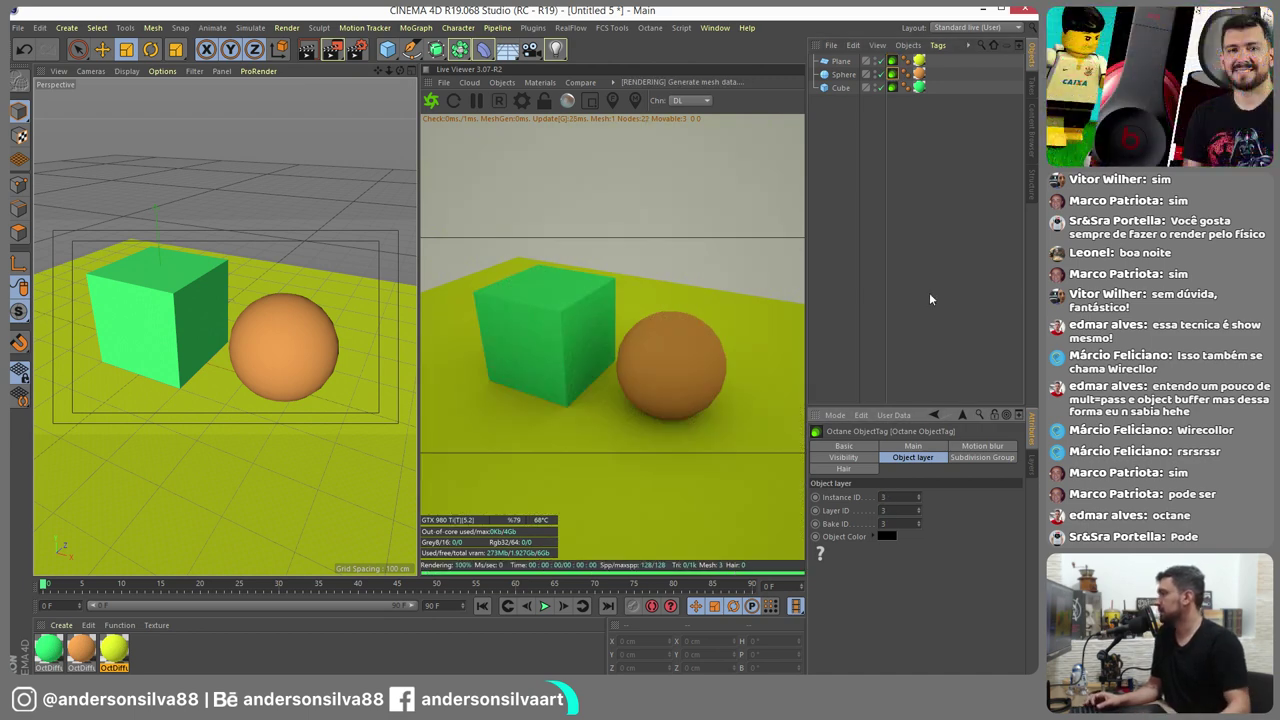
Set the cube tag's instance, layer and bake IDs to 4
click(905, 88)
click(885, 497)
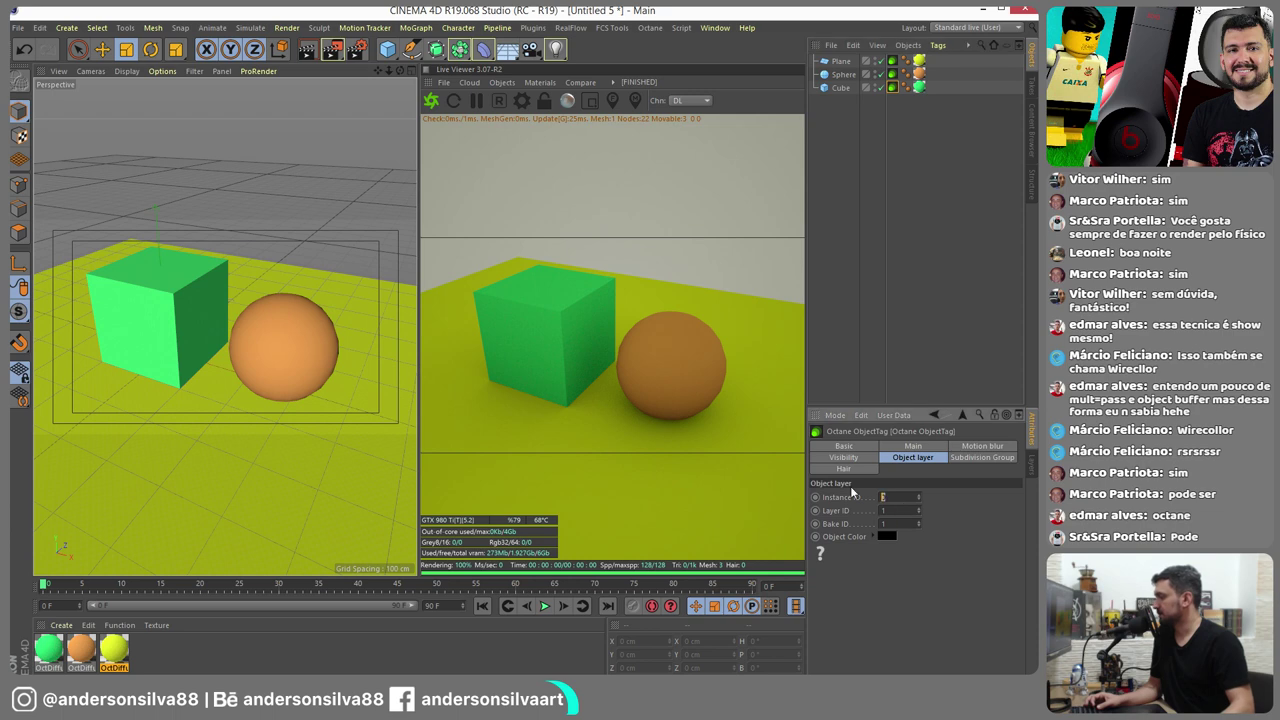
text(4)
key(Tab)
text(4)
key(Tab)
text(4)
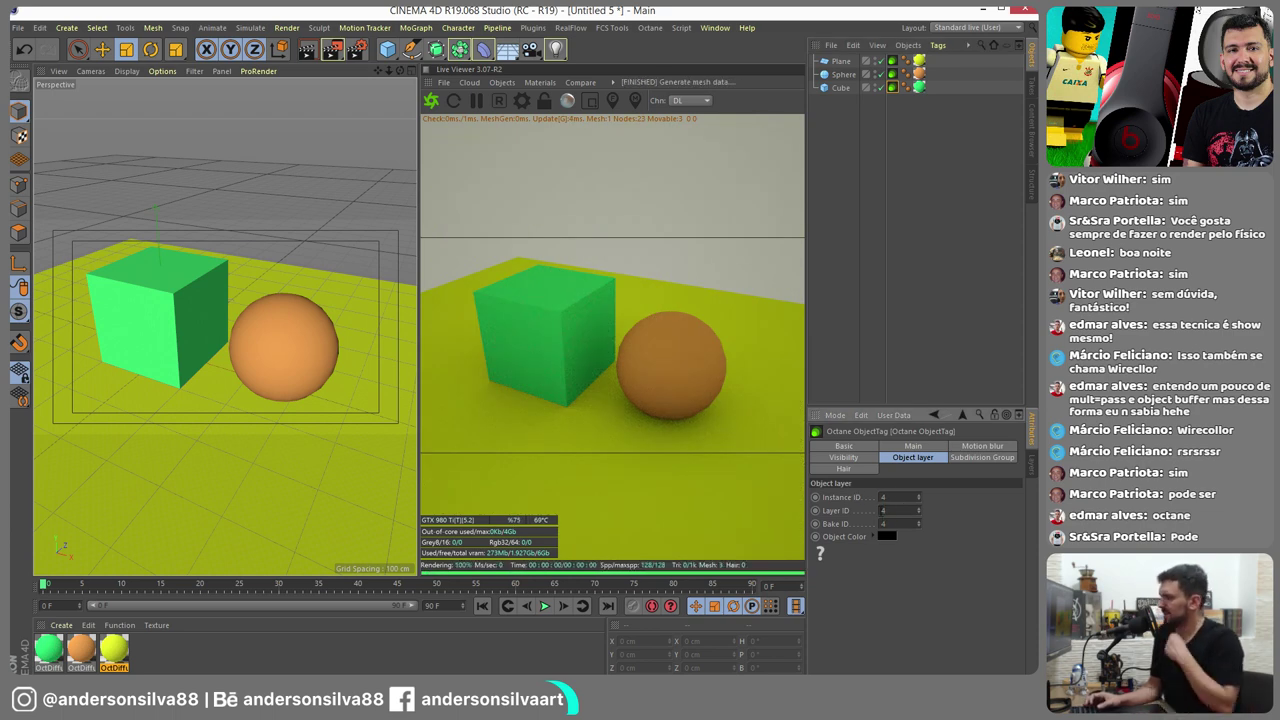
Include ID2, ID3 and ID4 in the Octane render layer mask
click(357, 48)
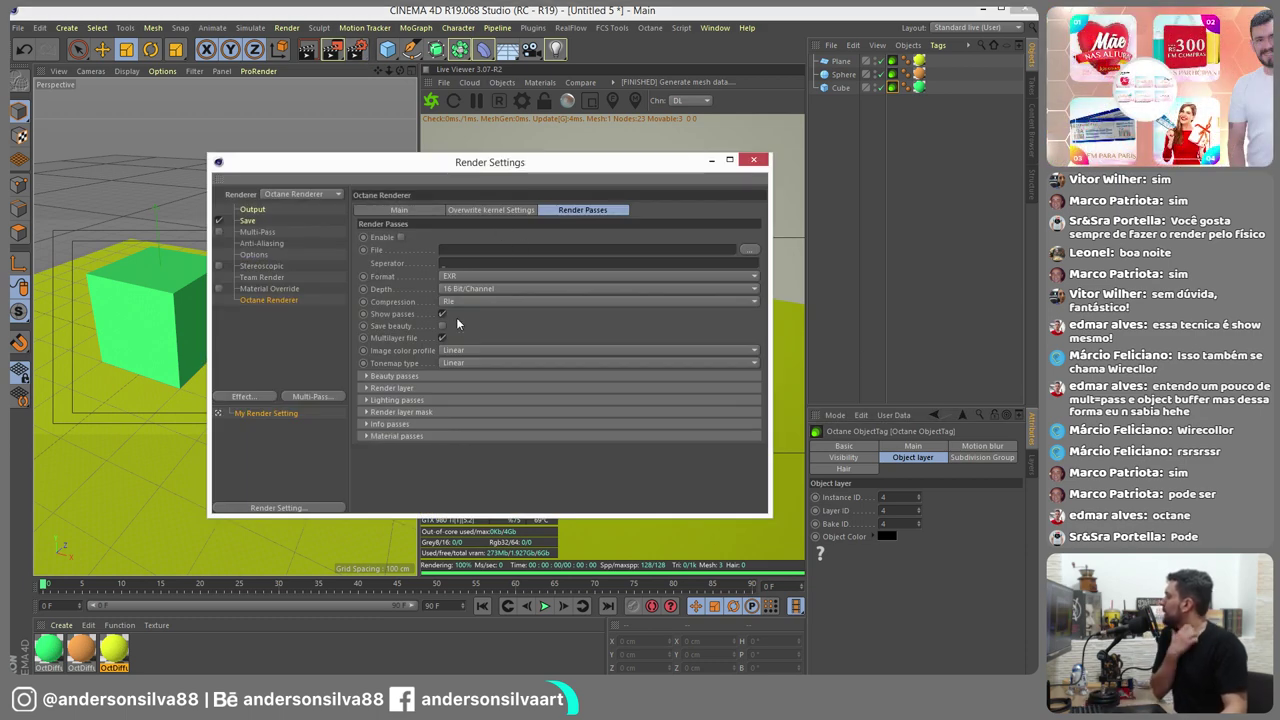
click(366, 412)
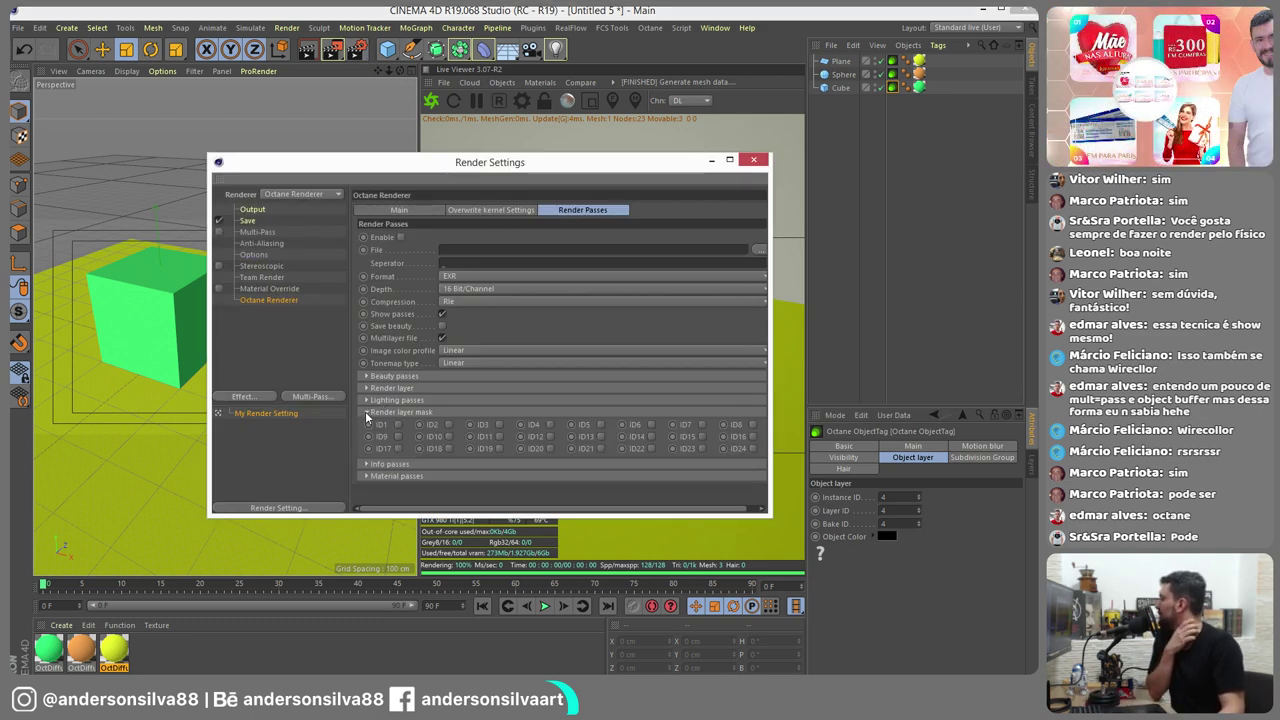
click(448, 425)
click(499, 425)
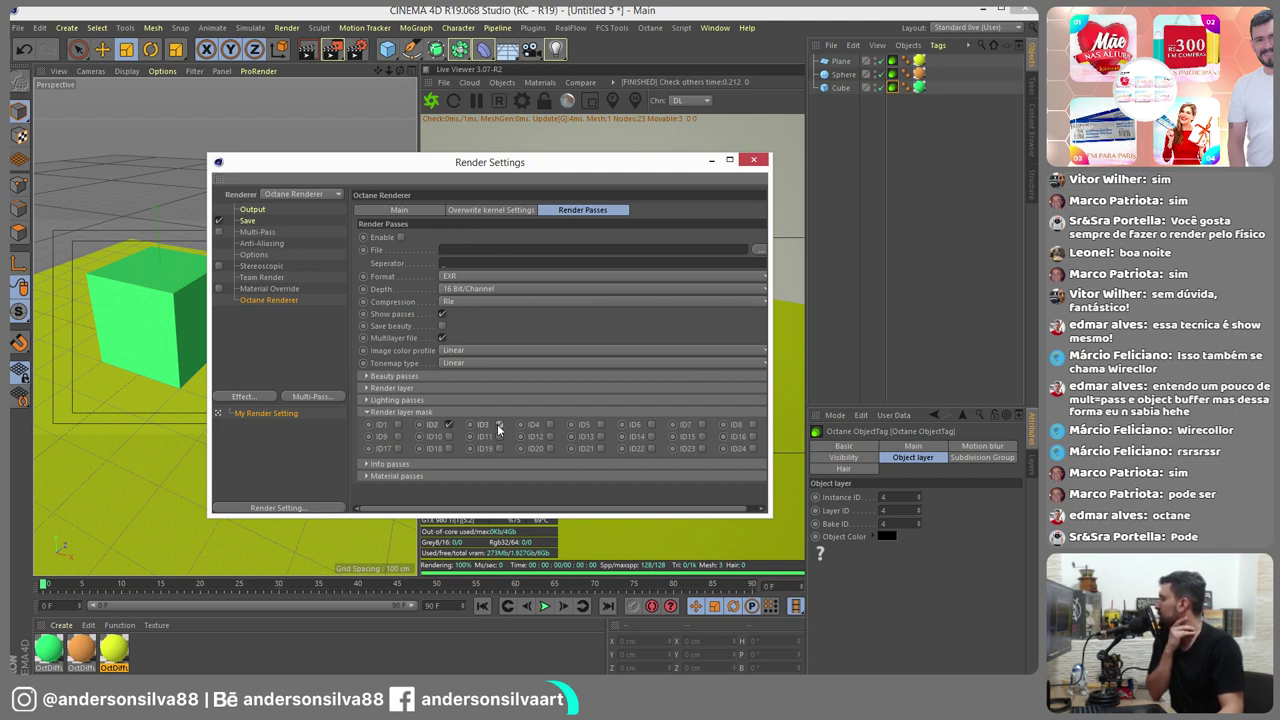
click(550, 425)
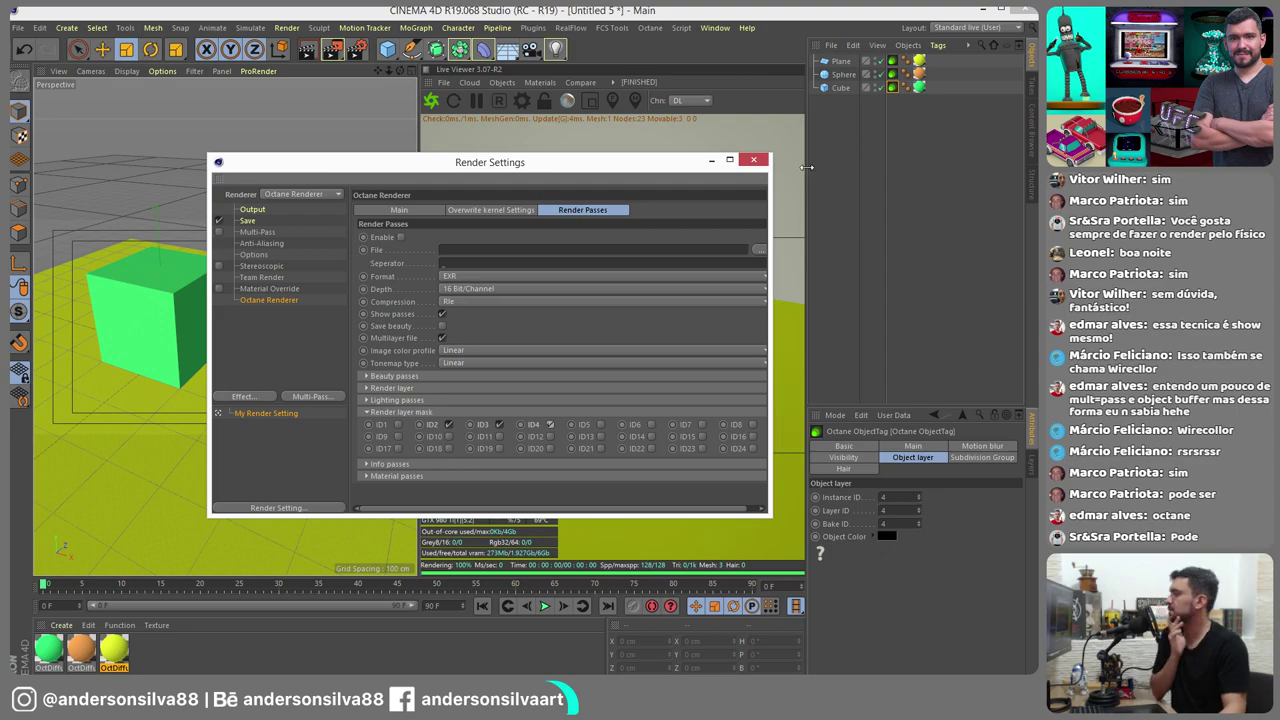
click(753, 160)
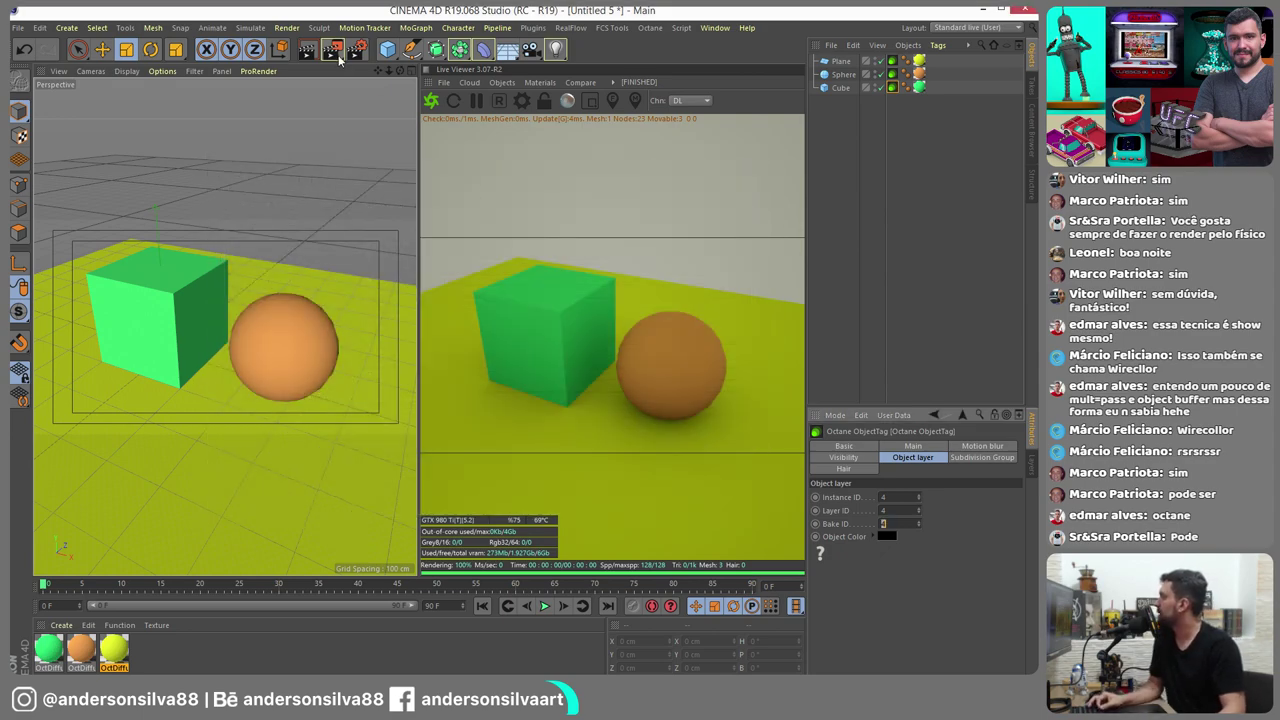
Restart the interactive preview and render the scene to the Picture Viewer
click(628, 348)
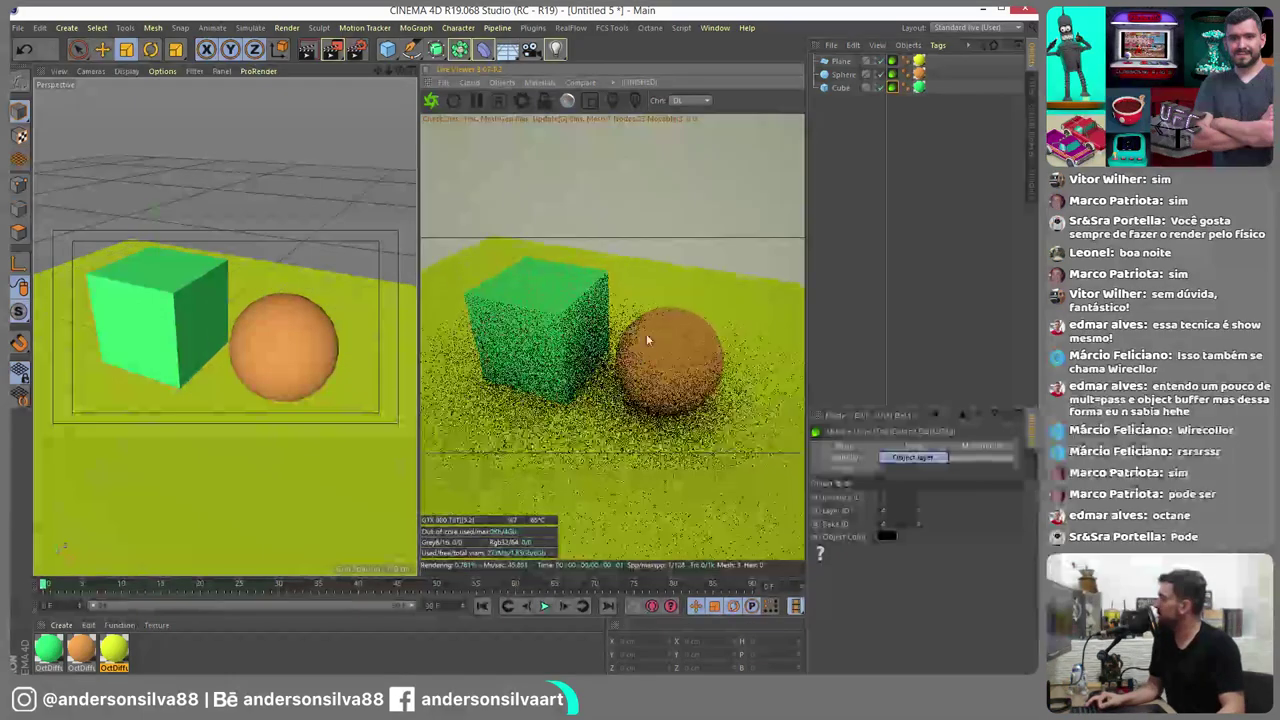
click(333, 52)
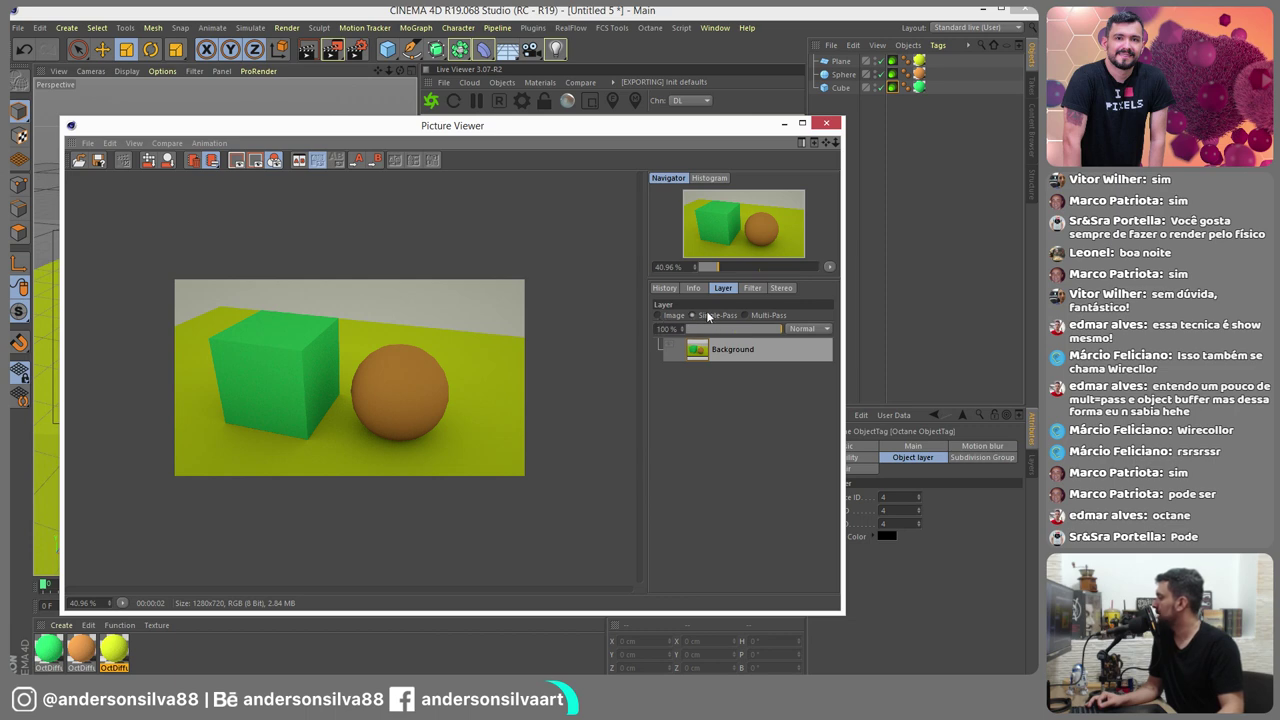
click(826, 123)
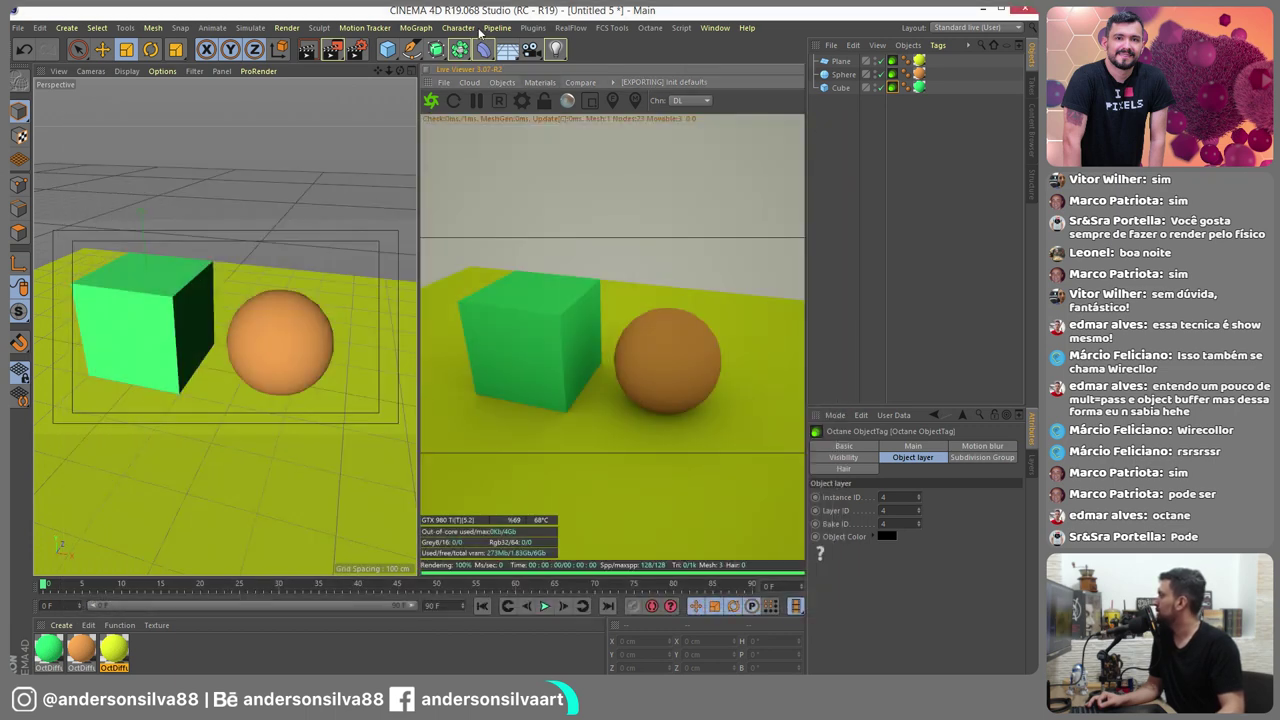
Switch the render-pass format from EXR to JPG, keep separate lights at None, and re-render
click(358, 50)
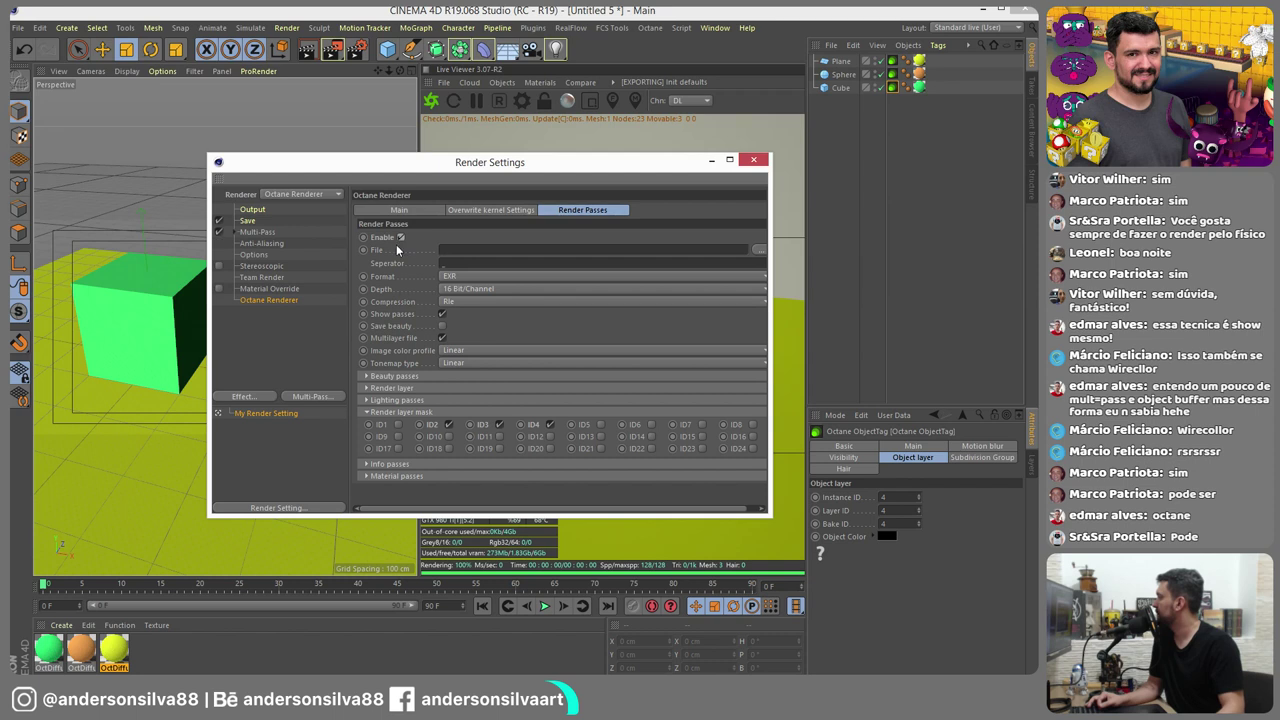
click(463, 278)
click(467, 329)
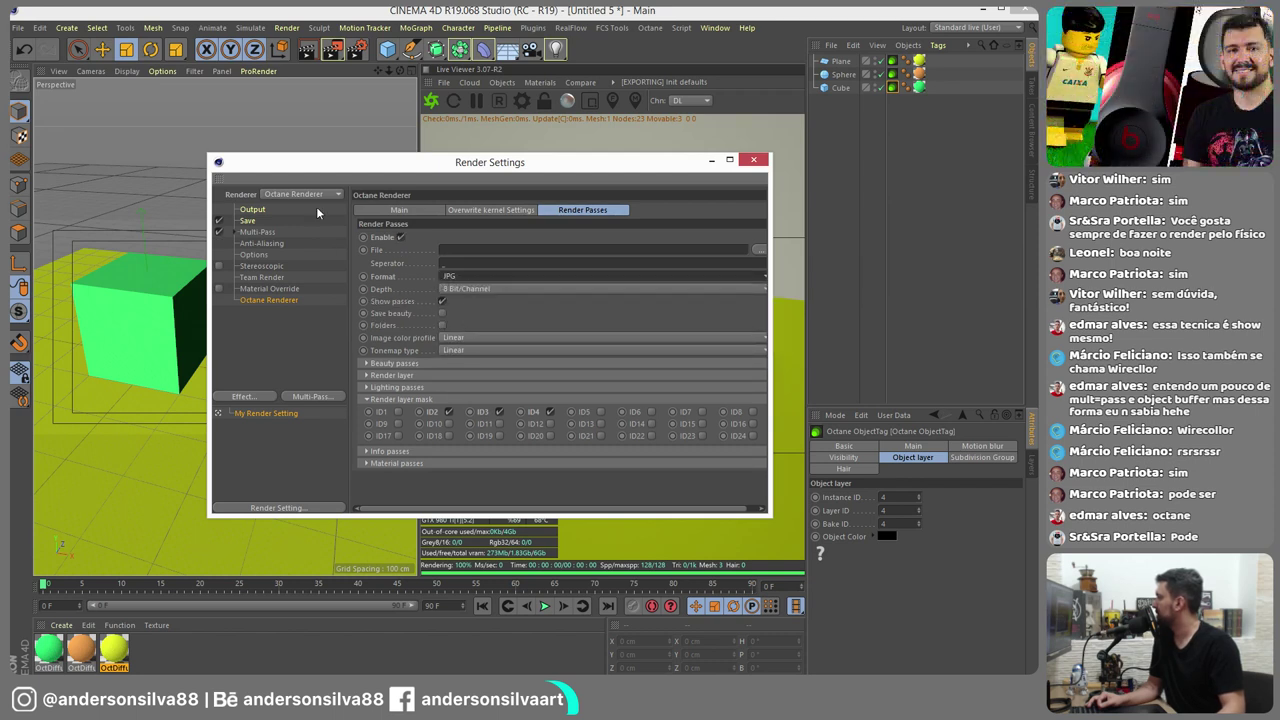
click(256, 232)
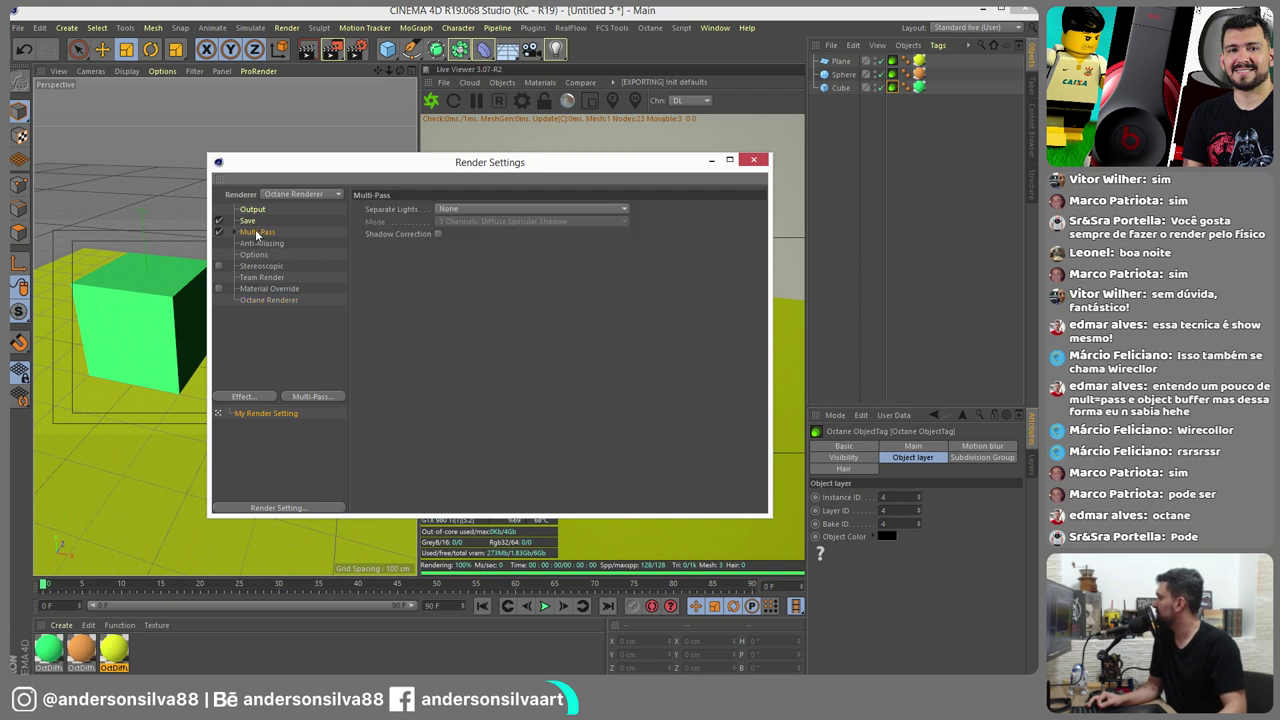
click(463, 209)
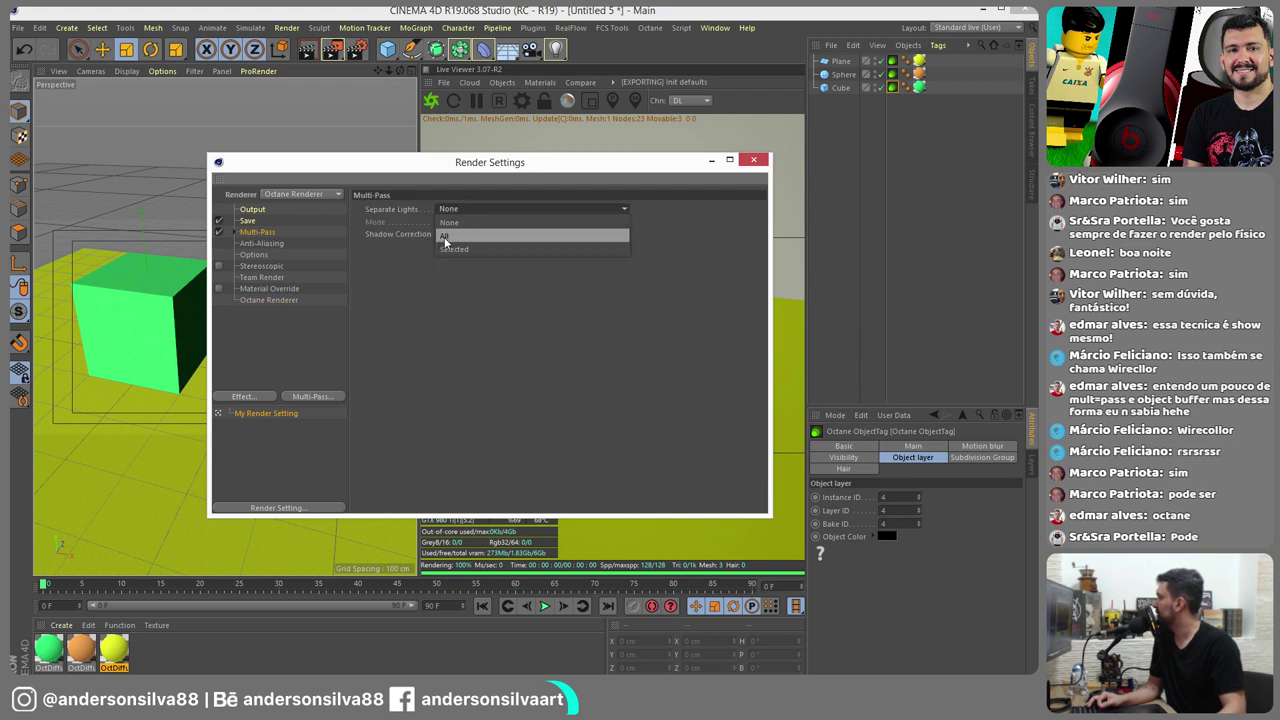
click(407, 289)
click(330, 52)
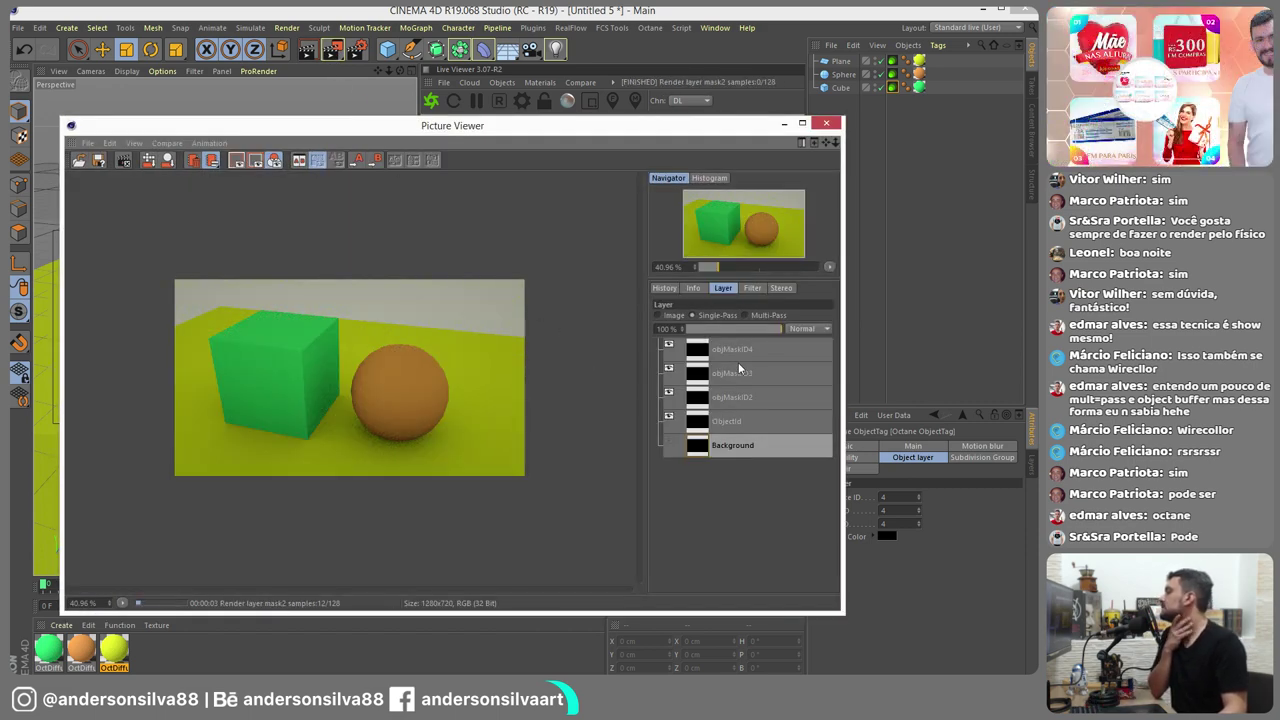
Review the objMaskID2, ID3, ID4 and ObjectId passes in Multi-Pass, toggling mask visibility
click(740, 349)
click(735, 373)
click(765, 316)
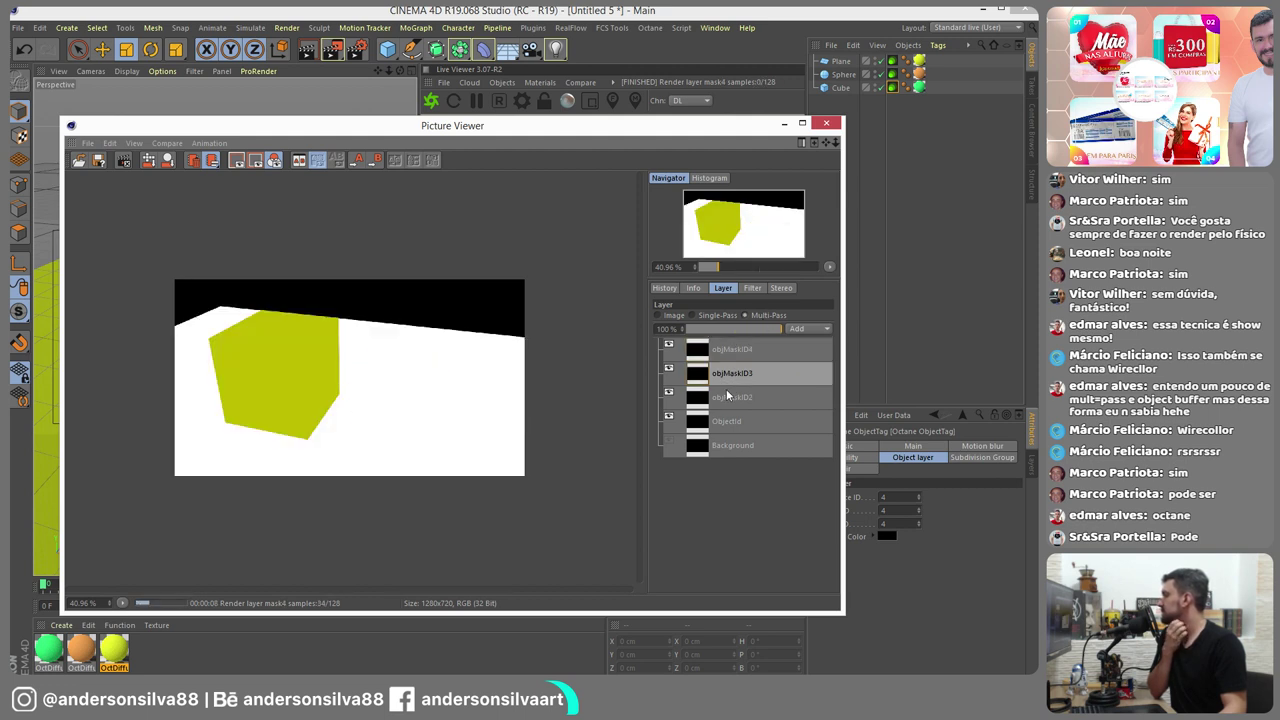
click(735, 422)
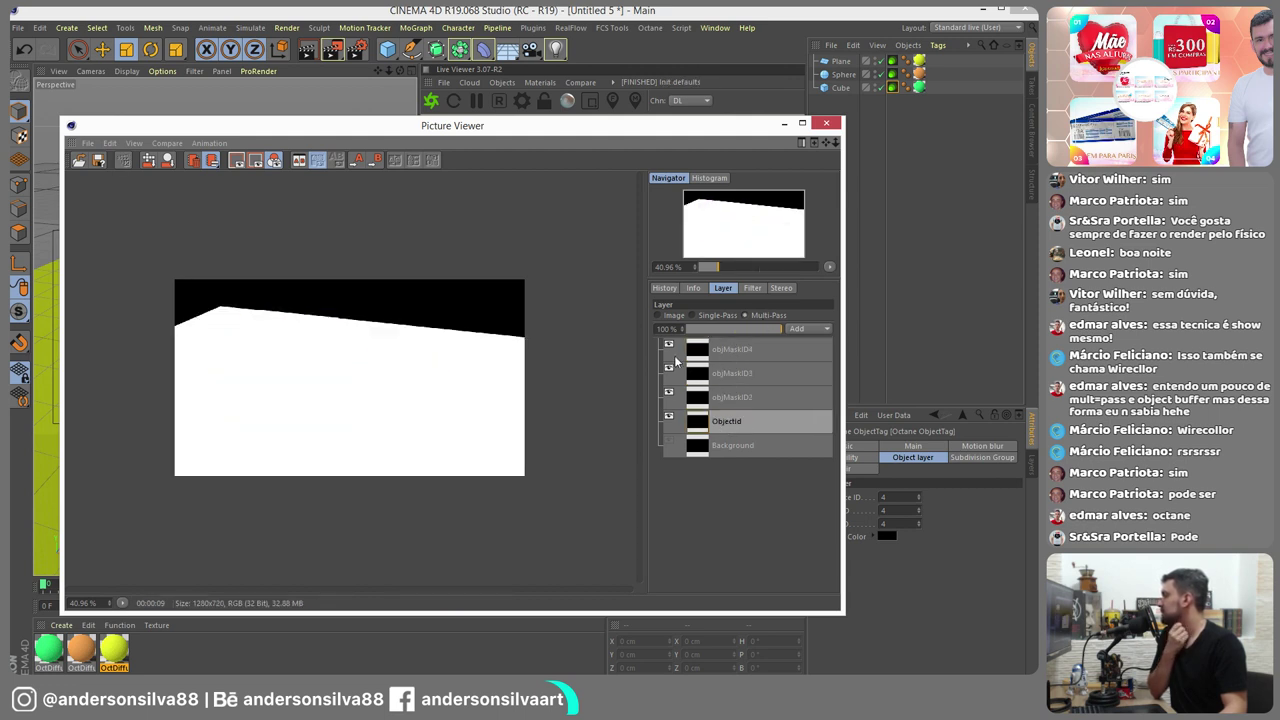
click(727, 350)
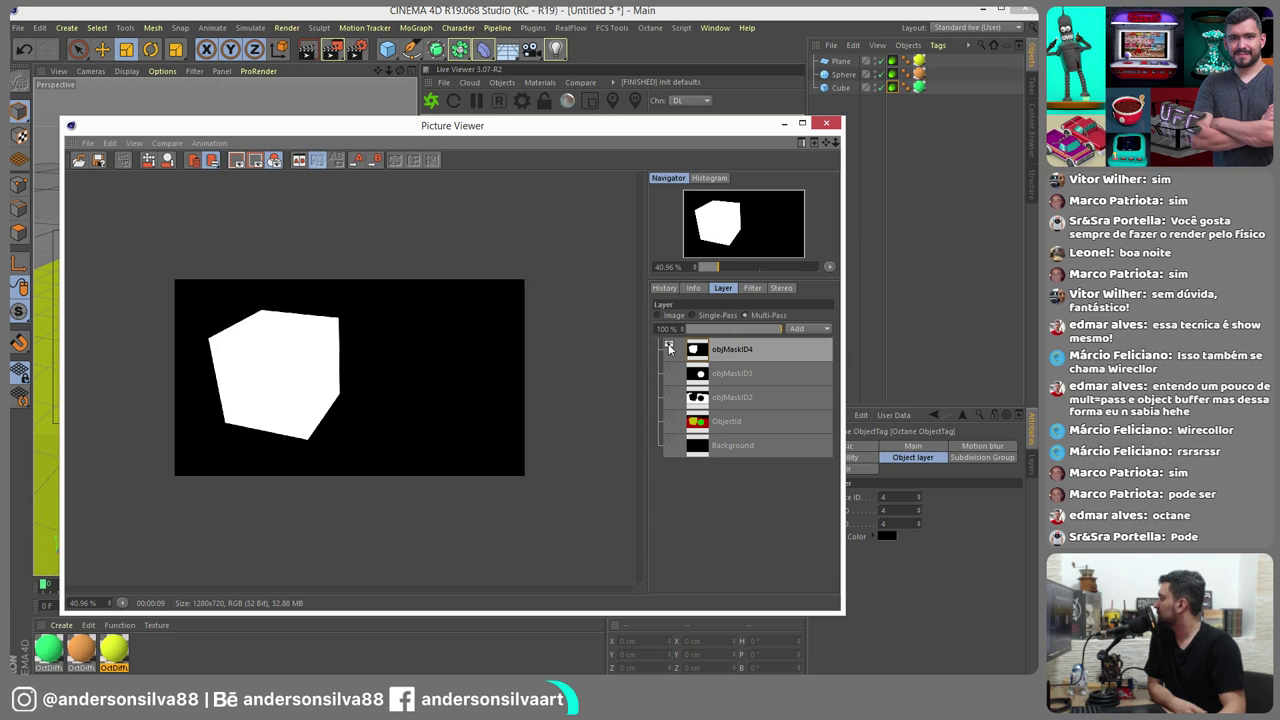
click(669, 396)
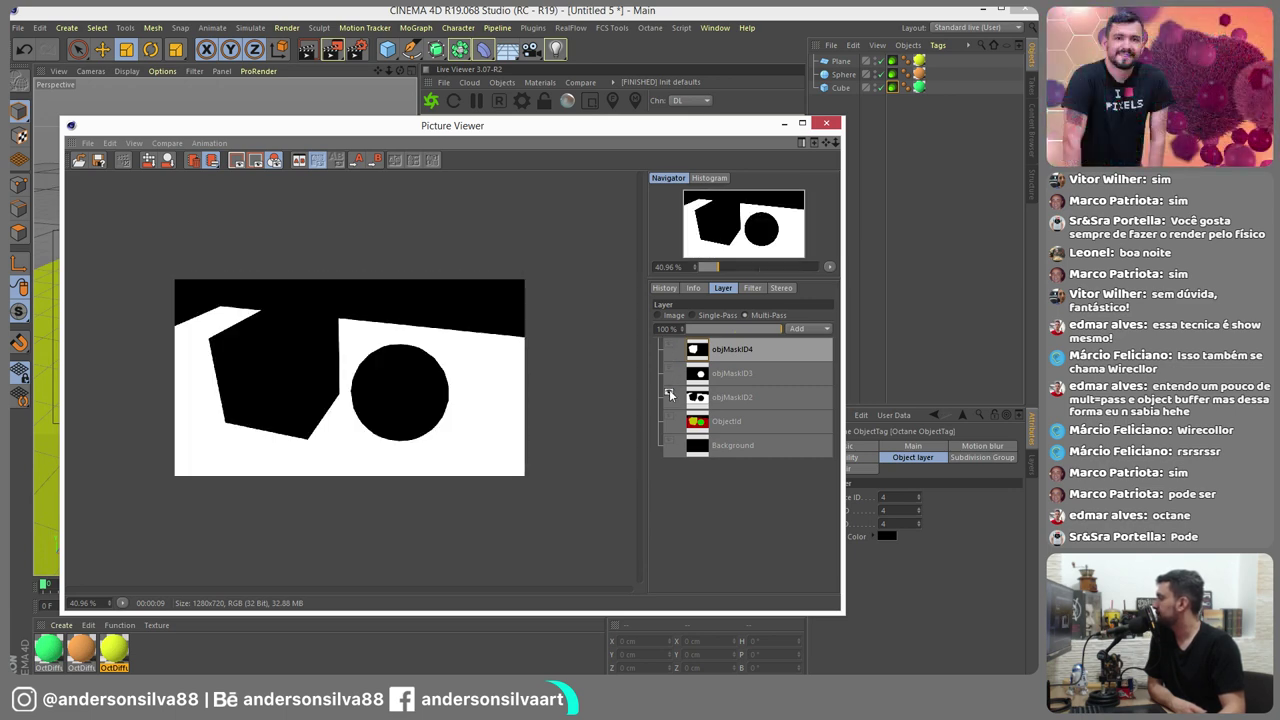
click(669, 393)
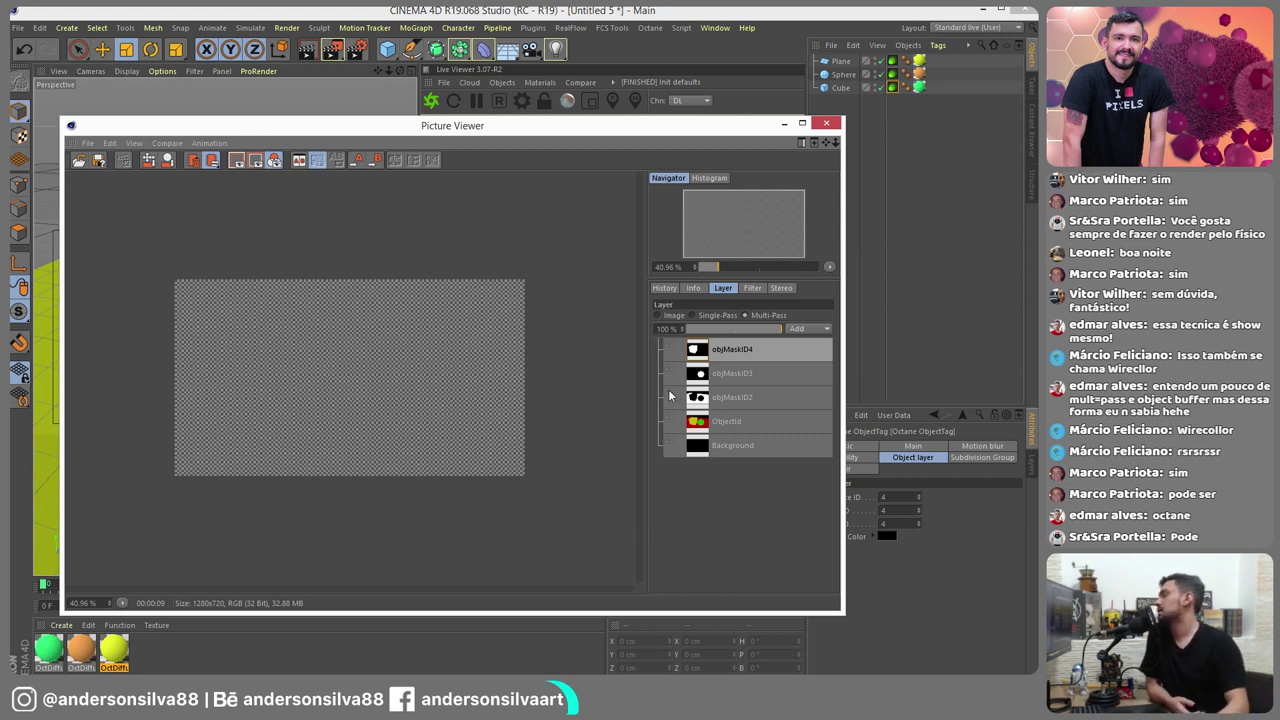
click(669, 392)
click(669, 368)
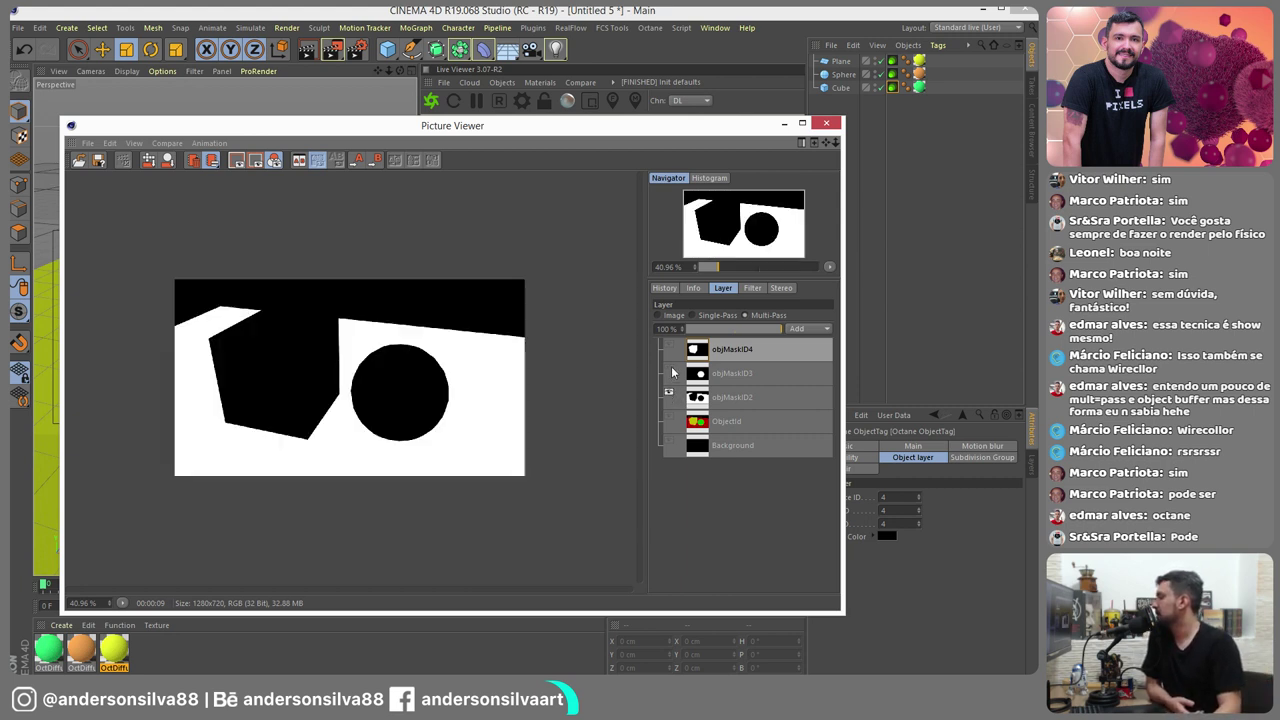
click(669, 344)
Hide the three mask layers, show the ObjectId pass alone, and copy it
click(730, 421)
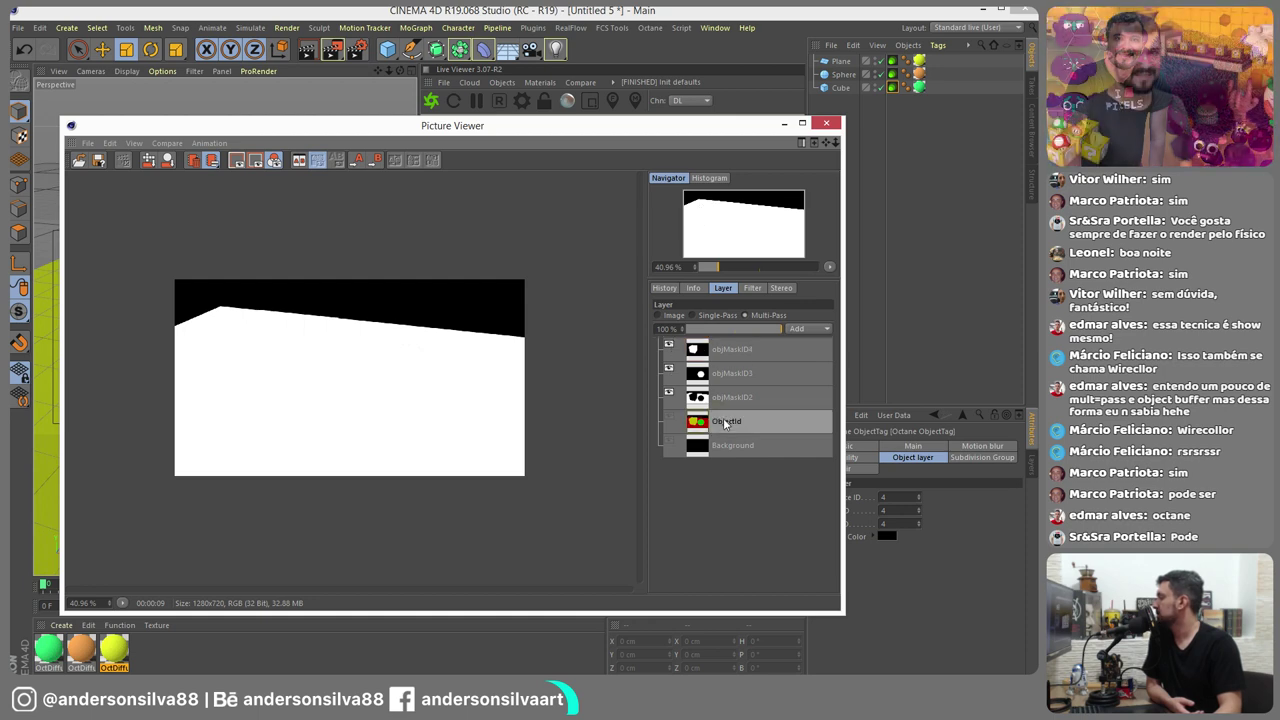
click(669, 392)
click(669, 368)
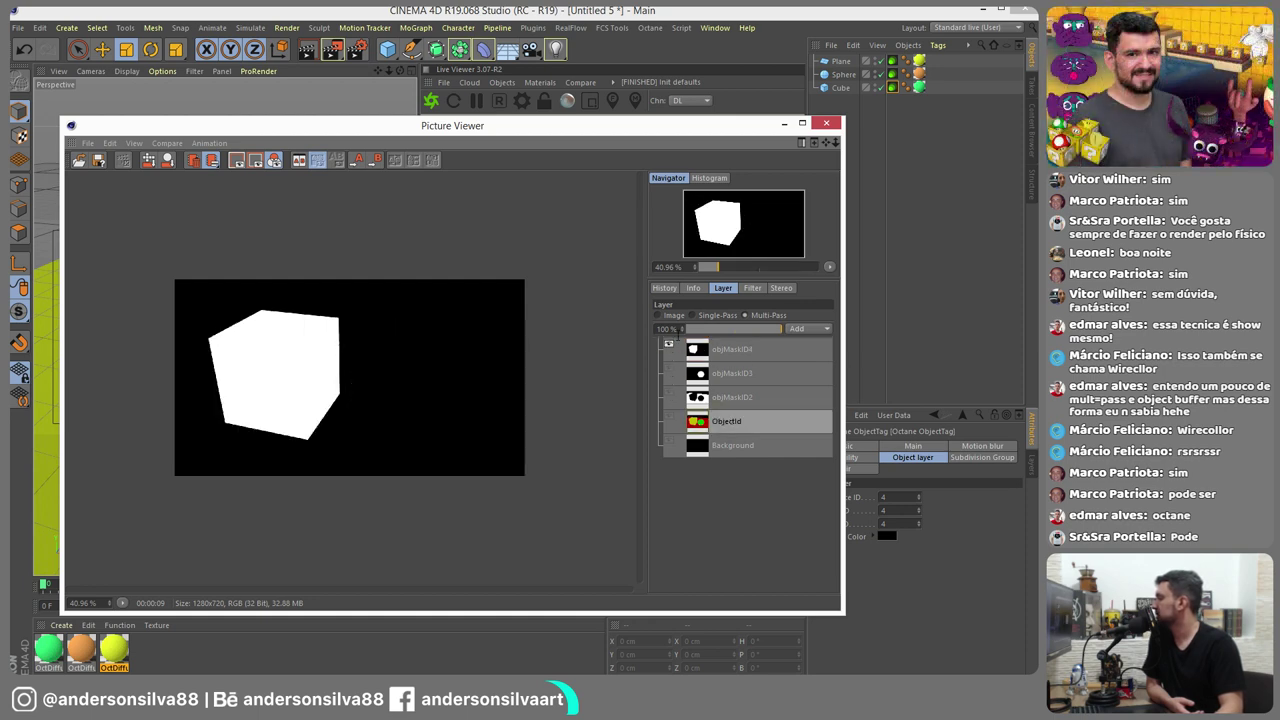
click(669, 344)
click(706, 316)
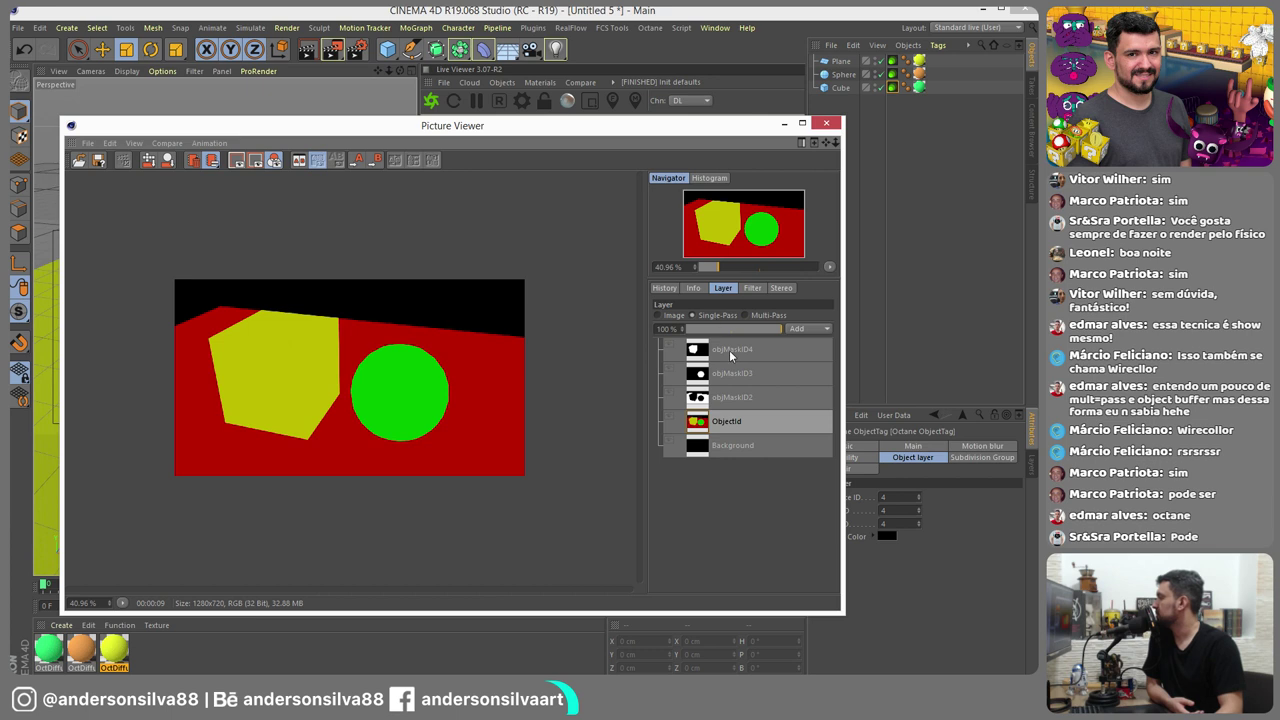
click(108, 146)
click(128, 164)
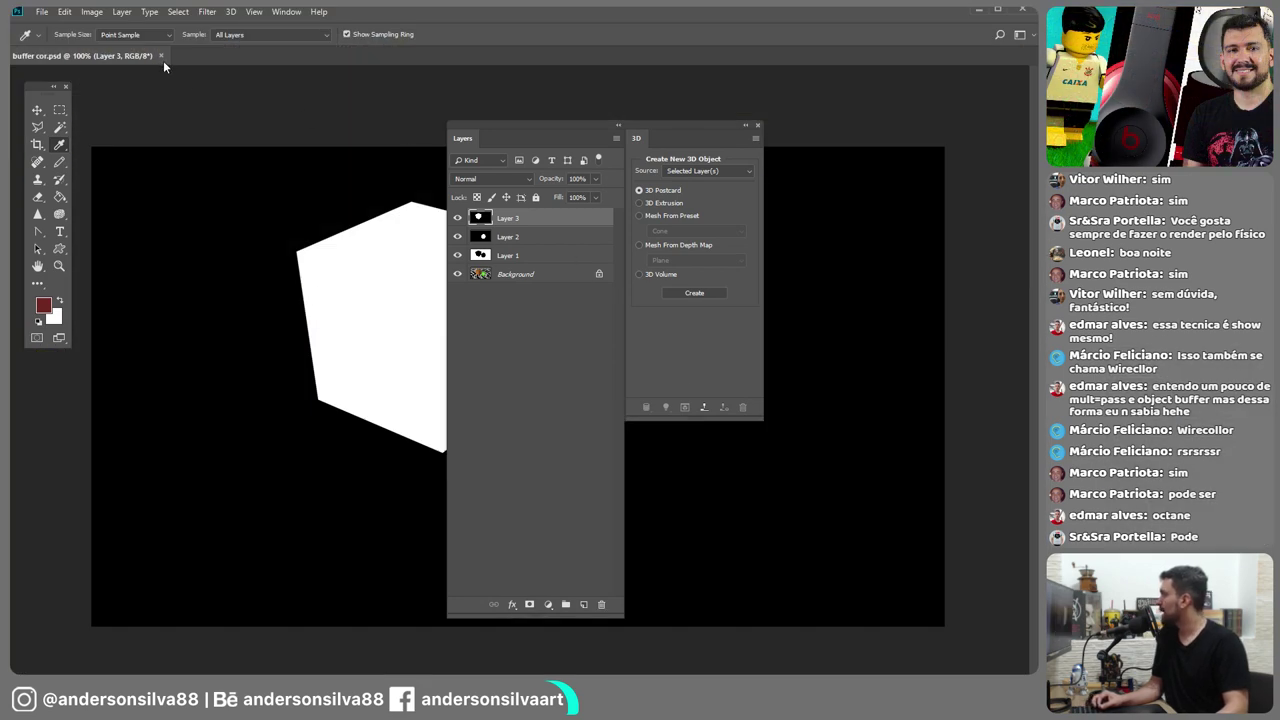
Close buffer cor.psd, create a clipboard-sized document, and paste in the ObjectId render
click(161, 55)
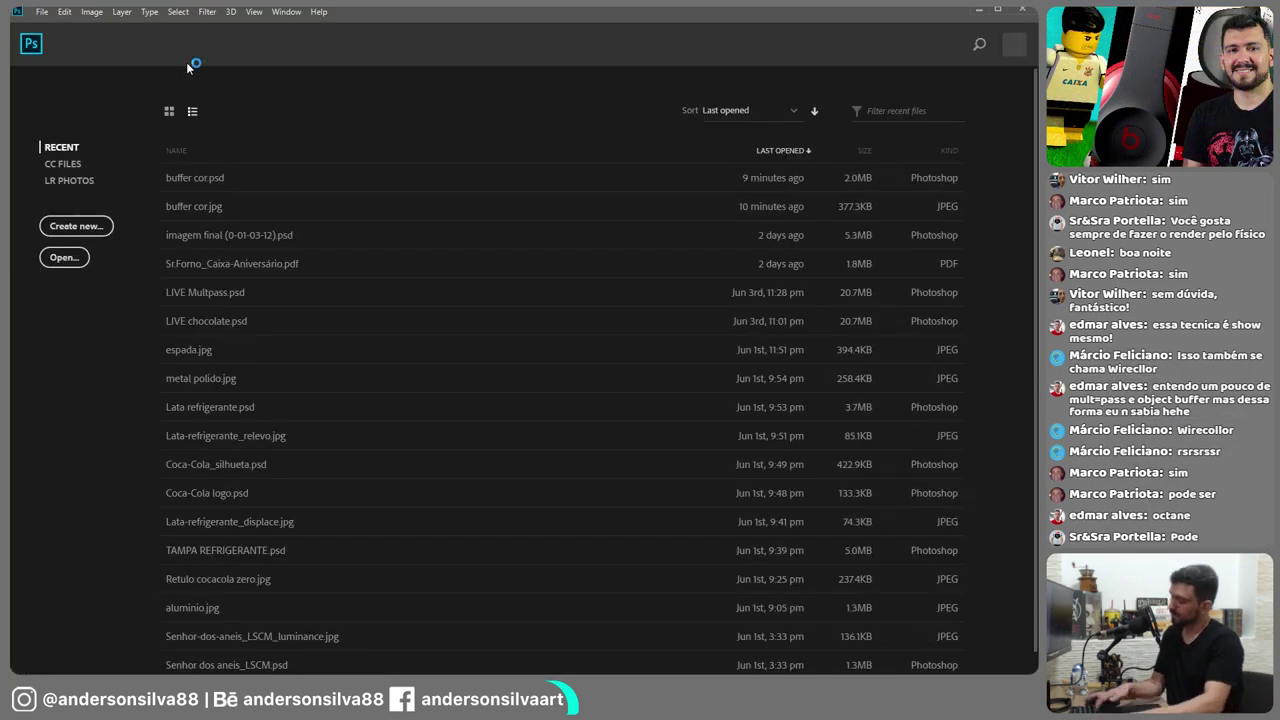
key(ctrl+n)
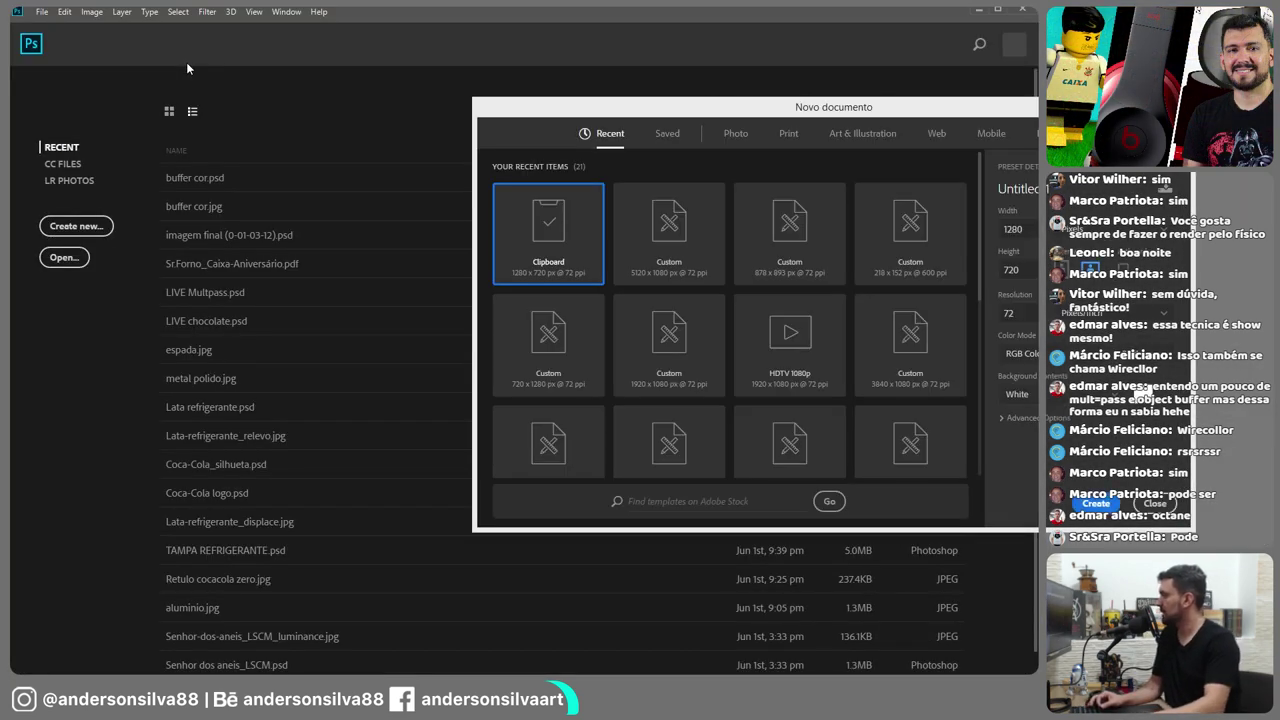
key(Return)
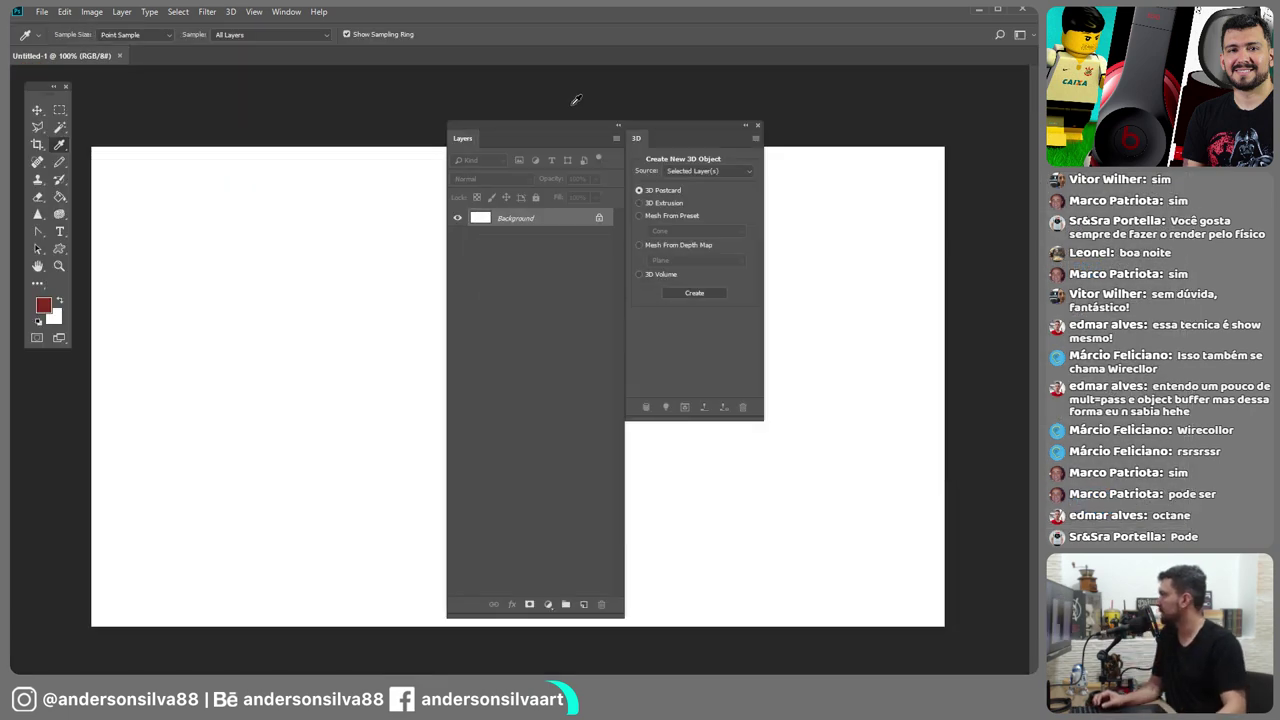
drag(544, 125, 1200, 140)
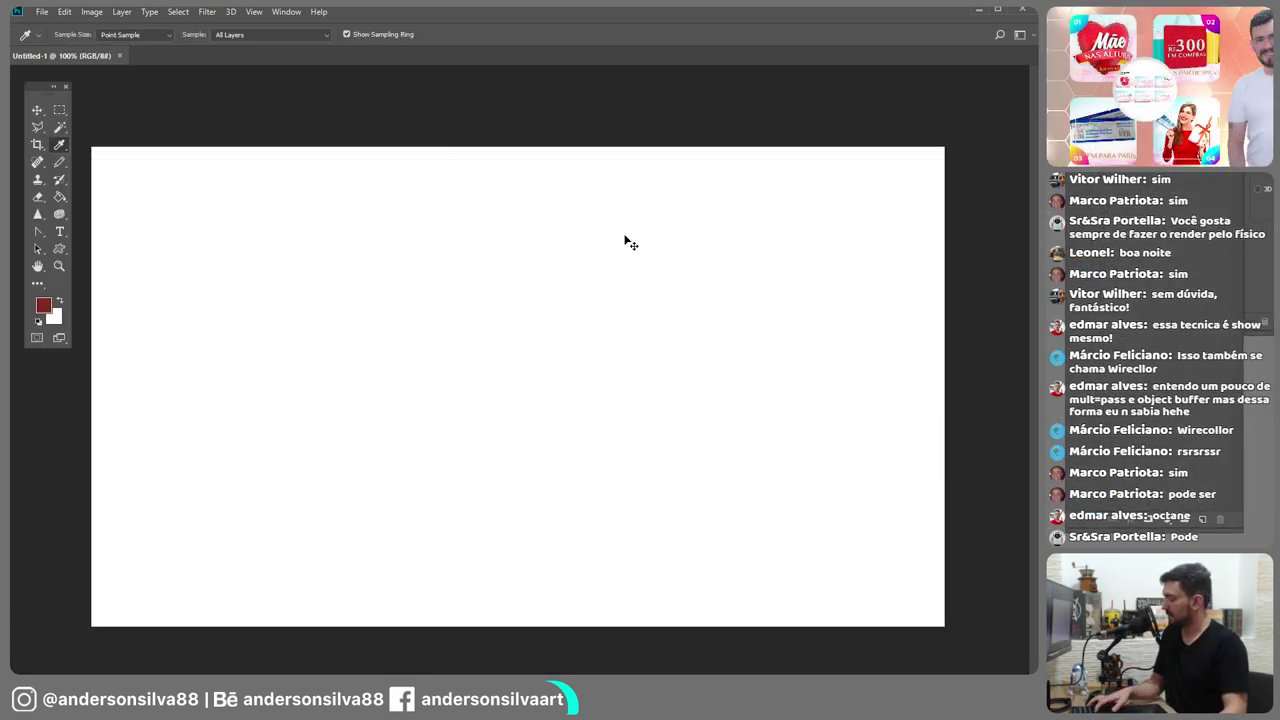
key(ctrl+v)
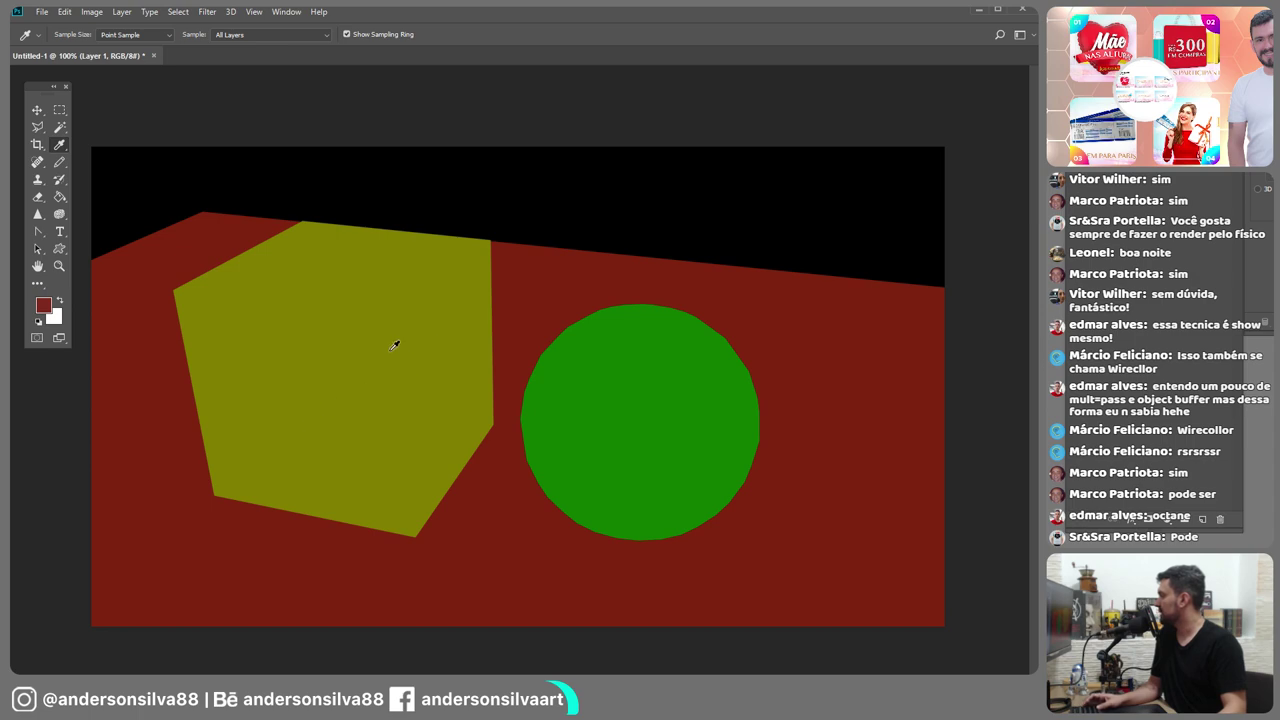
Paste the objMaskID2, ID3 and ID4 masks from Cinema 4D as Photoshop layers
key(alt+Tab)
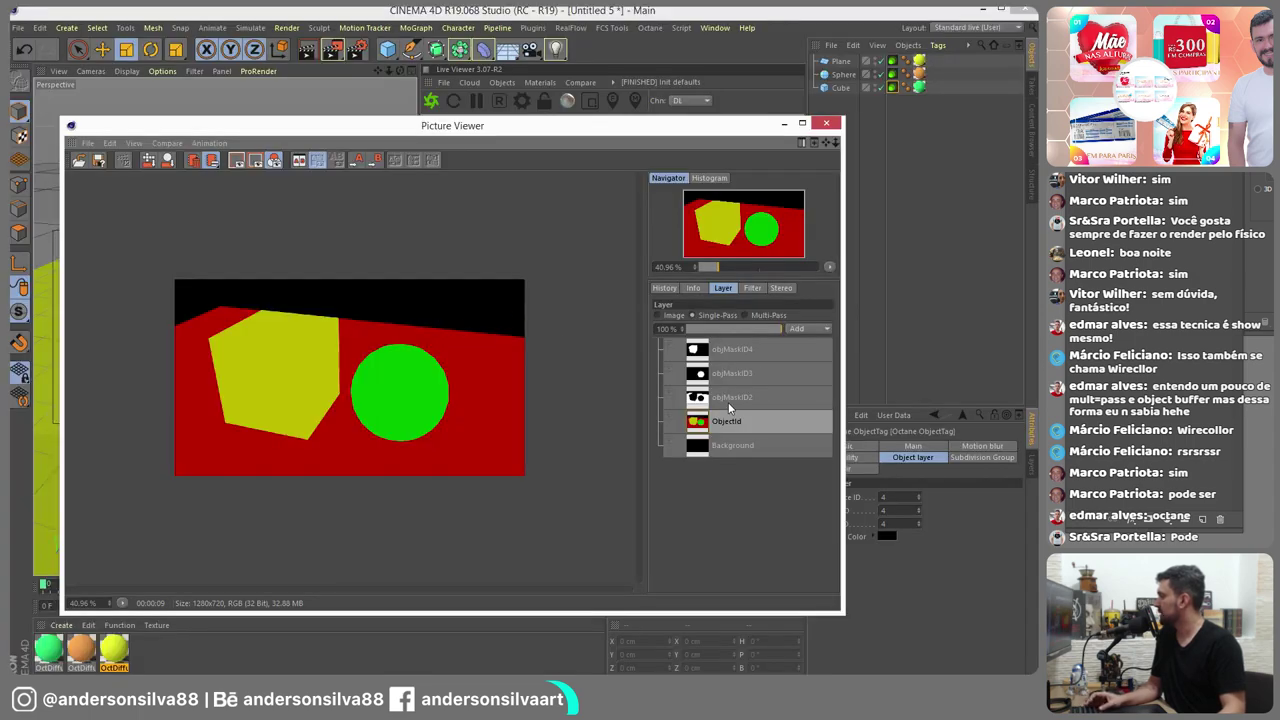
click(727, 403)
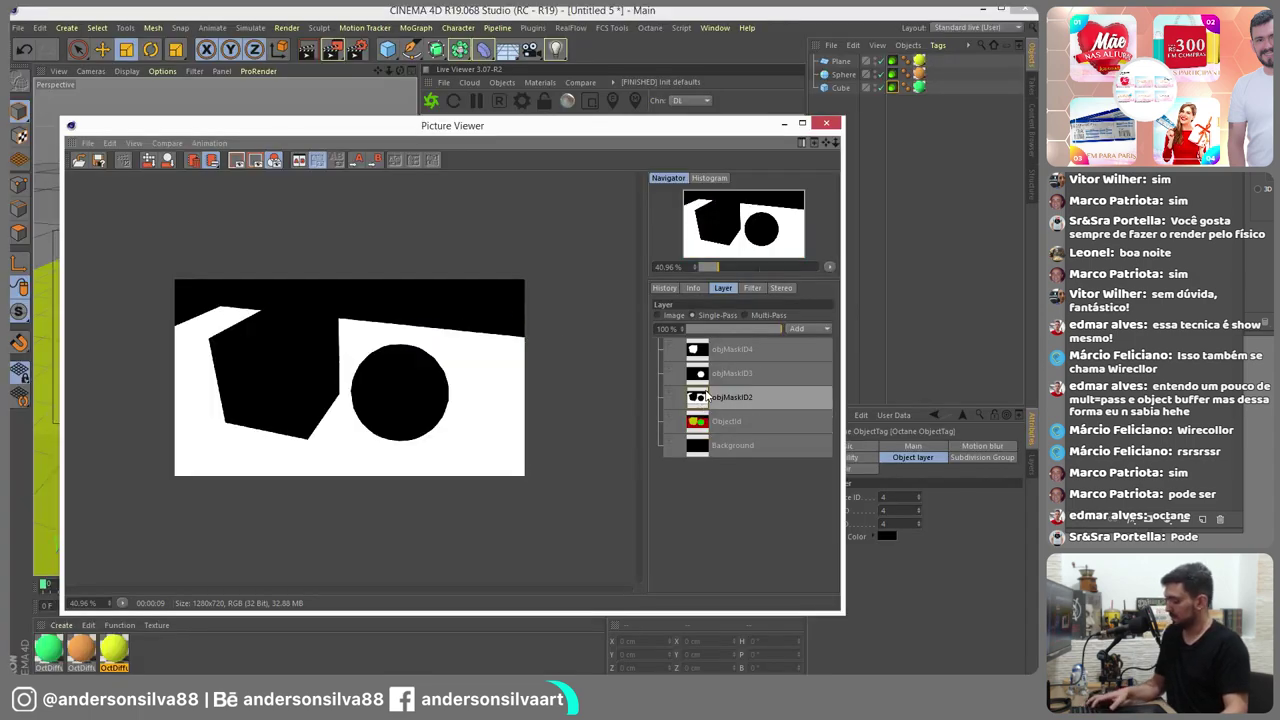
key(ctrl+c)
key(alt+Tab)
key(ctrl+v)
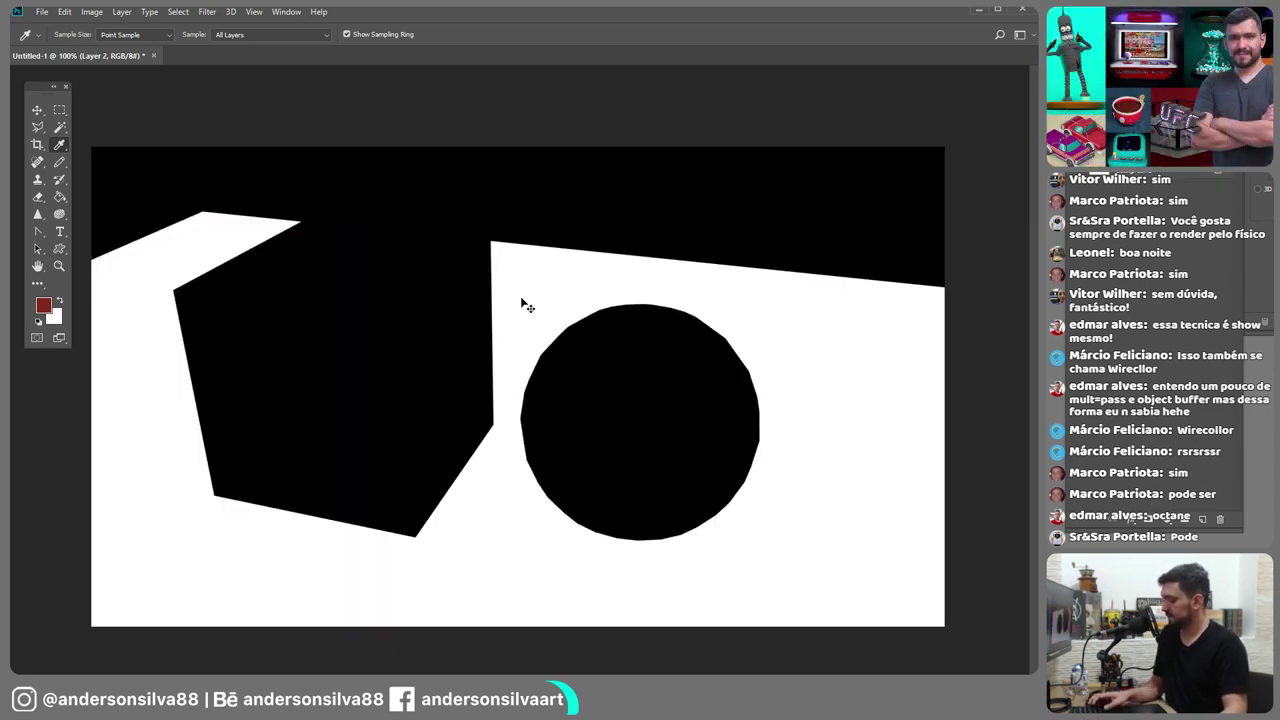
key(alt+Tab)
click(725, 374)
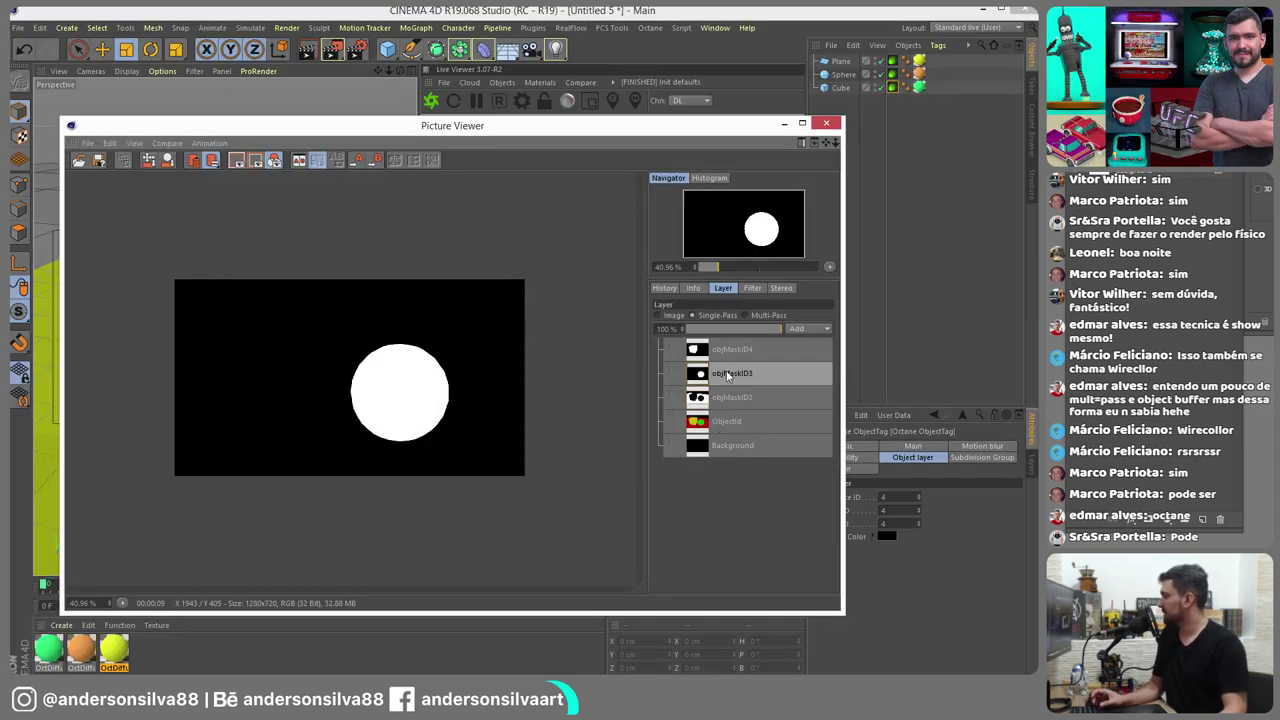
key(alt+Tab)
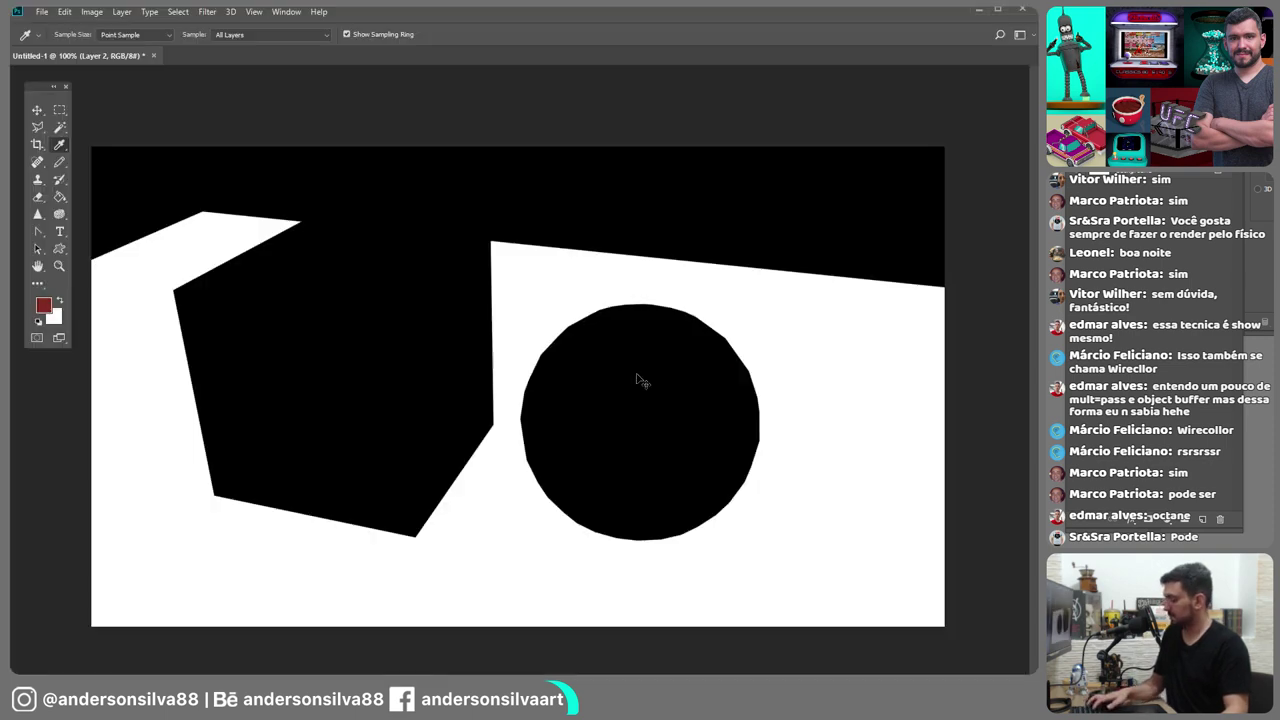
key(ctrl+i)
key(alt+Tab)
click(720, 350)
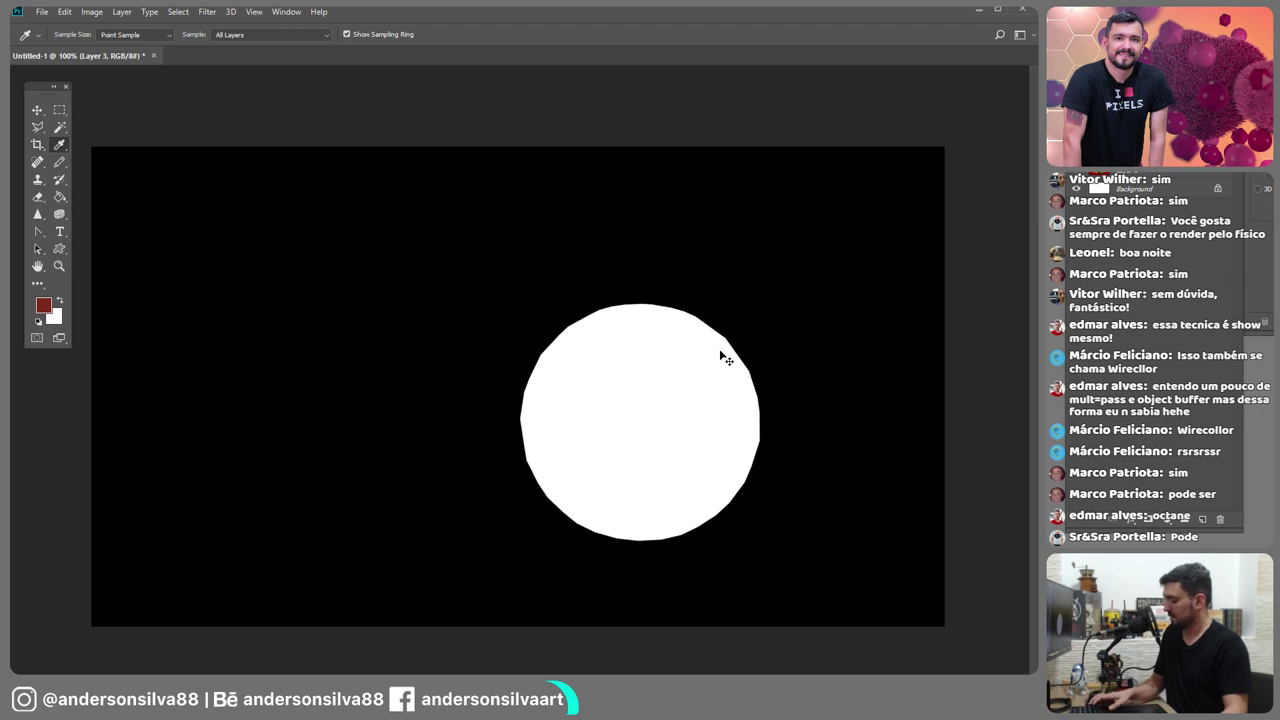
key(ctrl+v)
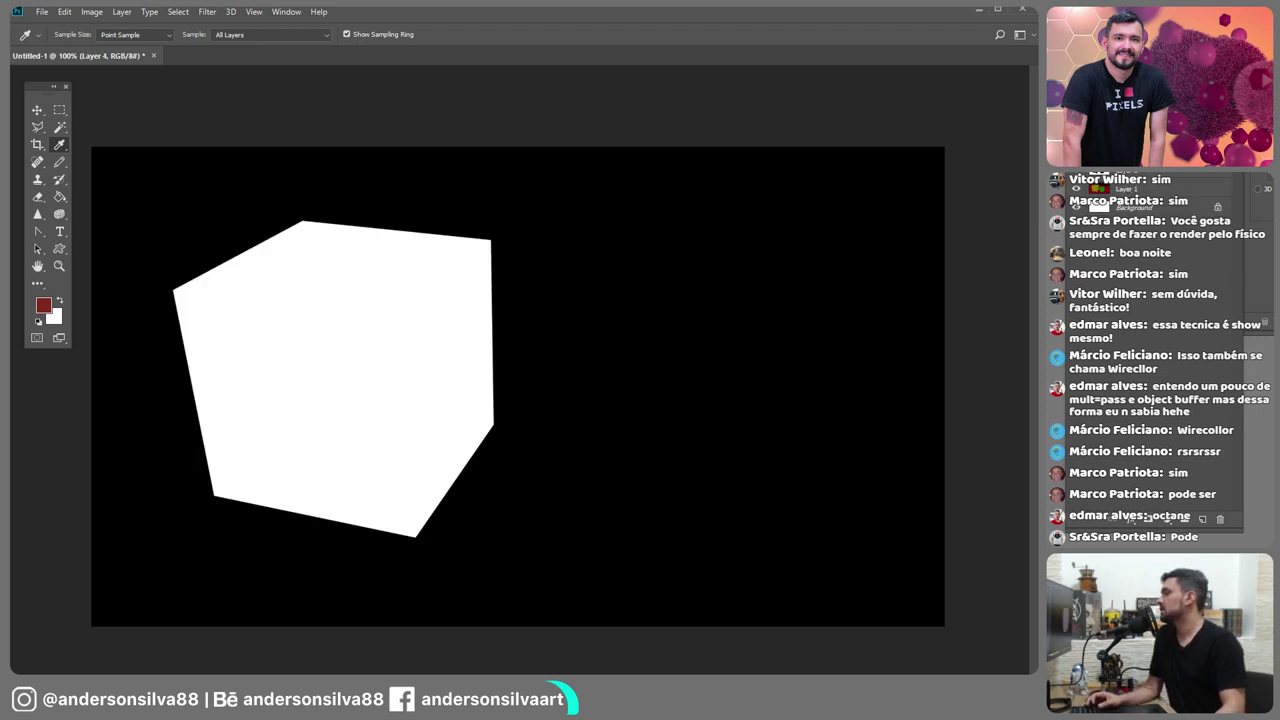
Check the colour pass layer, reselect the cube mask layer, and minimize Photoshop
click(1076, 188)
click(1076, 188)
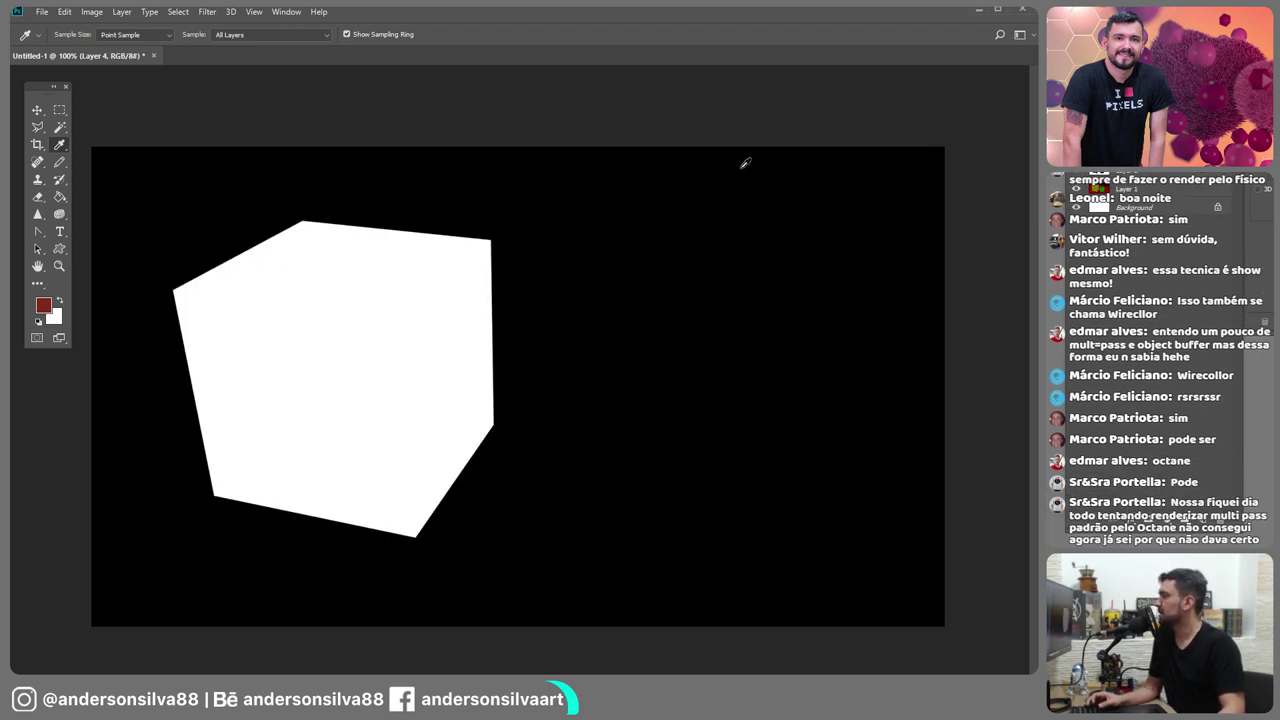
click(978, 12)
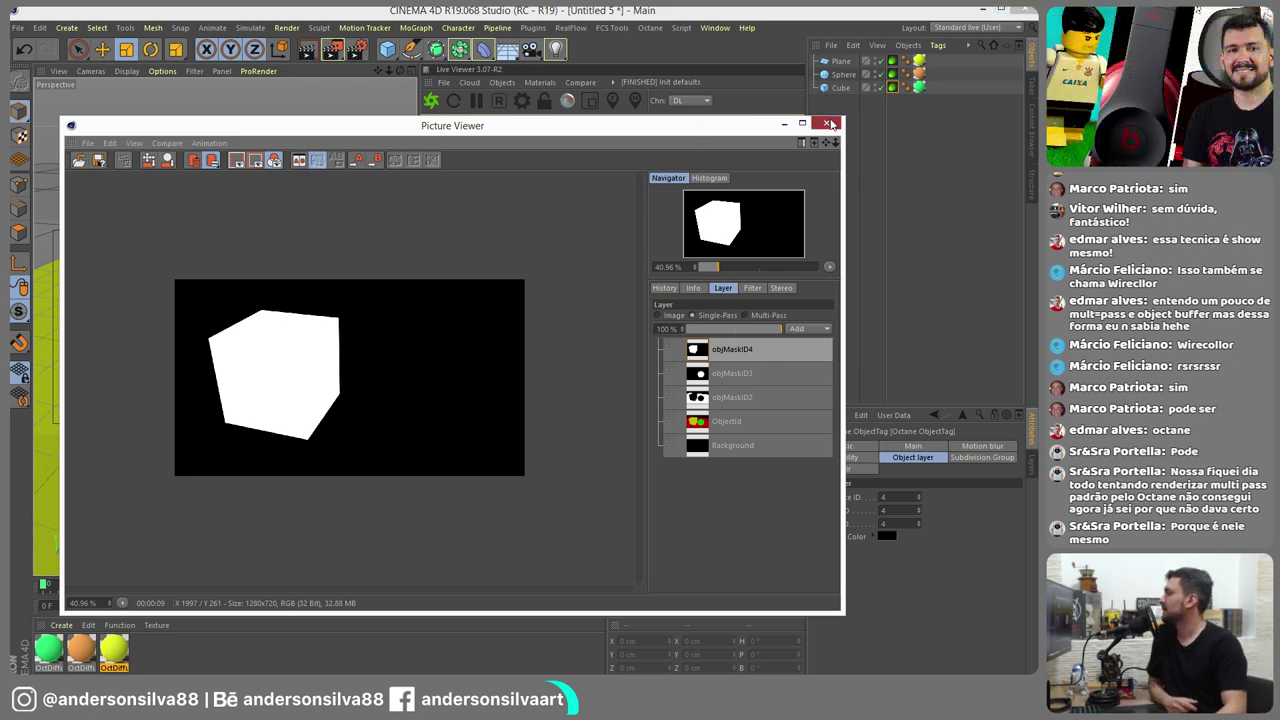
Close the Picture Viewer and check the cube's Octane tag object layer IDs
click(828, 123)
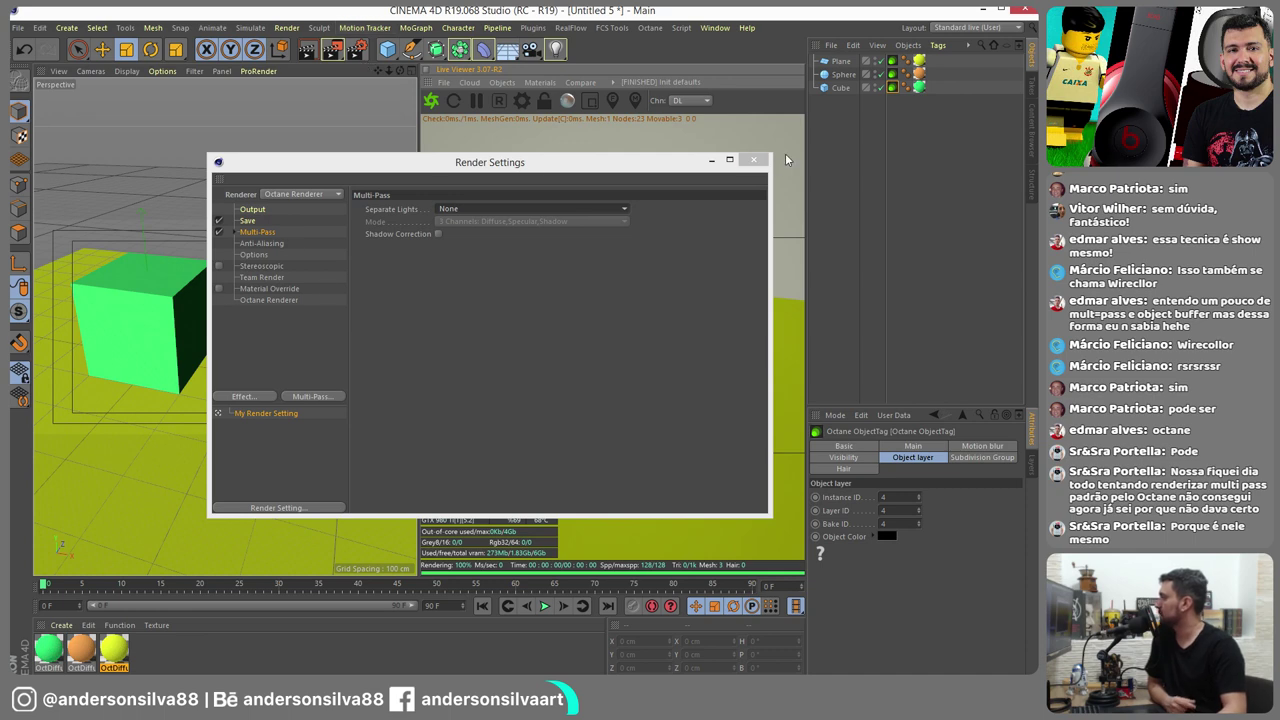
click(754, 160)
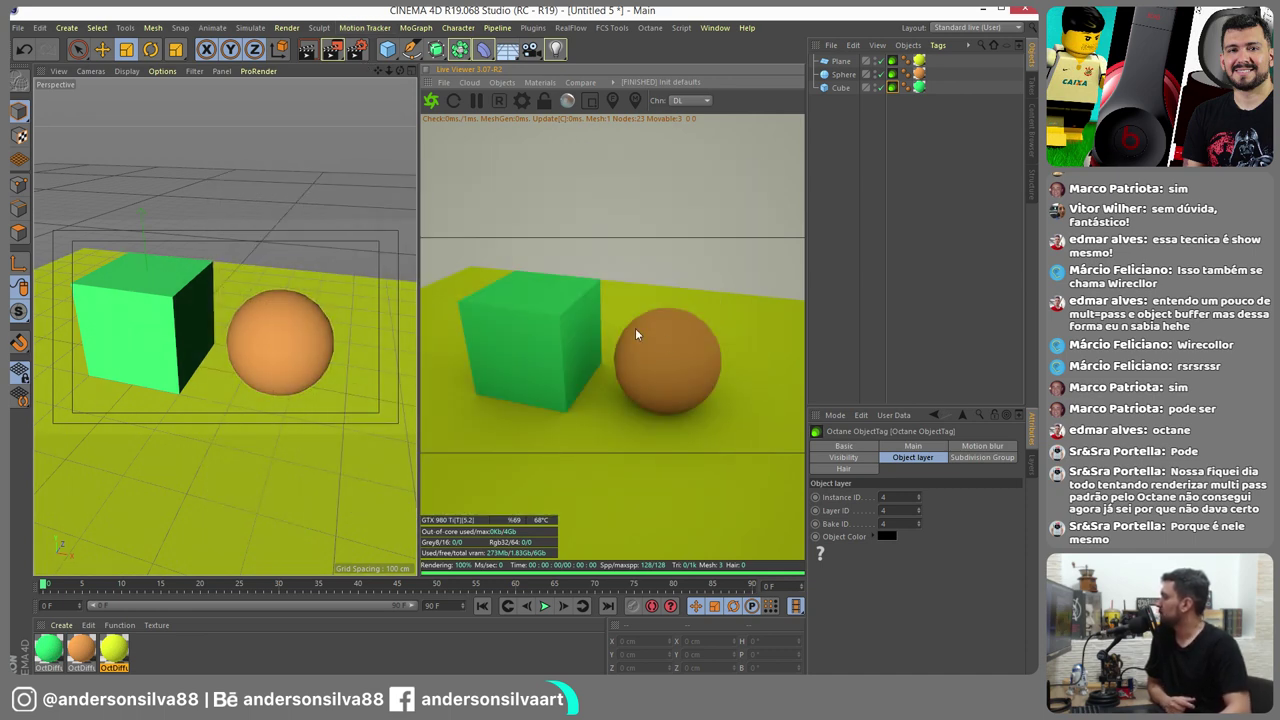
click(892, 88)
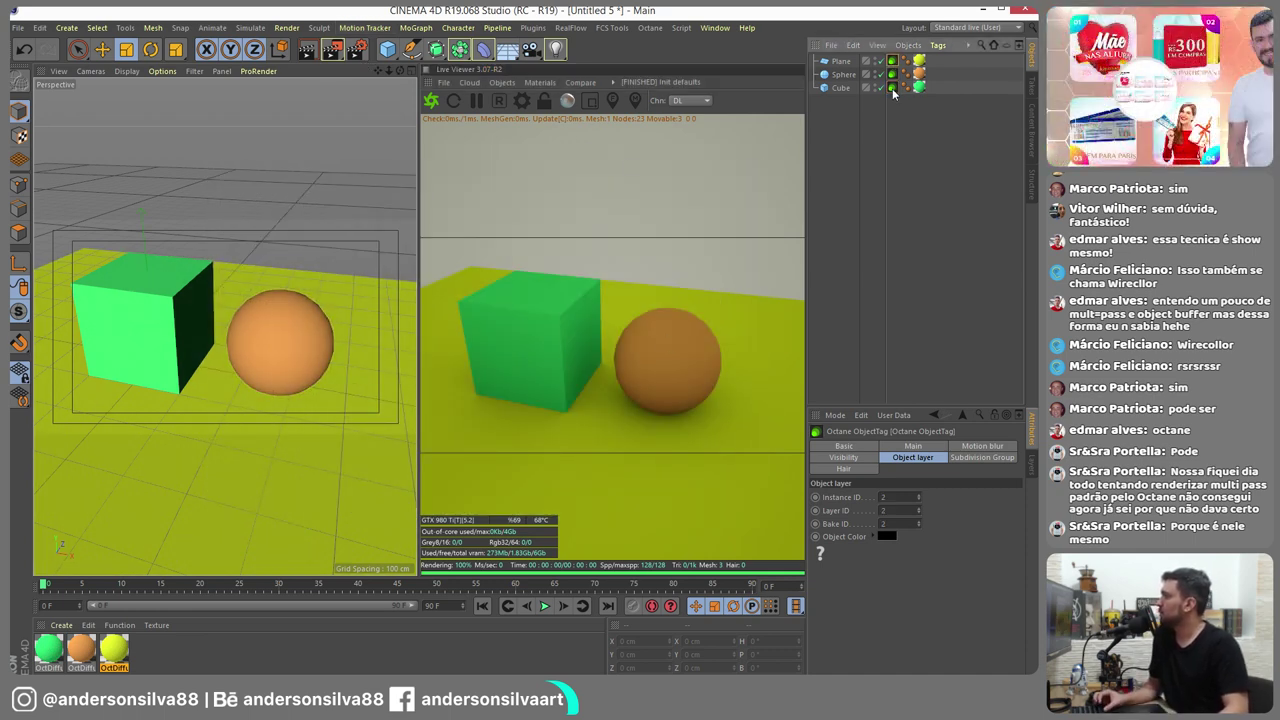
right_click(840, 90)
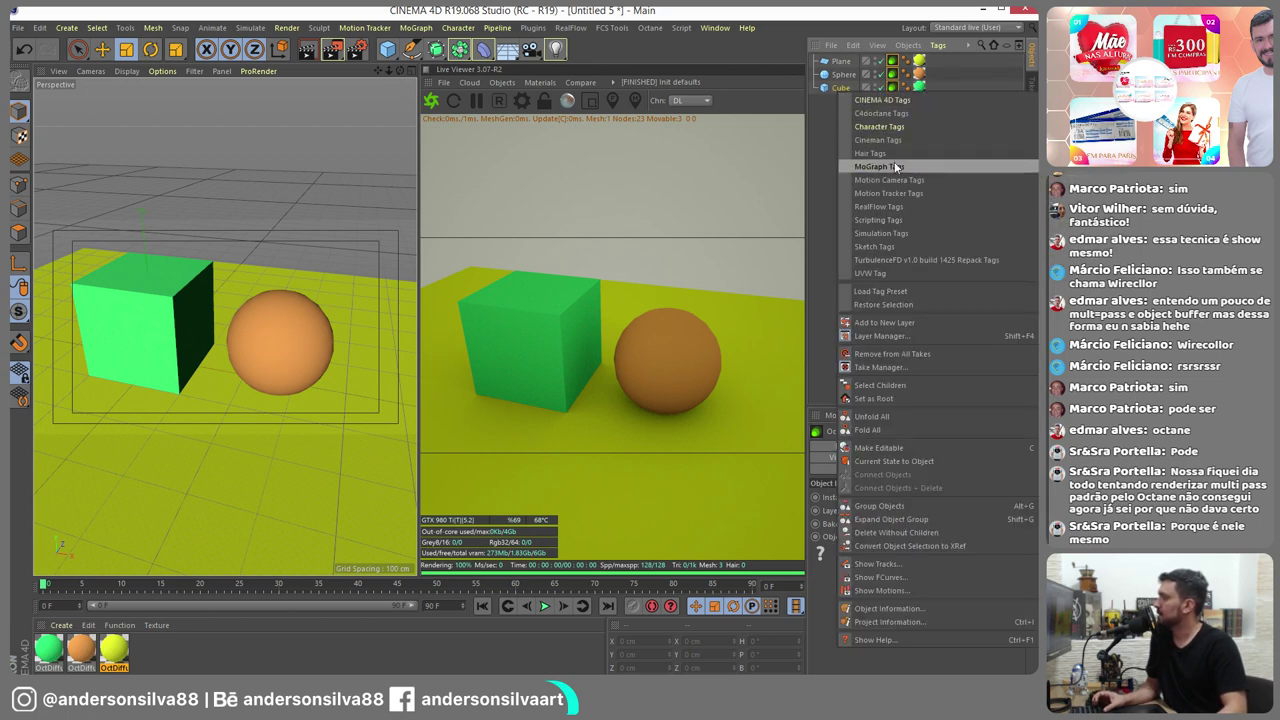
click(832, 127)
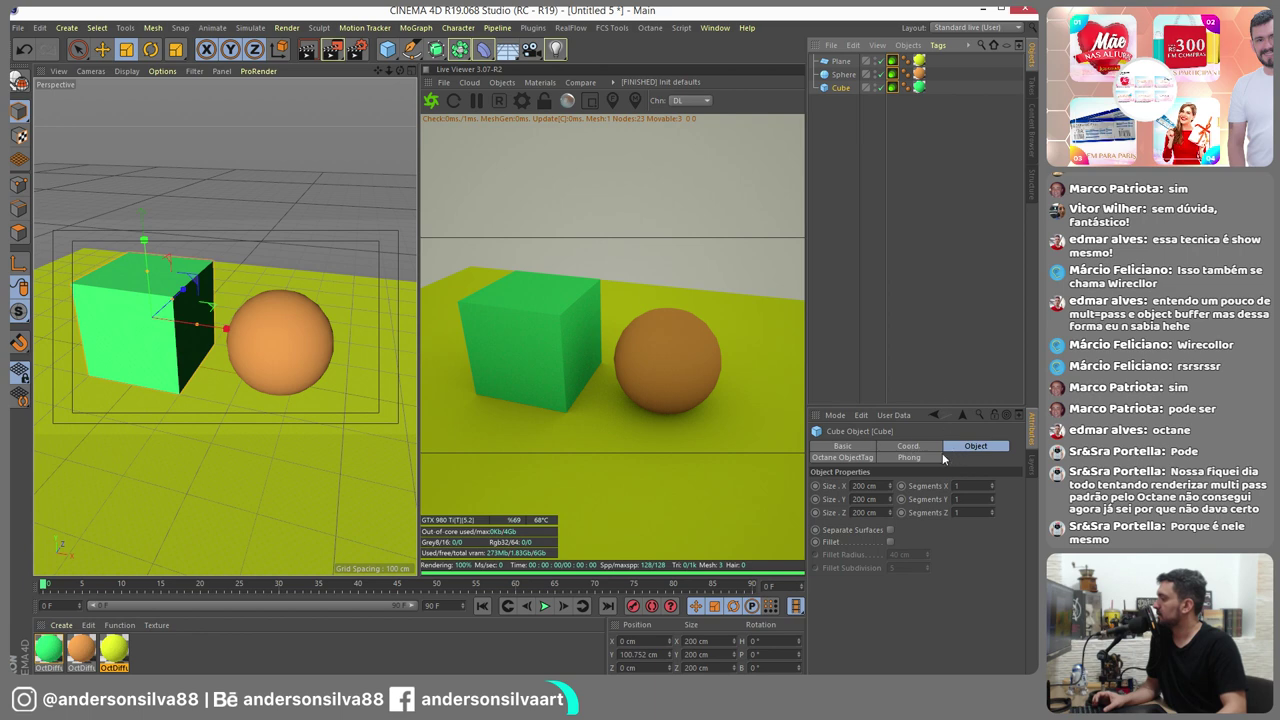
click(906, 88)
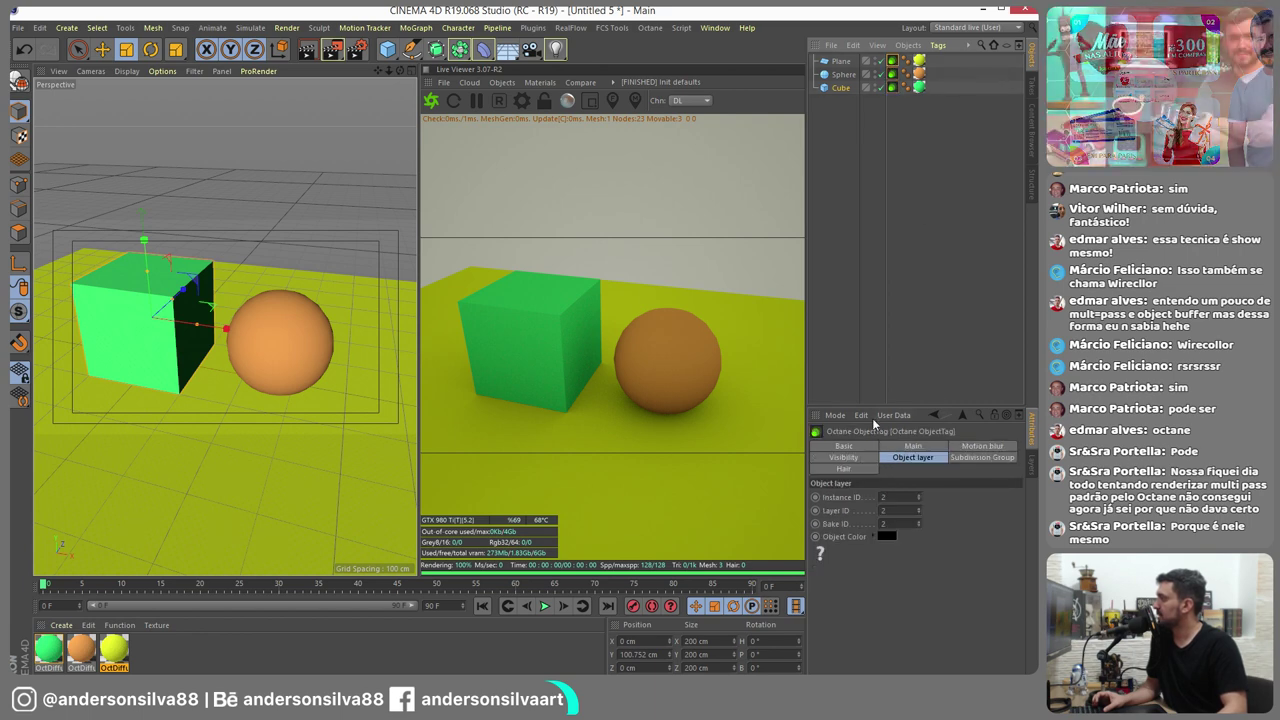
click(913, 457)
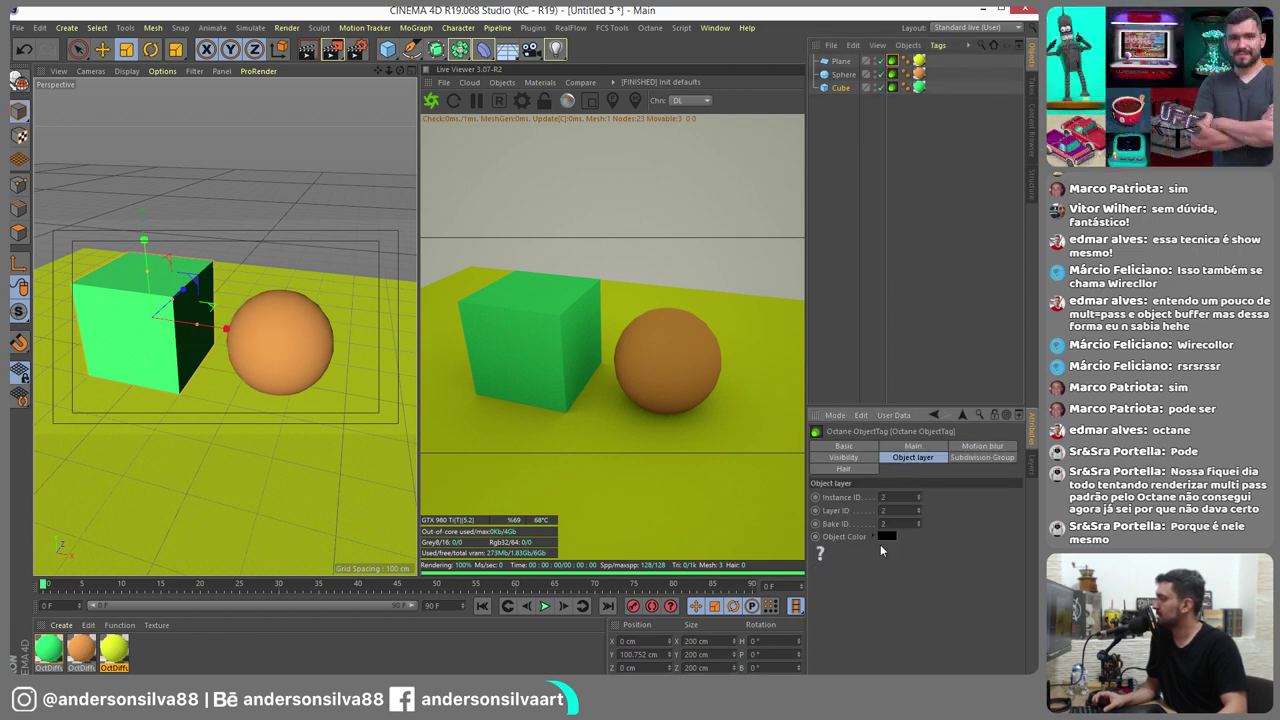
click(892, 88)
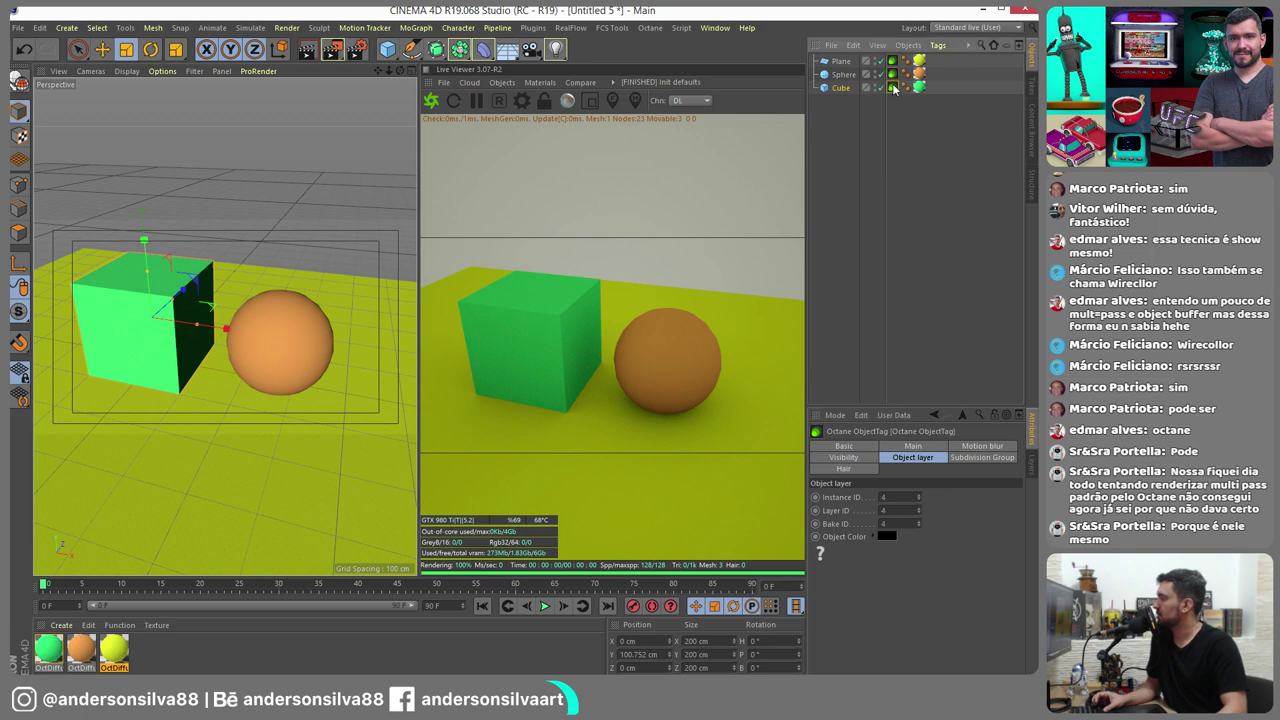
Reopen Render Settings with Octane Renderer as the renderer
click(357, 49)
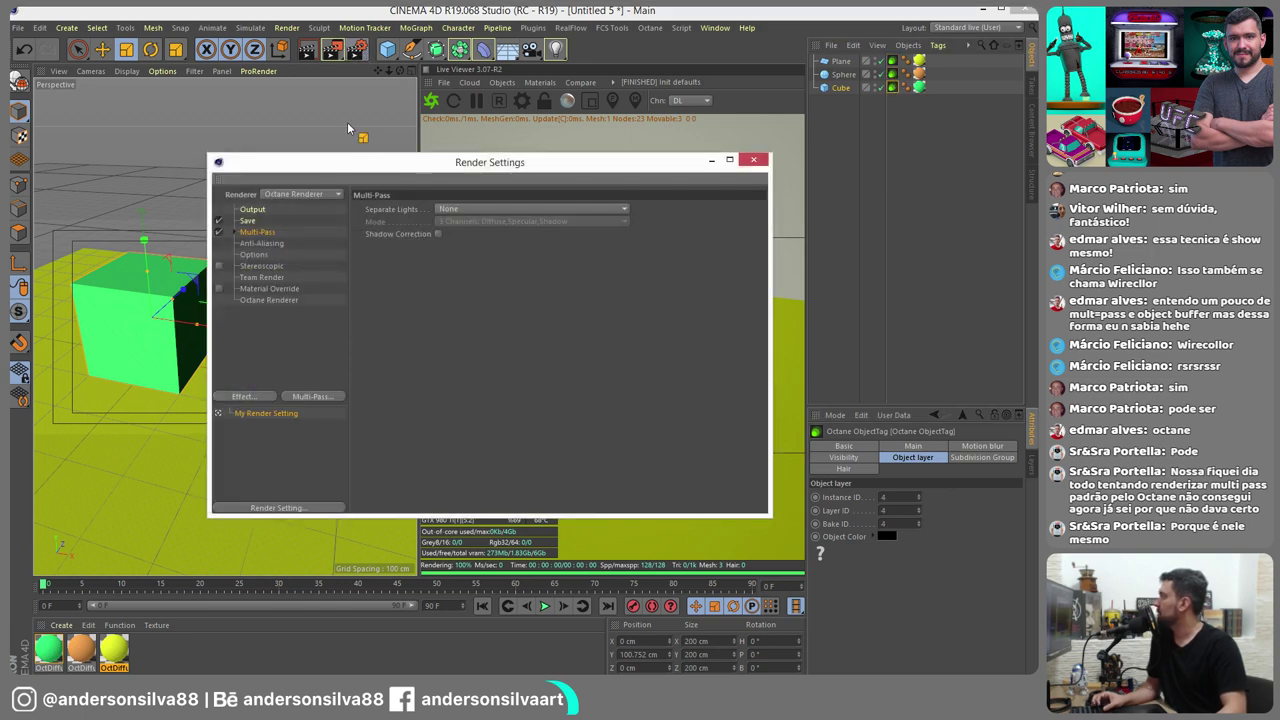
click(300, 194)
click(300, 228)
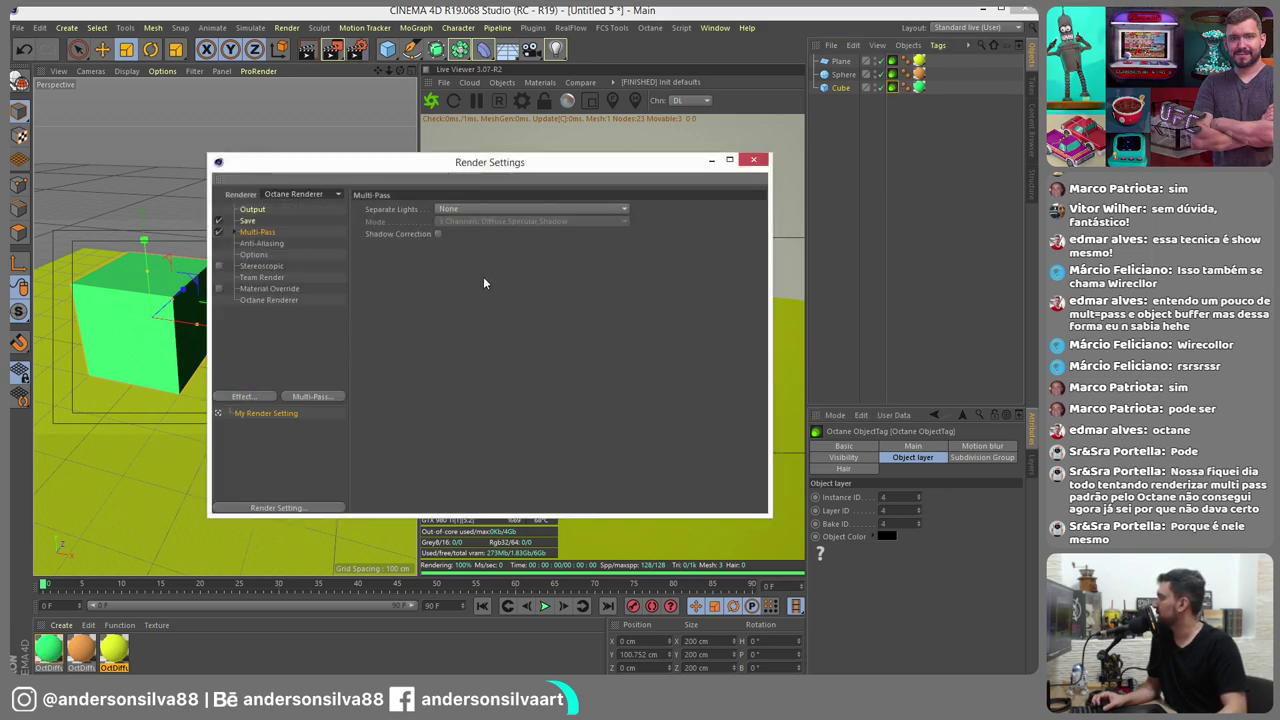
Inspect the Octane render passes, expanding Material passes and collapsing Render layer mask, then close
click(276, 302)
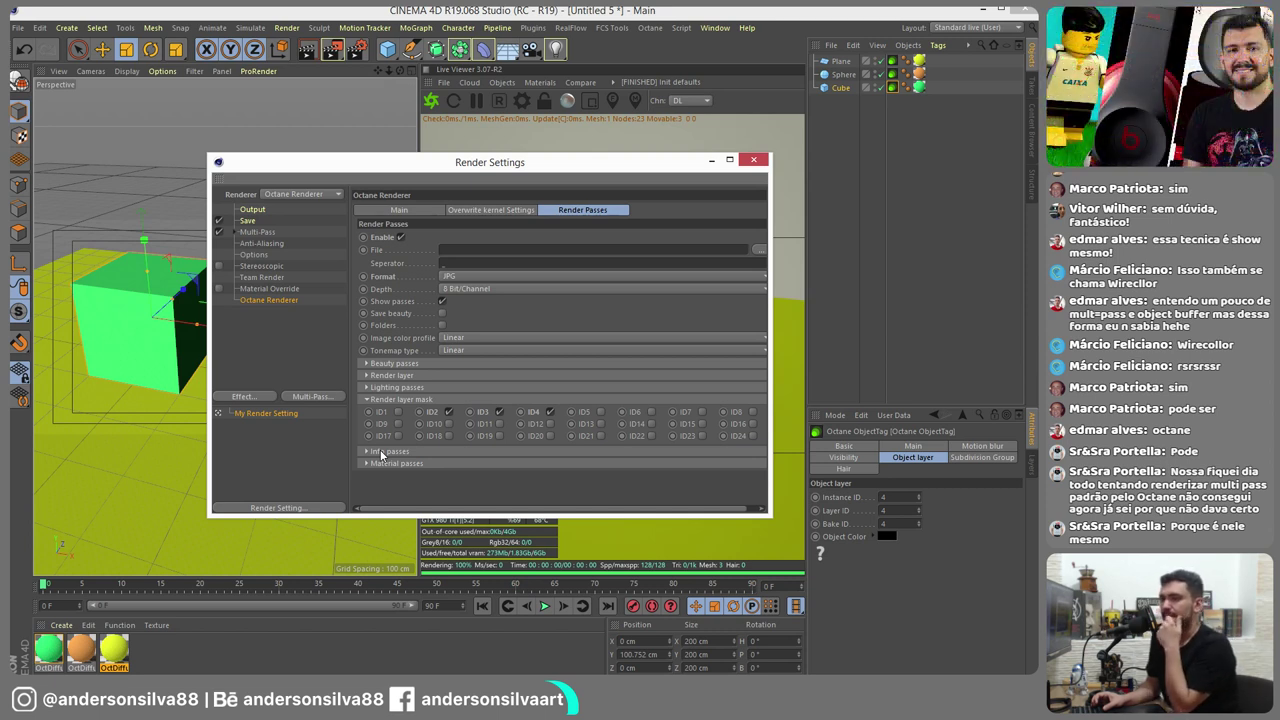
click(368, 463)
scroll(478, 432, down, 1)
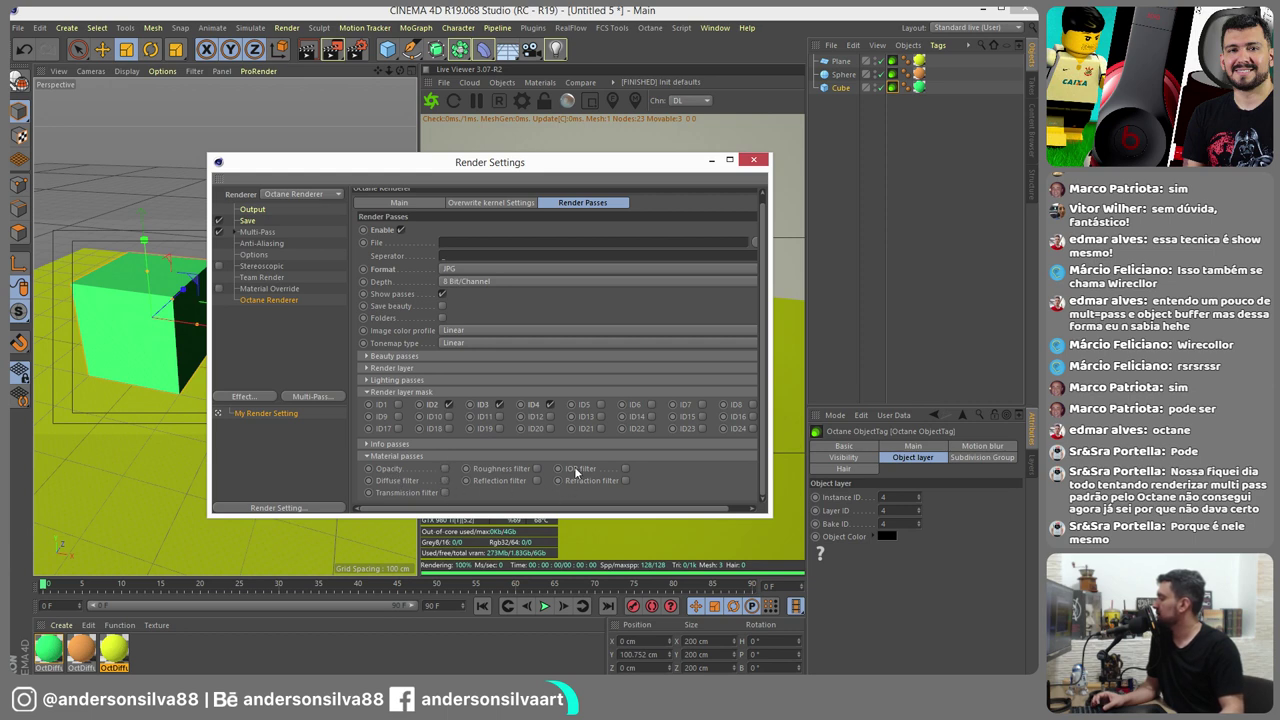
click(368, 399)
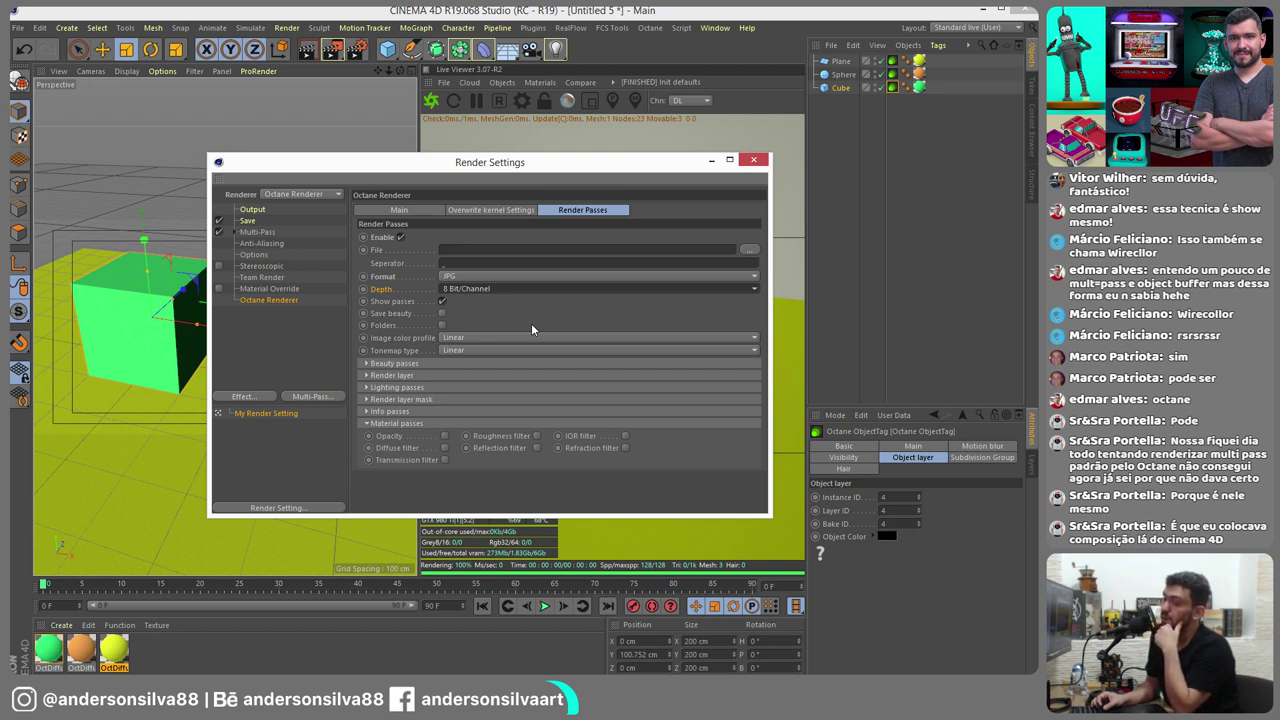
click(756, 162)
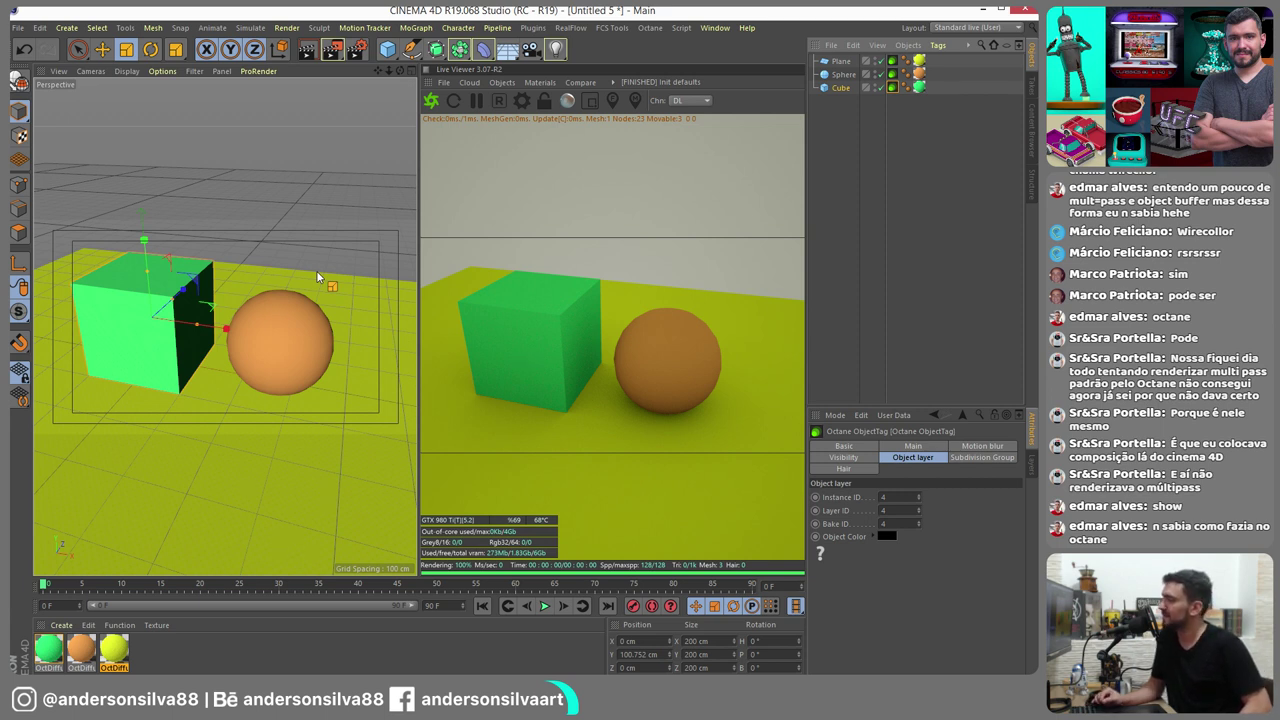
Close Untitled 5 via File > Close, answering Não to saving changes
click(18, 27)
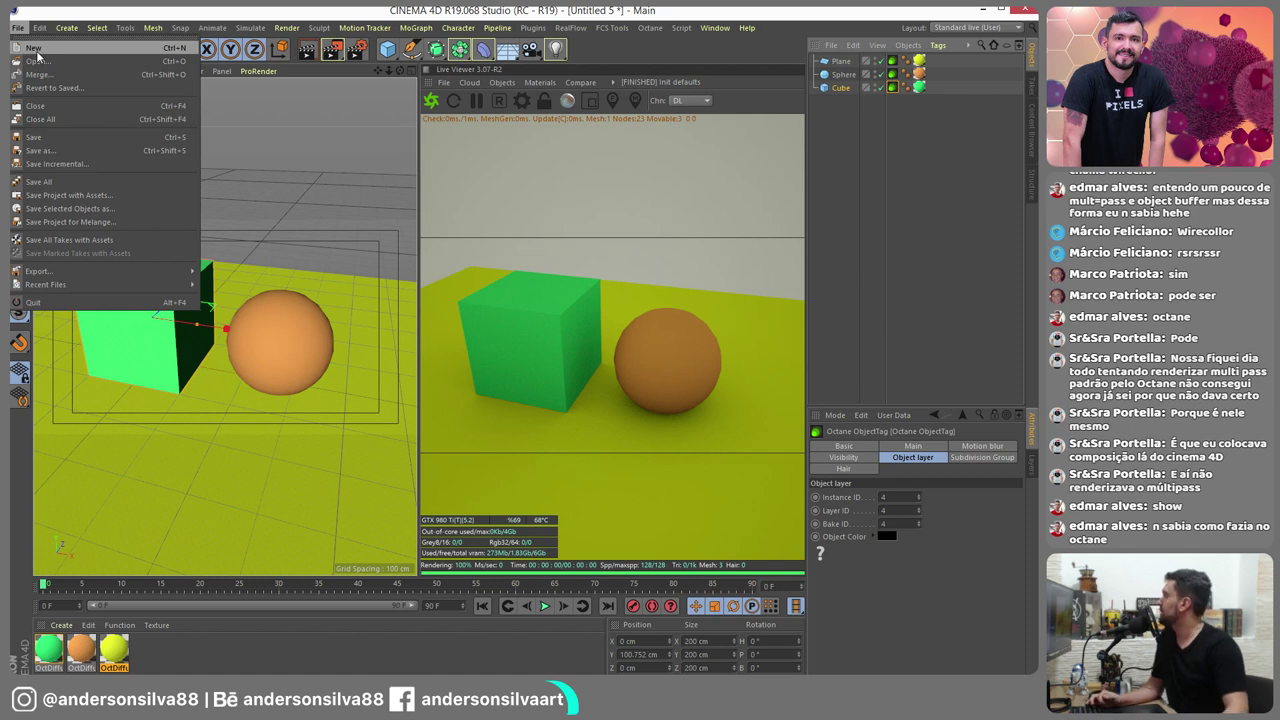
click(47, 108)
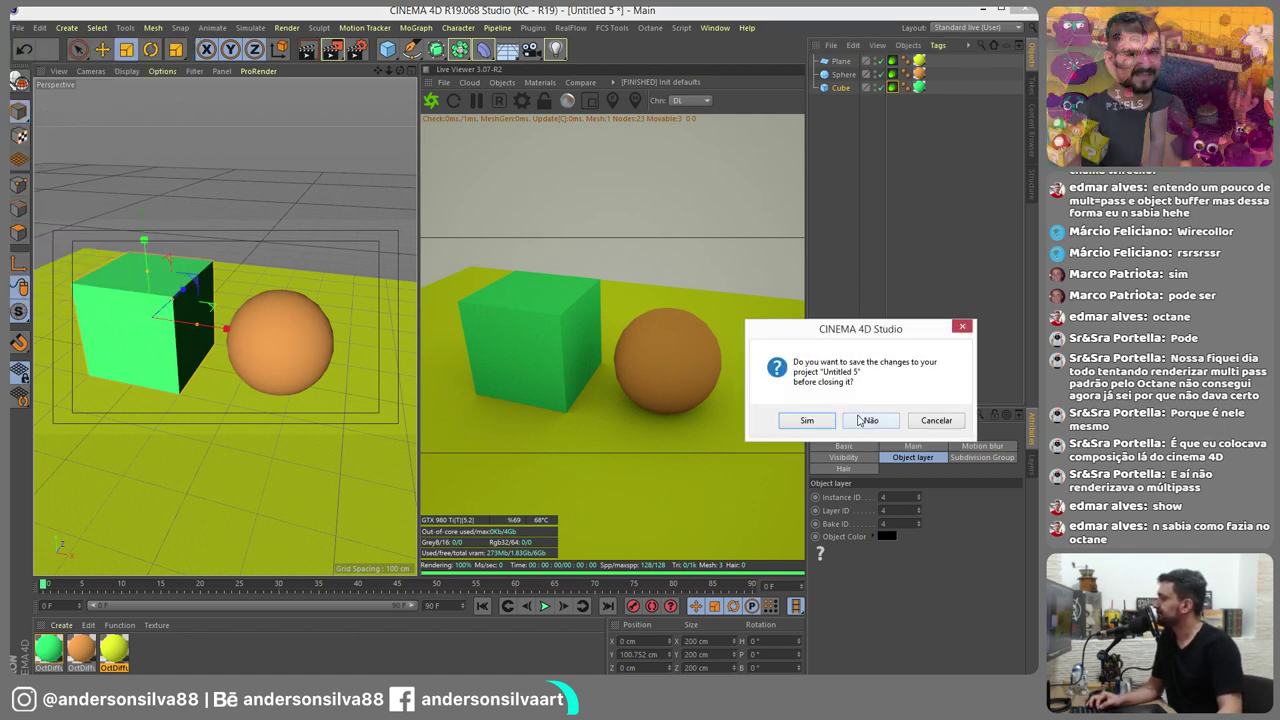
click(866, 421)
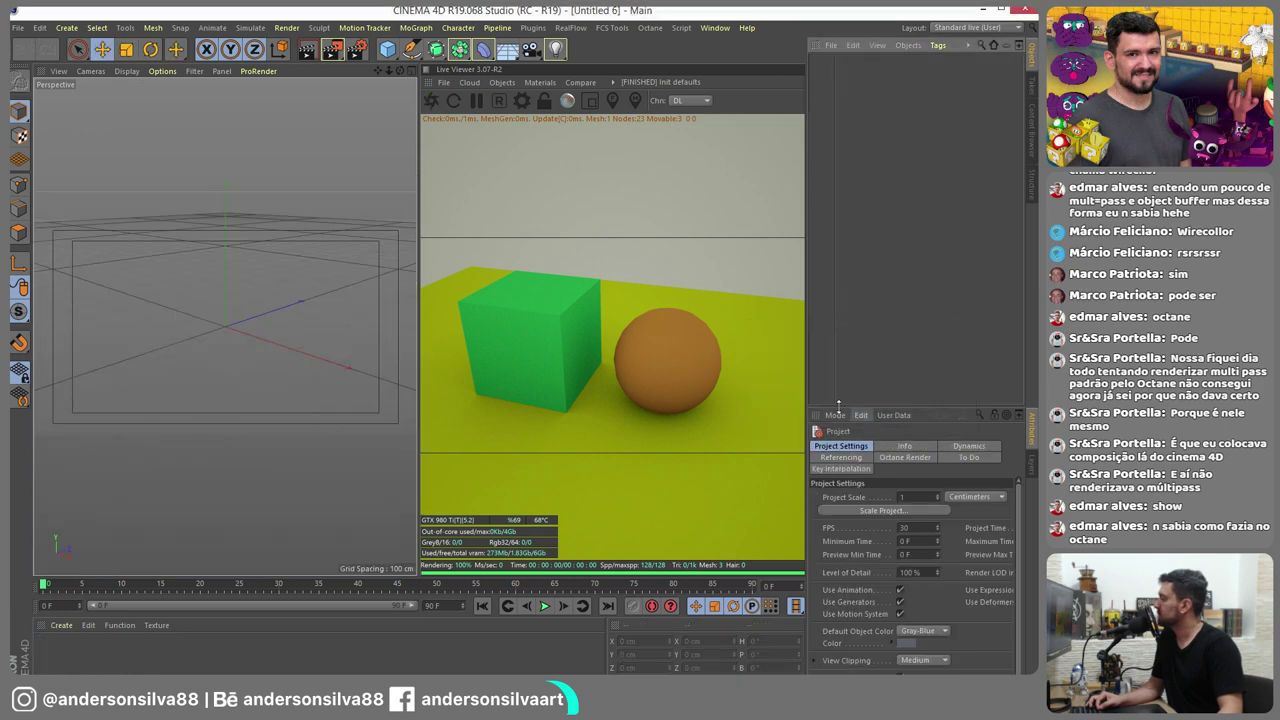
Open delph.c4d from recent files and close the Live Viewer to widen the viewport
click(18, 27)
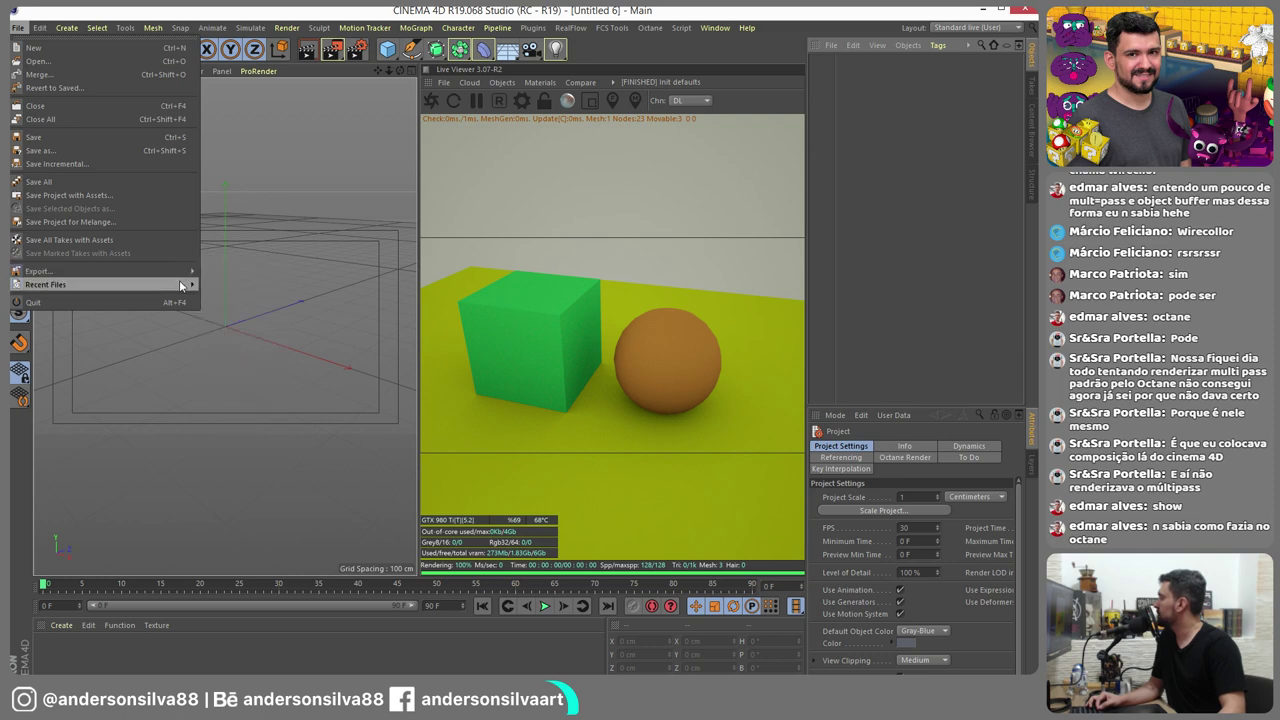
mouse_move(46, 284)
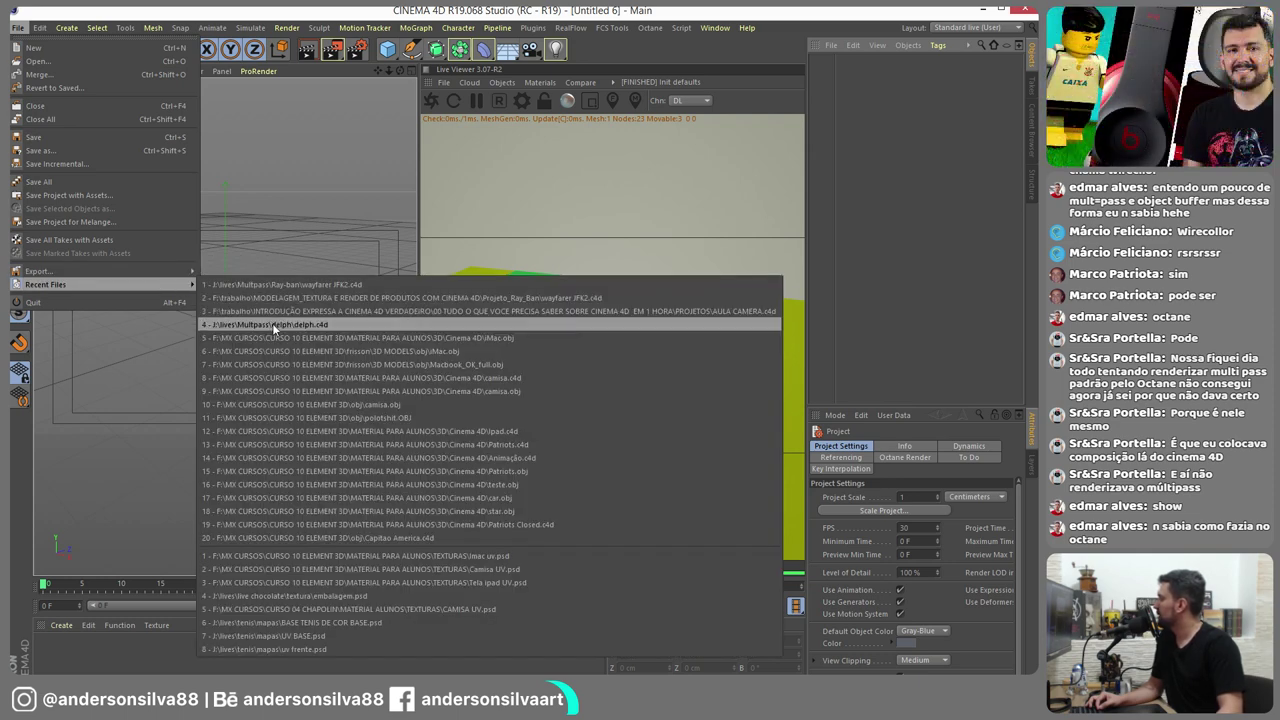
click(272, 323)
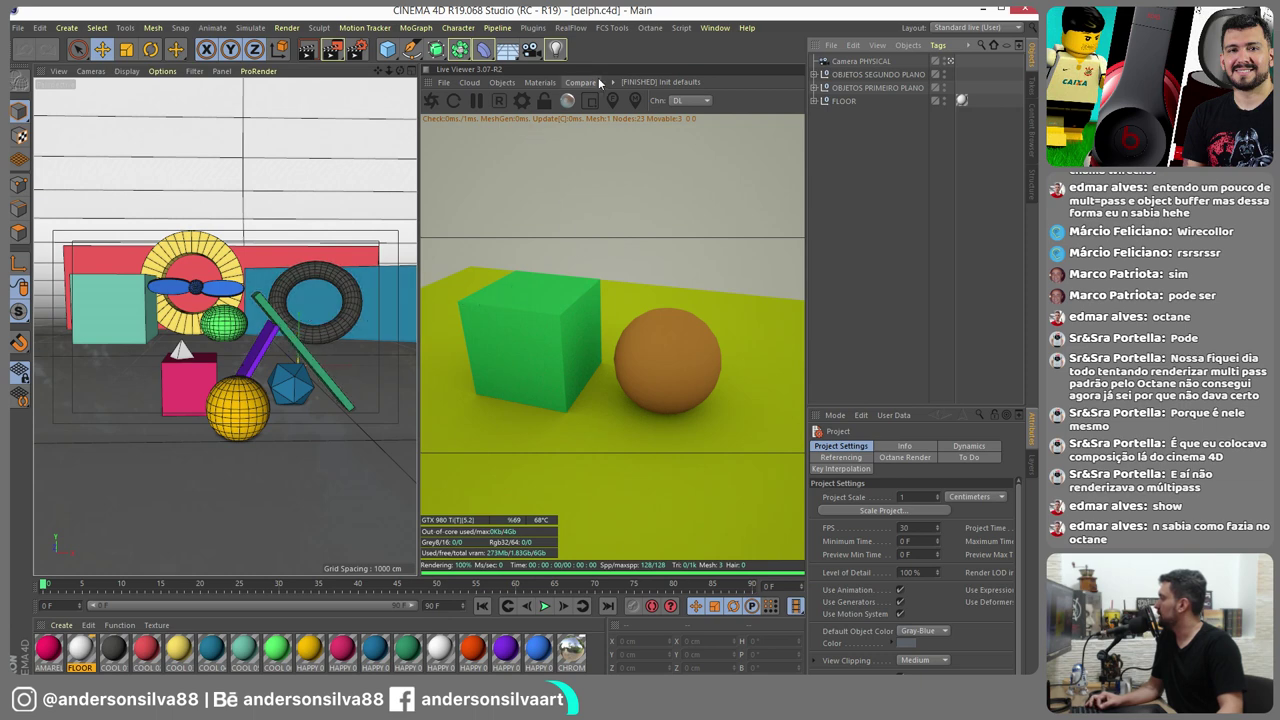
click(430, 70)
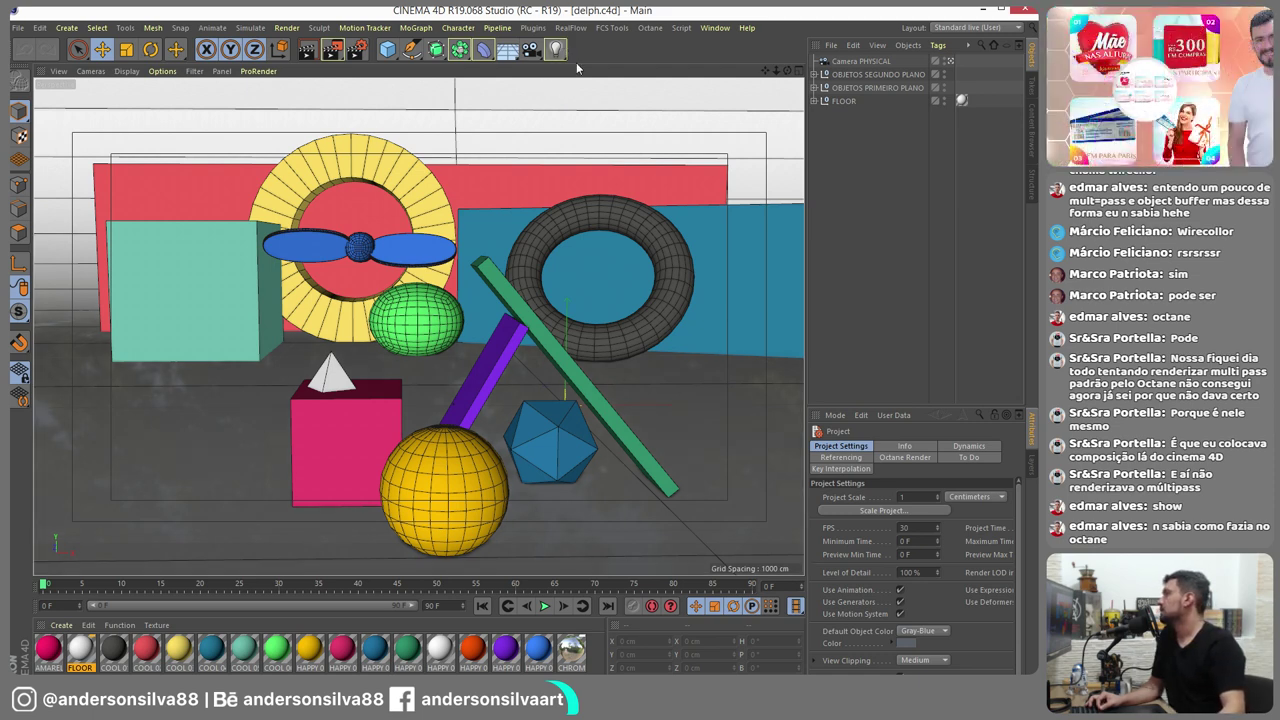
Play and stop the propeller animation, then select Camera PHYSICAL
click(544, 606)
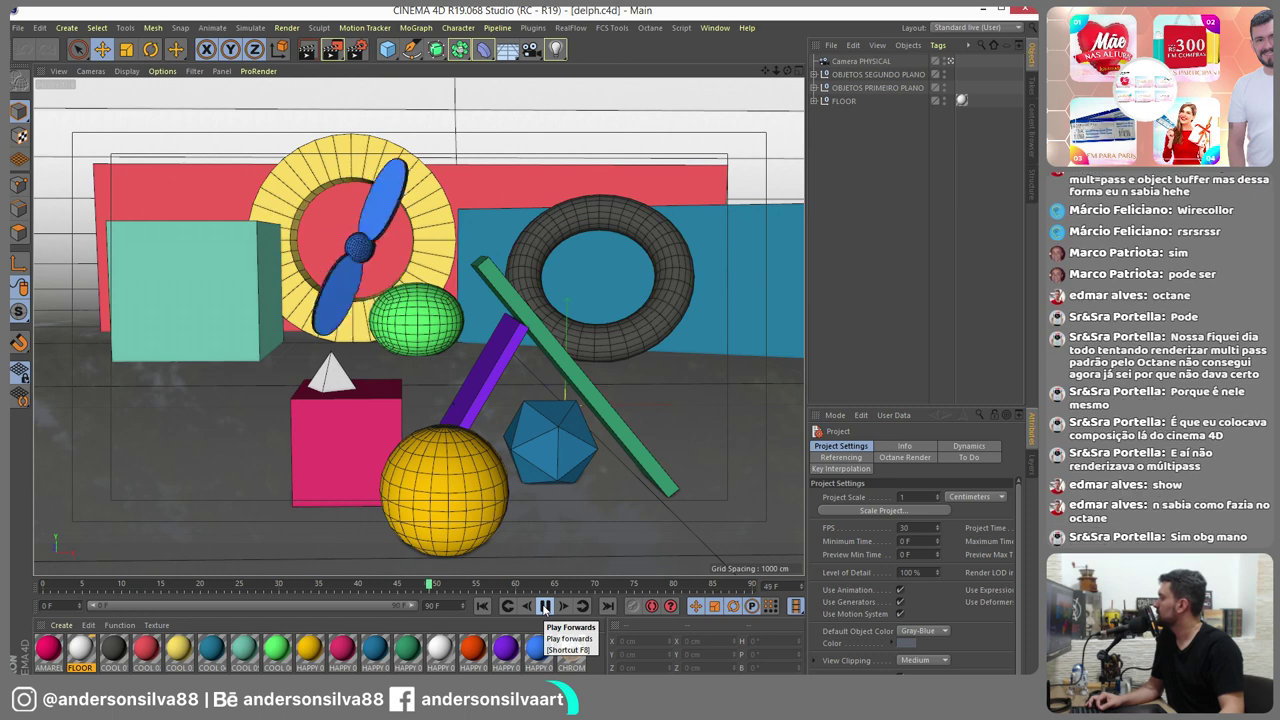
click(544, 606)
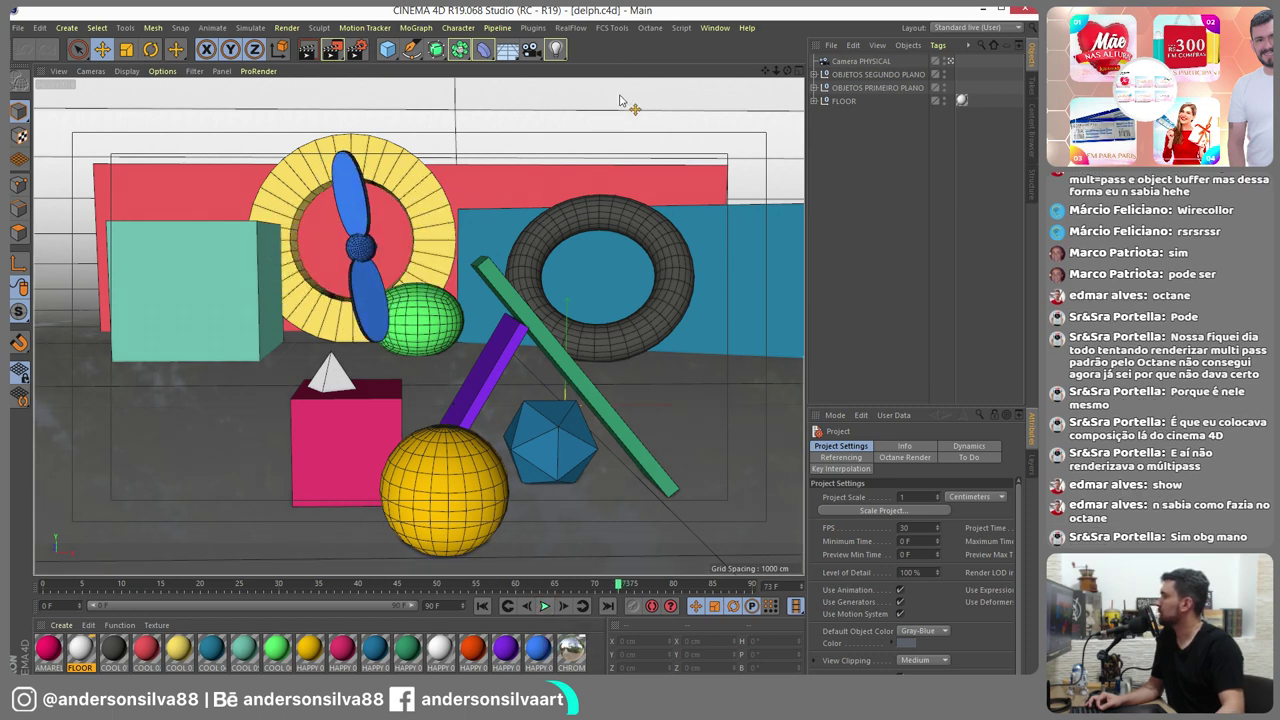
click(858, 61)
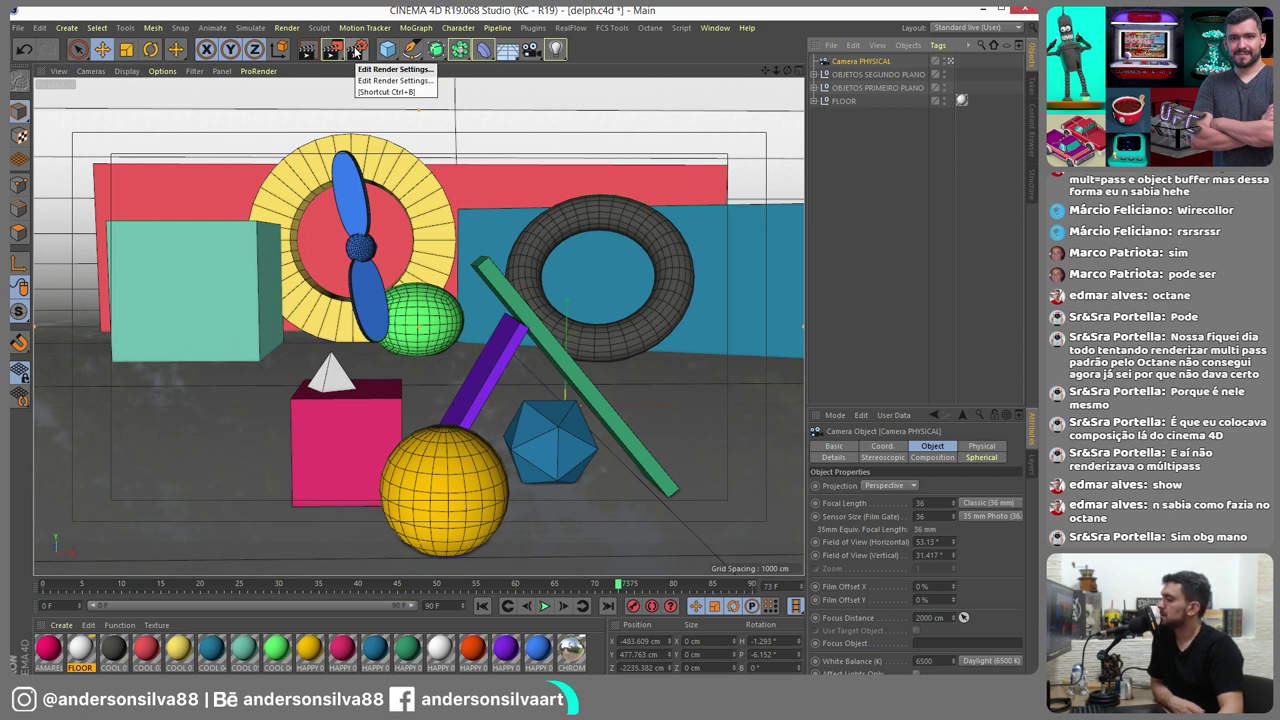
Set the renderer from Standard to Physical, turn on Depth of Field on its page, and close
click(357, 50)
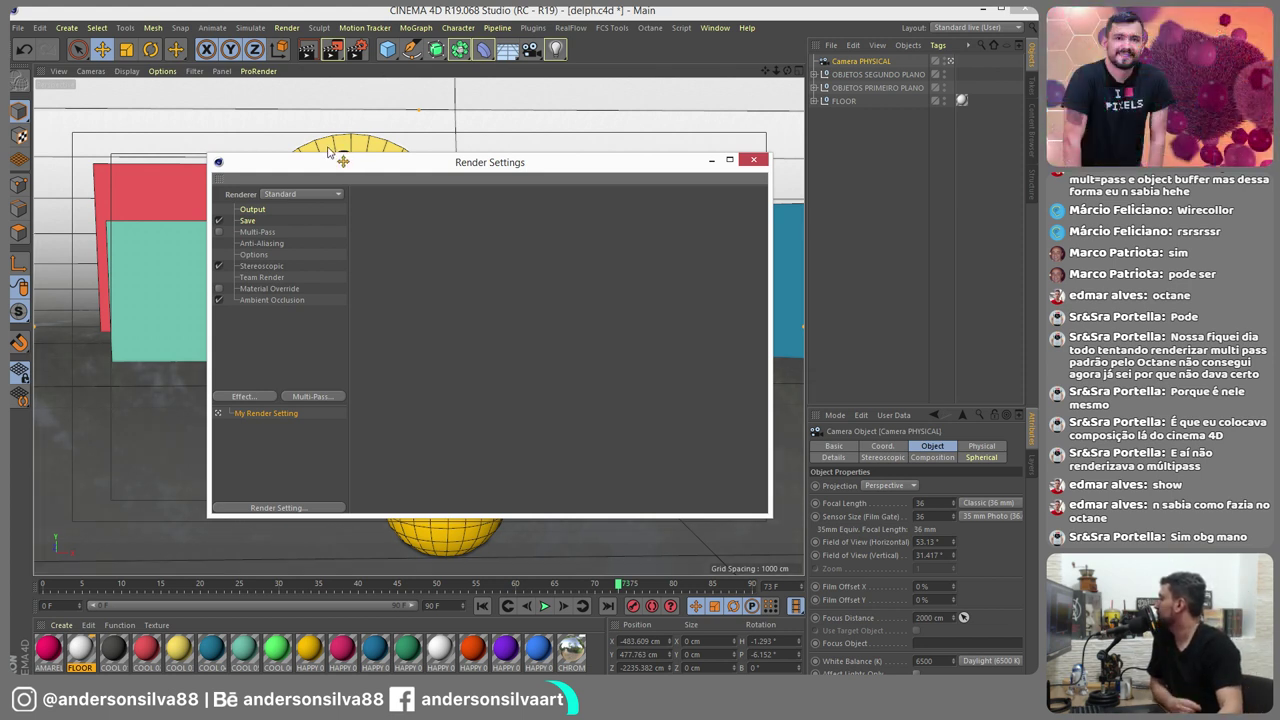
click(290, 195)
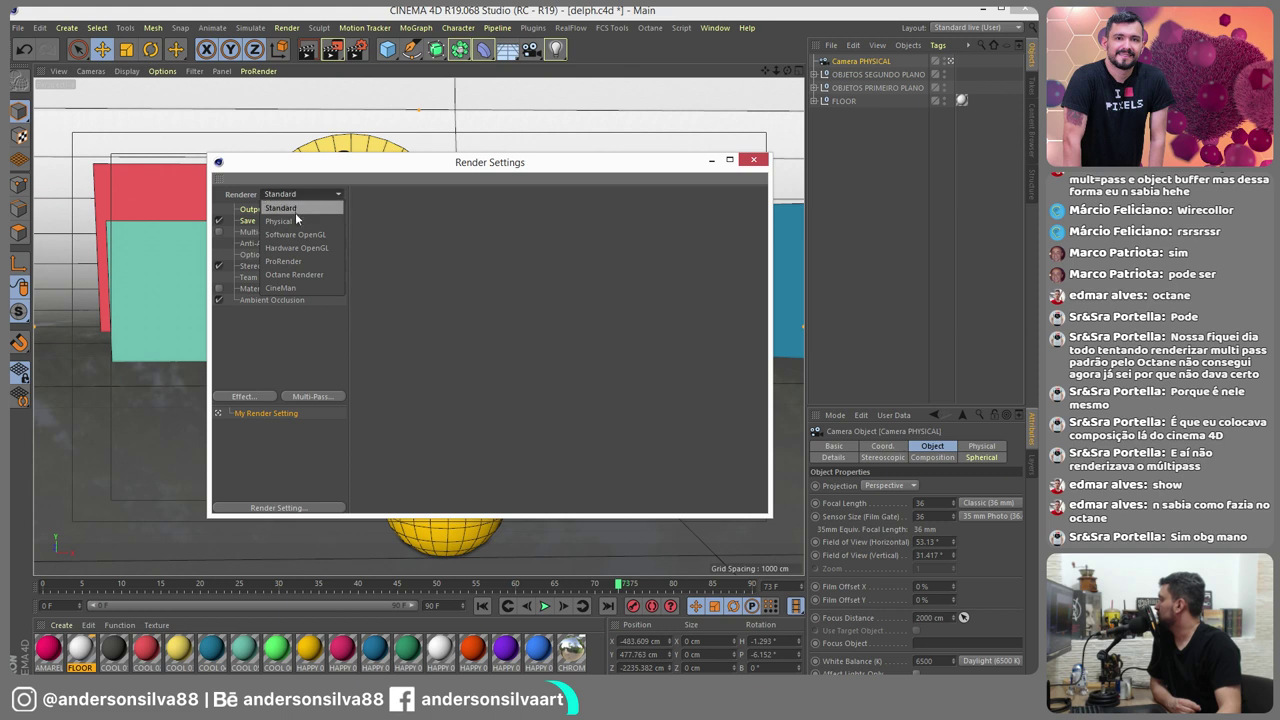
click(291, 222)
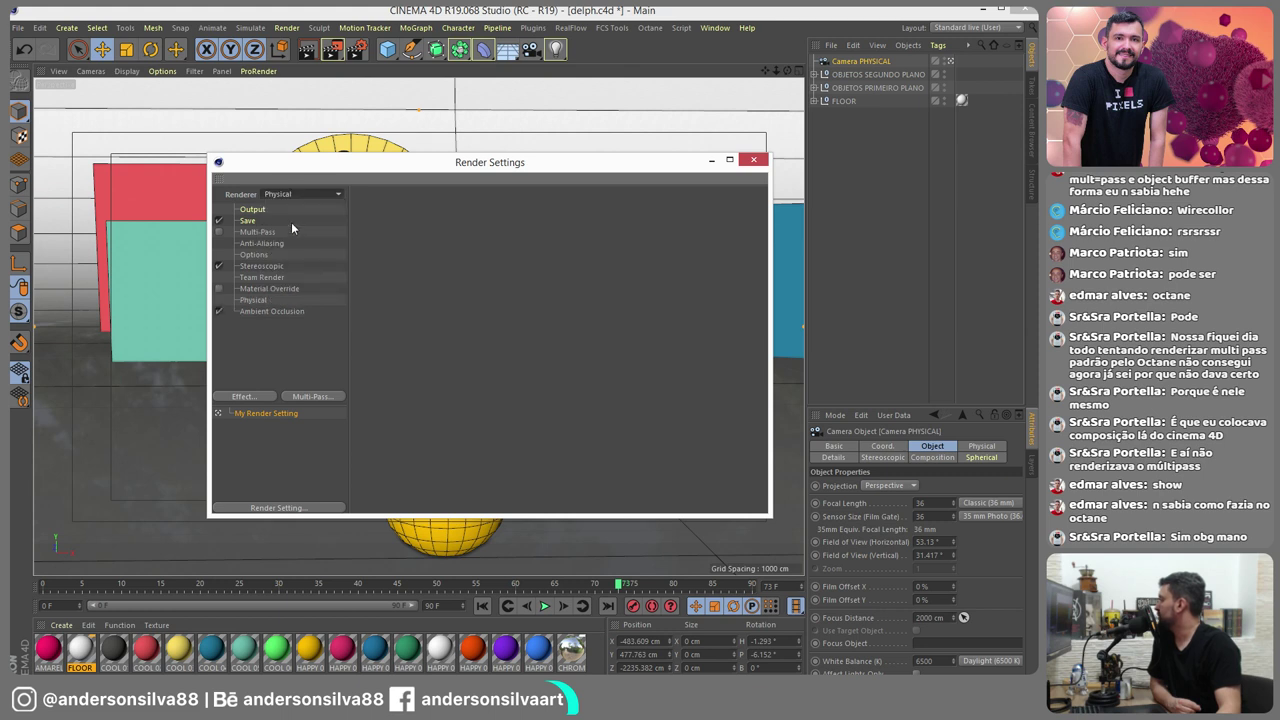
click(252, 302)
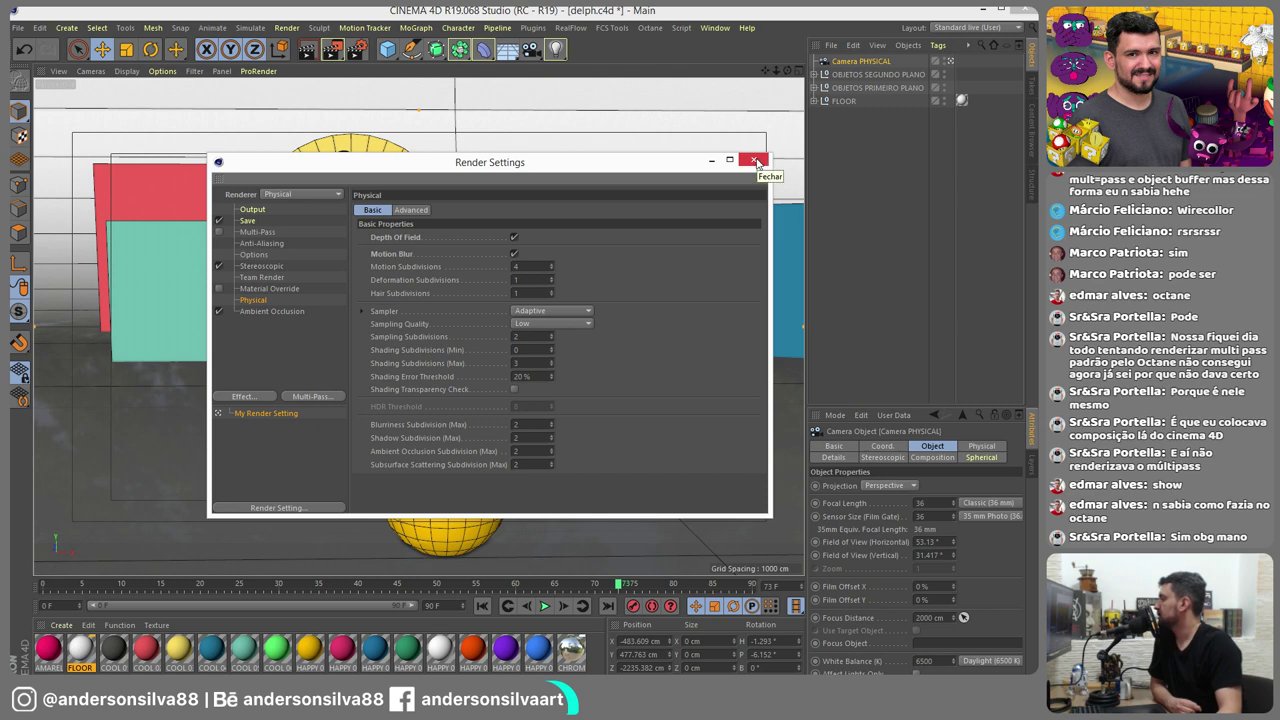
click(756, 161)
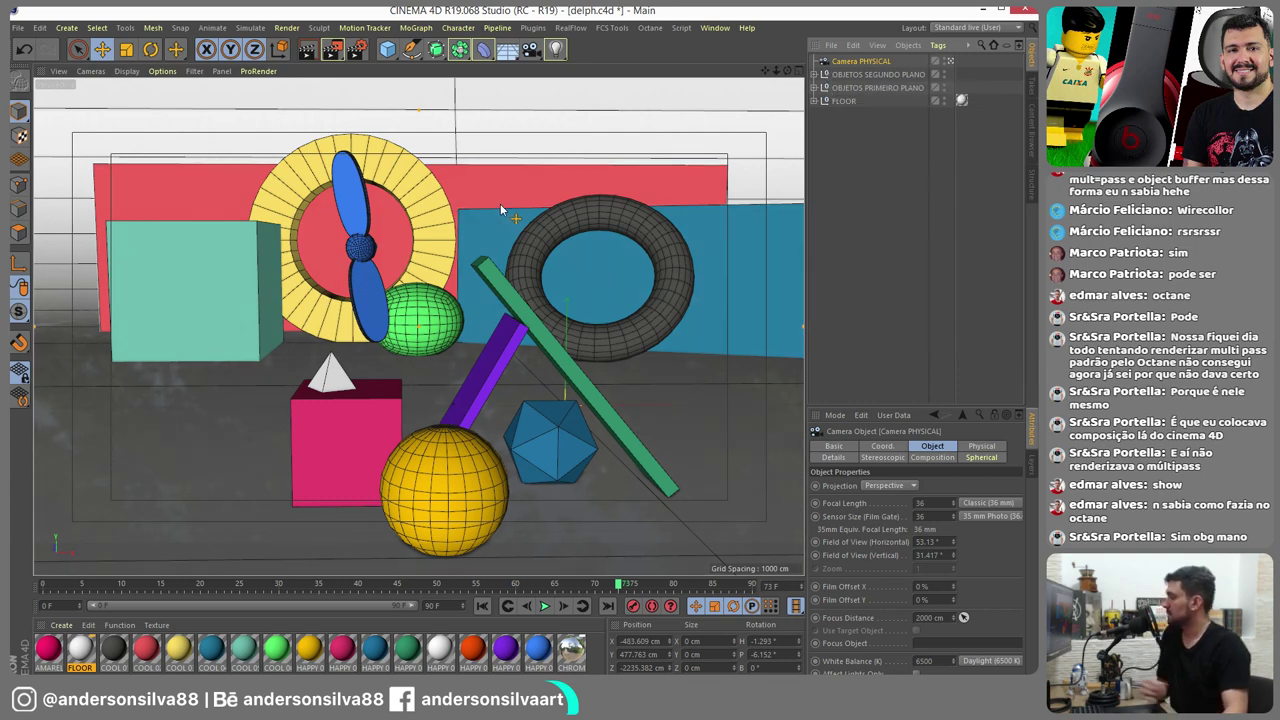
Turn on viewport depth of field from a detached display options palette
click(163, 71)
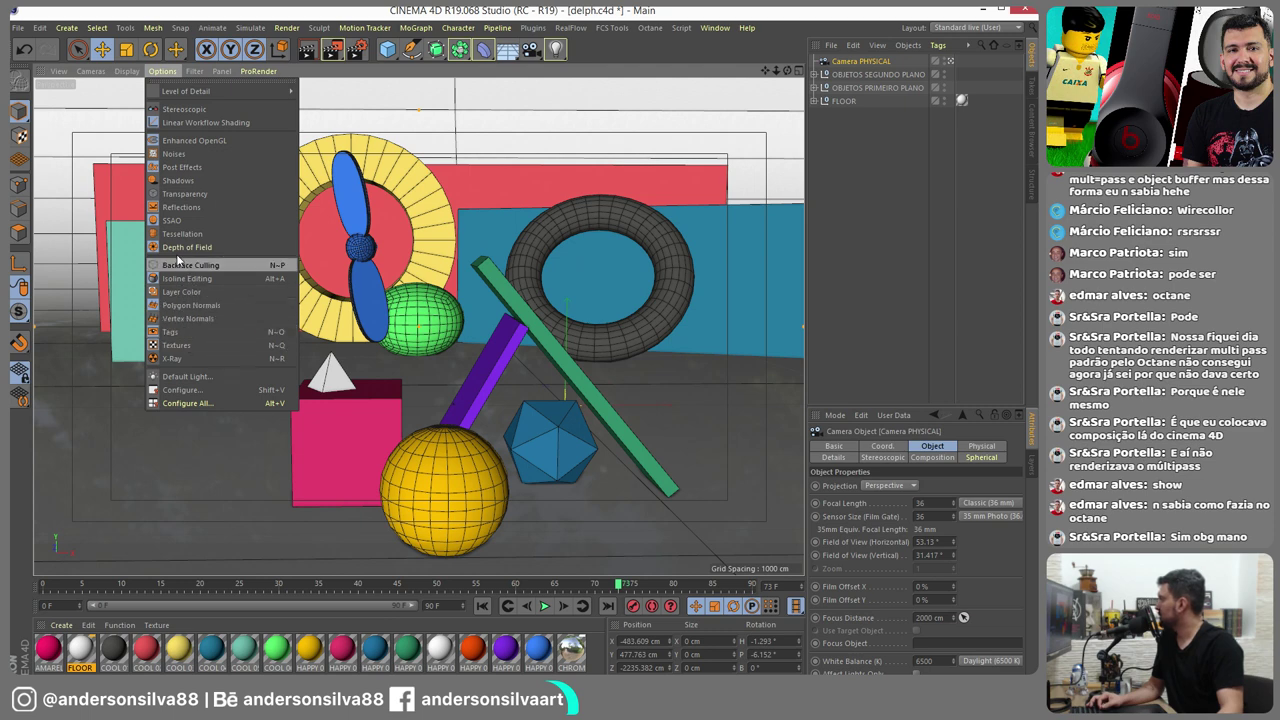
click(164, 83)
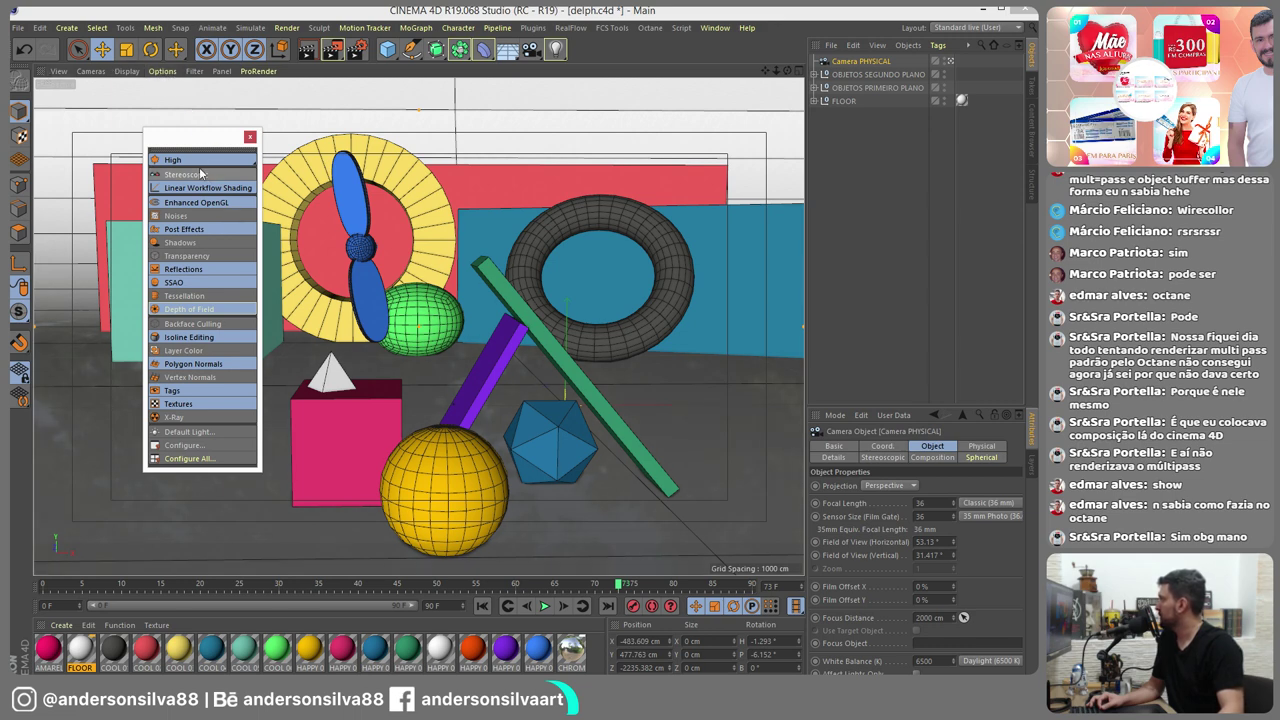
click(189, 313)
click(250, 137)
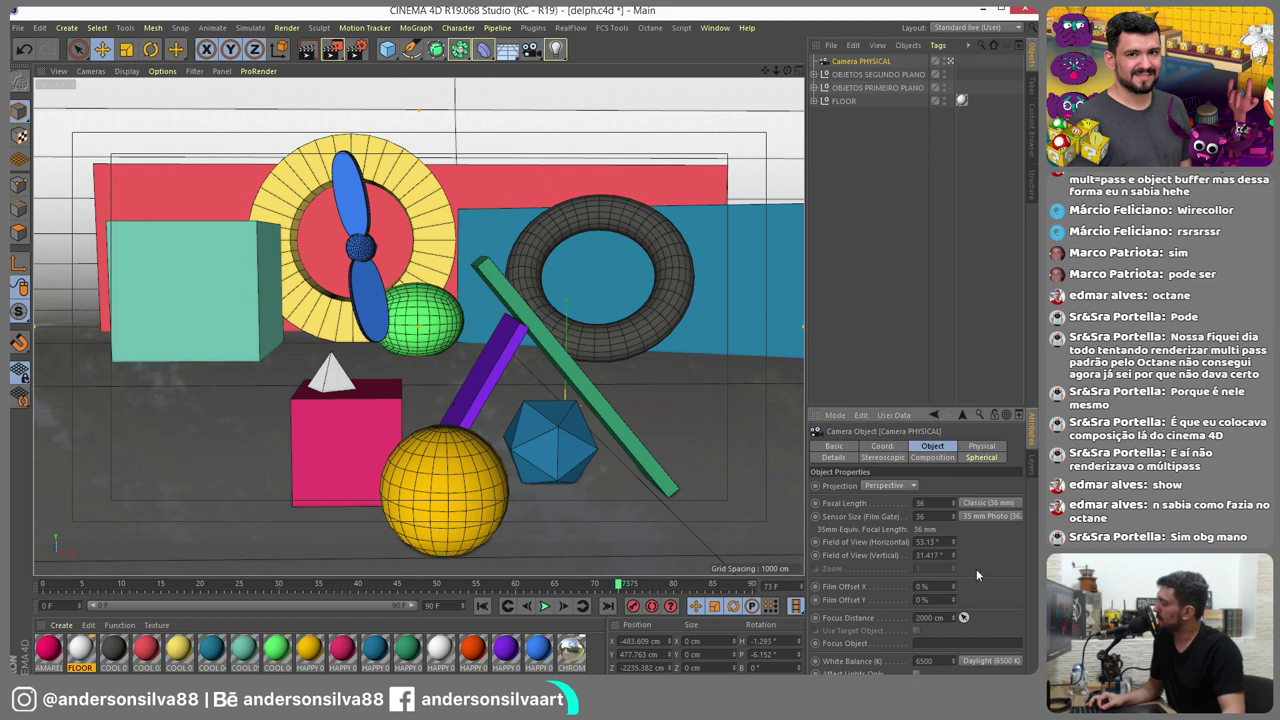
Check the camera's Coordinates and Object tabs, then enter an F-Stop of 8 (f/8.0) in Physical
click(980, 446)
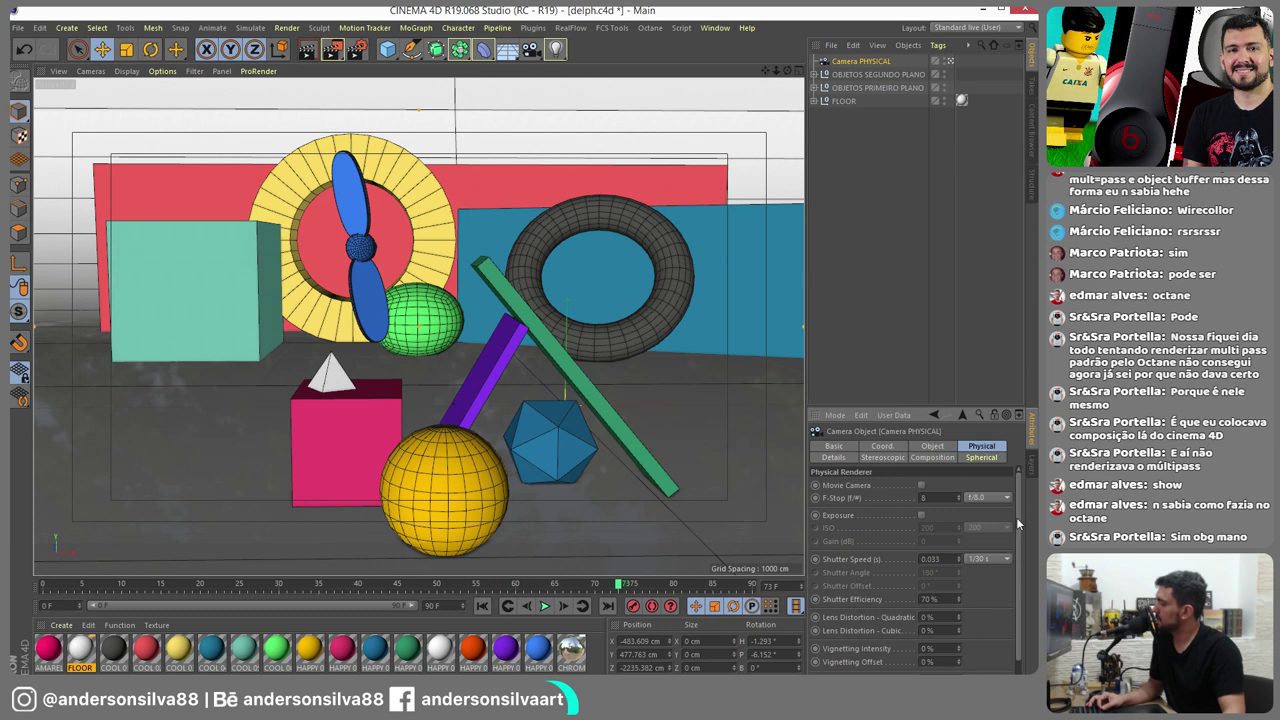
scroll(1018, 509, down, 2)
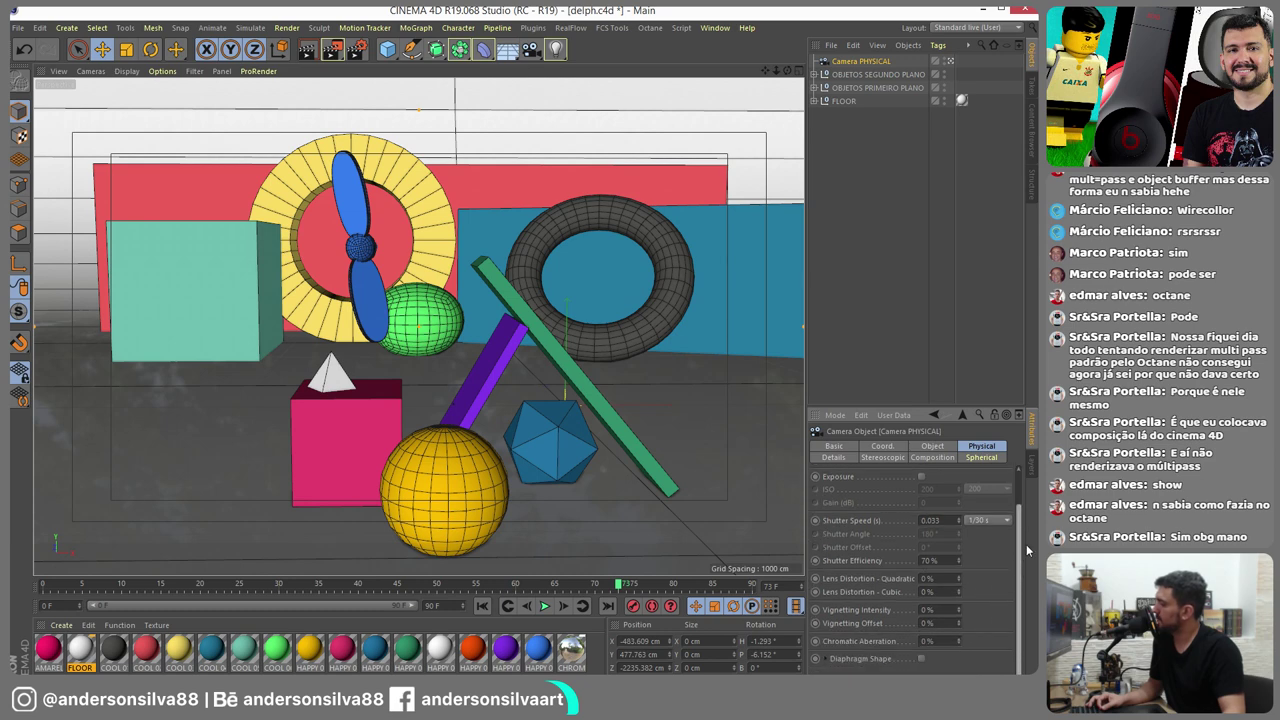
scroll(975, 500, up, 2)
click(876, 449)
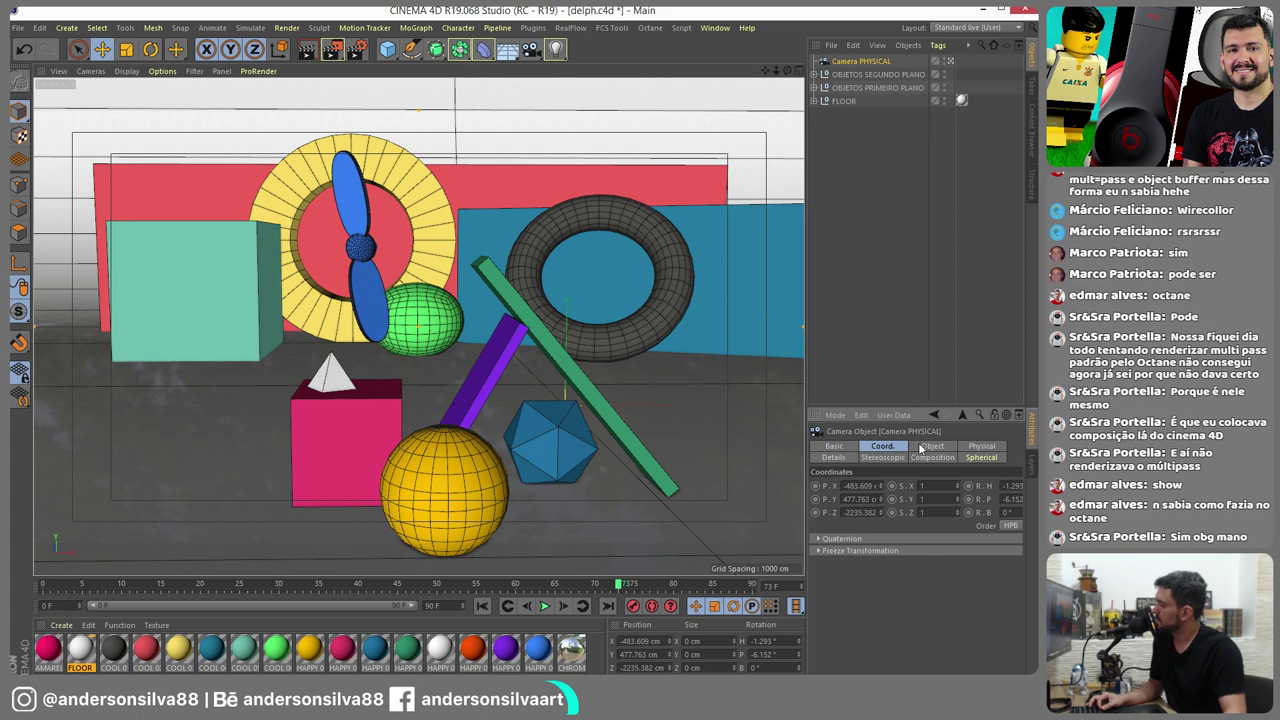
click(921, 449)
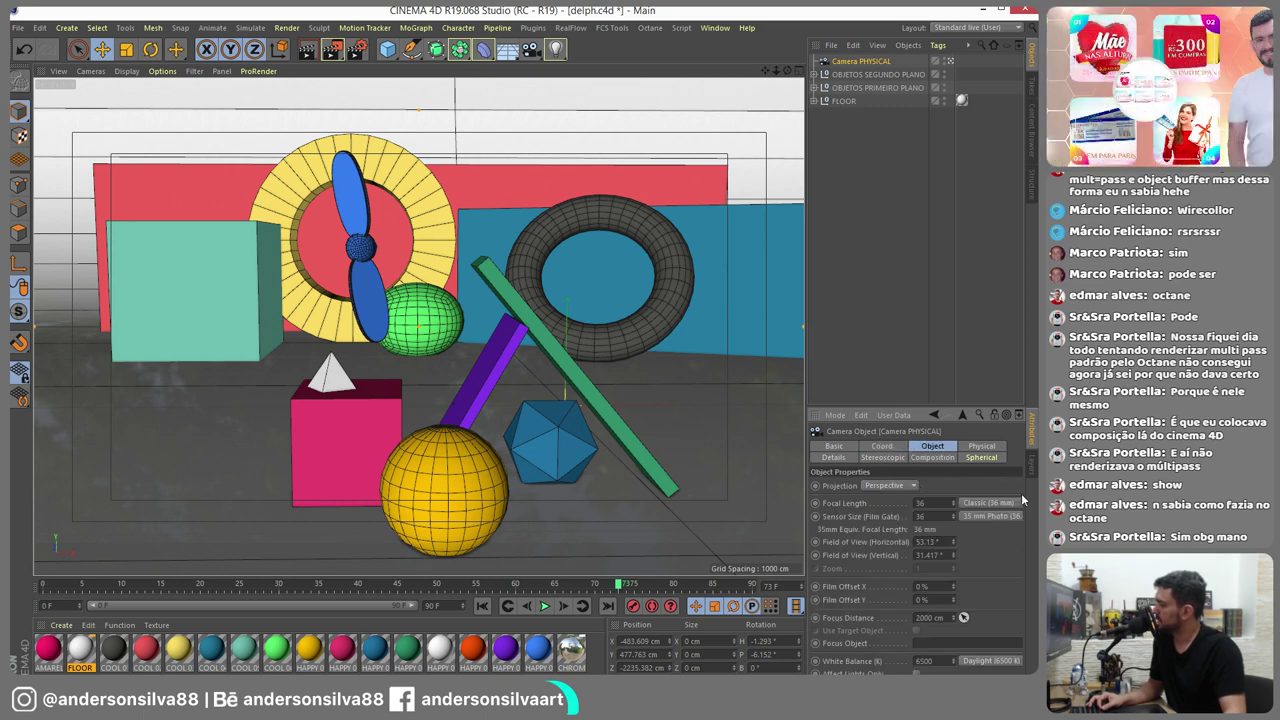
click(982, 447)
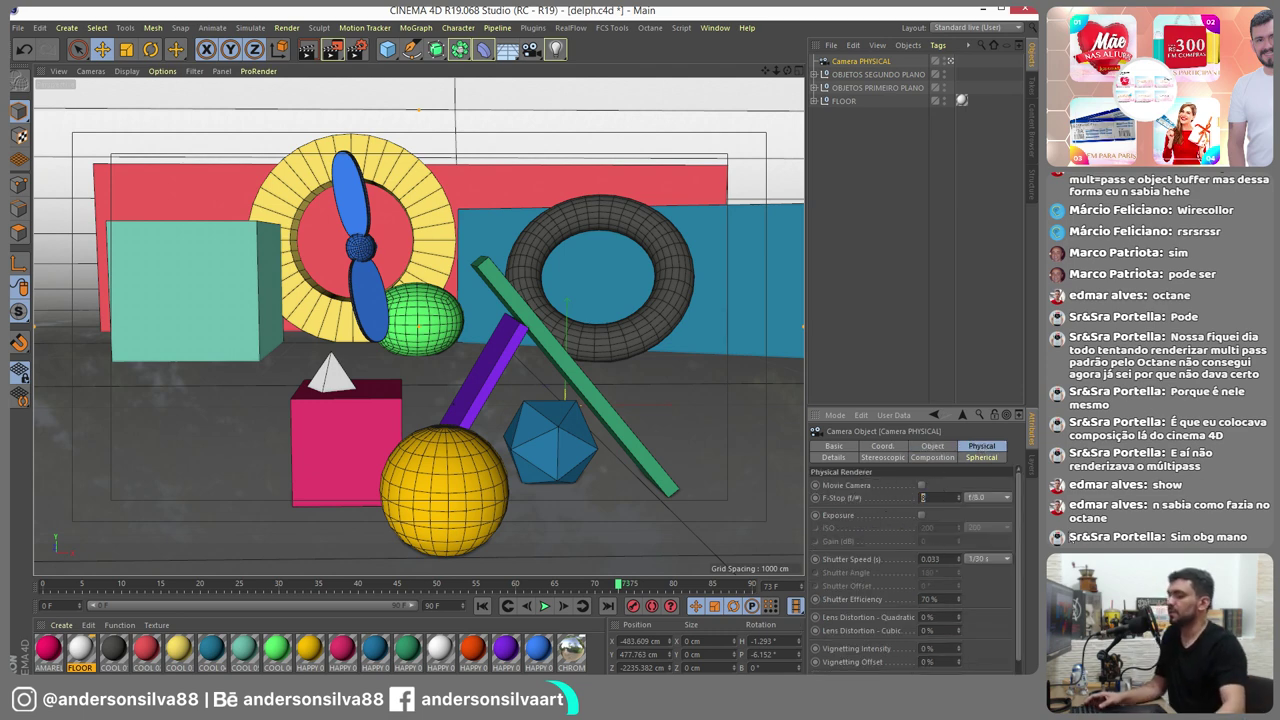
text(8)
key(Return)
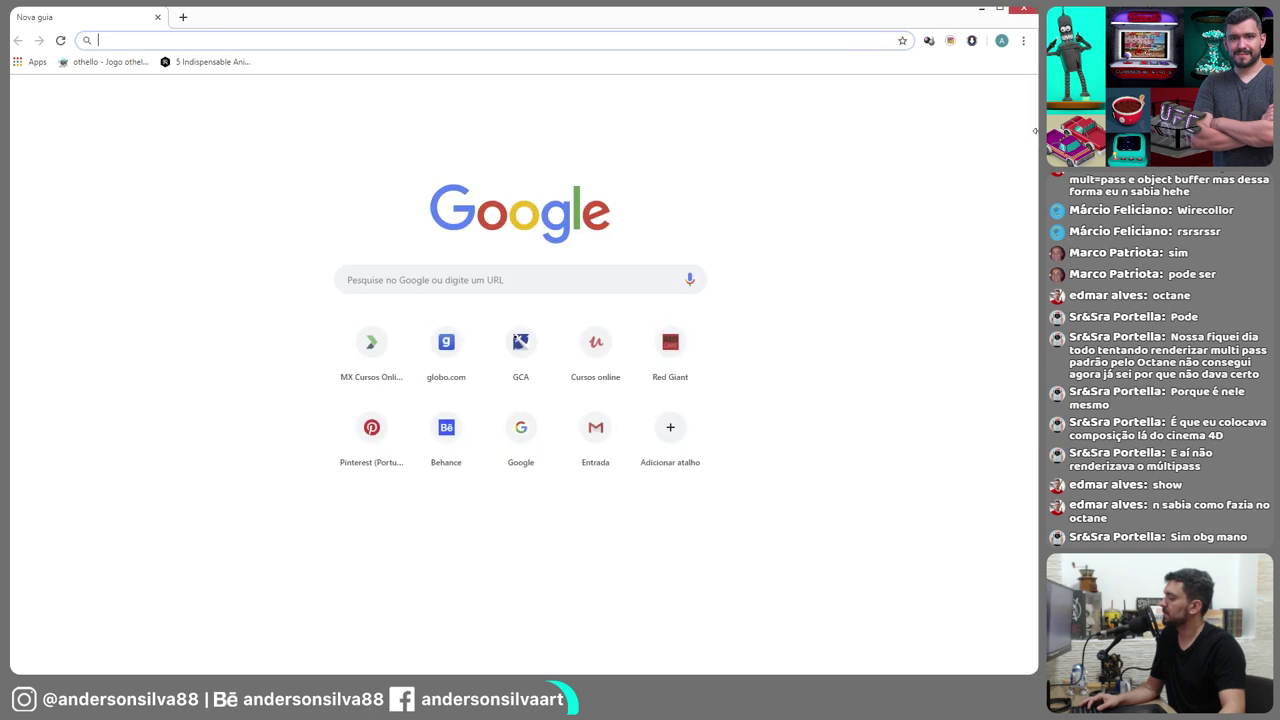
Search Google for the suggested 'f-stop shutter speed and ISO' query
click(444, 277)
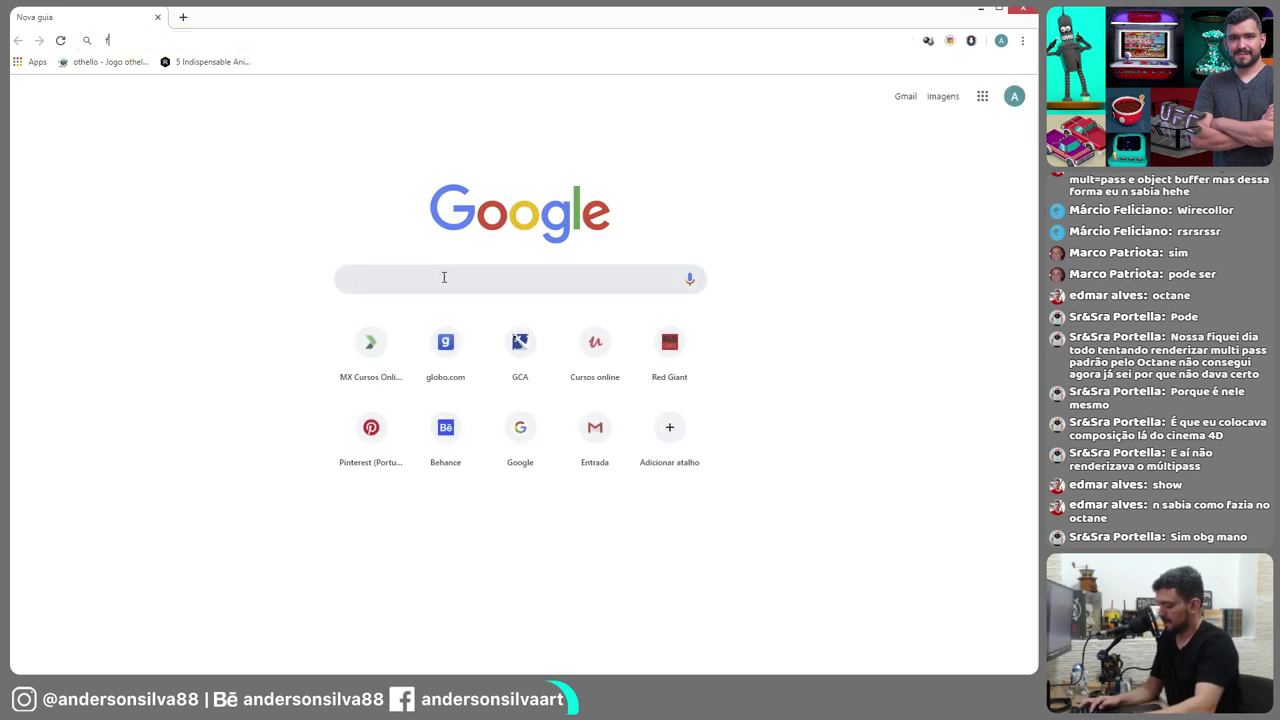
text(f-stop)
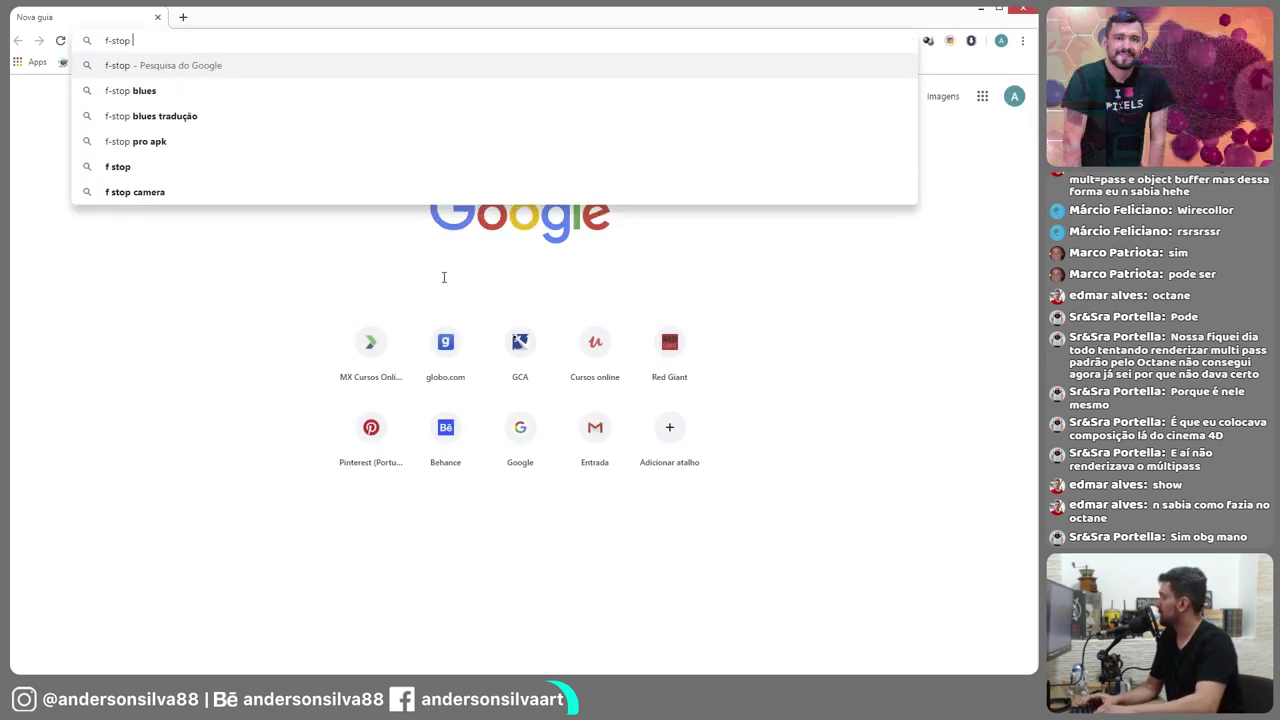
text( shuutt)
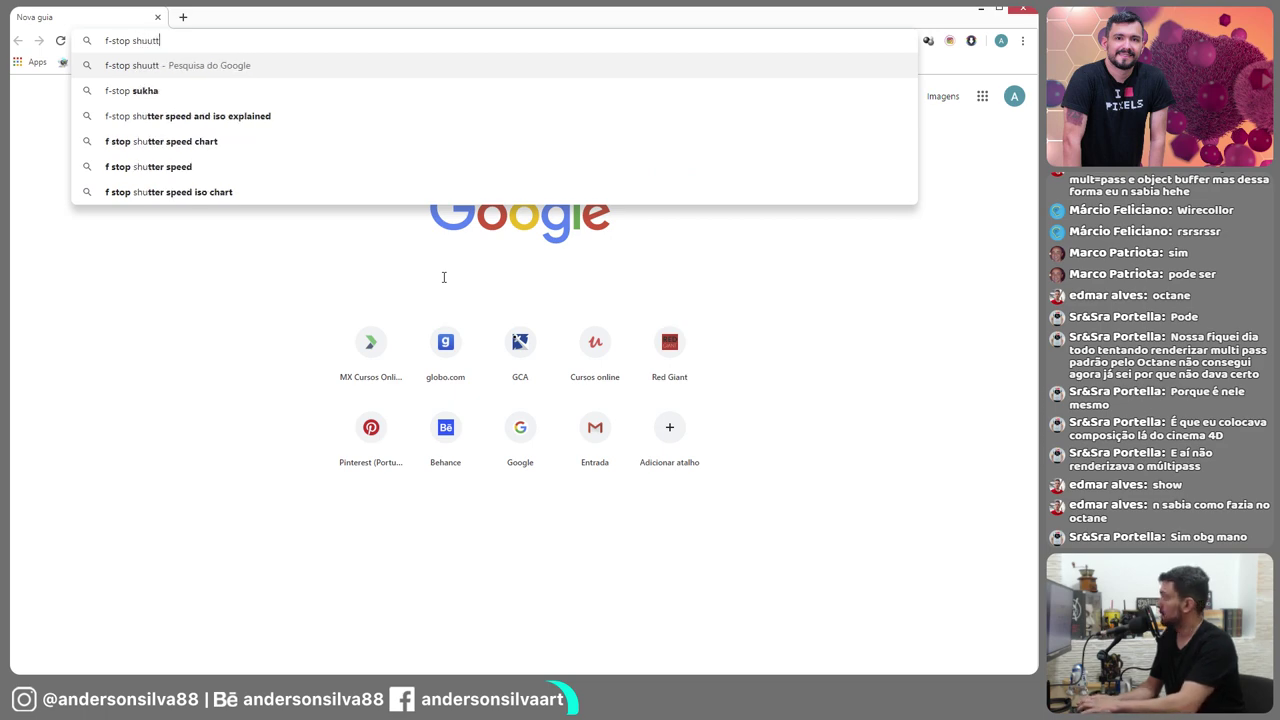
text(er)
key(Down)
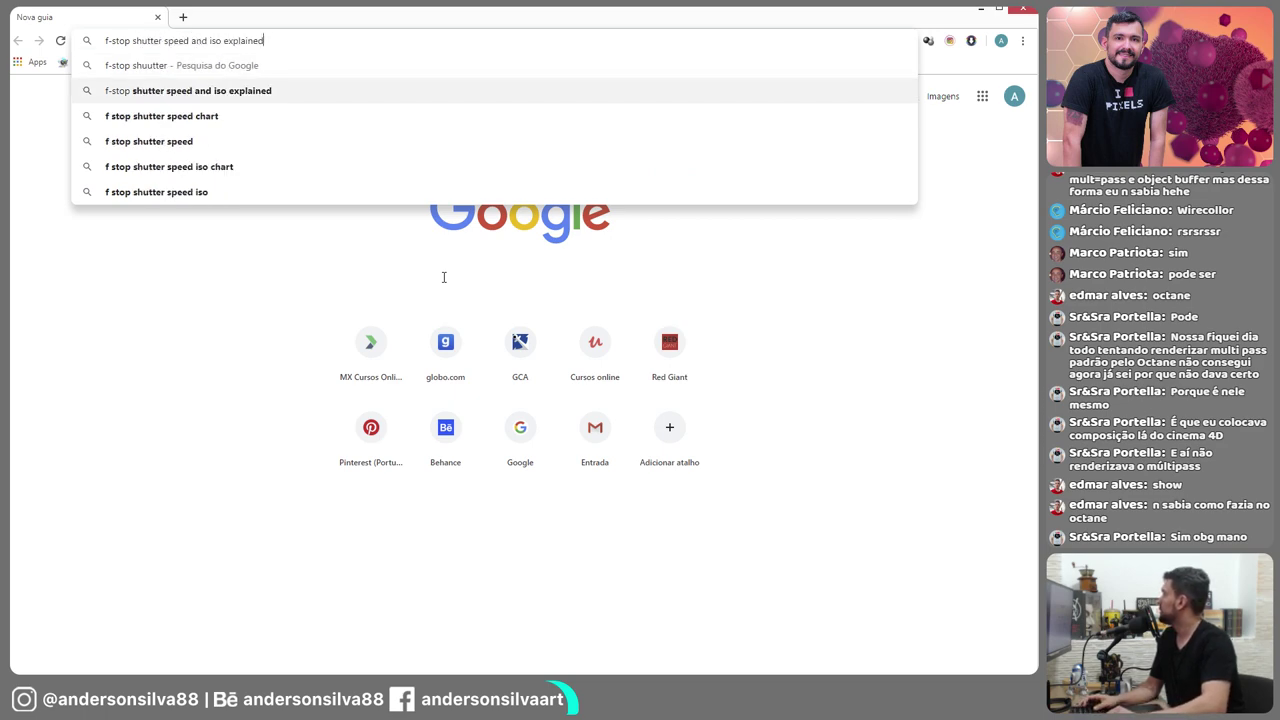
key(Return)
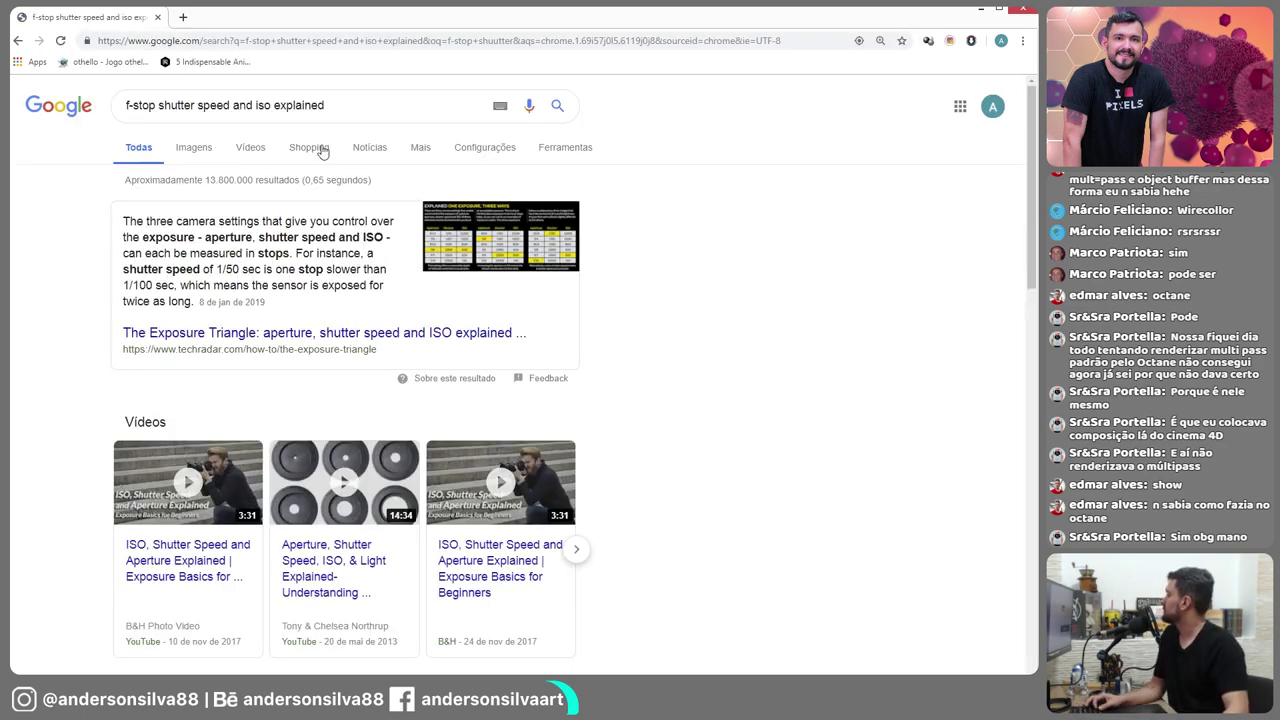
Open a photography course chart from the image results, then minimize Chrome
click(195, 150)
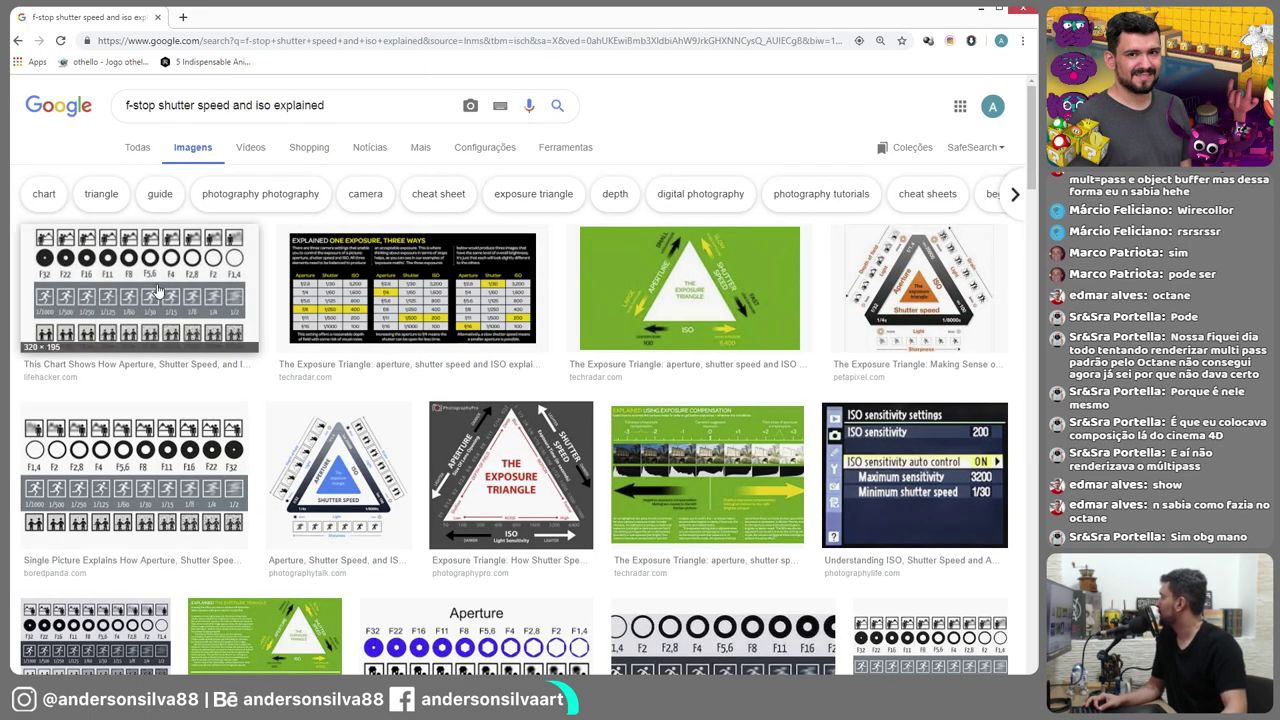
click(157, 290)
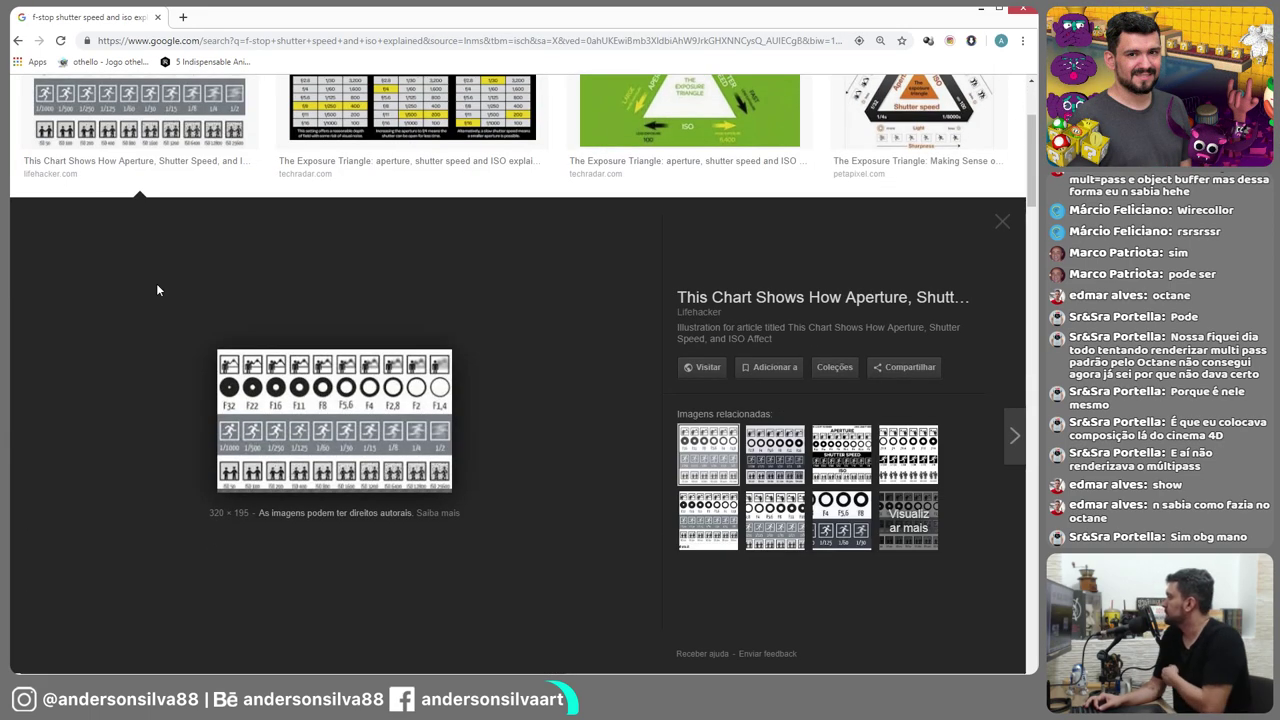
click(773, 460)
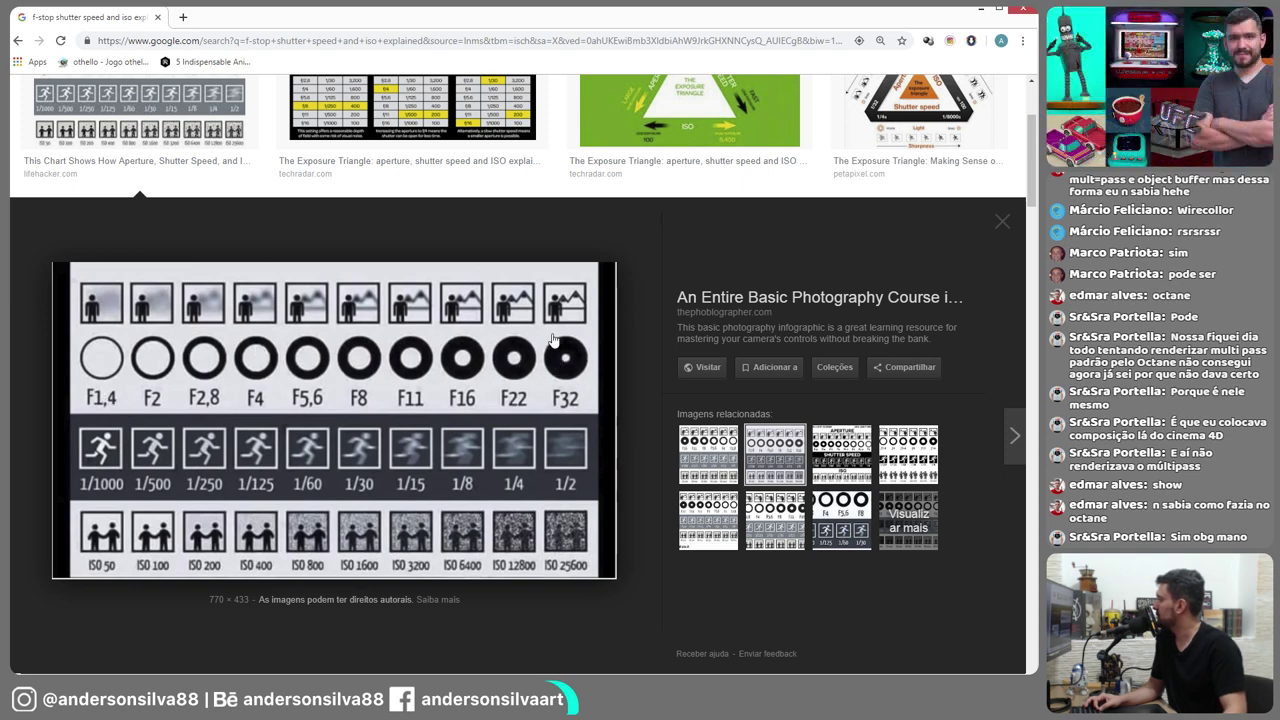
click(980, 10)
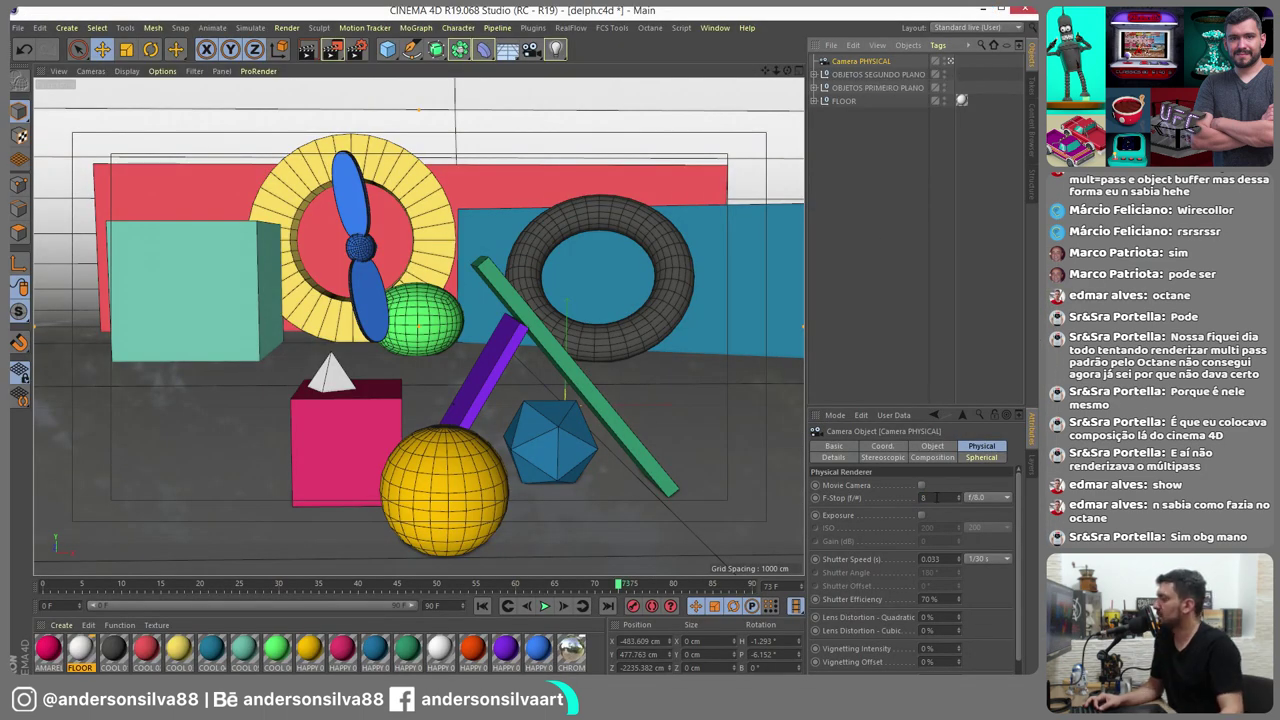
Bring Chrome back briefly, then close it to return to the delph.c4d scene
key(alt+Tab)
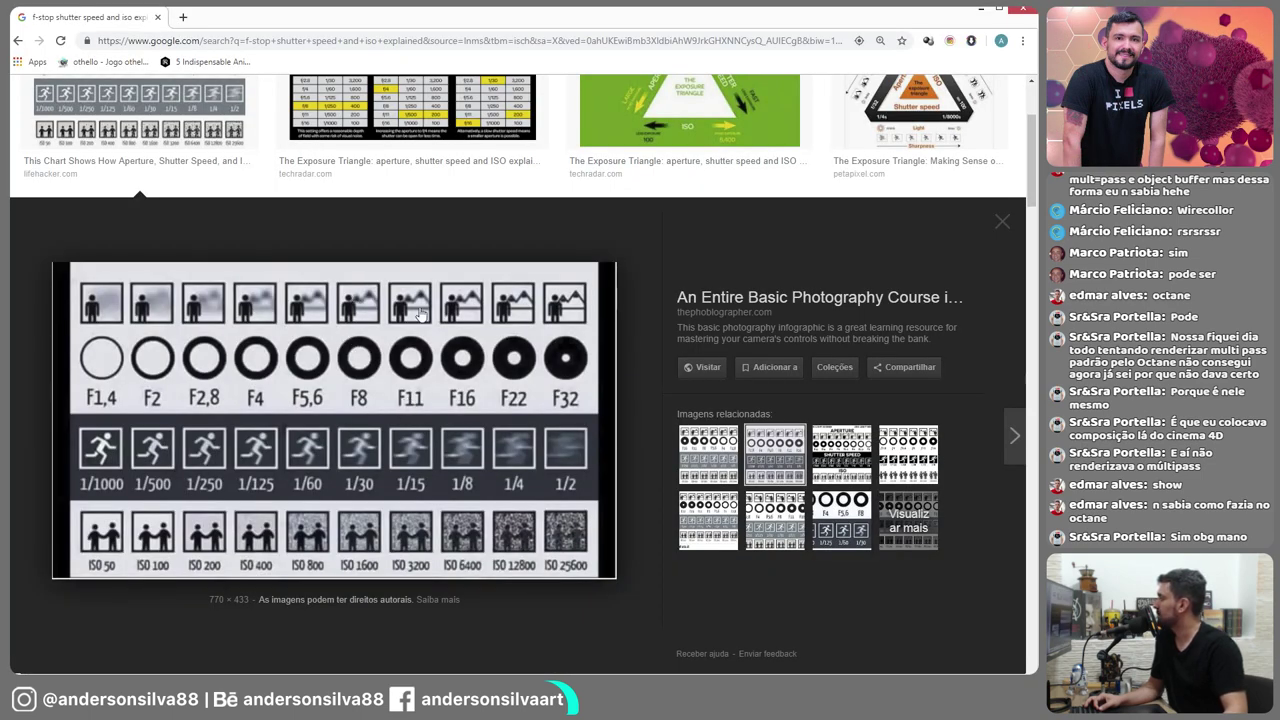
click(1024, 15)
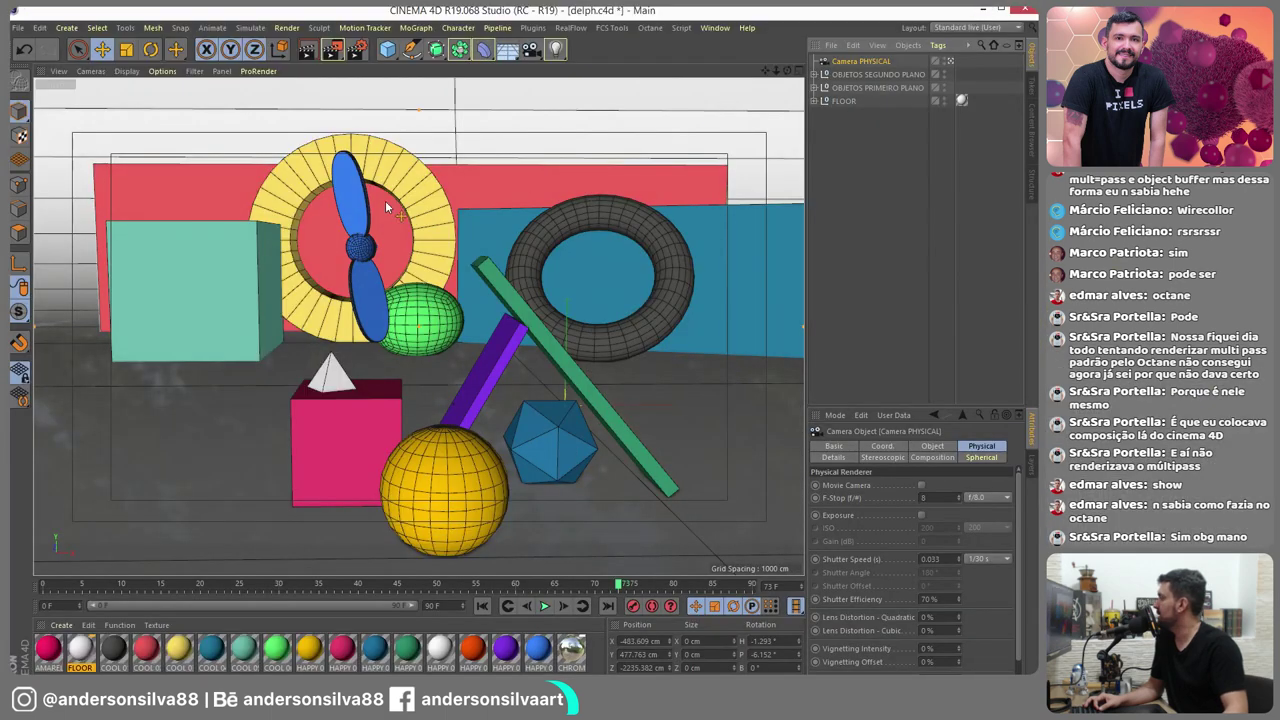
Try an F-Stop of f/2.0, then set the camera's F-Stop to 1
click(988, 497)
click(988, 445)
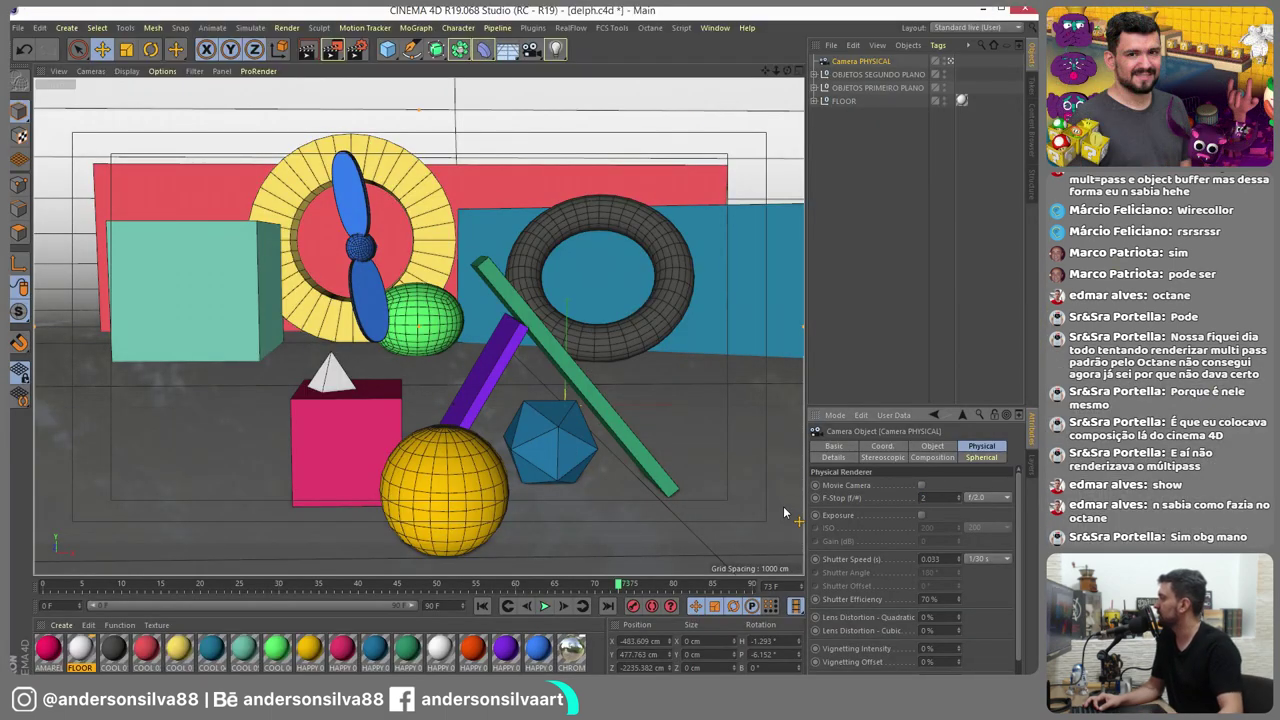
double_click(940, 496)
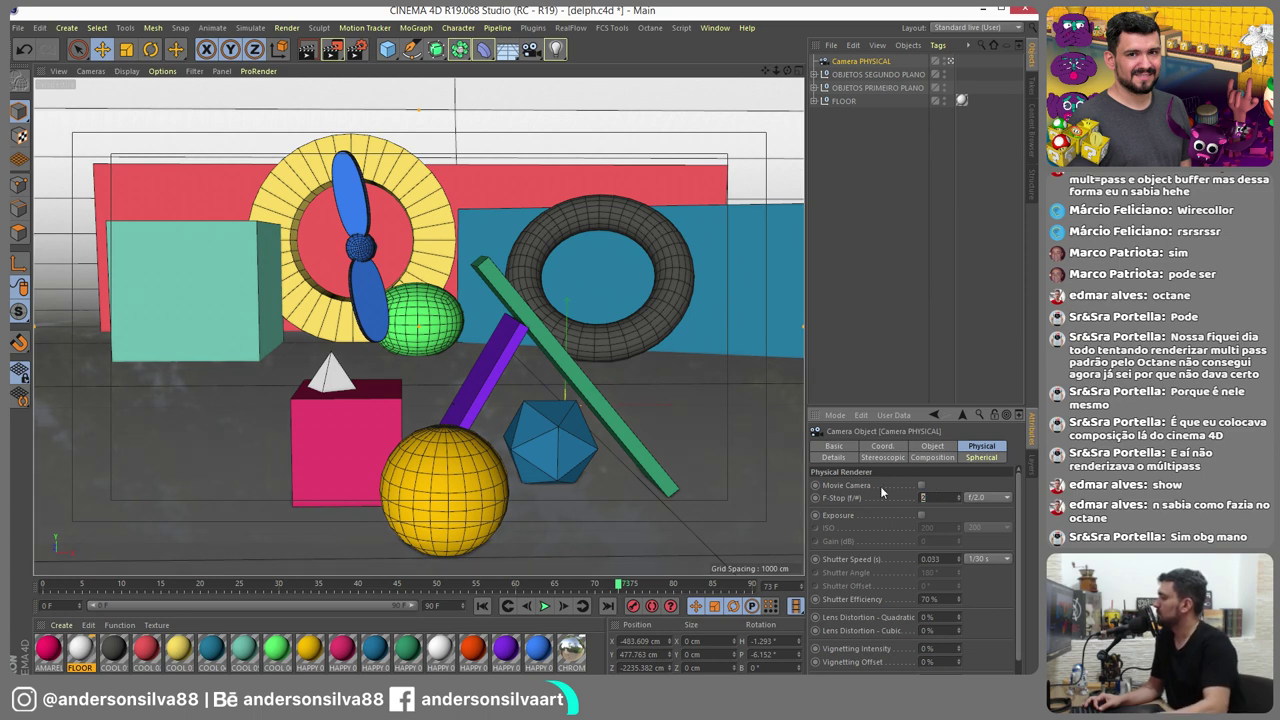
text(1)
key(Return)
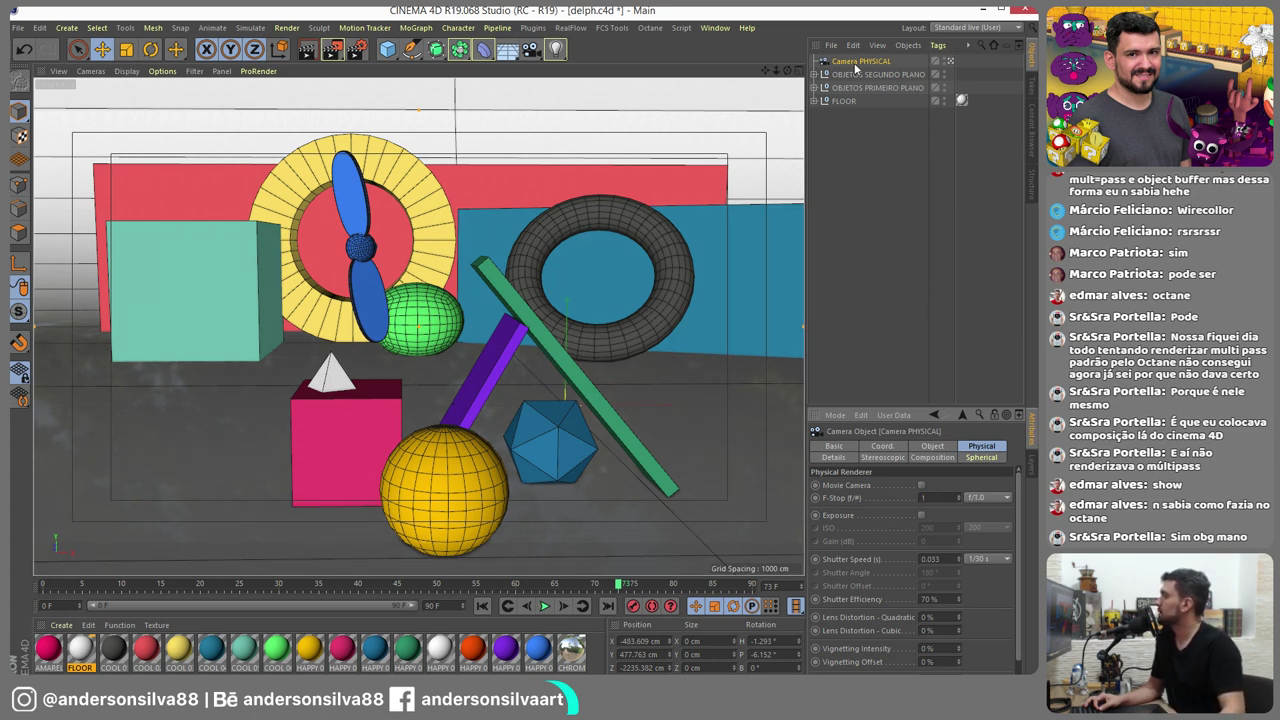
Toggle the viewport depth-of-field preview, glance at Render Settings, and test the Movie Camera option
click(162, 71)
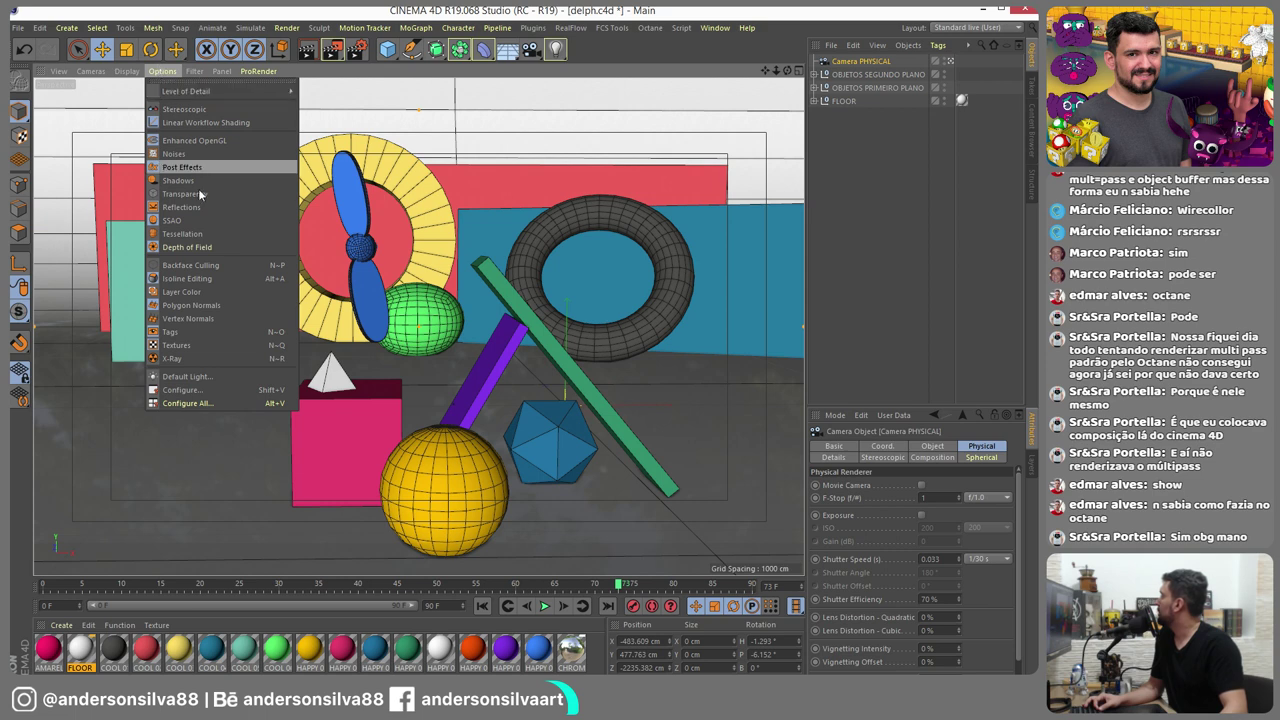
click(187, 247)
click(166, 74)
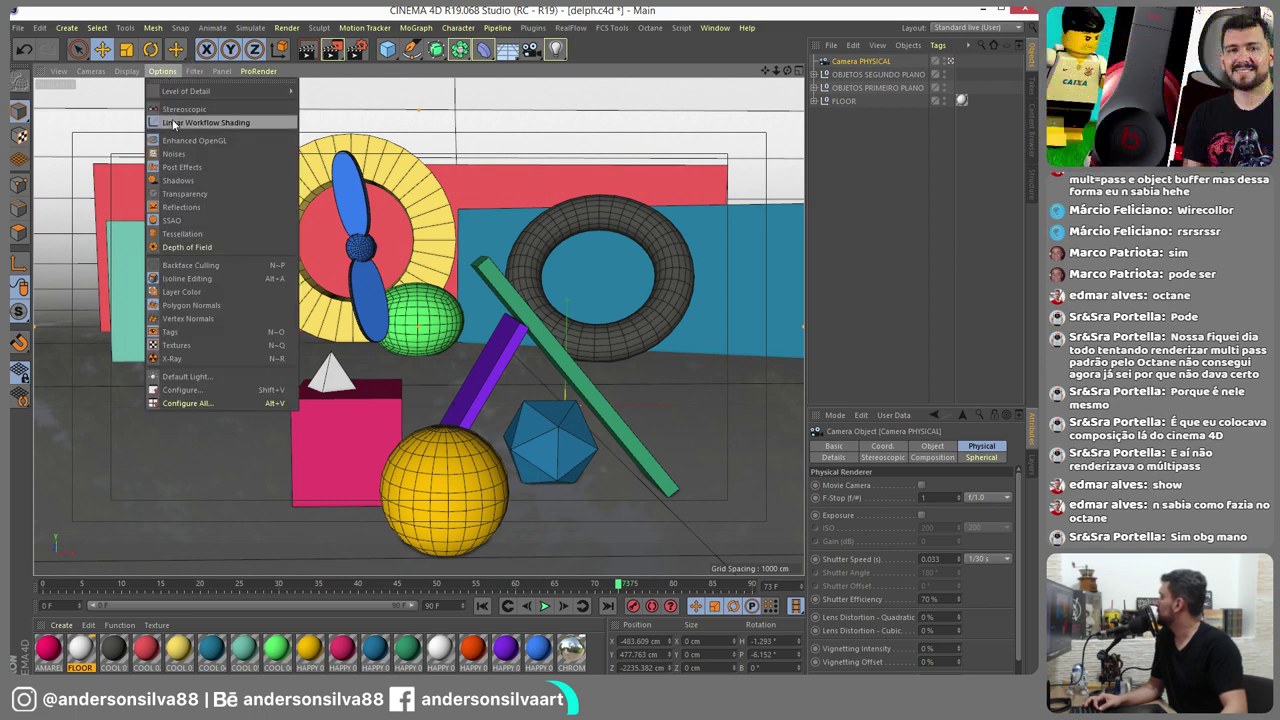
click(190, 248)
click(356, 52)
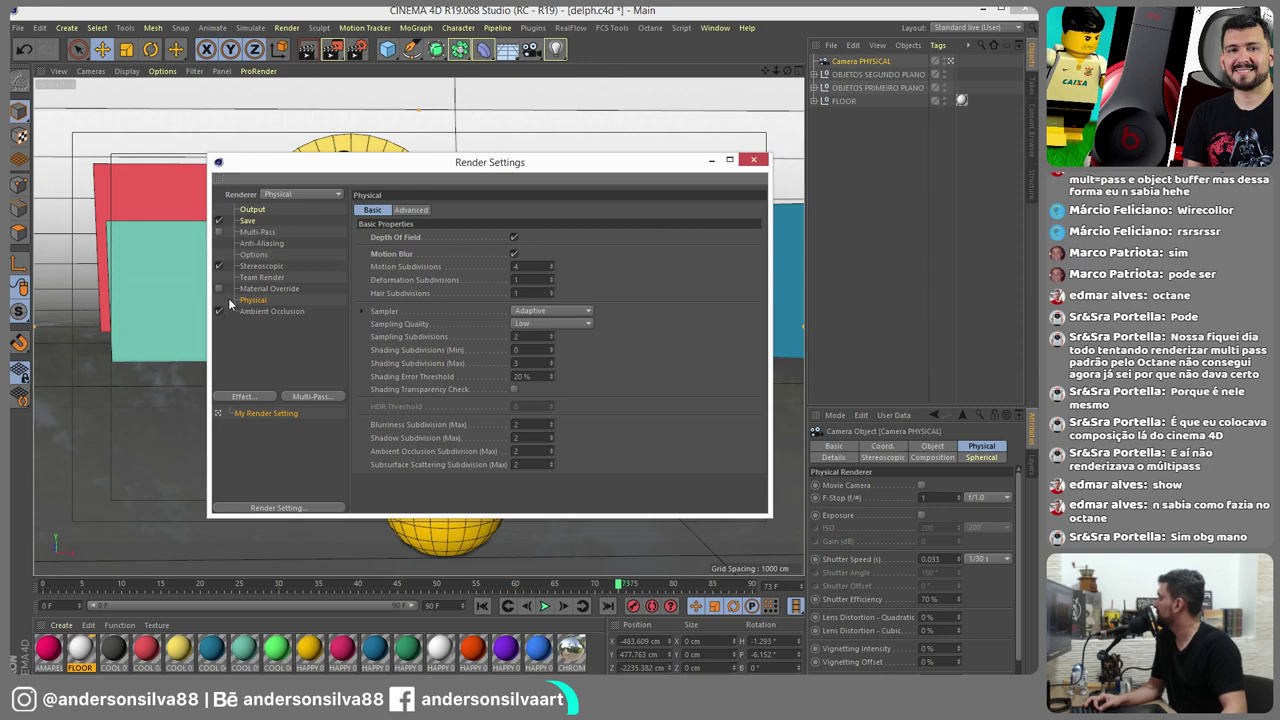
click(753, 160)
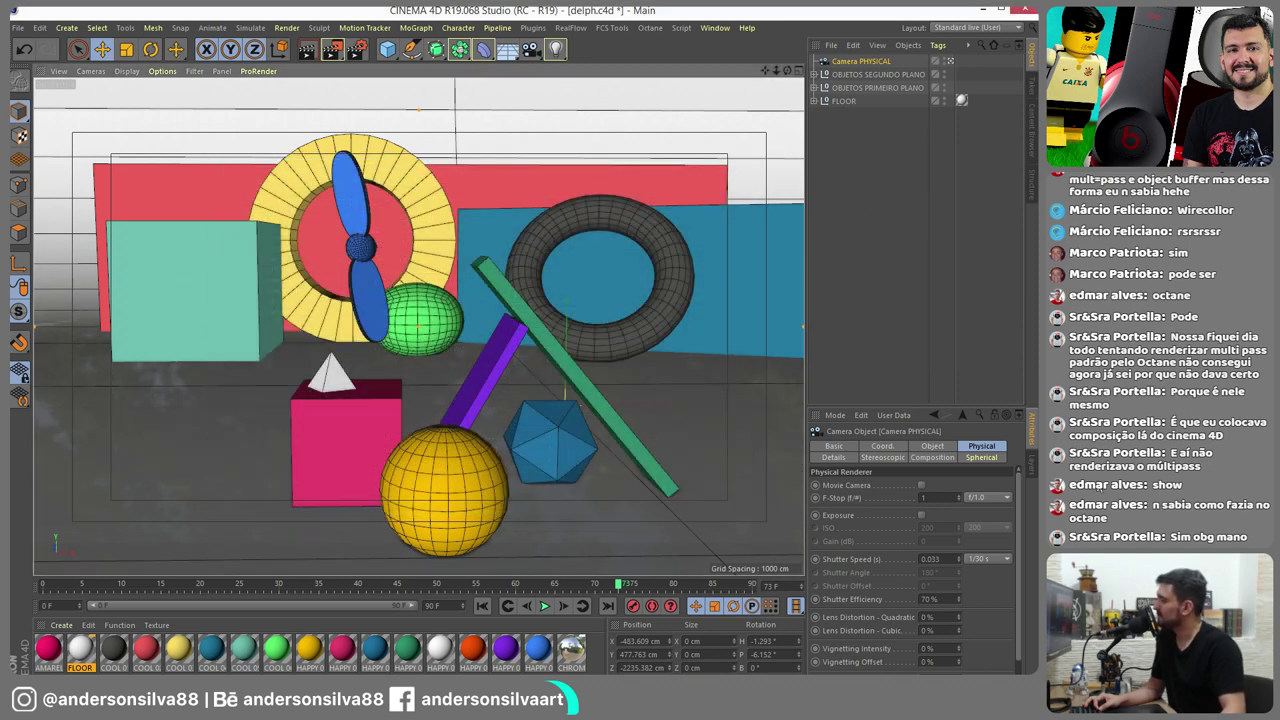
click(921, 485)
click(921, 485)
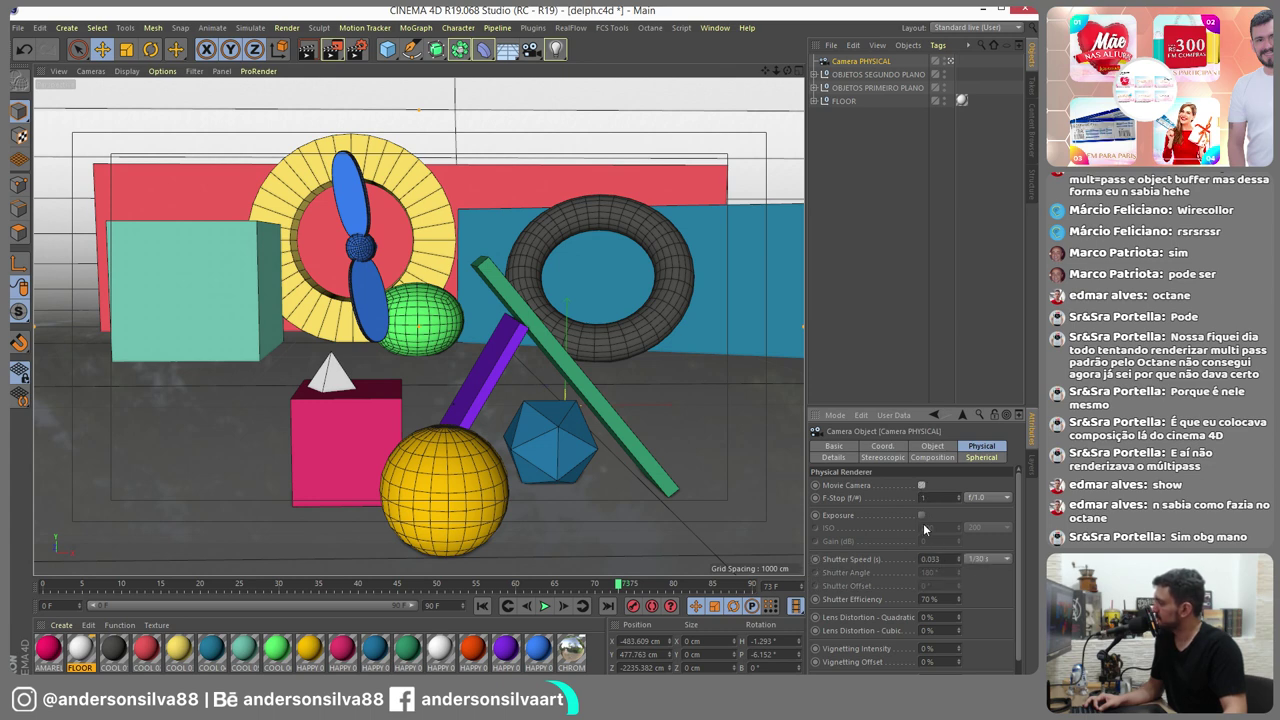
Try F-Stop values of 0.01, 0.5, 0.05 and 0.08
click(985, 497)
click(955, 498)
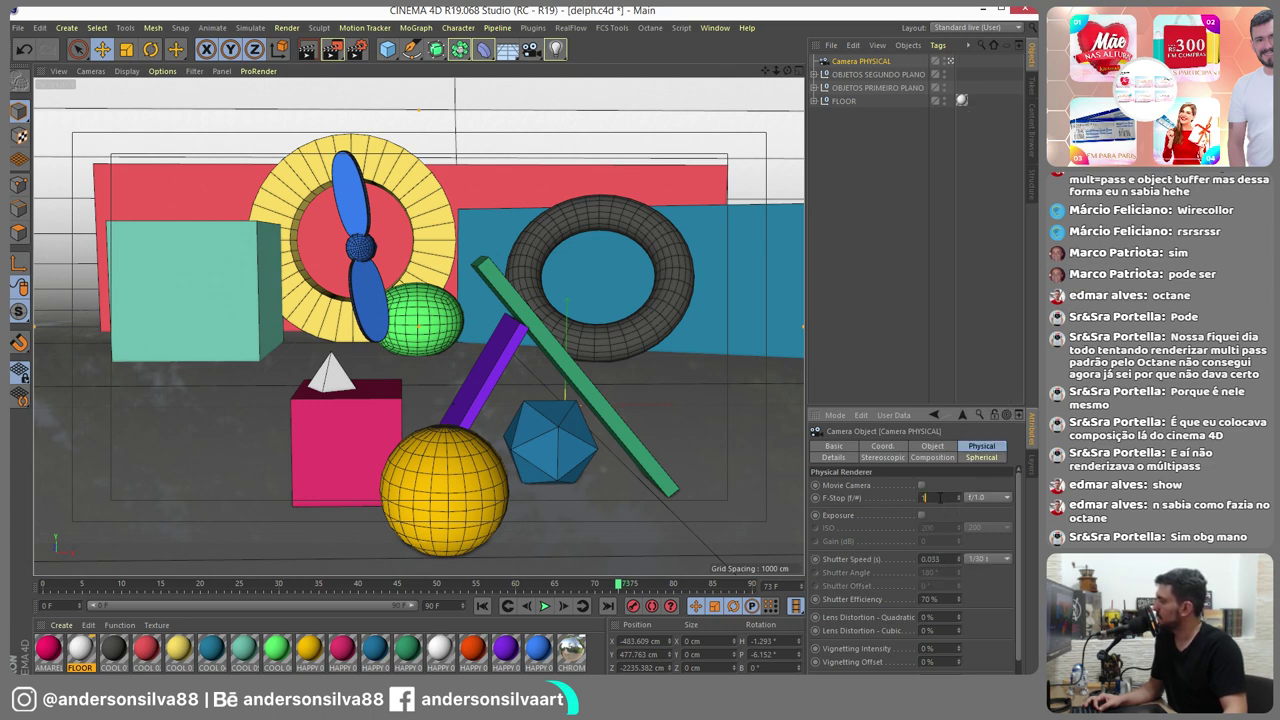
text(0.01)
key(Return)
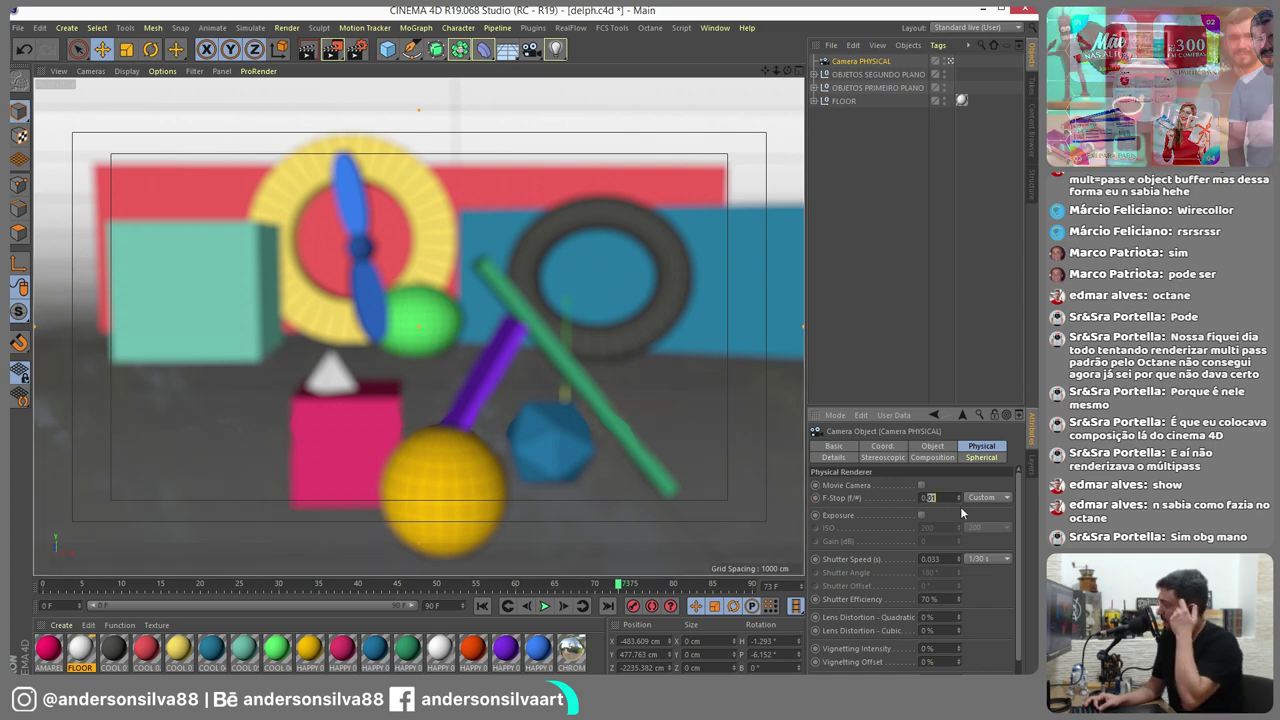
text(5)
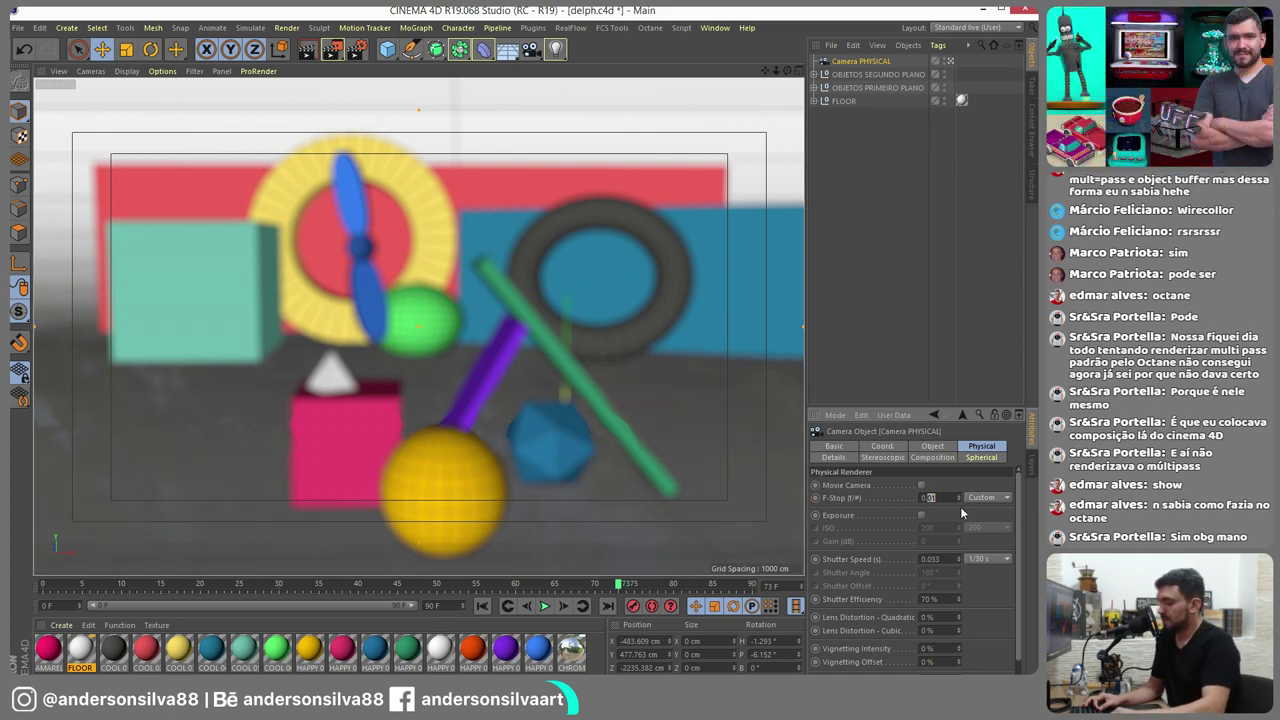
key(Return)
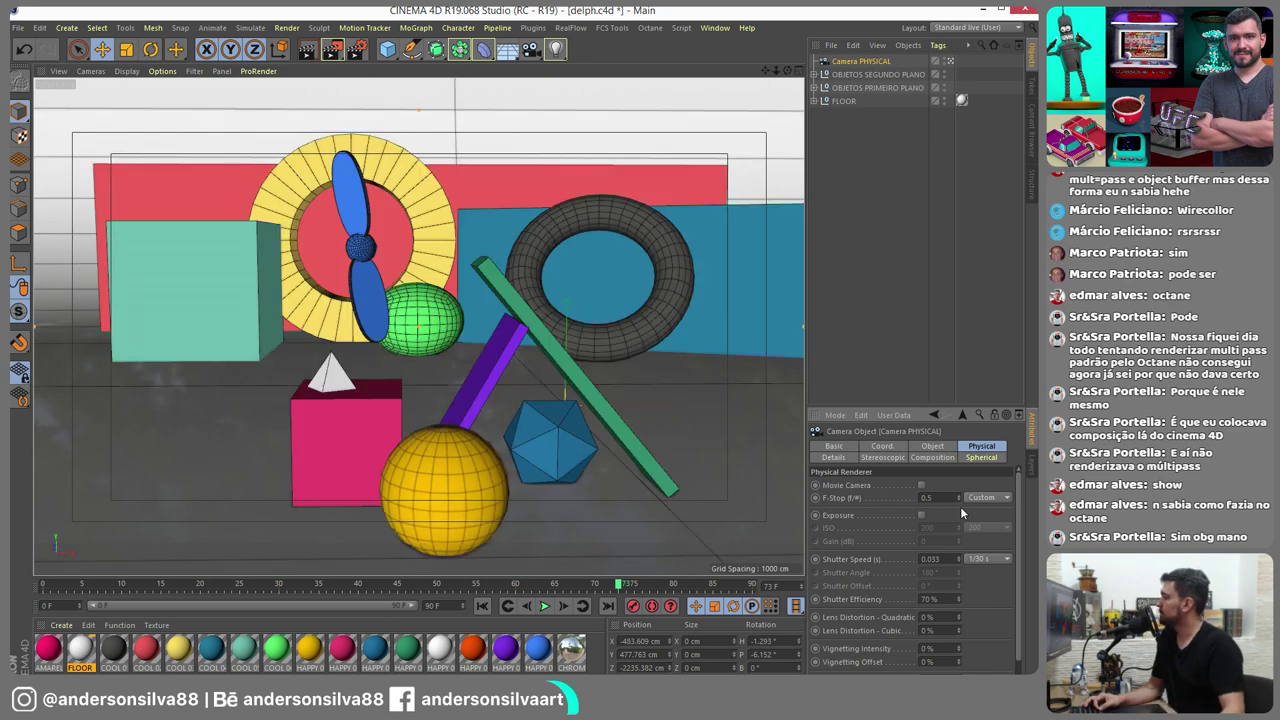
text(.05)
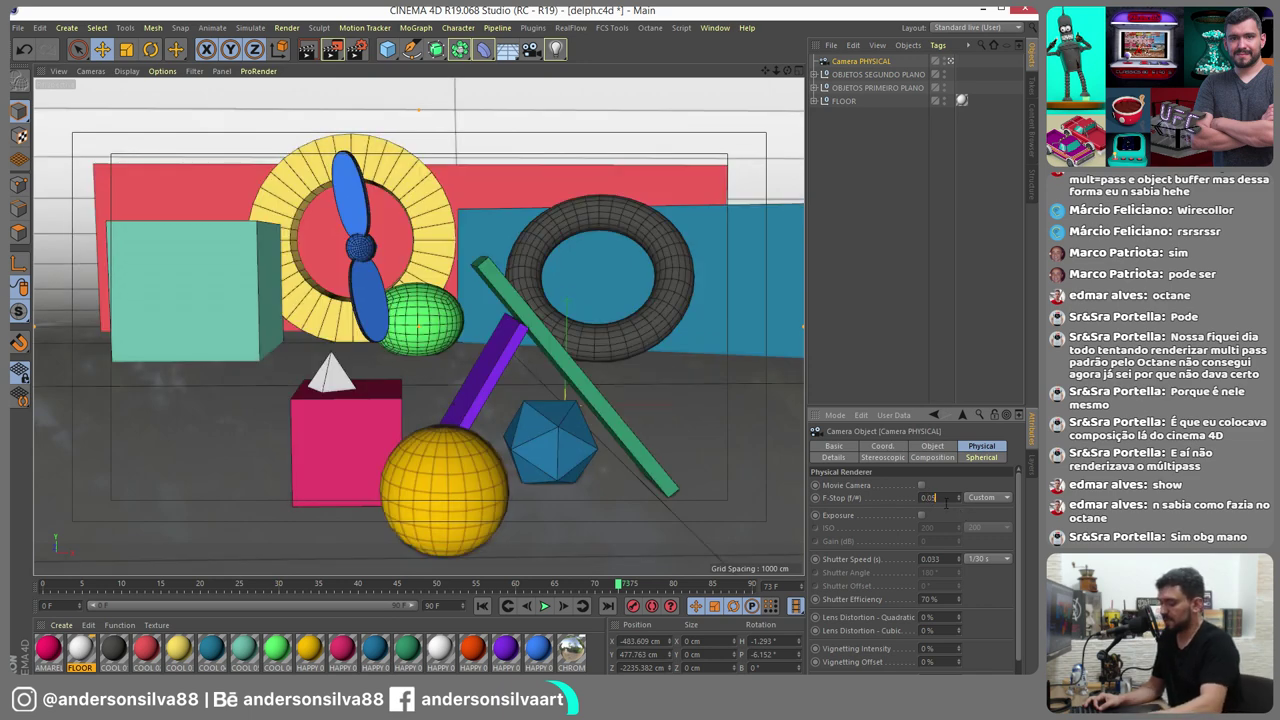
key(Return)
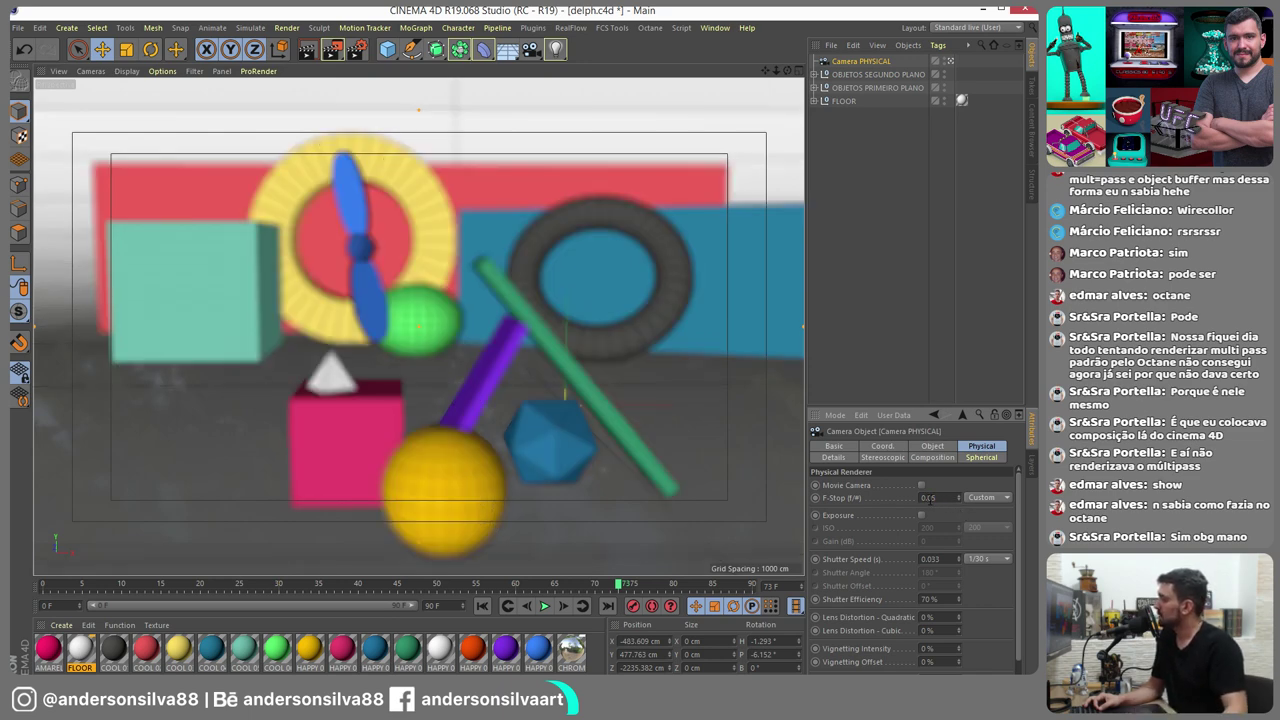
double_click(929, 497)
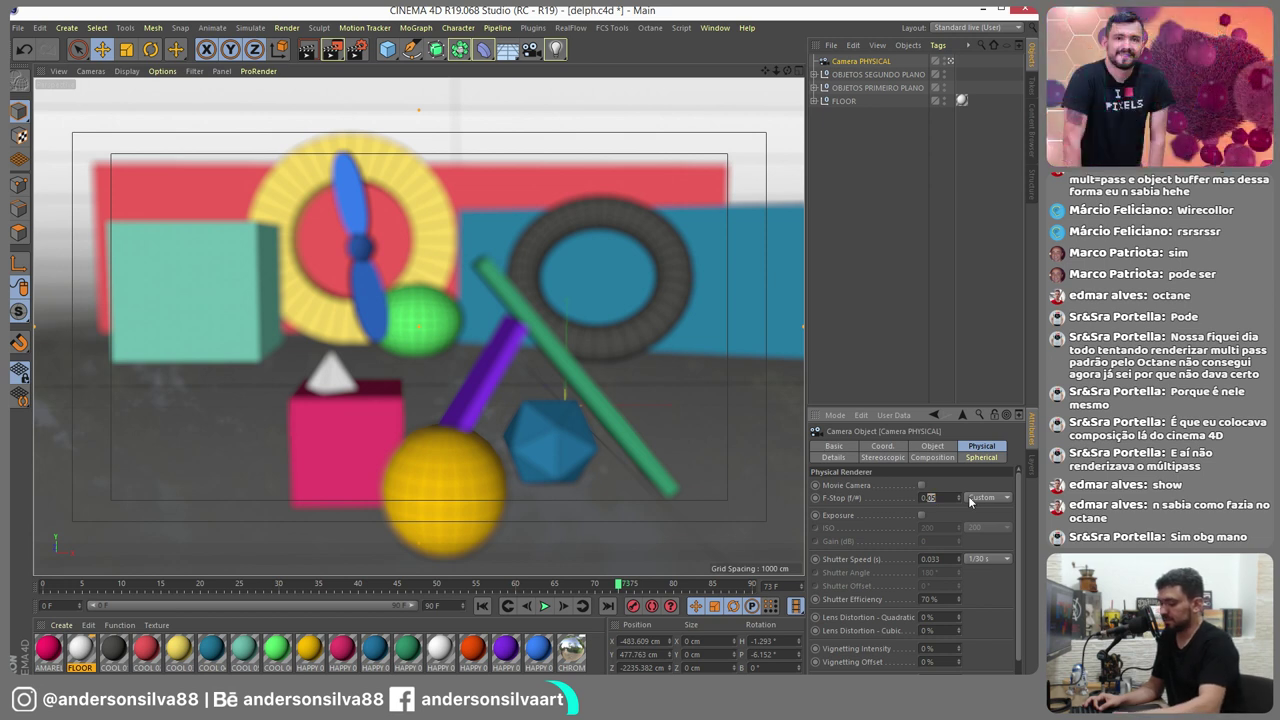
text(08)
key(Return)
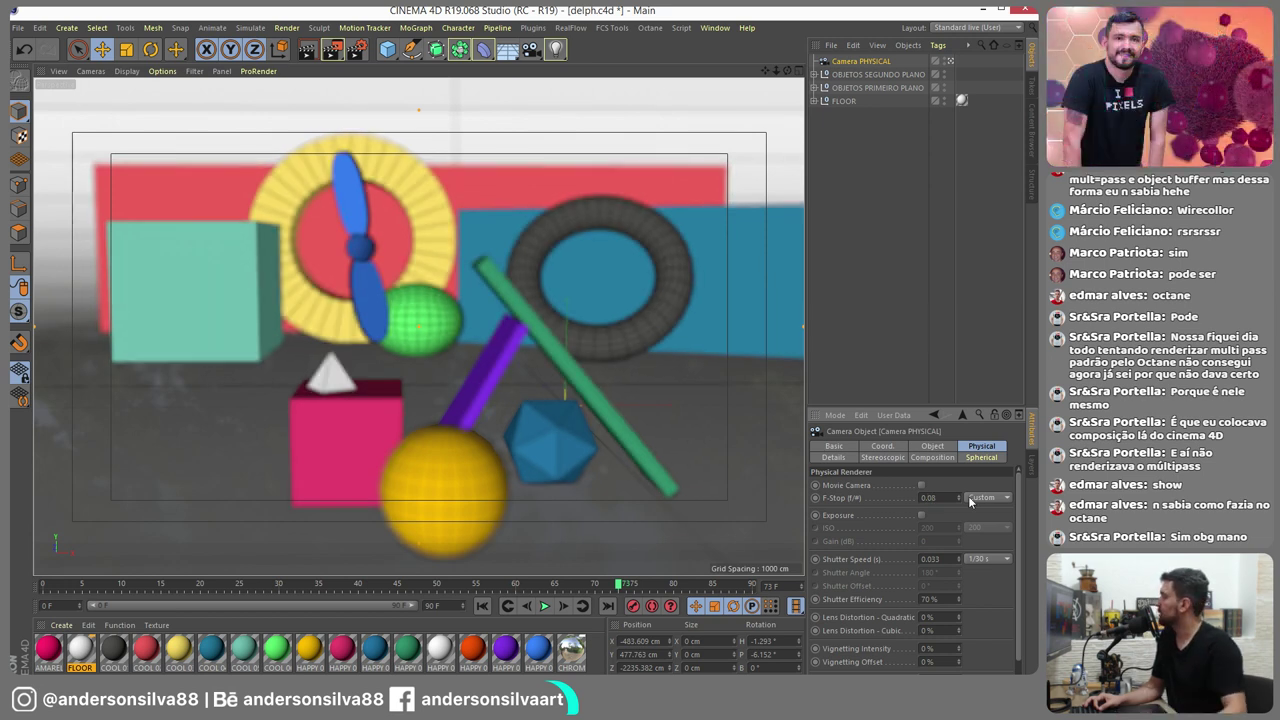
Pick the yellow sphere as the camera's Focus Distance, then set F-Stop to 1
click(929, 446)
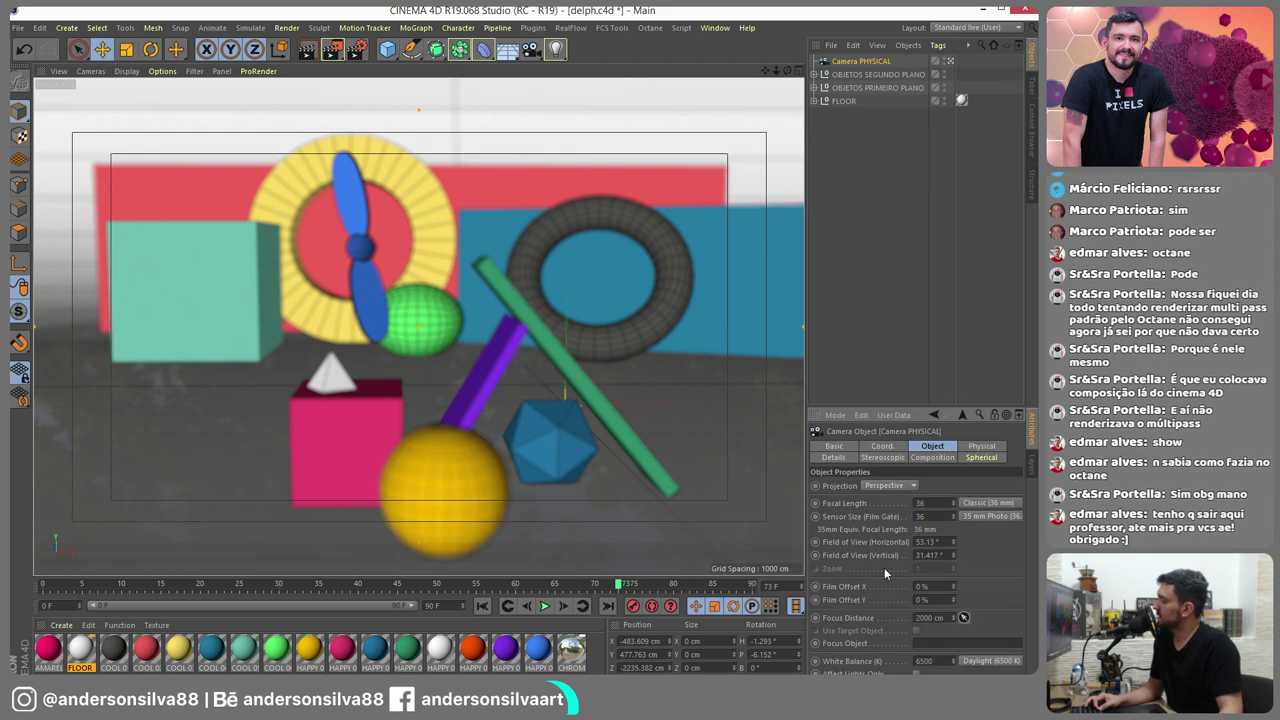
click(436, 450)
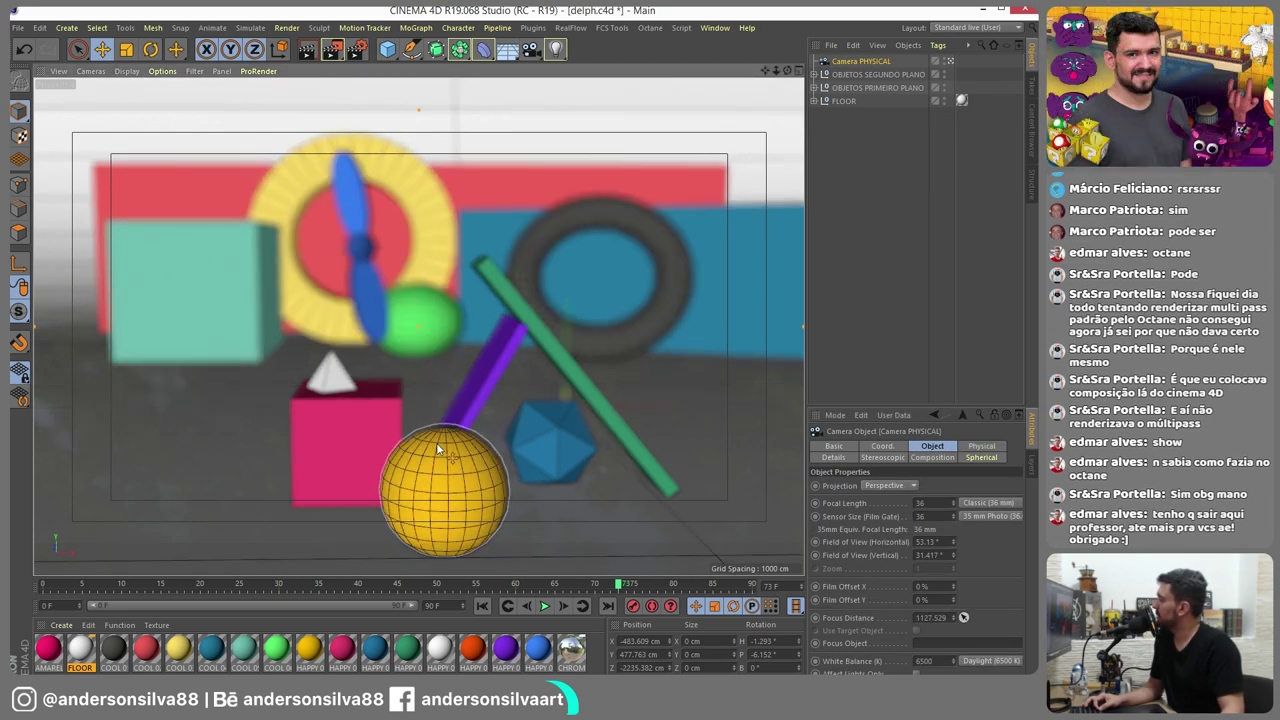
click(979, 446)
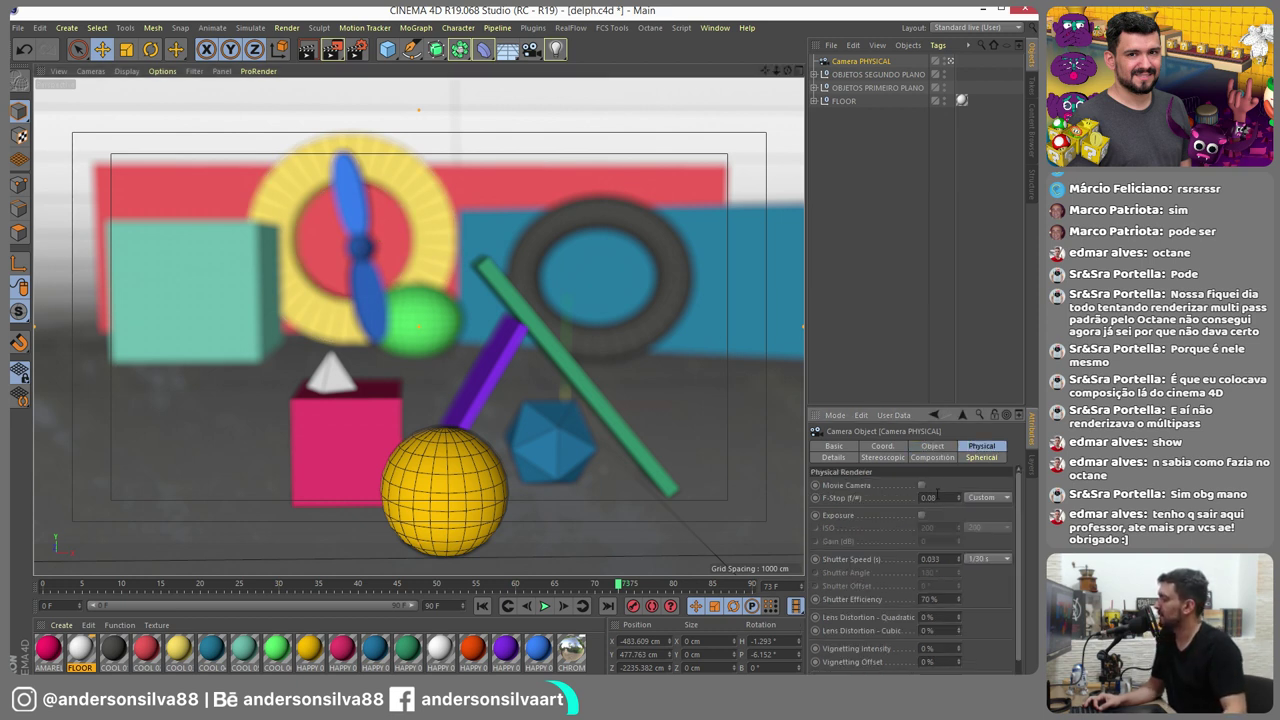
text(1)
key(Return)
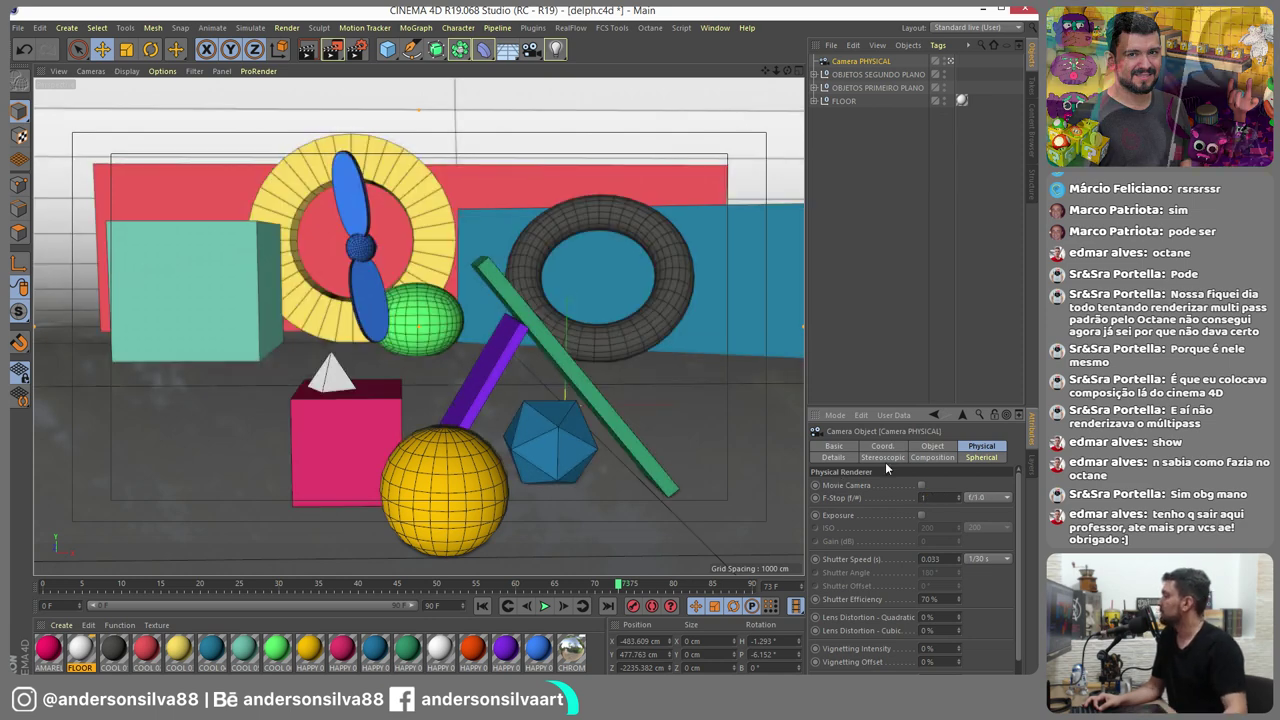
Try F-Stop 0.6 and 0.2, settle on 0.4, and enlarge the 3D view
text(0.)
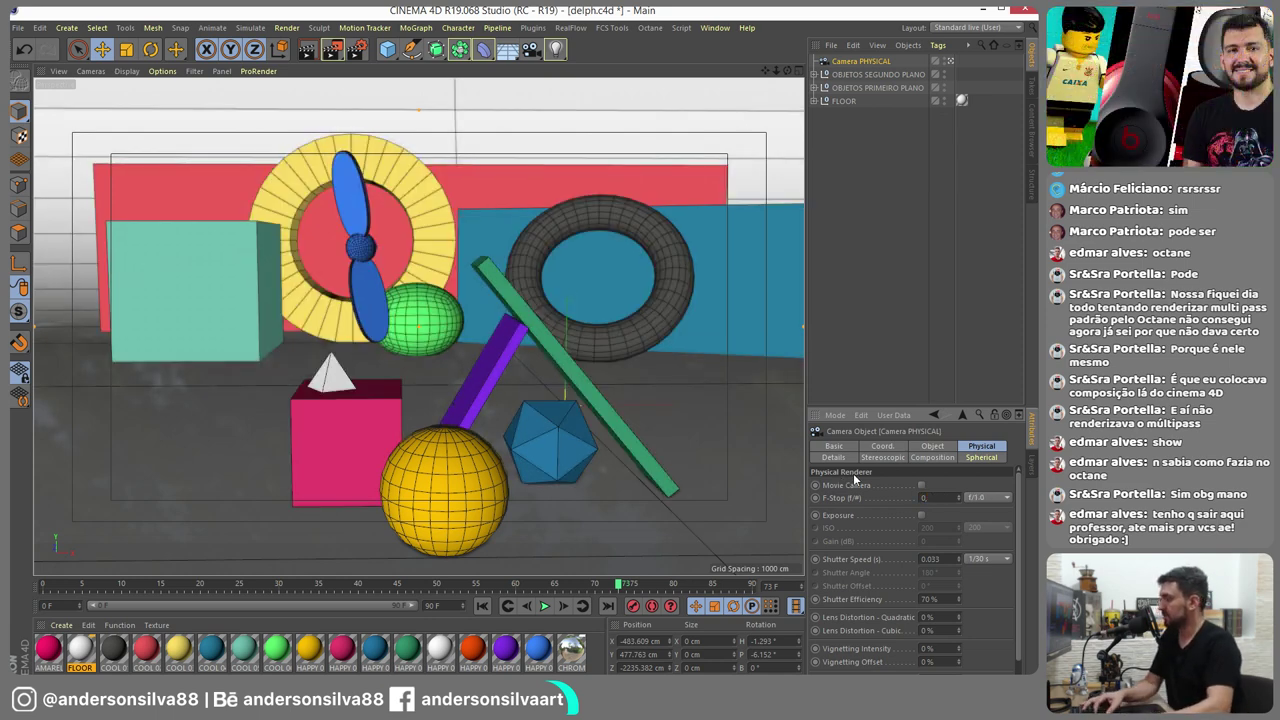
text(,)
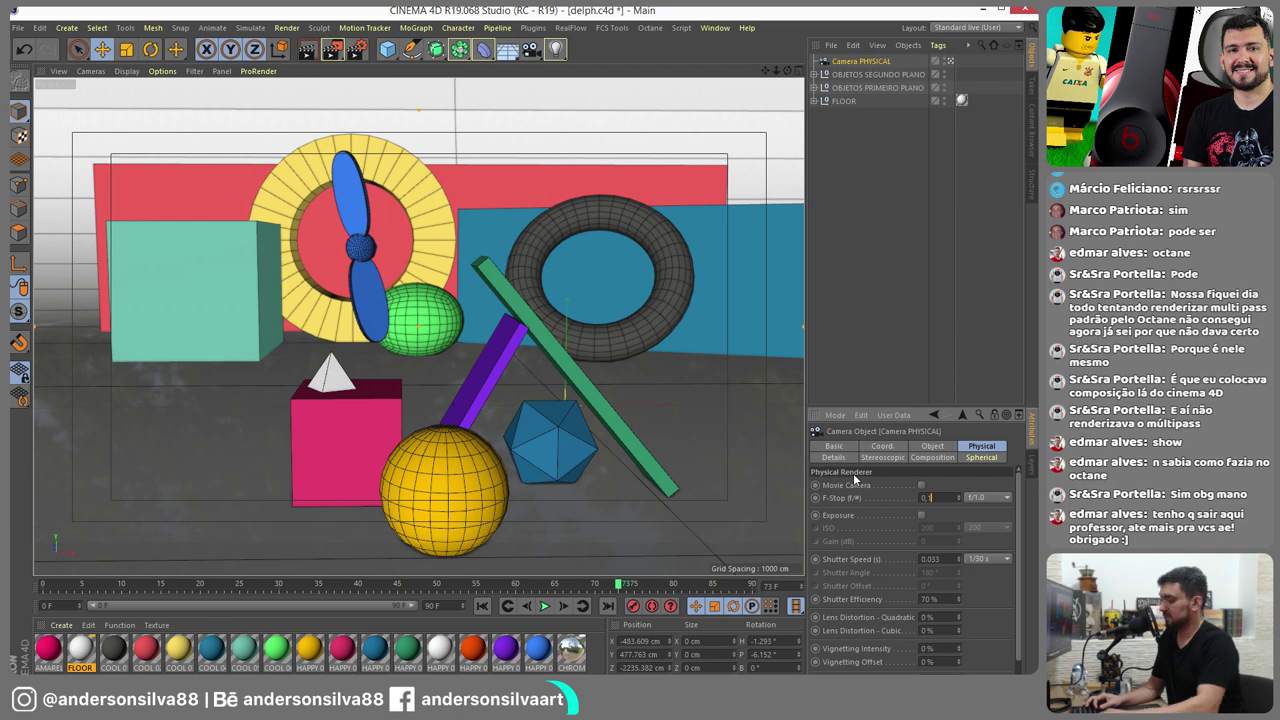
text(6)
key(Return)
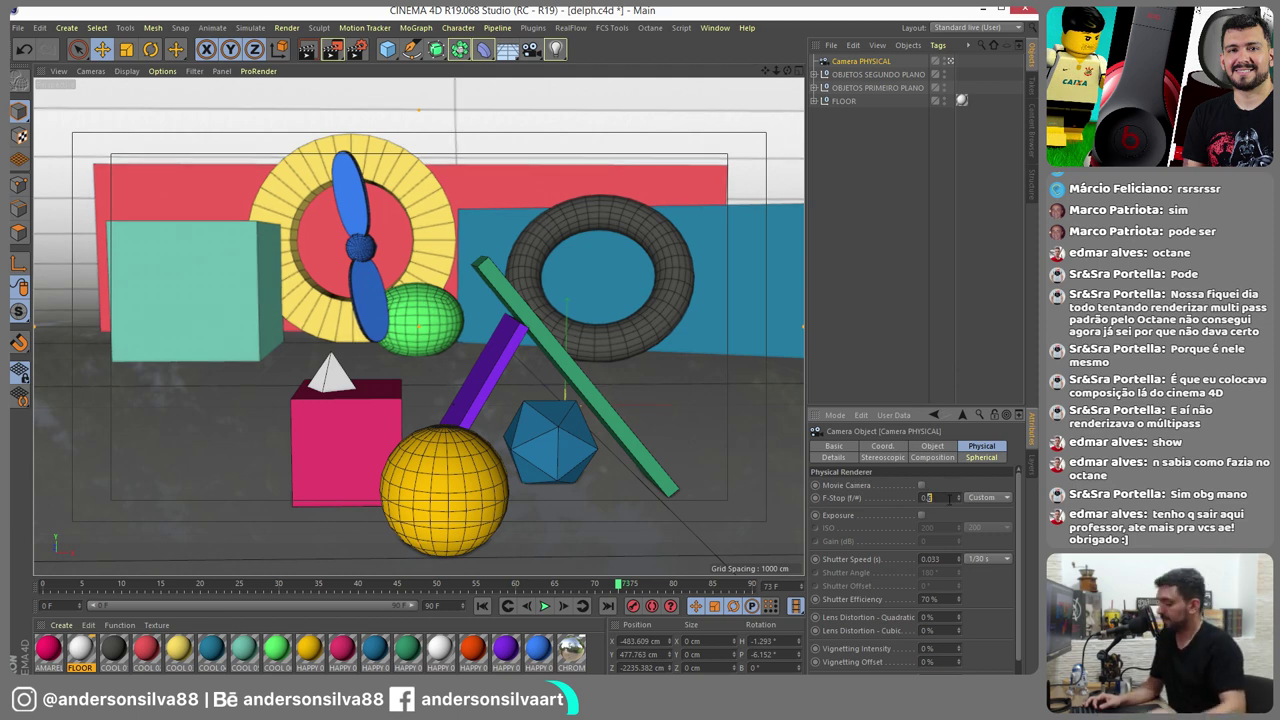
text(2)
key(Return)
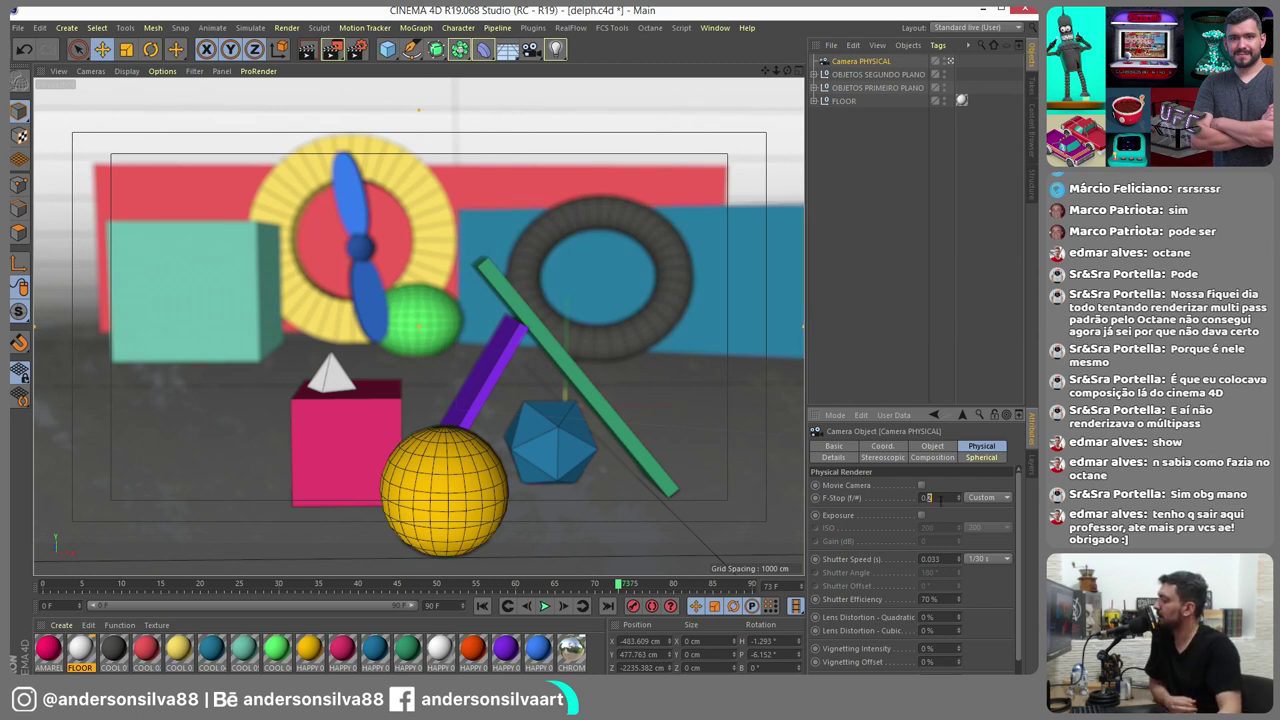
text(0.4)
key(Return)
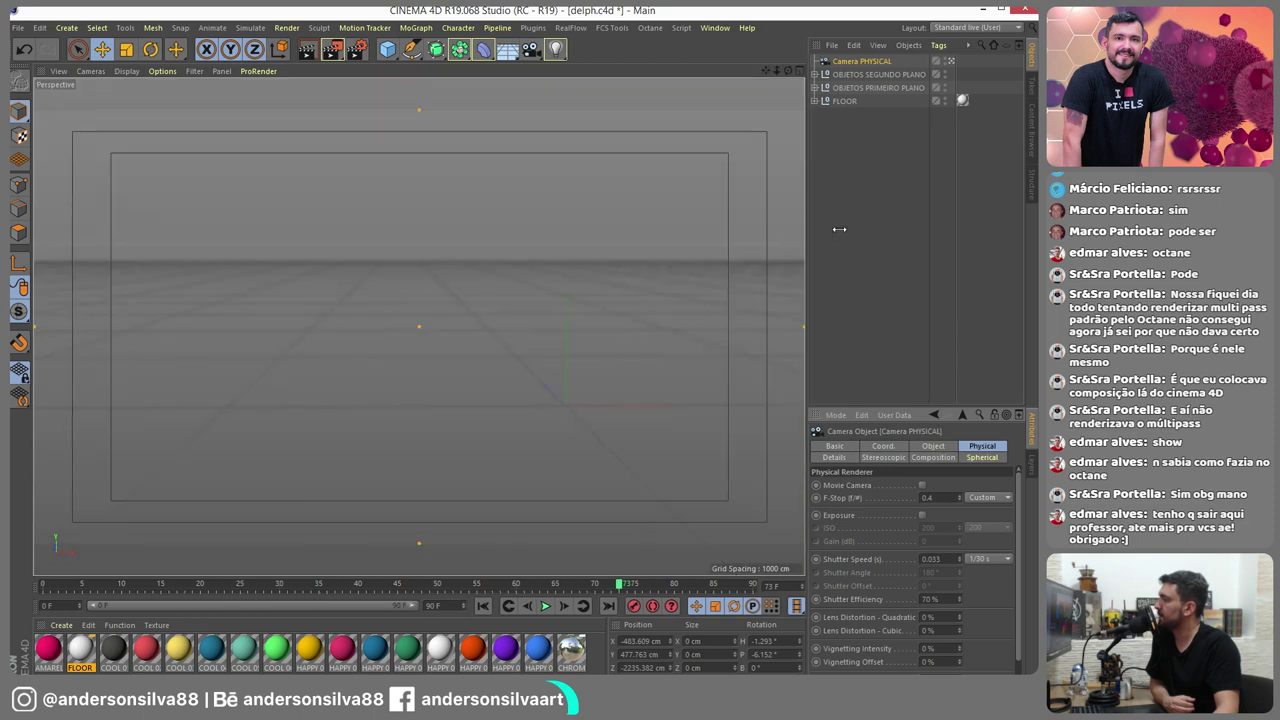
drag(839, 229, 858, 226)
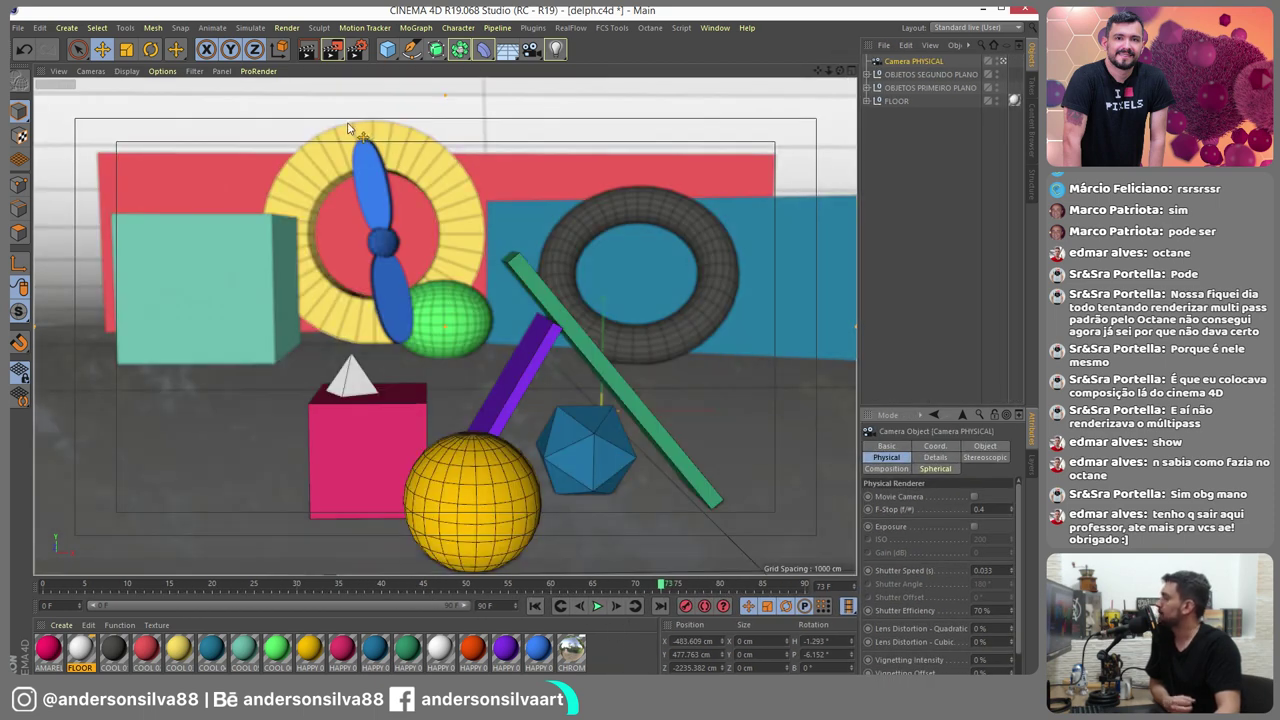
Add a Depth multi-pass in Render Settings and render delph.c4d to the Picture Viewer
click(357, 50)
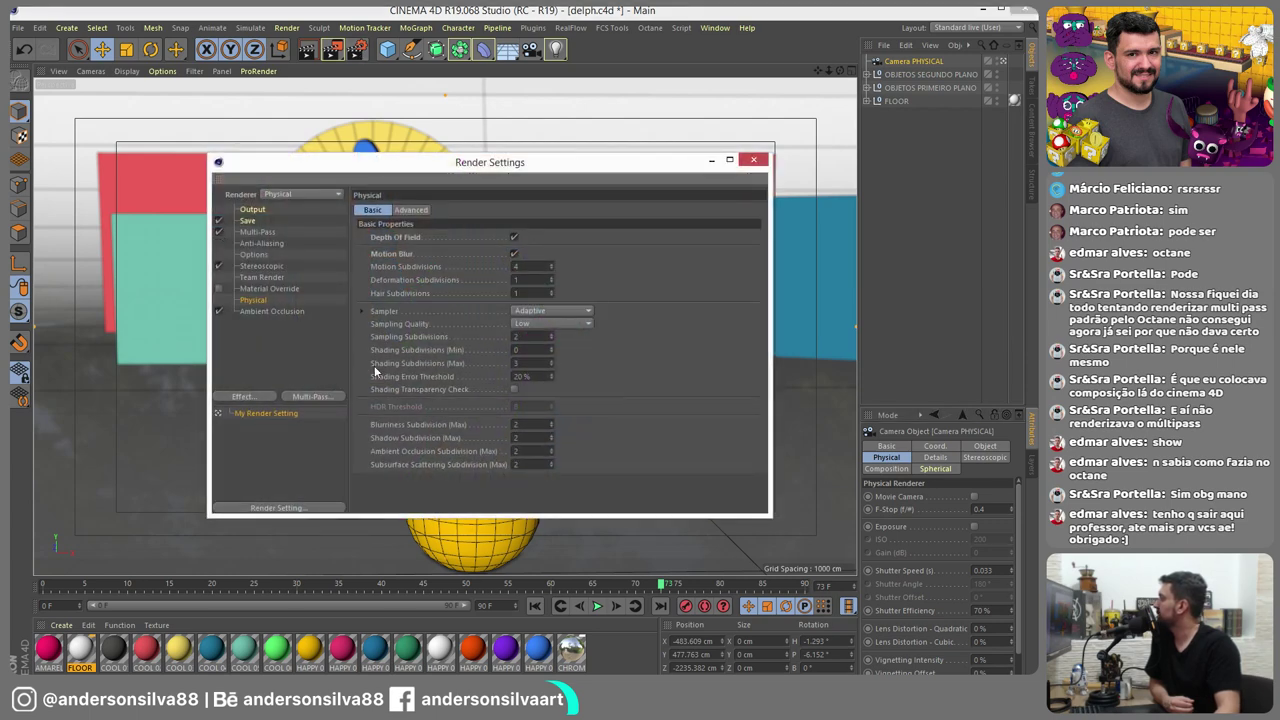
click(314, 397)
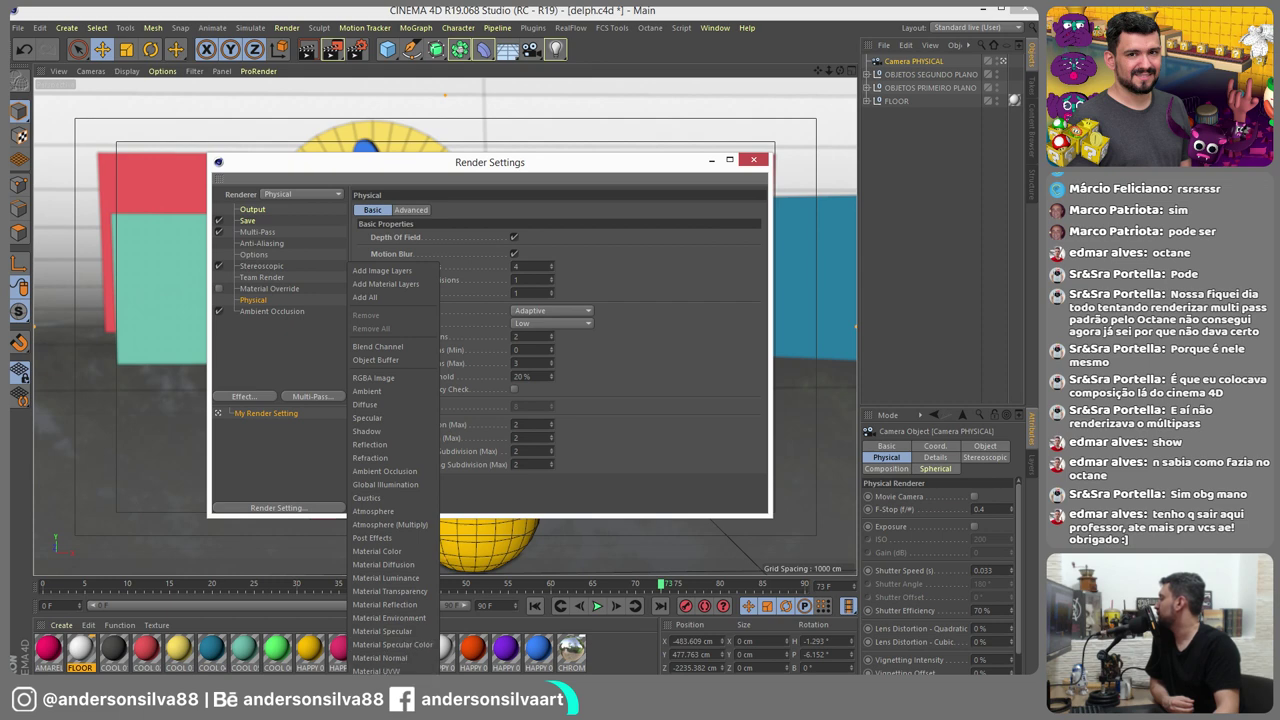
click(385, 698)
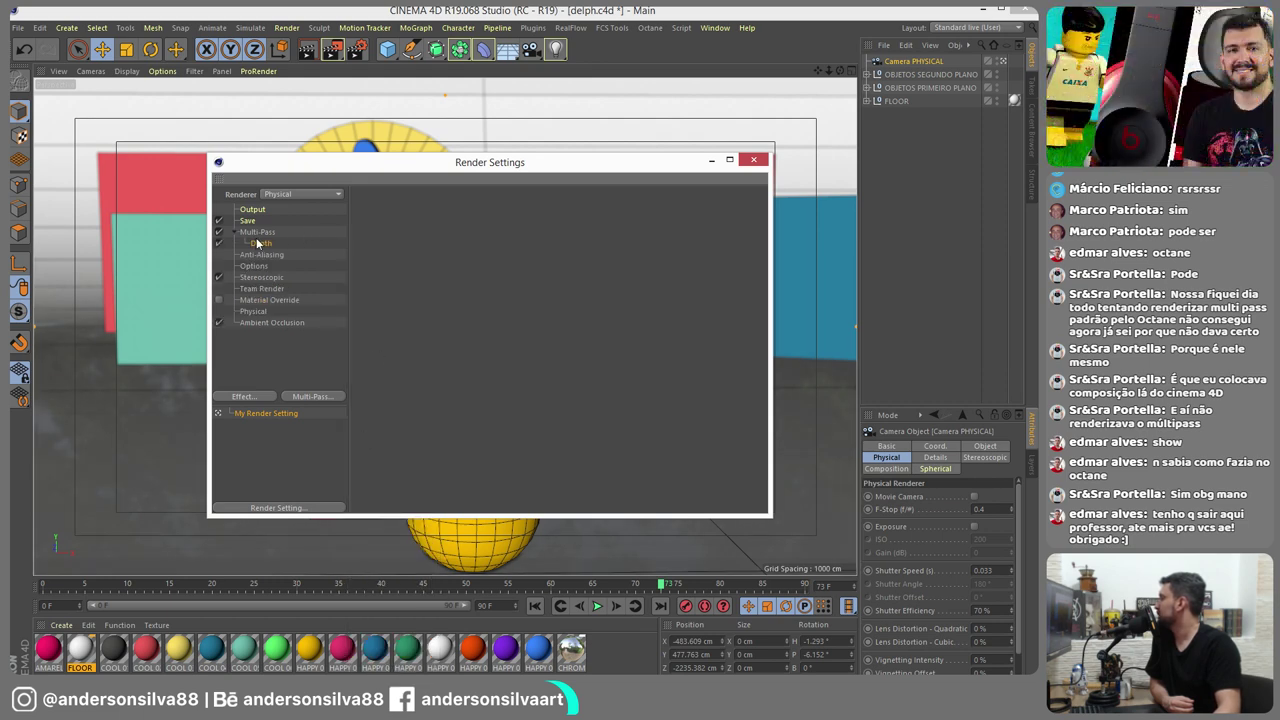
click(333, 49)
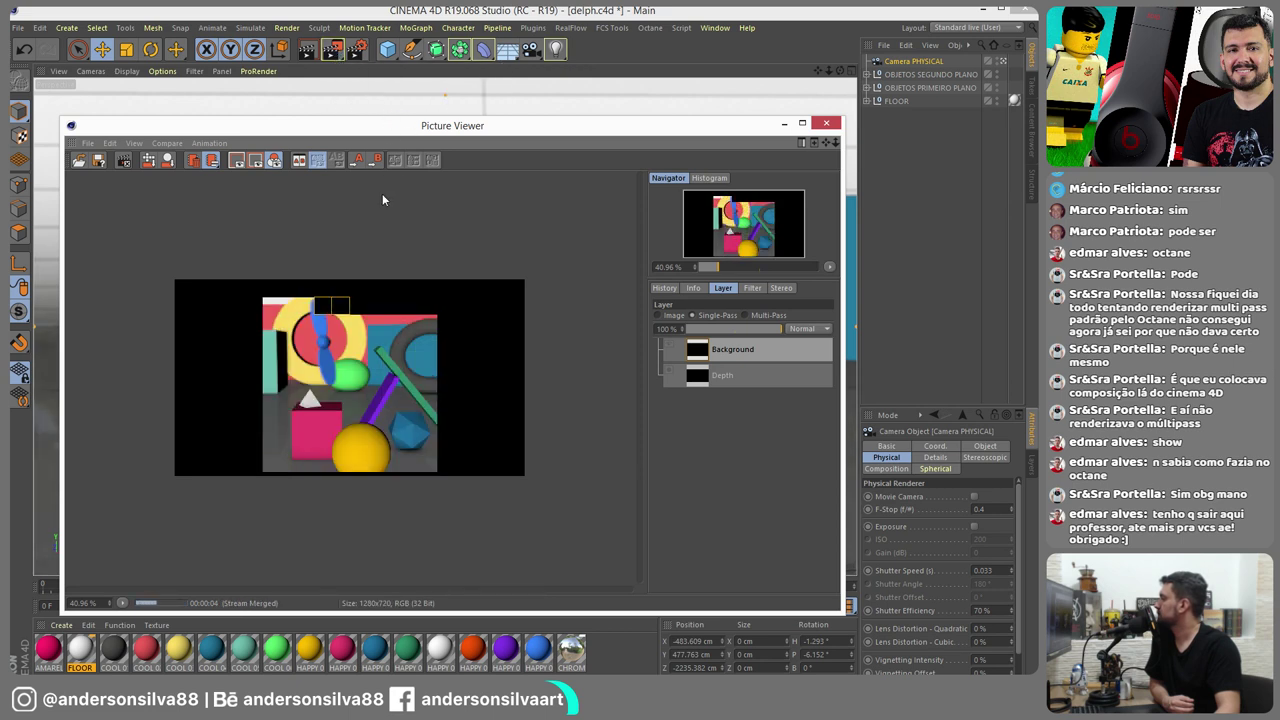
Inspect the near-black Depth pass and Background layer, then close the Picture Viewer and Render Settings
click(727, 376)
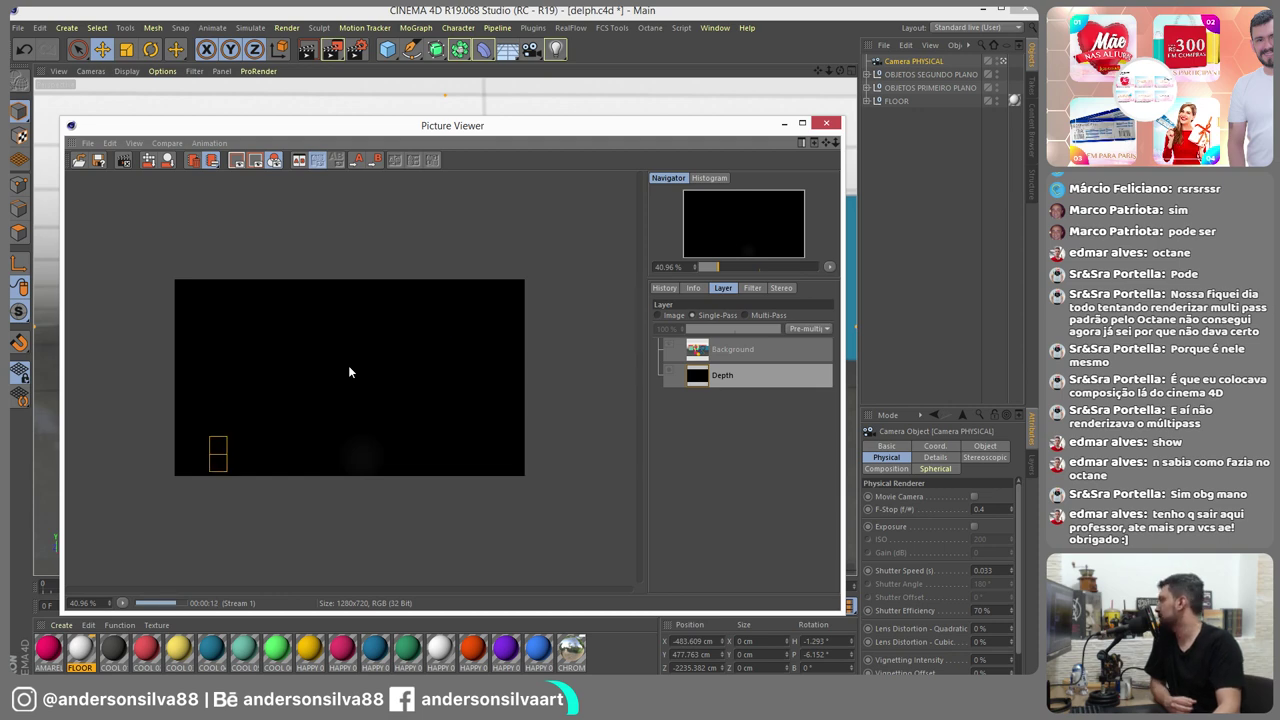
scroll(348, 371, up, 1)
scroll(348, 371, up, 2)
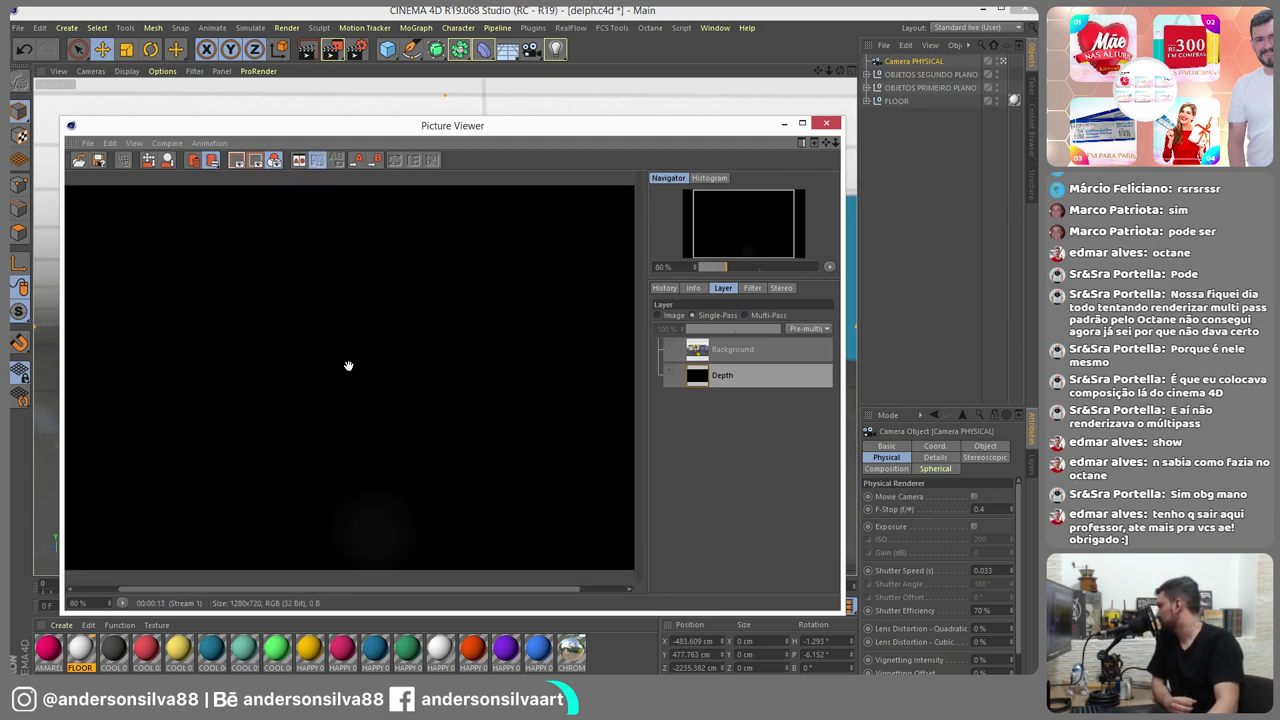
scroll(348, 366, down, 3)
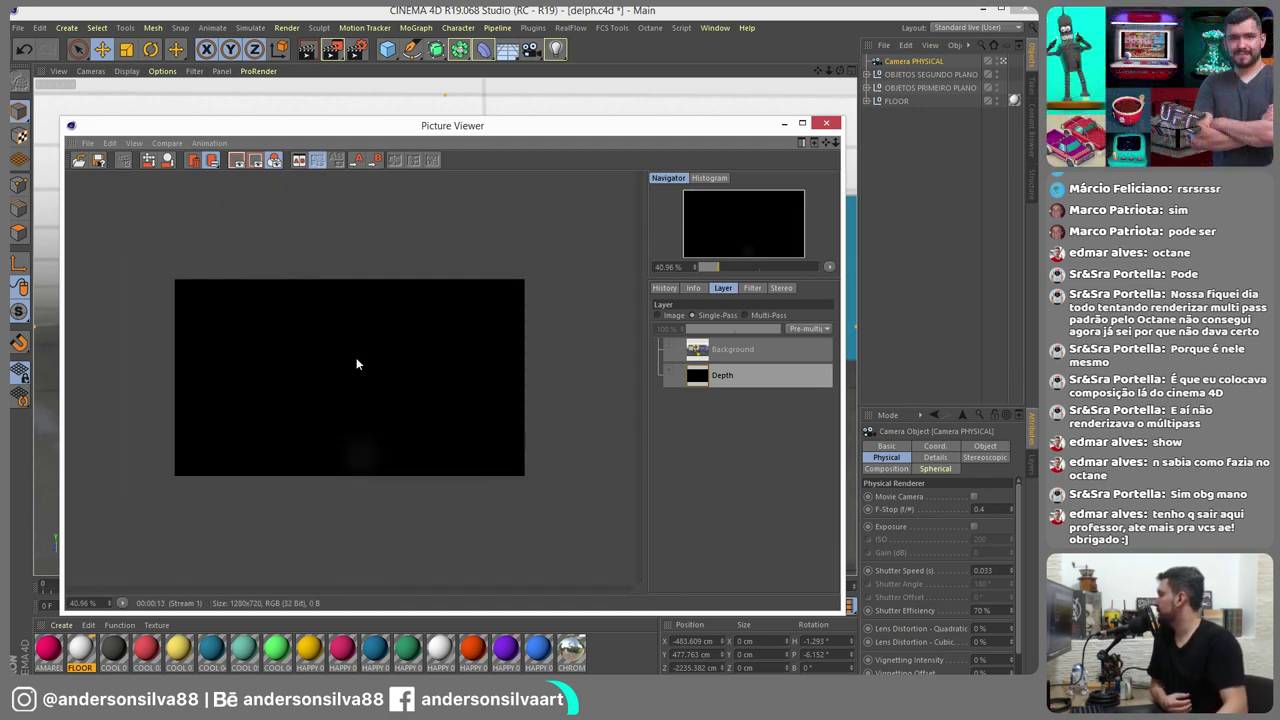
click(768, 316)
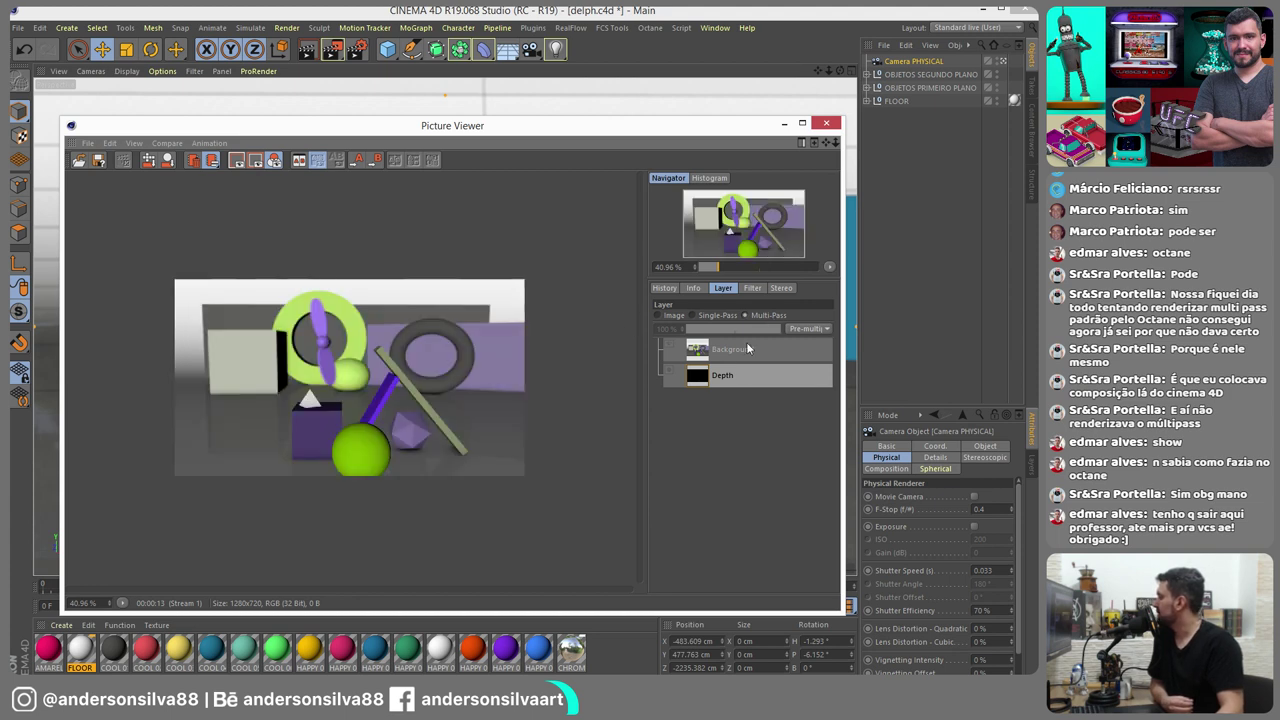
click(716, 354)
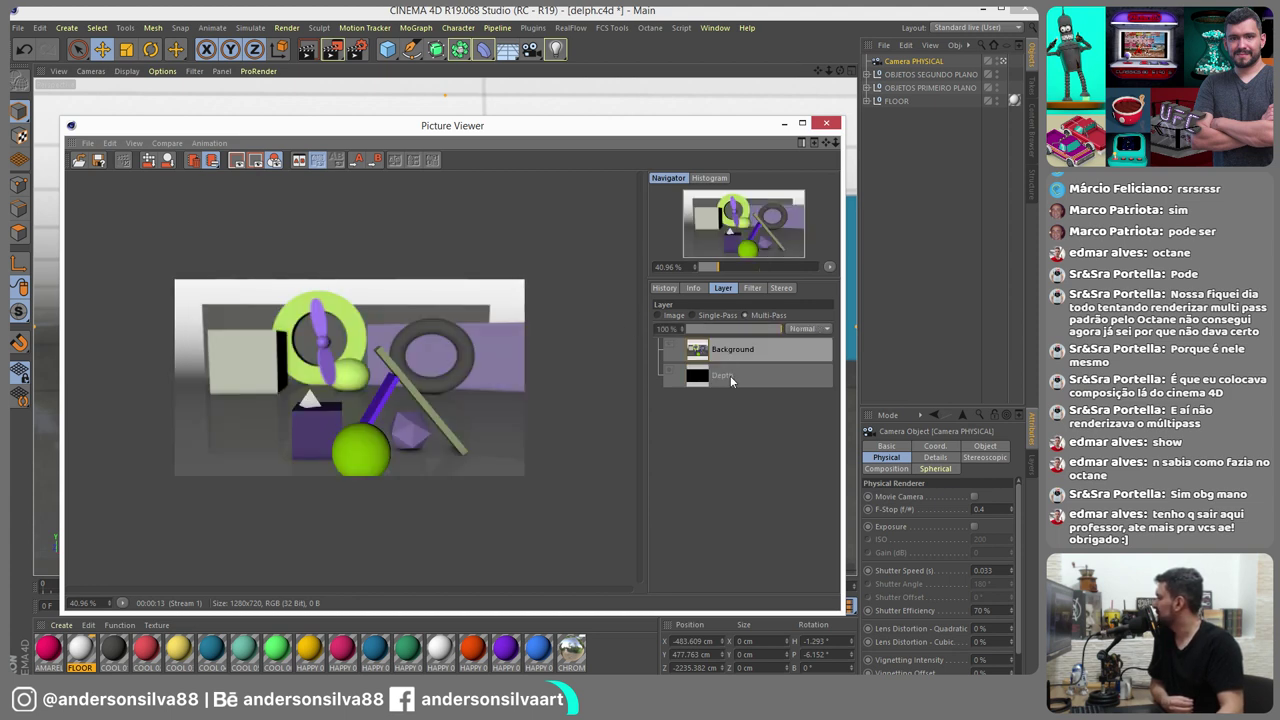
click(826, 123)
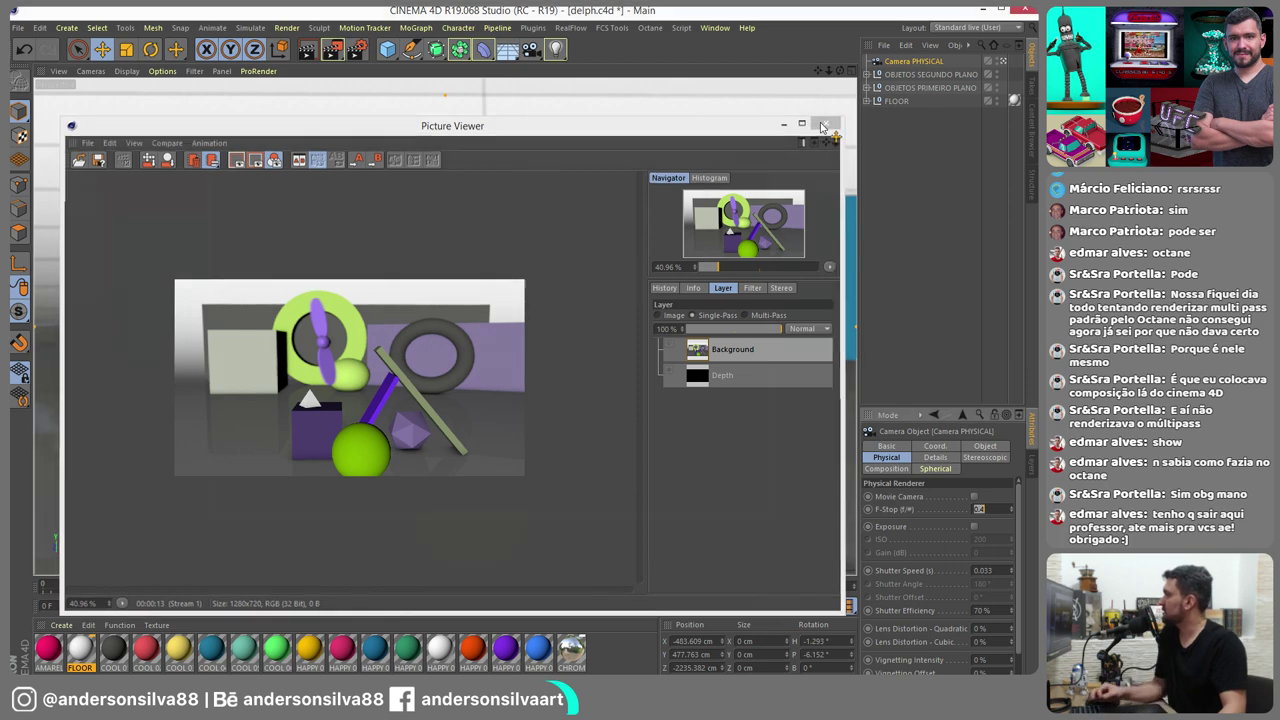
key(ctrl+b)
click(766, 160)
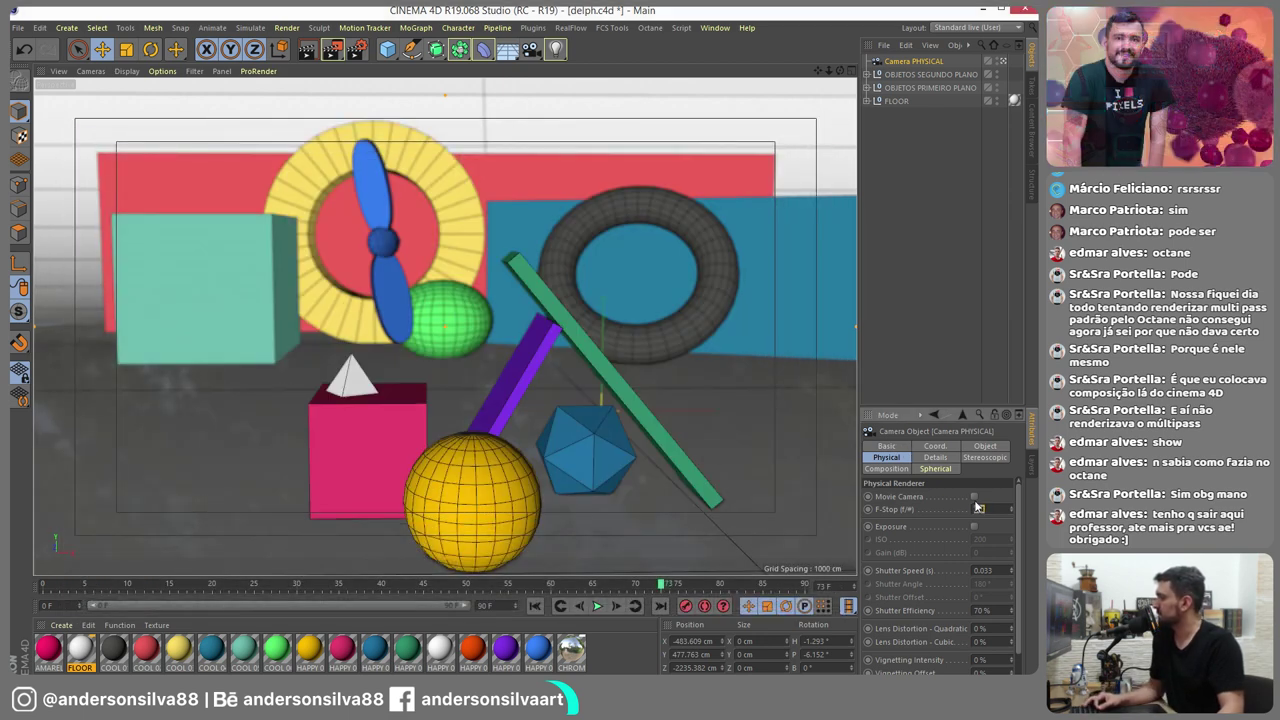
Enter an F-Stop of 0.01 and render delph.c4d to the Picture Viewer again
text(0.01)
key(Return)
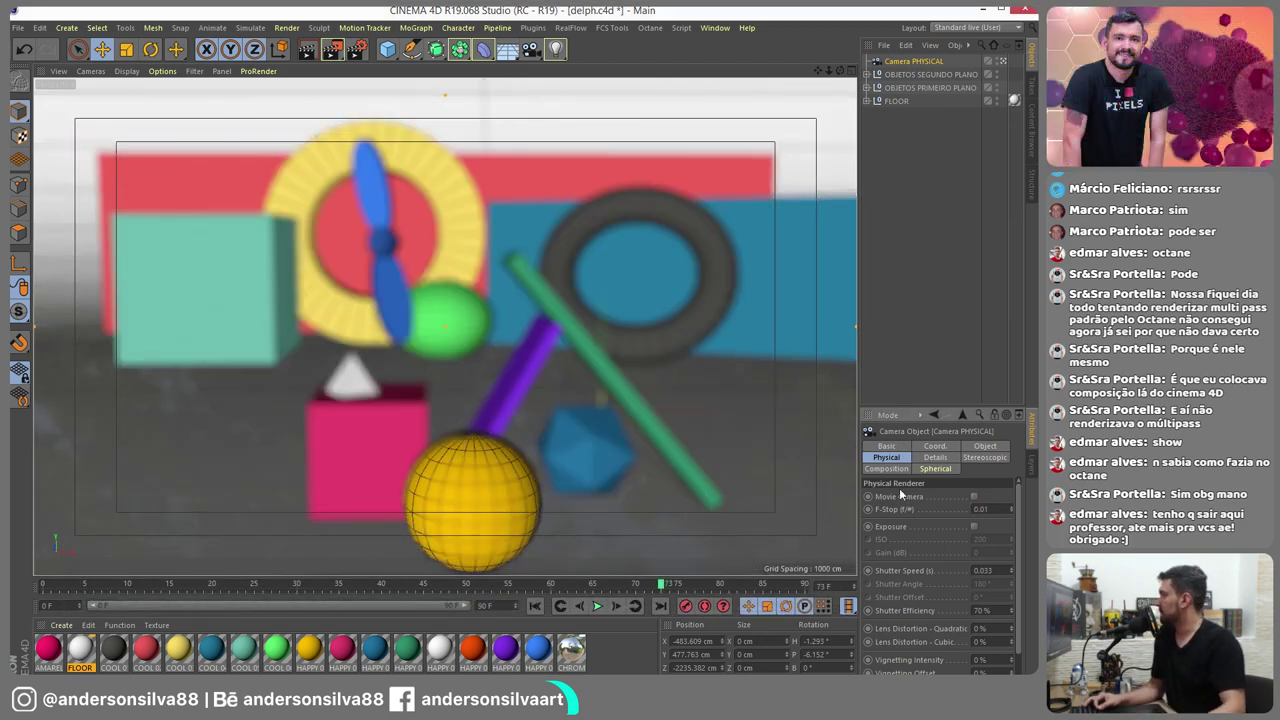
click(334, 50)
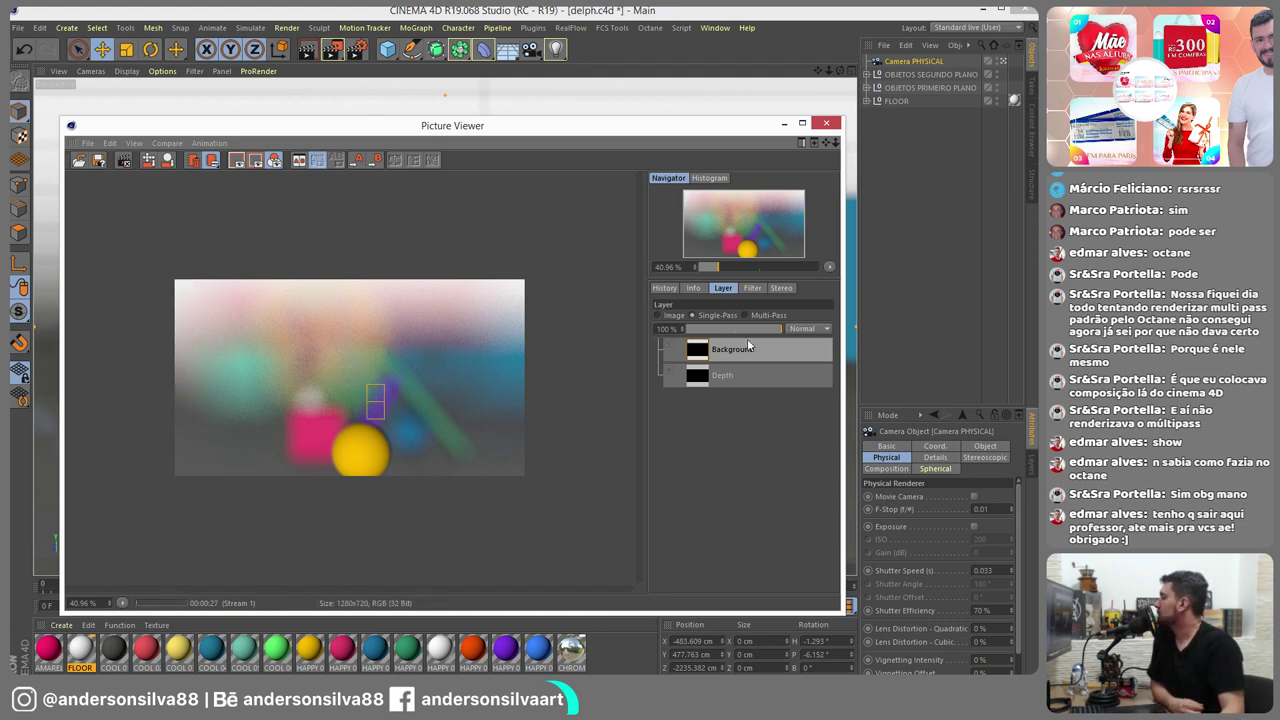
Zoom in on the re-render's Depth layer, then close the Picture Viewer
click(738, 375)
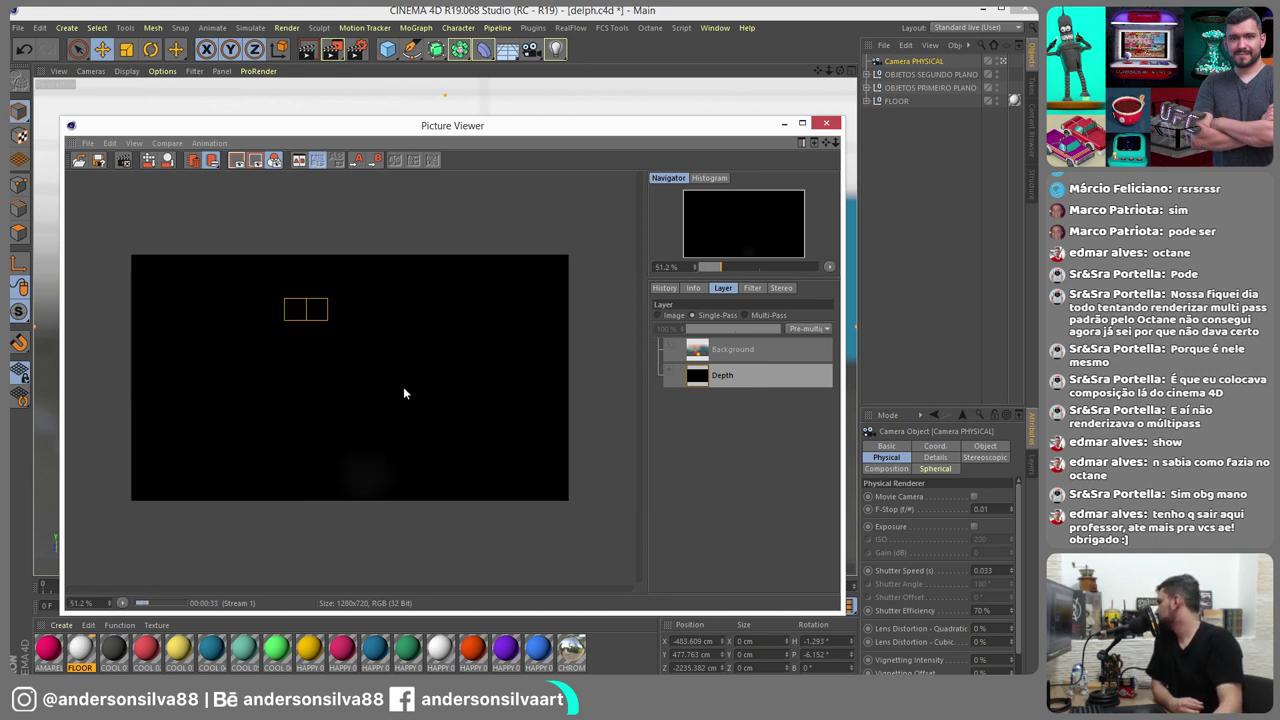
scroll(402, 388, up, 2)
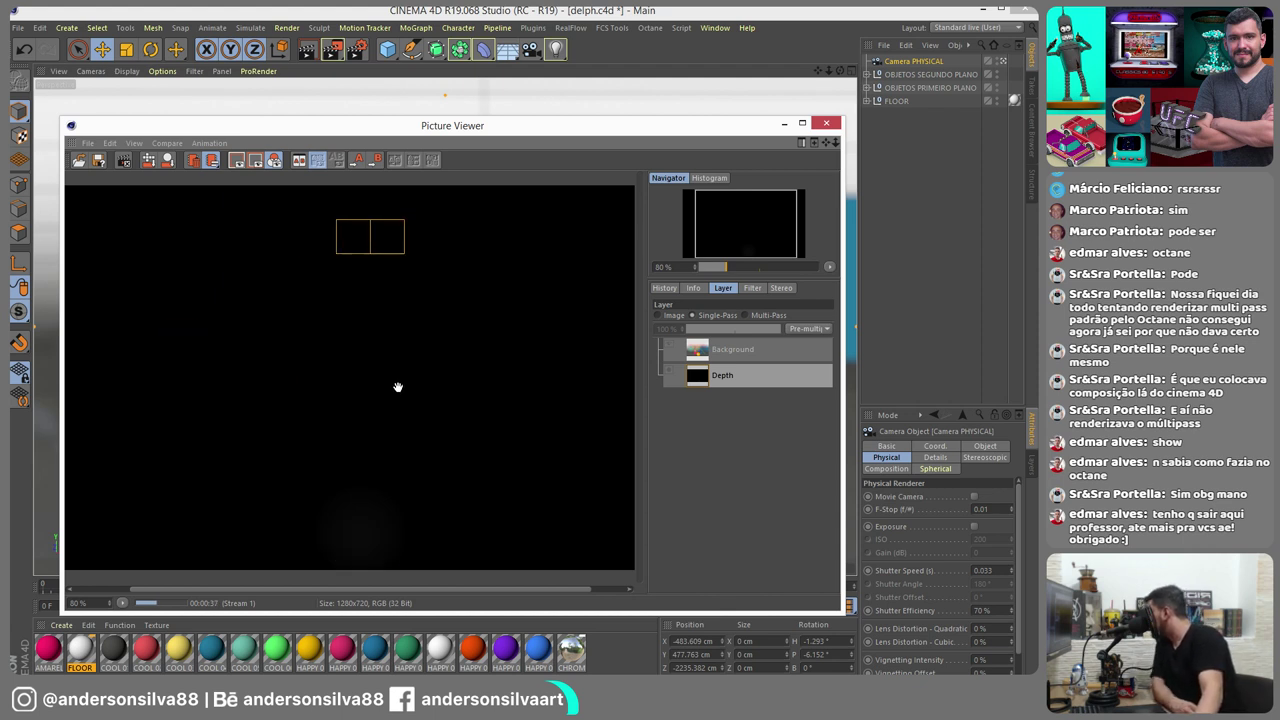
scroll(386, 440, down, 1)
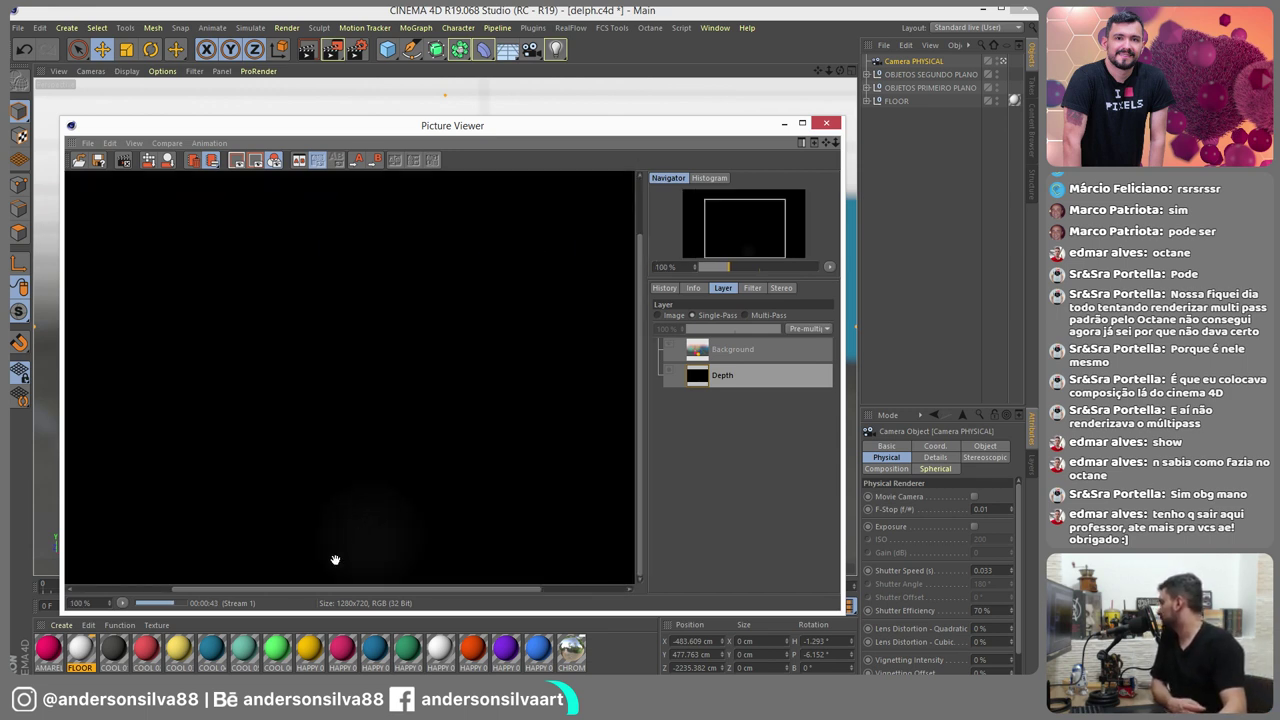
scroll(398, 517, up, 2)
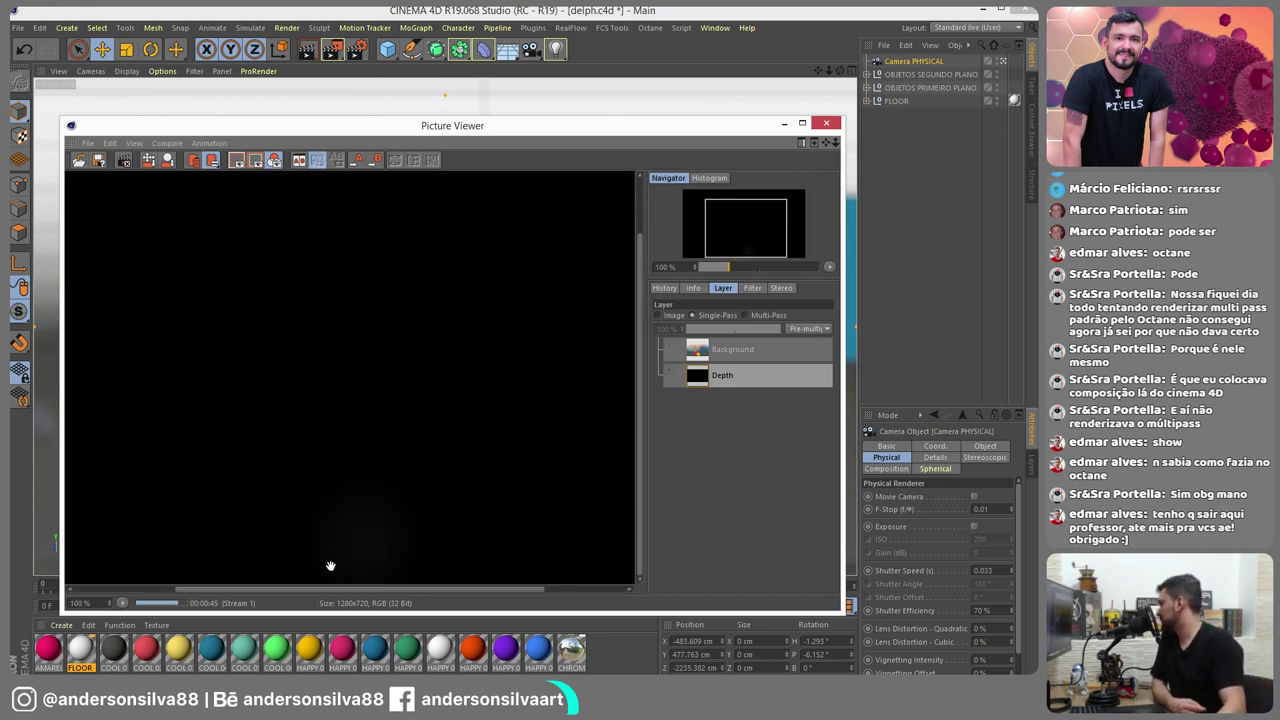
scroll(355, 440, down, 2)
scroll(381, 398, down, 1)
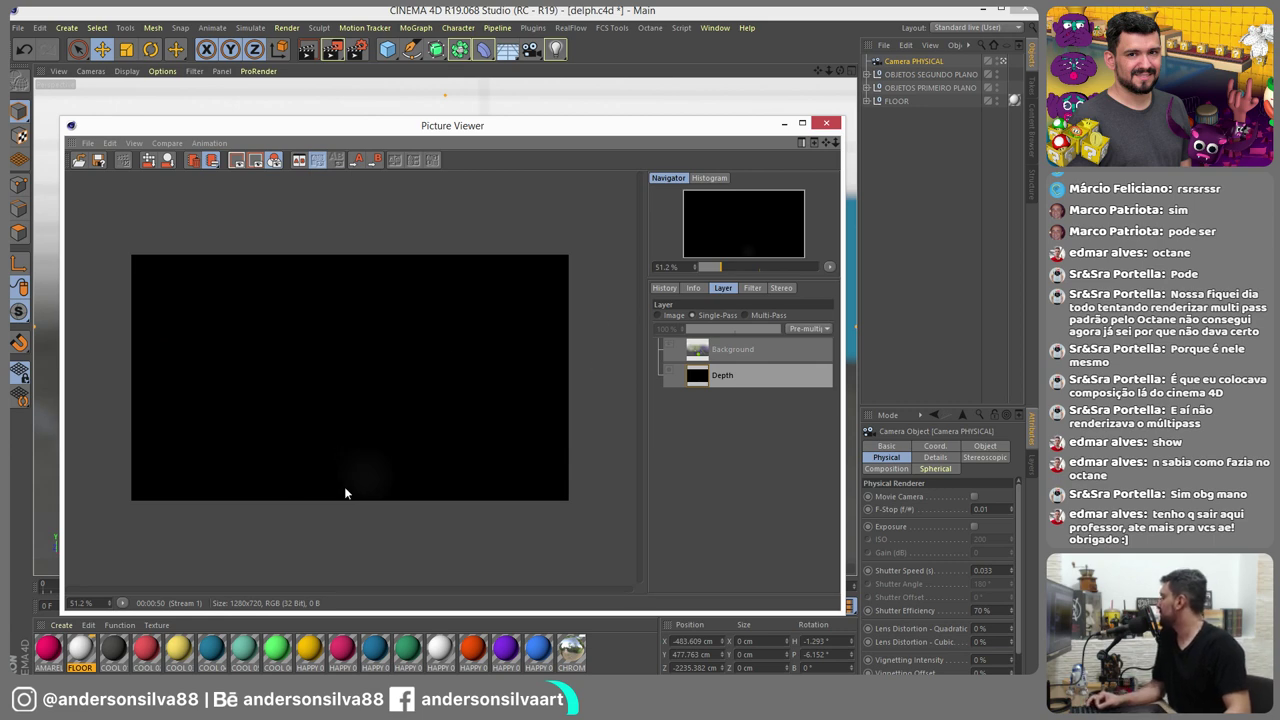
click(834, 130)
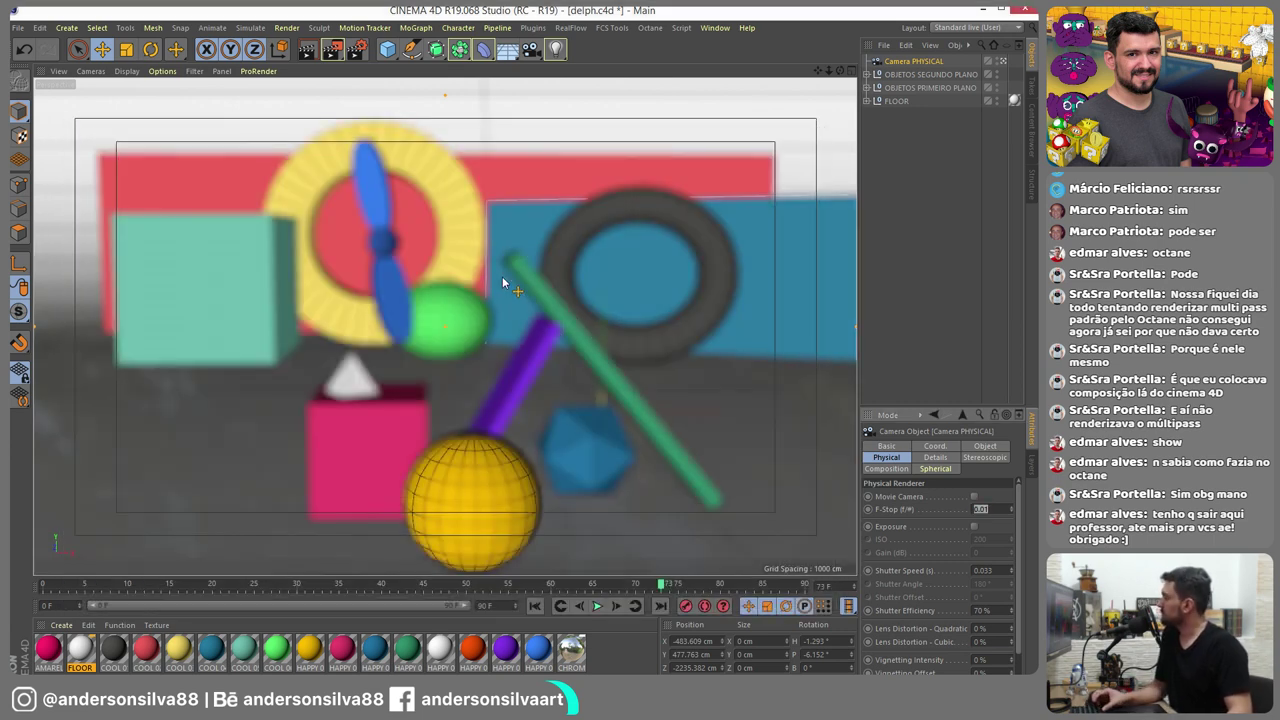
Correct the F-Stop from 0.4 to 0.3 and render to the Picture Viewer again
text(0.4)
key(Return)
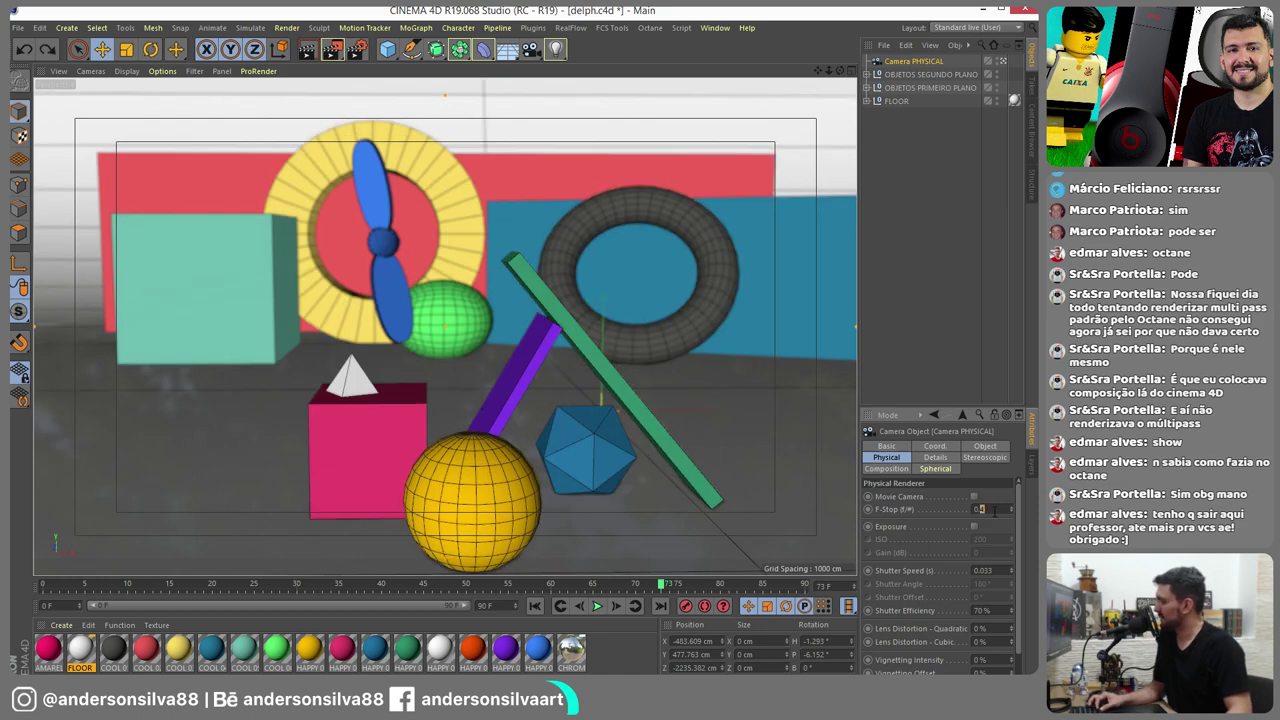
key(BackSpace)
text(3)
key(Return)
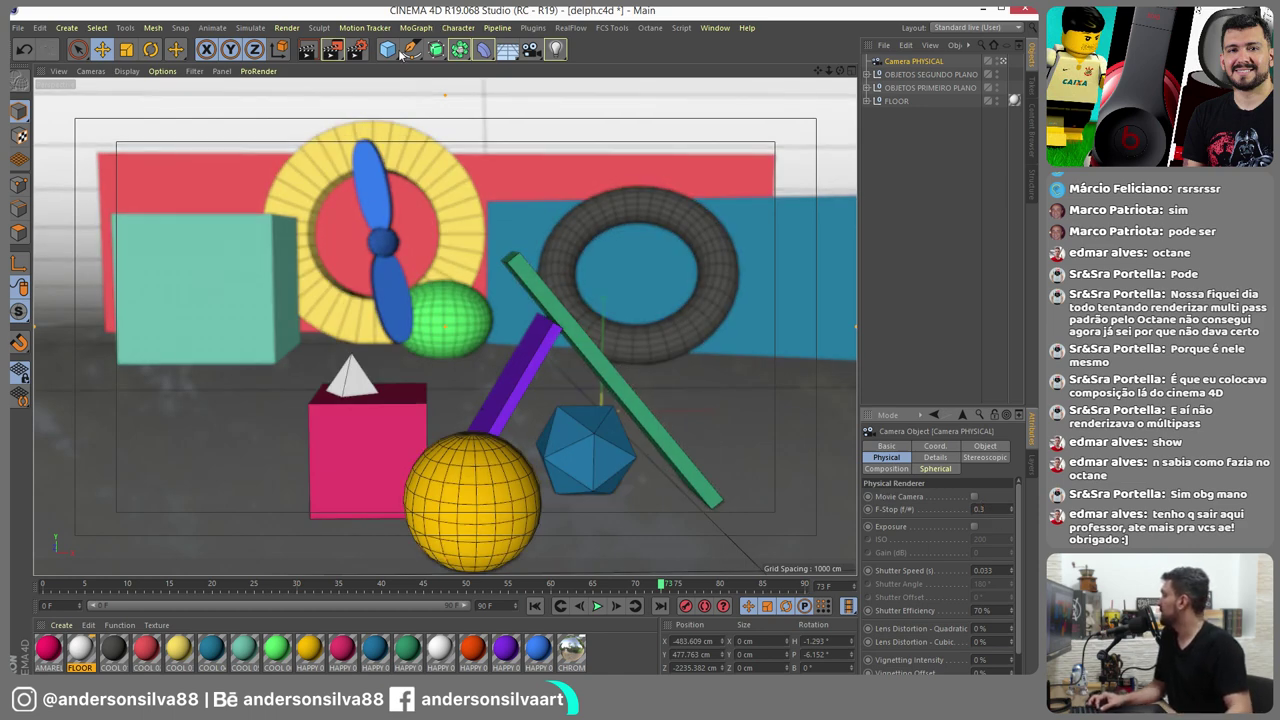
click(332, 49)
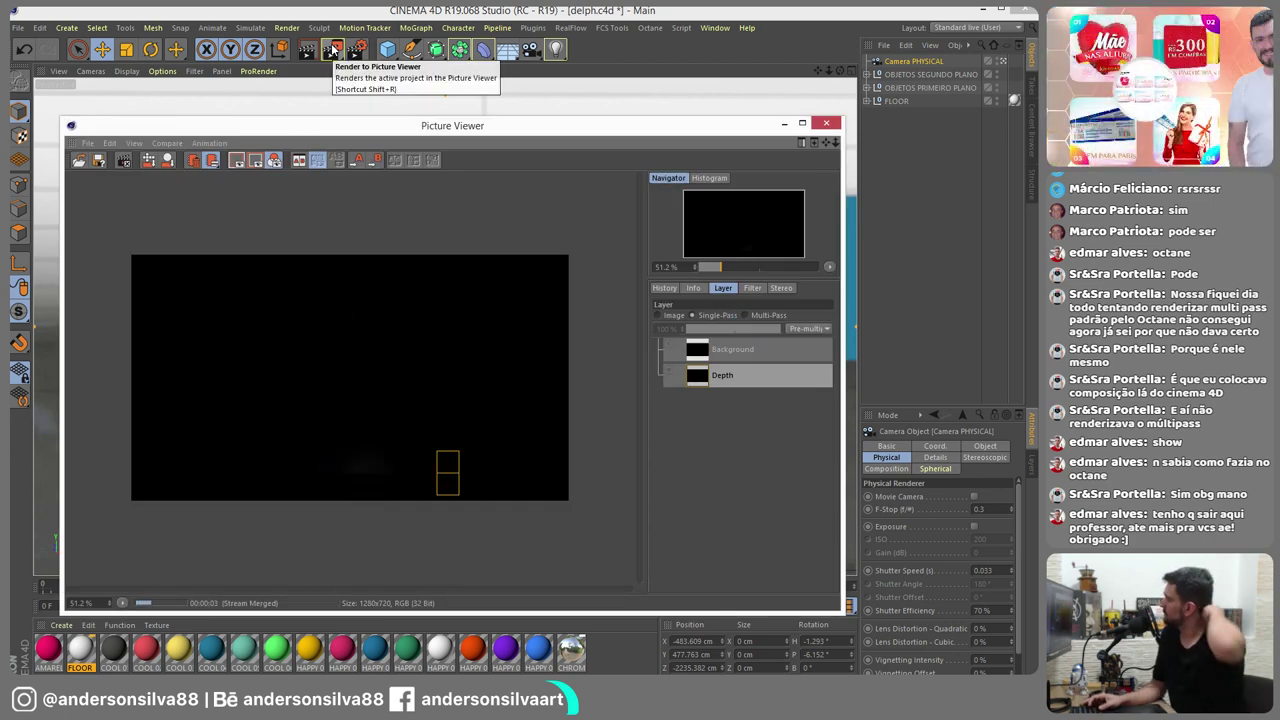
Switch between Single-Pass, Multi-Pass and composite views and select the Background layer
click(706, 316)
click(754, 316)
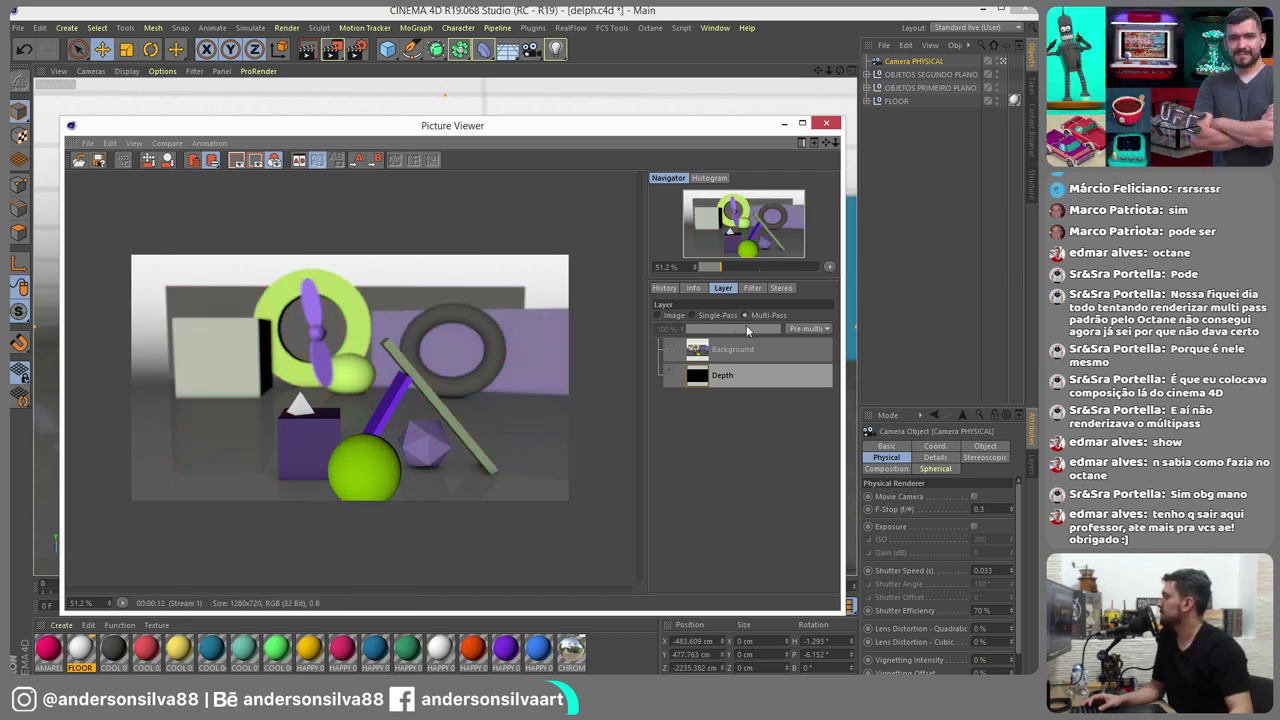
click(719, 317)
click(659, 317)
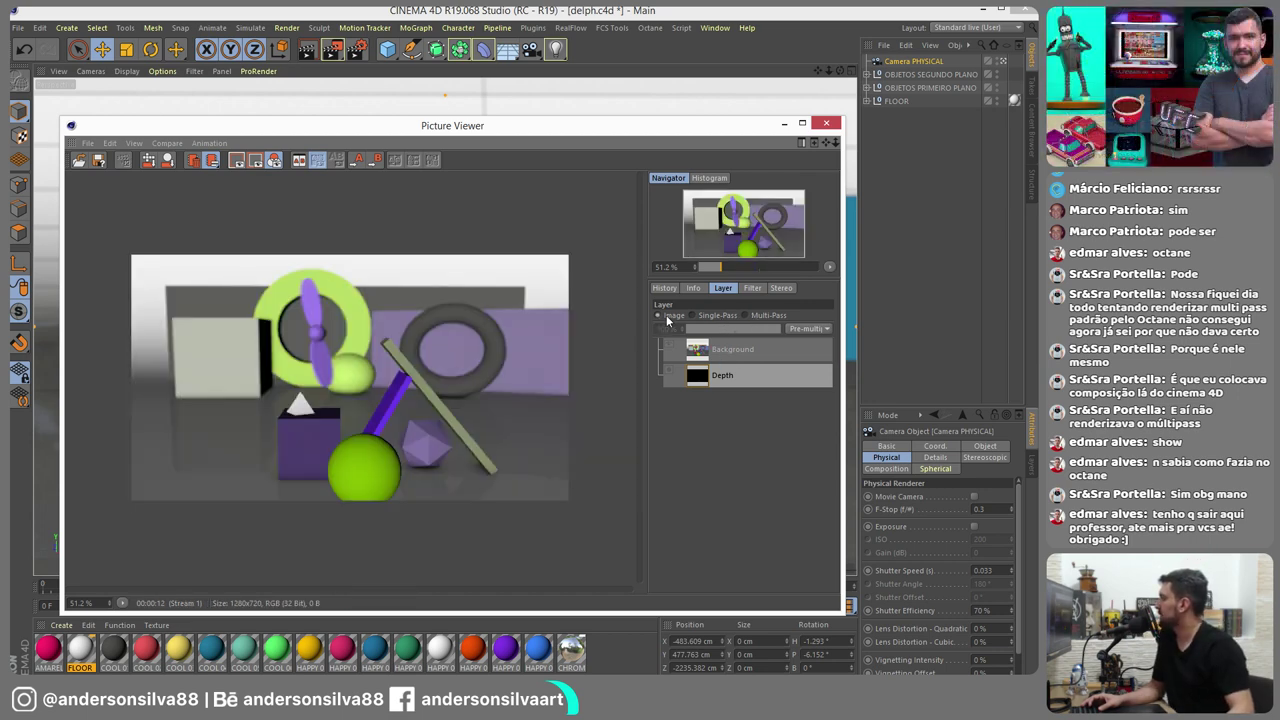
click(714, 347)
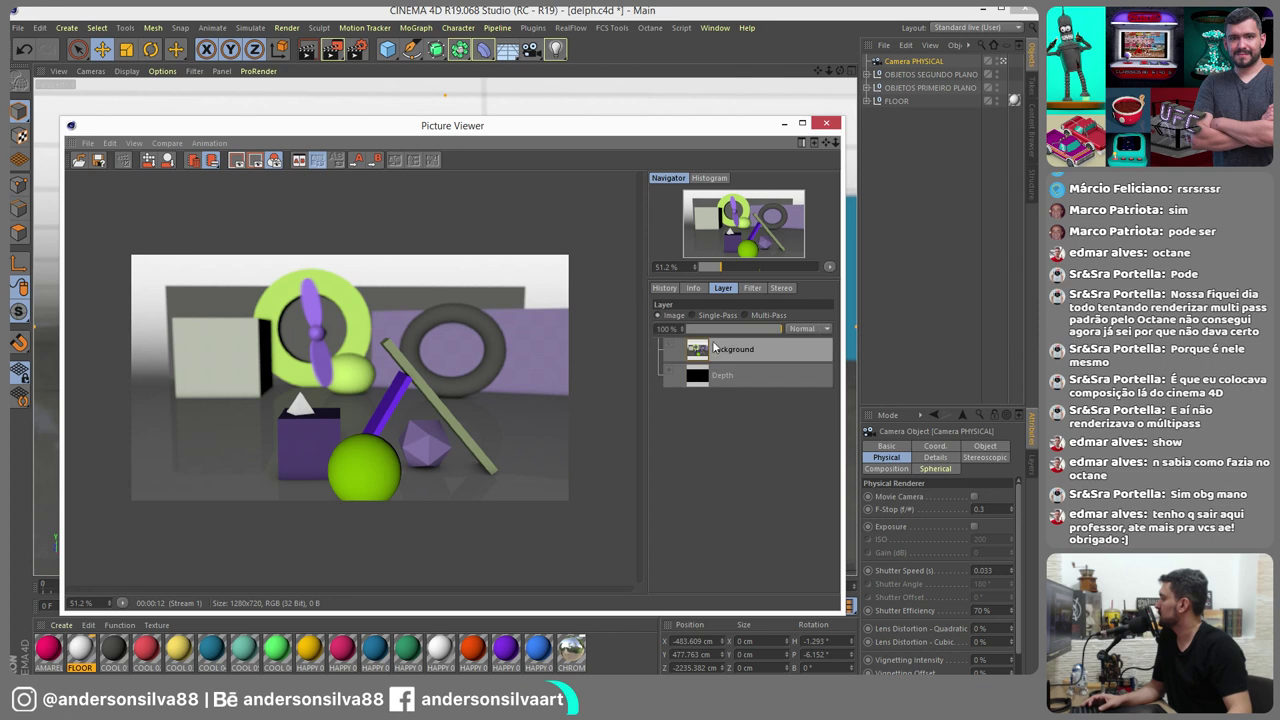
click(89, 148)
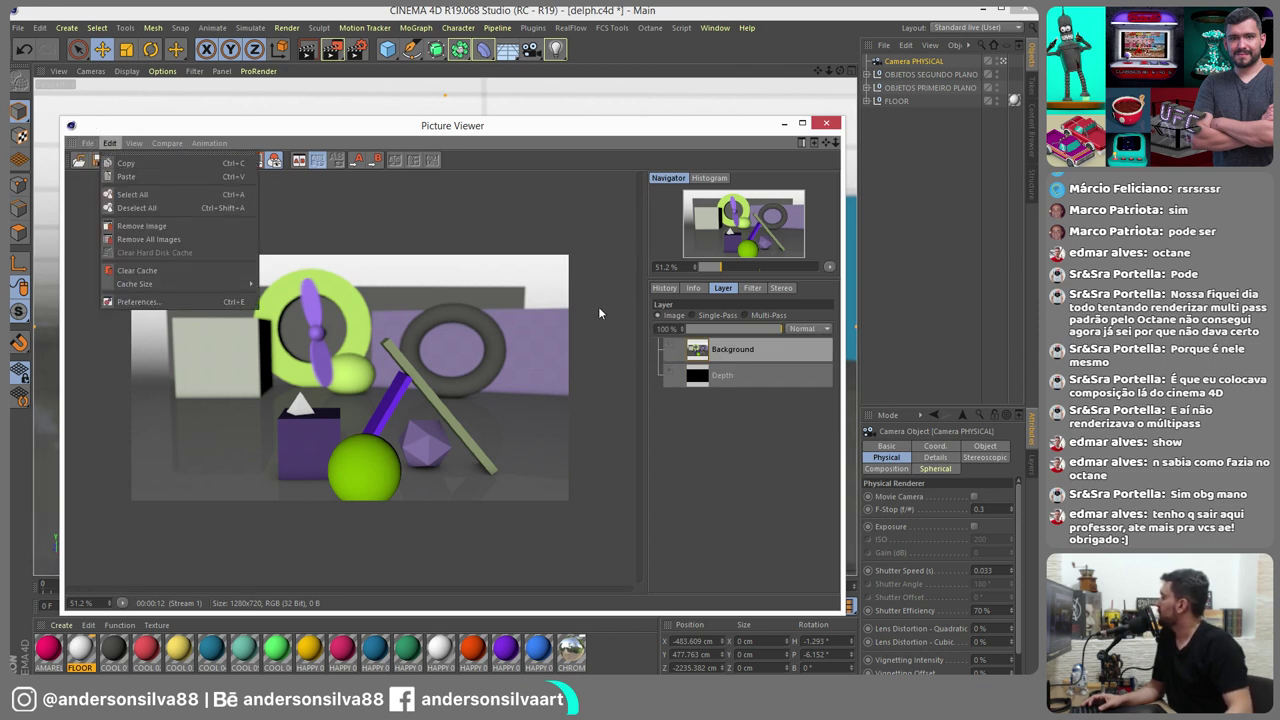
click(734, 370)
Show the Depth layer alone in Single-Pass and bring up File > Save as for it
click(713, 378)
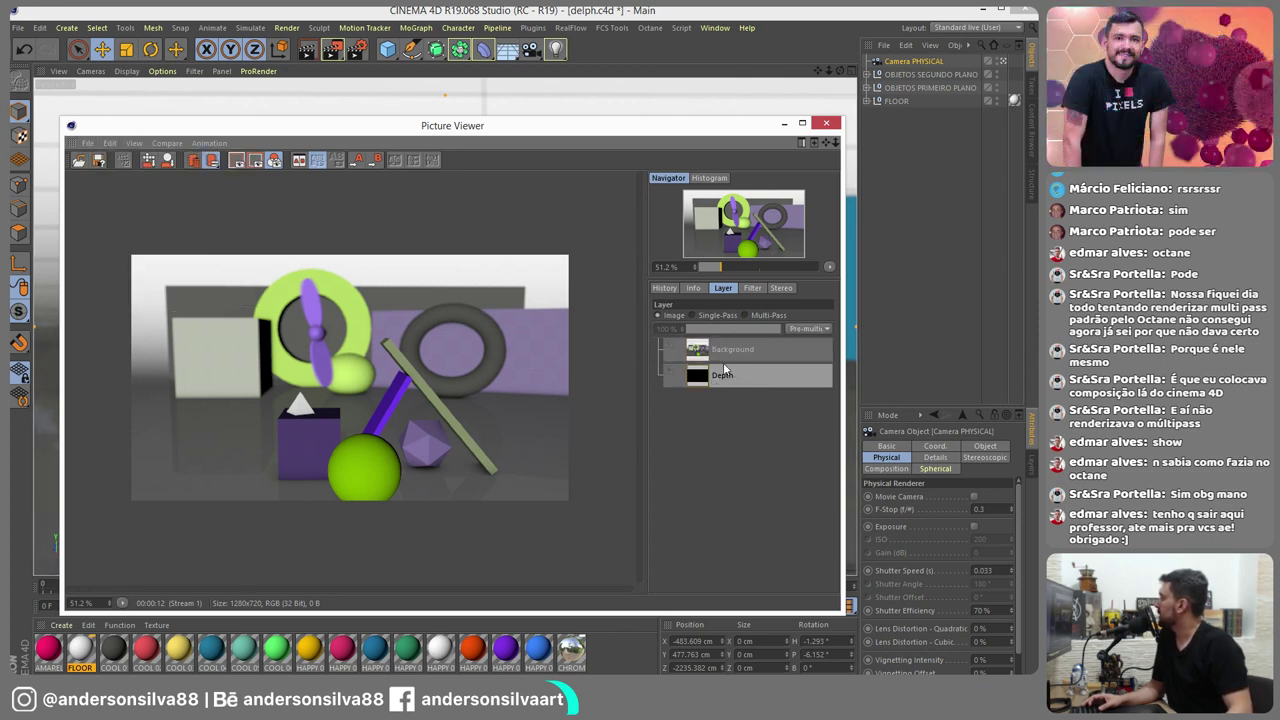
click(693, 316)
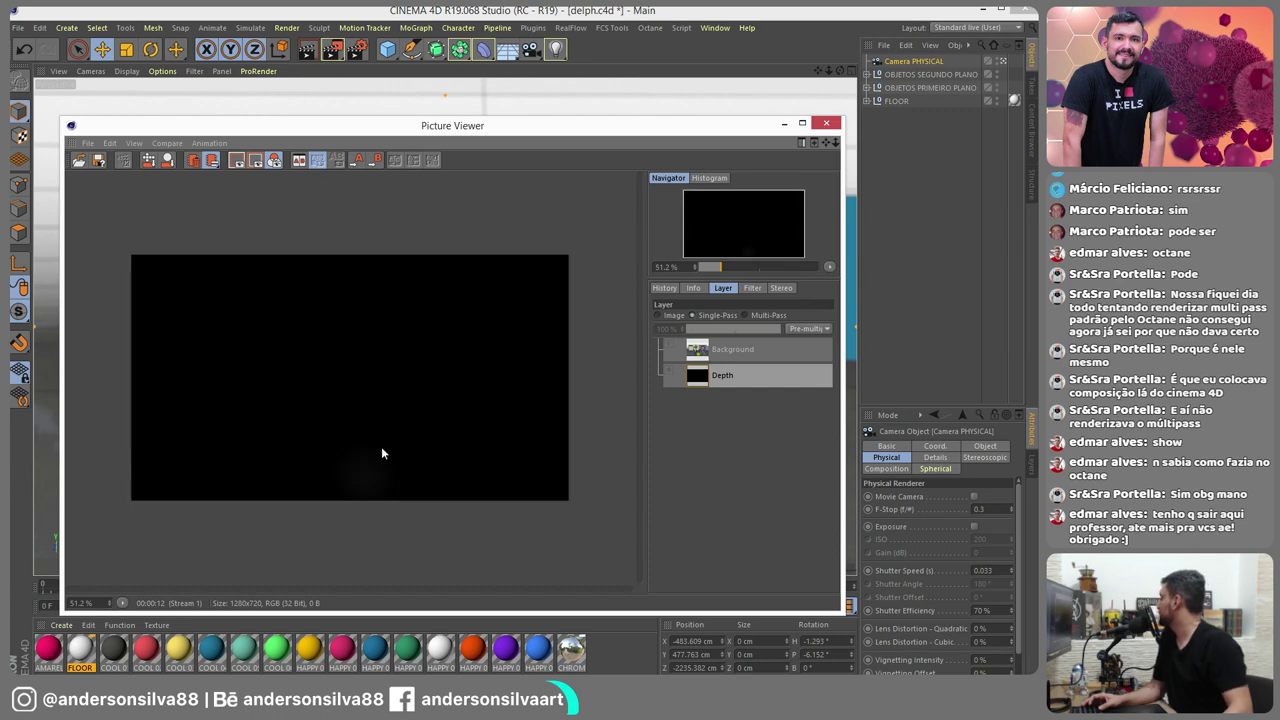
click(86, 147)
click(105, 180)
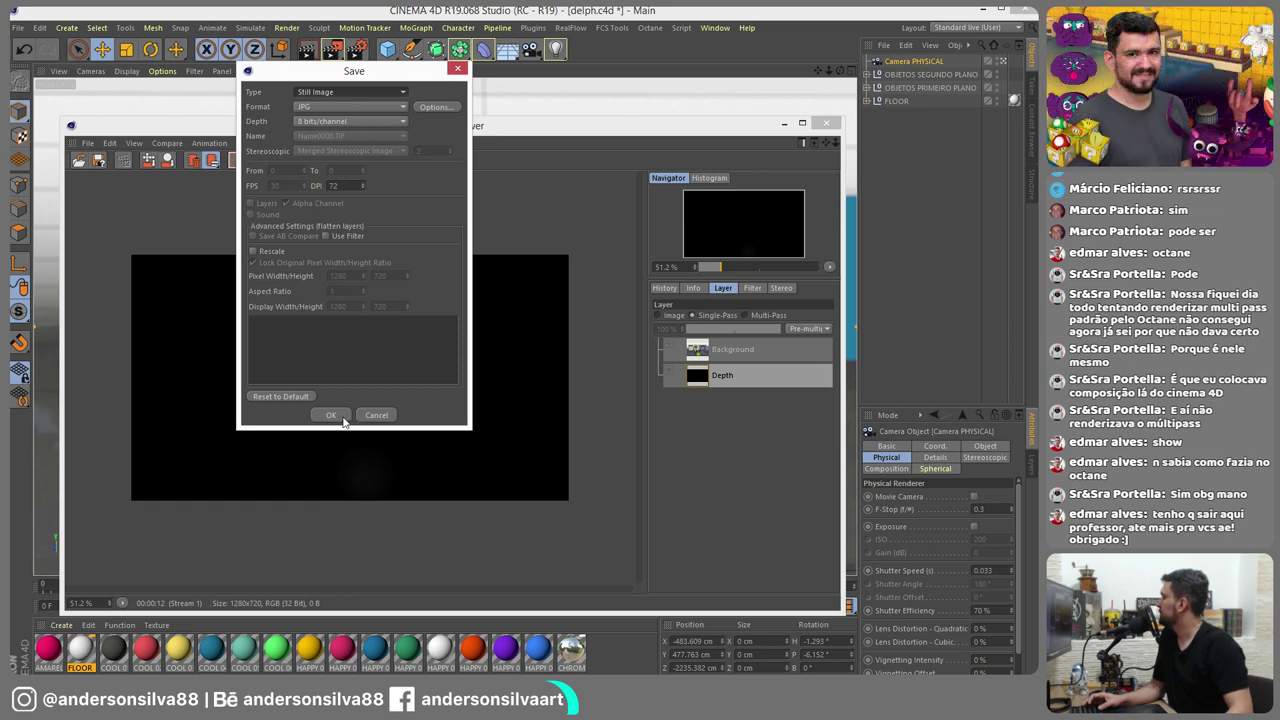
Cancel the save options and show the full colour image with the Background layer active
click(372, 415)
click(743, 352)
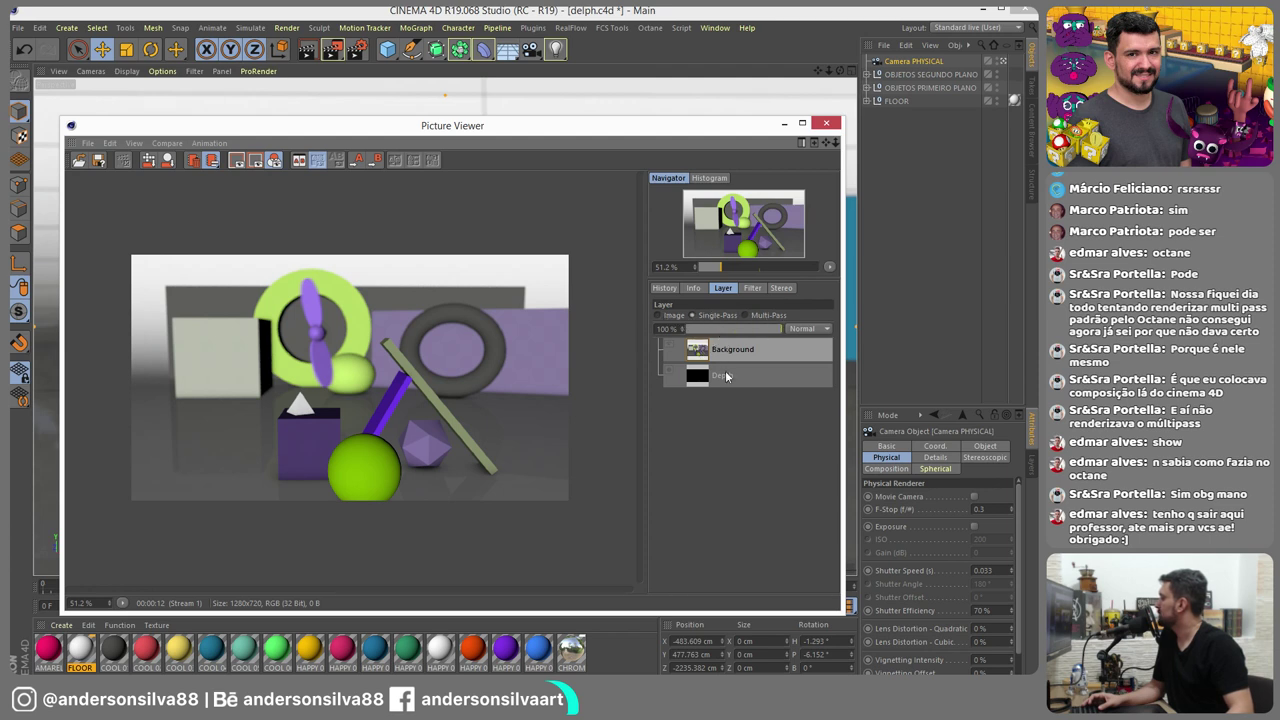
click(724, 376)
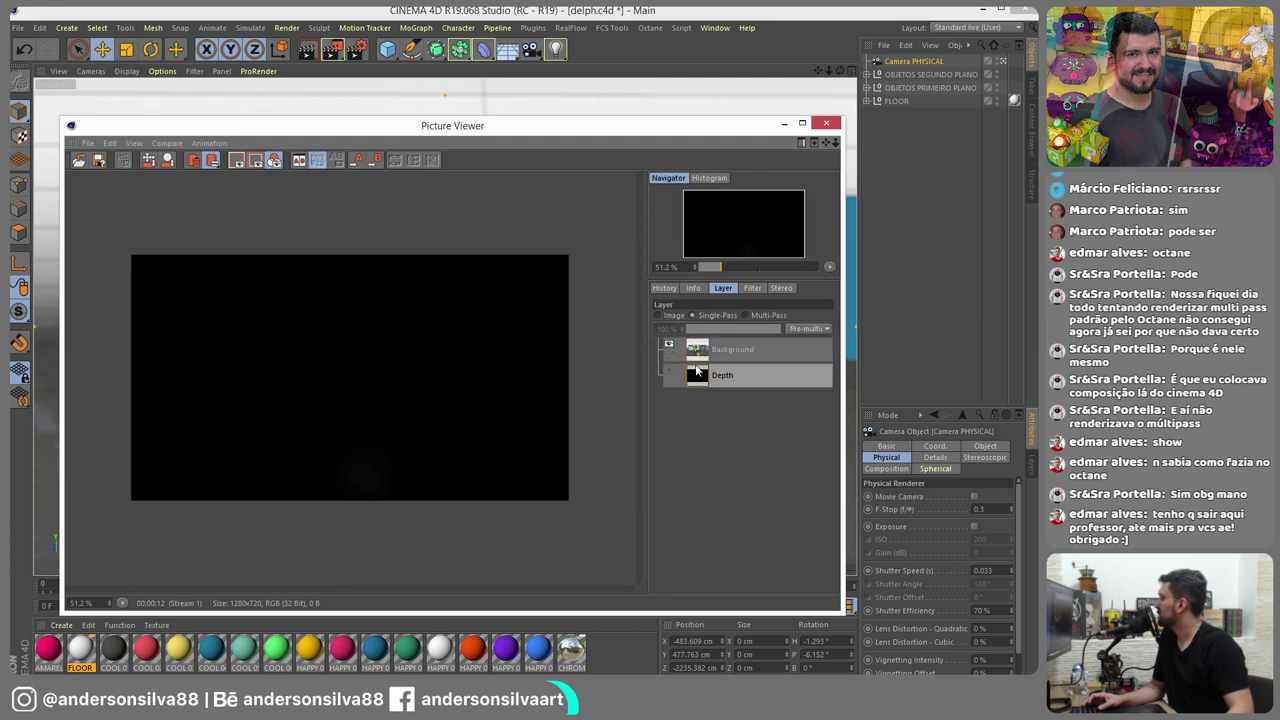
click(673, 318)
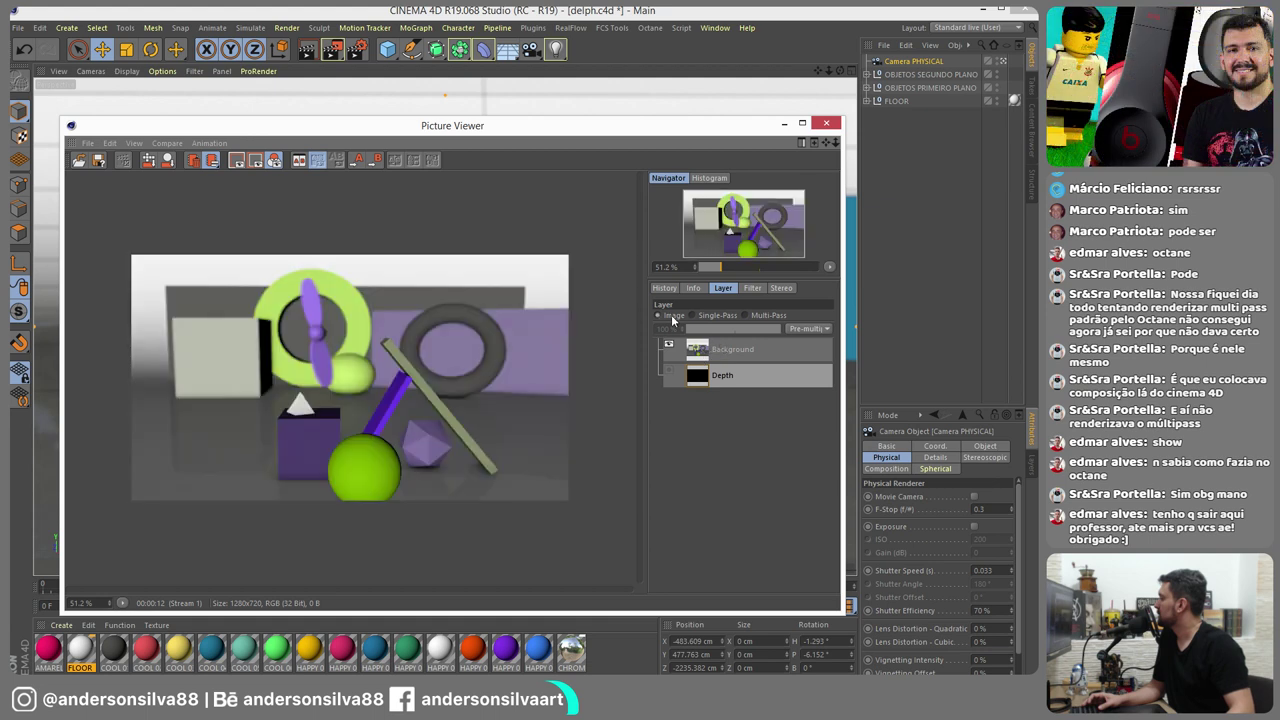
click(724, 350)
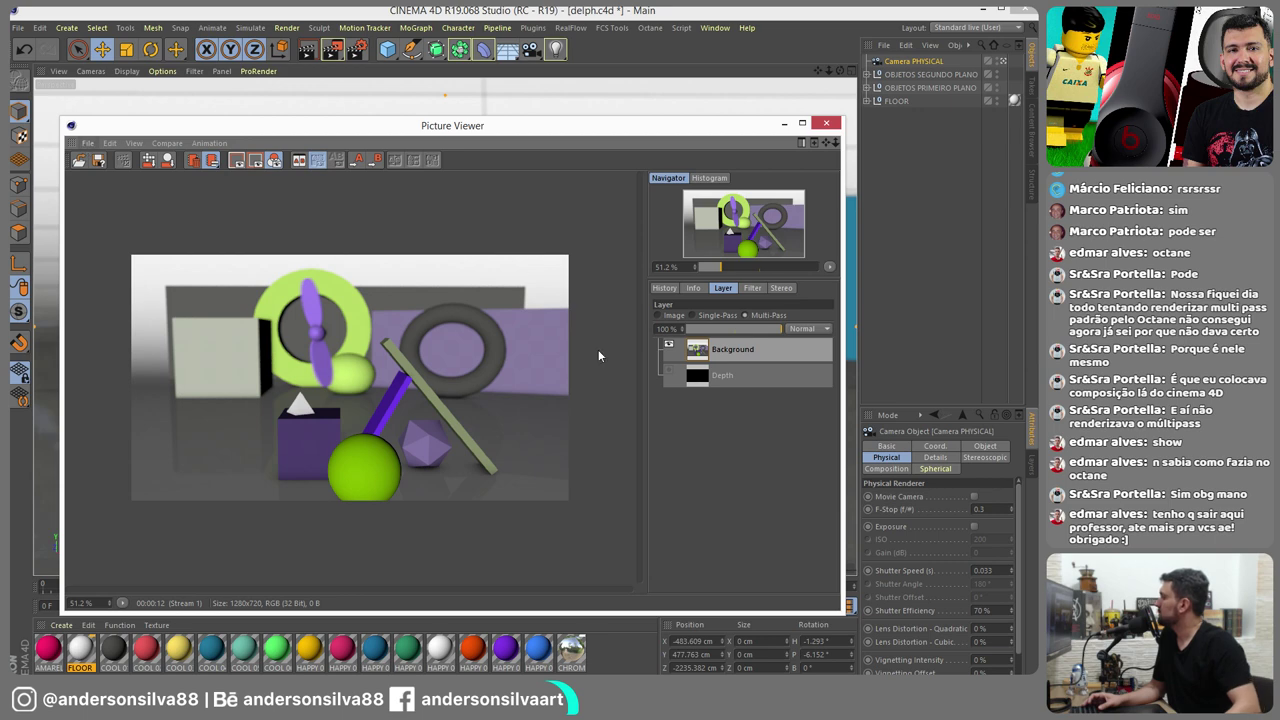
Browse the render history list and reselect the latest delph render
click(693, 288)
click(664, 288)
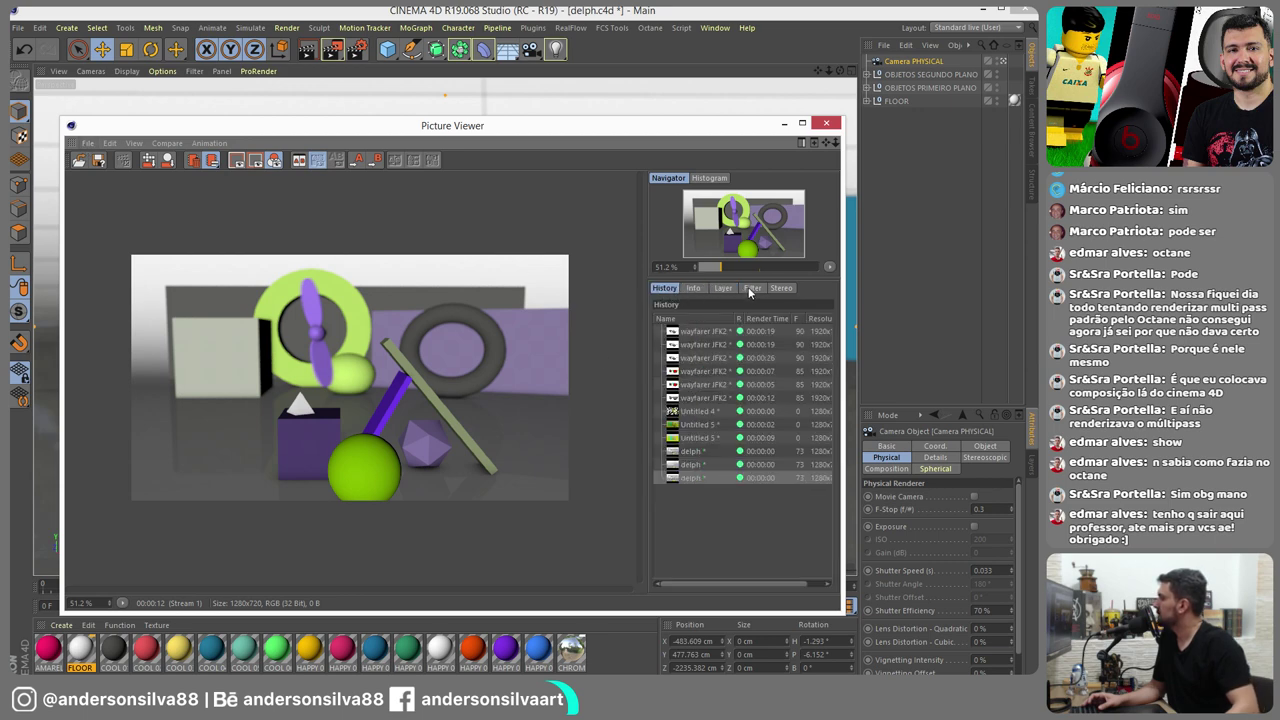
click(691, 453)
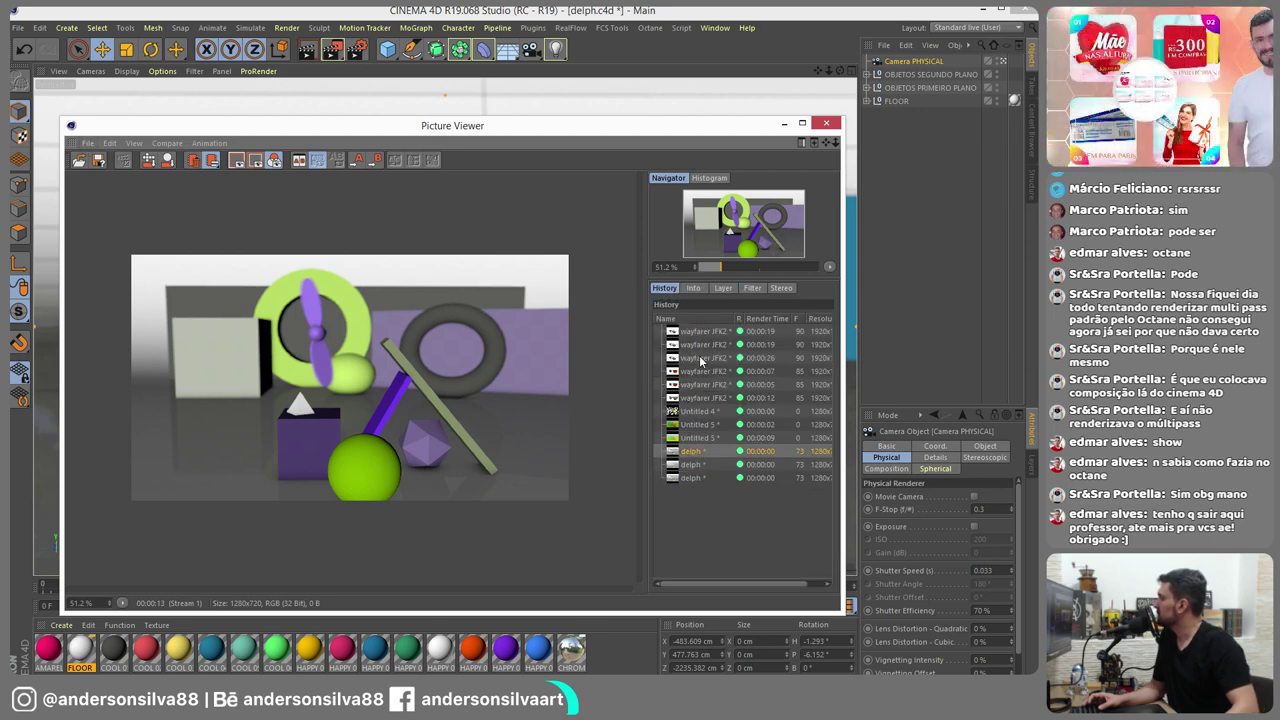
click(686, 479)
click(752, 288)
click(780, 288)
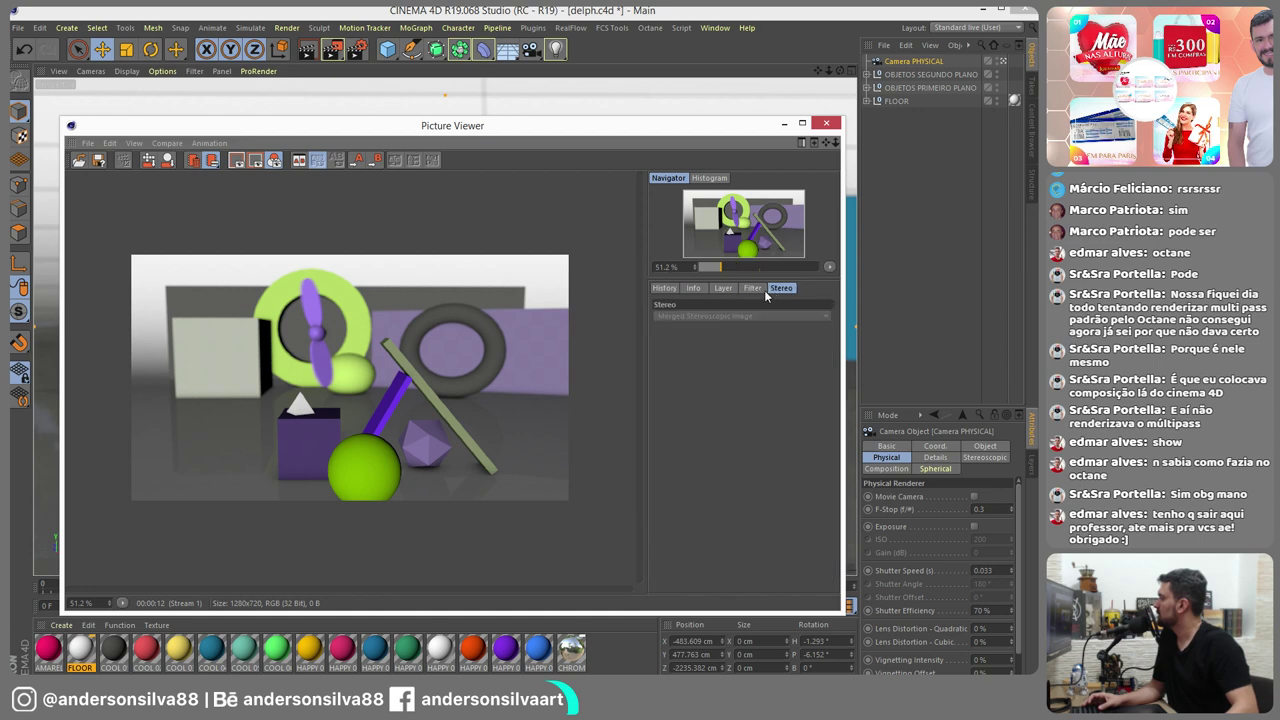
click(665, 288)
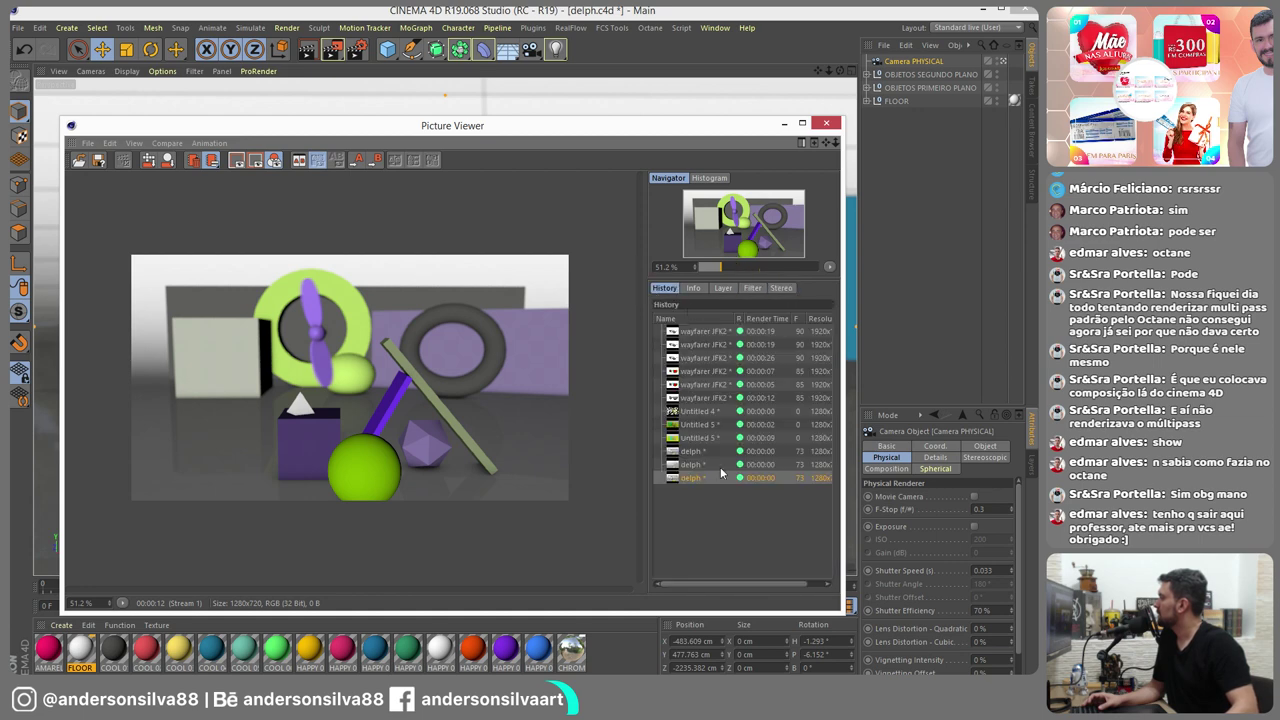
Save the colour render from the Picture Viewer as delph.jpg
click(700, 288)
click(720, 289)
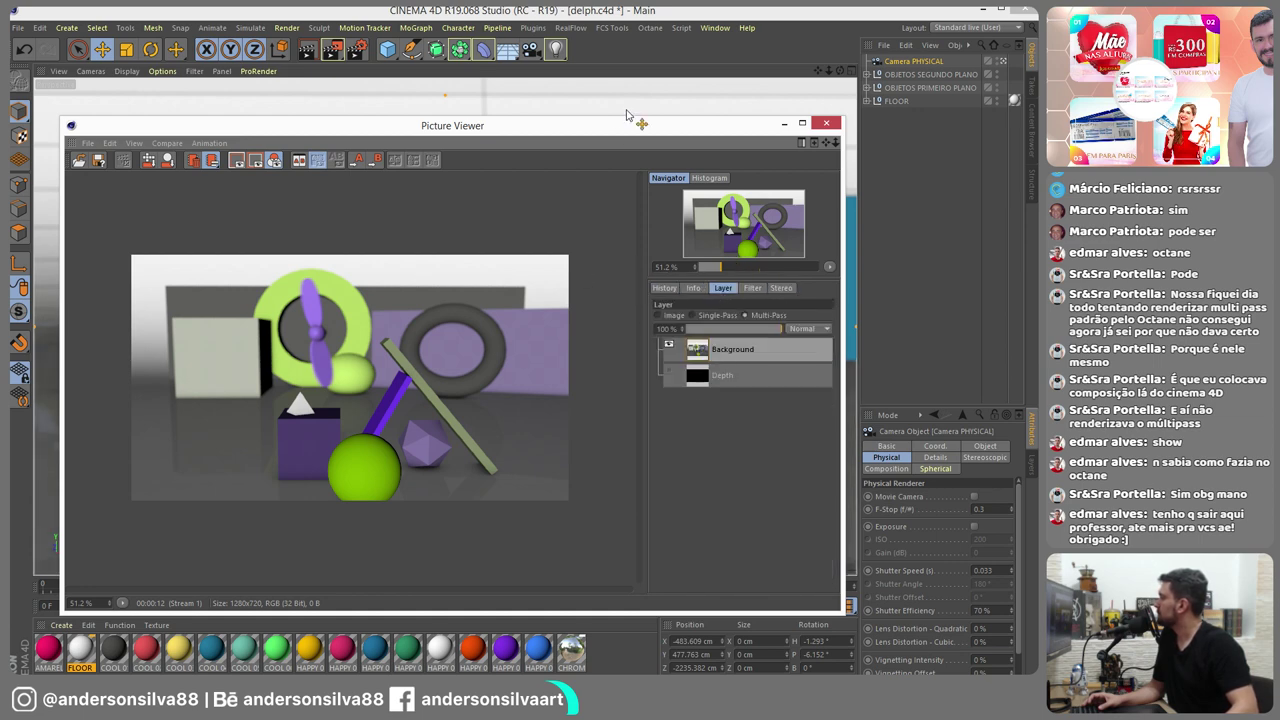
drag(634, 124, 782, 136)
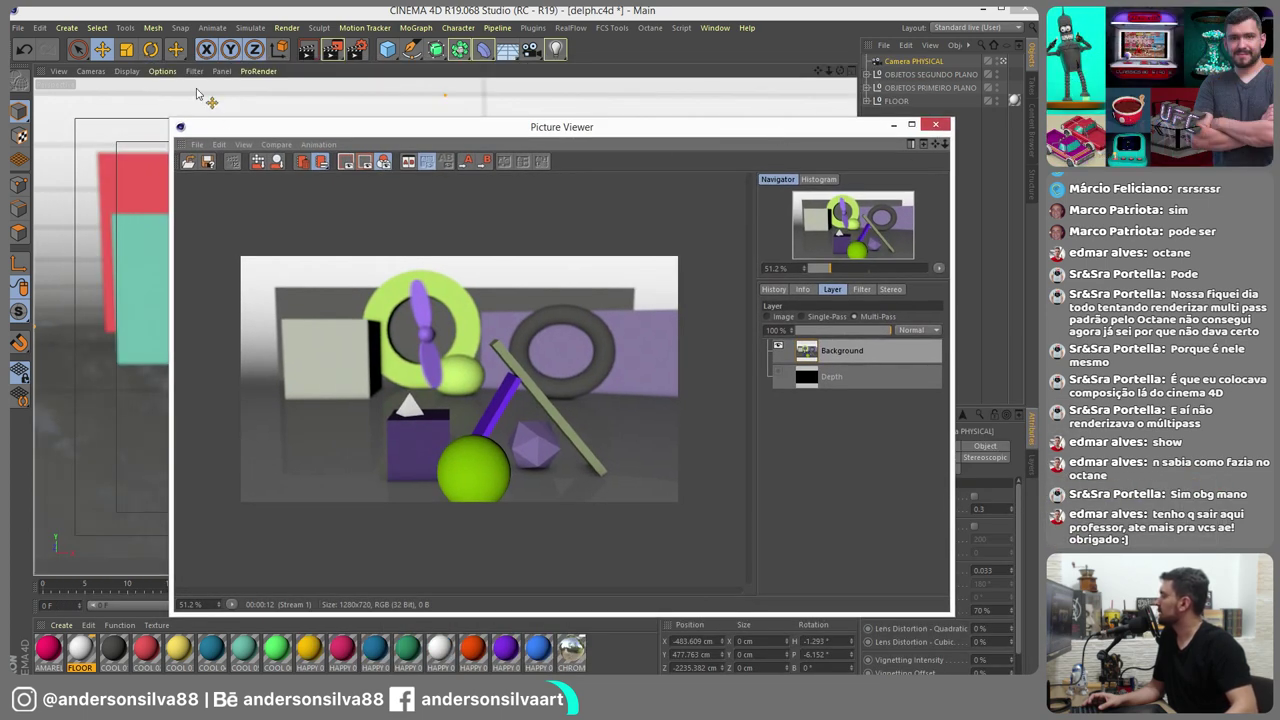
click(197, 145)
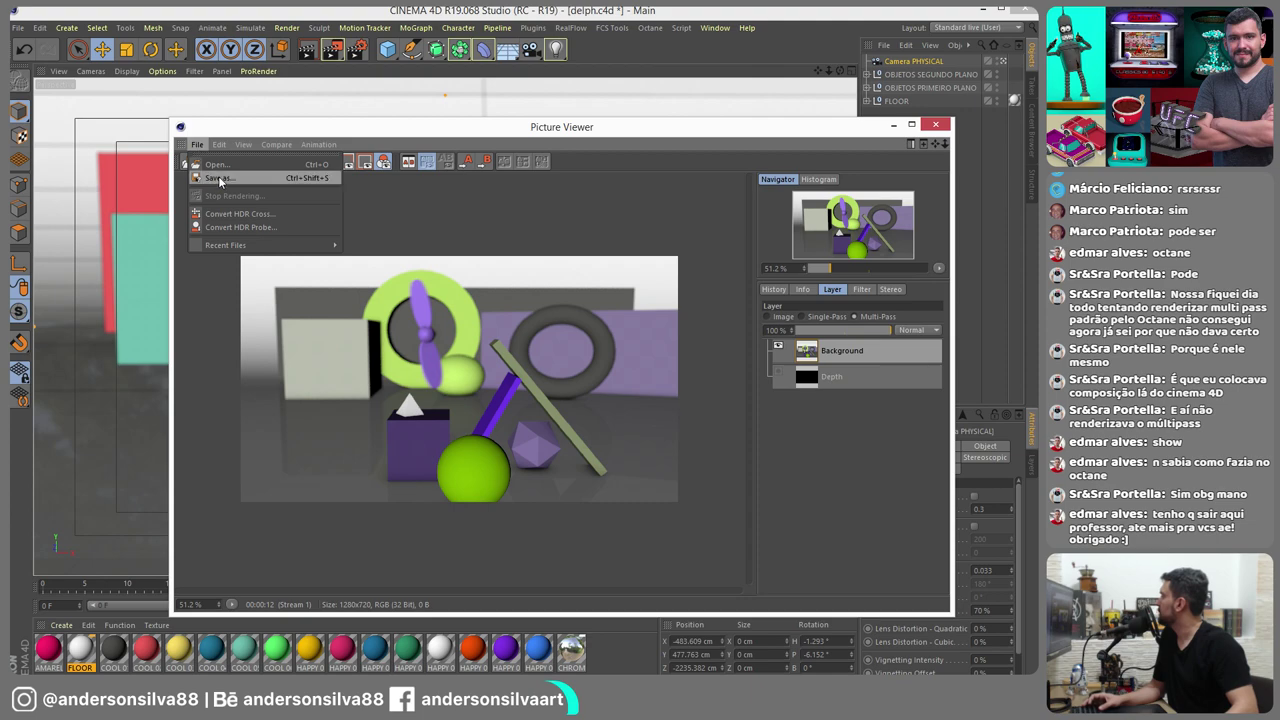
click(220, 177)
click(196, 355)
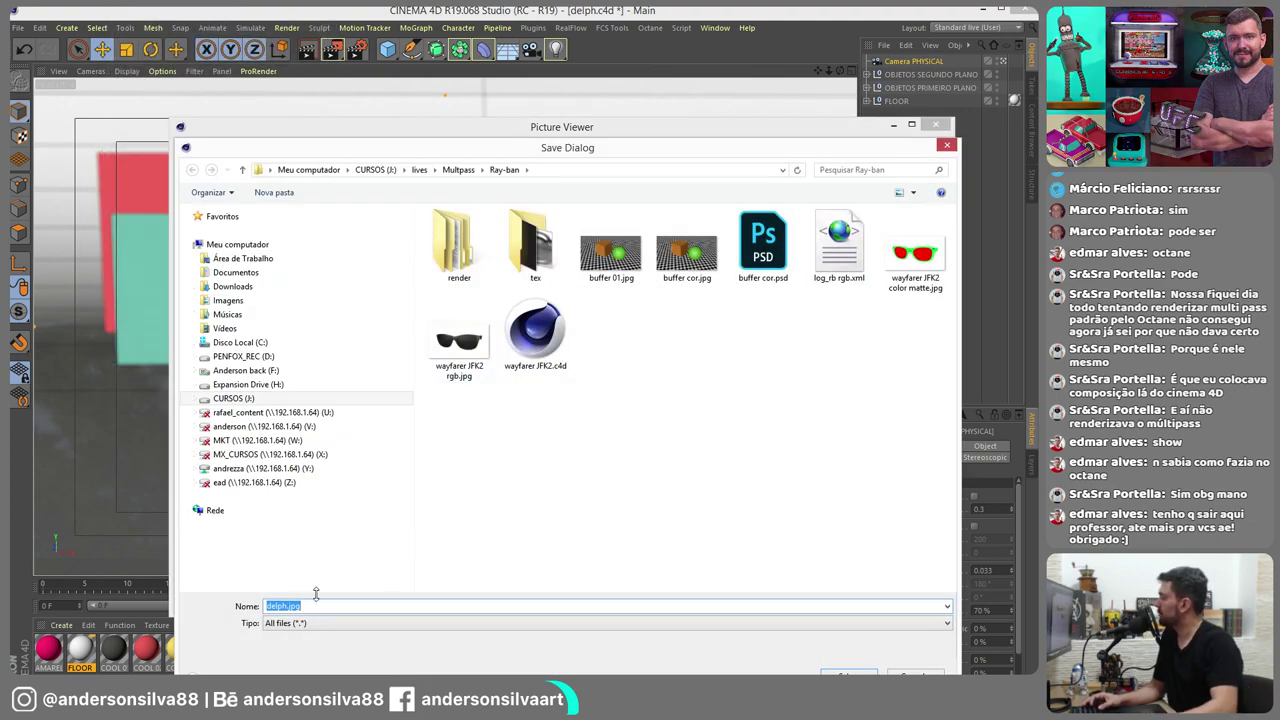
key(Return)
Display the Depth layer alone, zoomed in to 100%
click(832, 378)
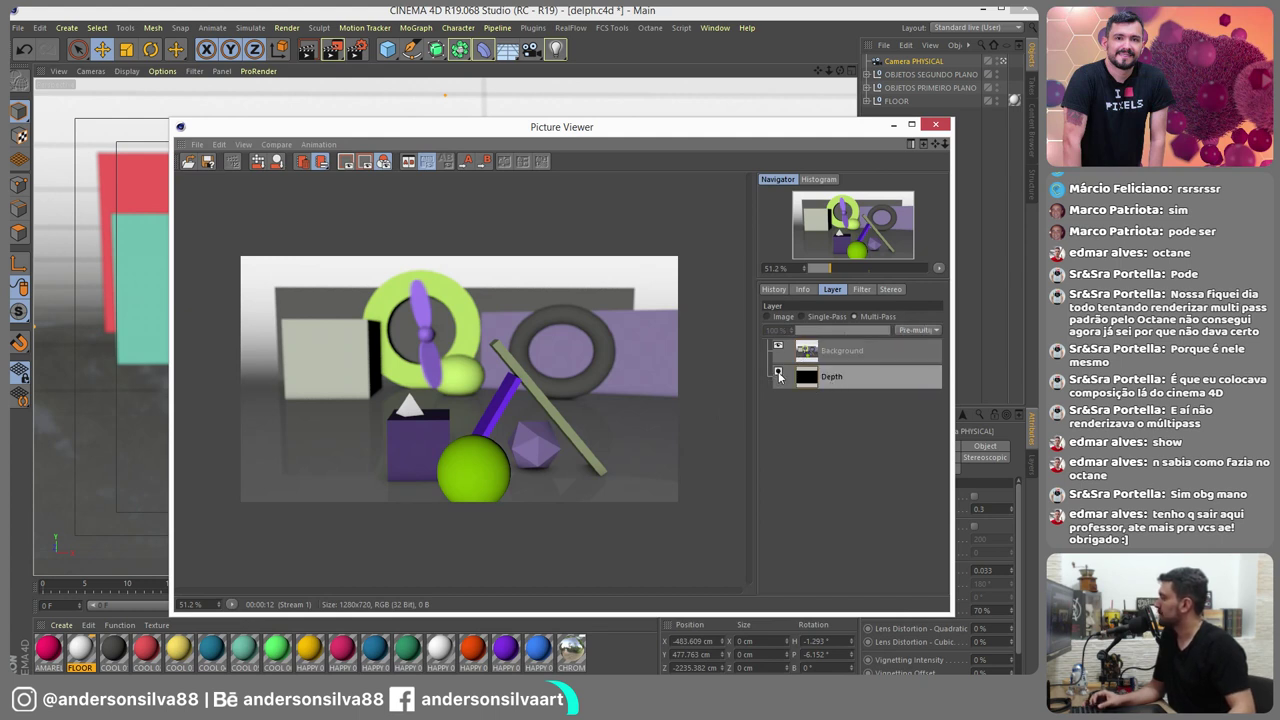
click(832, 354)
click(835, 373)
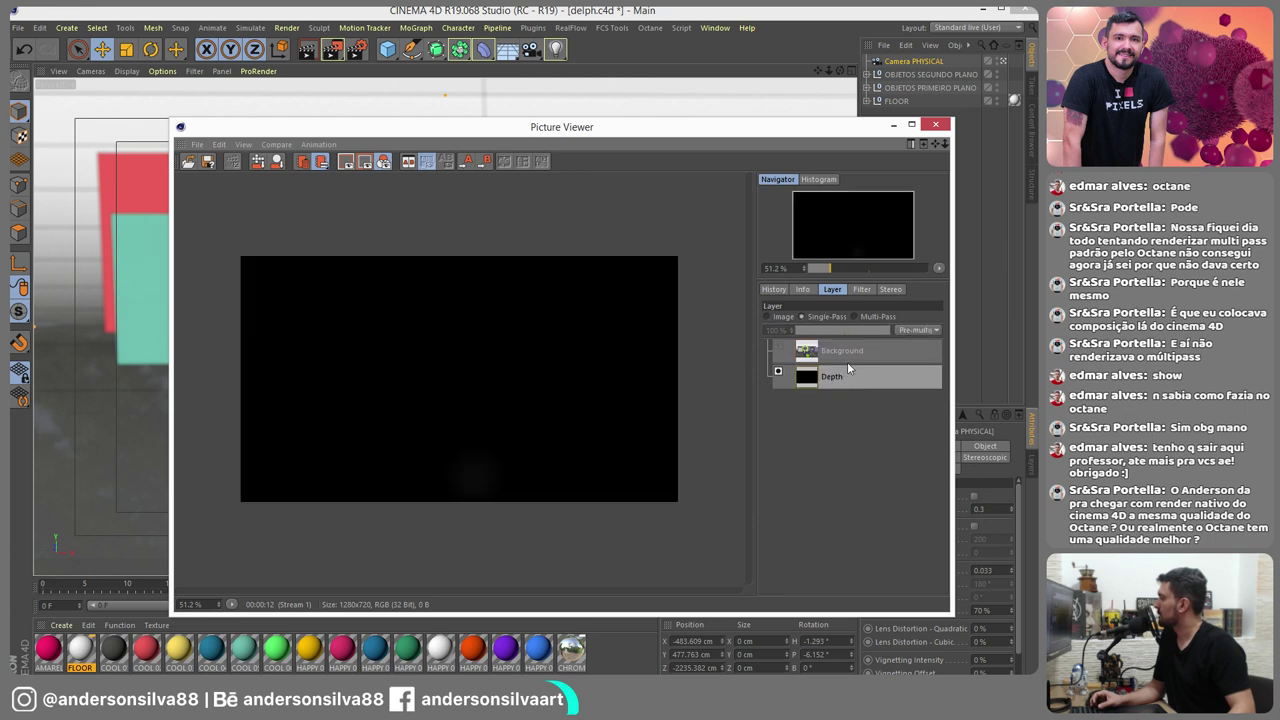
scroll(467, 458, up, 1)
scroll(440, 371, up, 2)
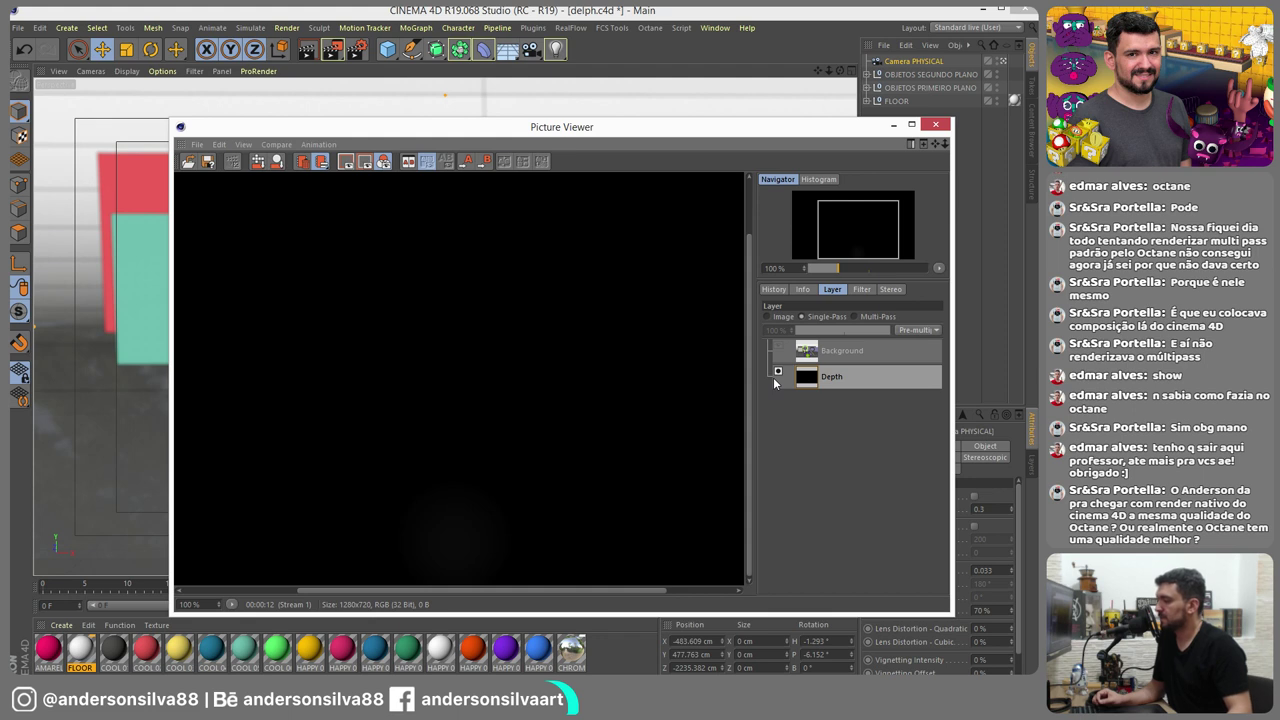
click(198, 147)
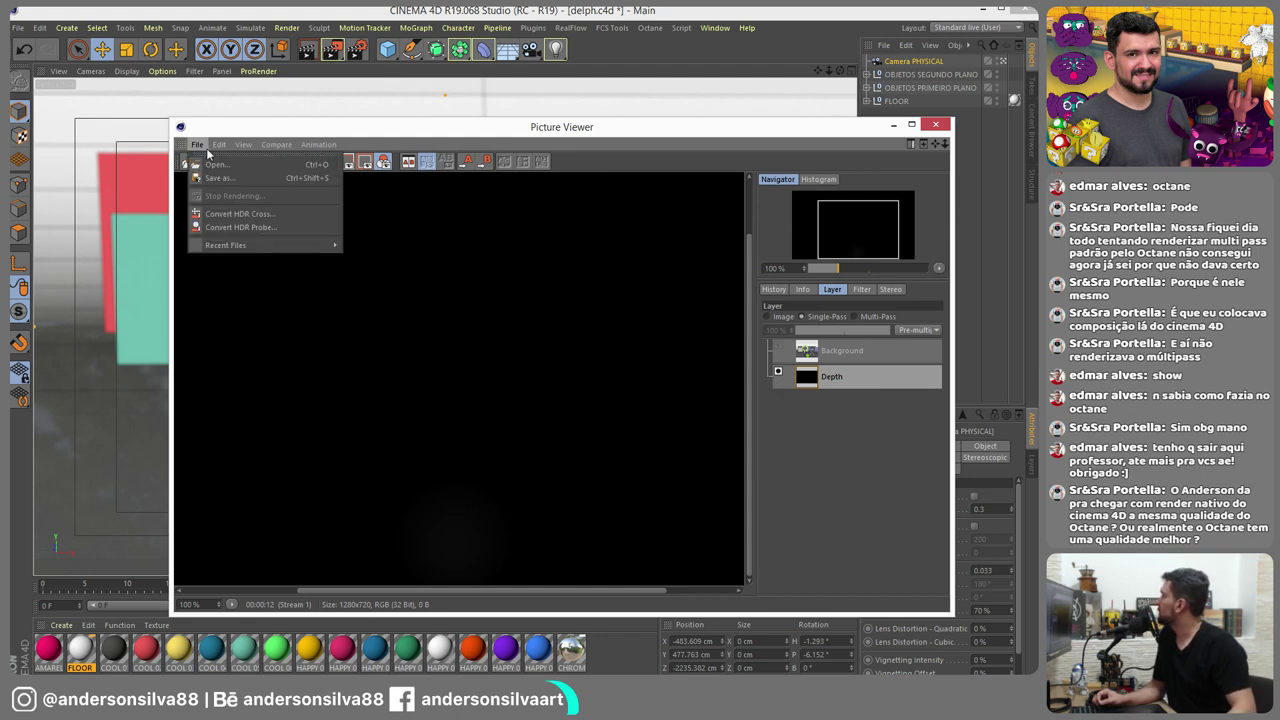
click(233, 170)
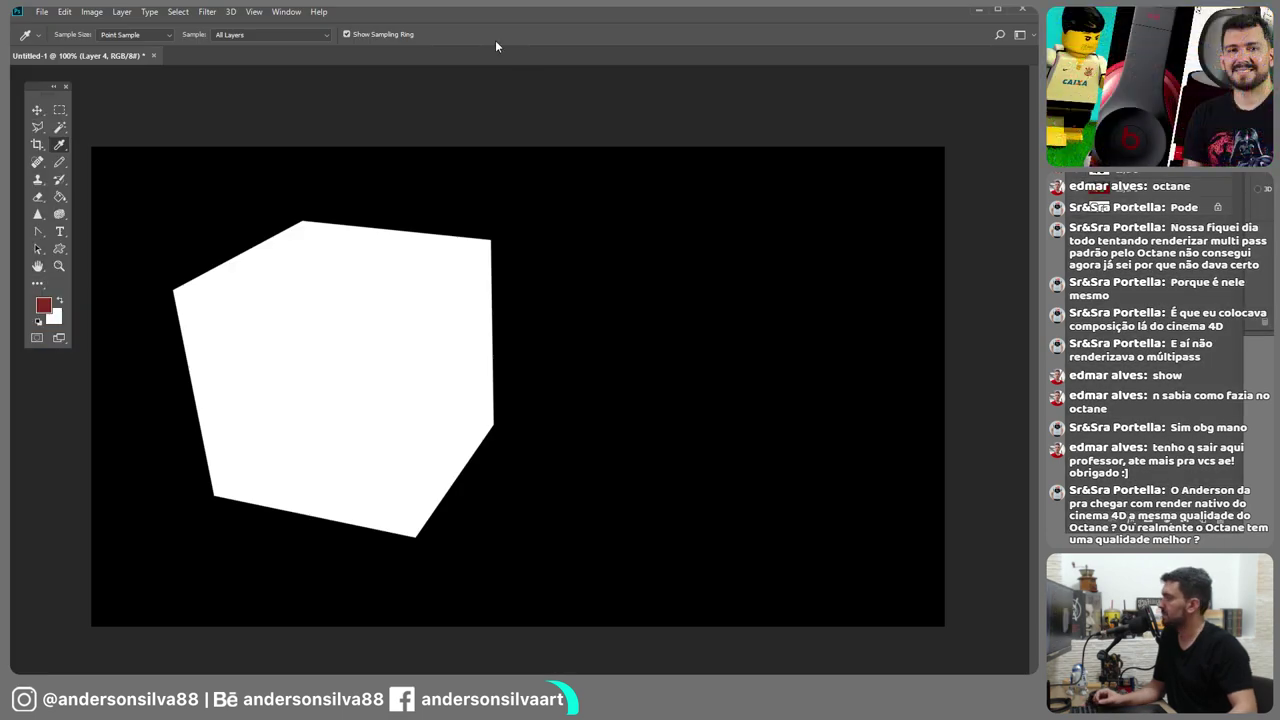
click(153, 56)
click(538, 275)
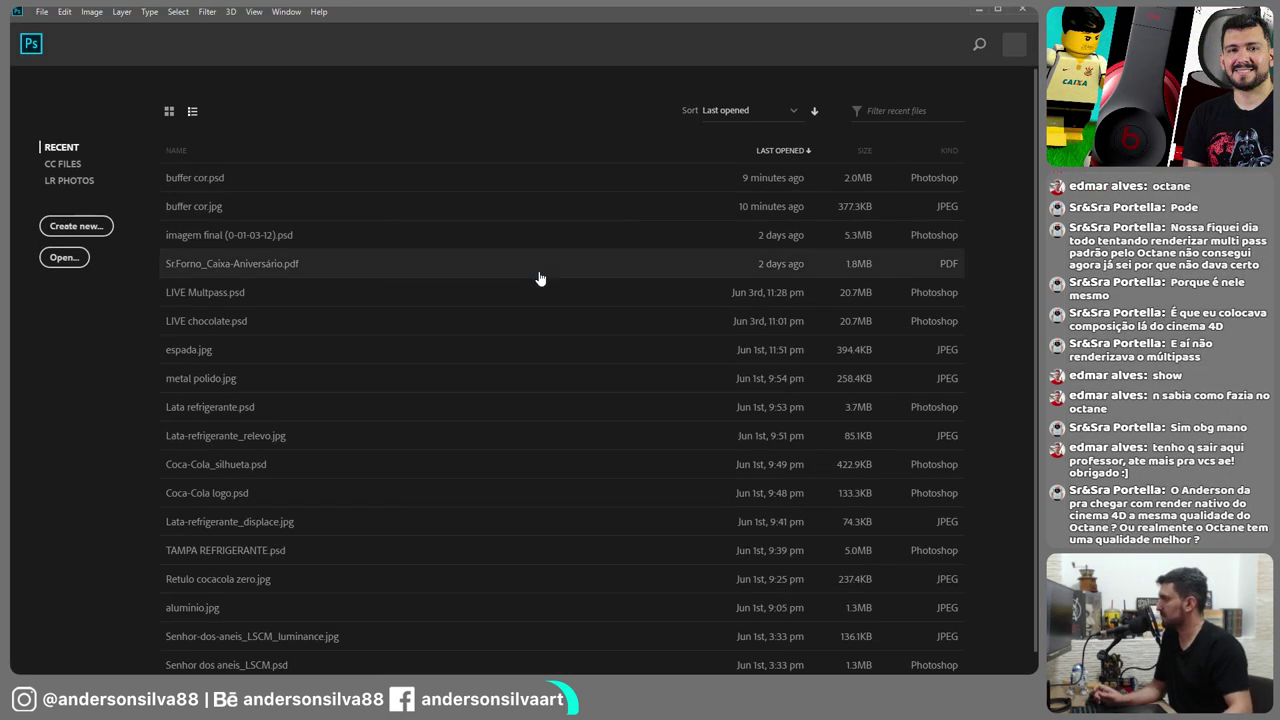
key(ctrl+o)
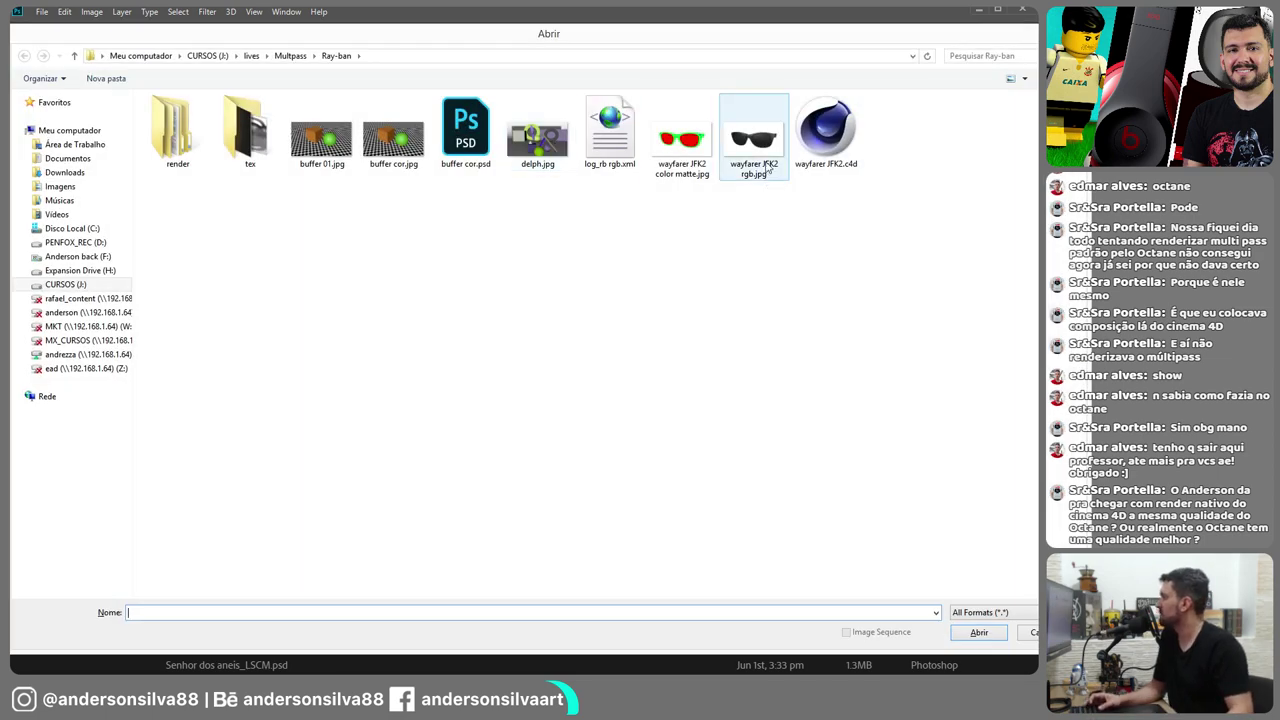
double_click(538, 130)
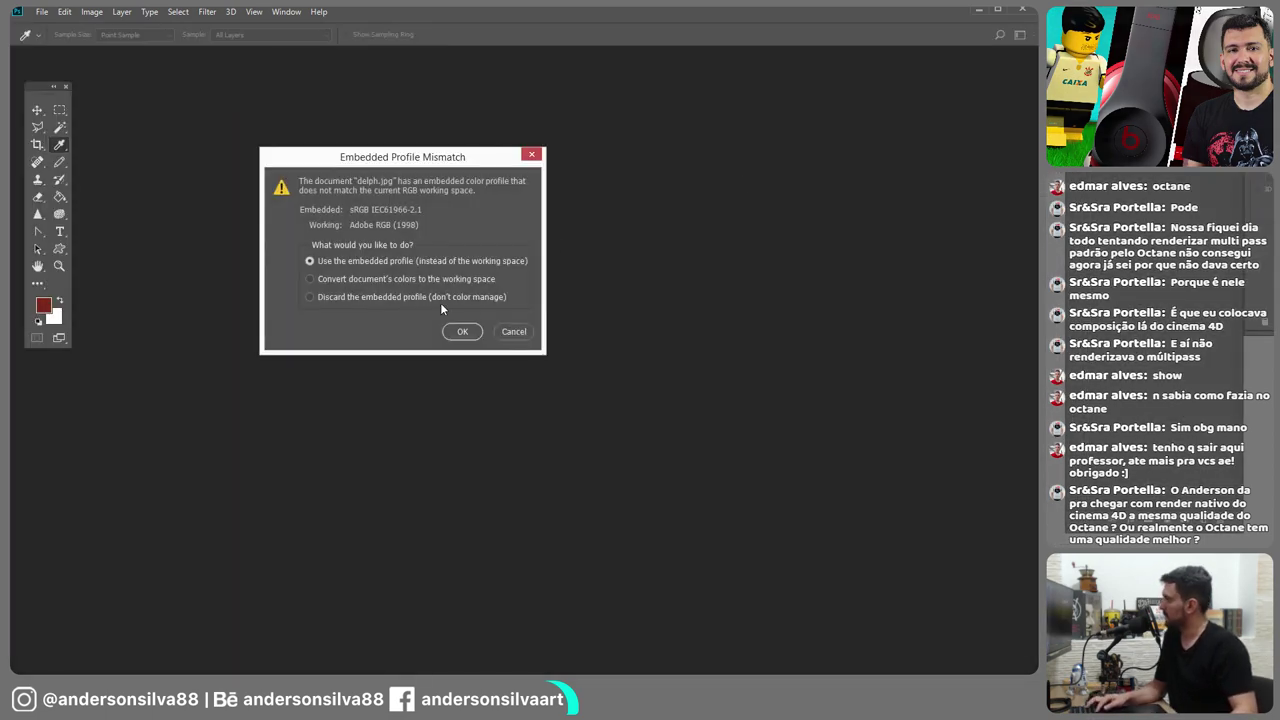
click(462, 331)
key(ctrl+v)
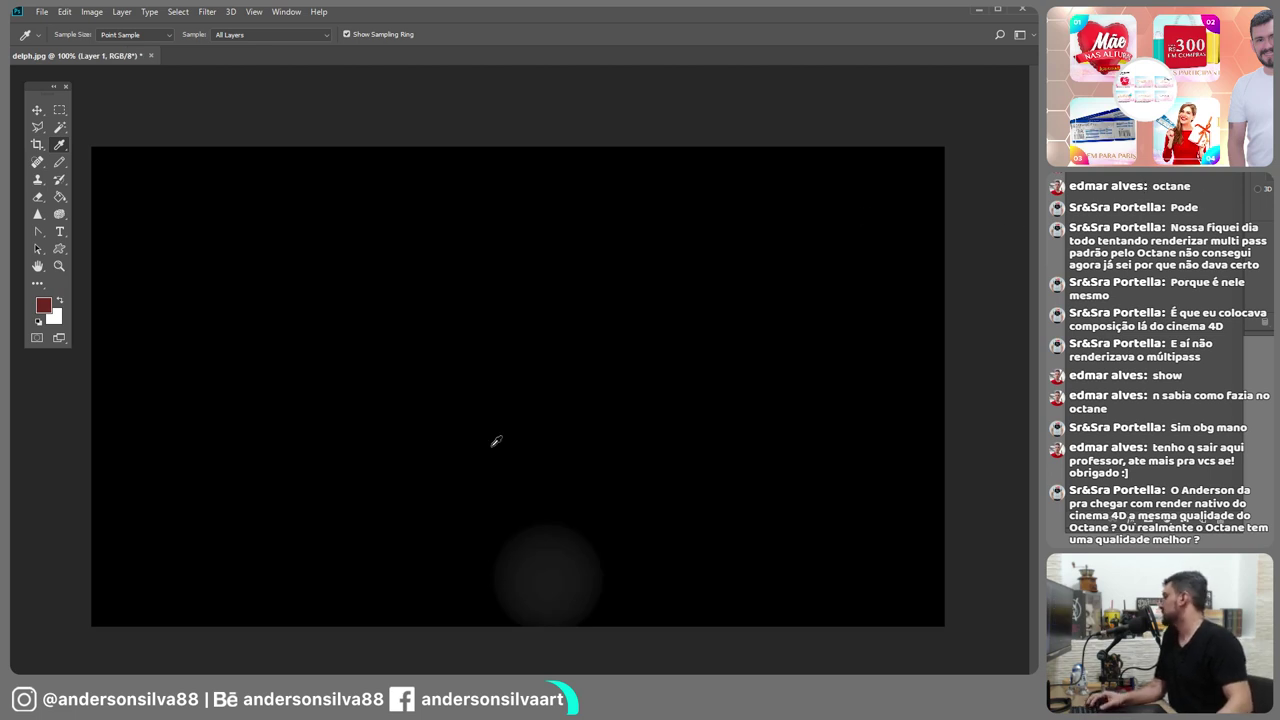
key(ctrl+l)
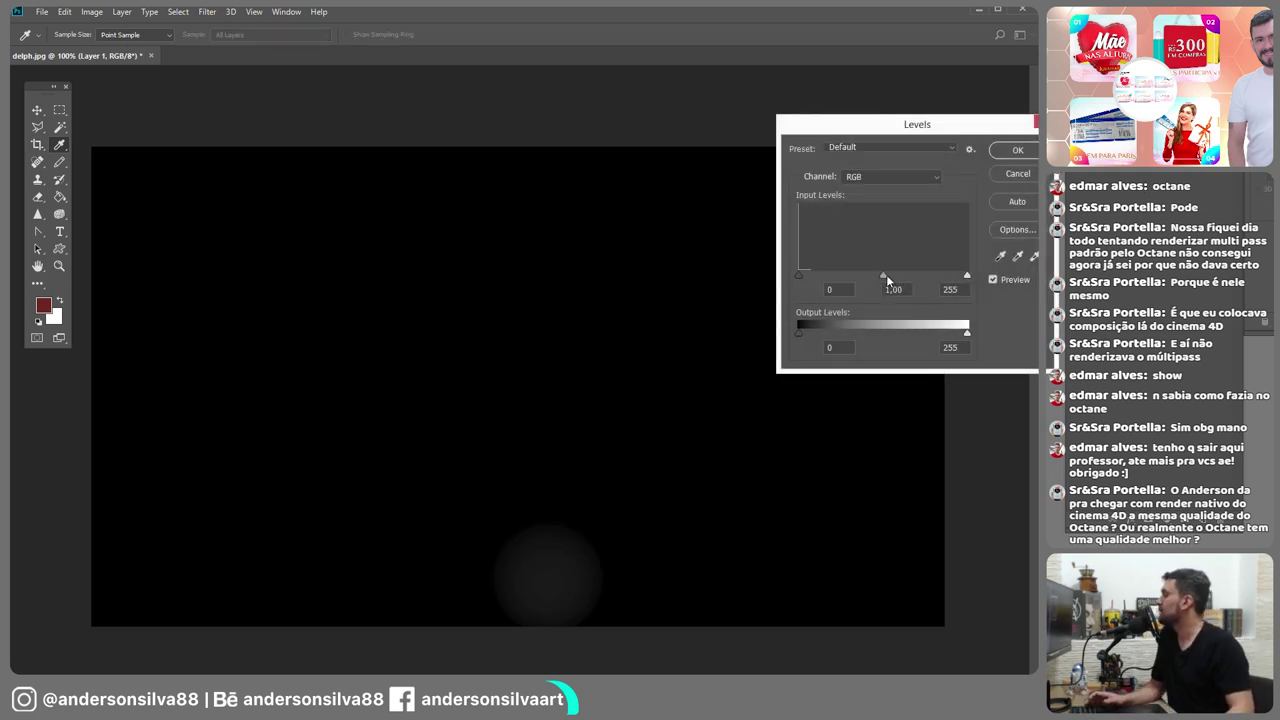
drag(886, 274, 815, 274)
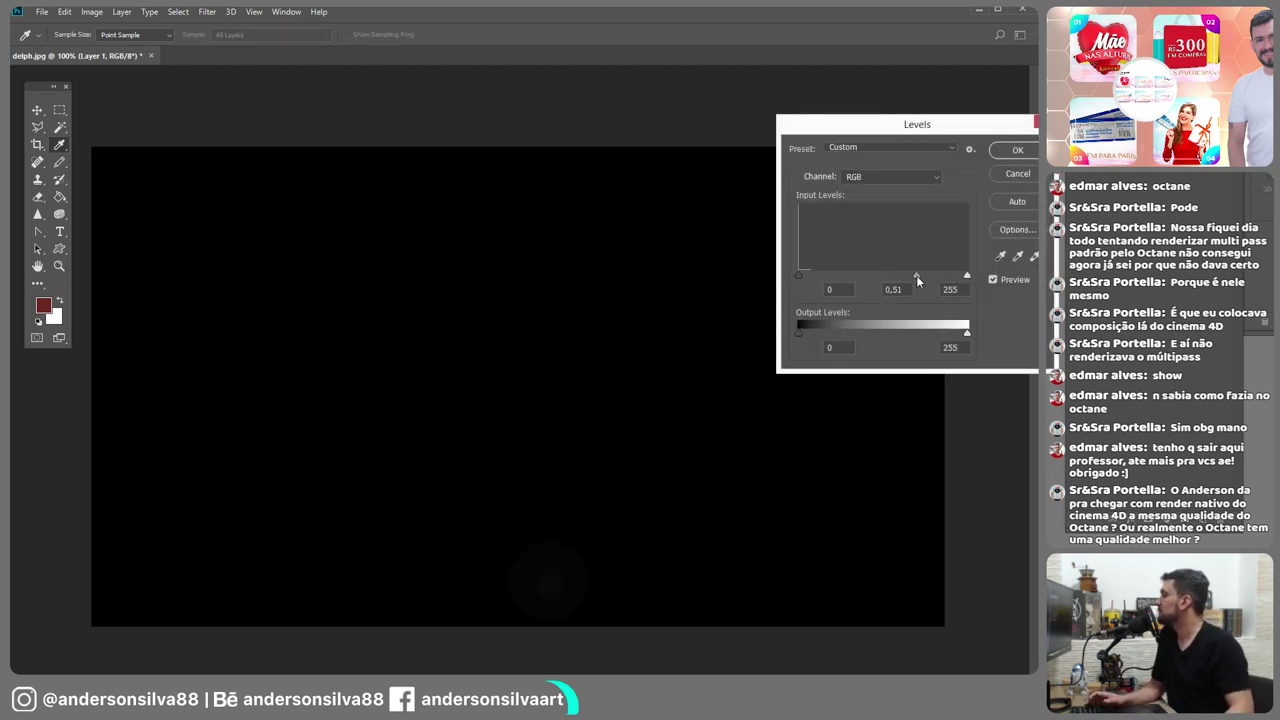
click(966, 336)
drag(800, 335, 825, 336)
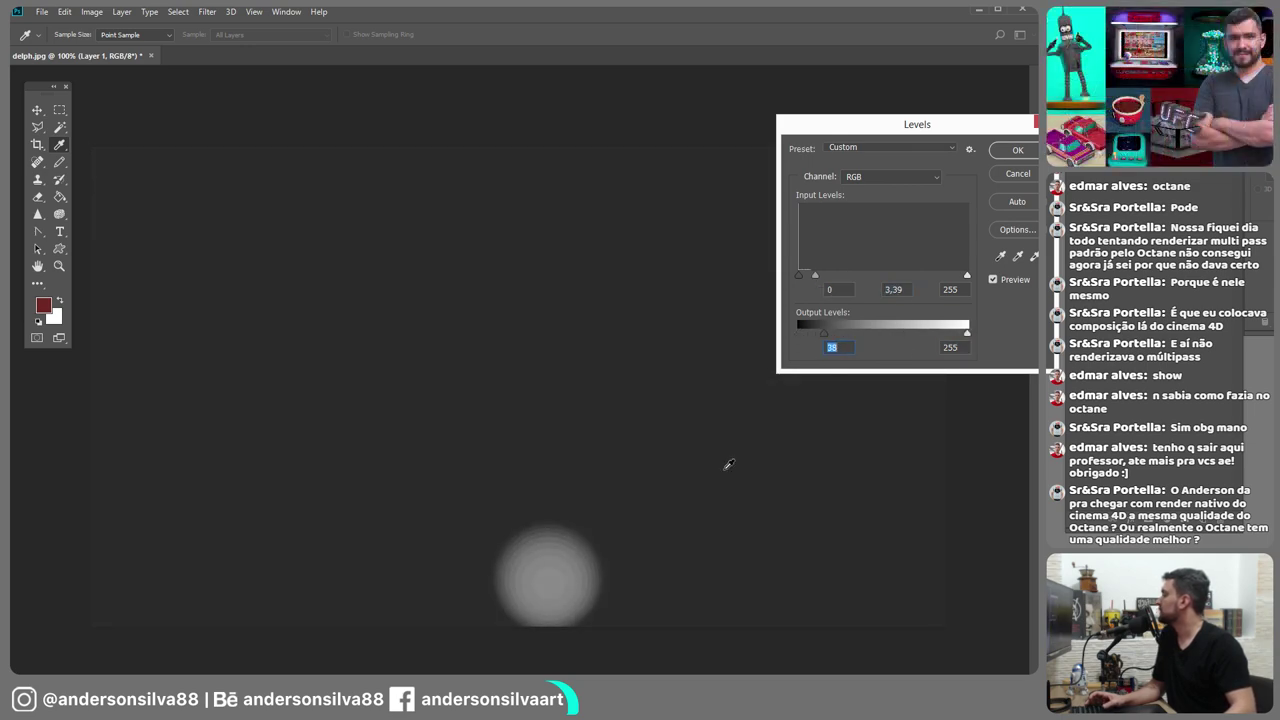
click(1018, 177)
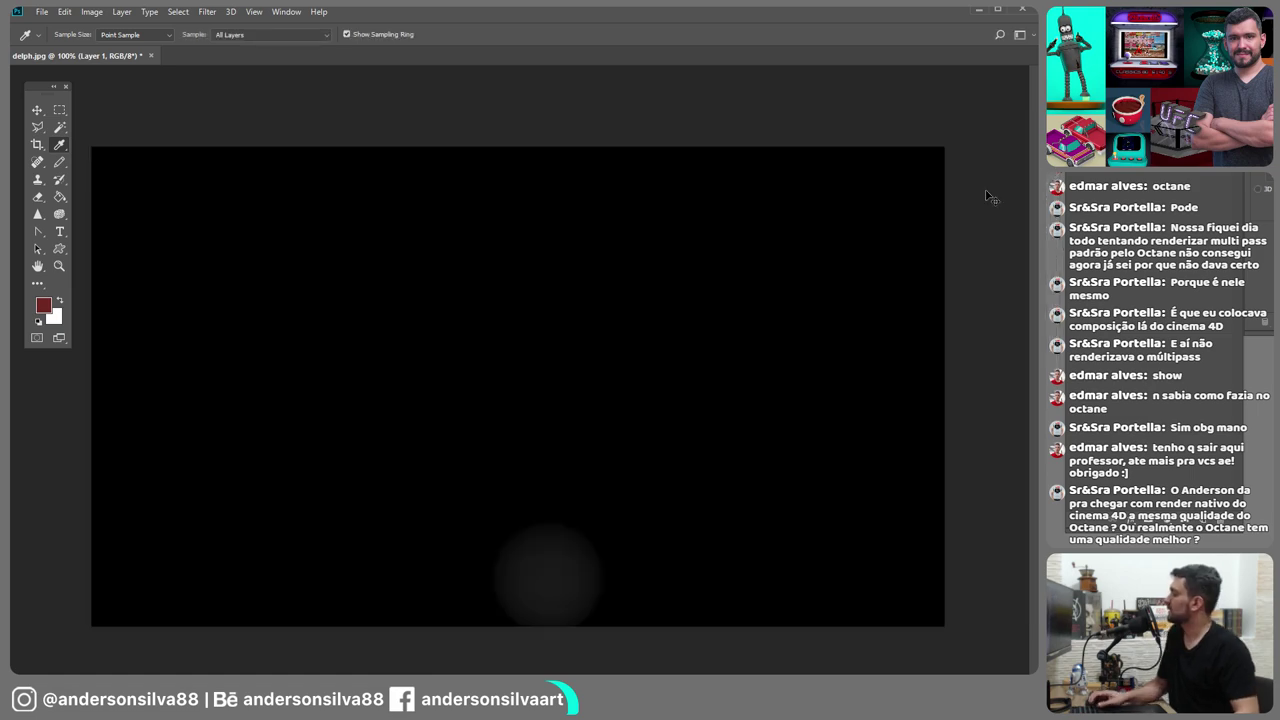
key(ctrl+shift+s)
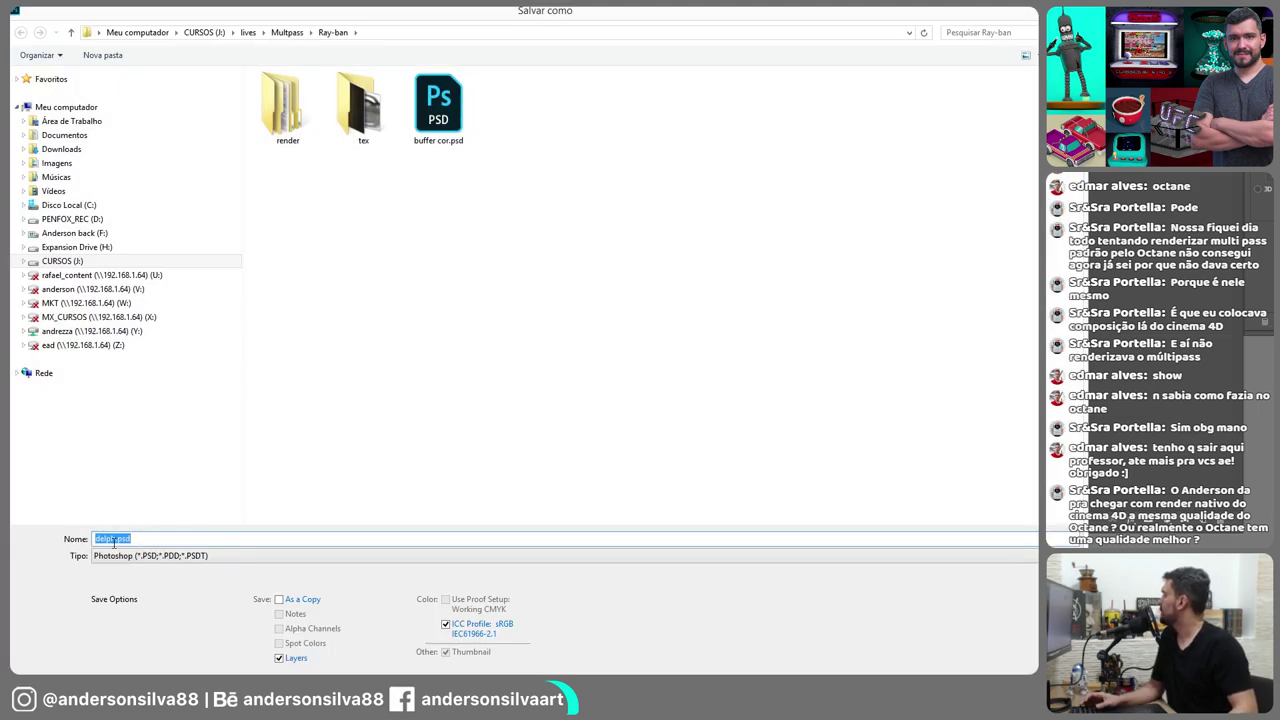
text(i)
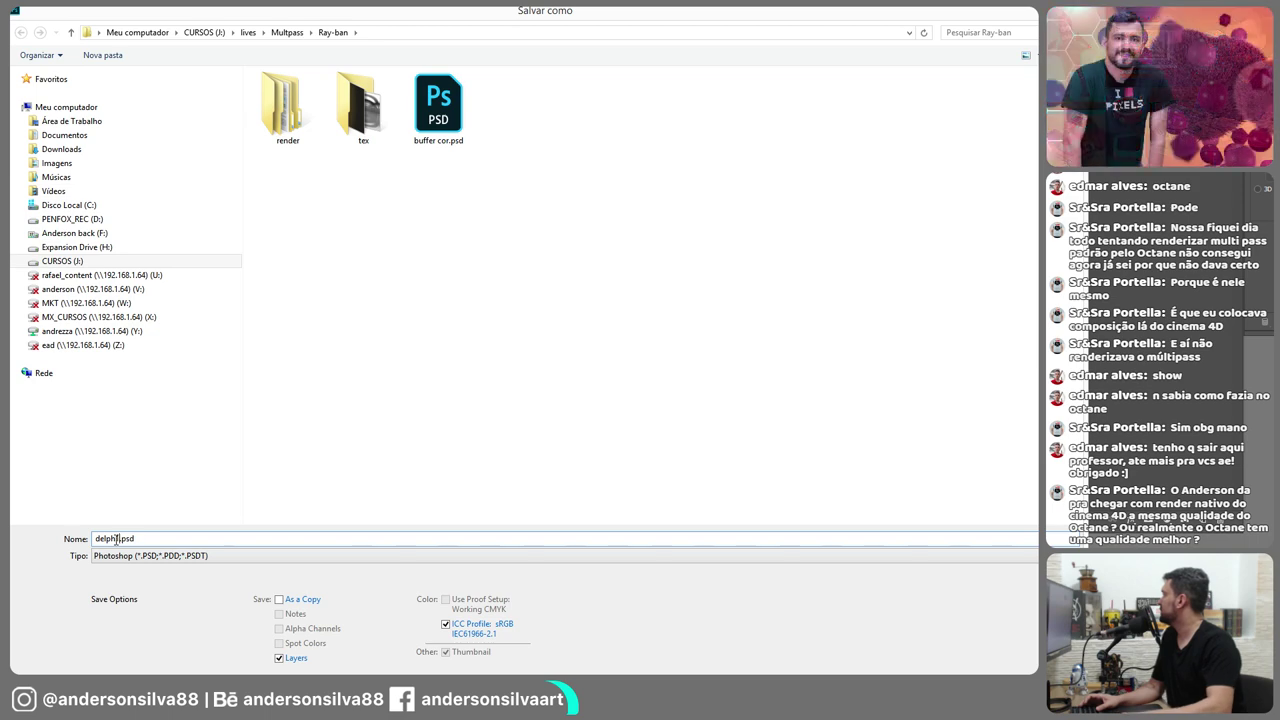
click(287, 33)
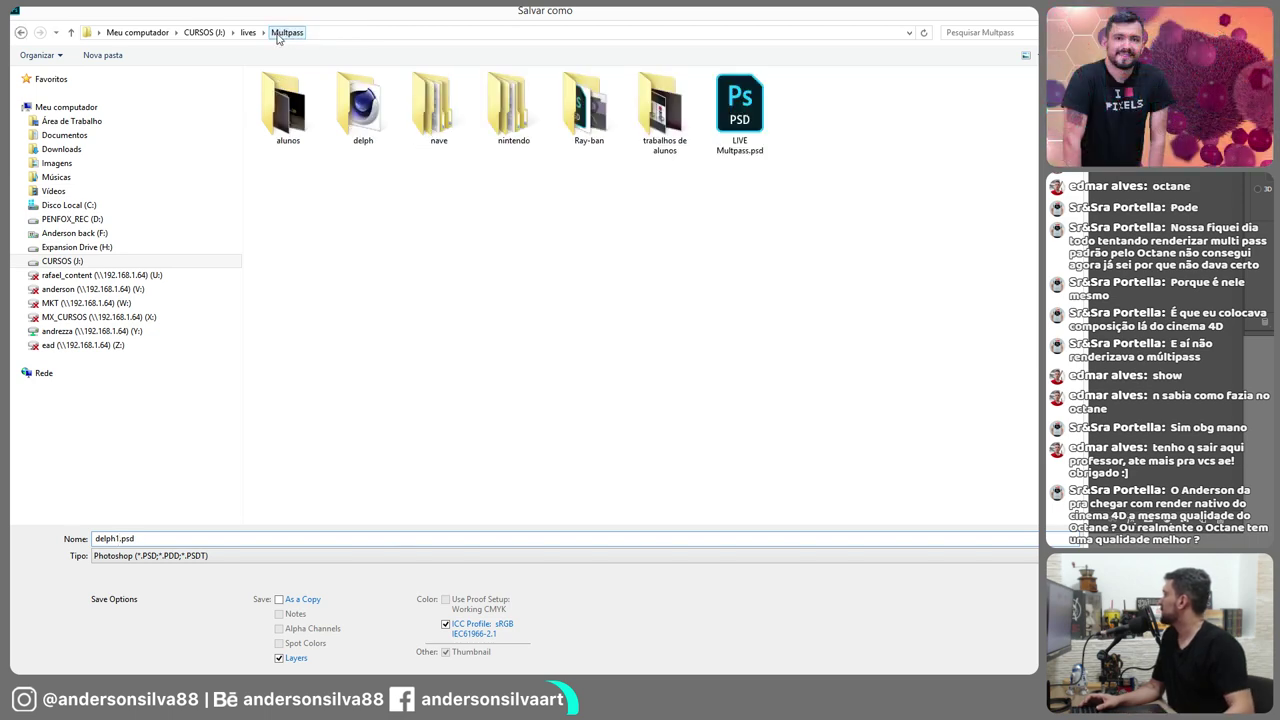
key(Return)
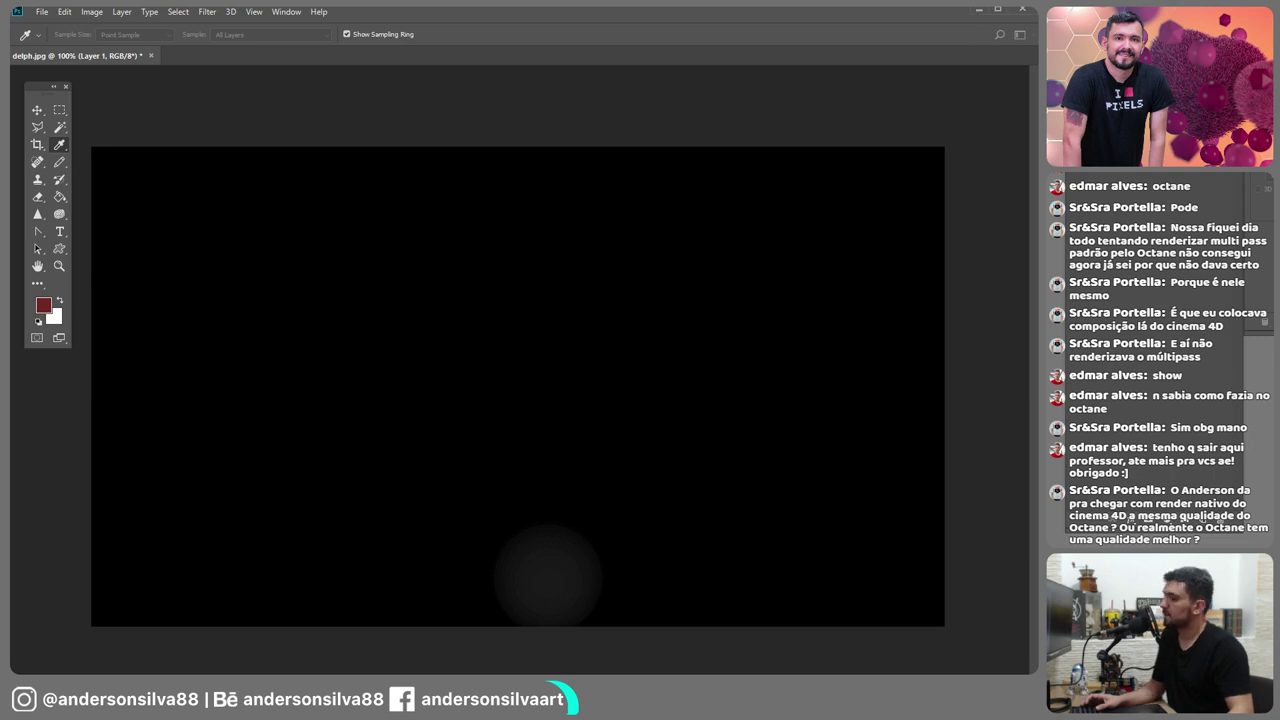
In After Effects, delete all old project items and import delph.jpg
key(alt+Tab)
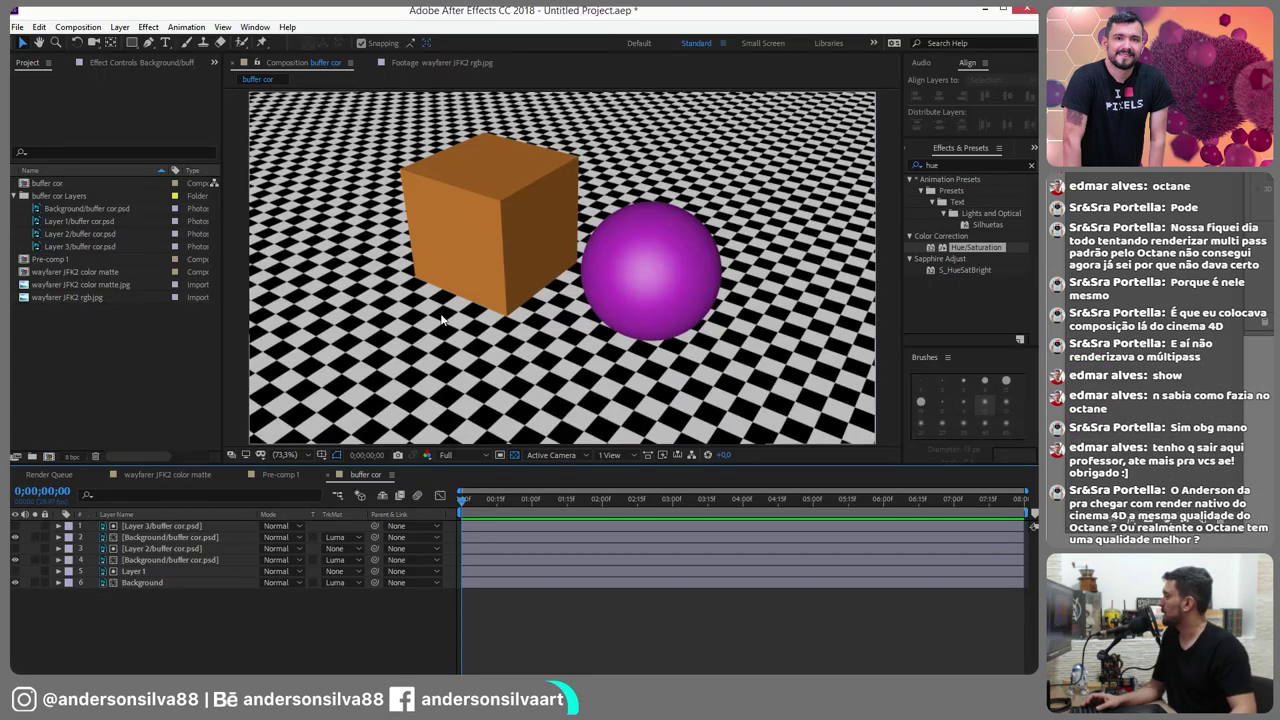
key(ctrl+alt+n)
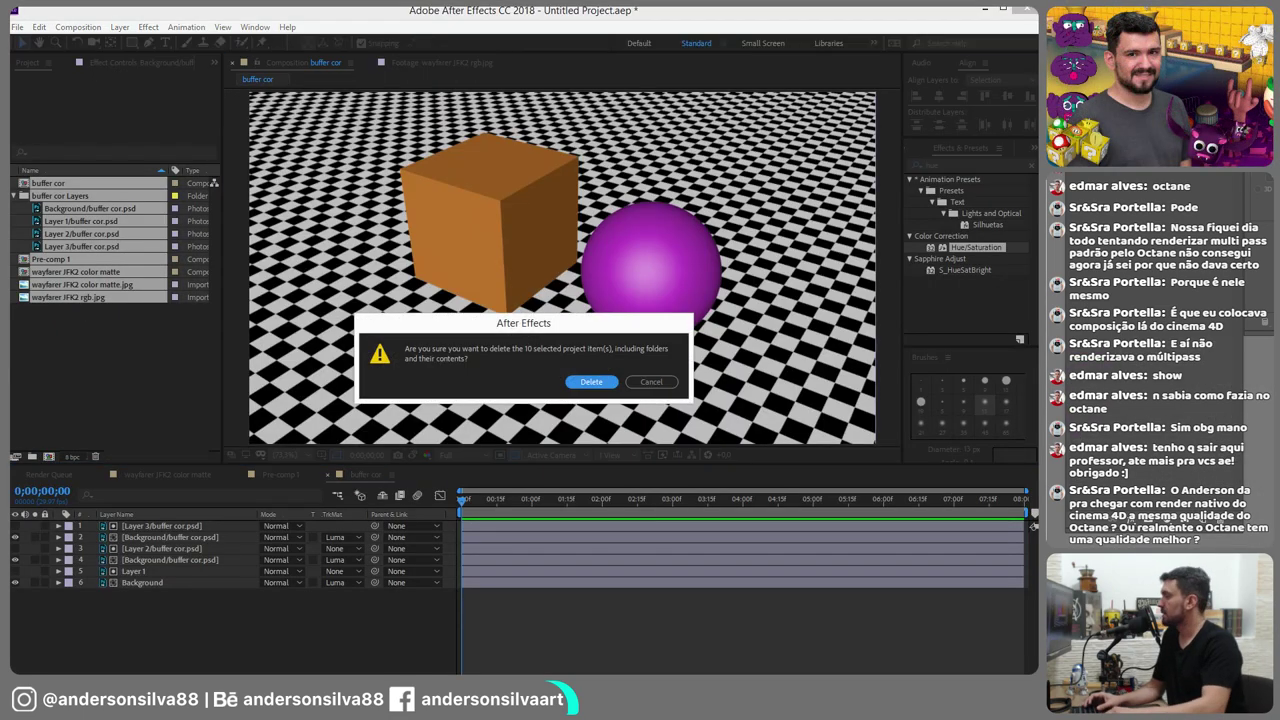
key(Return)
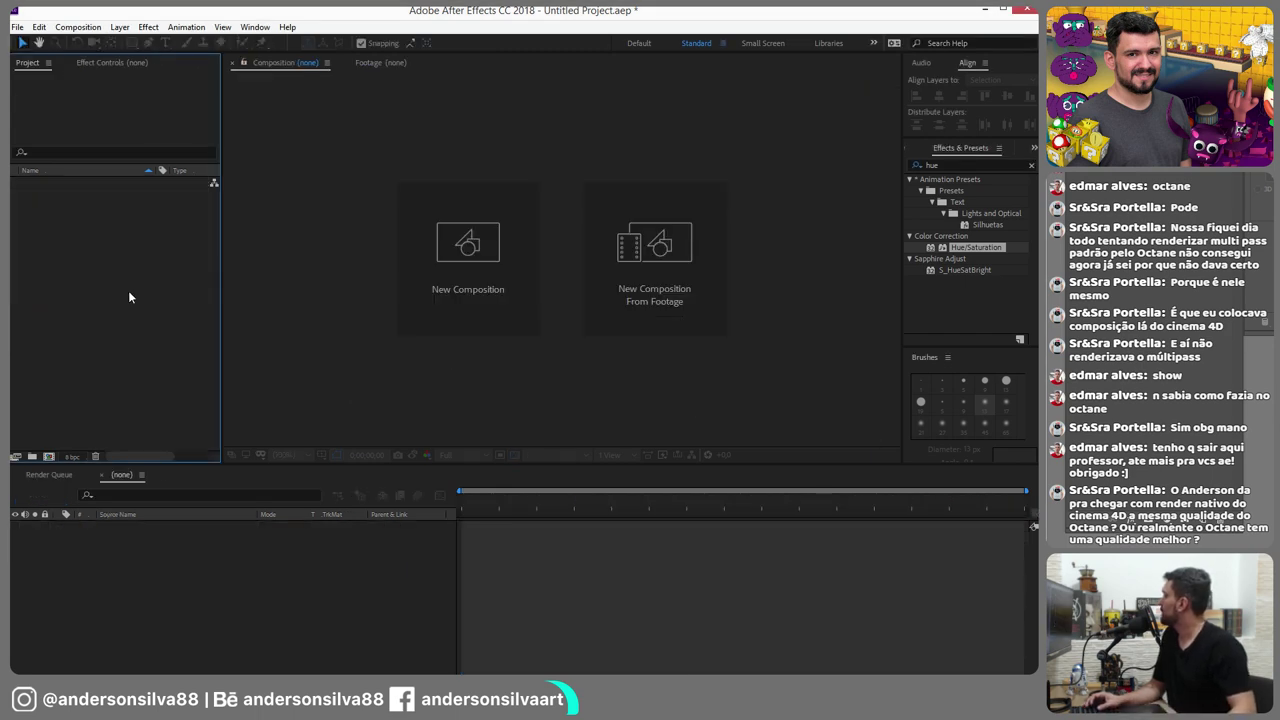
double_click(130, 291)
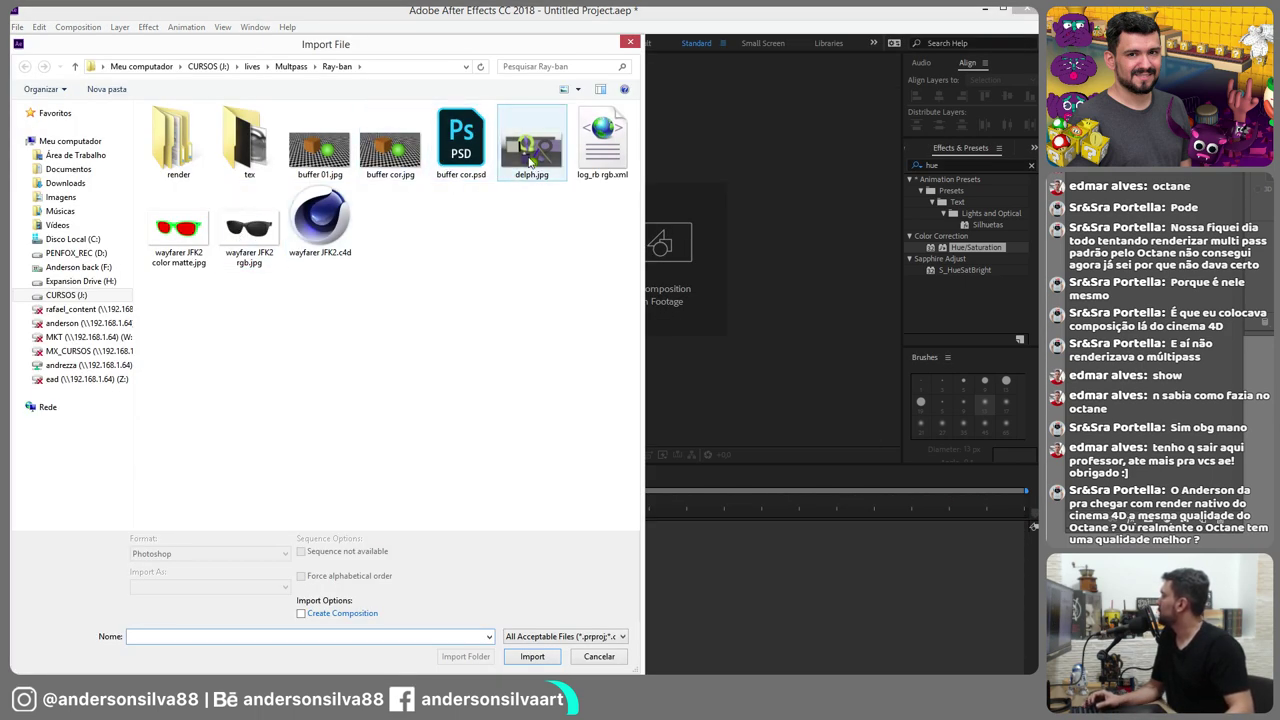
double_click(529, 160)
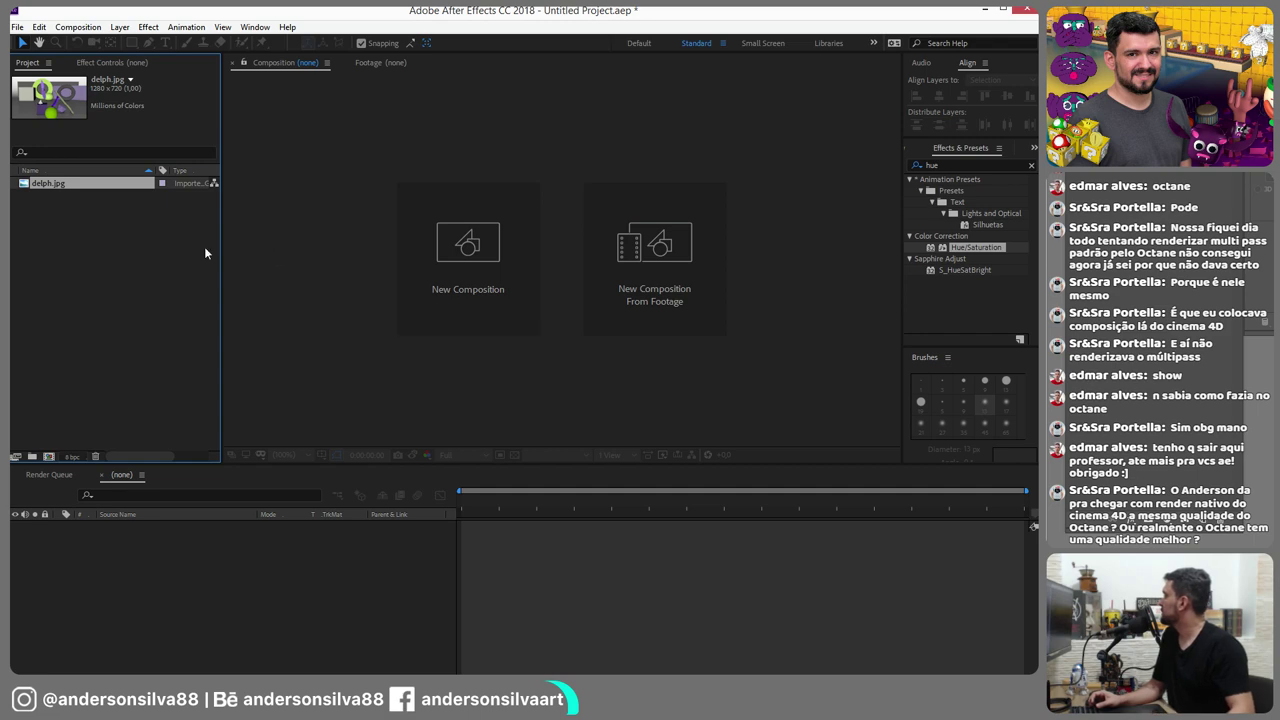
Import buffer cor.psd as flat Footage, then return to Photoshop
double_click(156, 249)
double_click(474, 147)
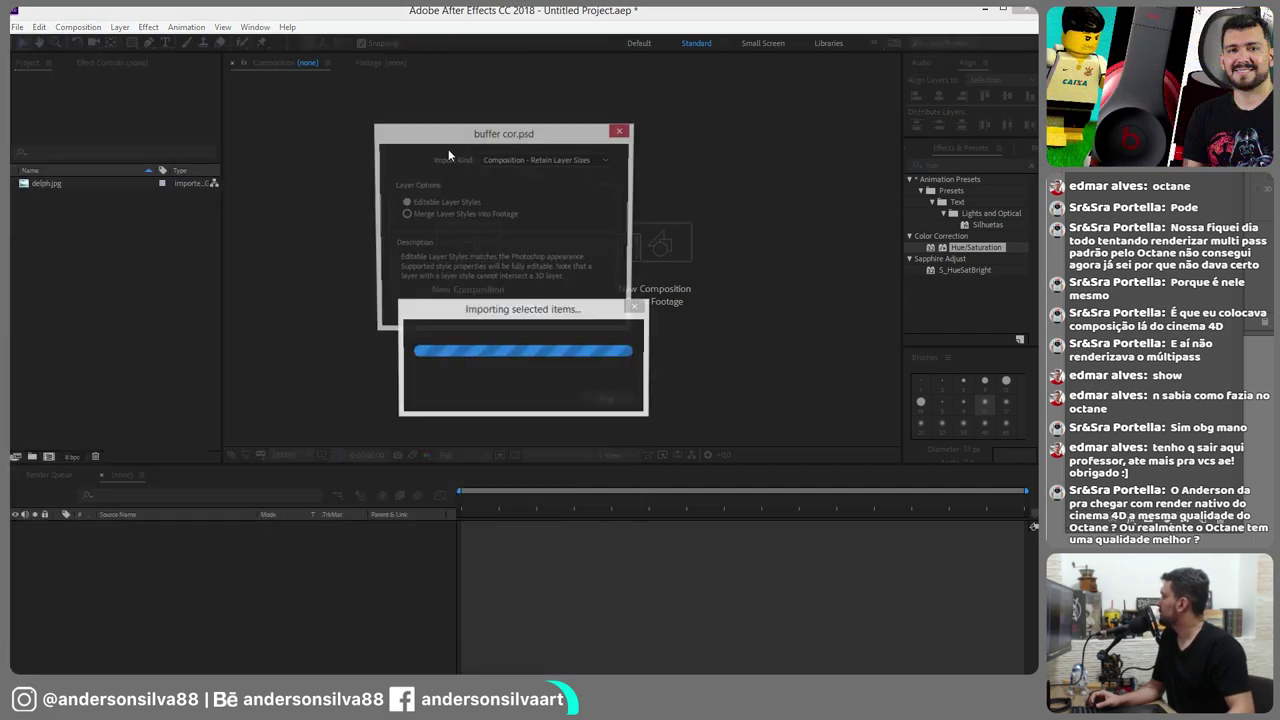
click(543, 161)
click(530, 174)
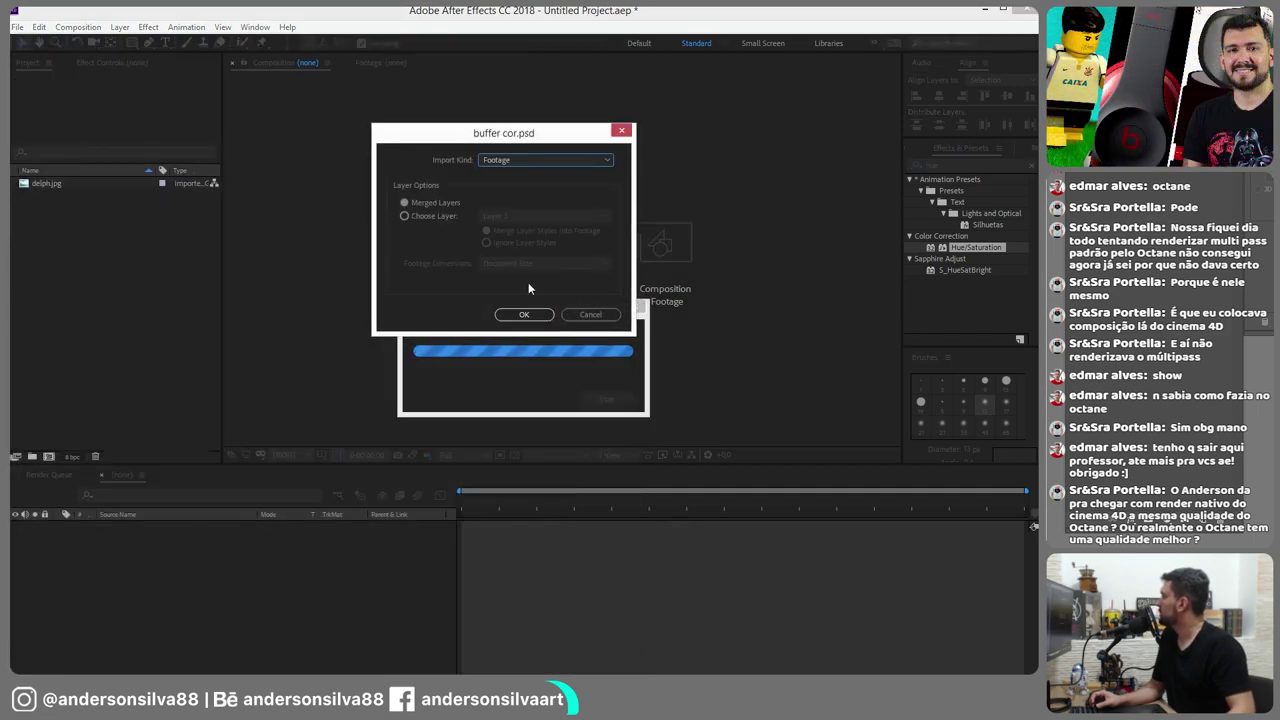
click(524, 314)
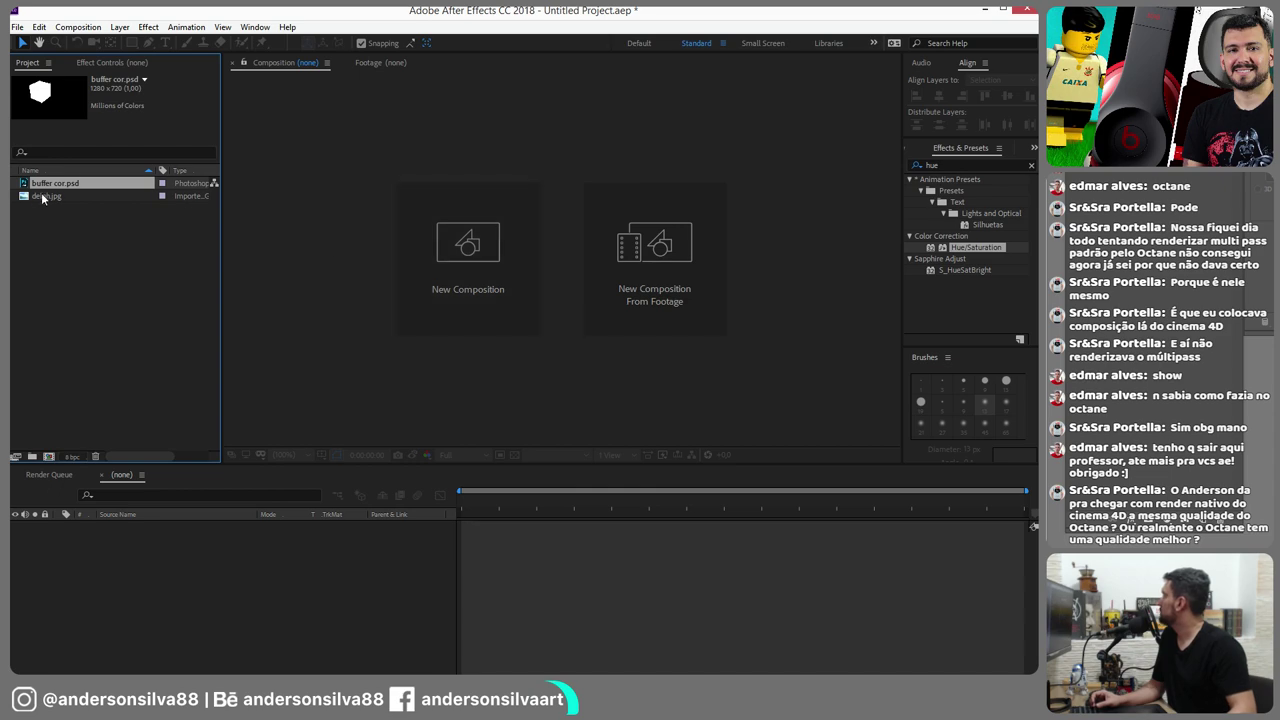
double_click(78, 229)
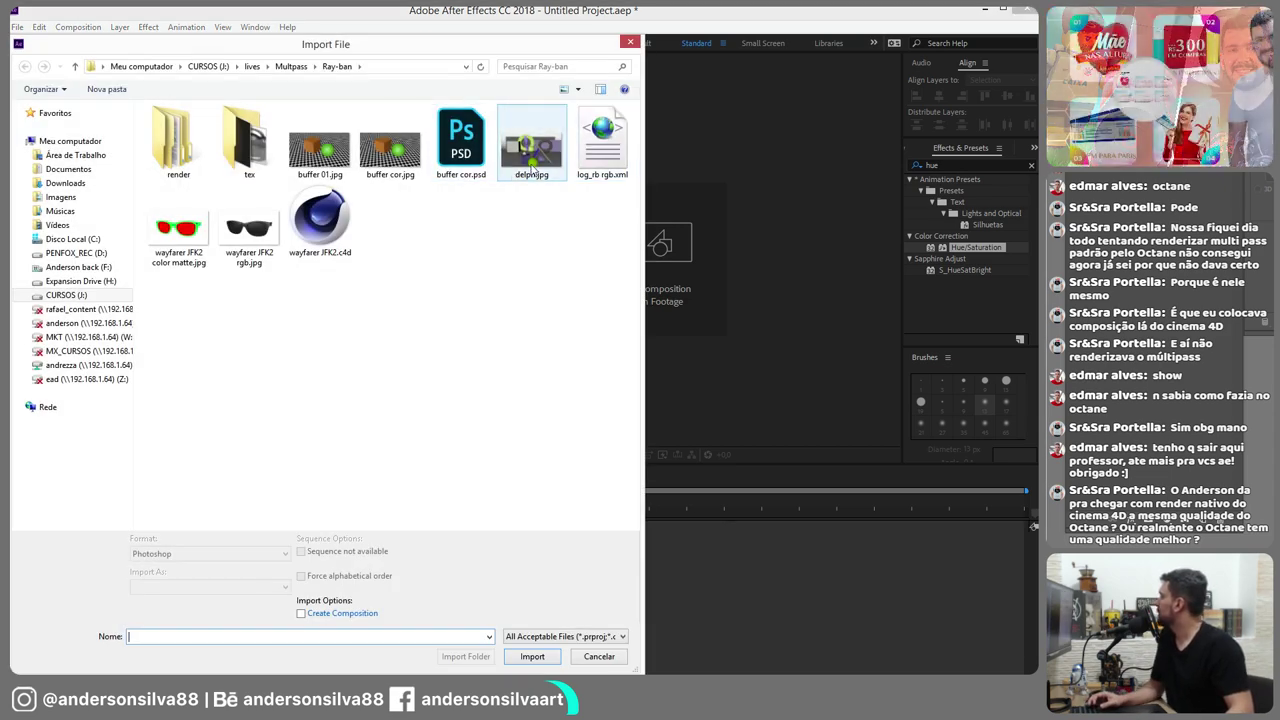
key(alt+Tab)
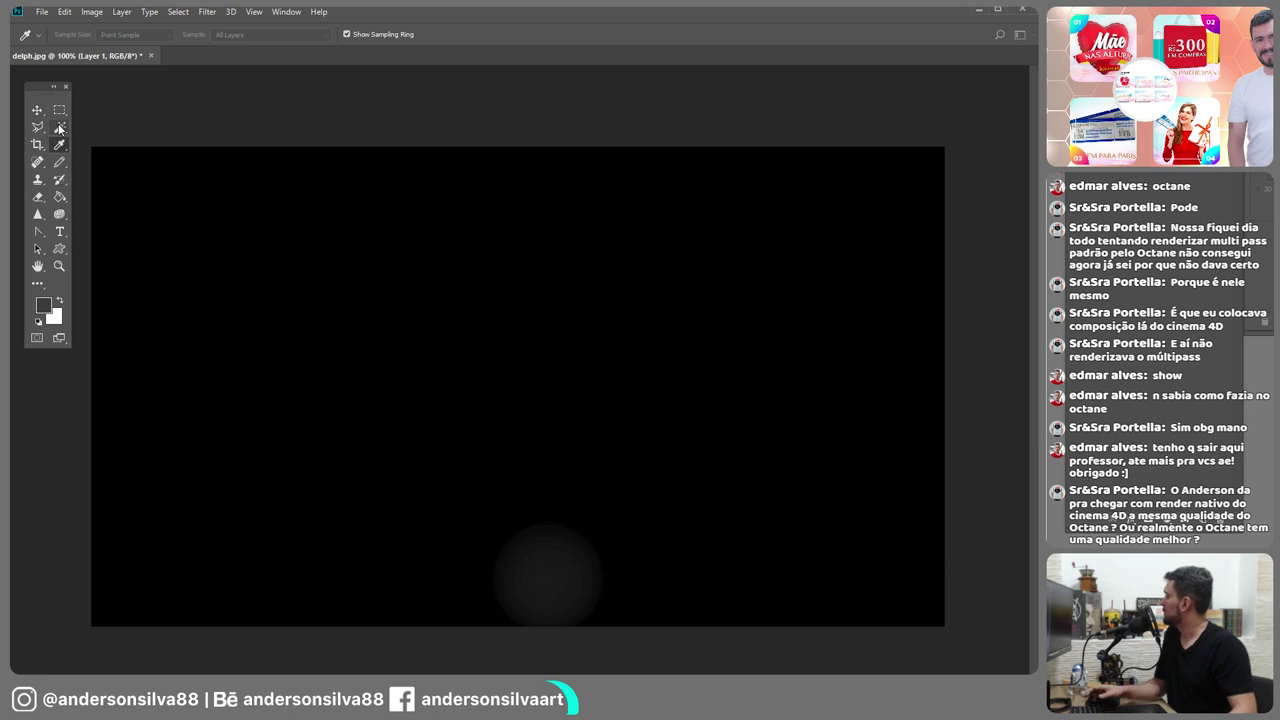
Save the delph image as delph1.psd
click(43, 12)
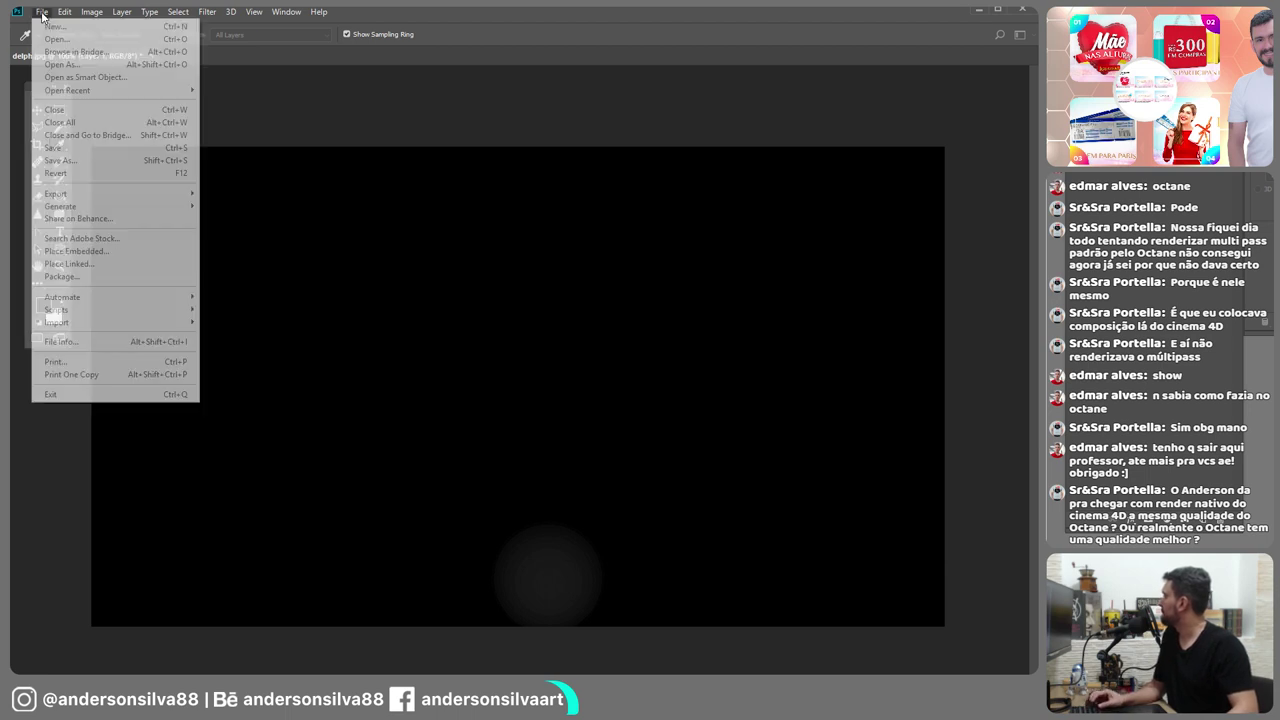
click(421, 160)
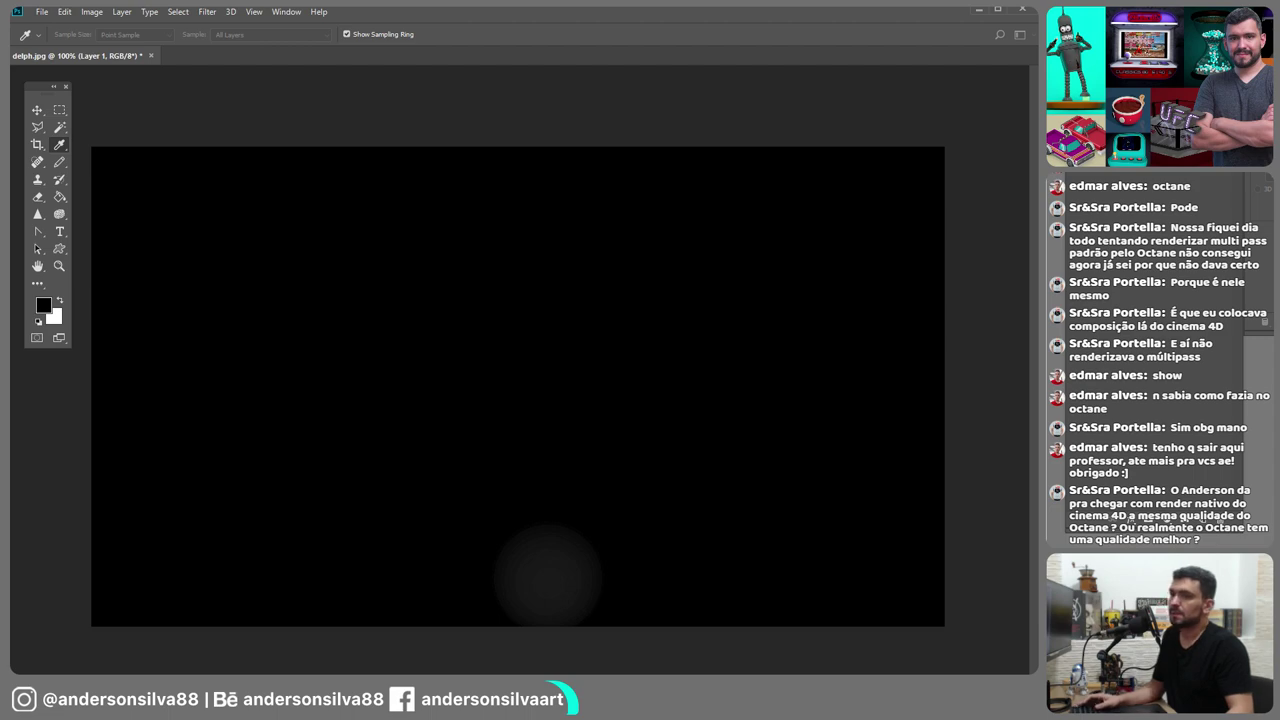
key(Return)
Save for Web as delph1.jpg in J:\lives\Multpass, then return to After Effects
key(ctrl+alt+shift+s)
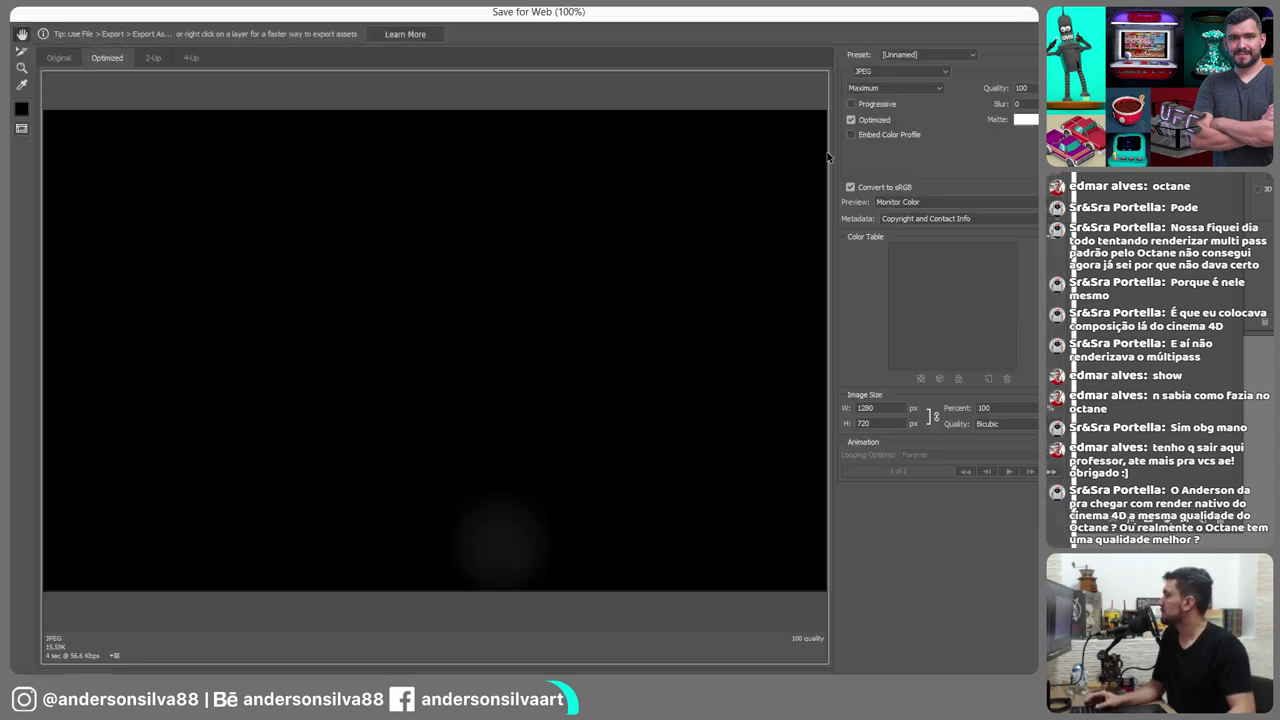
key(Return)
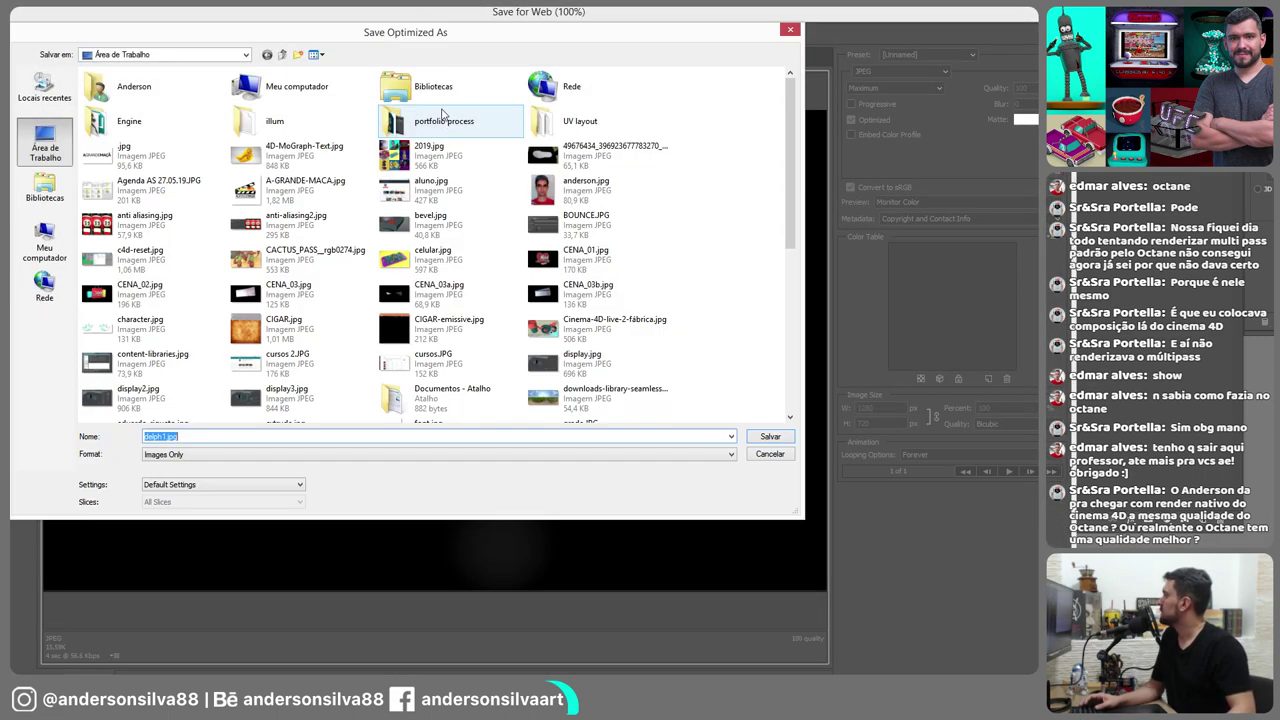
click(45, 248)
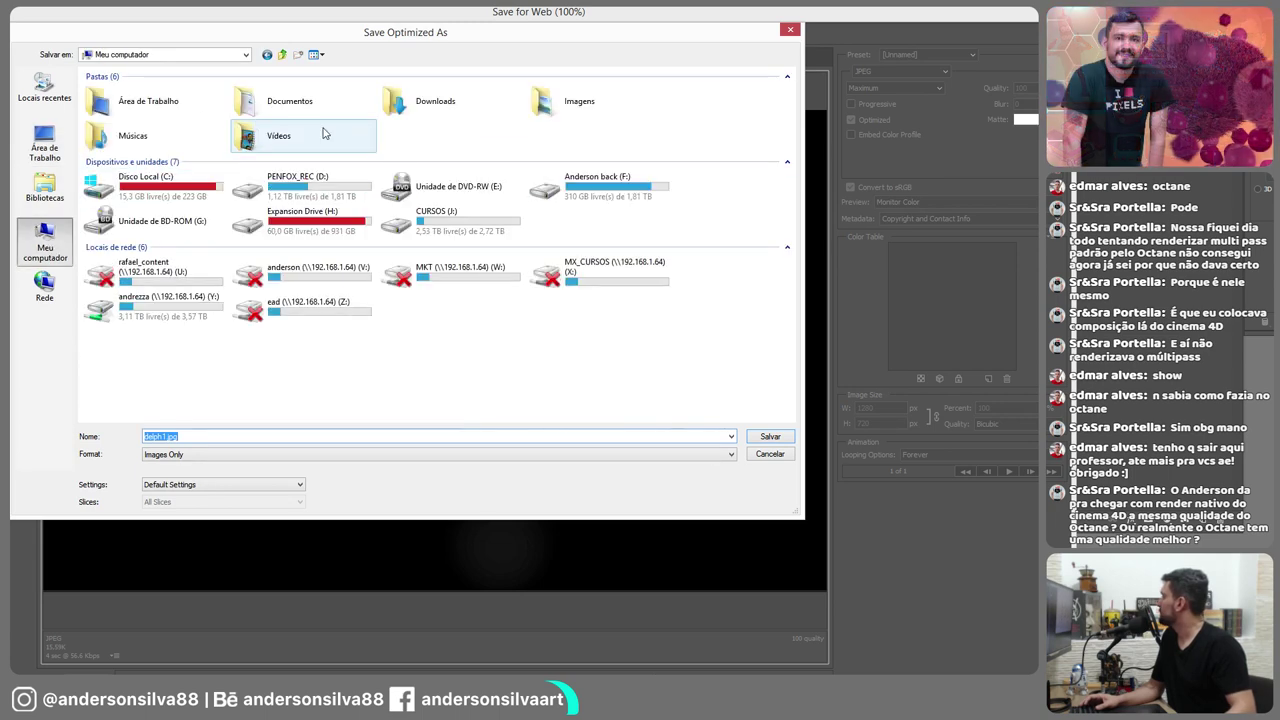
double_click(480, 235)
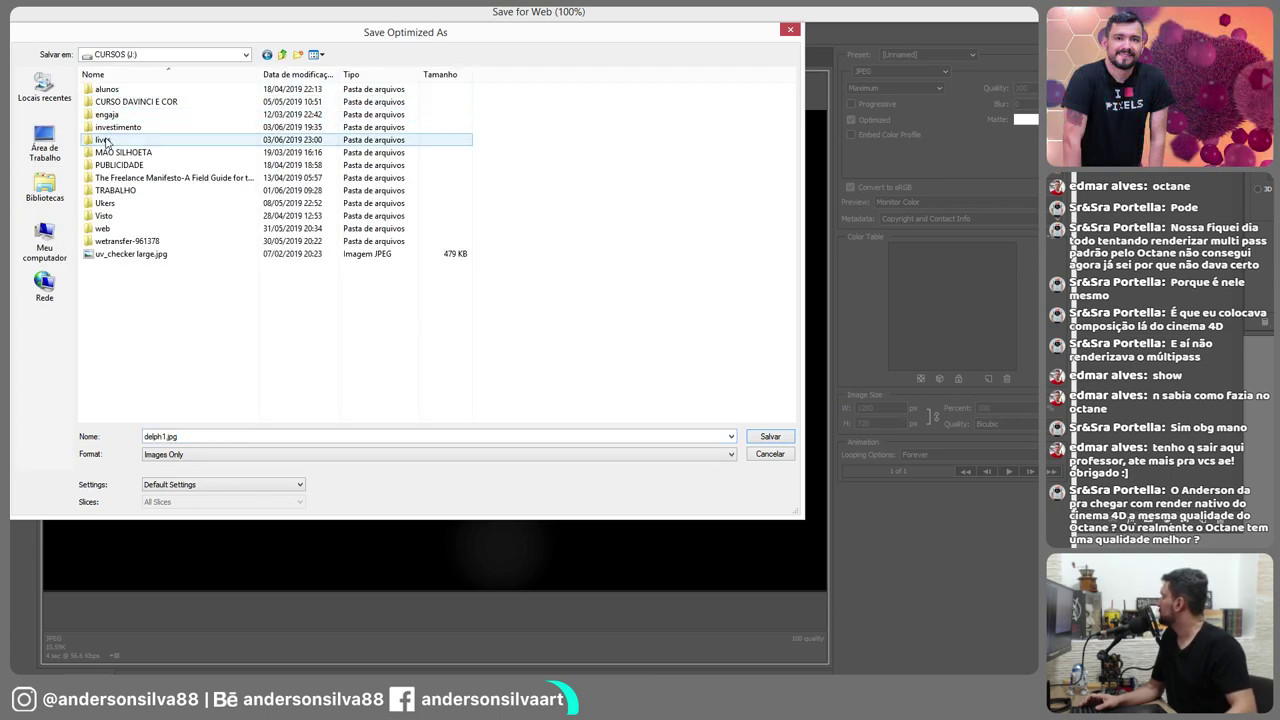
double_click(108, 140)
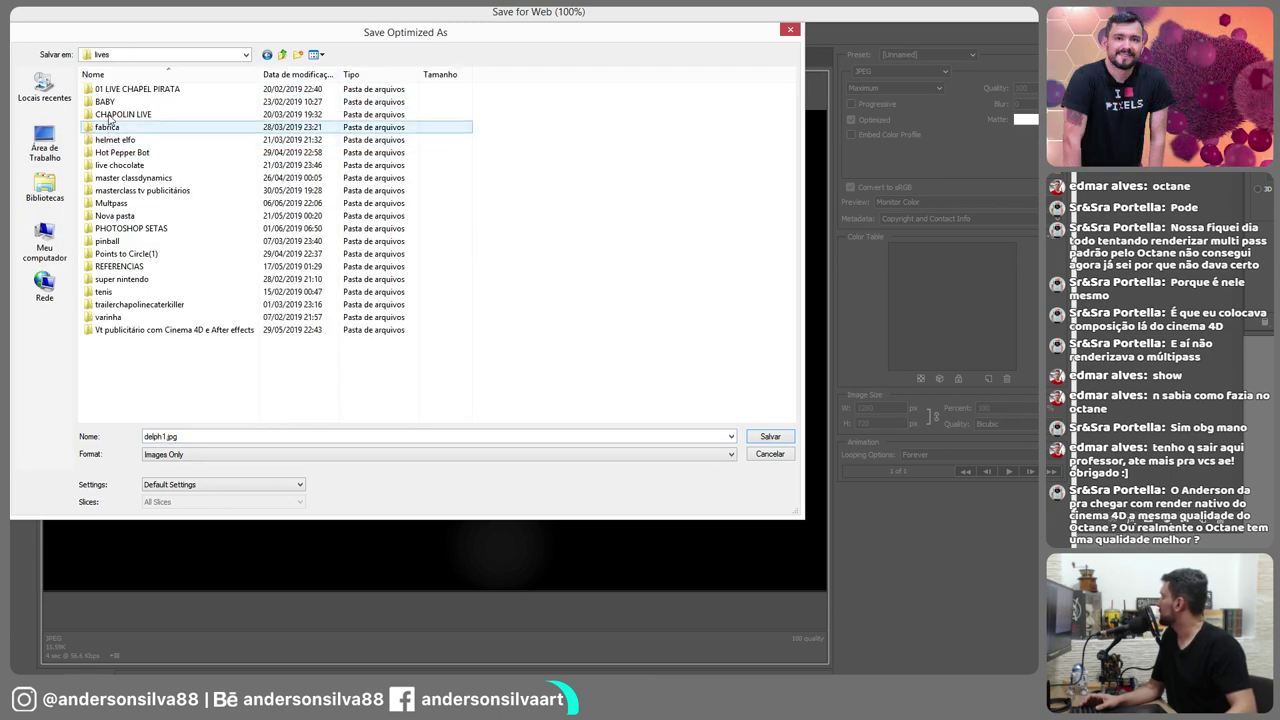
double_click(120, 203)
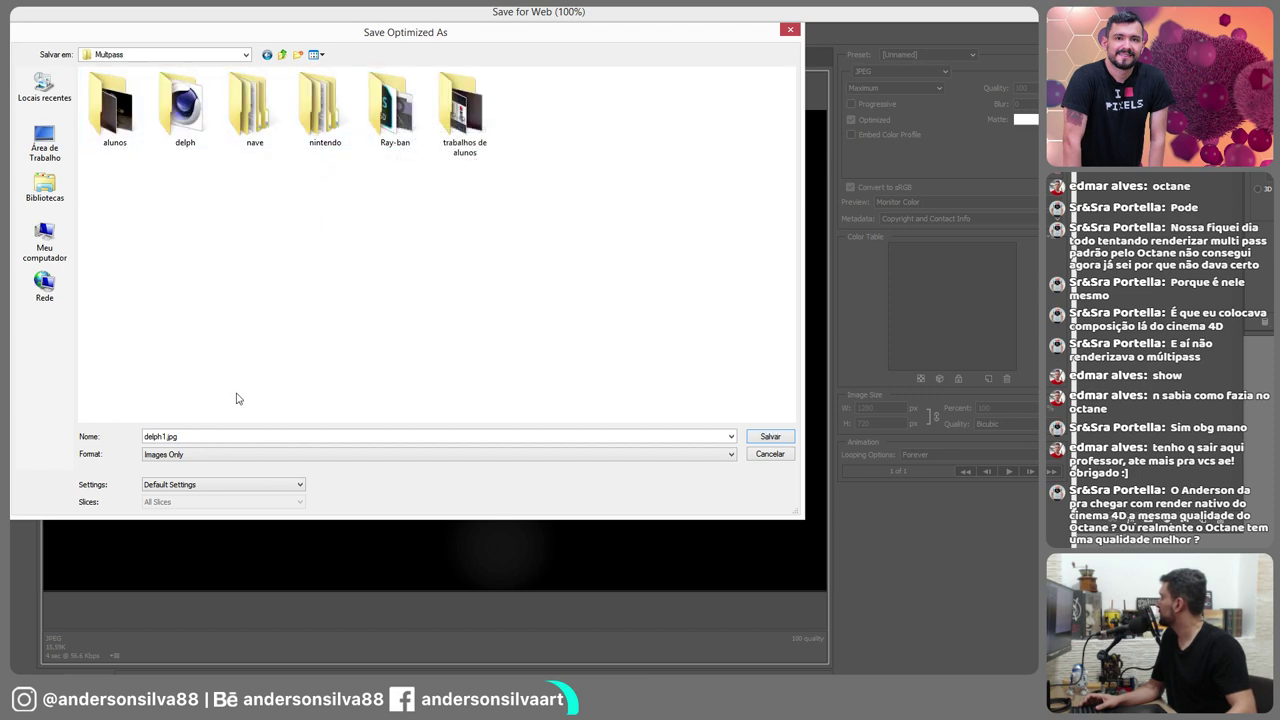
click(770, 436)
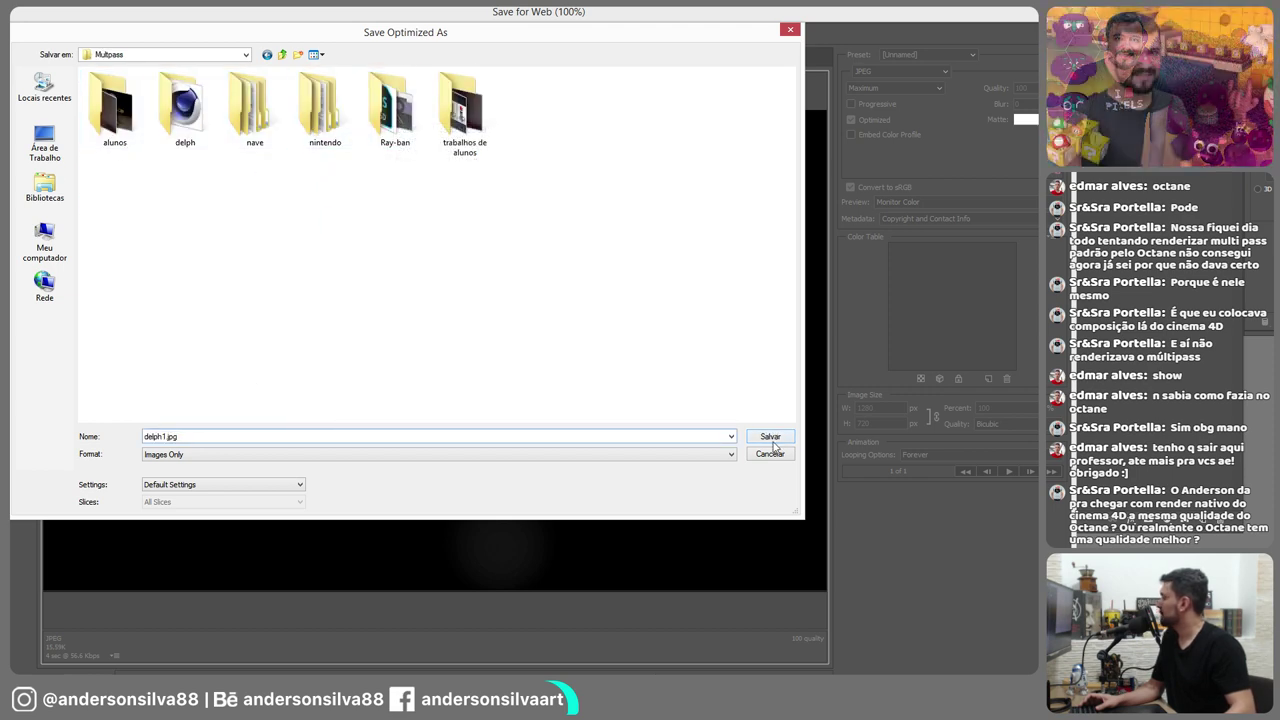
key(alt+Tab)
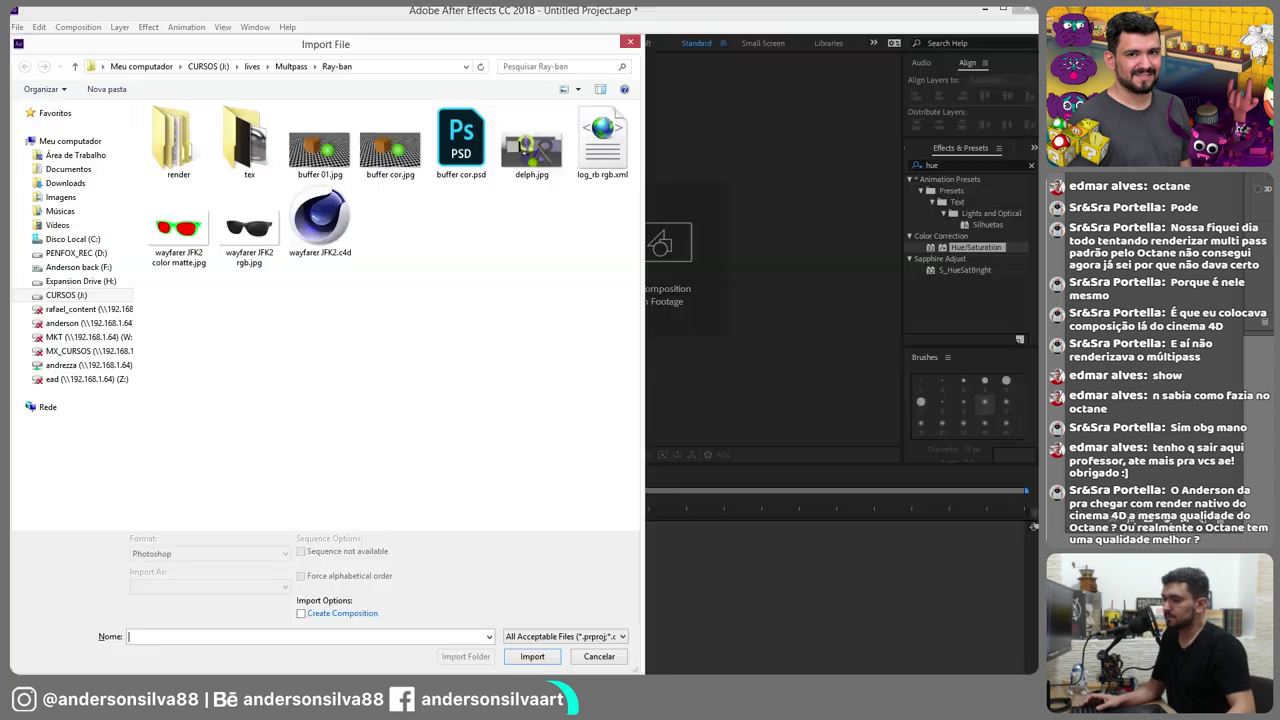
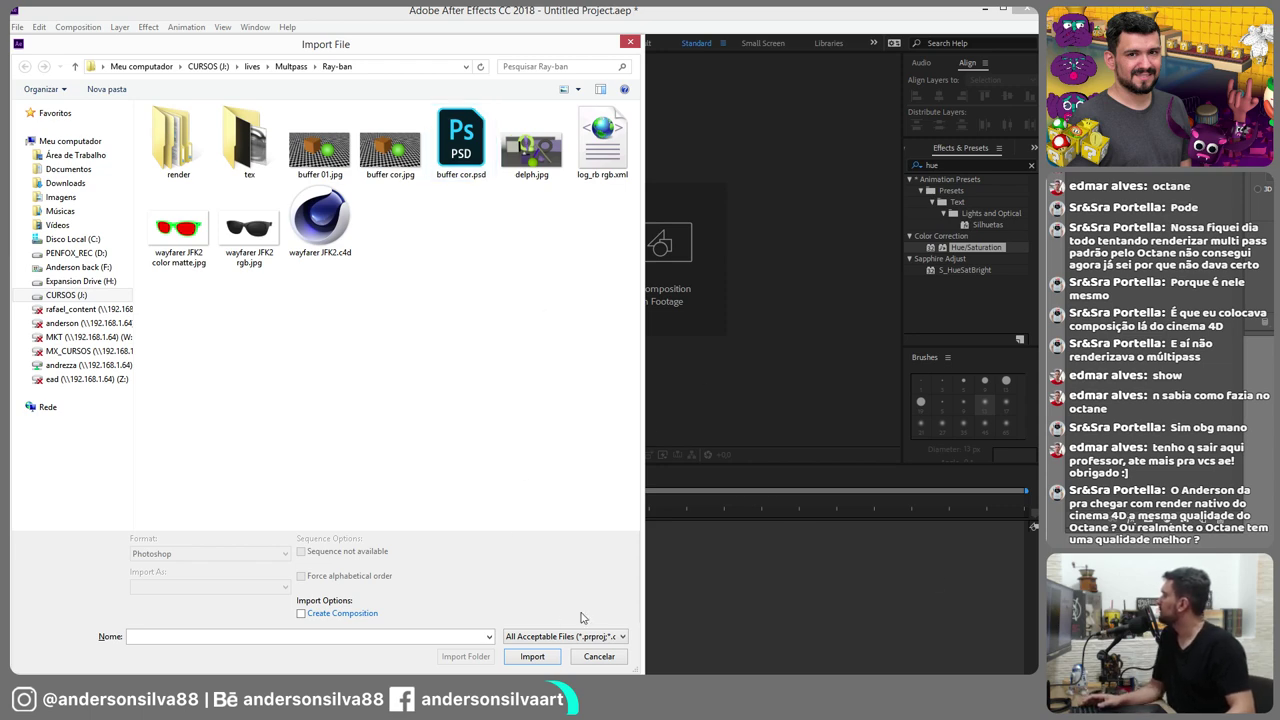
Cancel the After Effects import from the Ray-ban folder, bringing nothing in
click(592, 656)
double_click(106, 256)
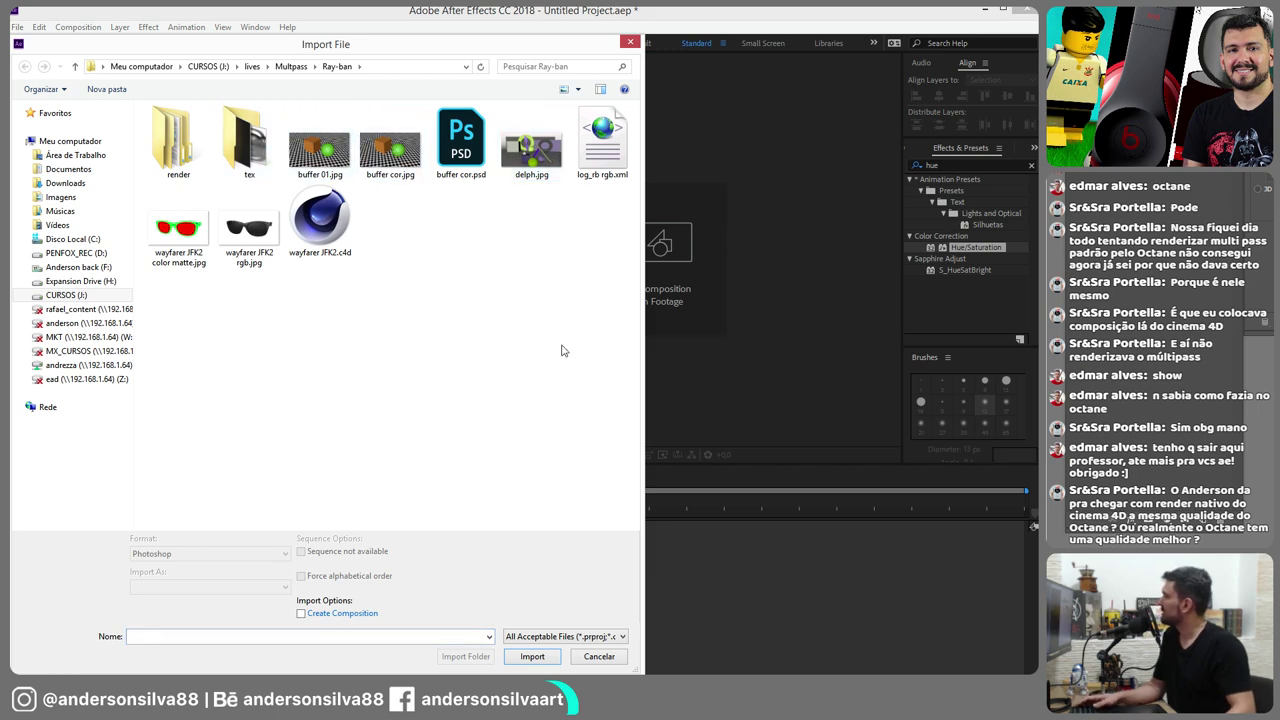
key(Escape)
Save delph1.psd into CURSOS (J:) > lives > Multpass, then minimize Photoshop
key(alt+Tab)
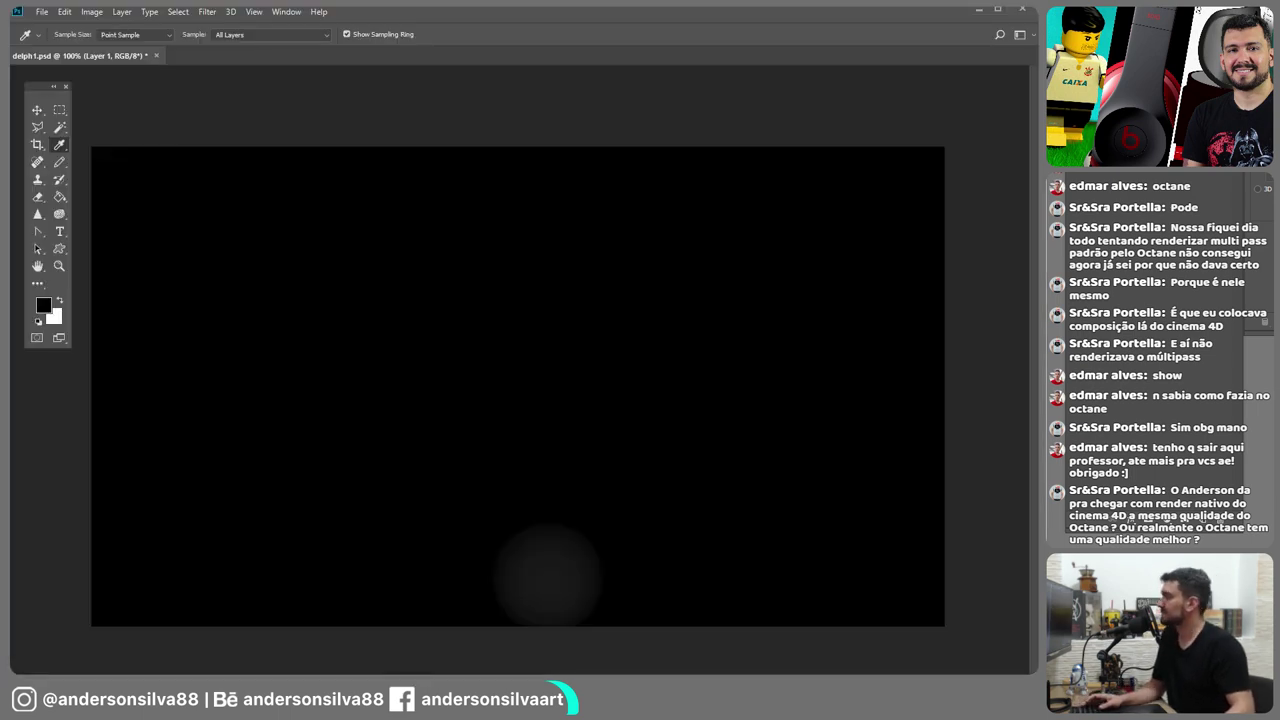
click(42, 11)
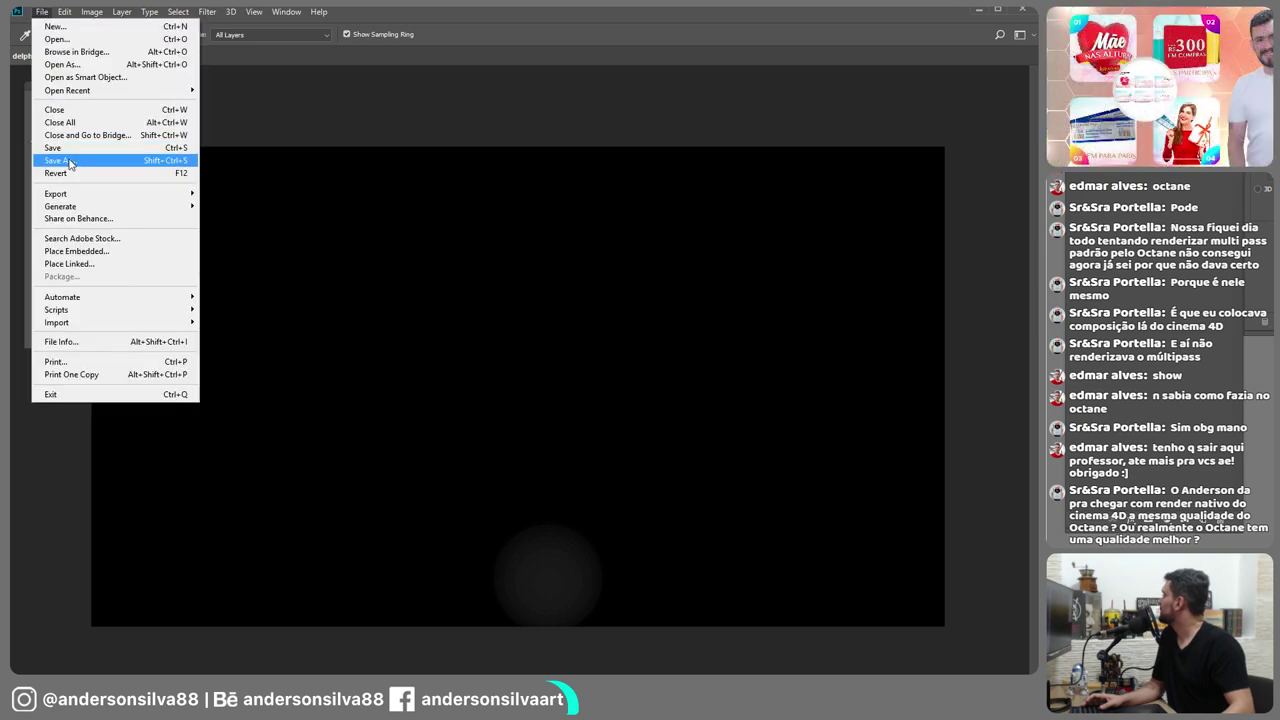
click(69, 157)
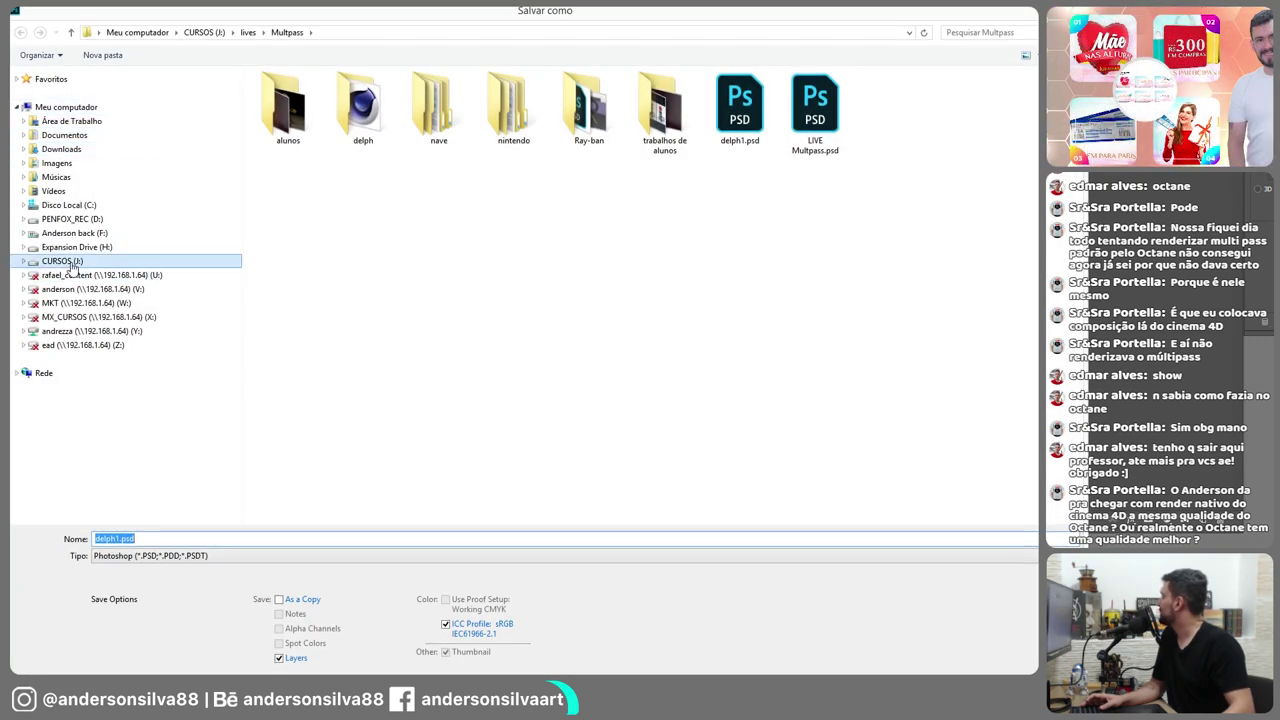
click(70, 263)
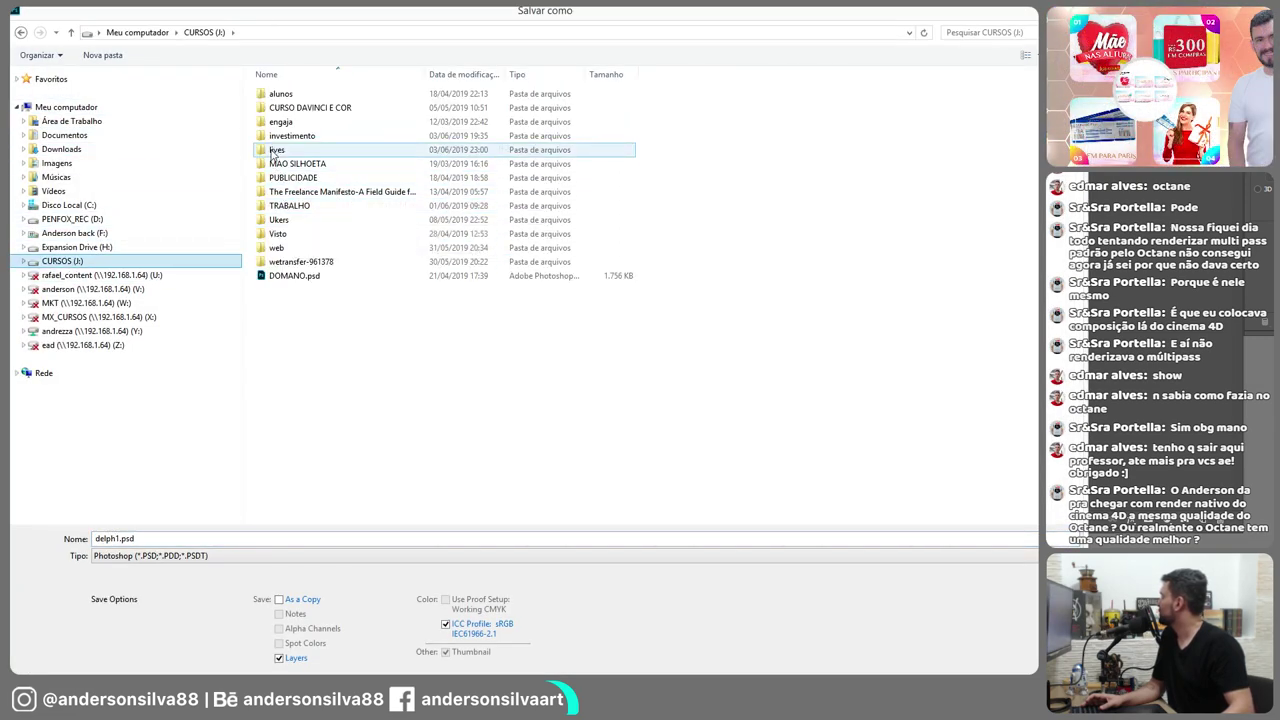
click(273, 150)
double_click(273, 150)
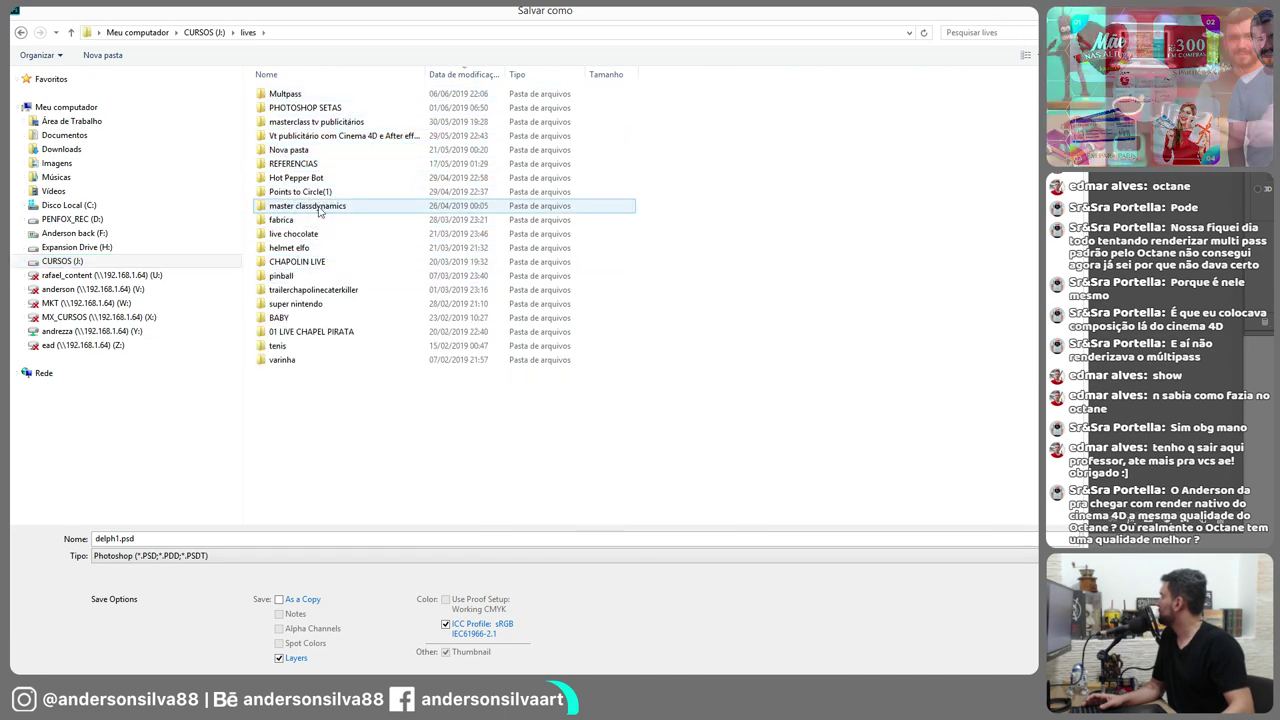
double_click(276, 96)
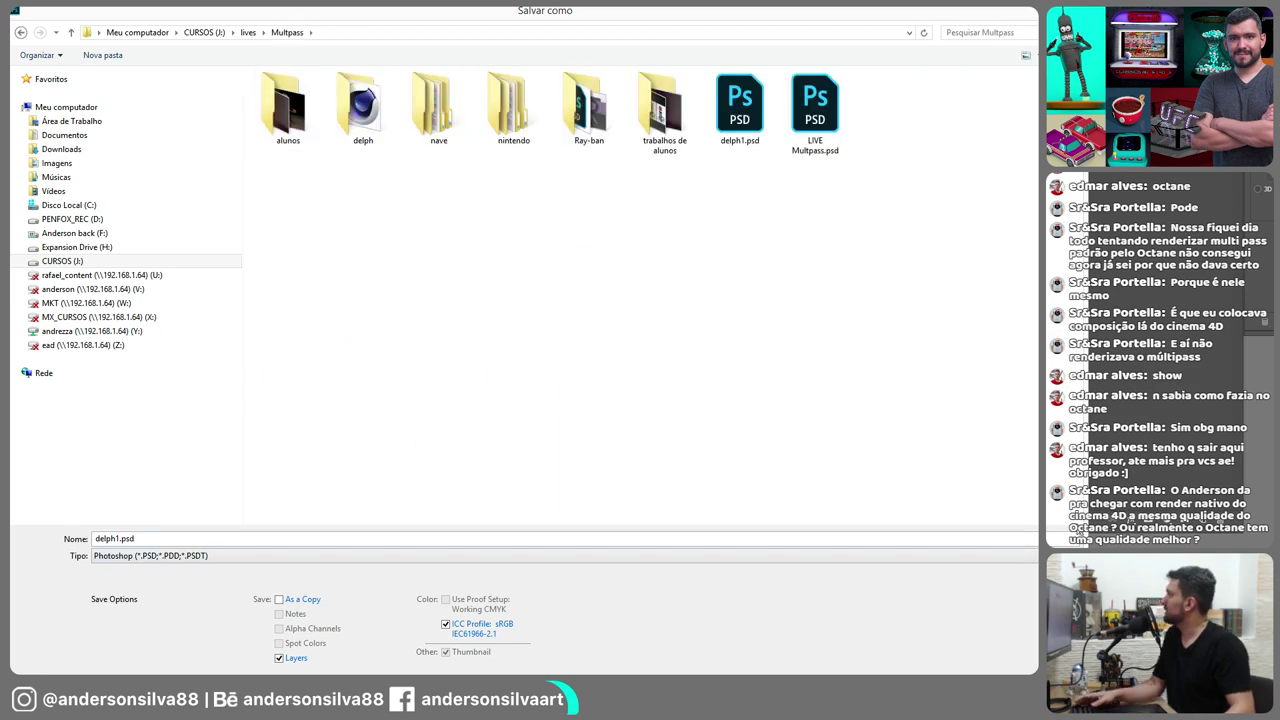
key(Return)
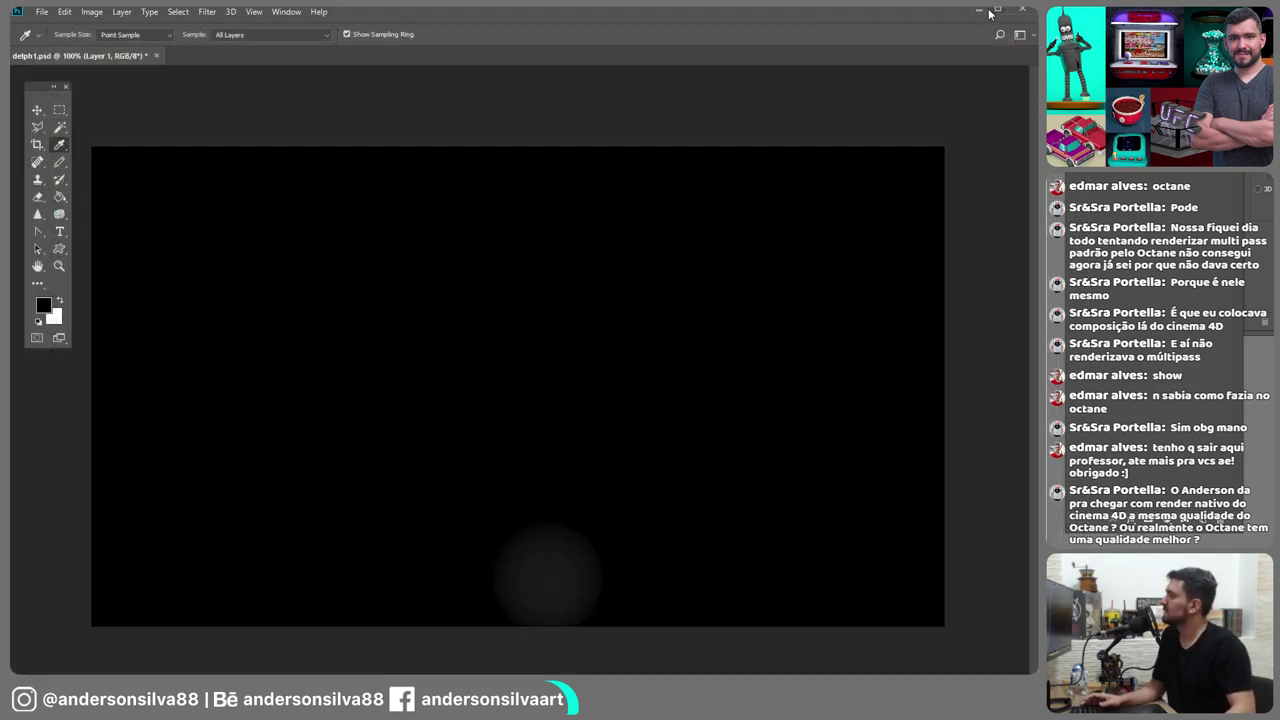
click(979, 9)
Import delph1.psd from J:\lives\Multpass as footage
double_click(146, 253)
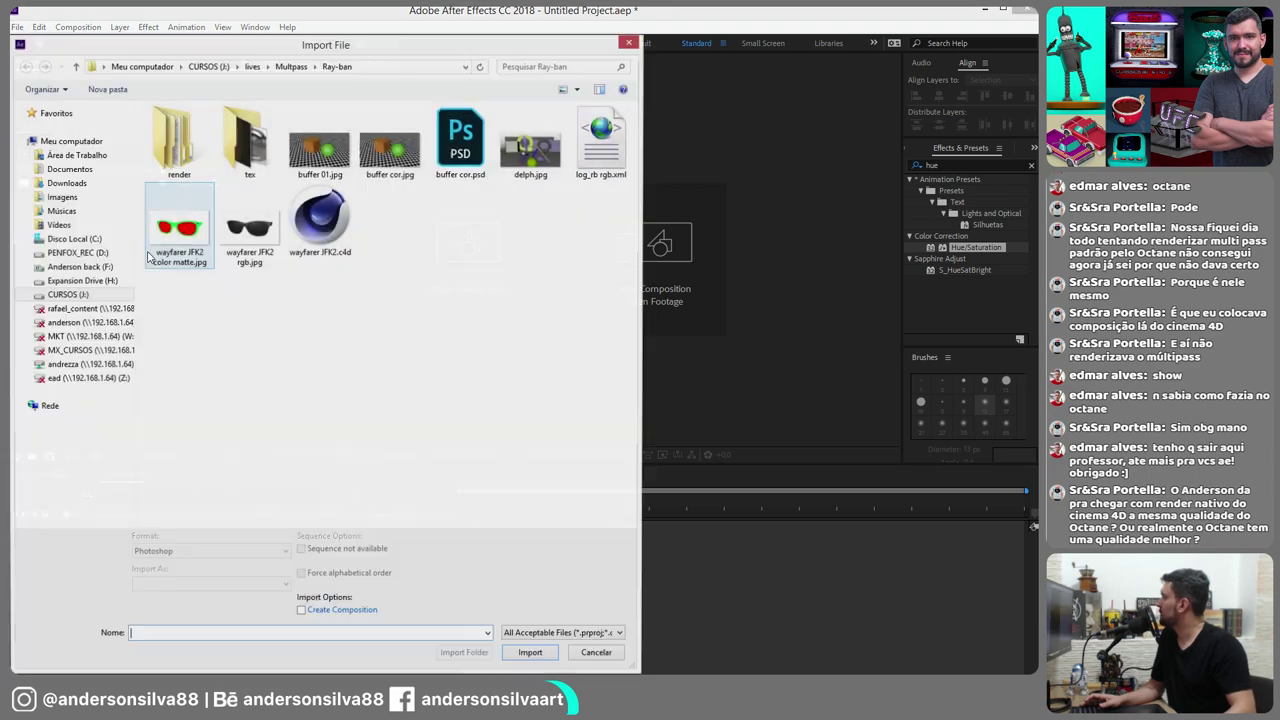
click(80, 300)
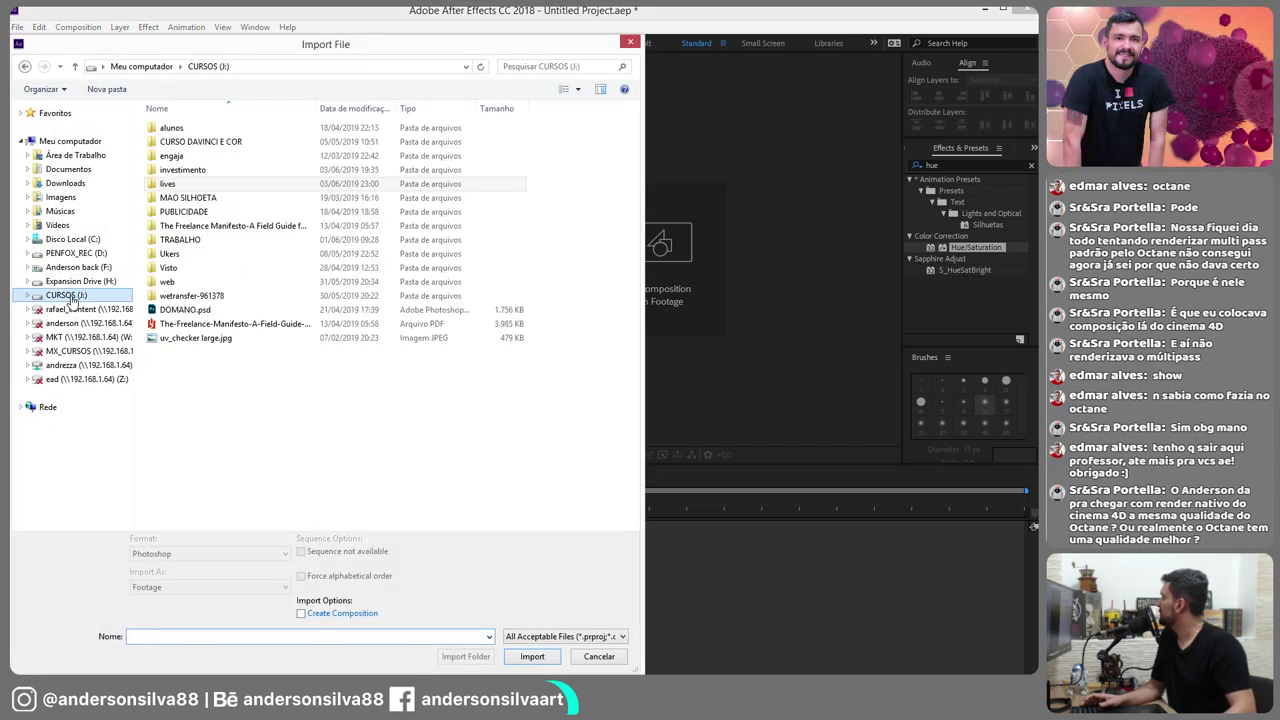
double_click(180, 187)
double_click(186, 168)
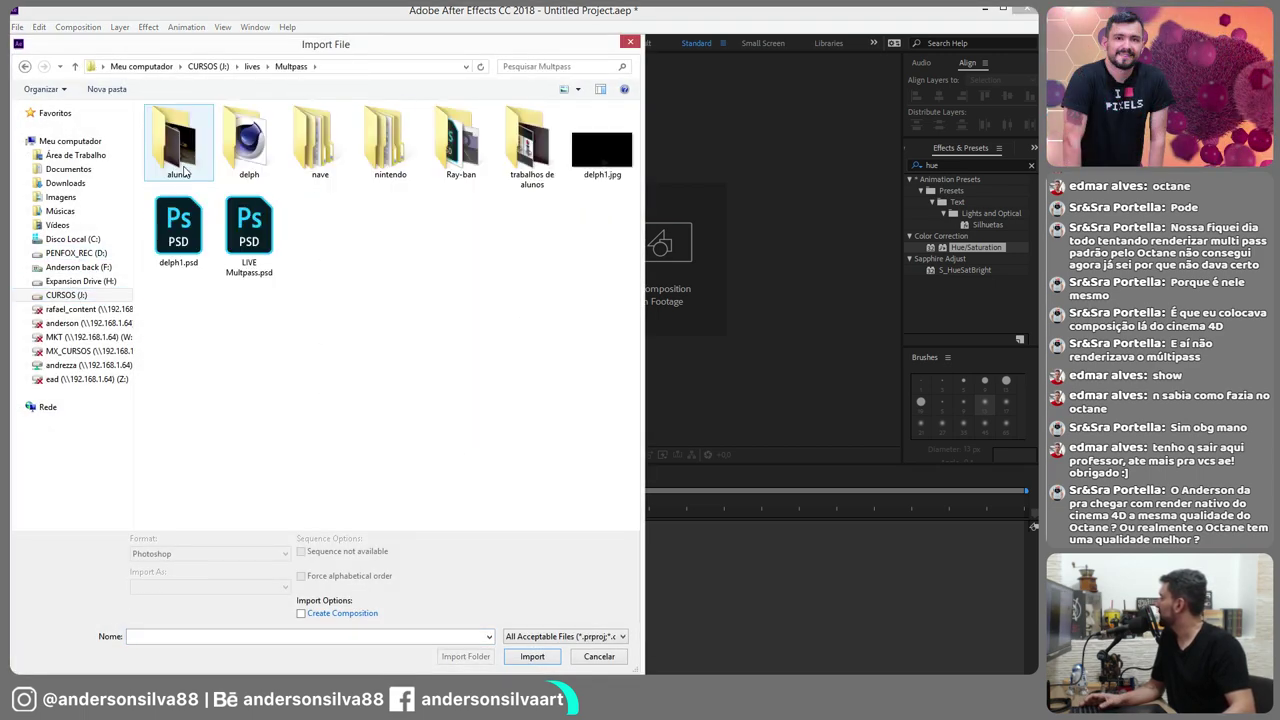
double_click(178, 226)
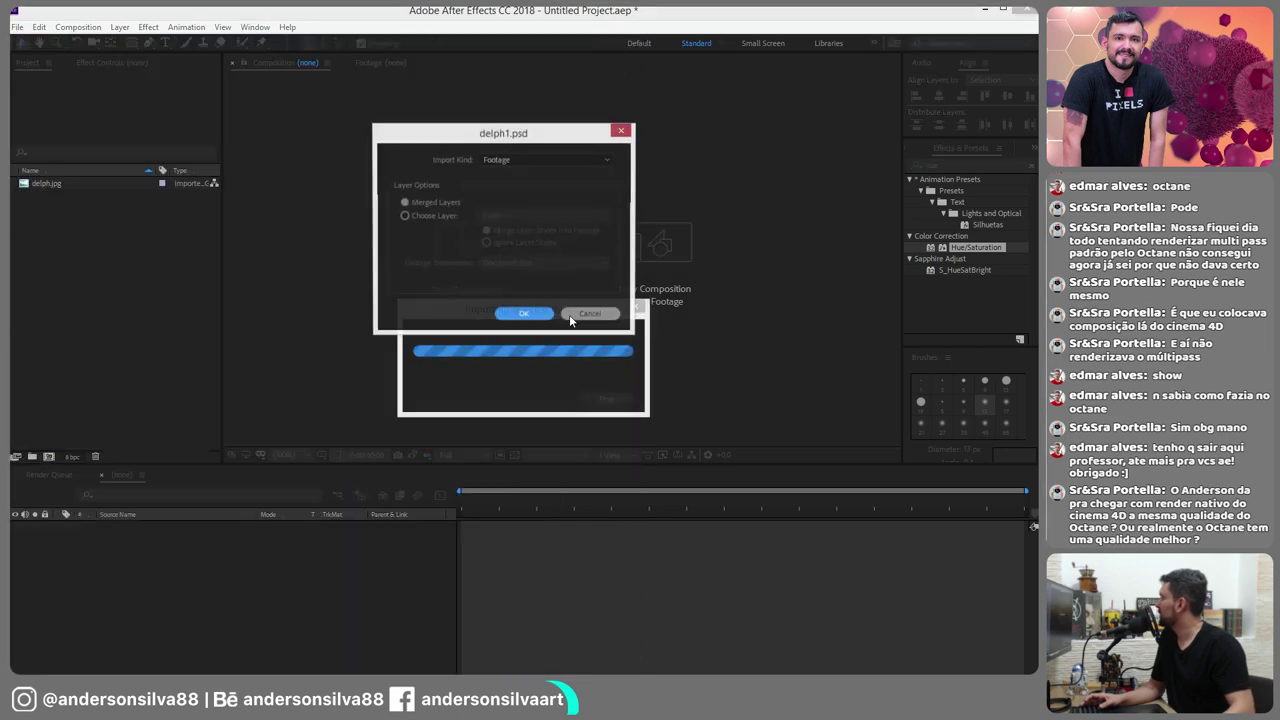
click(521, 311)
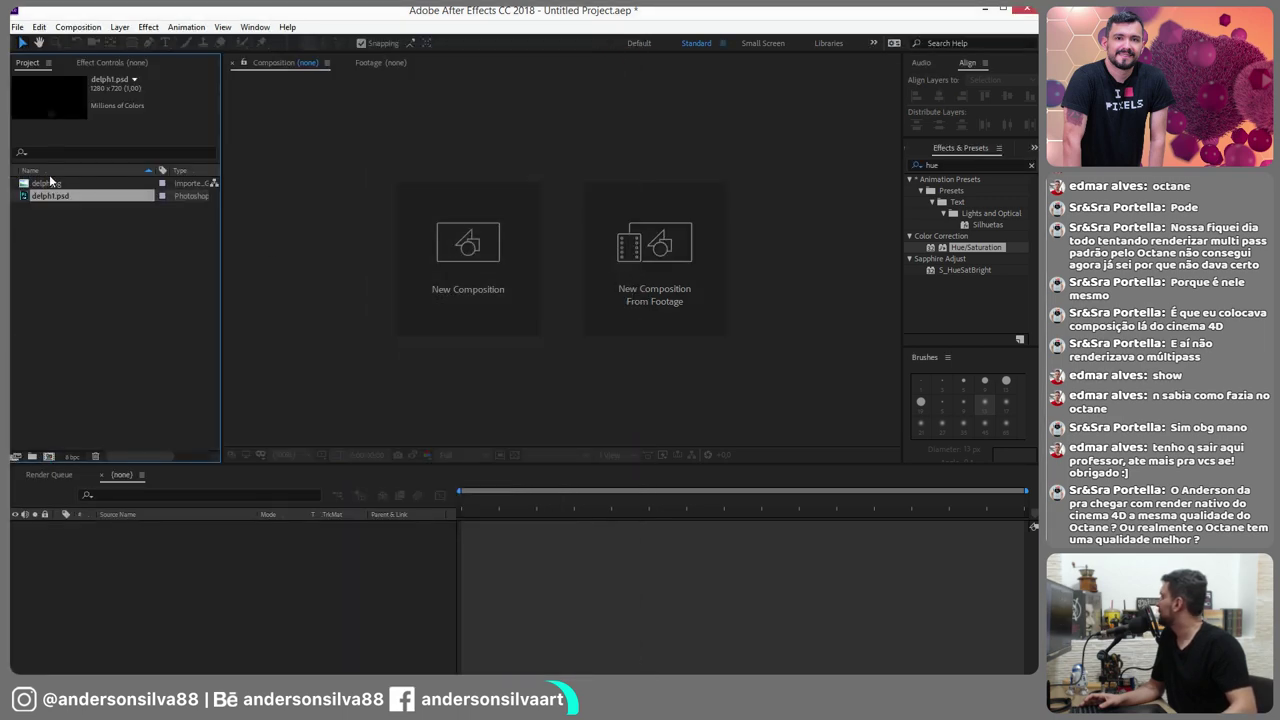
Build a delph comp from delph.jpg with delph1.psd hidden on top, and search effects for 'lens'
drag(49, 183, 236, 397)
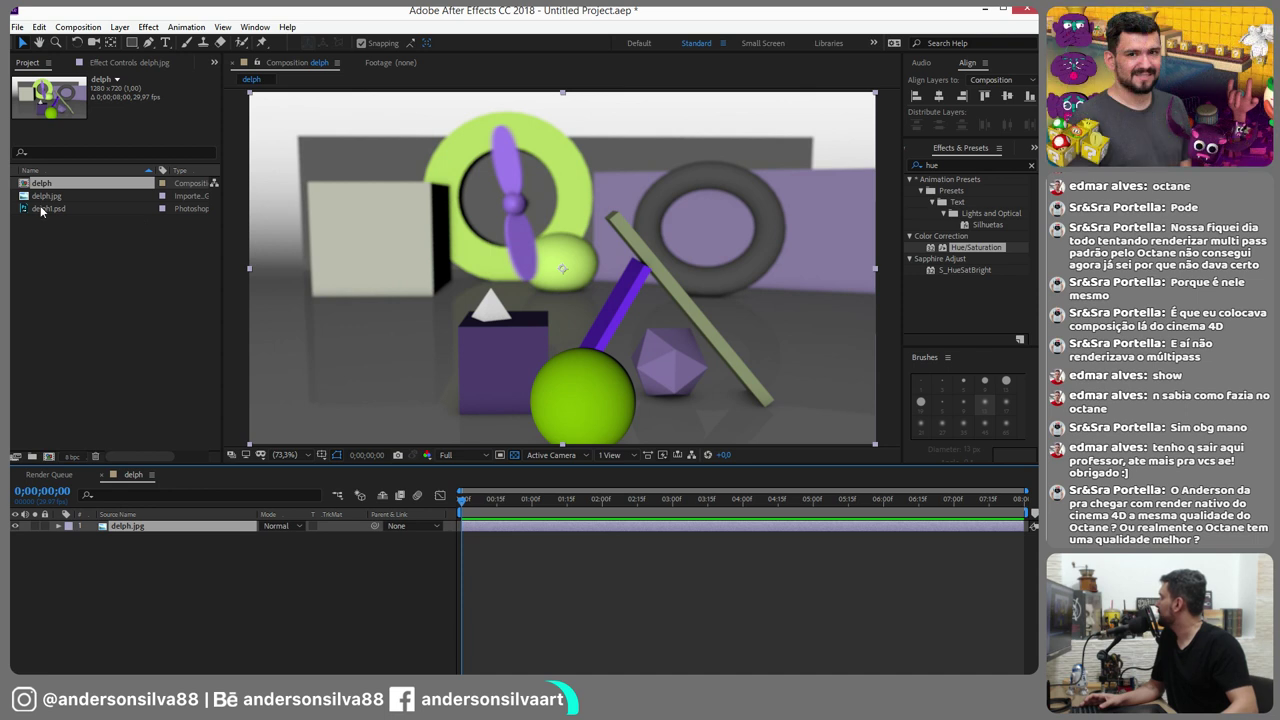
drag(52, 212, 240, 525)
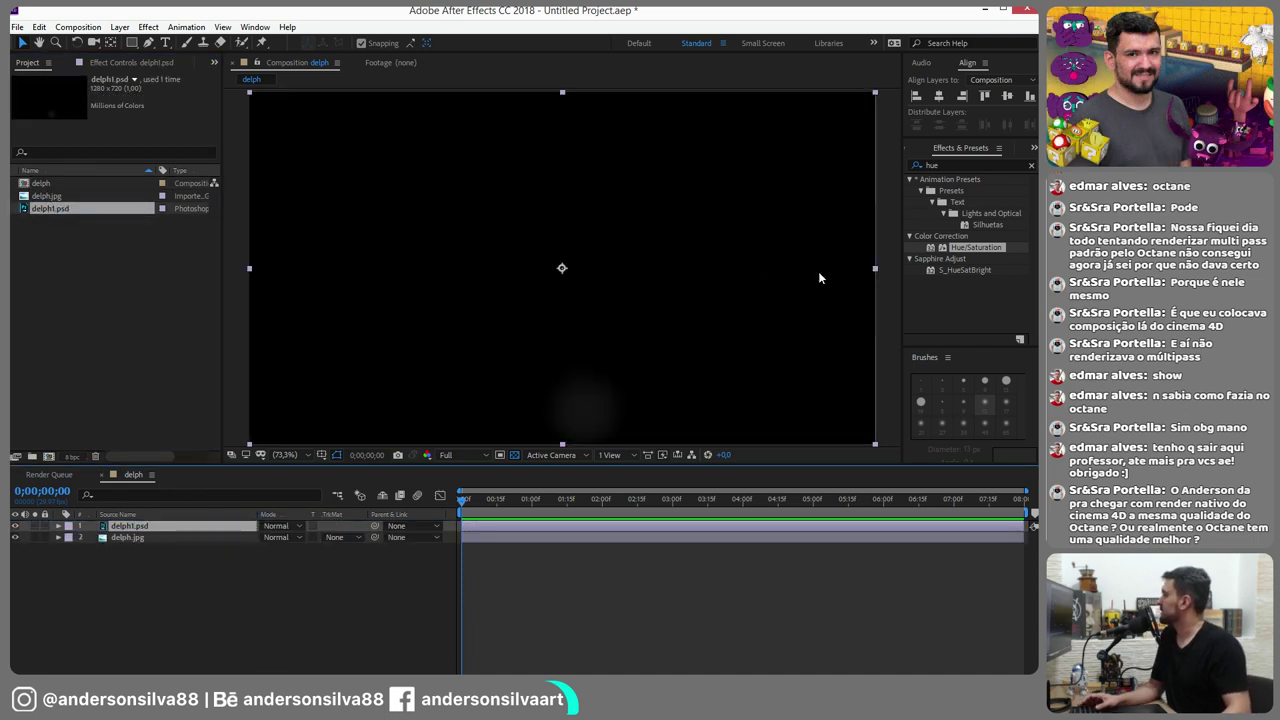
click(14, 525)
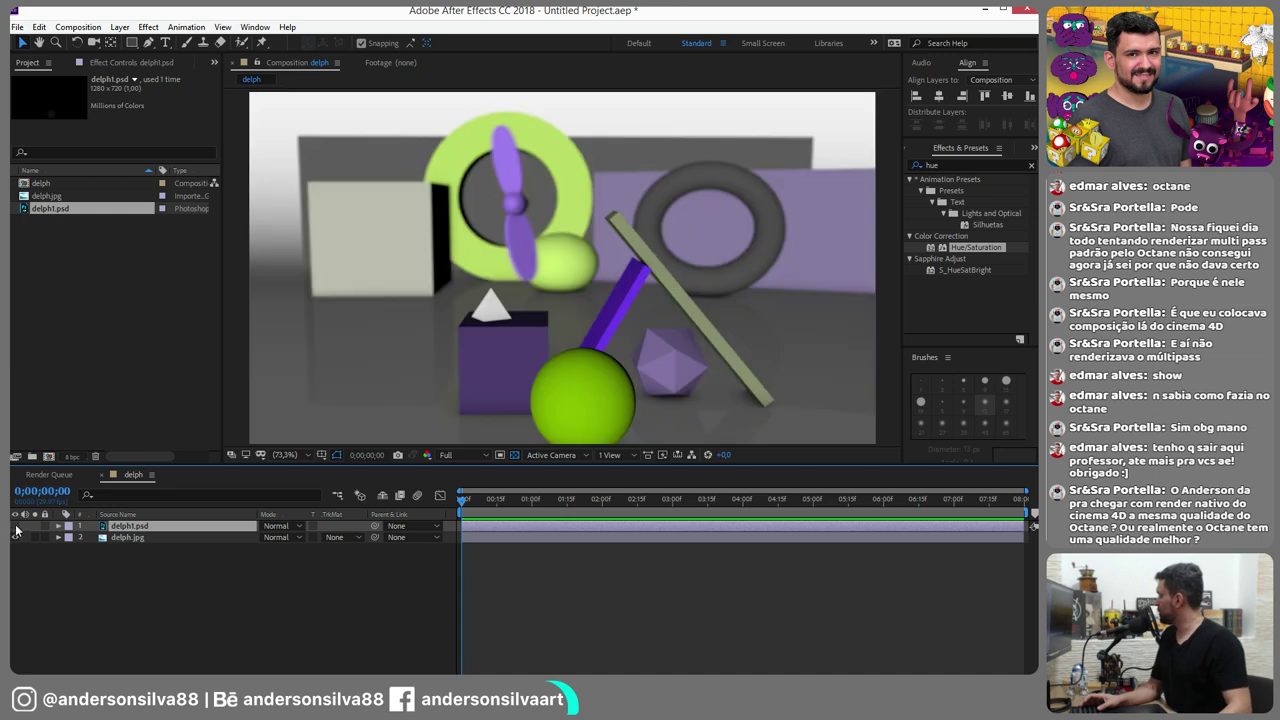
click(134, 540)
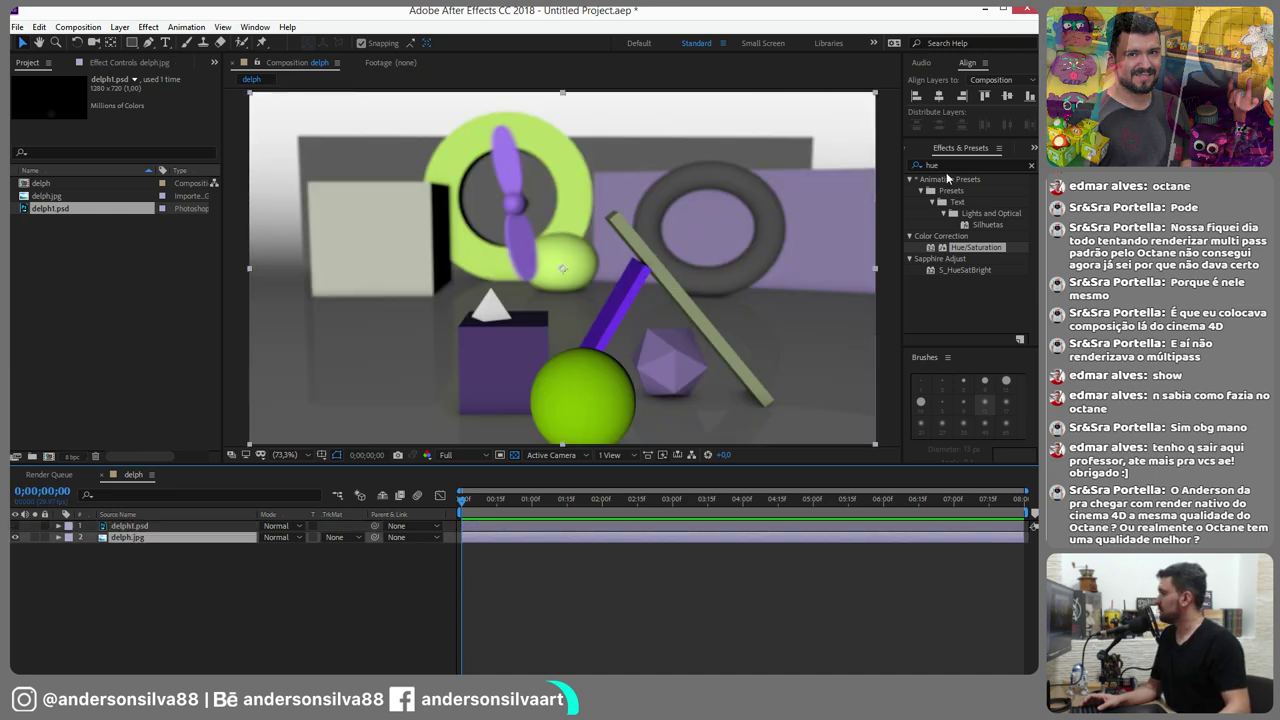
key(ctrl+5)
text(lens)
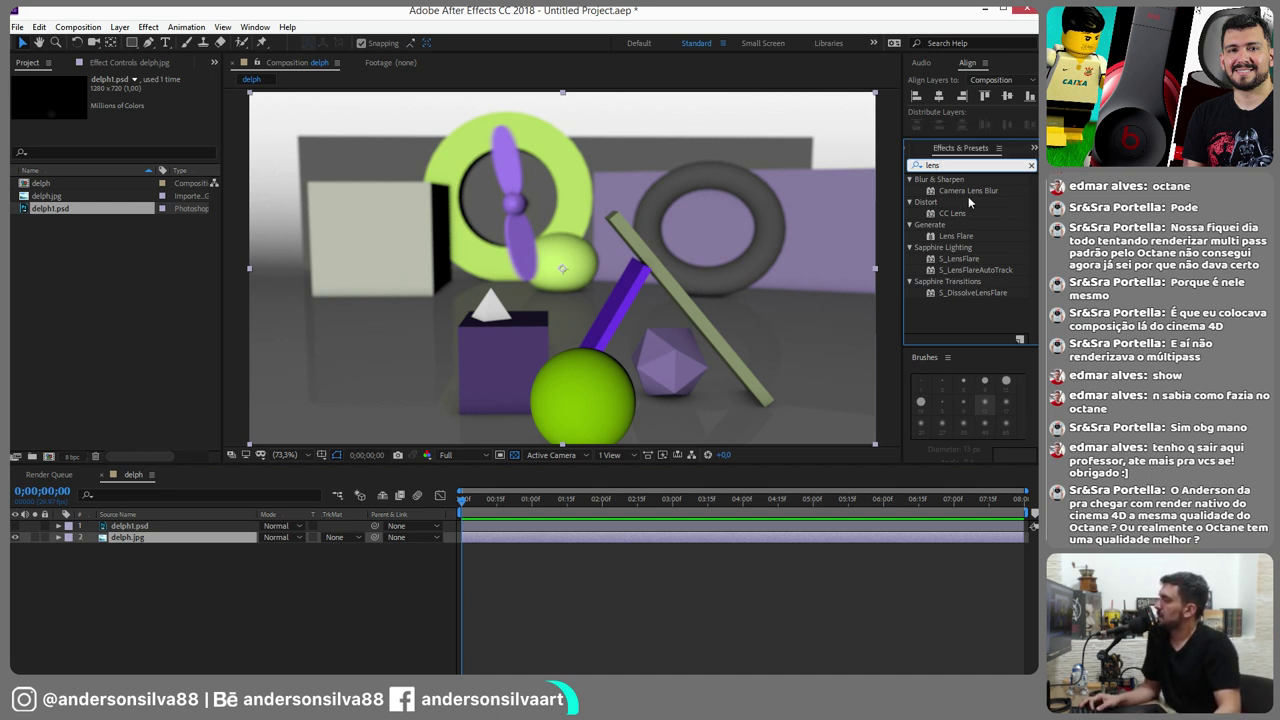
Apply Camera Lens Blur to delph.jpg with Blur Radius 150 and delph1.psd as blur map layer
drag(967, 190, 150, 538)
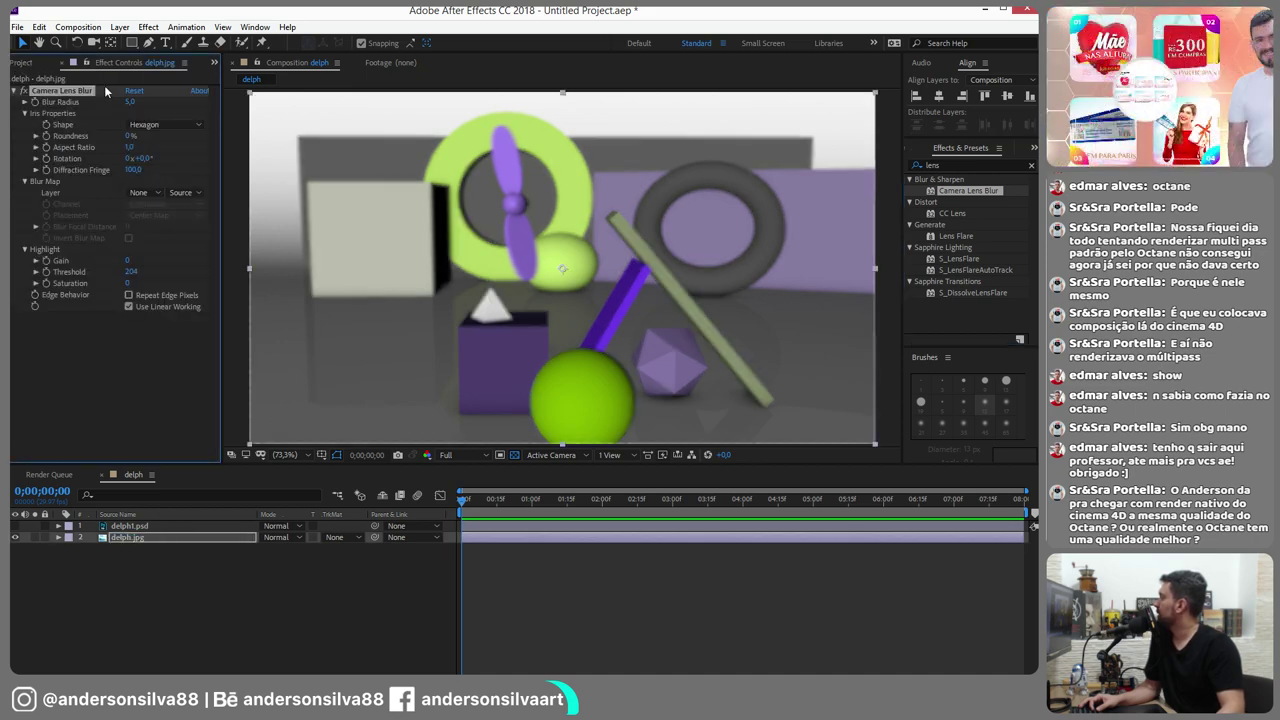
click(138, 104)
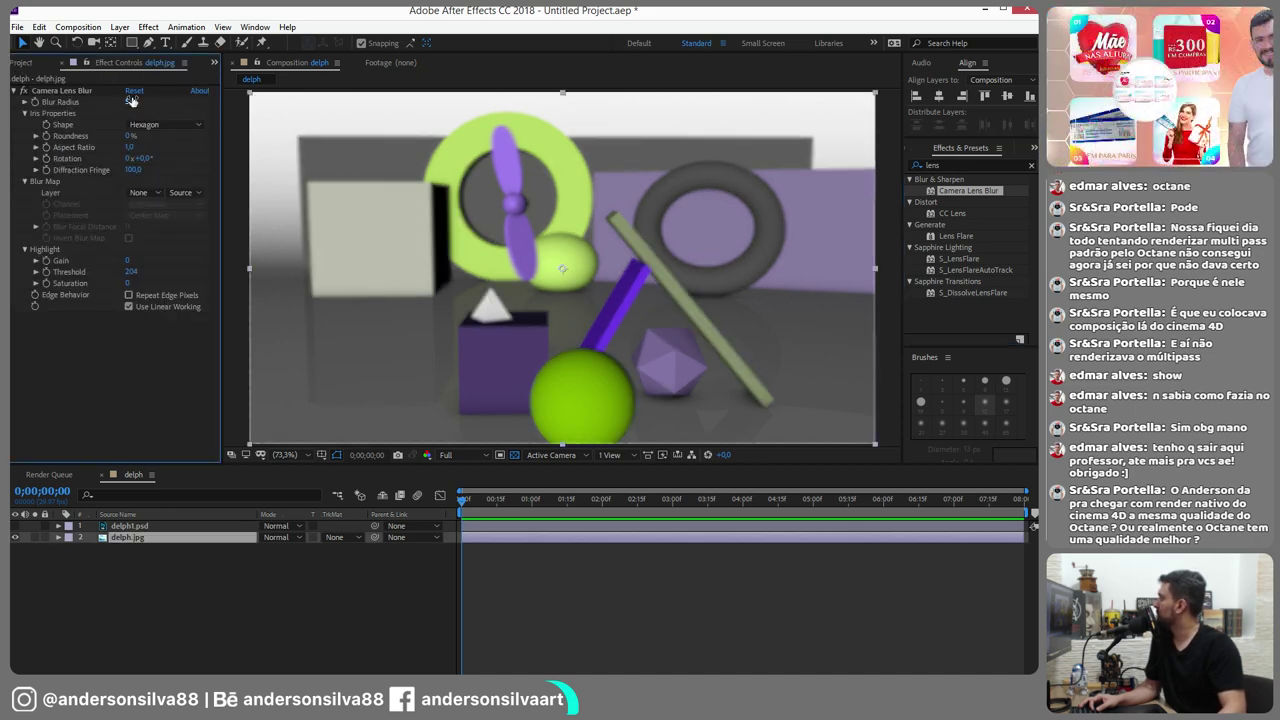
drag(127, 101, 163, 112)
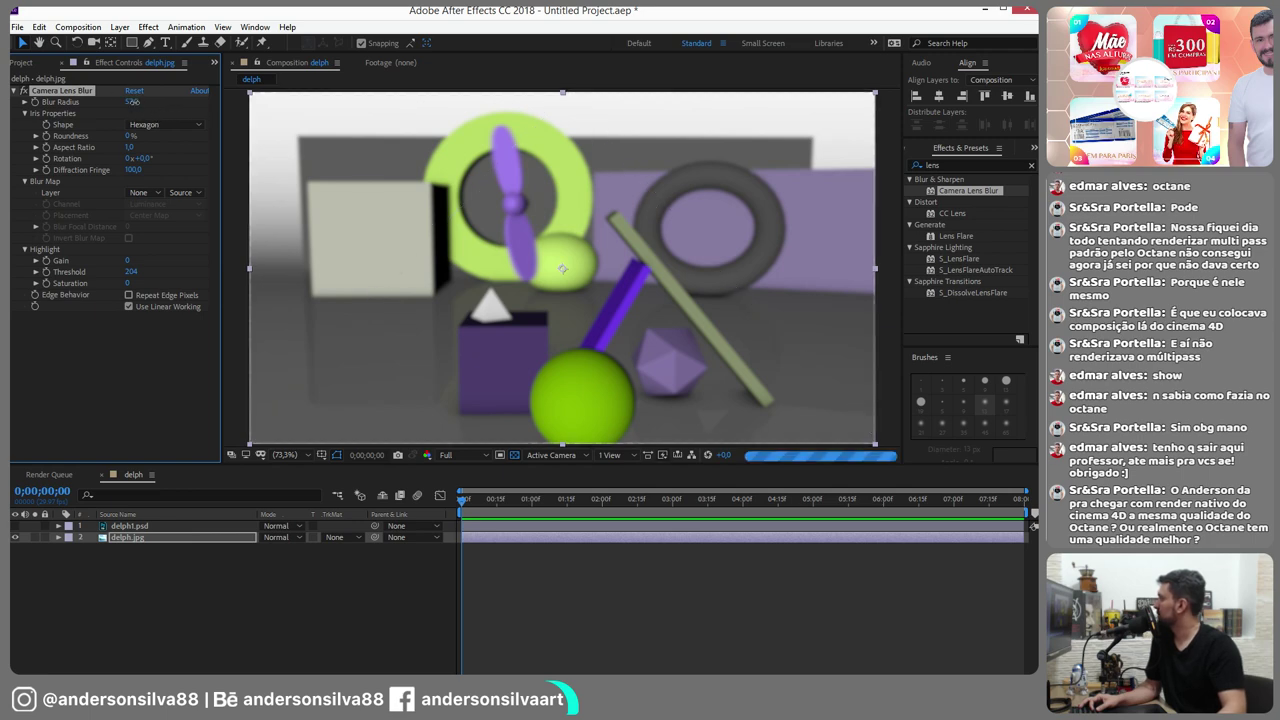
click(131, 102)
text(150)
key(Return)
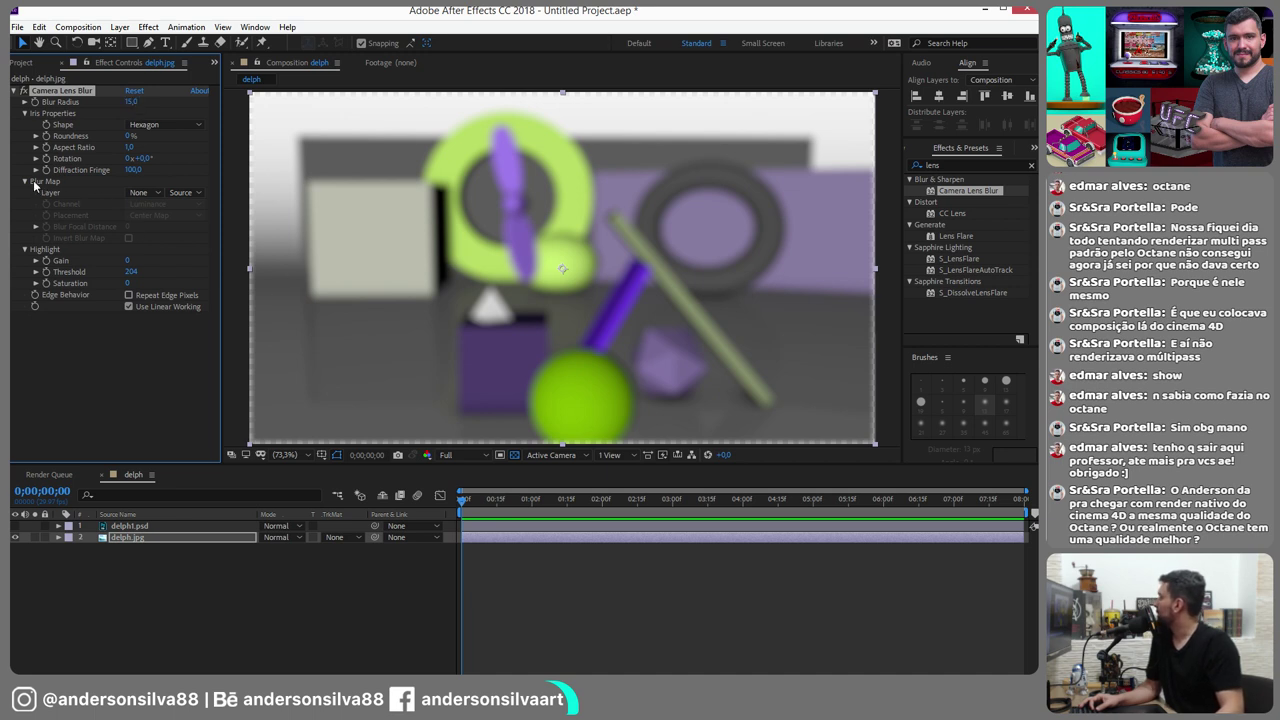
click(150, 192)
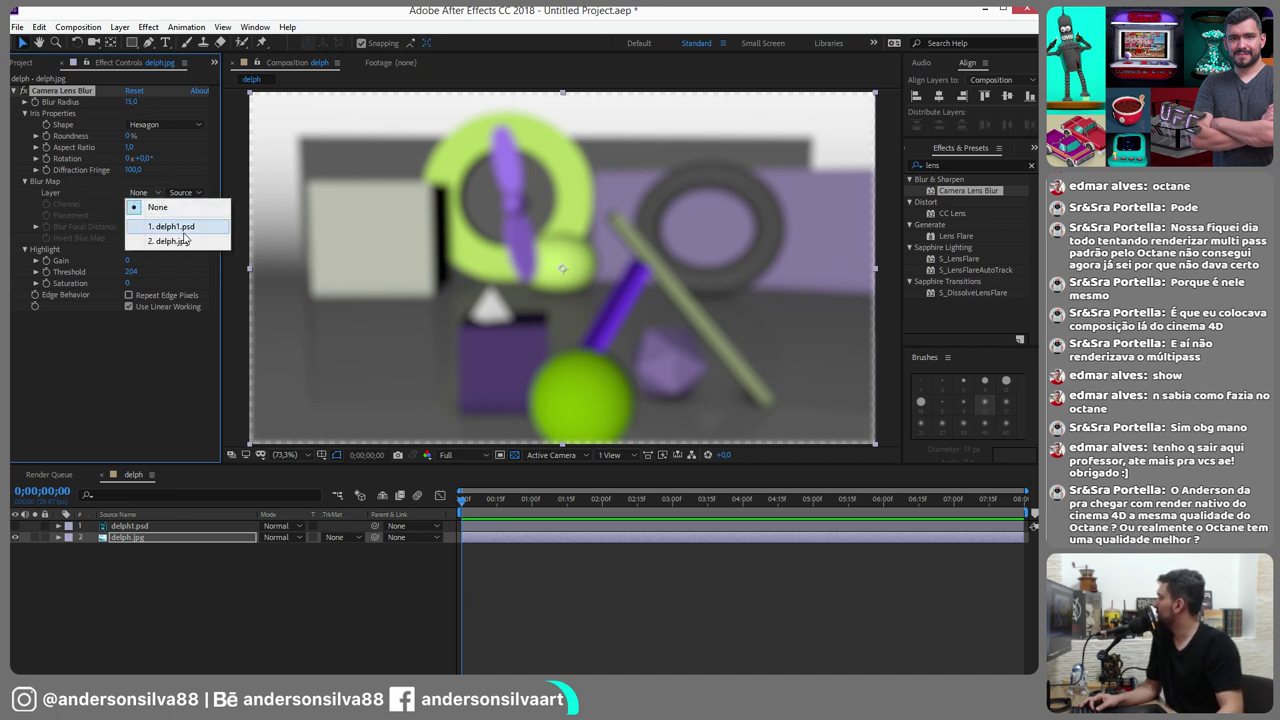
click(184, 228)
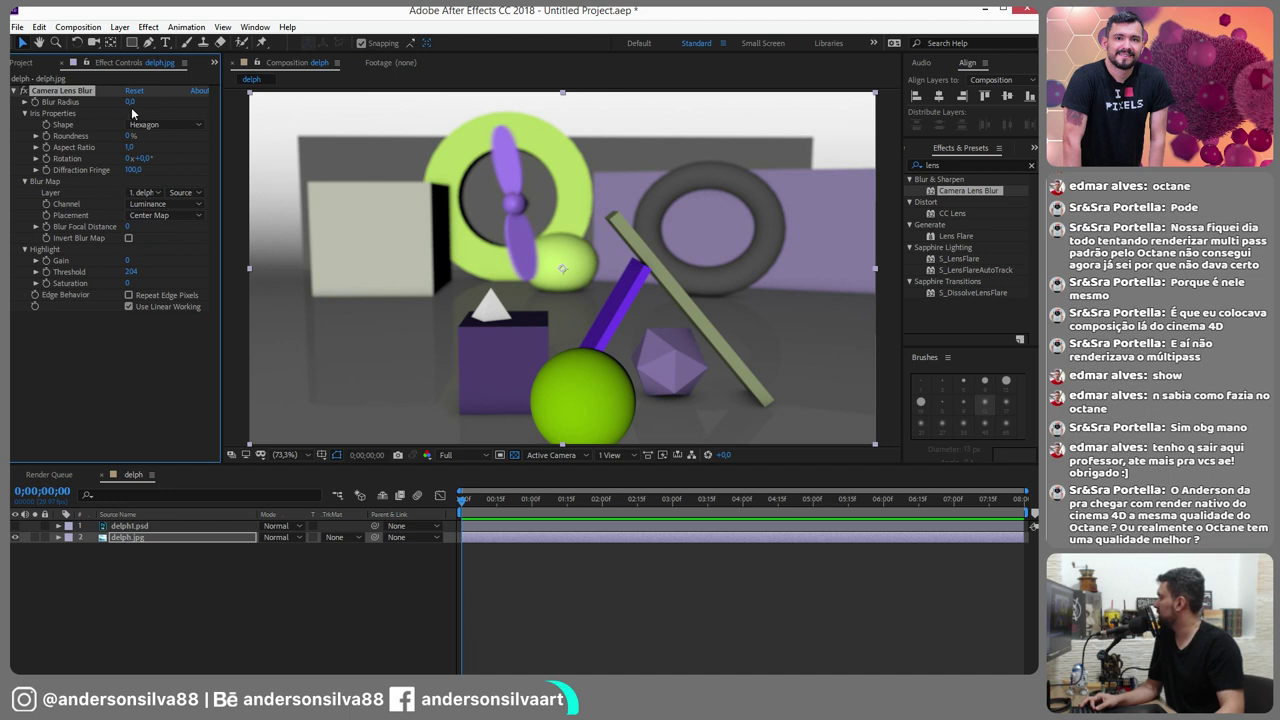
Lower the Camera Lens Blur radius to 80, then to about 71
click(130, 102)
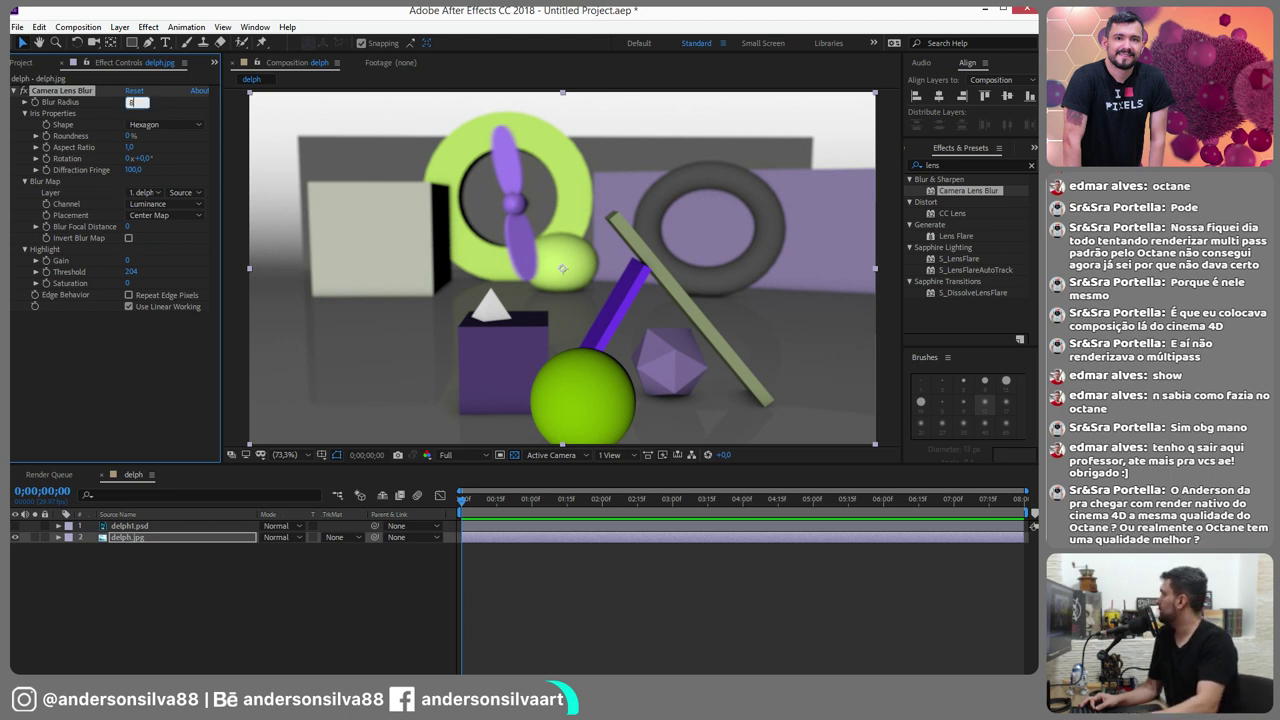
text(0)
key(Return)
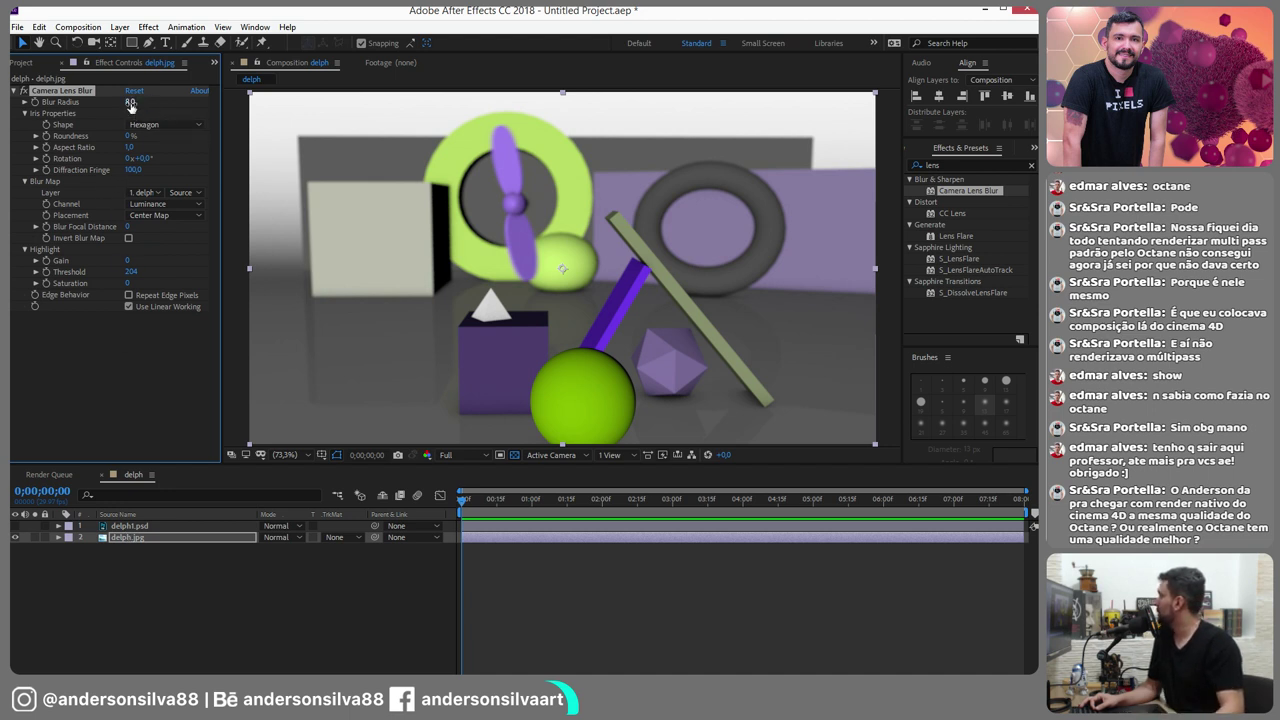
drag(130, 104, 121, 104)
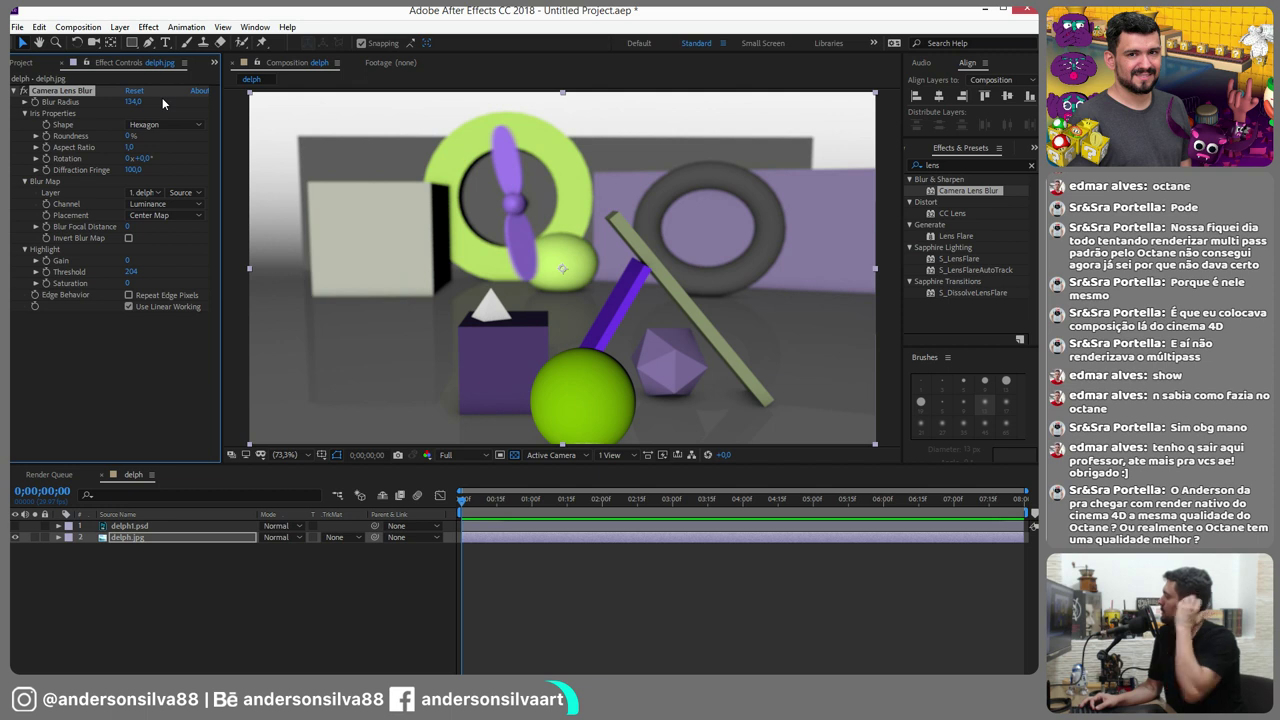
Switch the blur map to read delph1.psd's Alpha channel
click(127, 526)
click(127, 537)
click(127, 526)
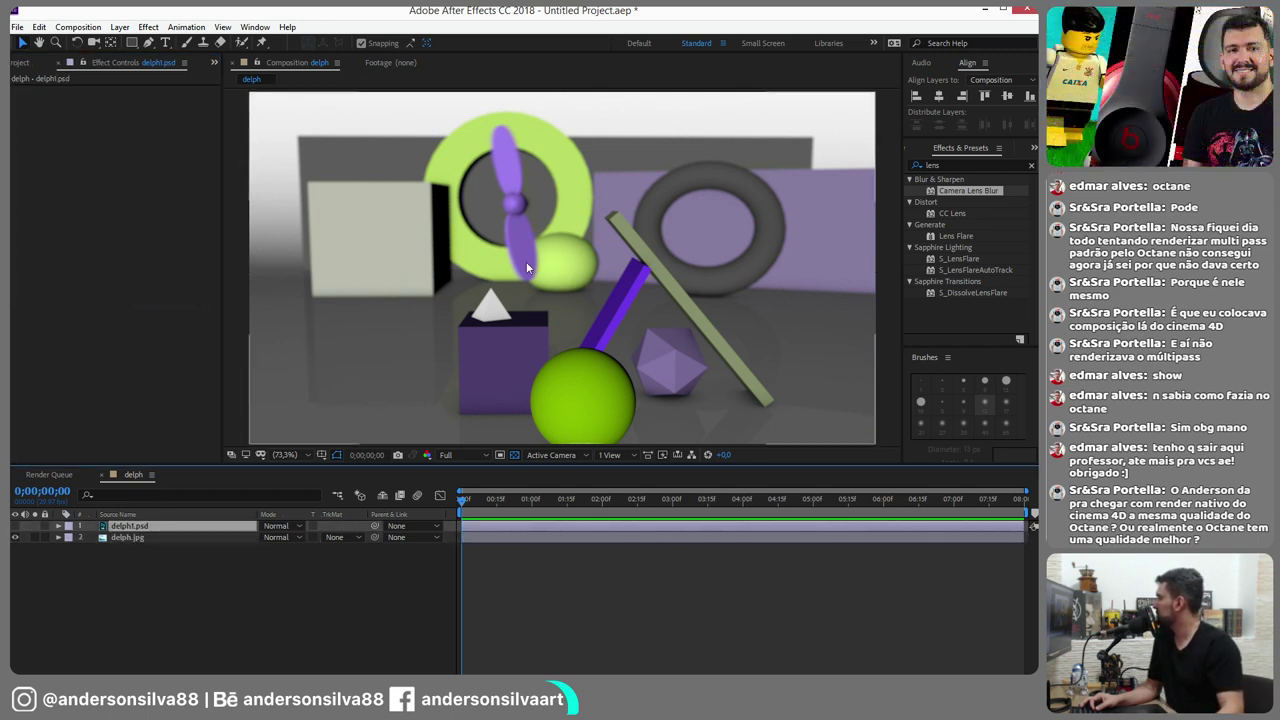
click(127, 537)
click(71, 93)
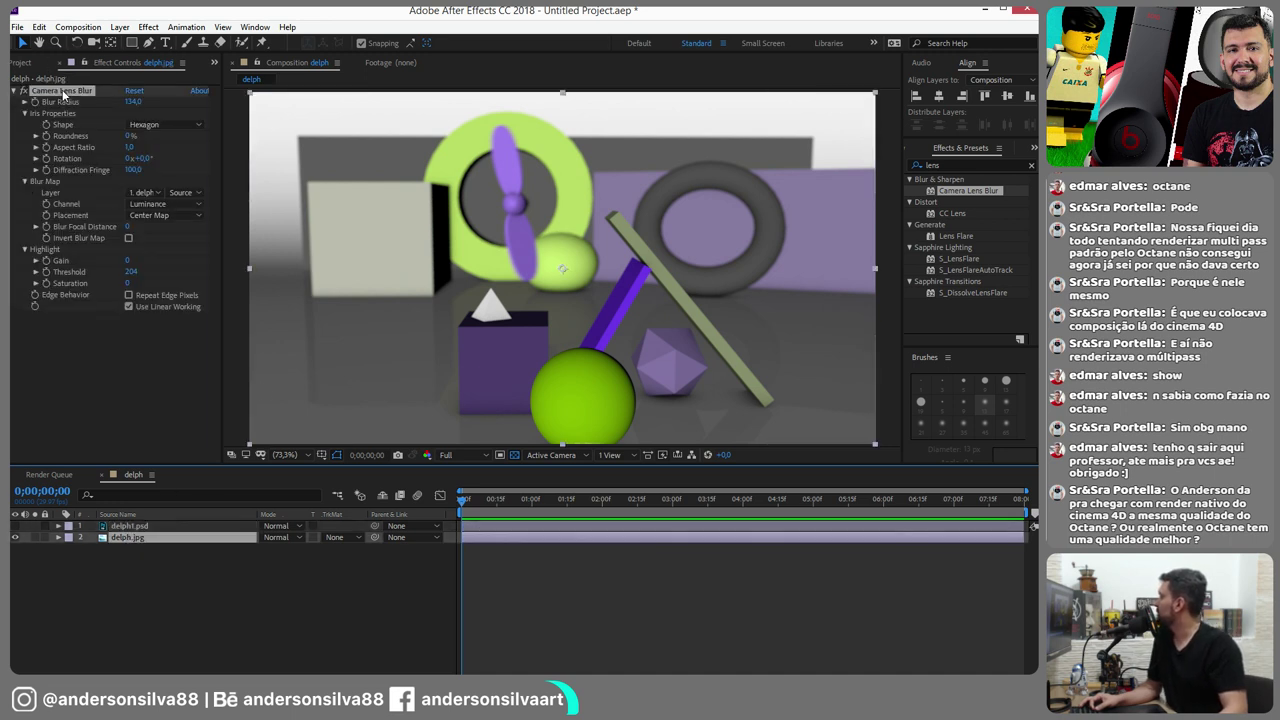
click(128, 204)
click(163, 277)
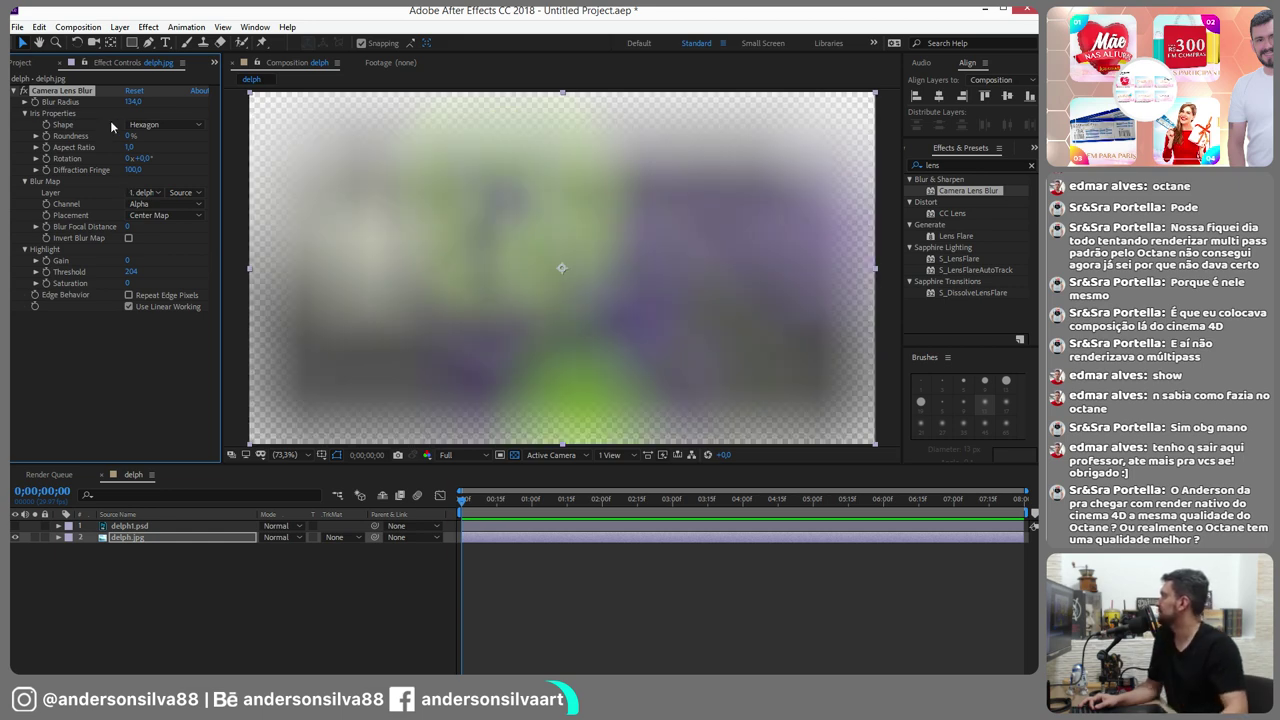
Set the Blur Radius to 80, then reduce it further to 40
text(80)
key(Return)
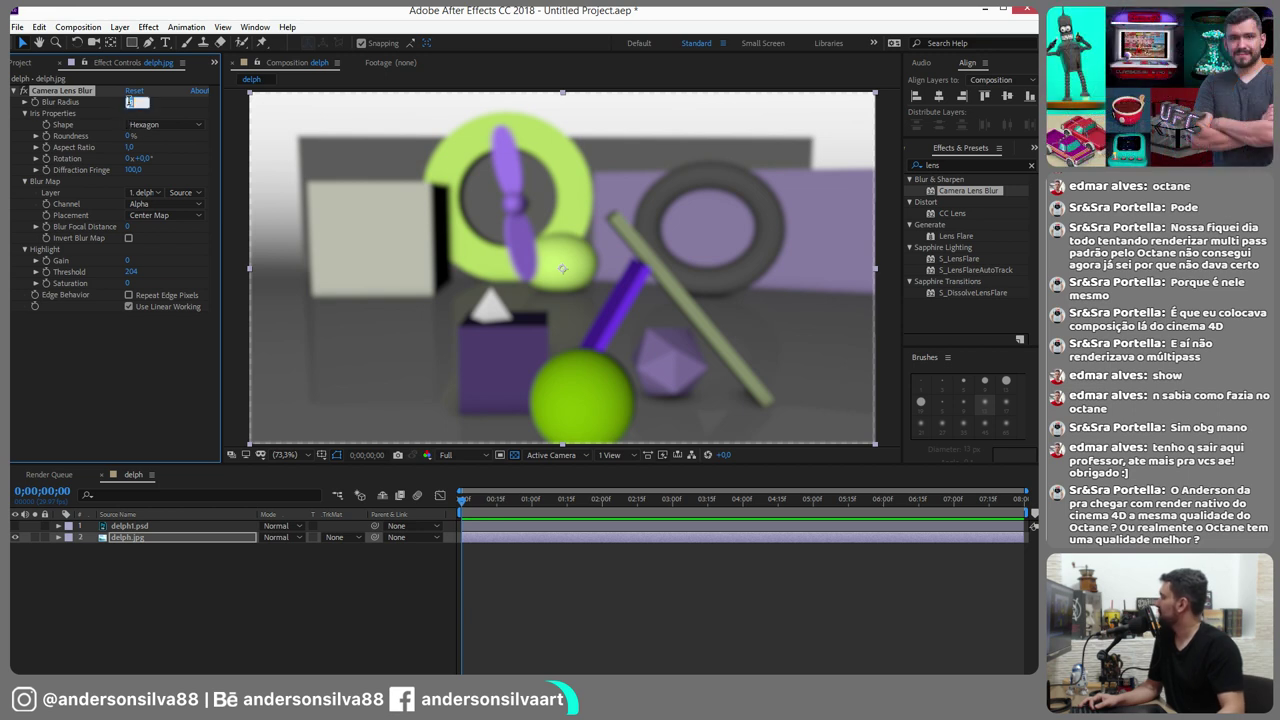
key(Return)
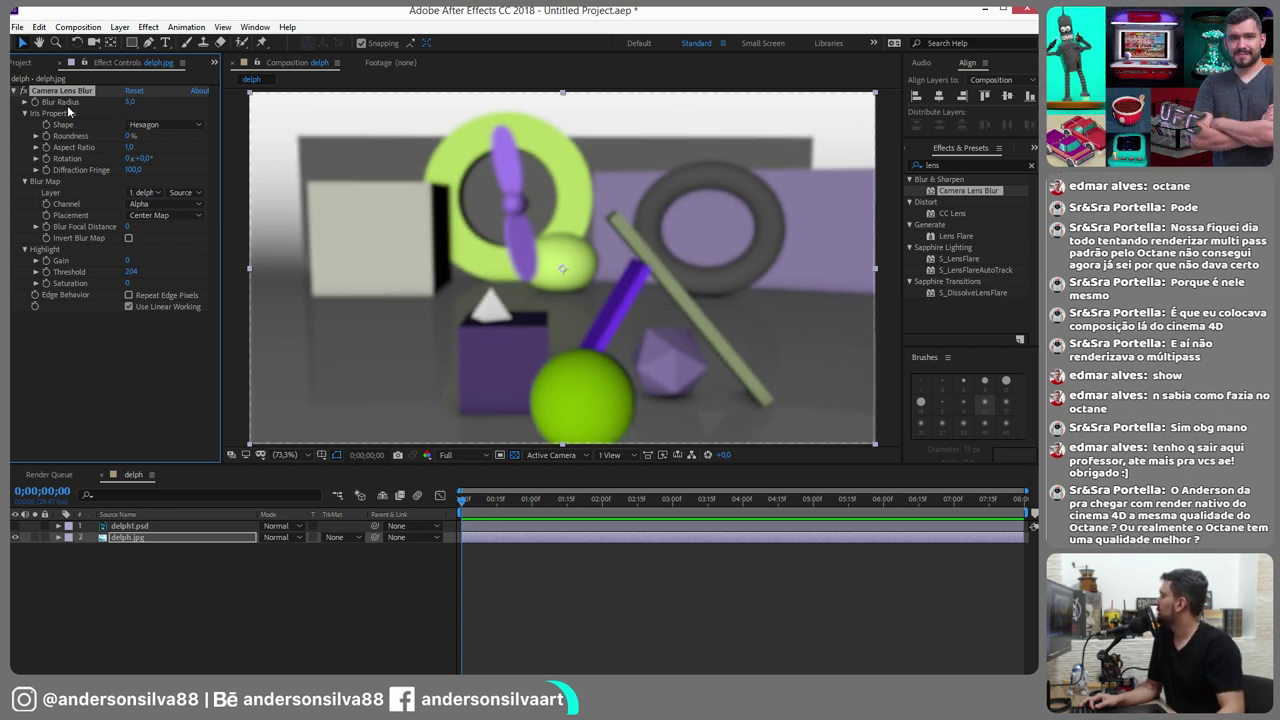
text(40)
key(Return)
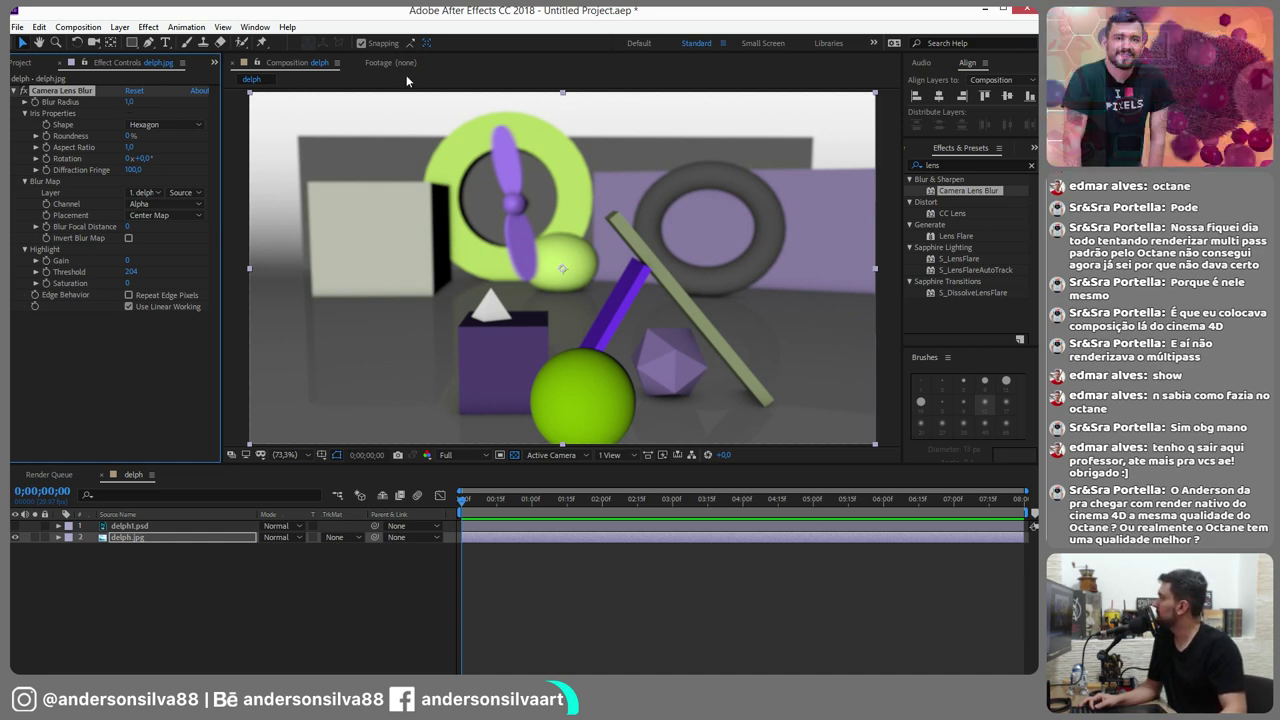
Return to Cinema 4D and close the Picture Viewer
click(984, 10)
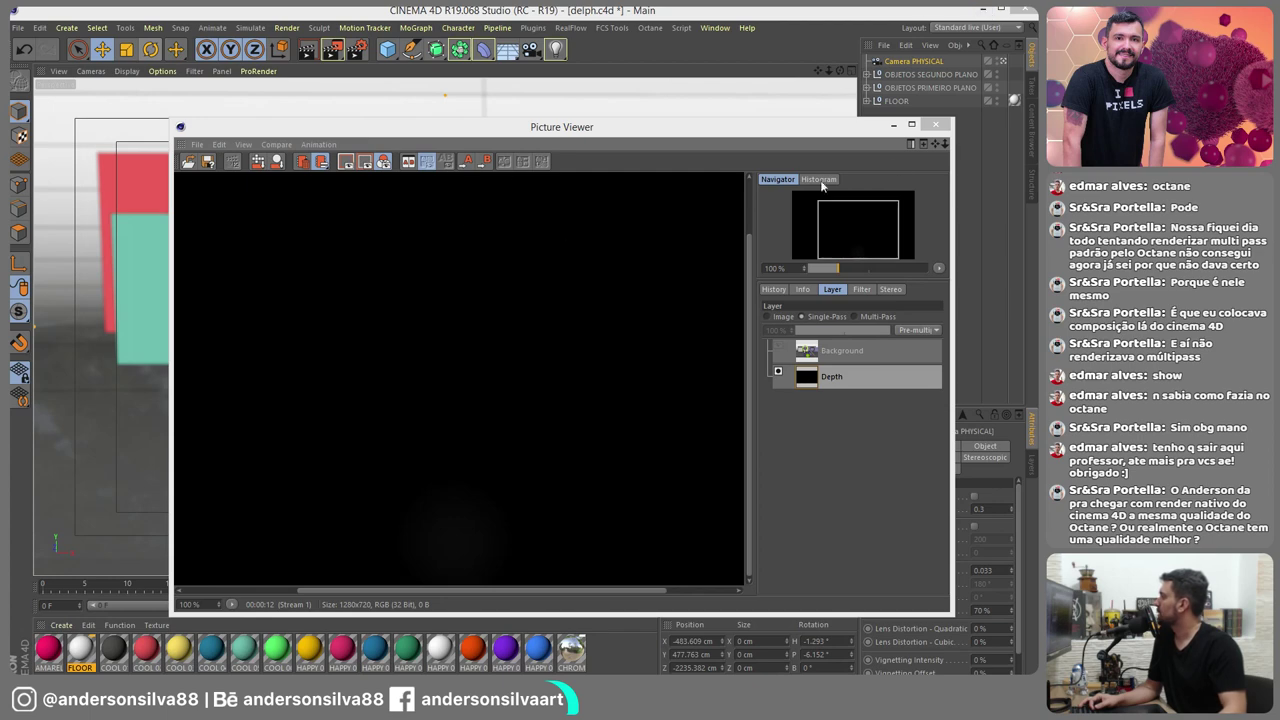
click(936, 126)
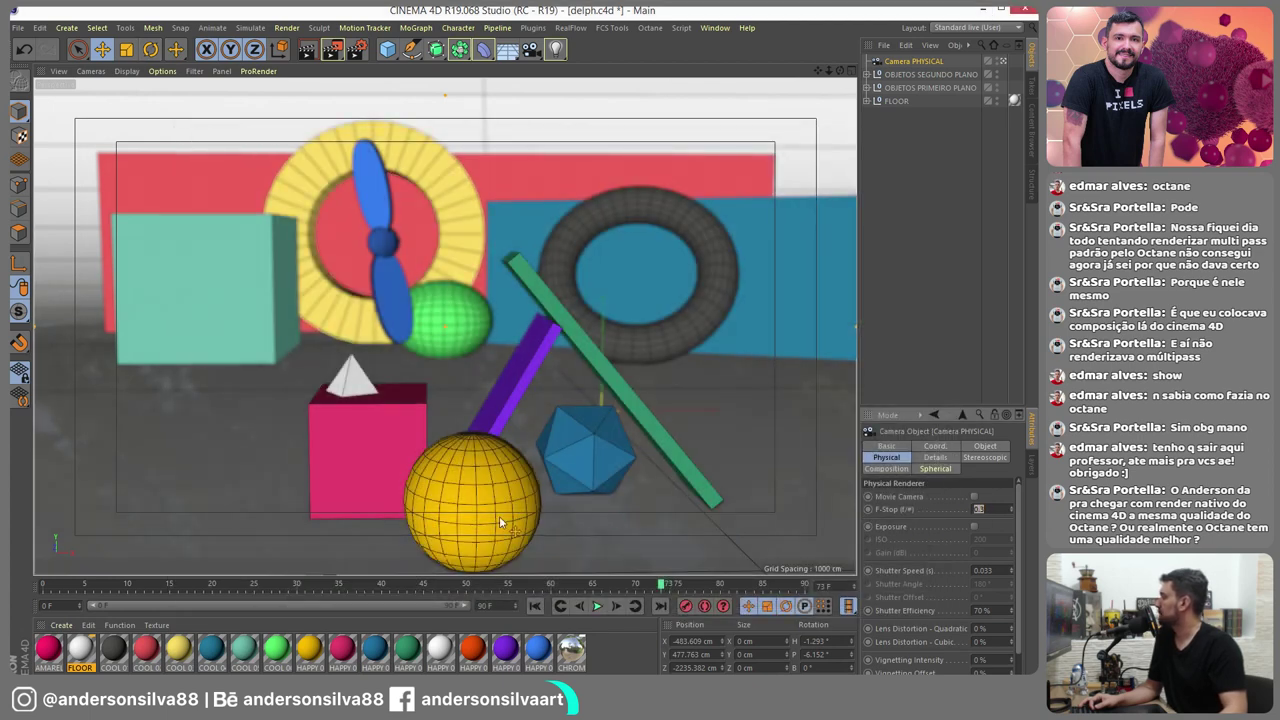
click(903, 64)
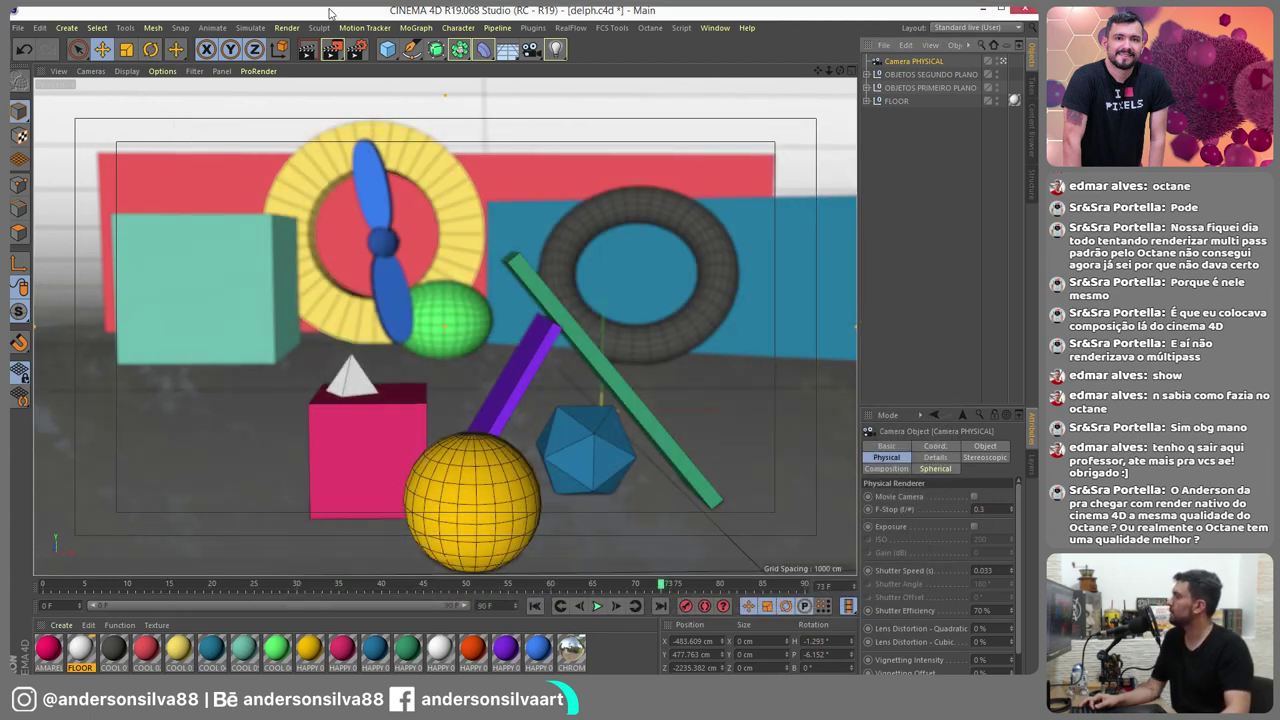
Inspect the Depth multi-pass in Render Settings, then close the dialog
click(357, 49)
click(305, 395)
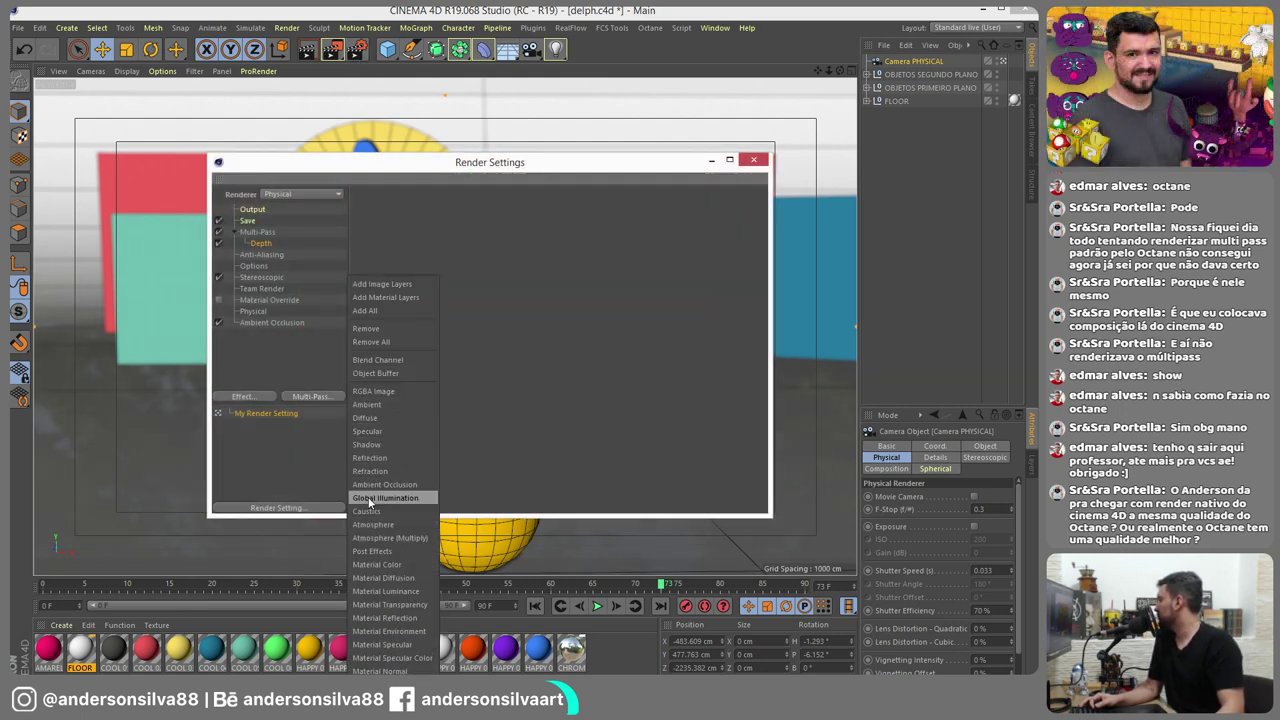
click(265, 246)
double_click(260, 243)
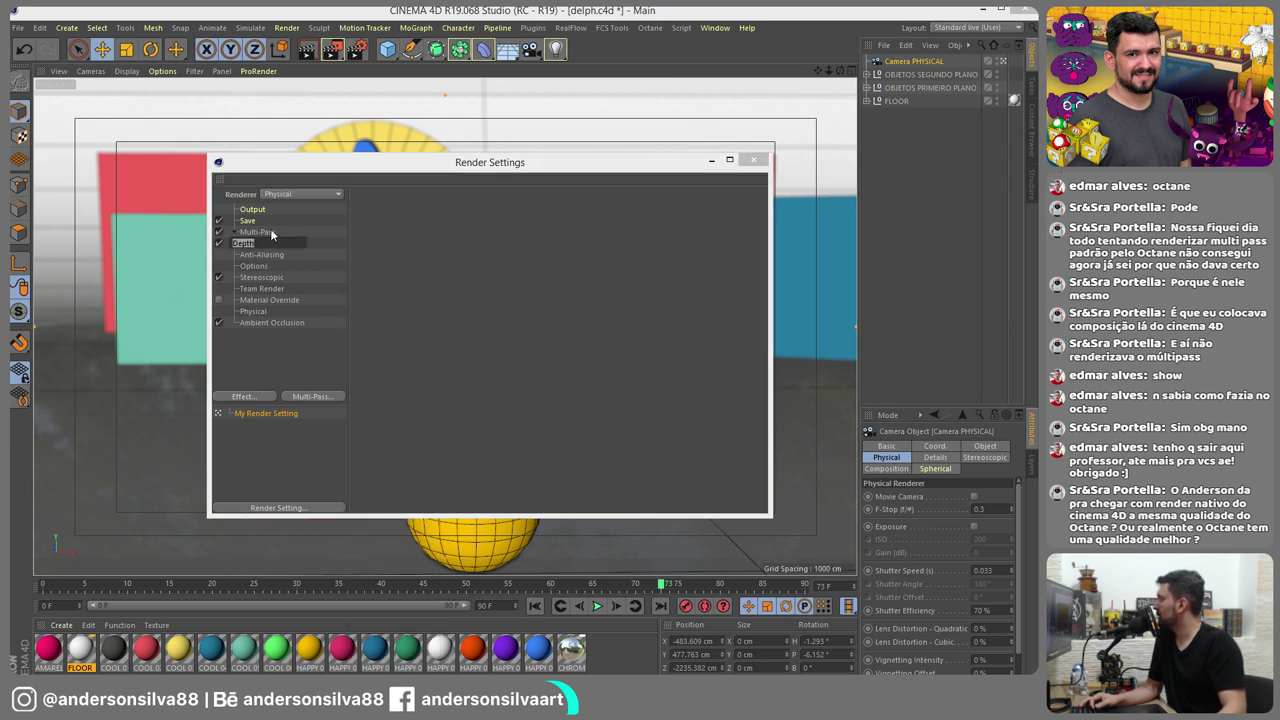
key(Return)
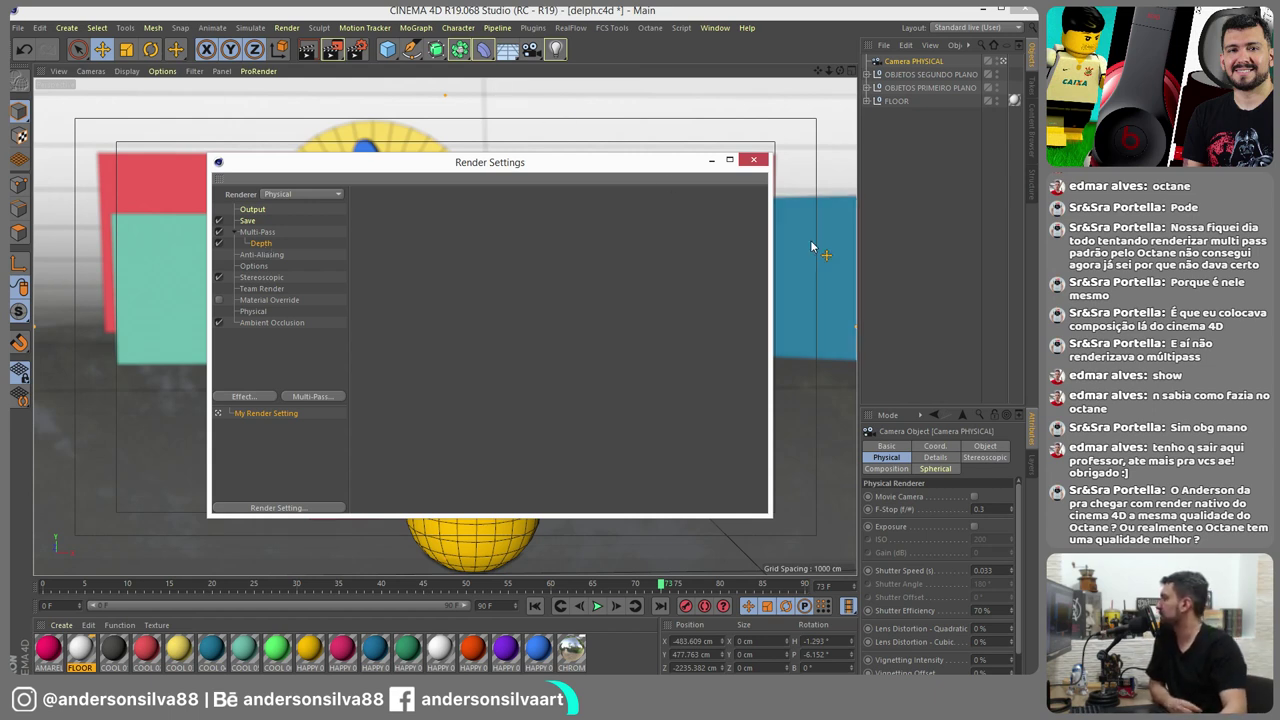
click(757, 160)
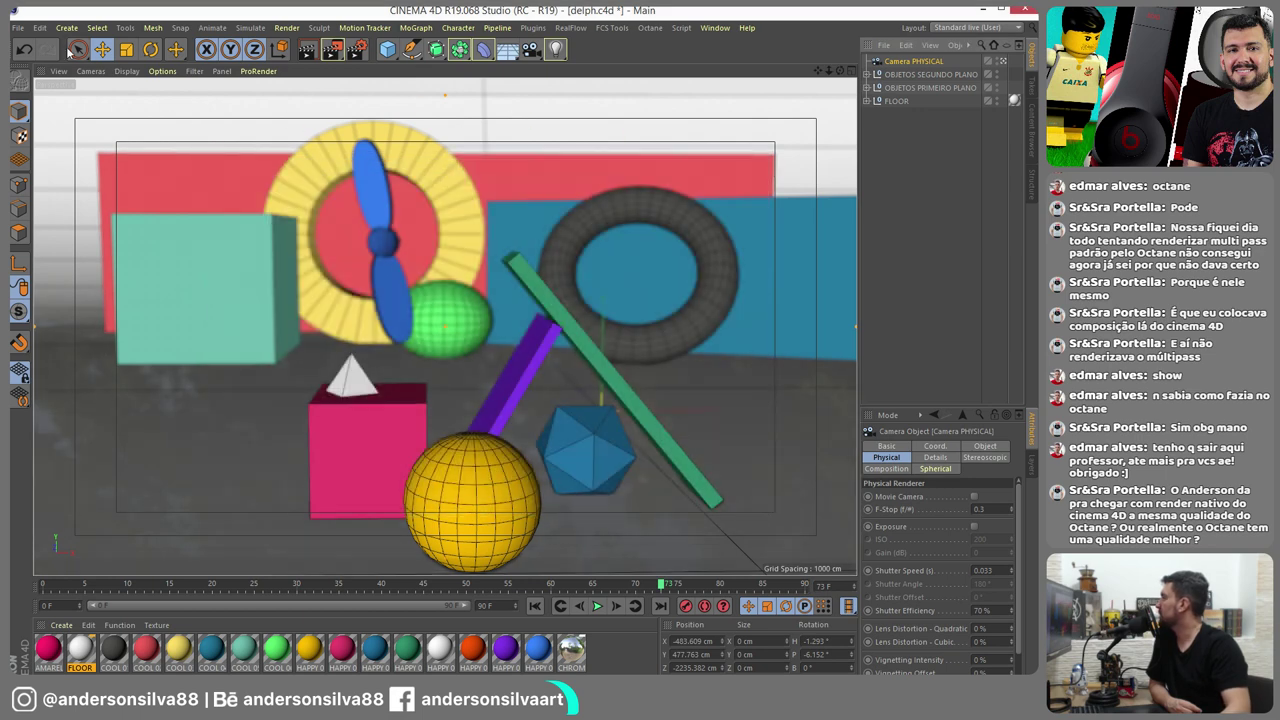
click(18, 28)
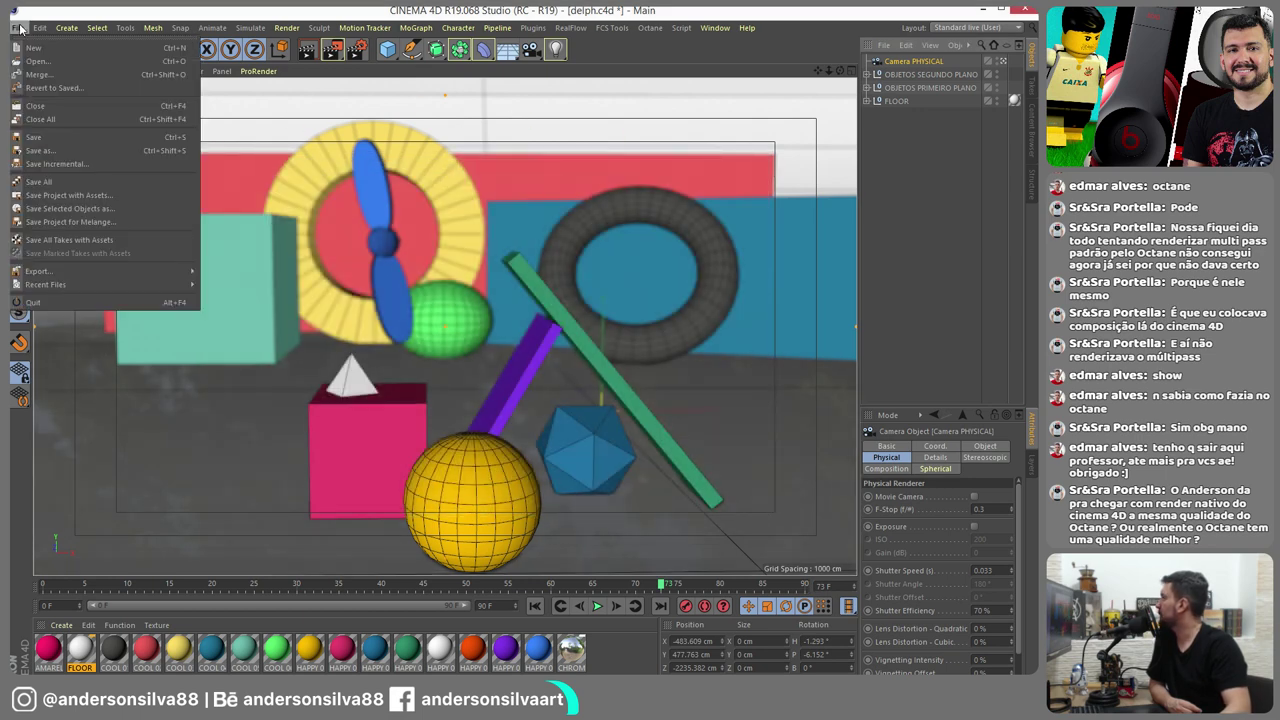
Close delph without saving, open wayfarer JFK2.c4d, and give the lentes a black material
click(35, 105)
click(871, 421)
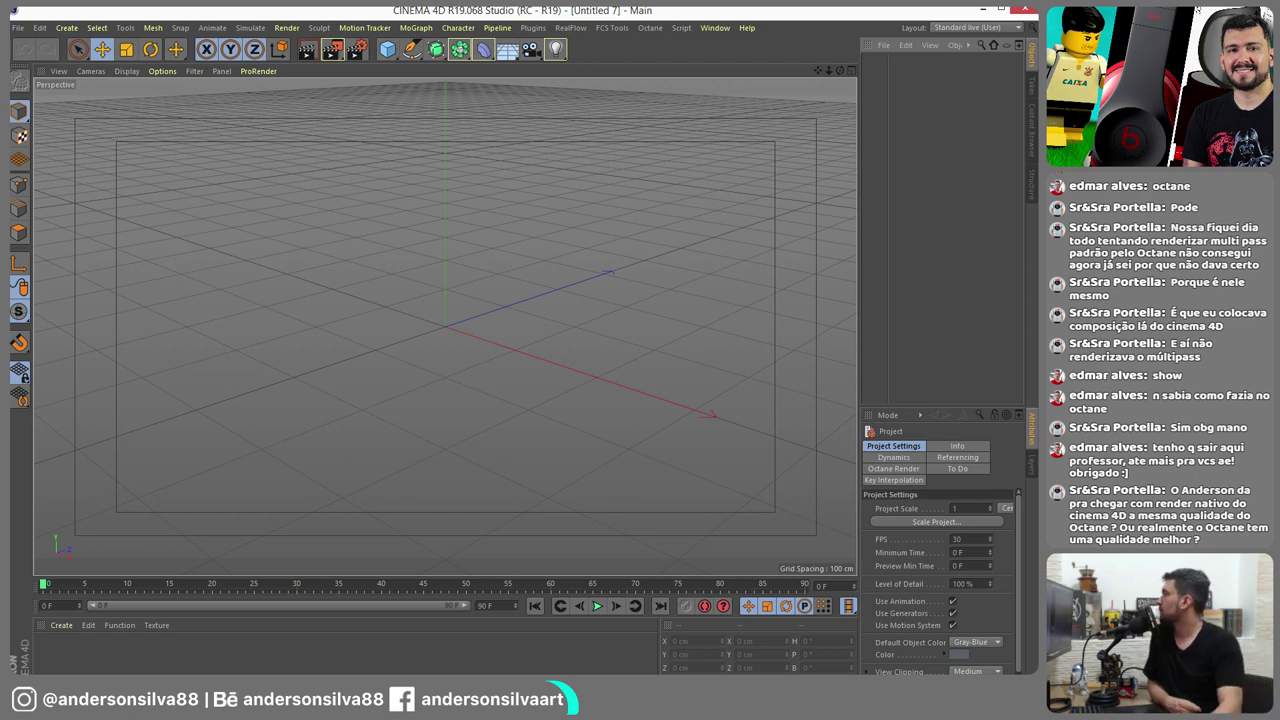
click(17, 27)
mouse_move(46, 284)
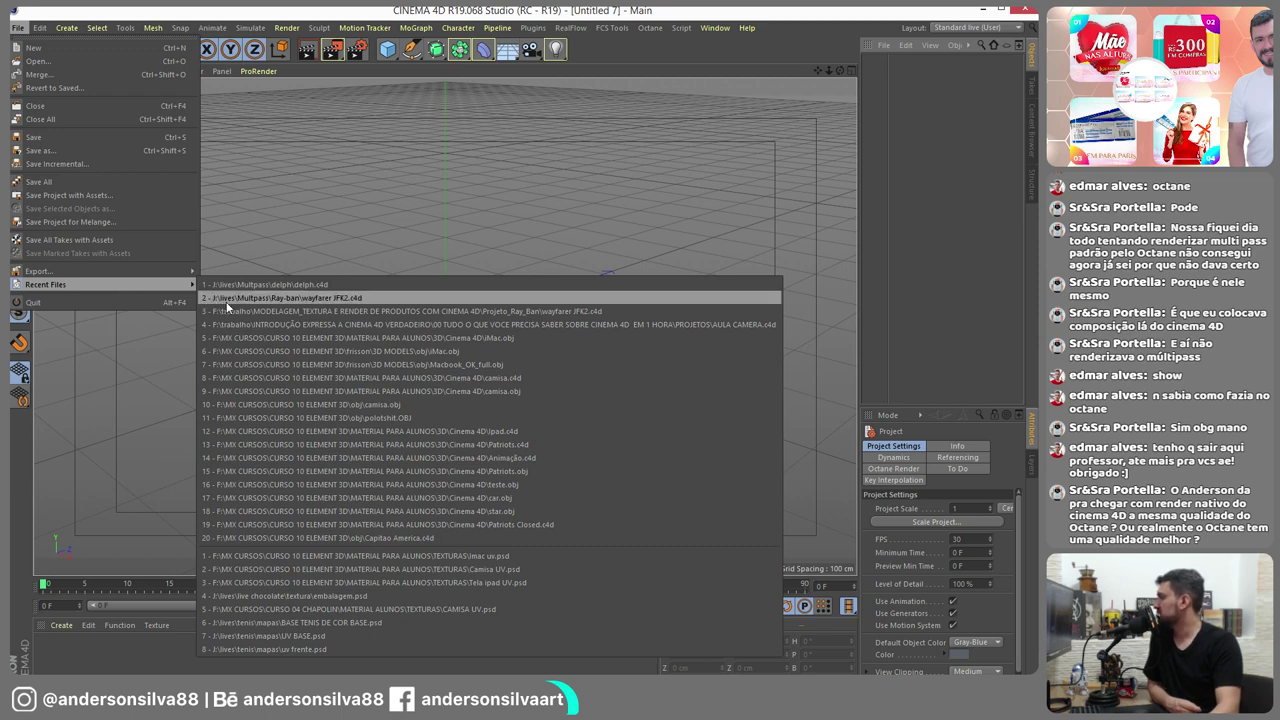
click(226, 298)
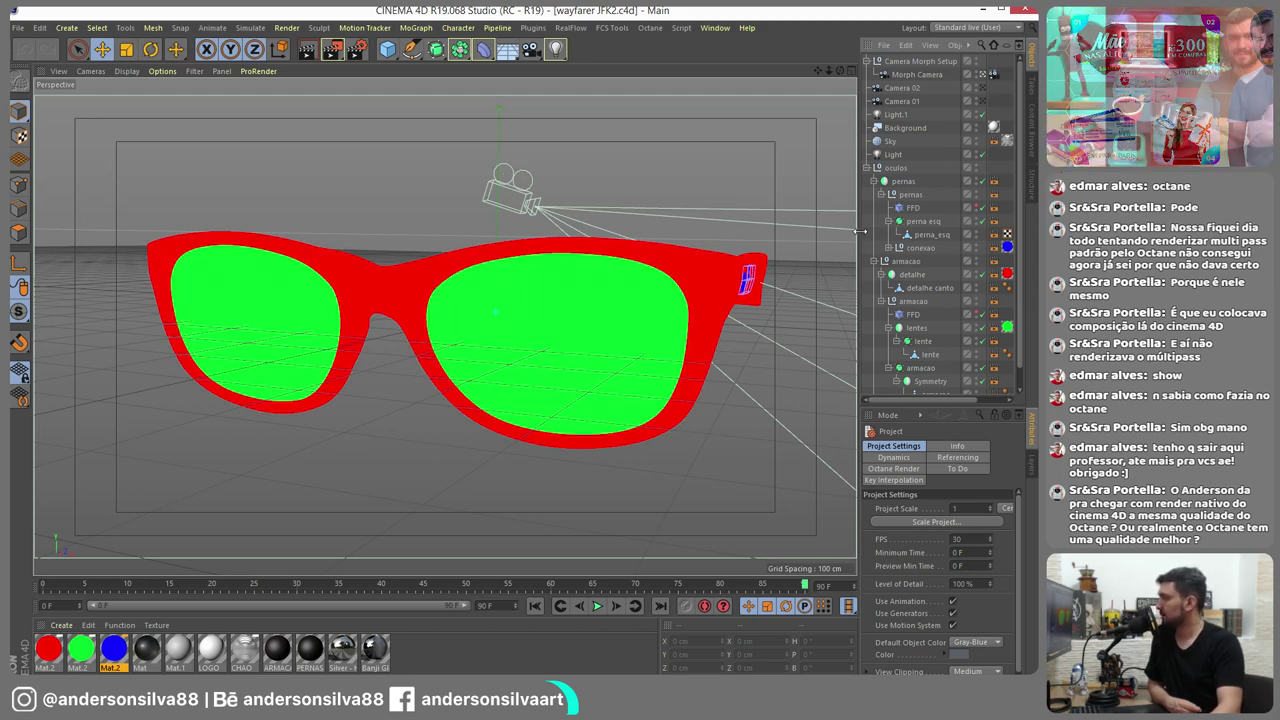
click(940, 370)
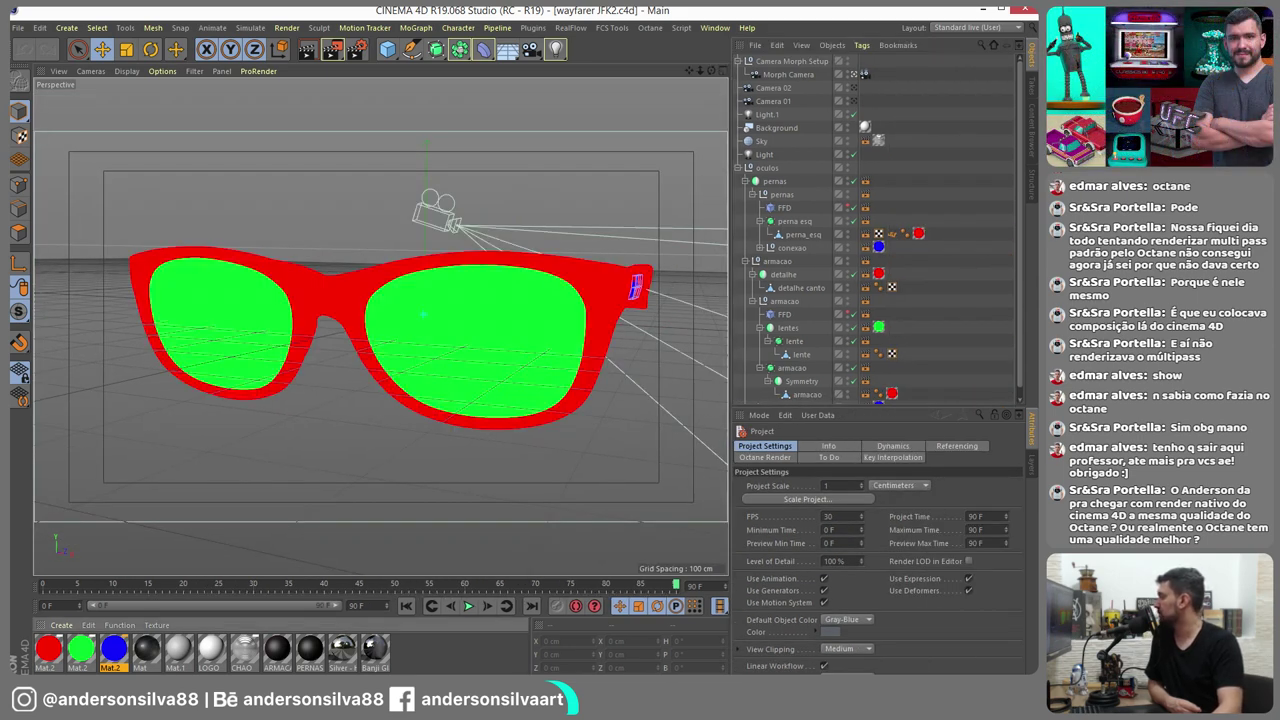
drag(884, 328, 880, 328)
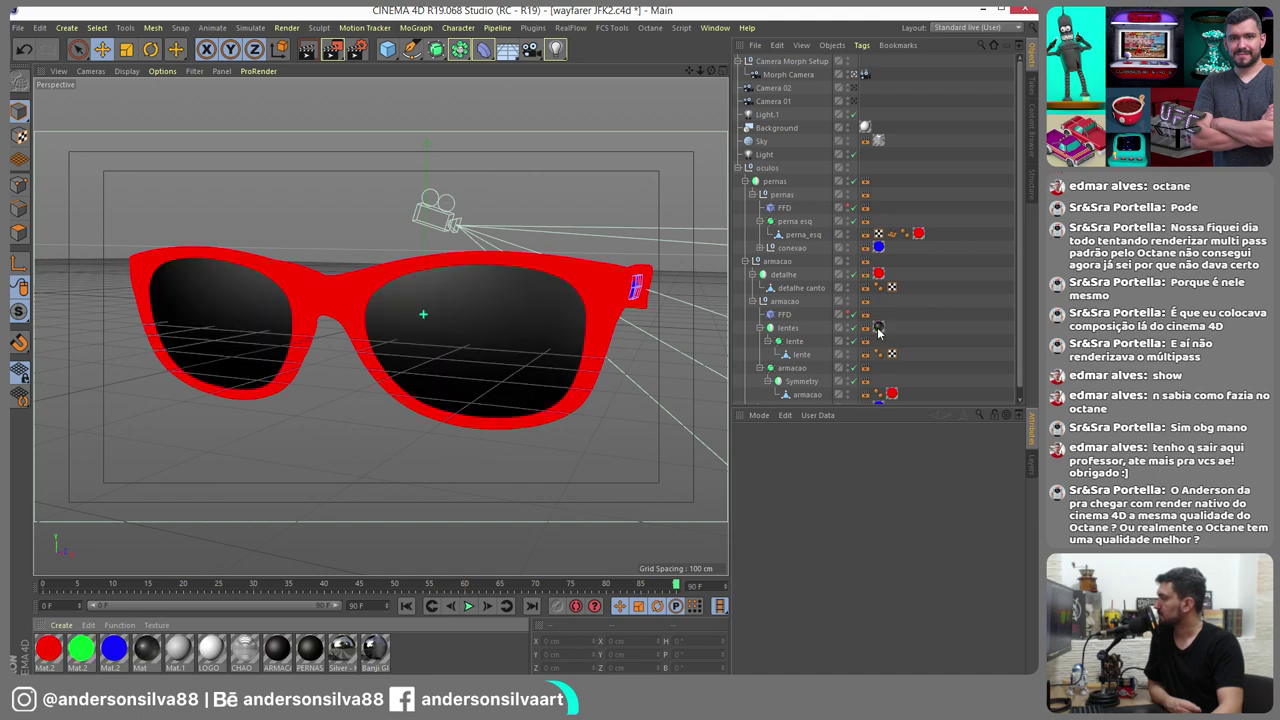
Give the detalhe part a grey material and turn the left temple dark instead of red
drag(278, 652, 849, 298)
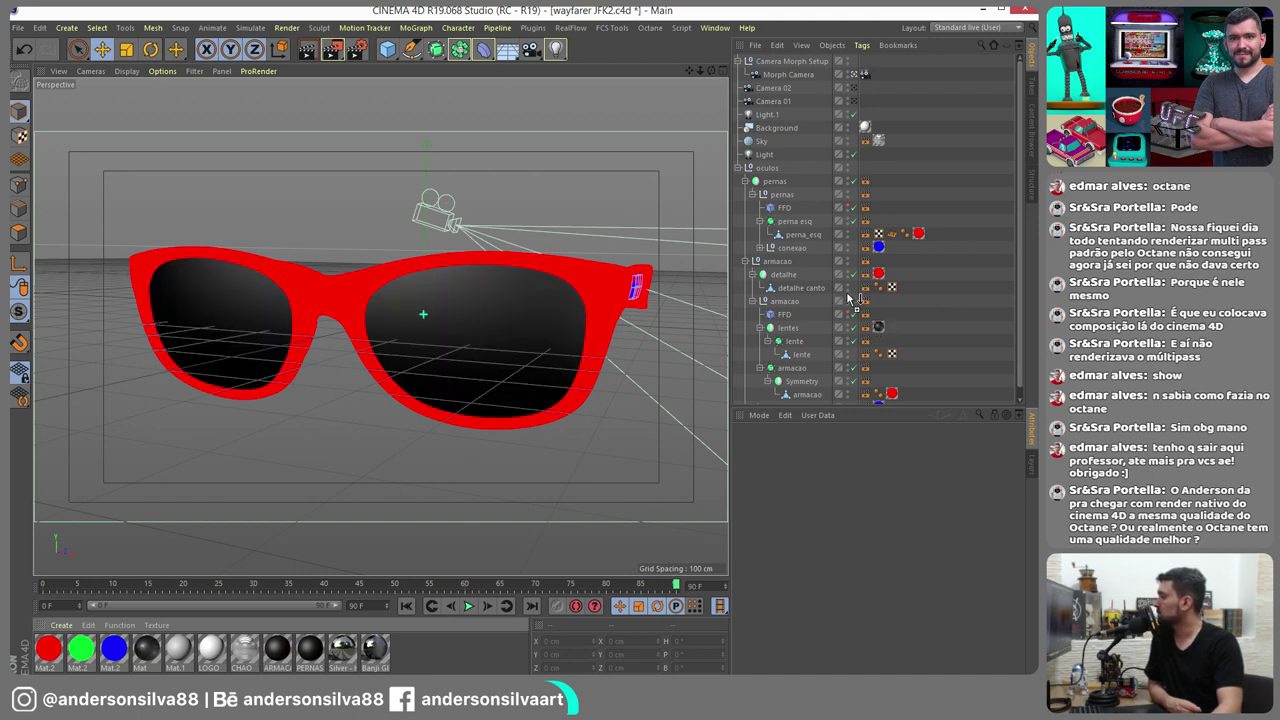
drag(882, 338, 892, 396)
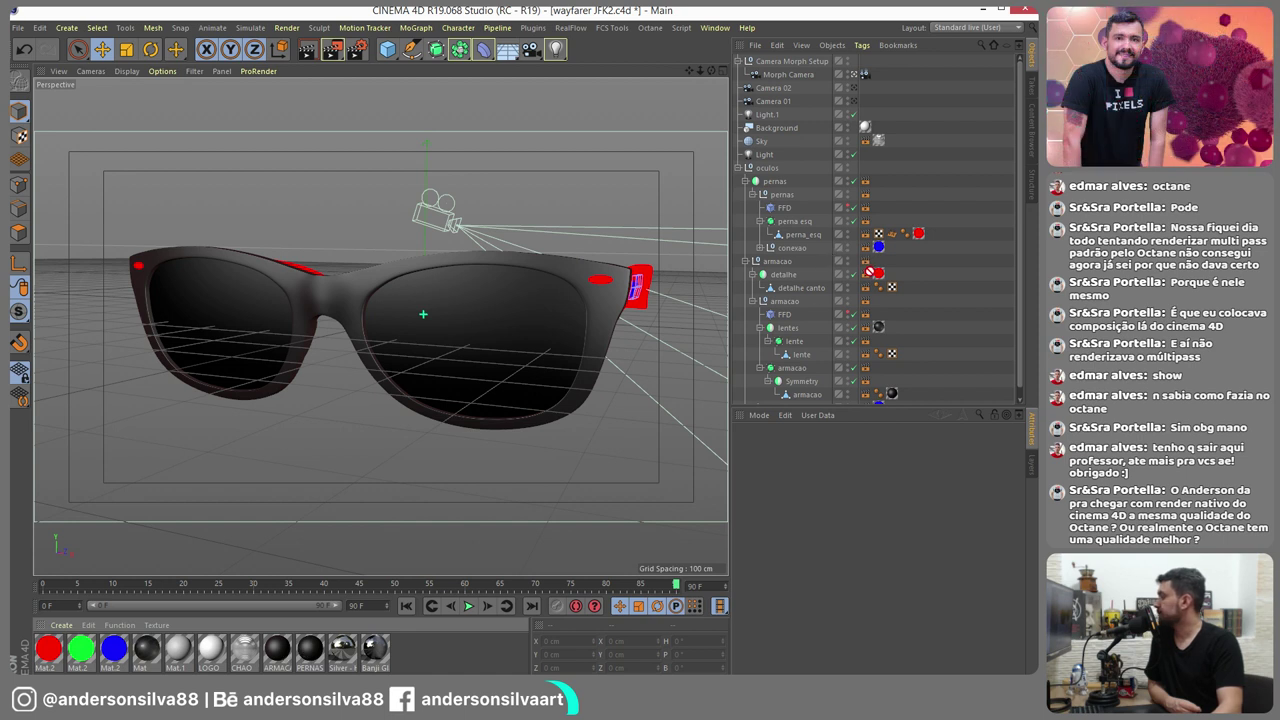
drag(771, 334, 878, 276)
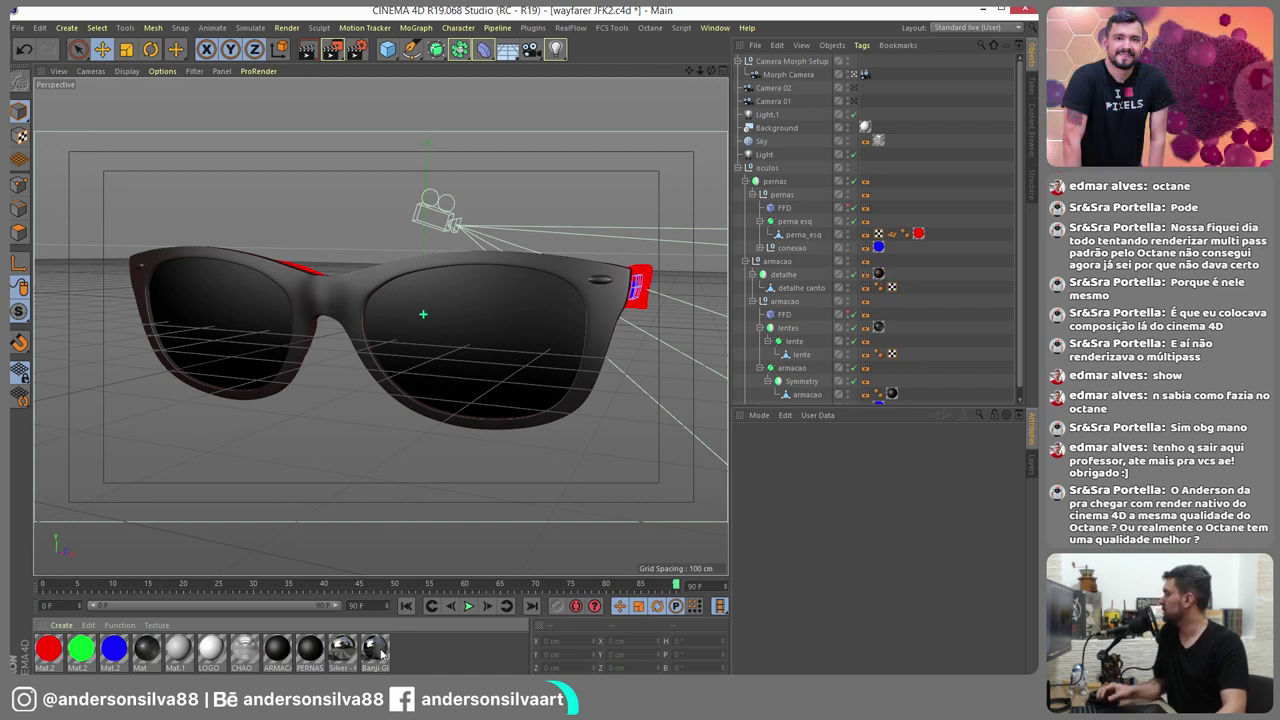
key(ctrl+z)
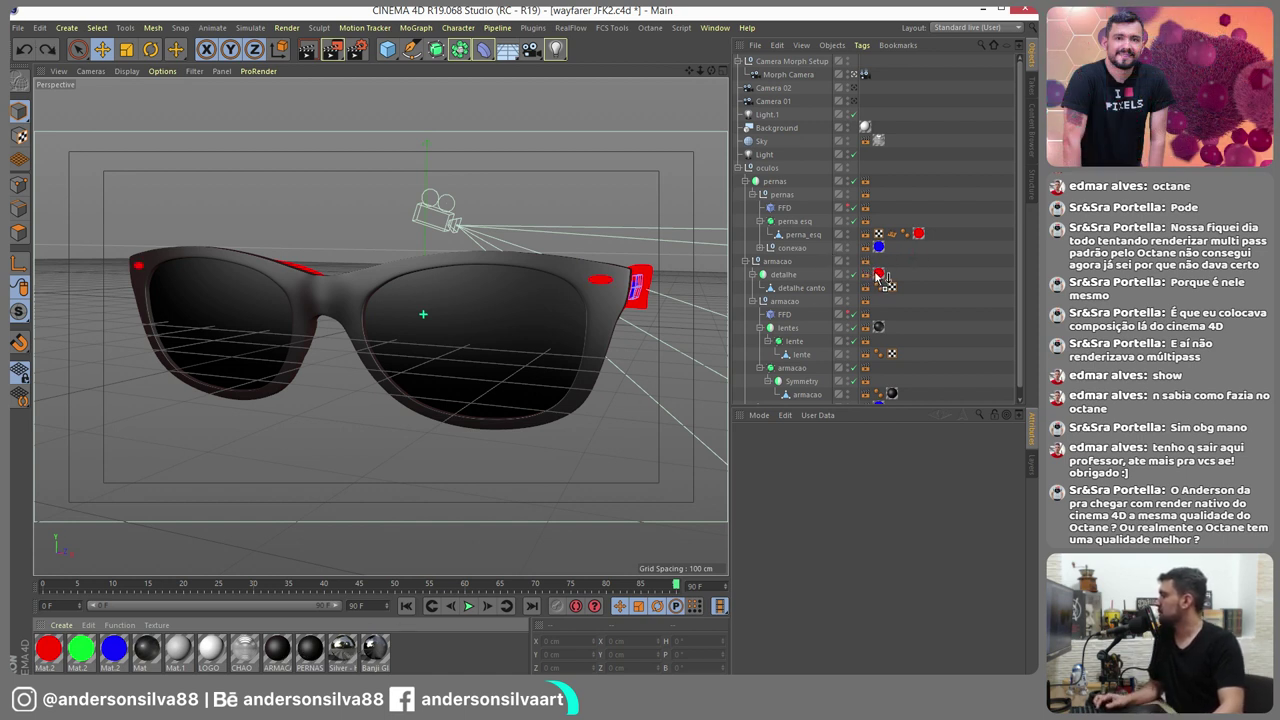
drag(913, 259, 879, 276)
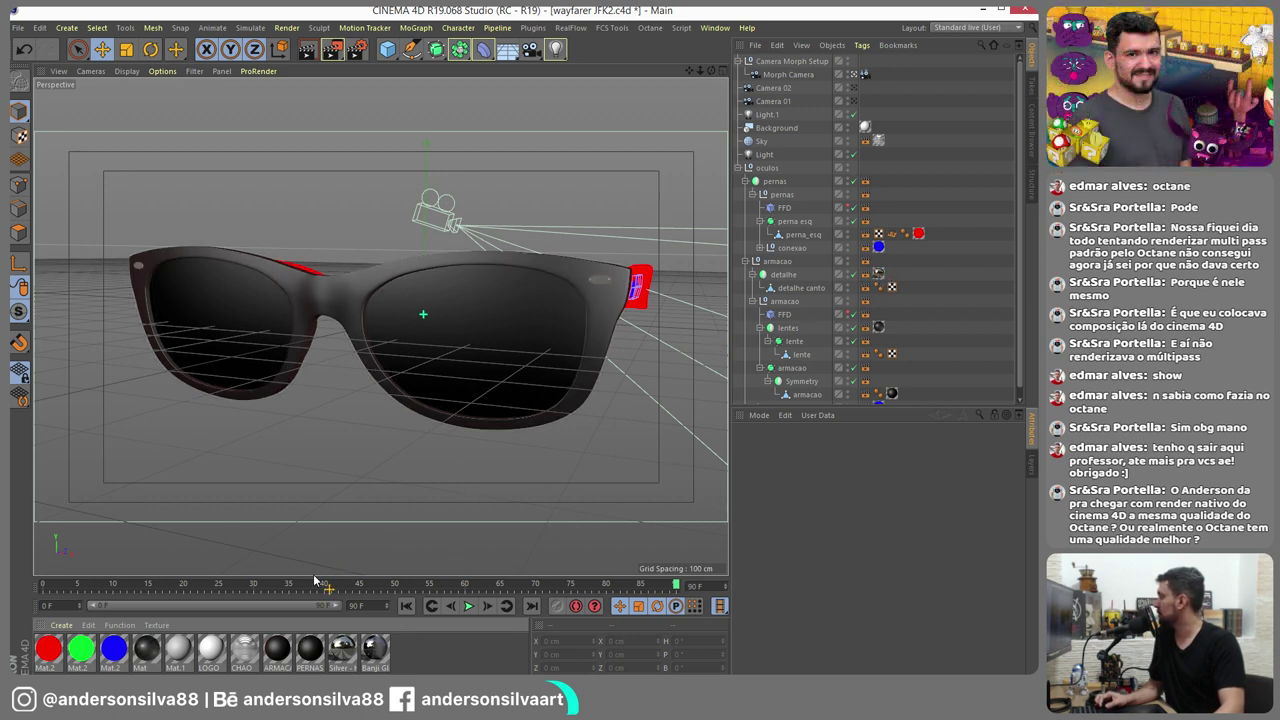
click(145, 654)
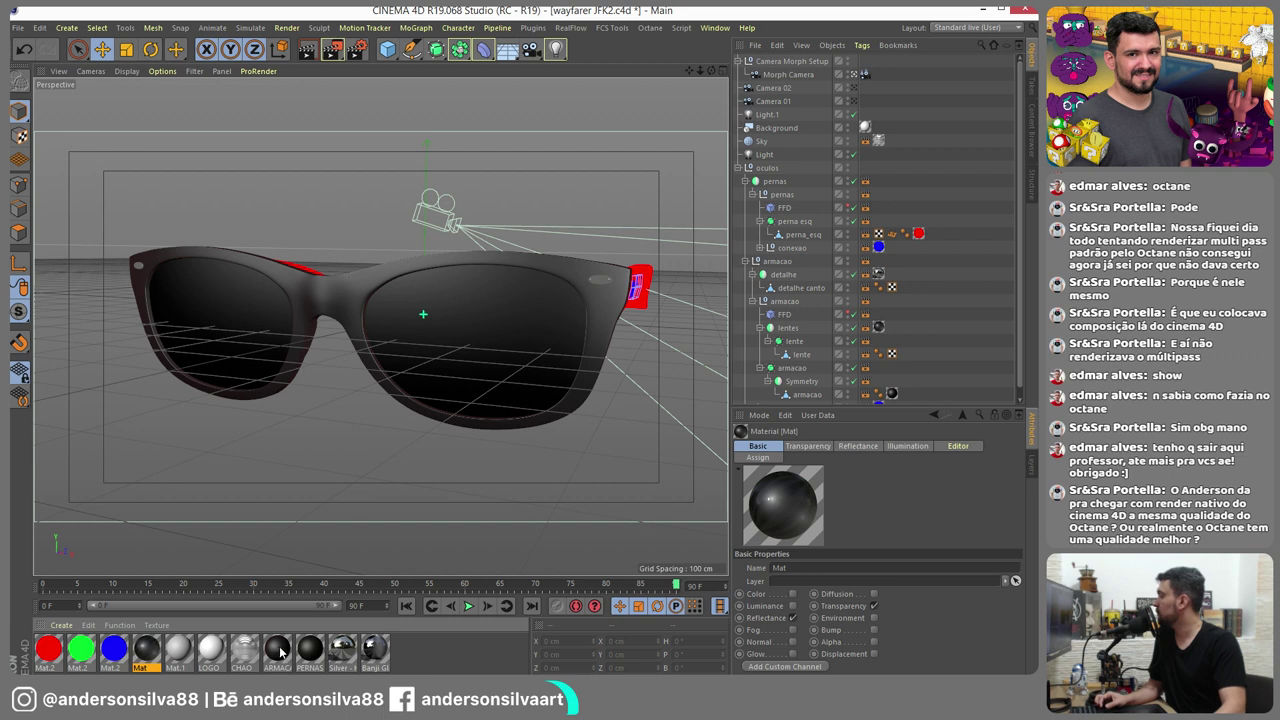
drag(280, 652, 919, 234)
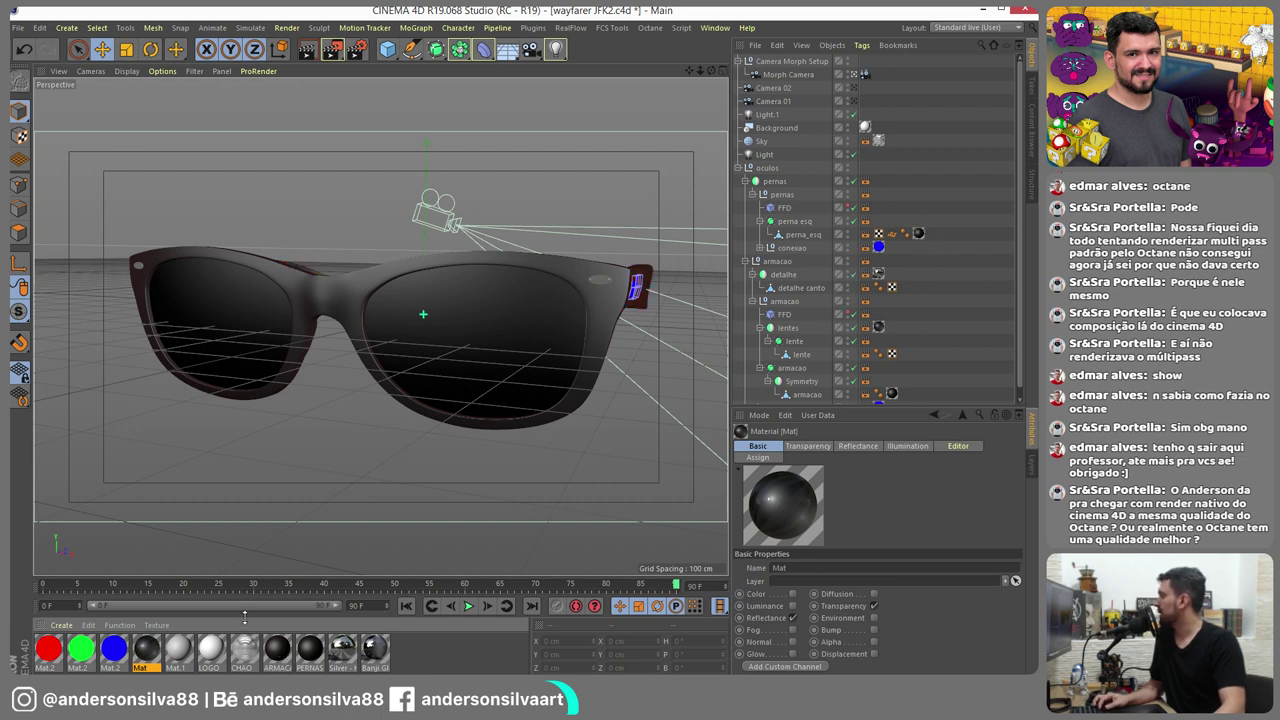
Apply the LOGO material to the armacao and LOGOS objects
drag(220, 652, 967, 233)
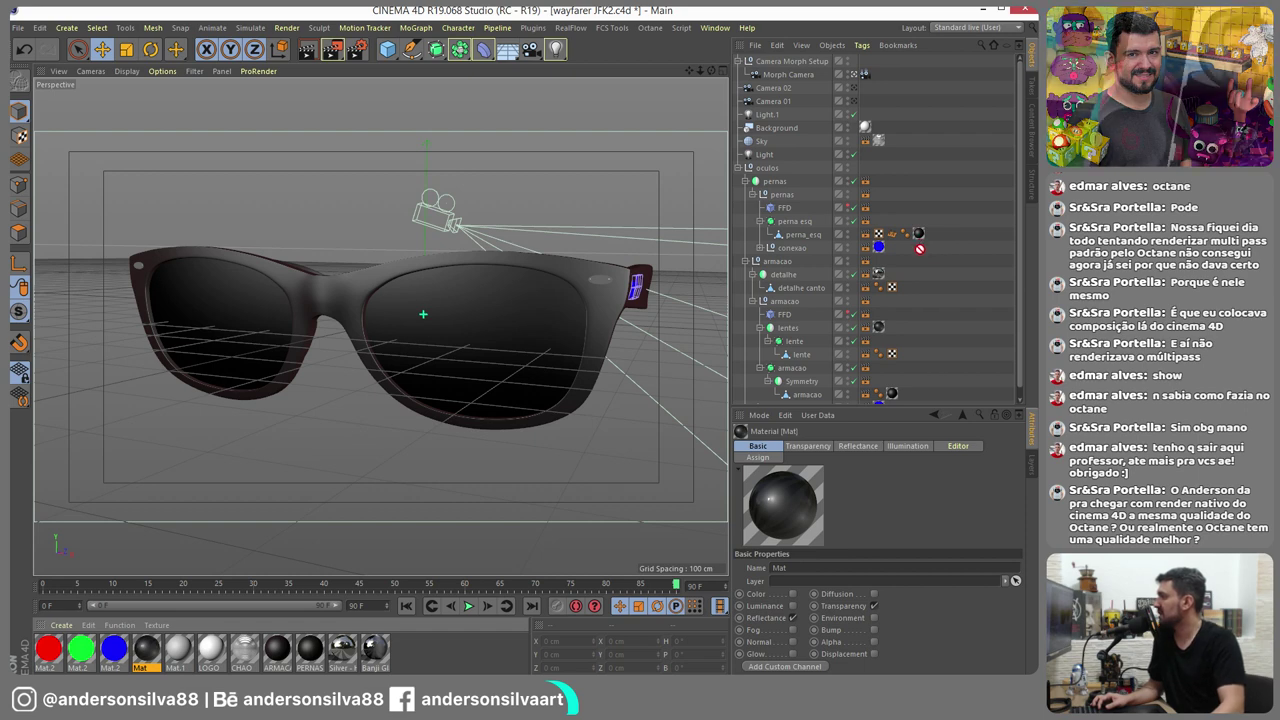
drag(919, 243, 794, 304)
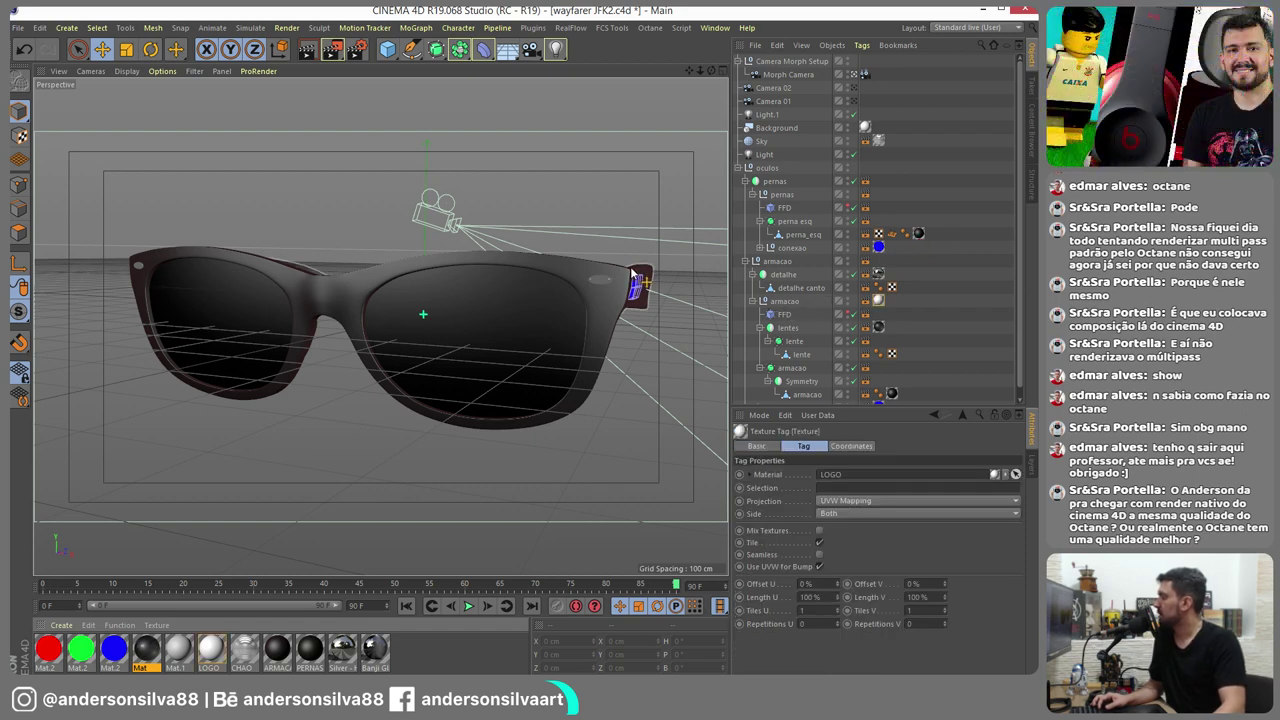
click(938, 298)
scroll(1019, 312, down, 1)
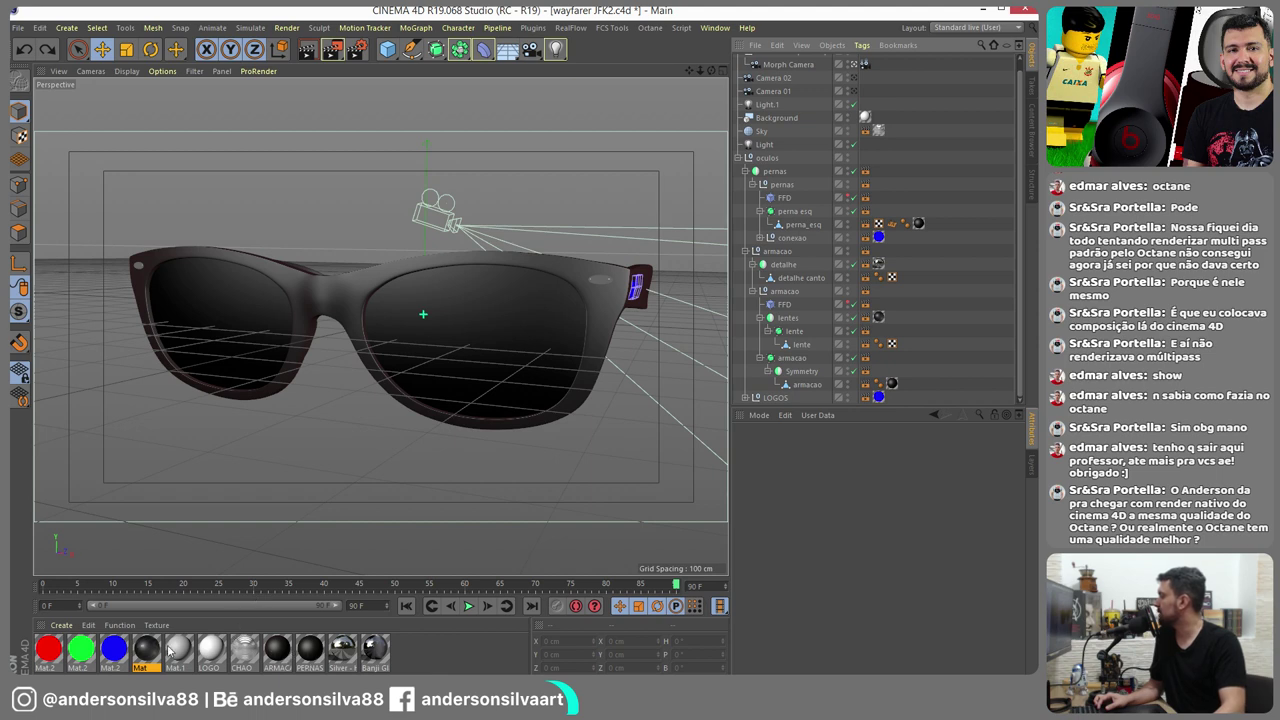
drag(213, 655, 878, 398)
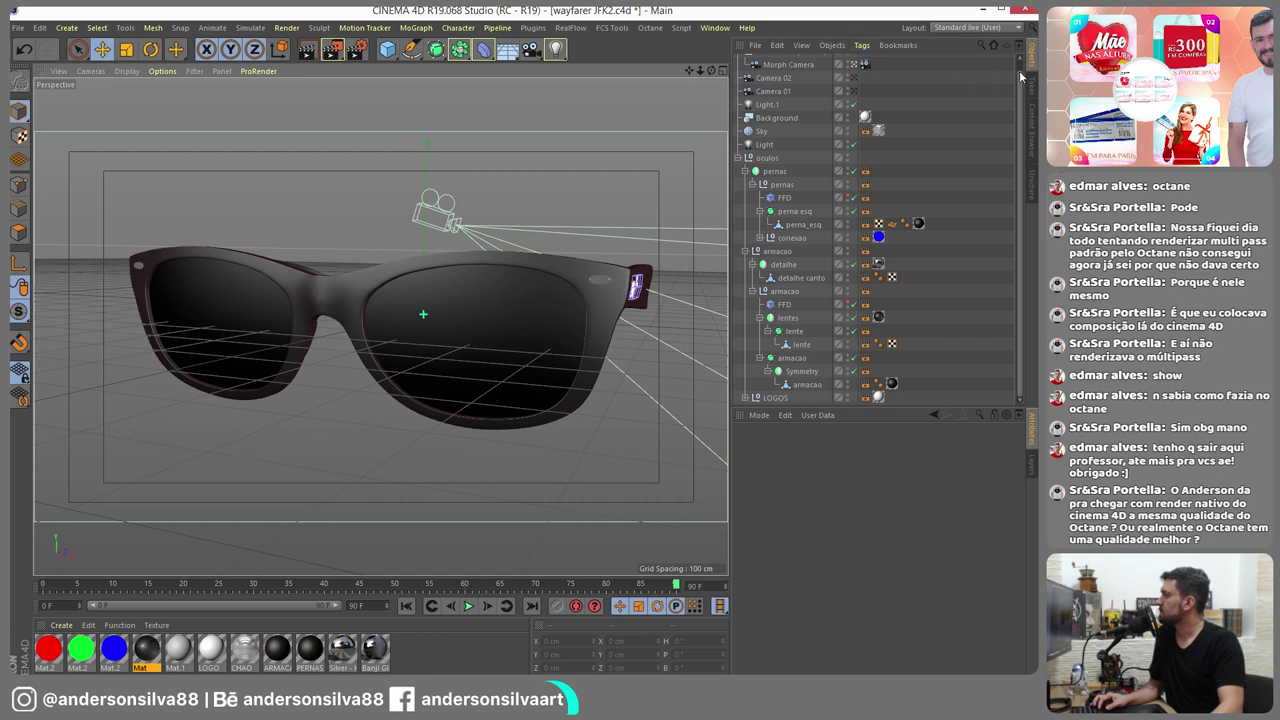
scroll(1021, 77, up, 1)
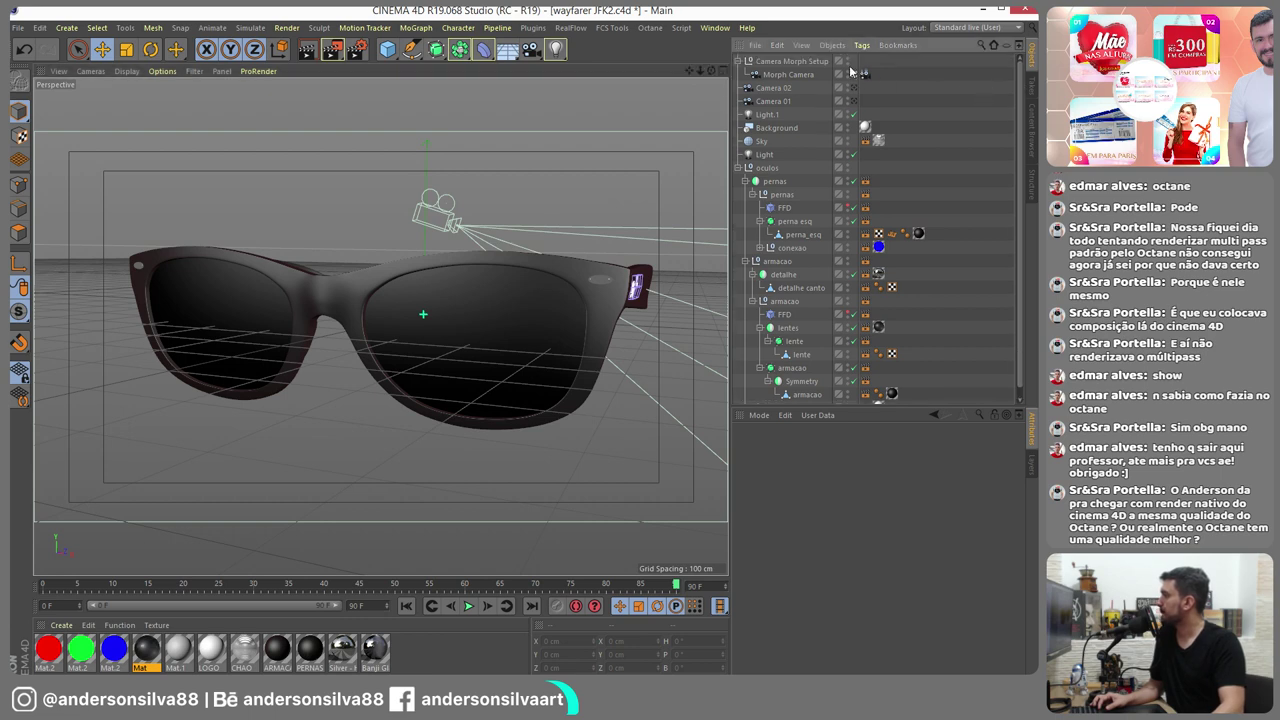
Play the camera animation, then apply the black ARMACAO material to conexao
click(780, 75)
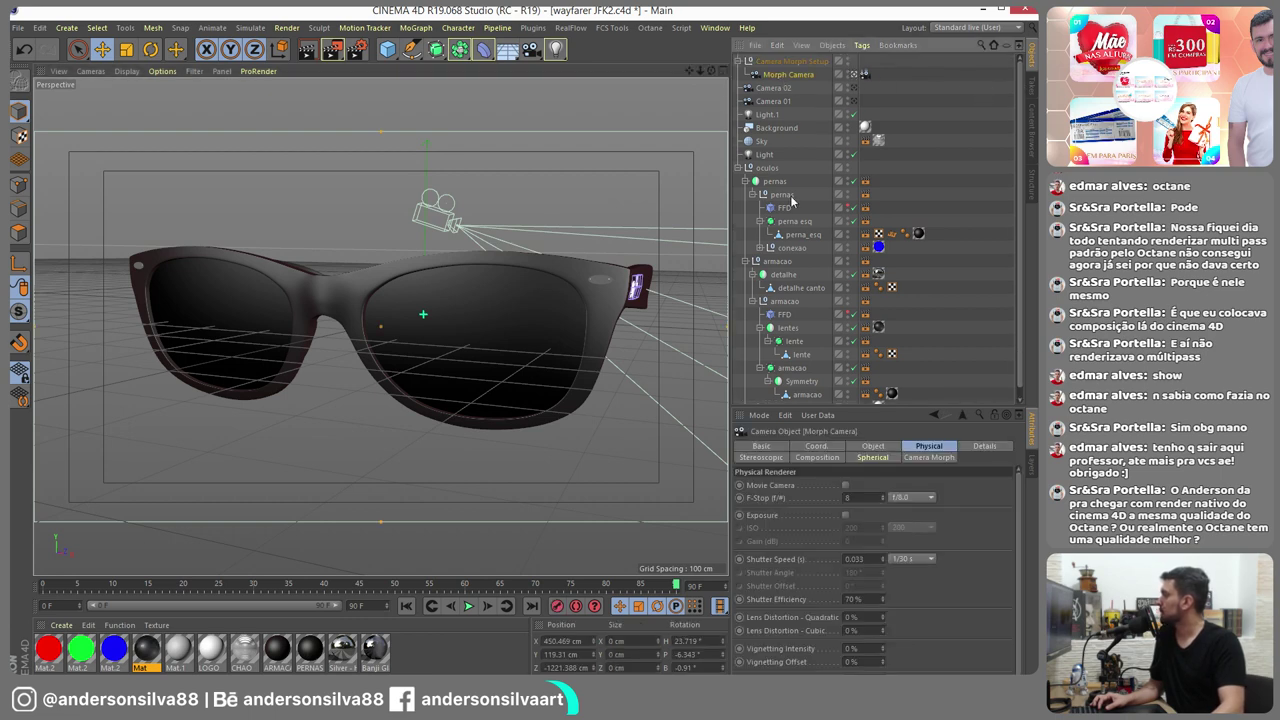
click(406, 606)
click(468, 606)
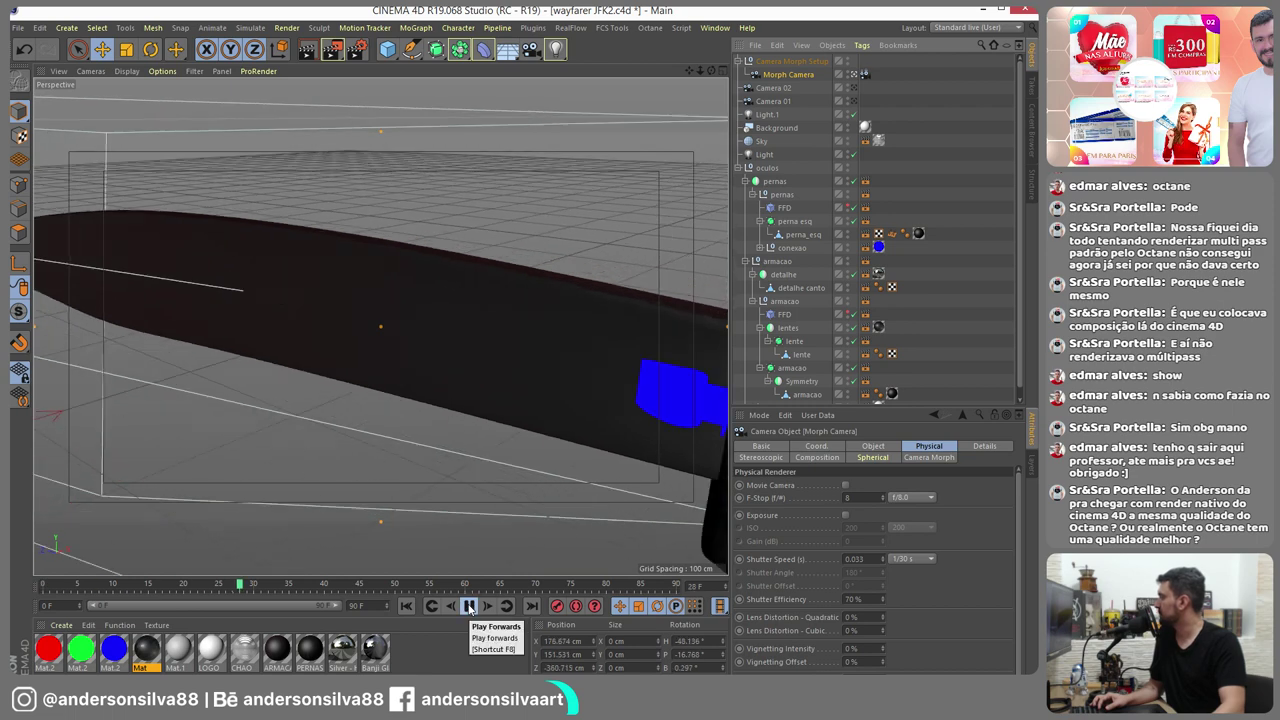
click(469, 607)
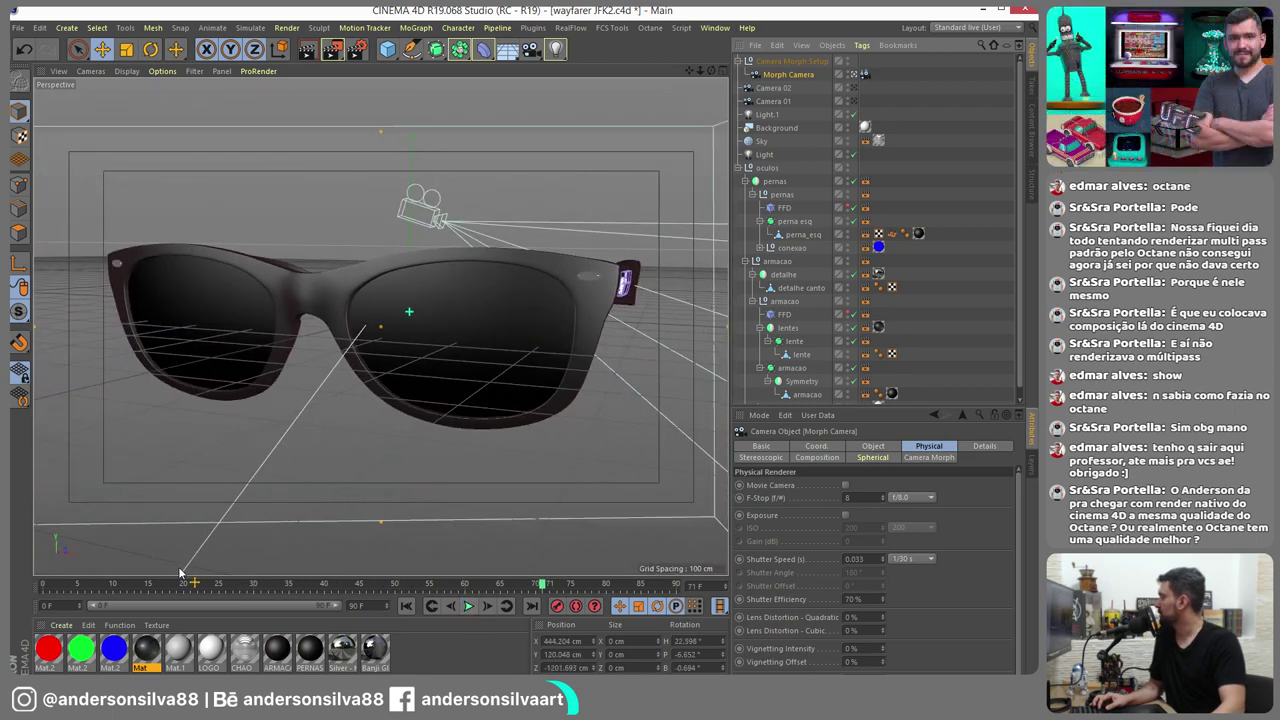
click(279, 655)
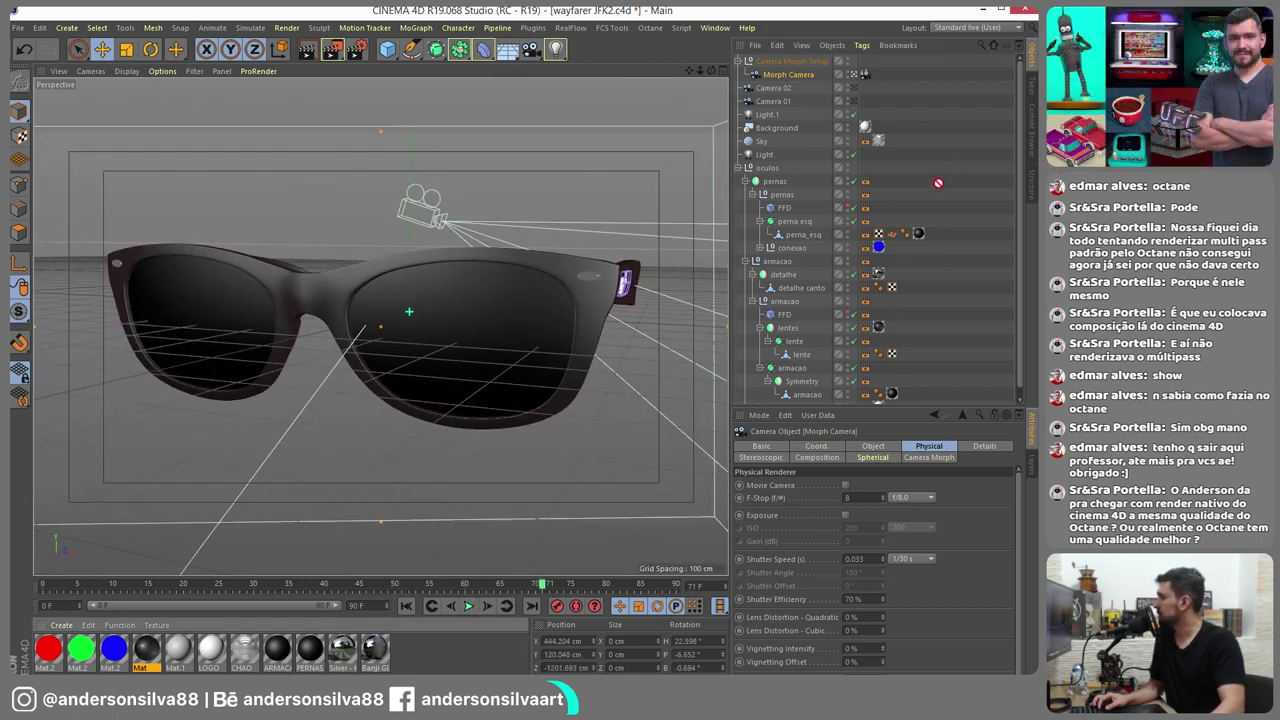
drag(884, 236, 880, 247)
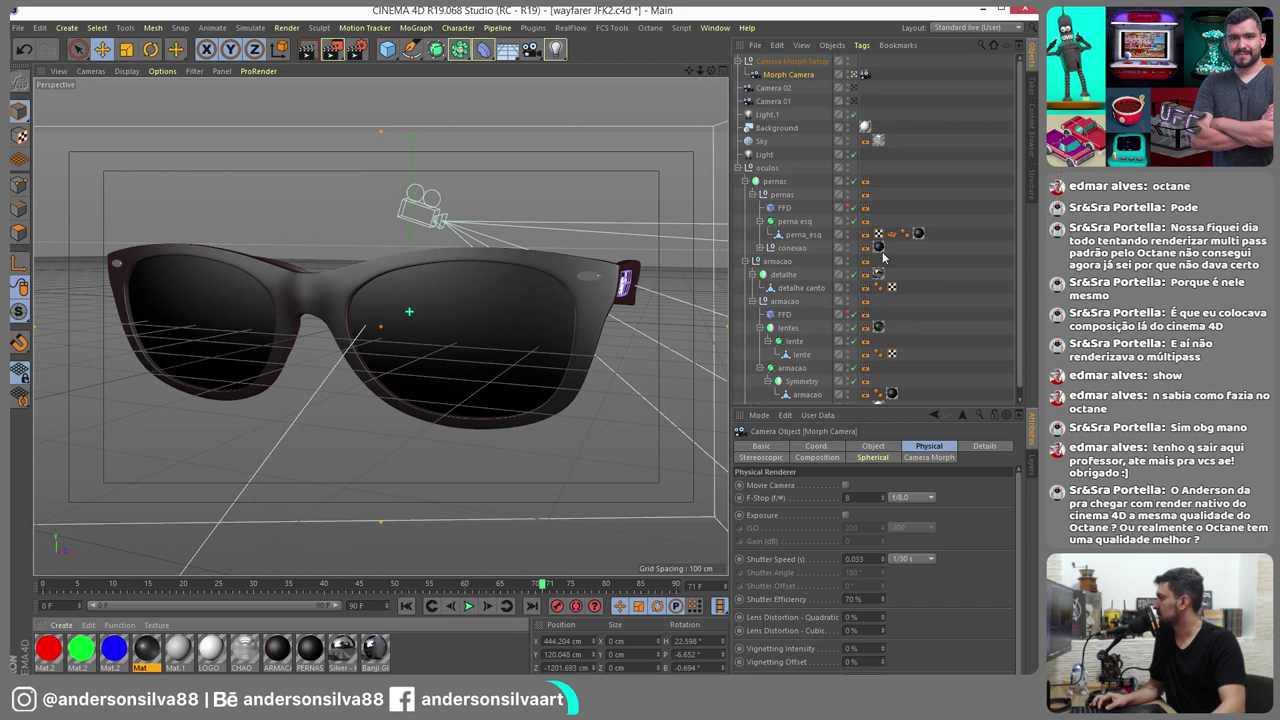
Review the Multi-Pass types in Render Settings, then bring up the alunos renders folder
click(352, 55)
click(309, 397)
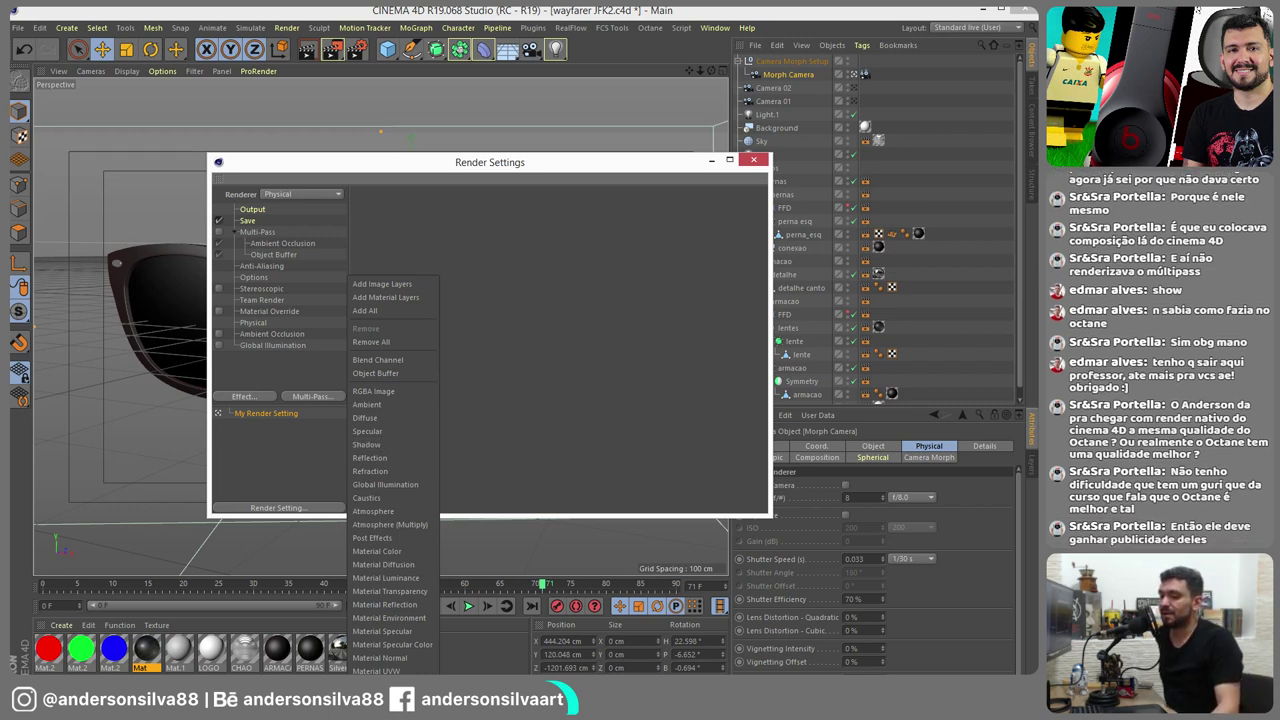
key(Escape)
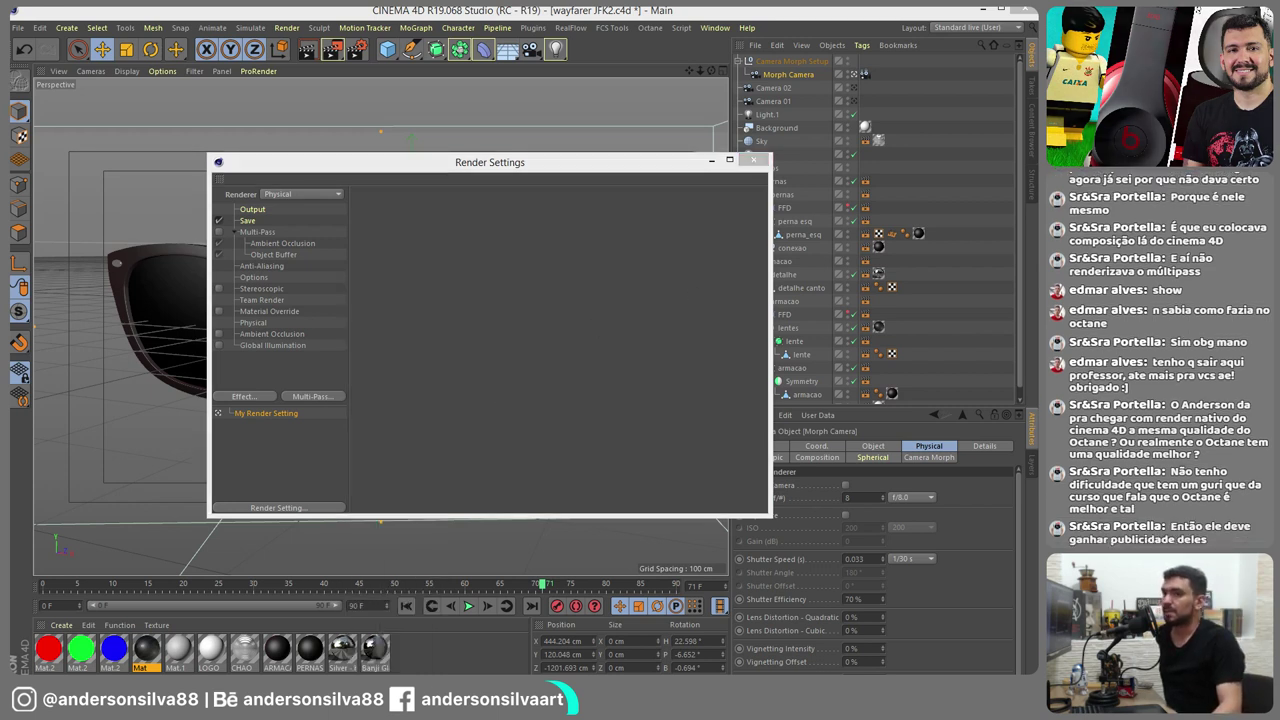
key(alt+Tab)
mouse_move(455, 112)
mouse_down()
mouse_move(152, 8)
mouse_move(440, 12)
mouse_up()
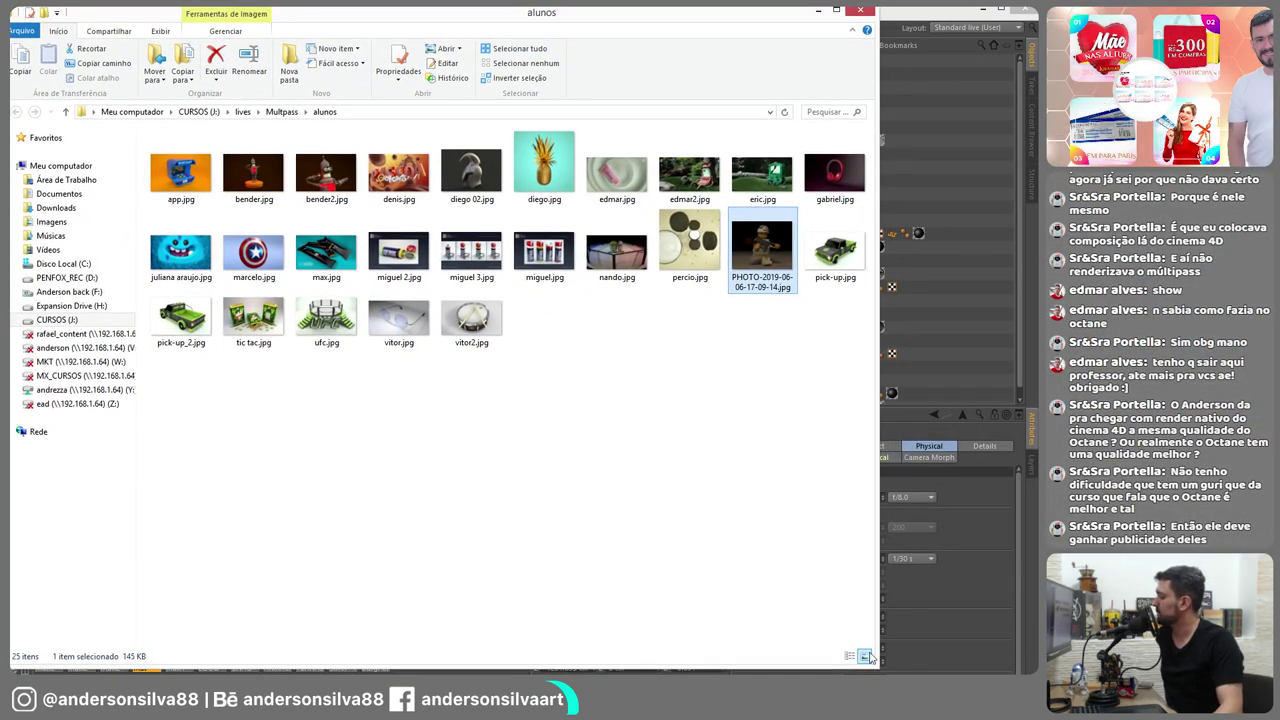
View student renders in Photo Viewer, from tic tac.jpg through bender to diego.jpg, then close it
drag(880, 670, 1038, 674)
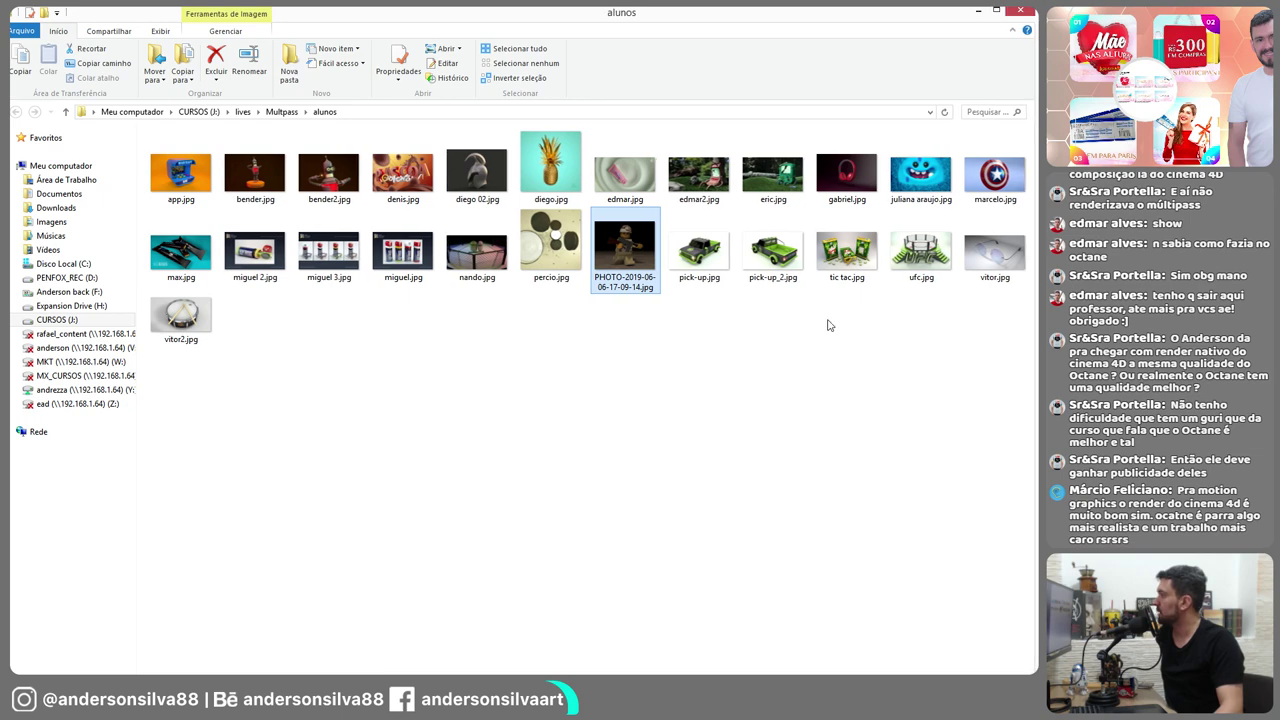
double_click(846, 252)
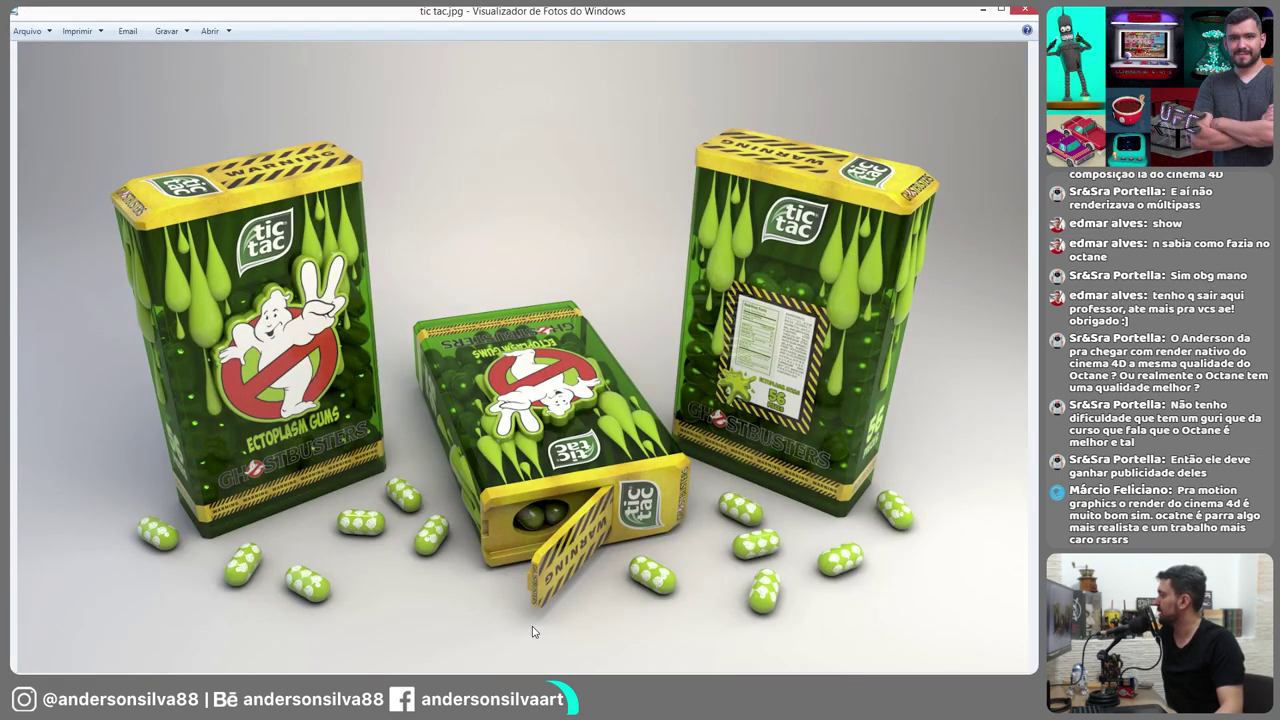
key(Right)
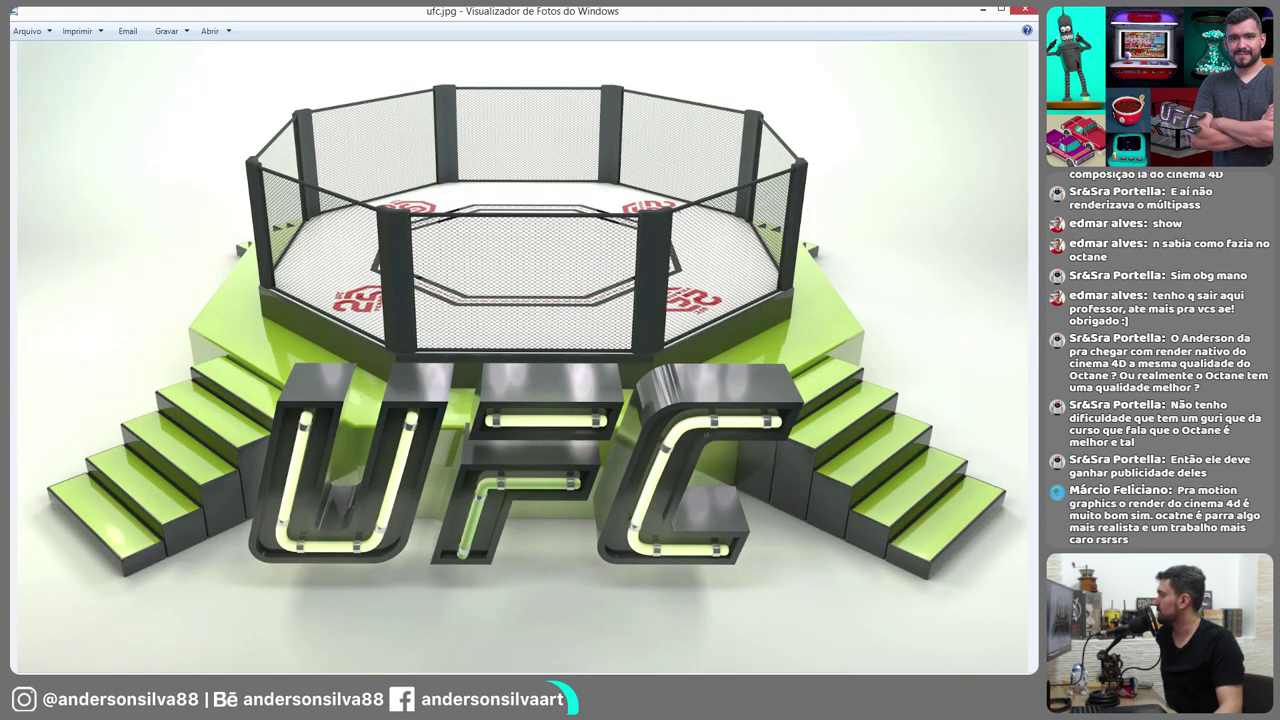
key(Right)
key(Right)
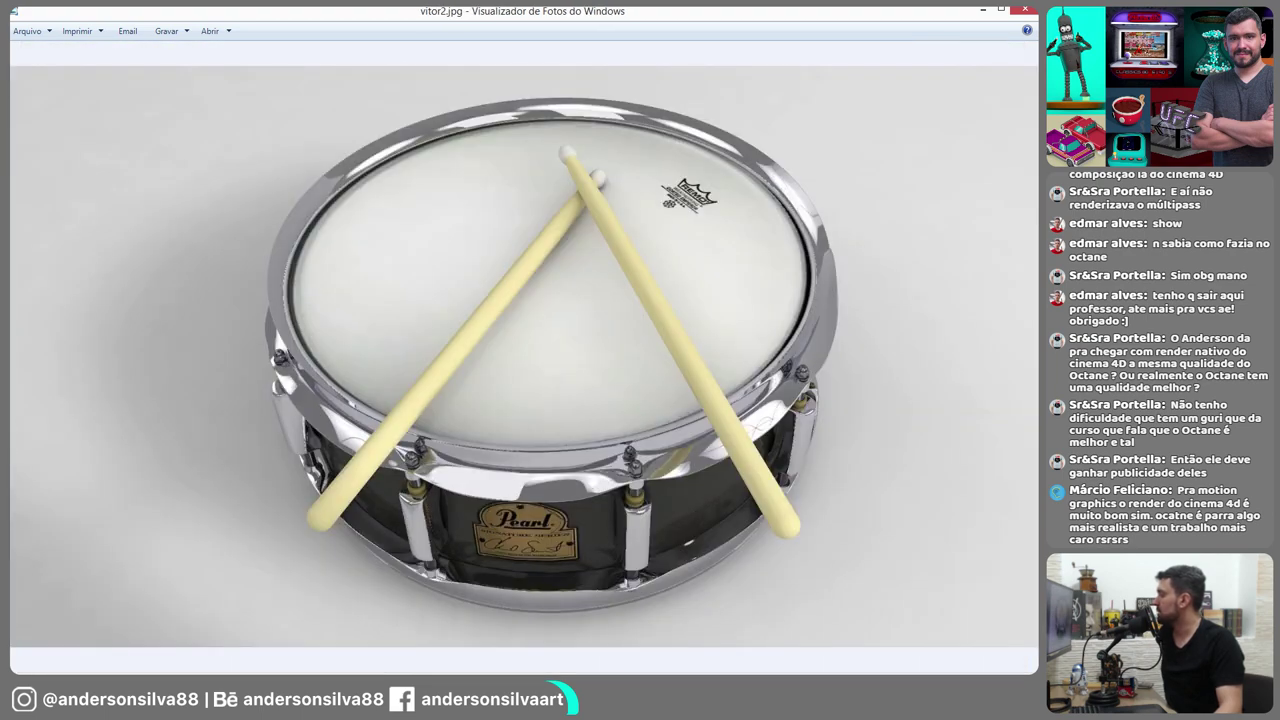
key(Right)
key(Right)
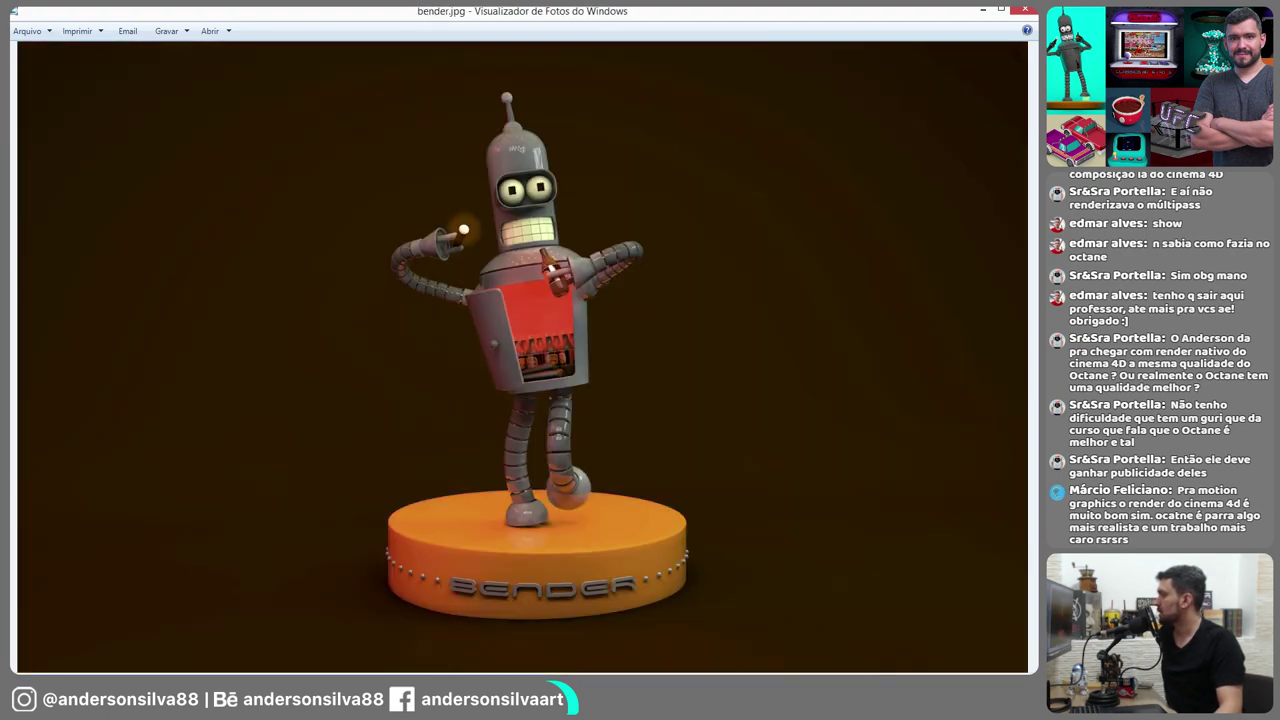
key(Right)
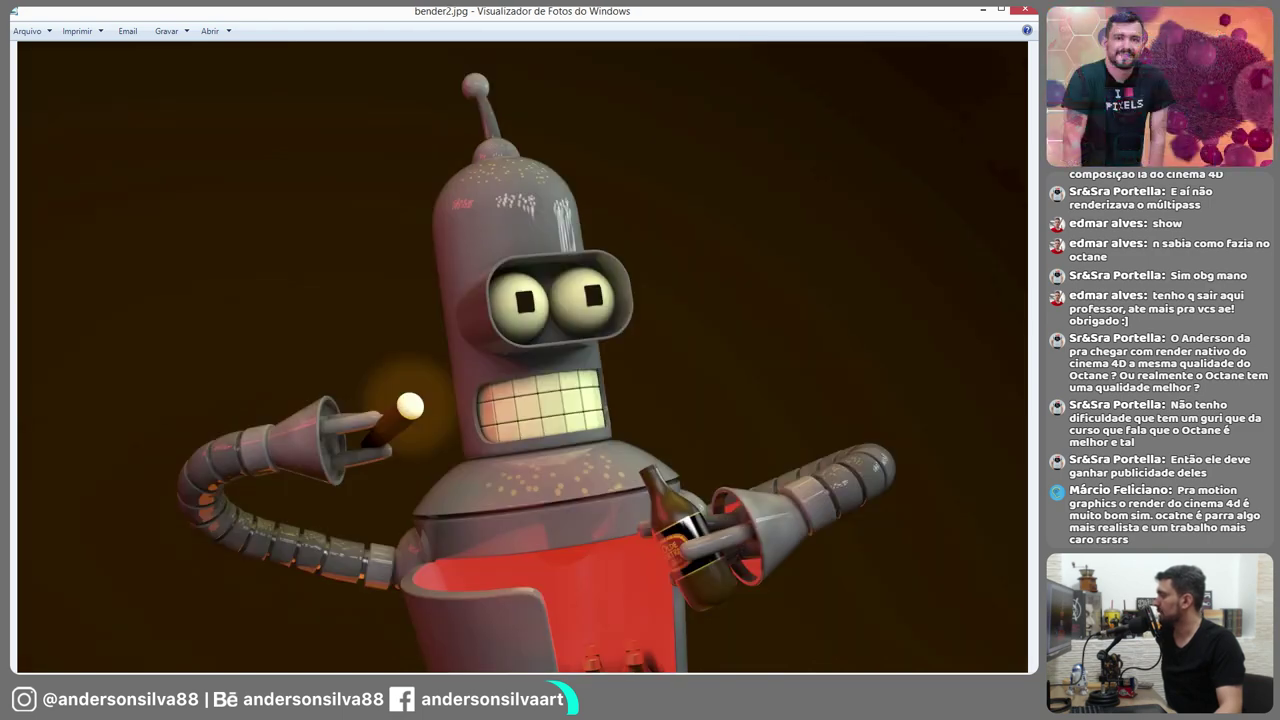
key(Right)
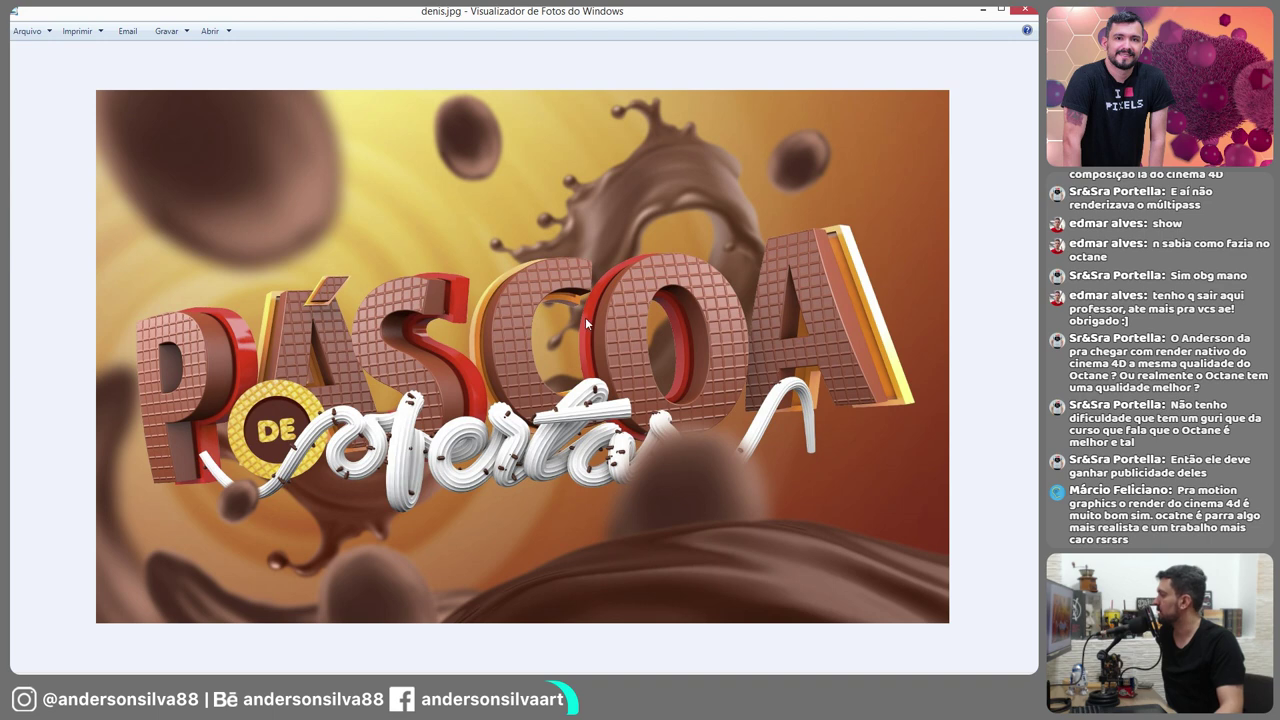
key(Right)
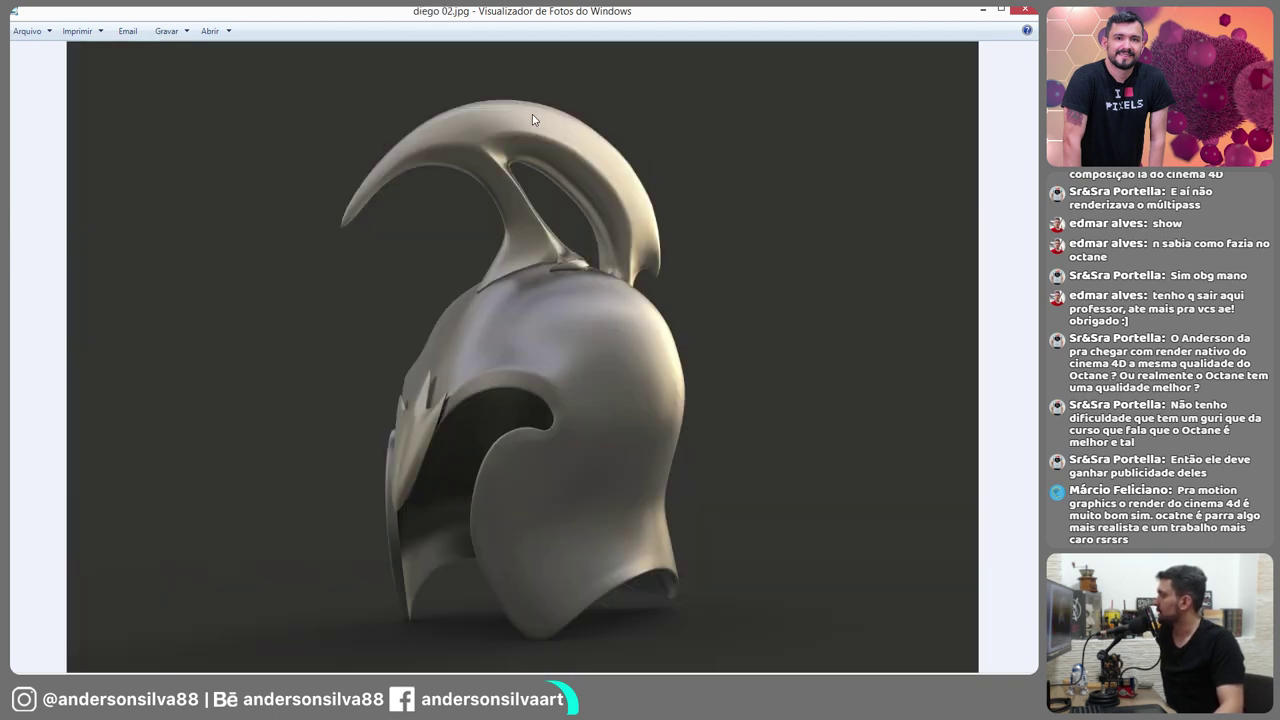
key(Right)
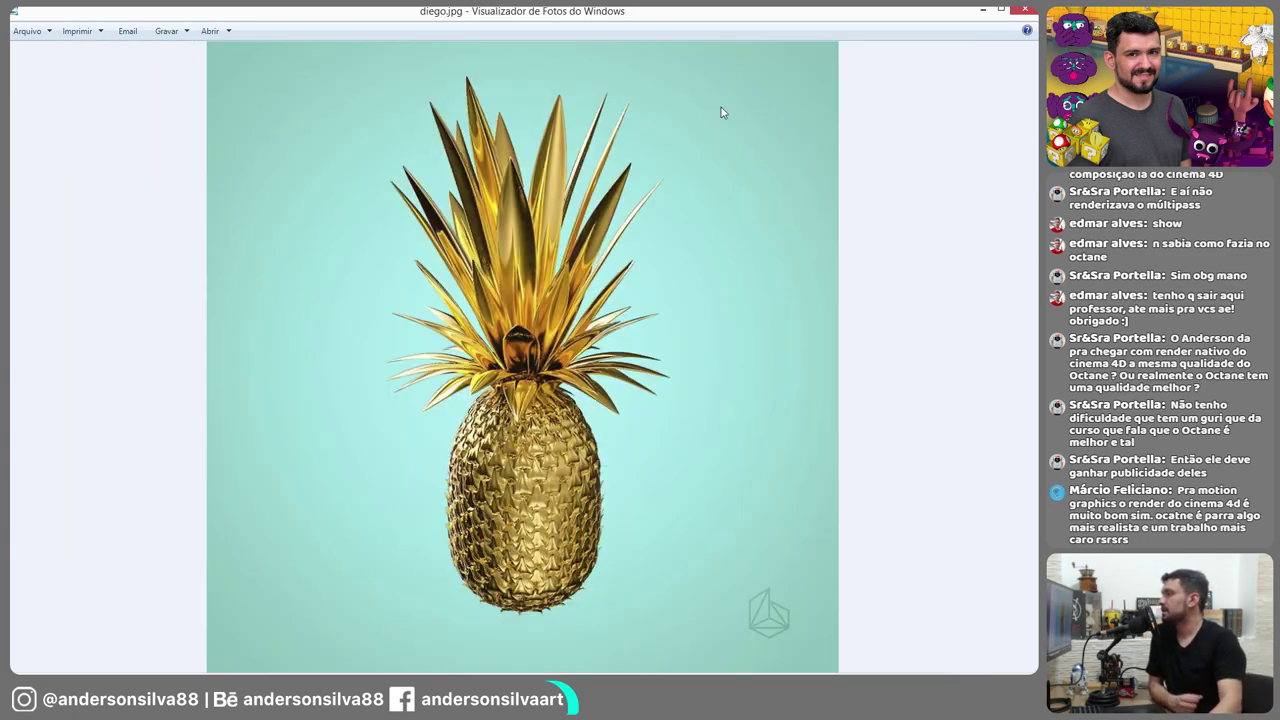
click(1025, 9)
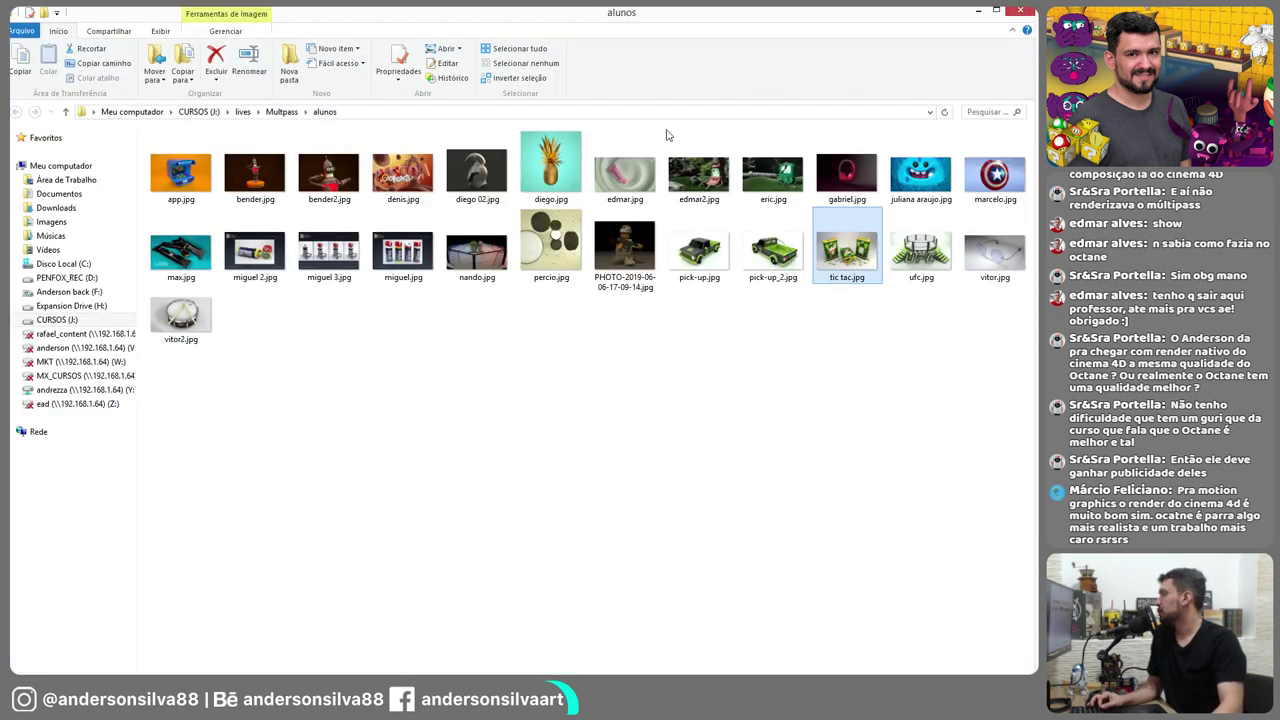
Start a new empty scene with a floor and a cube raised to sit on it
click(983, 10)
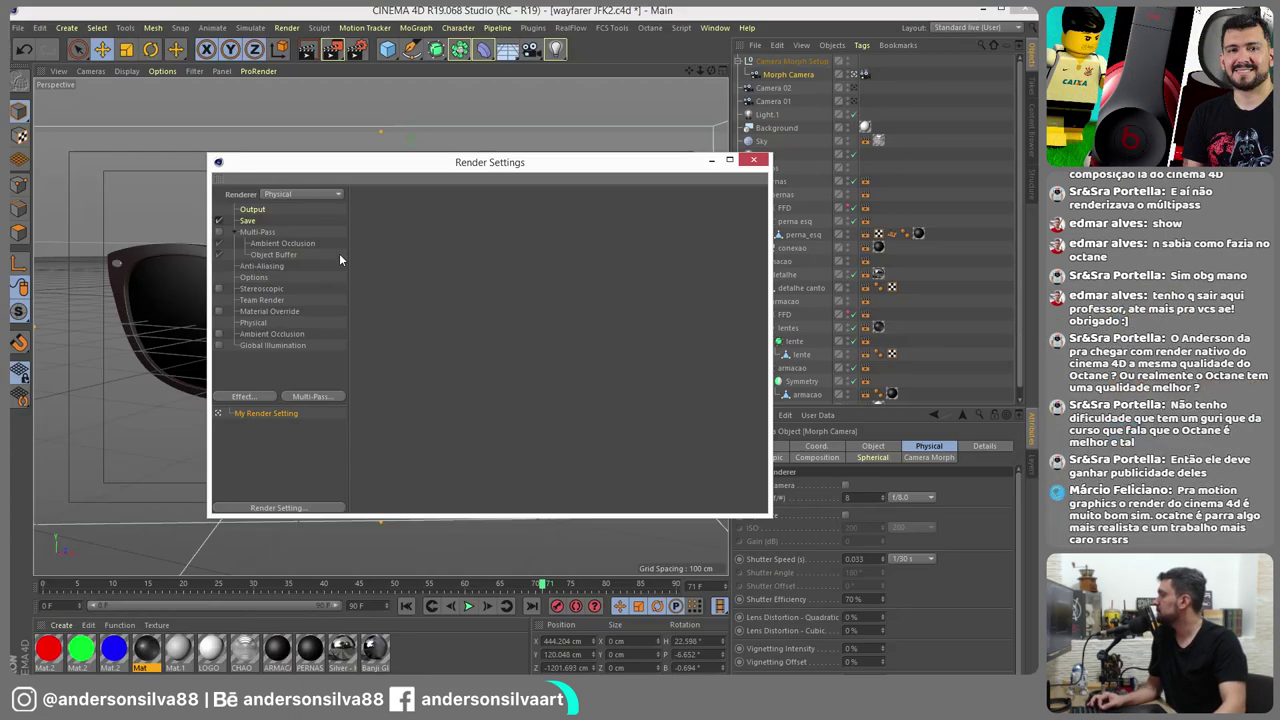
click(755, 160)
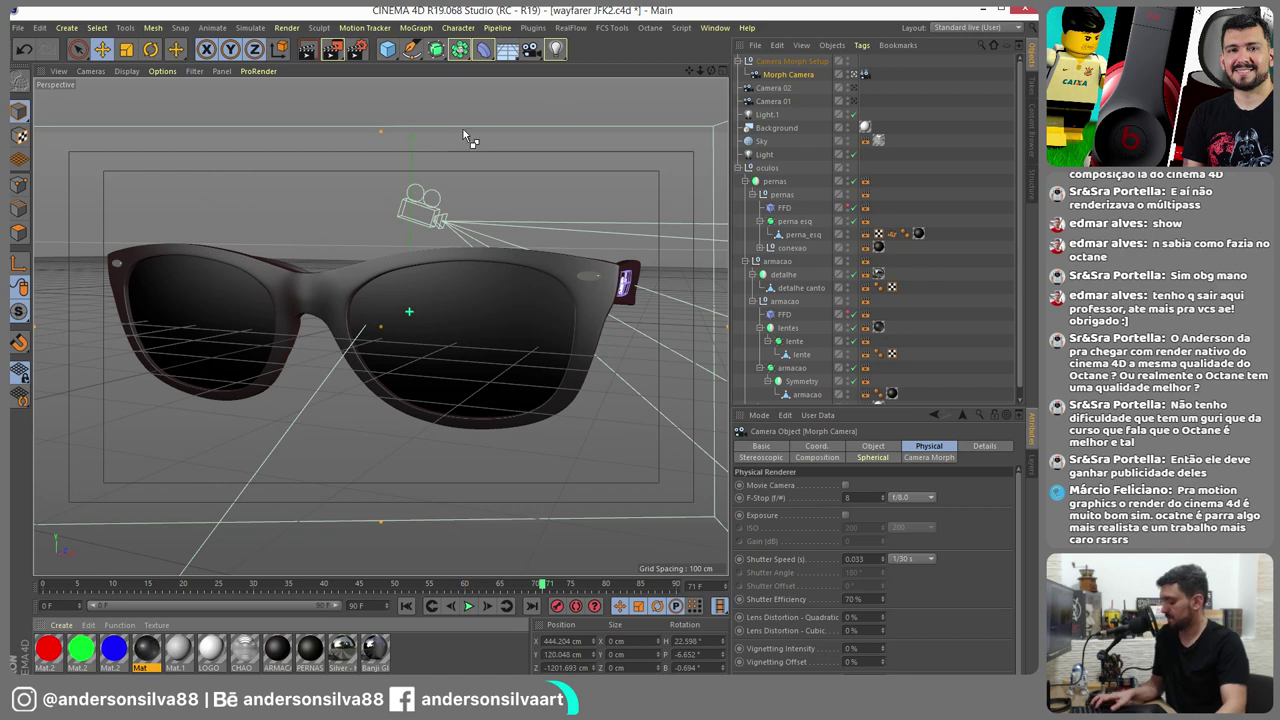
key(ctrl+n)
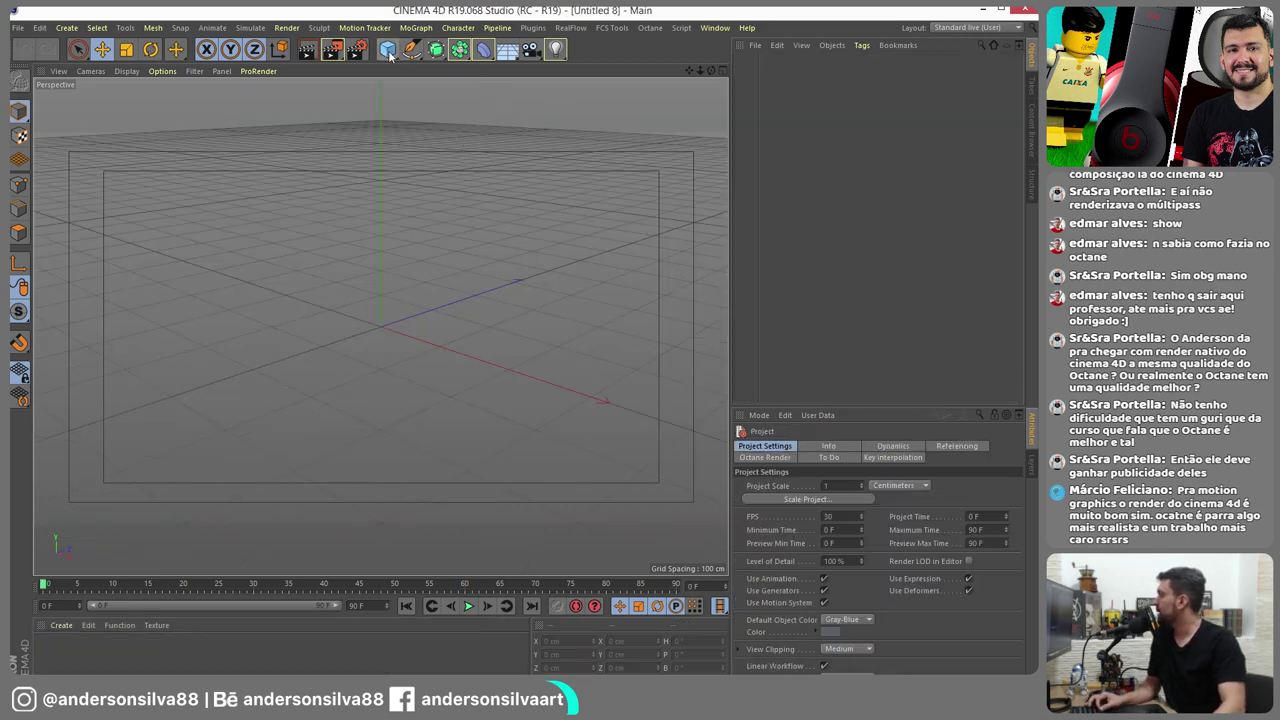
click(508, 49)
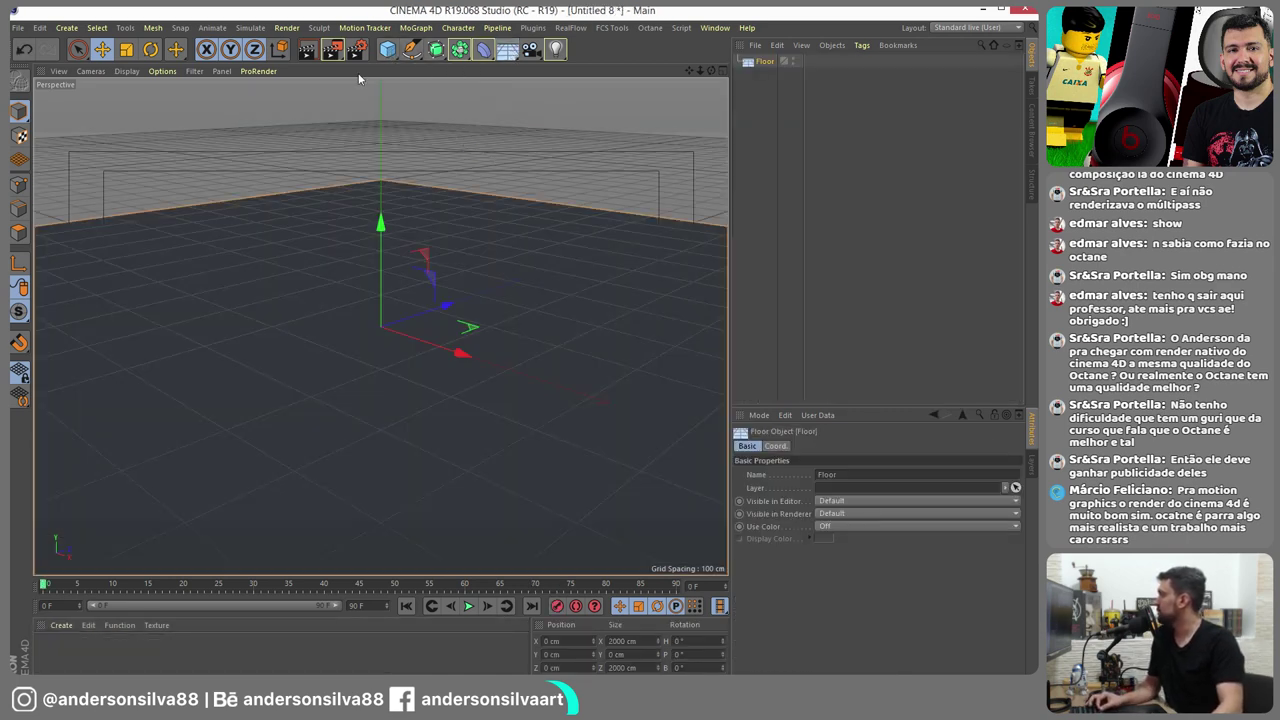
click(385, 52)
mouse_move(380, 222)
mouse_down()
mouse_move(386, 150)
mouse_move(402, 229)
mouse_up()
Add a light and place it about 813 cm out on Z and 296 cm up
scroll(402, 229, down, 5)
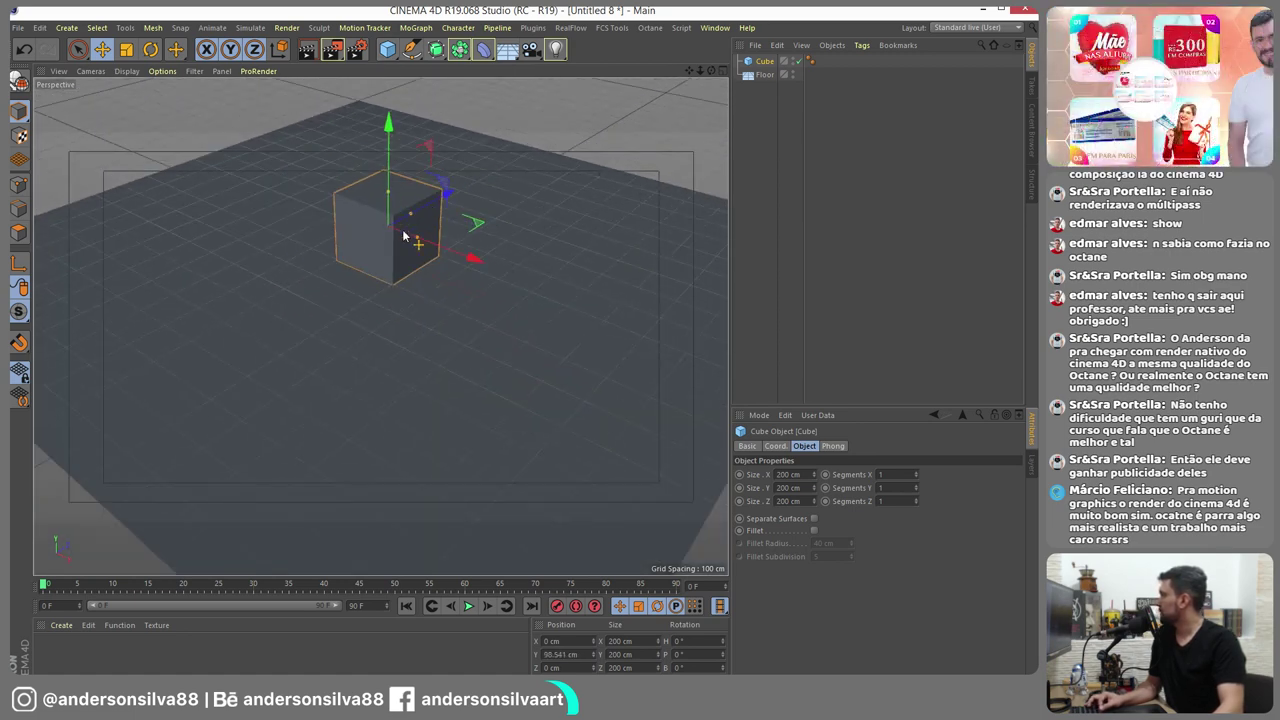
scroll(402, 229, up, 3)
click(556, 49)
drag(450, 270, 560, 150)
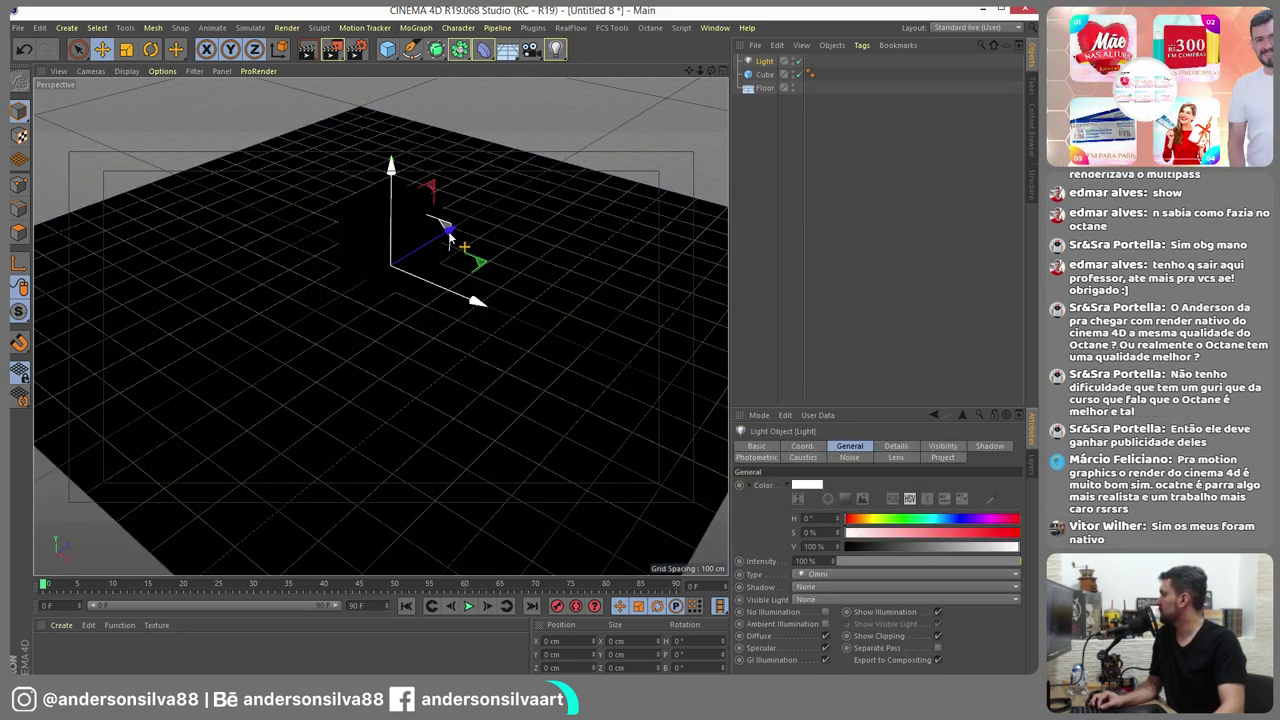
key(ctrl+z)
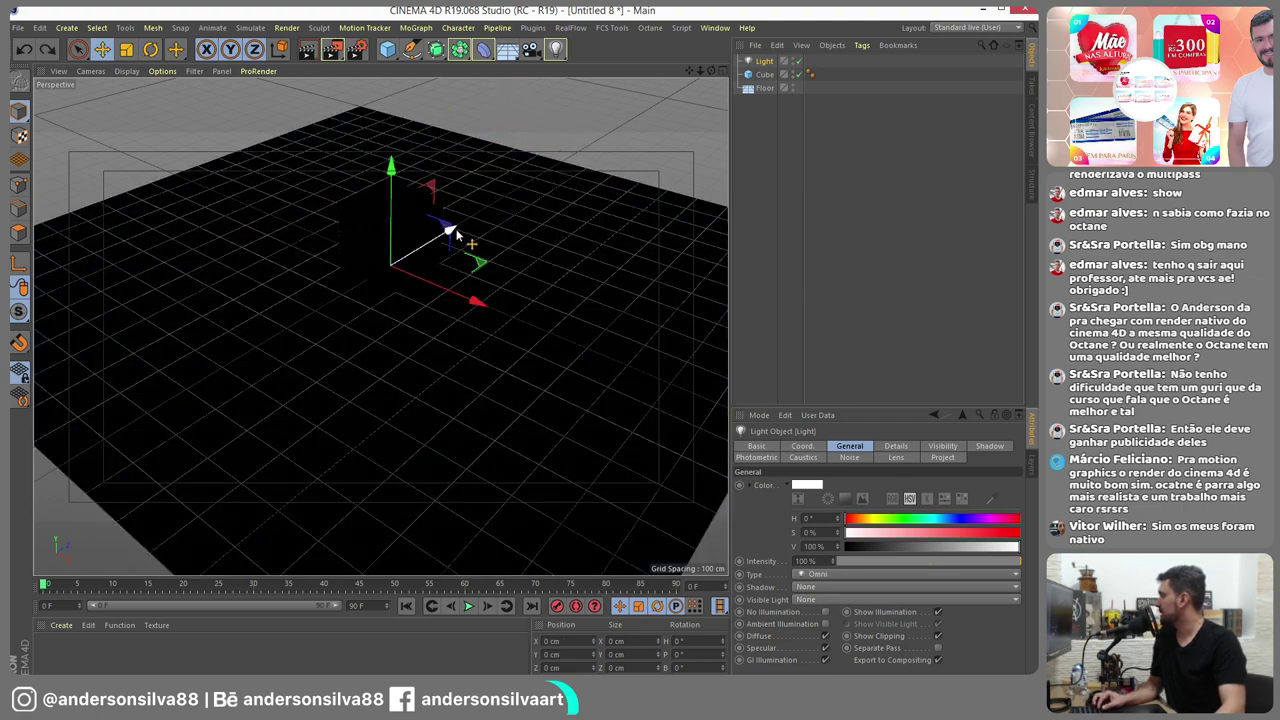
drag(474, 240, 597, 172)
mouse_move(545, 130)
mouse_down()
mouse_move(546, 212)
mouse_move(547, 130)
mouse_up()
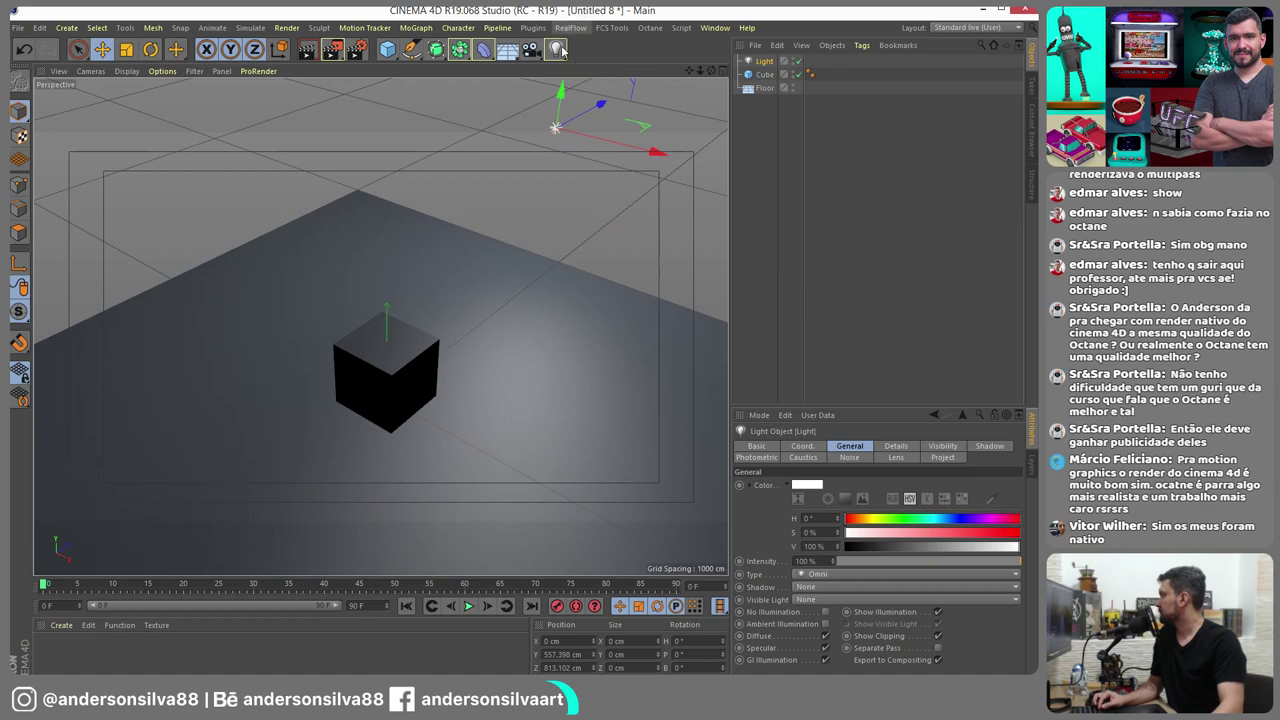
Add Light.1 raised at Z -600 cm and Light.2 raised at X 495 cm
click(556, 49)
click(590, 68)
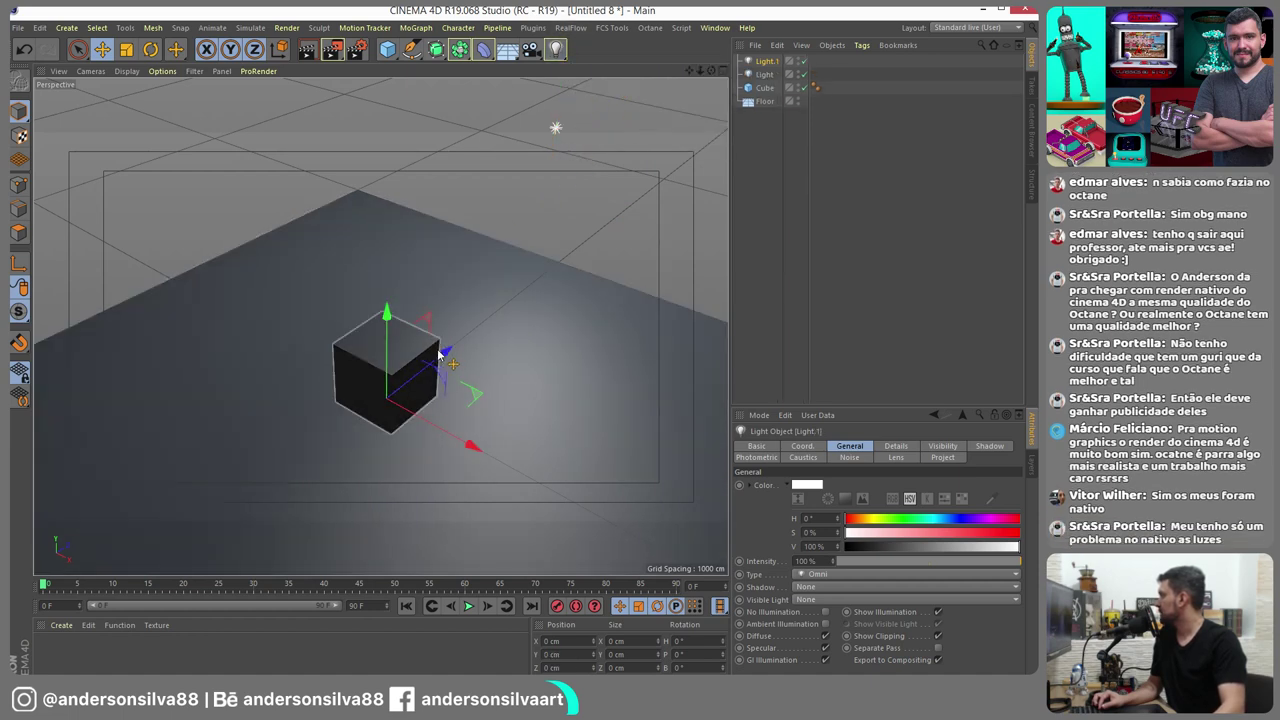
mouse_move(452, 364)
mouse_down()
mouse_move(280, 497)
mouse_move(314, 491)
mouse_move(249, 446)
mouse_up()
drag(157, 306, 177, 134)
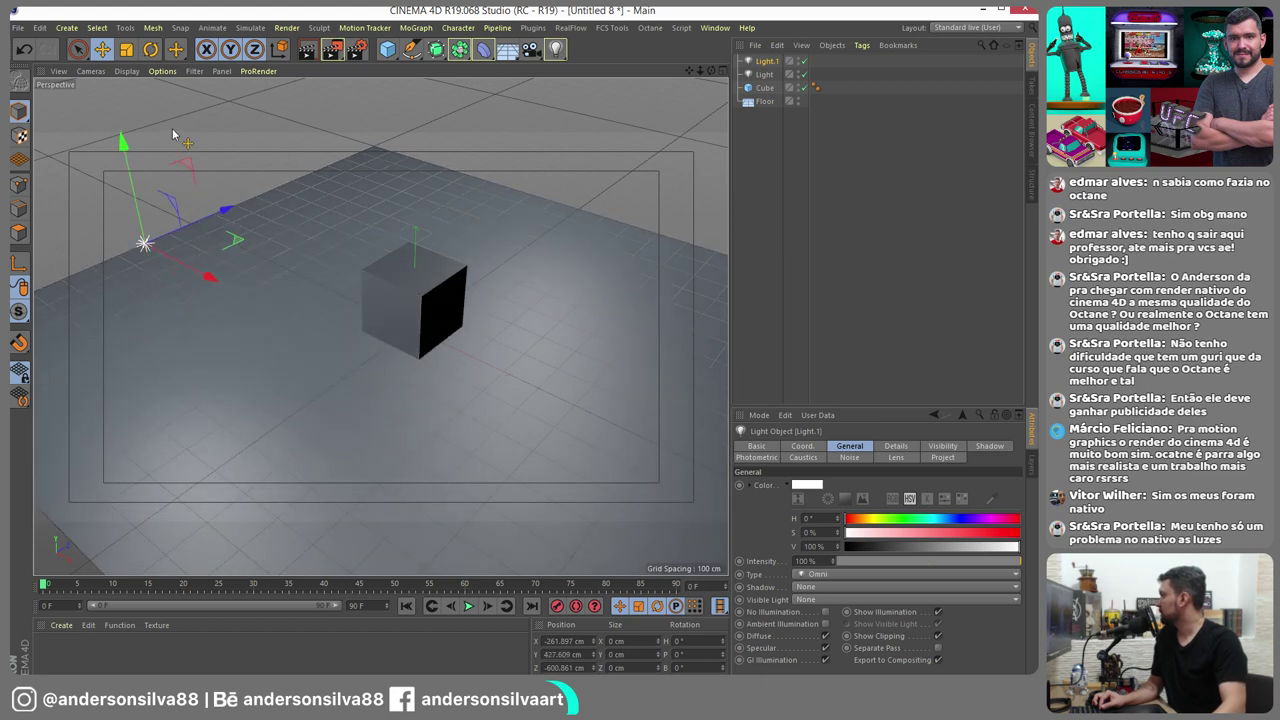
click(556, 49)
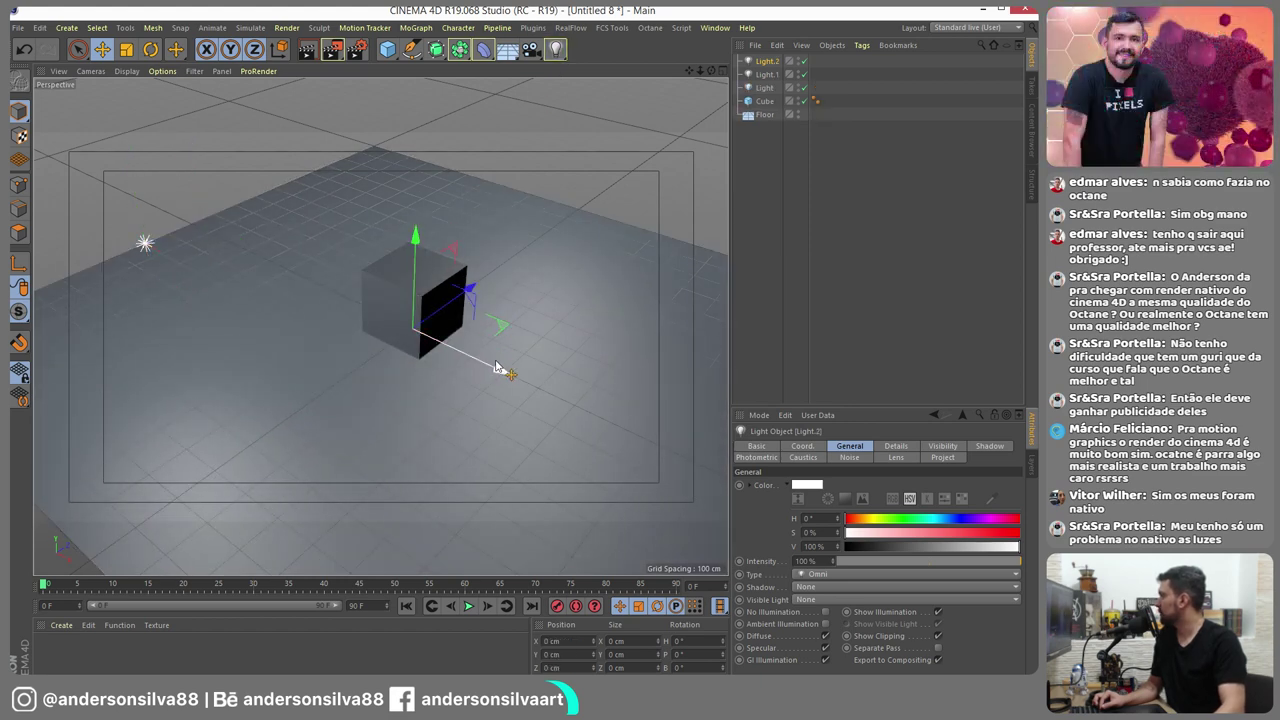
drag(500, 368, 670, 450)
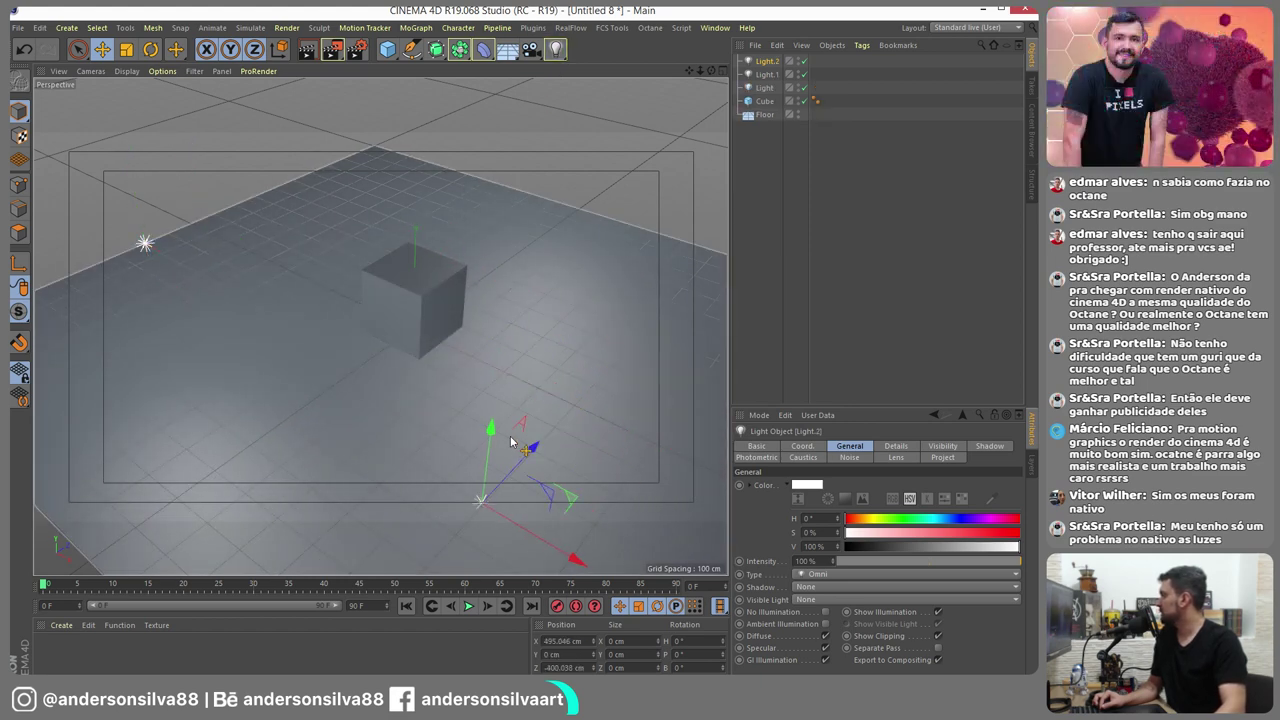
drag(617, 362, 523, 160)
Toggle the lights to compare the lighting and show shadows in the viewport
click(804, 61)
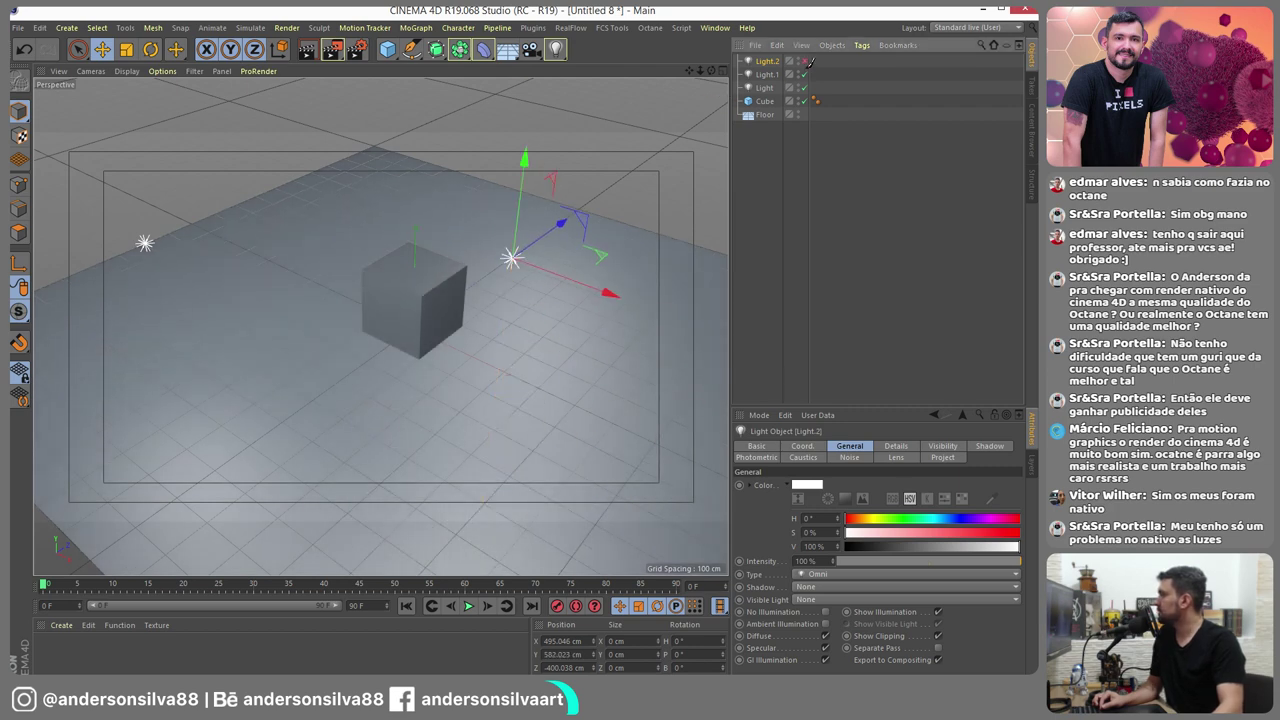
click(803, 89)
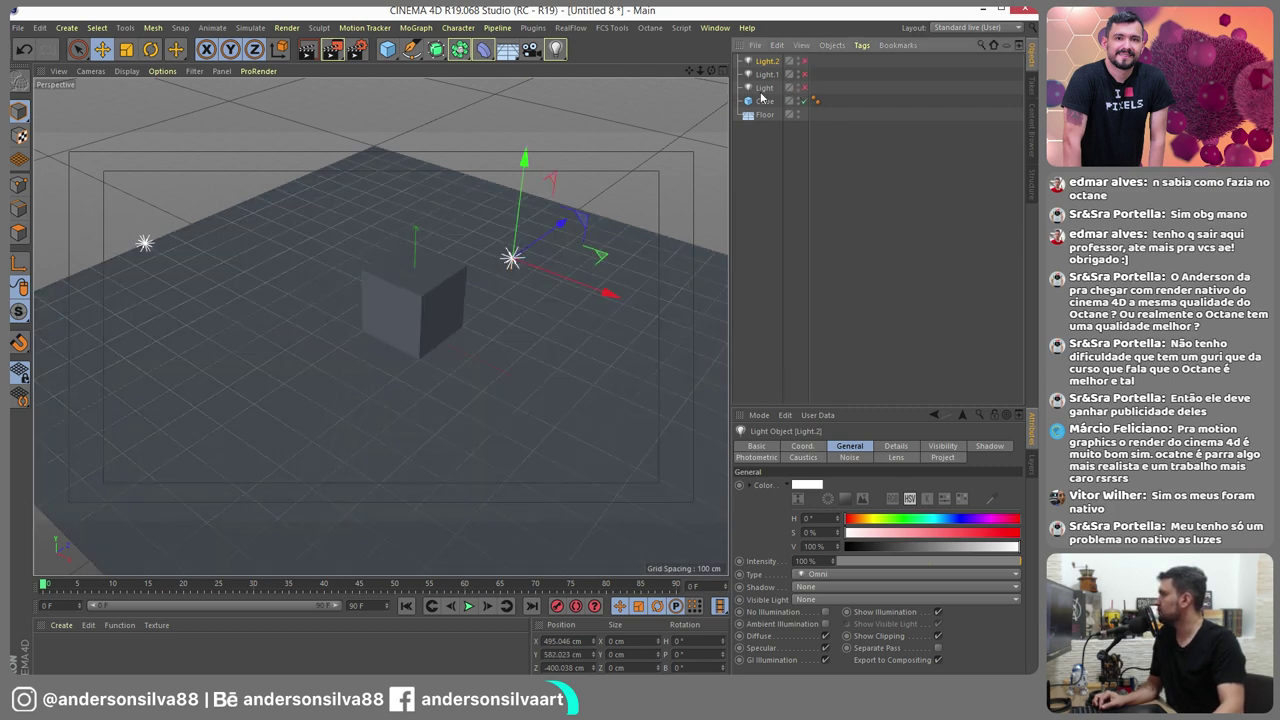
click(803, 89)
mouse_move(537, 243)
alt+mouse_down()
mouse_move(500, 277)
mouse_move(403, 310)
alt+mouse_up()
click(162, 71)
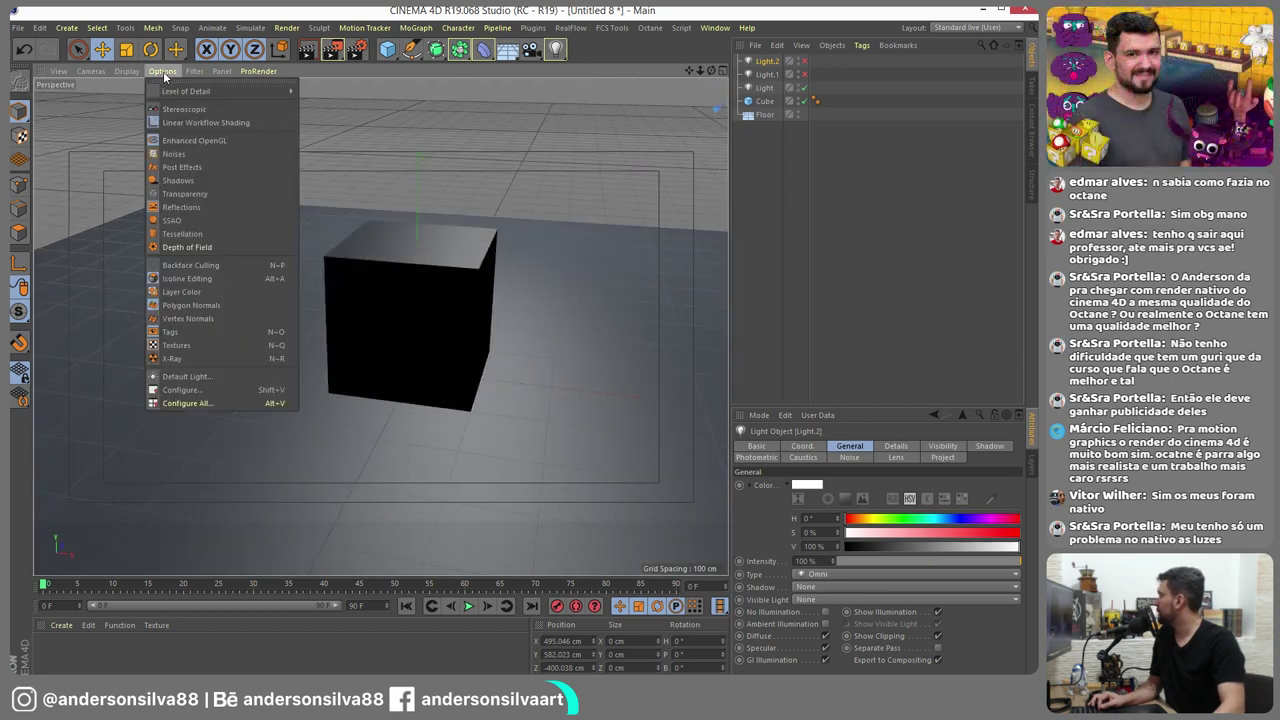
click(182, 179)
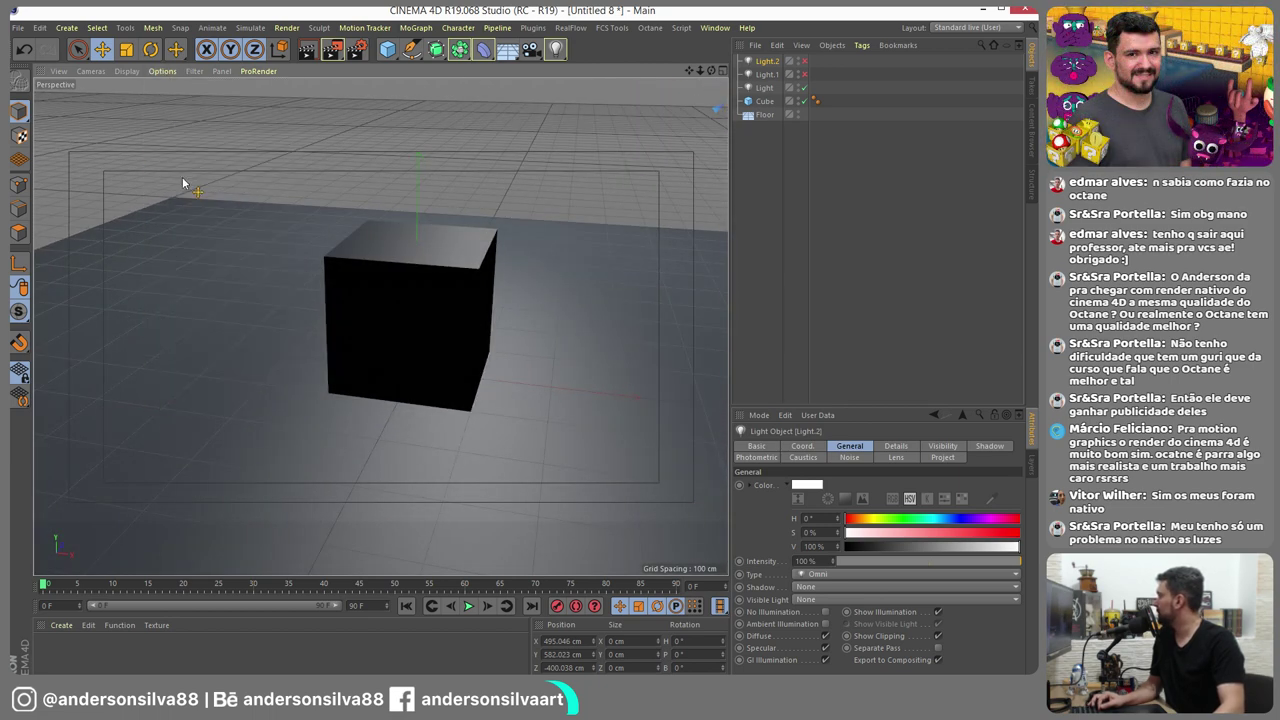
Move the main Light along X to about 173 cm and dim it to 79%
click(764, 88)
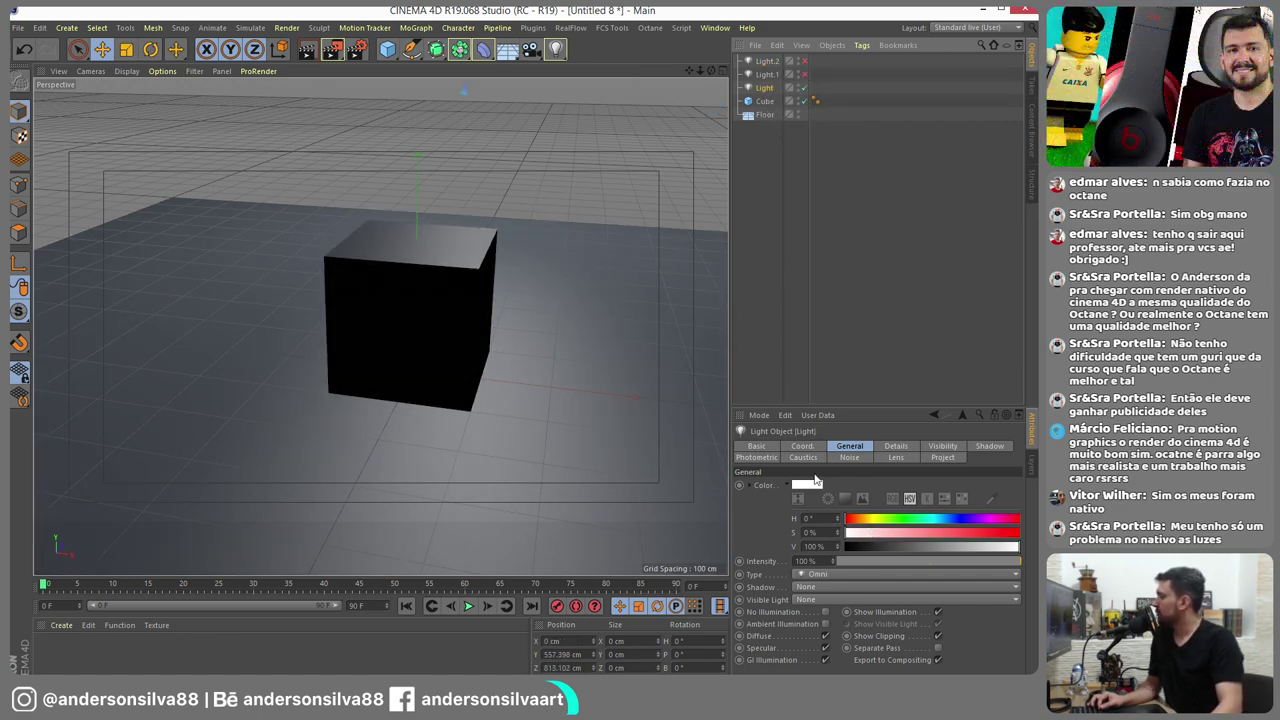
mouse_move(493, 125)
alt+mouse_down()
mouse_move(550, 87)
mouse_move(508, 186)
alt+mouse_up()
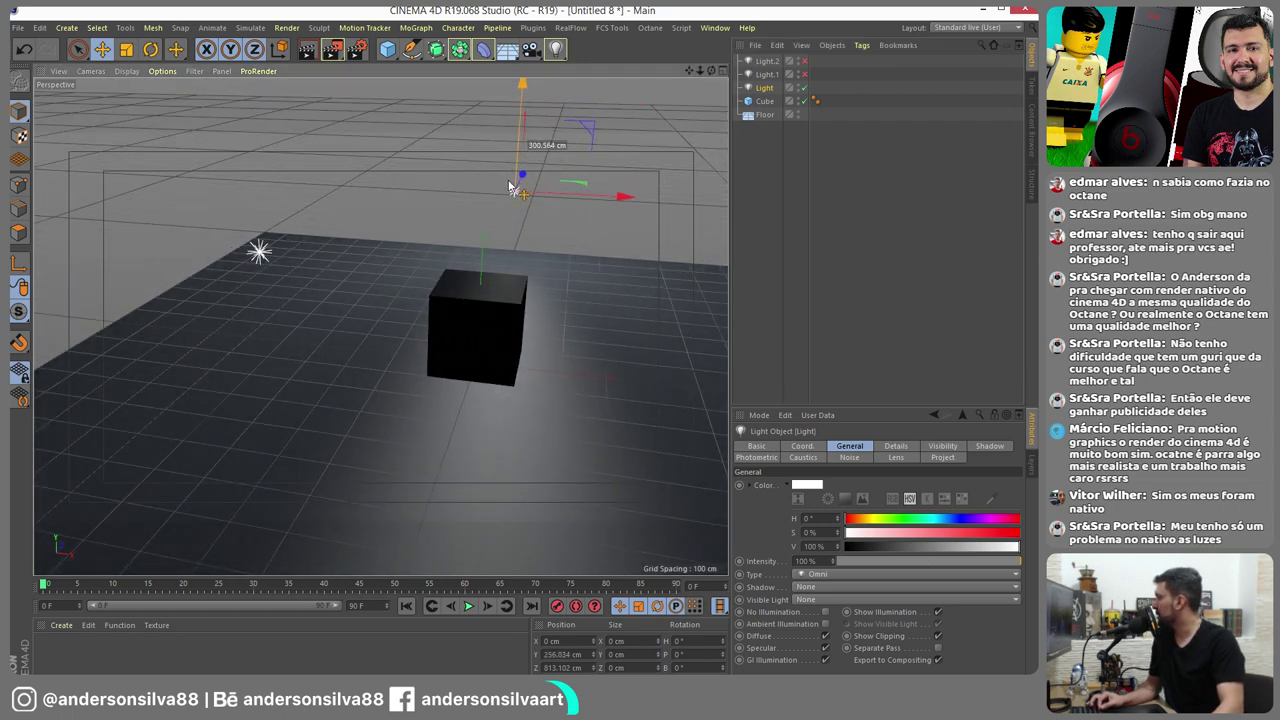
mouse_move(626, 196)
mouse_down()
mouse_move(701, 204)
mouse_move(678, 198)
mouse_up()
scroll(528, 289, up, 5)
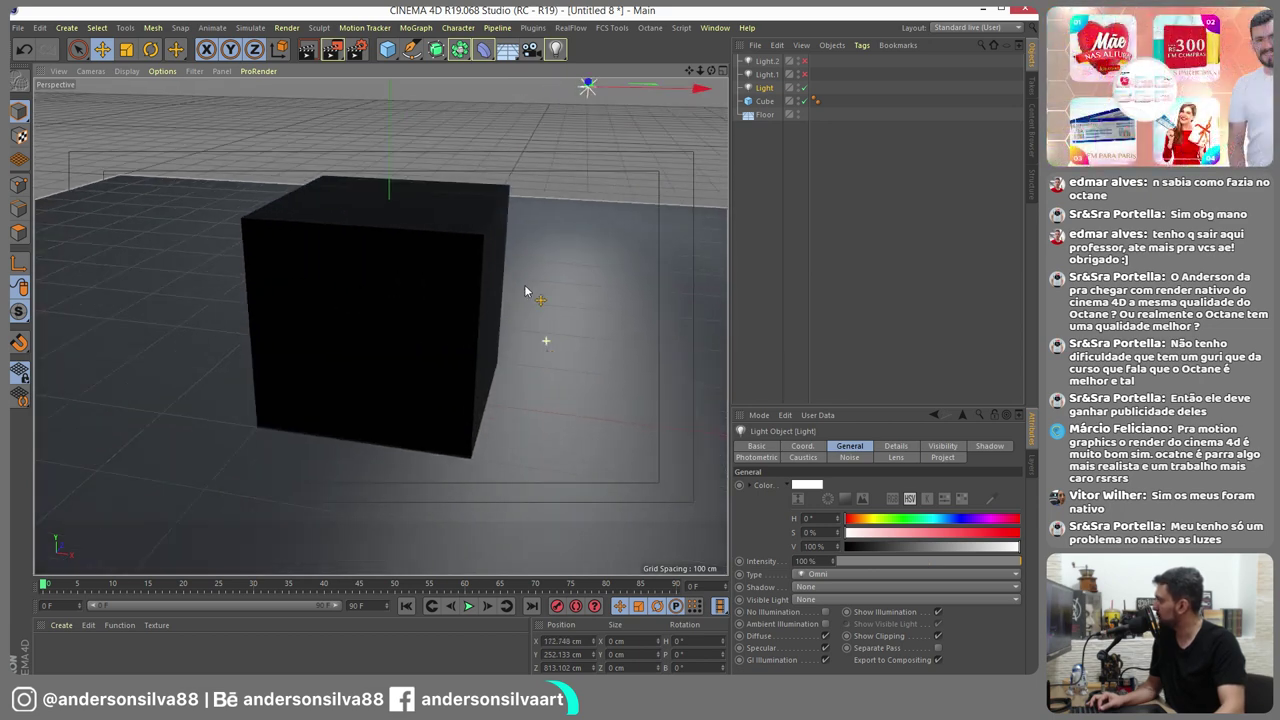
scroll(409, 263, down, 4)
scroll(330, 265, down, 2)
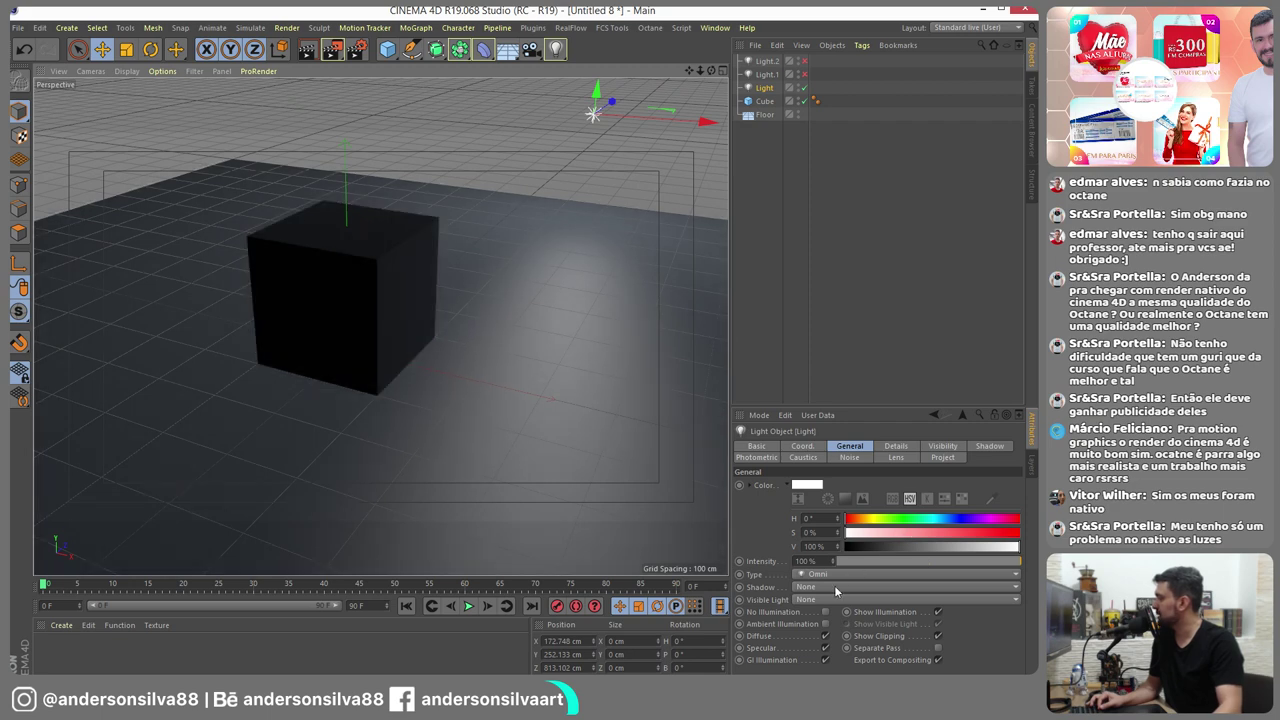
drag(864, 558, 968, 534)
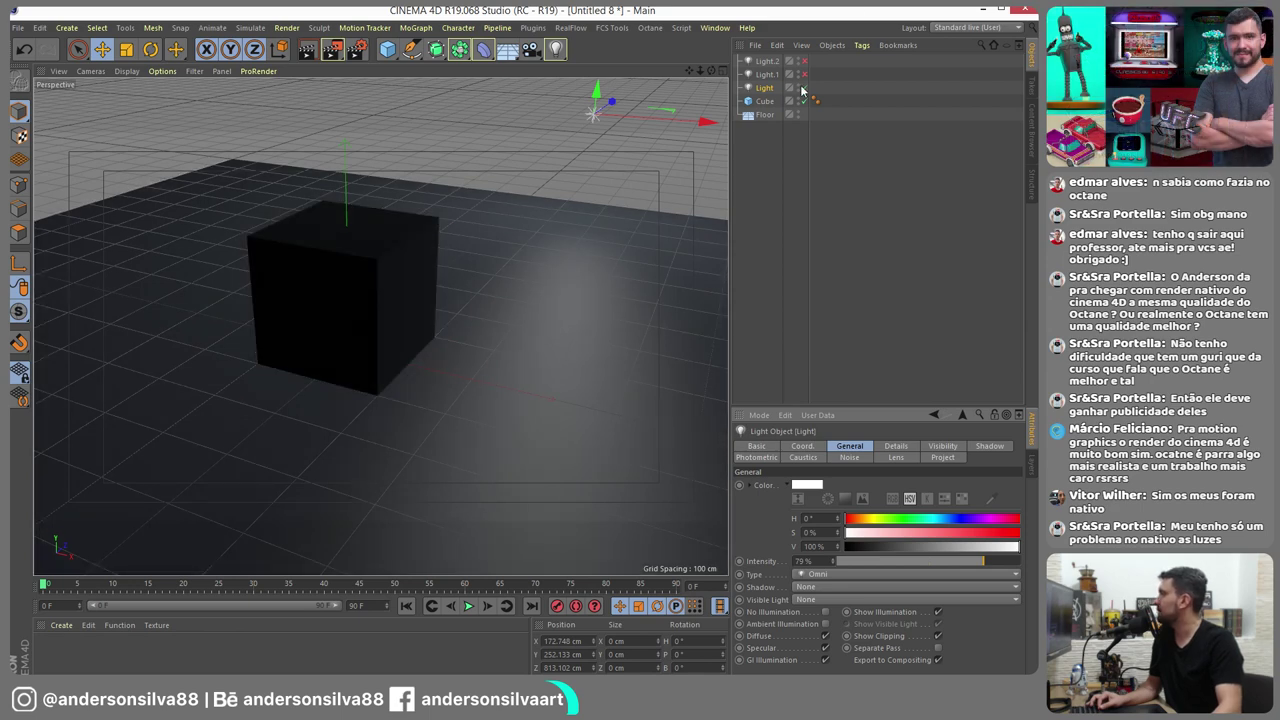
Turn off Light.1, turn on Light.2, and select Light.2
scroll(543, 242, down, 5)
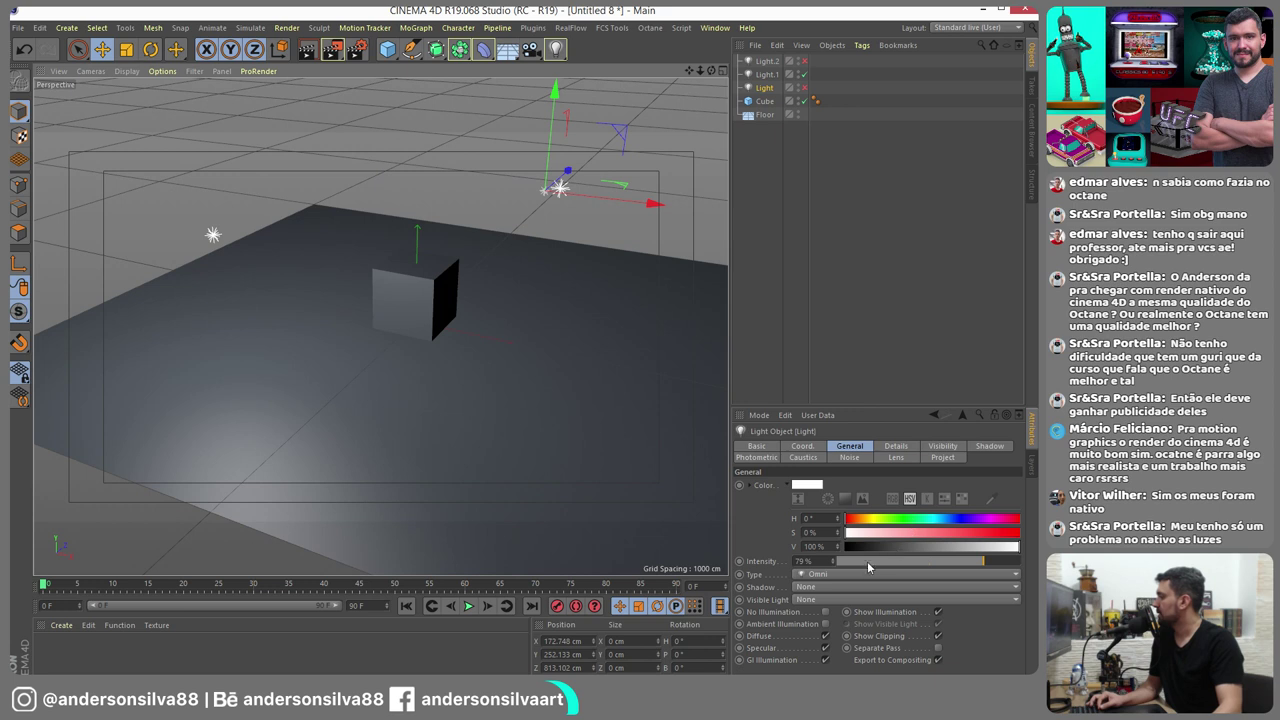
click(803, 75)
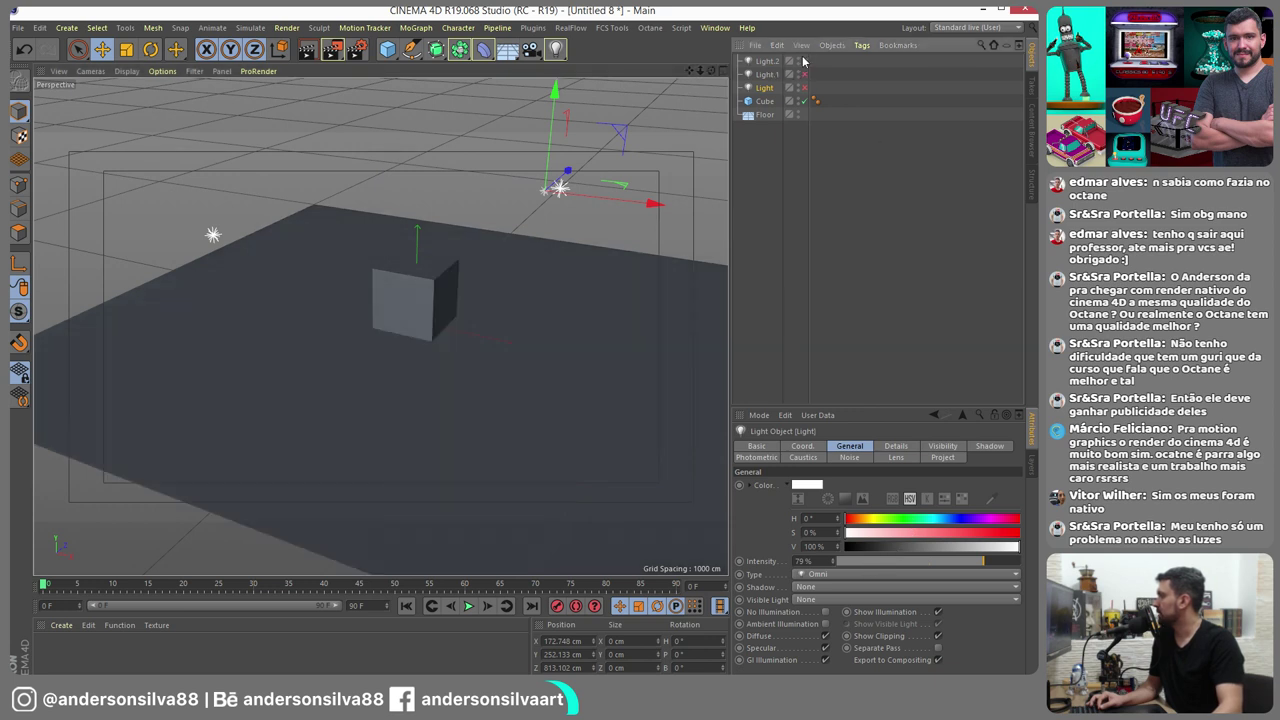
click(803, 61)
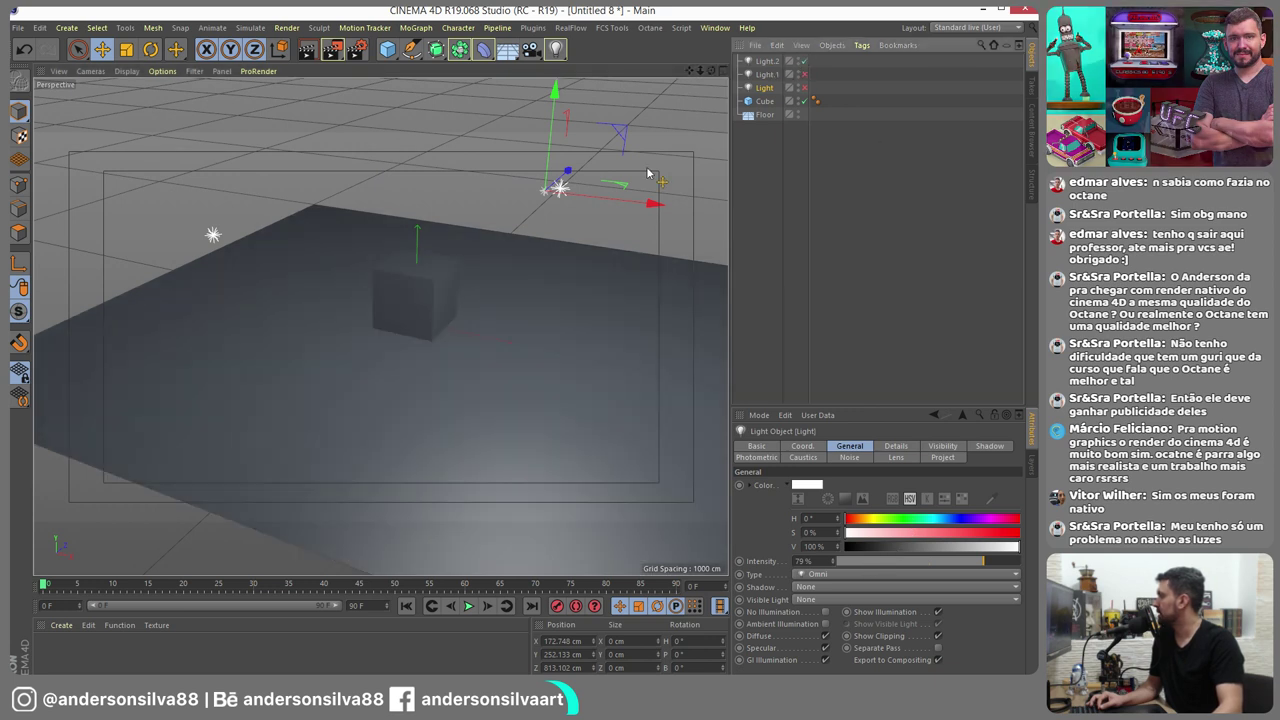
click(762, 62)
Raise Light.2's intensity to 87%
mouse_move(583, 203)
alt+mouse_down()
mouse_move(512, 228)
mouse_move(428, 95)
mouse_move(428, 140)
alt+mouse_up()
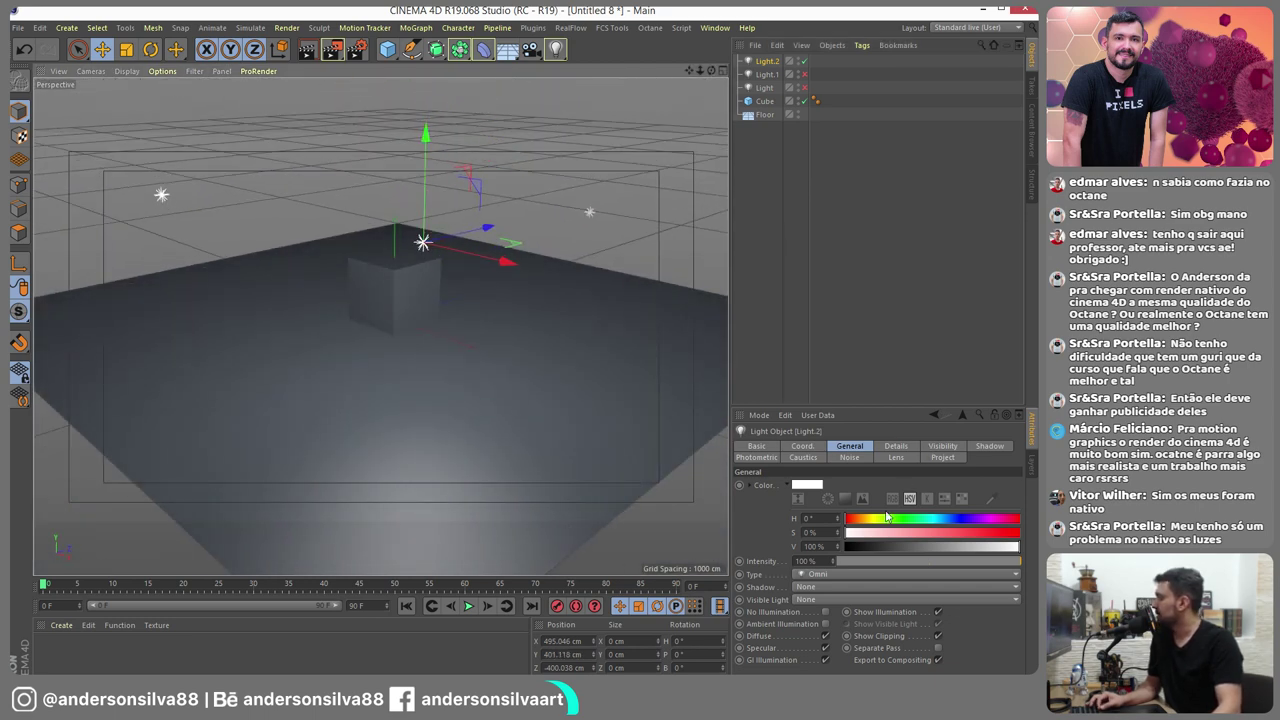
mouse_move(873, 557)
mouse_down()
mouse_move(1017, 537)
mouse_move(997, 540)
mouse_up()
scroll(413, 244, up, 3)
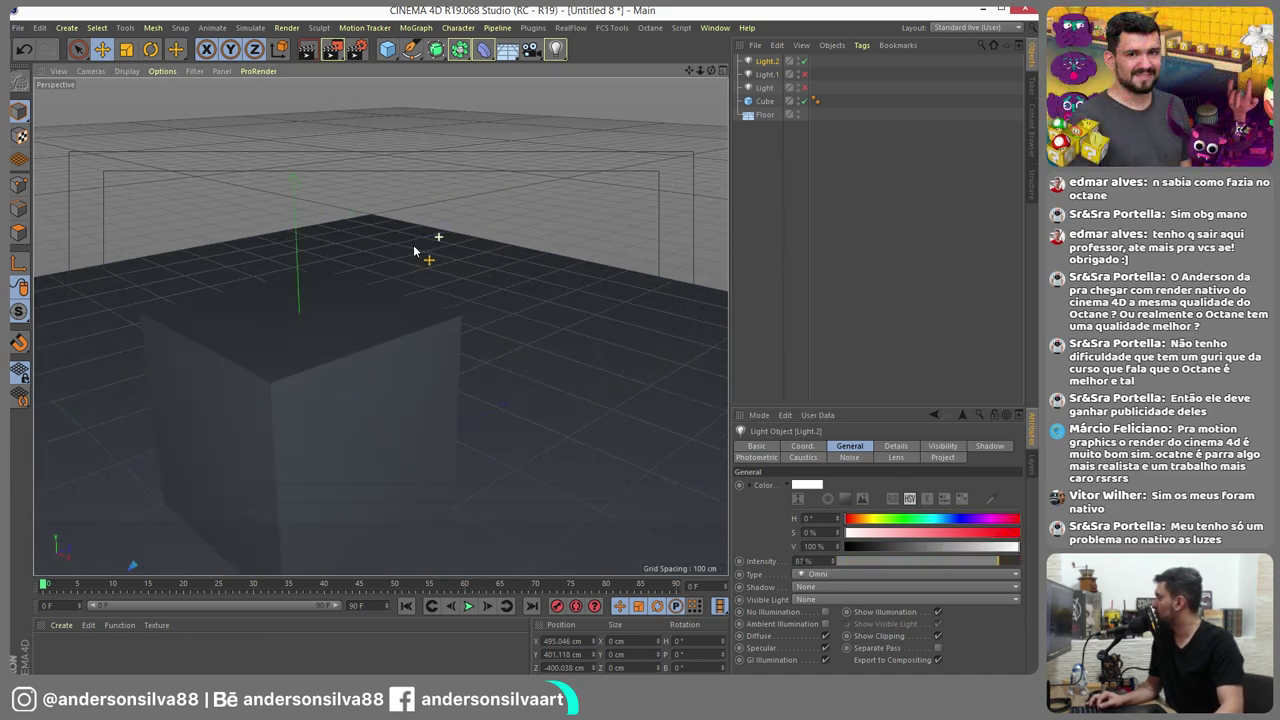
alt+middle_drag(413, 244, 404, 342)
scroll(404, 342, down, 3)
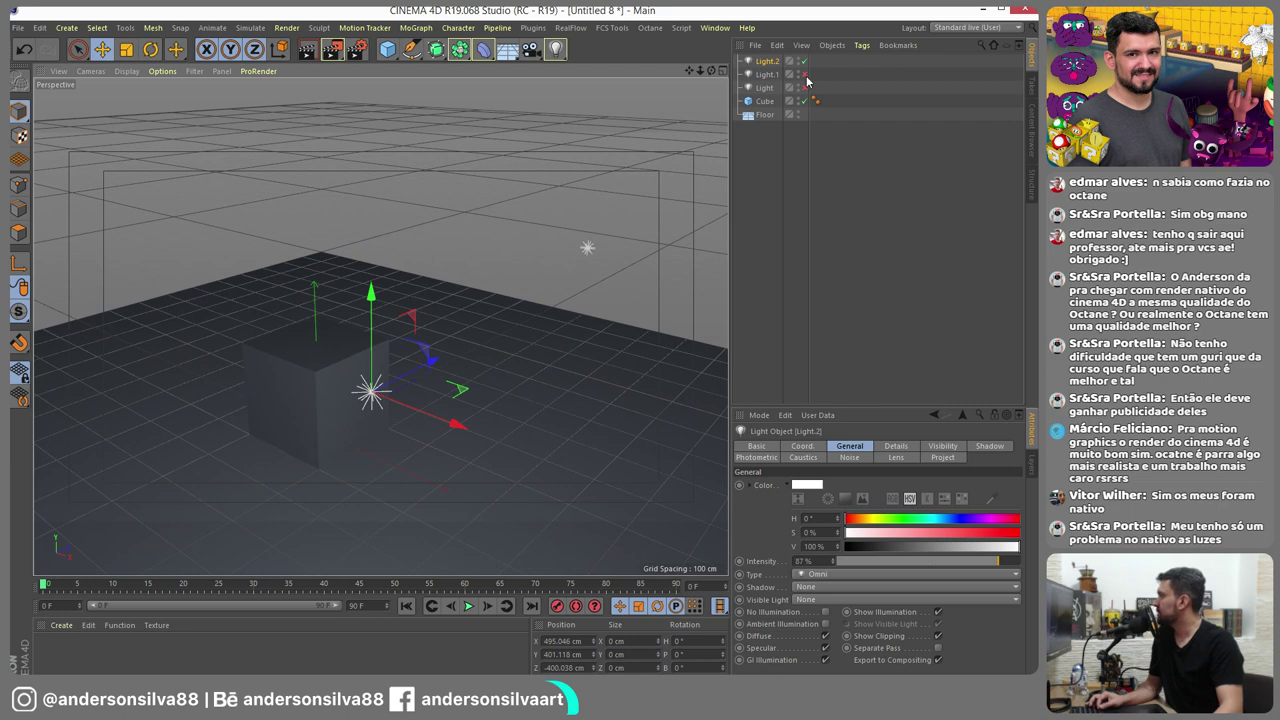
mouse_move(391, 241)
alt+mouse_down()
mouse_move(473, 263)
mouse_move(562, 341)
mouse_move(524, 325)
alt+mouse_up()
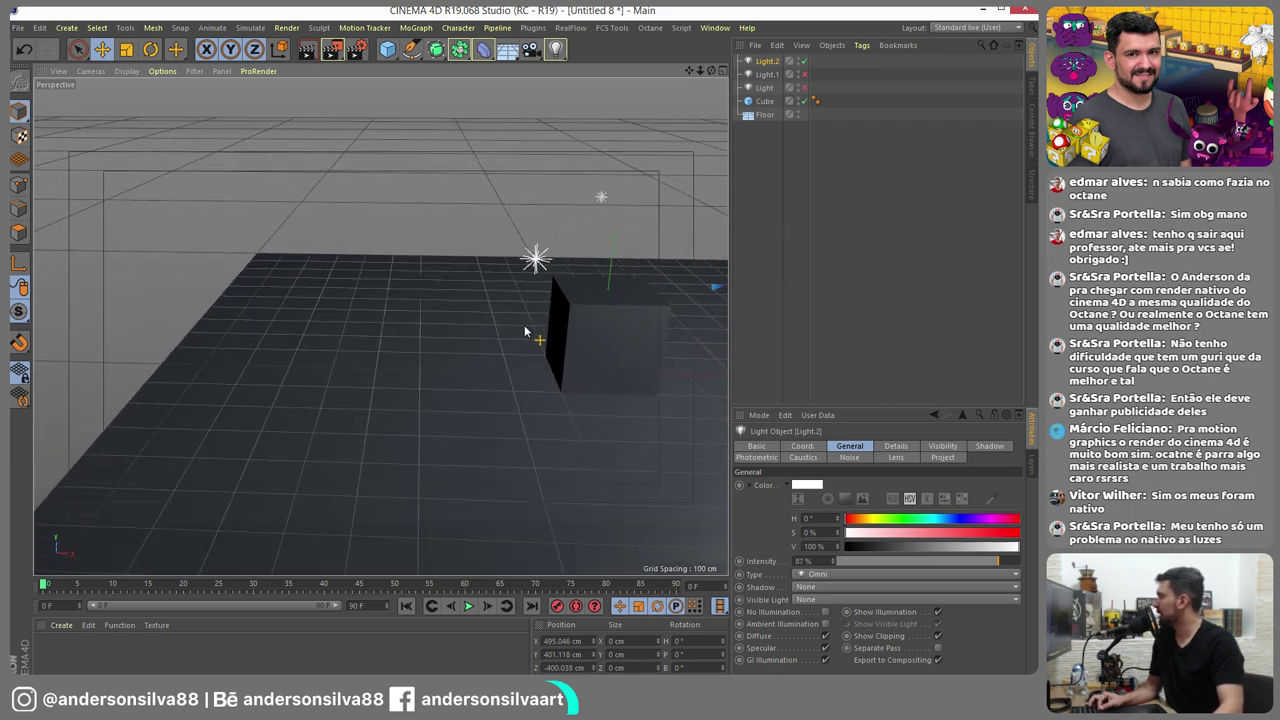
Re-enable Light.1, move it to about -450, 388, -617 cm at 52% intensity
click(803, 74)
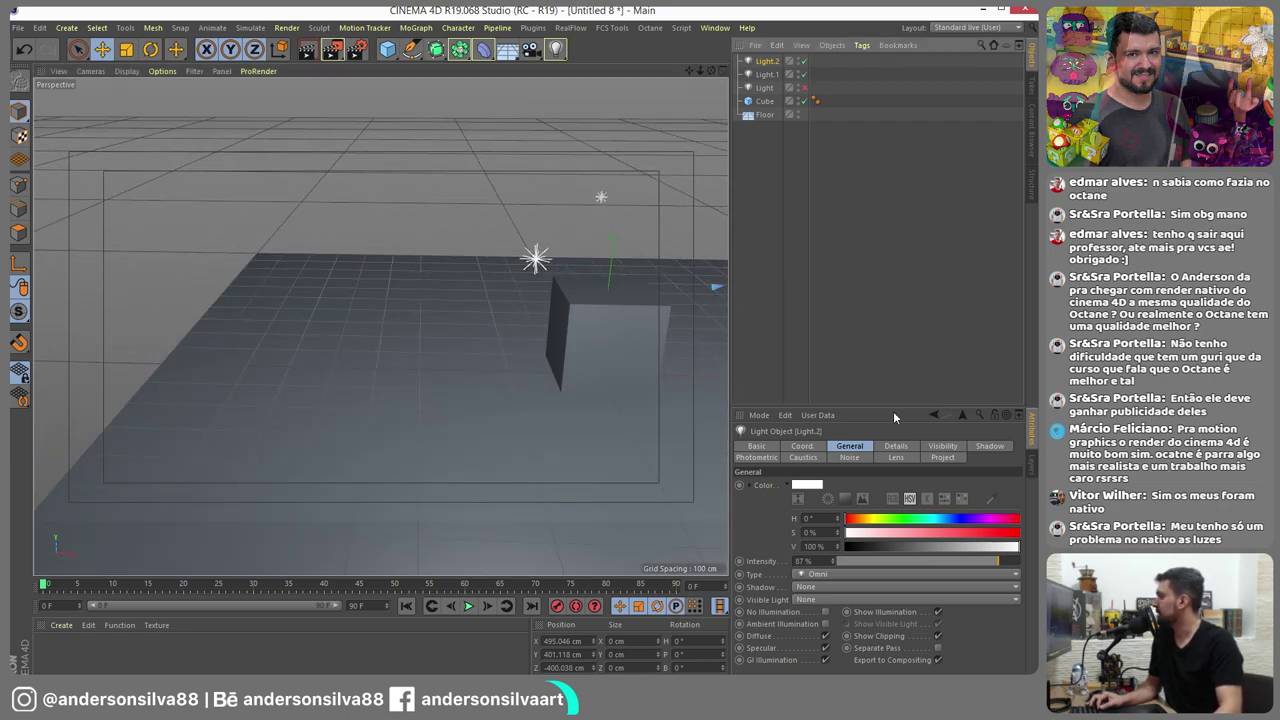
click(766, 74)
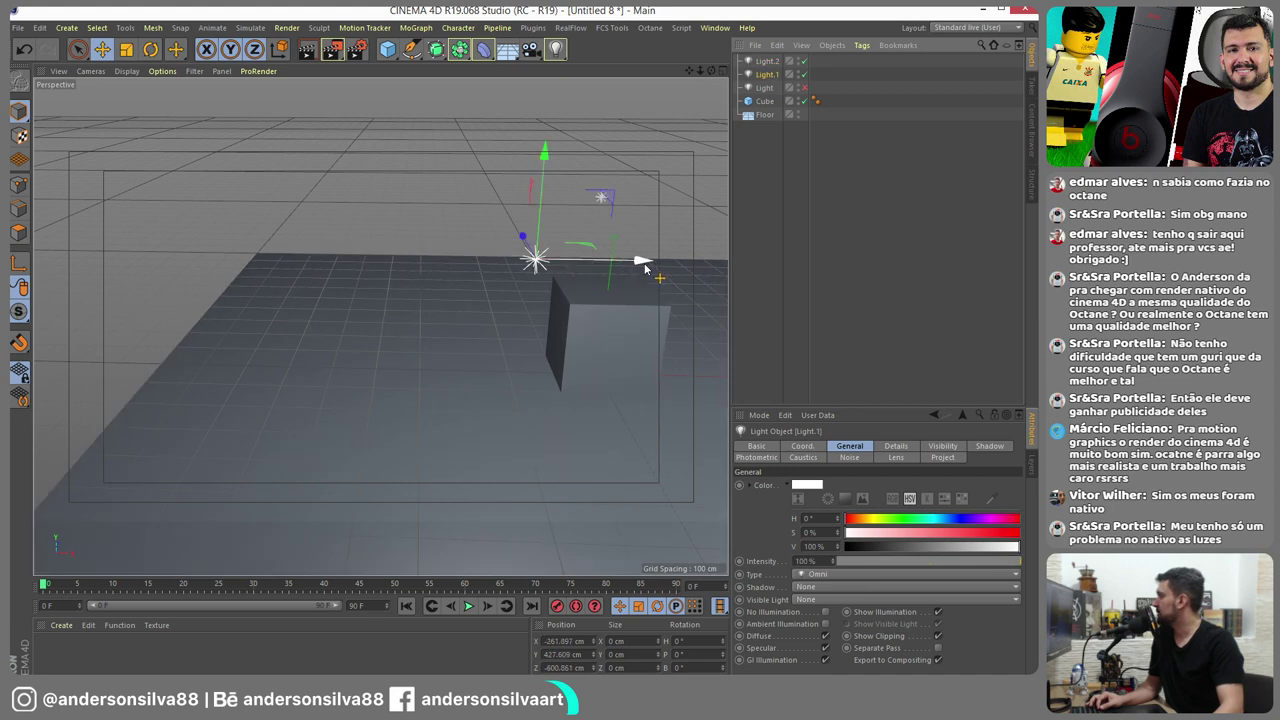
mouse_move(642, 263)
mouse_down()
mouse_move(555, 282)
mouse_move(506, 262)
mouse_move(458, 206)
mouse_up()
drag(400, 148, 392, 184)
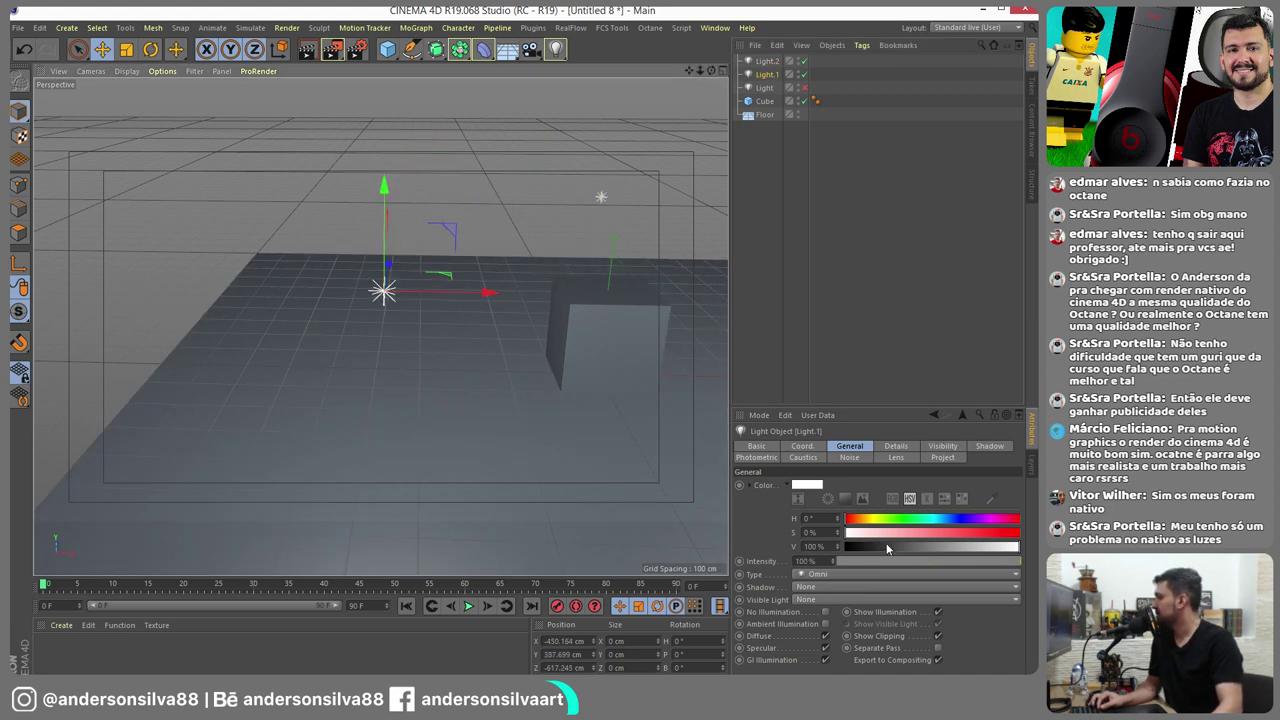
click(868, 561)
drag(872, 563, 989, 561)
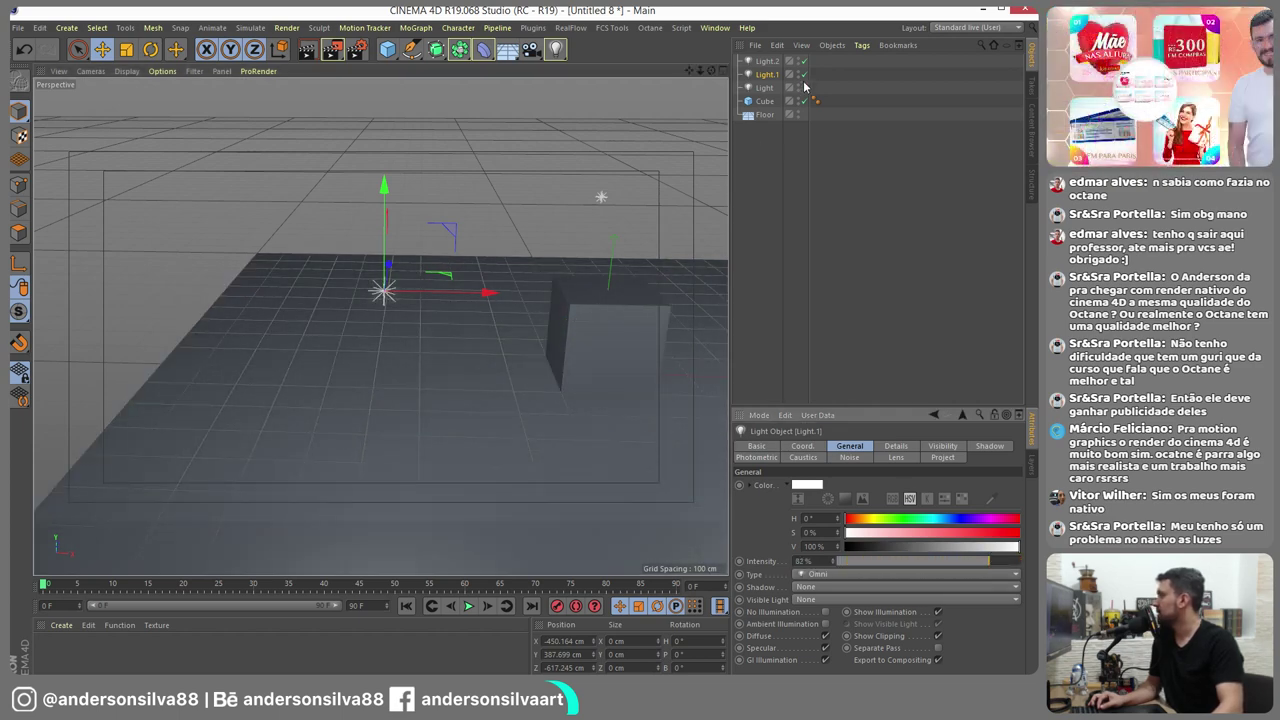
mouse_move(420, 330)
alt+mouse_down()
mouse_move(353, 367)
mouse_move(286, 171)
alt+mouse_up()
Add the Ambient Occlusion effect to the render settings
click(357, 50)
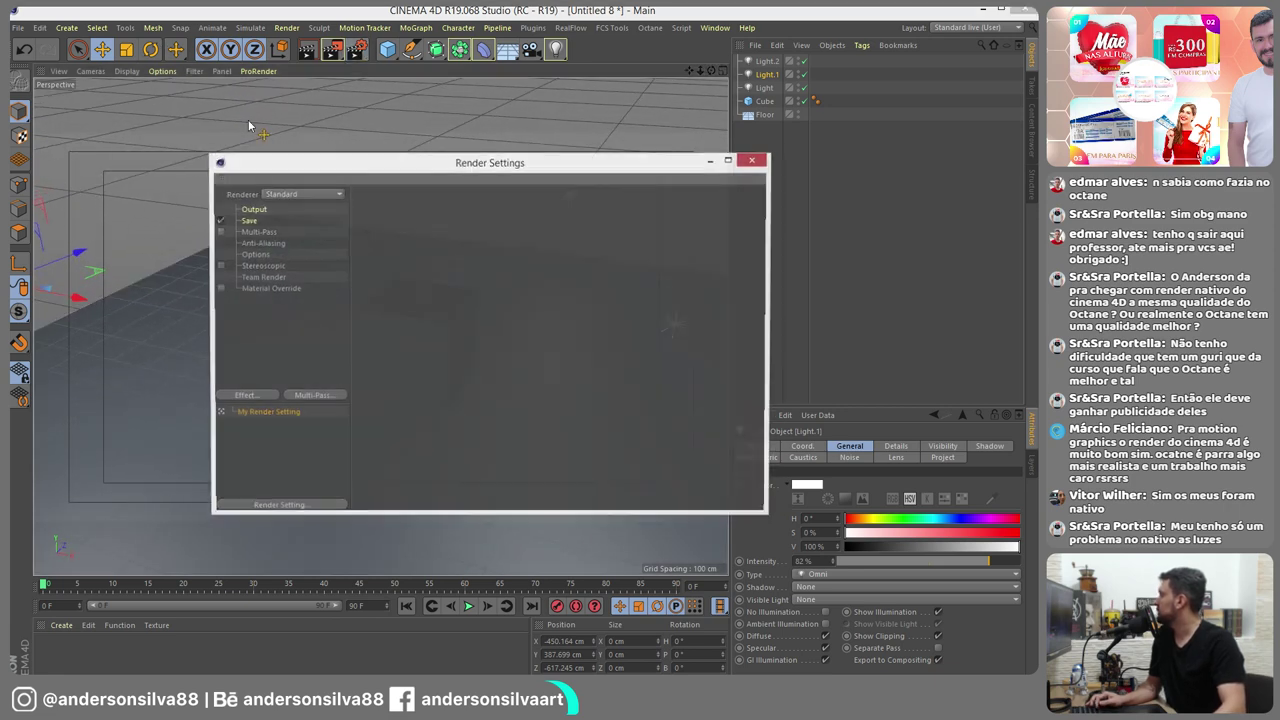
click(265, 400)
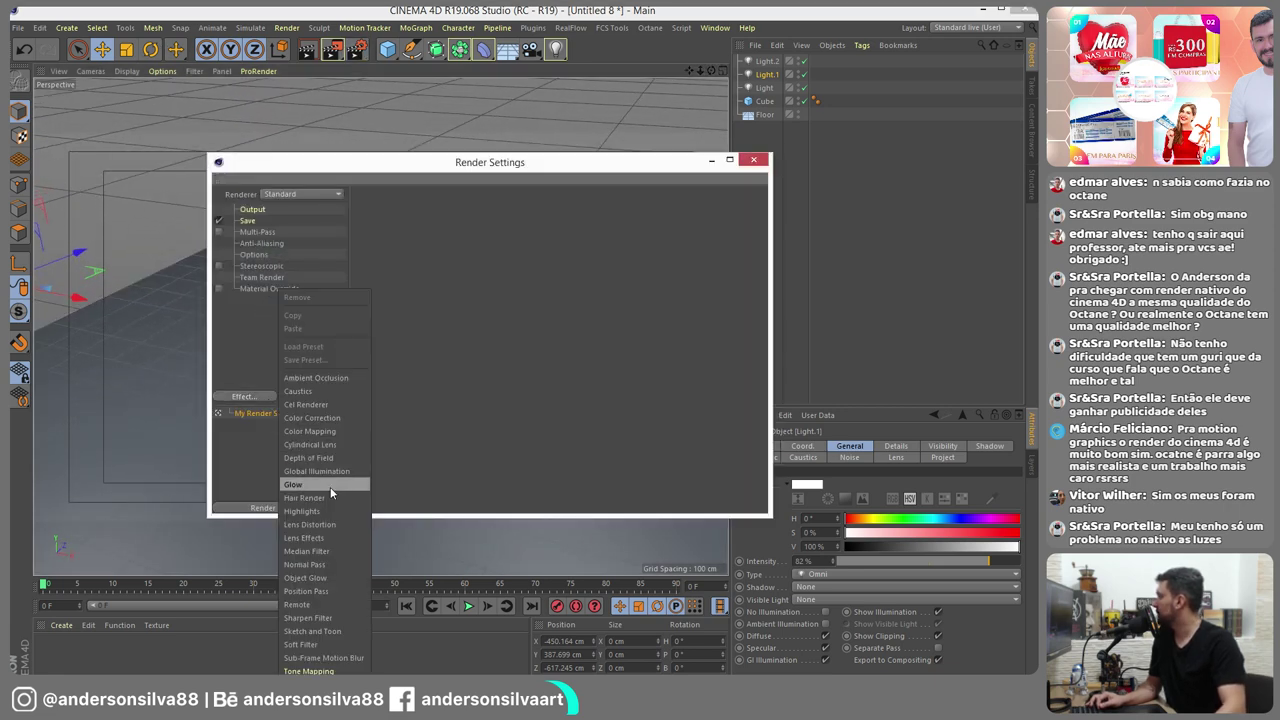
click(326, 377)
click(753, 160)
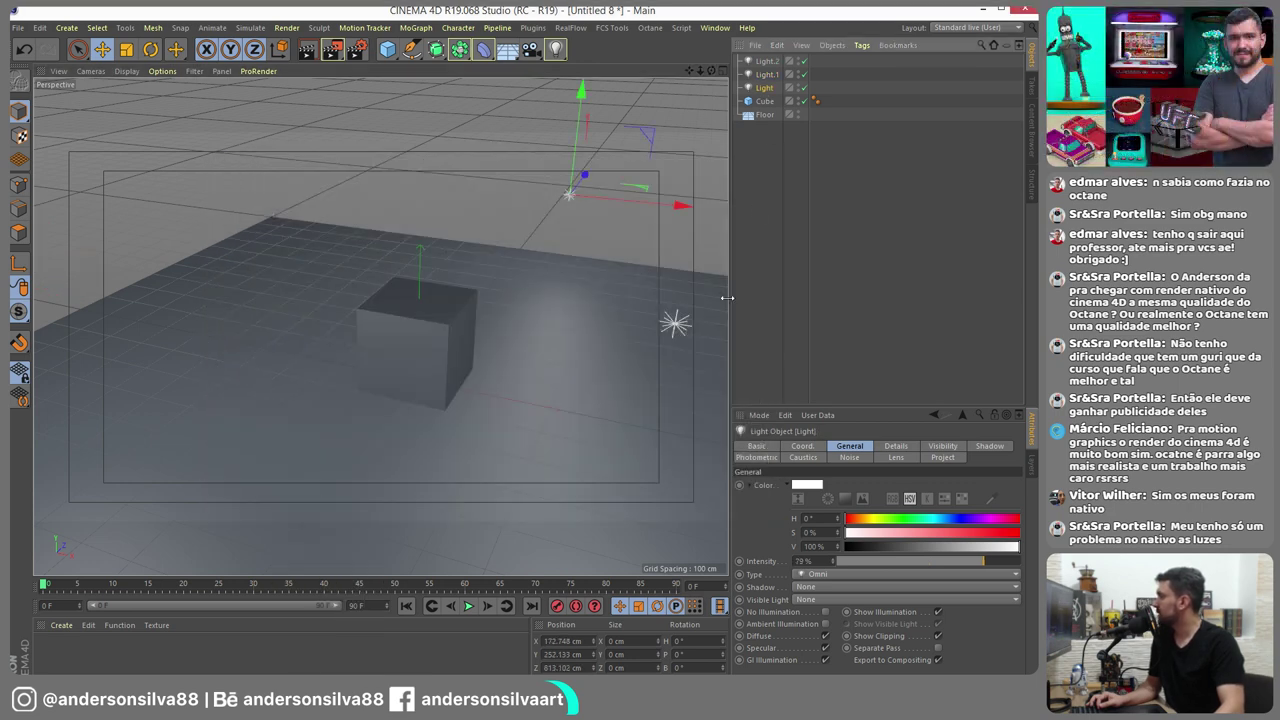
Give Light.2 an Area shadow with 30% density
click(766, 62)
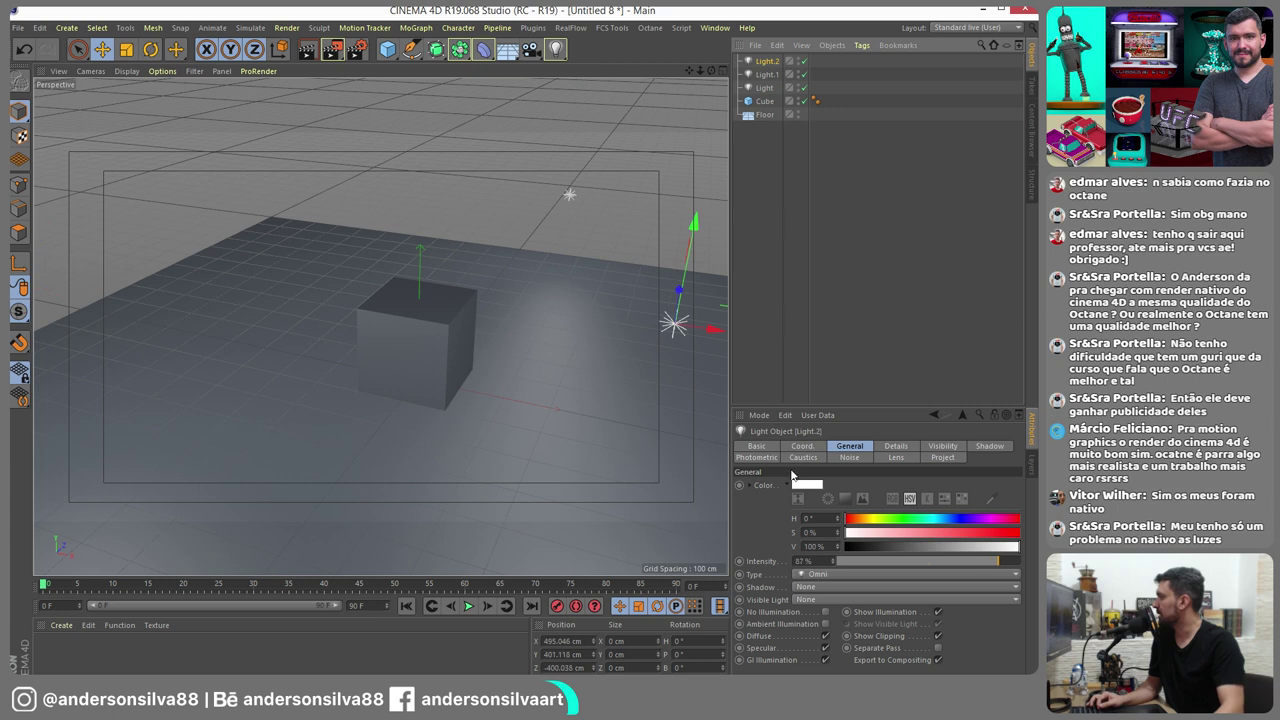
click(989, 446)
click(825, 485)
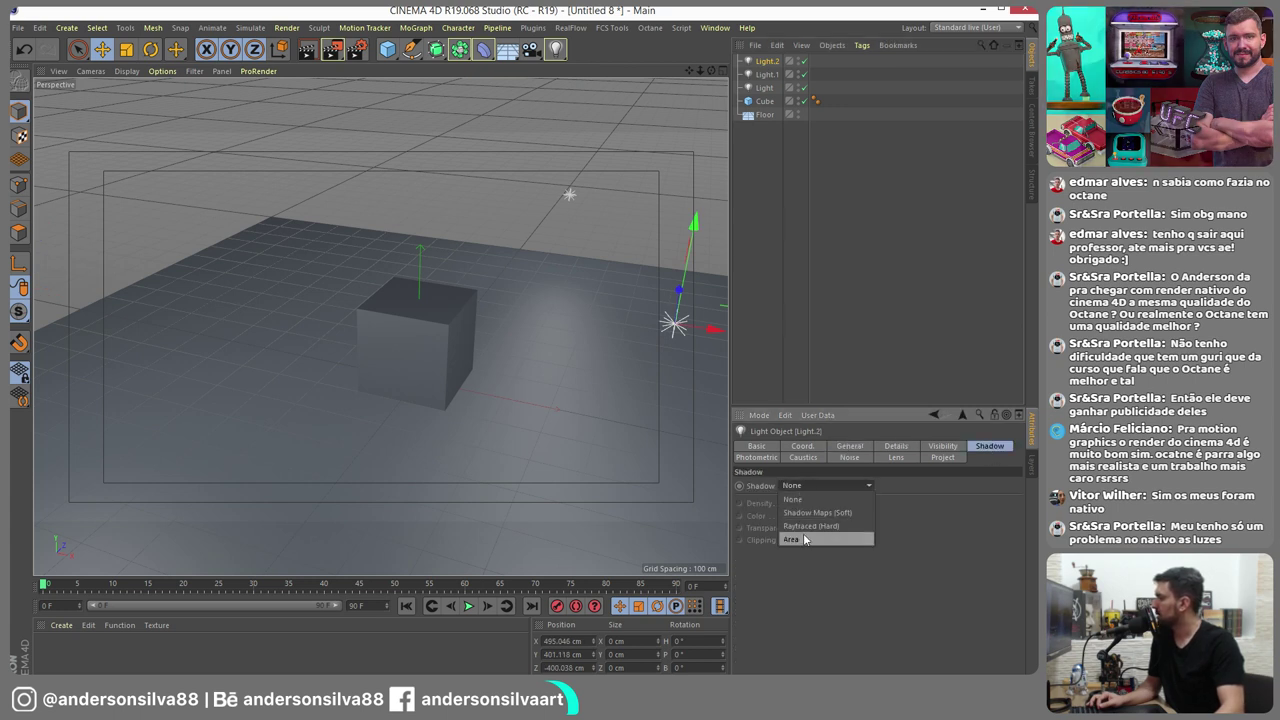
click(800, 537)
double_click(826, 503)
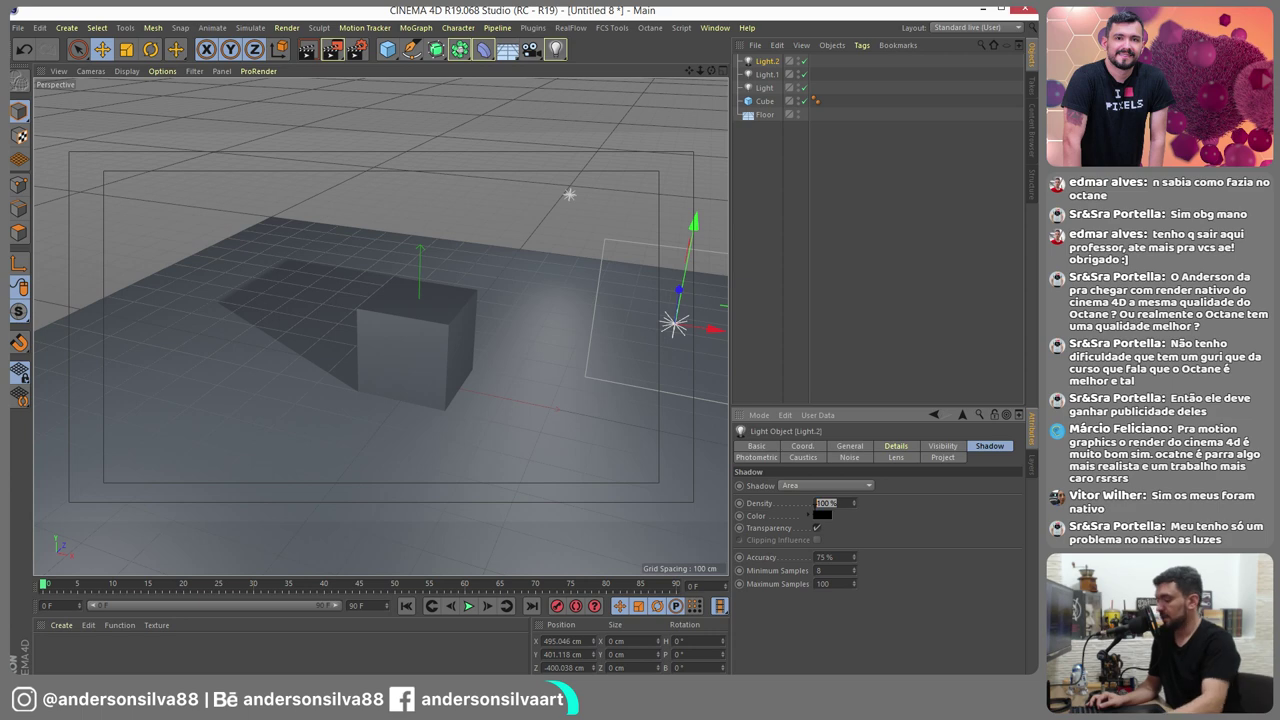
text(30)
key(Return)
Render a viewport preview, then switch to the alunos image folder
scroll(394, 326, up, 5)
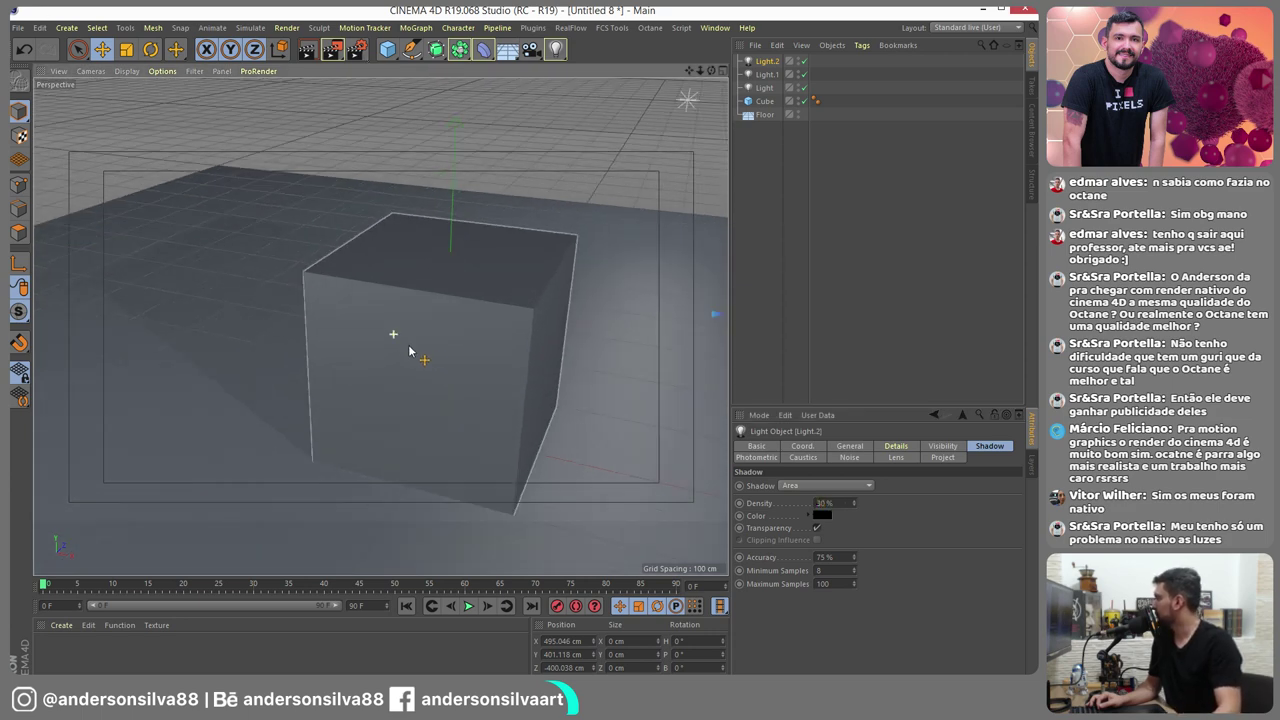
scroll(409, 354, down, 2)
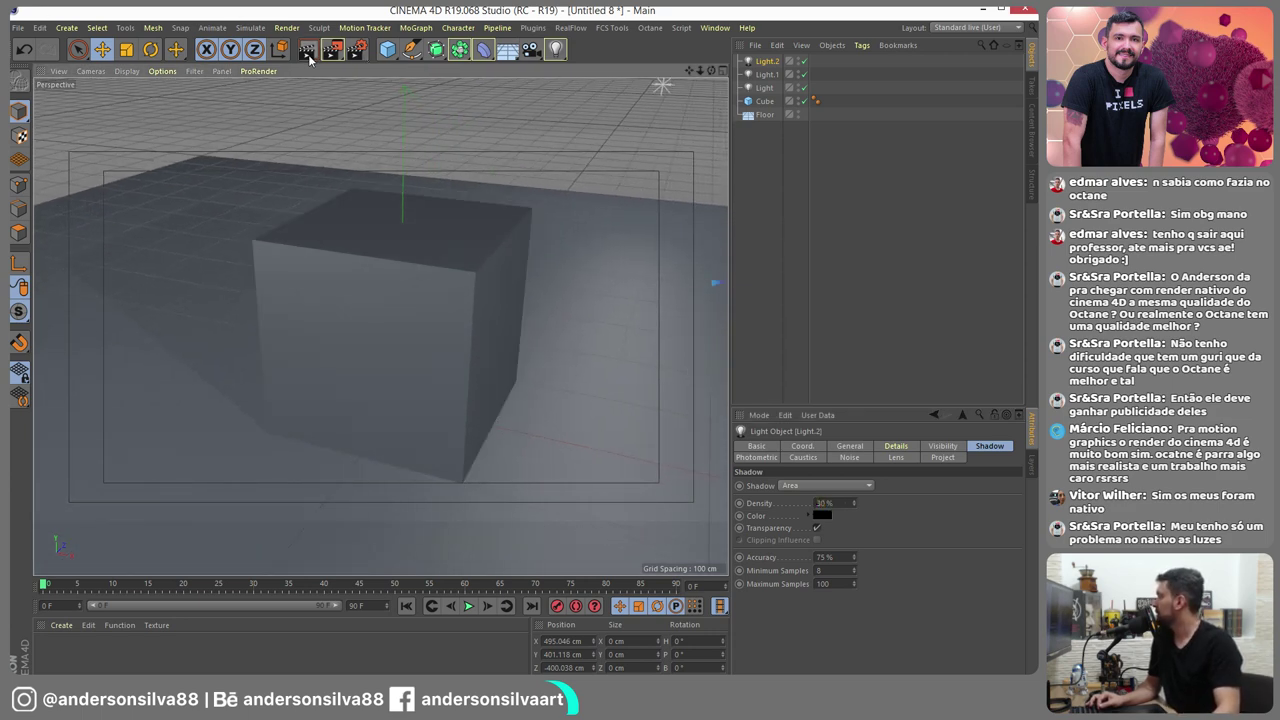
click(309, 58)
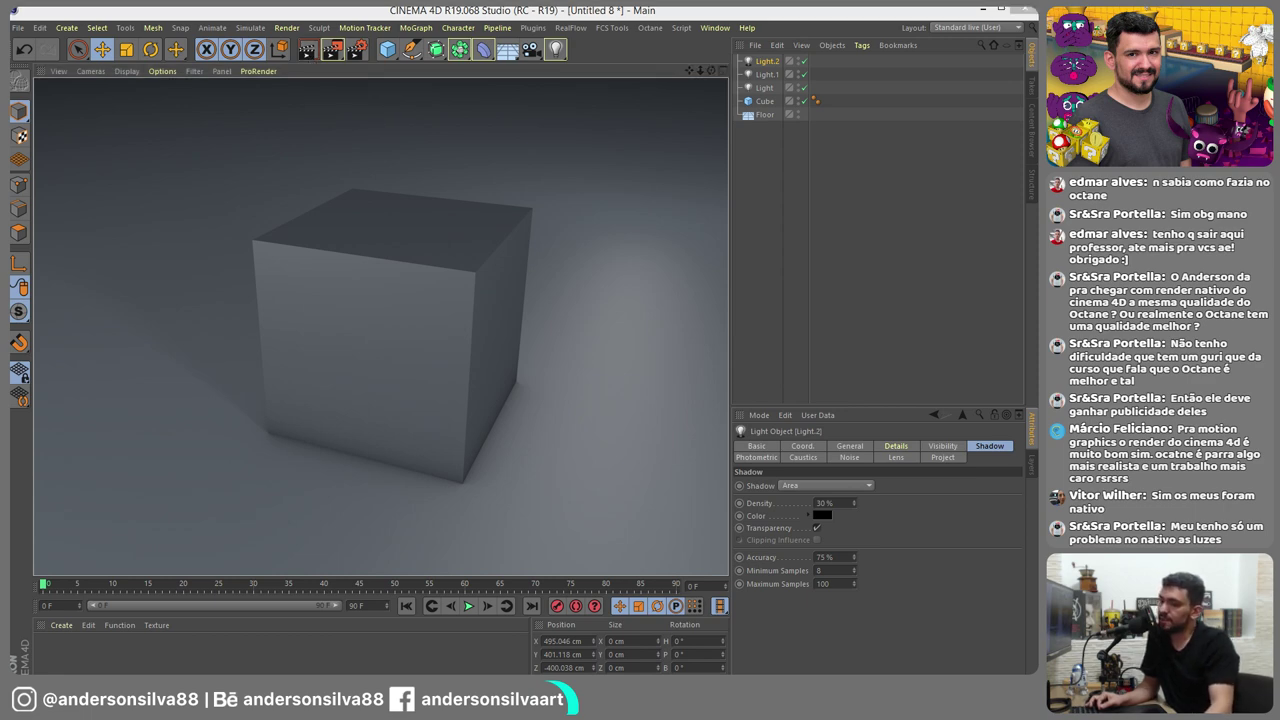
key(alt+Tab)
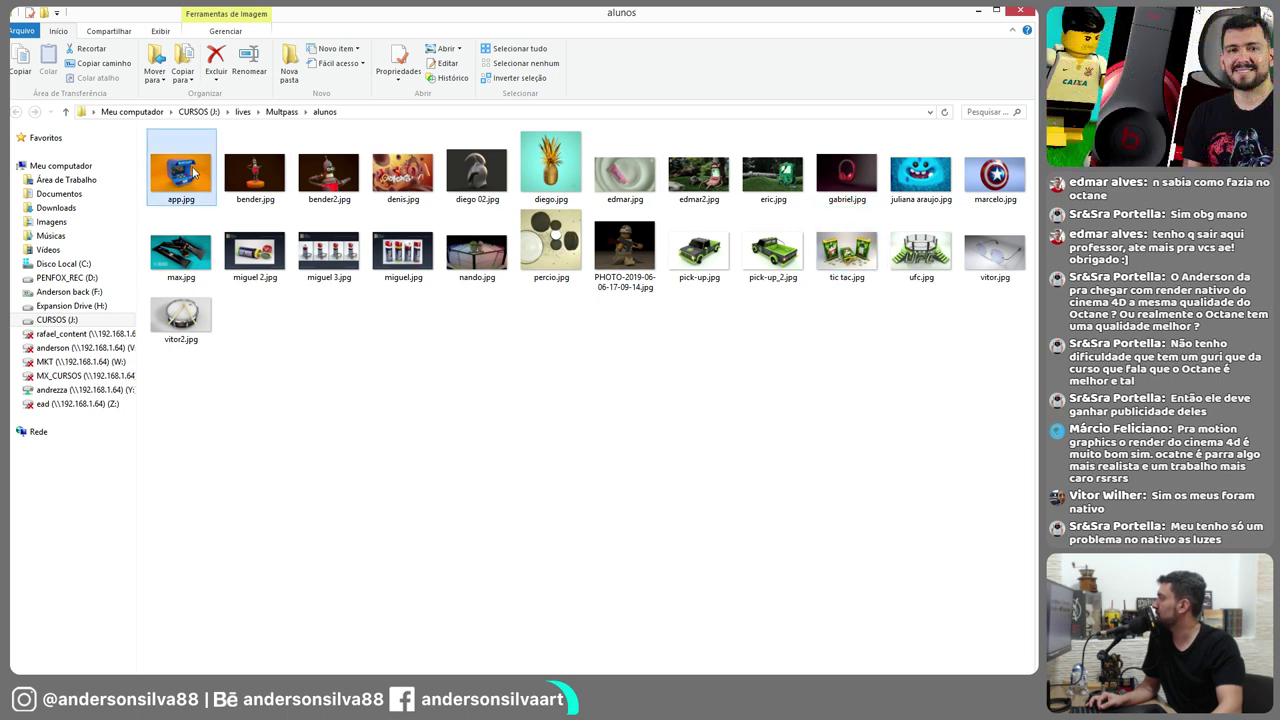
Step through app.jpg, bender.jpg and the next student render in the photo viewer
double_click(195, 174)
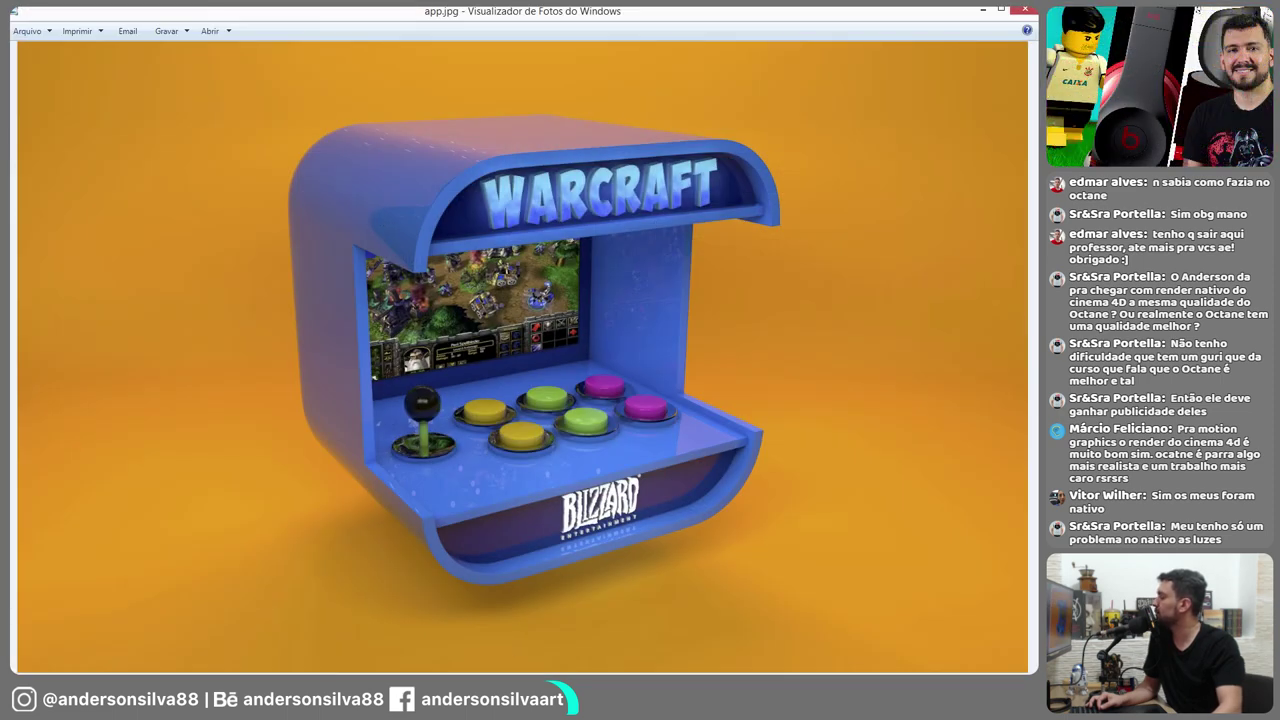
key(Right)
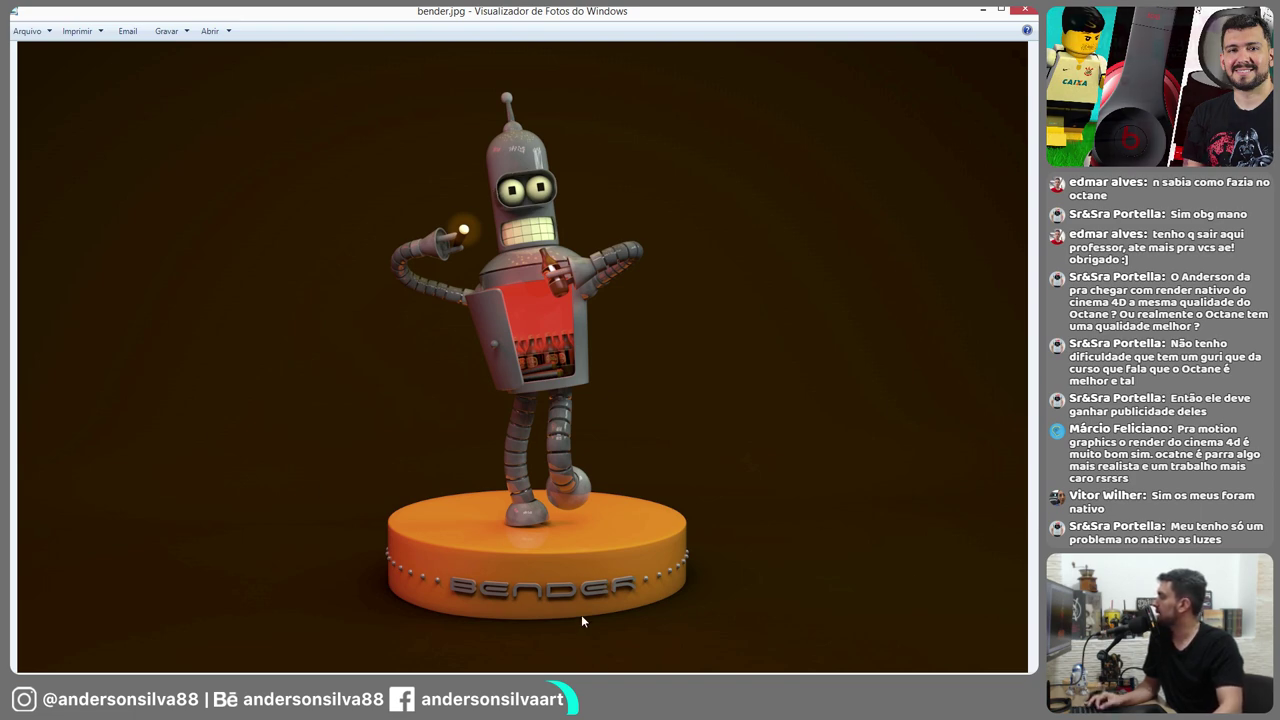
key(Right)
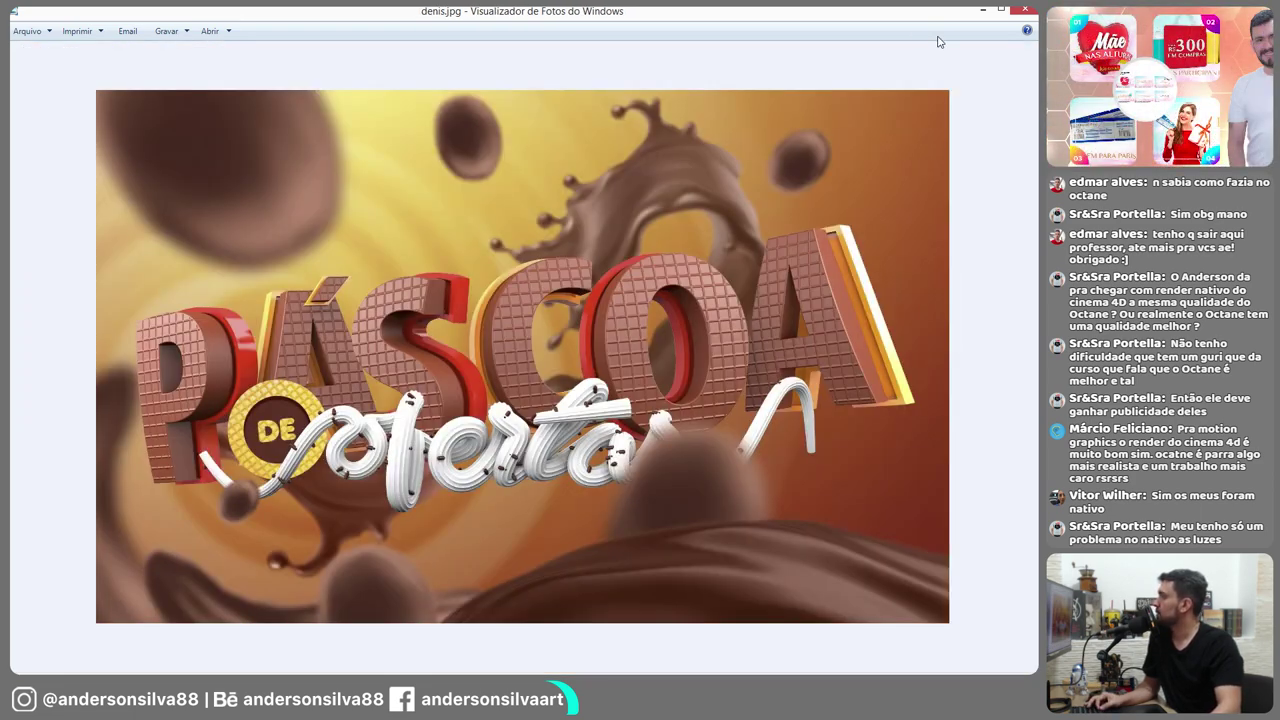
click(1025, 12)
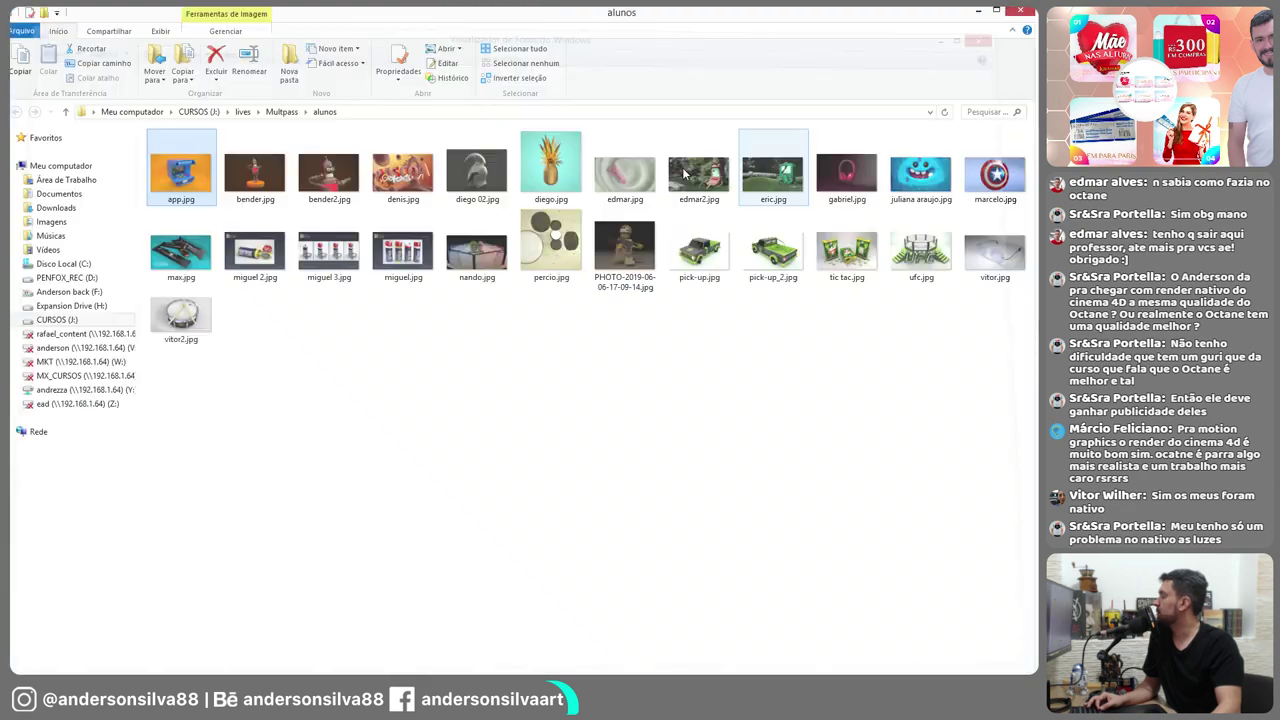
View the Lego soldier photo, tic tac.jpg and gabriel.jpg full-size, closing each
double_click(625, 250)
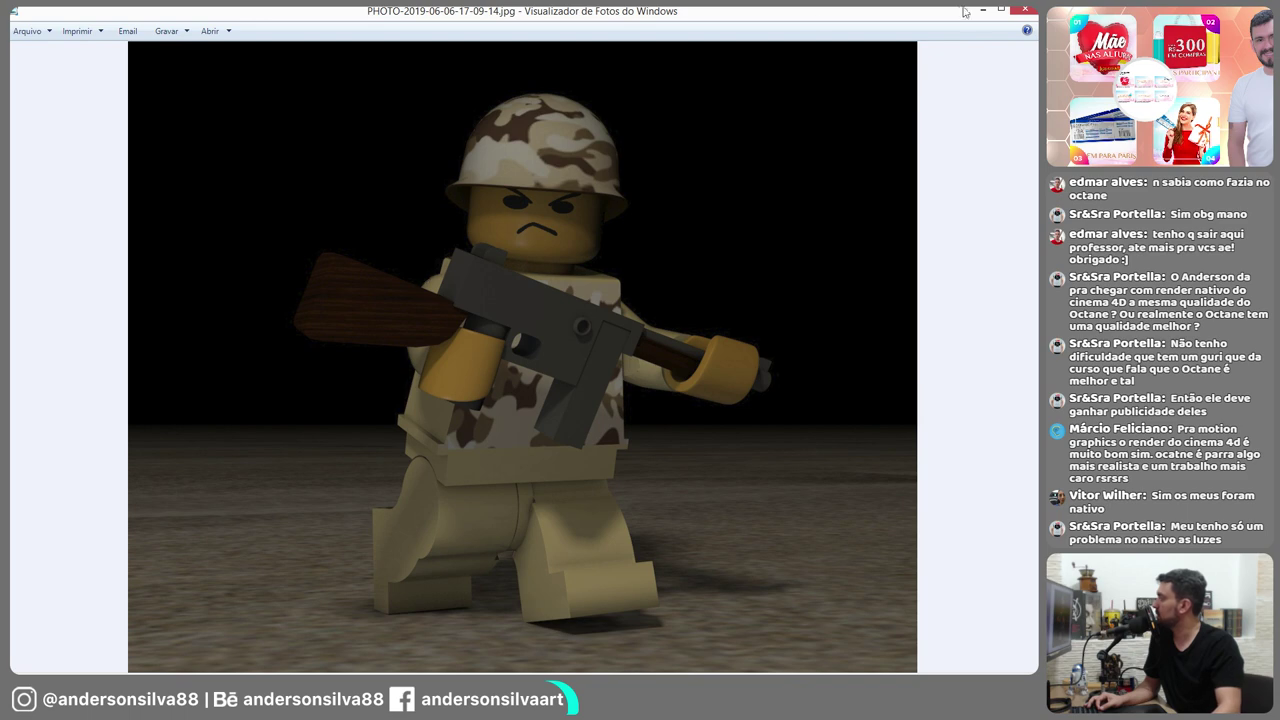
click(1022, 14)
double_click(846, 250)
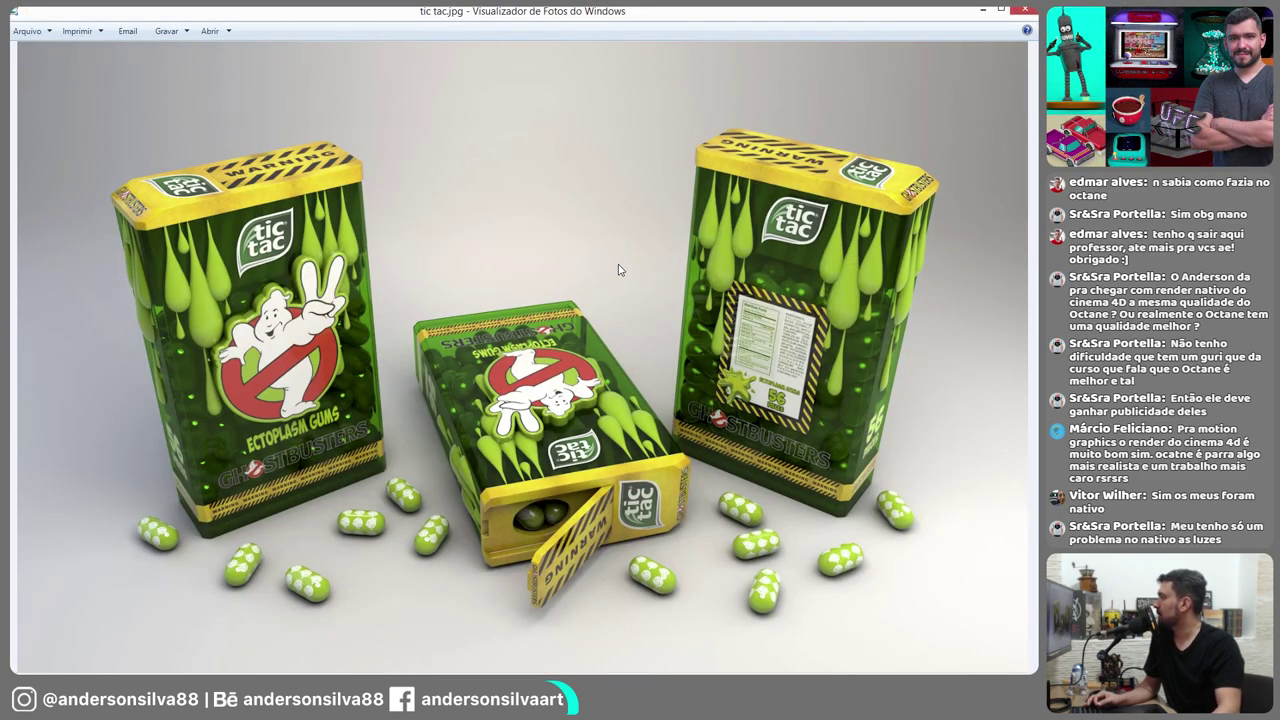
click(1022, 14)
double_click(856, 182)
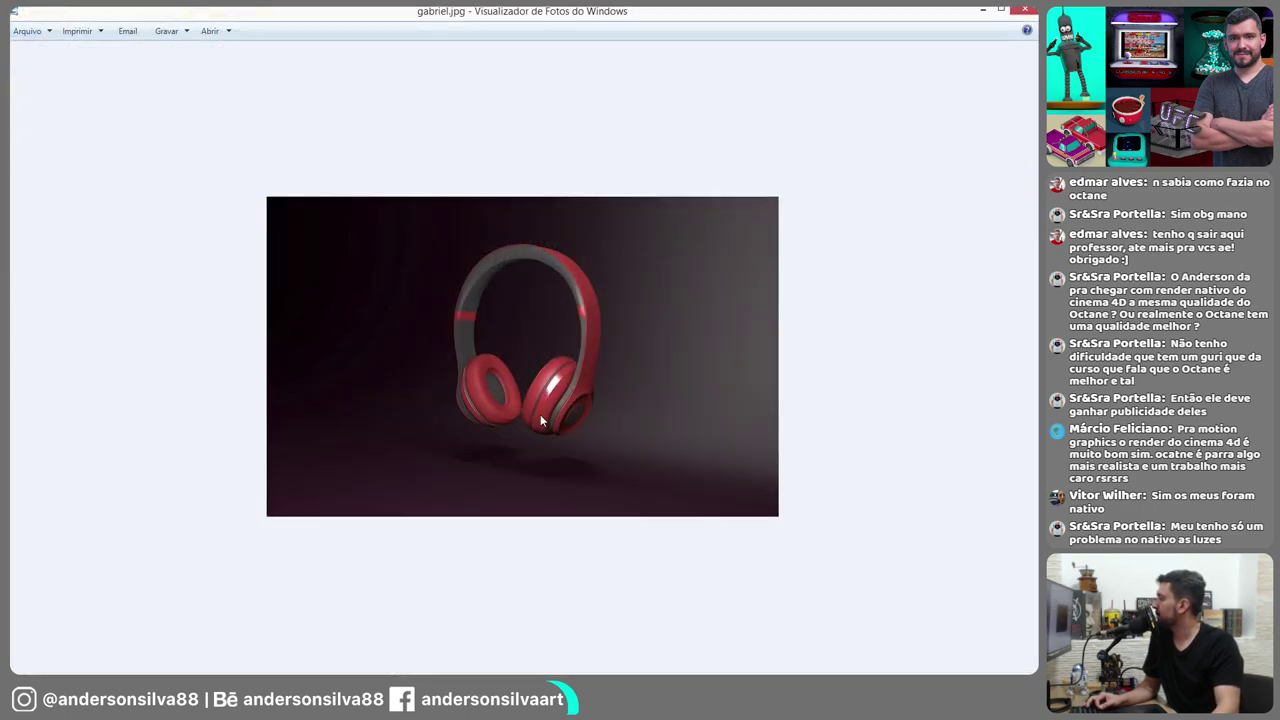
click(1024, 10)
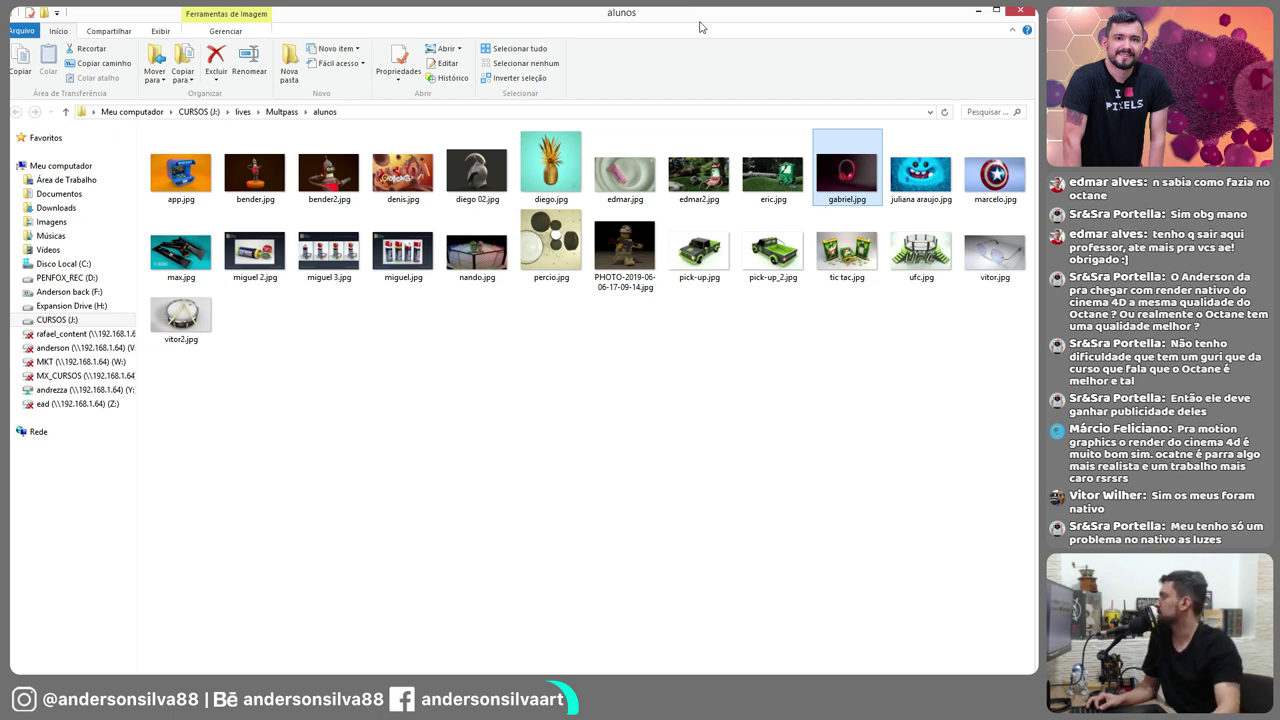
double_click(255, 254)
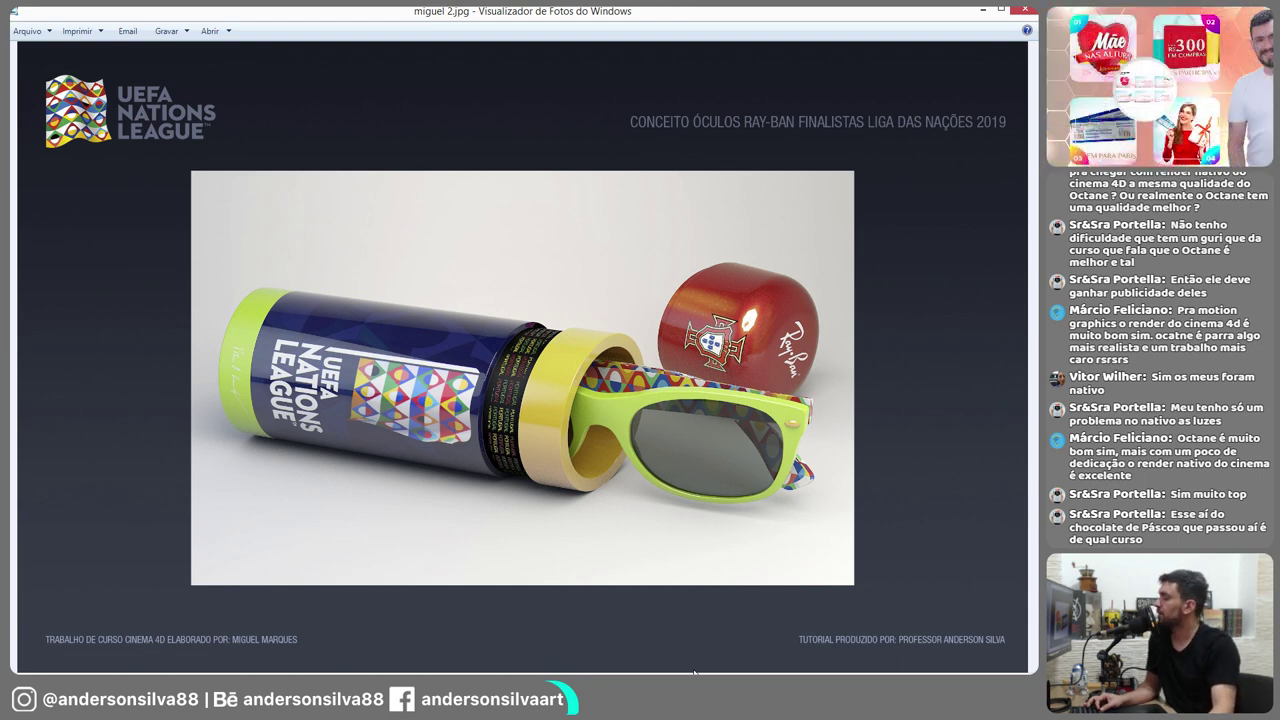
key(Right)
key(Right)
key(Right)
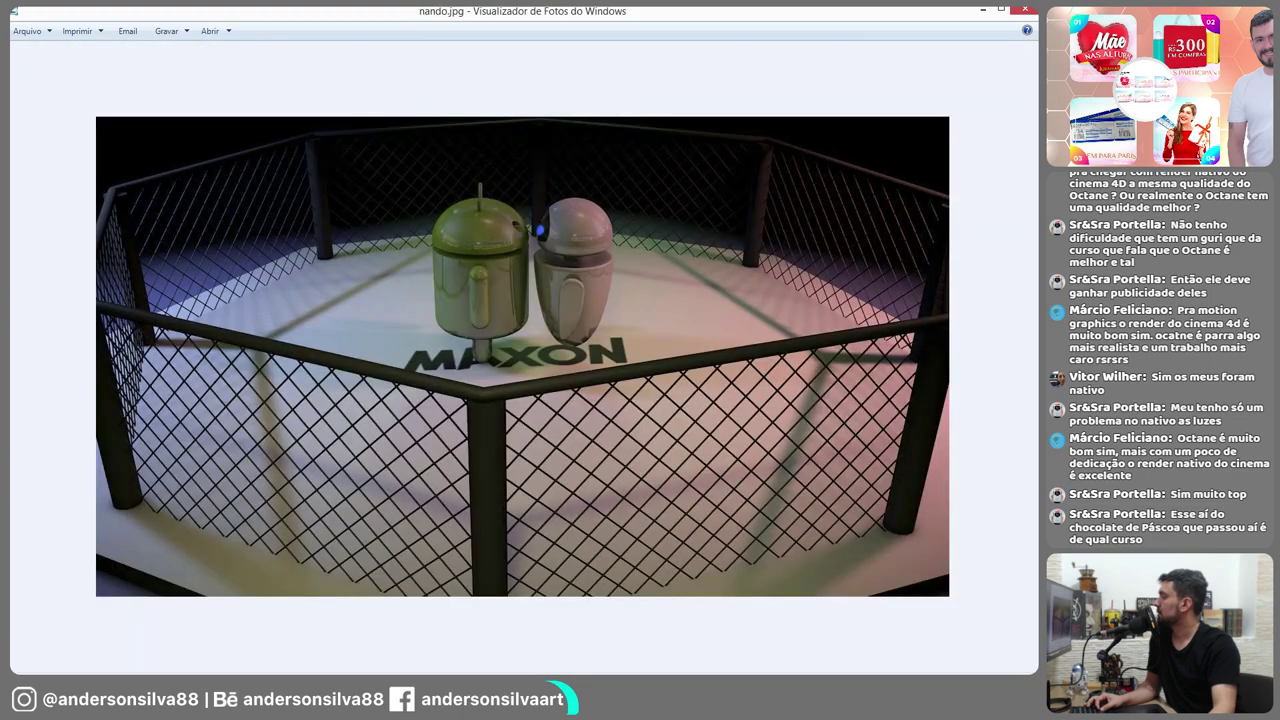
key(Right)
key(Right)
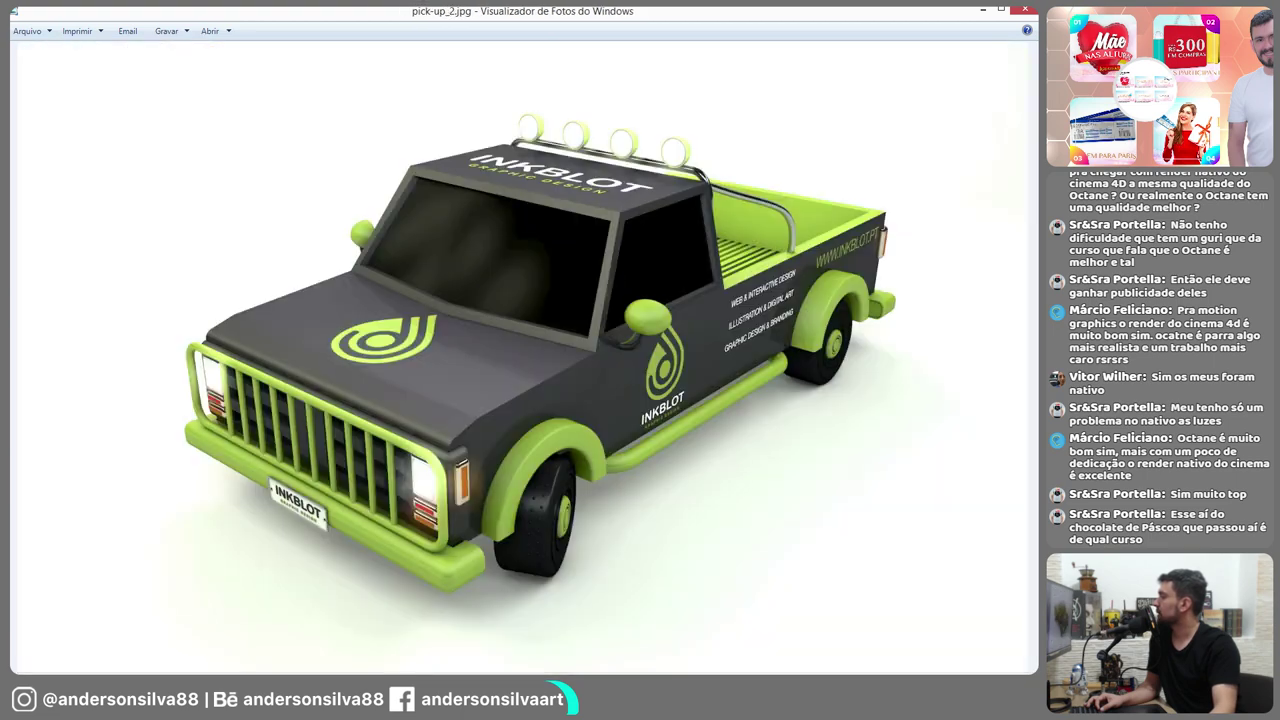
key(Right)
key(Right)
key(Right)
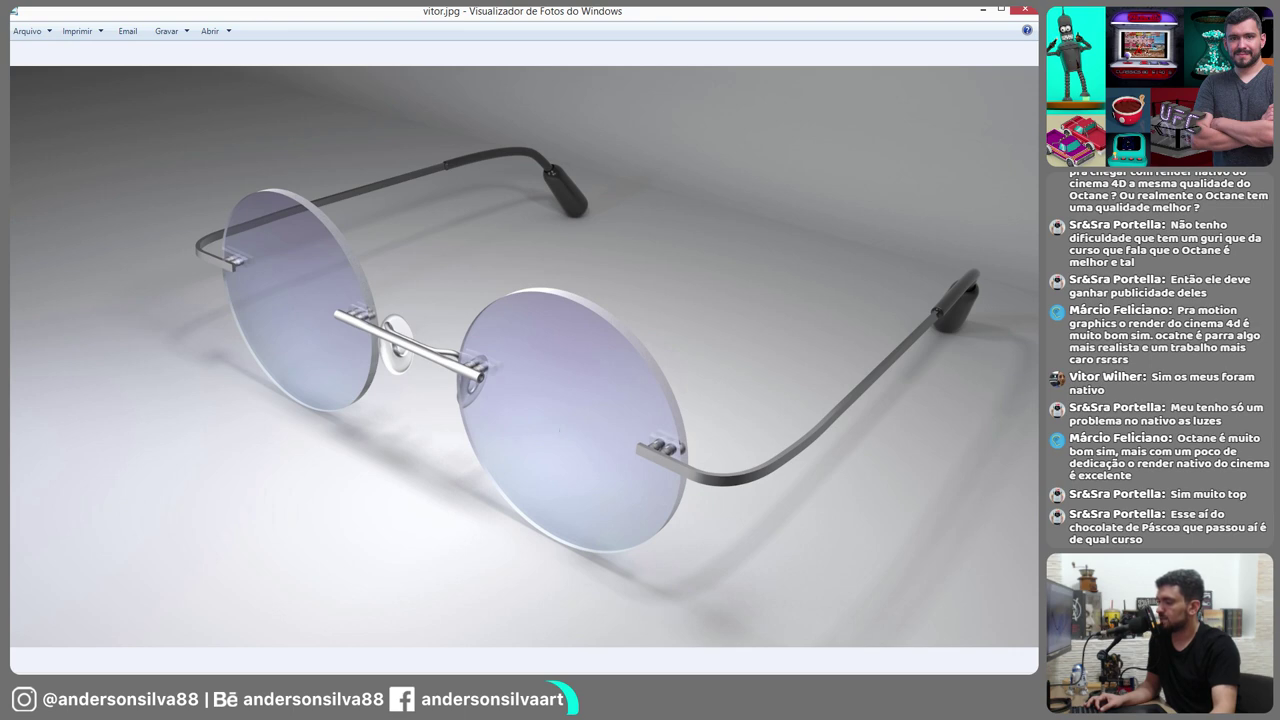
key(Right)
key(Right)
key(Right)
key(Right)
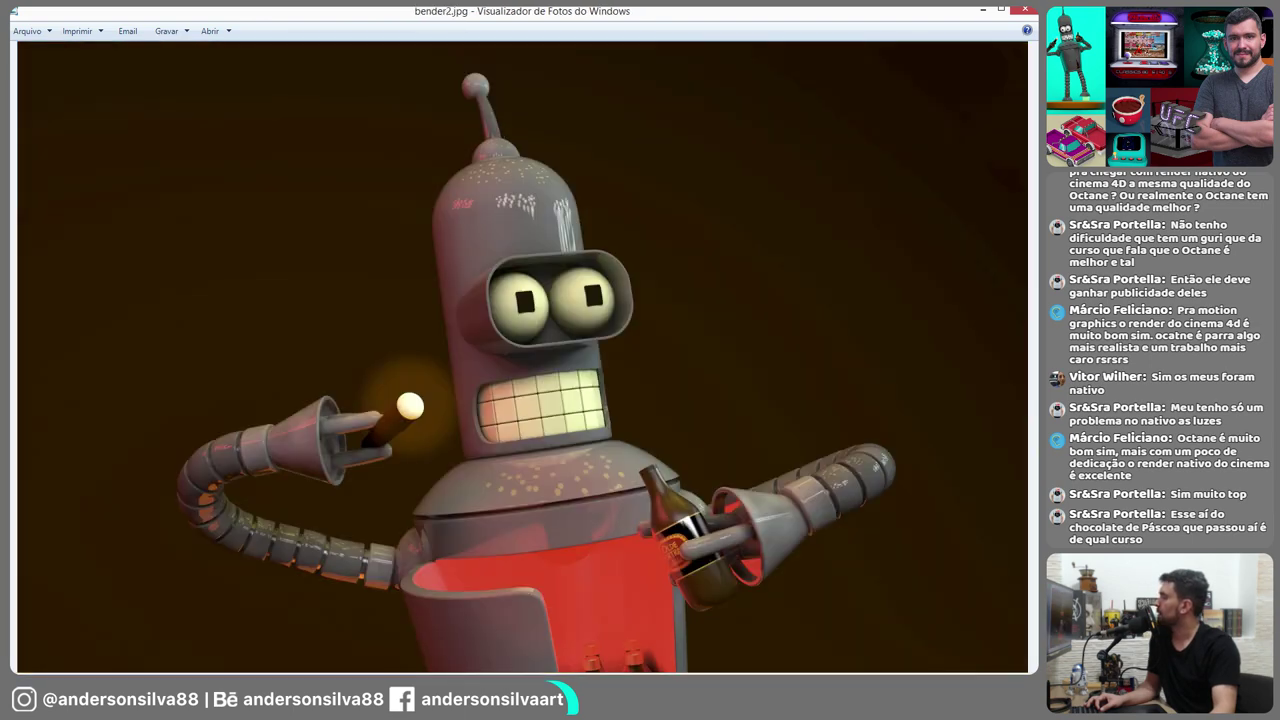
key(Right)
key(Right)
key(Left)
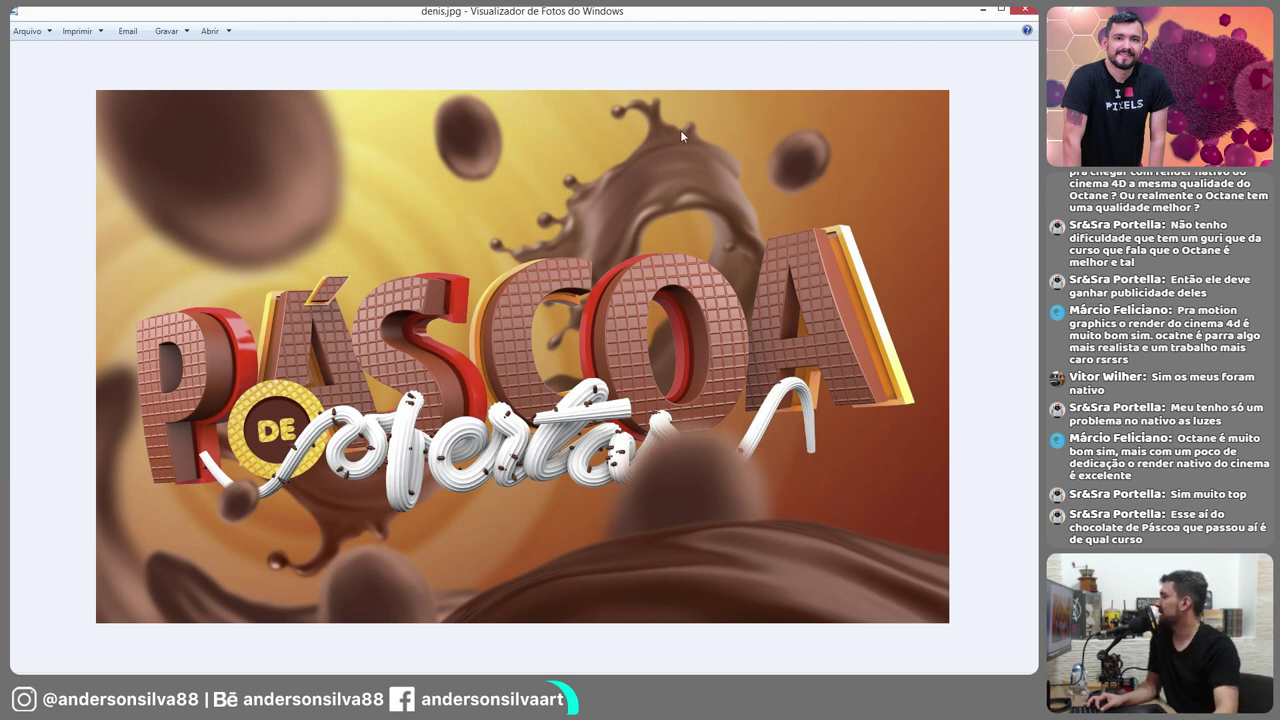
click(1024, 10)
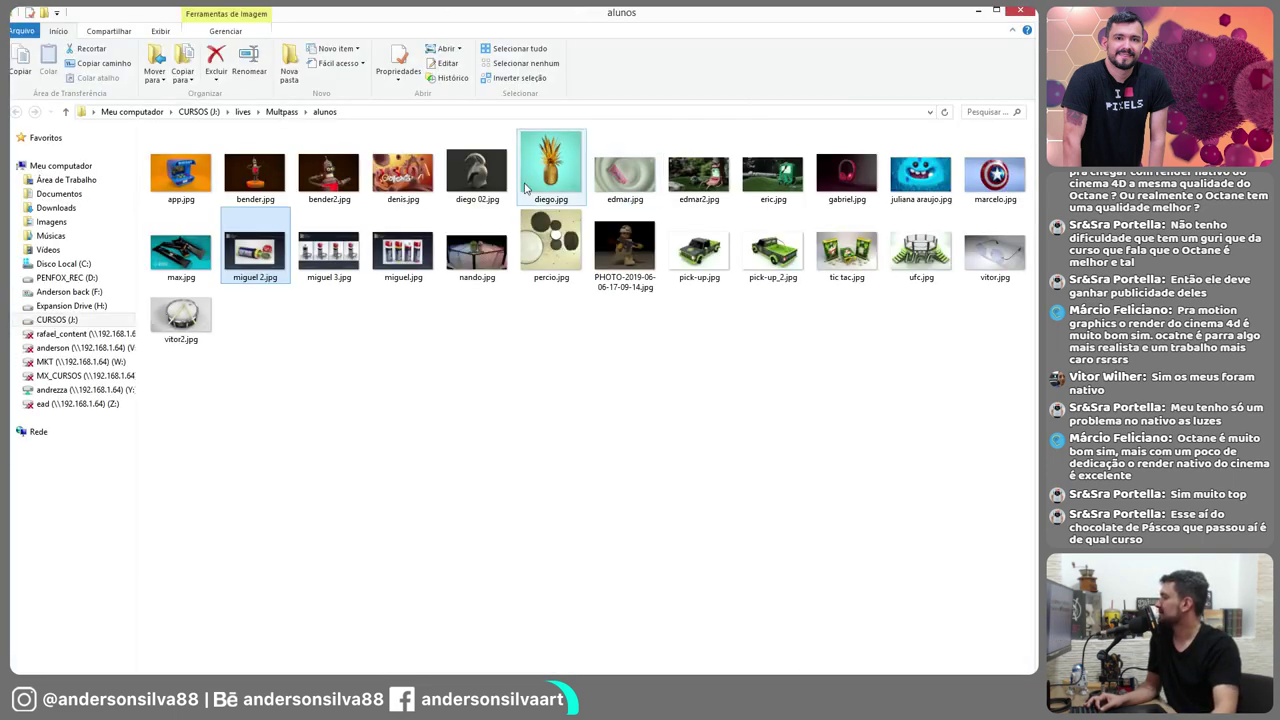
Close the untitled cube scene without saving and rewind the sunglasses animation to frame 0
click(978, 12)
click(541, 168)
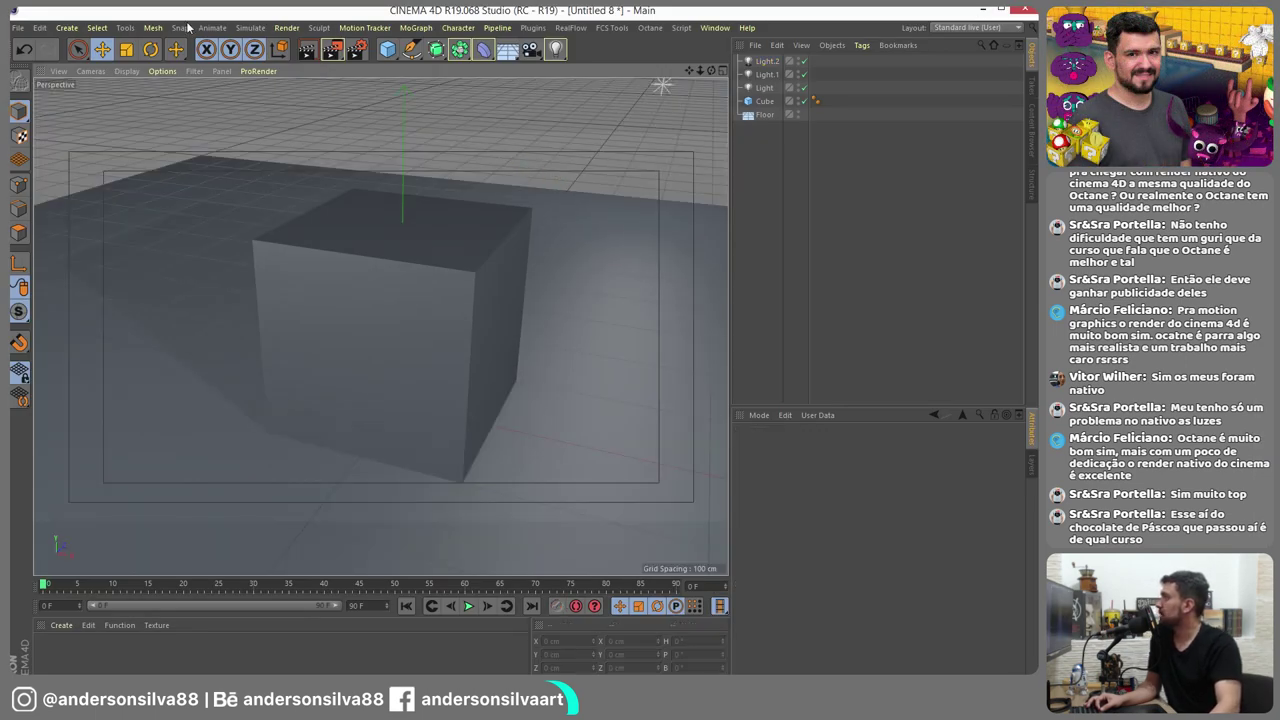
click(18, 27)
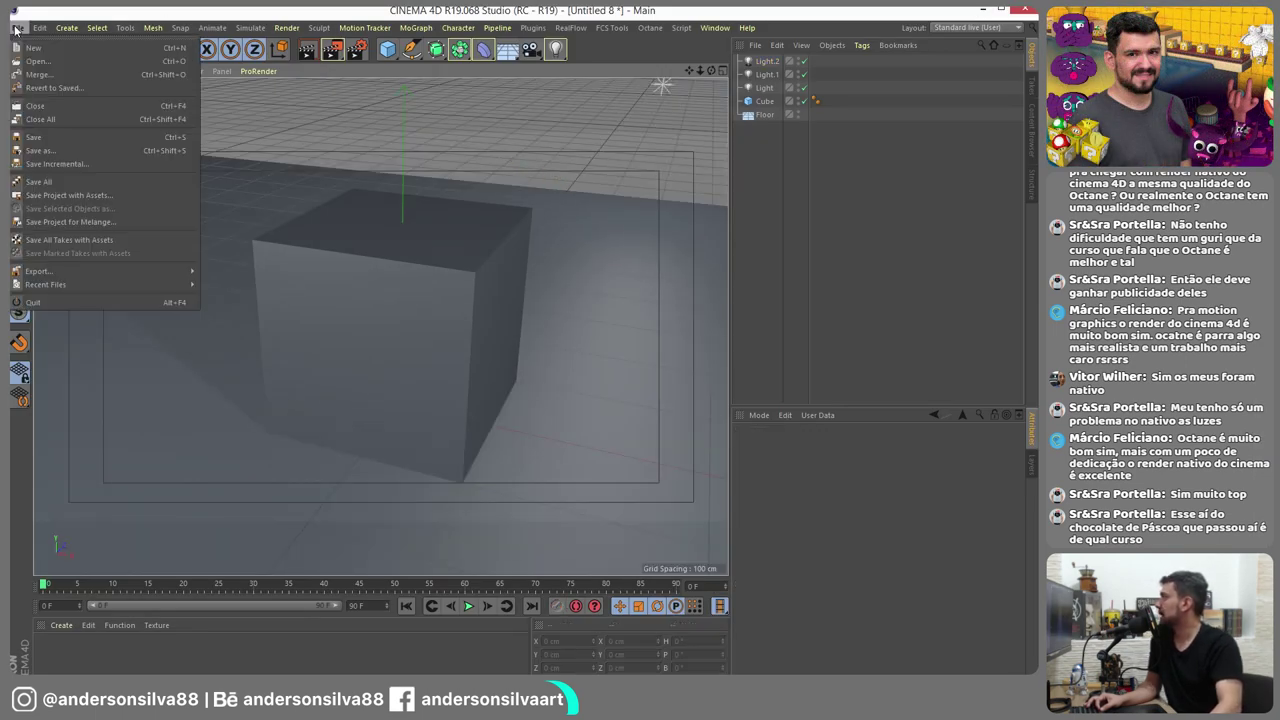
click(45, 107)
click(872, 423)
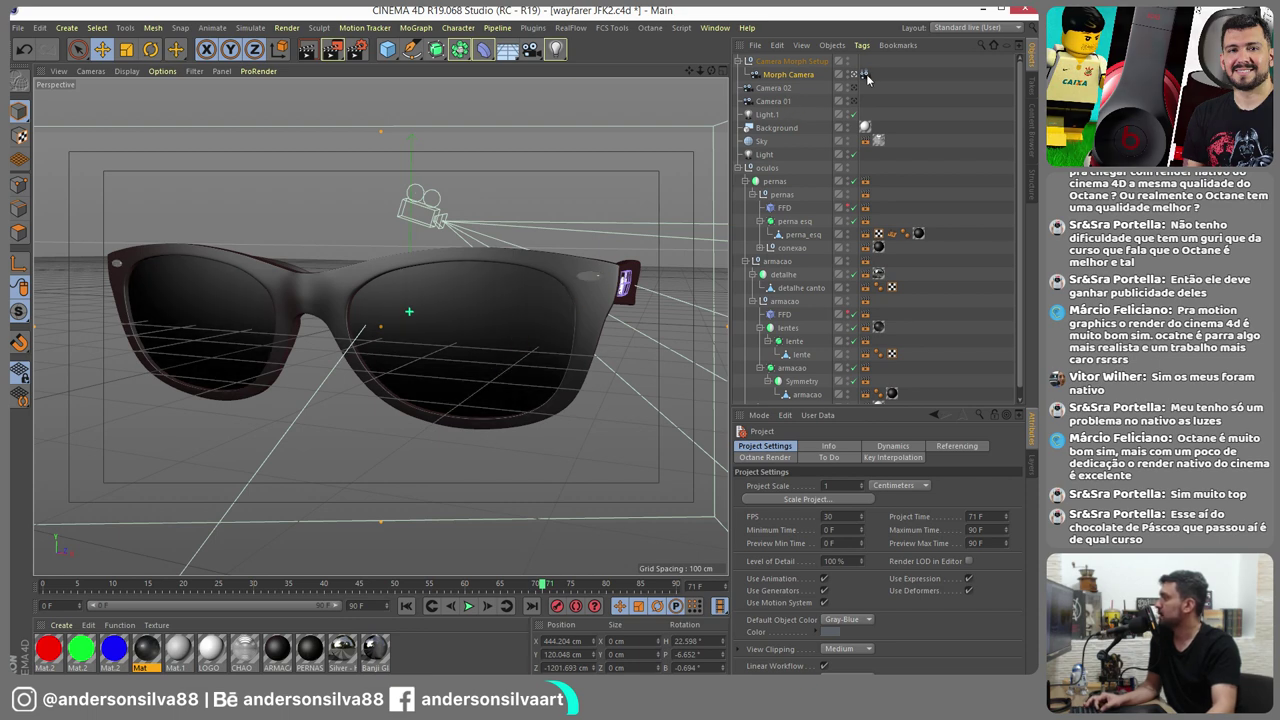
click(406, 607)
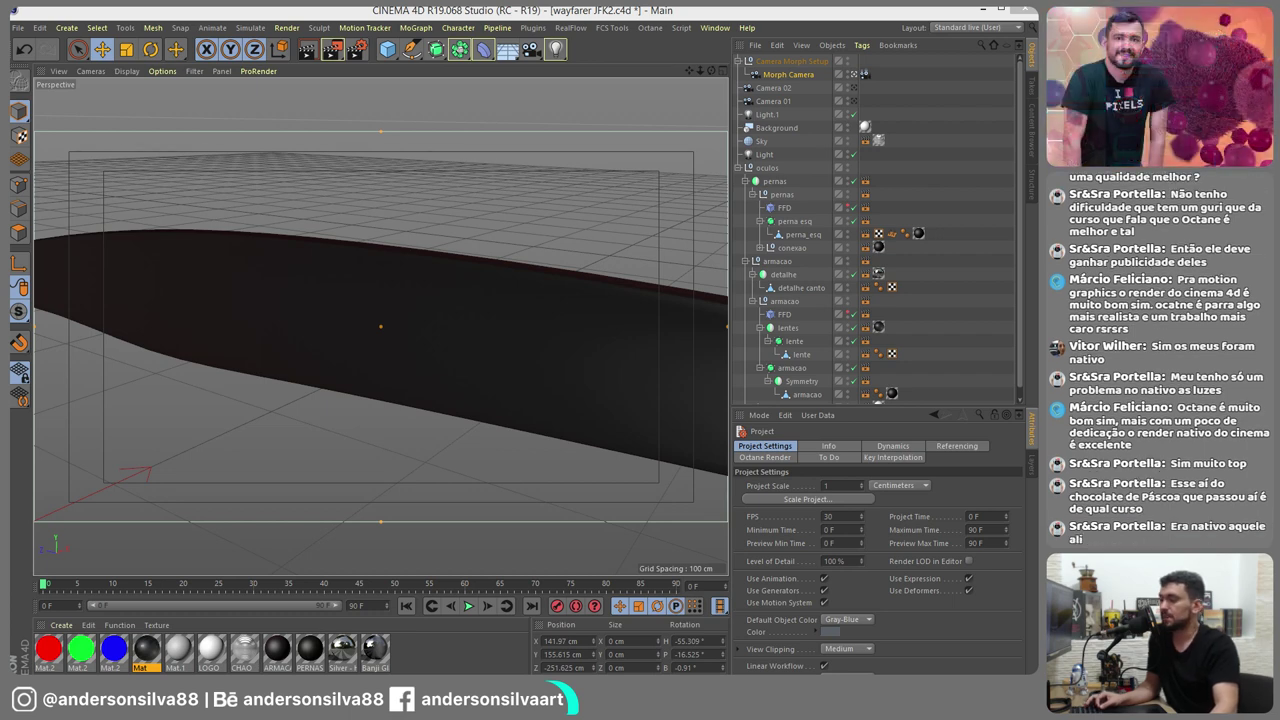
Play the camera animation, stop it at frame 79, and select the Morph Camera
click(468, 606)
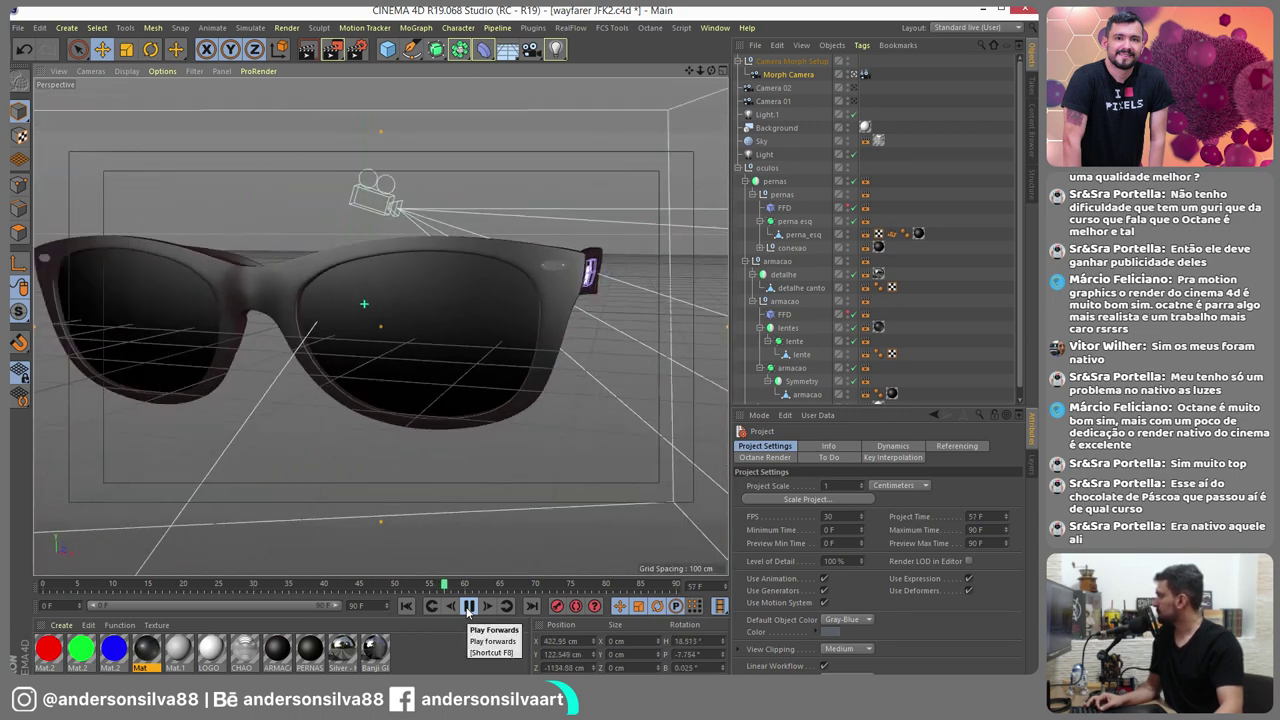
click(468, 606)
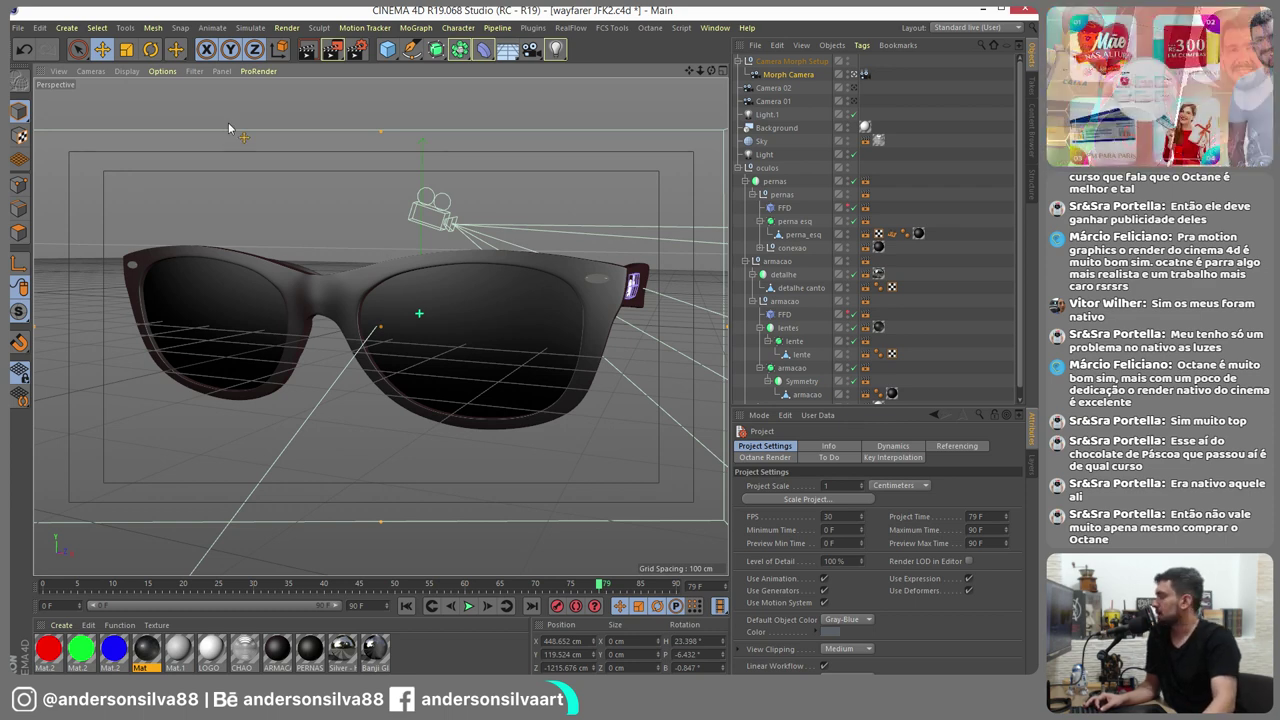
drag(438, 217, 450, 205)
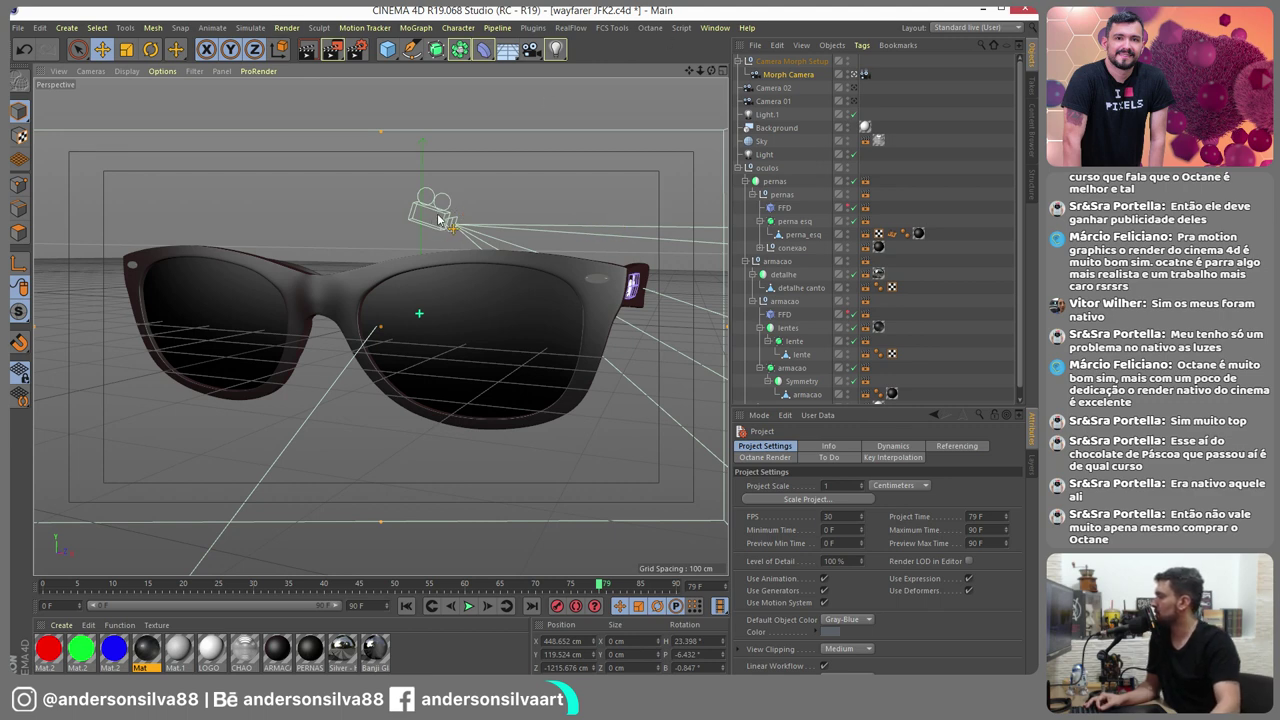
click(797, 76)
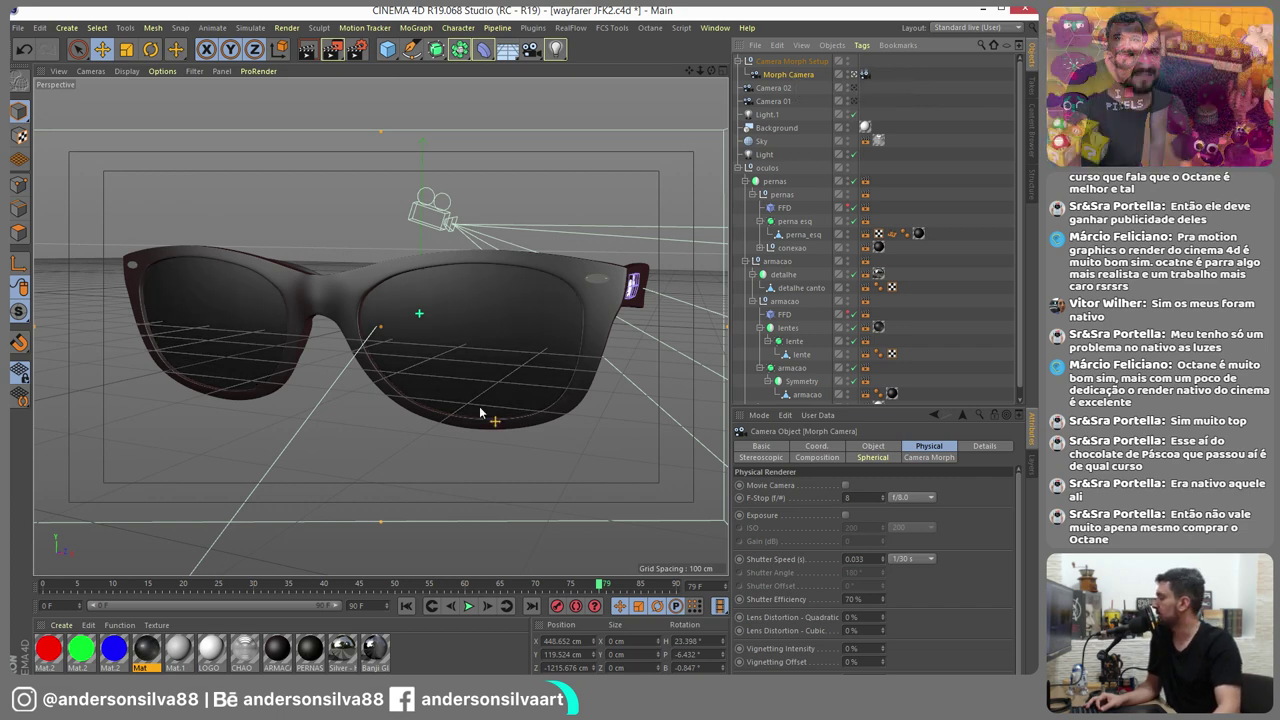
Enable Multi-Pass, switch the renderer from Physical to Standard, and turn on Cel Renderer
click(357, 49)
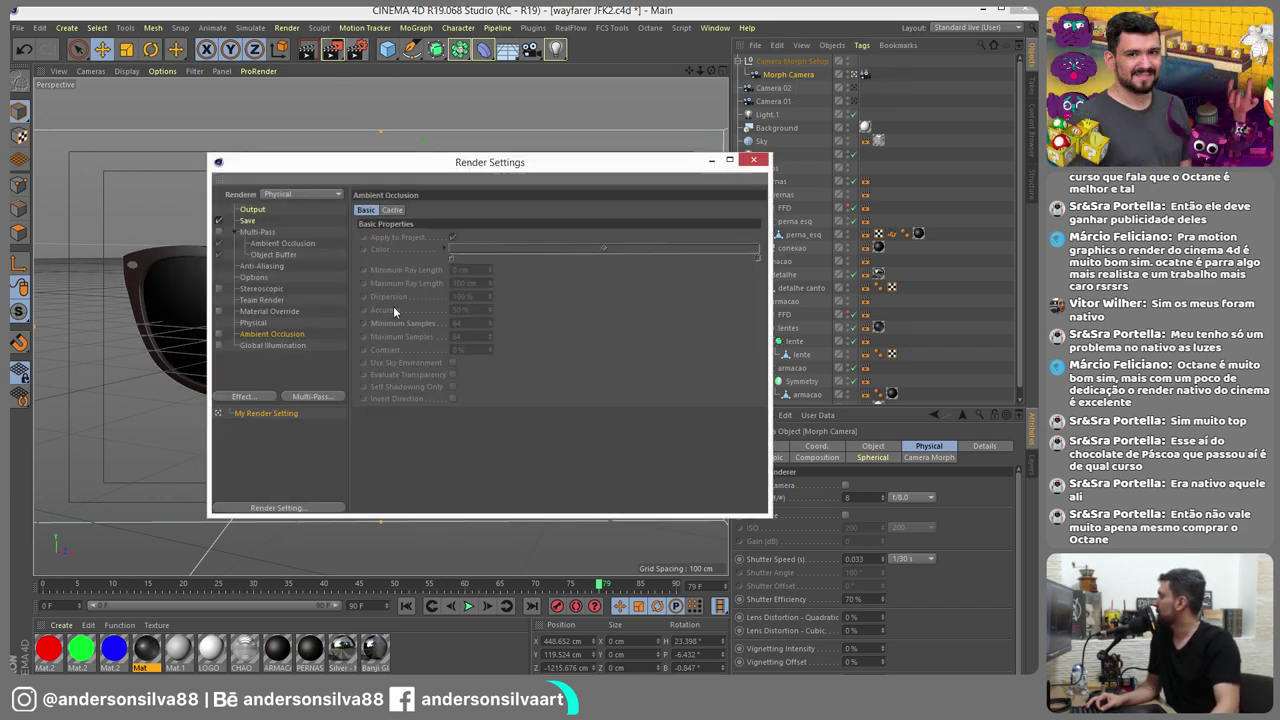
click(218, 231)
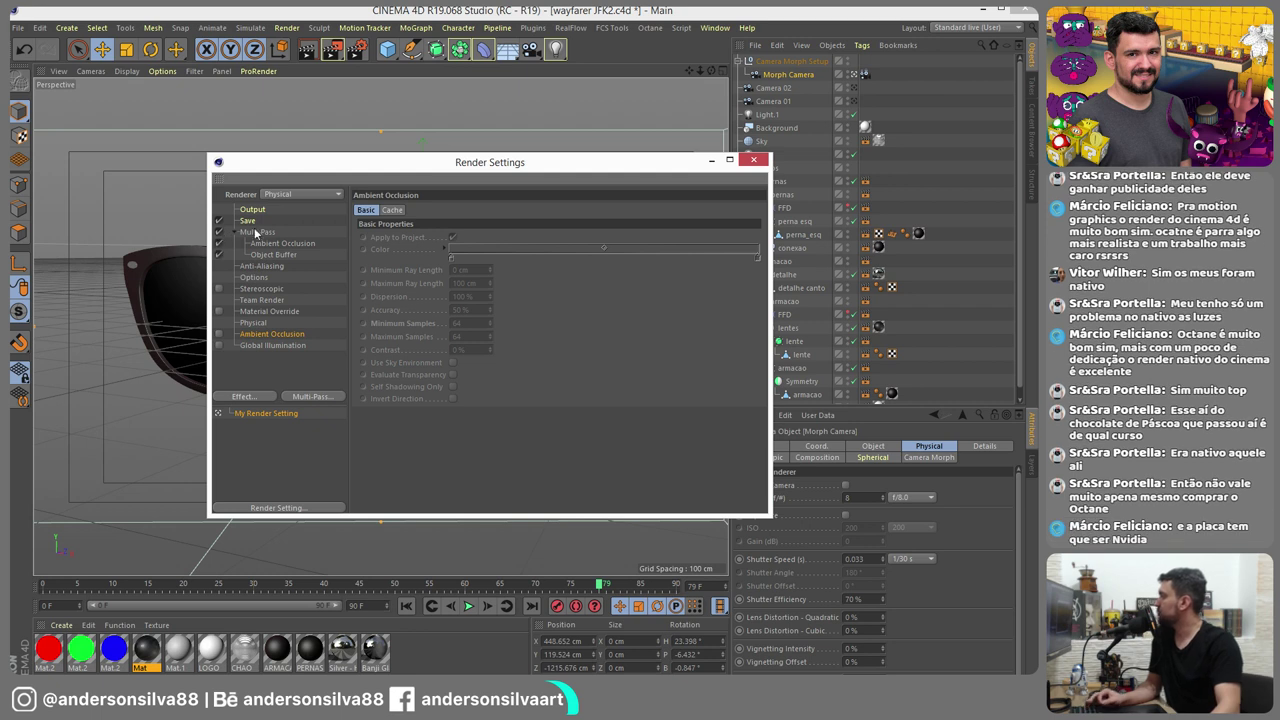
click(259, 236)
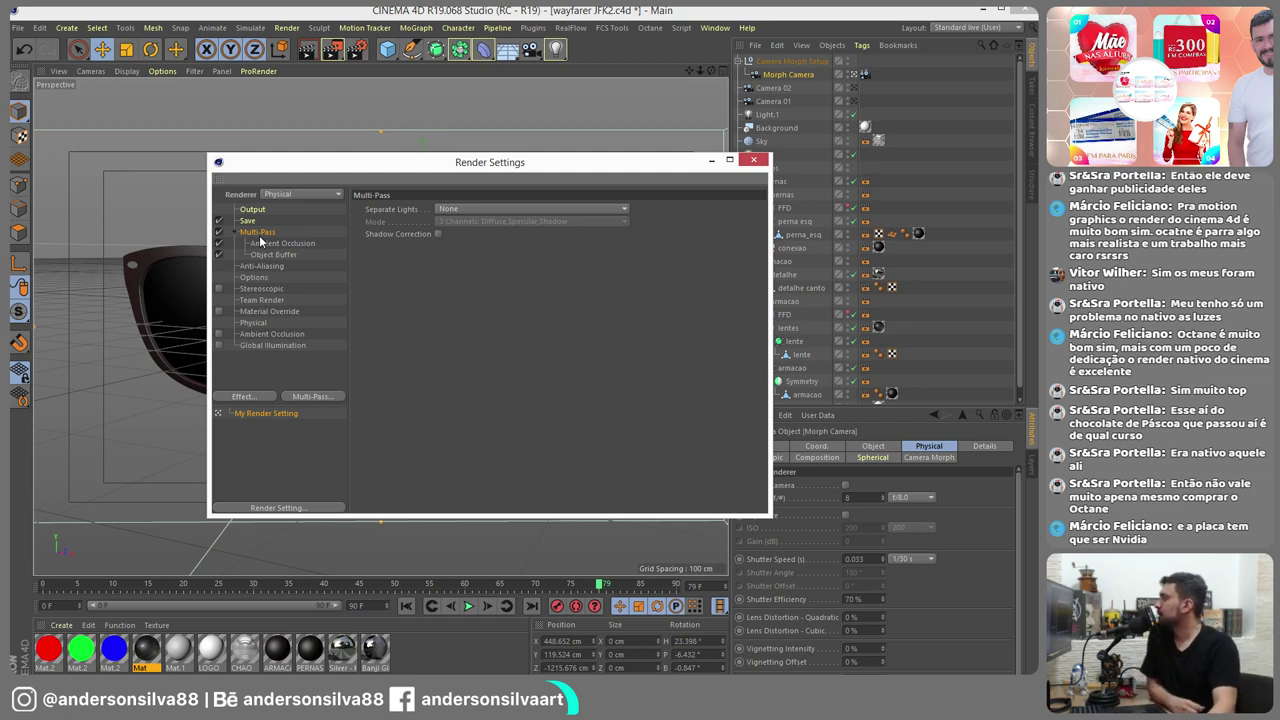
click(303, 195)
click(296, 209)
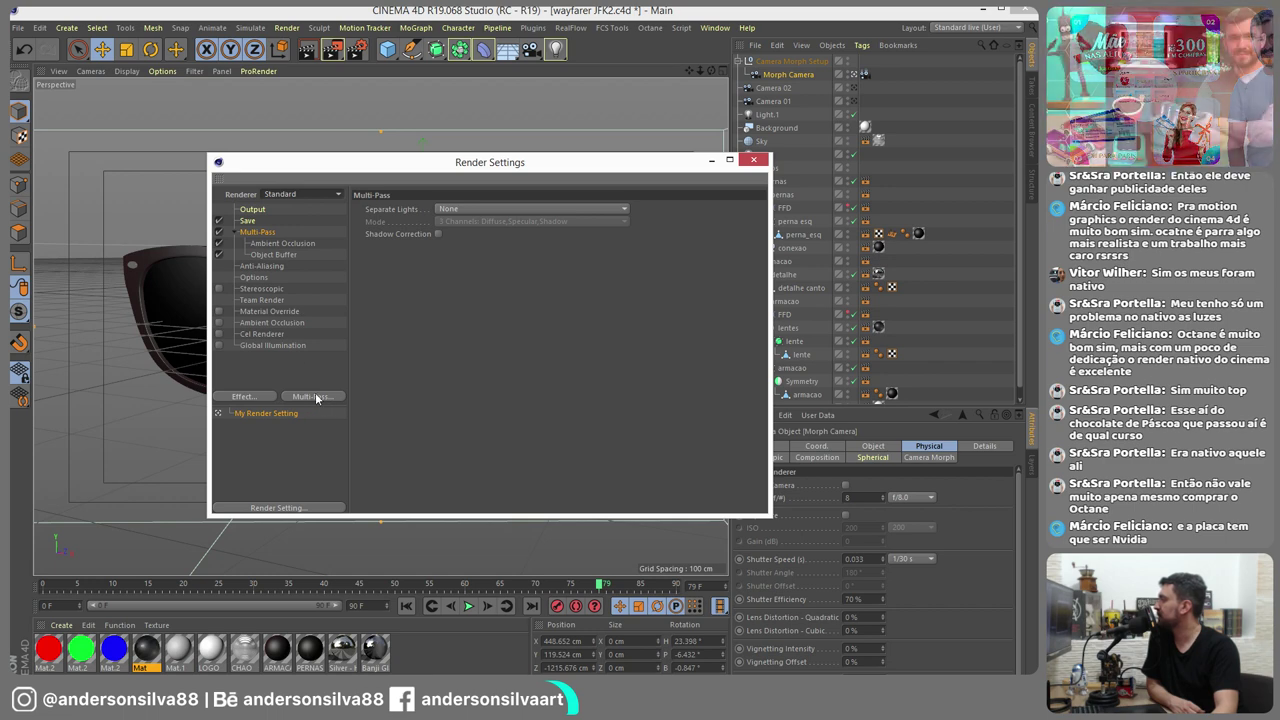
click(218, 334)
click(262, 334)
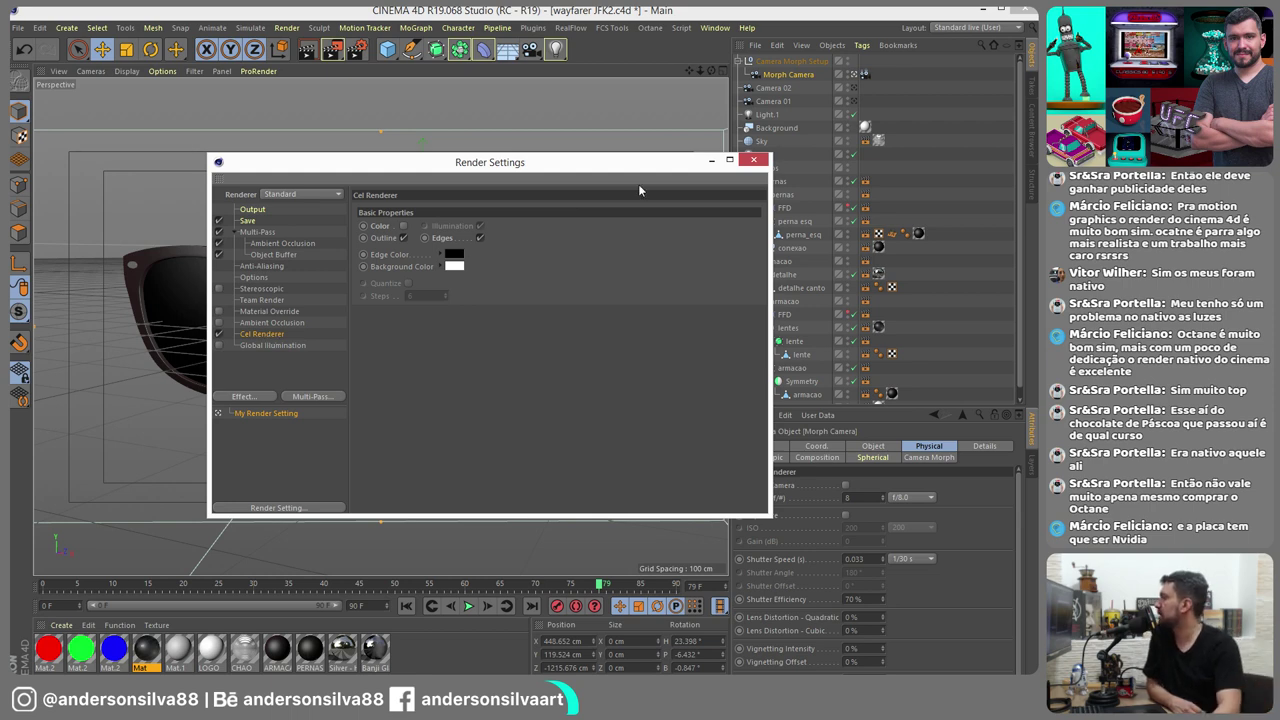
click(753, 160)
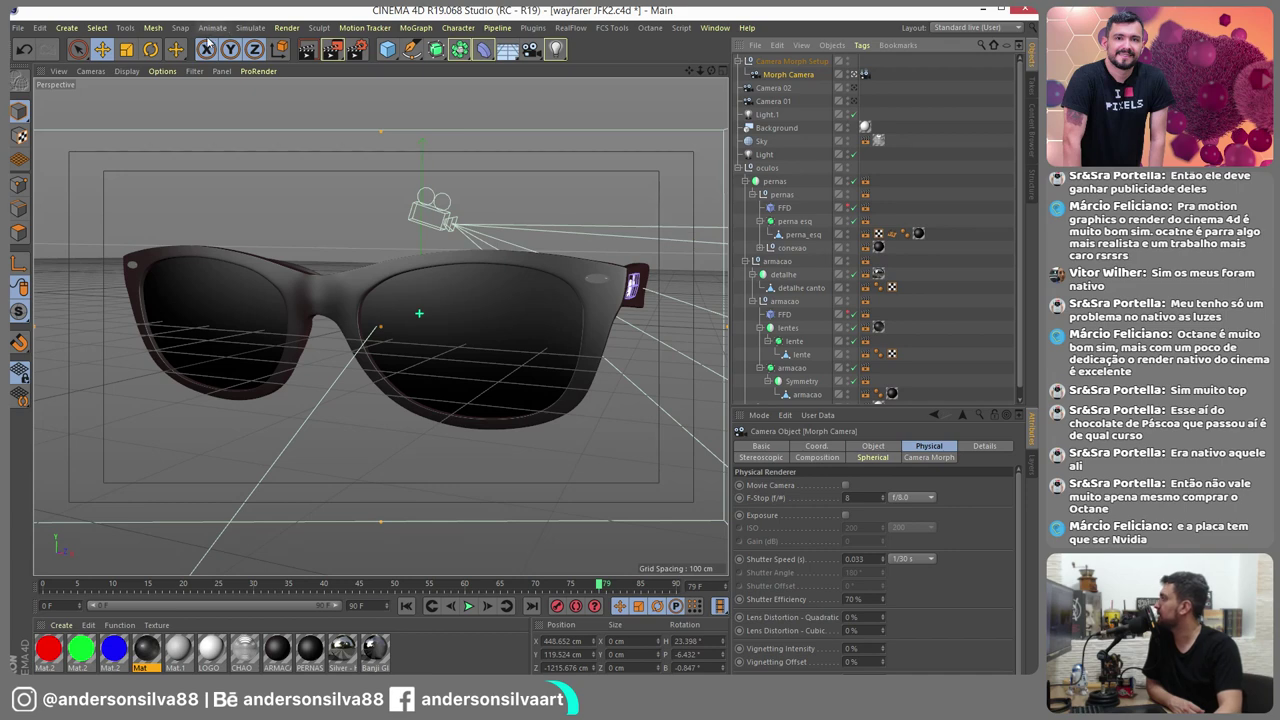
Check the Cel Renderer effect options in the render settings
click(357, 49)
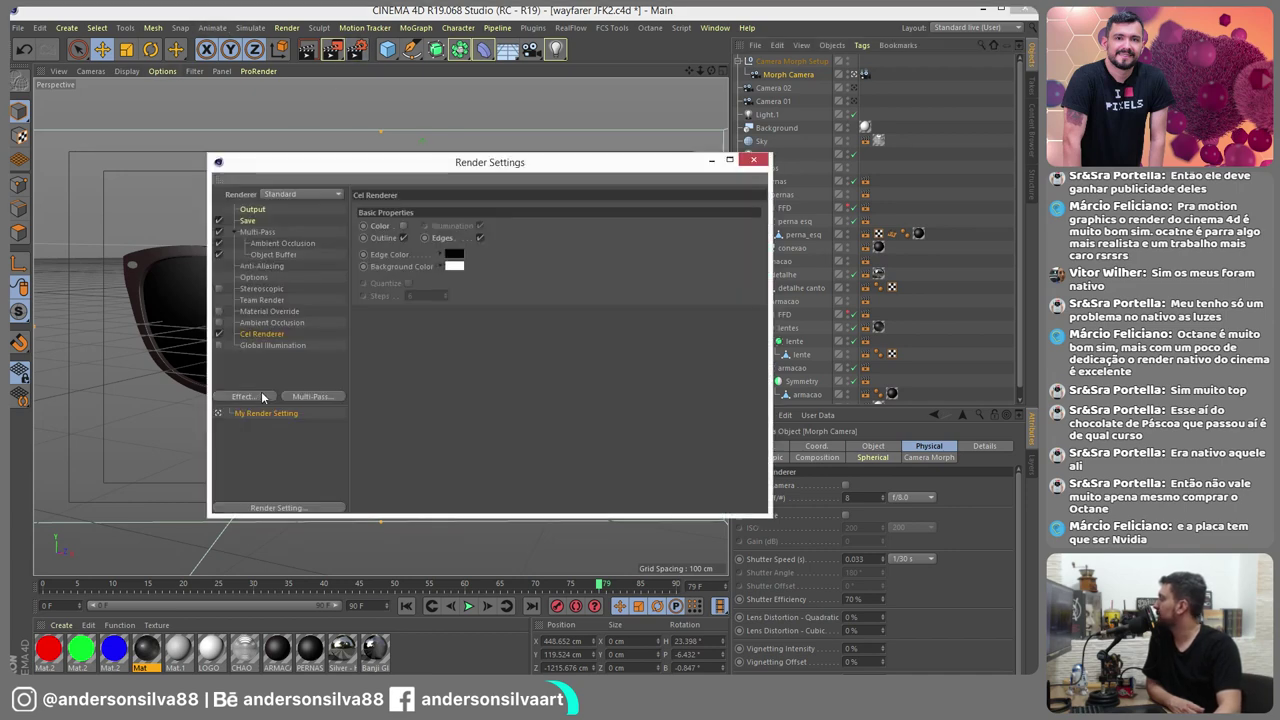
right_click(277, 333)
key(Escape)
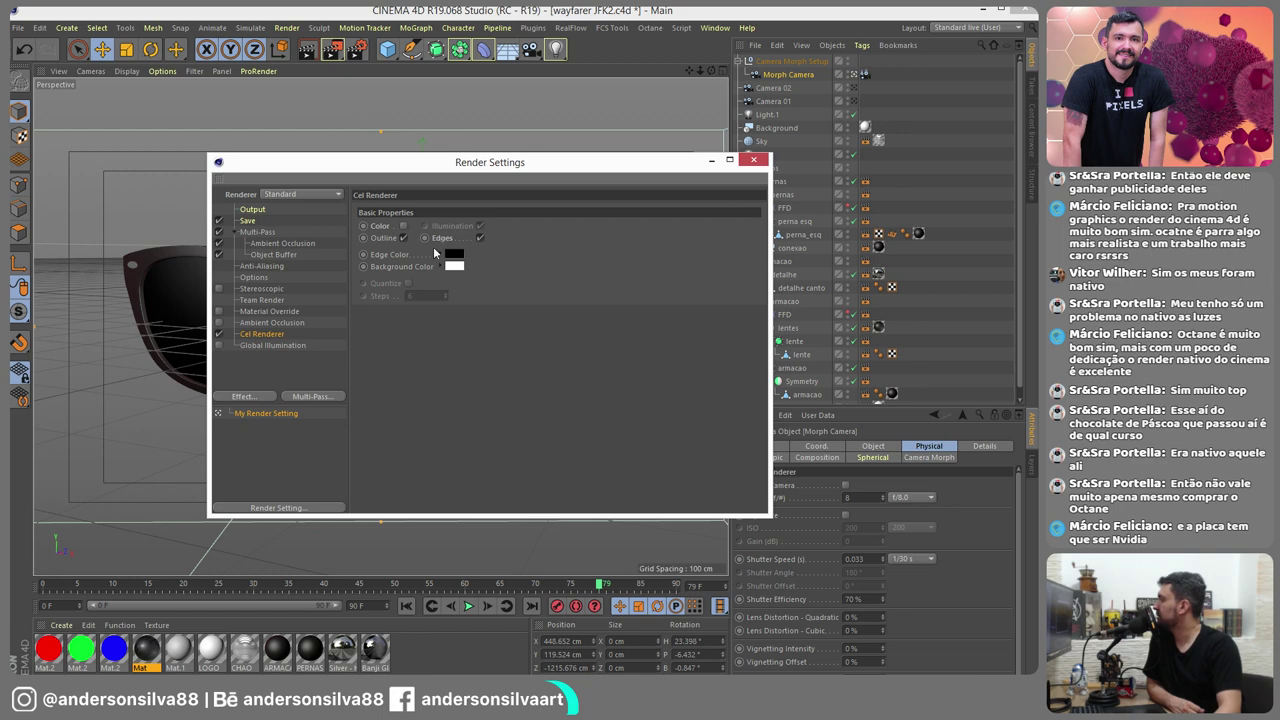
click(754, 160)
Start a test render without saving the image, then stop it and close the Picture Viewer
click(336, 49)
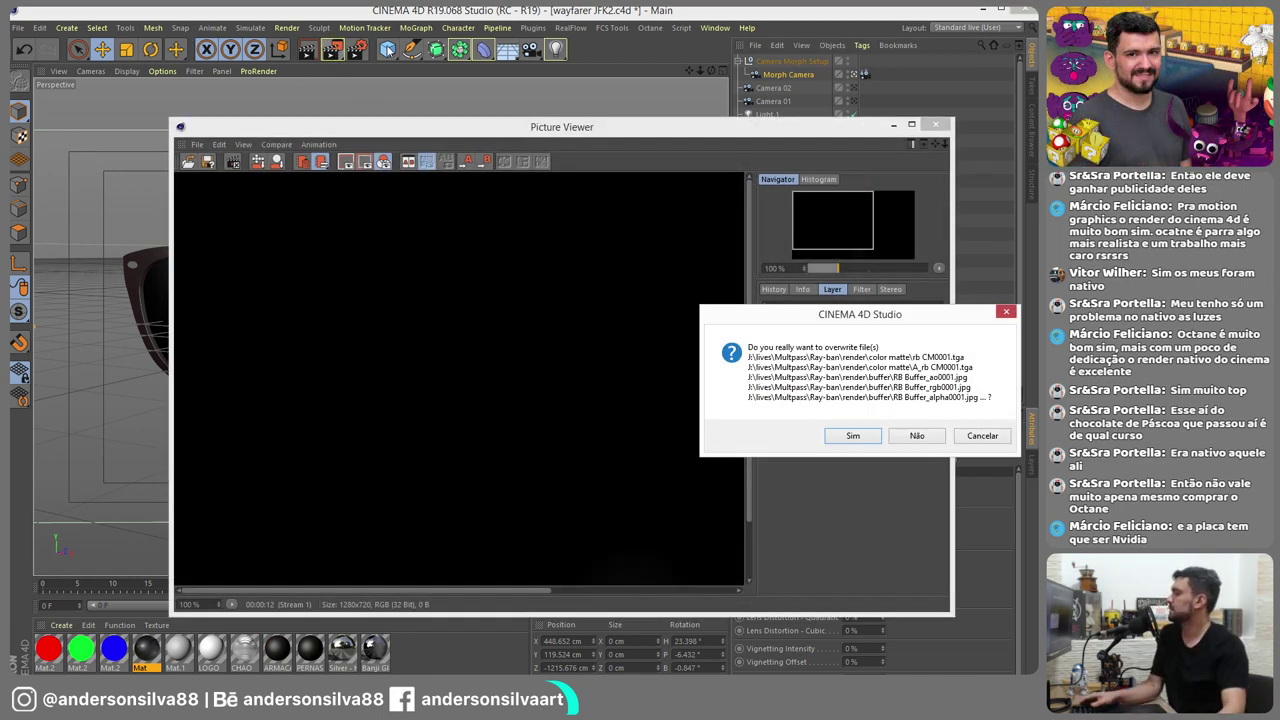
key(Return)
click(360, 50)
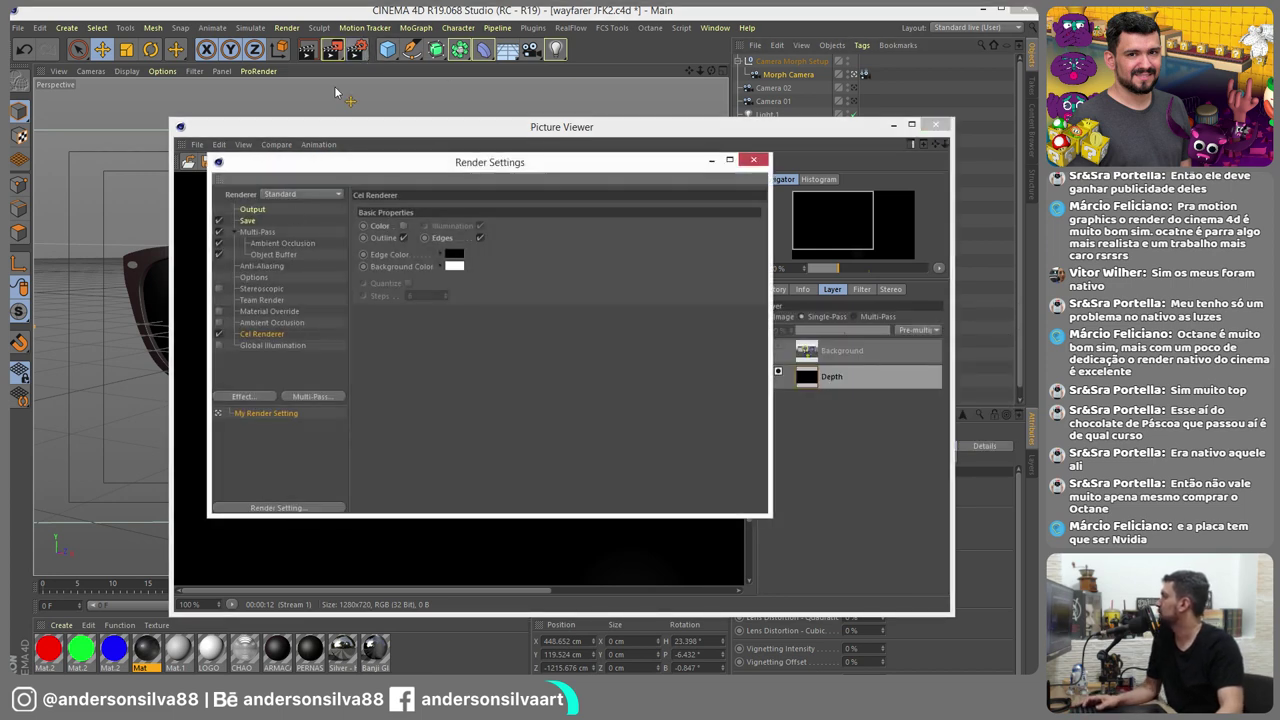
click(753, 160)
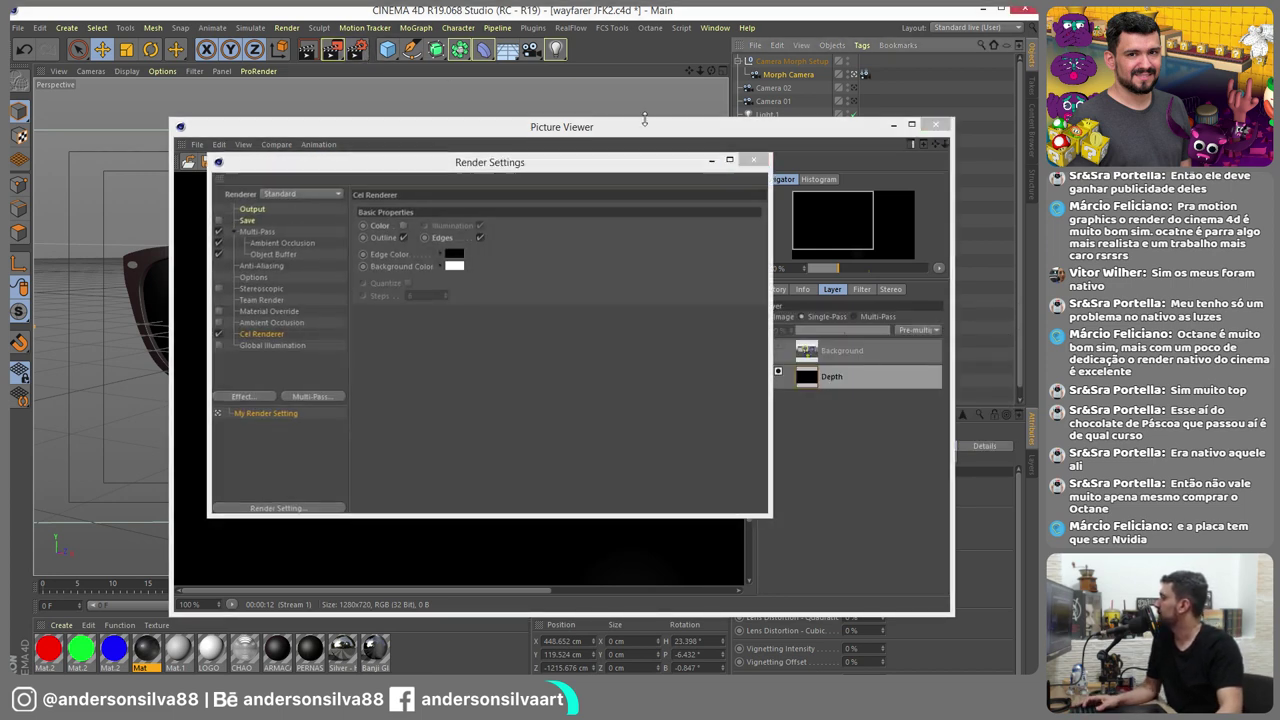
click(336, 49)
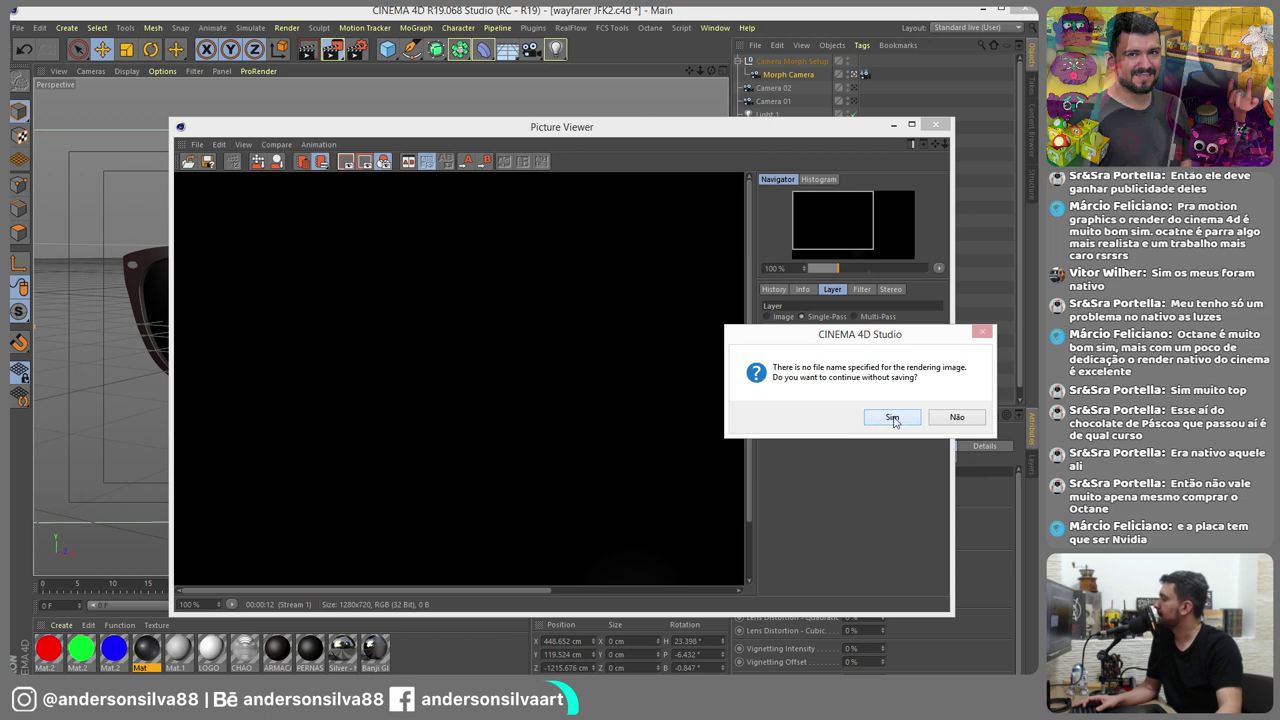
click(892, 417)
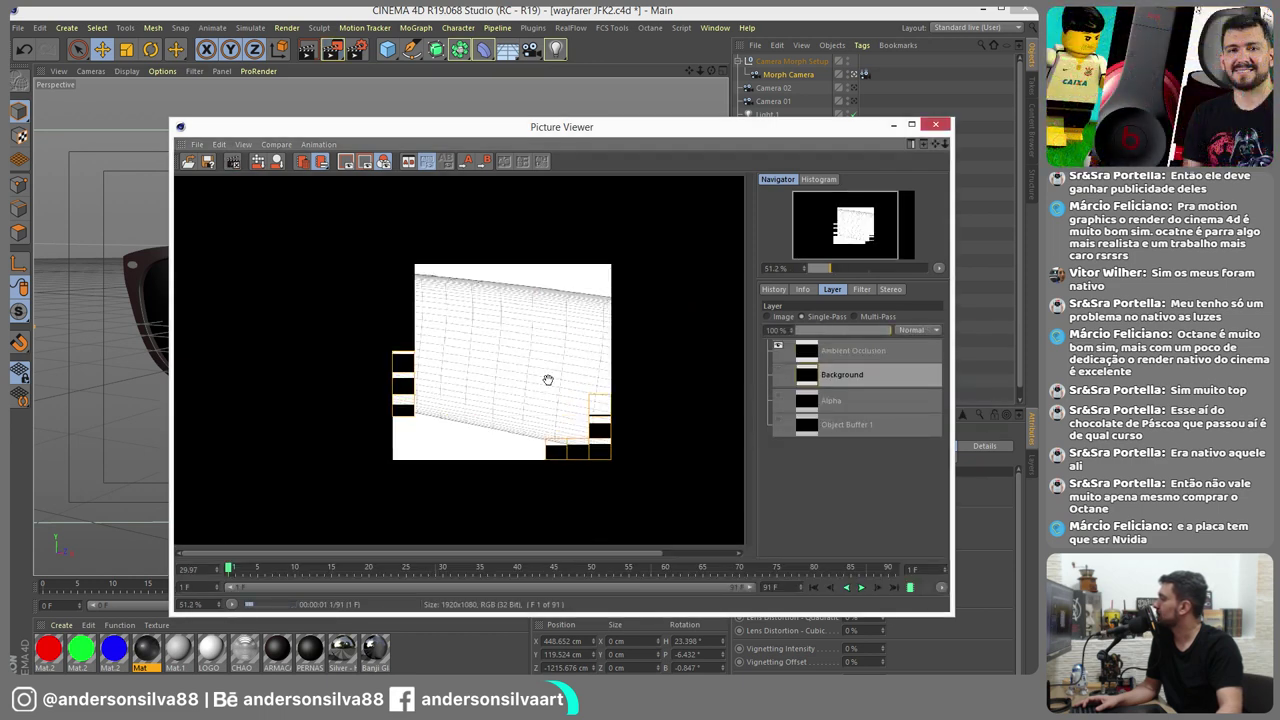
click(934, 127)
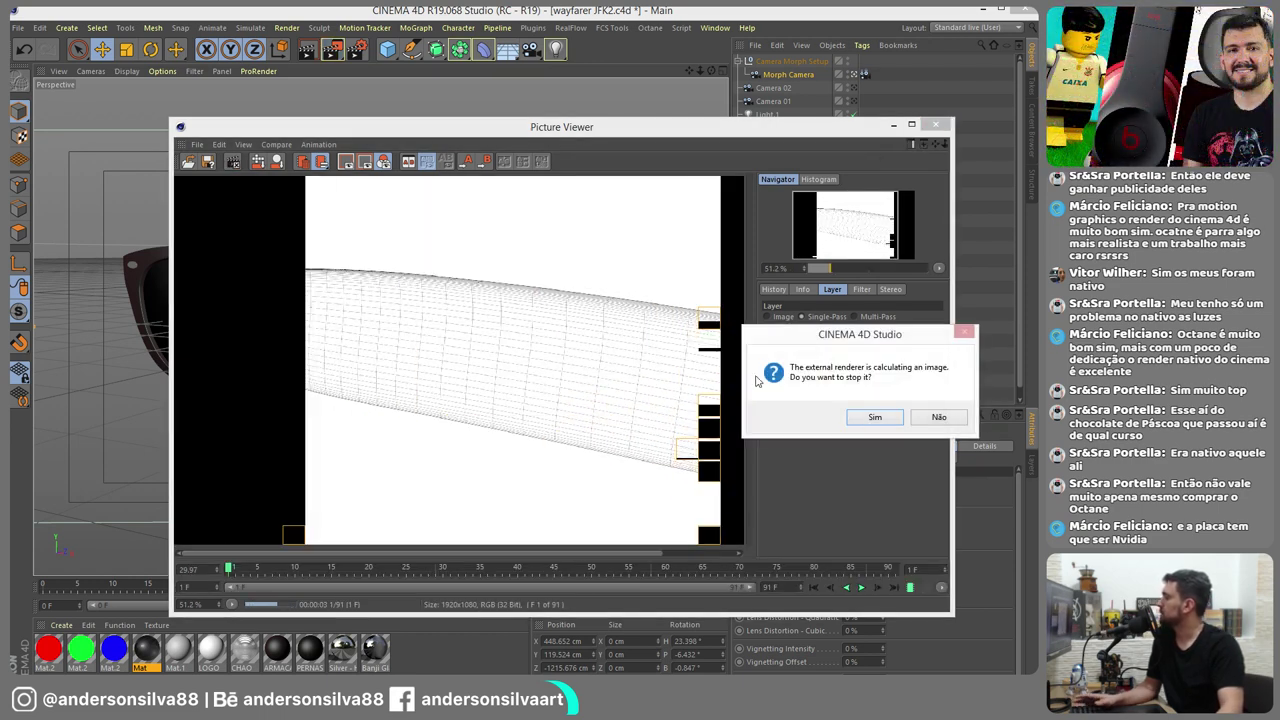
click(872, 420)
Set the Output frame range to Current Frame so only frame 79 renders
click(356, 49)
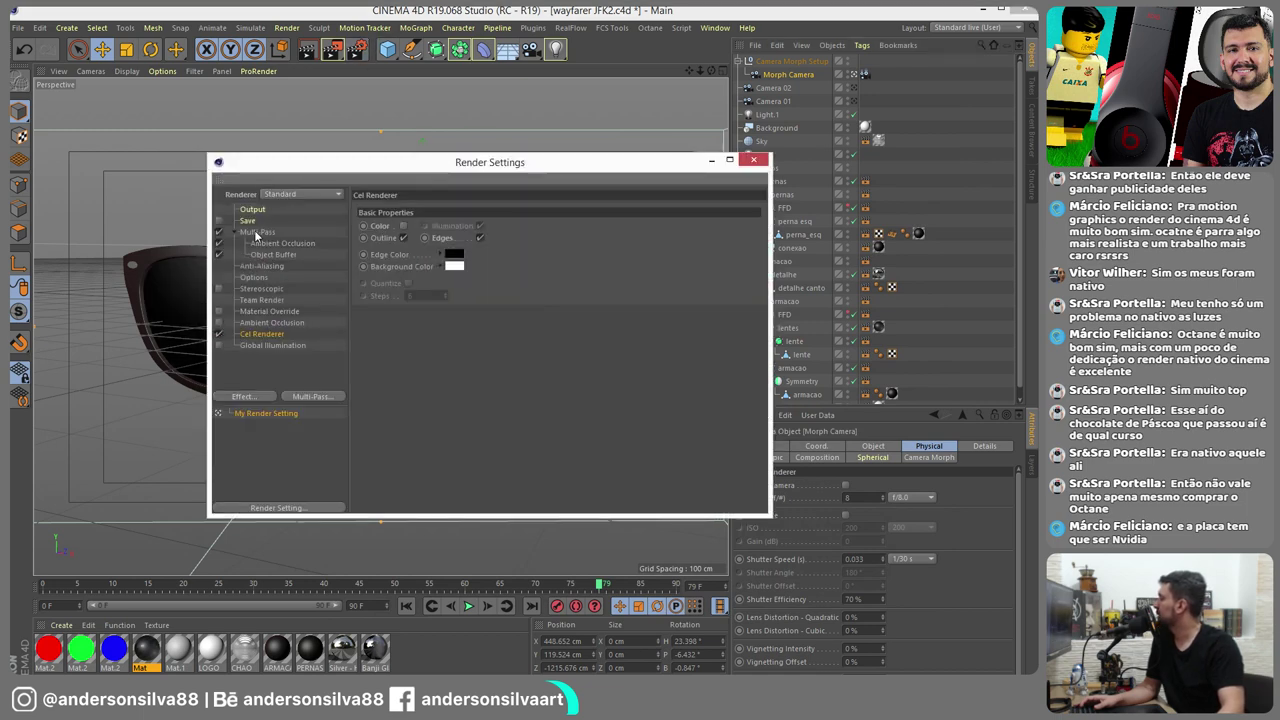
click(247, 220)
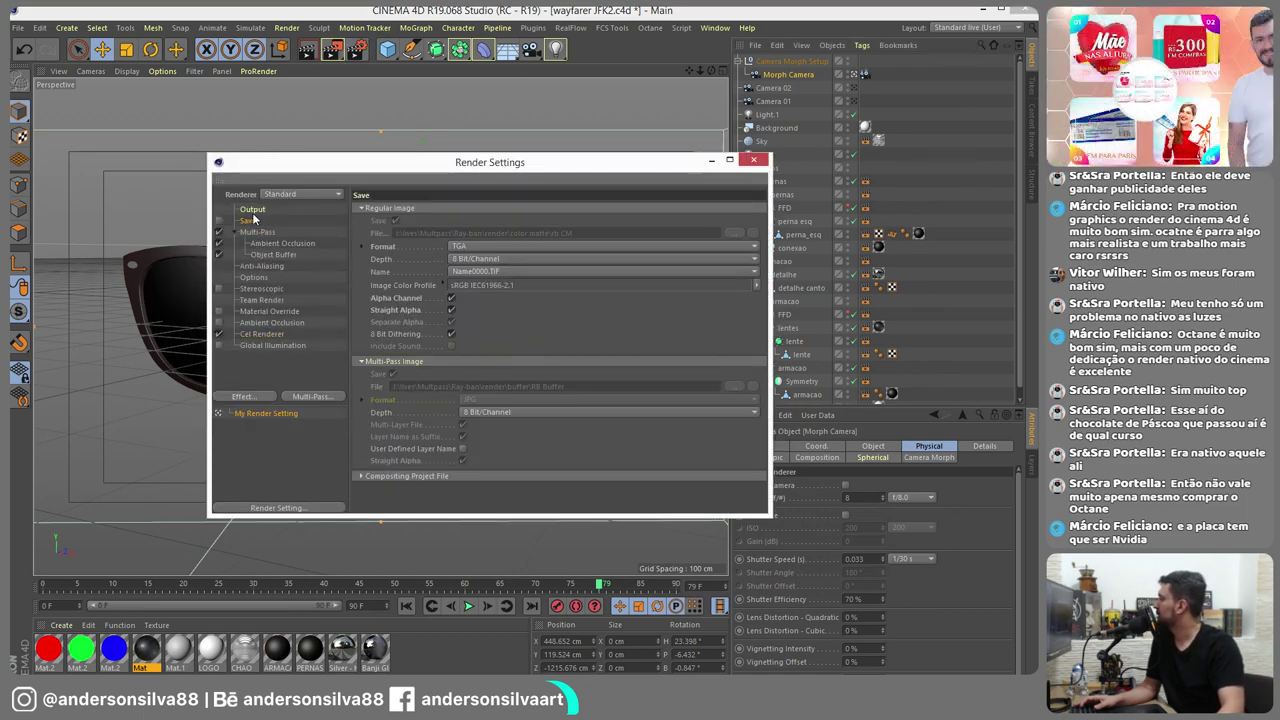
click(252, 210)
click(466, 358)
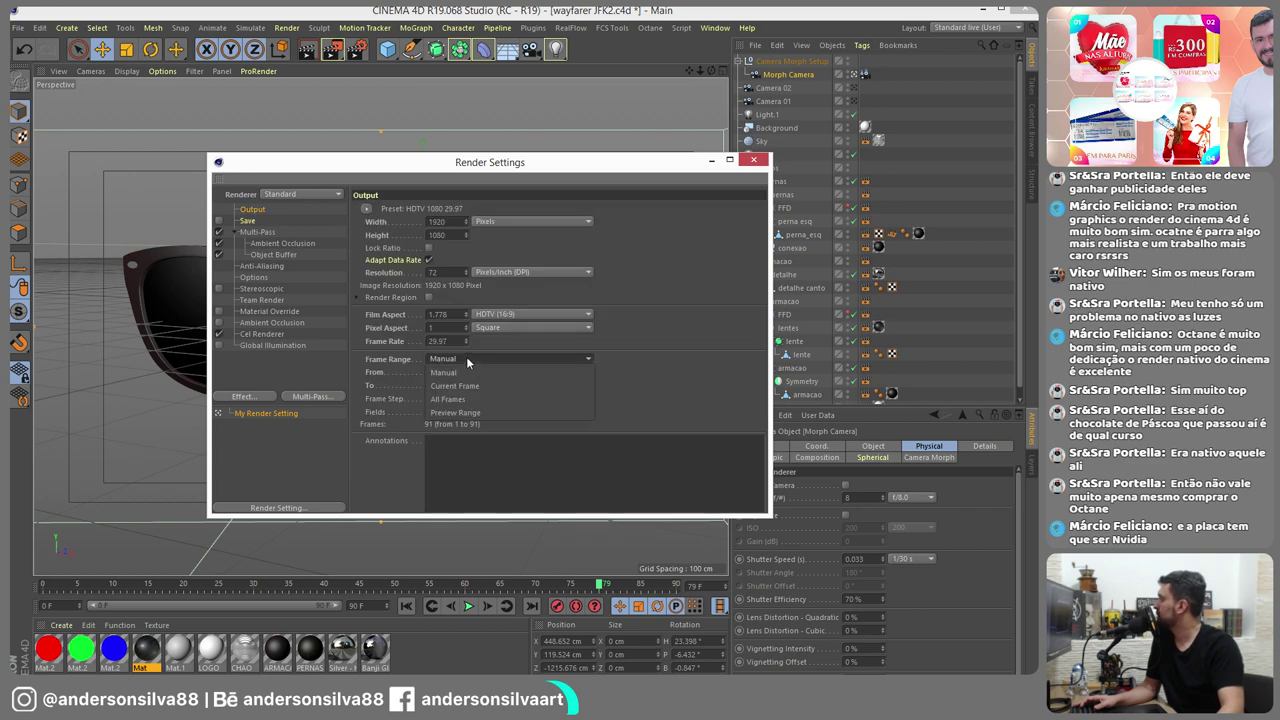
click(462, 384)
click(753, 163)
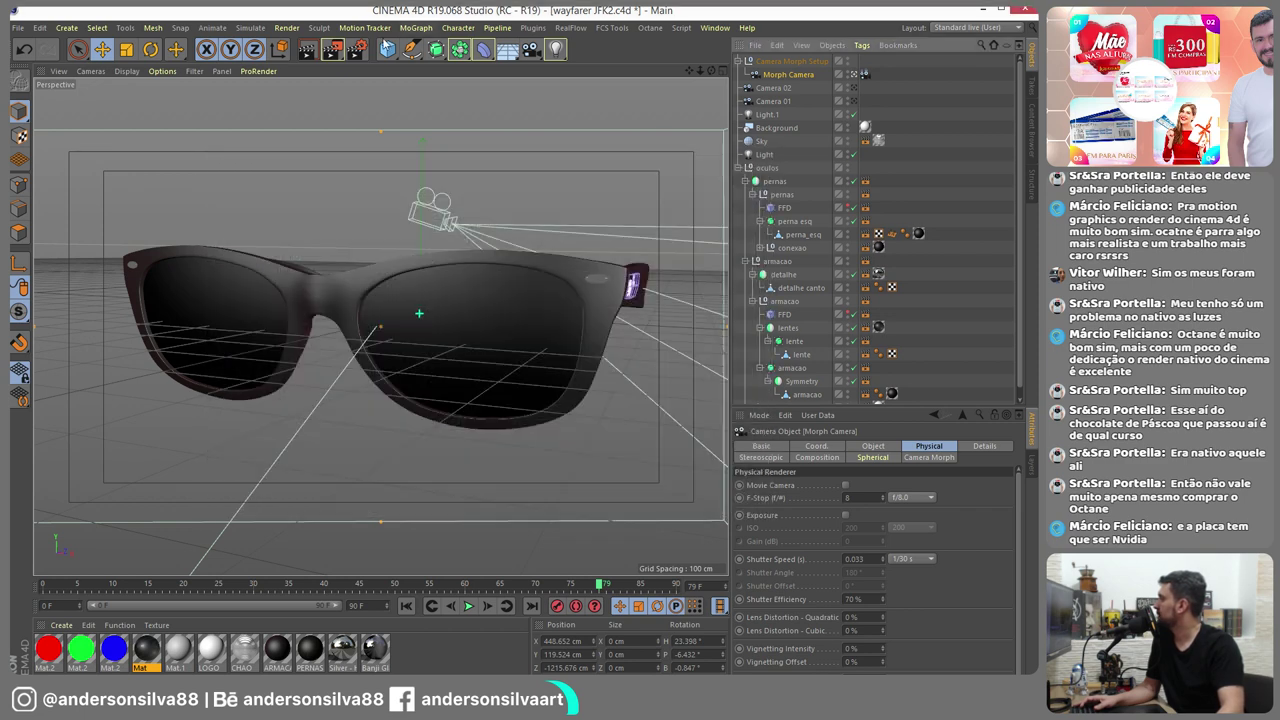
Render frame 79 and view it at 100% zoom in the Picture Viewer
click(333, 49)
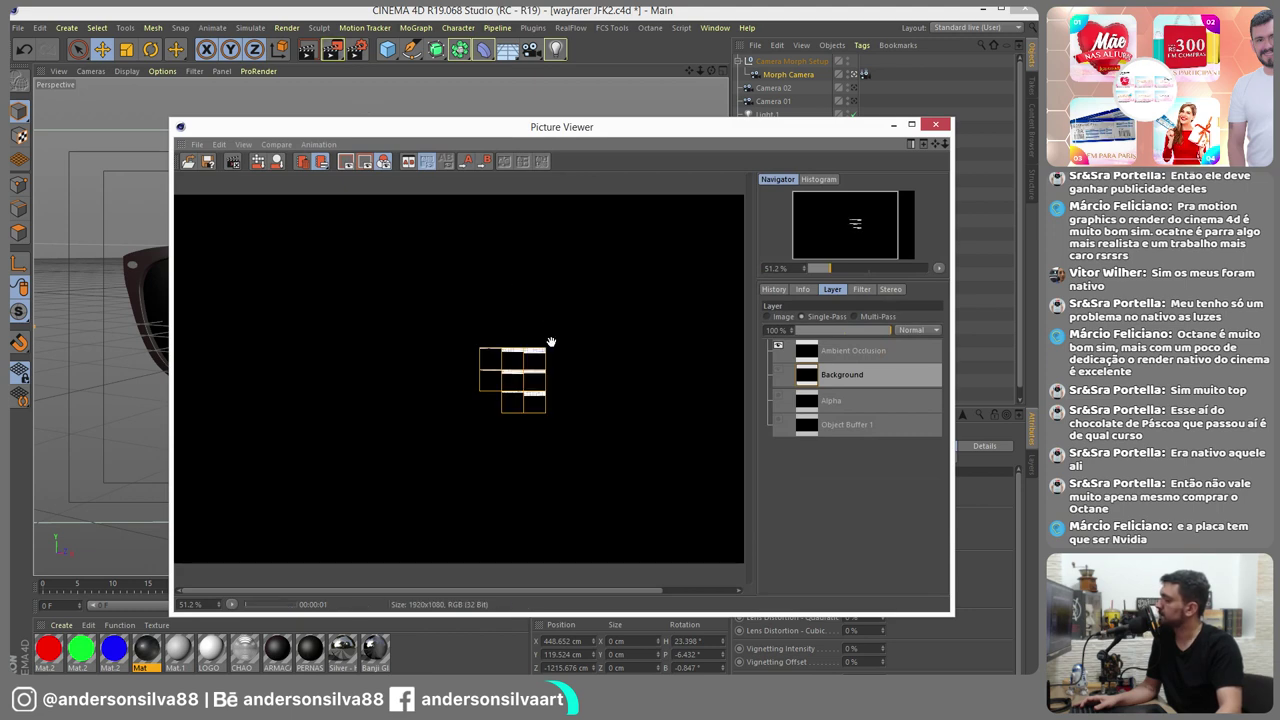
scroll(551, 343, up, 1)
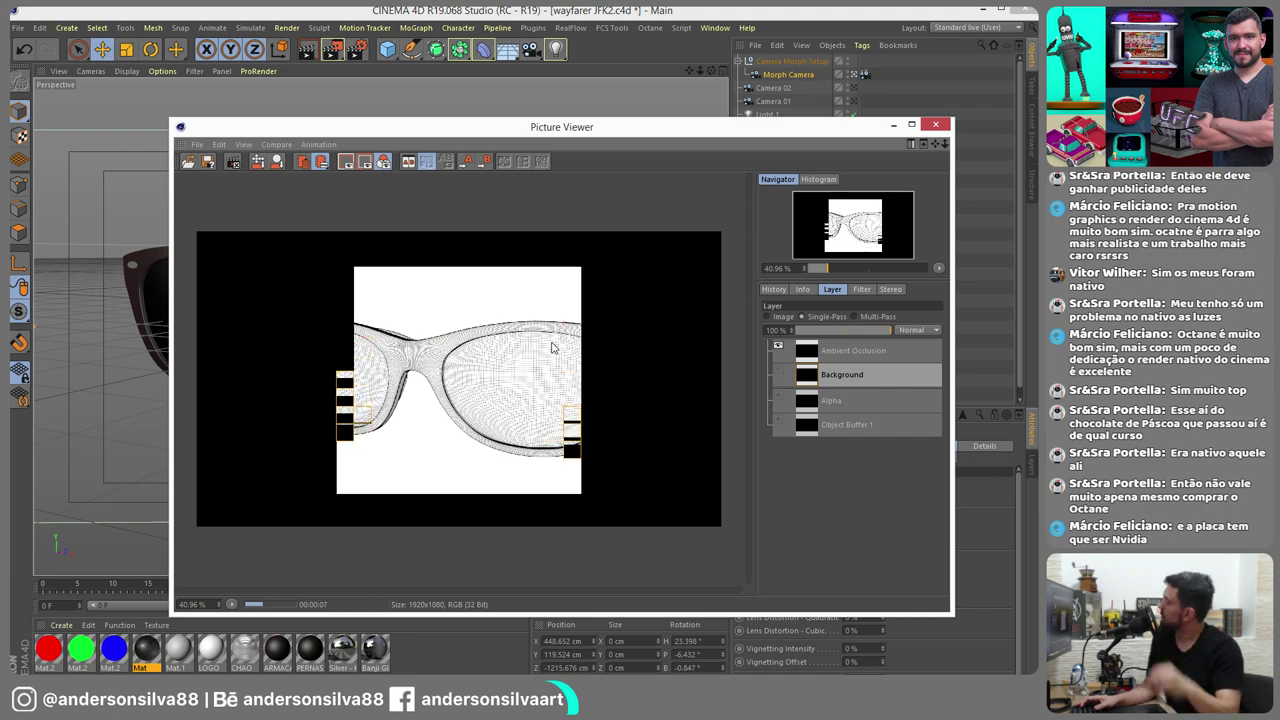
click(232, 604)
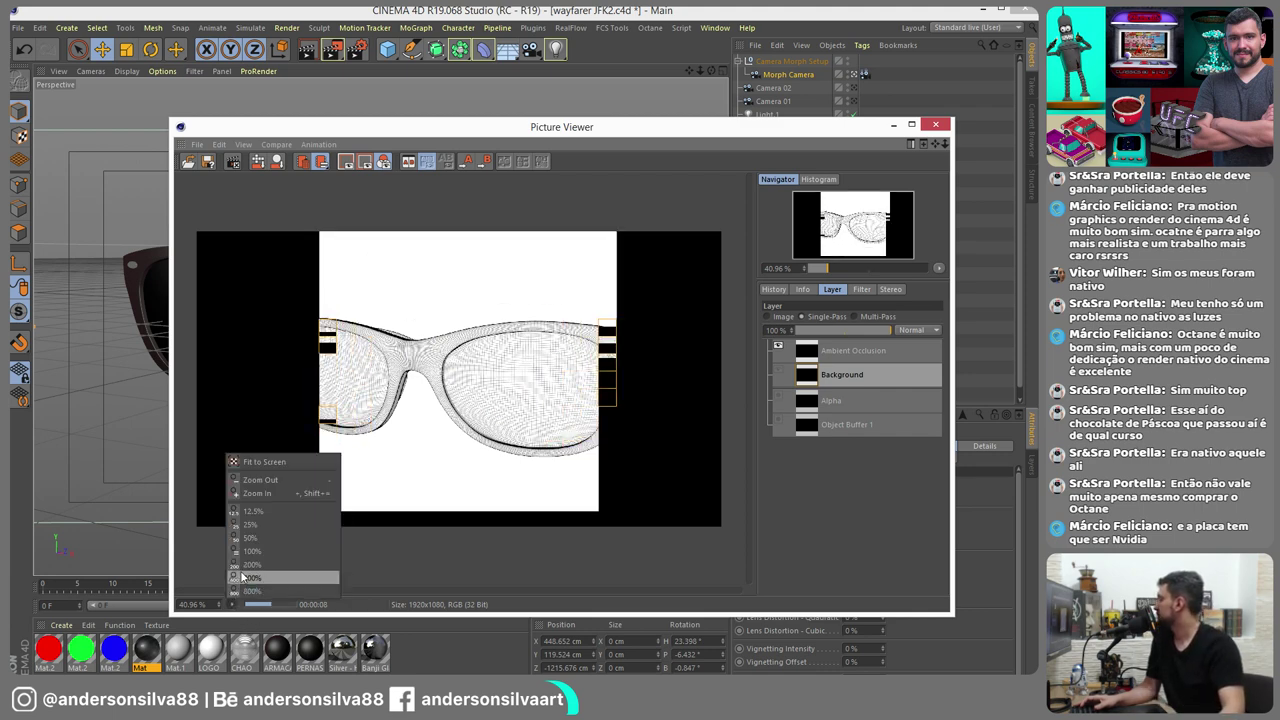
click(251, 552)
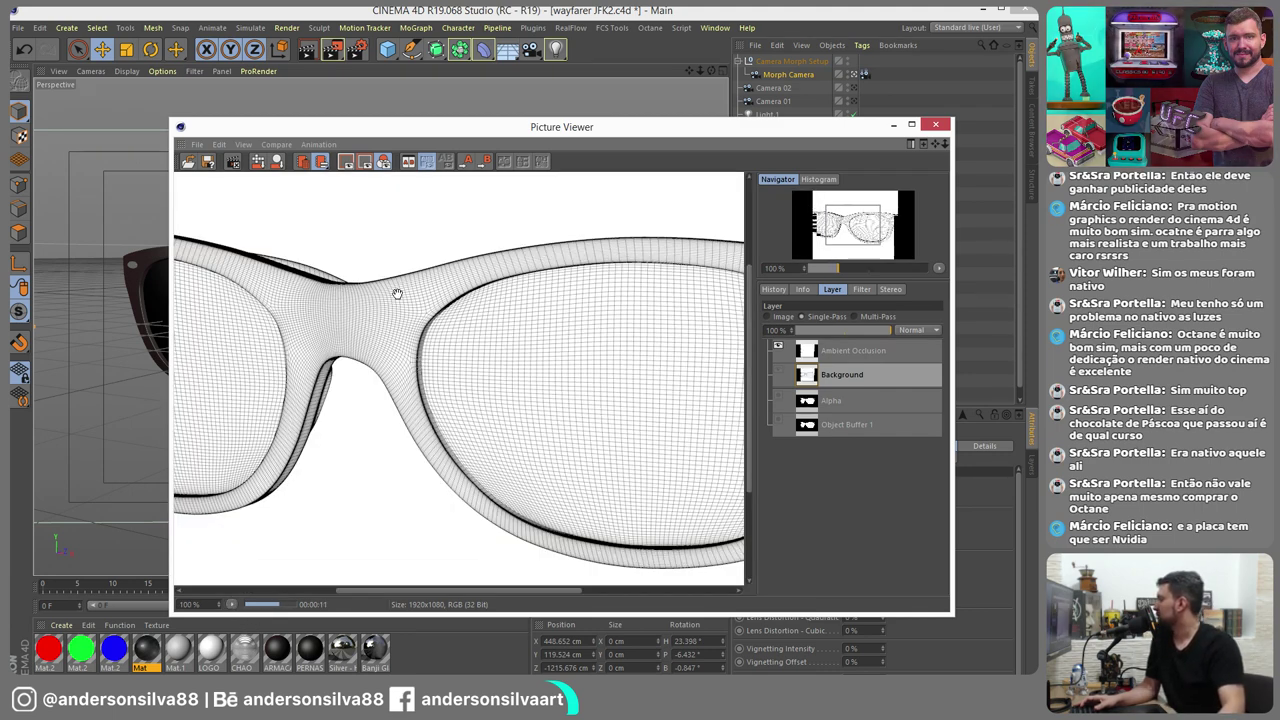
click(940, 124)
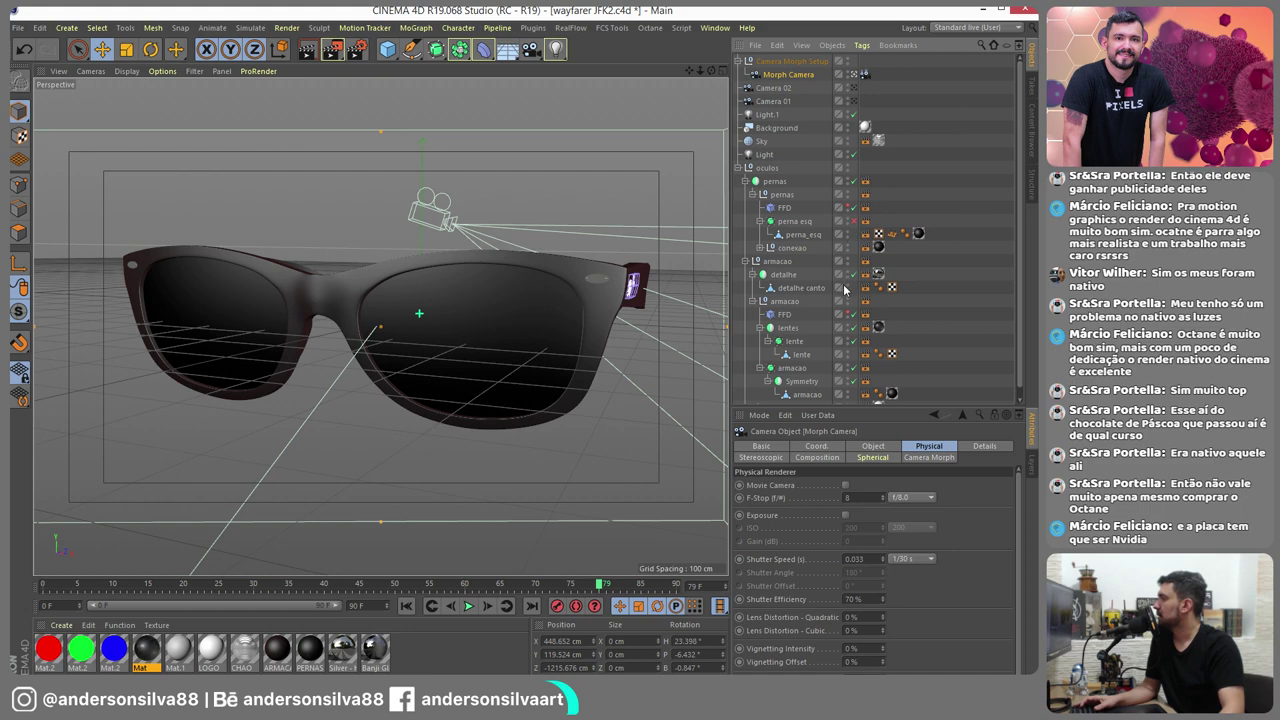
Render frame 79 again and pan across the whole glasses render
scroll(860, 352, down, 1)
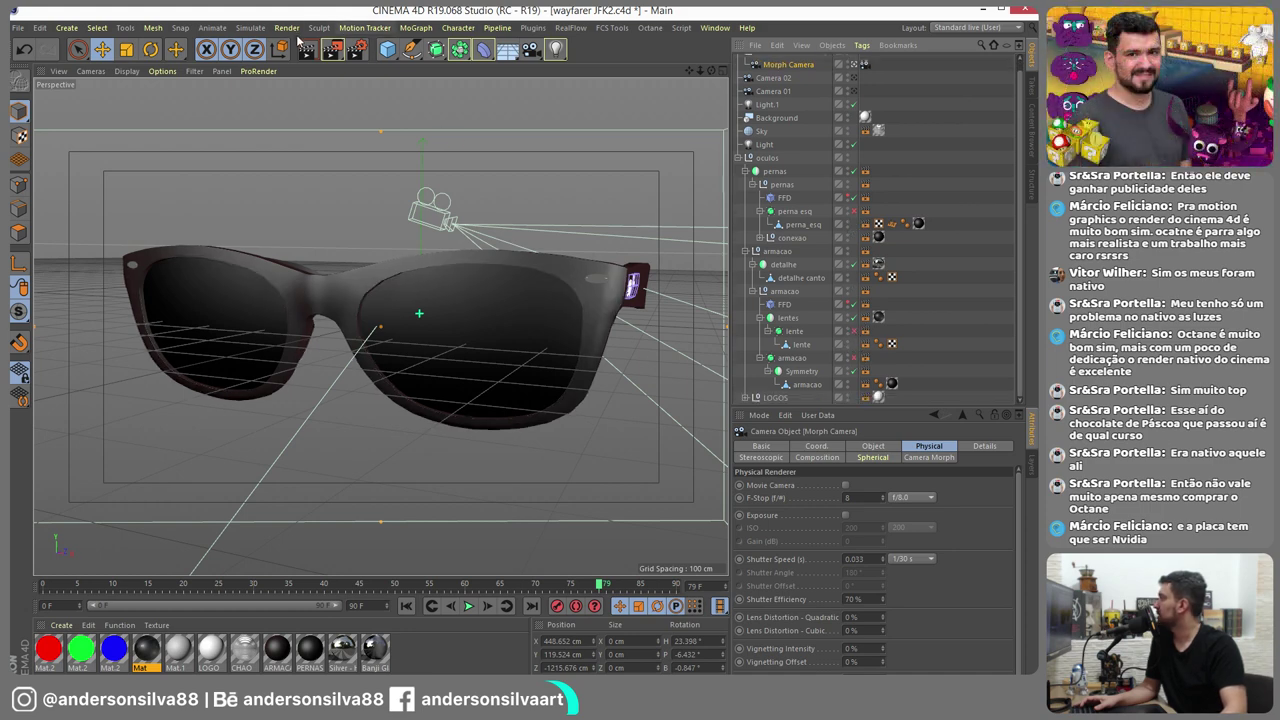
click(333, 50)
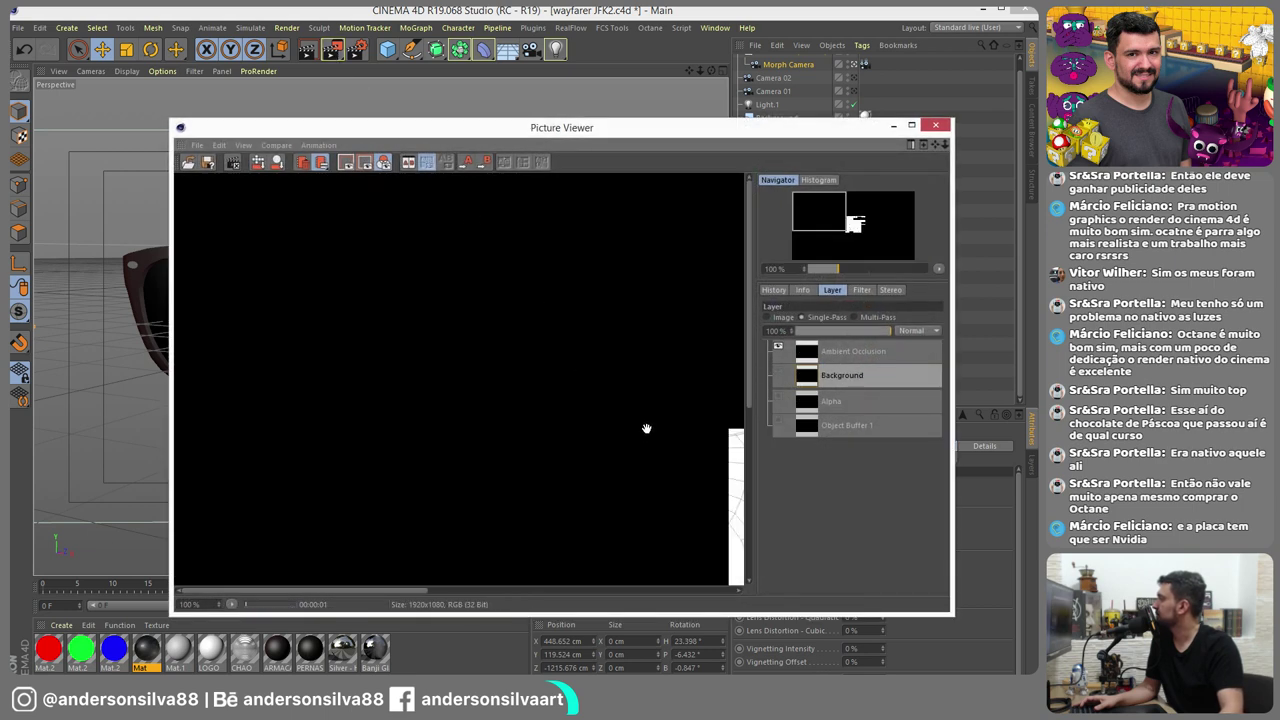
drag(601, 397, 371, 286)
scroll(629, 377, down, 1)
scroll(606, 377, down, 1)
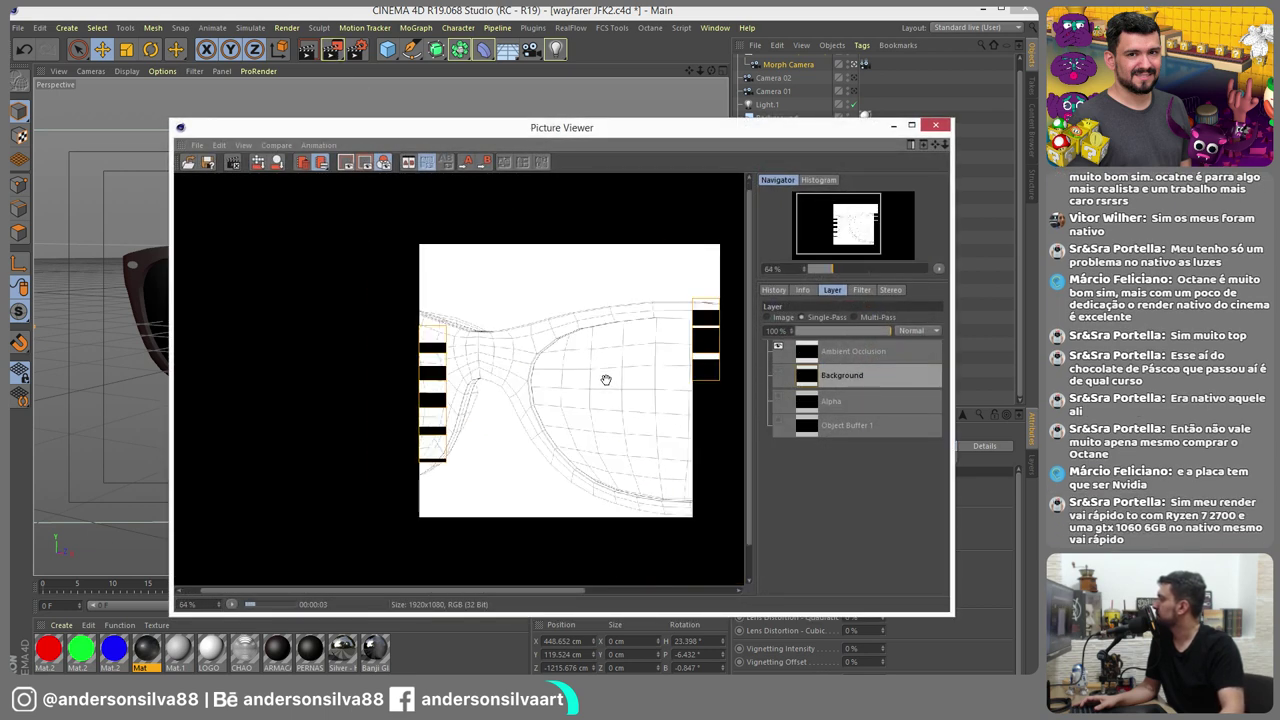
drag(614, 381, 563, 357)
scroll(563, 360, down, 1)
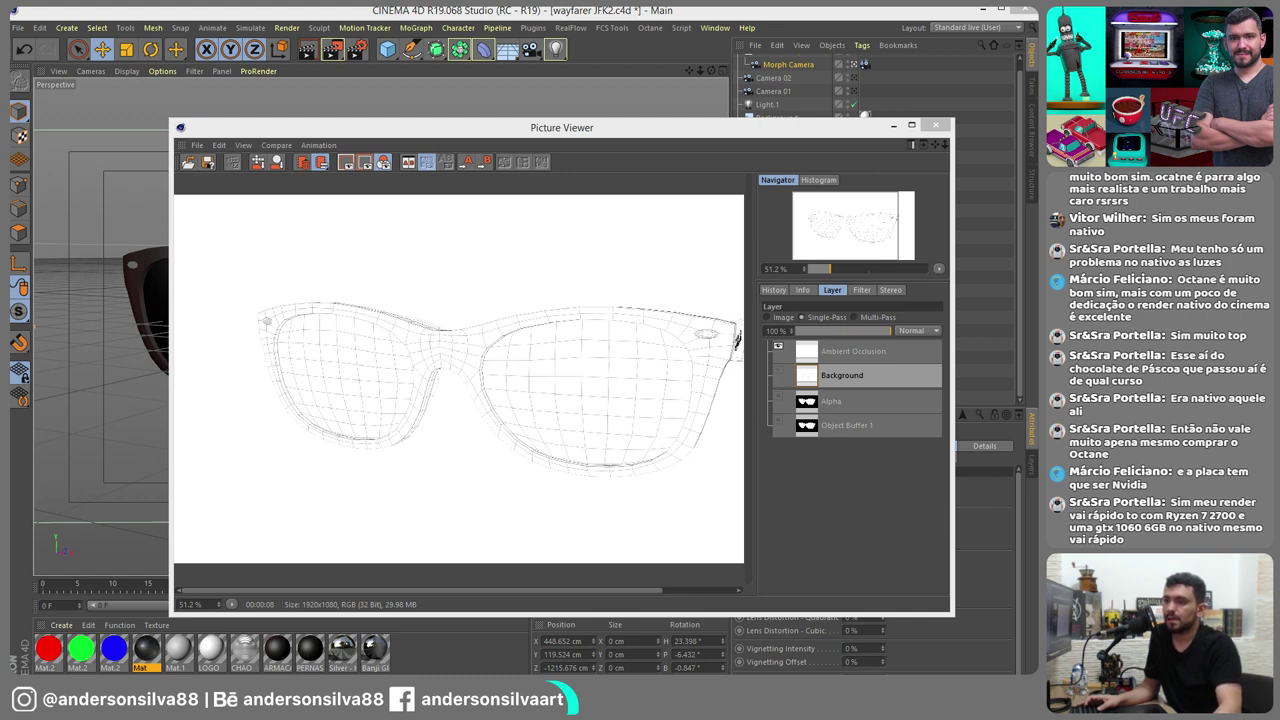
Zoom the render in closer and center the left lens and bridge
click(729, 491)
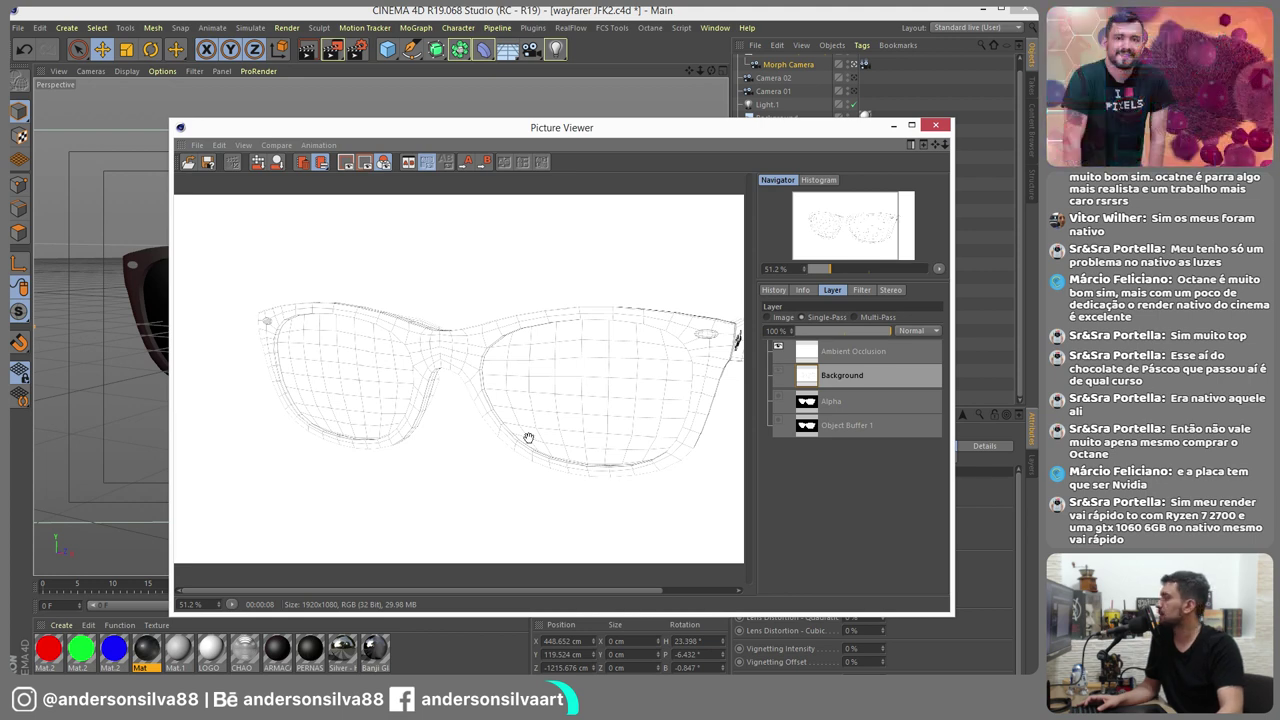
scroll(446, 369, up, 1)
scroll(470, 362, up, 1)
scroll(500, 360, up, 1)
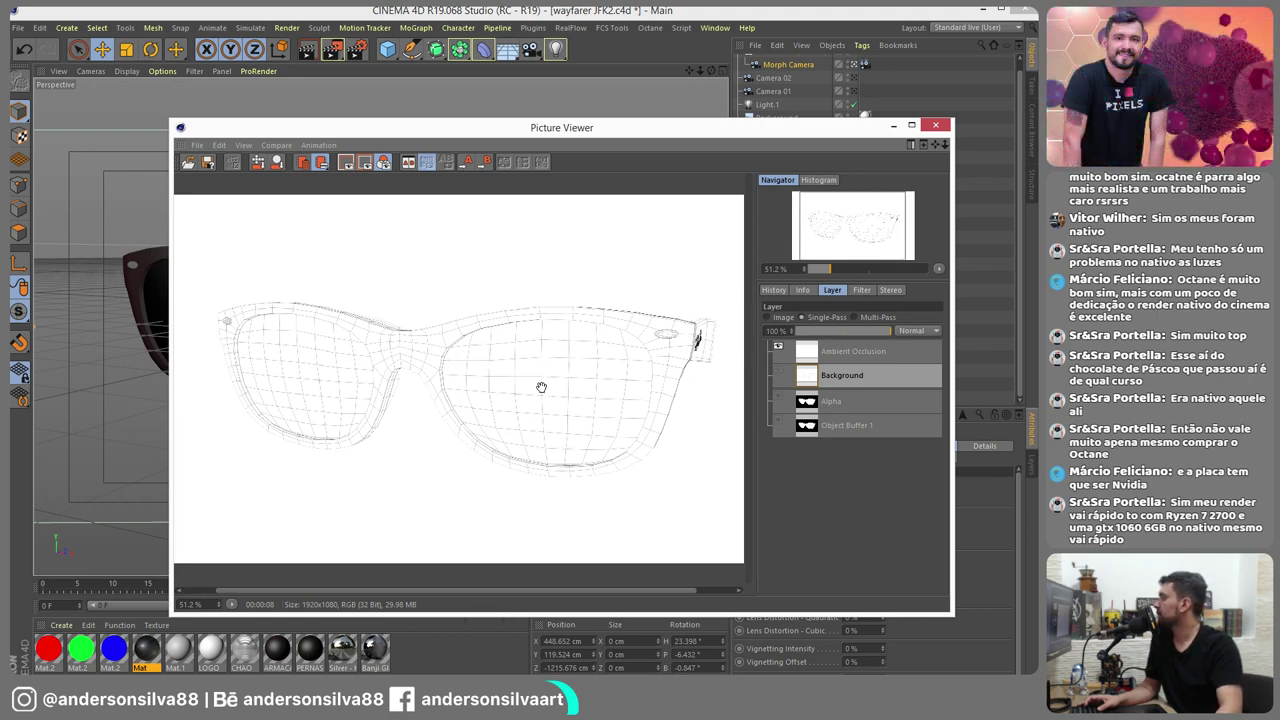
scroll(545, 388, up, 2)
click(231, 606)
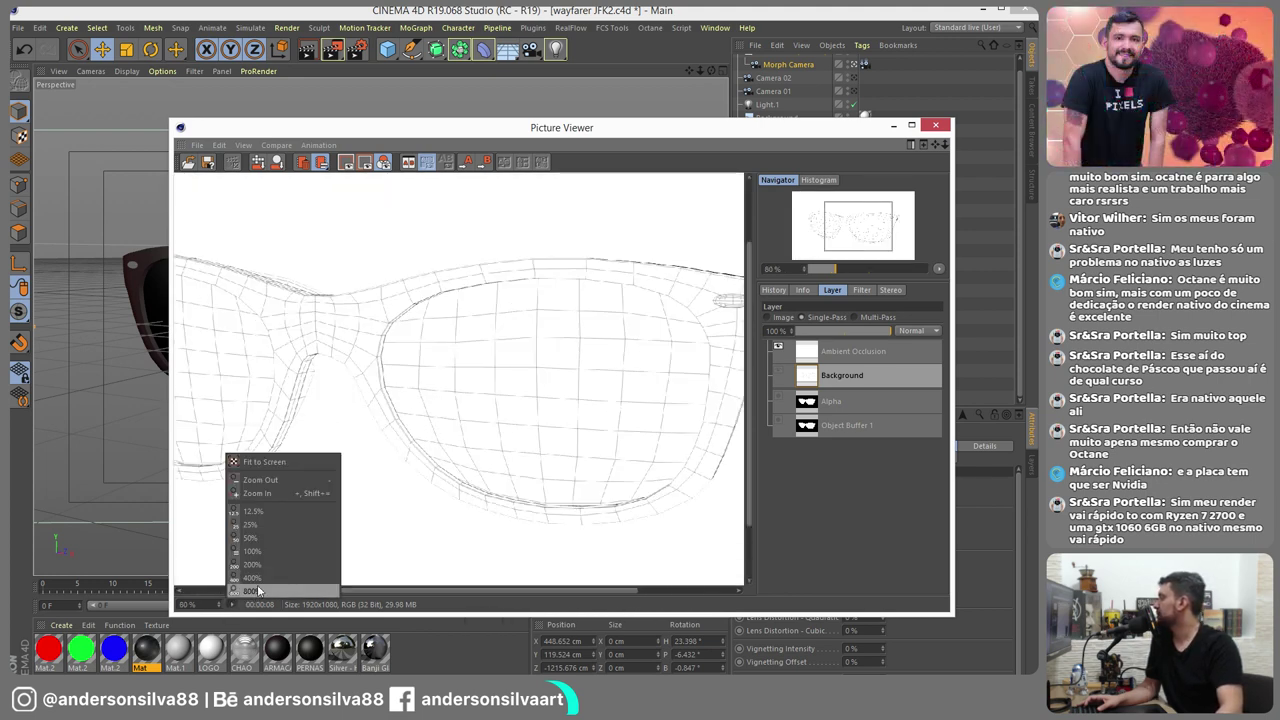
click(250, 560)
mouse_move(493, 379)
mouse_down()
mouse_move(309, 369)
mouse_move(559, 354)
mouse_up()
drag(358, 351, 591, 354)
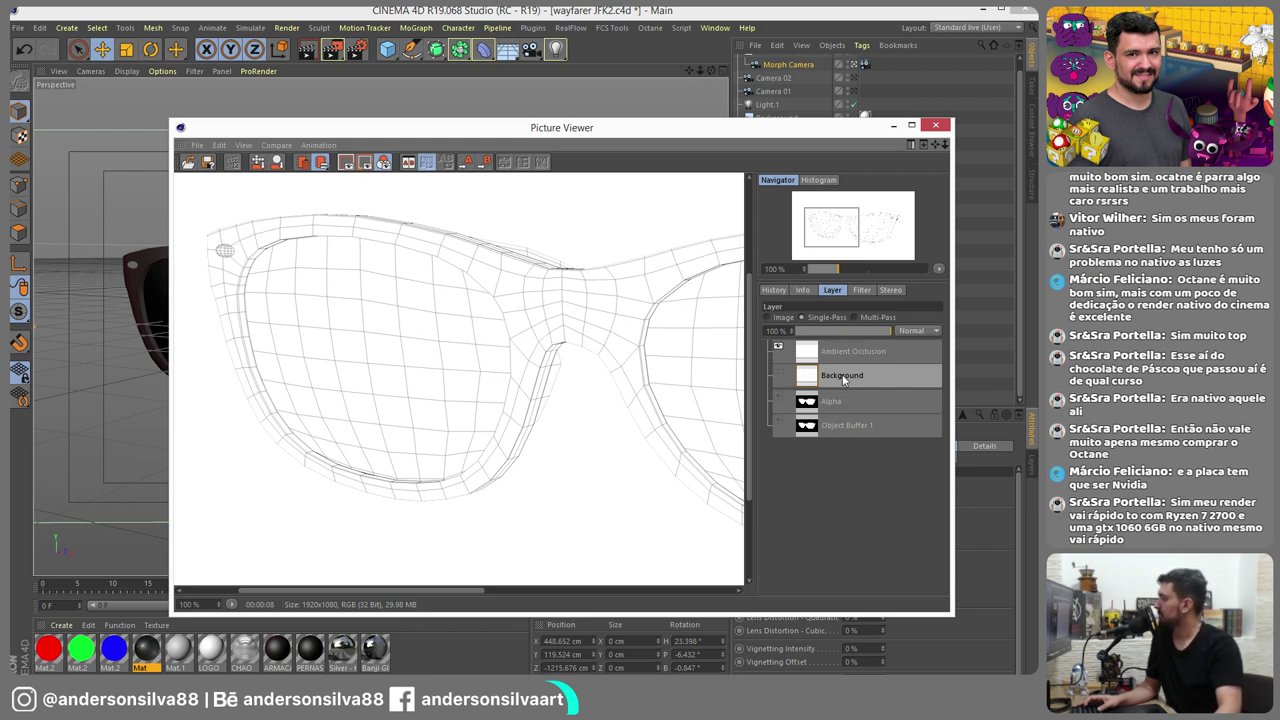
Review the Ambient Occlusion and Object Buffer multi-pass settings, then render the frame
click(937, 127)
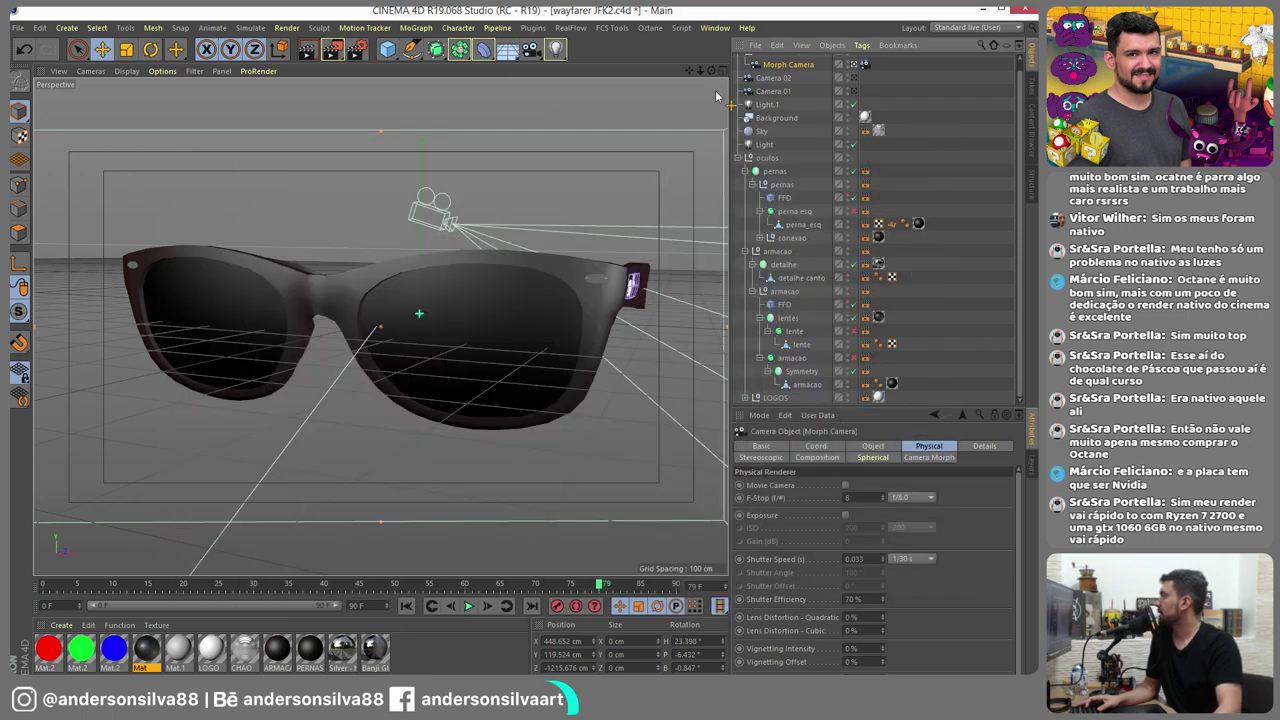
click(356, 49)
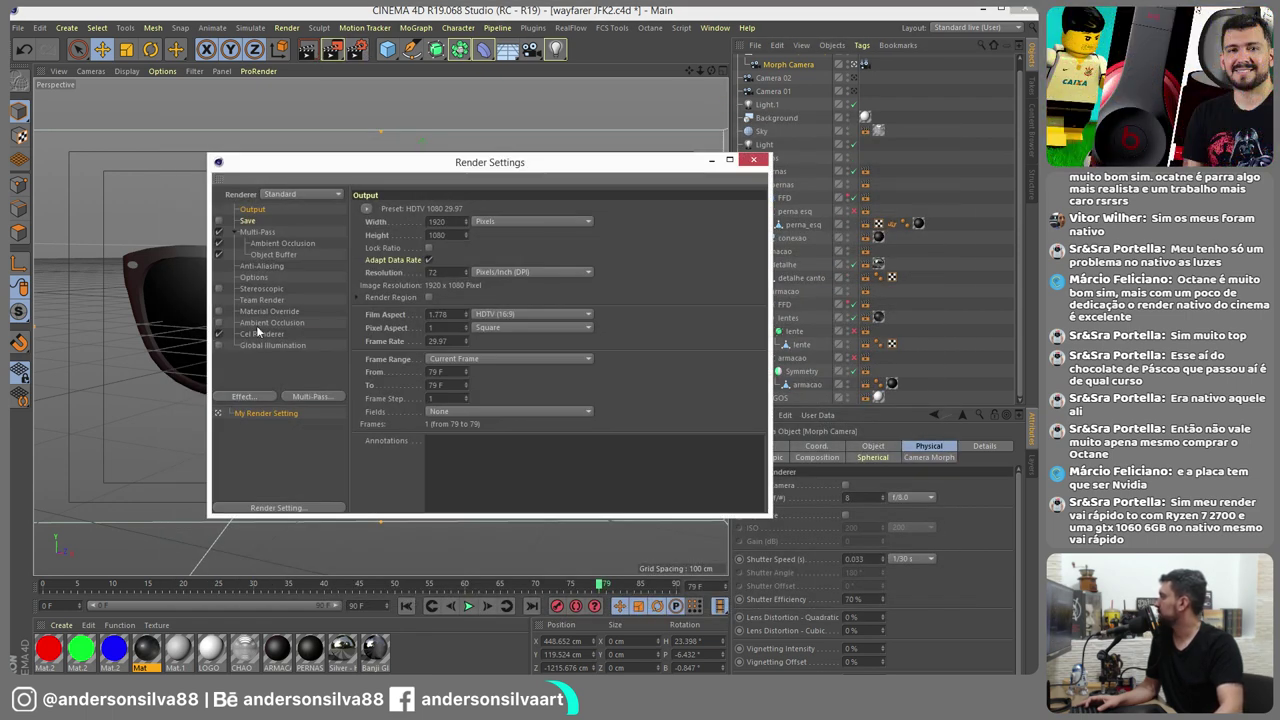
click(257, 233)
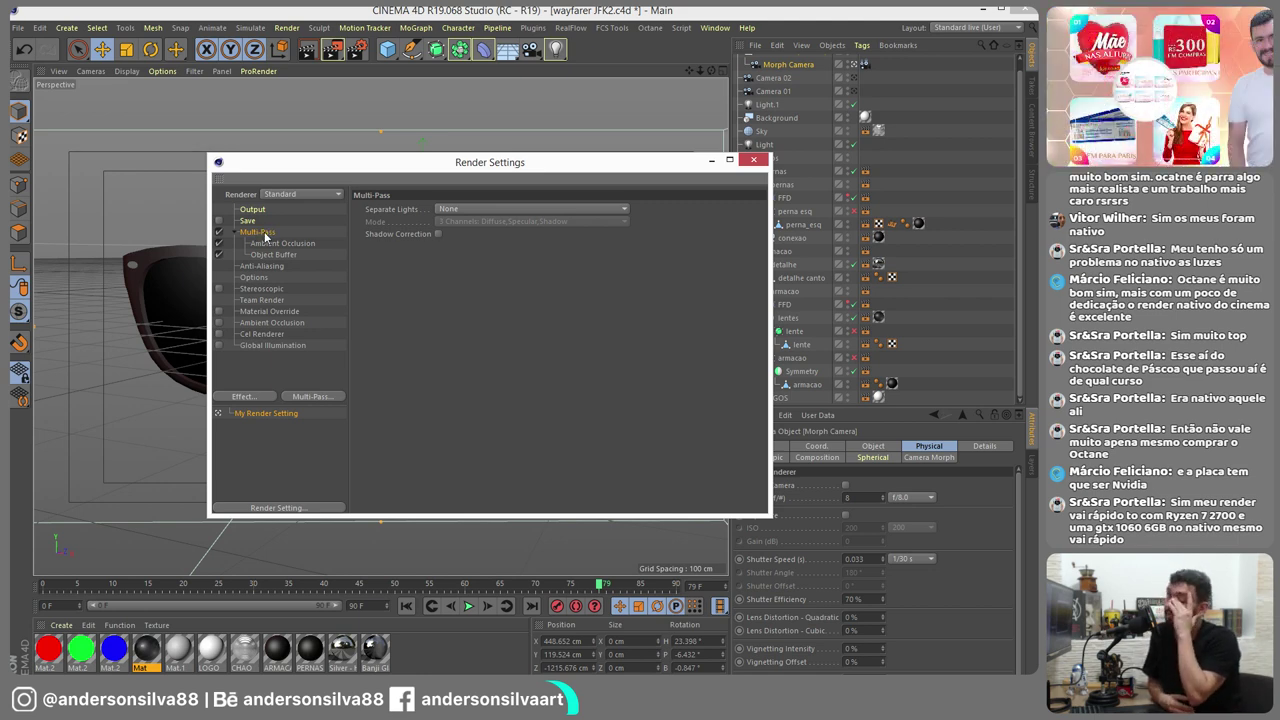
click(322, 401)
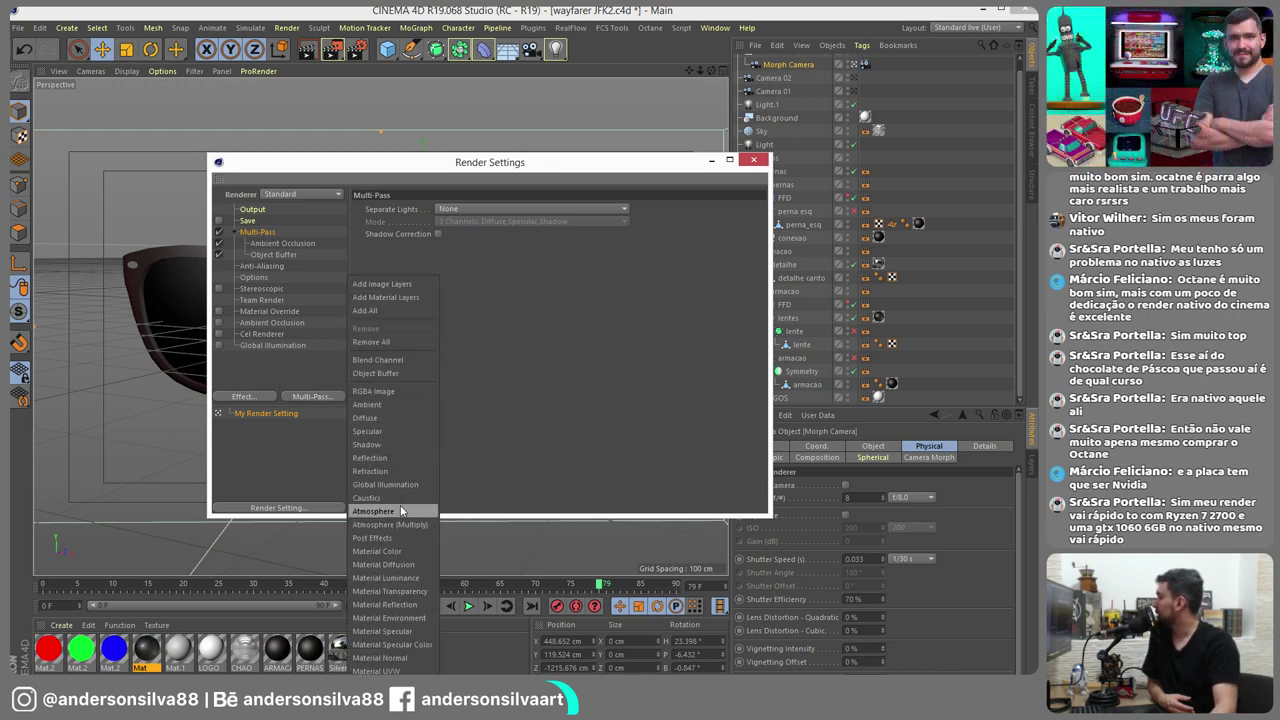
click(274, 242)
click(271, 246)
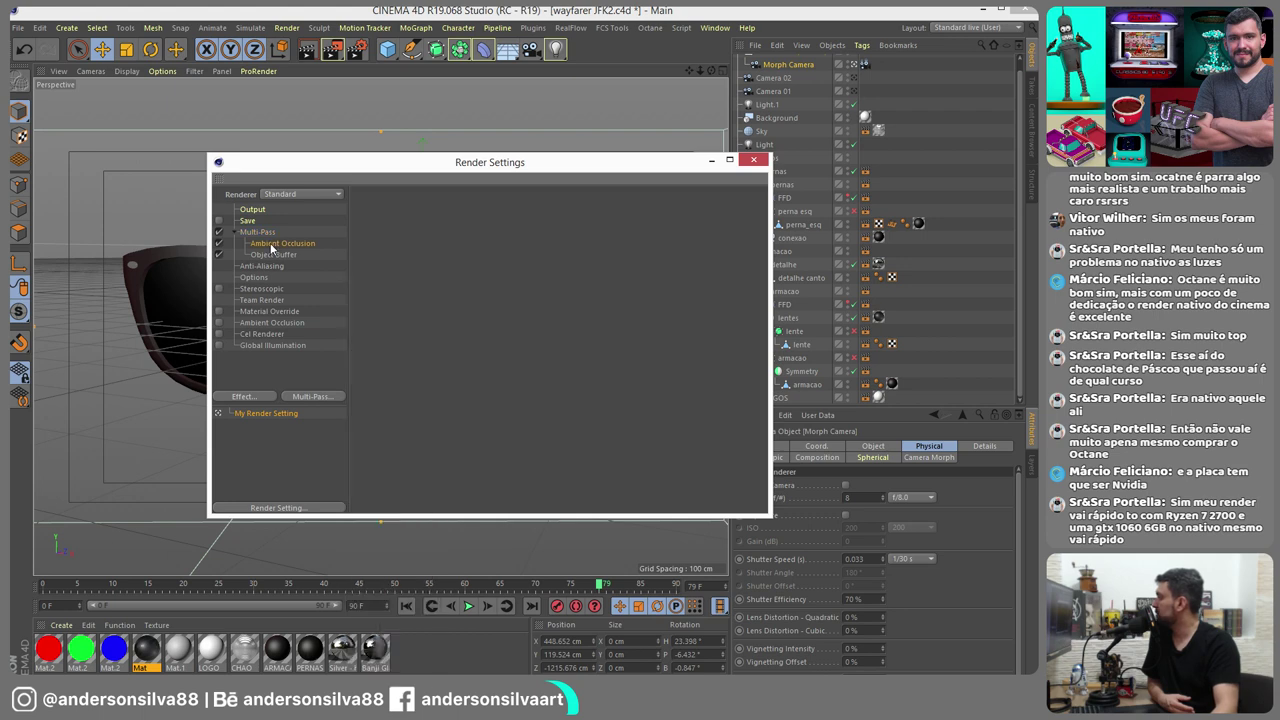
click(285, 257)
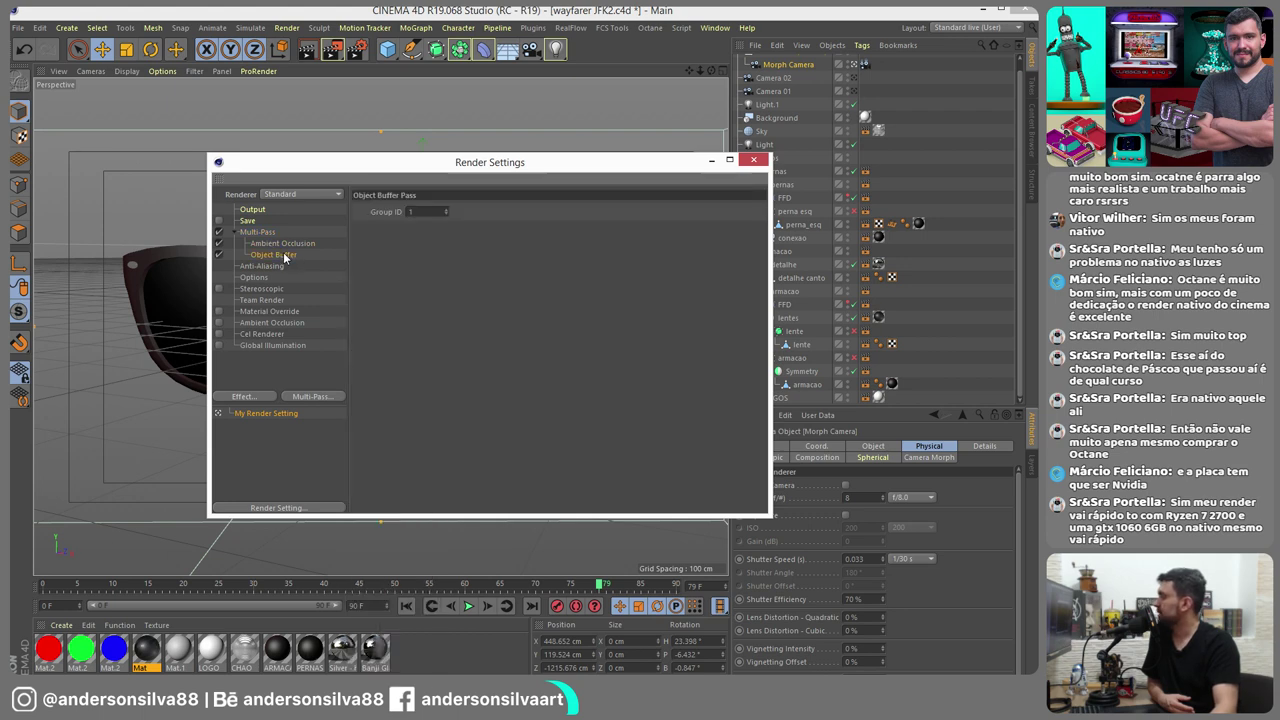
click(332, 50)
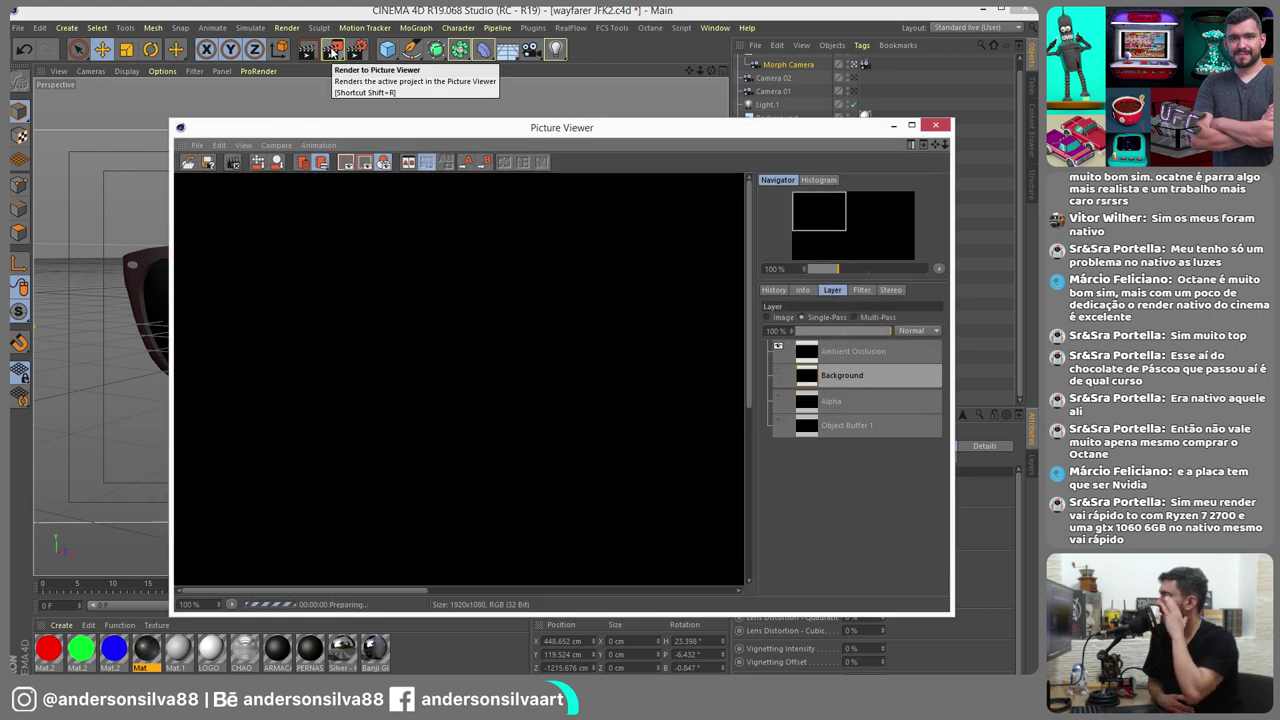
Stop the running render and close the render viewer and Render Settings
scroll(480, 331, down, 2)
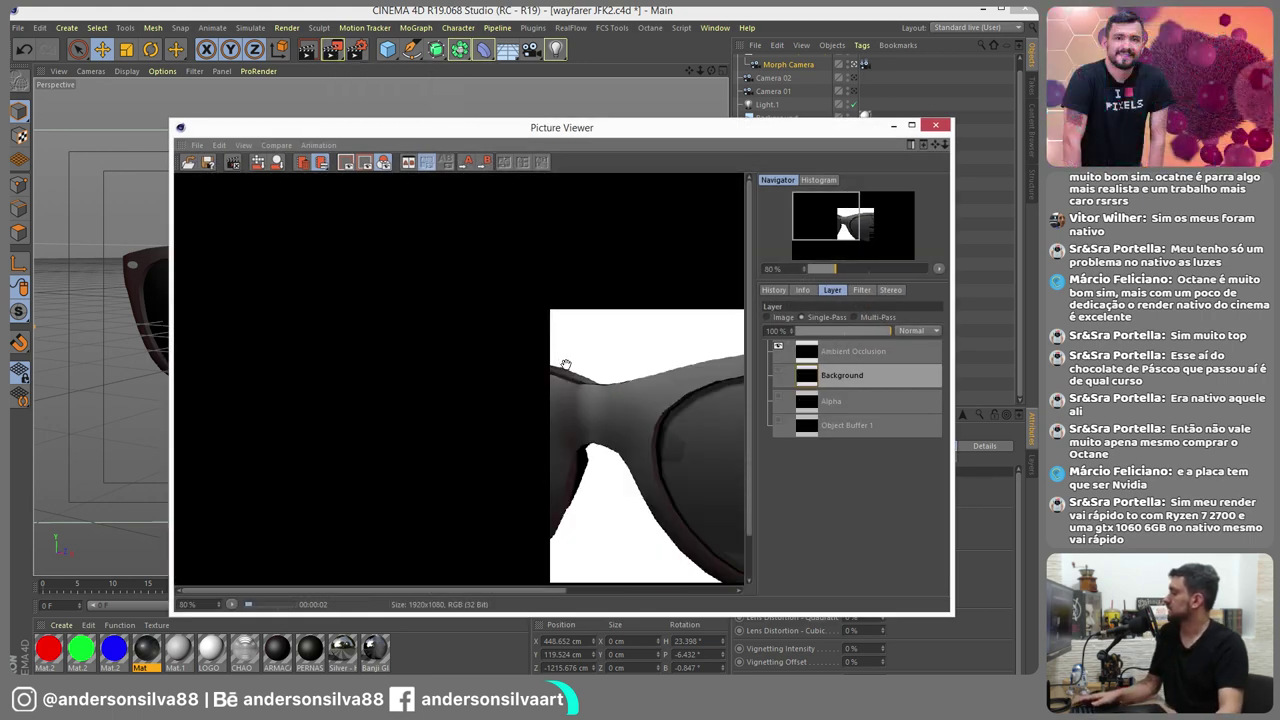
key(ctrl+r)
click(872, 417)
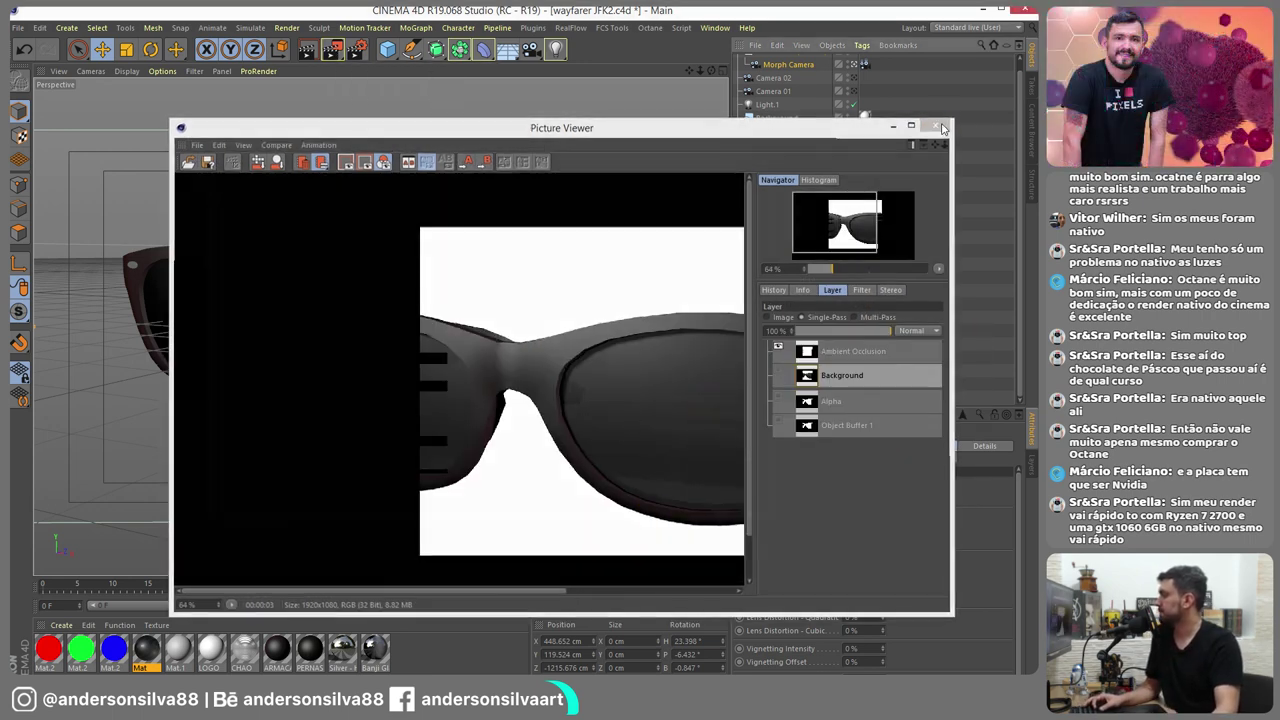
click(935, 126)
click(755, 161)
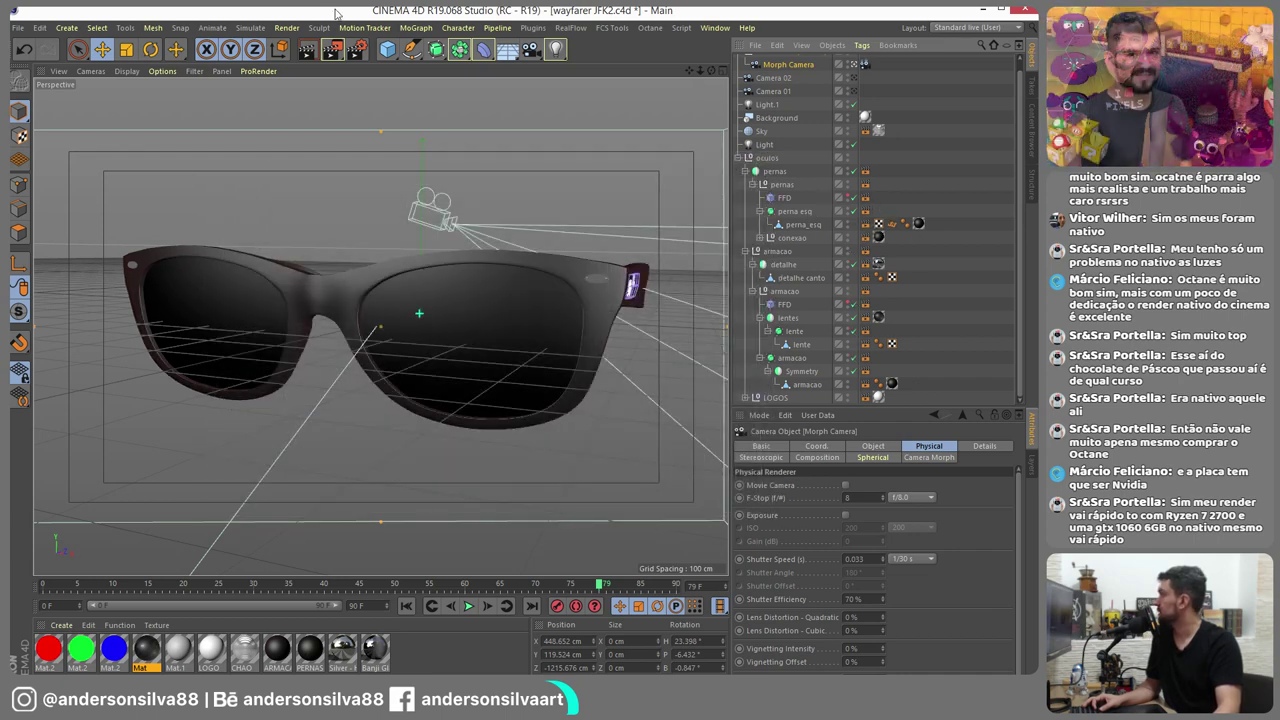
Render to Picture Viewer, show the Multi-Pass layer view, and start a fresh render
click(332, 50)
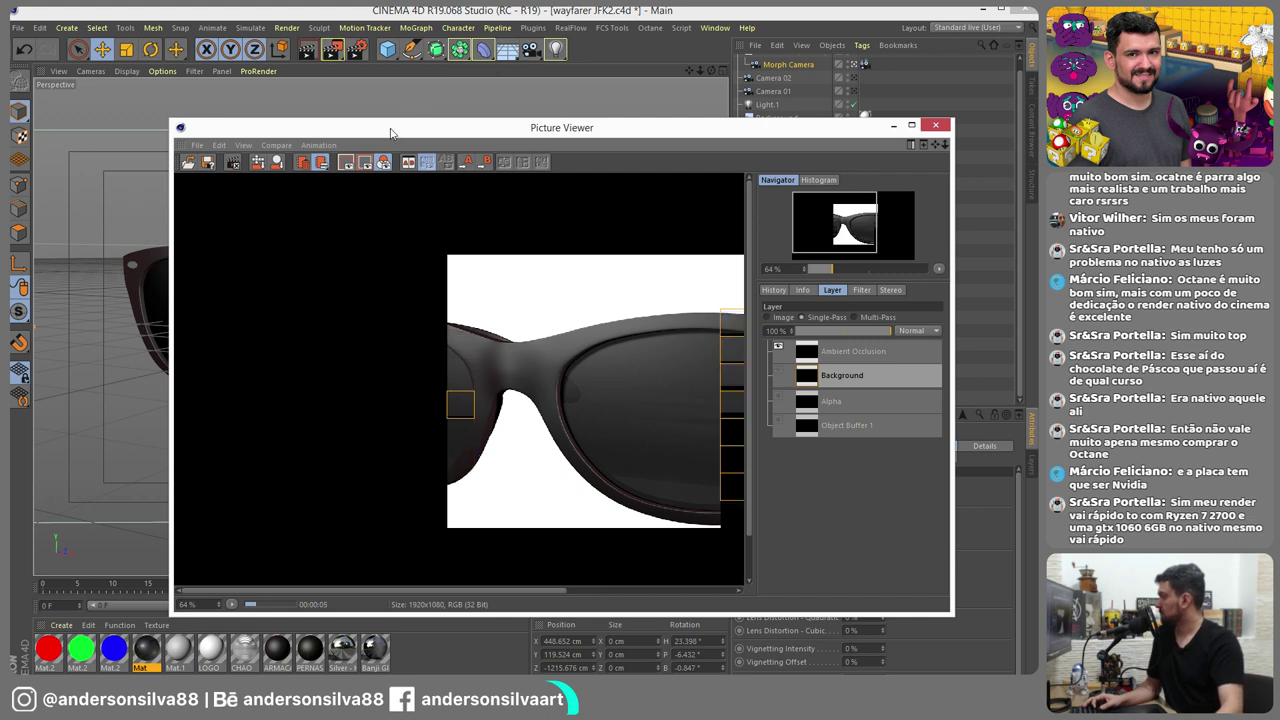
drag(642, 342, 491, 334)
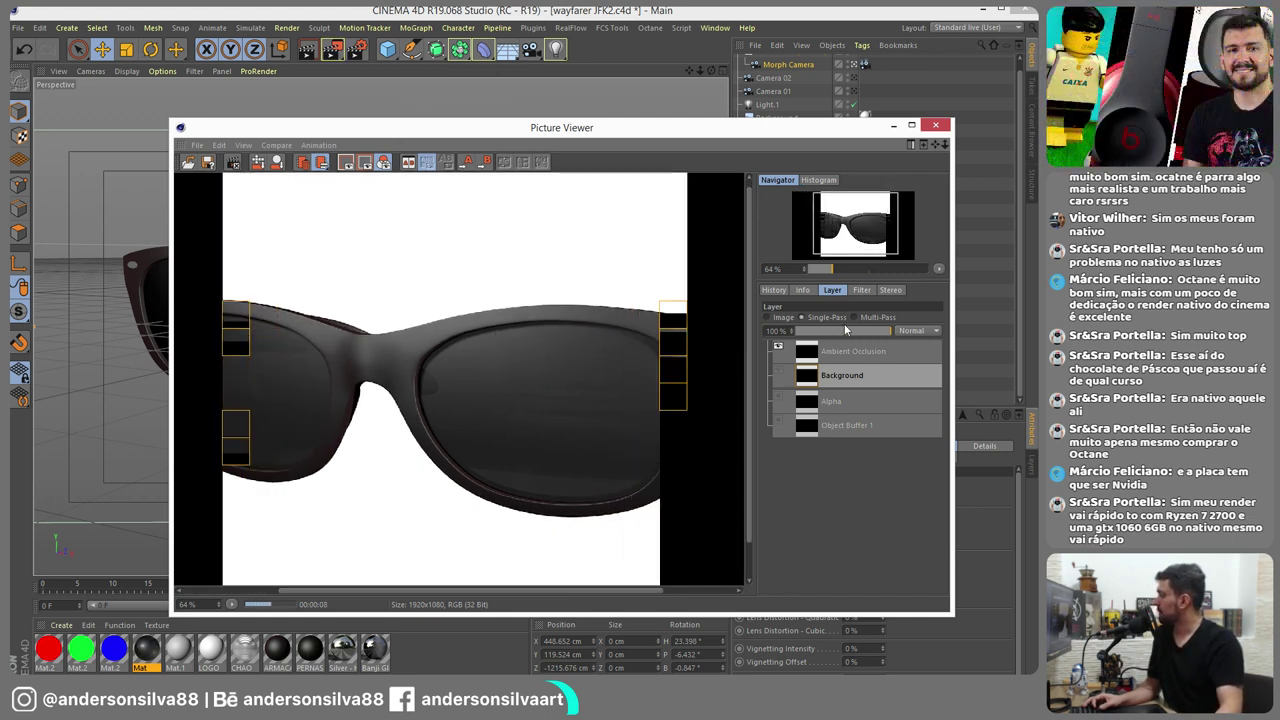
click(872, 319)
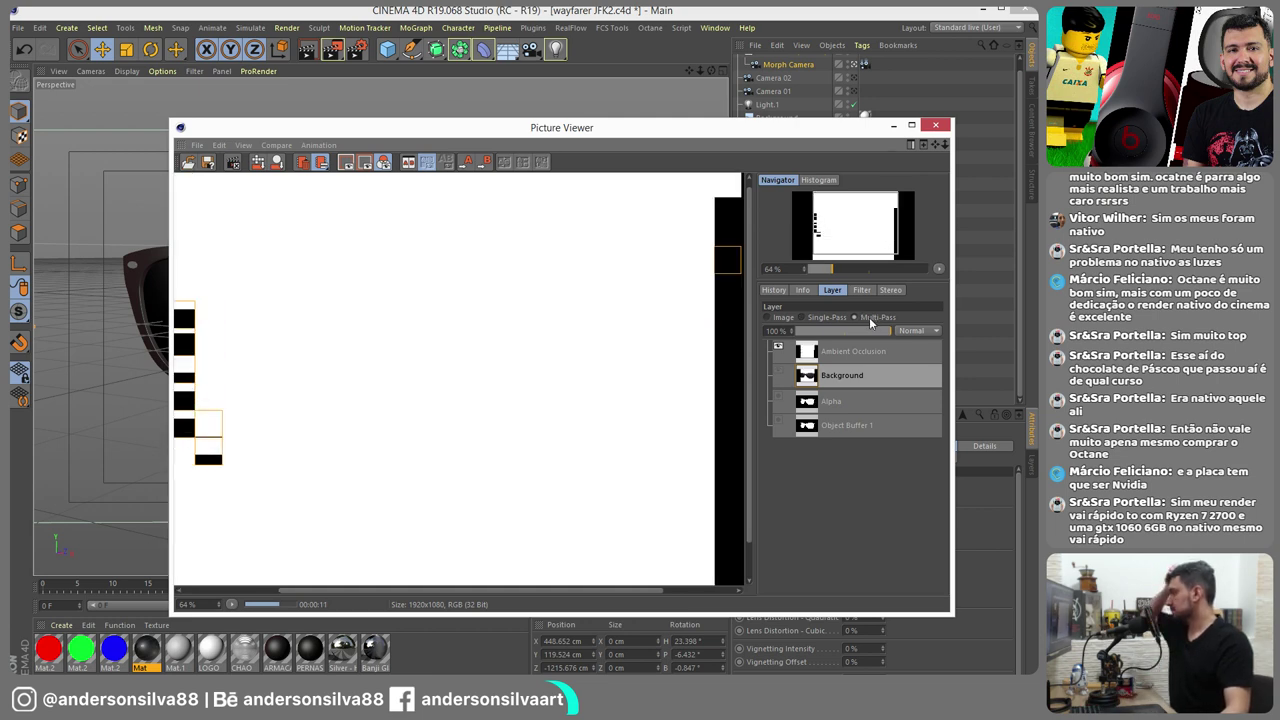
click(356, 50)
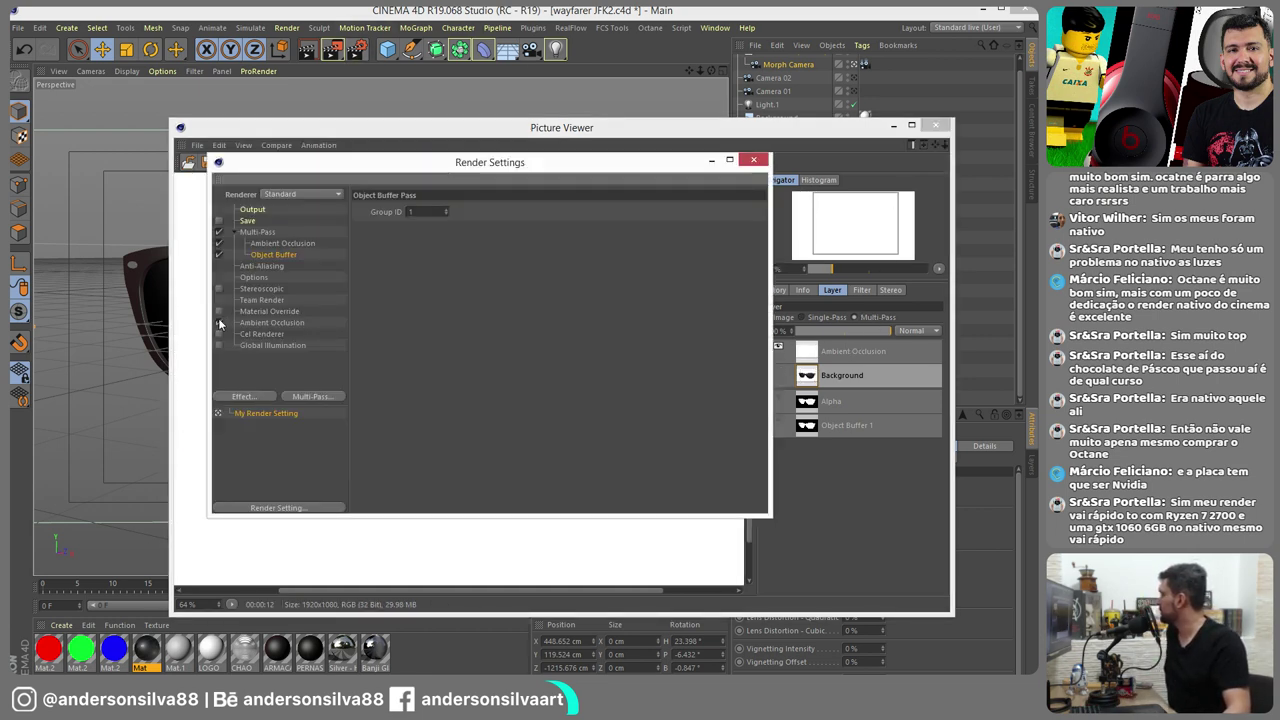
click(753, 160)
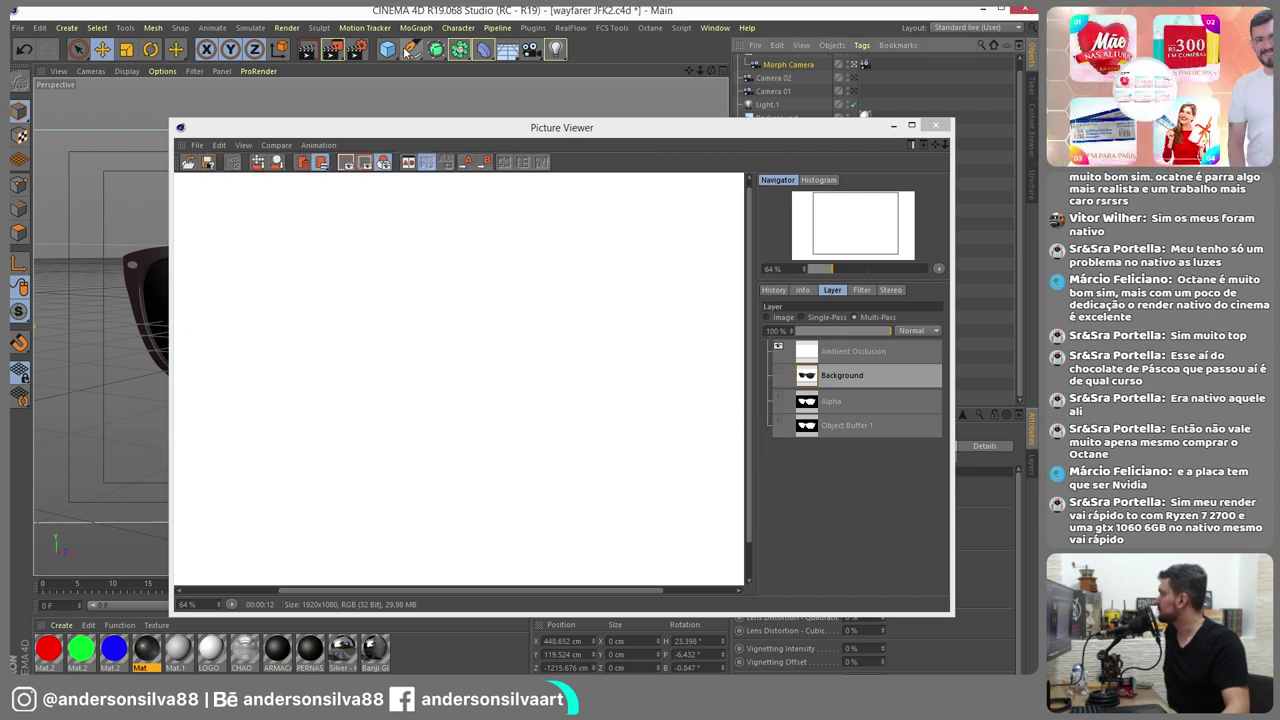
click(335, 51)
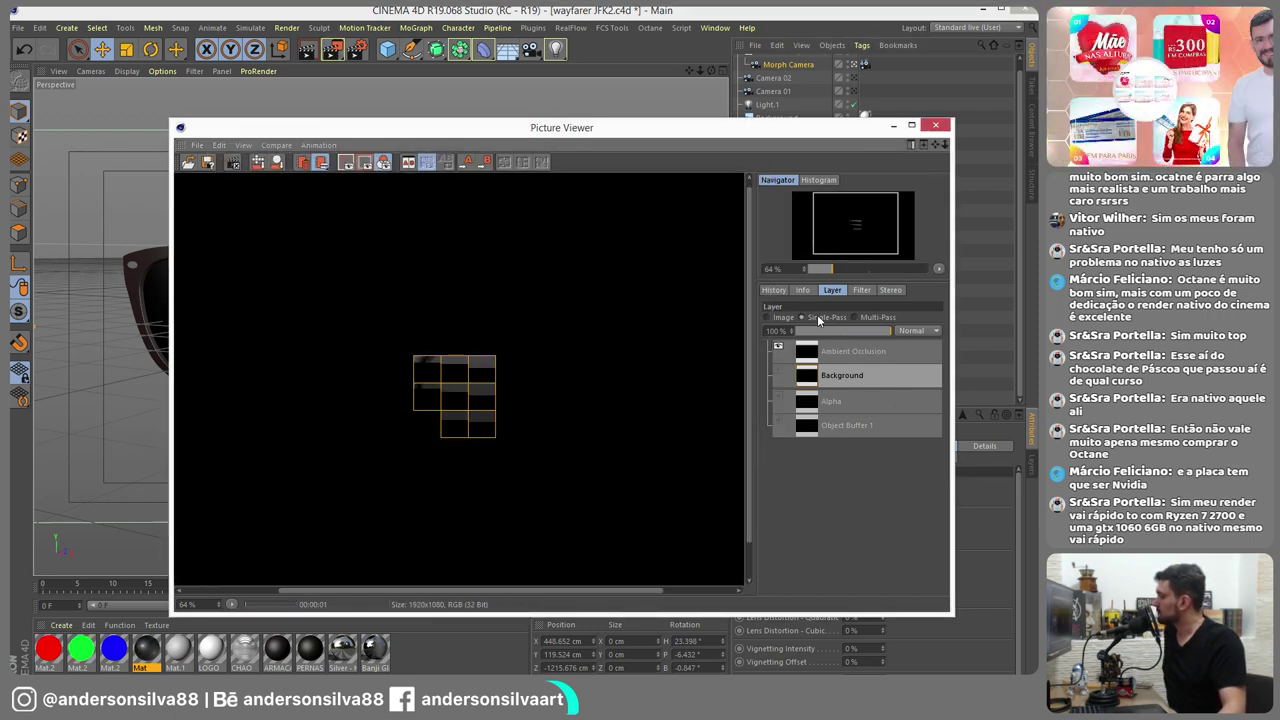
Inspect the Ambient Occlusion, Background, Alpha and Object Buffer 1 passes, then close the viewer
click(852, 353)
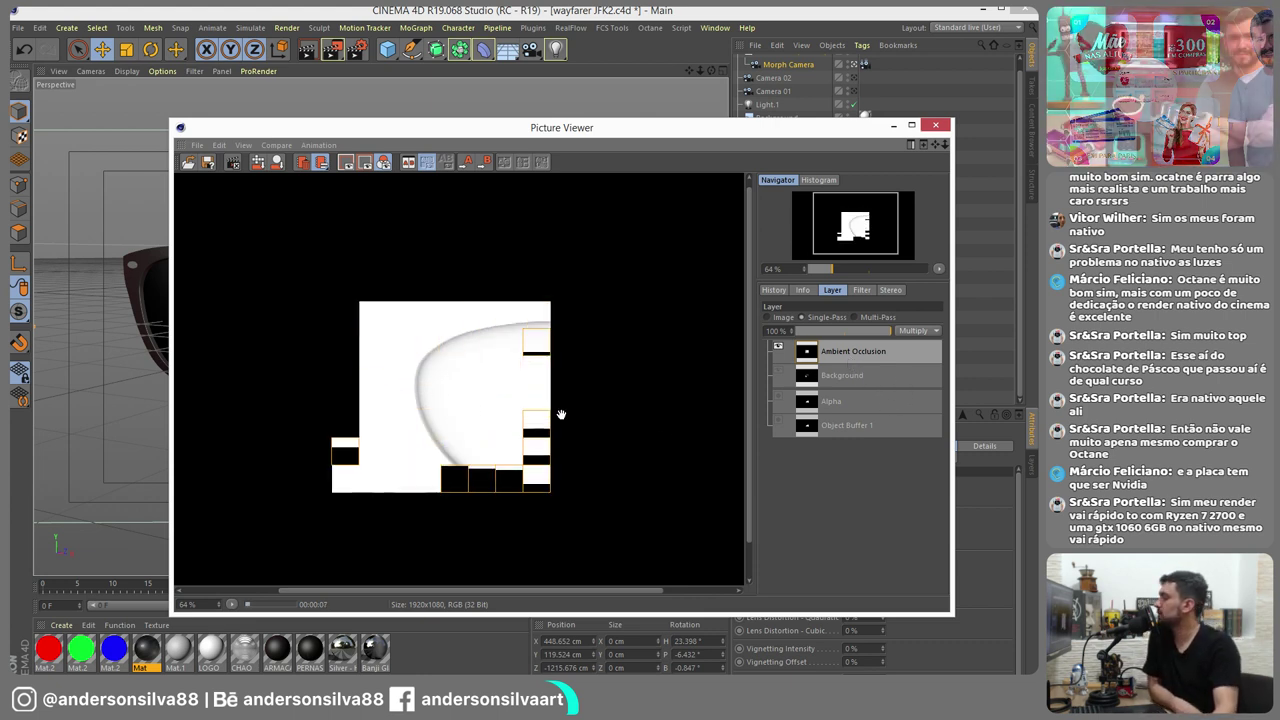
click(851, 376)
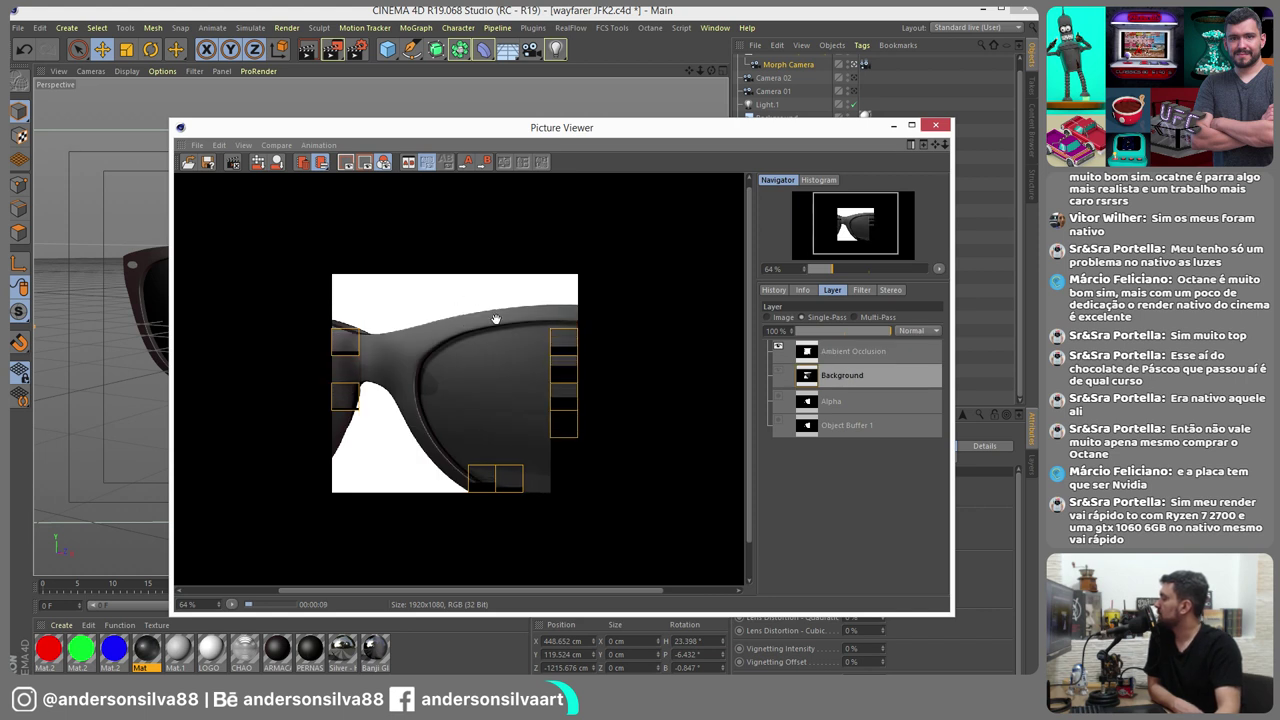
click(832, 400)
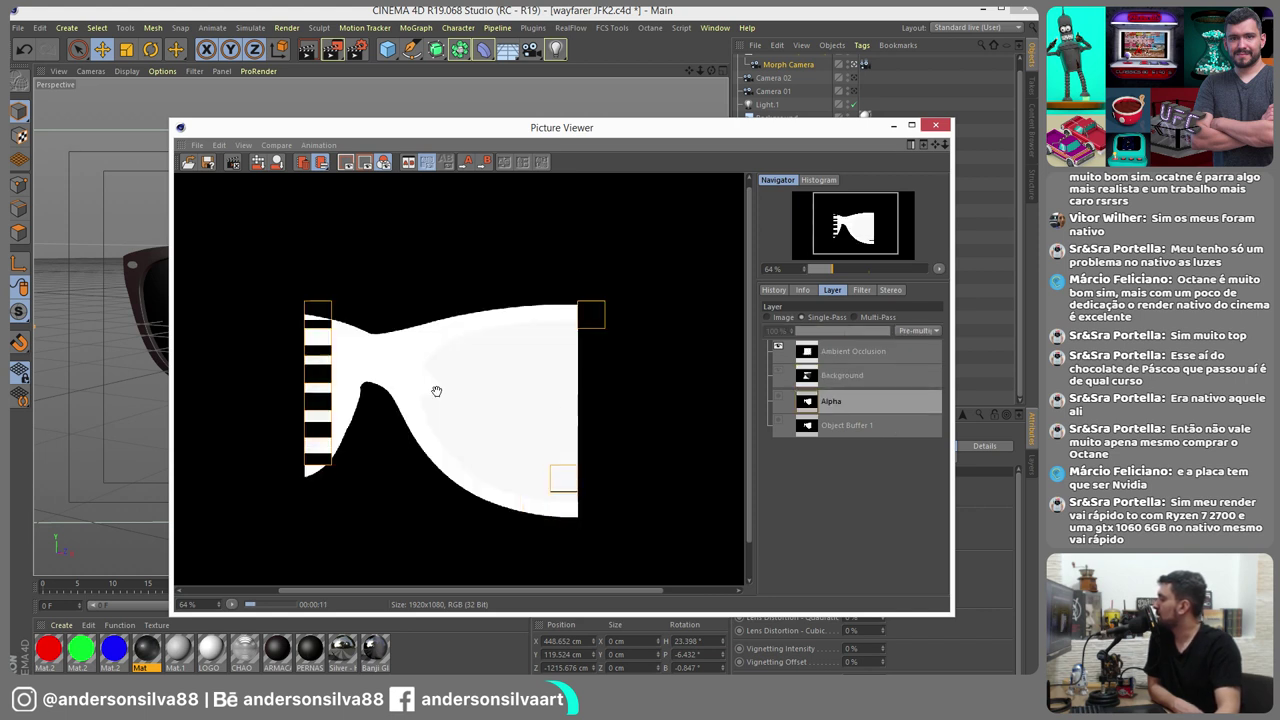
click(845, 425)
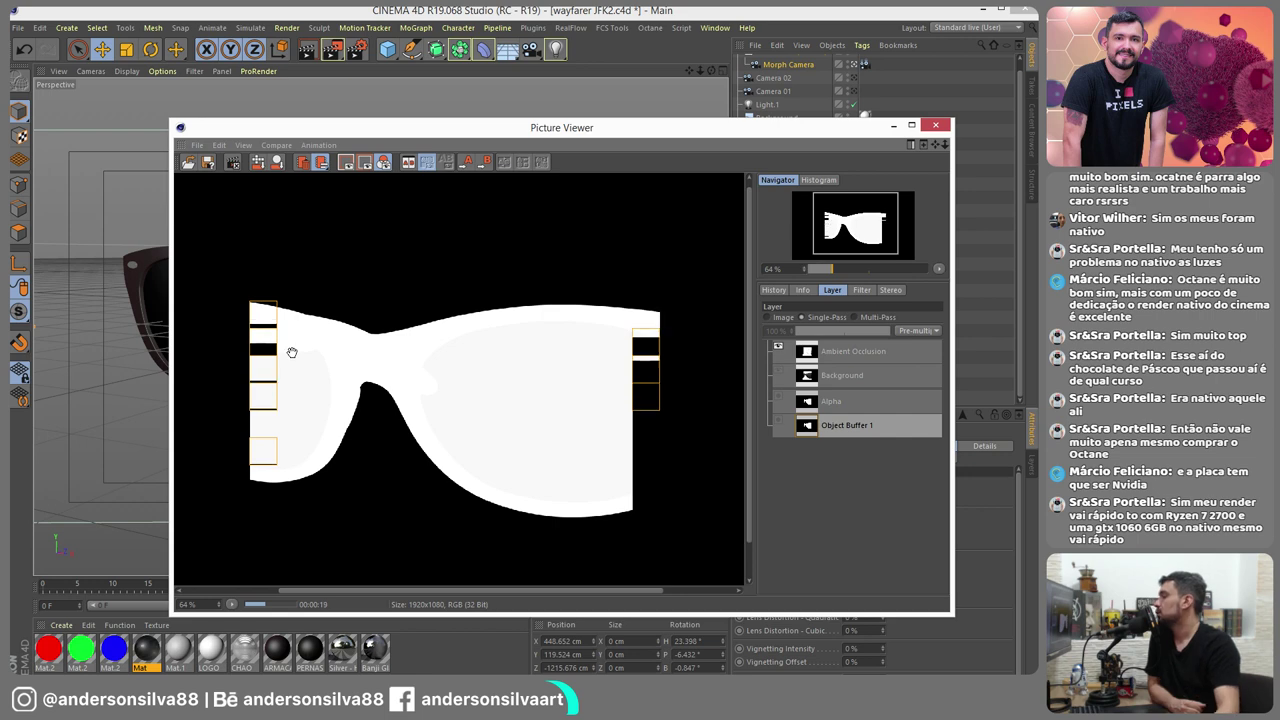
click(935, 125)
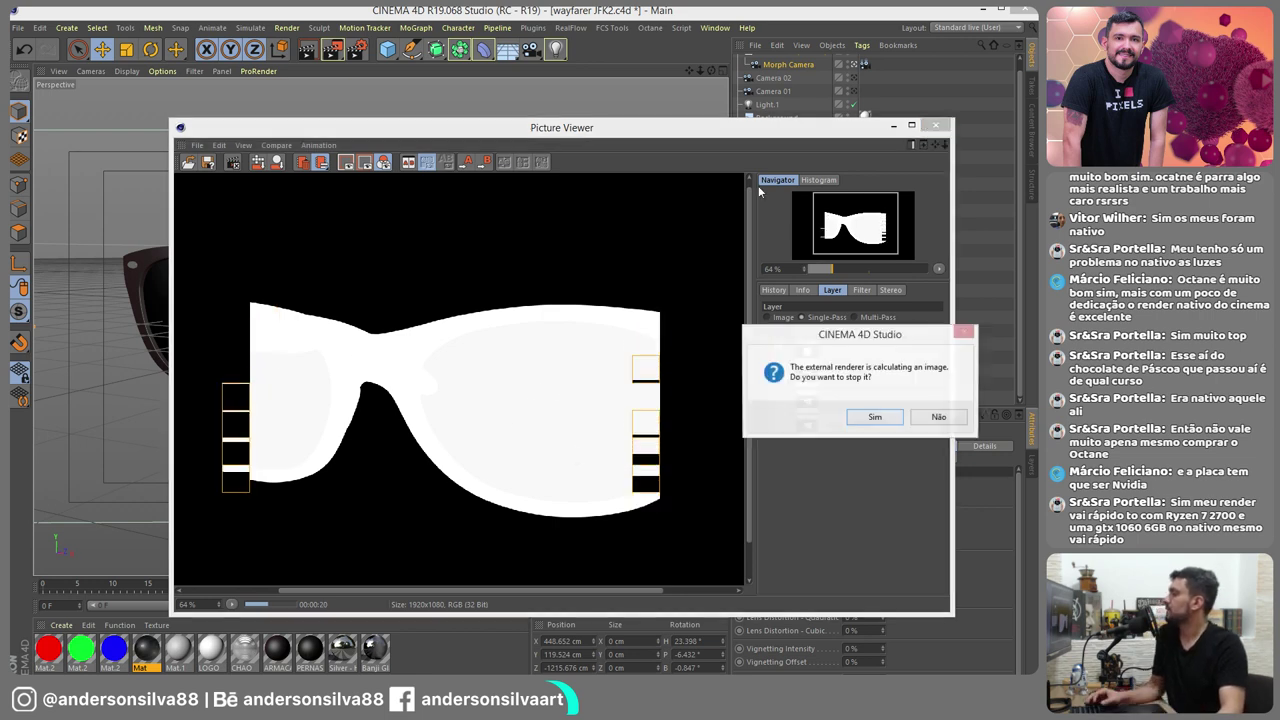
Stop the render and untick Object Buffer 1 on the lentes compositing tags
click(876, 418)
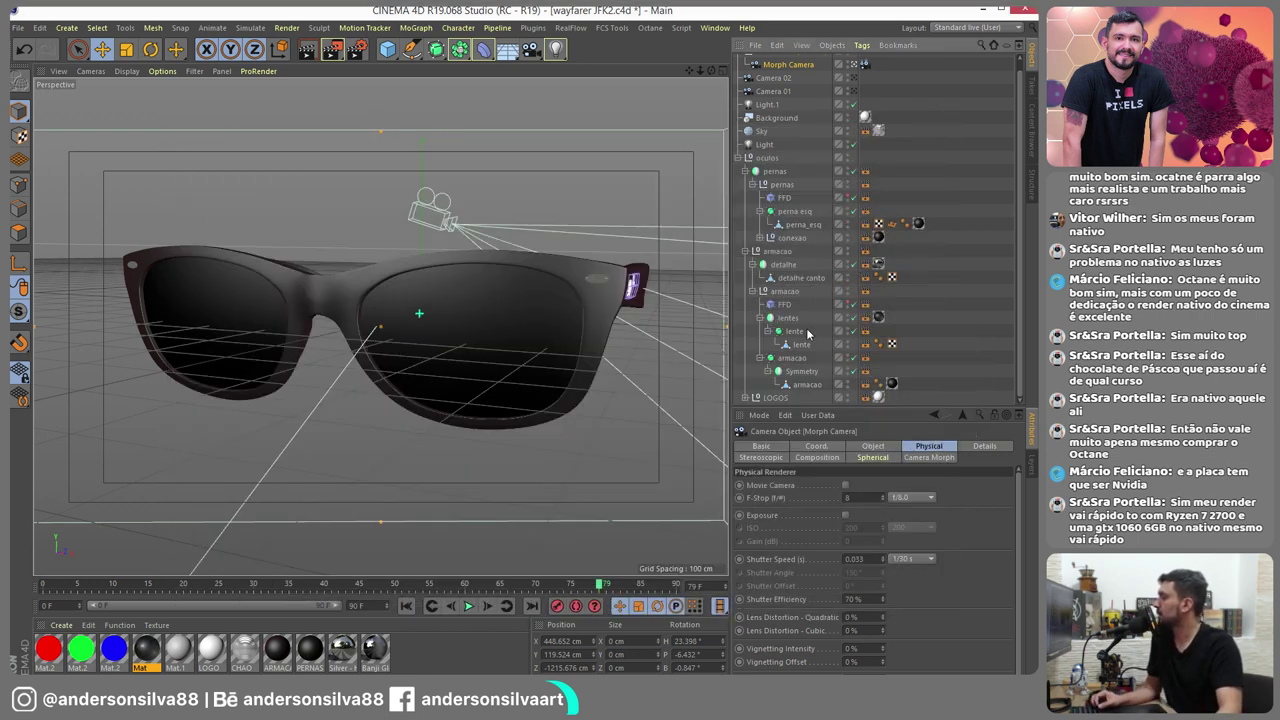
drag(864, 312, 868, 350)
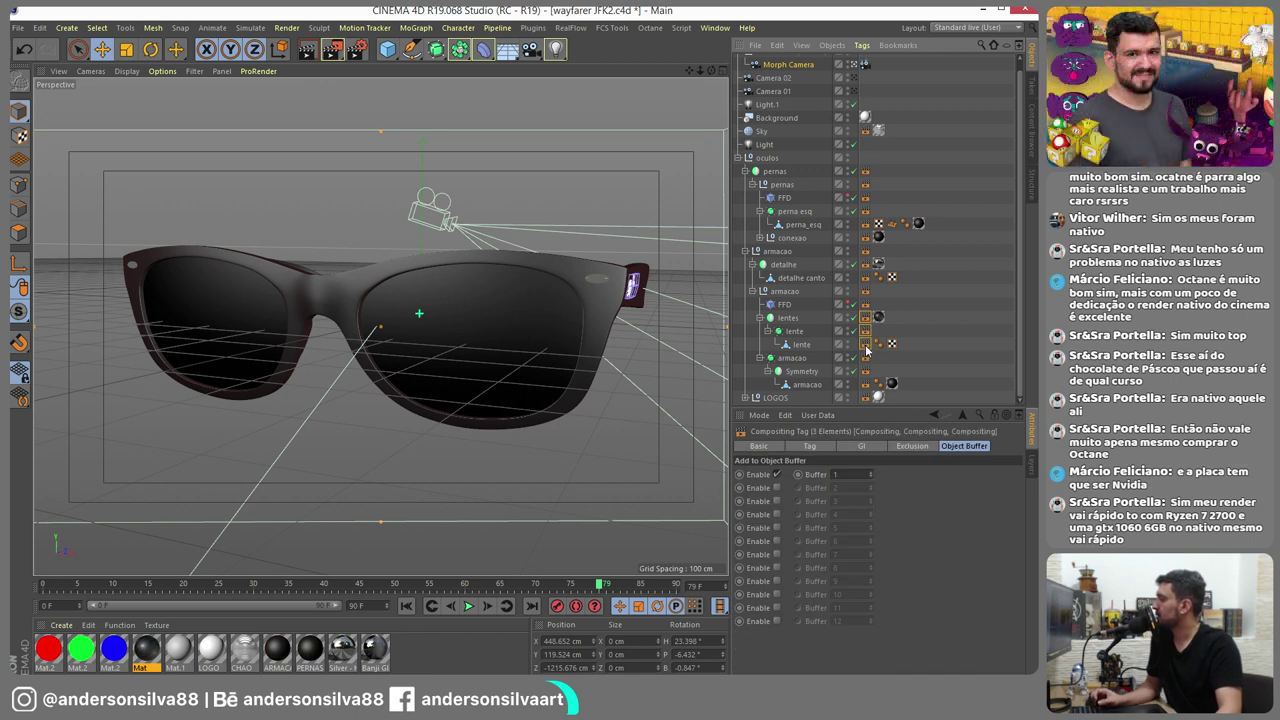
click(777, 476)
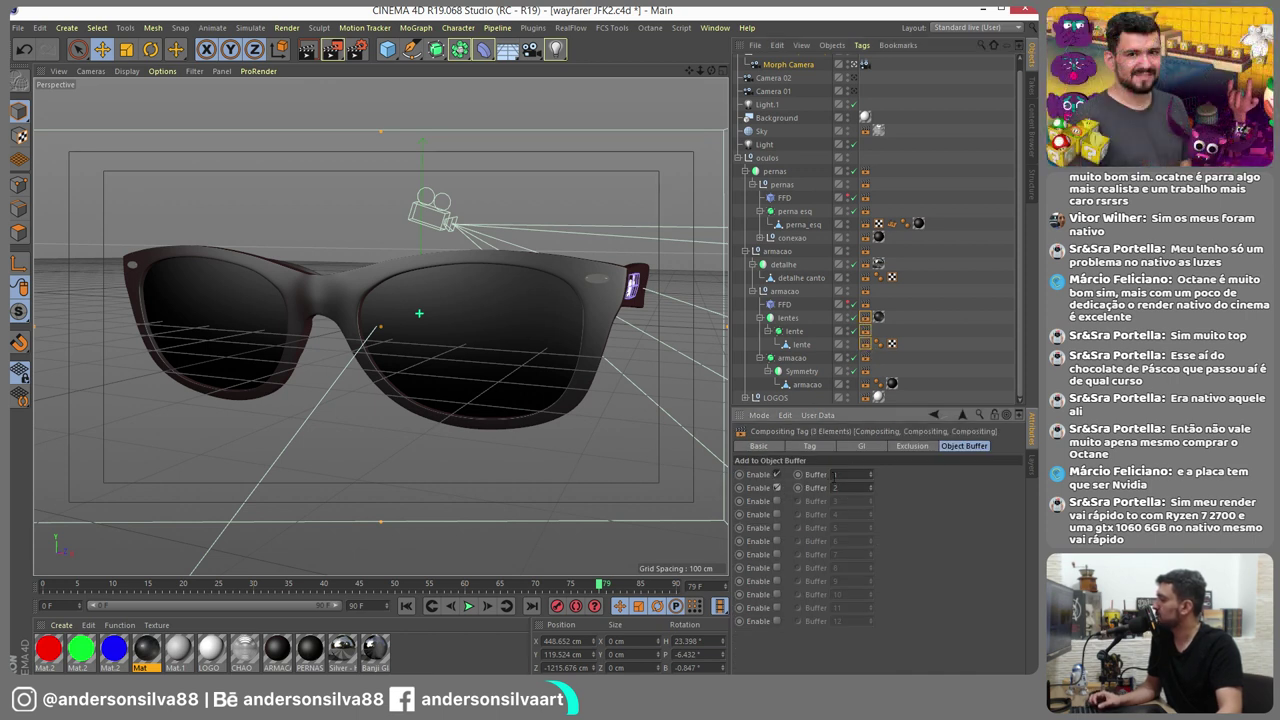
click(777, 475)
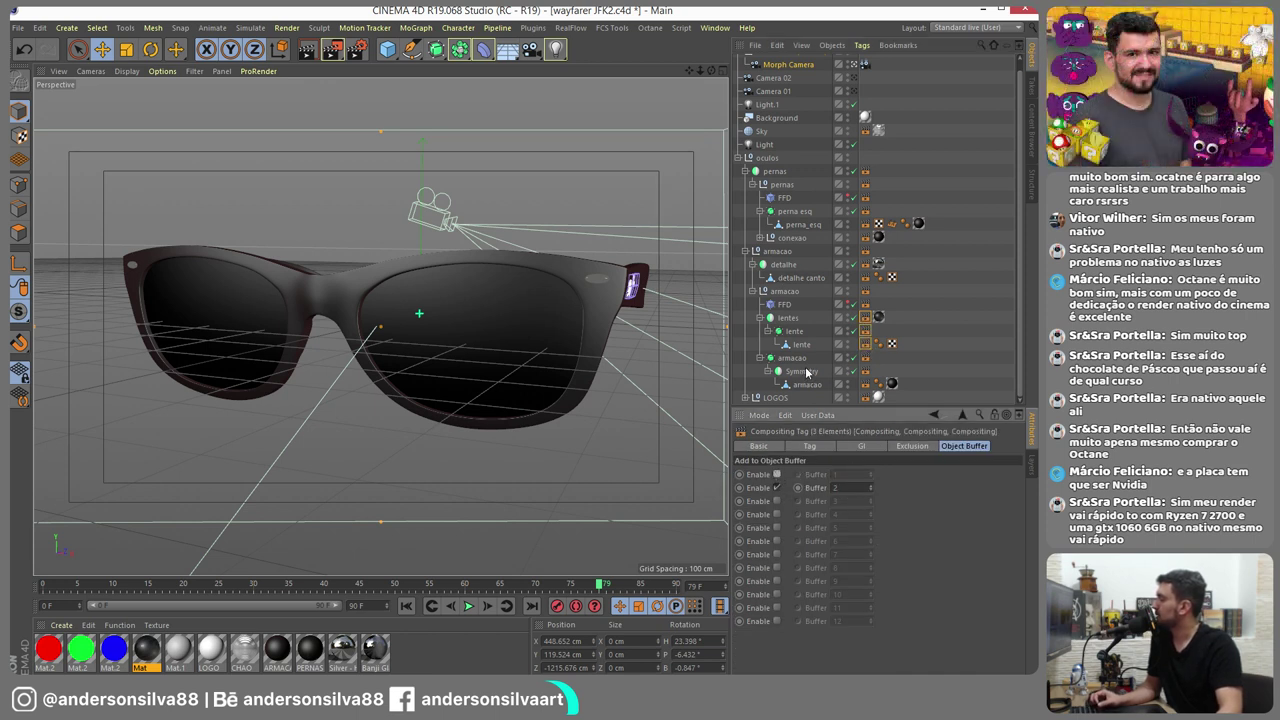
Untick Object Buffer 1 on the LOGOS compositing tags and re-render
click(745, 399)
scroll(830, 390, down, 1)
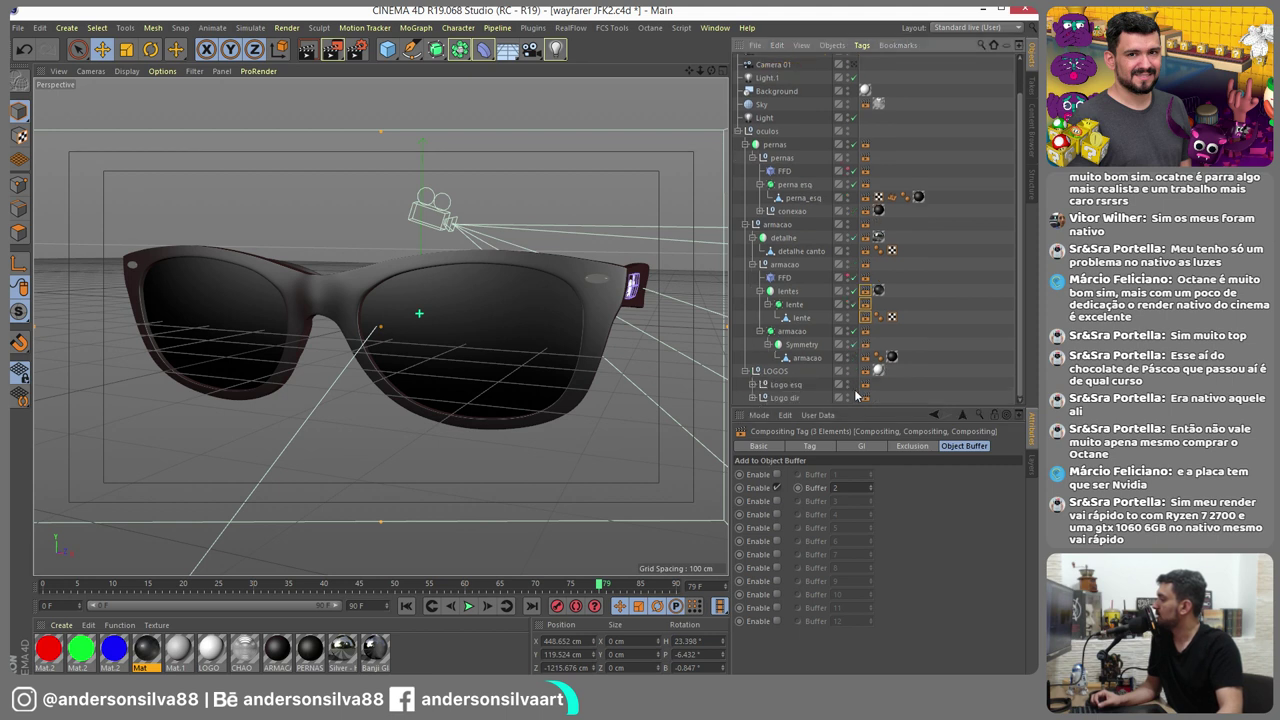
drag(866, 377, 866, 398)
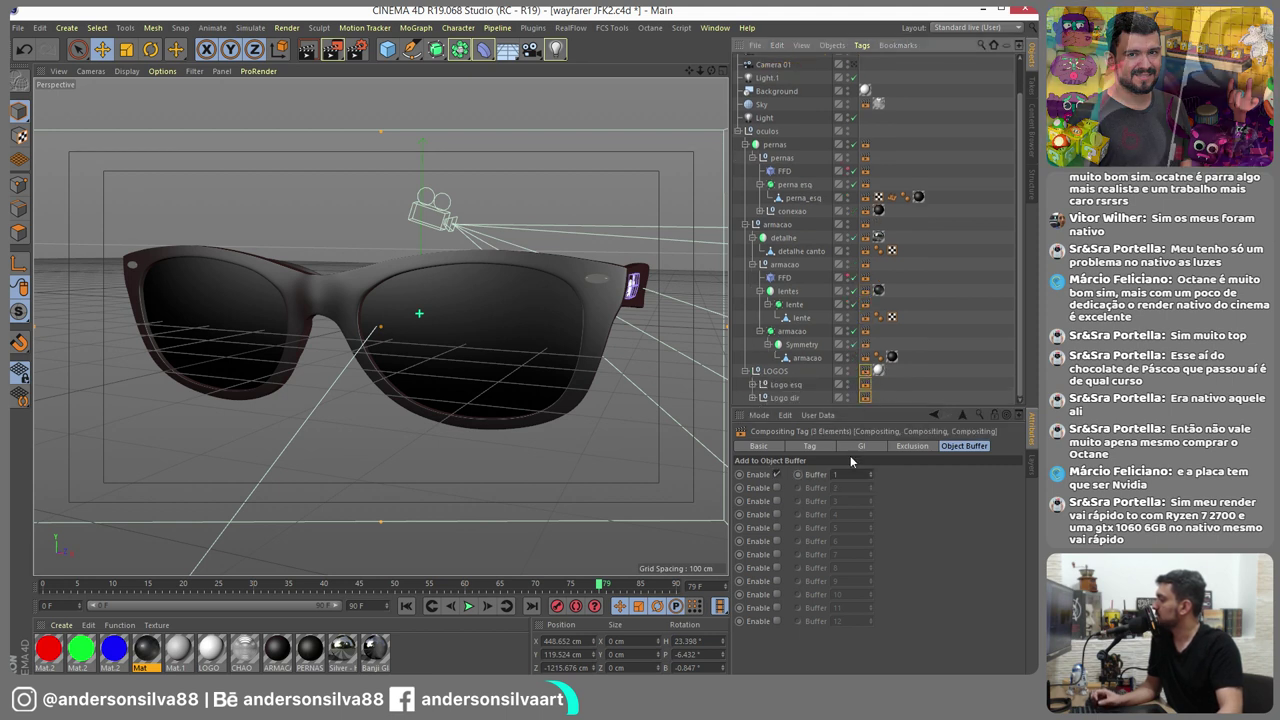
click(777, 475)
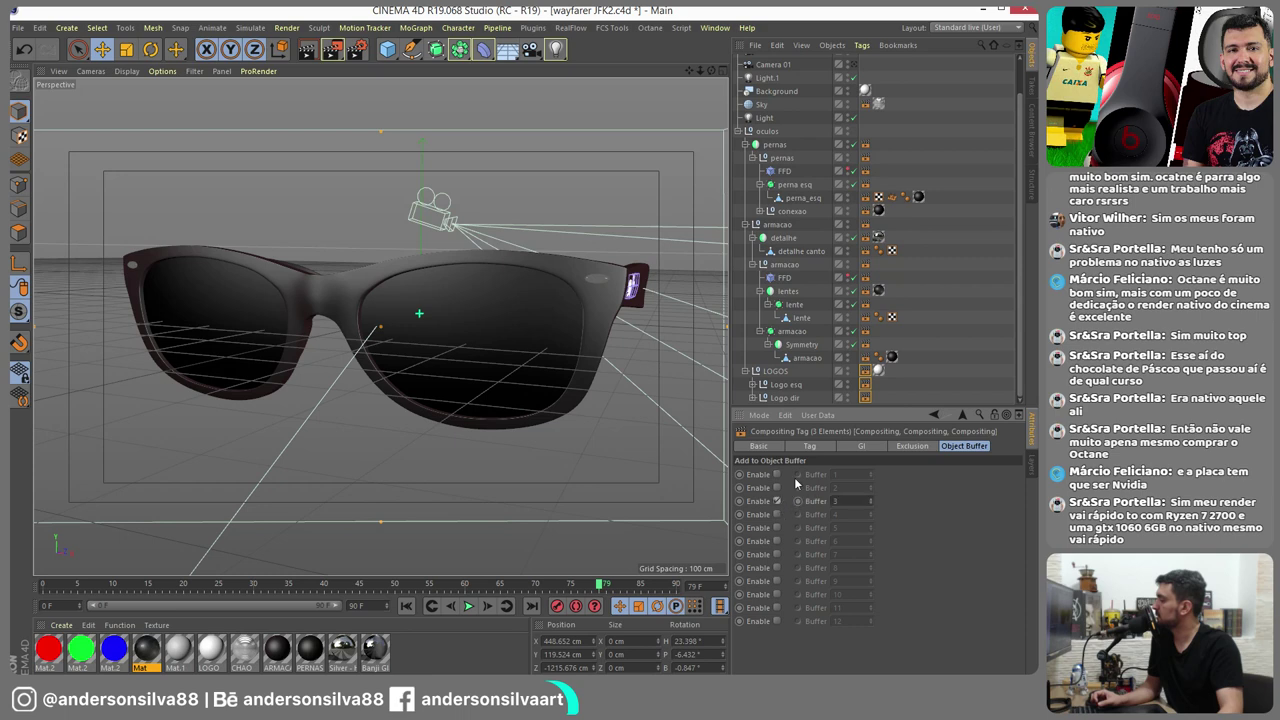
click(325, 56)
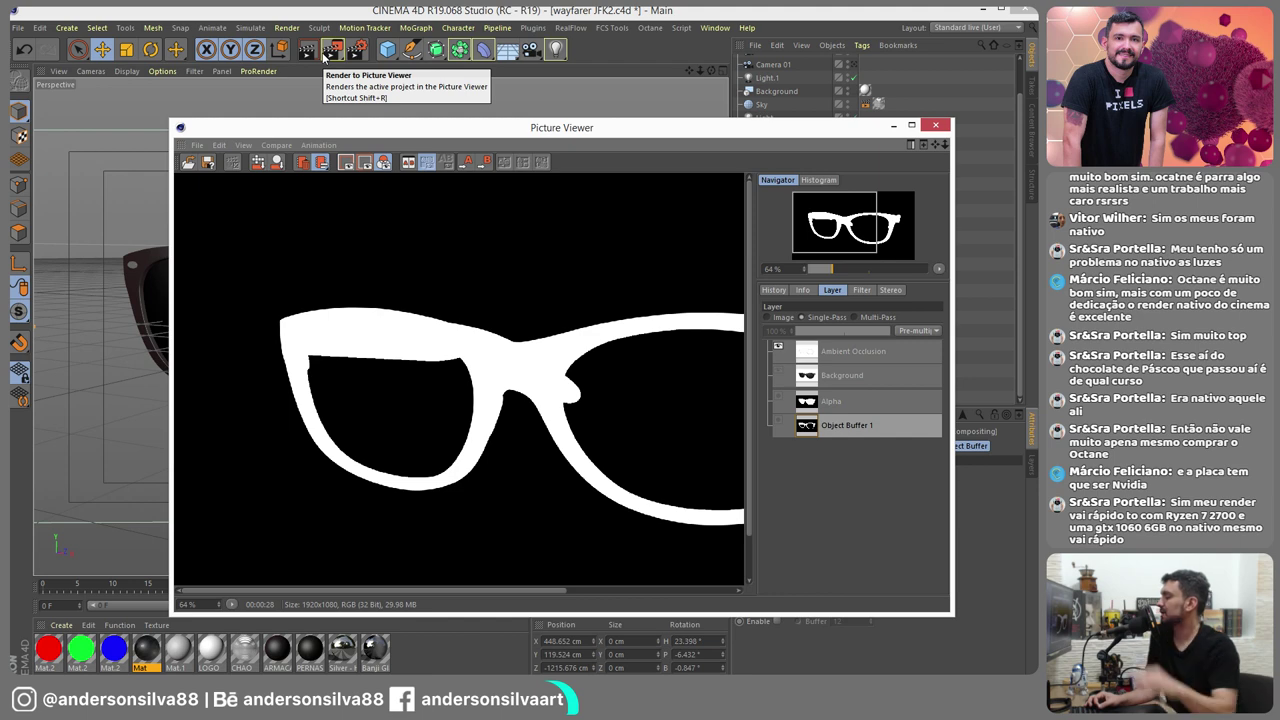
Check the Alpha, Background and Ambient Occlusion passes of the new render, then close the viewer
mouse_move(660, 391)
mouse_down()
mouse_move(403, 328)
mouse_move(446, 340)
mouse_move(430, 334)
mouse_up()
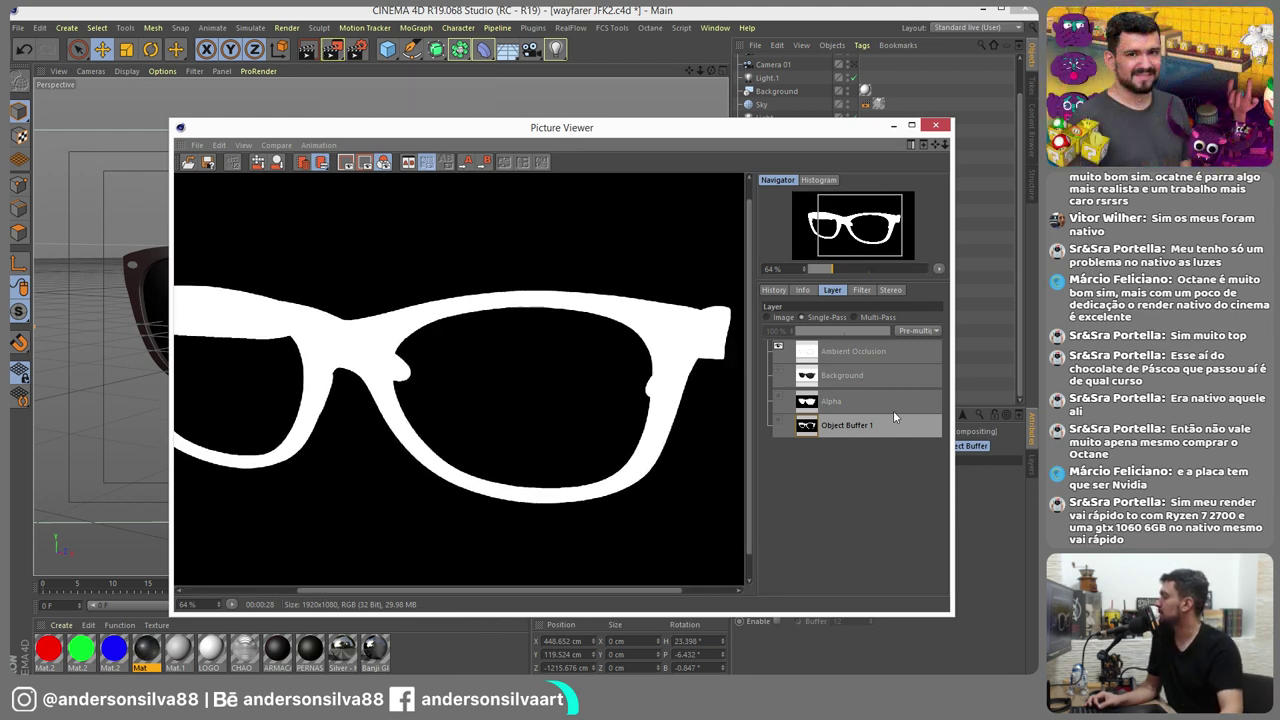
click(818, 400)
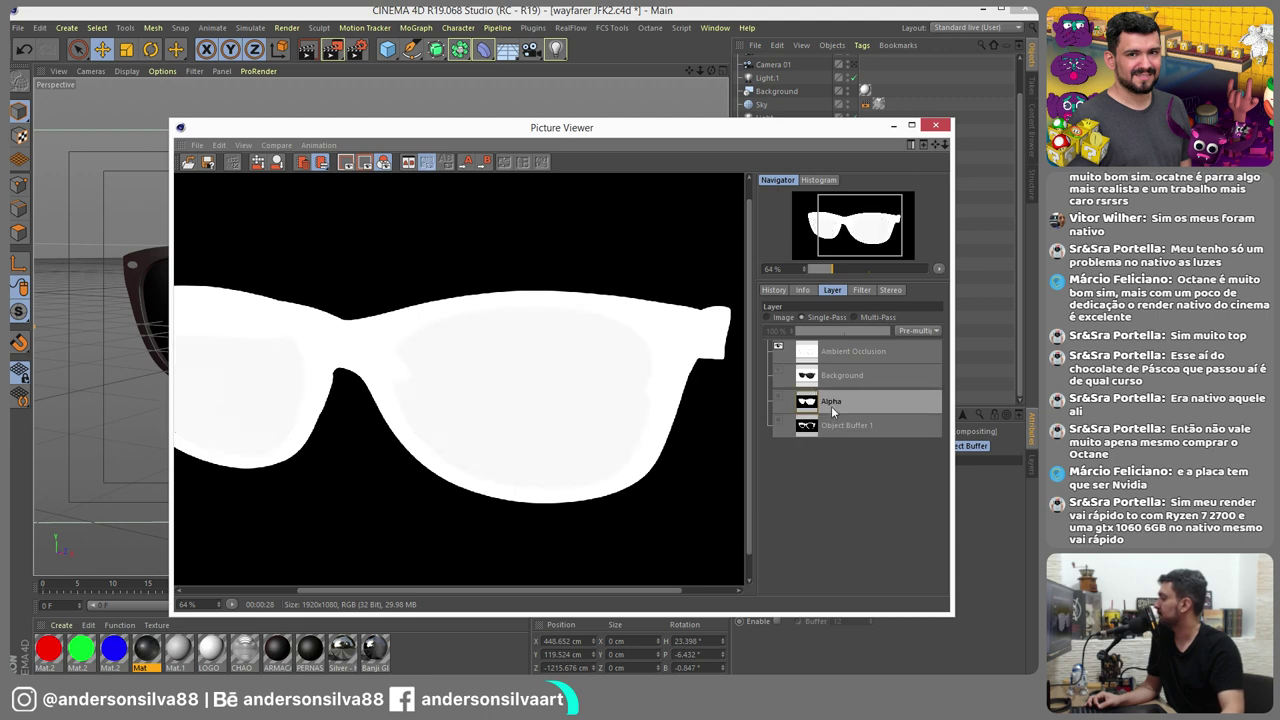
click(768, 374)
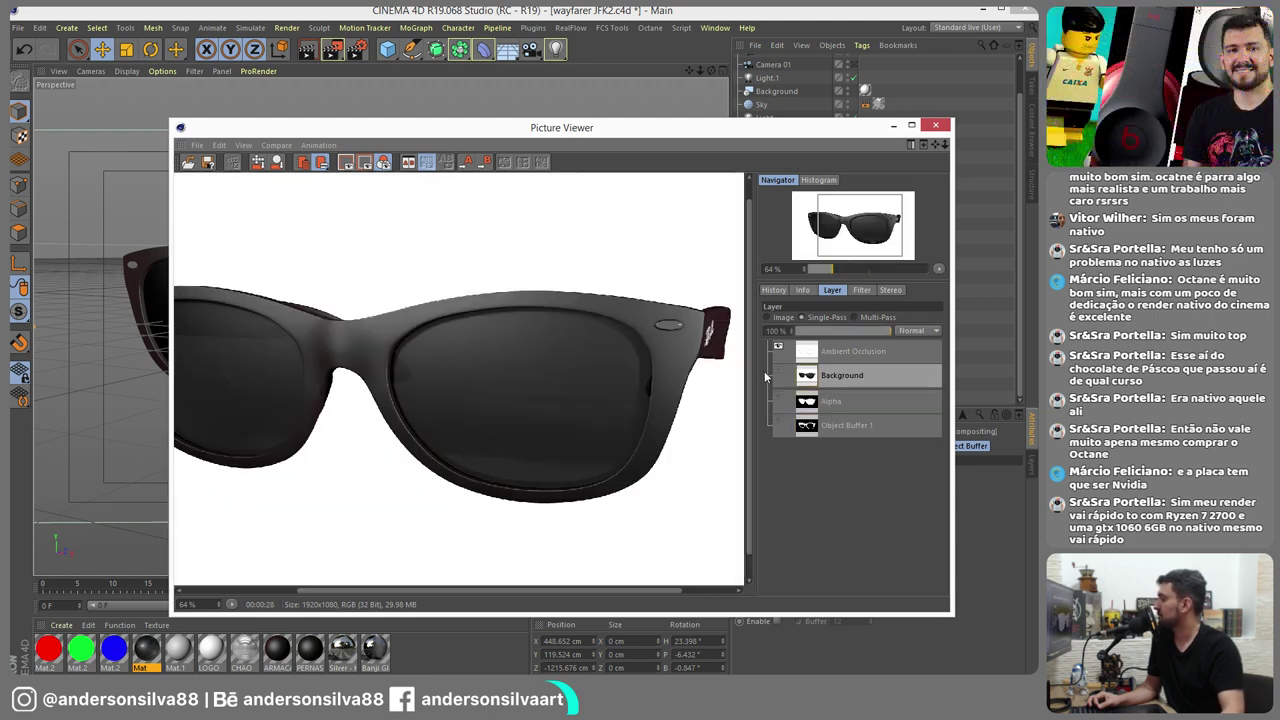
click(846, 360)
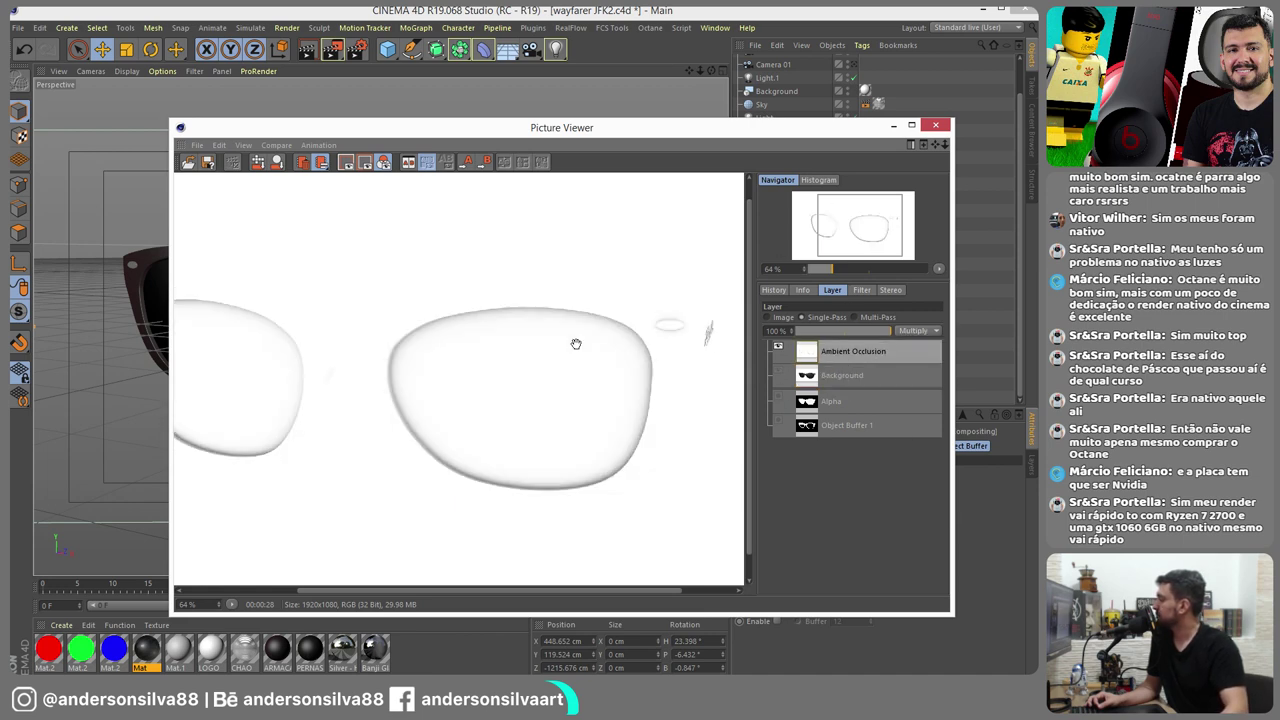
click(935, 126)
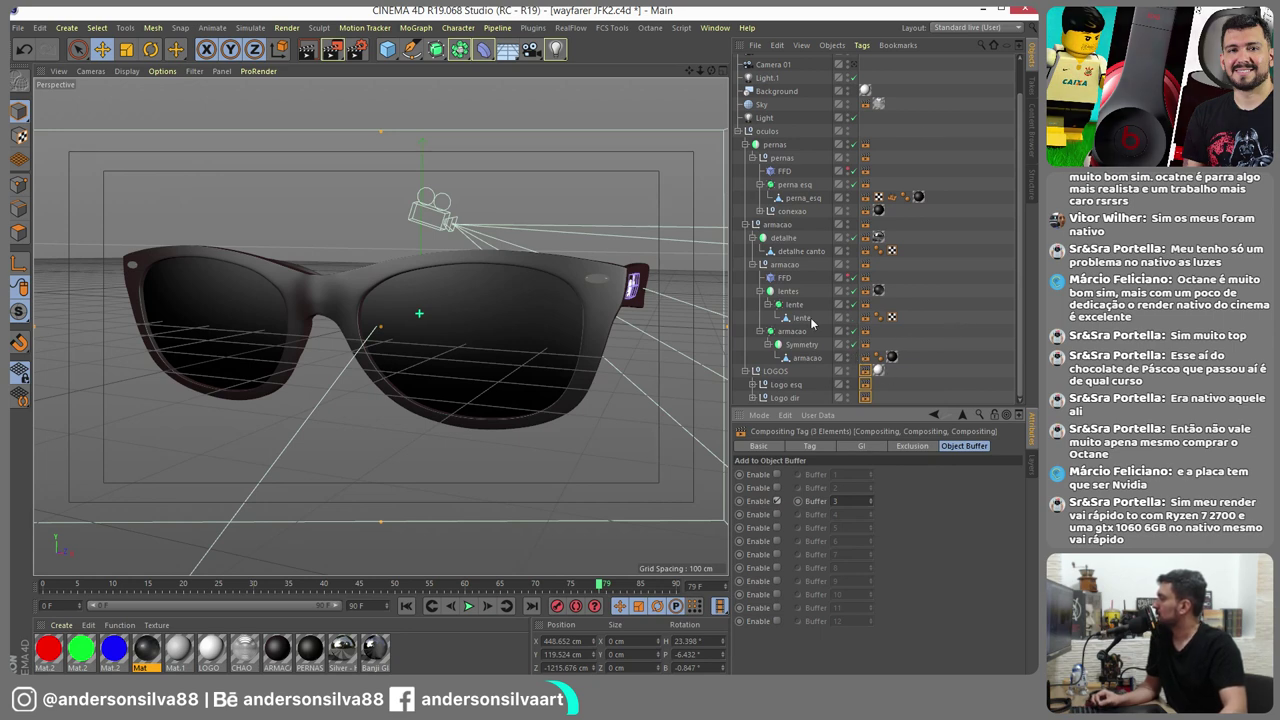
Select lentes and its compositing tags and move it under the pernas group
click(790, 292)
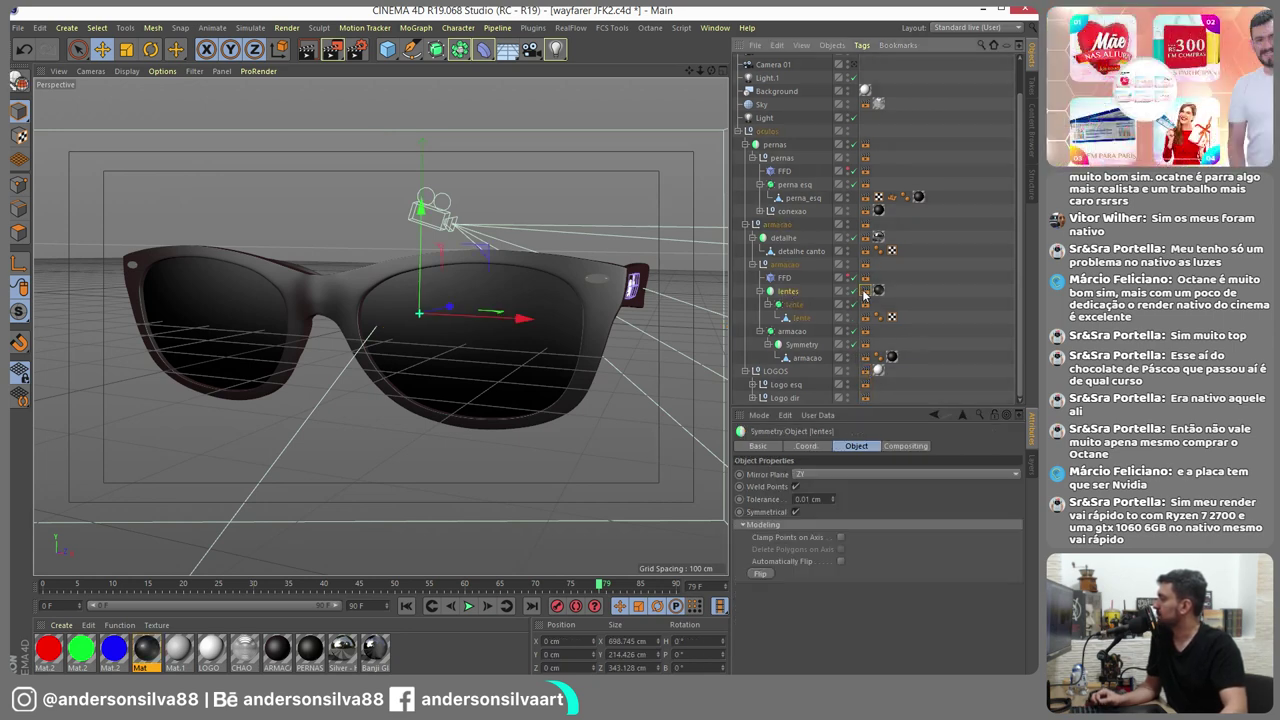
drag(865, 291, 867, 320)
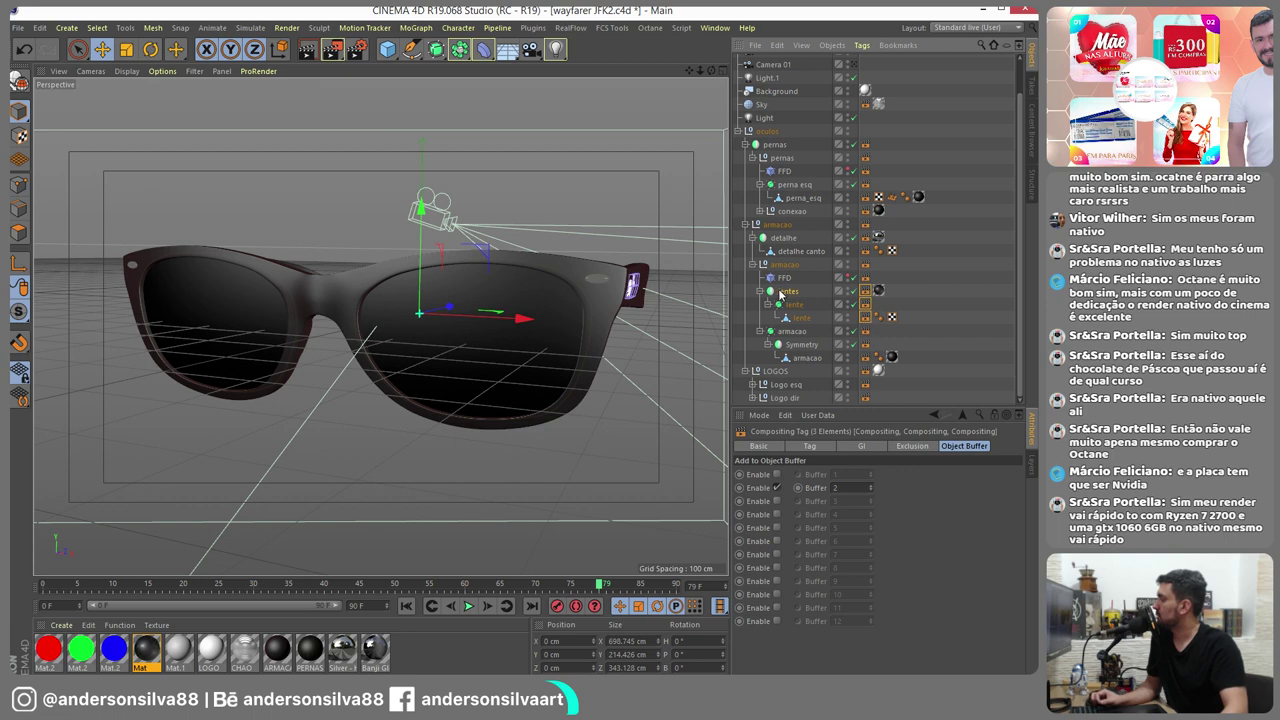
drag(783, 291, 774, 222)
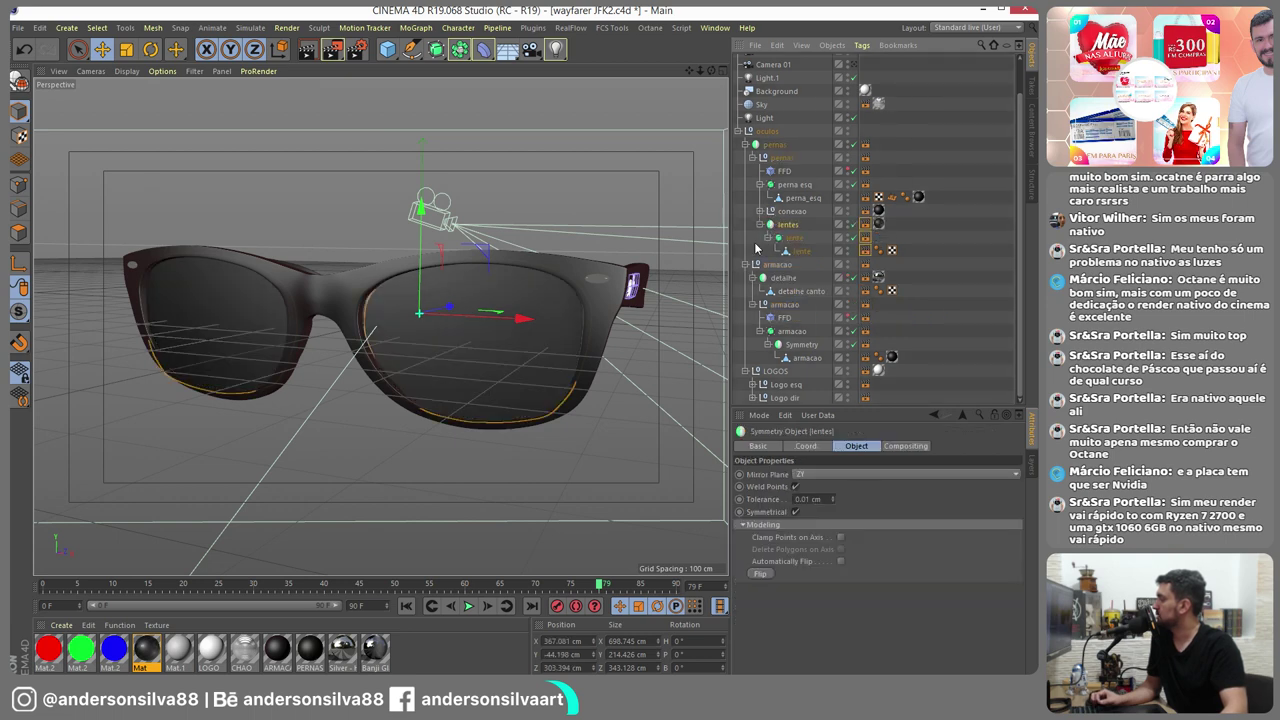
drag(783, 130, 768, 143)
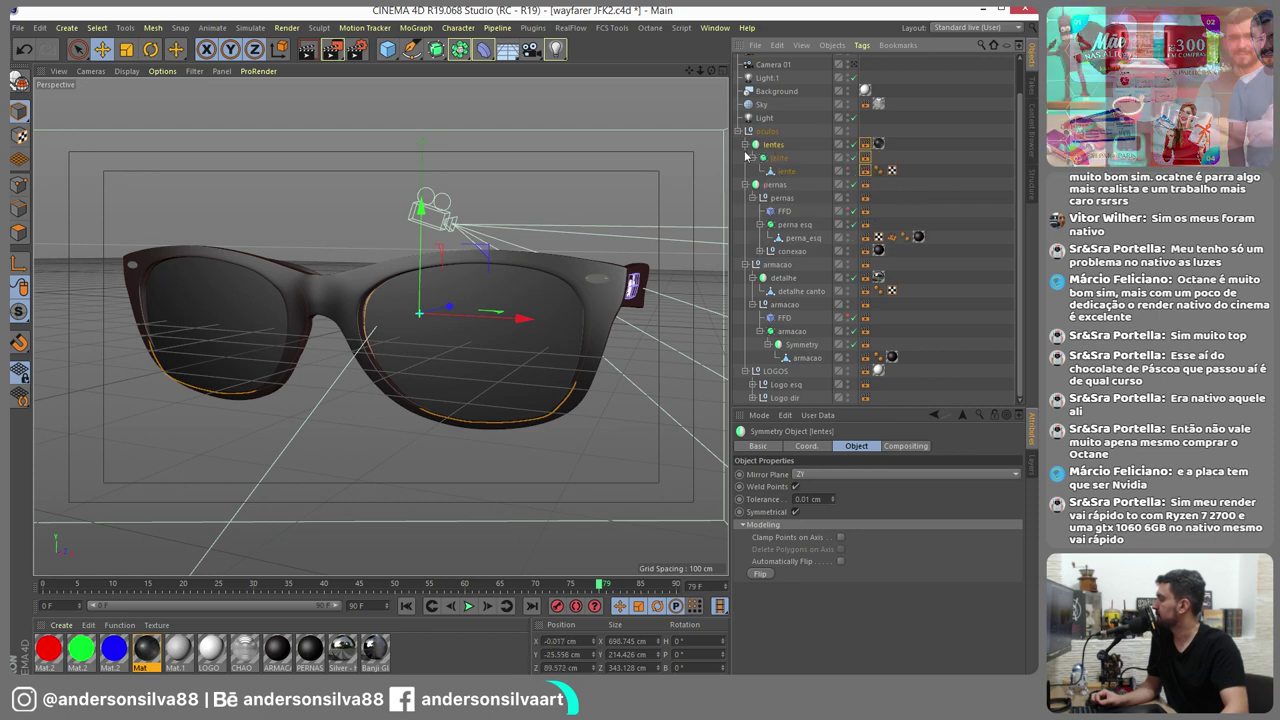
Test-render the Alpha and Background passes, stop rendering, and undo to restore lentes under armacao
click(330, 50)
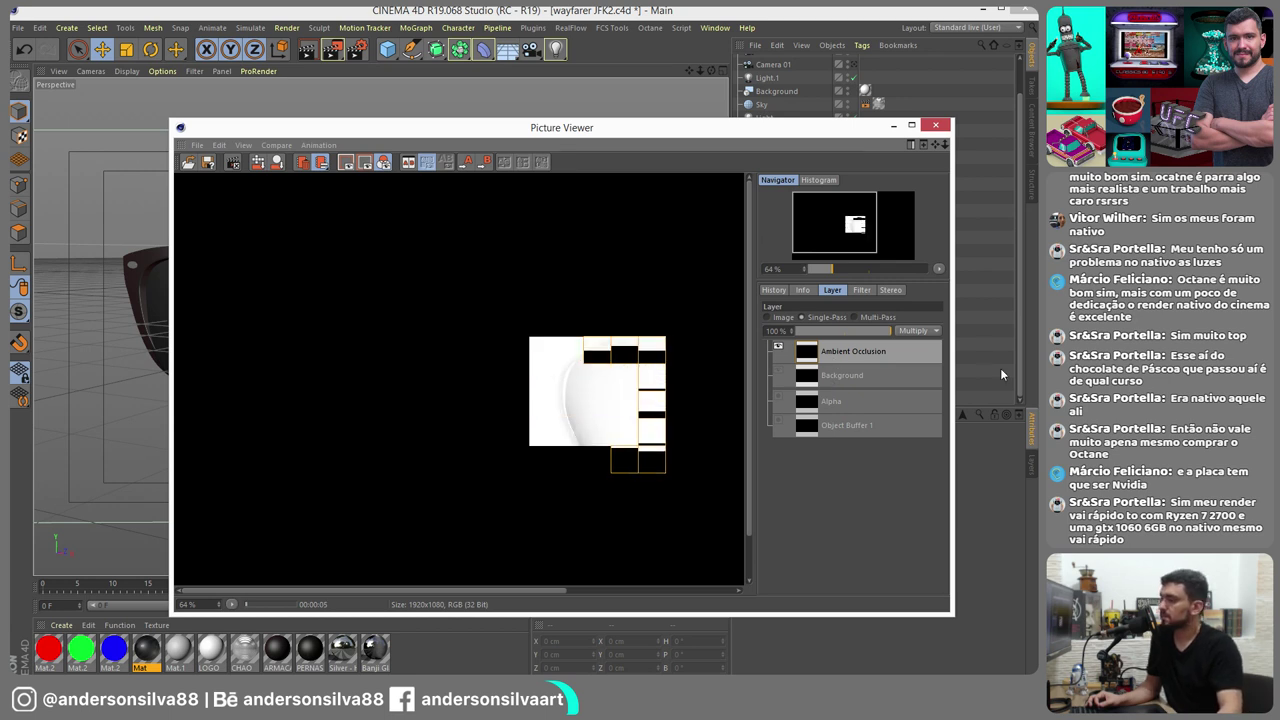
click(848, 402)
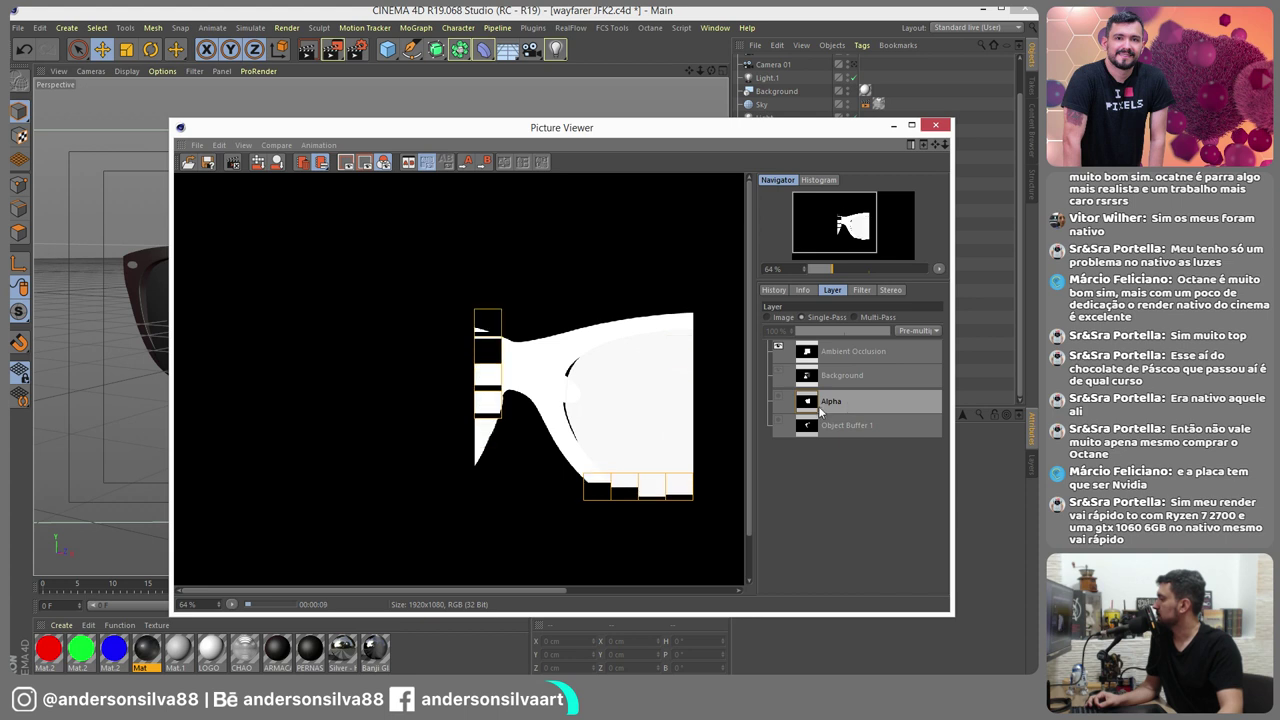
click(842, 375)
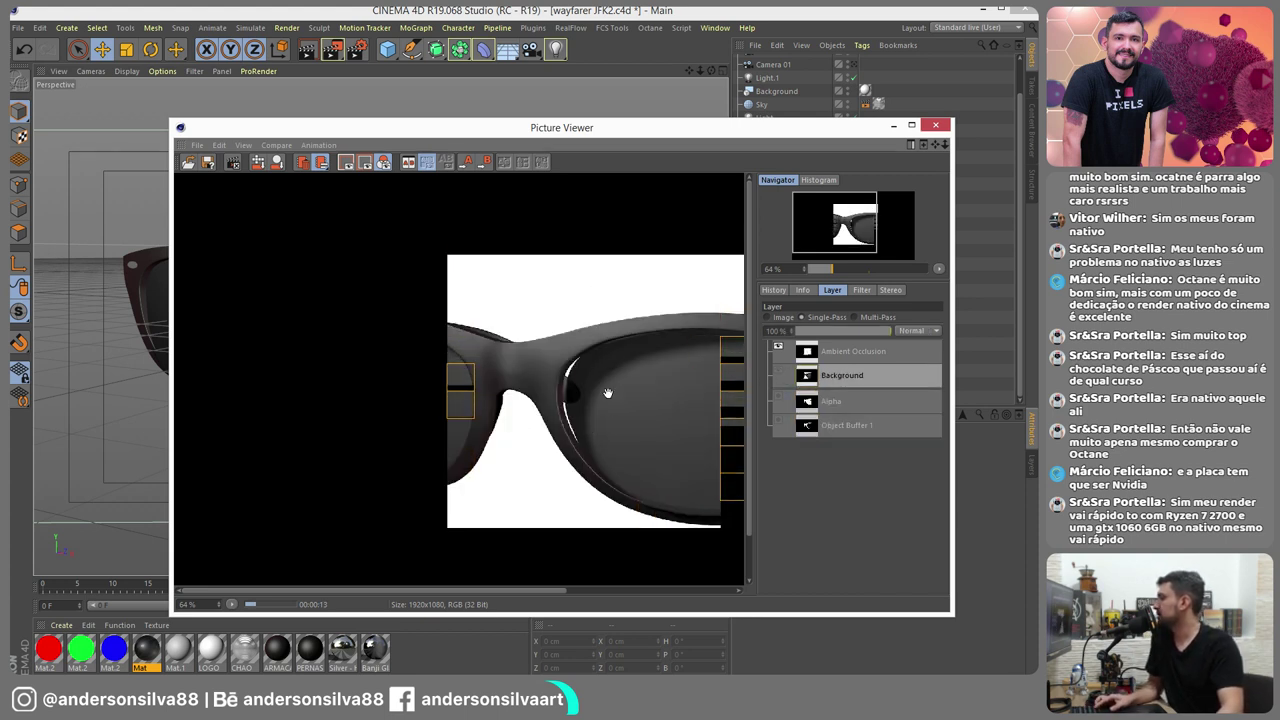
click(935, 125)
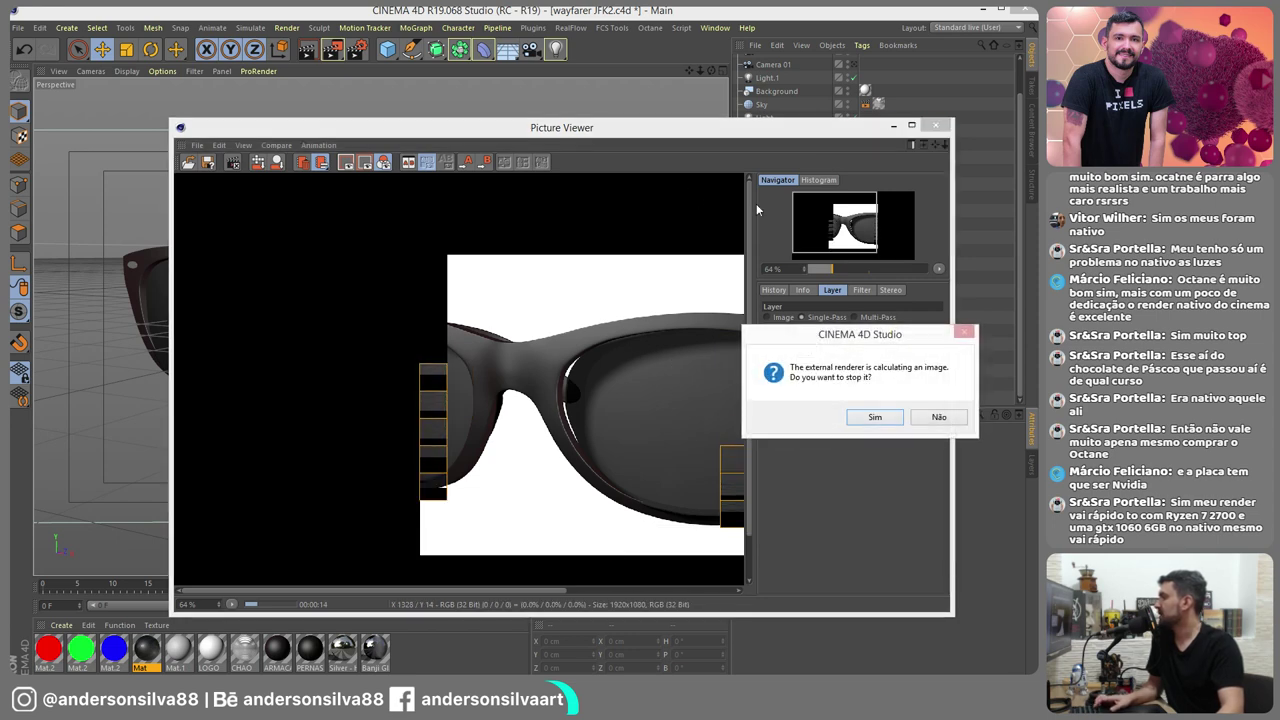
click(875, 418)
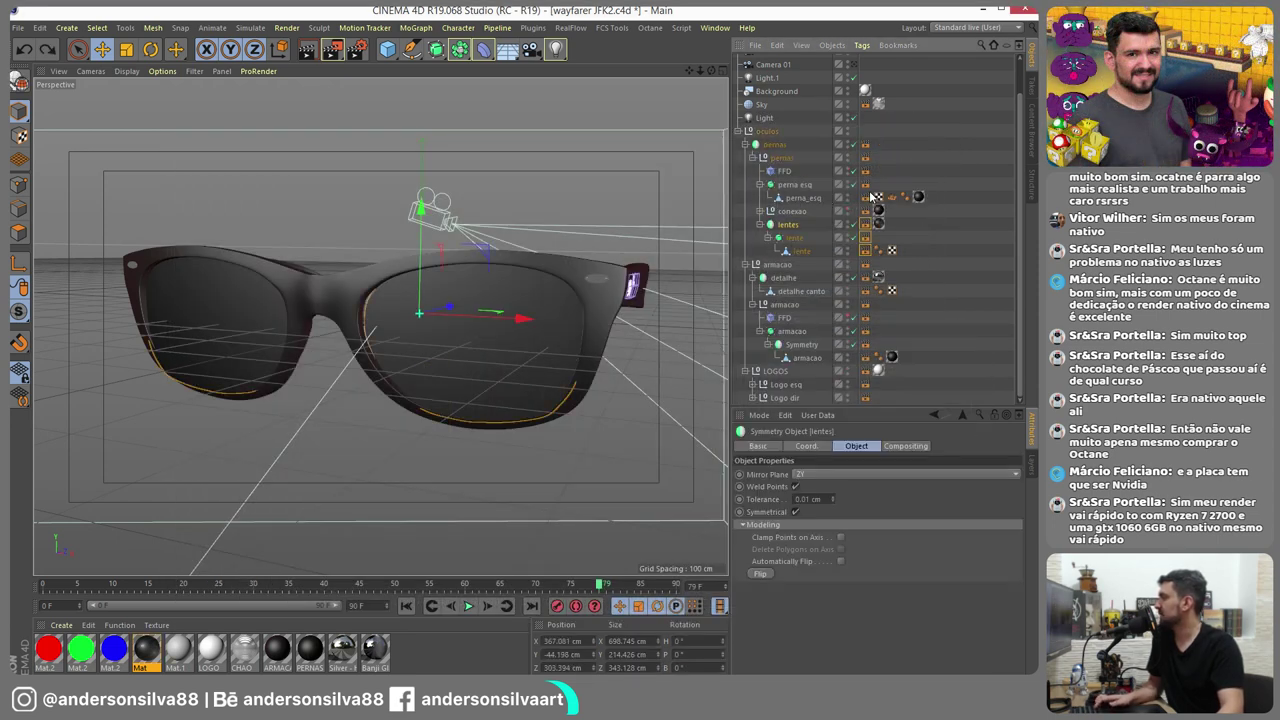
key(ctrl+z)
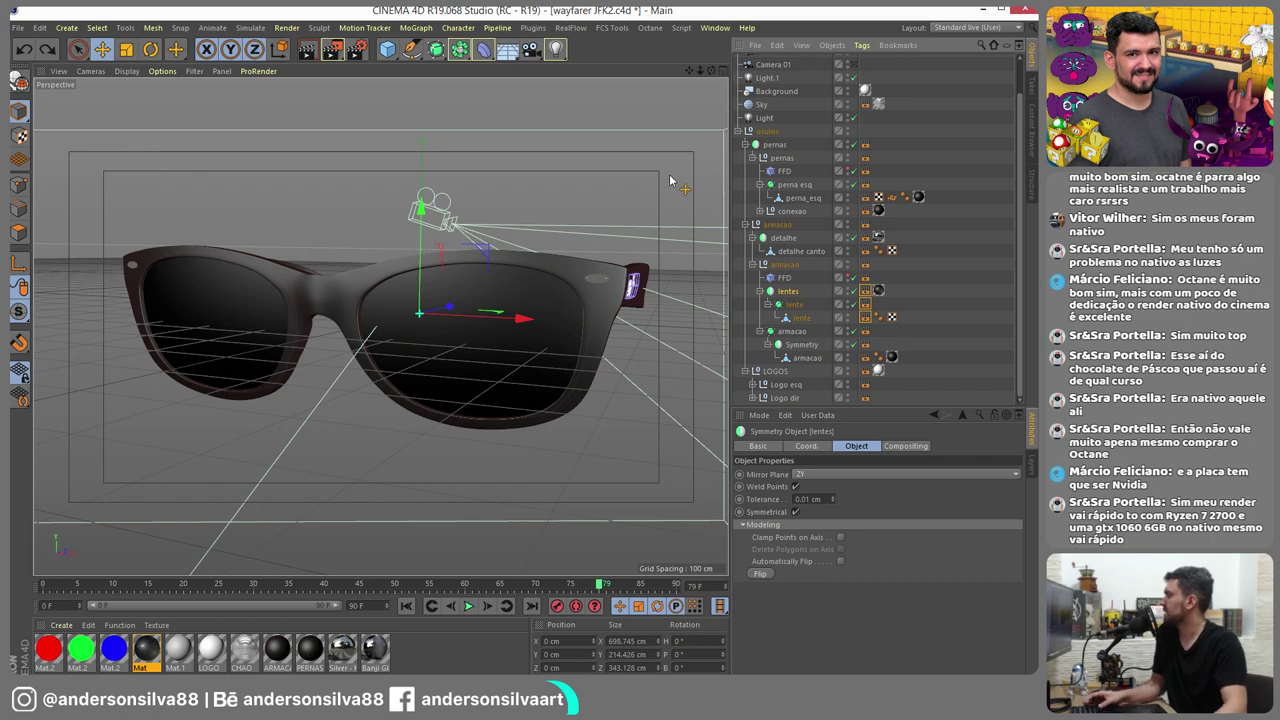
Add Shadow and Specular passes to the Multi-Pass list in Render Settings
click(357, 49)
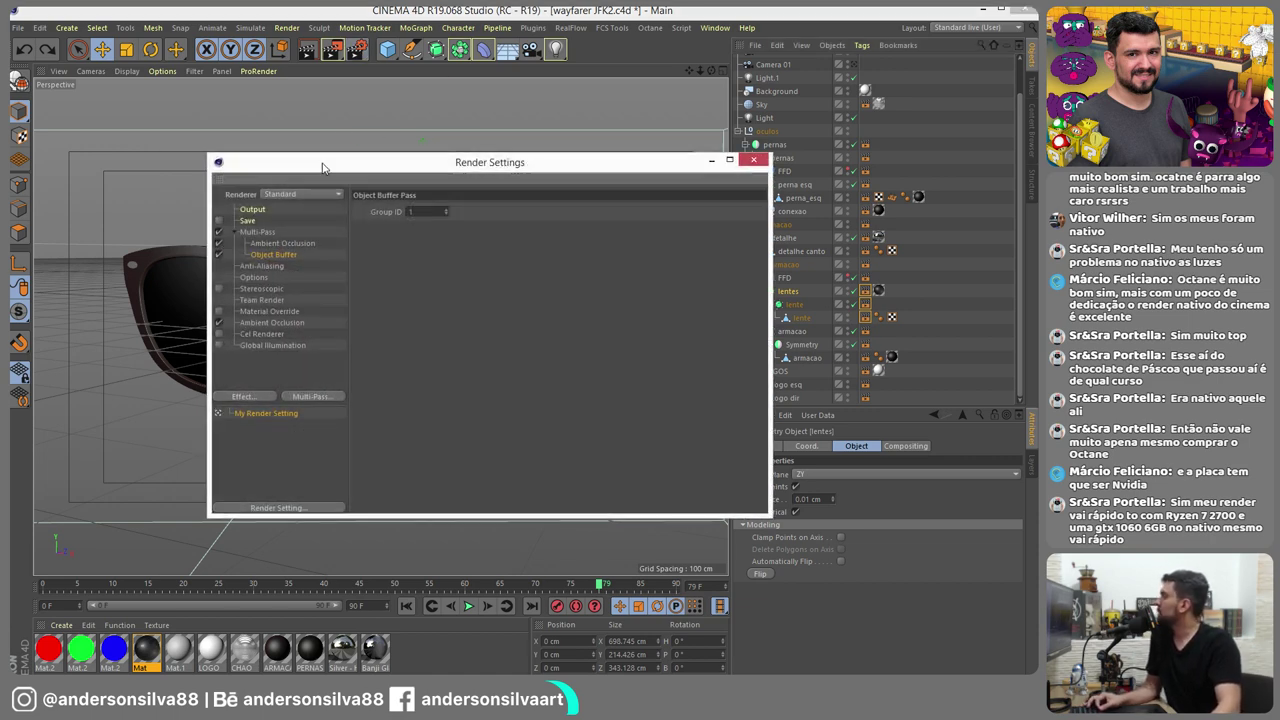
click(256, 232)
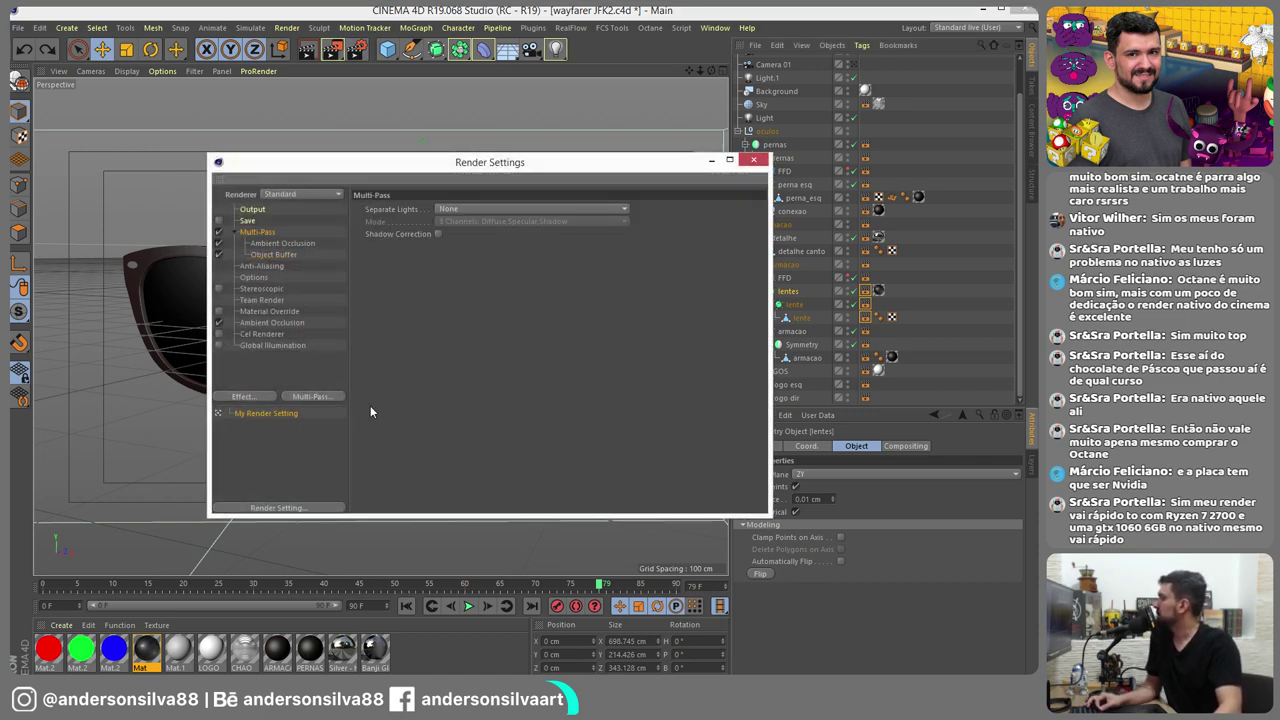
click(338, 397)
click(378, 446)
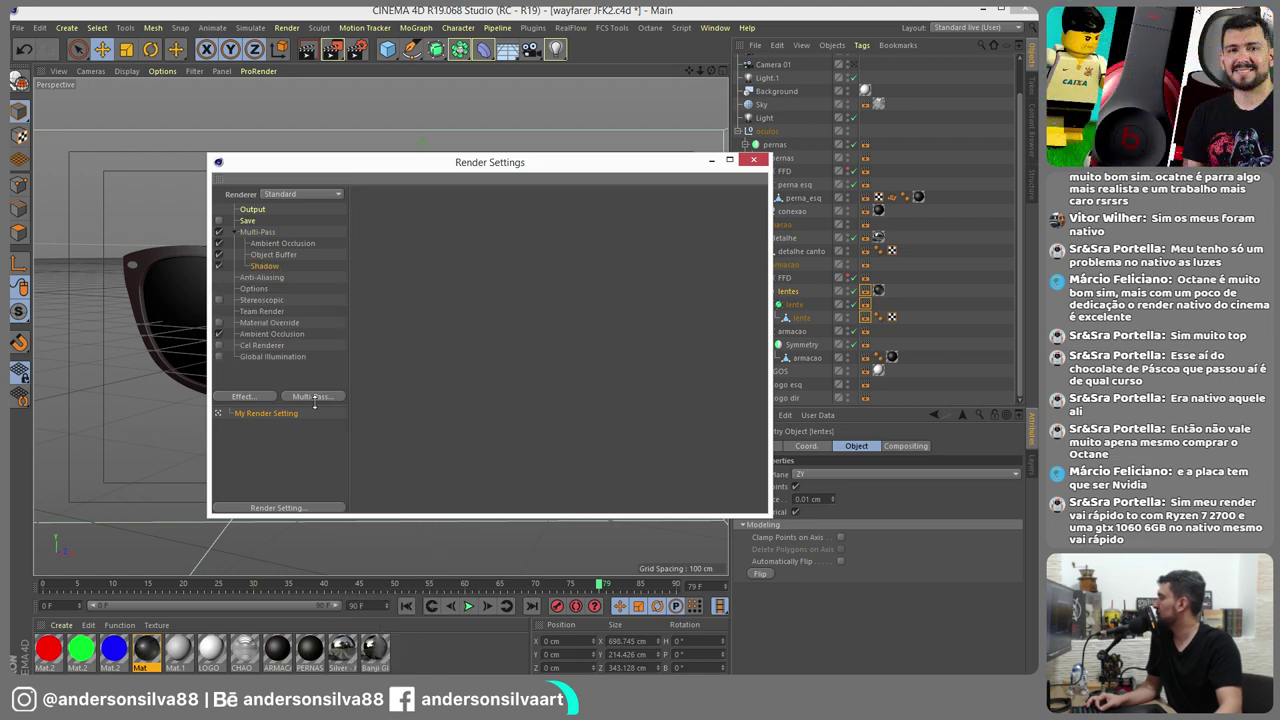
click(305, 396)
click(370, 431)
click(314, 397)
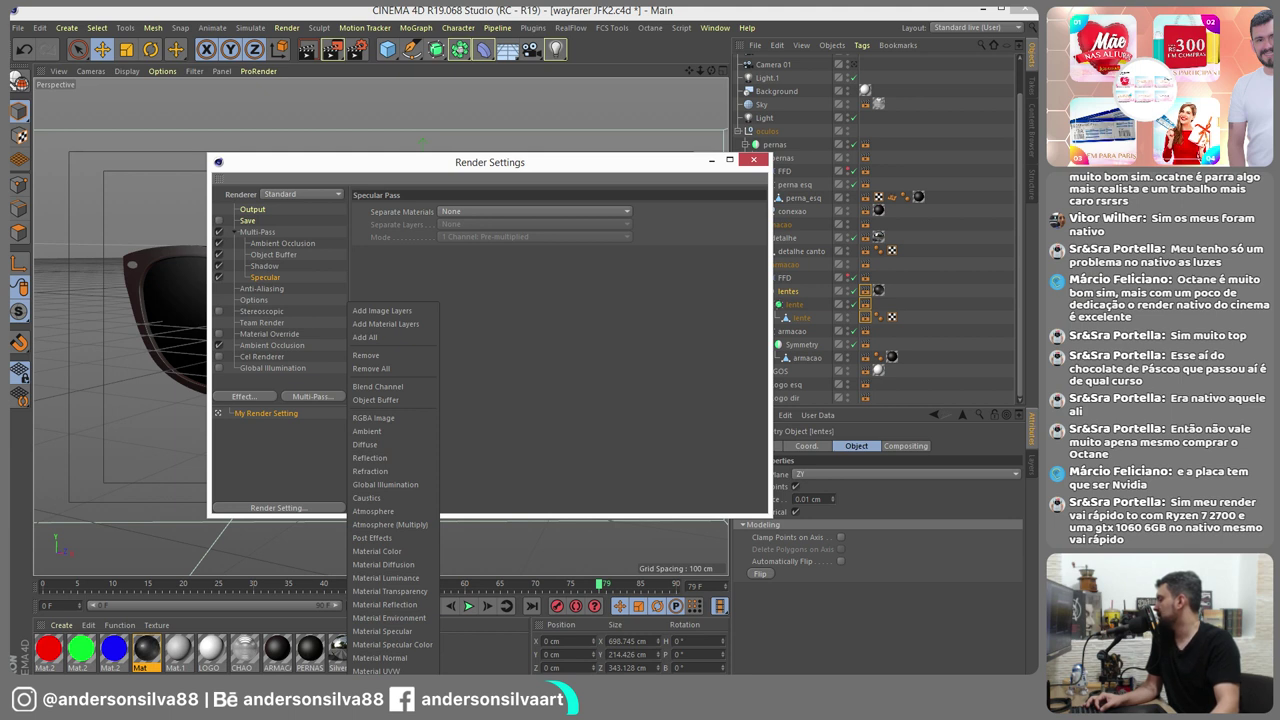
click(600, 377)
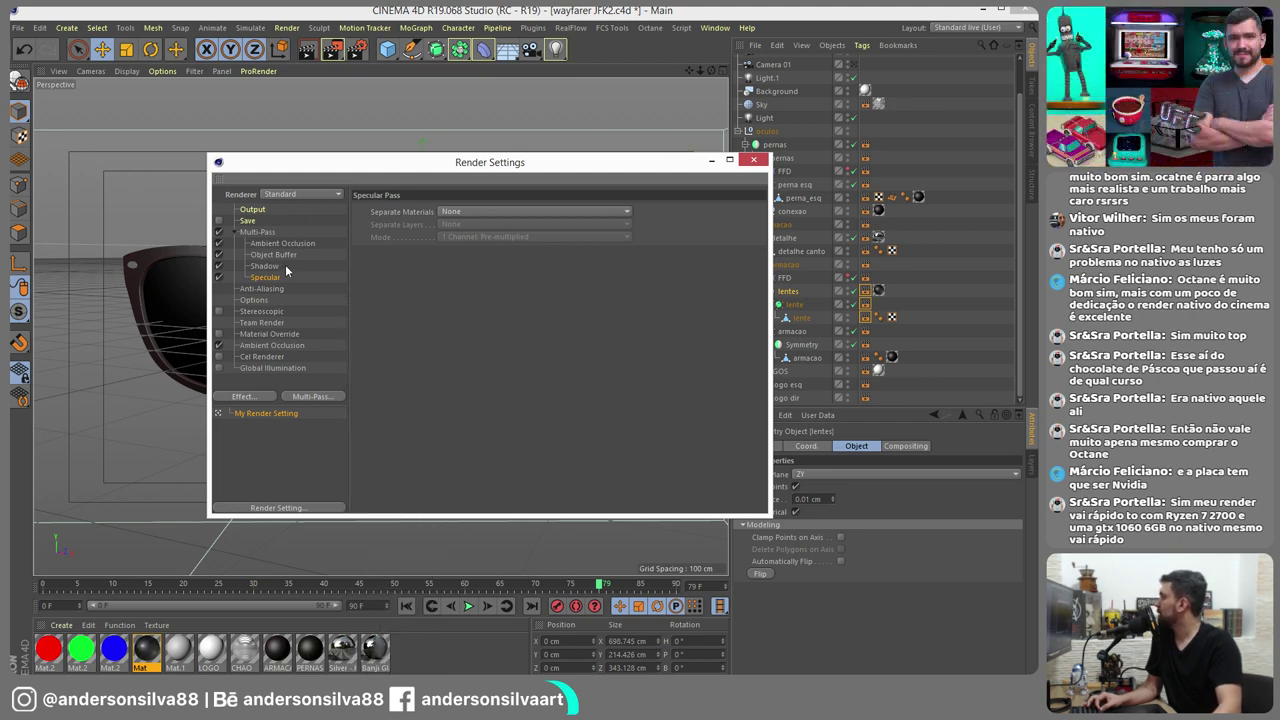
click(753, 160)
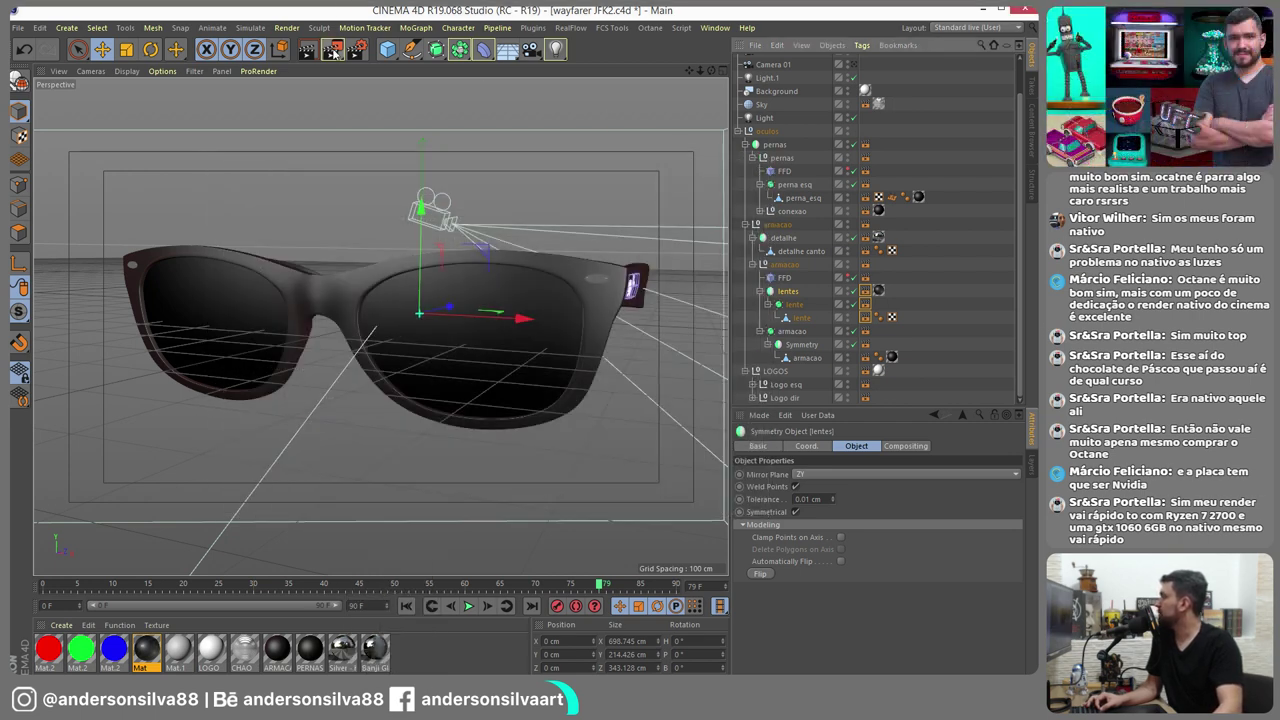
Render to Picture Viewer and compare the Specular, Shadow and Ambient Occlusion passes
click(333, 49)
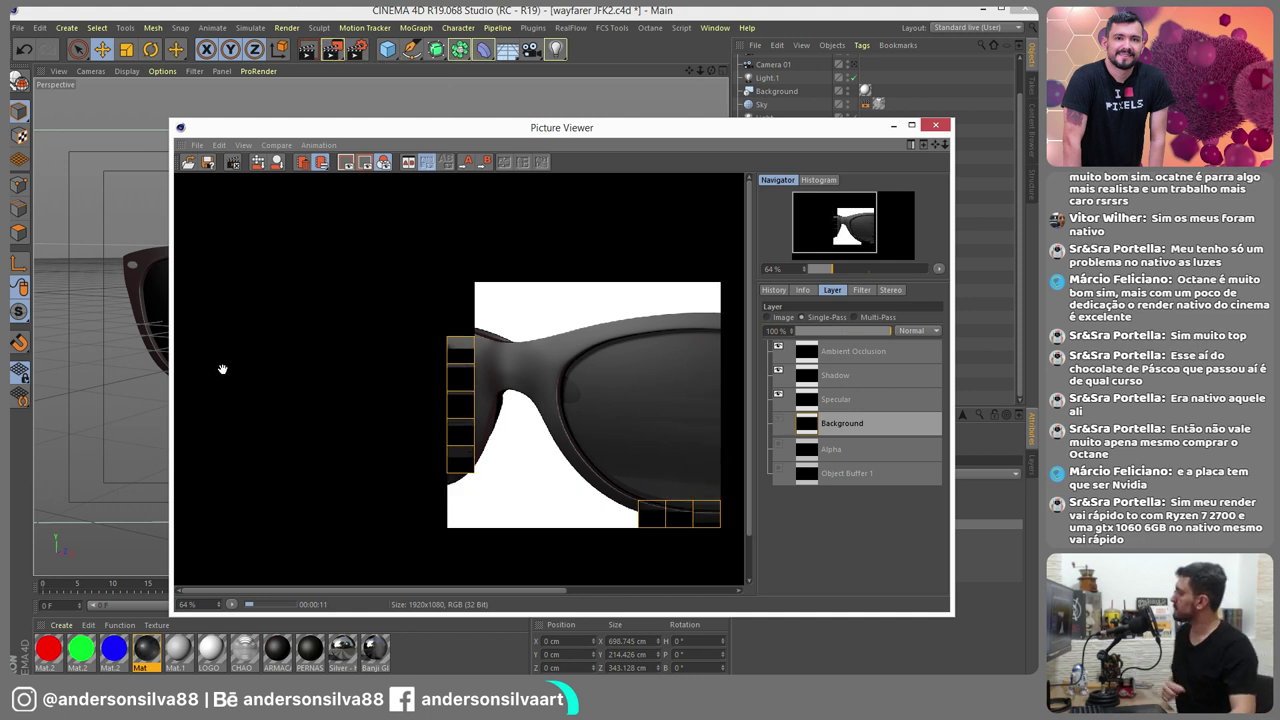
scroll(508, 395, down, 2)
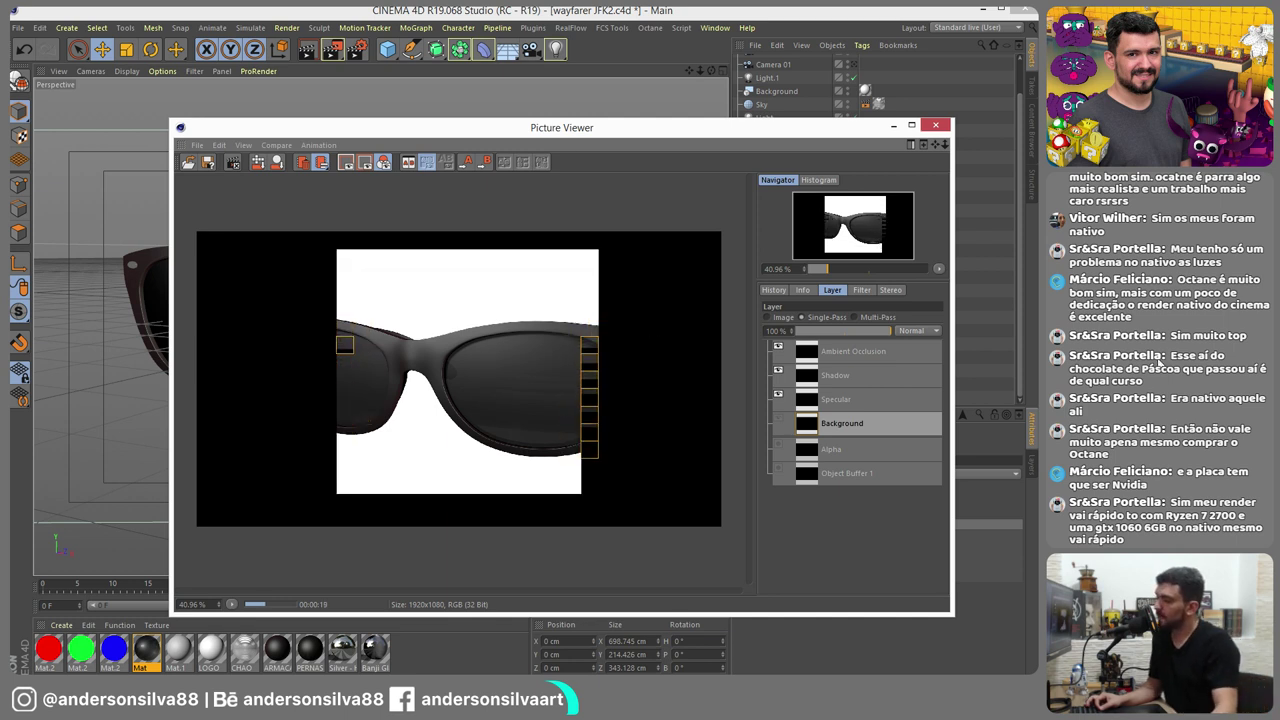
click(833, 399)
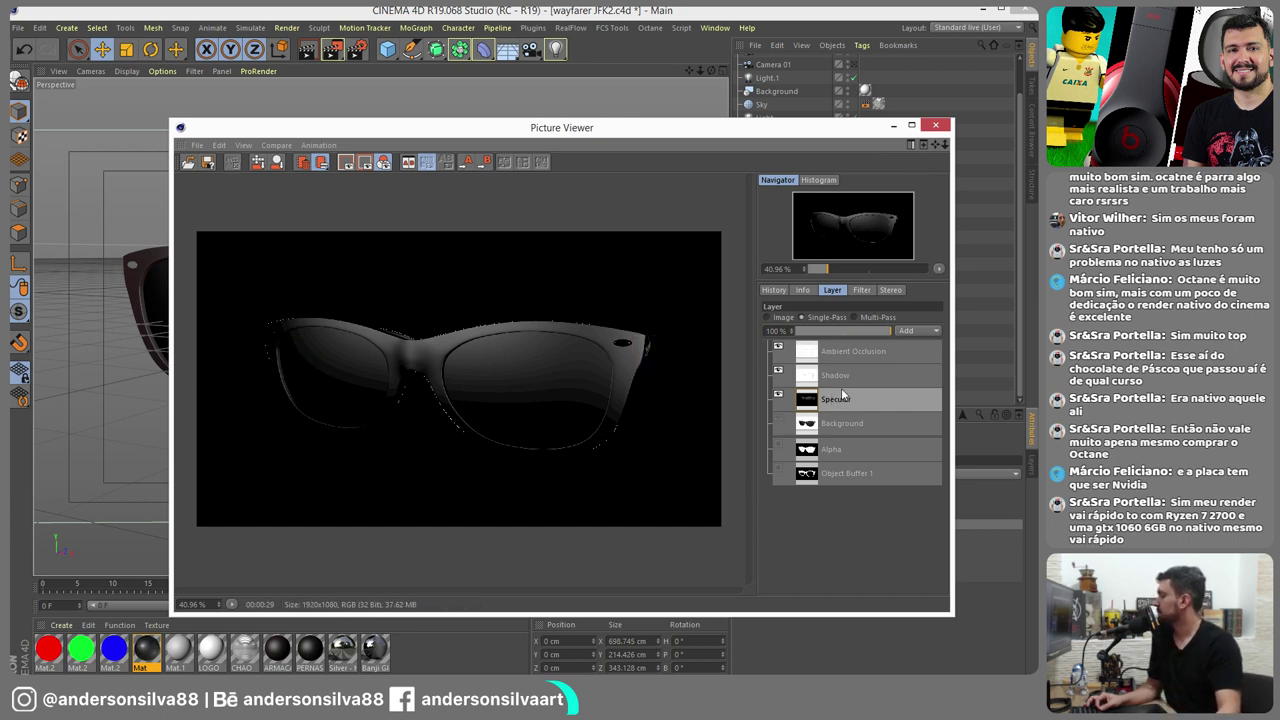
click(840, 372)
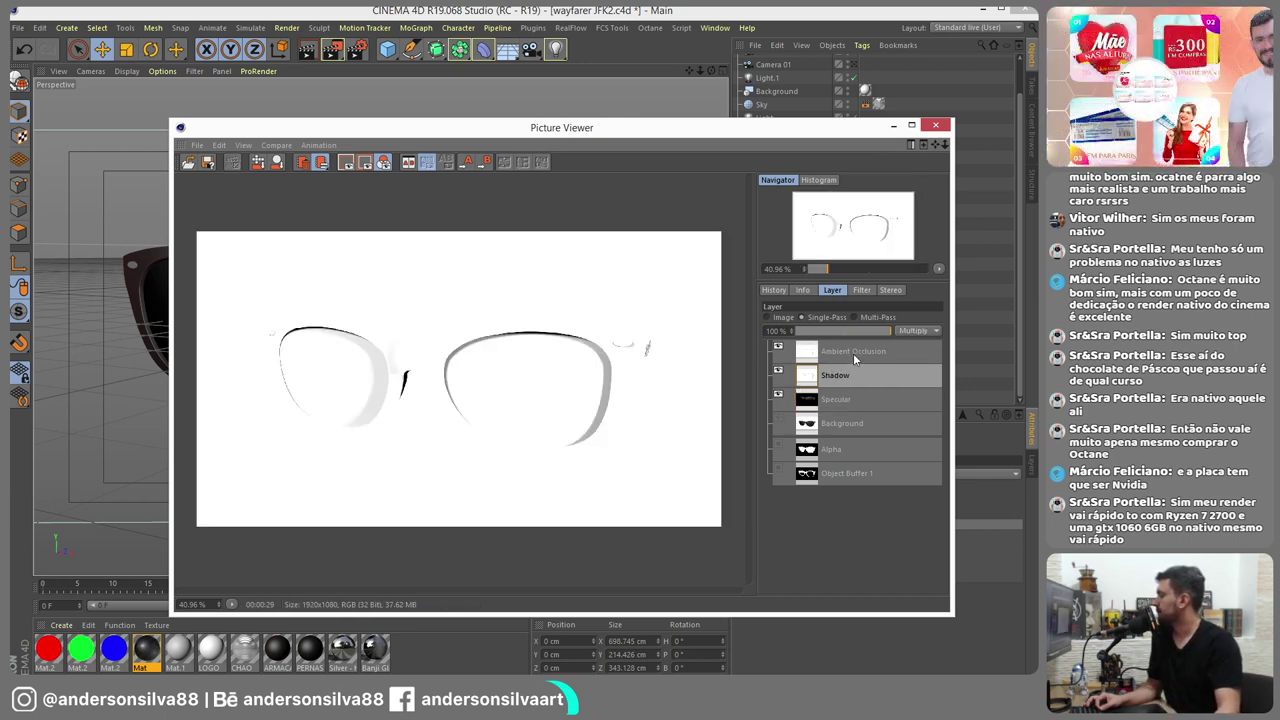
click(853, 353)
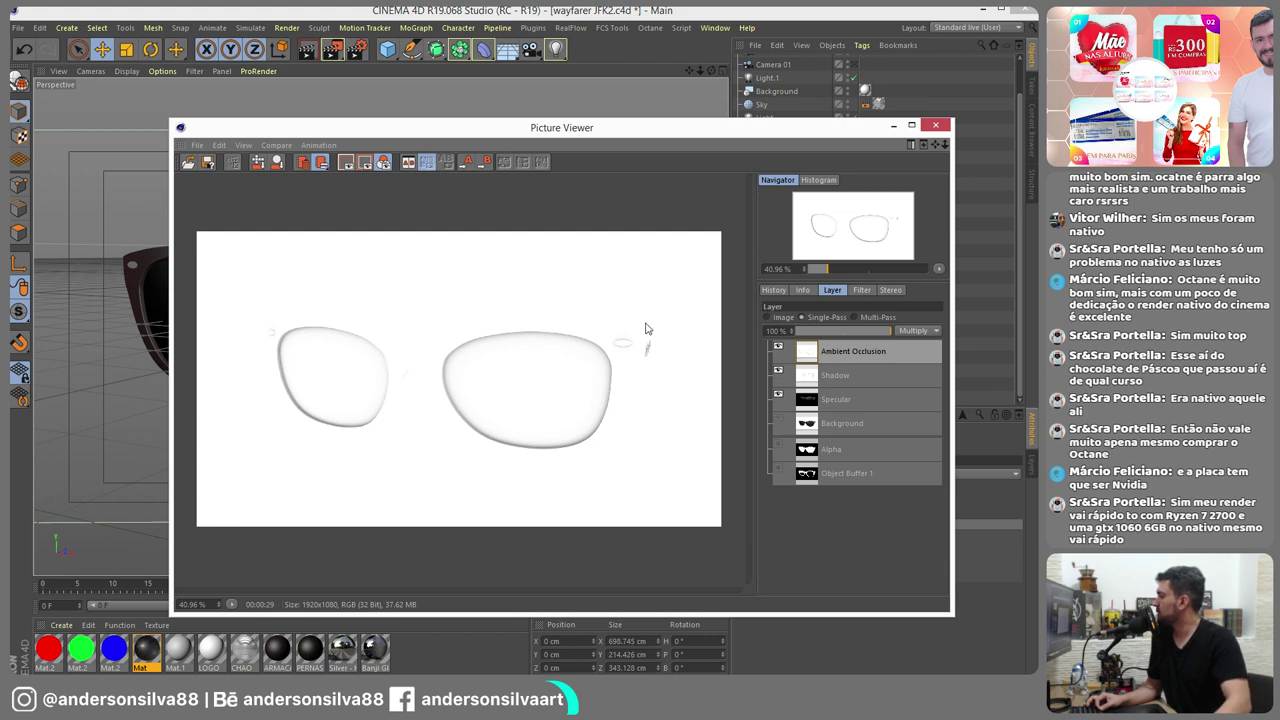
click(847, 375)
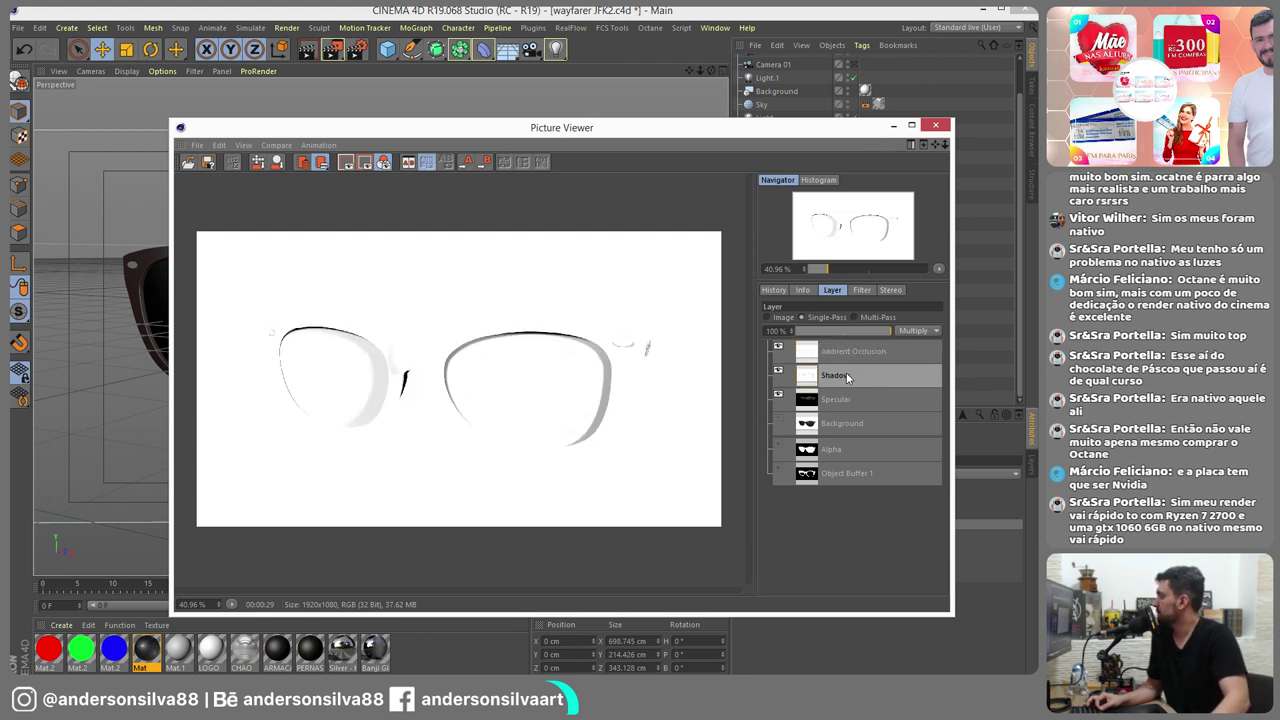
click(837, 398)
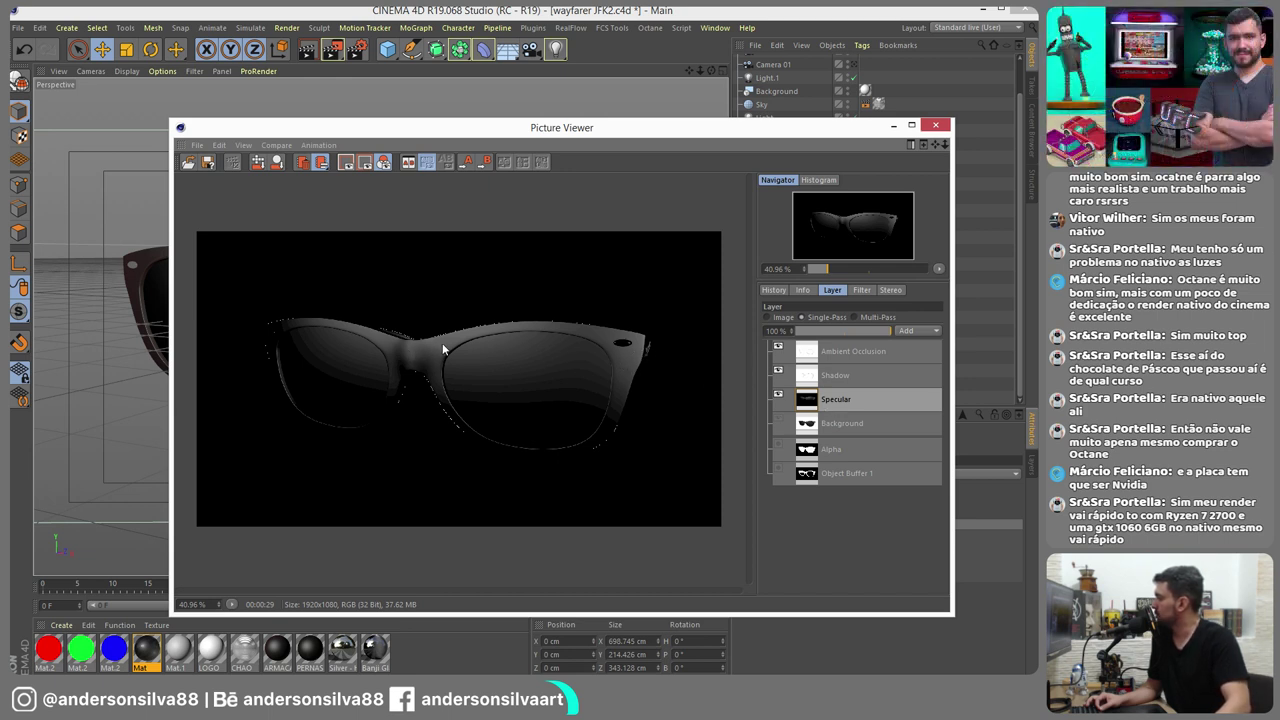
View the Background, Alpha and Object Buffer 1 passes, then show the full Image
click(848, 425)
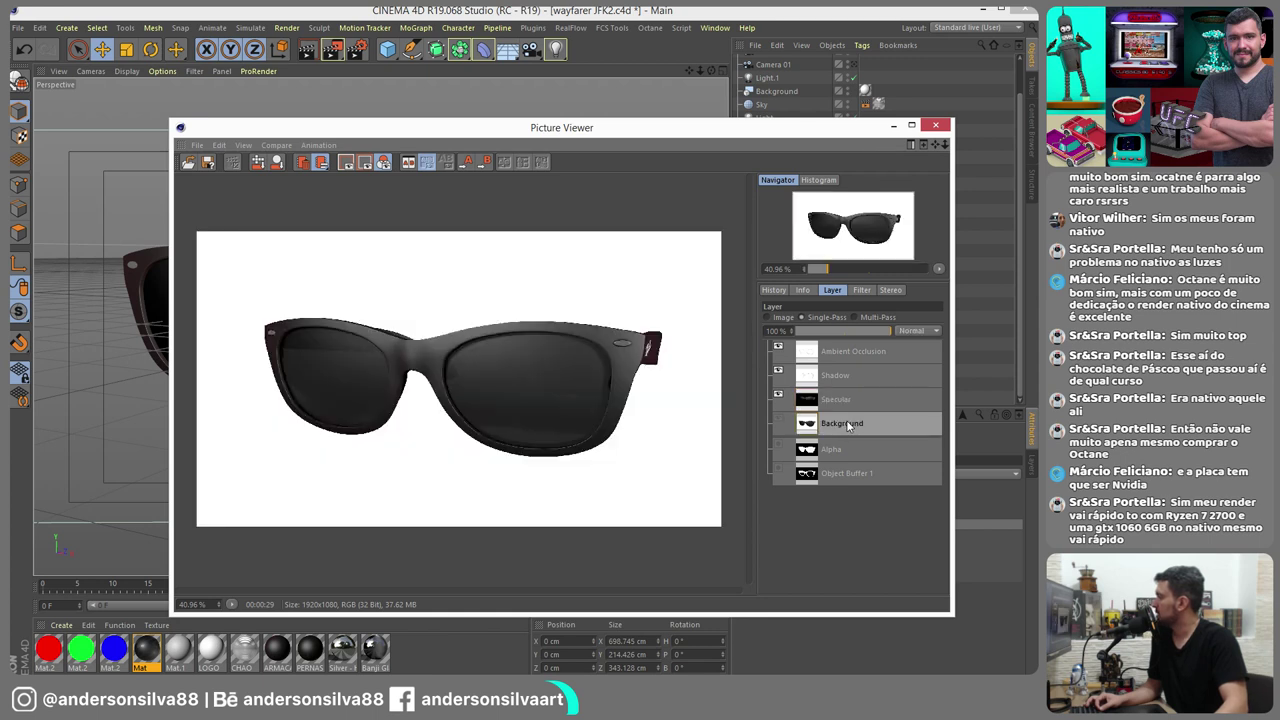
click(847, 450)
click(841, 476)
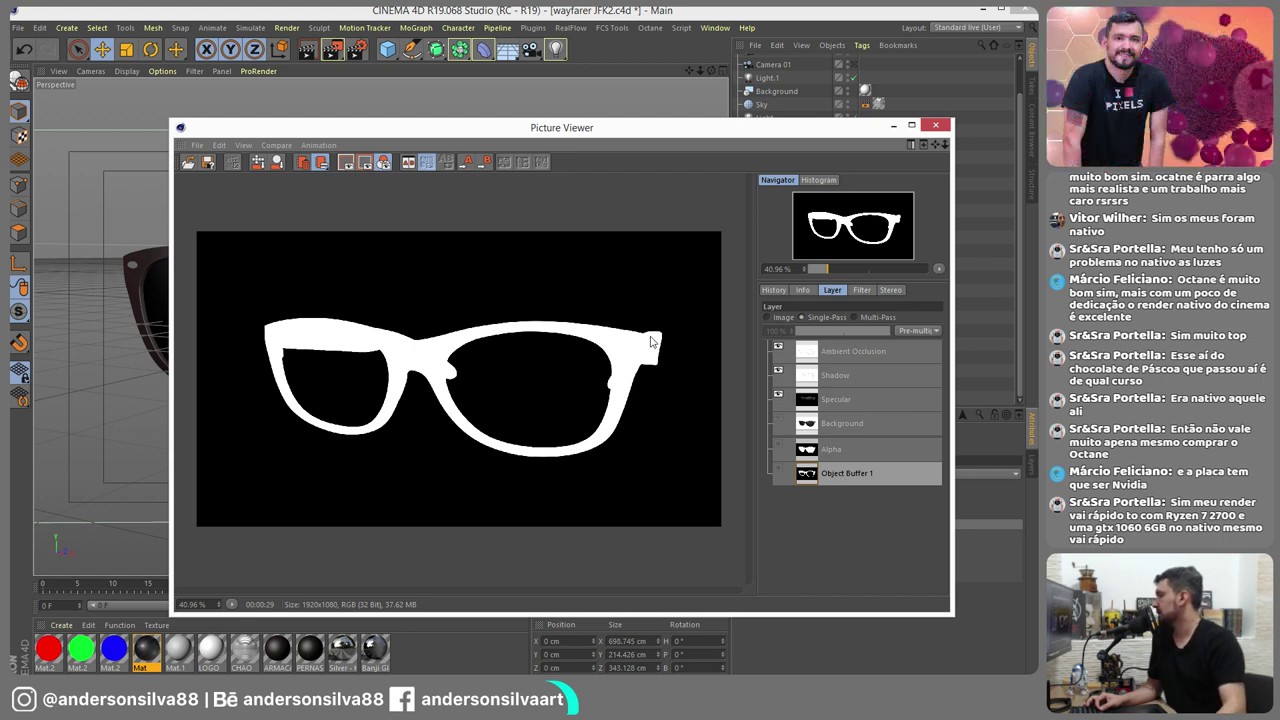
click(875, 318)
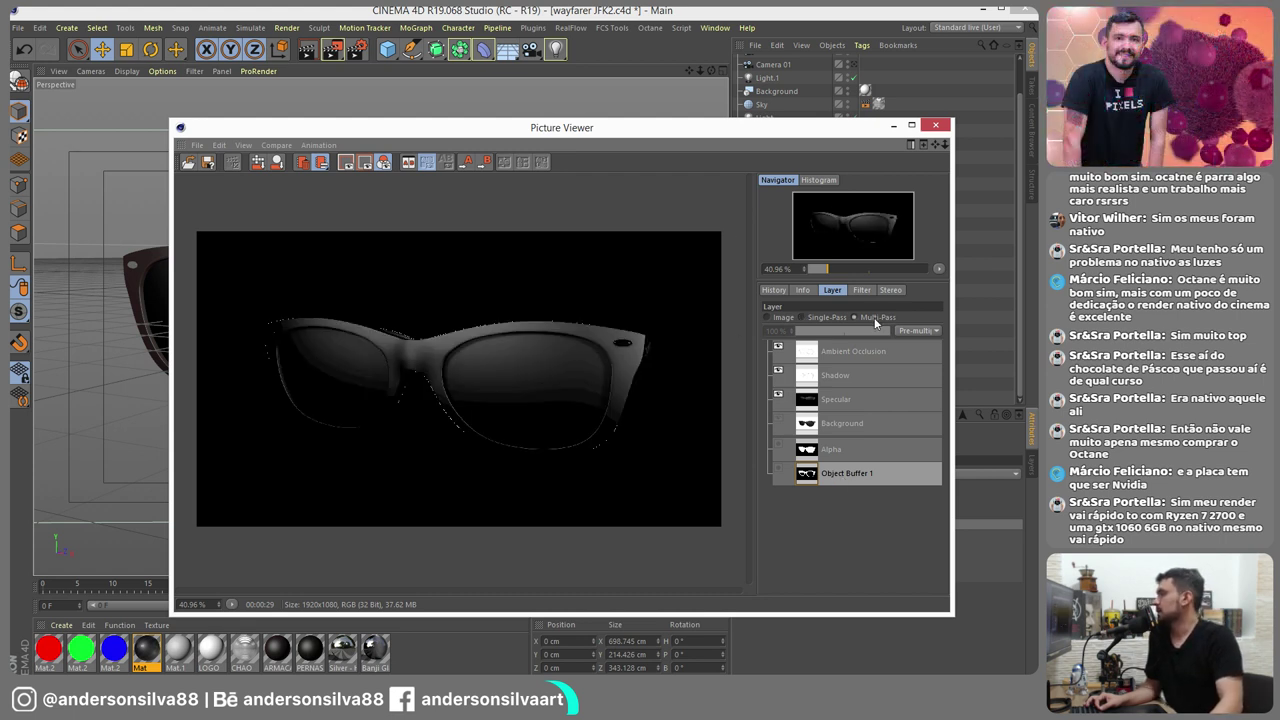
click(816, 316)
click(782, 319)
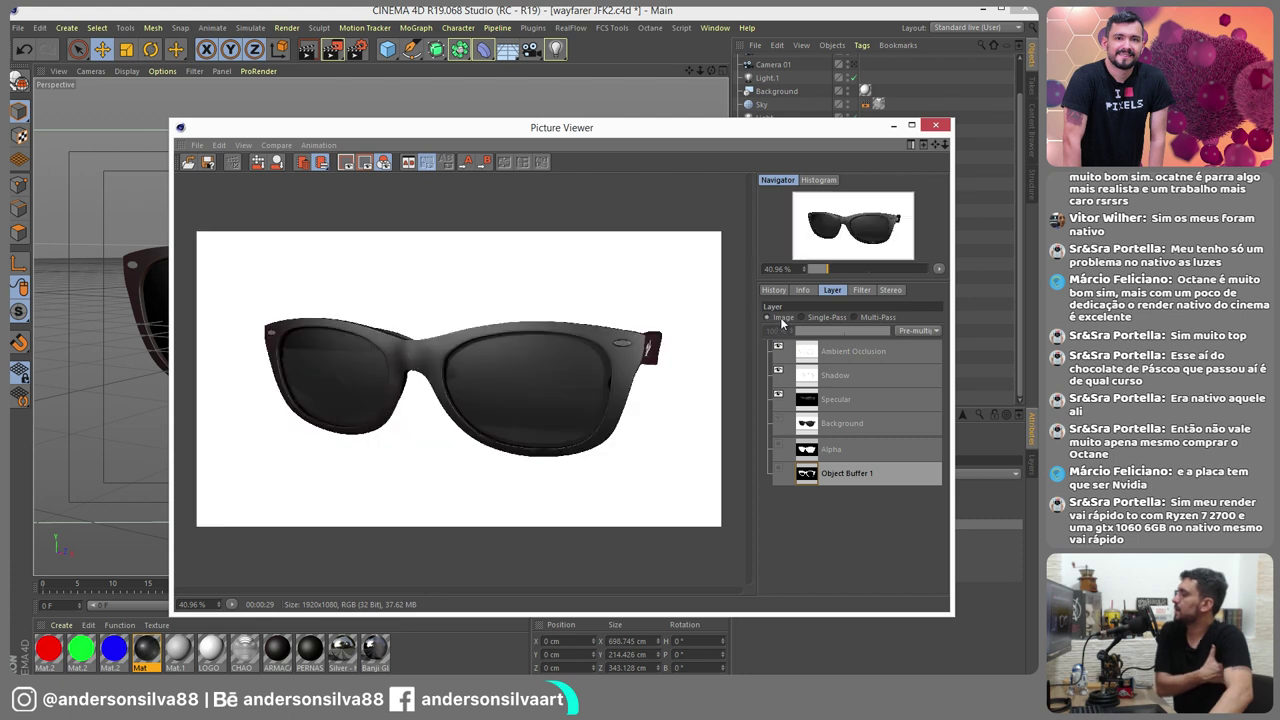
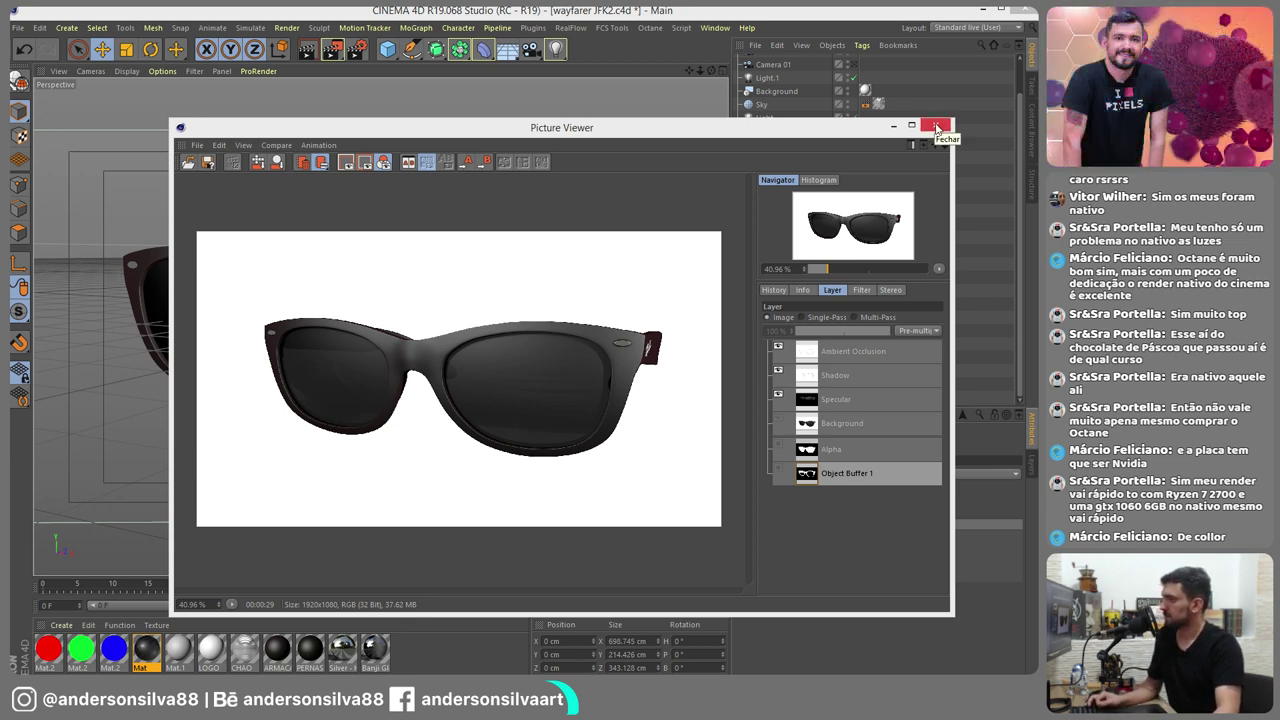
Close the Picture Viewer showing the rendered sunglasses image
click(936, 127)
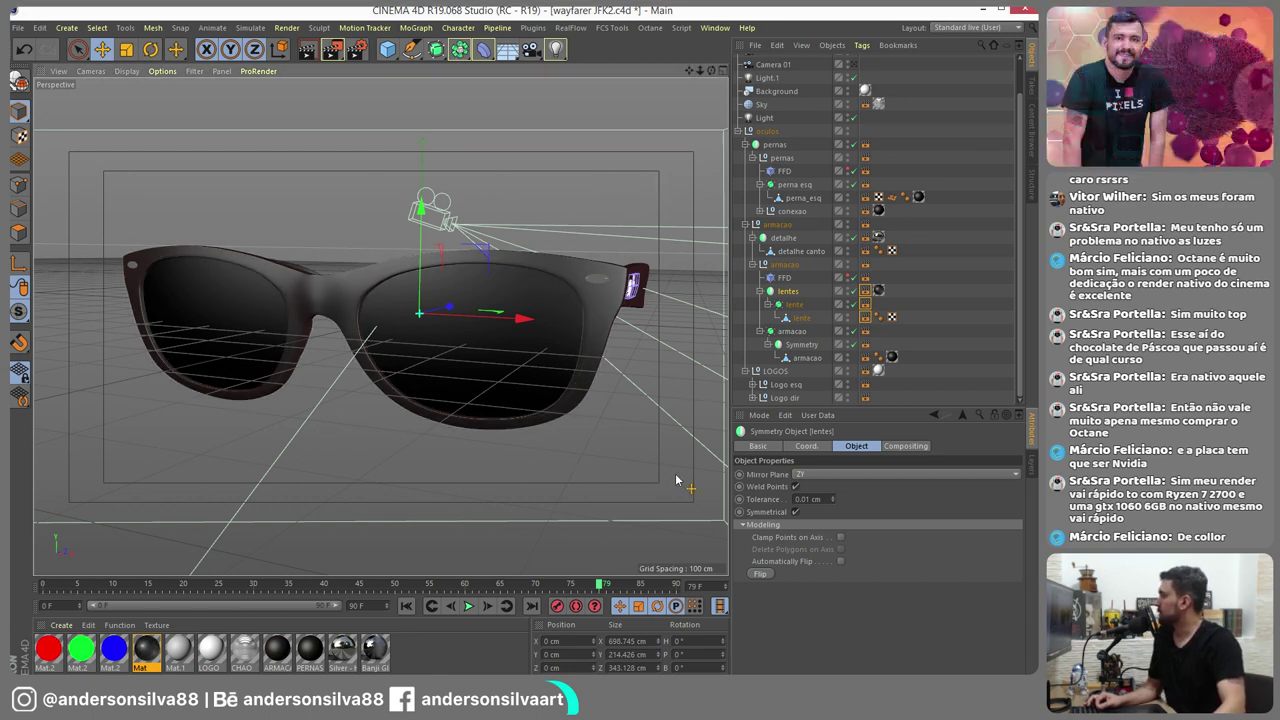
Load Perna-TEXTURA.jpg as the PERNAS material's Color texture
drag(128, 585, 43, 585)
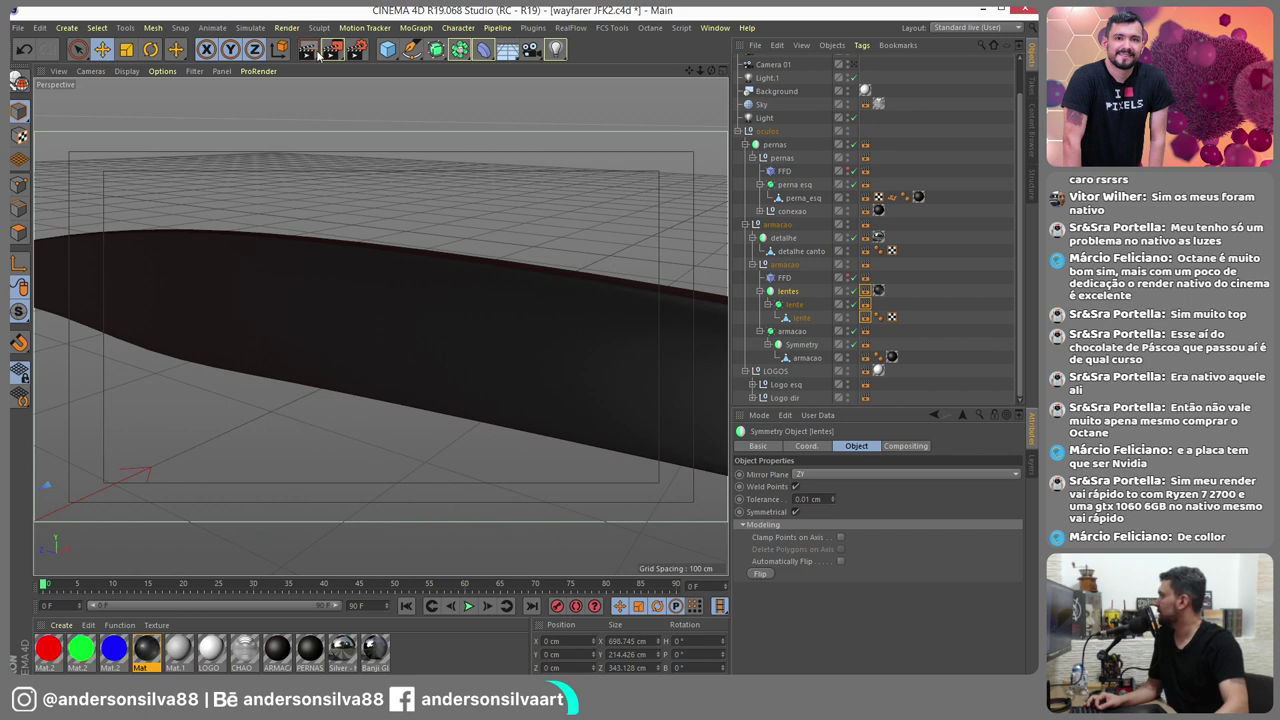
click(312, 651)
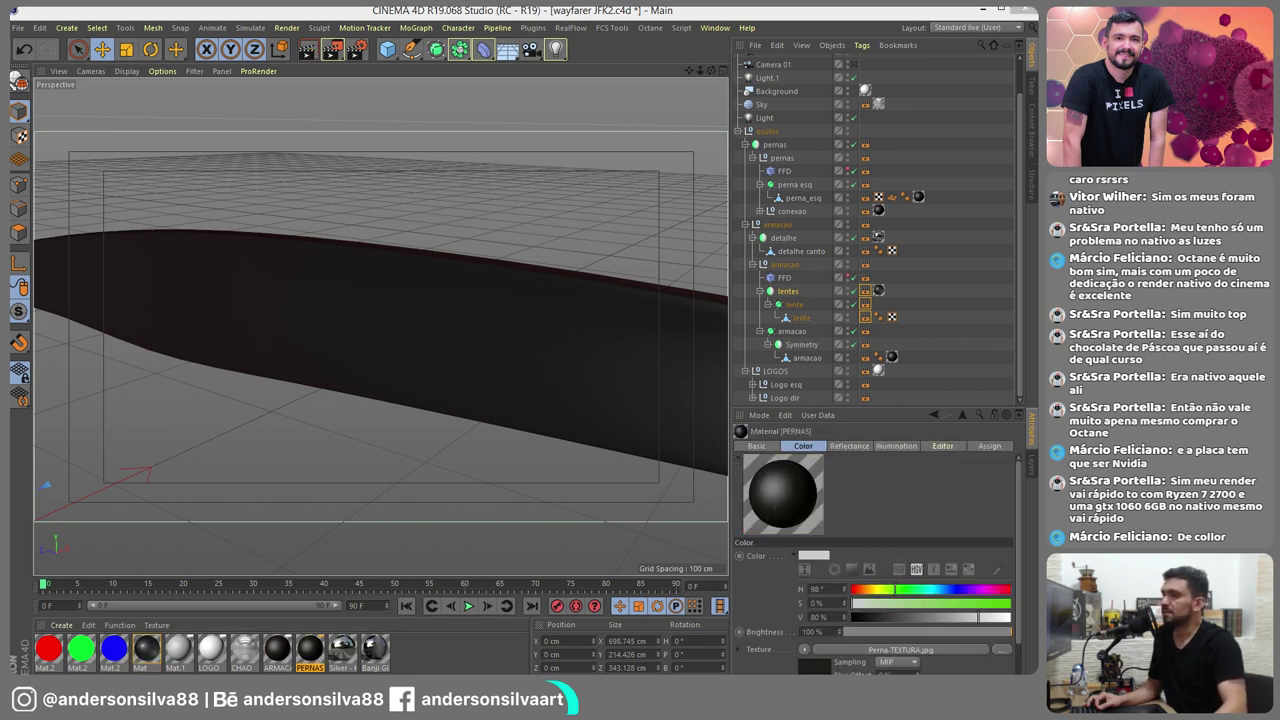
click(308, 49)
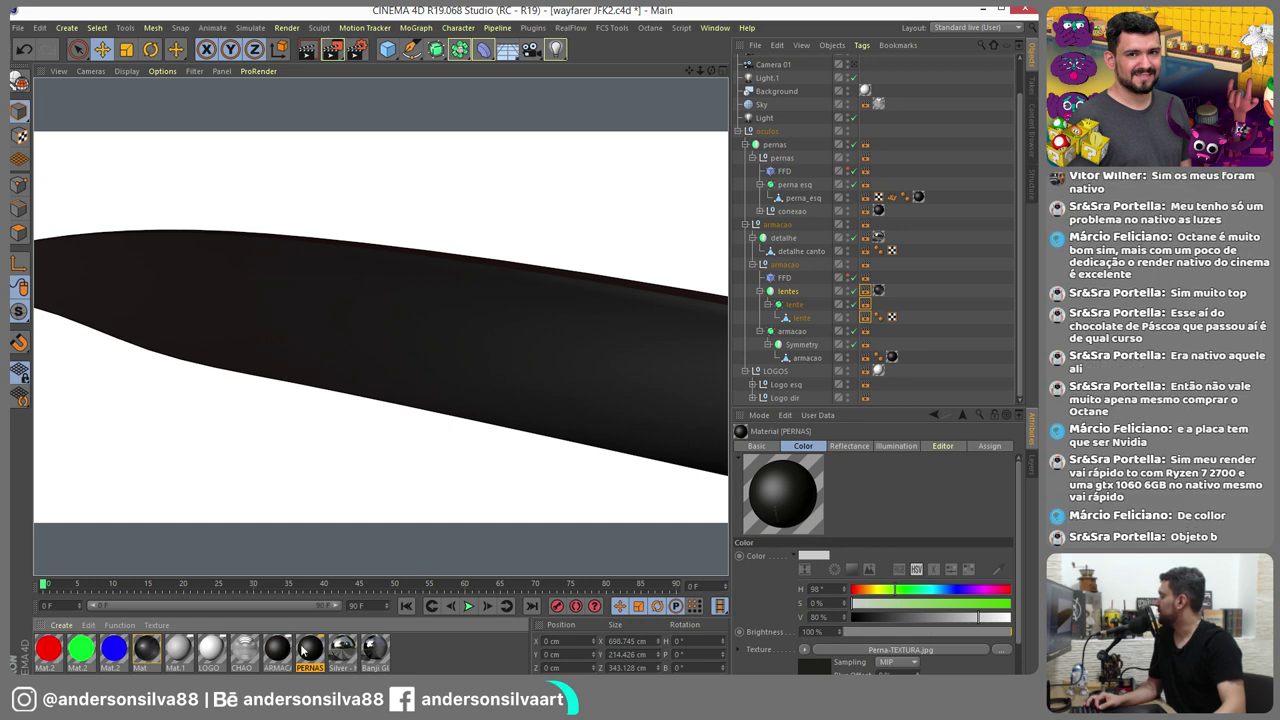
click(804, 649)
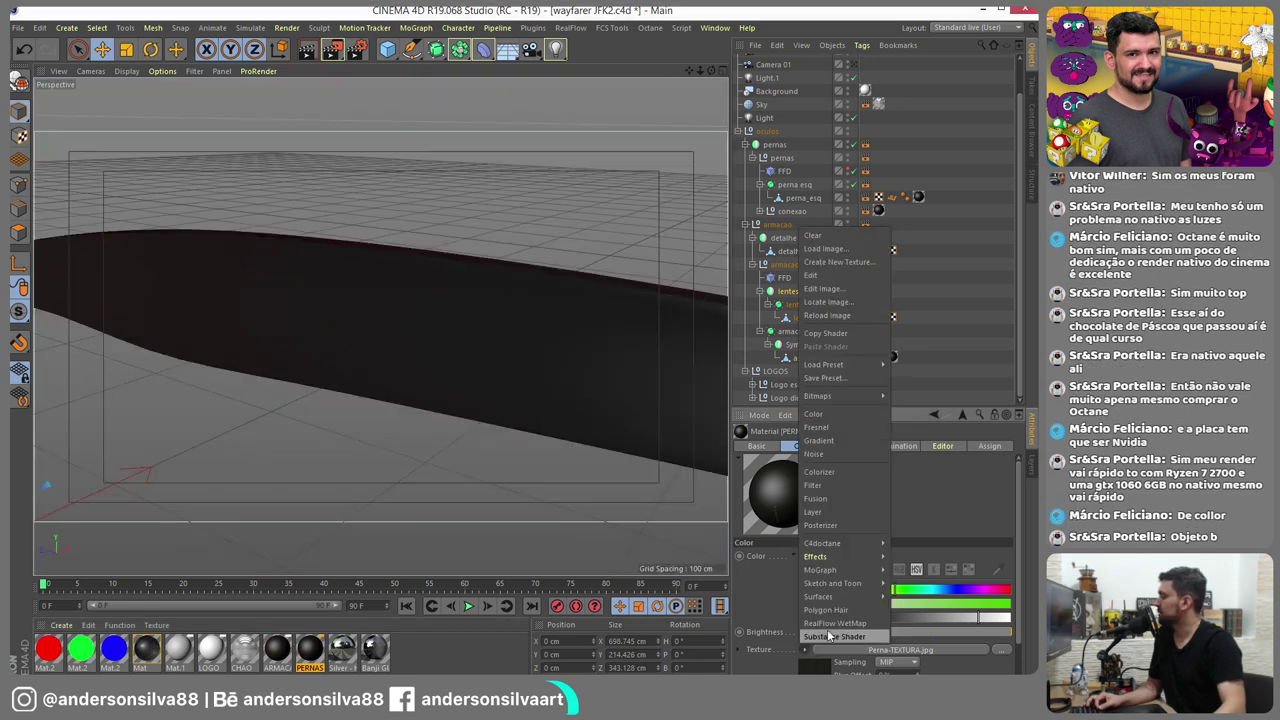
click(845, 251)
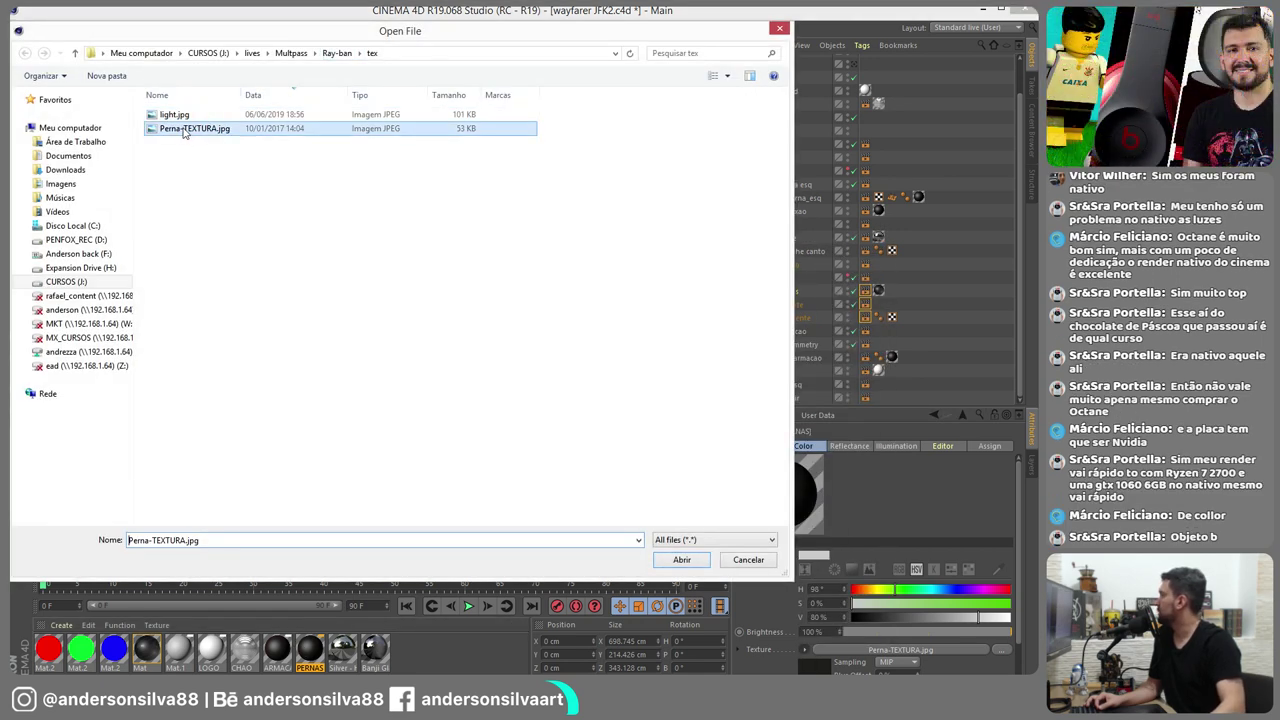
double_click(190, 128)
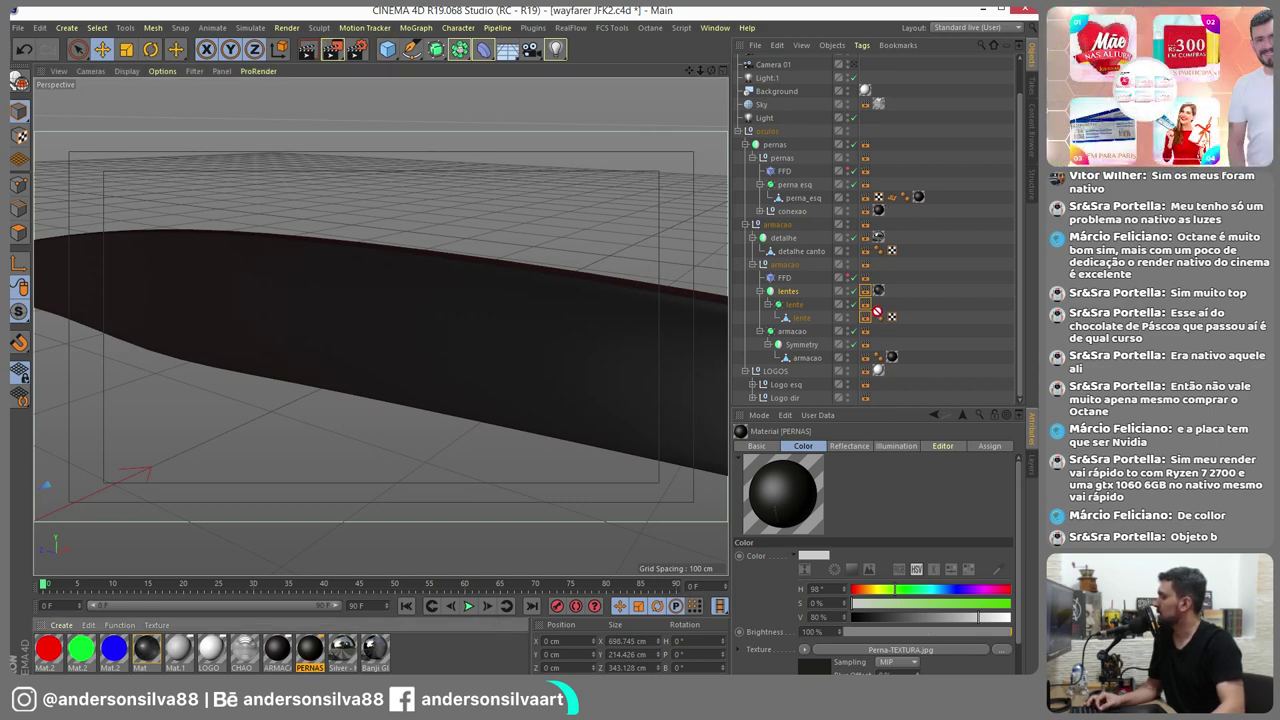
Apply PERNAS to perna_esq, check the logo render, and open the material in its own editor
drag(920, 198, 920, 200)
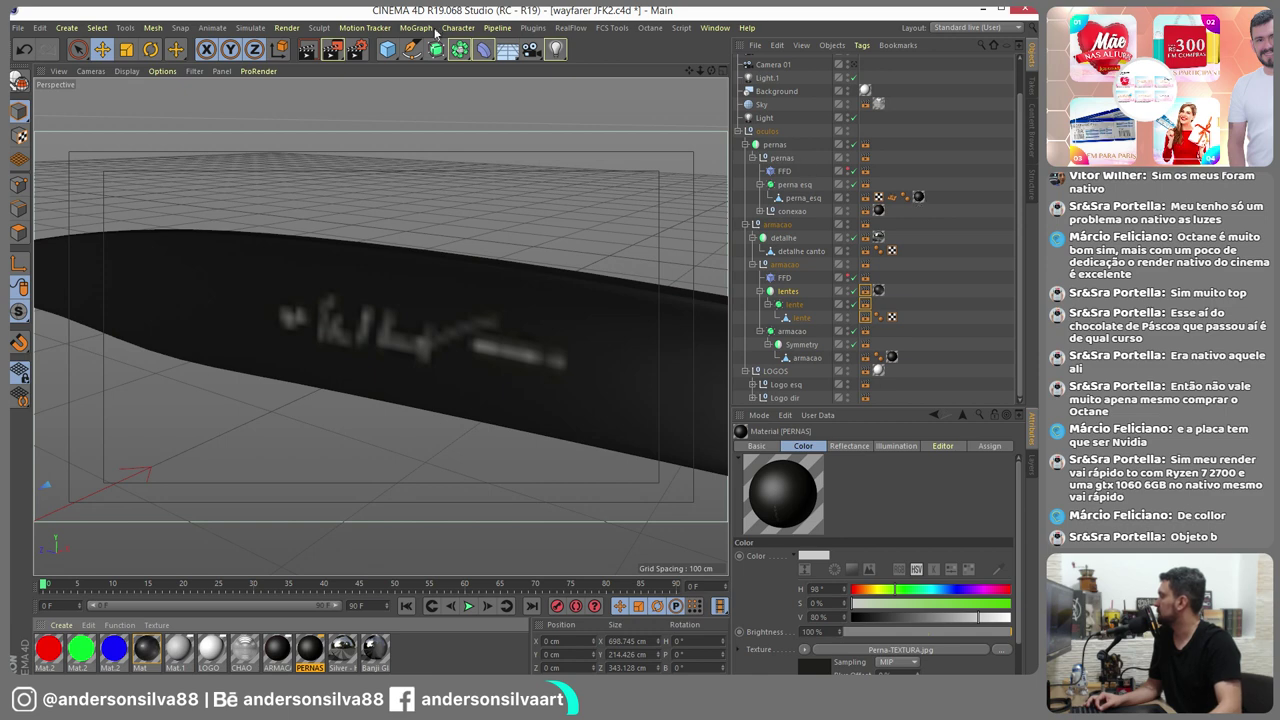
click(310, 48)
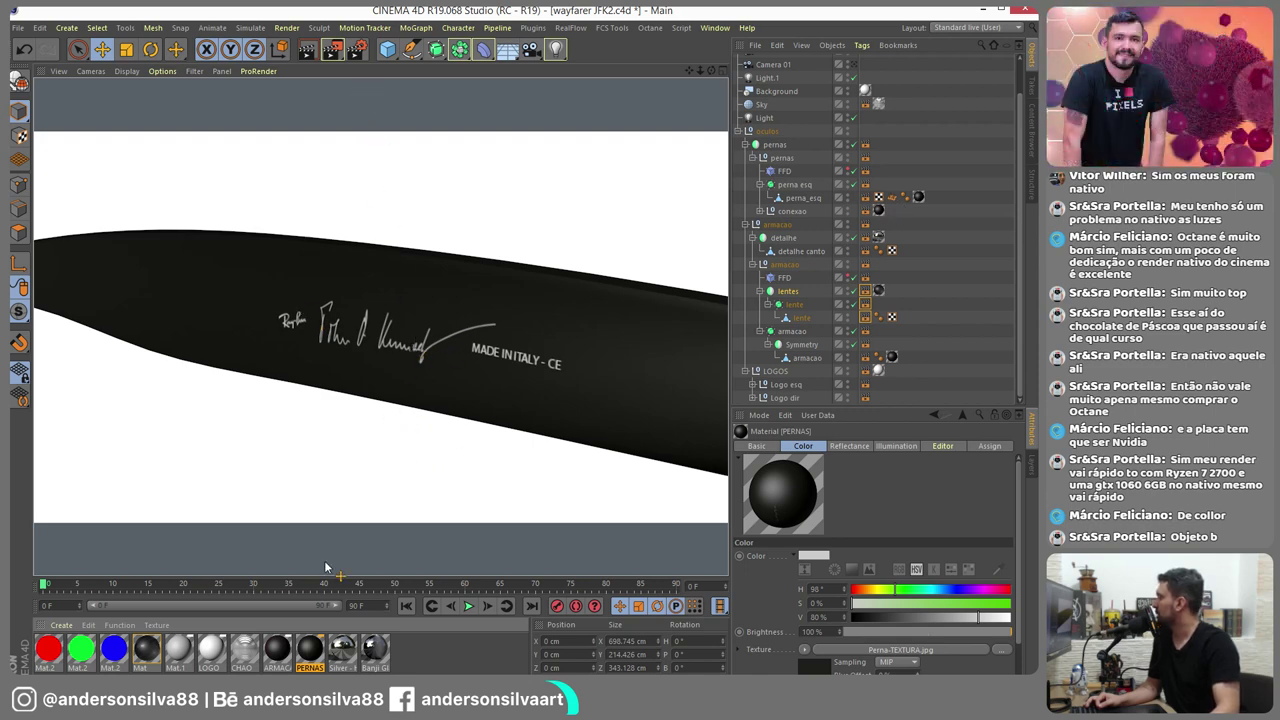
click(309, 652)
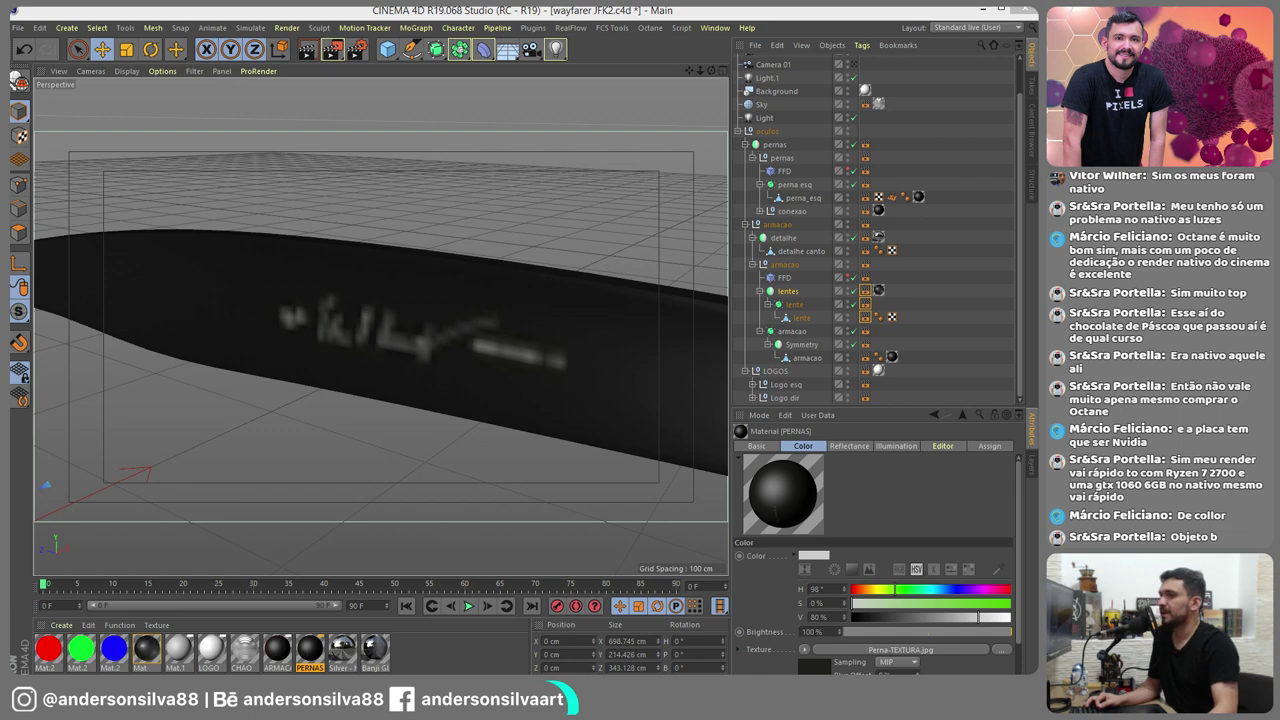
double_click(309, 652)
drag(449, 117, 603, 90)
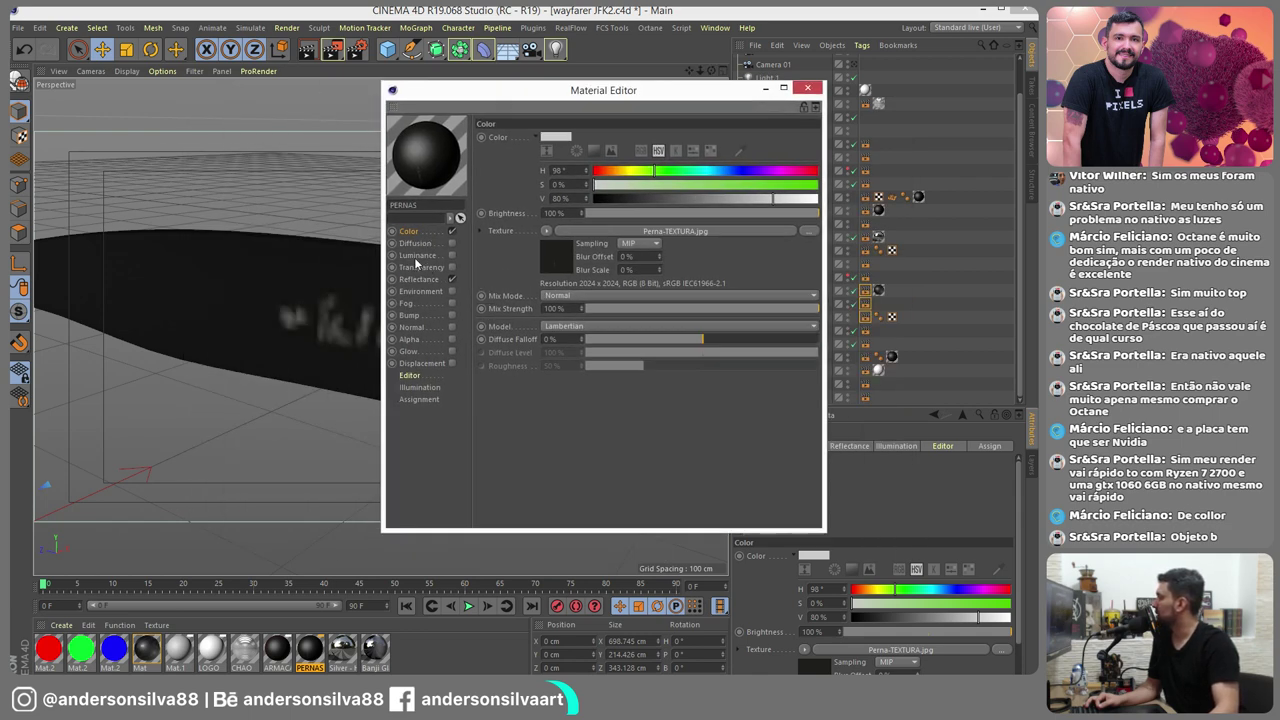
Enable the PERNAS Luminance channel with Perna-TEXTURA.jpg as its texture
click(416, 260)
click(452, 256)
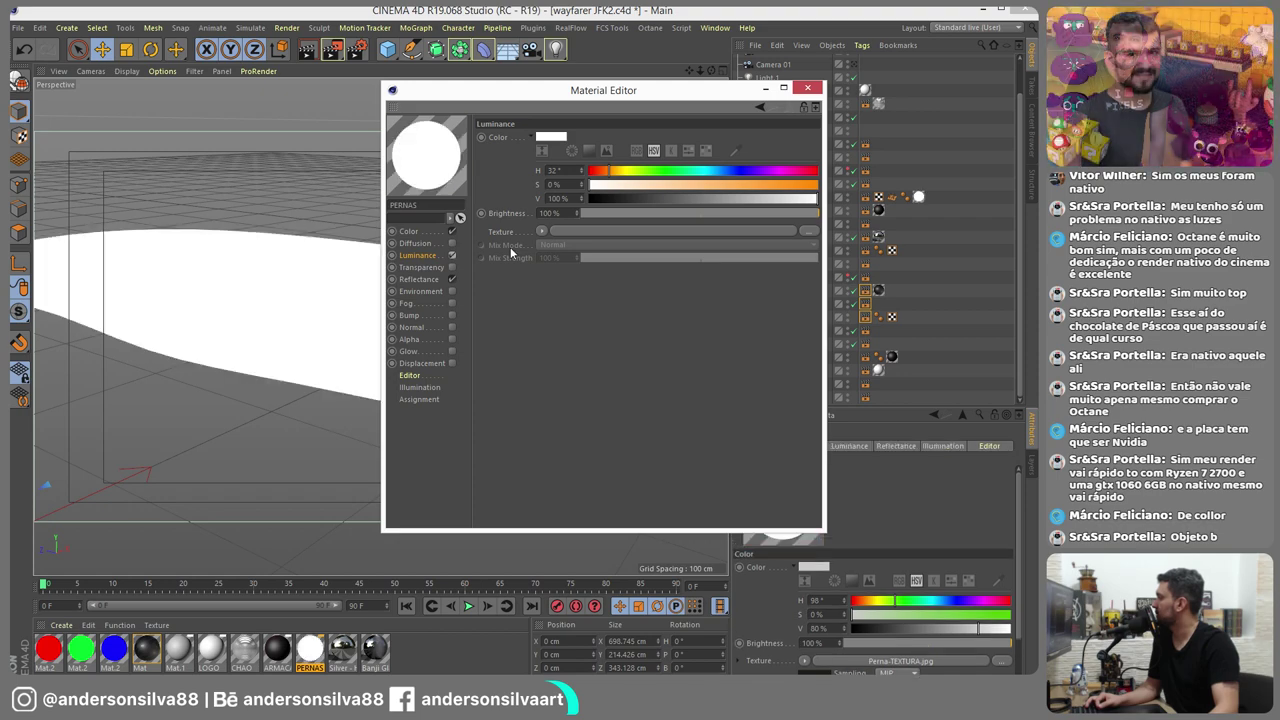
click(541, 231)
click(560, 257)
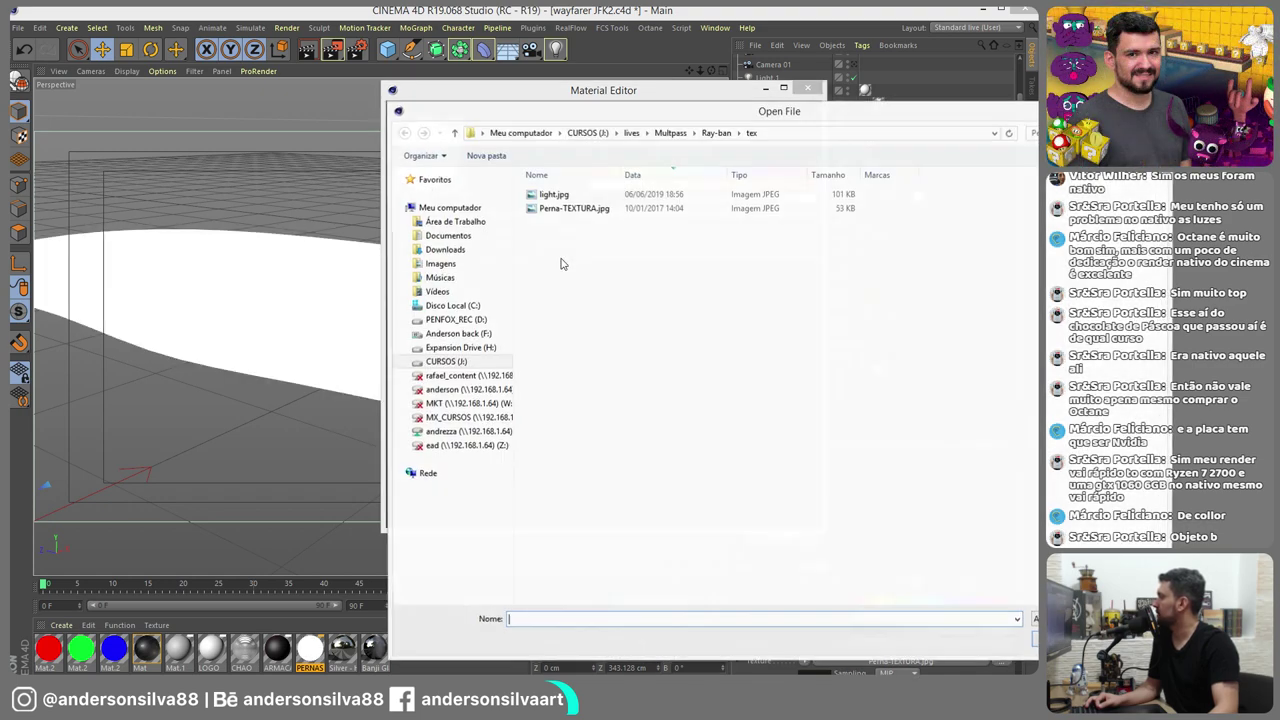
double_click(557, 208)
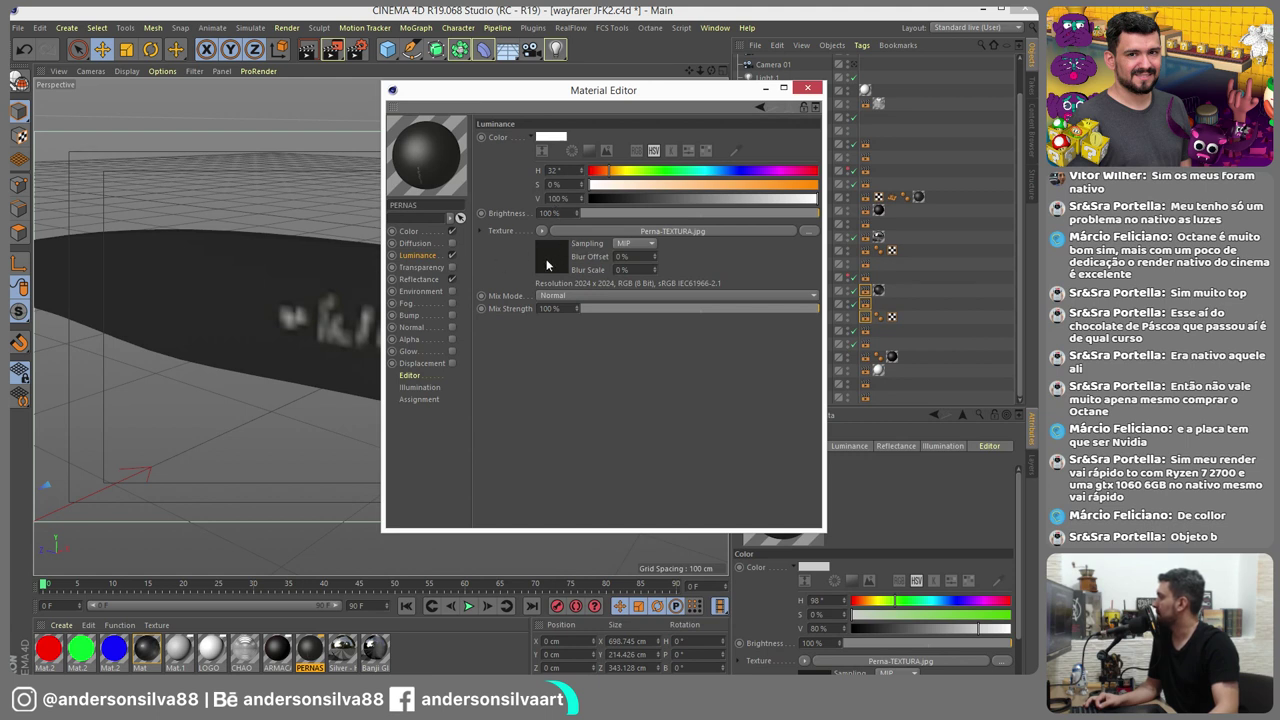
Inspect the luminance bitmap in an external viewer, then close the Material Editor
click(611, 232)
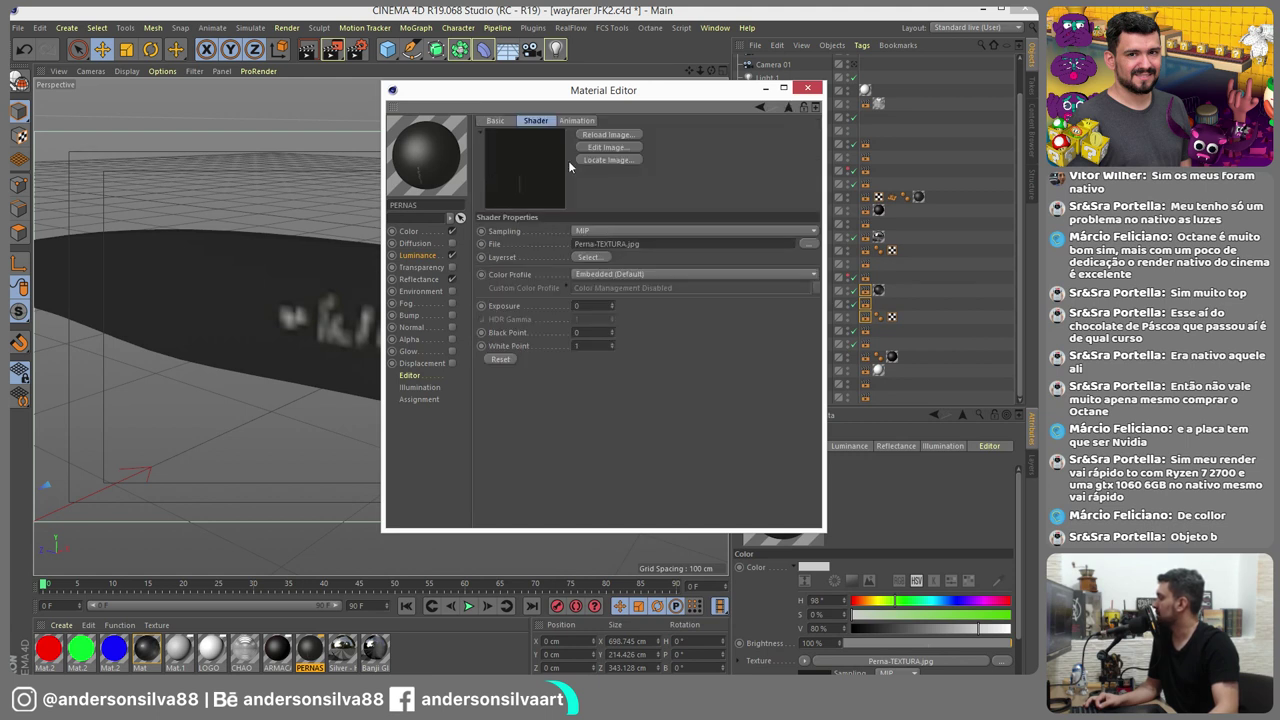
click(604, 148)
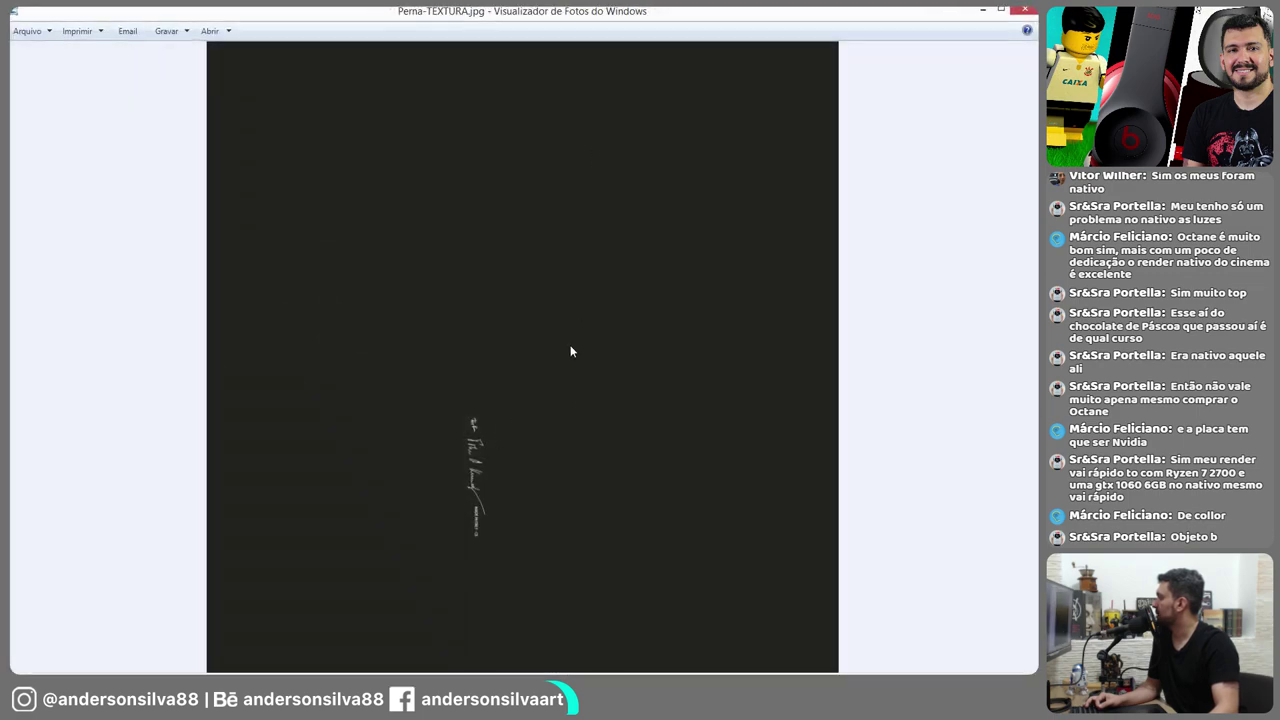
click(1025, 10)
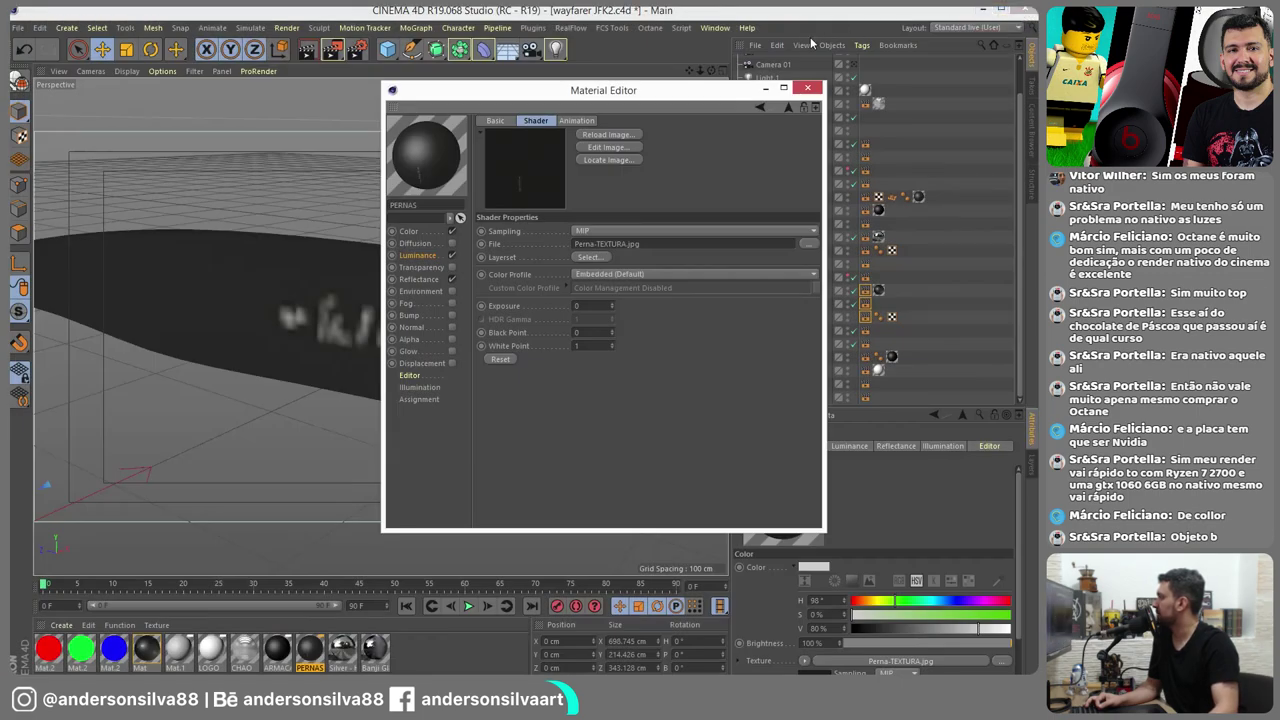
click(816, 88)
Add a Material Luminance multi-pass in Render Settings and render to the Picture Viewer
click(357, 48)
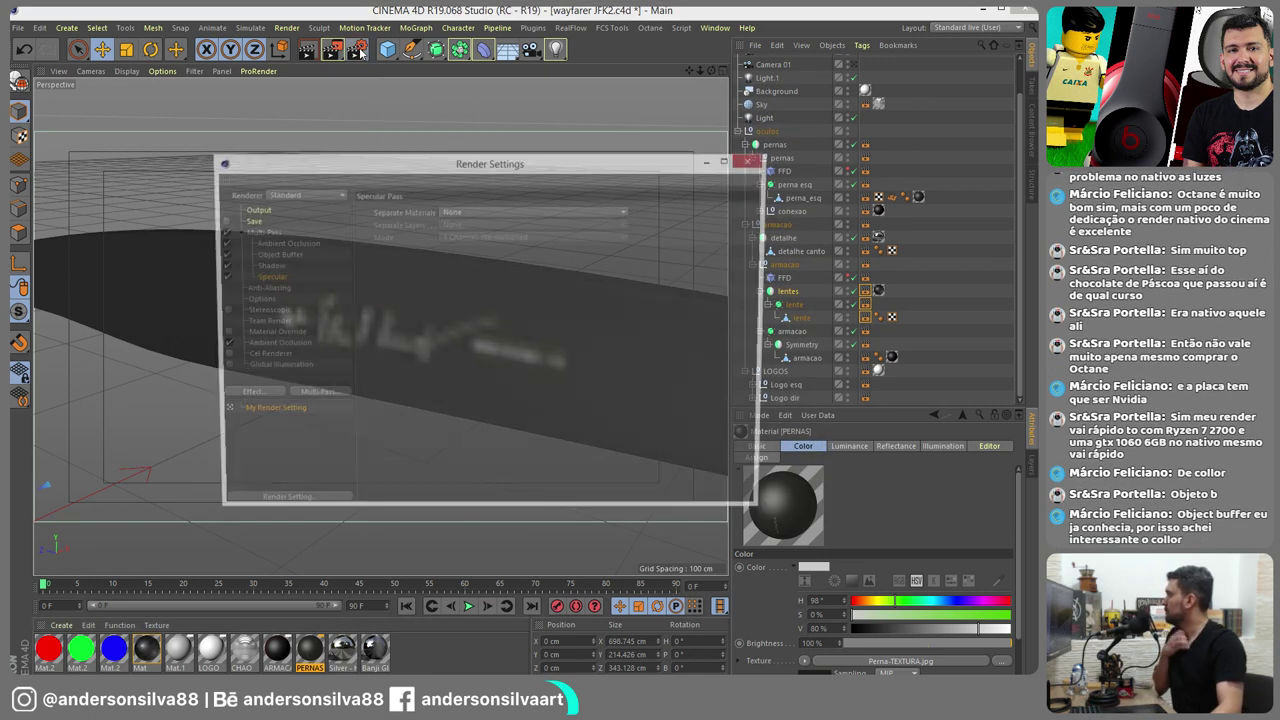
click(308, 397)
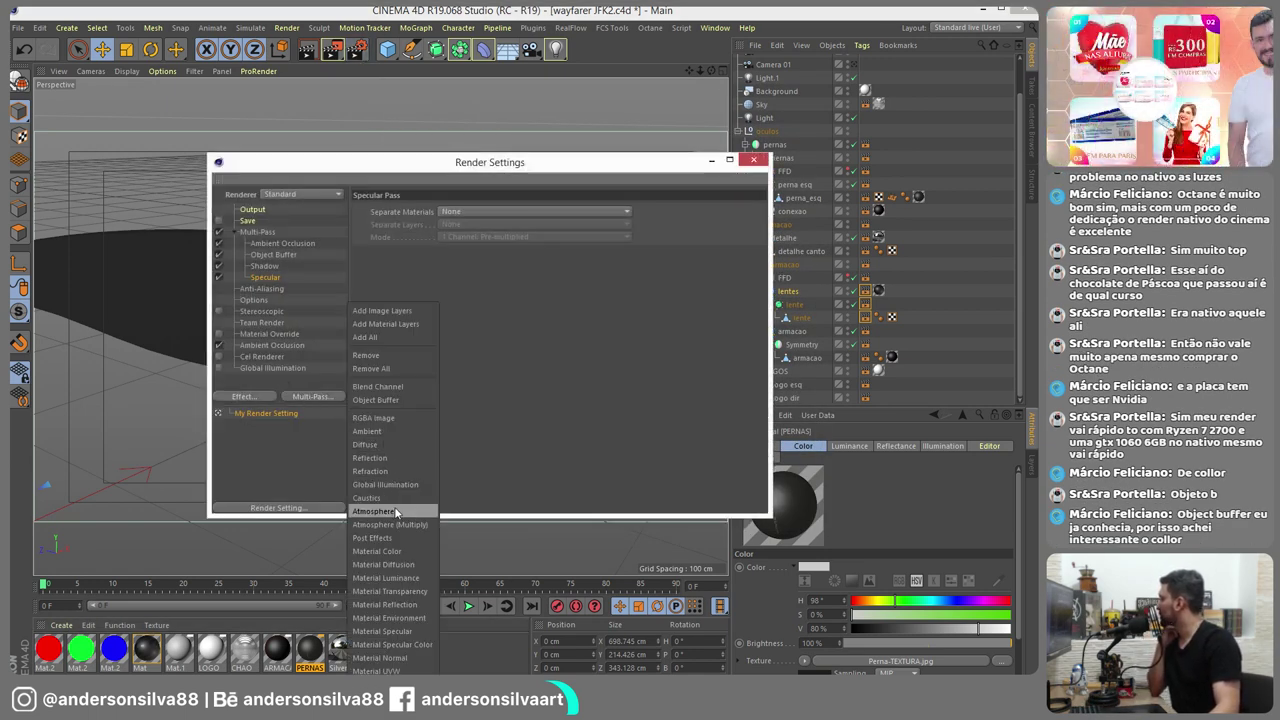
click(419, 587)
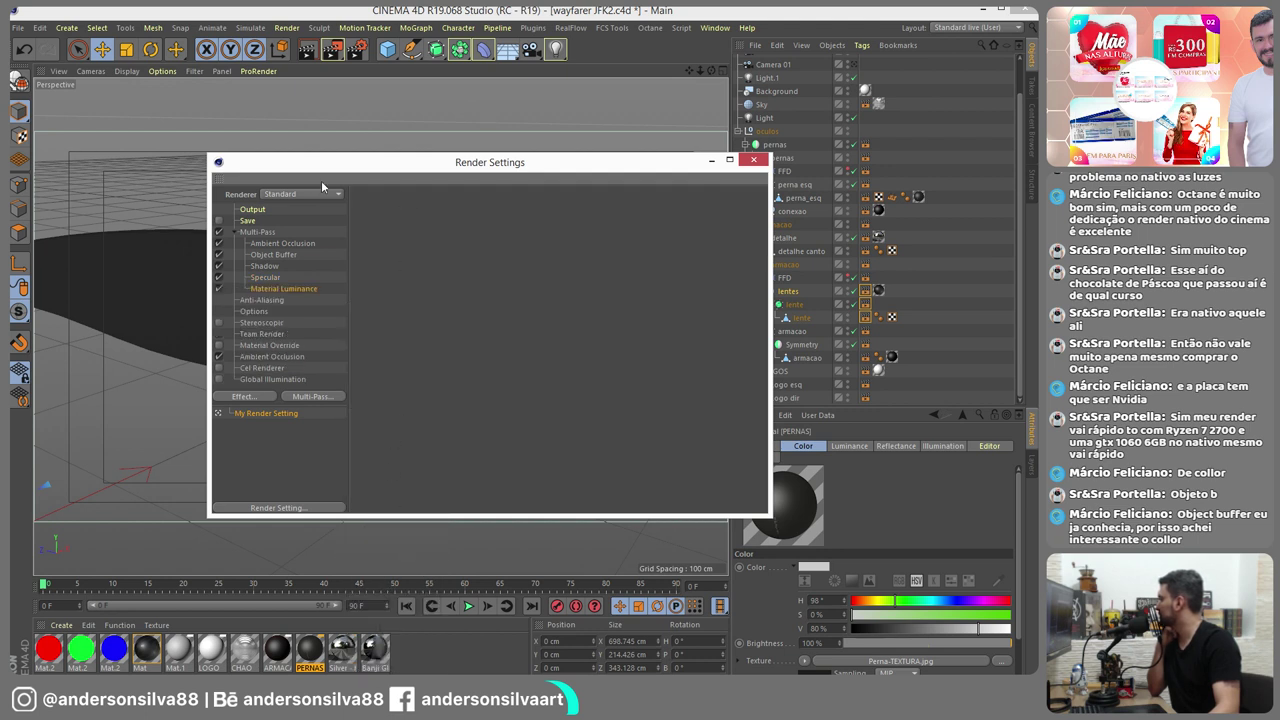
click(333, 49)
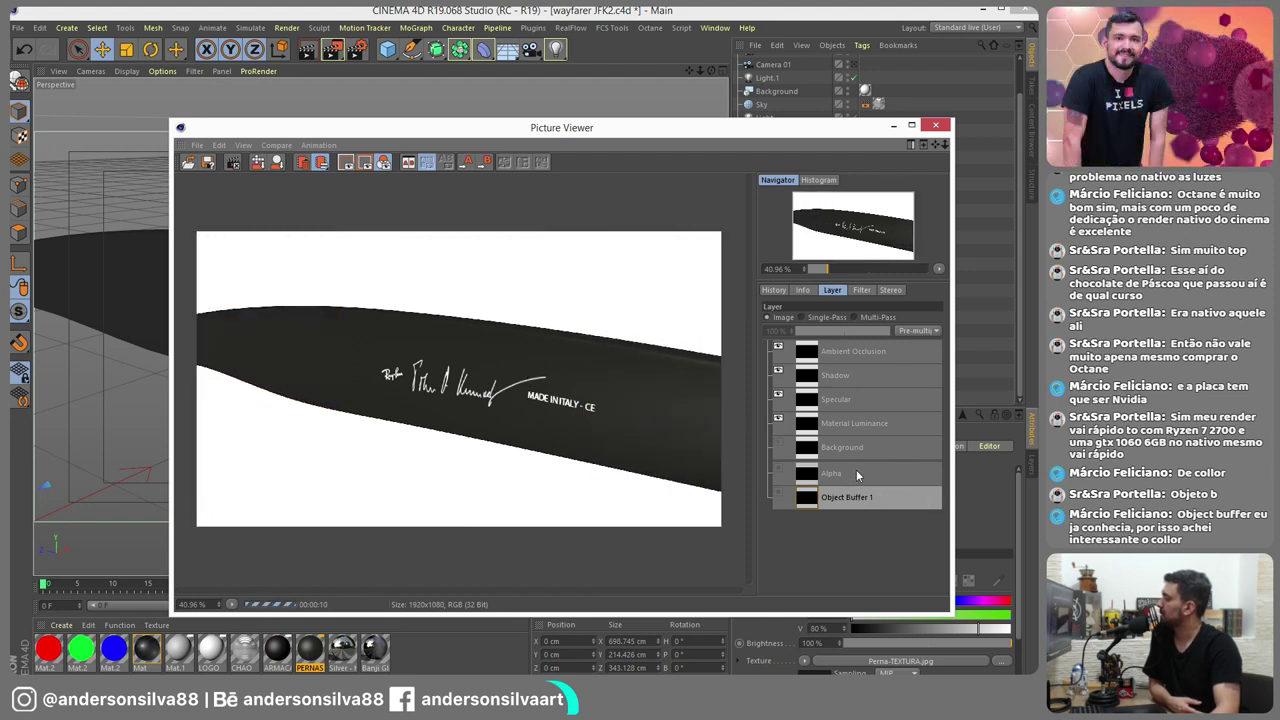
View only the Material Luminance layer in Single-Pass mode, then open the Picture Viewer's File menu
click(848, 424)
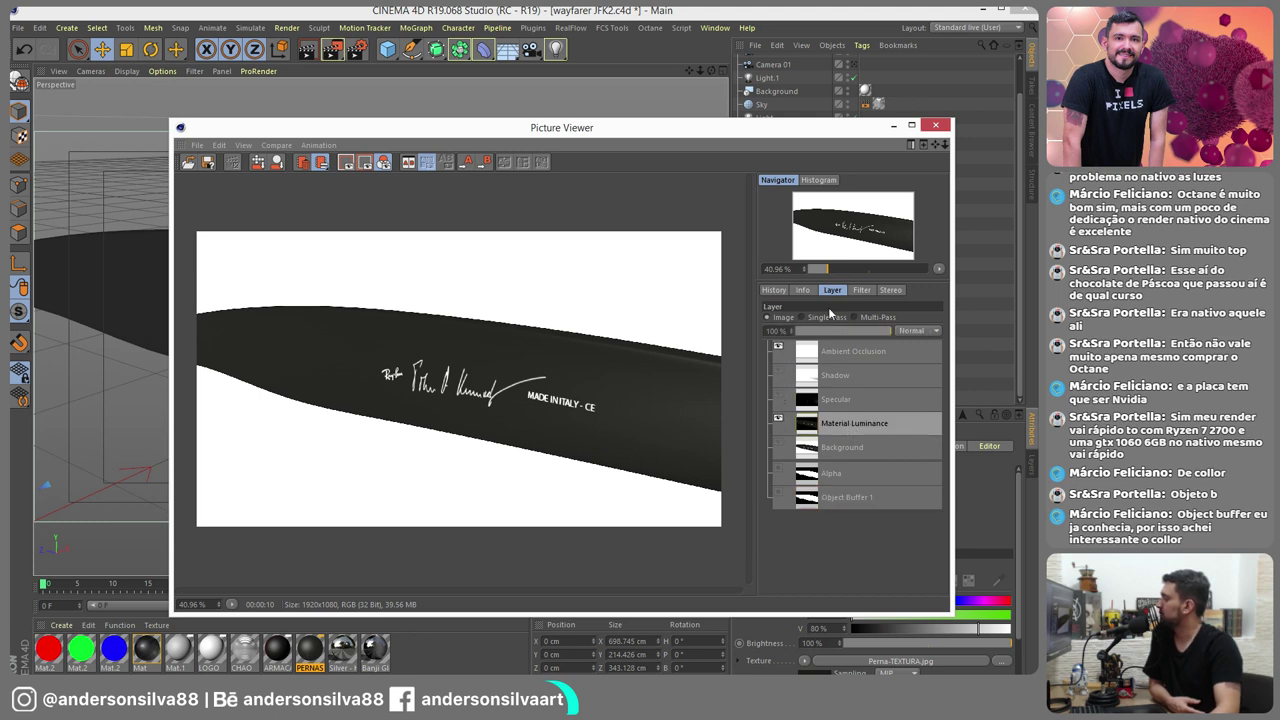
click(823, 318)
click(847, 403)
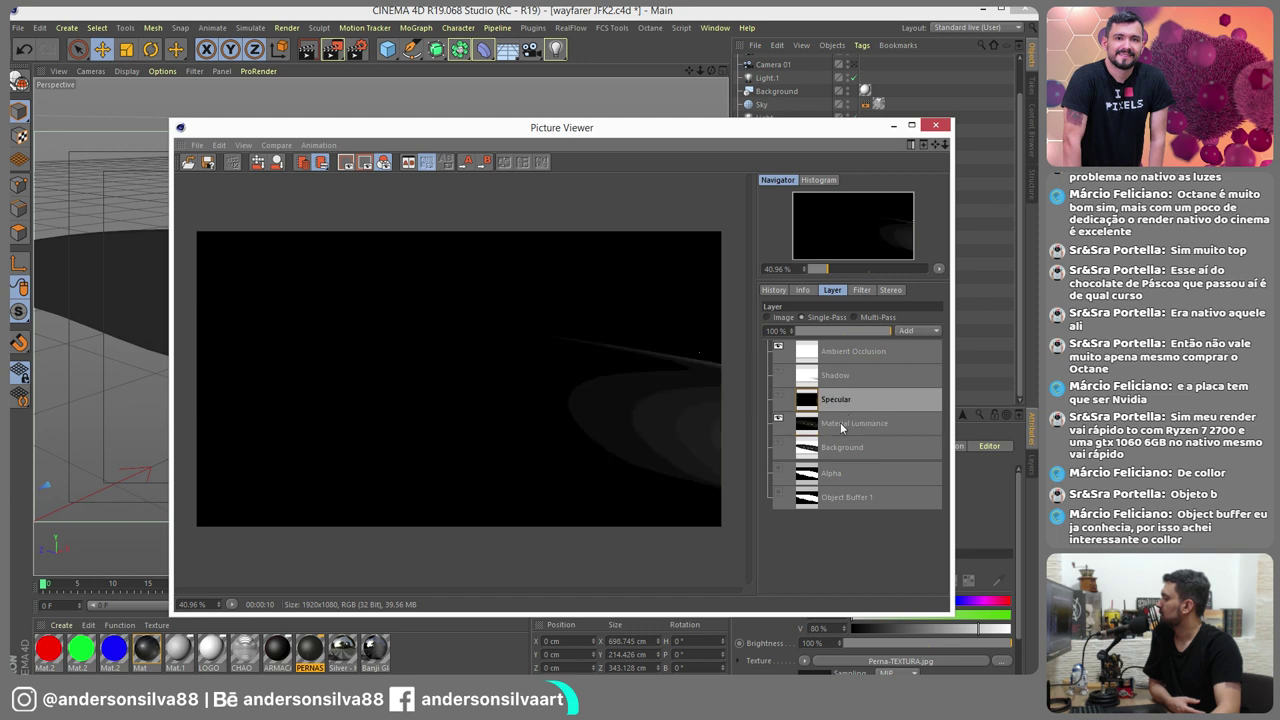
click(841, 425)
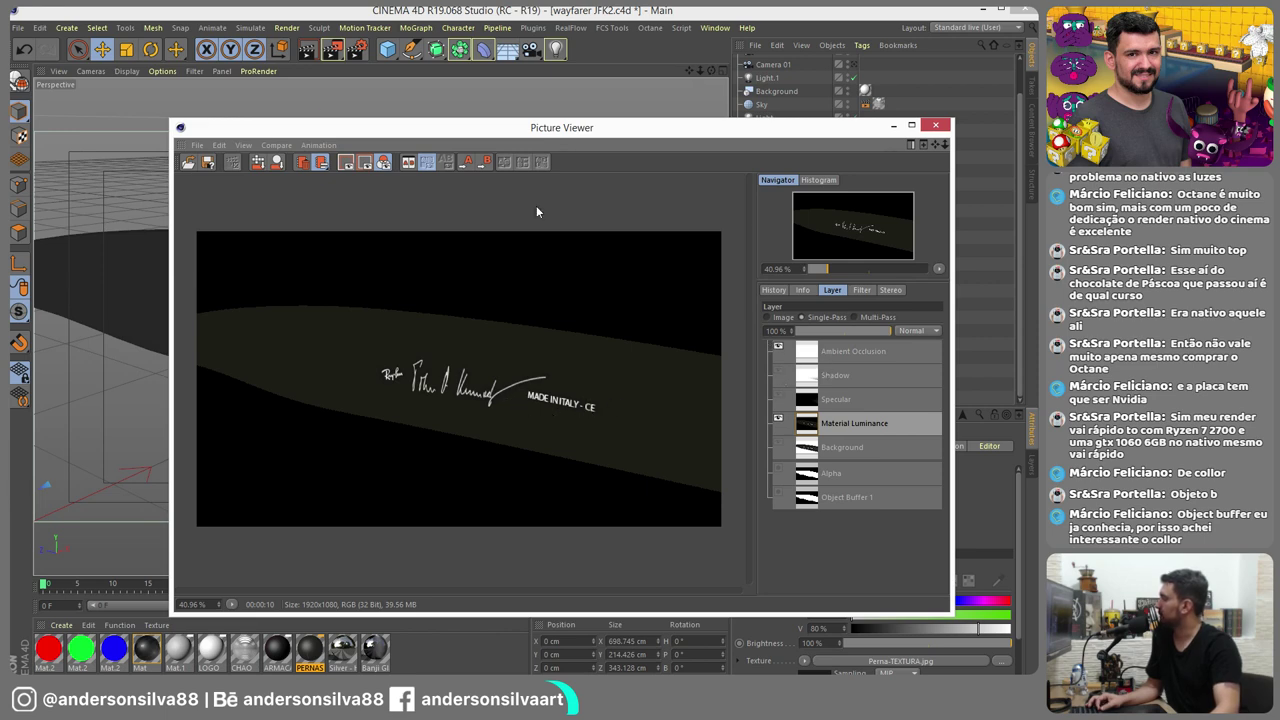
click(203, 146)
Save the image as a PSD with Layers enabled
click(212, 178)
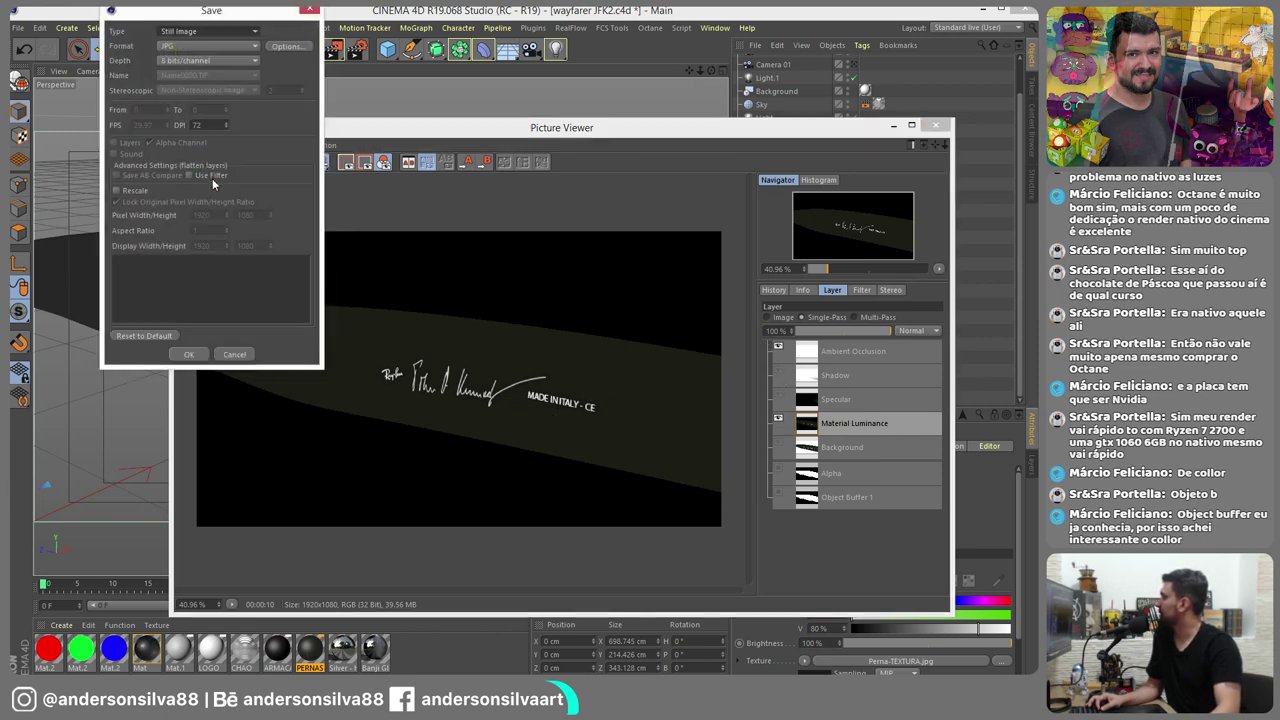
click(198, 45)
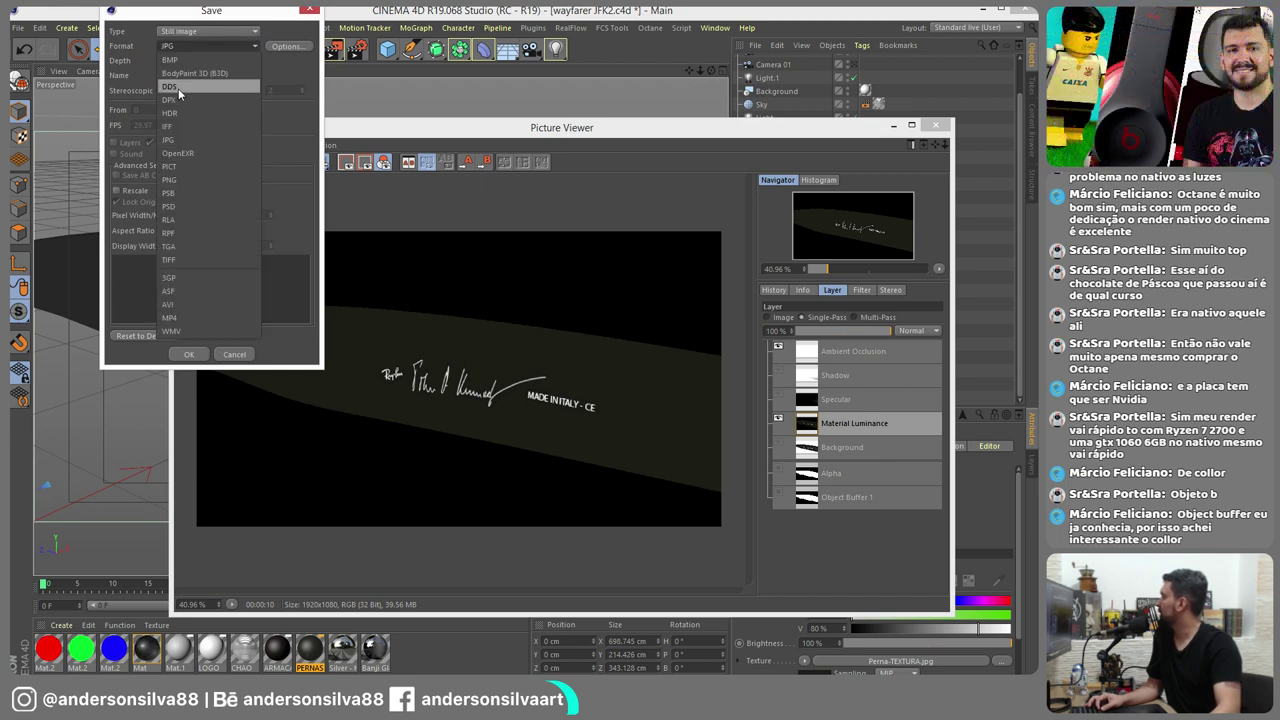
click(186, 206)
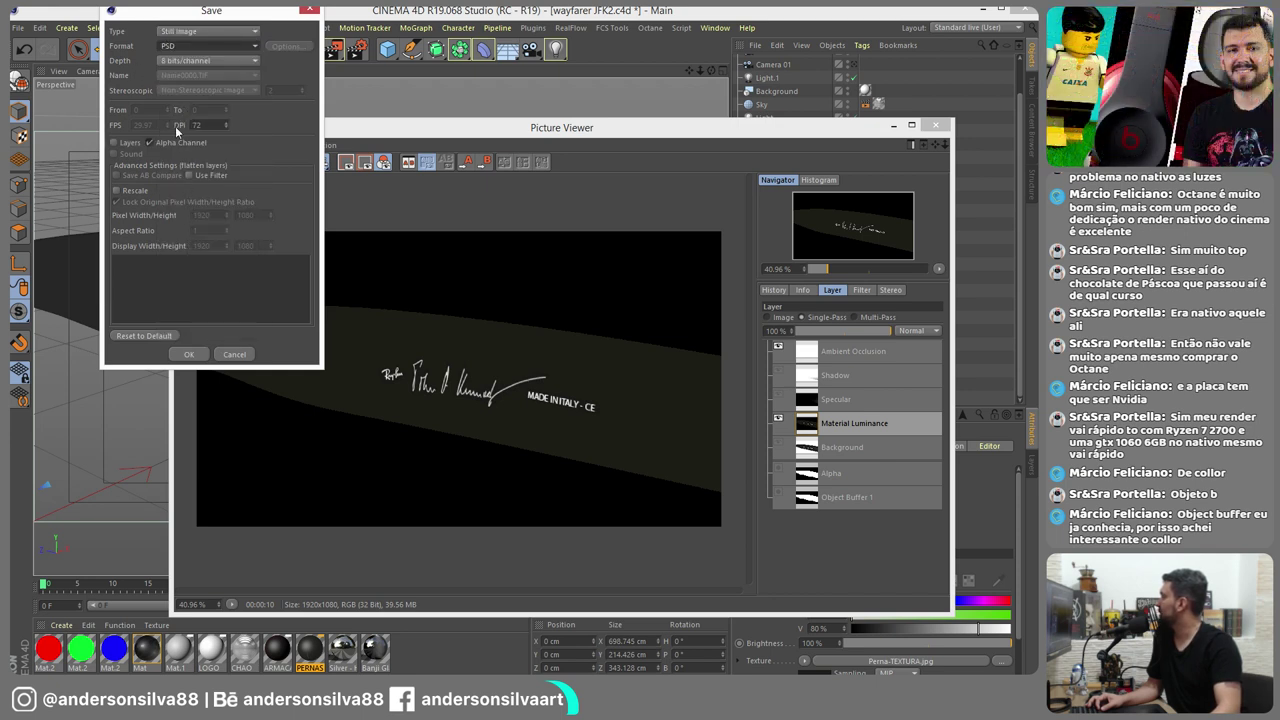
click(116, 143)
click(188, 354)
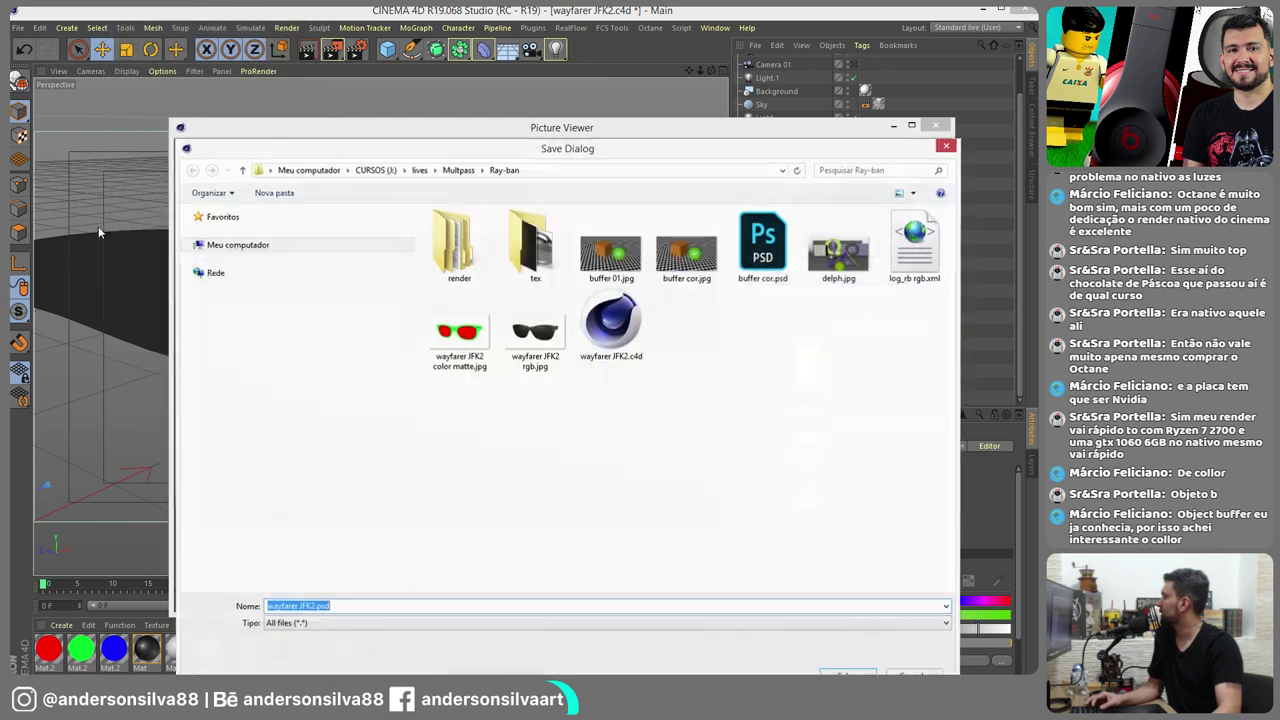
Replace JFK2 in the file name with 'luminance', save, and switch to After Effects
double_click(311, 604)
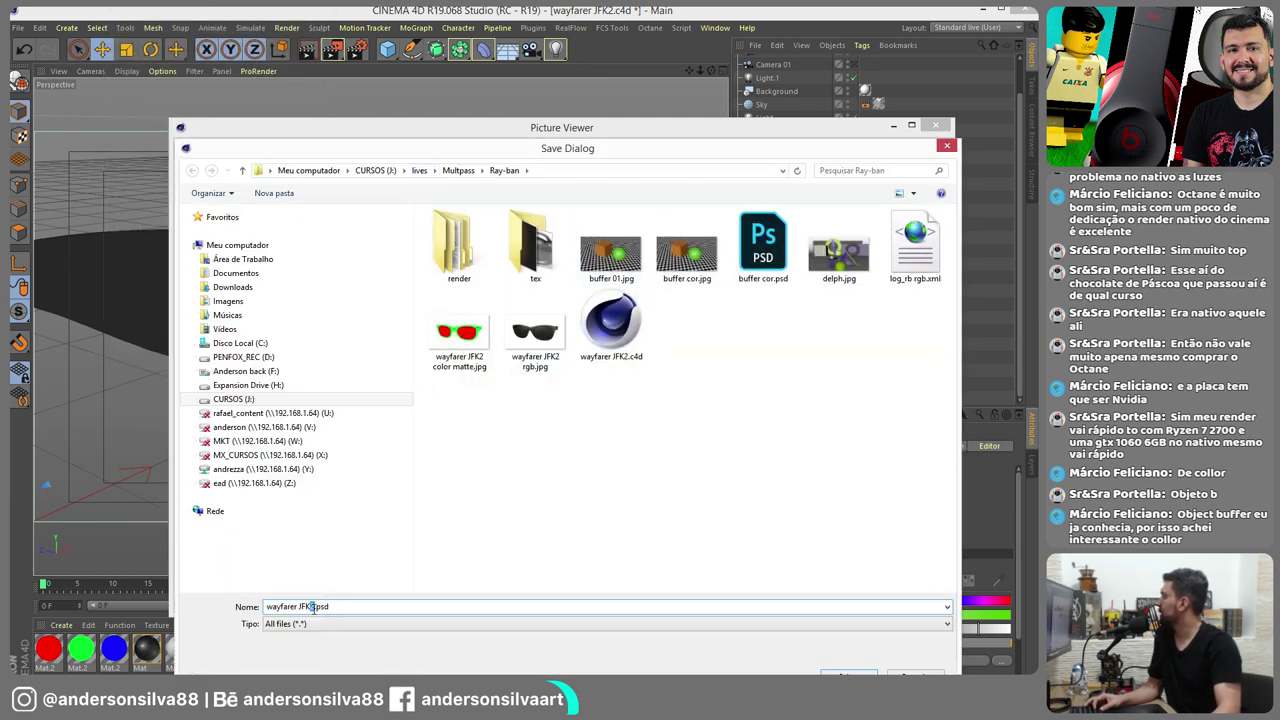
key(BackSpace)
text(lumi)
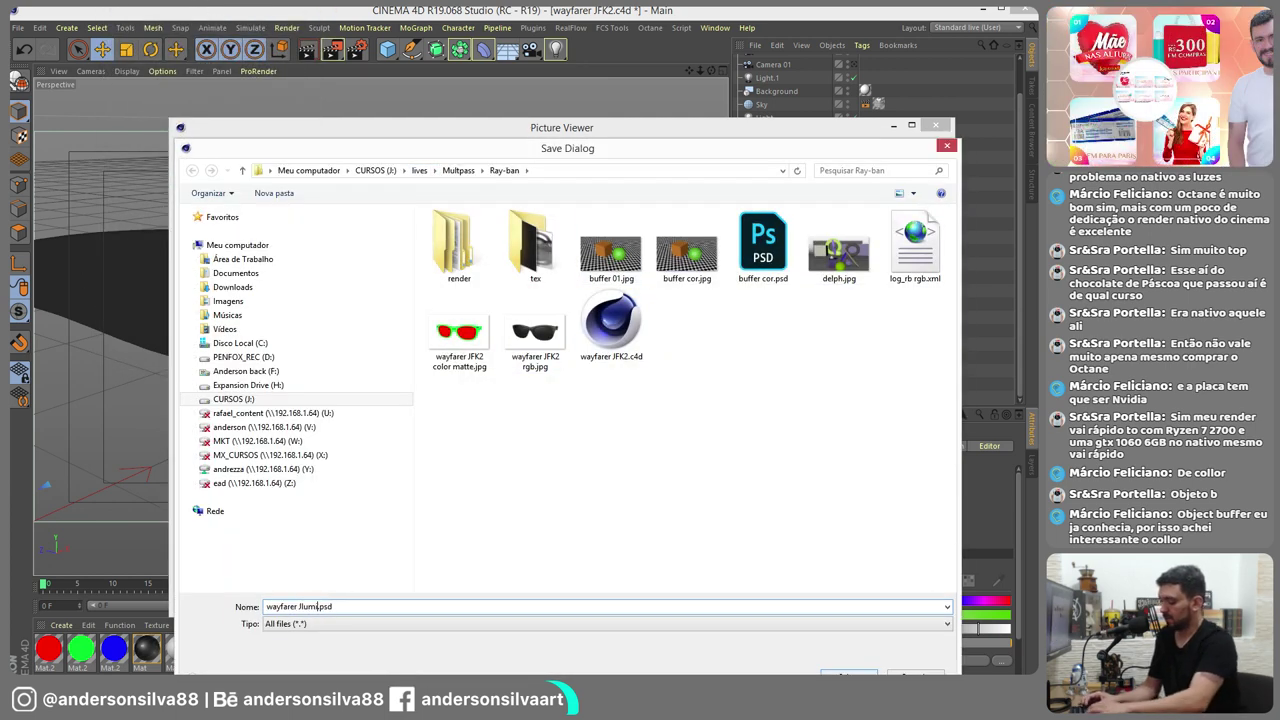
text(nance)
key(Return)
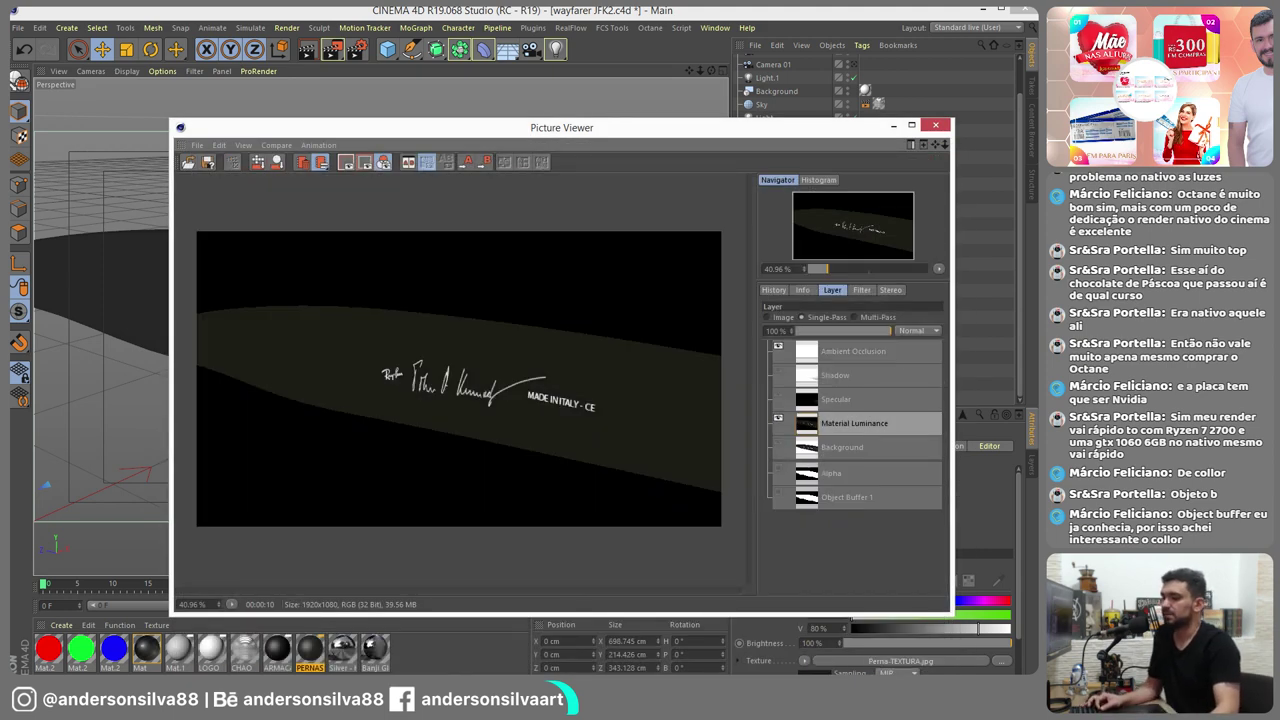
key(alt+Tab)
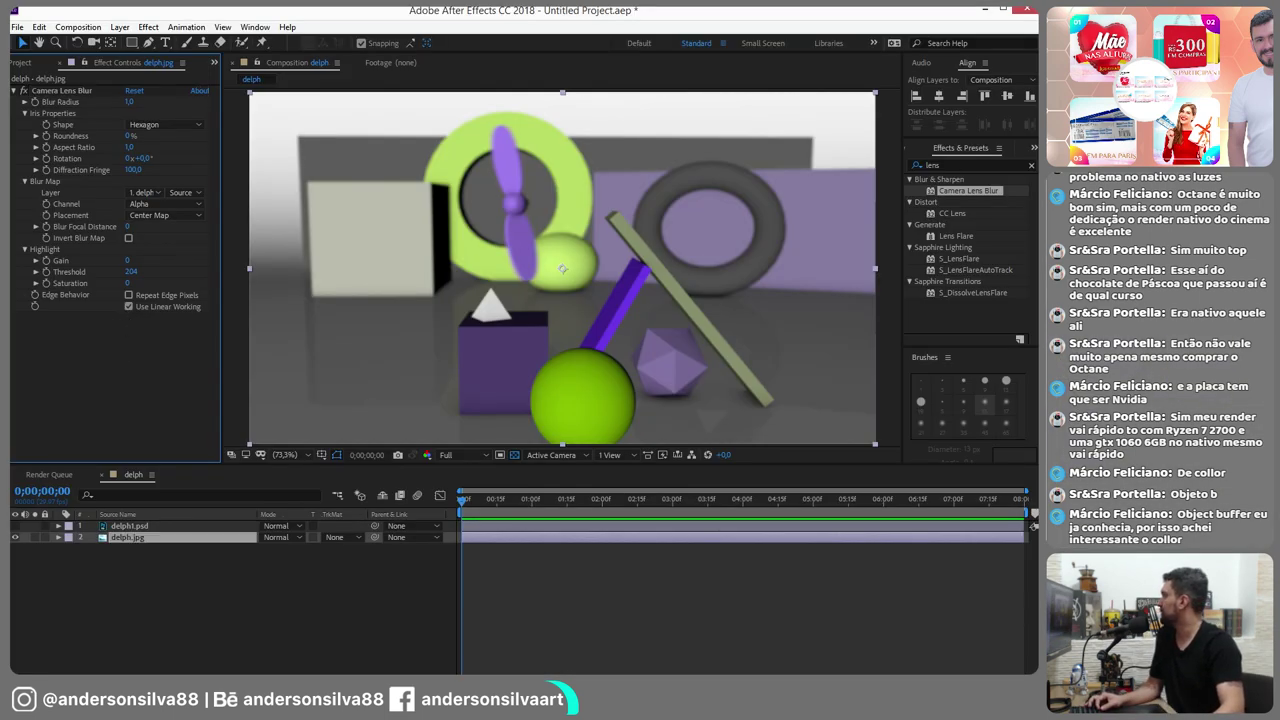
Delete all three old items from the After Effects project
click(33, 65)
key(ctrl+a)
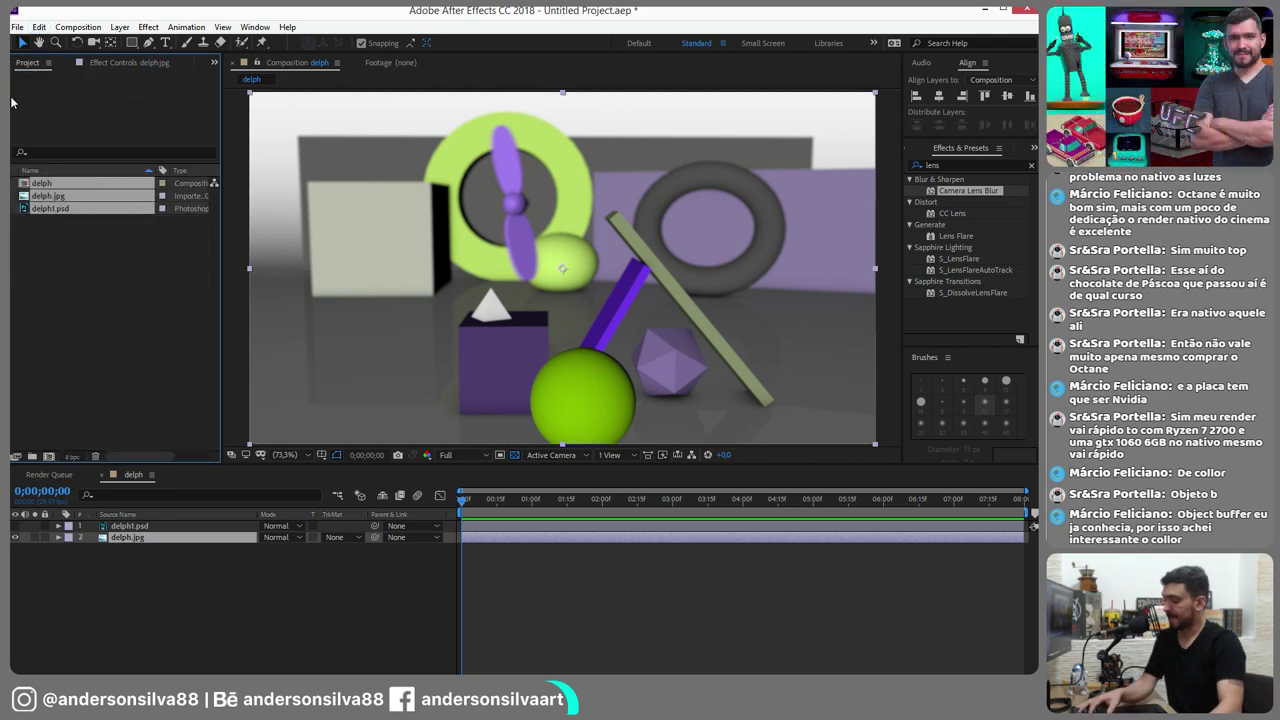
key(Delete)
click(590, 381)
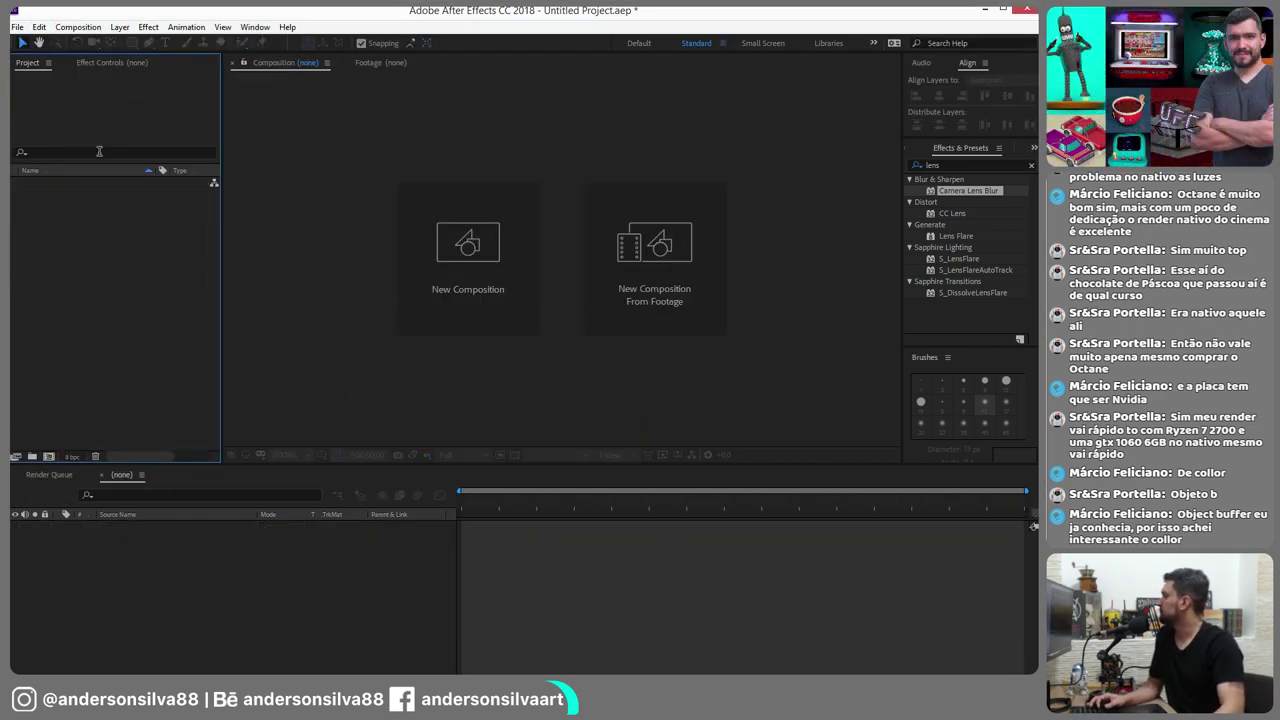
Import wayfarer Jluminance.psd from the Ray-ban folder twice, deleting it each time
double_click(111, 229)
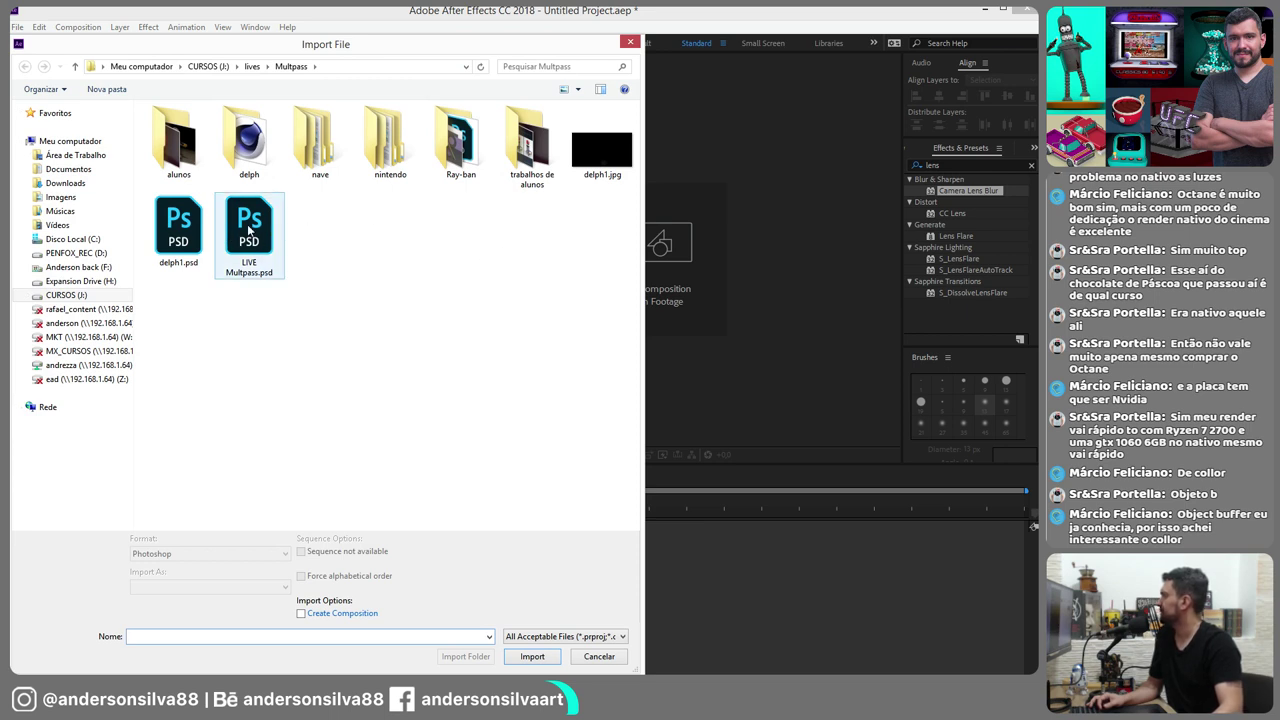
double_click(458, 158)
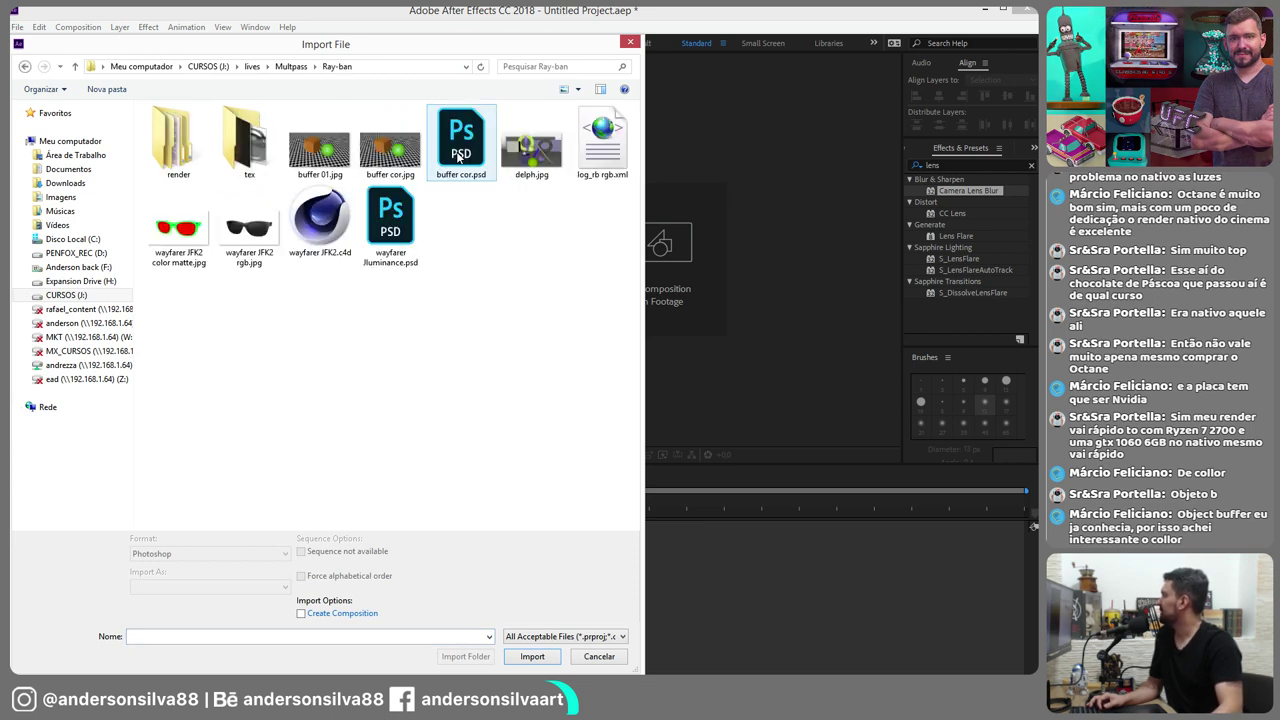
click(372, 228)
double_click(372, 228)
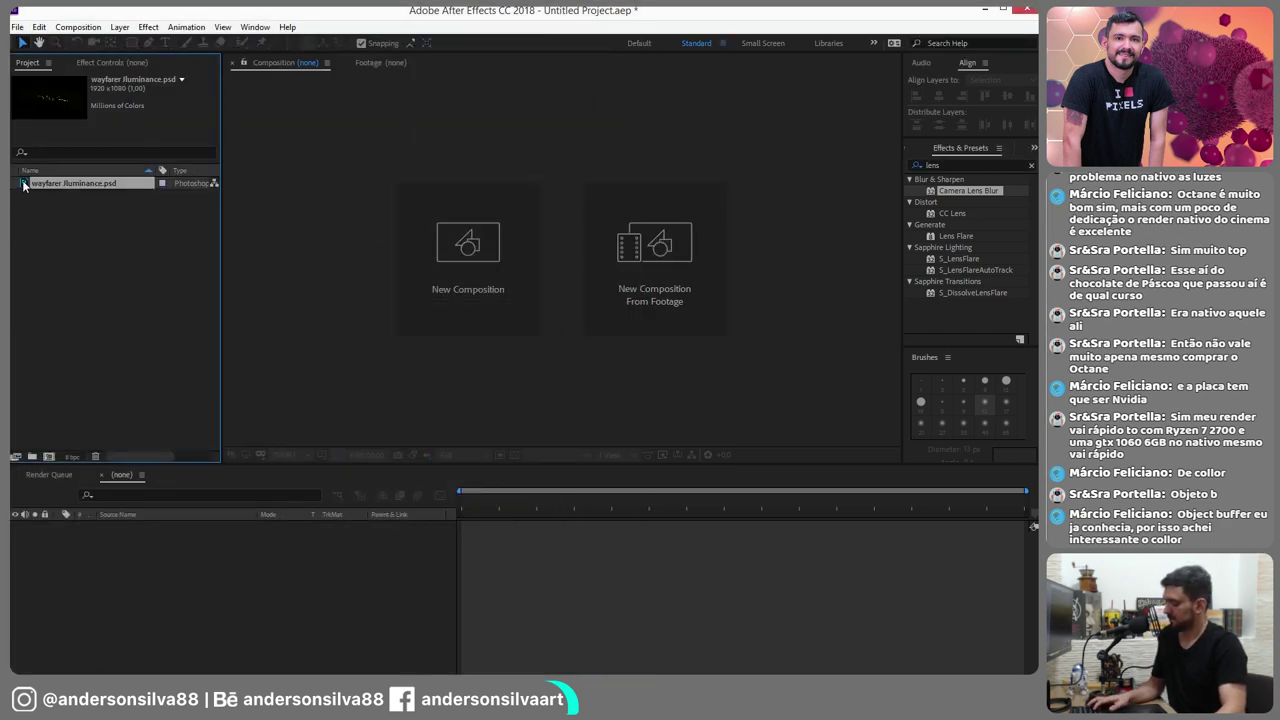
key(Delete)
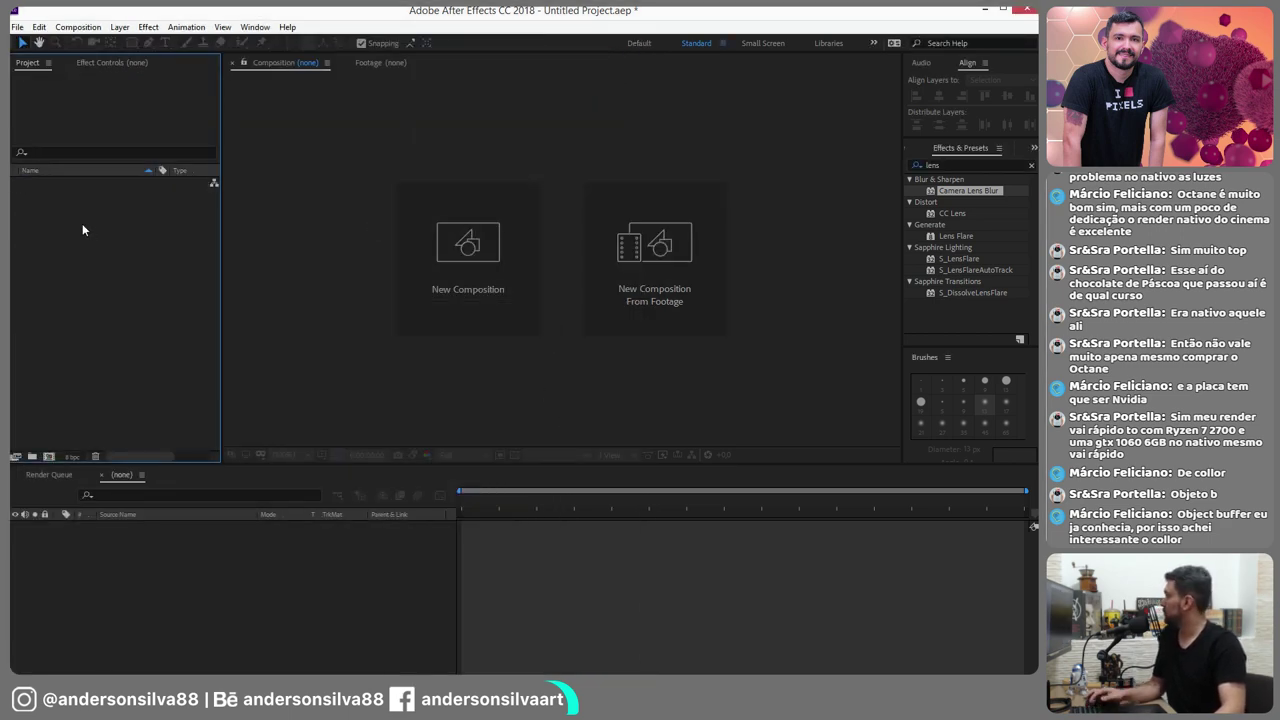
double_click(79, 219)
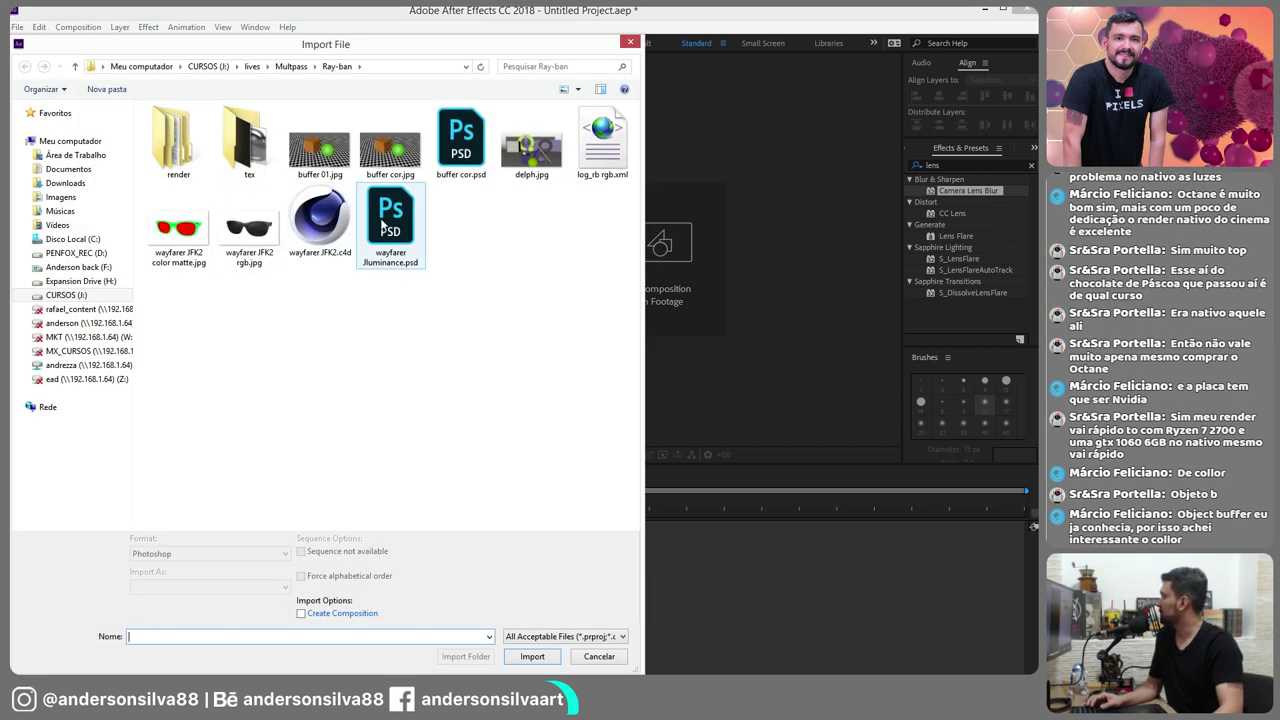
double_click(388, 229)
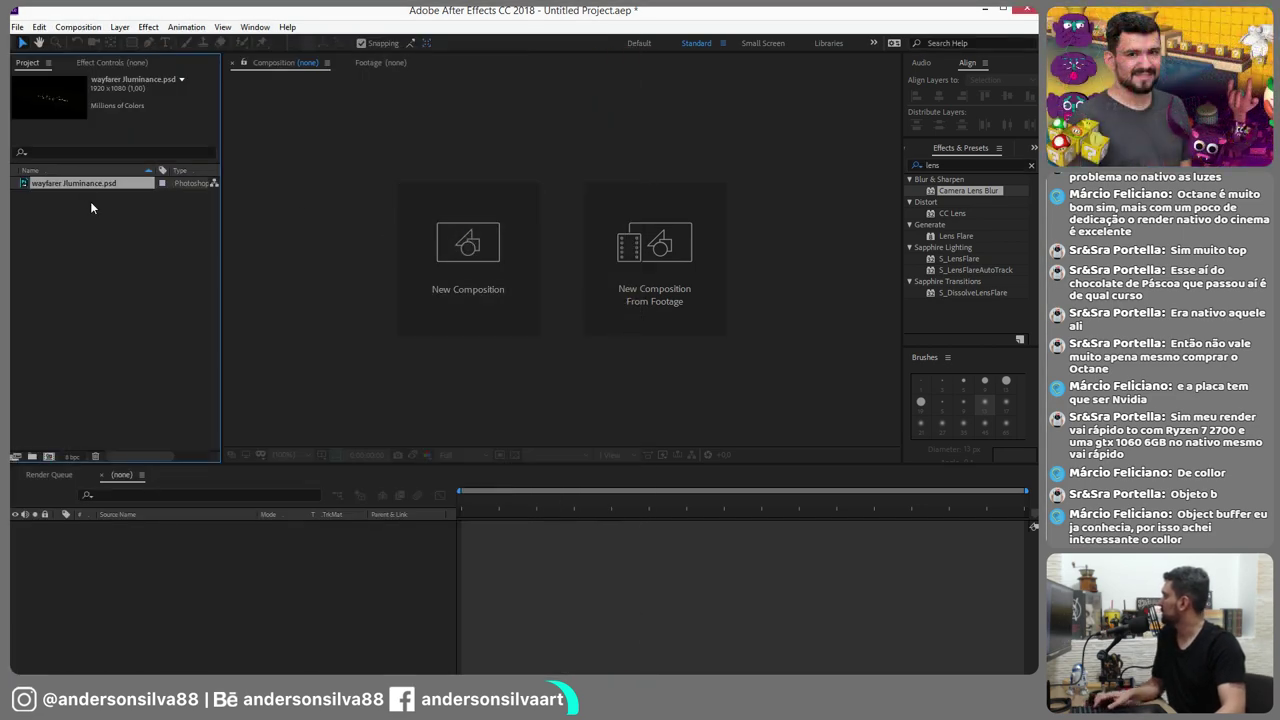
key(Delete)
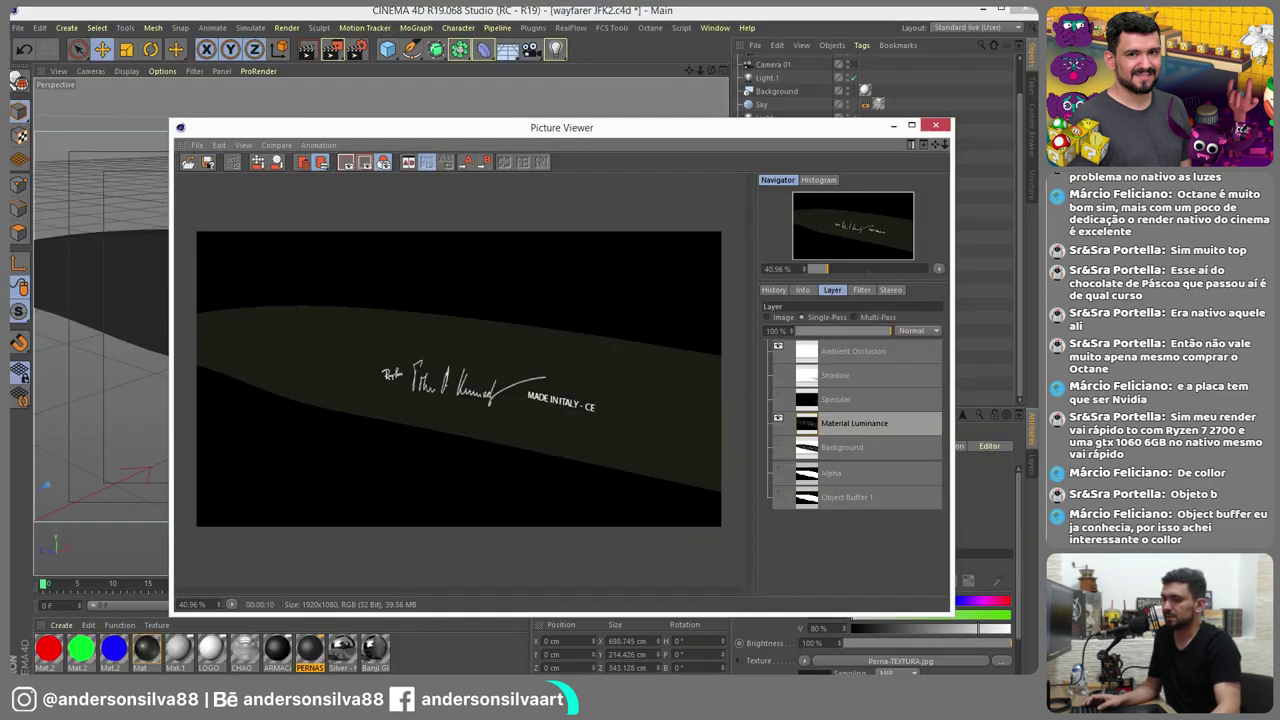
Hide Material Luminance in Multi-Pass view and re-save the PSD over wayfarer Jluminance.psd
click(855, 317)
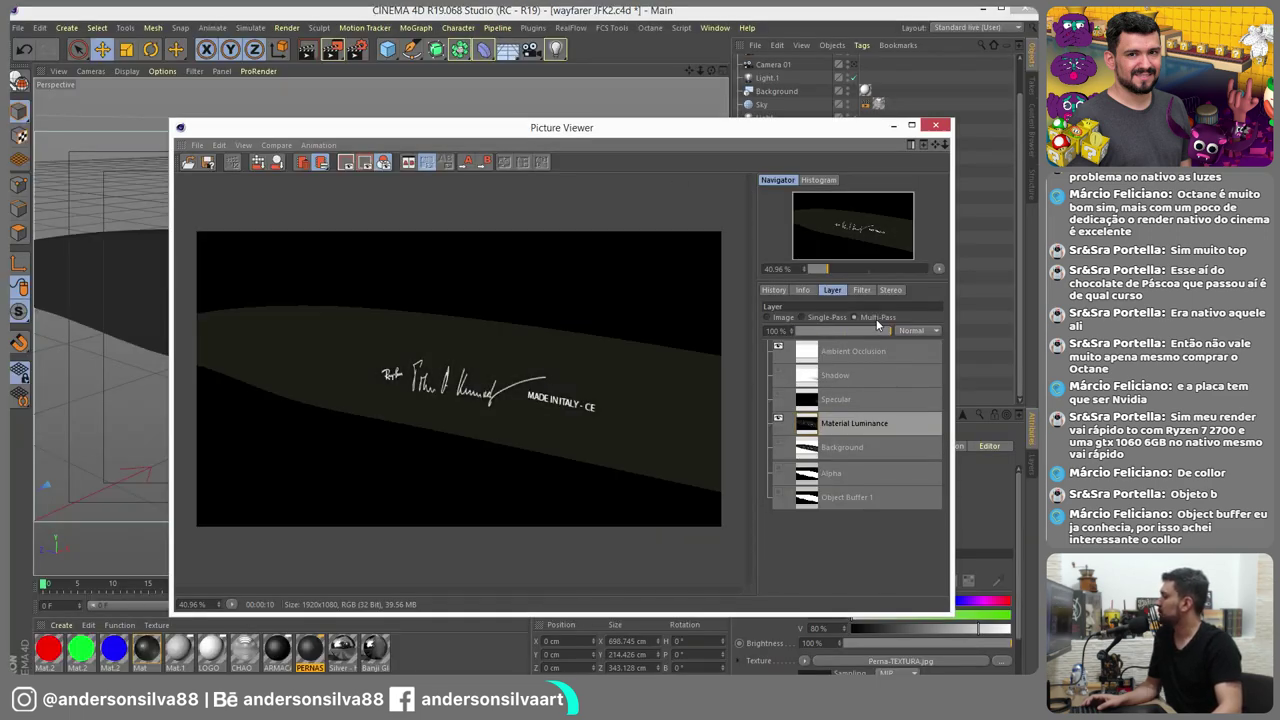
click(779, 420)
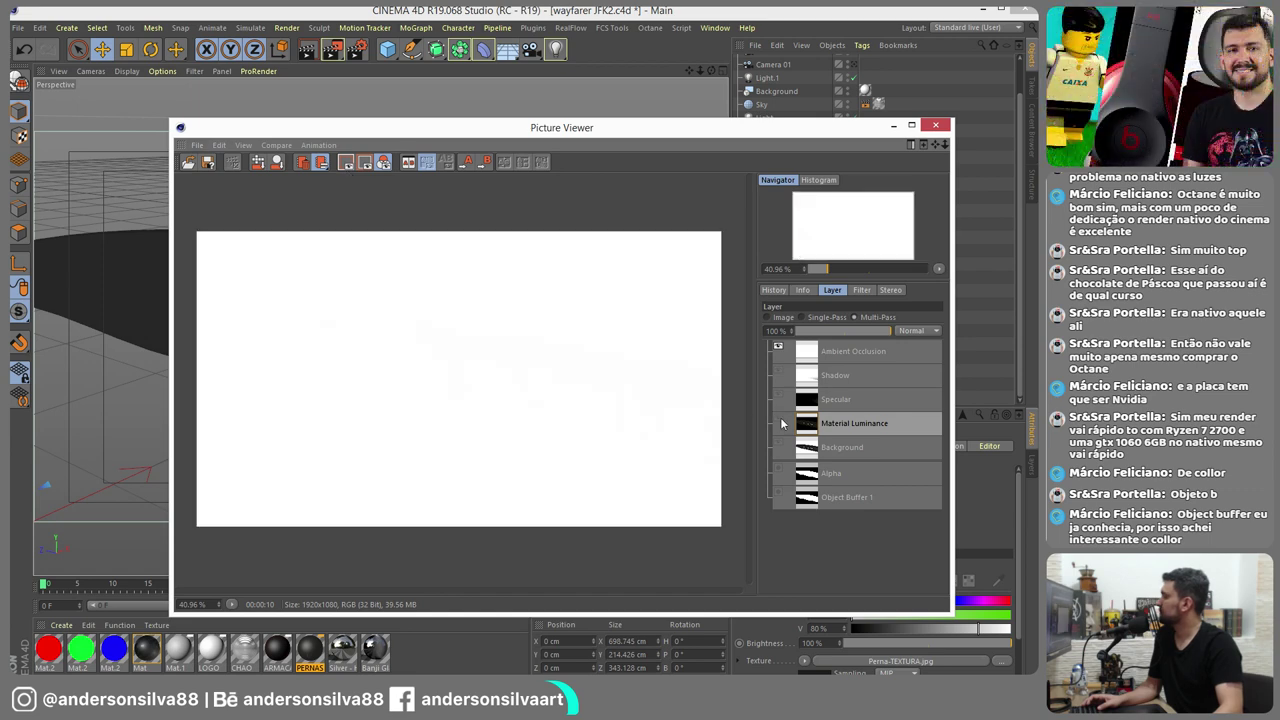
click(197, 145)
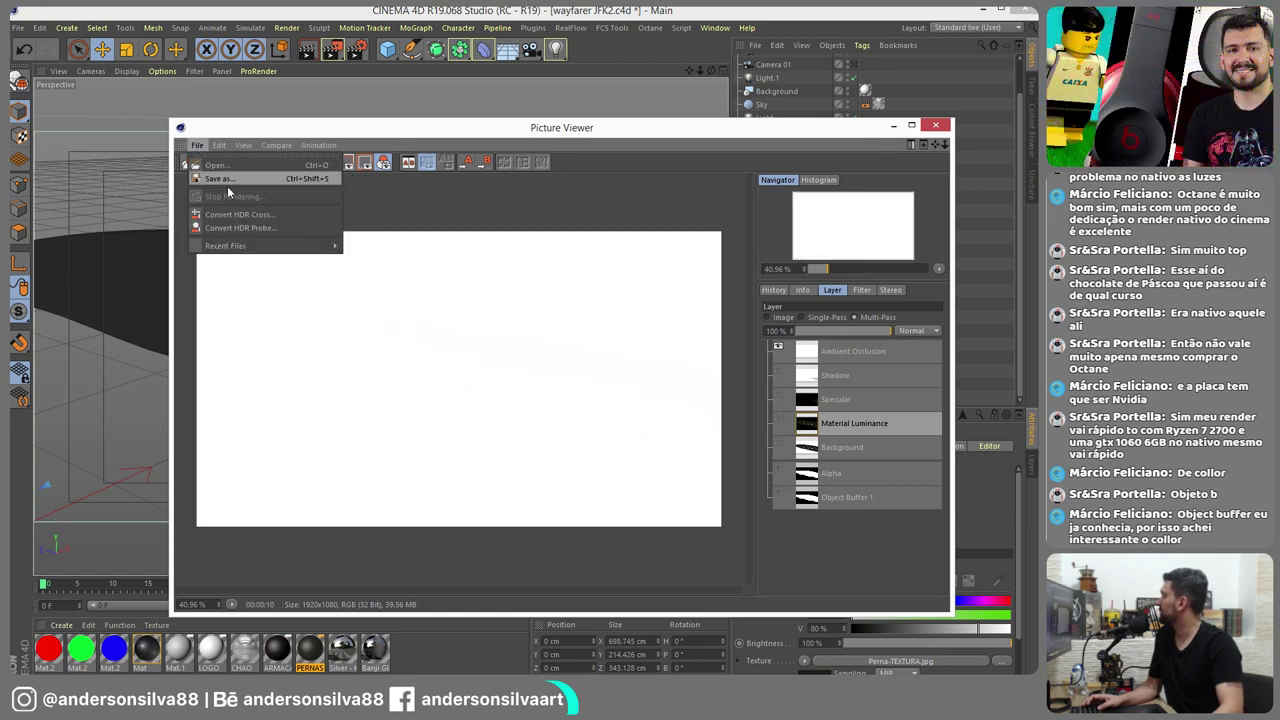
click(217, 179)
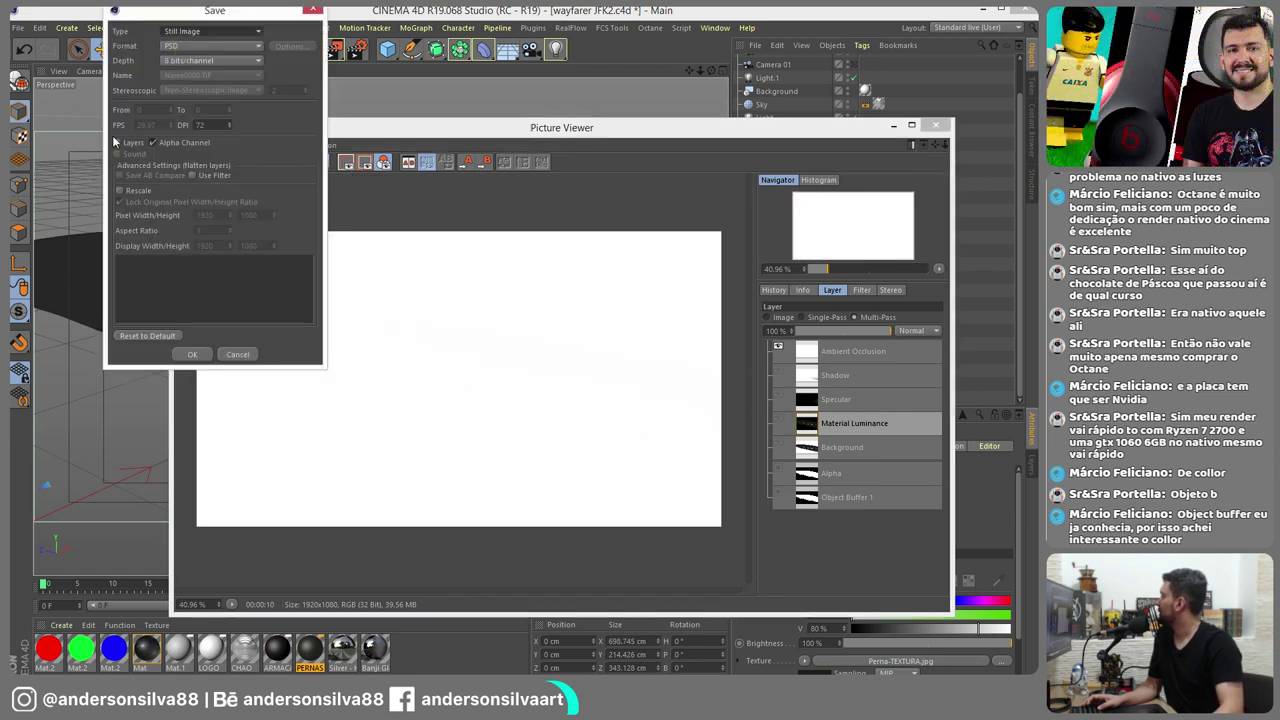
click(199, 346)
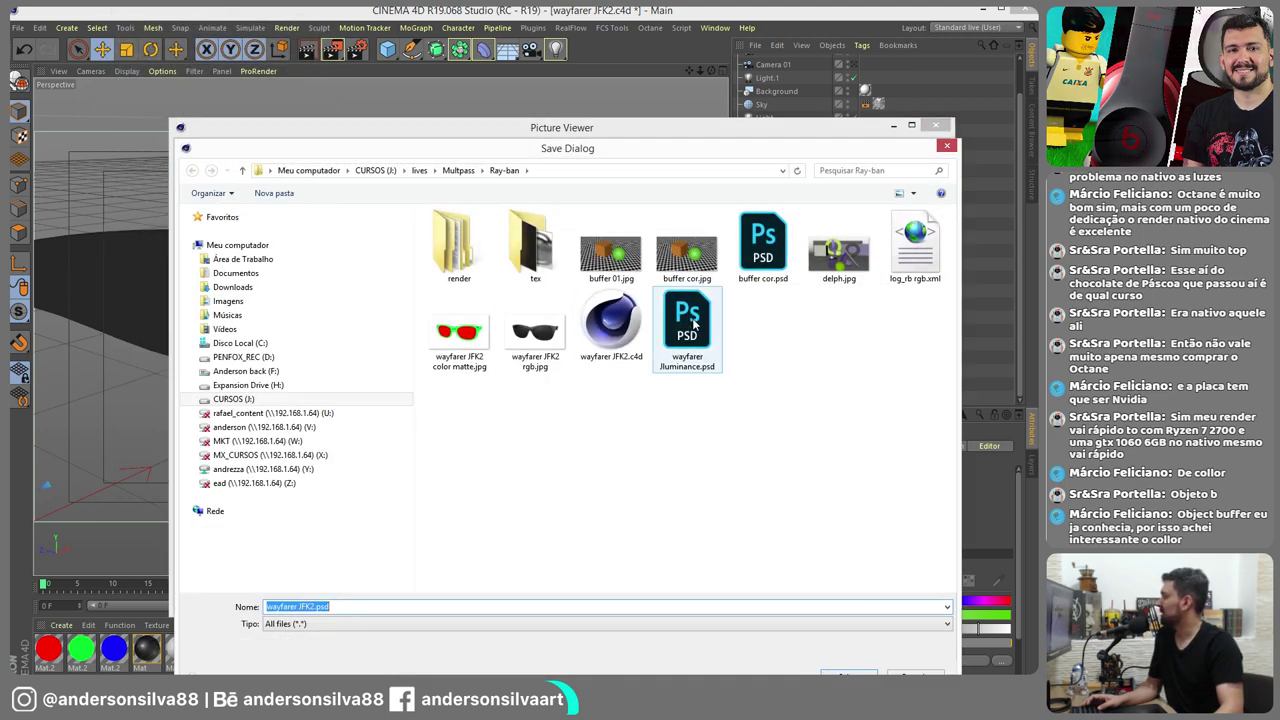
double_click(693, 323)
click(886, 366)
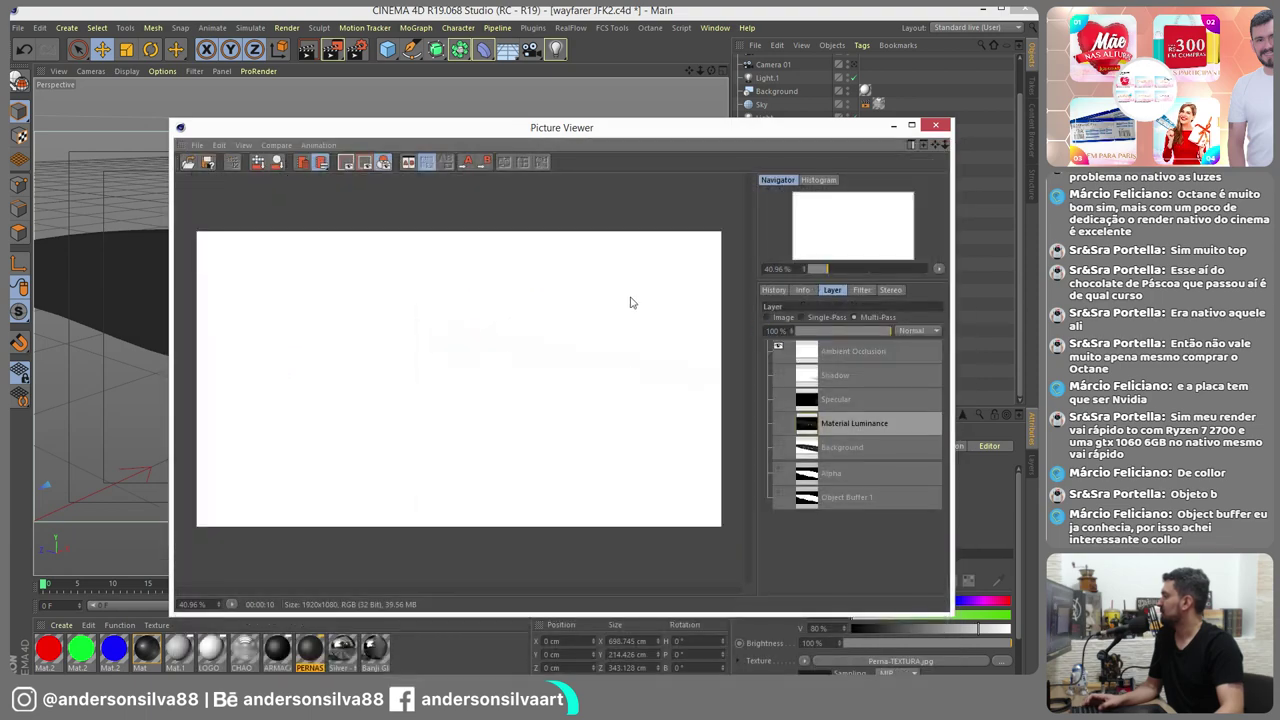
key(alt+Tab)
Import wayfarer Jluminance.psd as a composition keeping layer sizes, and open it
double_click(104, 238)
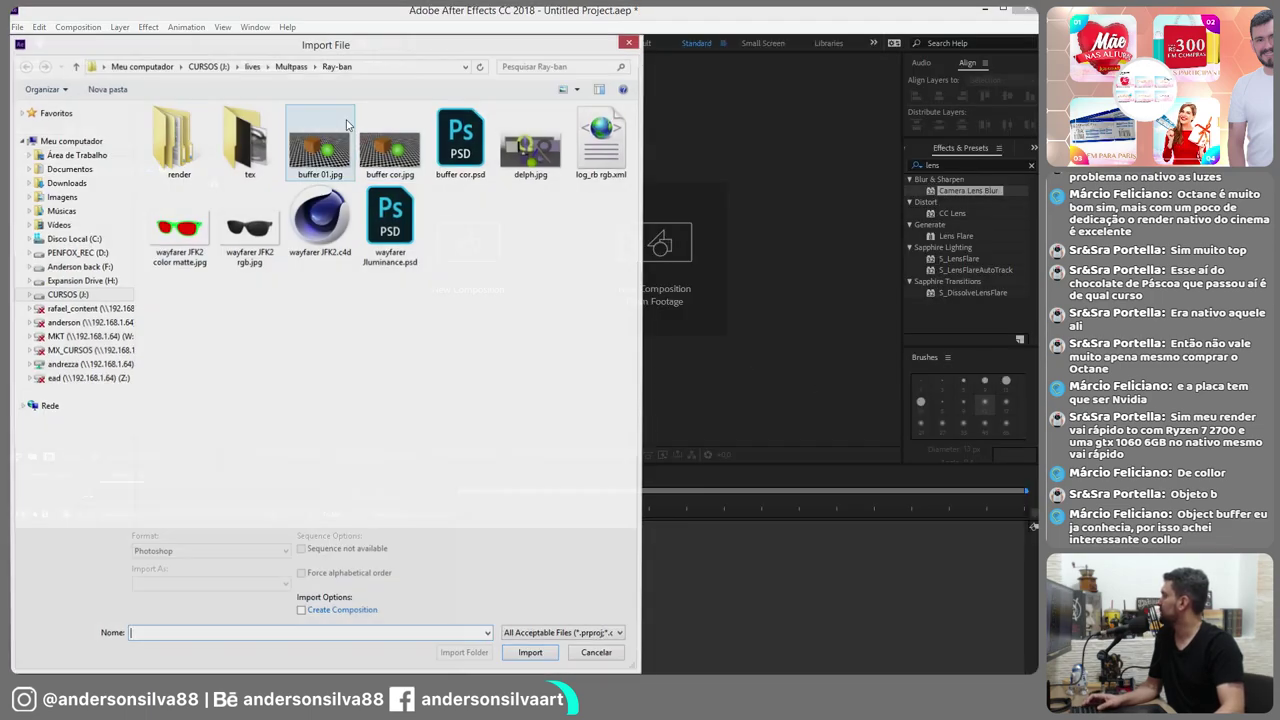
double_click(390, 220)
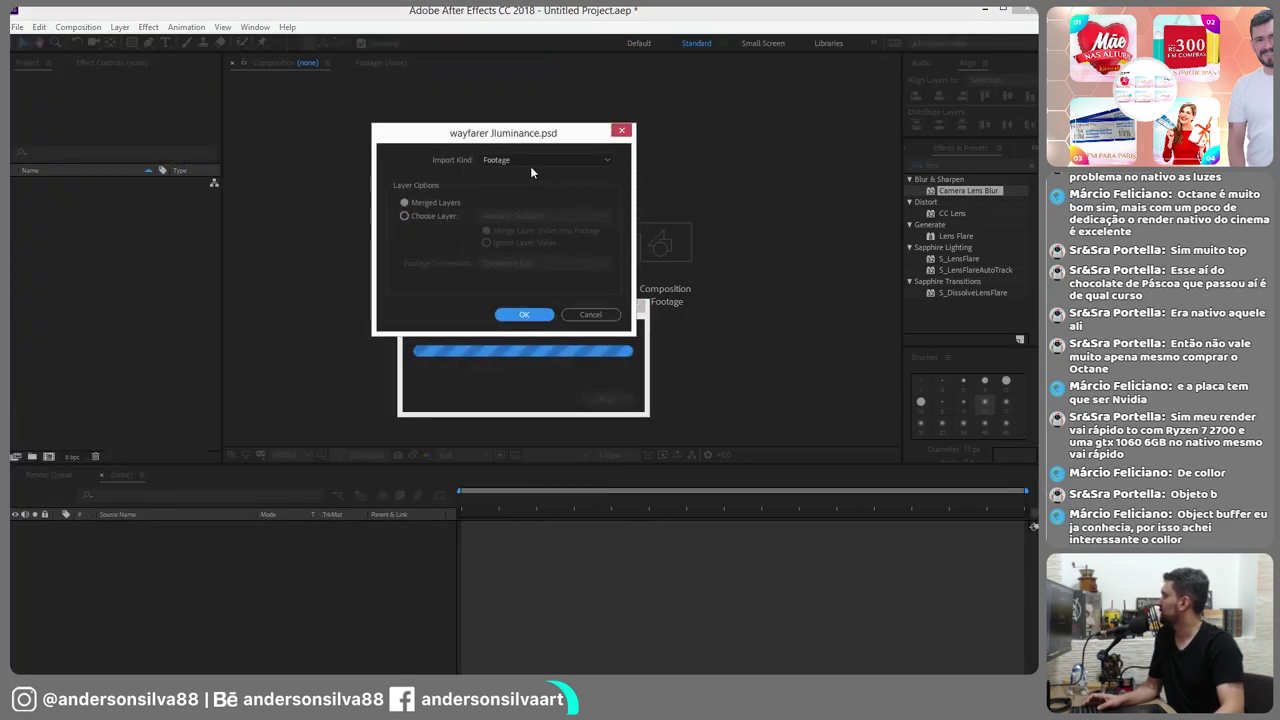
click(530, 166)
click(524, 204)
click(524, 314)
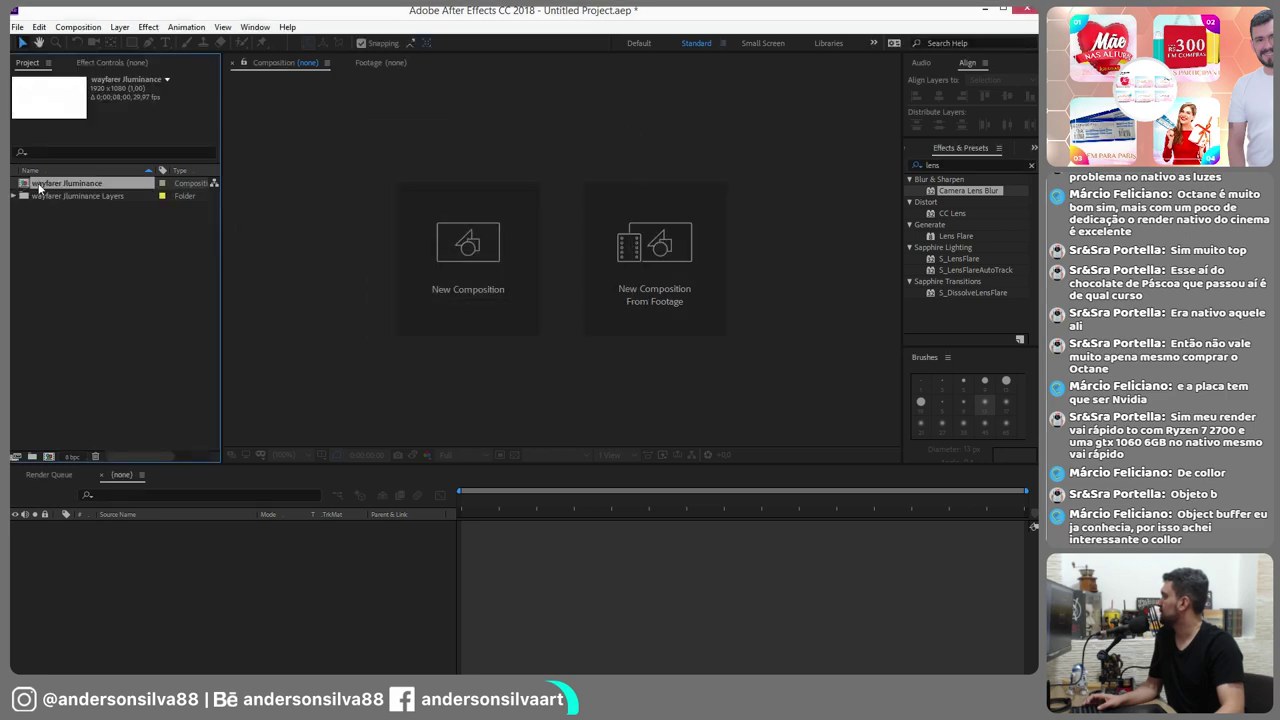
double_click(40, 186)
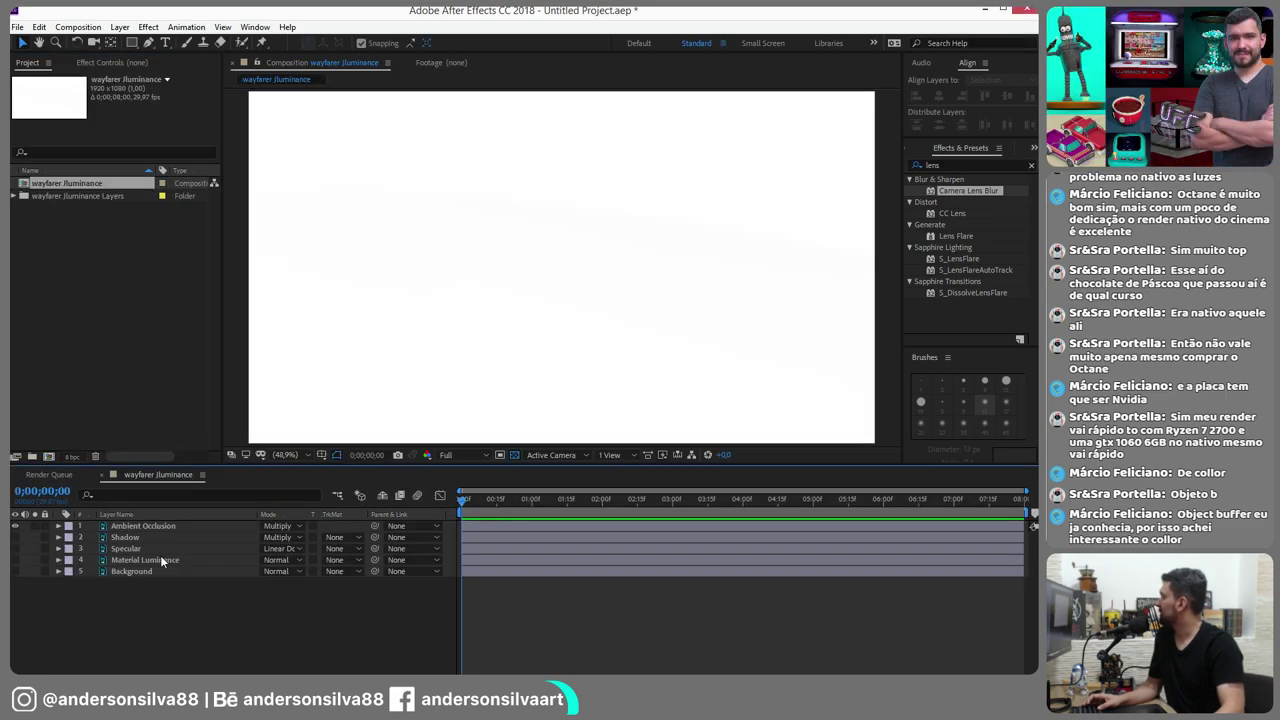
Delete the Specular layer and turn the remaining layers' visibility back on
click(143, 526)
drag(560, 499, 541, 499)
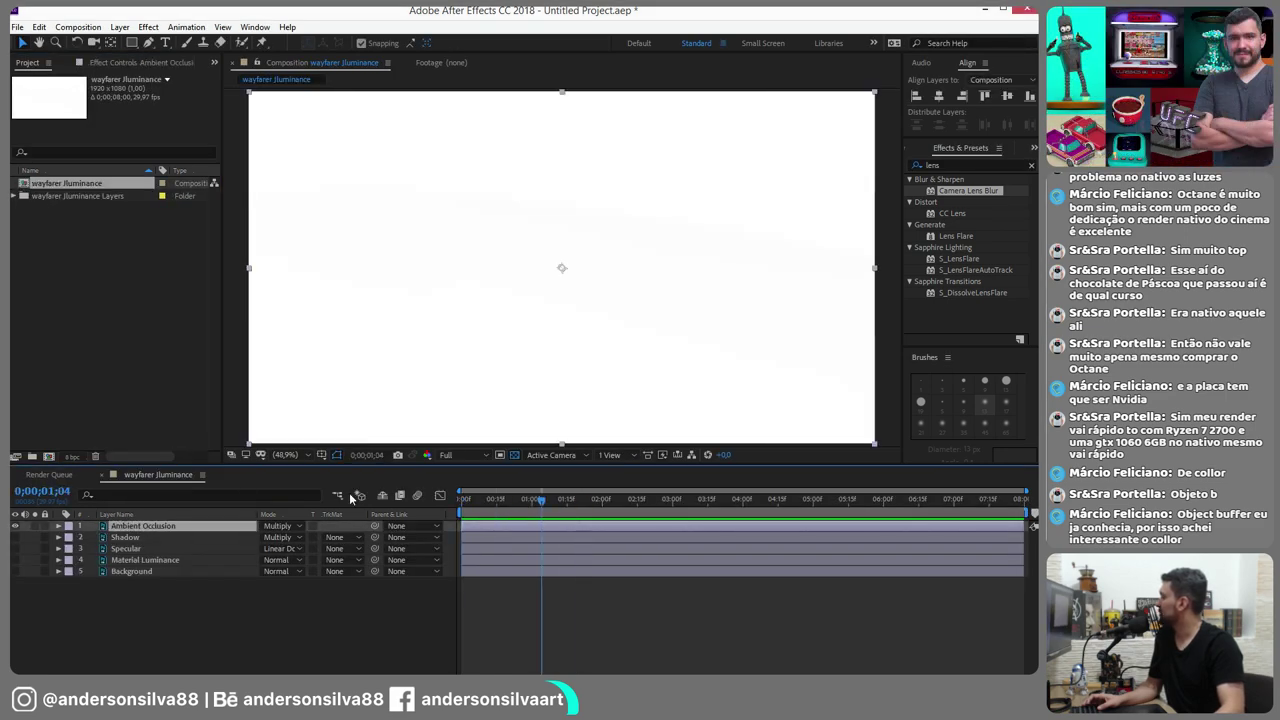
click(15, 526)
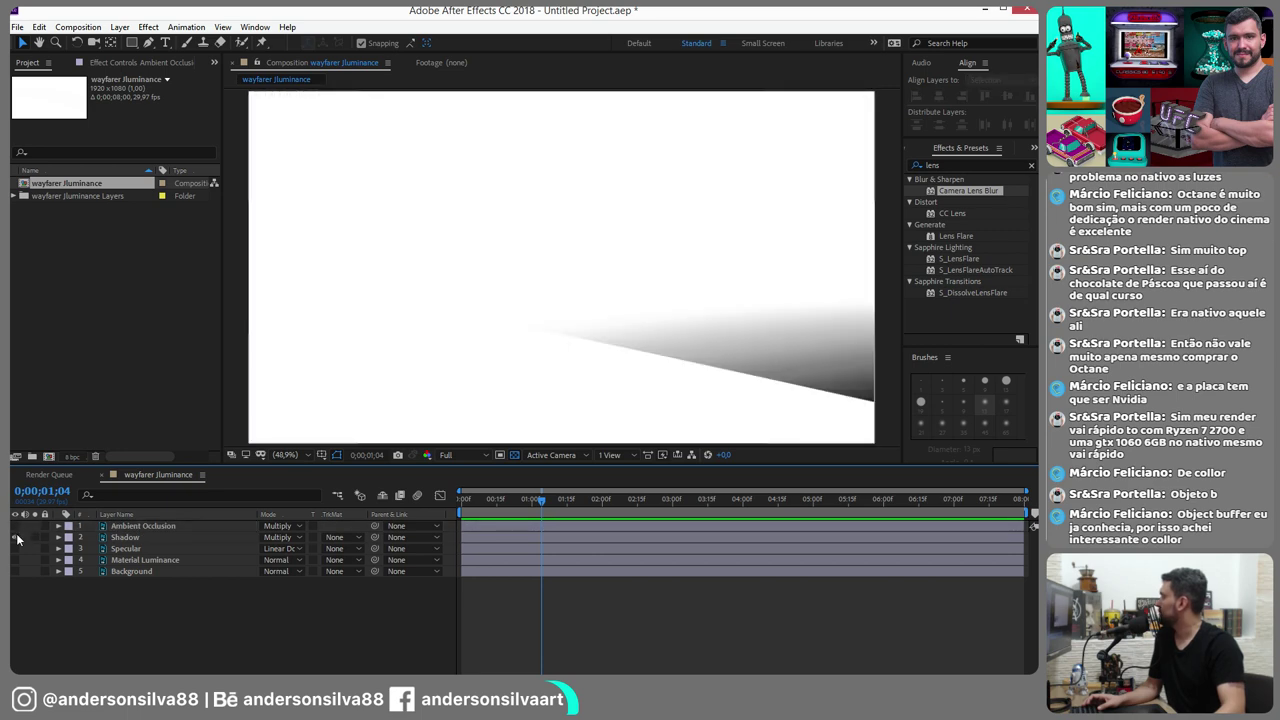
click(15, 537)
click(15, 548)
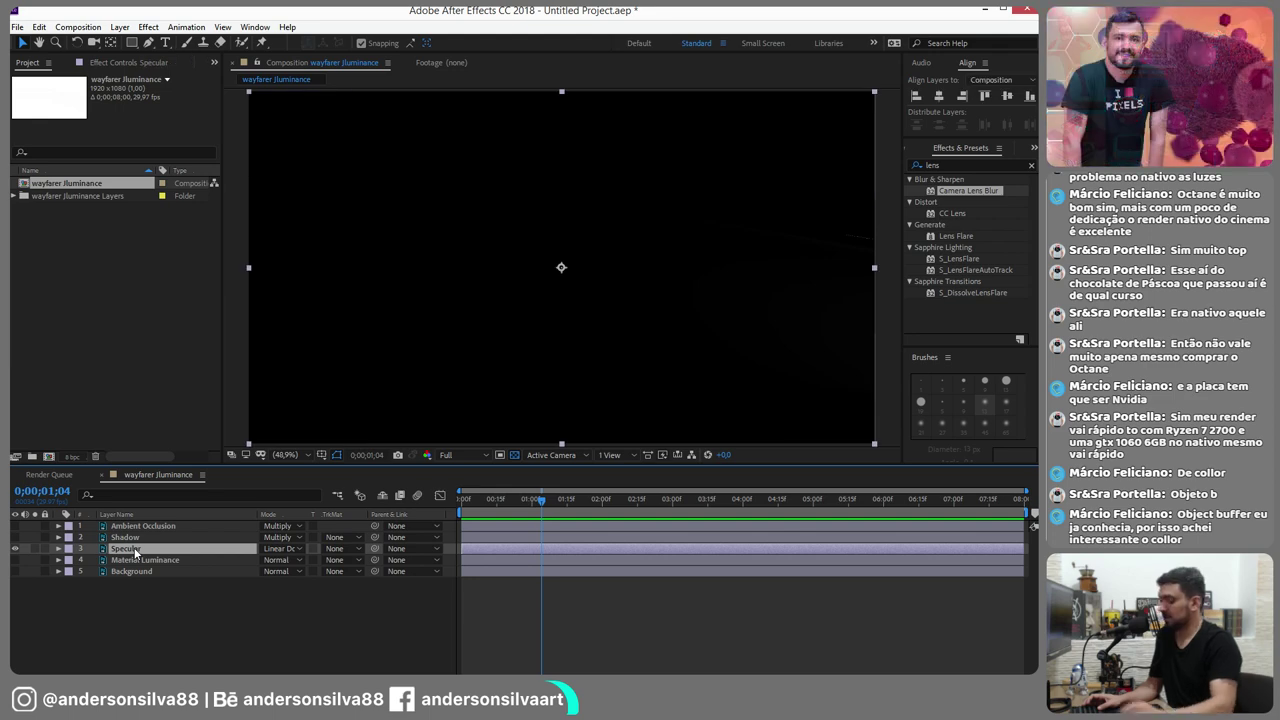
key(Delete)
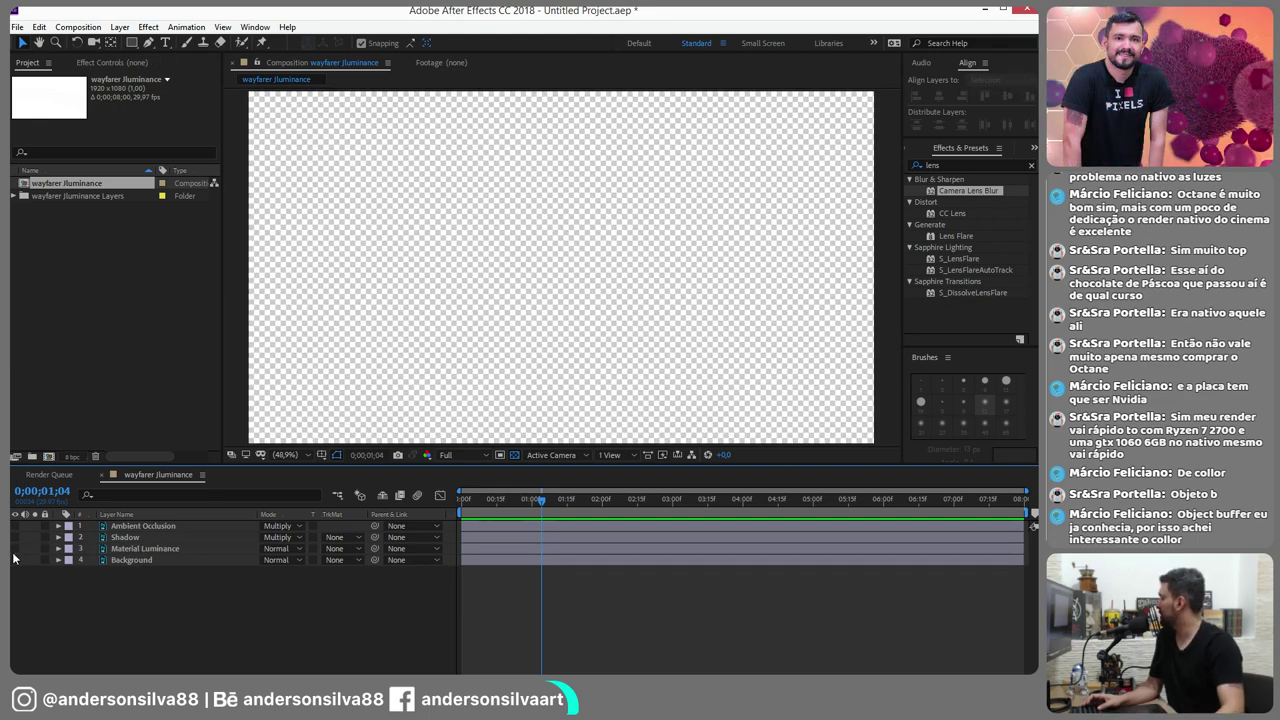
click(14, 559)
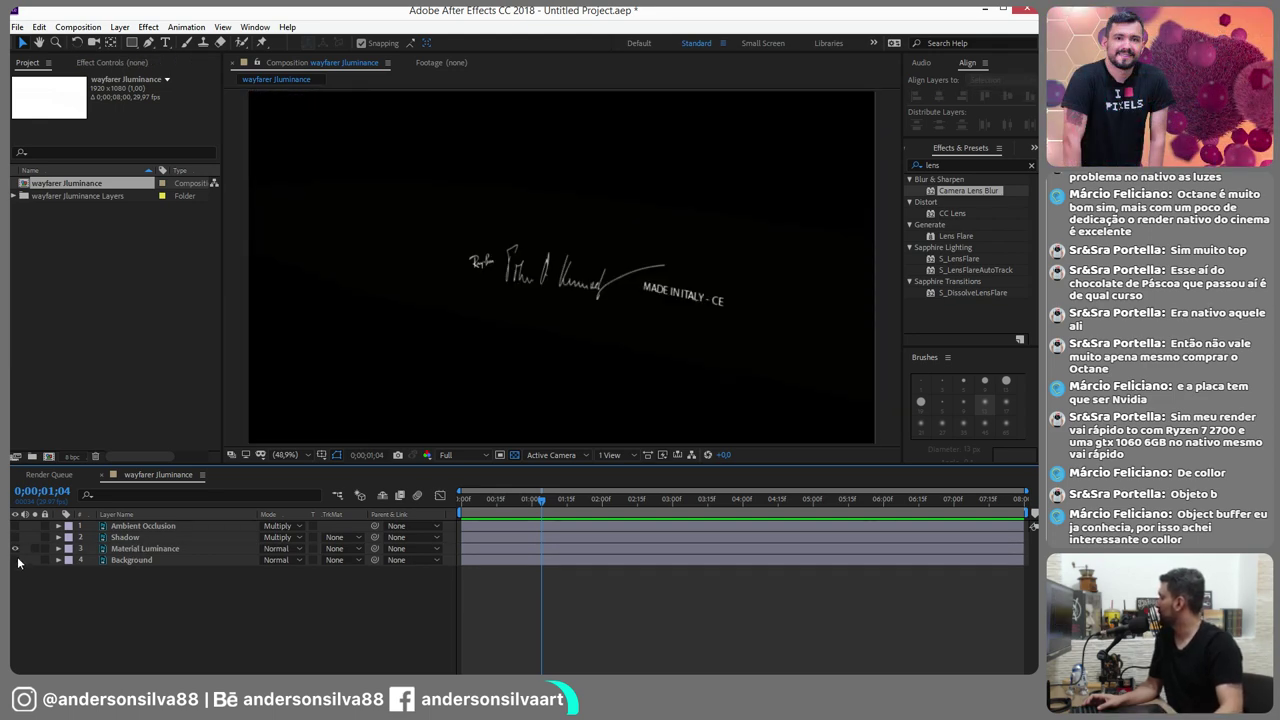
click(14, 537)
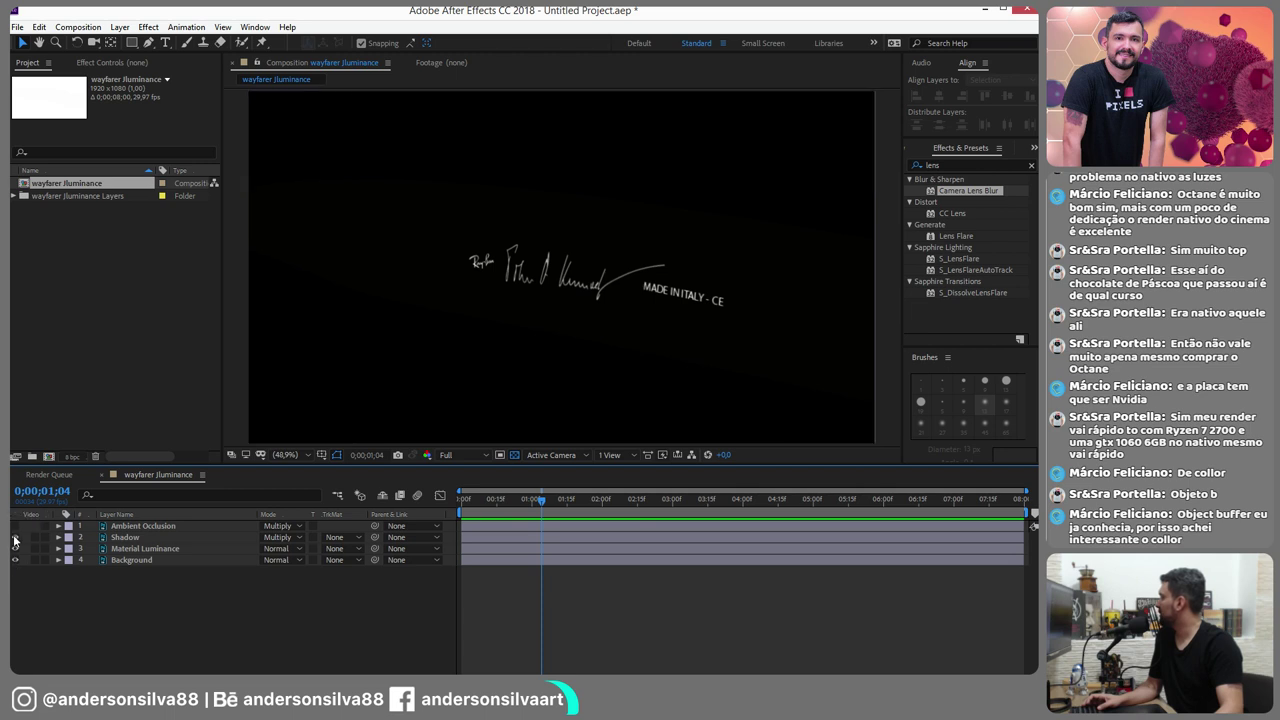
click(165, 549)
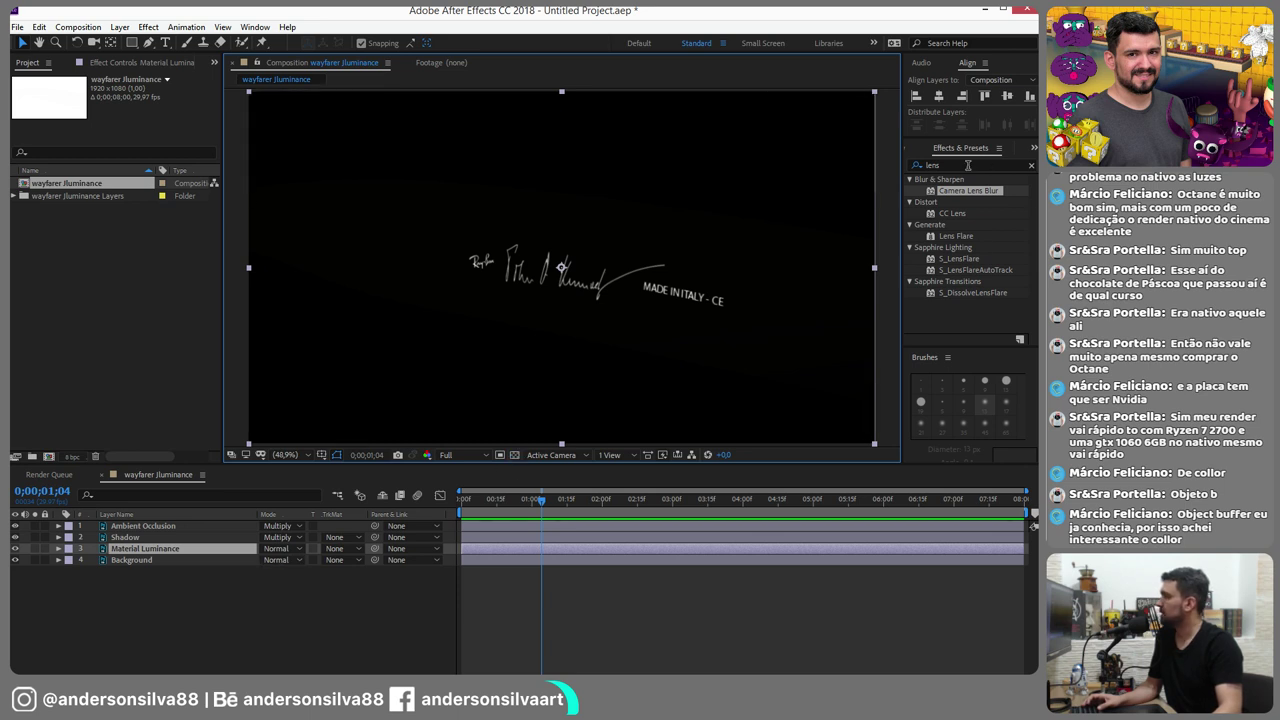
Search effects for 'glow' and apply Stylize > Glow to the Material Luminance layer
click(967, 166)
text(glow)
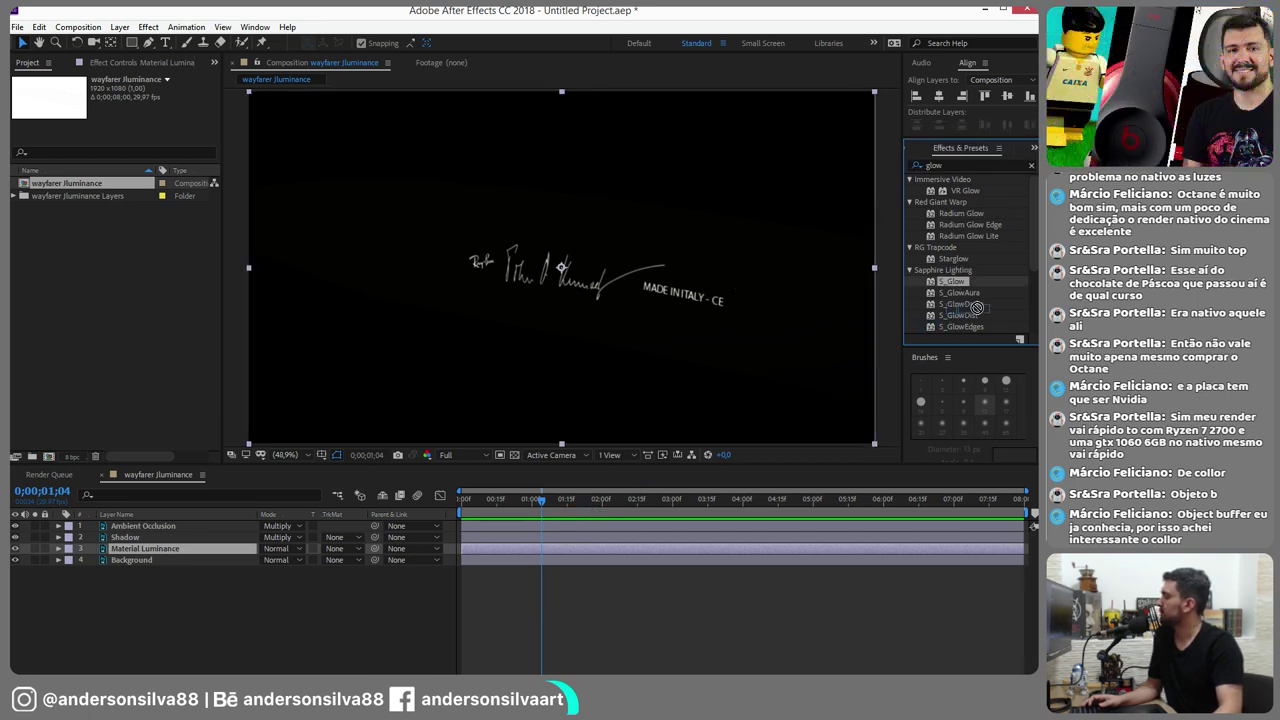
drag(955, 281, 966, 280)
scroll(970, 305, down, 3)
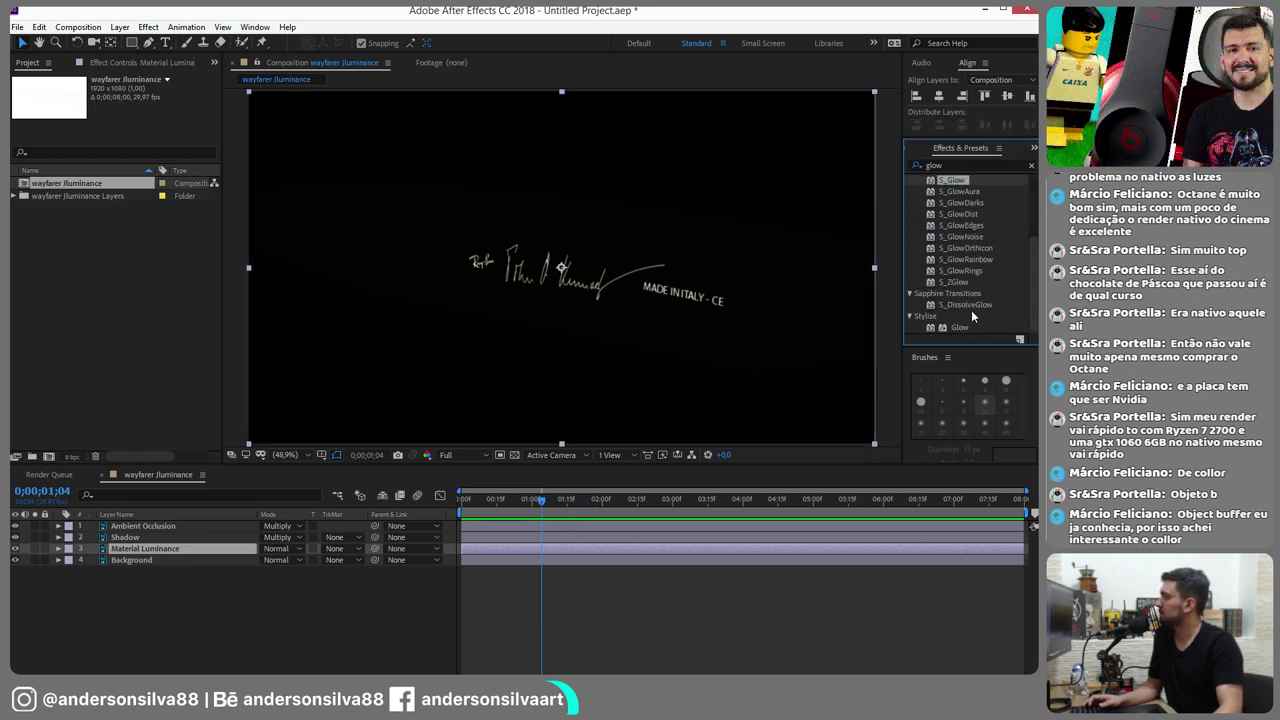
drag(952, 330, 563, 545)
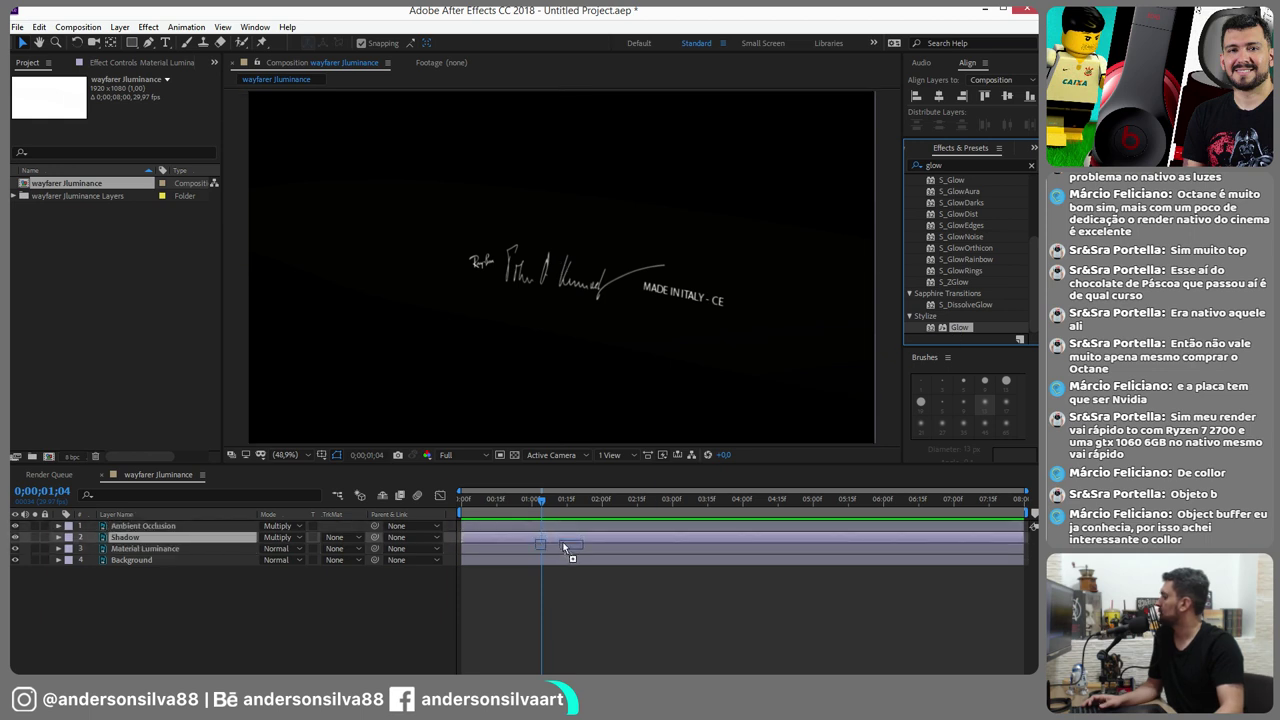
Duplicate the Glow effect to intensify it, then return to Cinema 4D
click(165, 147)
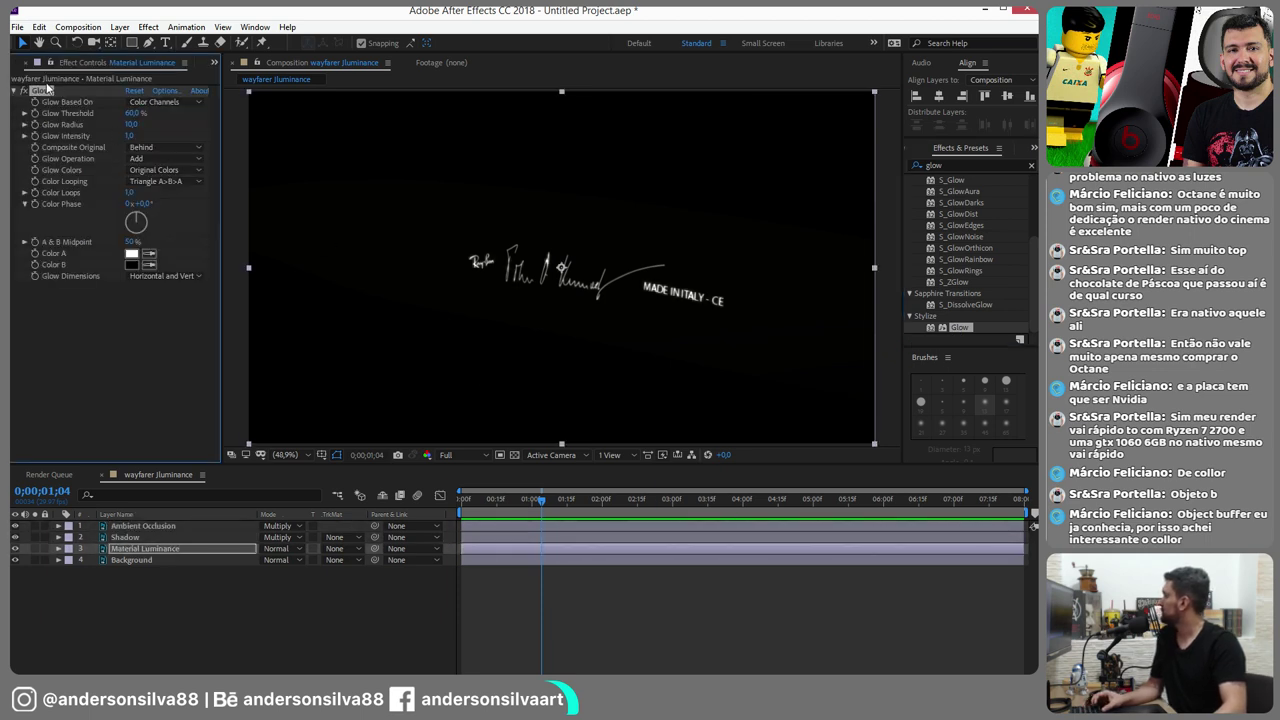
click(45, 88)
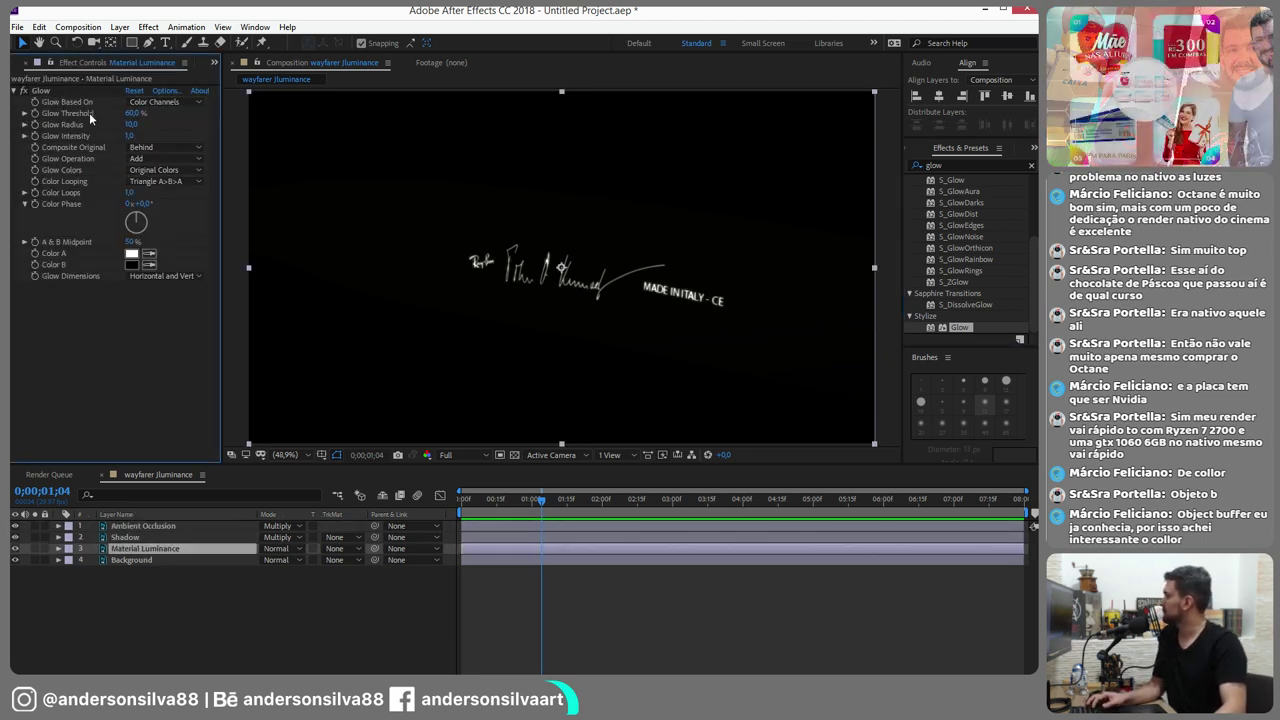
click(48, 91)
key(ctrl+d)
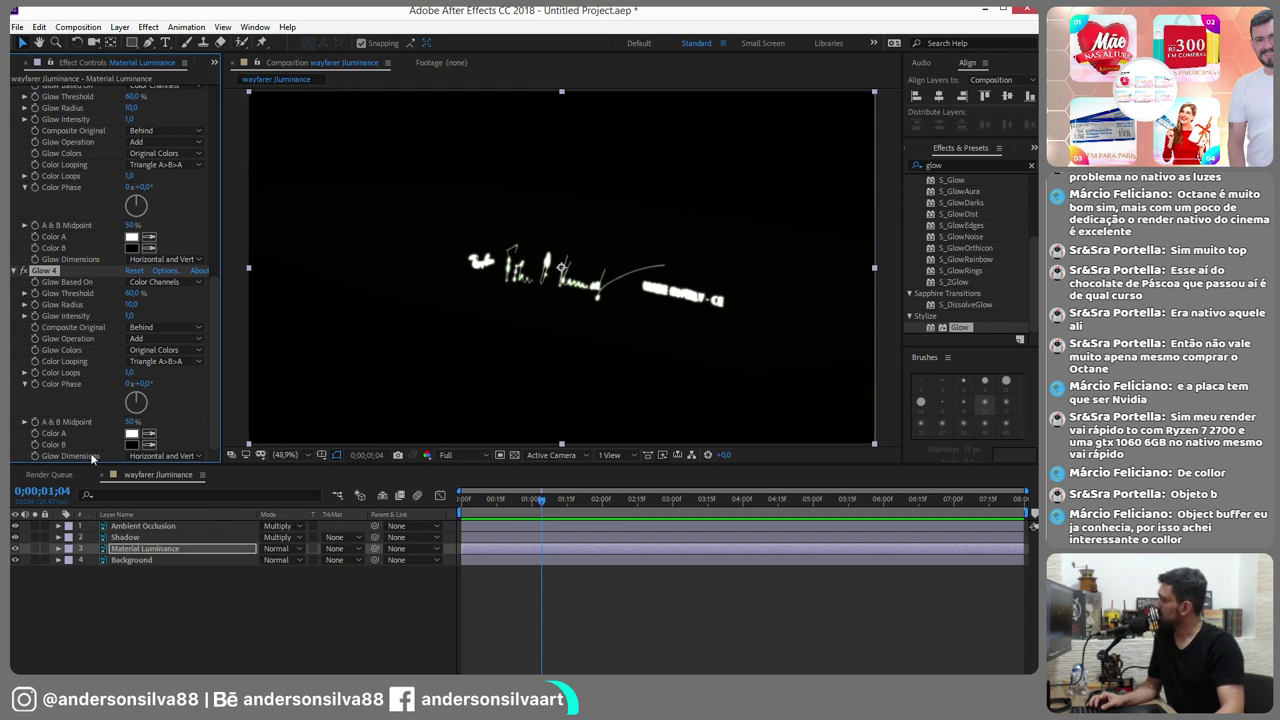
click(120, 560)
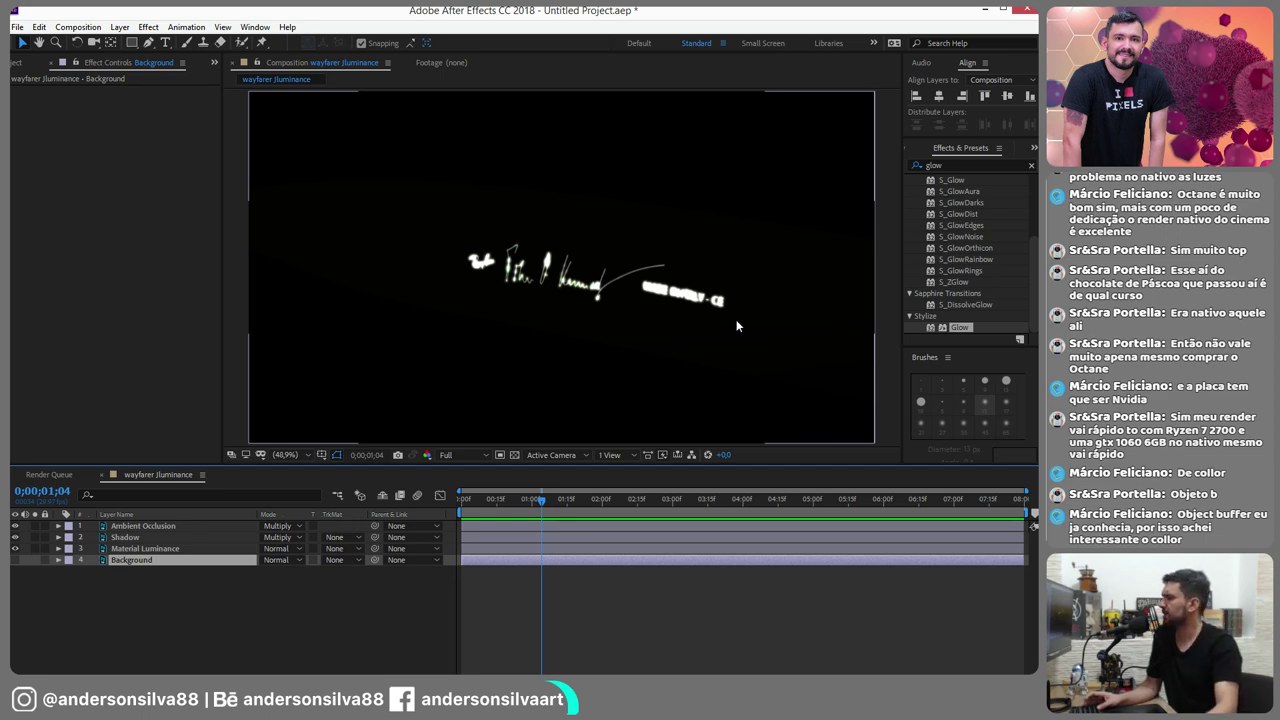
key(alt+Tab)
Close the Picture Viewer and Render Settings and start a new empty project
click(940, 127)
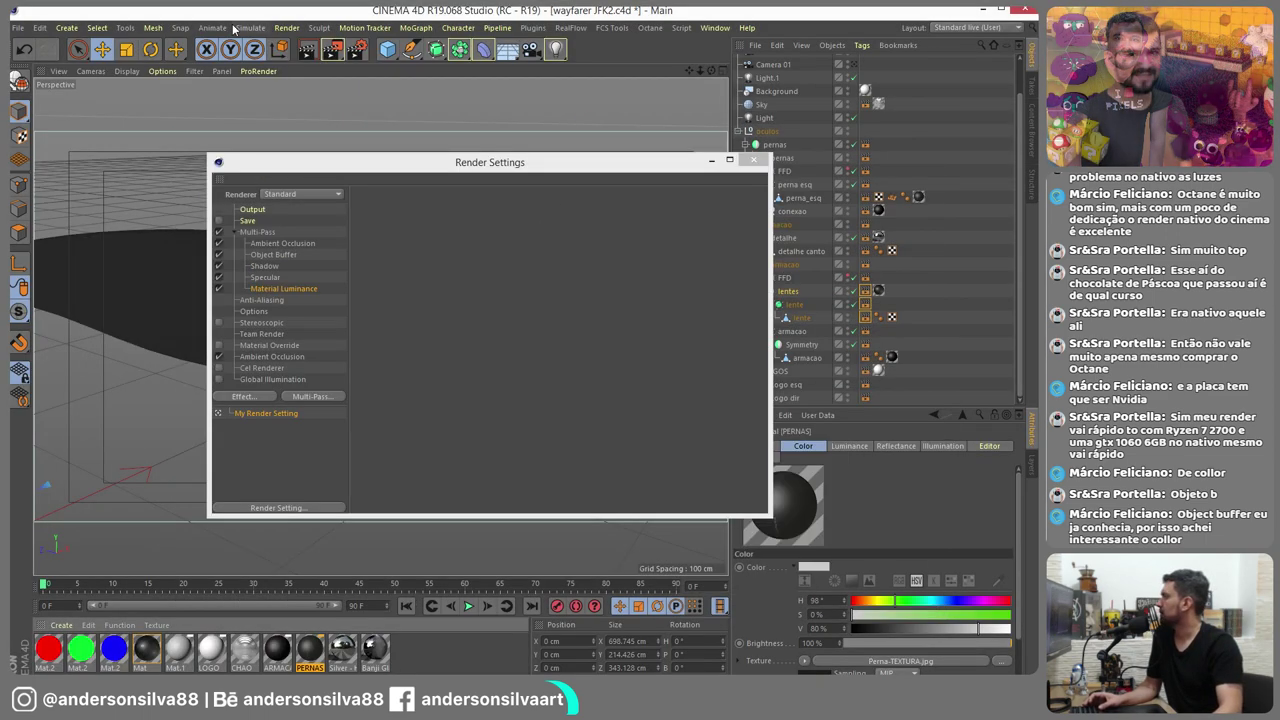
click(755, 162)
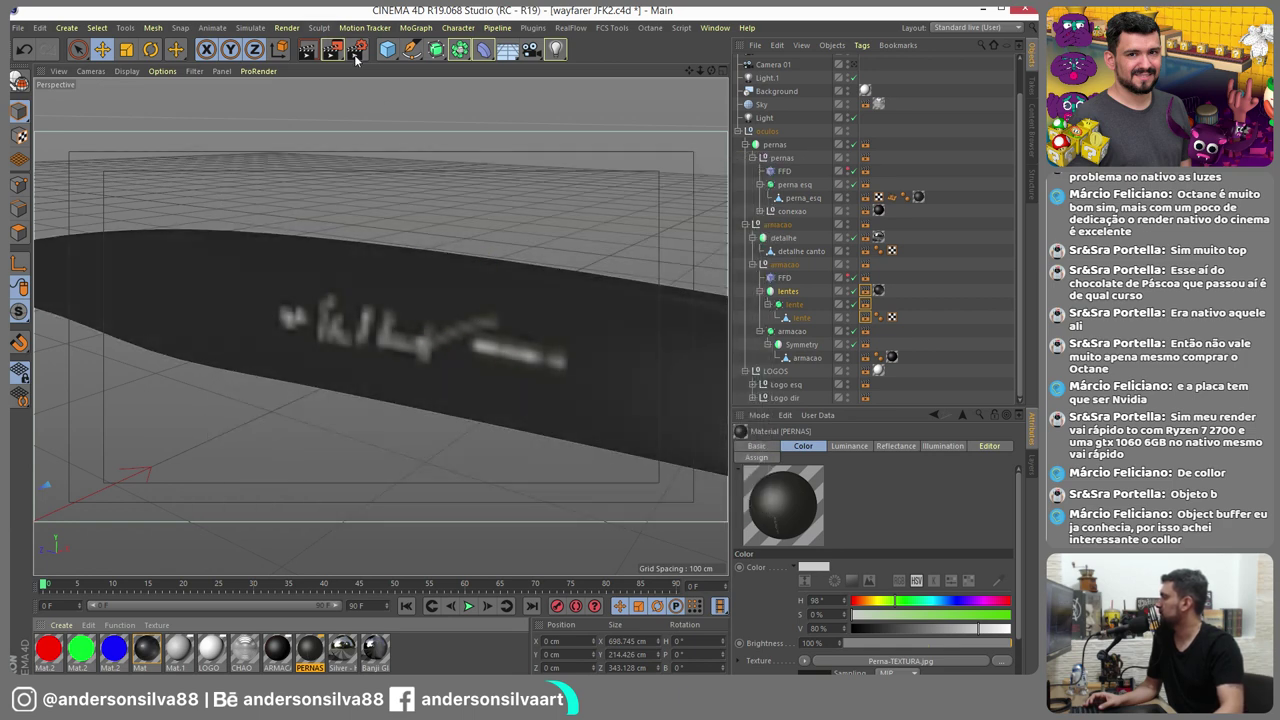
key(ctrl+n)
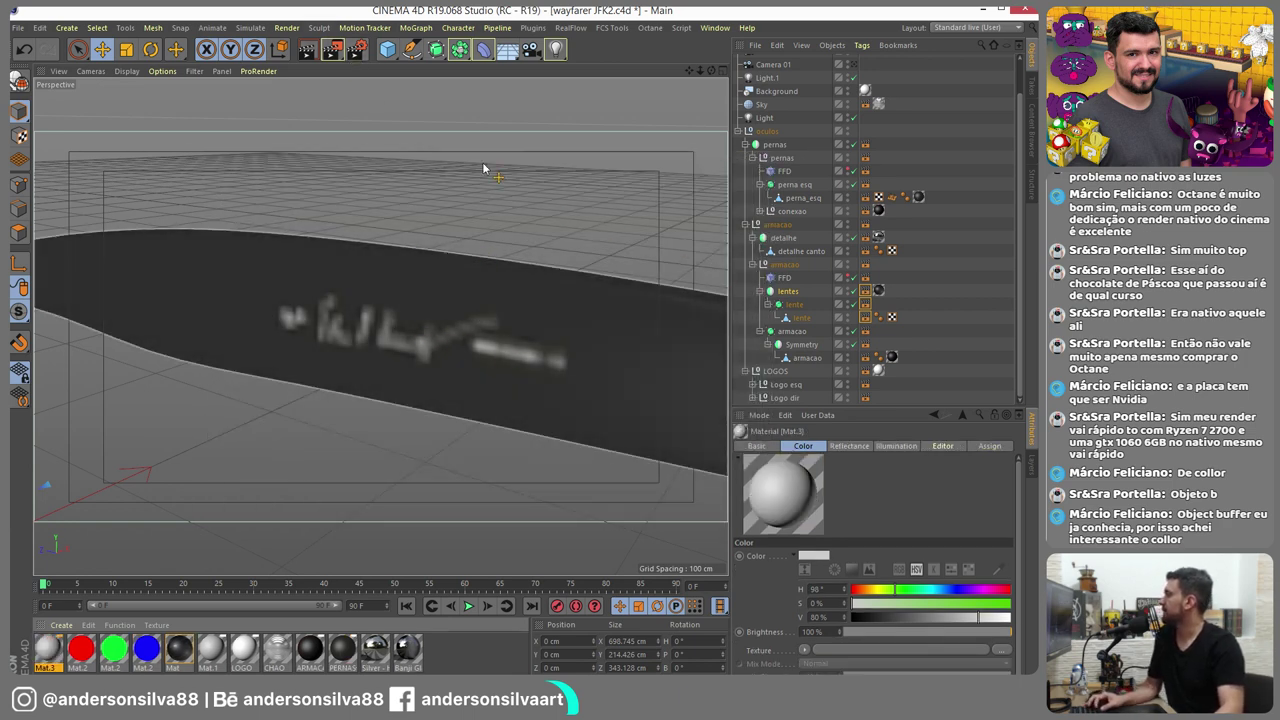
key(ctrl+n)
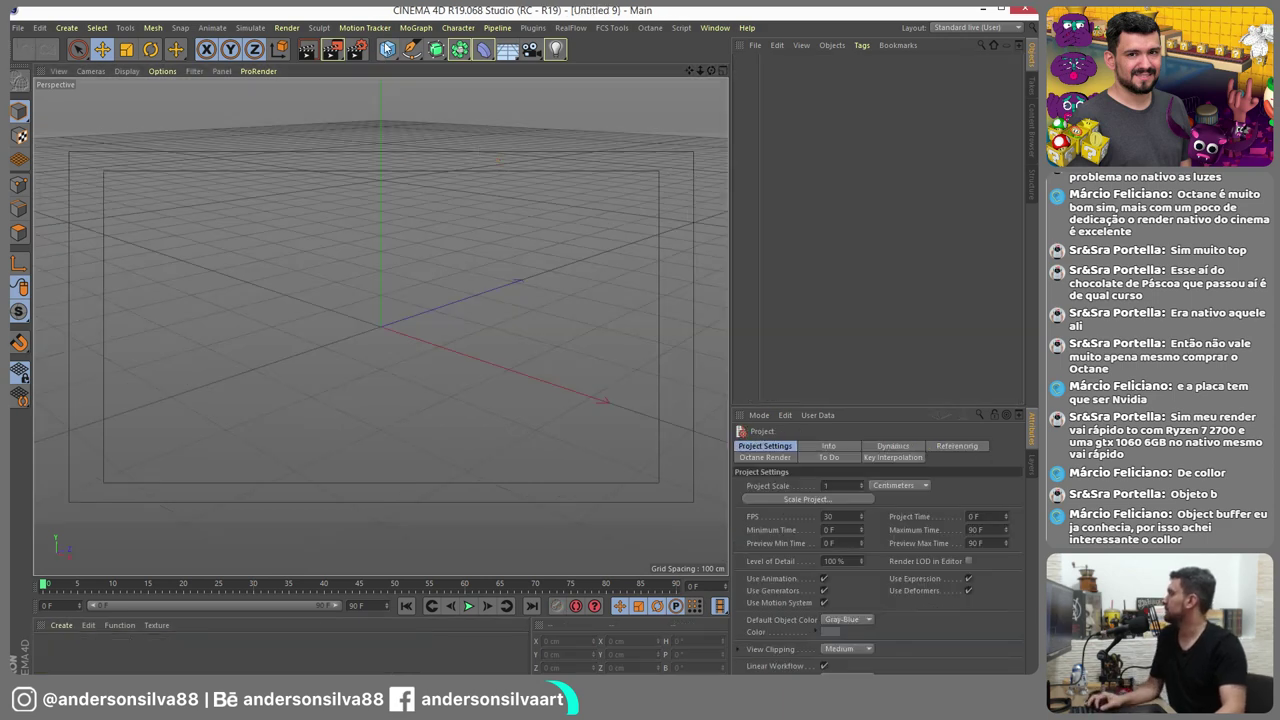
Add a Floor and a Cube, scaling the cube to about 98.6 cm and resting it on the floor
click(502, 56)
click(387, 49)
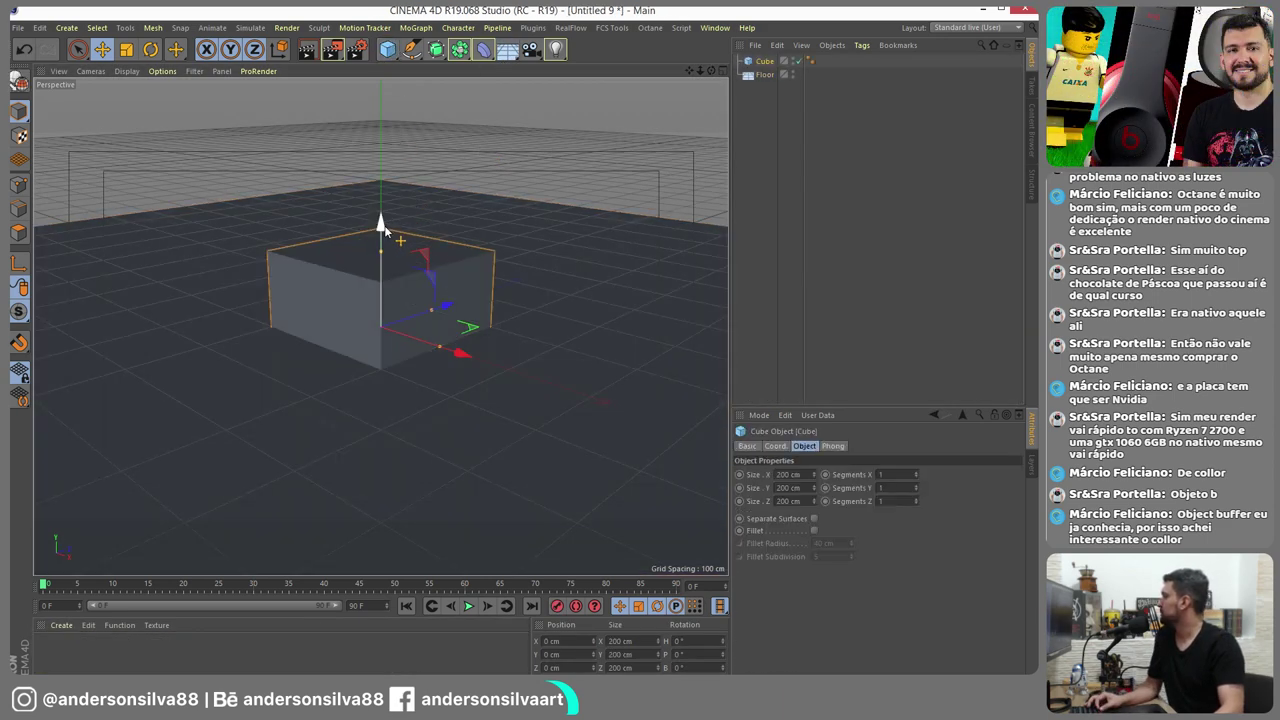
drag(380, 218, 384, 152)
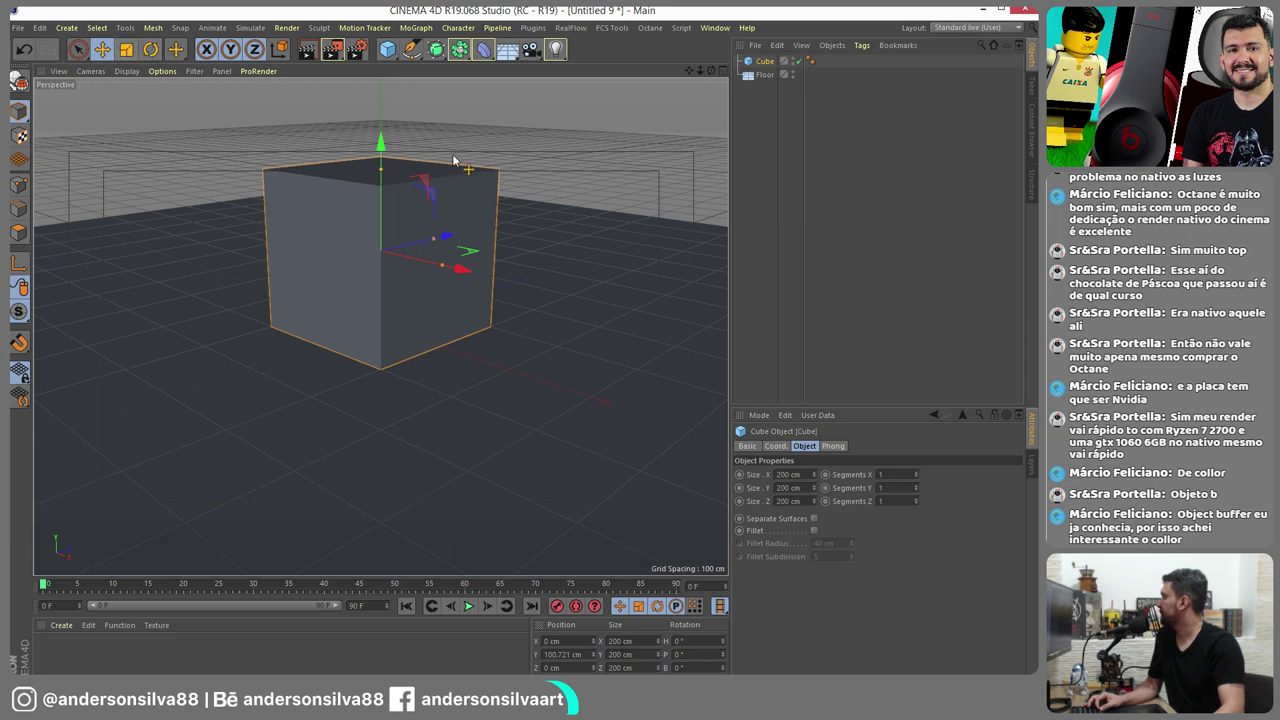
mouse_move(466, 168)
mouse_down()
mouse_move(305, 208)
mouse_move(360, 250)
mouse_move(318, 224)
mouse_up()
key(ctrl+z)
key(t)
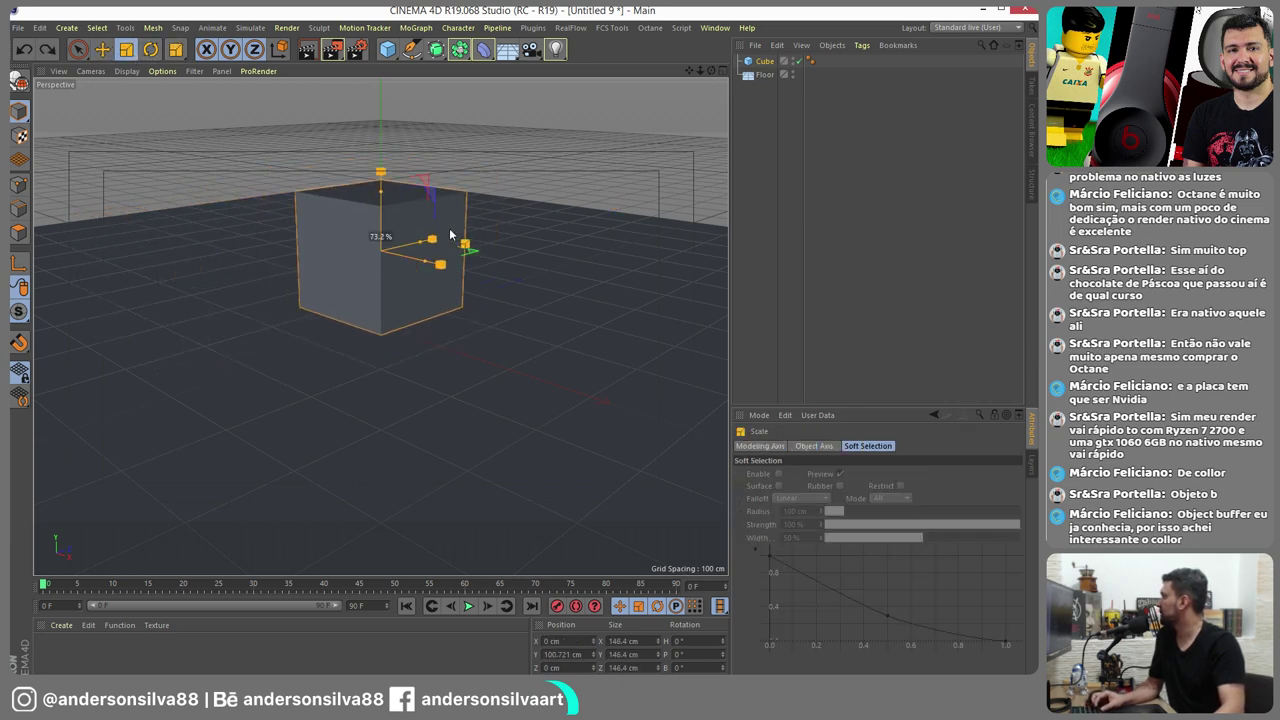
key(e)
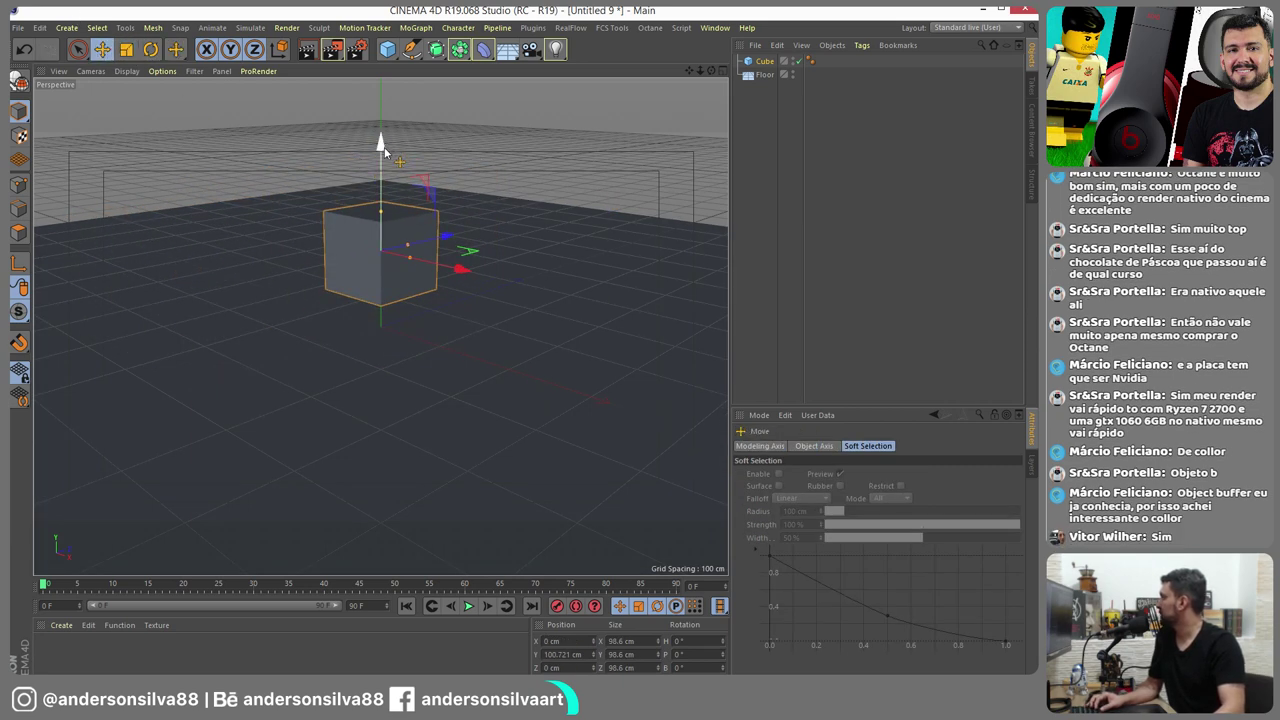
mouse_move(378, 138)
mouse_down()
mouse_move(392, 196)
mouse_move(390, 182)
mouse_up()
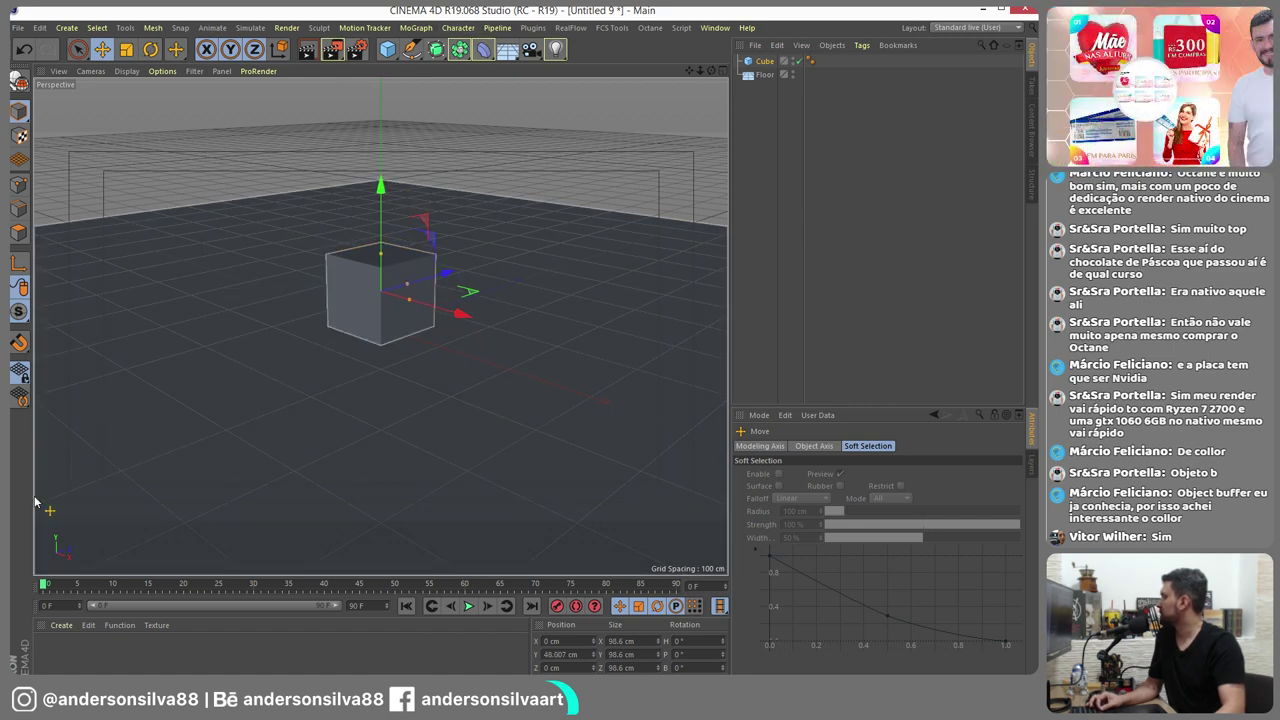
click(61, 625)
Create a new material, apply it to the floor, and make its colour orange
click(87, 511)
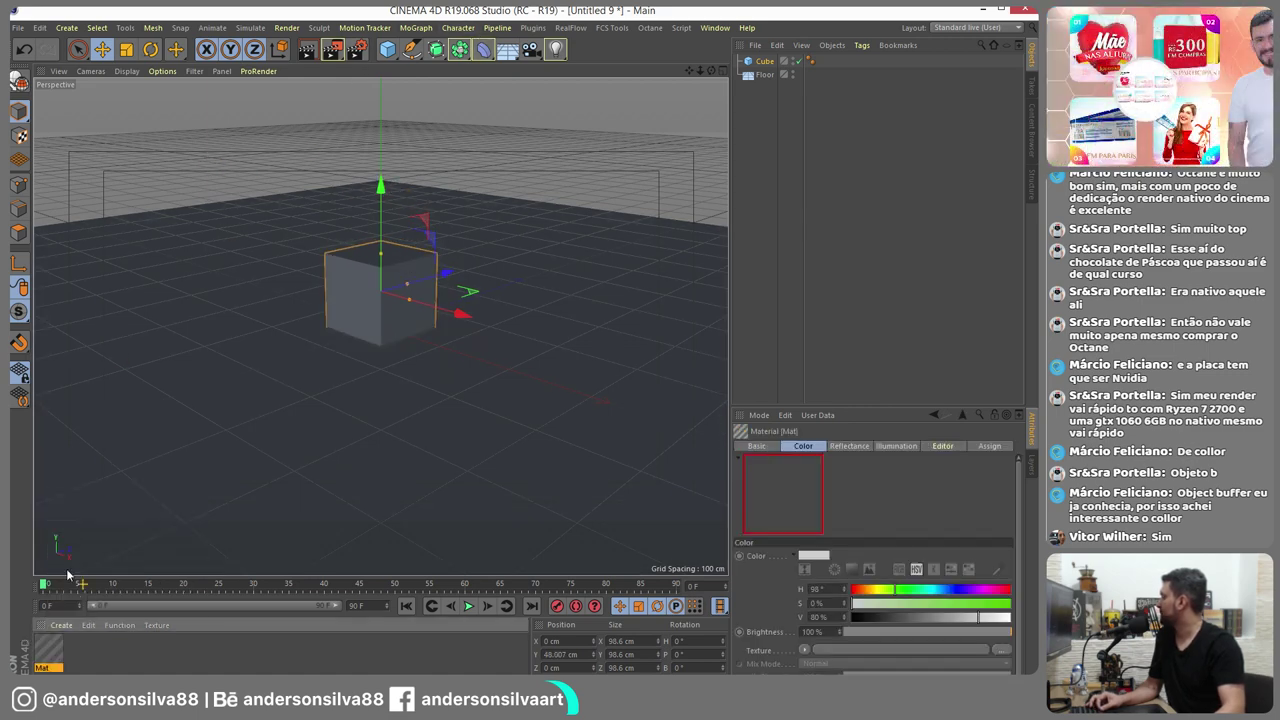
drag(45, 648, 167, 469)
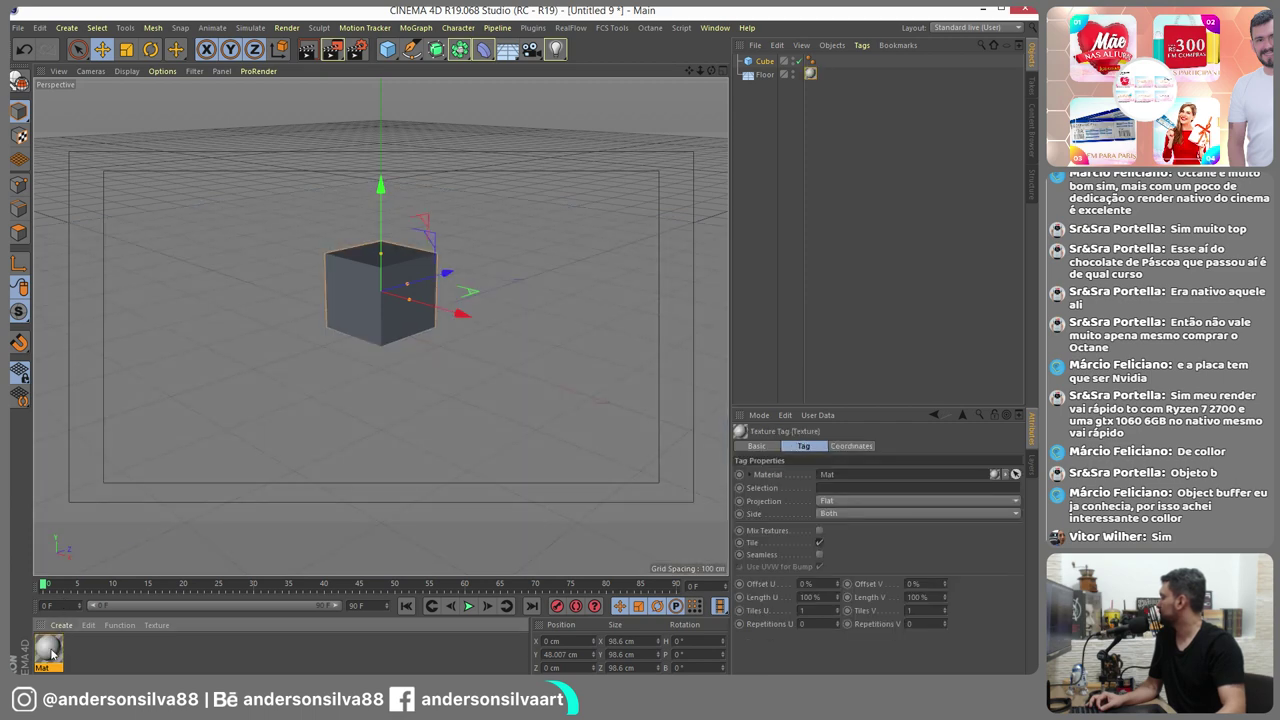
click(50, 652)
click(865, 590)
drag(870, 603, 975, 603)
Create Mat.1 with Color and Reflectance off and Luminance on, making it glow white
click(62, 626)
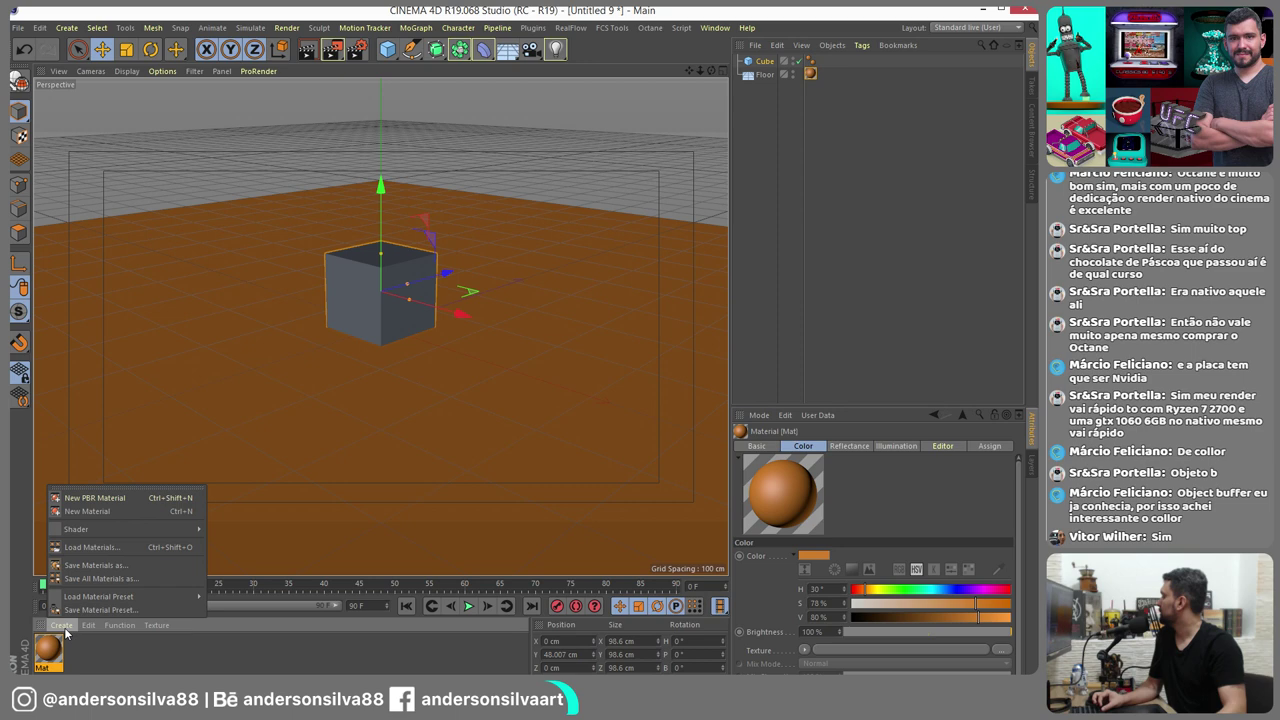
click(85, 511)
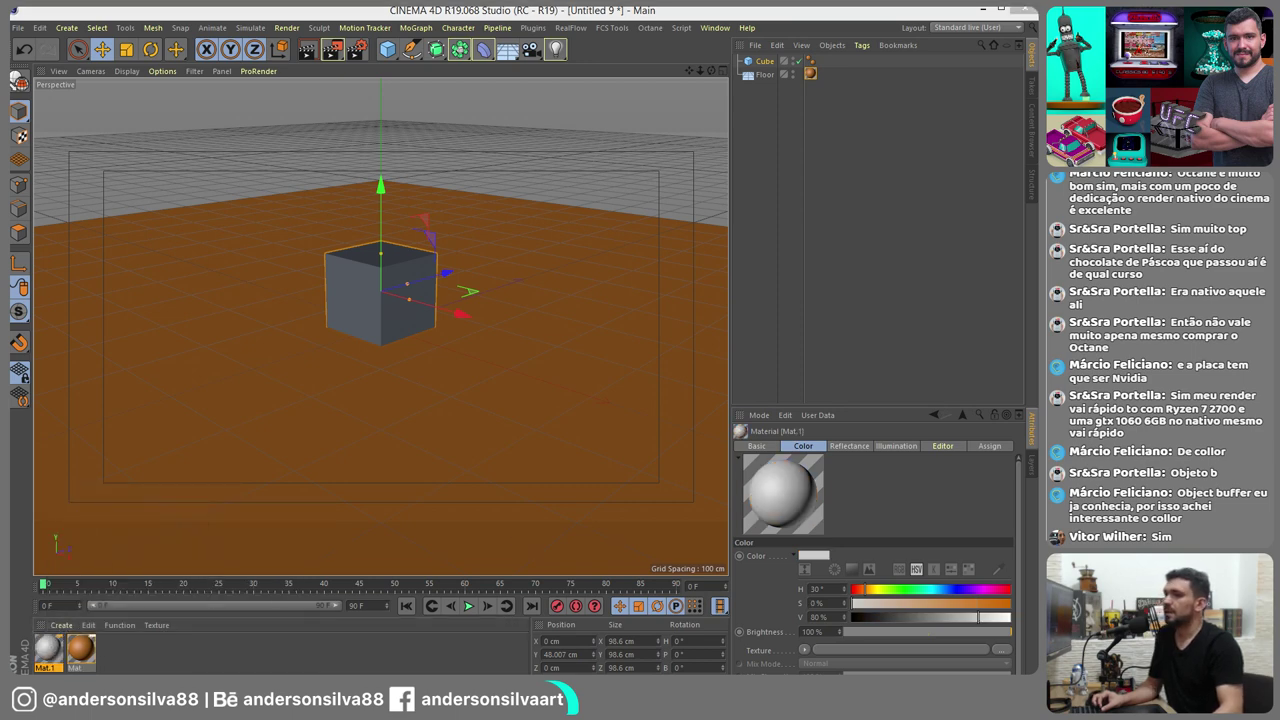
double_click(48, 648)
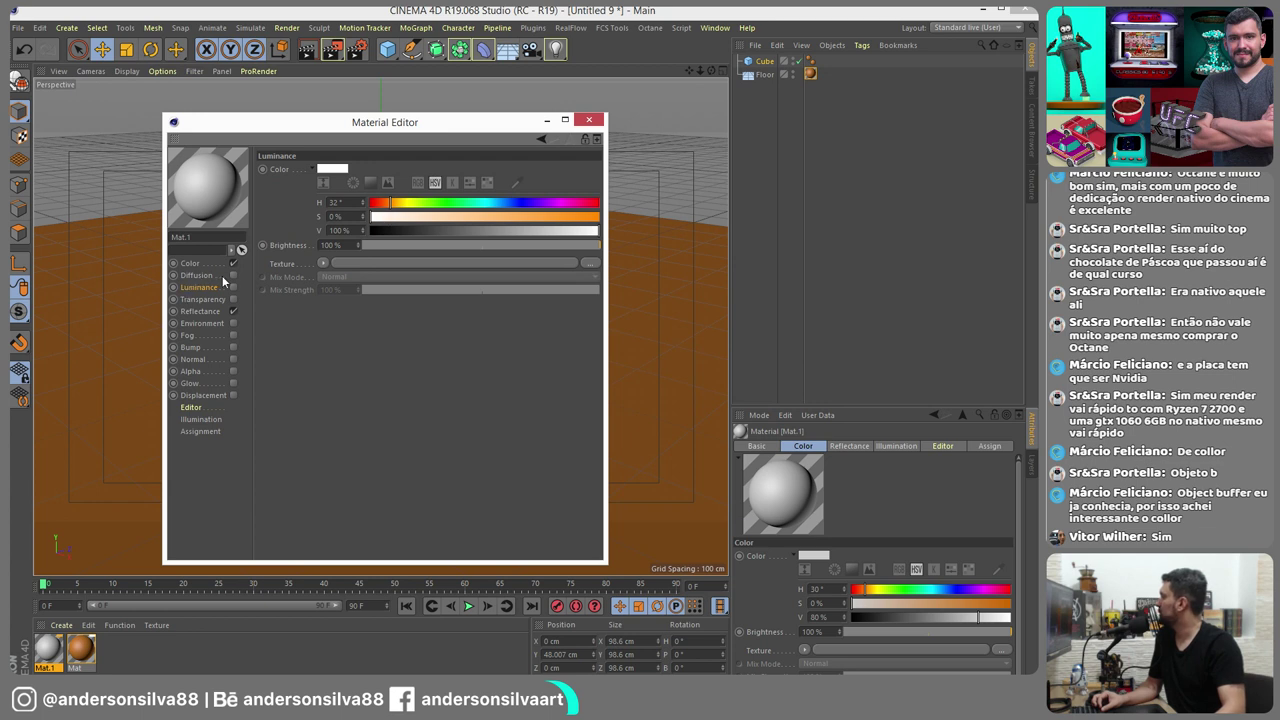
click(233, 263)
click(233, 311)
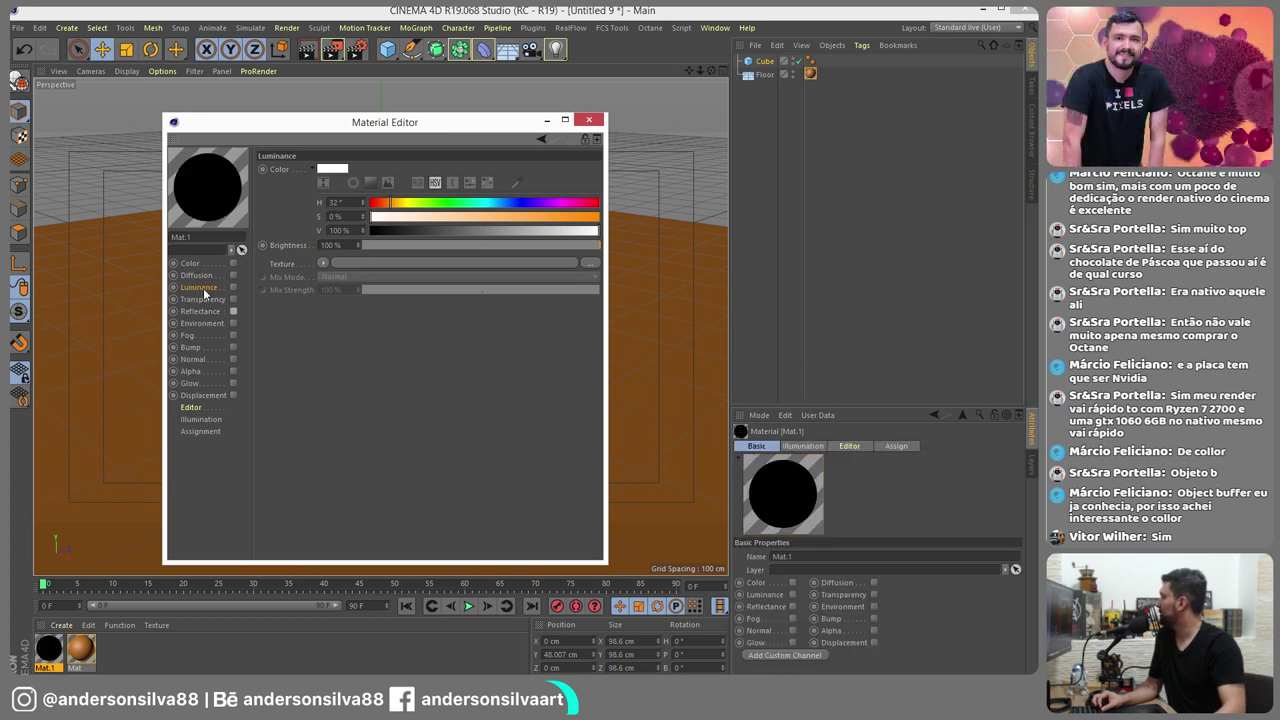
click(233, 287)
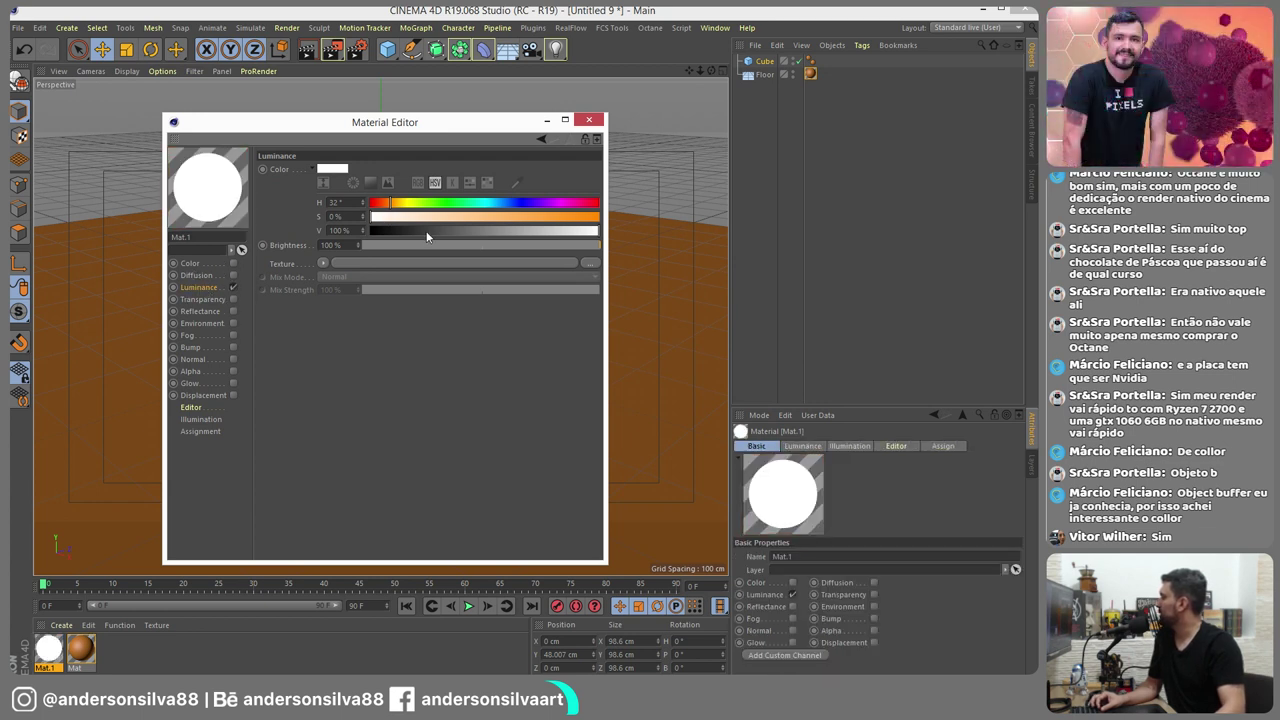
click(588, 120)
Apply the luminous Mat.1 to the cube and open the Render Settings
drag(48, 648, 371, 300)
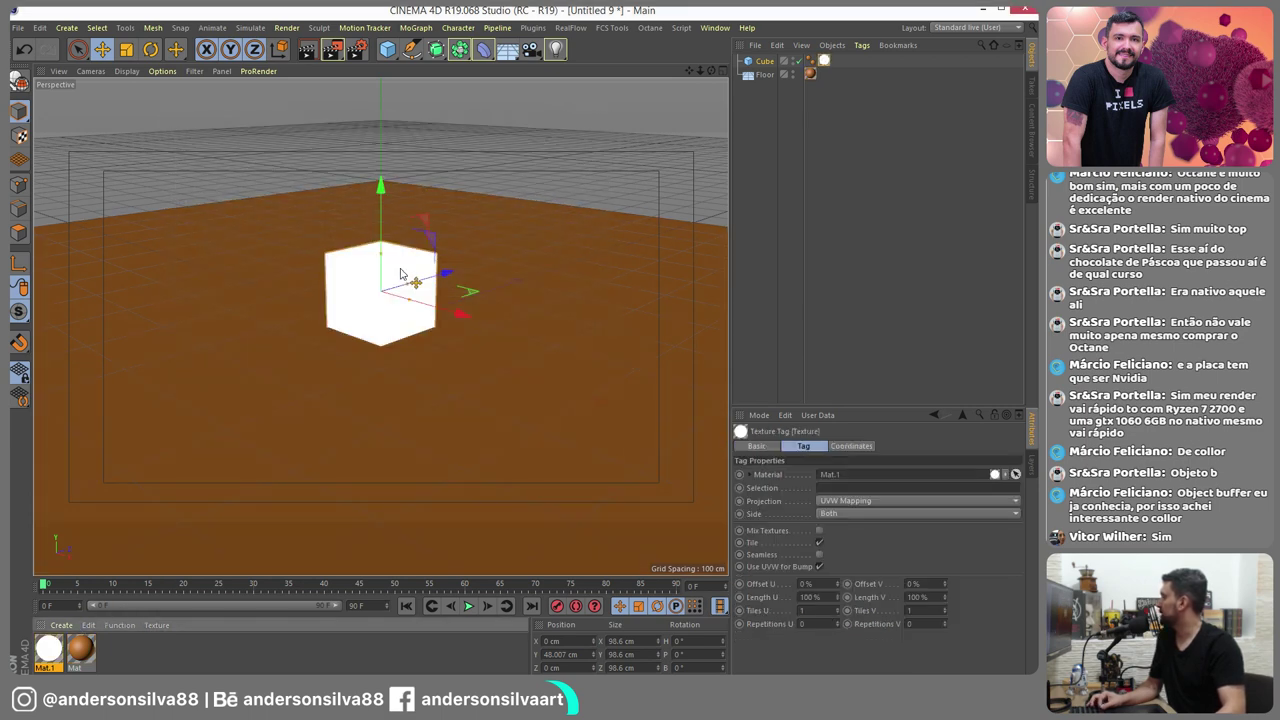
scroll(391, 247, up, 2)
scroll(330, 190, up, 2)
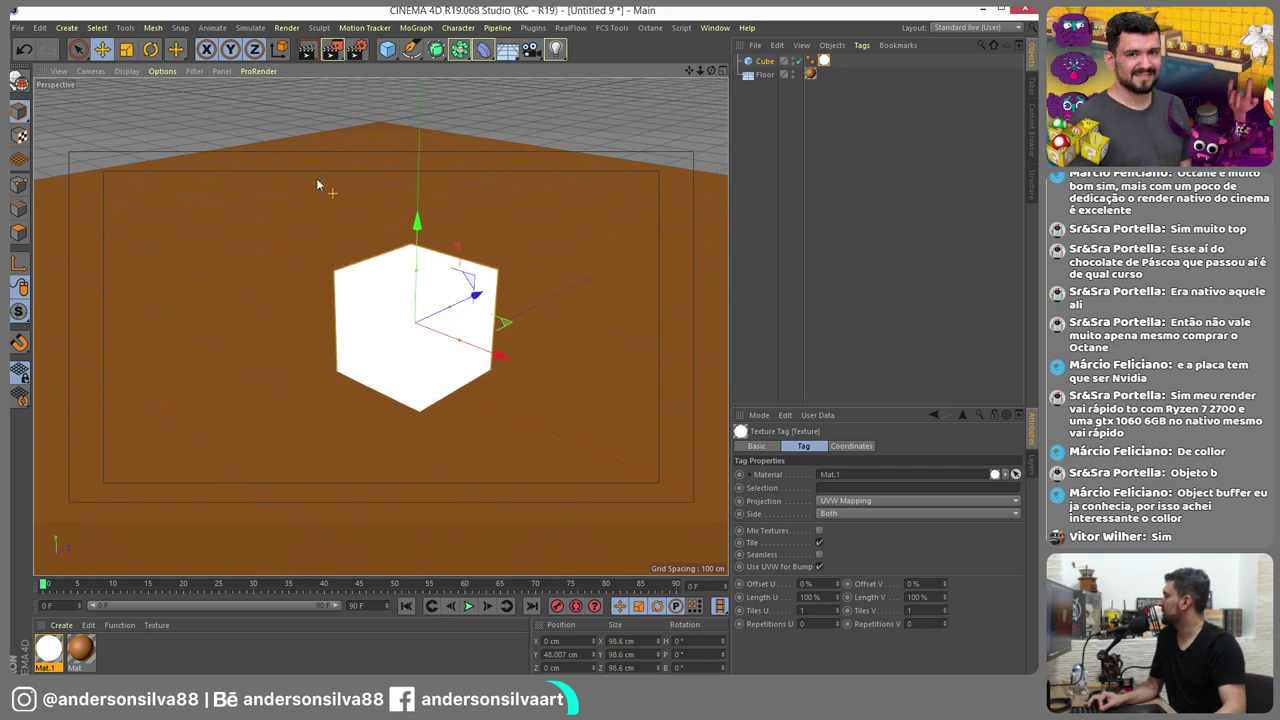
click(359, 52)
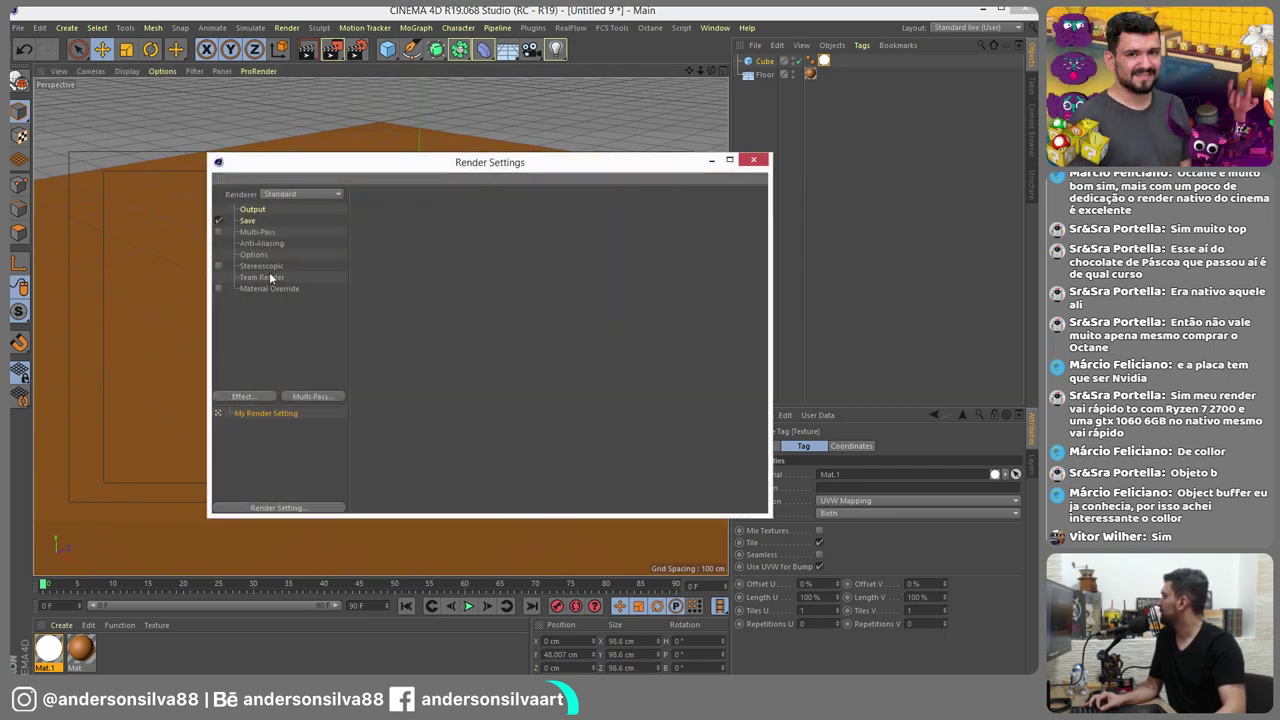
Add the Ambient Occlusion render effect and render the scene to the Picture Viewer
click(252, 398)
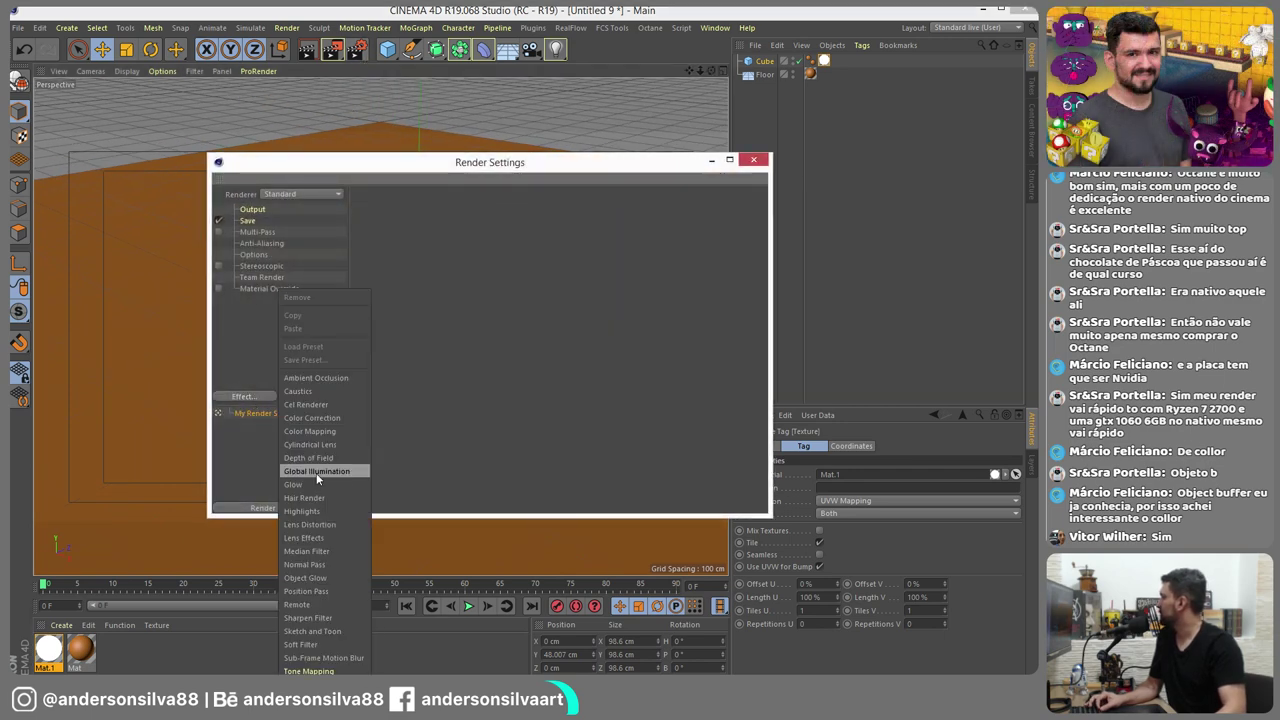
click(309, 380)
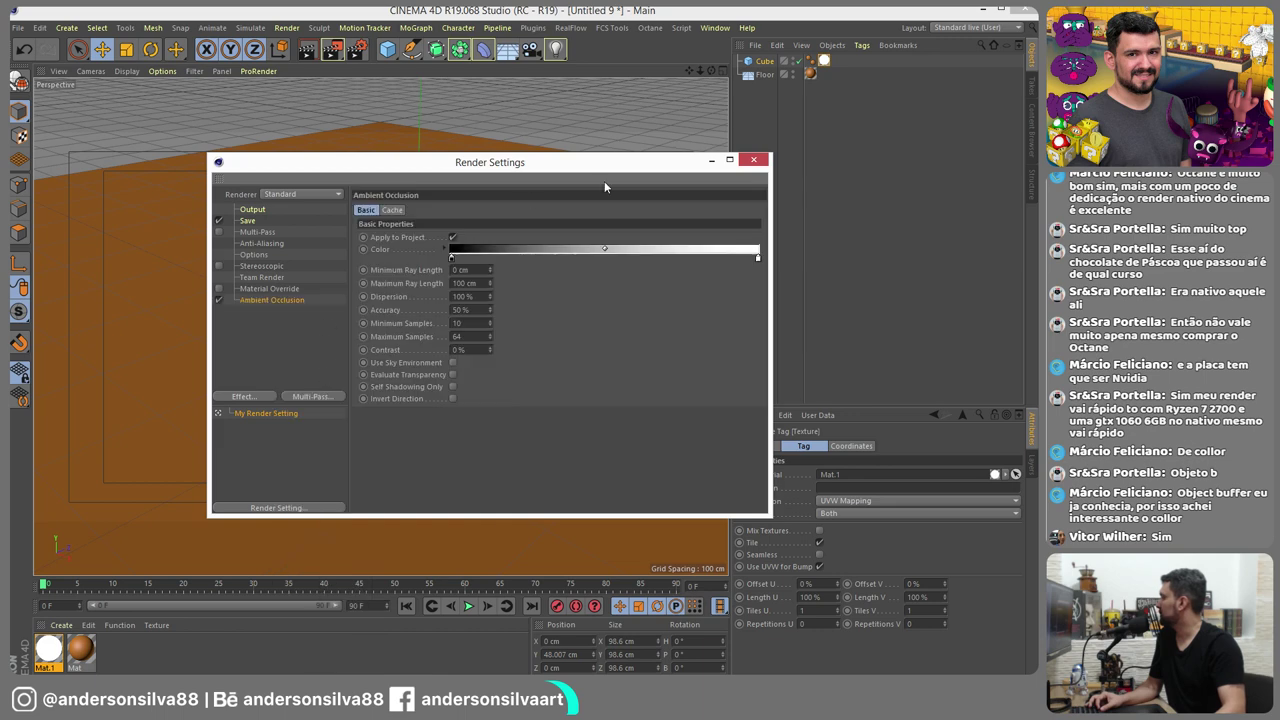
click(753, 161)
click(330, 50)
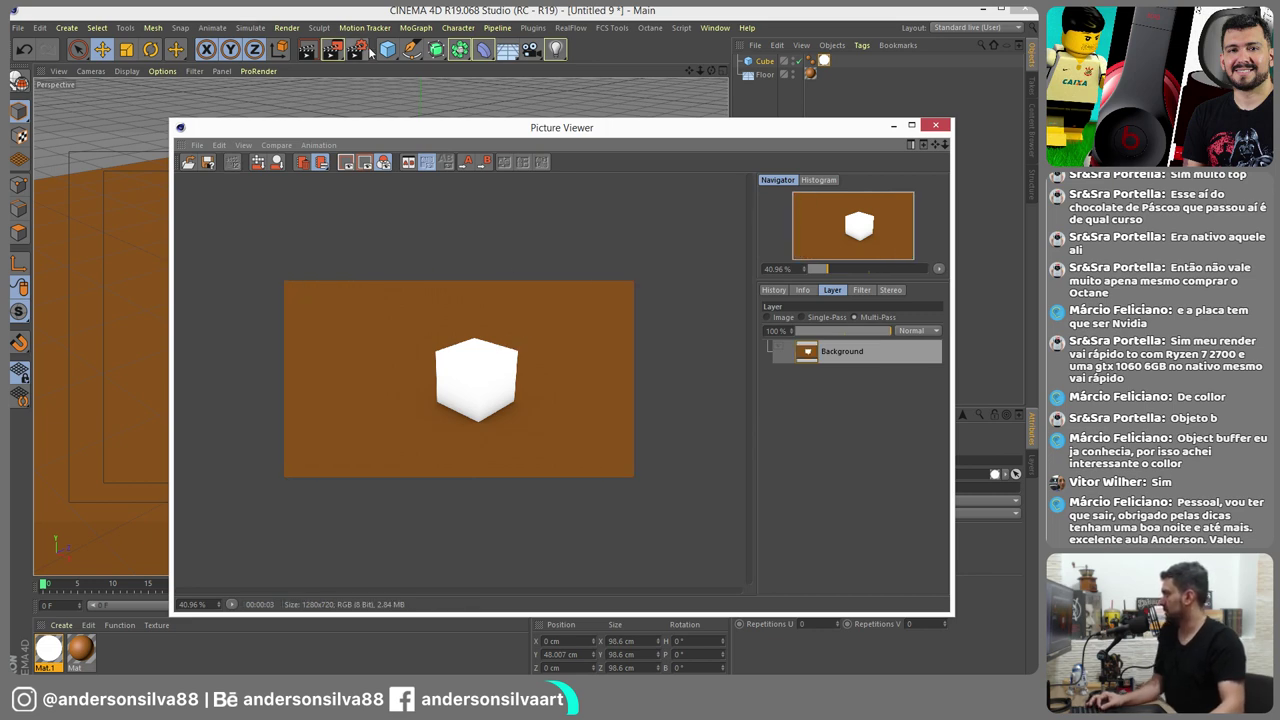
Add the Global Illumination effect in Render Settings, reopened with Ctrl+B
key(ctrl+b)
click(262, 397)
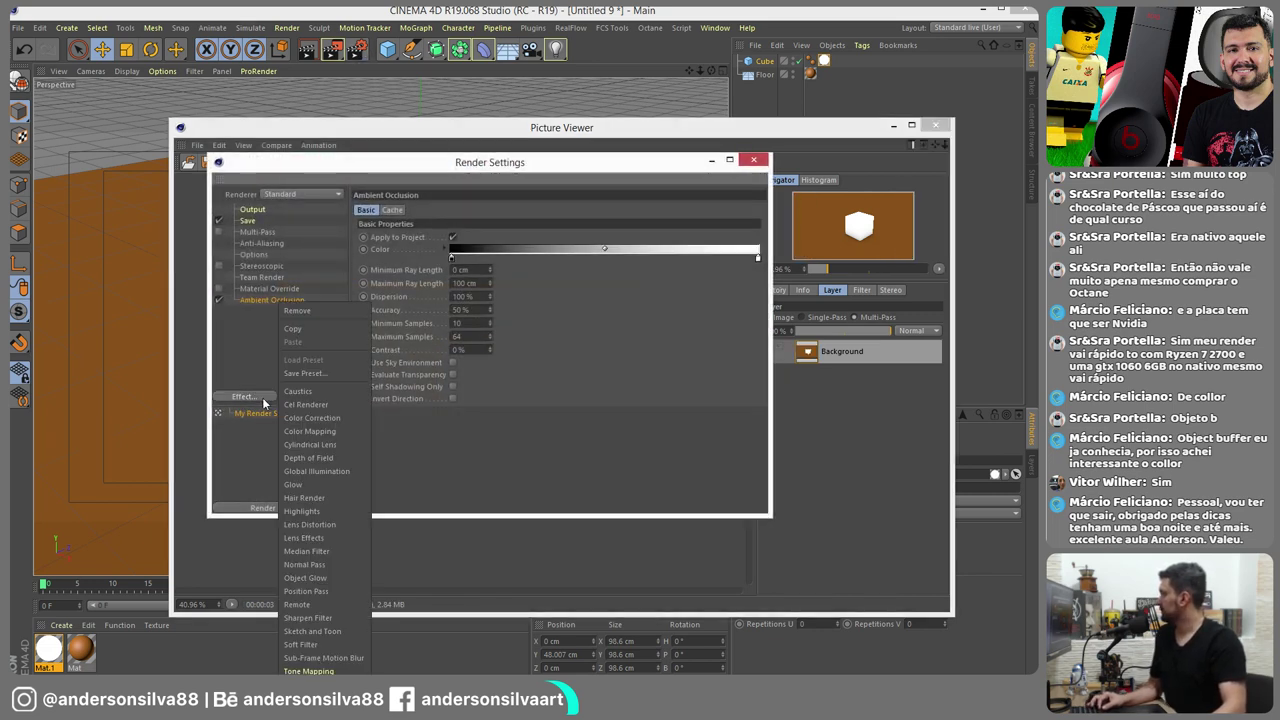
click(328, 472)
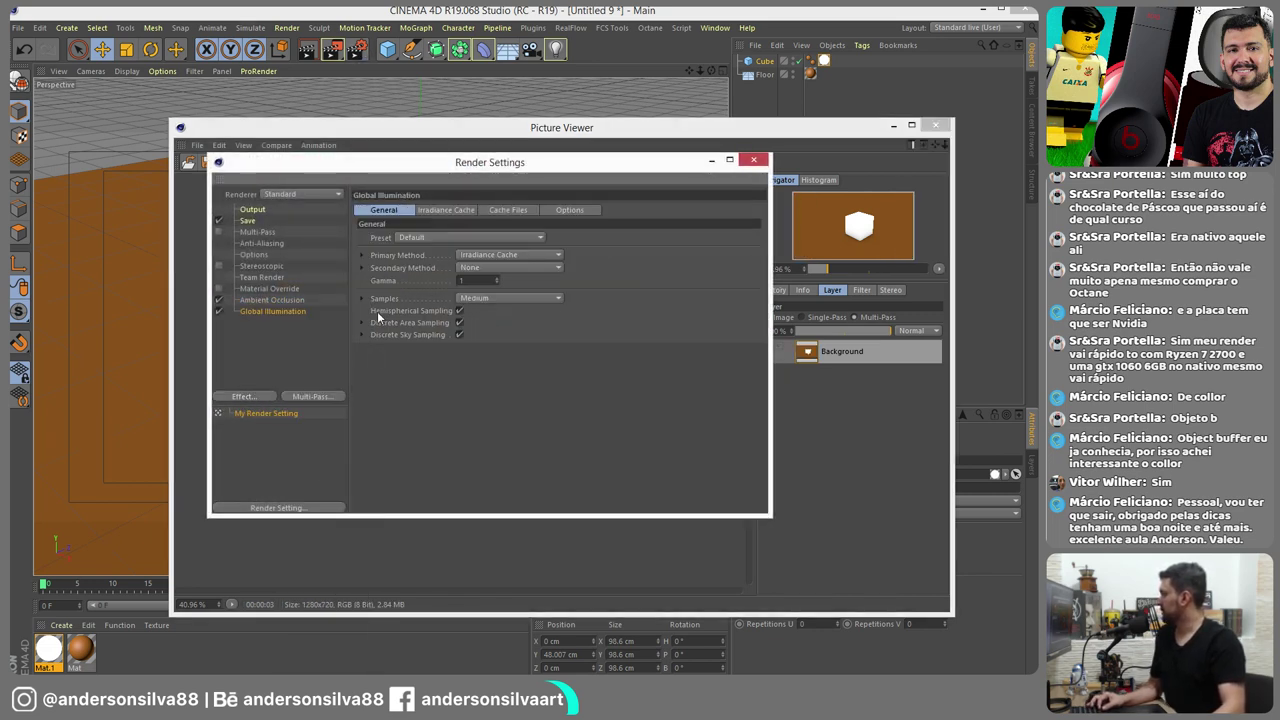
click(760, 160)
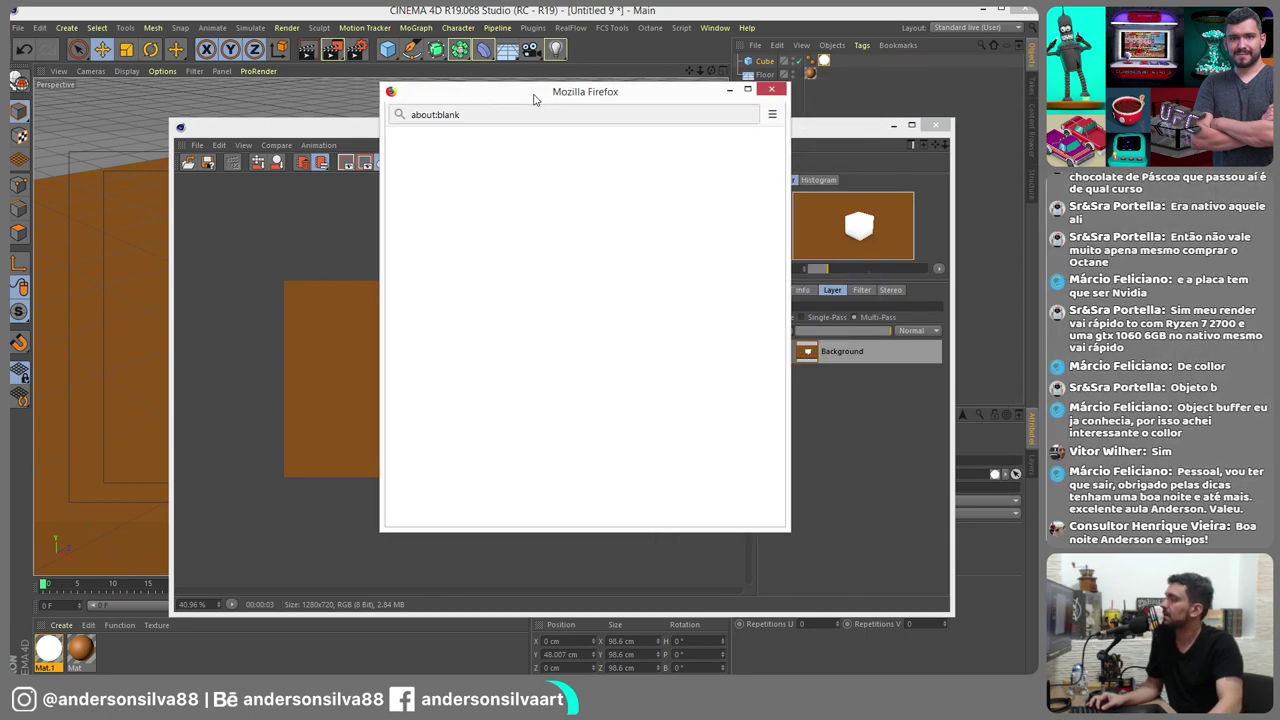
Move the blank Firefox window aside and close it
drag(534, 100, 519, 120)
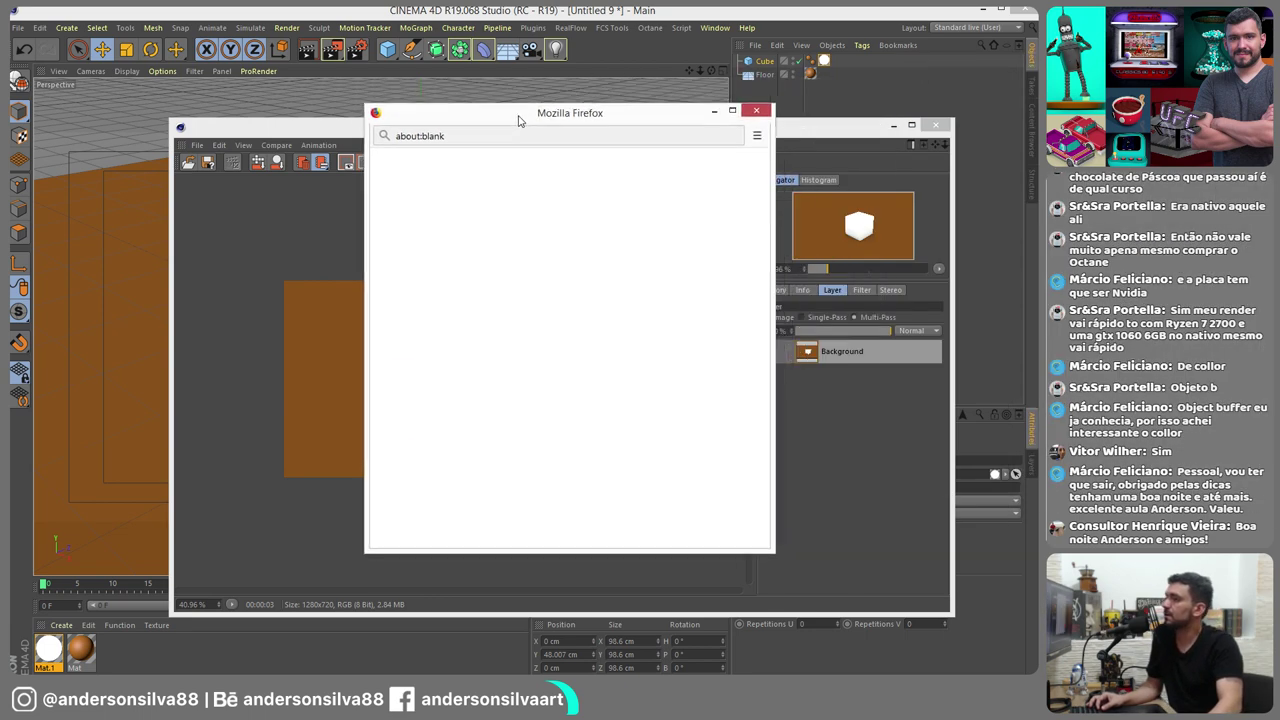
click(756, 110)
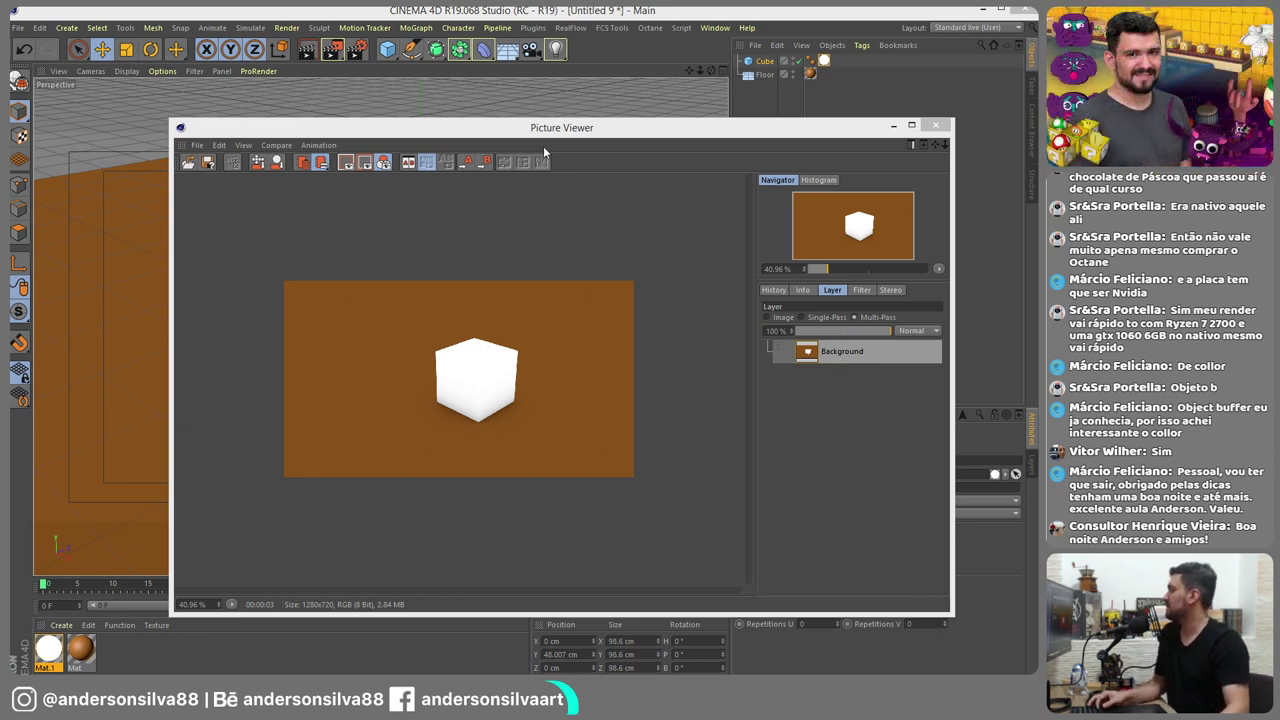
Re-render the scene with AO and GI, then bring up the Multi-Pass types in Render Settings
click(357, 51)
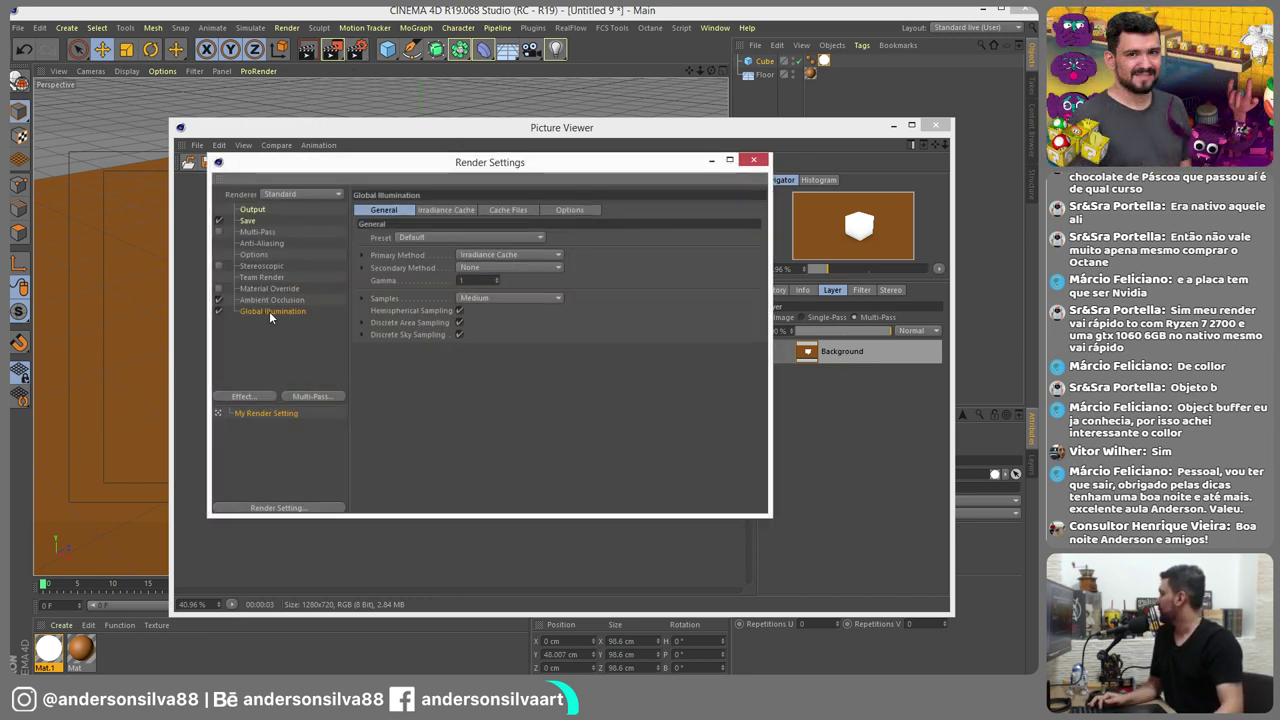
click(755, 158)
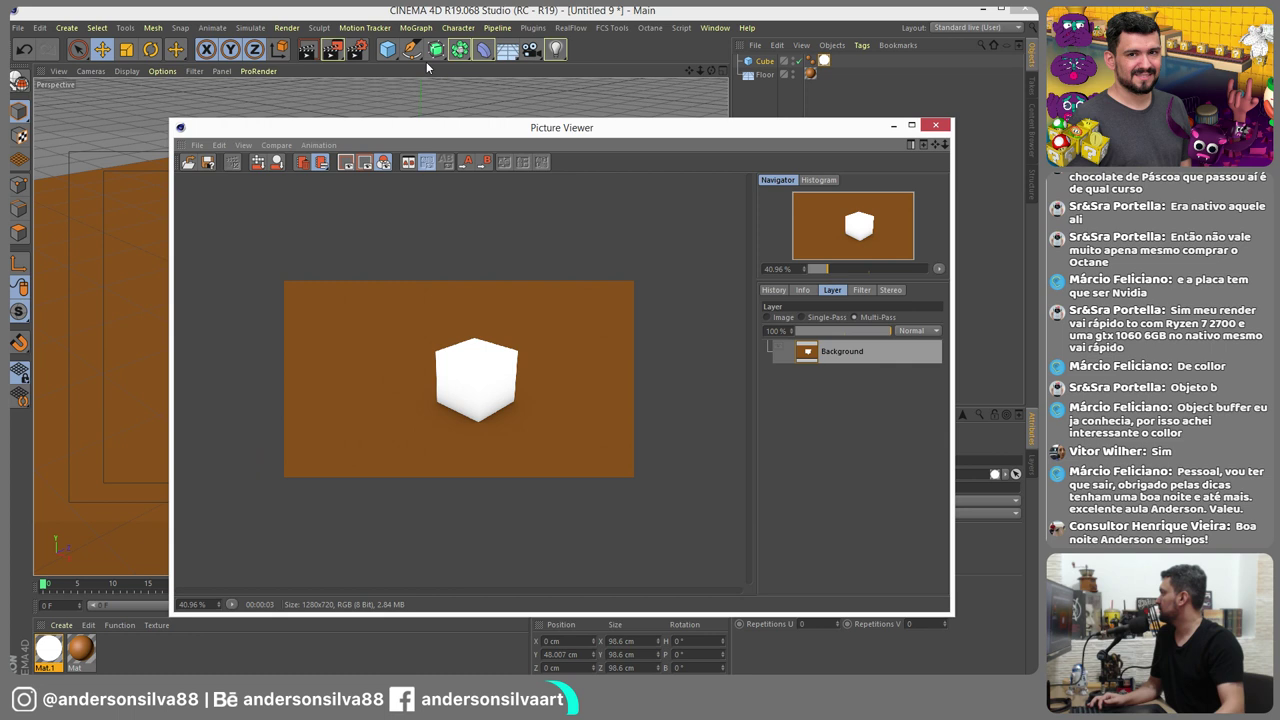
click(333, 49)
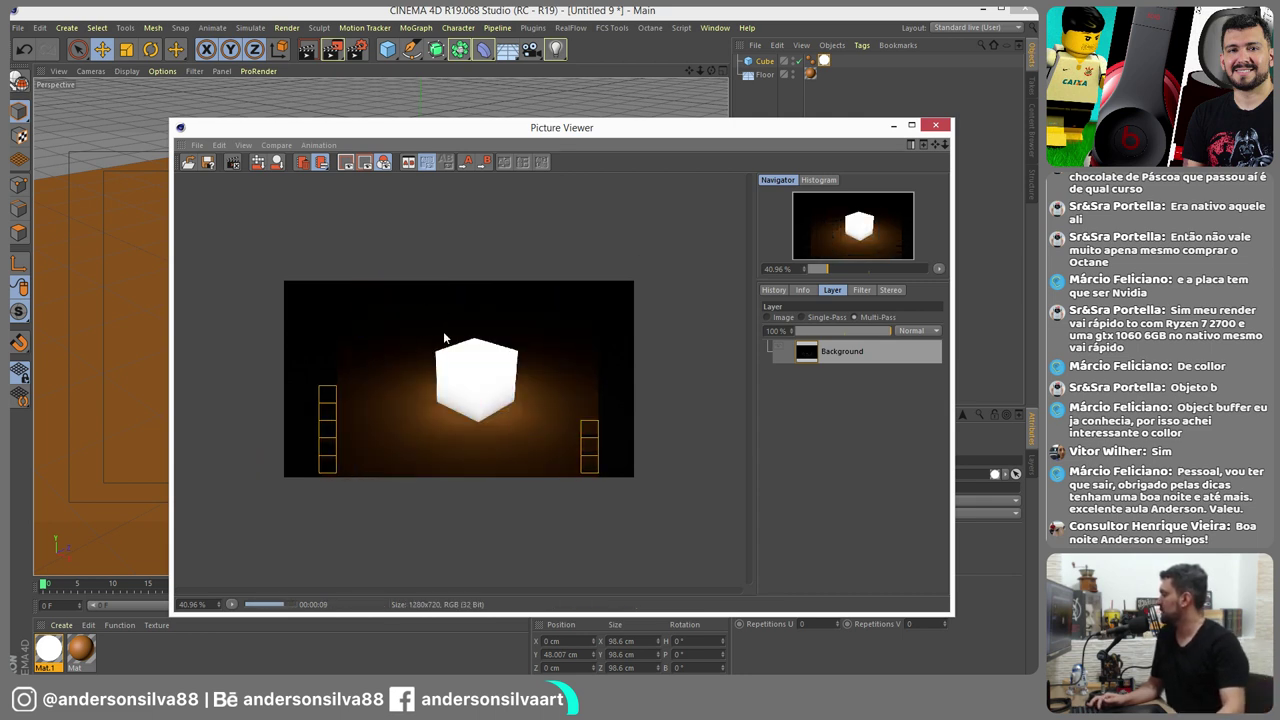
click(357, 49)
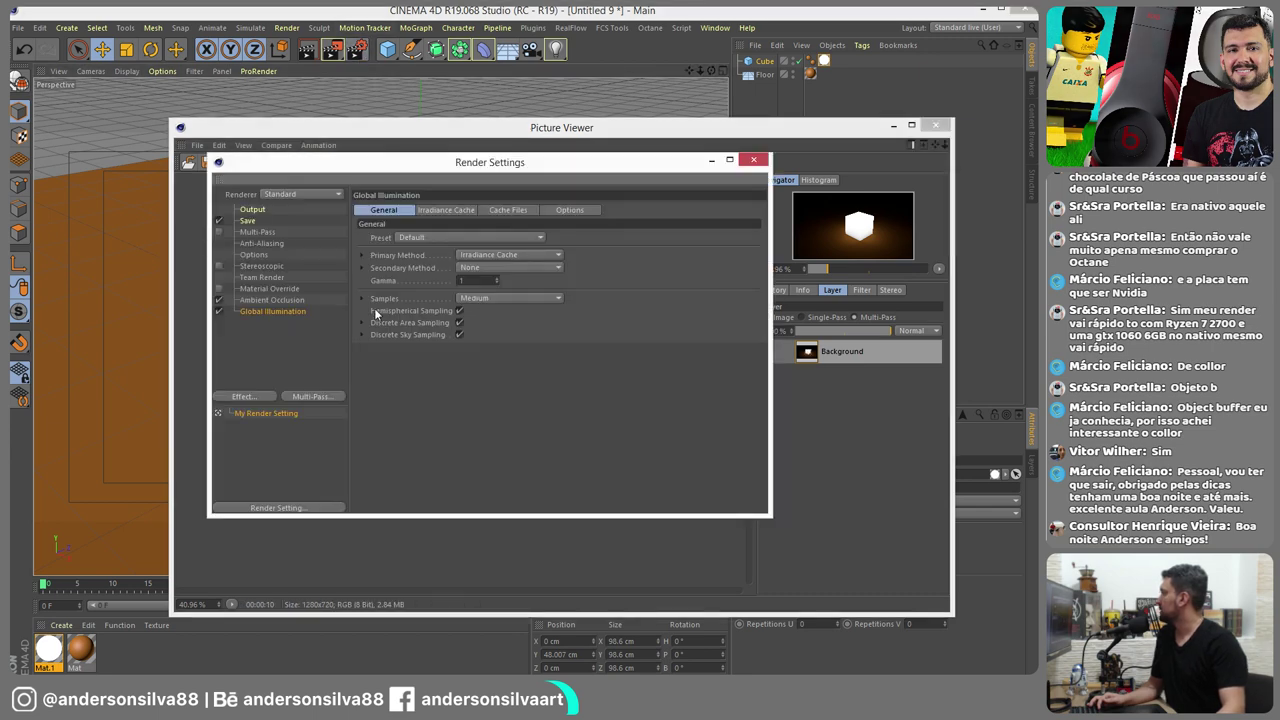
click(320, 397)
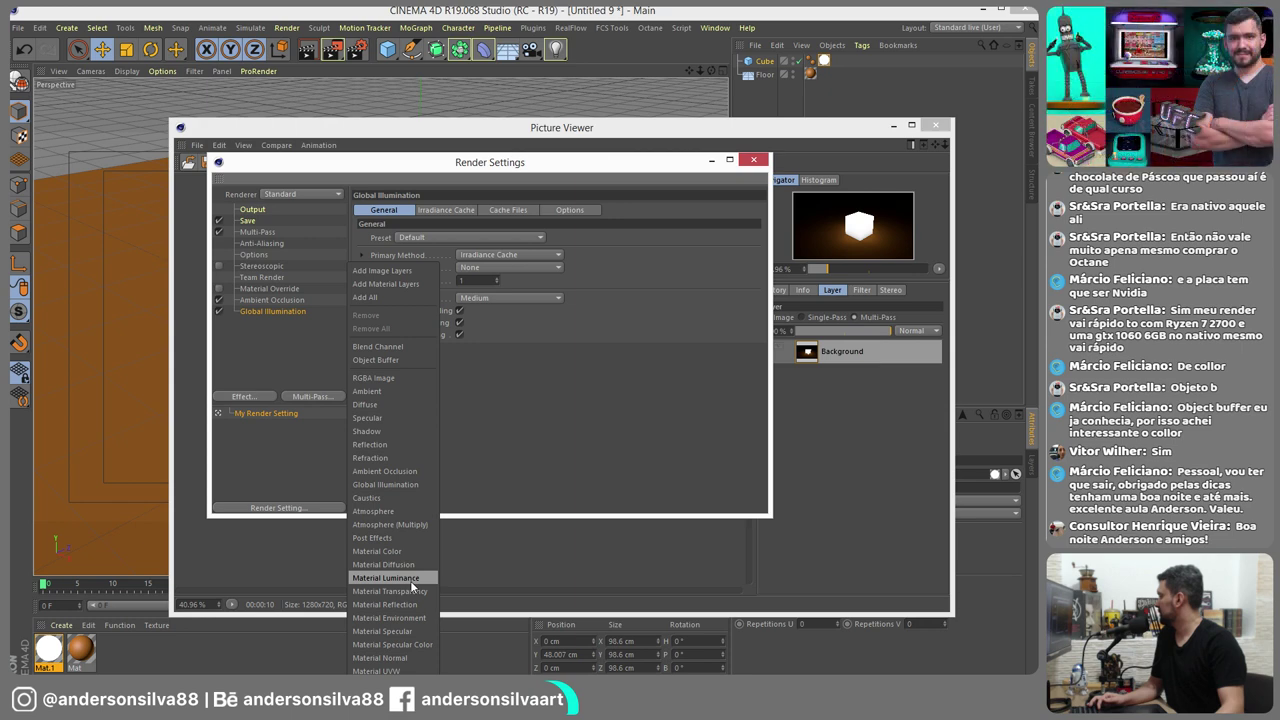
Add a Material Luminance pass, render, and compare its layer against the Background layer
click(385, 578)
click(333, 49)
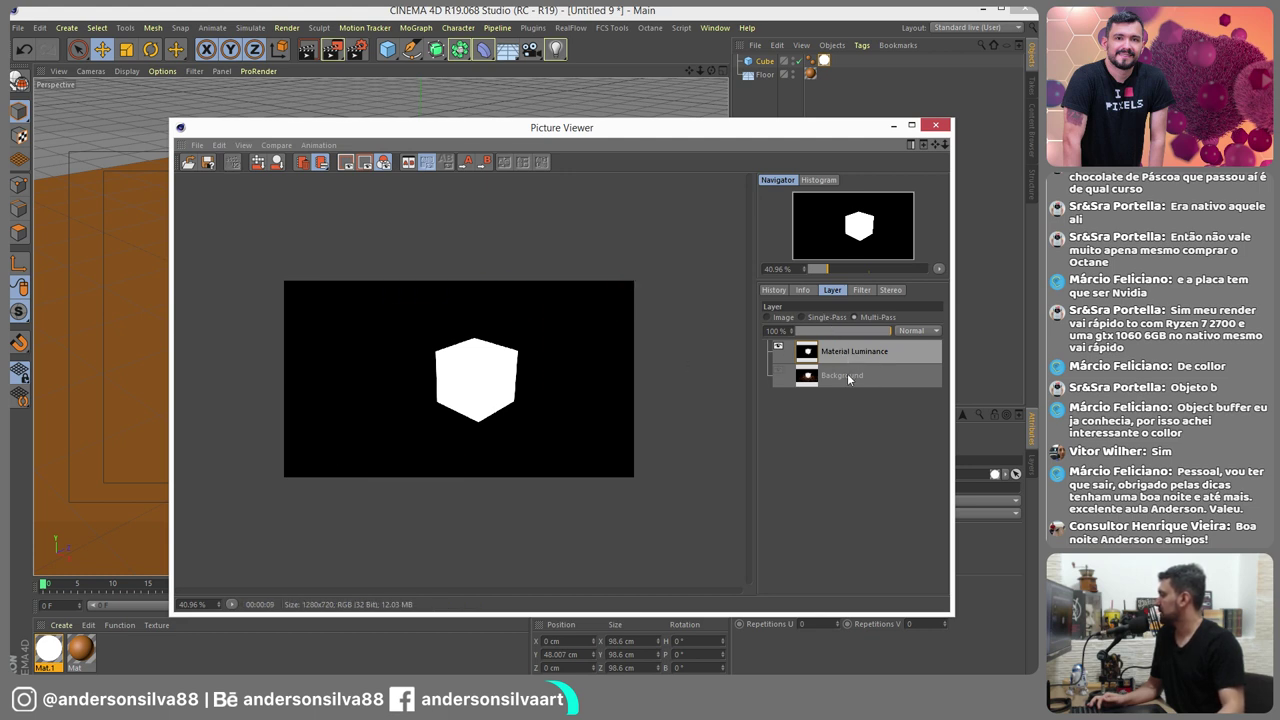
click(849, 376)
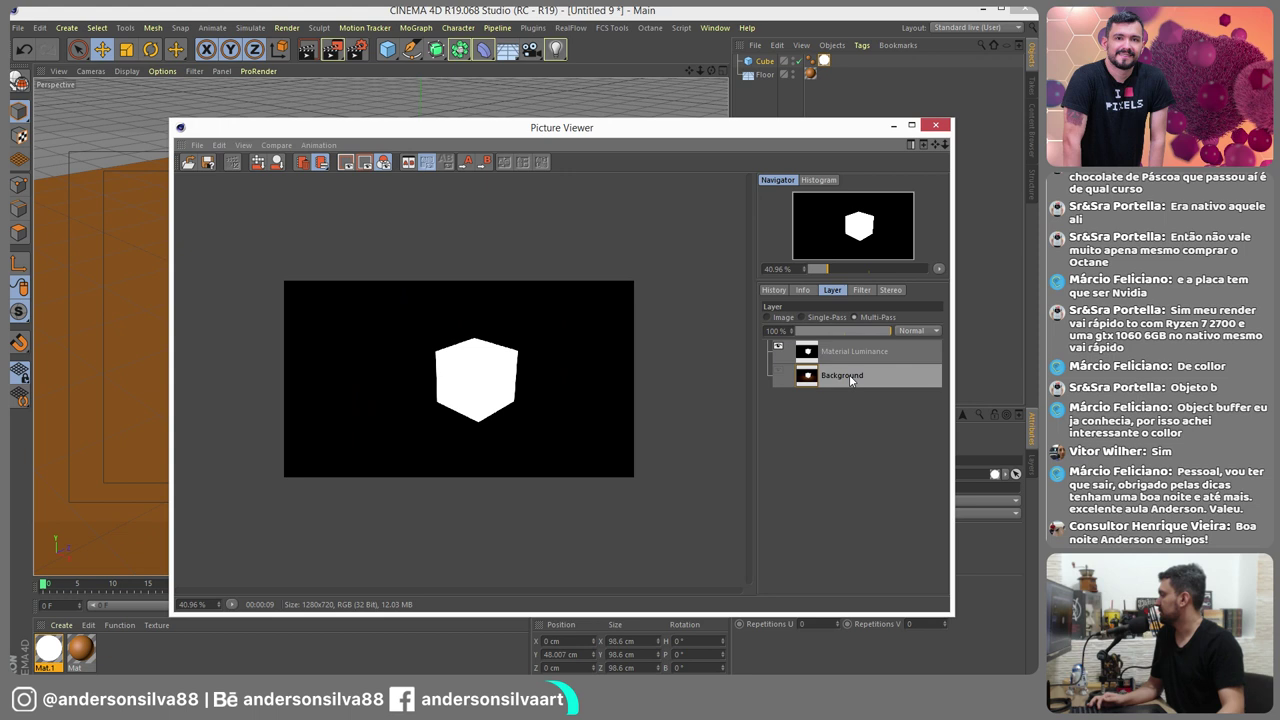
click(802, 317)
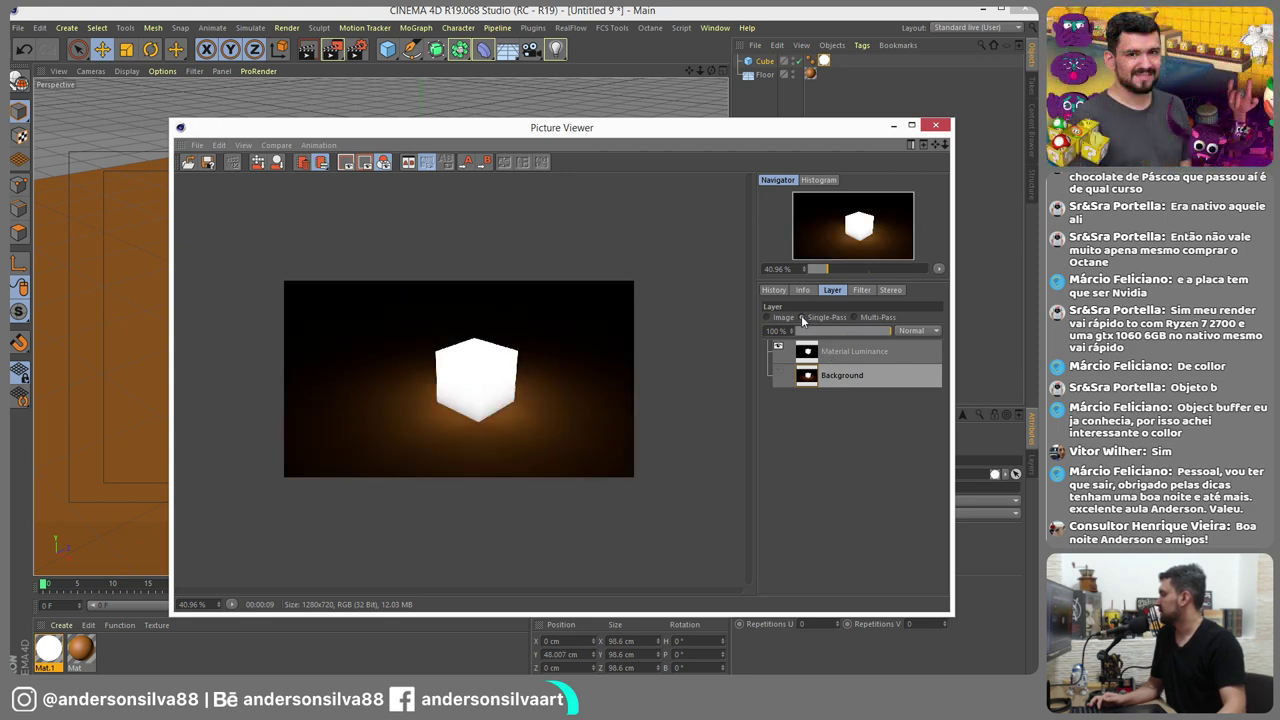
click(856, 353)
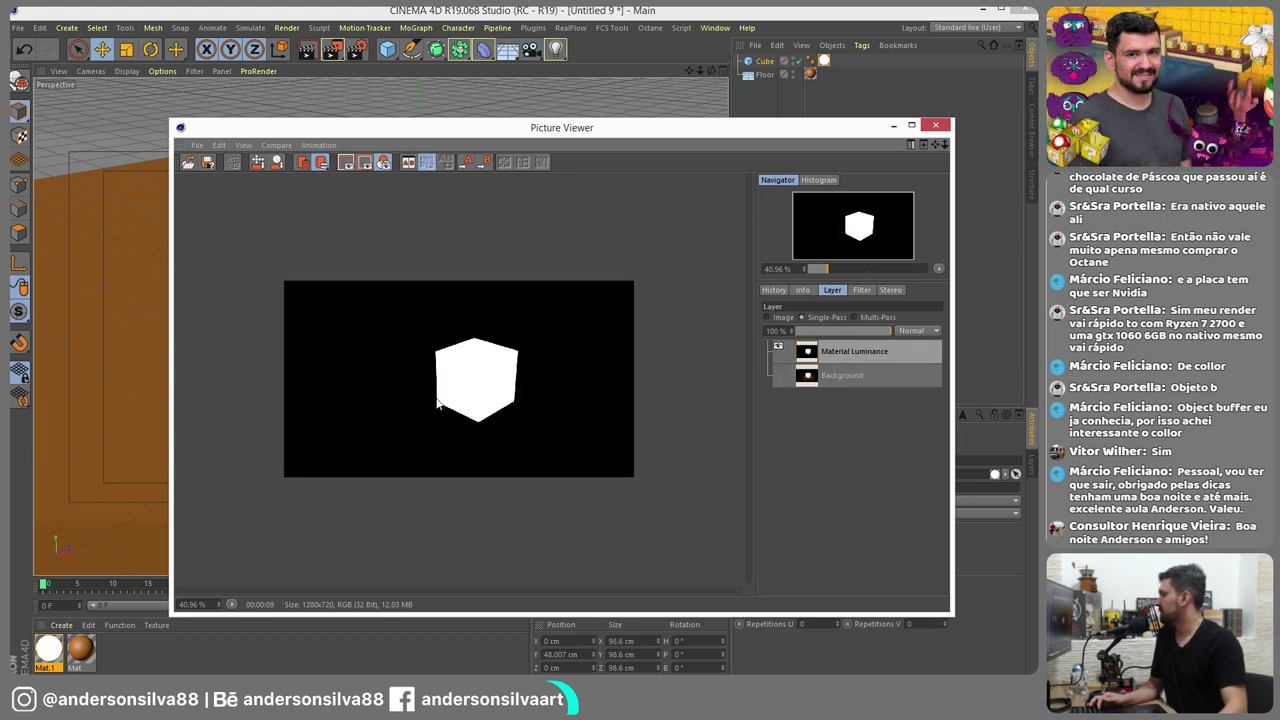
click(828, 378)
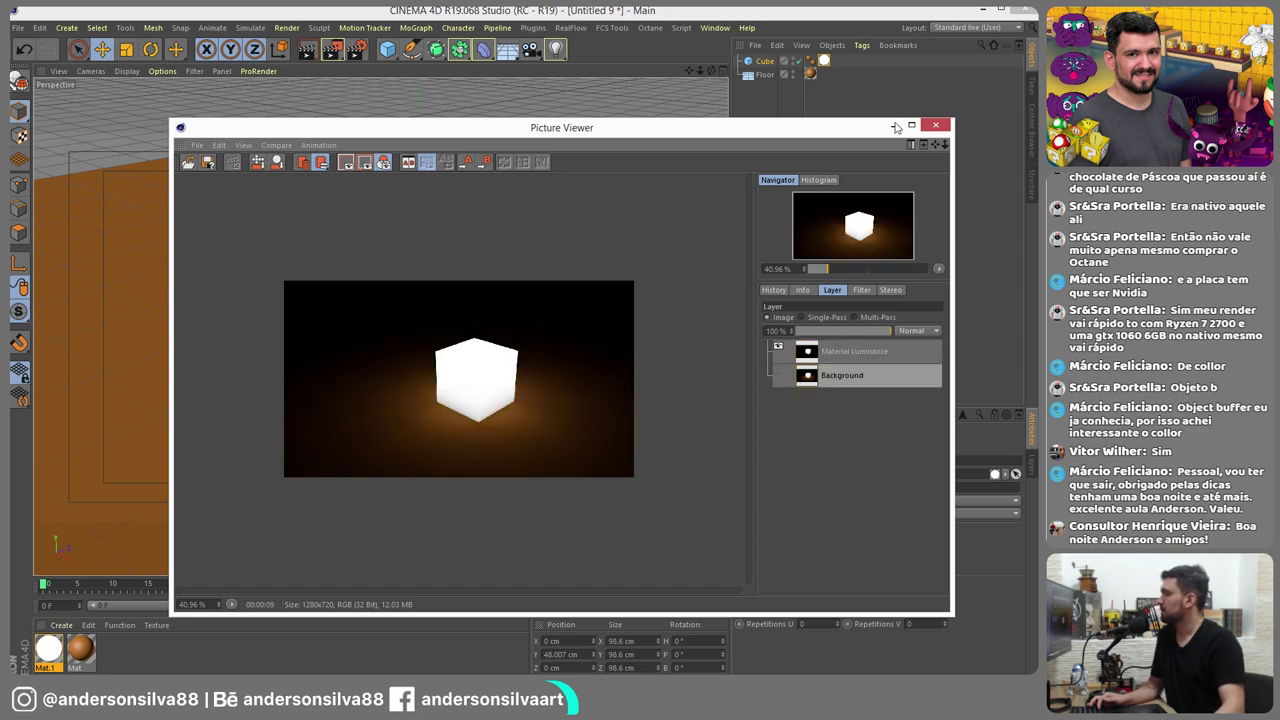
click(934, 125)
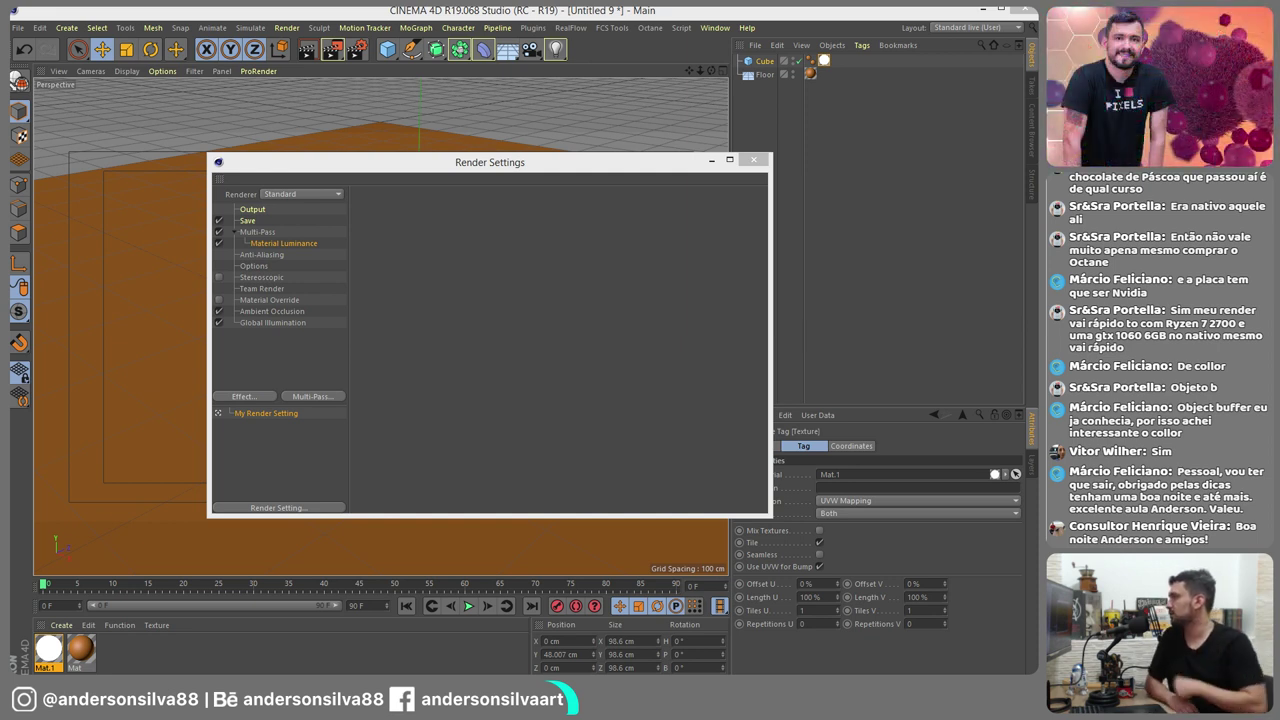
Close the Render Settings window to return to the cube-on-floor viewport
click(756, 160)
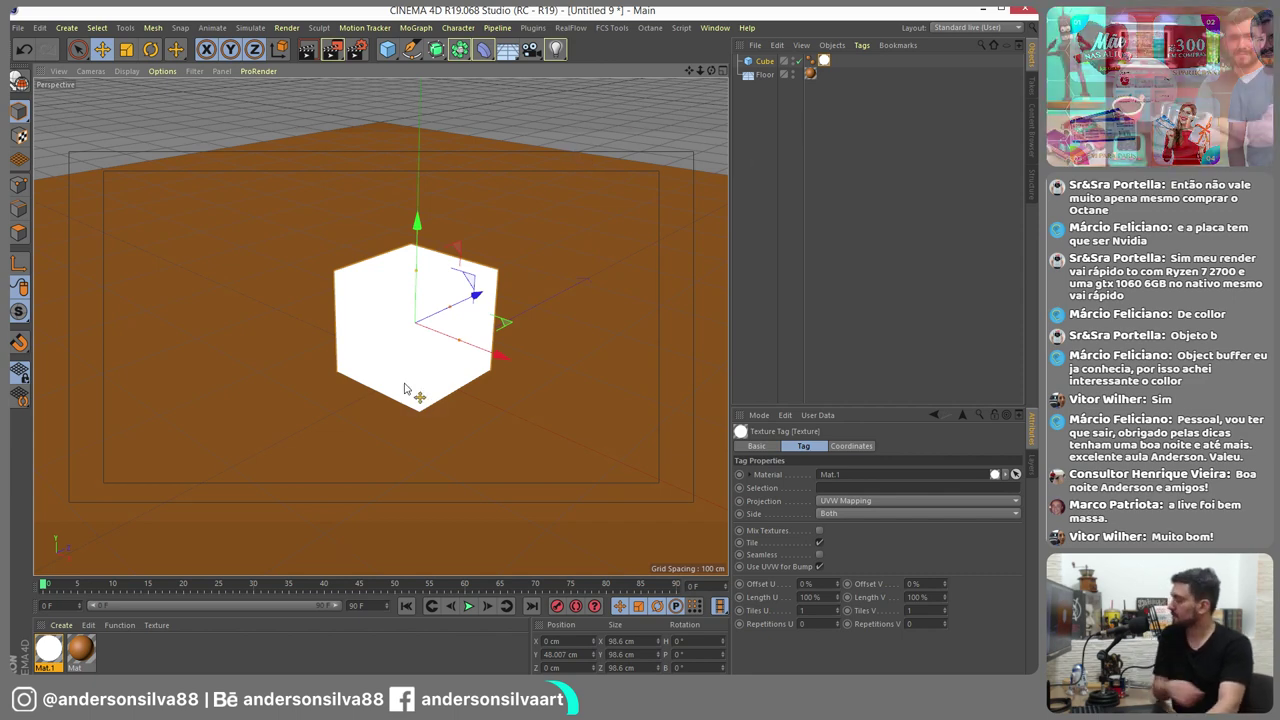
Zoom the viewport in and out, then select the Floor object in the Object Manager
scroll(420, 407, up, 3)
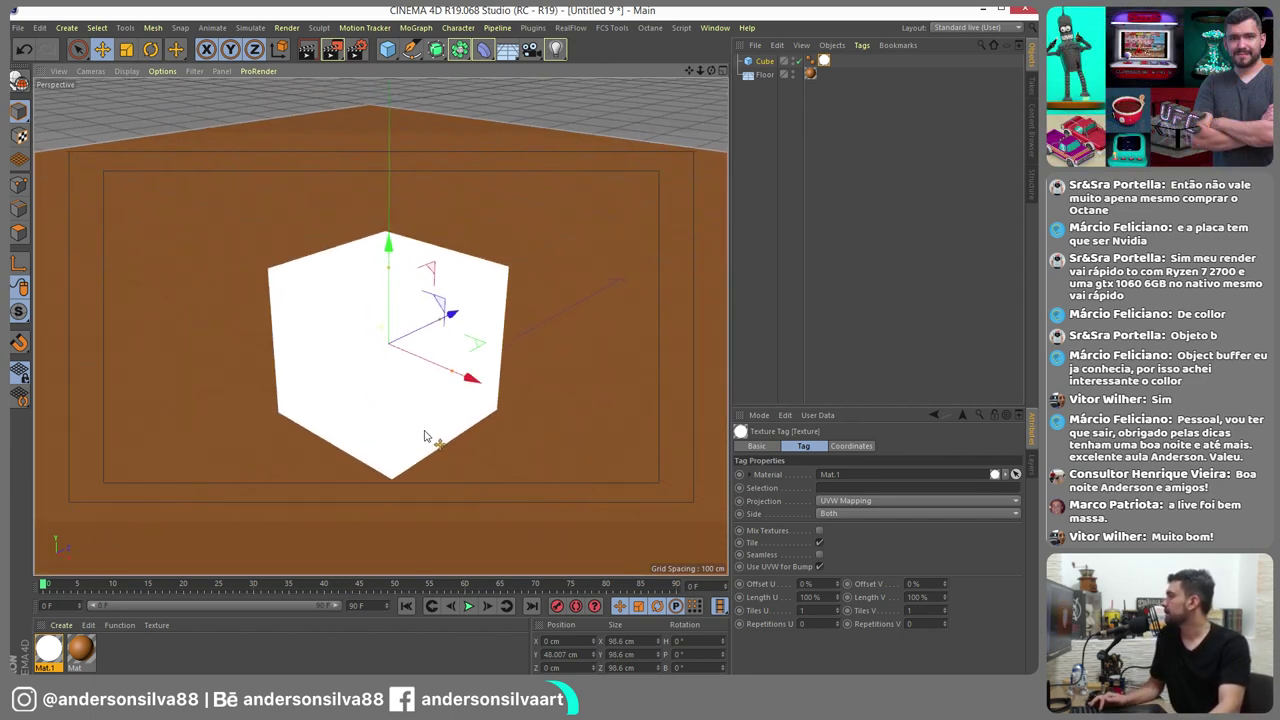
scroll(411, 405, down, 2)
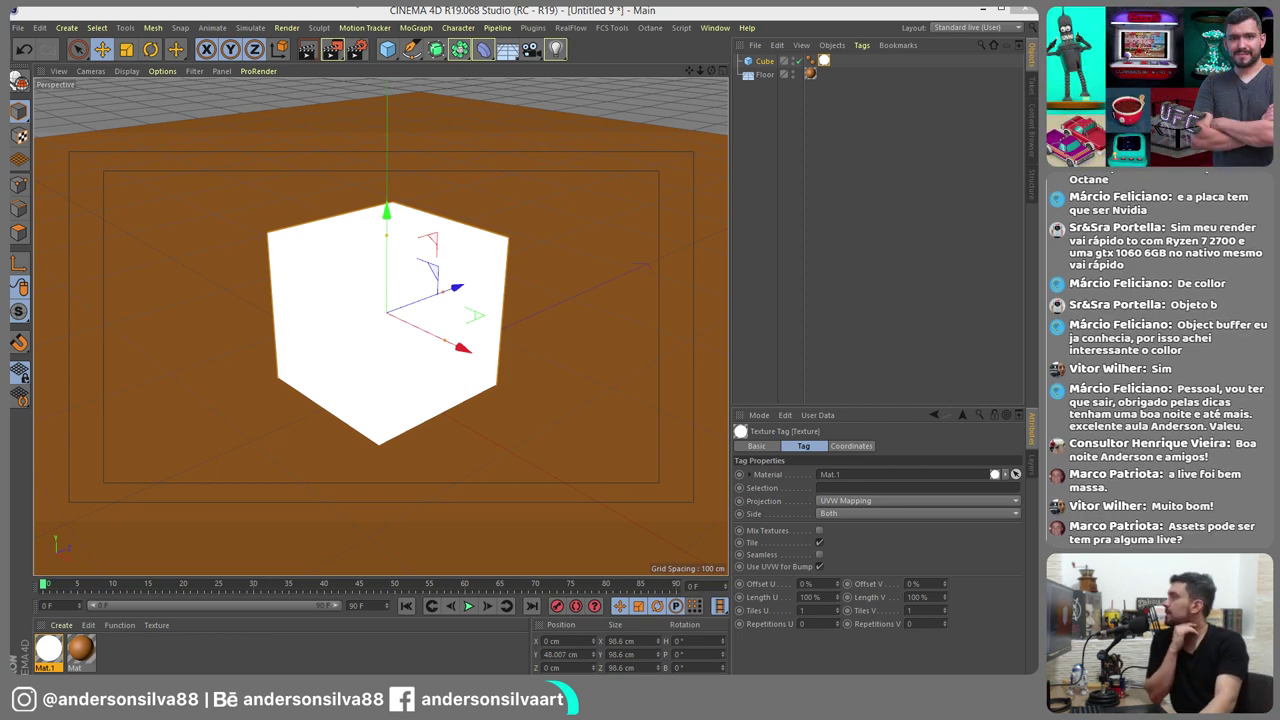
click(764, 75)
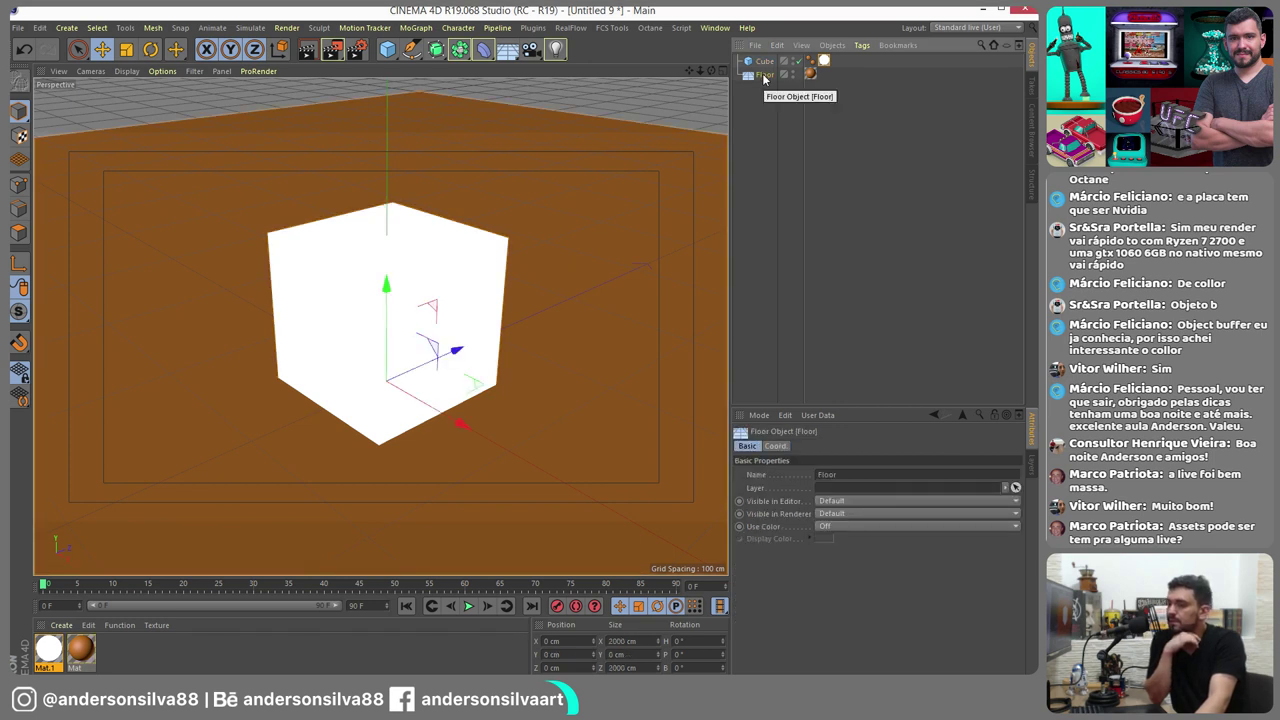